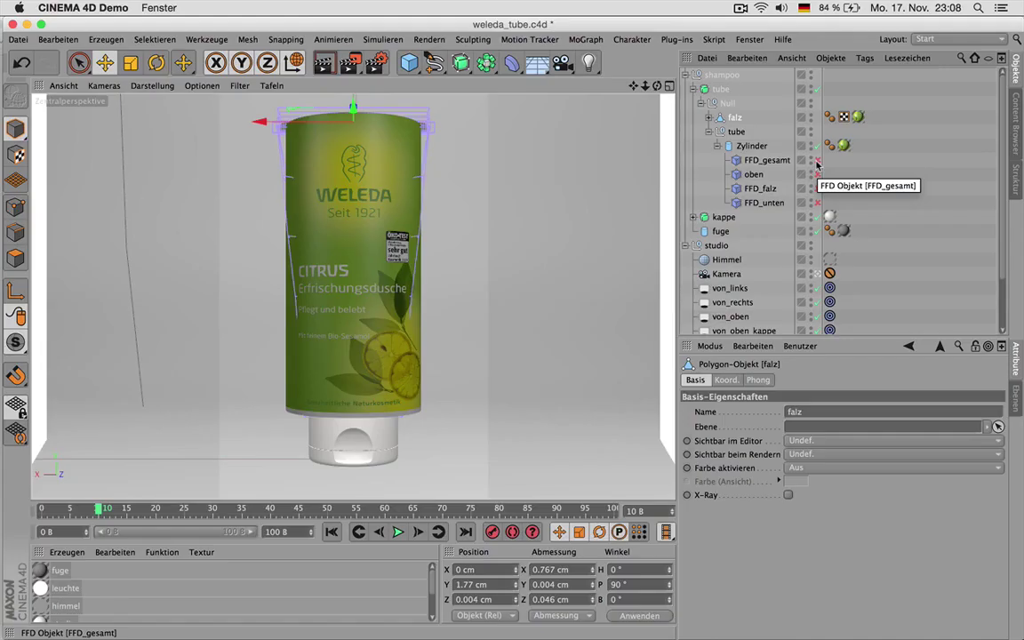
Step: Enable the FFD_gesamt, oben, FFD_falz and FFD_unten deformers under the Zylinder object
click(817, 161)
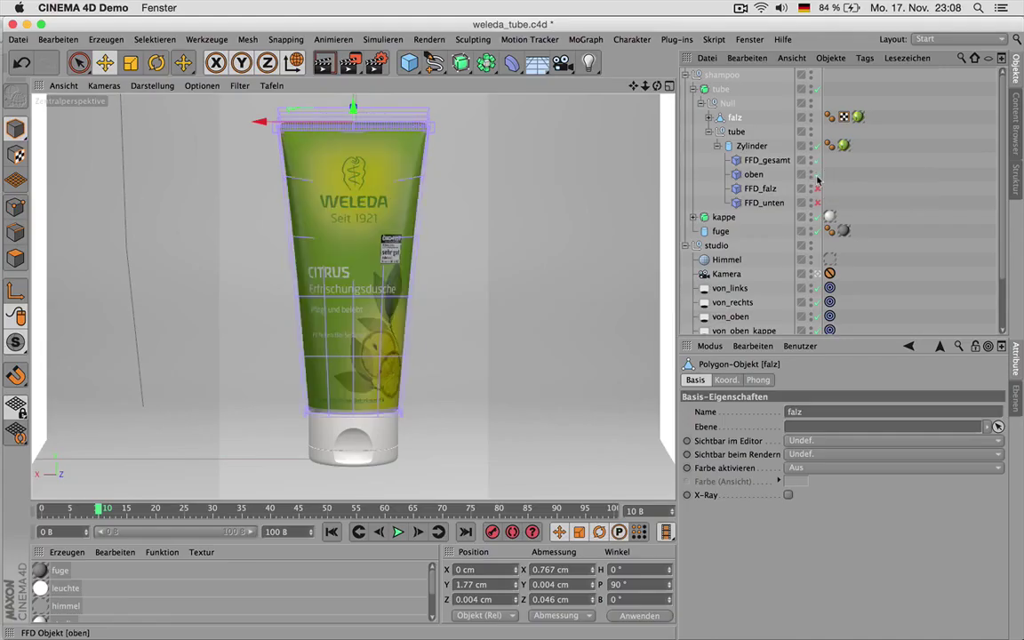
click(817, 189)
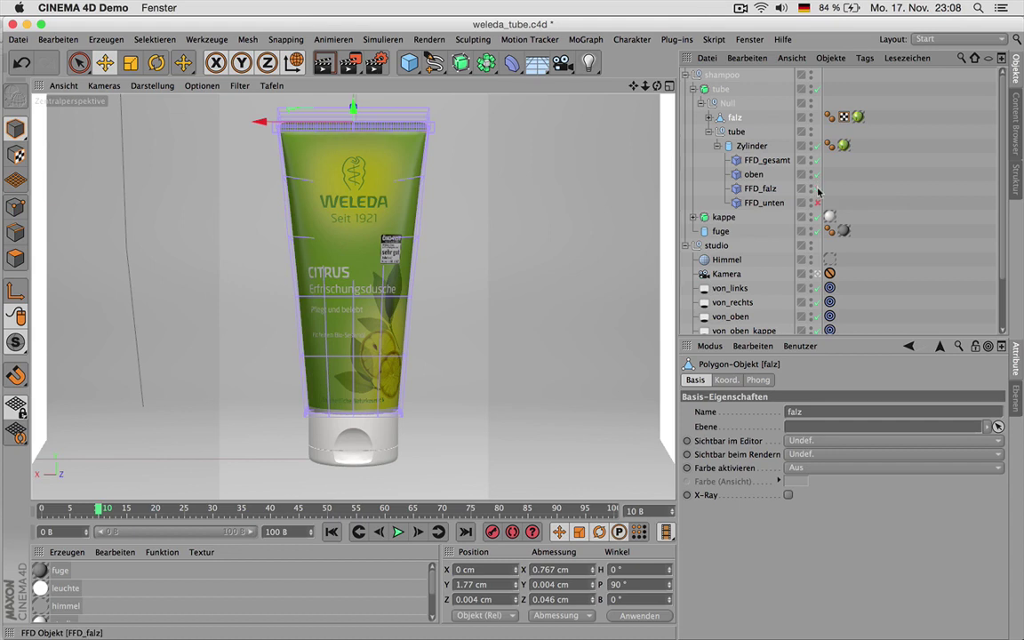
click(817, 203)
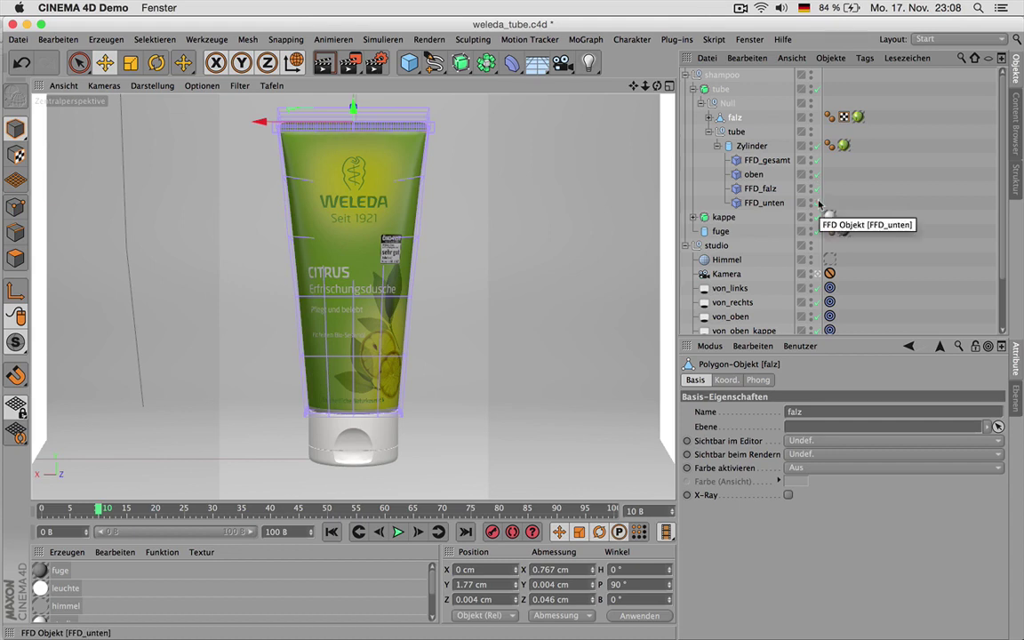
click(831, 176)
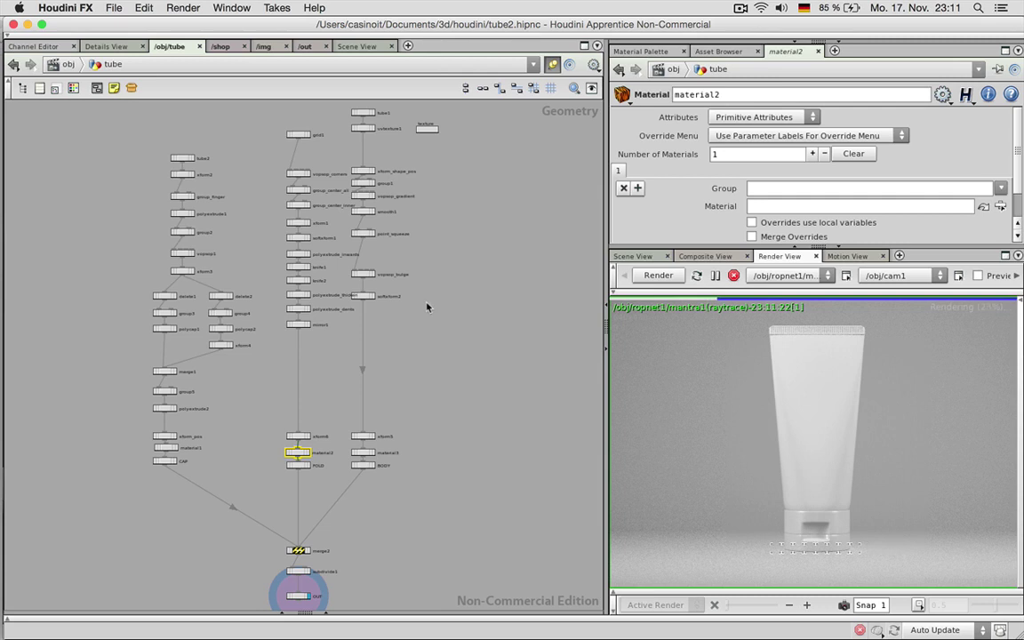
Step: Switch to Houdini and examine the finished tube's node network, from the source nodes to the CAP, FOLD and BODY branches
scroll(428, 304, up, 5)
scroll(453, 303, up, 5)
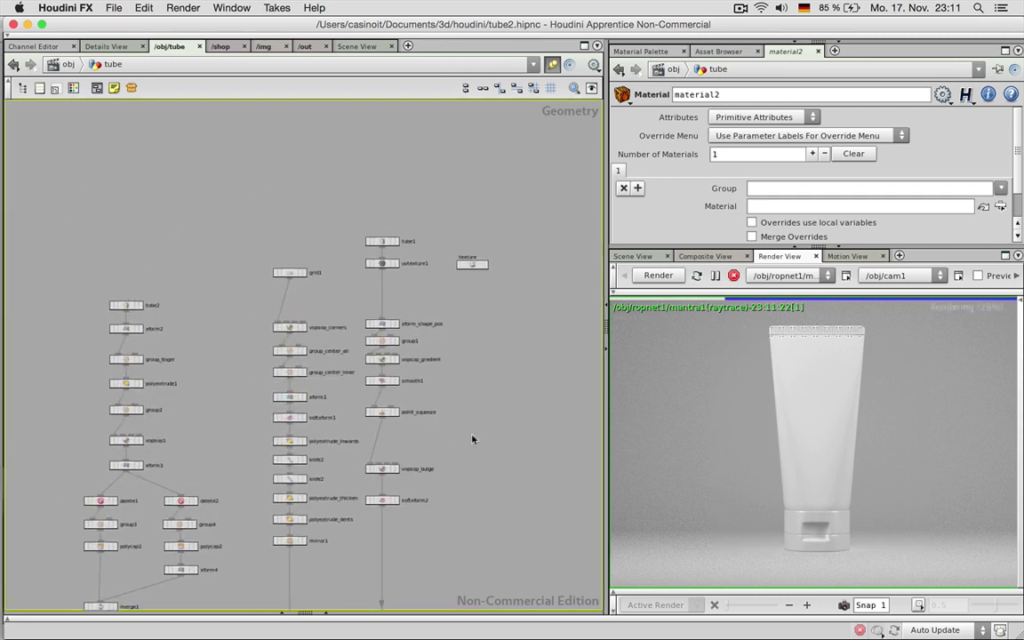
middle_drag(544, 321, 556, 307)
middle_drag(546, 489, 545, 423)
scroll(544, 423, down, 8)
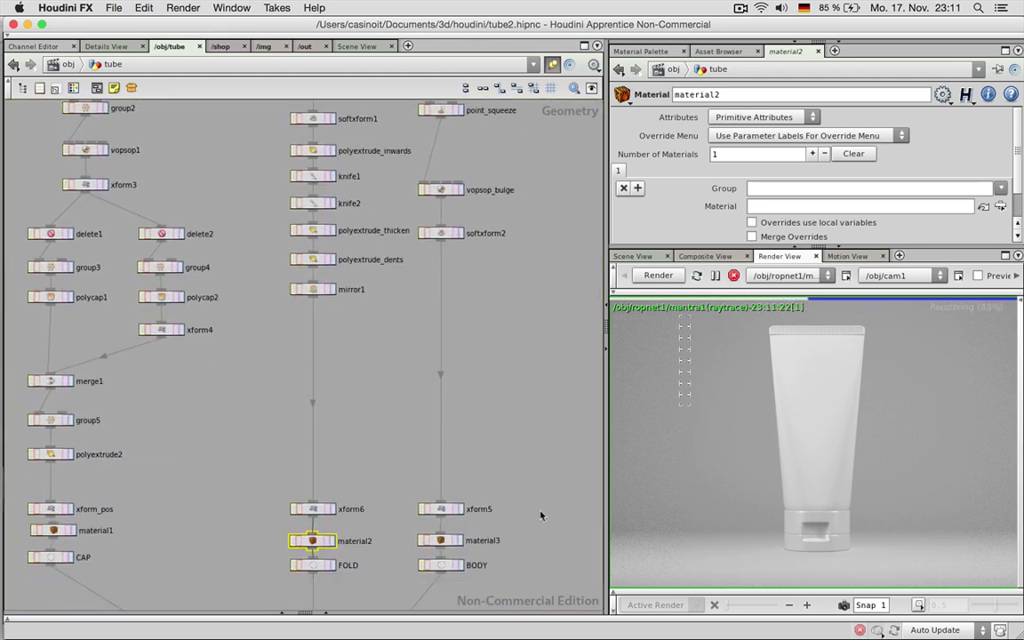
scroll(540, 516, down, 10)
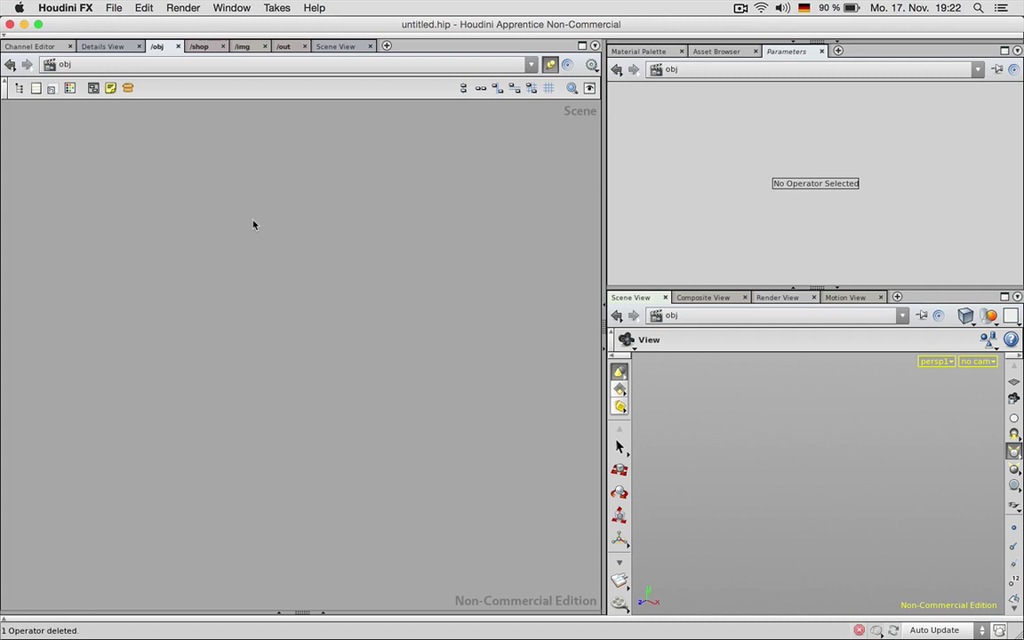
Step: Add a Geometry object to the empty obj network and name it tube
key(Tab)
text(geo)
key(Return)
click(252, 222)
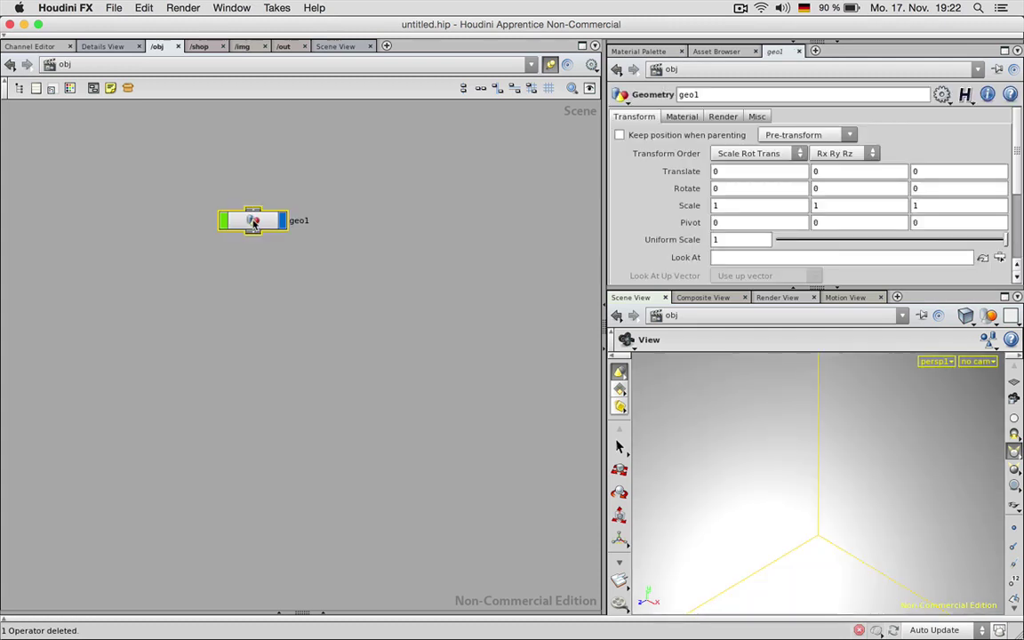
double_click(299, 220)
text(tube)
key(Return)
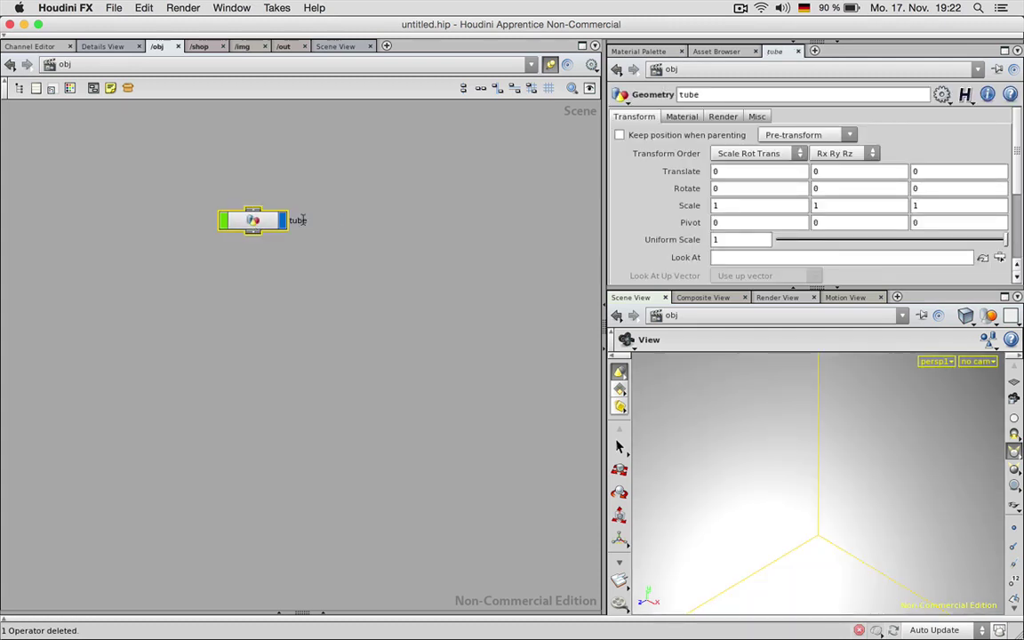
Step: Inside the tube object, delete the default file node and add a Tube node in its place
double_click(244, 217)
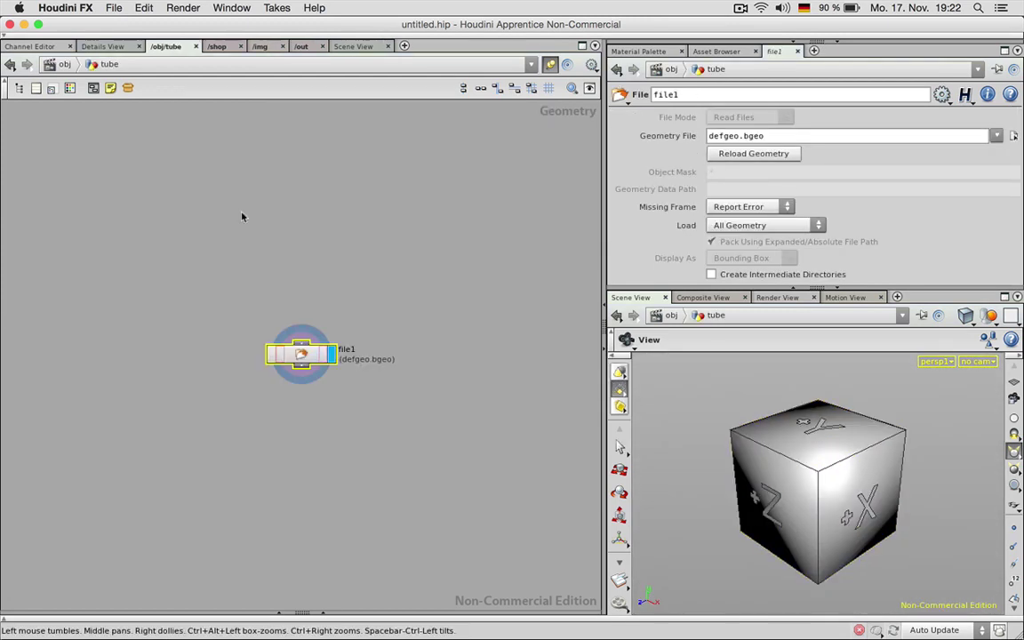
key(Delete)
key(Tab)
text(Tube)
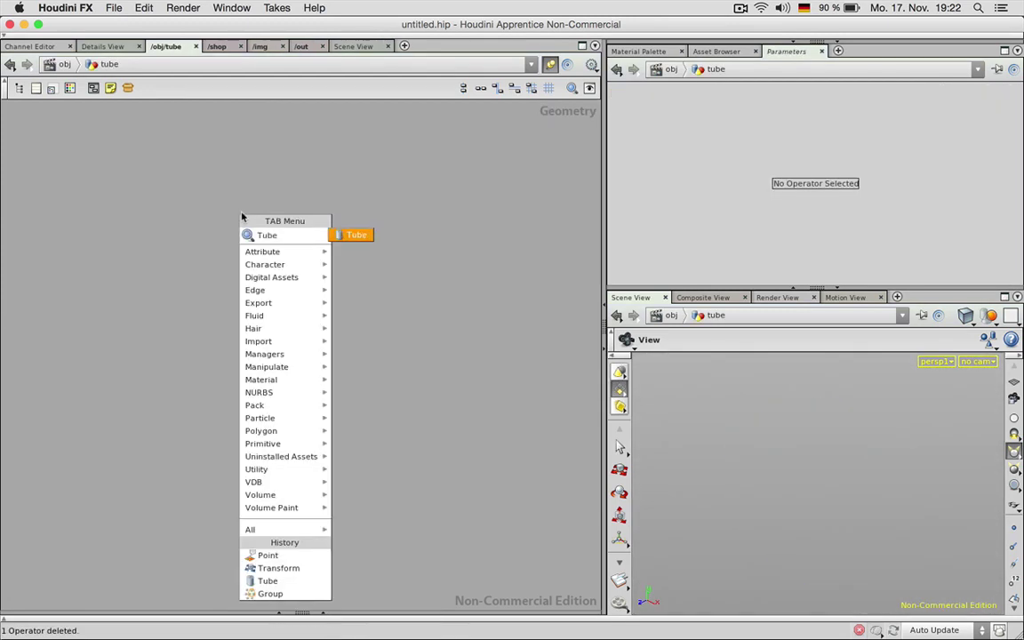
key(Return)
click(241, 213)
Step: Change the Tube node's primitive type to Polygon and set its columns to 32
click(746, 135)
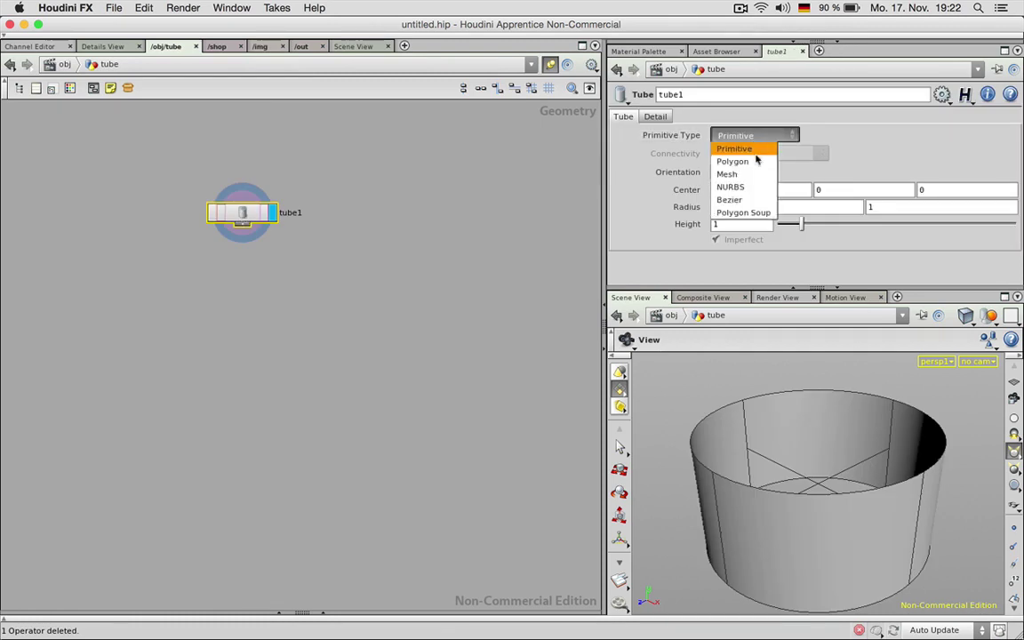
click(757, 161)
click(655, 116)
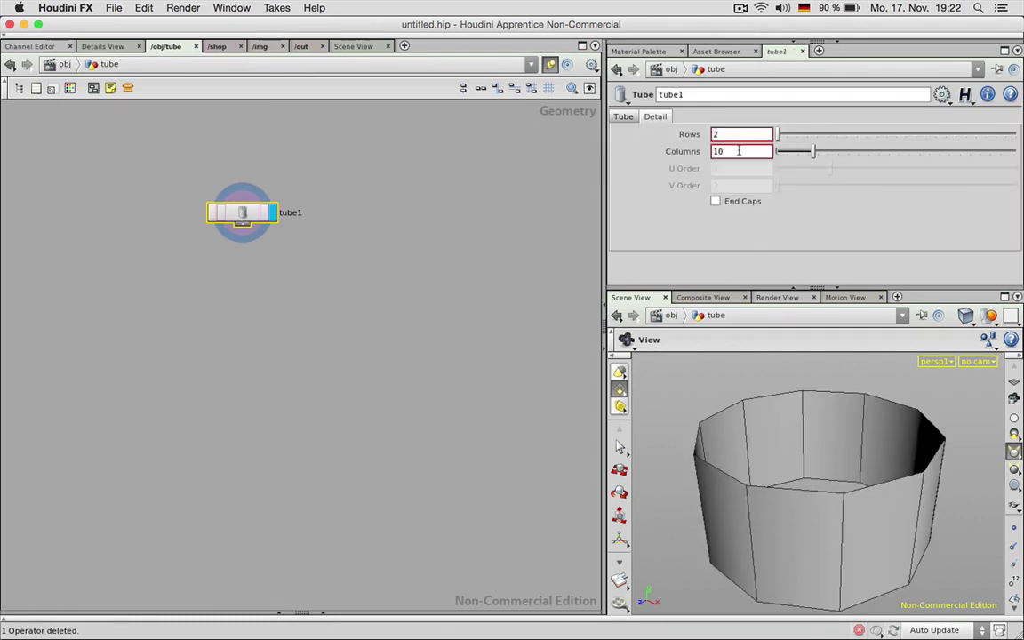
click(737, 151)
text(16)
key(Return)
click(744, 151)
text(32)
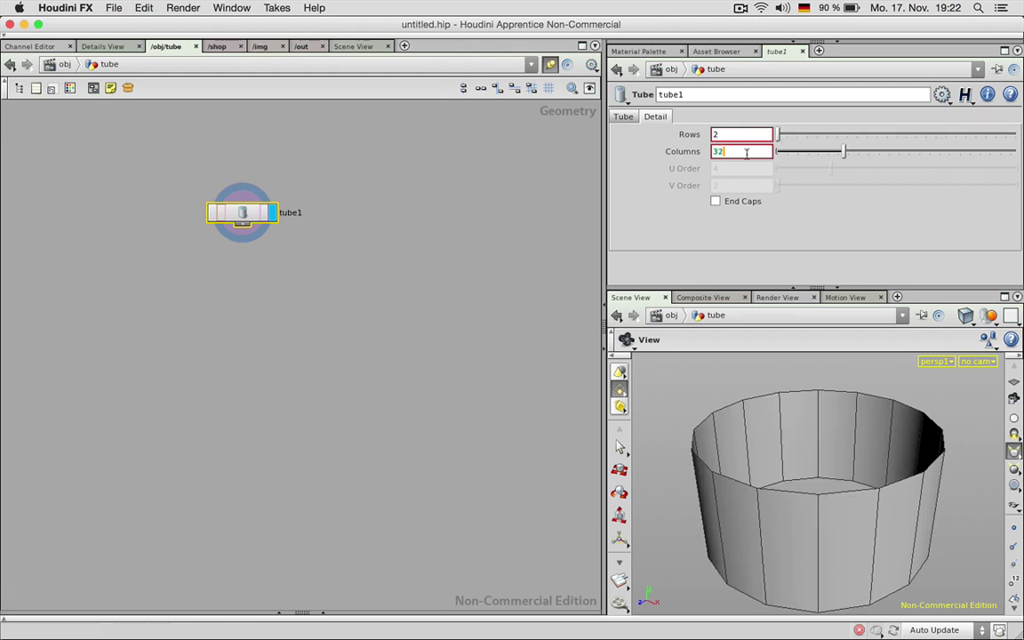
key(Return)
Step: Set the Tube node's rows to 16 and move the node higher in the network
click(712, 134)
text(1)
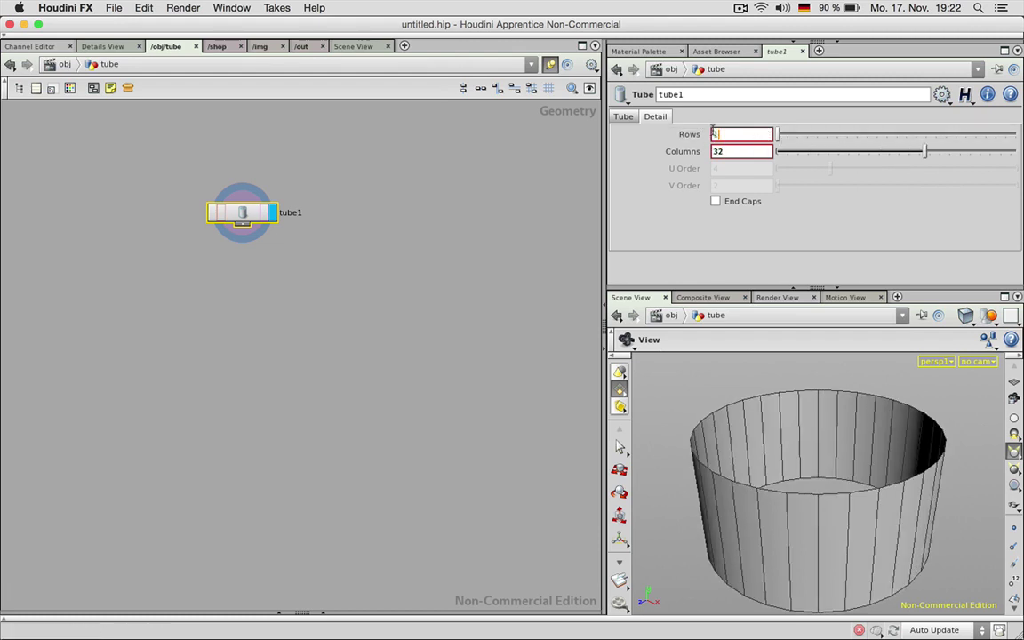
text(6)
key(Return)
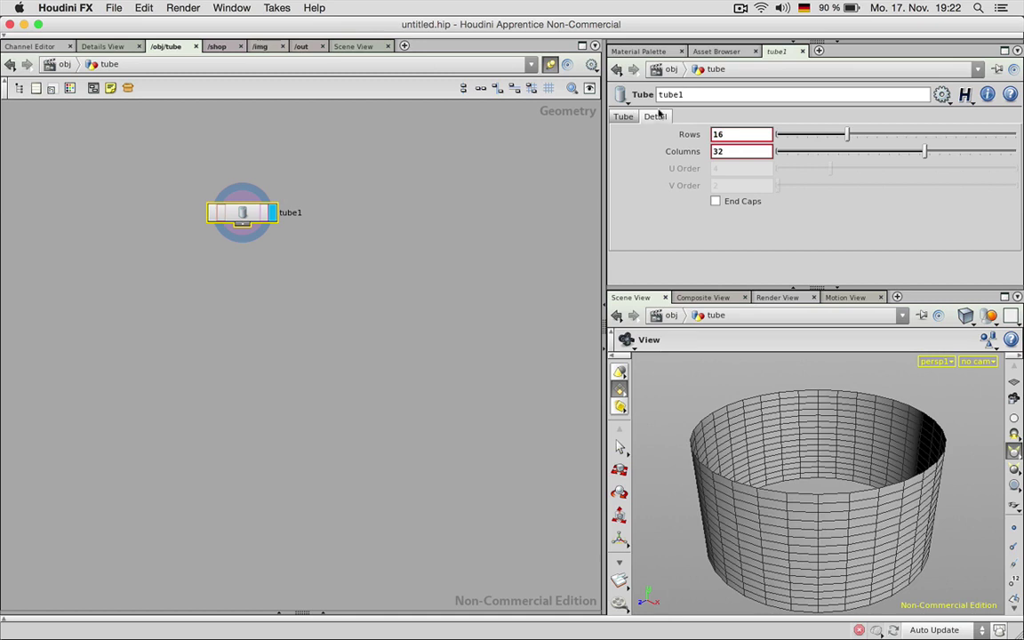
drag(251, 212, 266, 177)
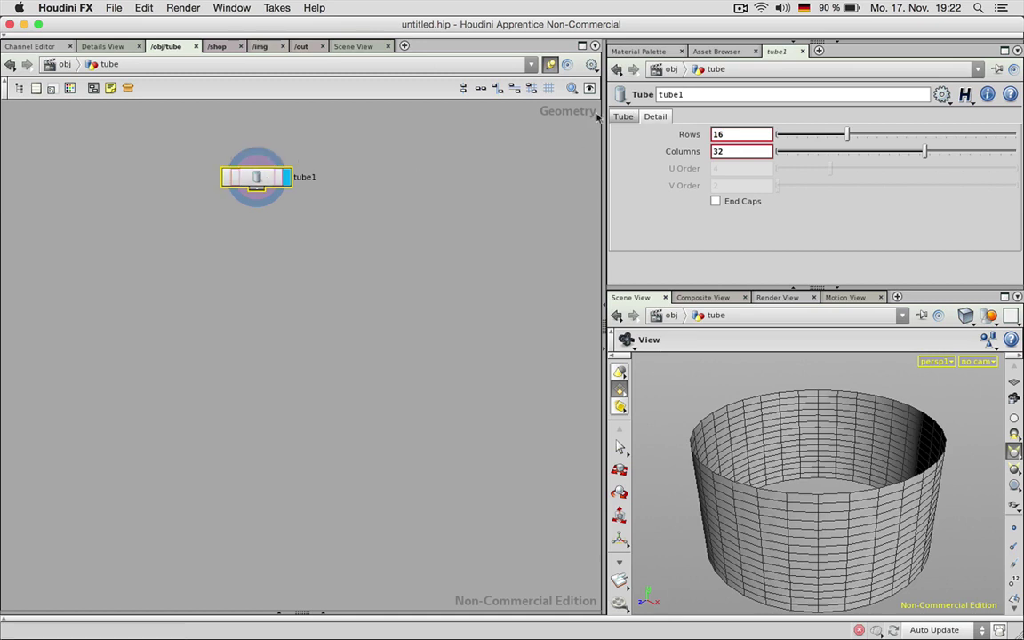
Step: Set both radius values of the Tube node to .5
click(623, 116)
click(744, 206)
text(.)
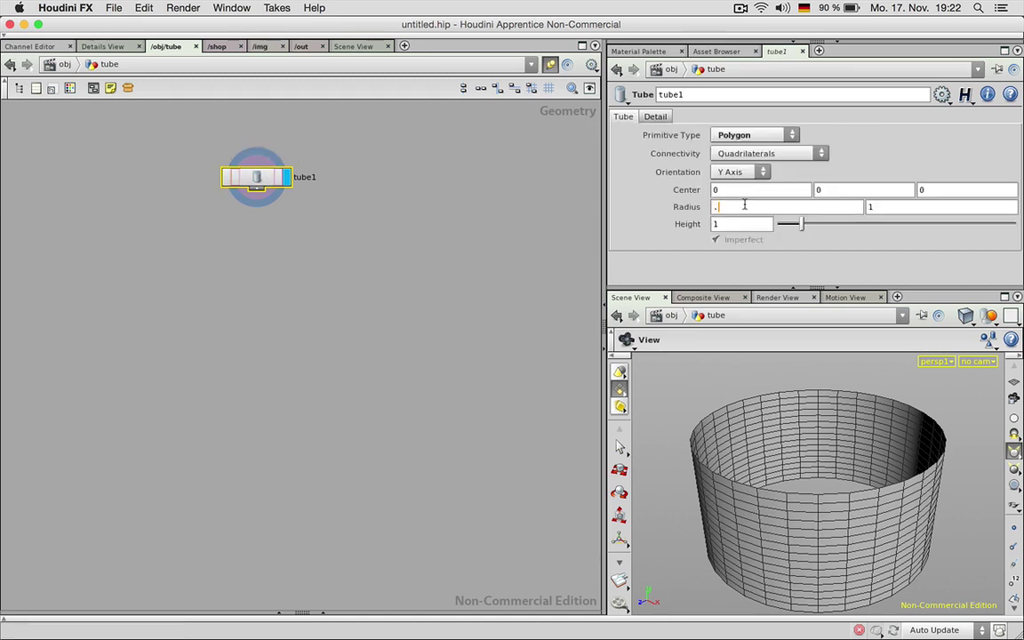
text(5)
key(Tab)
text(.5)
key(Return)
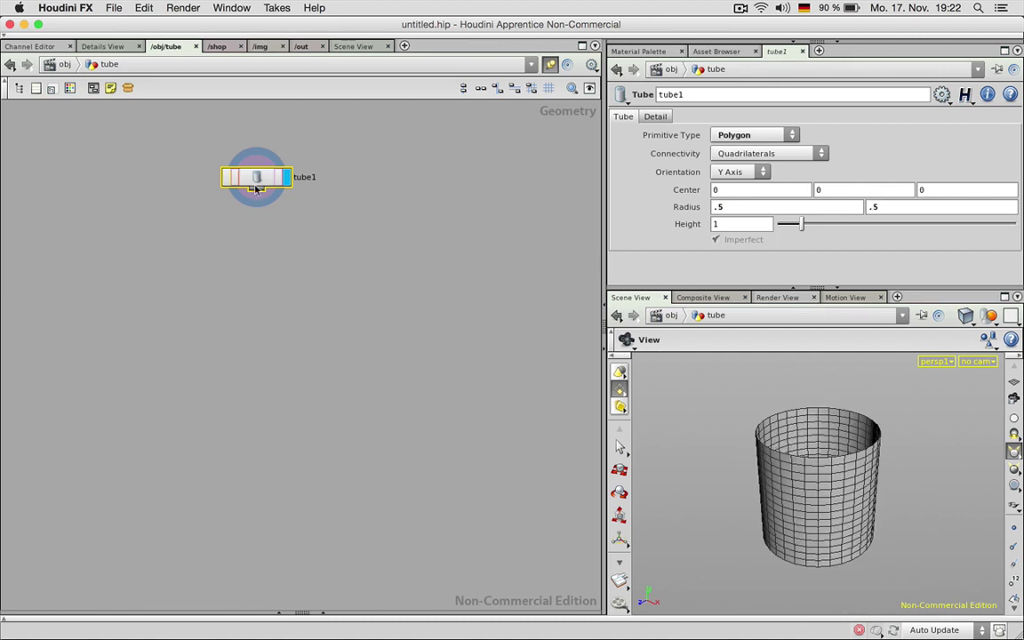
Step: Append a Transform node to the output of tube1 and make it the displayed node
drag(260, 182, 268, 148)
click(263, 157)
key(Tab)
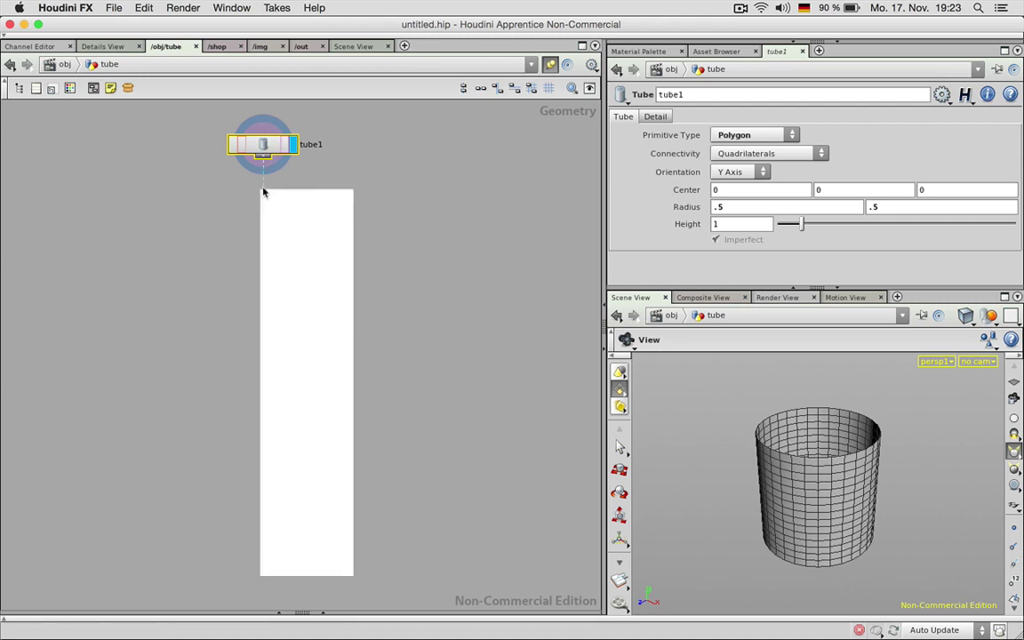
text(transf)
key(Return)
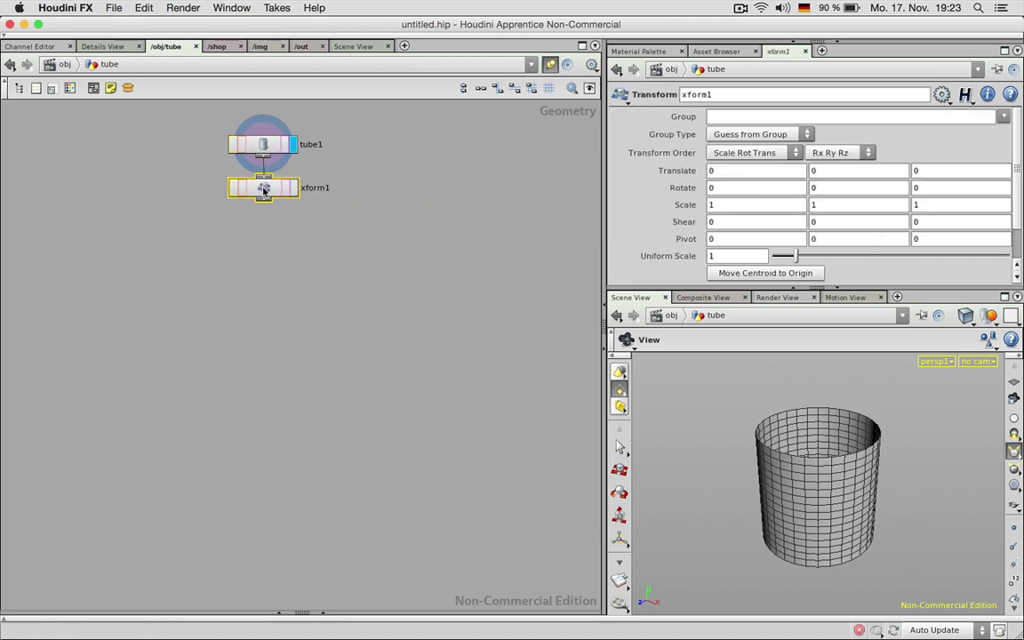
click(293, 192)
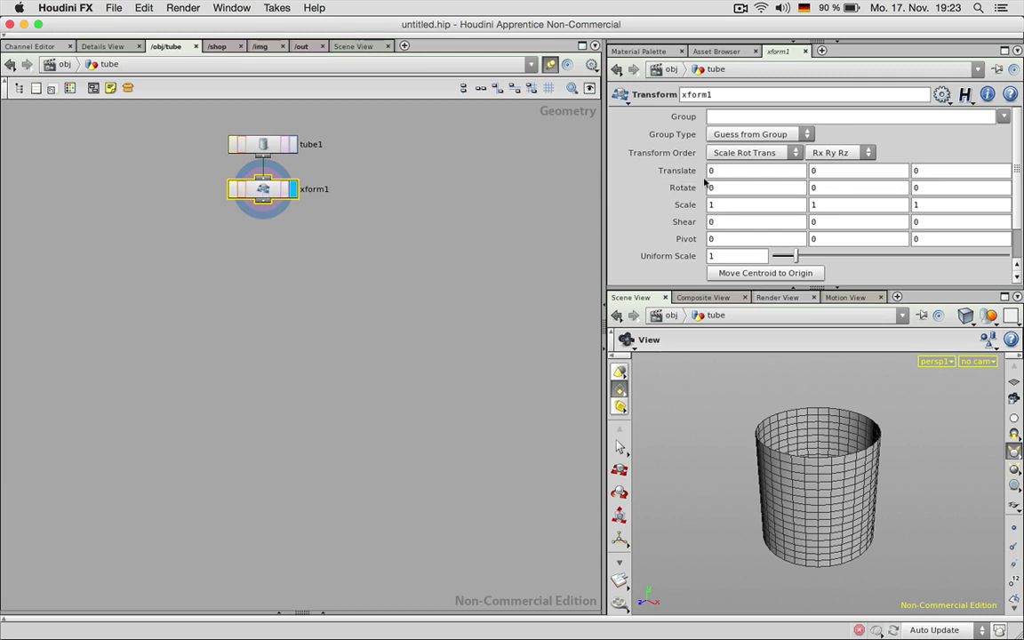
Step: Set the Transform node's X scale to .06 and link the Z scale to it with a relative reference
click(730, 204)
text(.06)
key(Return)
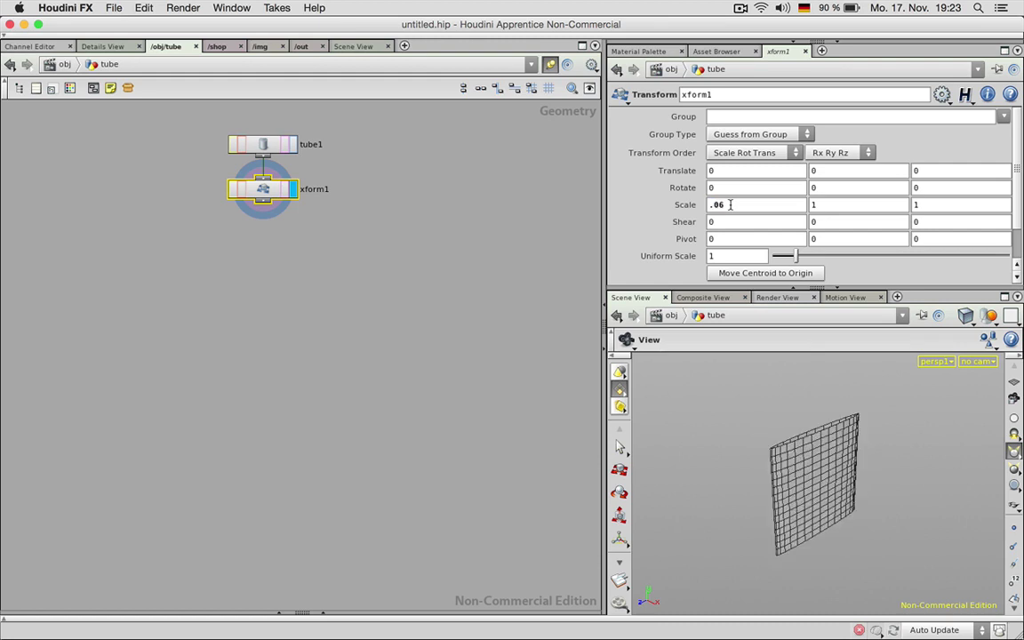
right_click(730, 204)
click(783, 266)
right_click(944, 207)
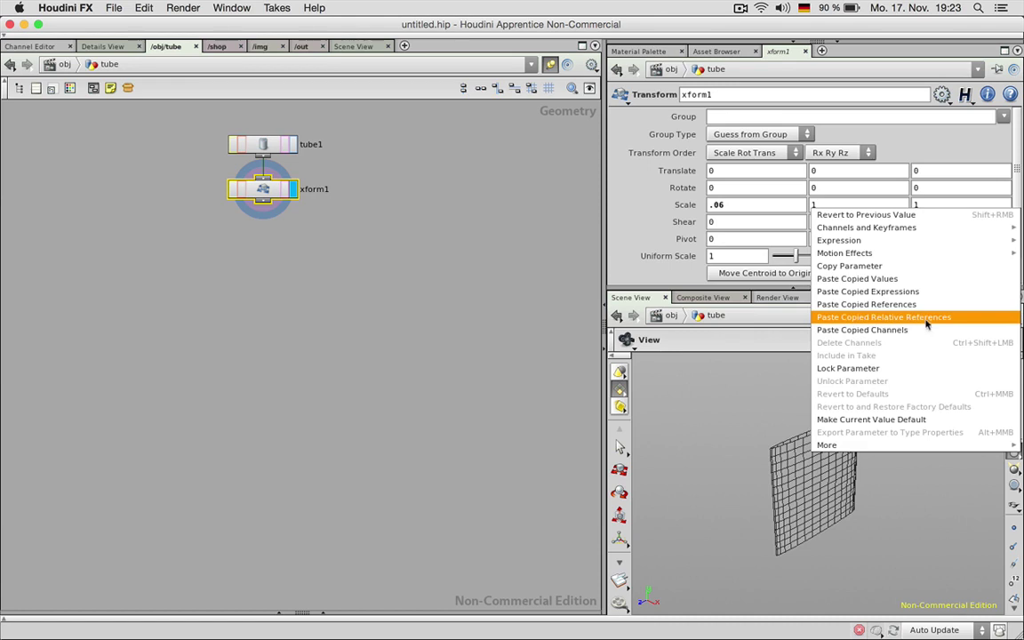
click(925, 322)
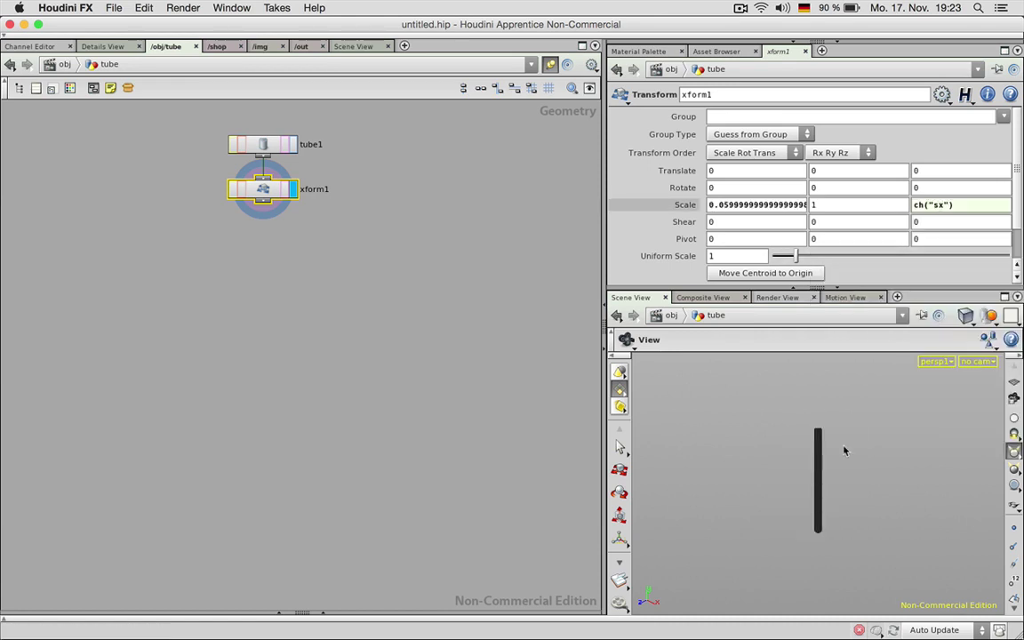
Step: Set the Transform node's Y scale to 0.16
scroll(831, 481, up, 3)
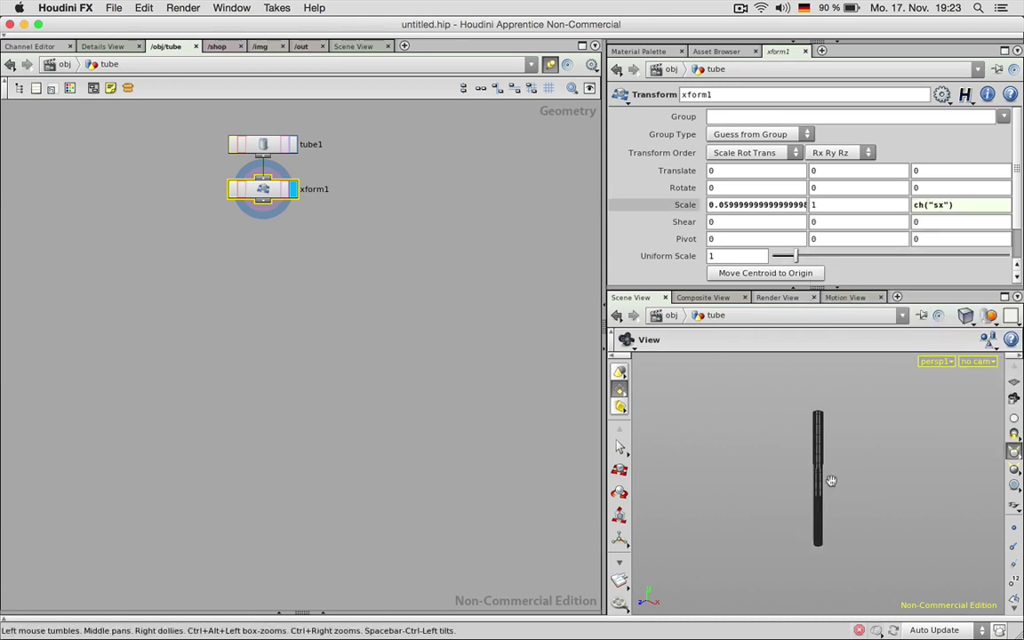
click(834, 204)
text(0.16)
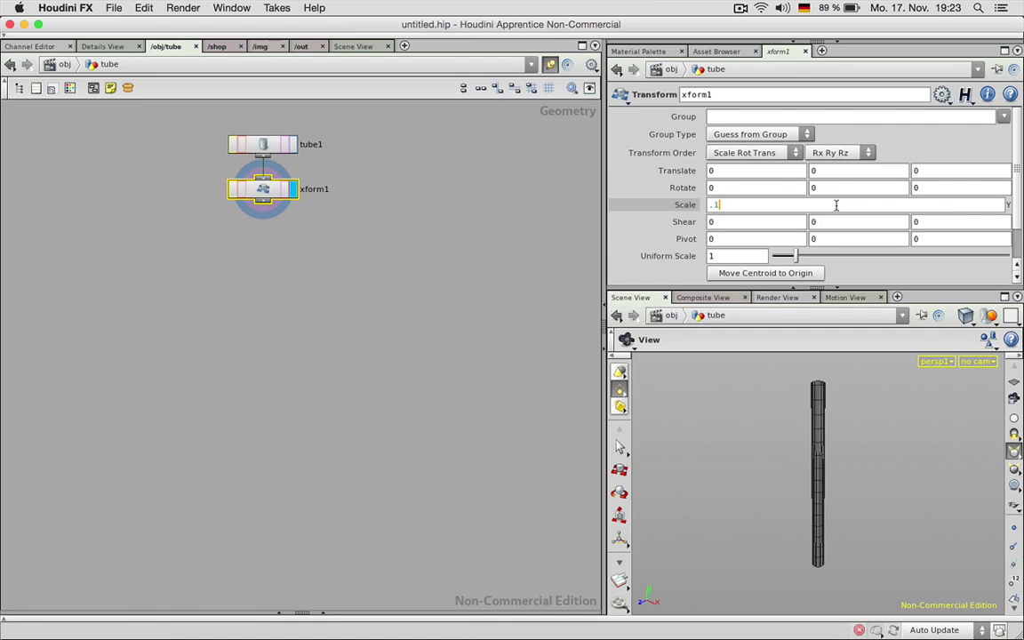
key(Return)
scroll(836, 505, up, 6)
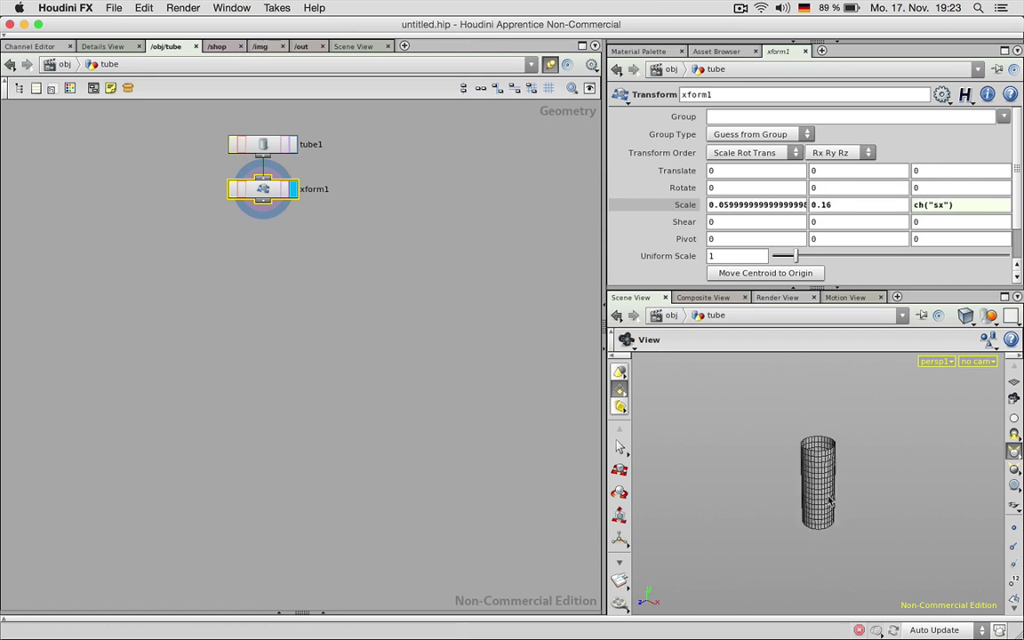
Step: Link the Transform node's Y translation to its Y scale with a relative reference
right_click(817, 207)
click(870, 267)
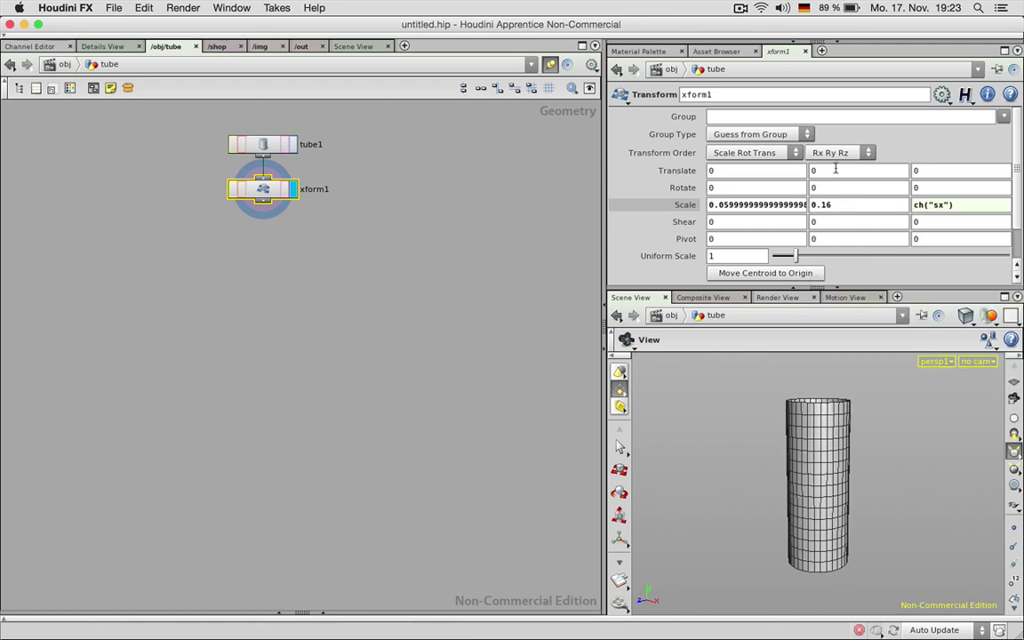
right_click(833, 169)
click(893, 278)
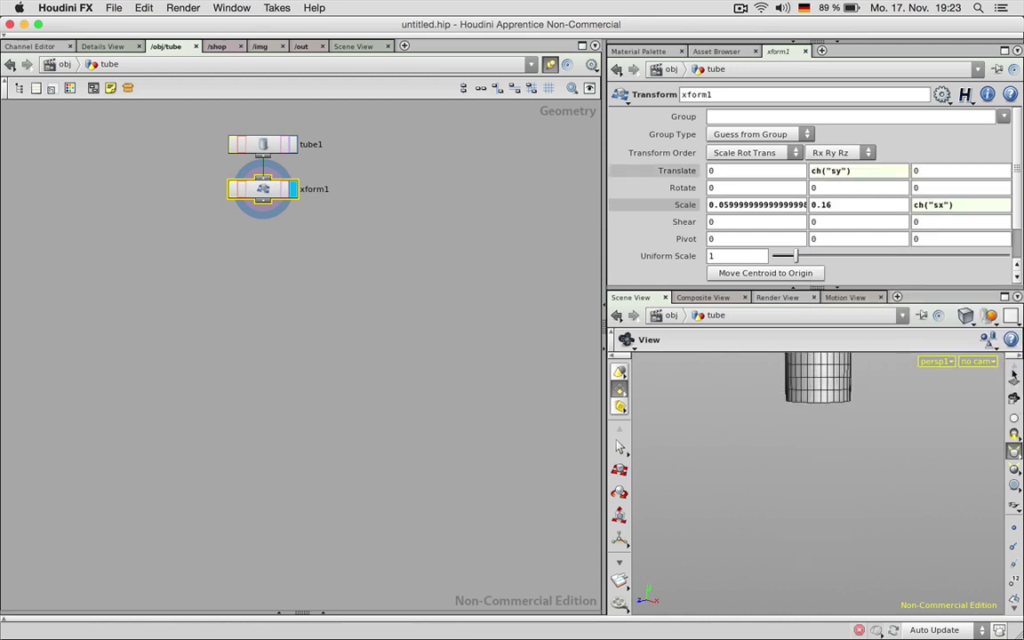
Step: Show the reference grid in the scene view to check the cylinder's position above the ground
scroll(800, 435, down, 5)
middle_drag(861, 402, 861, 427)
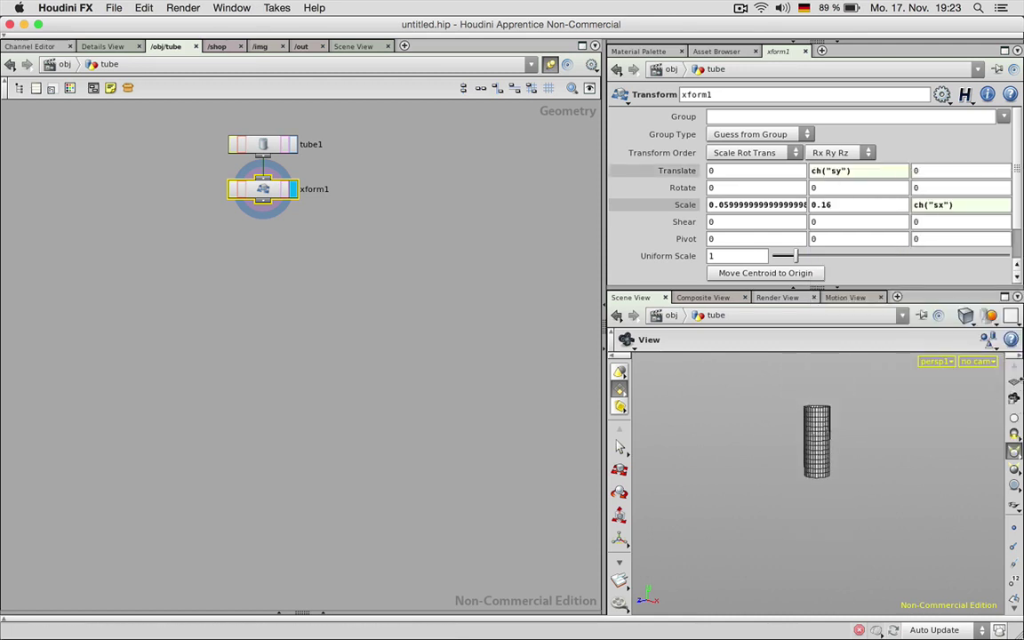
click(1009, 381)
scroll(844, 510, up, 2)
drag(840, 509, 740, 422)
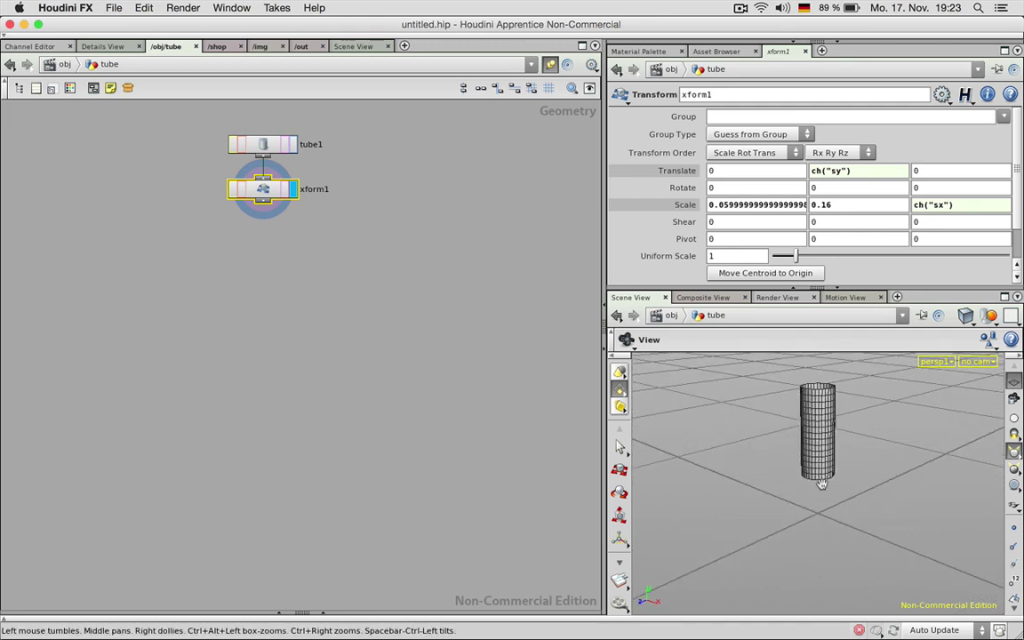
Step: Change the Y translation expression to ch("sy")/2 so the cylinder's base sits on the ground plane
click(857, 171)
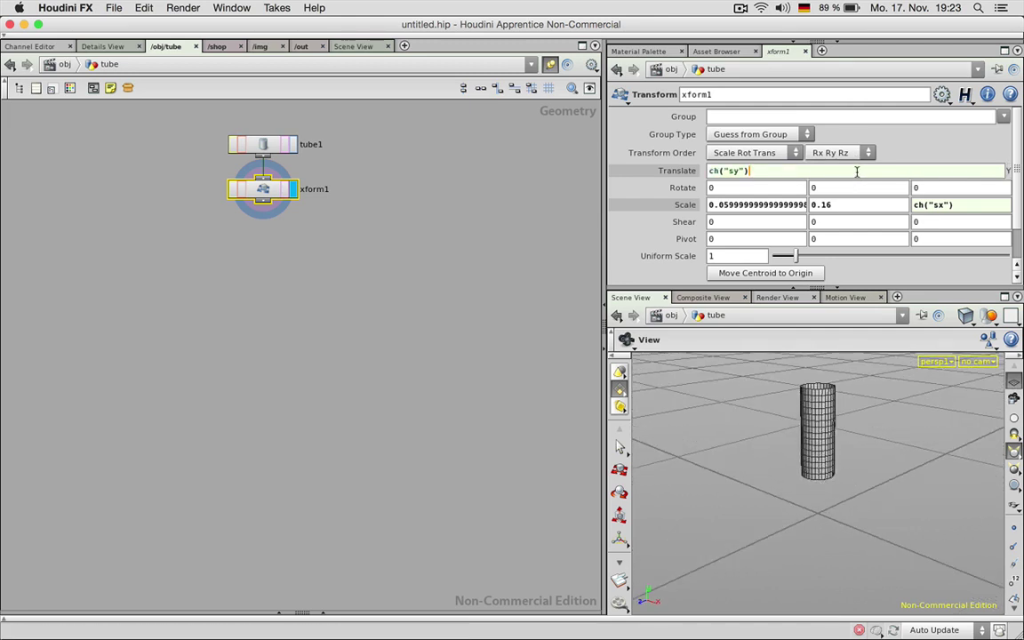
text(/2)
key(Return)
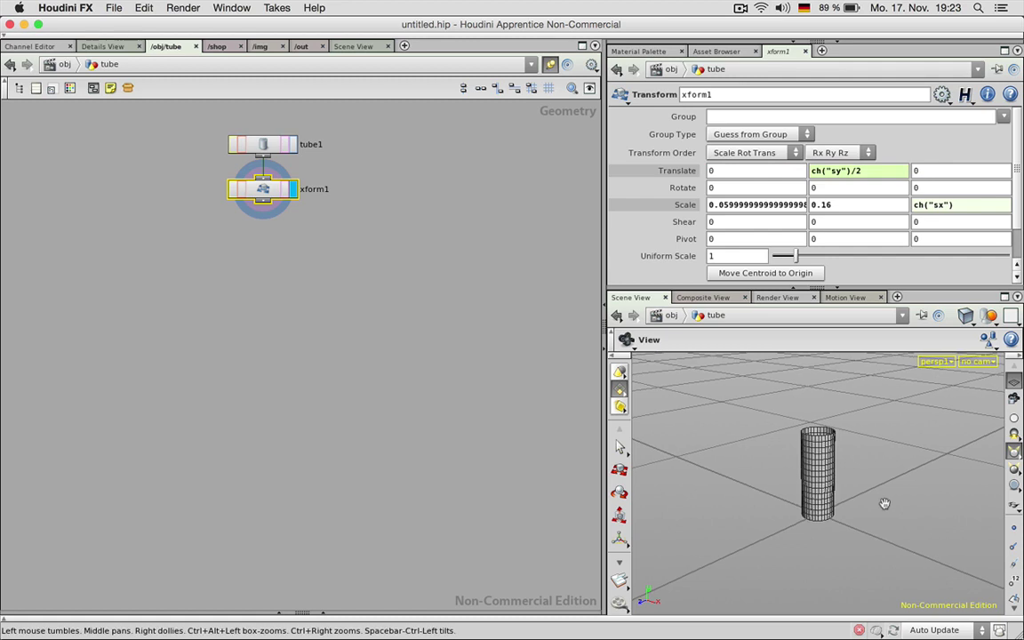
drag(877, 517, 834, 512)
scroll(837, 512, up, 3)
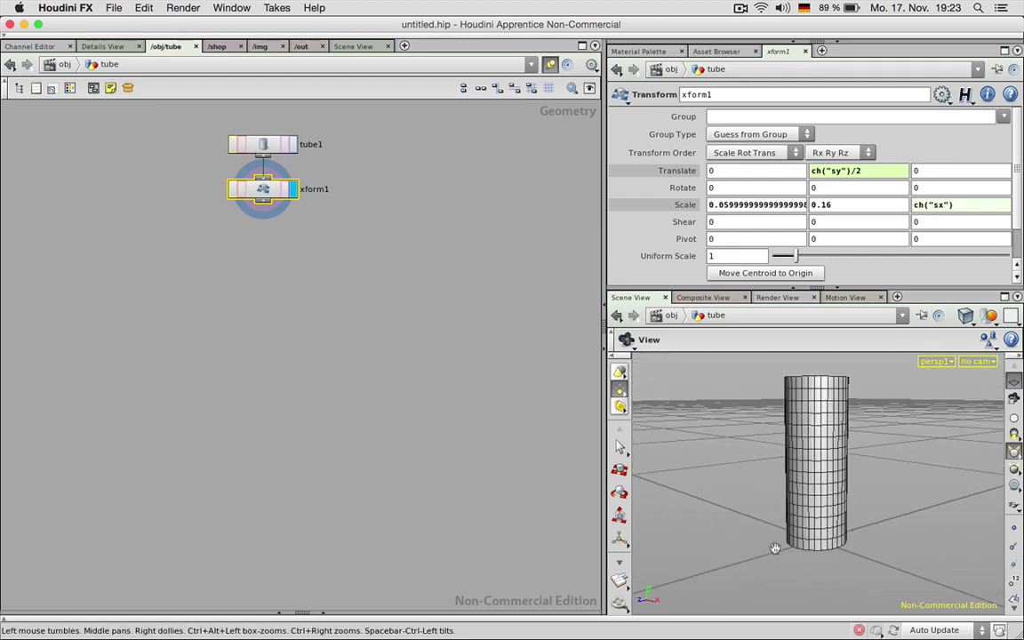
Step: Append a Point node after the Transform node and display its result
drag(860, 554, 843, 474)
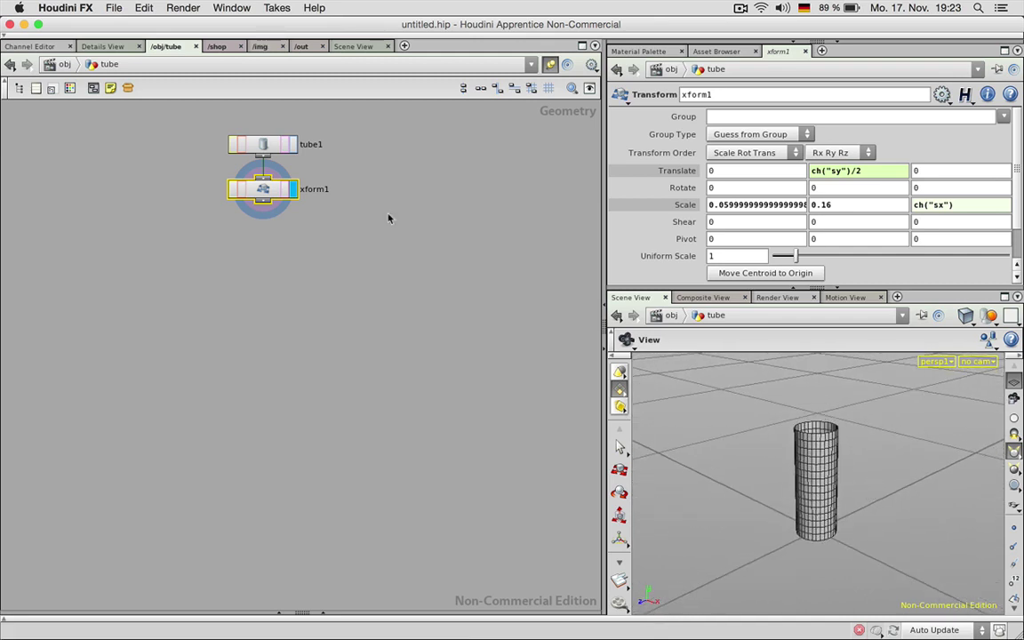
click(263, 202)
key(Tab)
text(point)
key(Return)
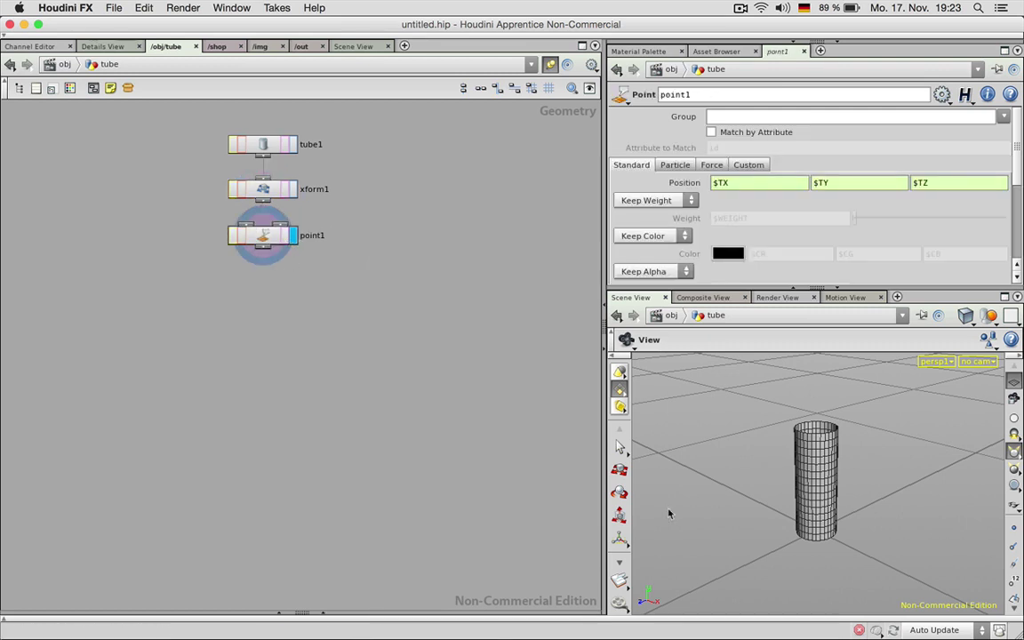
right_drag(798, 499, 836, 504)
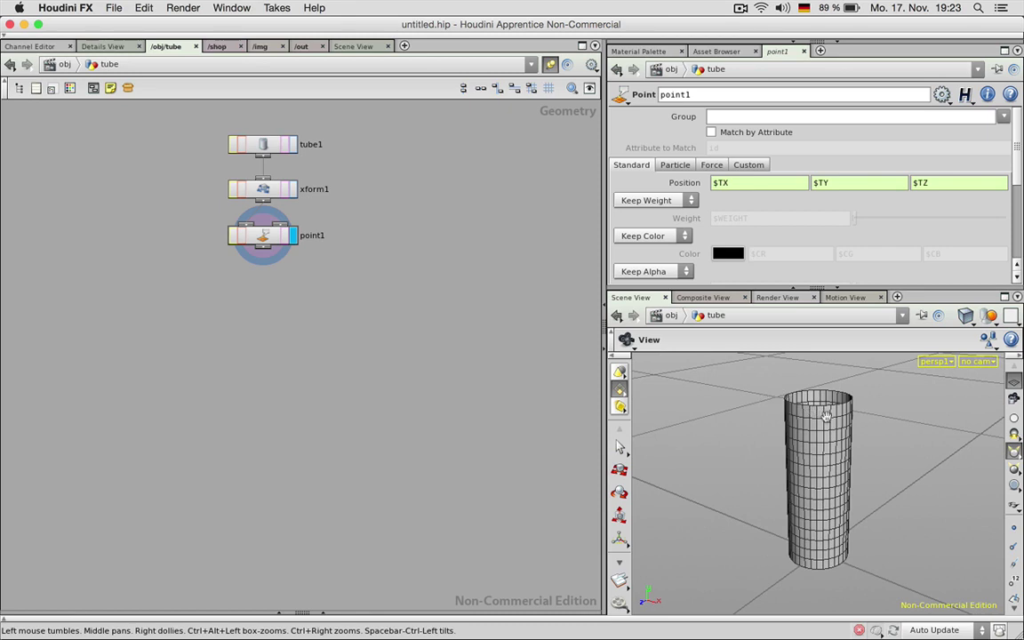
click(752, 183)
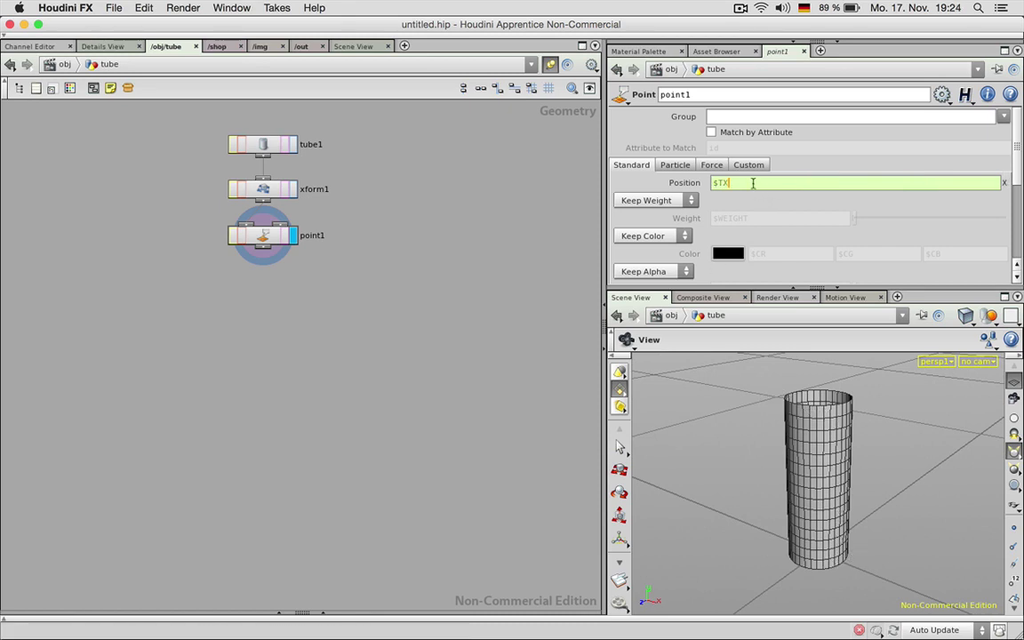
text(*)
key(Return)
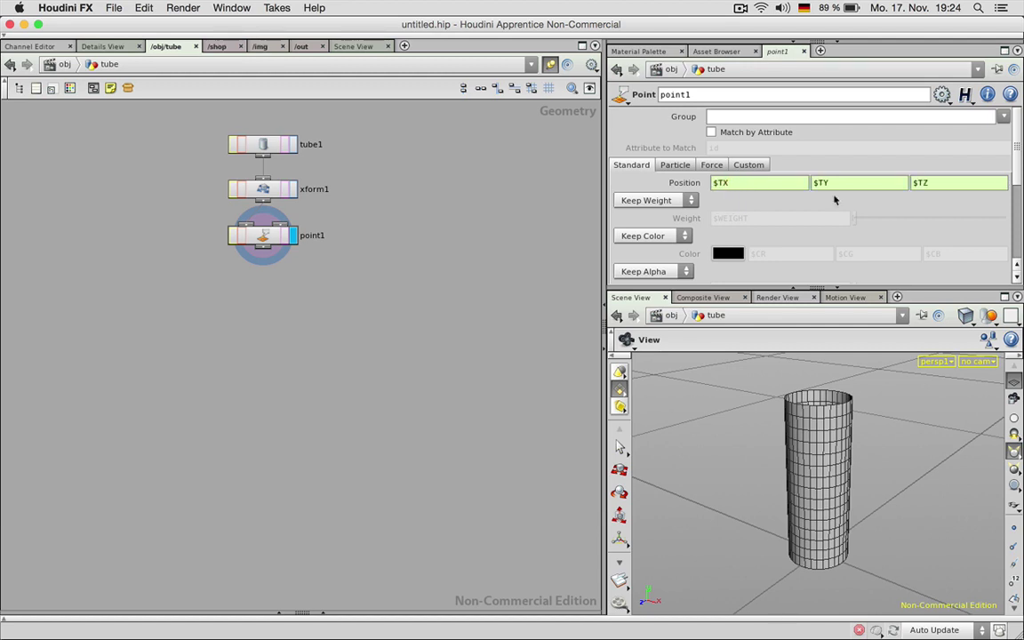
Step: Set the Point node's X position to $TX*($TY/$YMAX) so the cylinder's width tapers with height
click(765, 181)
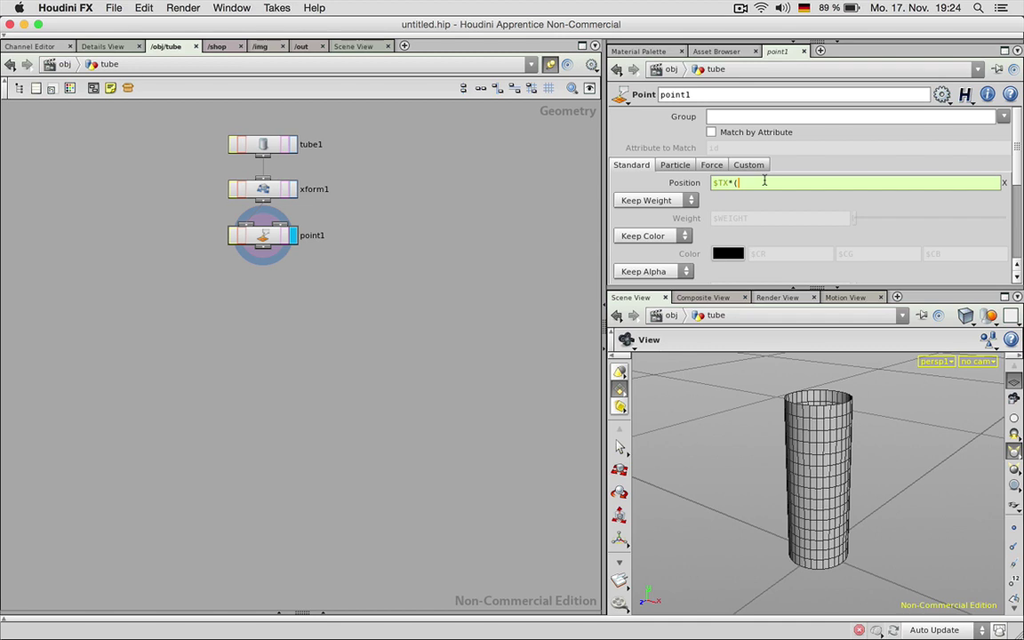
text(*($TY/$YMAX))
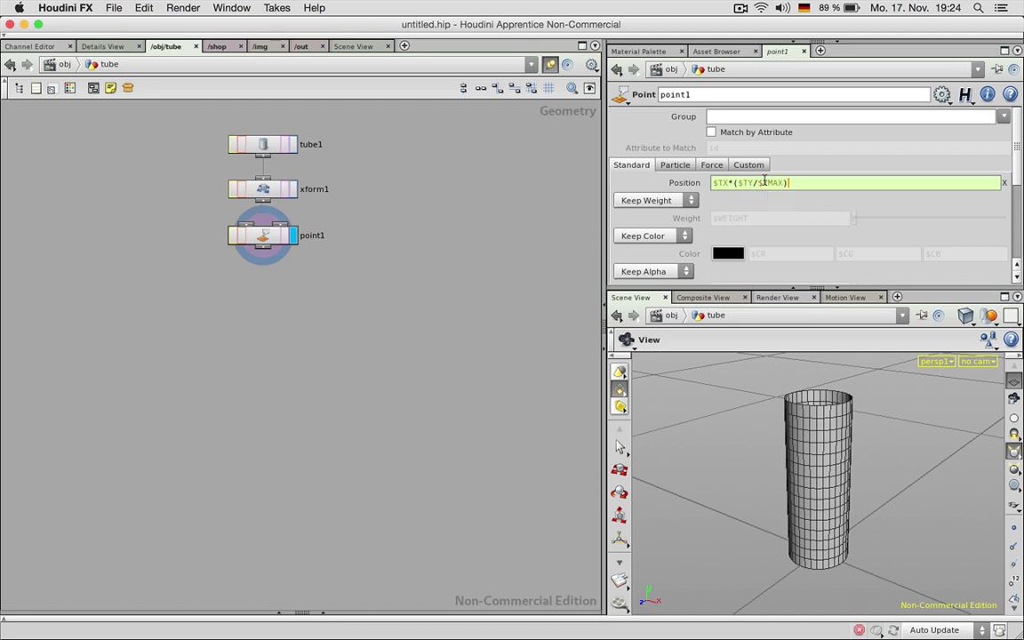
key(Return)
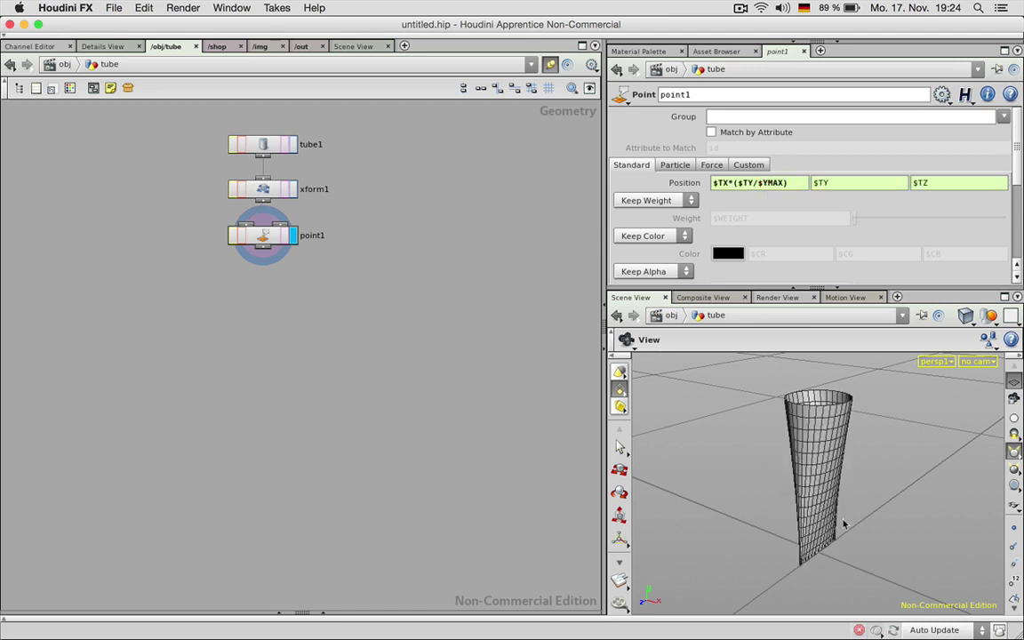
drag(840, 524, 799, 555)
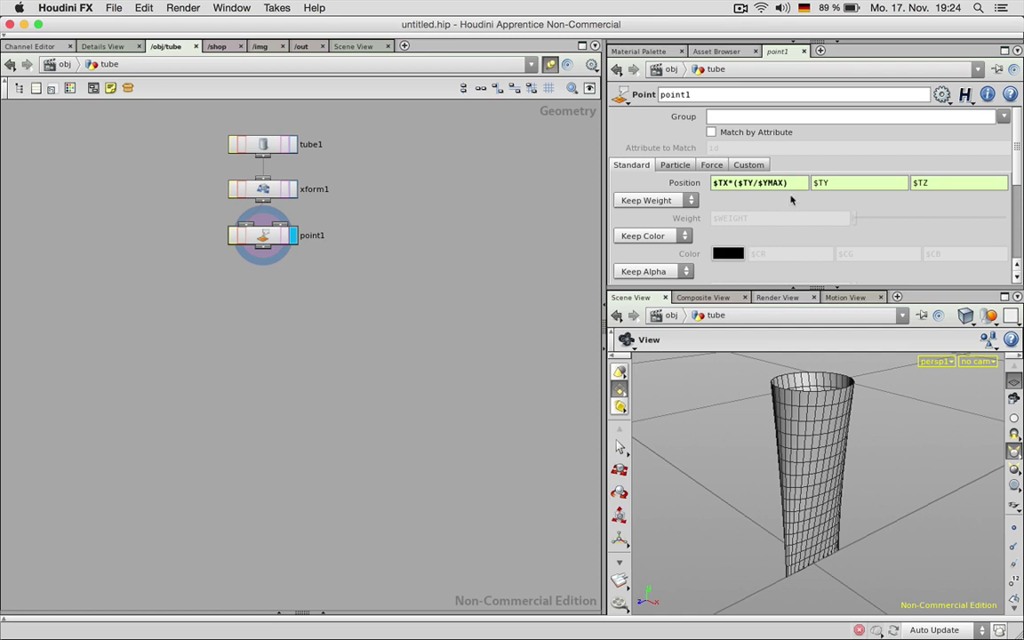
Step: Change the X position expression to $TX*(($TY/$YMAX)+1) so the base keeps its width and the top widens
text())
click(734, 182)
text(()
key(Return)
mouse_move(836, 493)
mouse_down()
mouse_move(815, 517)
mouse_move(849, 499)
mouse_up()
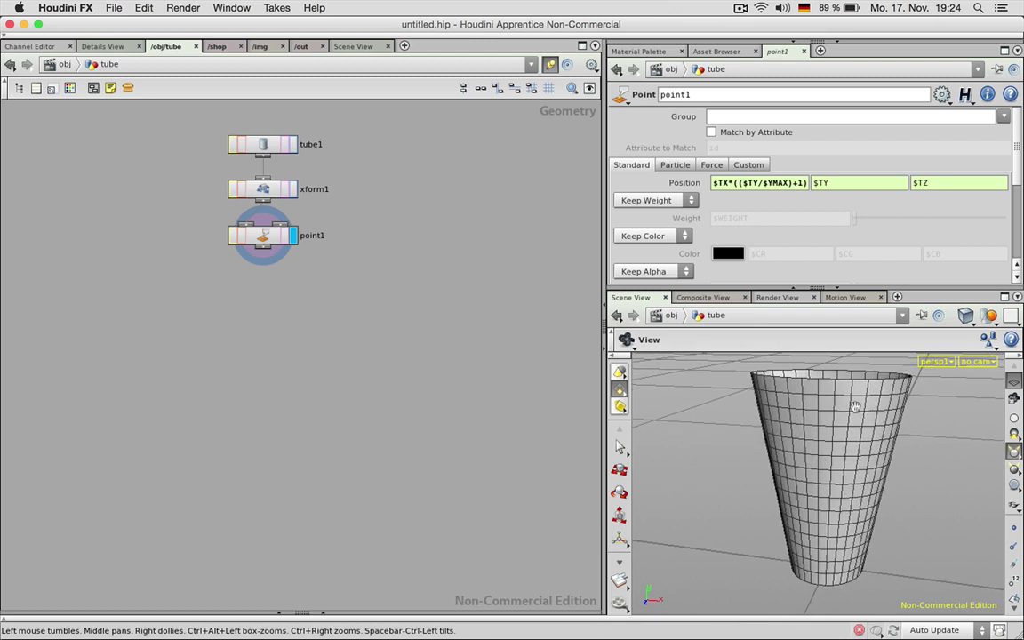
drag(791, 378, 816, 541)
Step: Reduce the widening at the top by changing the X position expression to $TX*((($TY/$YMAX)*0.45)+1)
click(792, 183)
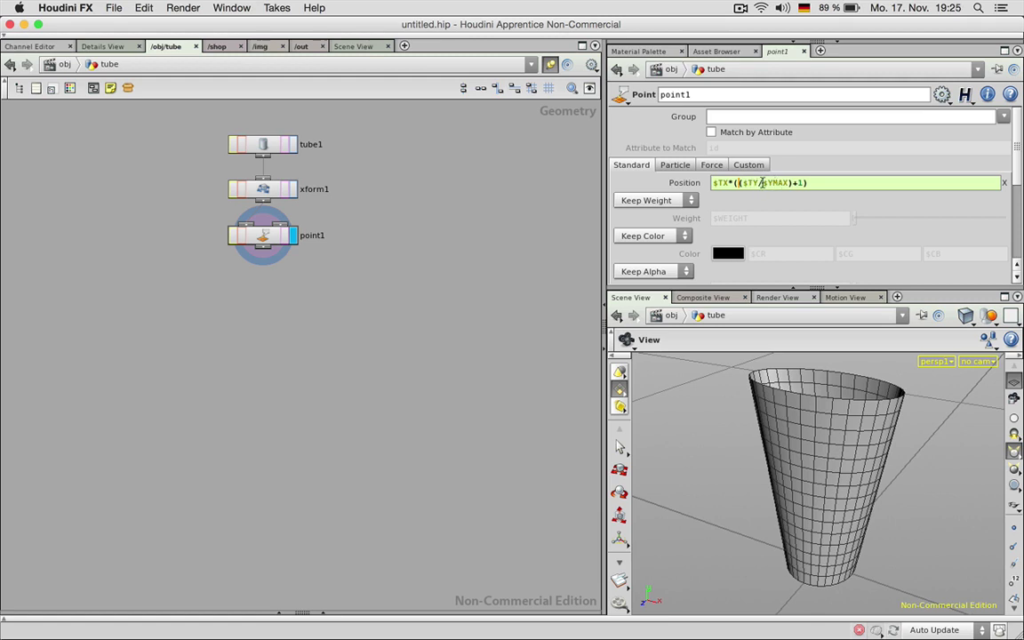
text(()
text(*0.45))
key(Return)
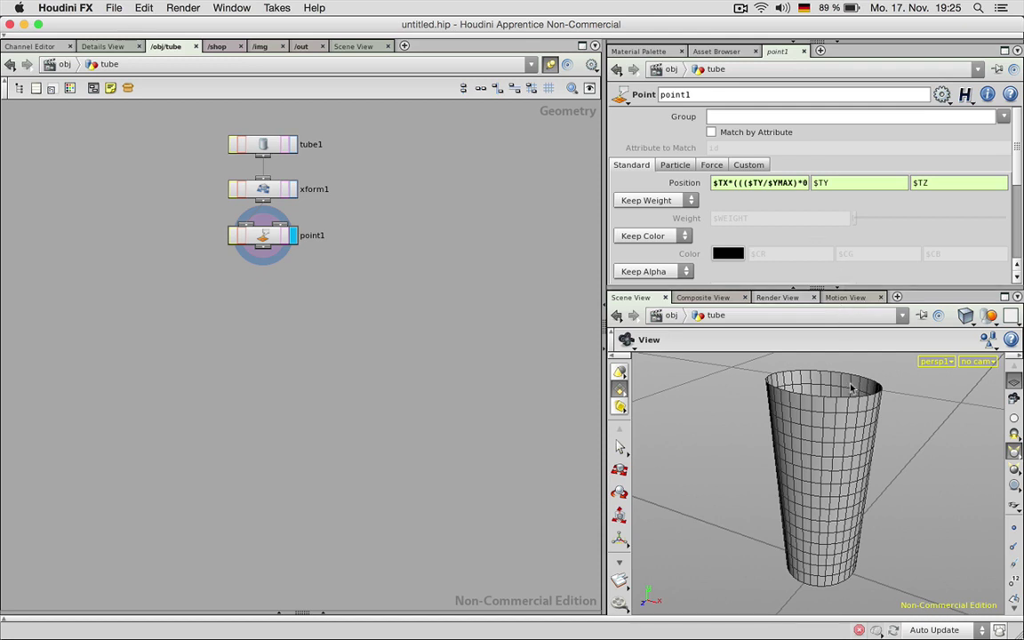
drag(850, 386, 958, 418)
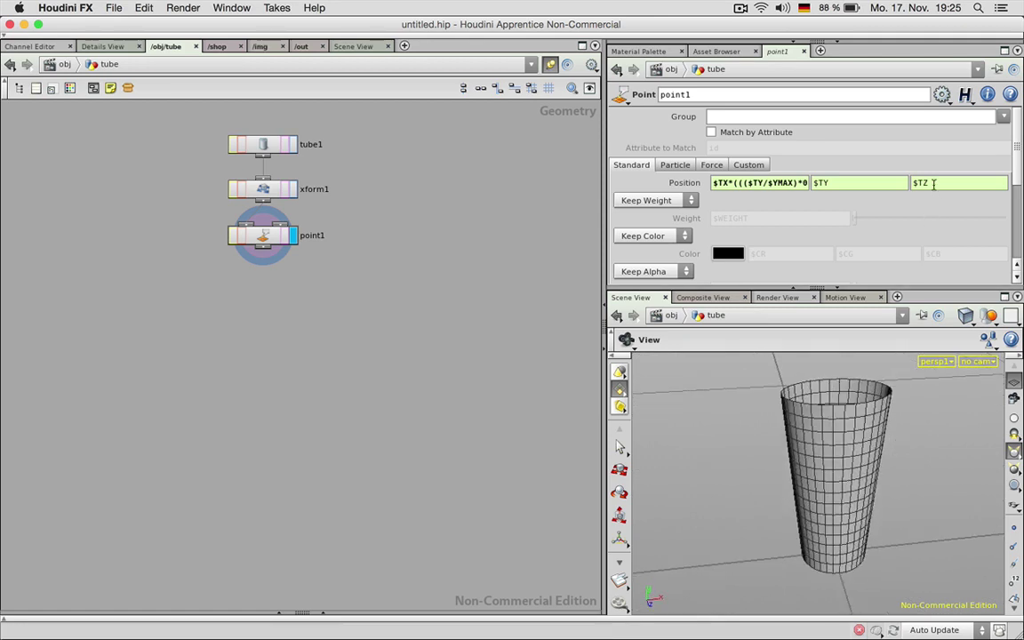
Step: Set the Point node's Z position to $TZ*($TY/$YMAX) so the depth scales with height
click(933, 183)
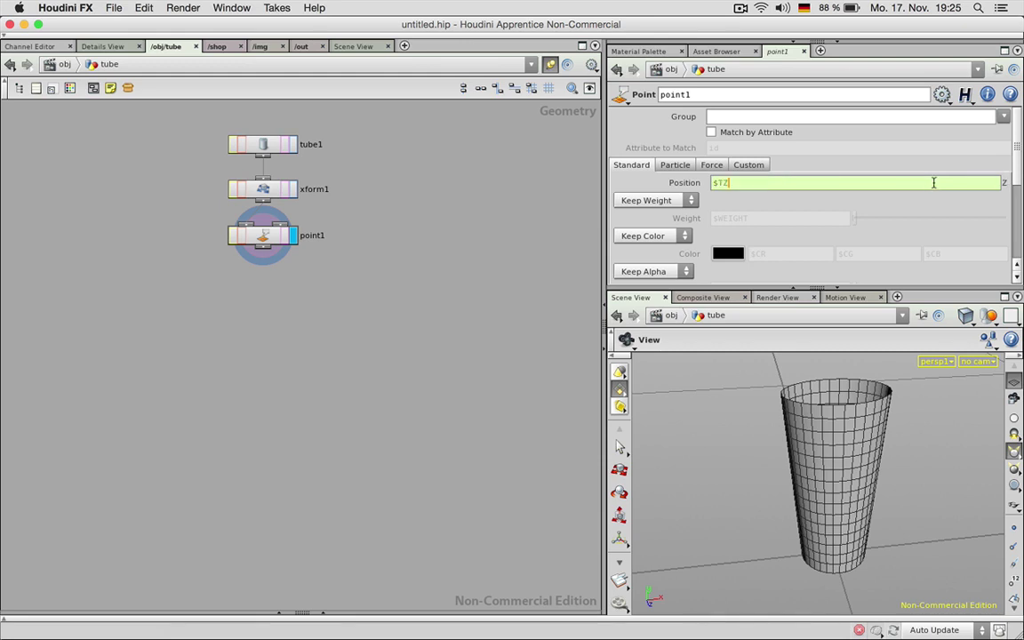
text(*)
text(($TY/$YMAX)
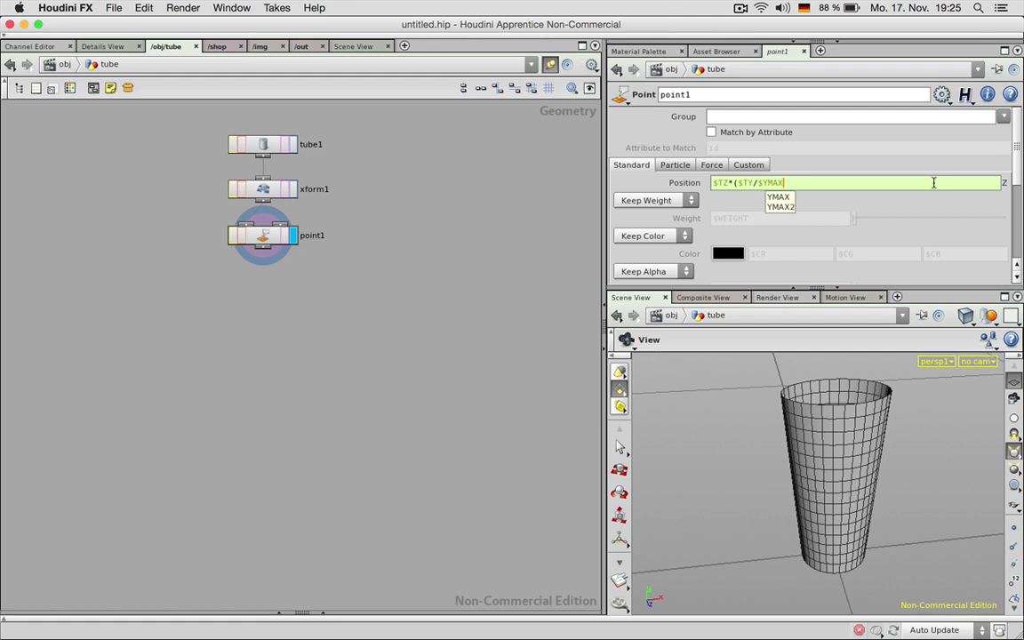
text())
key(Return)
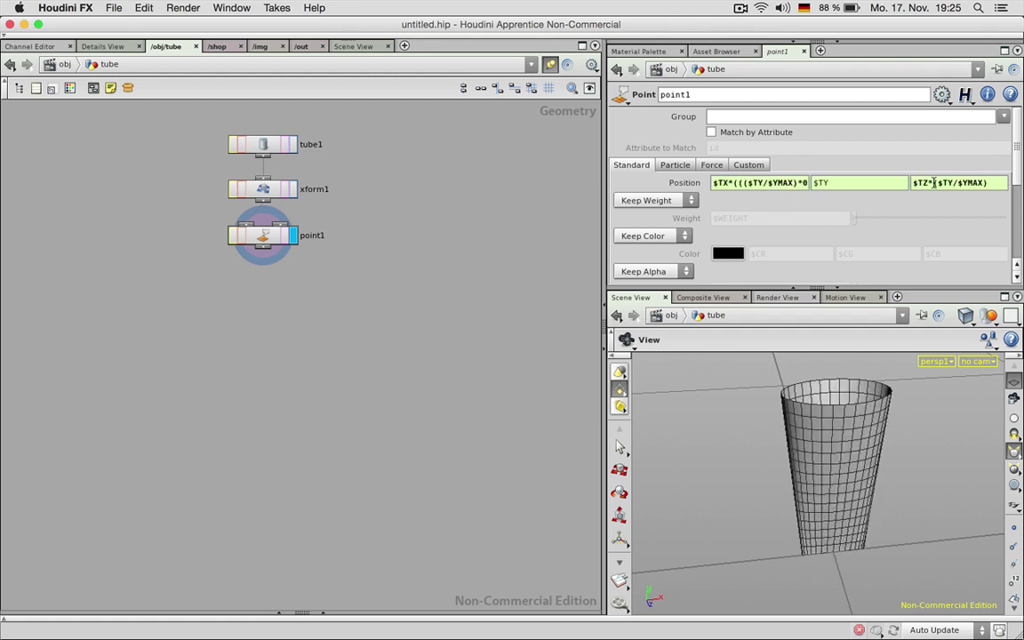
drag(819, 506, 856, 526)
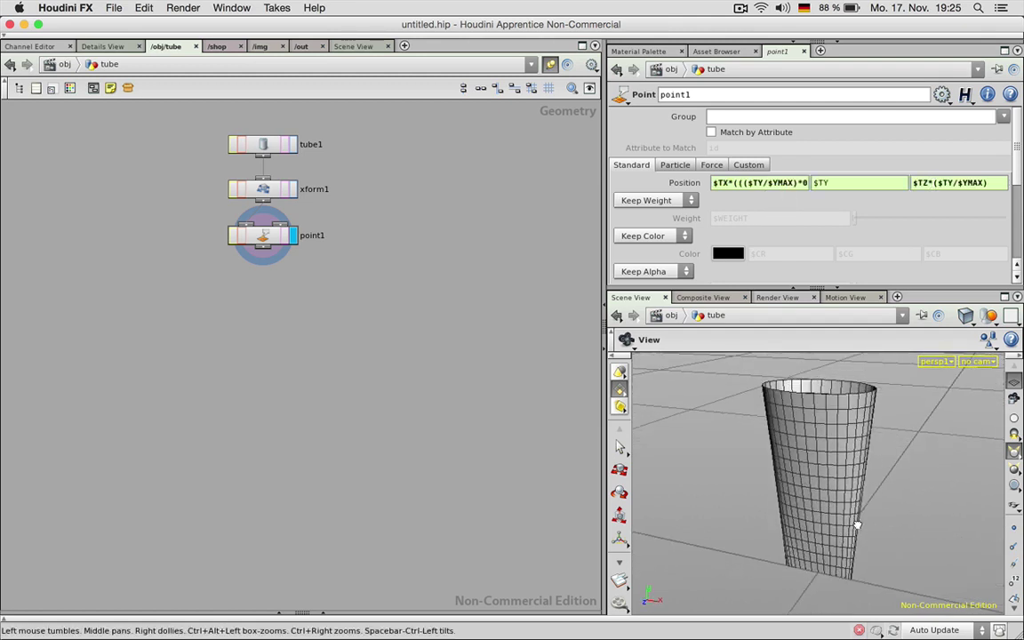
Step: Invert the depth taper by changing the Z position expression to $TZ*(1-($TY/$YMAX)), flattening the tube's top
click(937, 182)
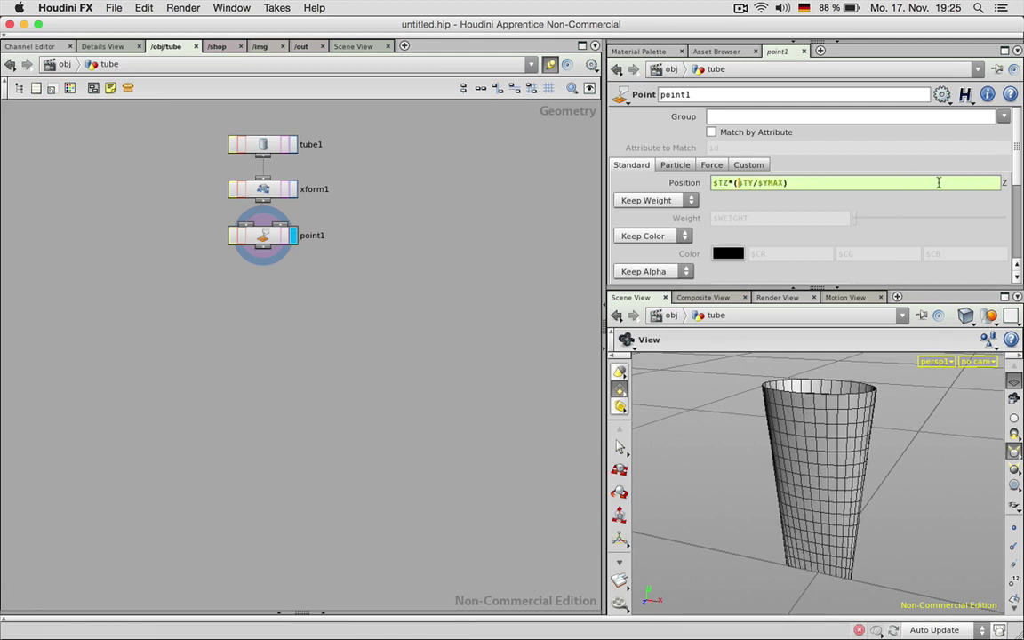
text(1-()
text())
key(Return)
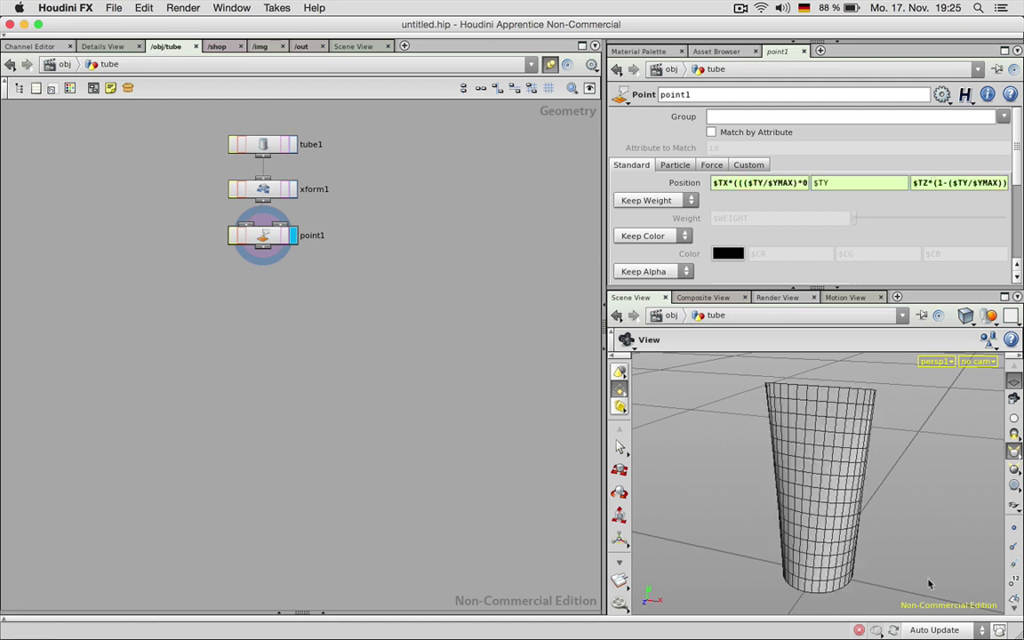
drag(850, 393, 831, 425)
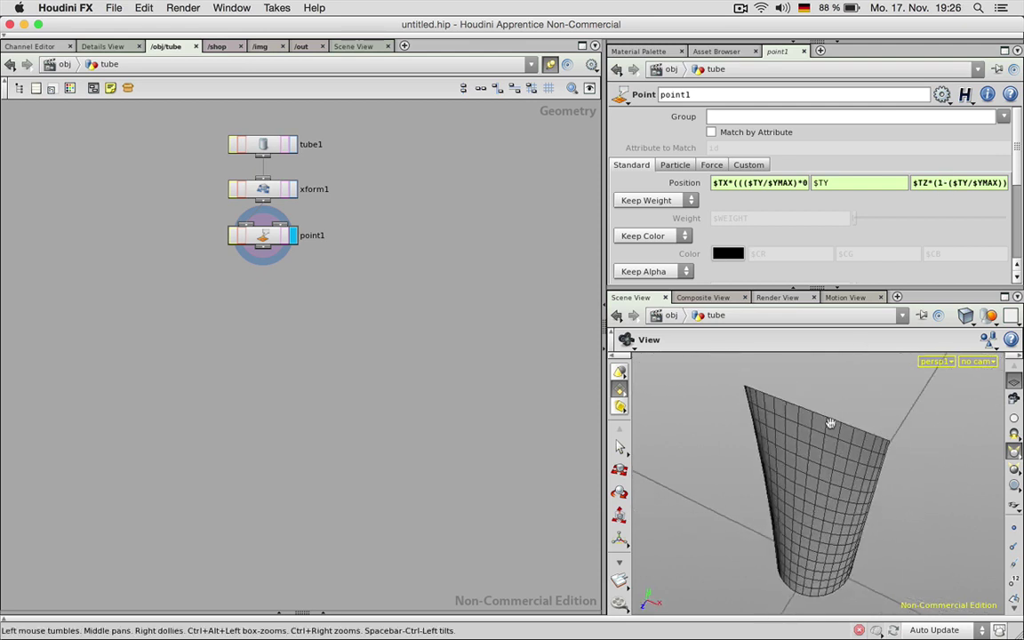
Step: Change the Z position expression to $TZ*(1.02-($TY/$YMAX)) to leave a thin gap at the squeezed top edge
click(940, 182)
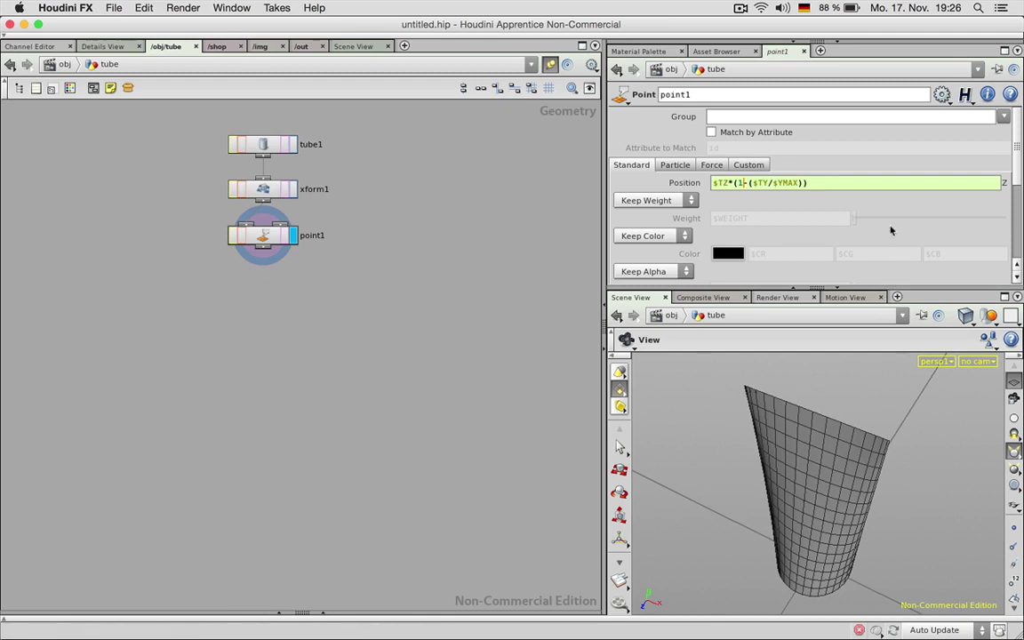
text(.0)
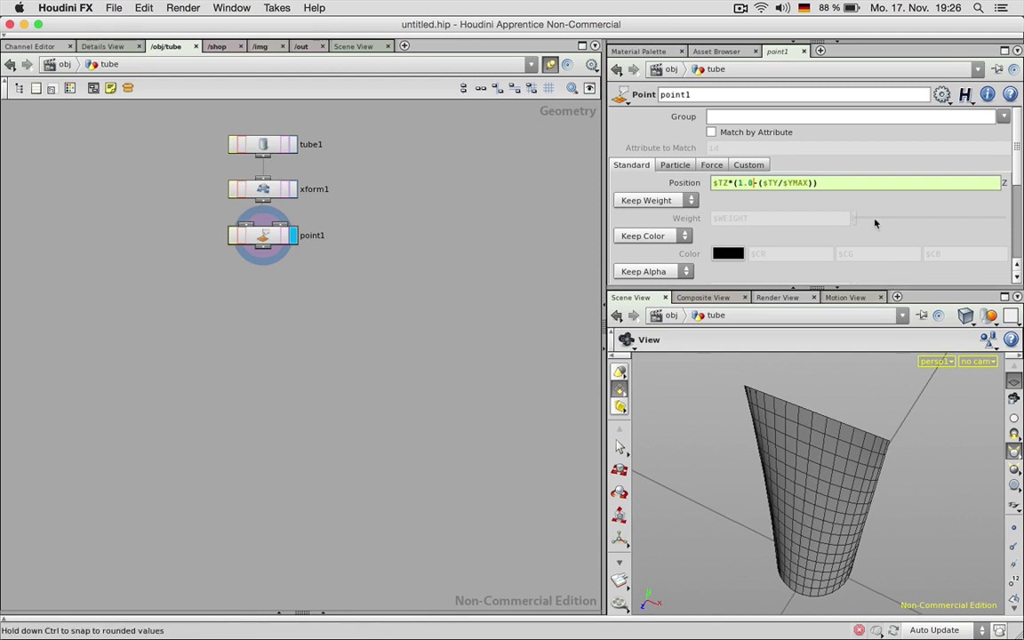
text(2)
key(Return)
right_drag(822, 495, 816, 493)
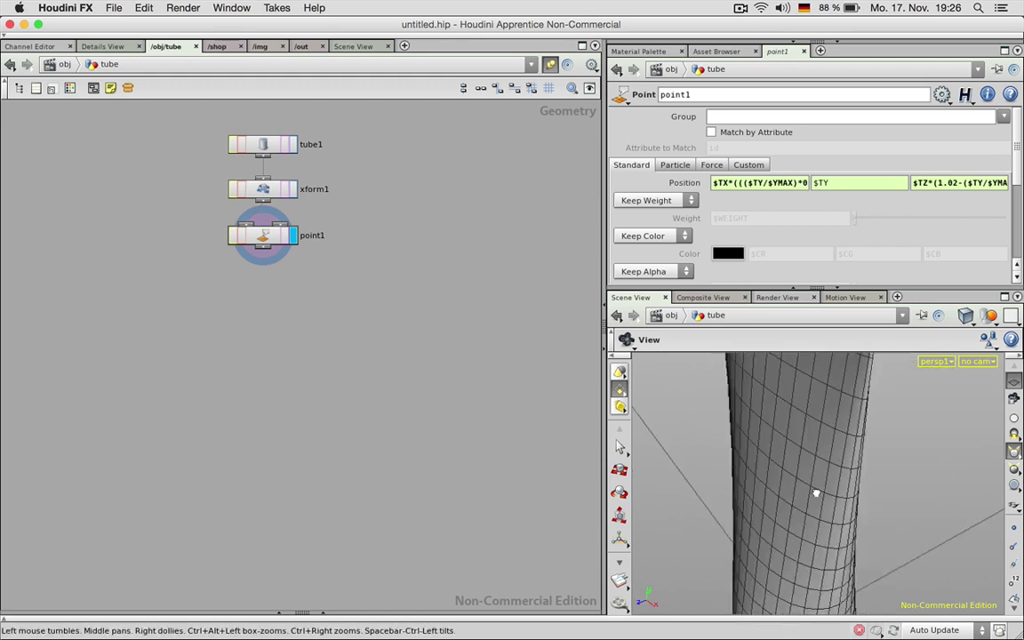
middle_drag(816, 493, 829, 567)
drag(829, 567, 793, 487)
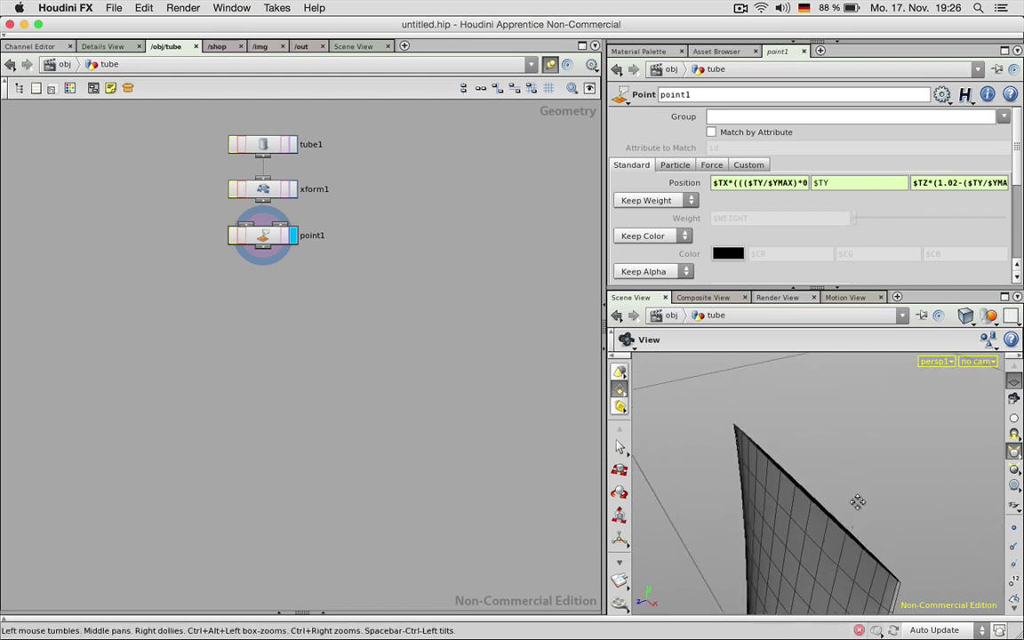
drag(856, 500, 818, 447)
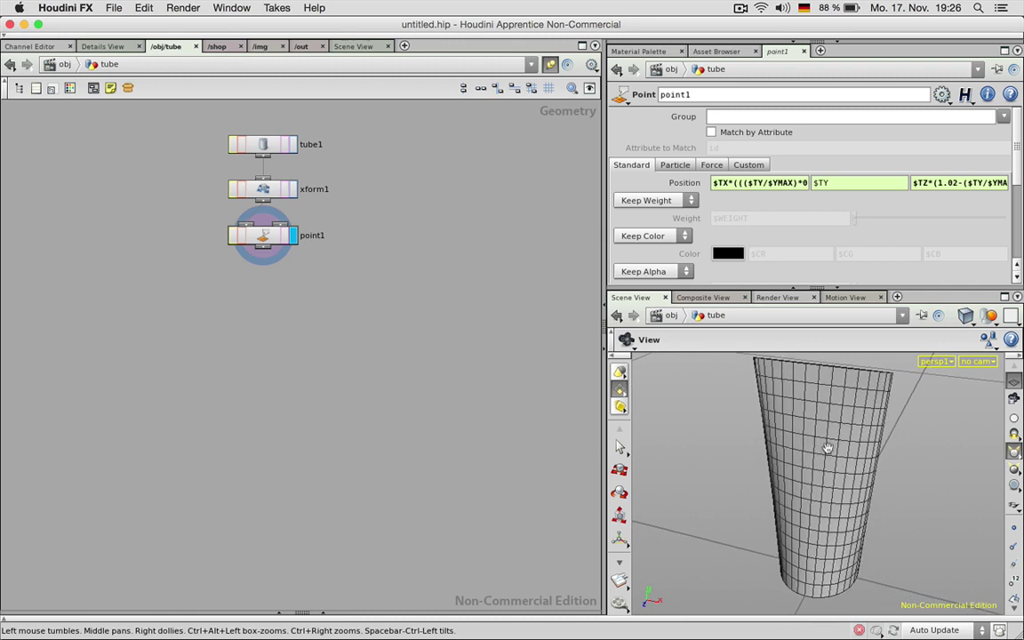
Step: Rename the Point node to point_squeeze
double_click(323, 234)
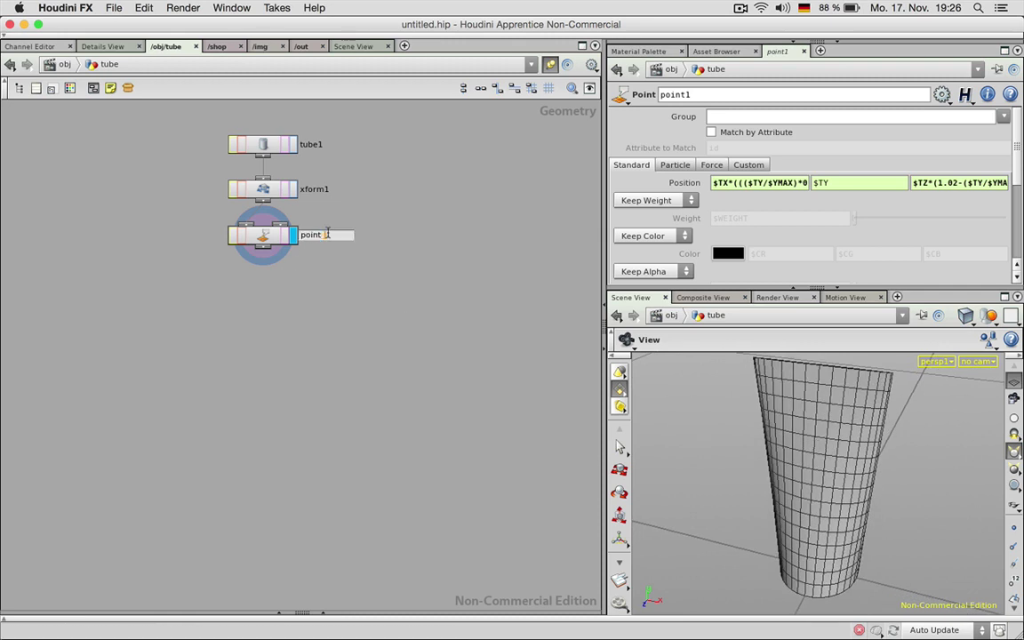
text(sh)
text(ueeze)
key(Return)
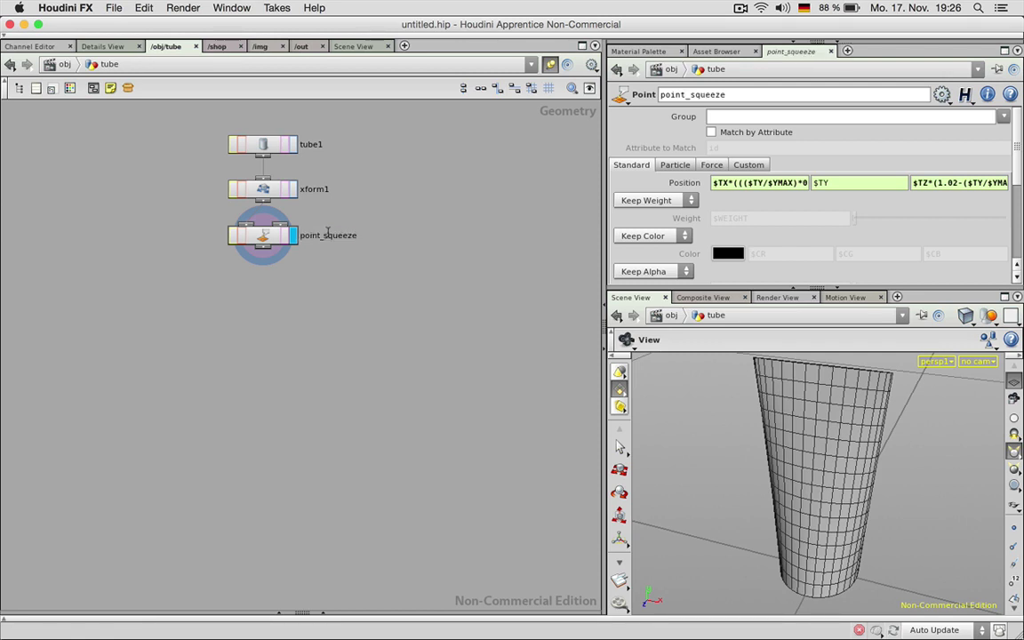
Step: Rename the Transform node to xform_shape_pos
double_click(329, 189)
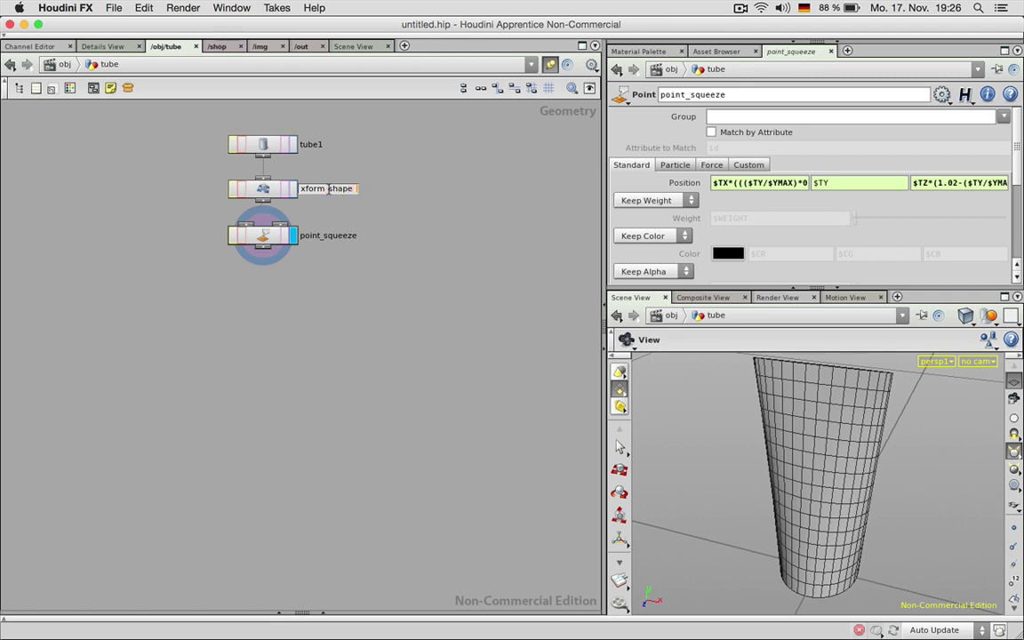
text(_shape_pos)
key(Return)
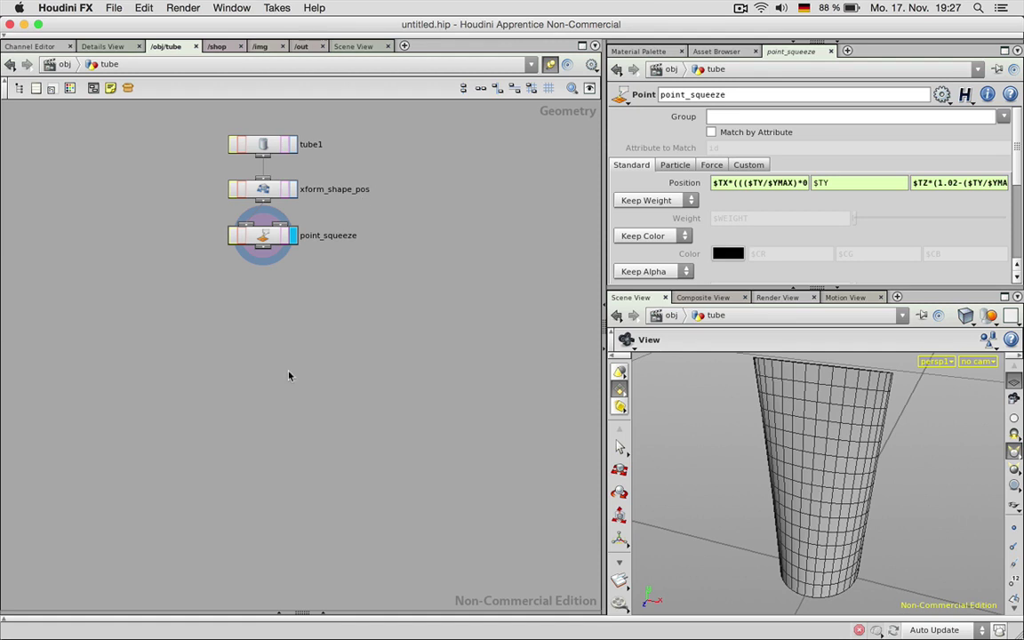
Step: Append a Group node after point_squeeze, align it beneath that node and display its result
drag(685, 493, 793, 508)
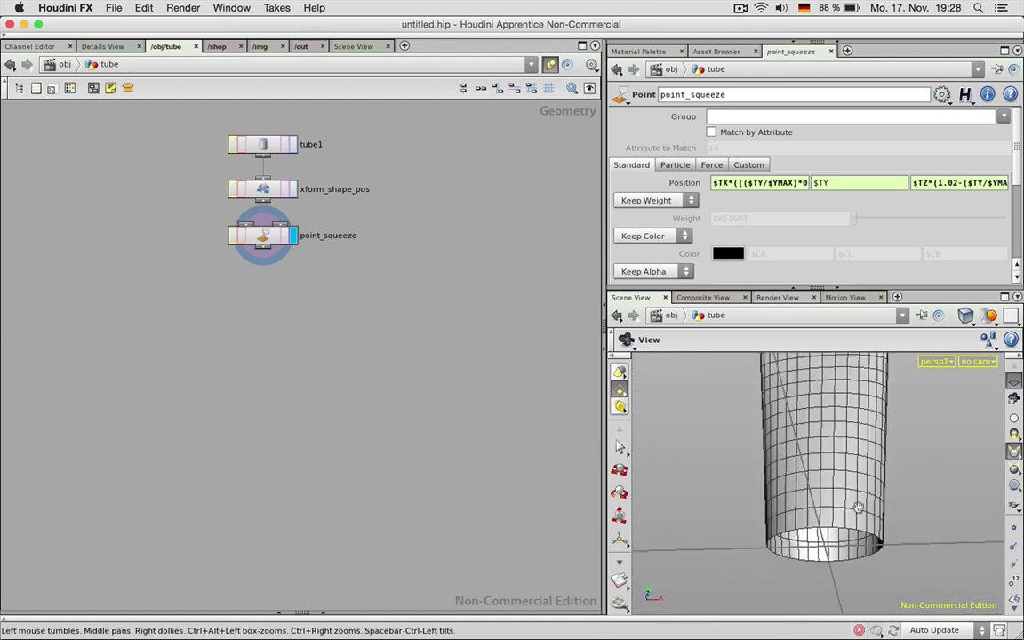
drag(766, 455, 737, 511)
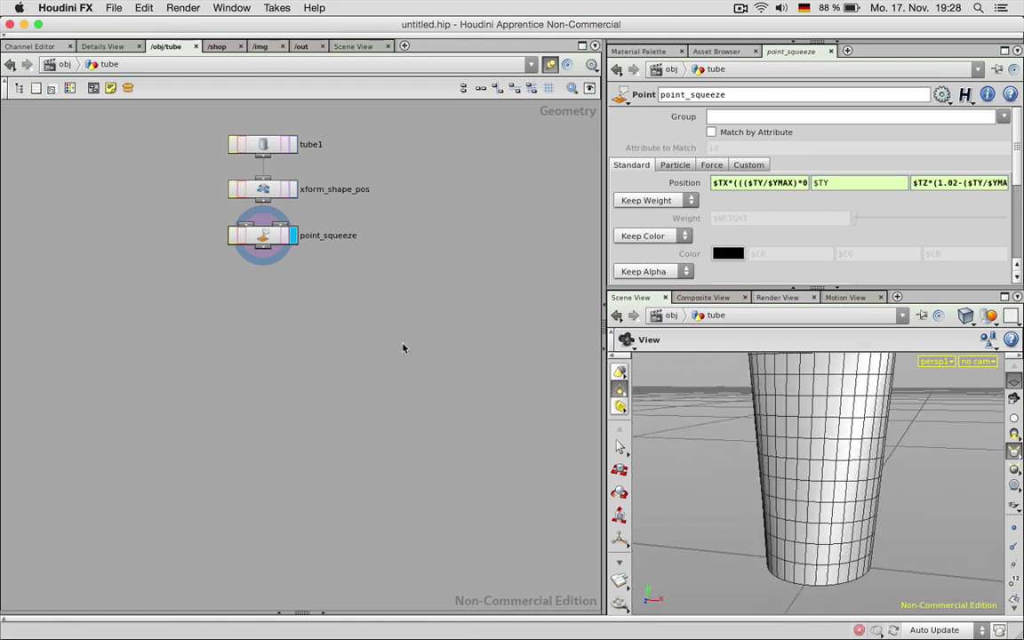
key(Tab)
text(Group)
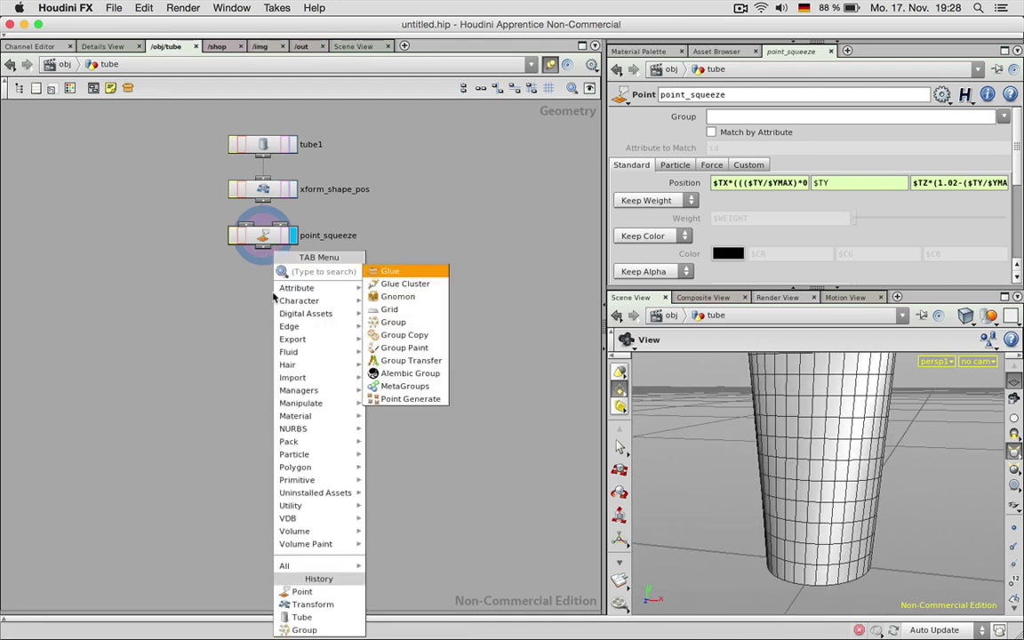
key(Return)
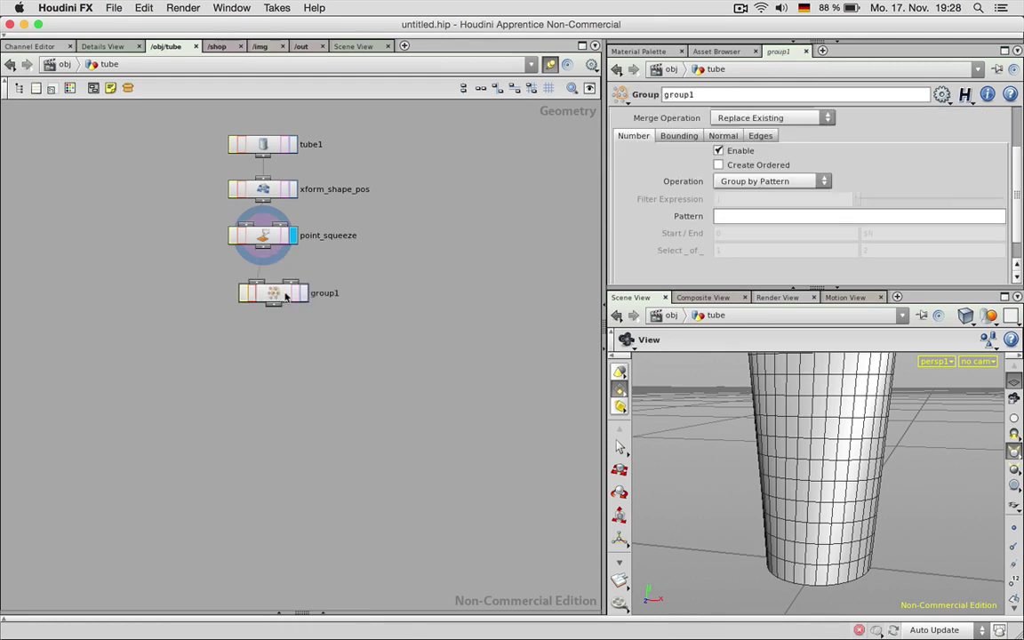
click(262, 284)
drag(734, 454, 783, 475)
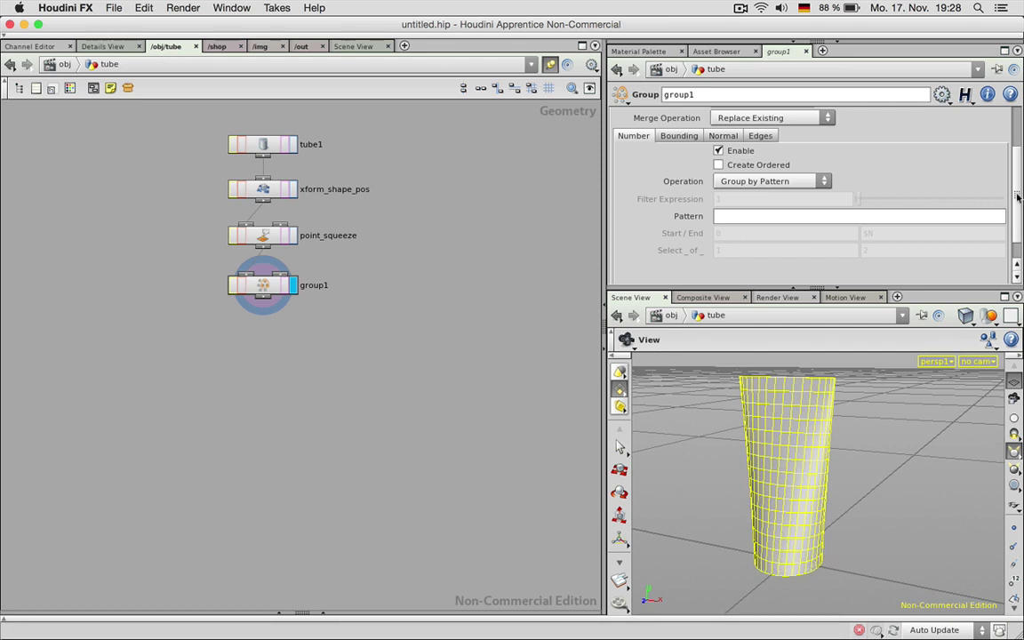
scroll(1018, 198, up, 3)
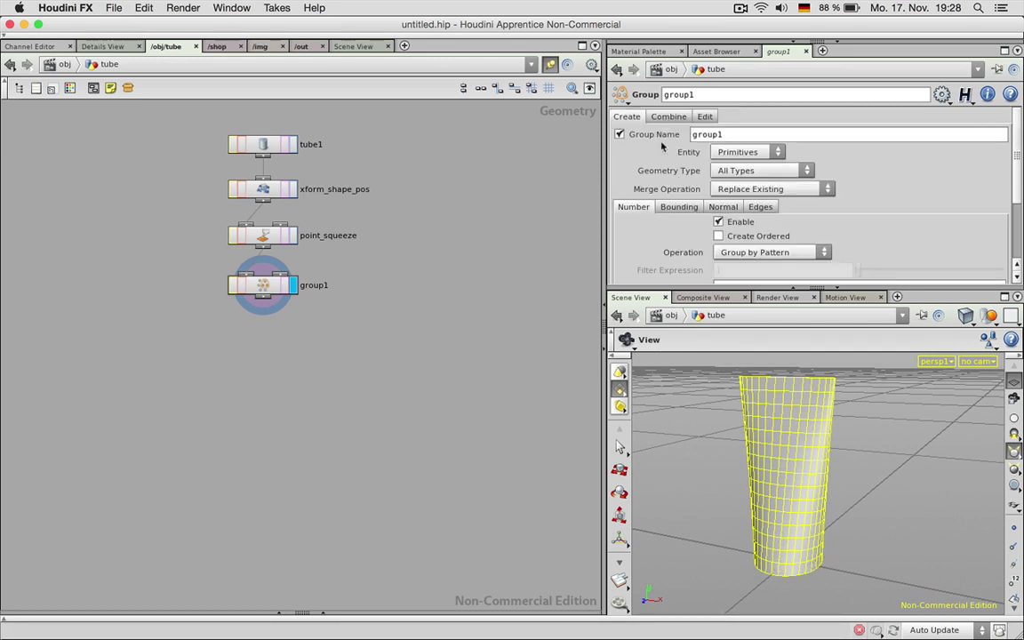
Step: Name the new group edges and set its entity to Points
double_click(736, 135)
text(edges)
click(758, 153)
click(737, 178)
Step: Try grouping the tube's open boundary points with the Unshared Edges option in place of the number filter
scroll(915, 178, down, 3)
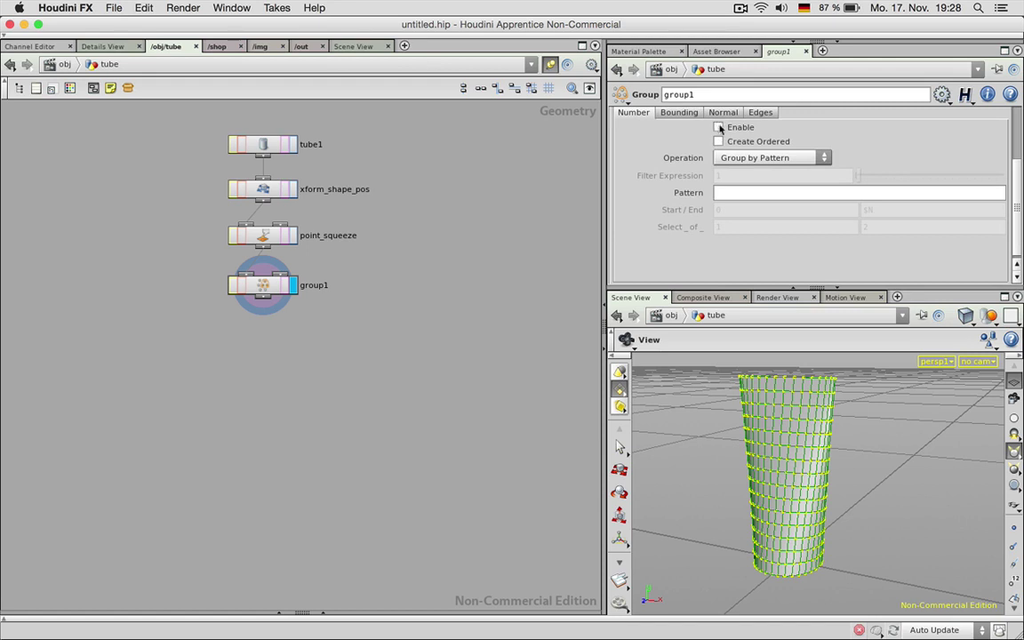
click(761, 114)
click(718, 128)
click(720, 258)
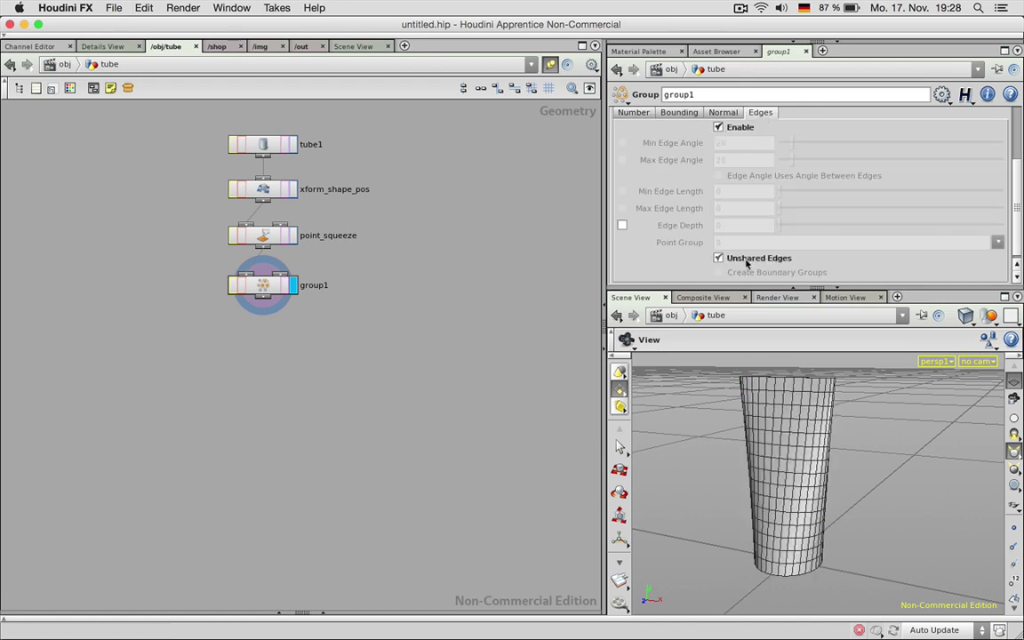
drag(845, 484, 795, 469)
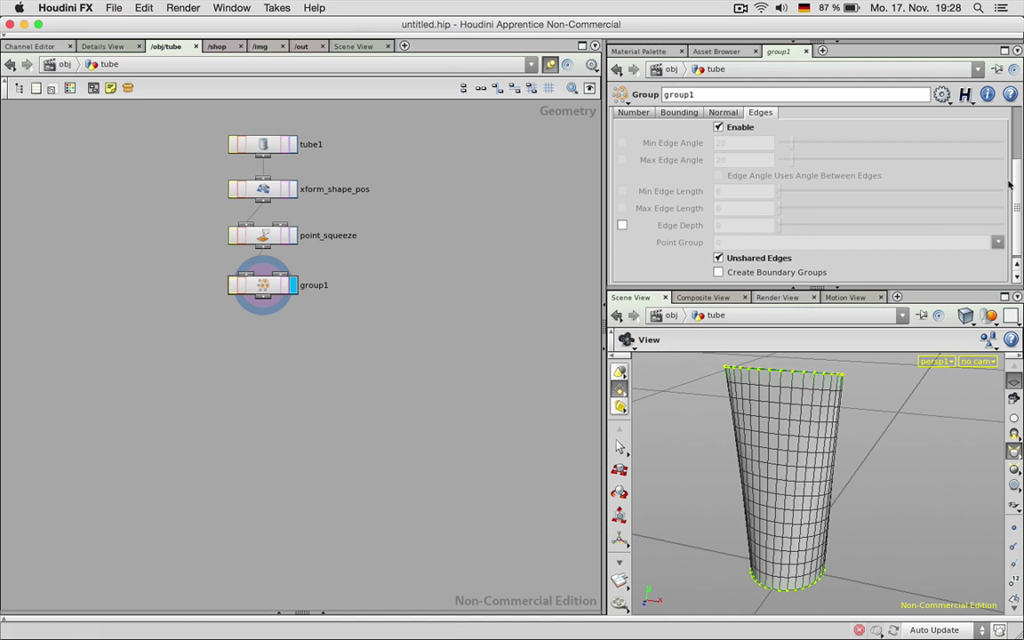
click(718, 127)
scroll(1020, 187, up, 5)
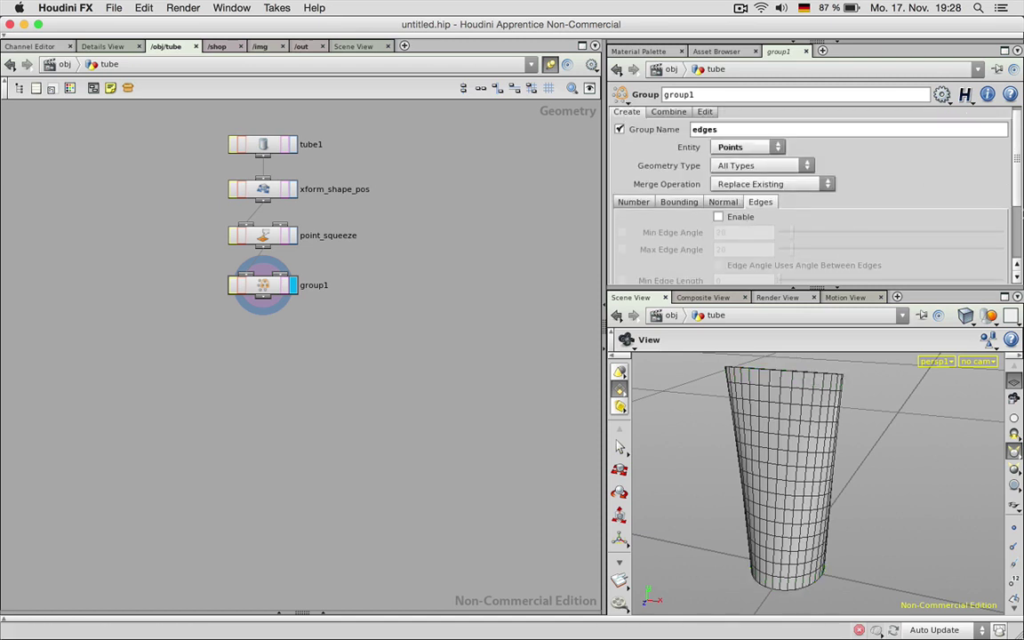
Step: Enable number-based grouping for the point group, using Group by Expression with the filter $TY == $YMIN
click(633, 207)
click(717, 221)
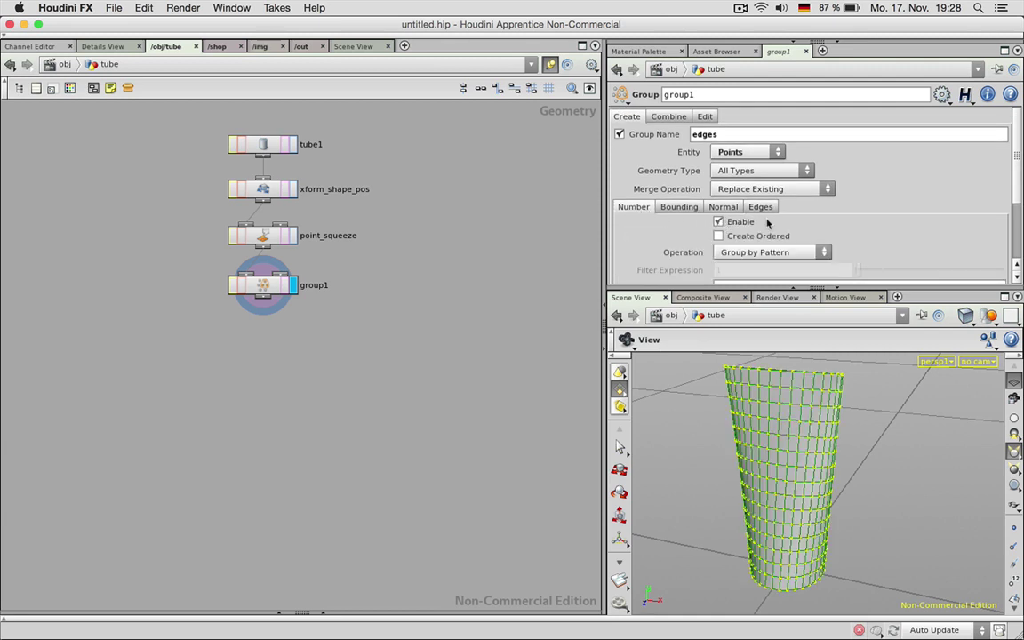
scroll(744, 210, down, 2)
click(760, 194)
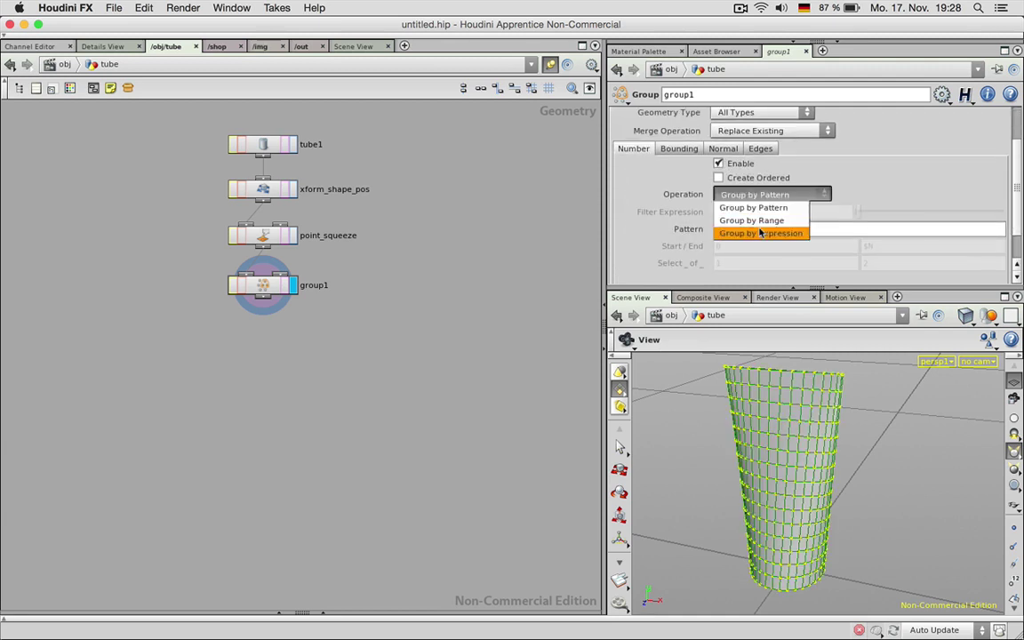
click(742, 231)
click(738, 210)
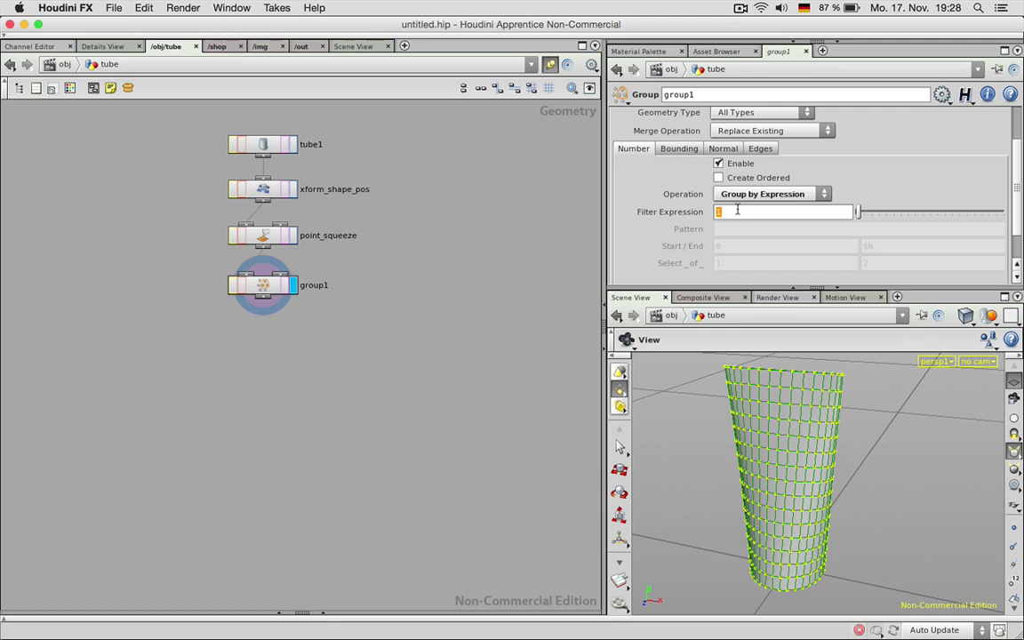
text($TY <= $YMIN)
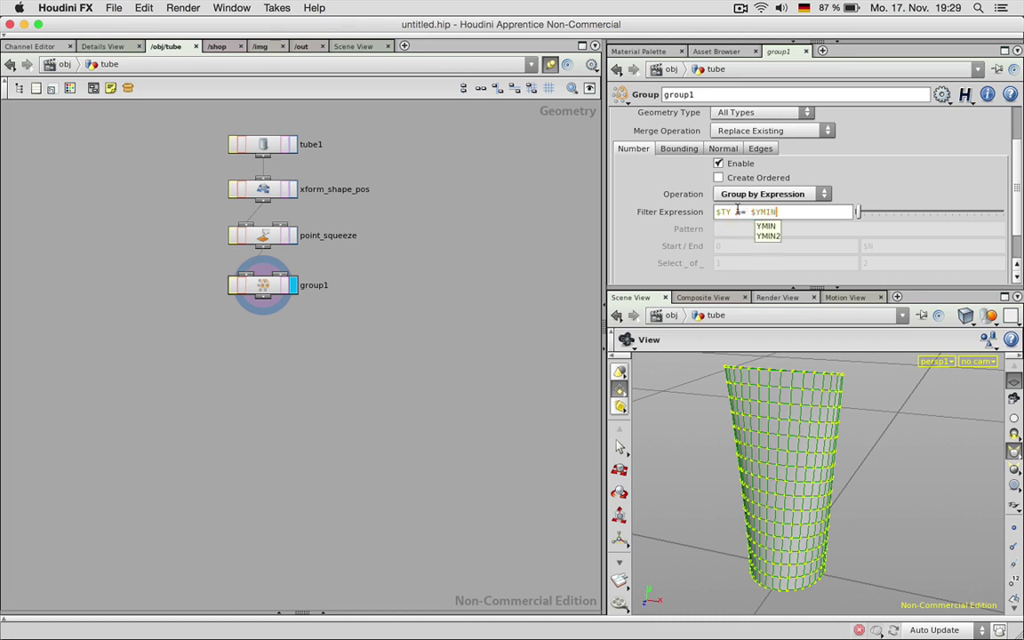
key(Return)
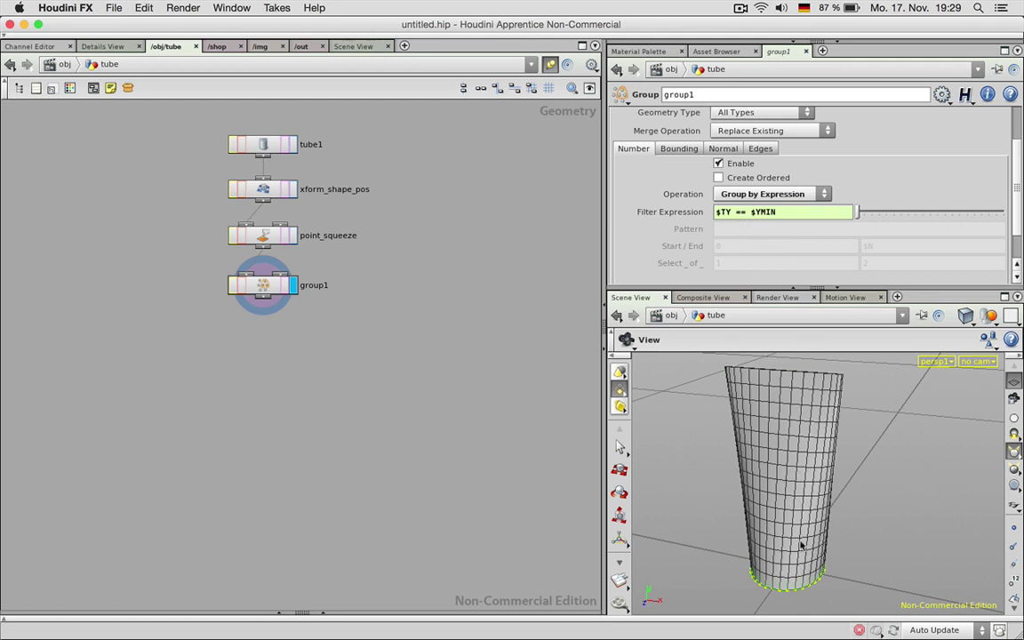
drag(728, 488, 818, 549)
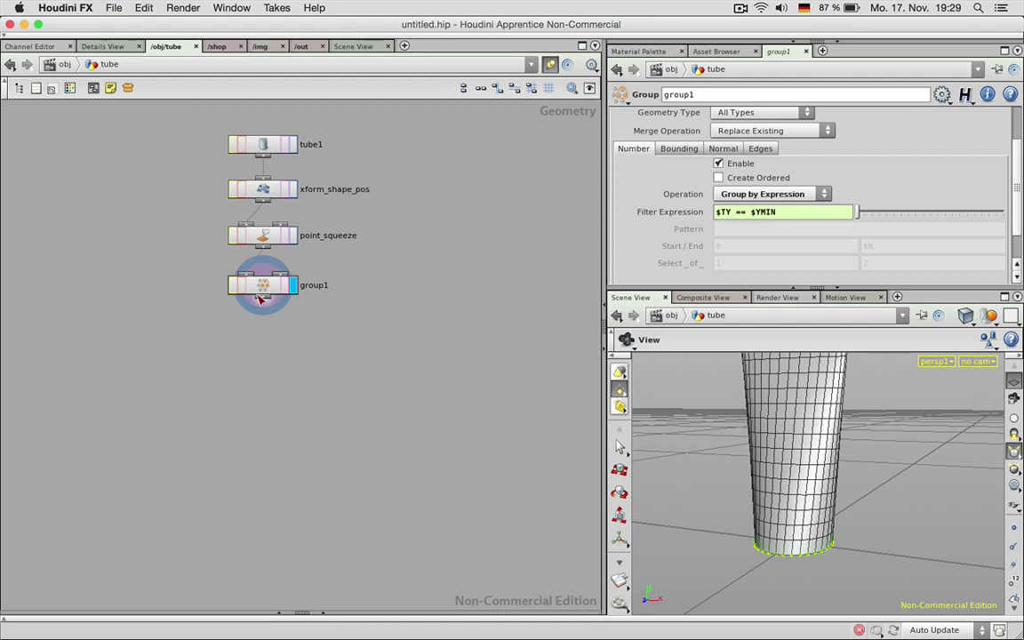
Step: Append a Transform node after group1, align it beneath that node and display its result
drag(259, 299, 267, 324)
key(Tab)
text(trans)
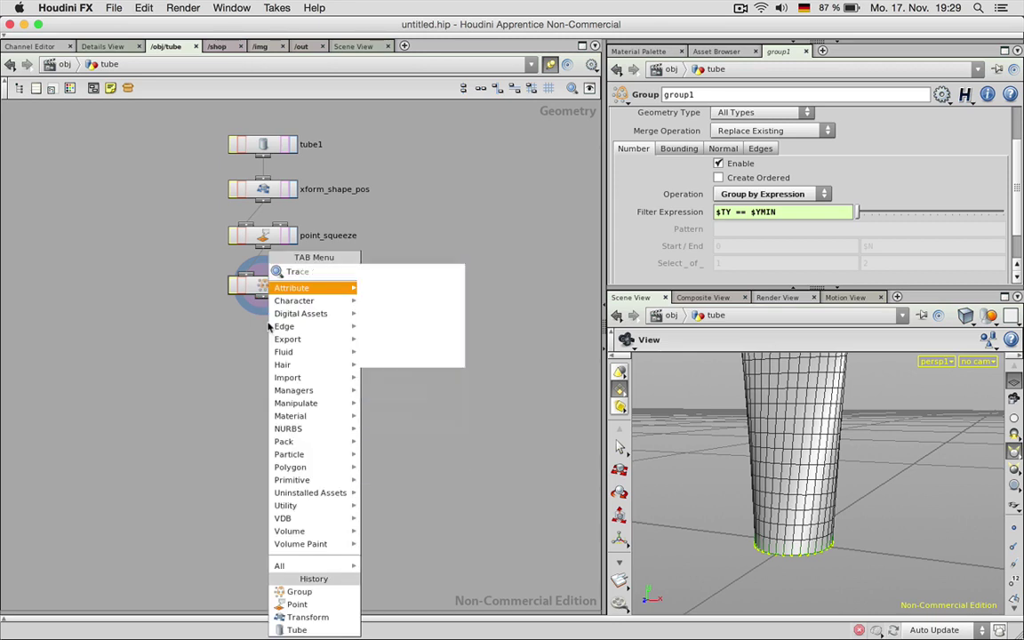
key(Return)
click(269, 326)
drag(269, 326, 263, 330)
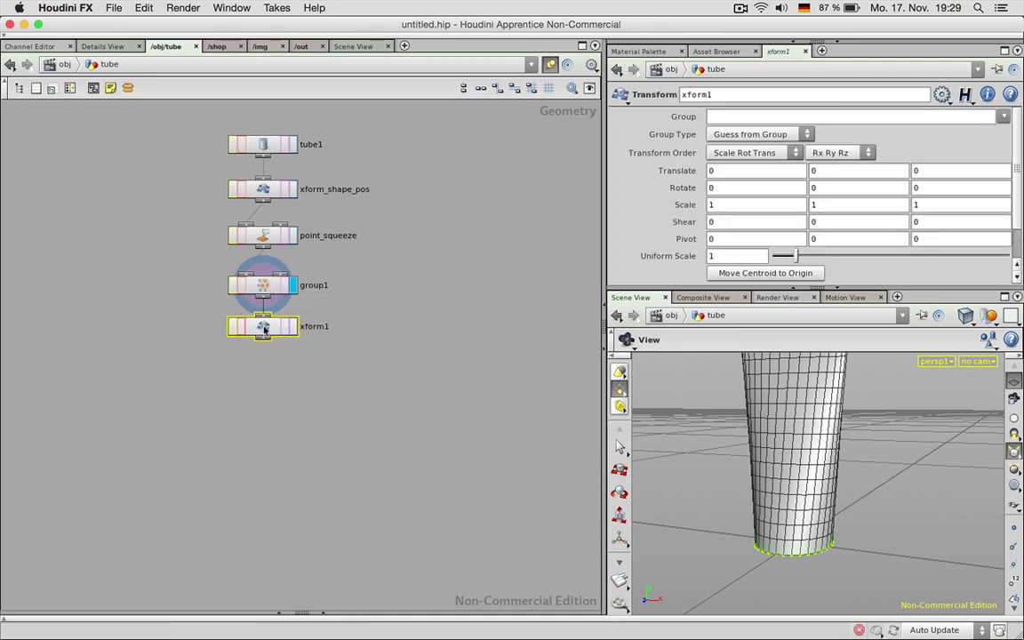
click(294, 326)
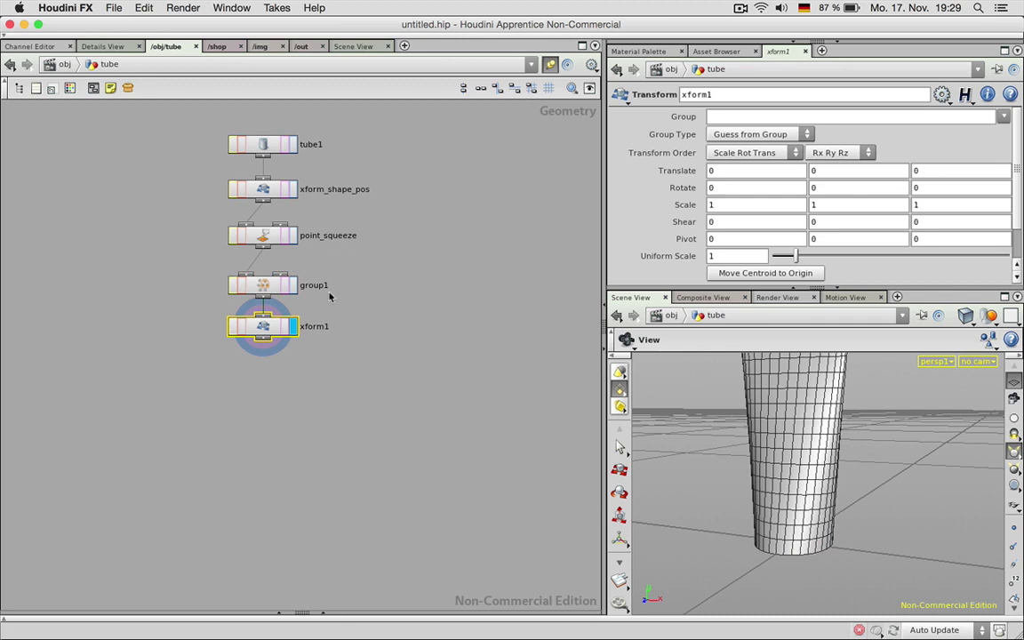
Step: Rename the new Transform node to xform_shape_edge and change the point group's name to edge
click(258, 283)
scroll(790, 147, up, 3)
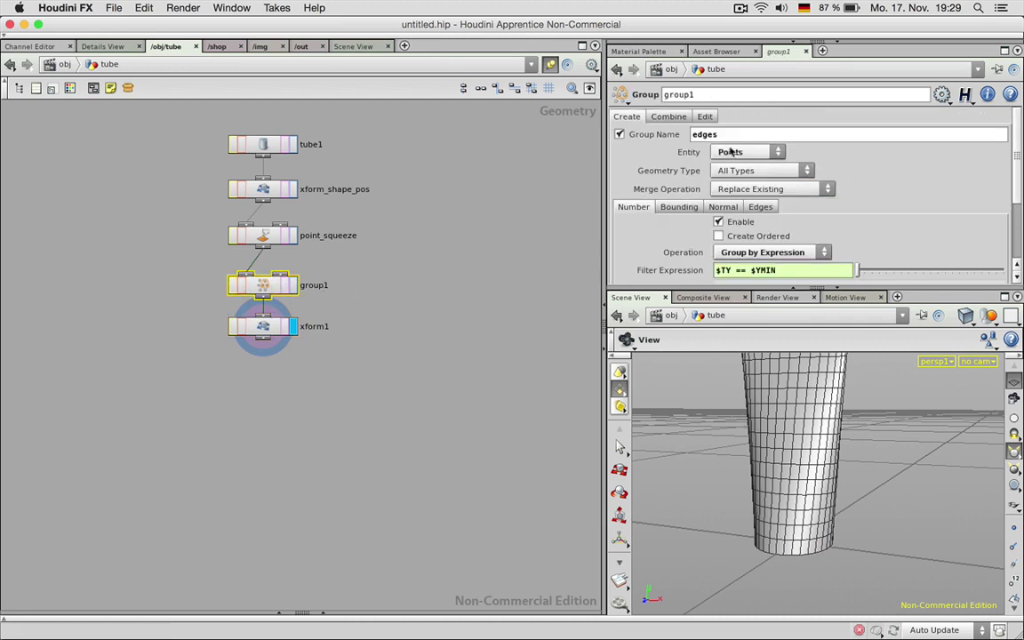
double_click(326, 327)
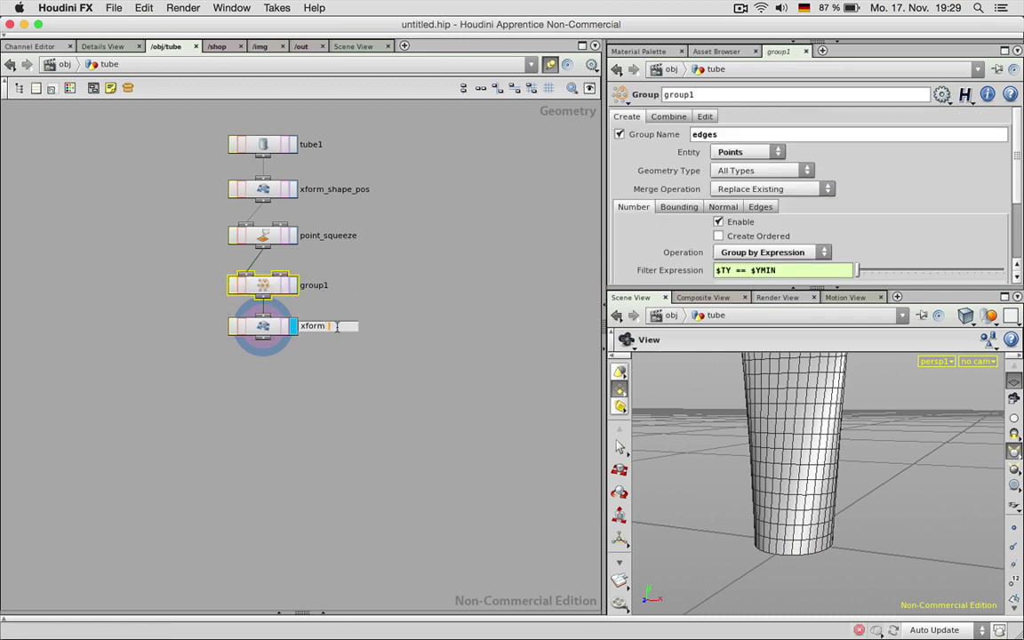
text(_shape_edges)
key(Return)
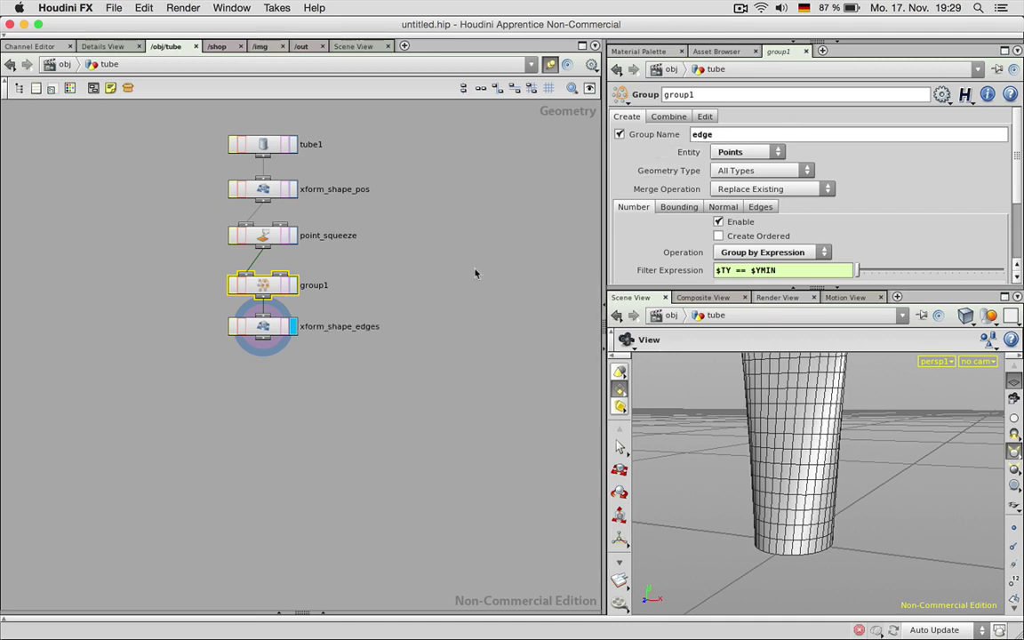
double_click(386, 326)
key(BackSpace)
key(Return)
Step: Limit the xform_shape_edge transform to the edge group, with a trial uniform scale of 0.69
click(263, 327)
scroll(1019, 180, down, 1)
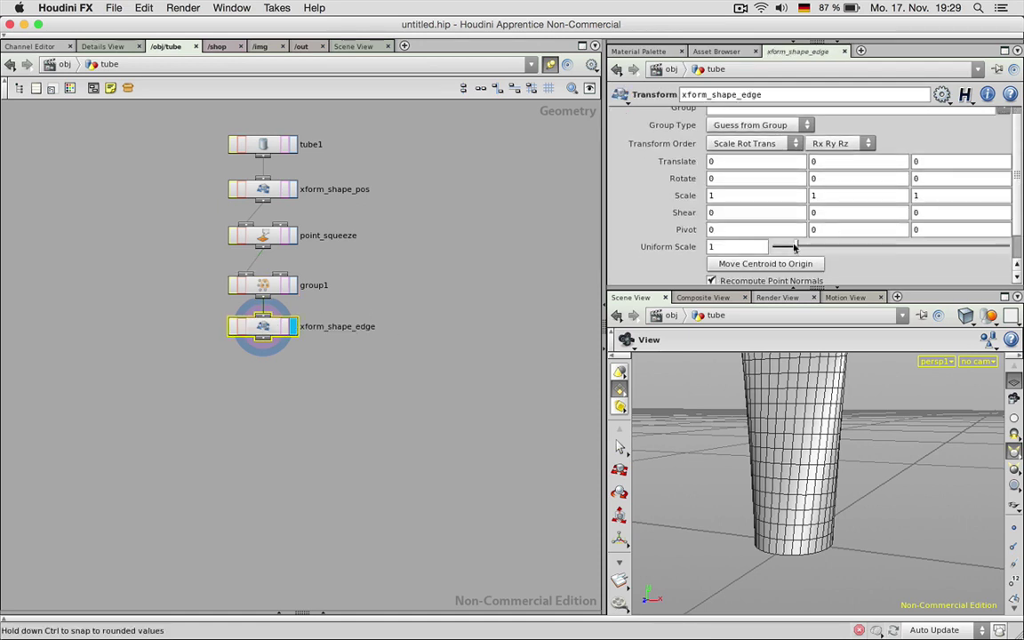
drag(795, 246, 786, 247)
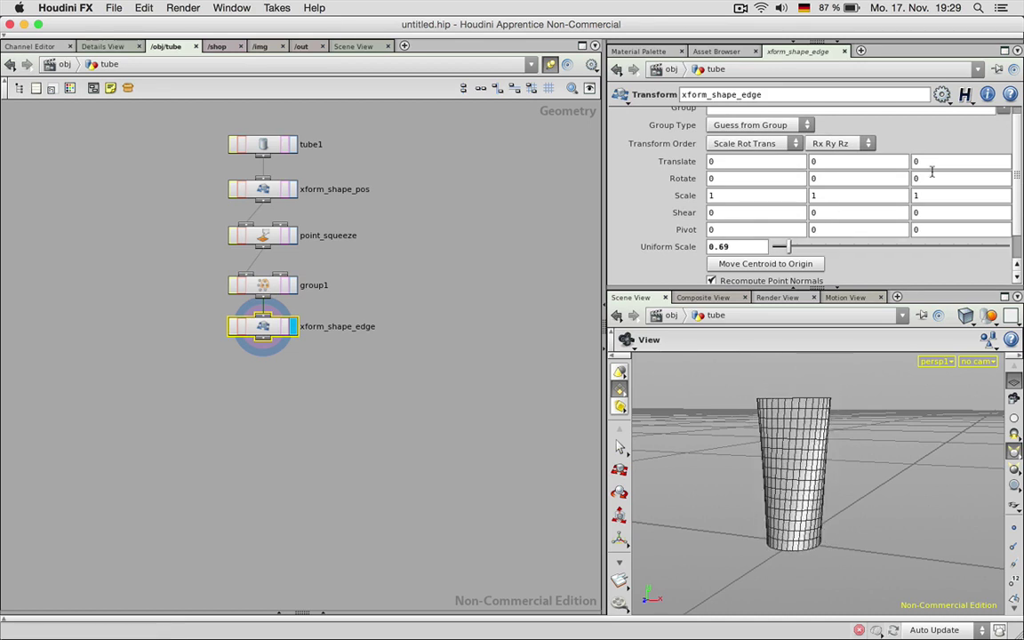
scroll(1000, 118, up, 1)
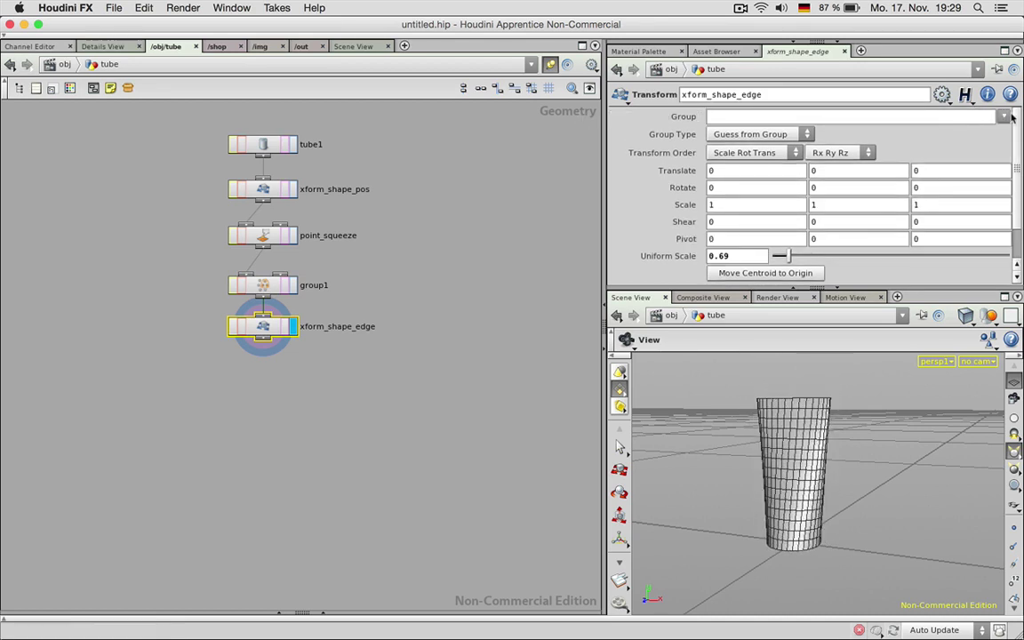
click(1001, 116)
click(904, 166)
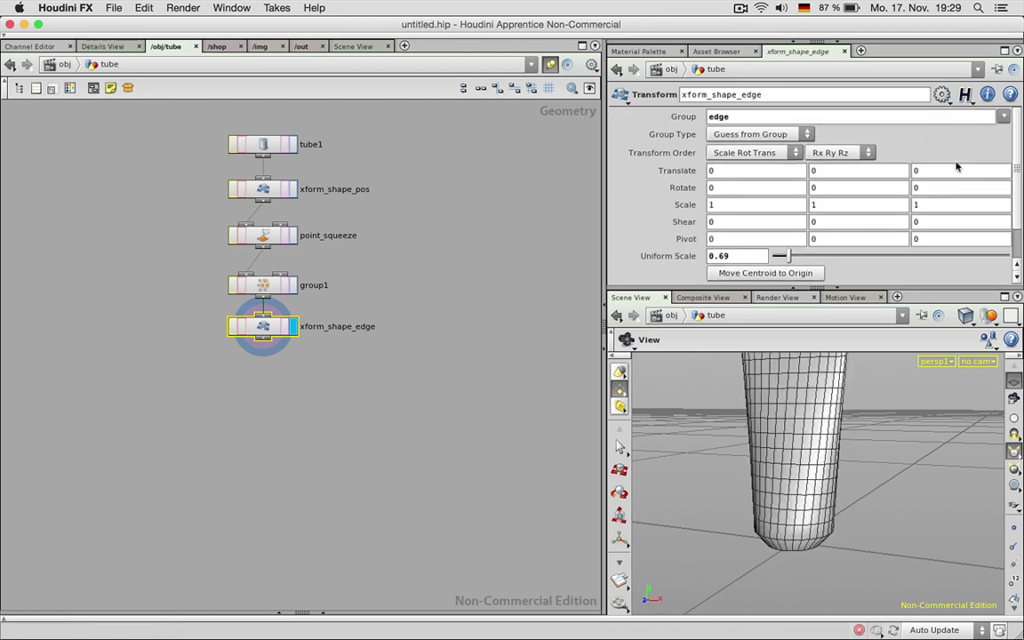
Step: Set the uniform scale of xform_shape_edge to 0.9 to taper the tube's bottom rim slightly
drag(778, 258, 780, 258)
double_click(733, 255)
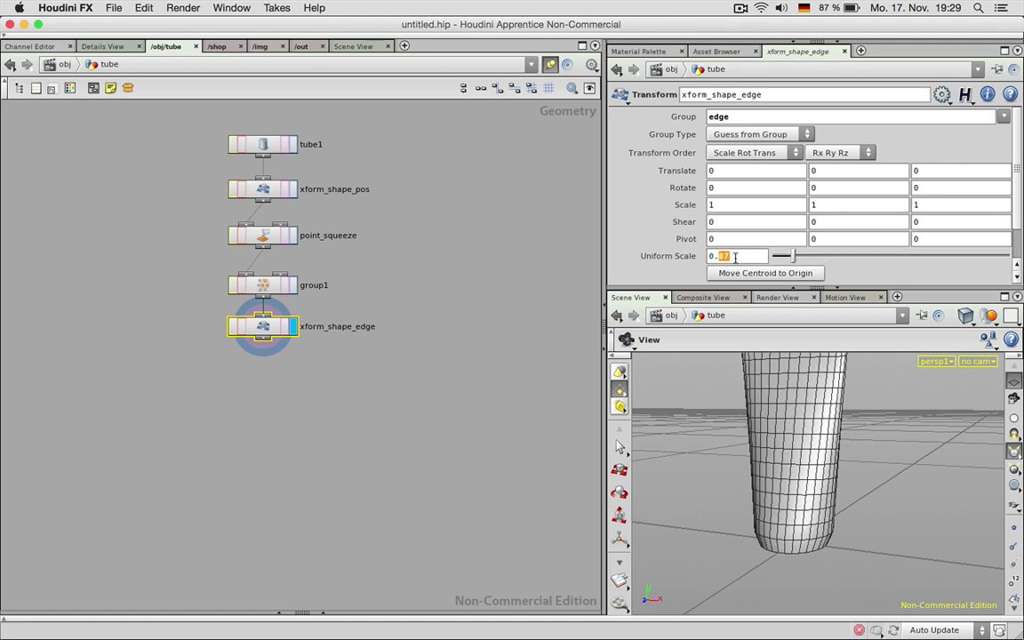
text(9)
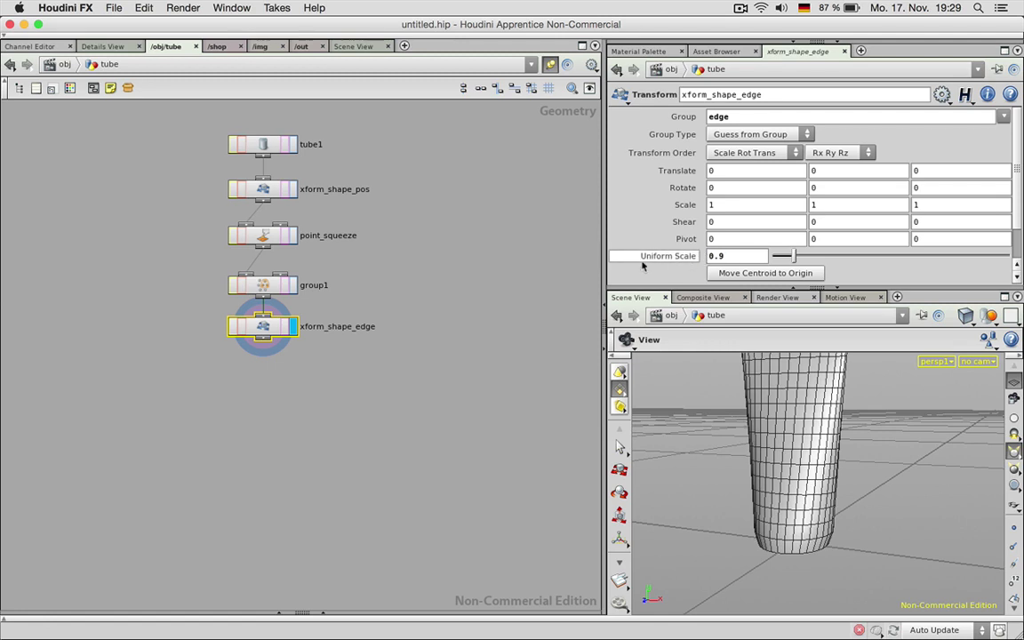
click(398, 389)
right_drag(768, 498, 795, 464)
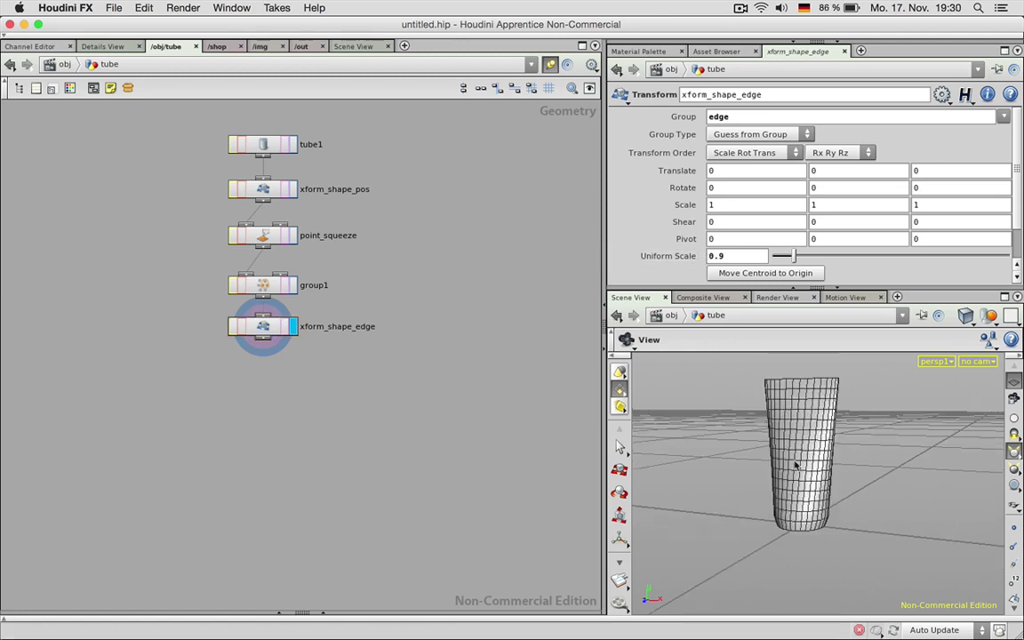
middle_drag(798, 467, 811, 495)
drag(810, 496, 861, 486)
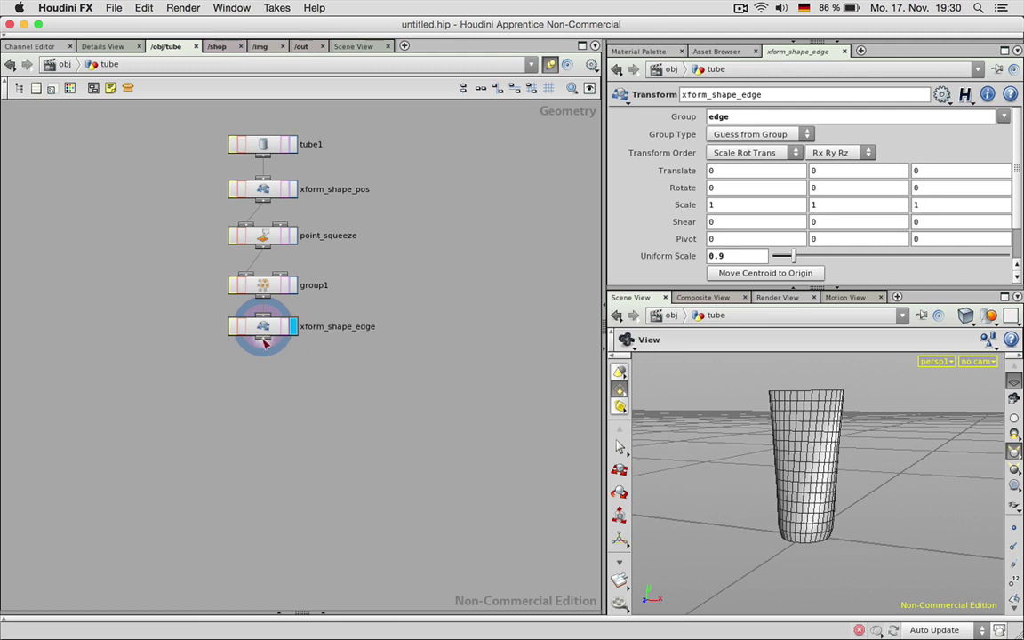
Step: Append a Null node below xform_shape_edge, display its result and rename it BODY
key(Tab)
text(Null)
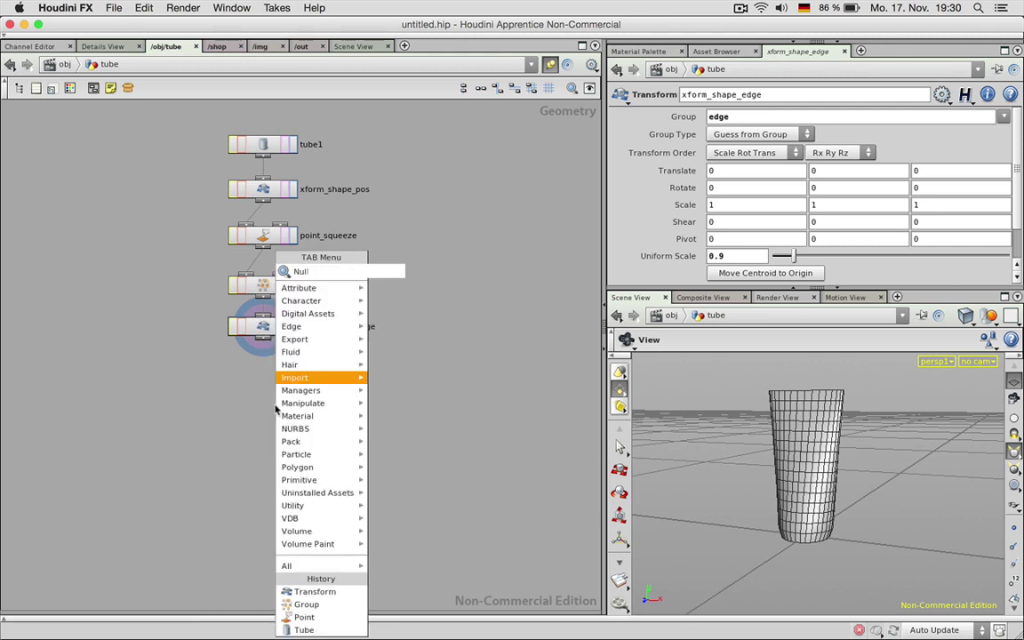
key(Return)
drag(276, 407, 261, 414)
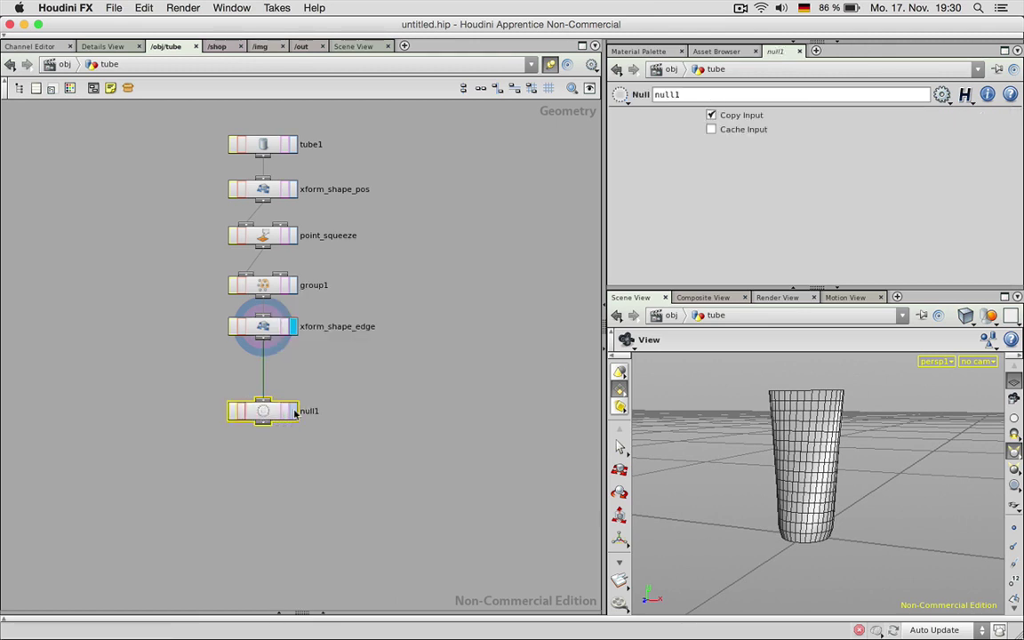
click(293, 411)
double_click(310, 410)
text(BO)
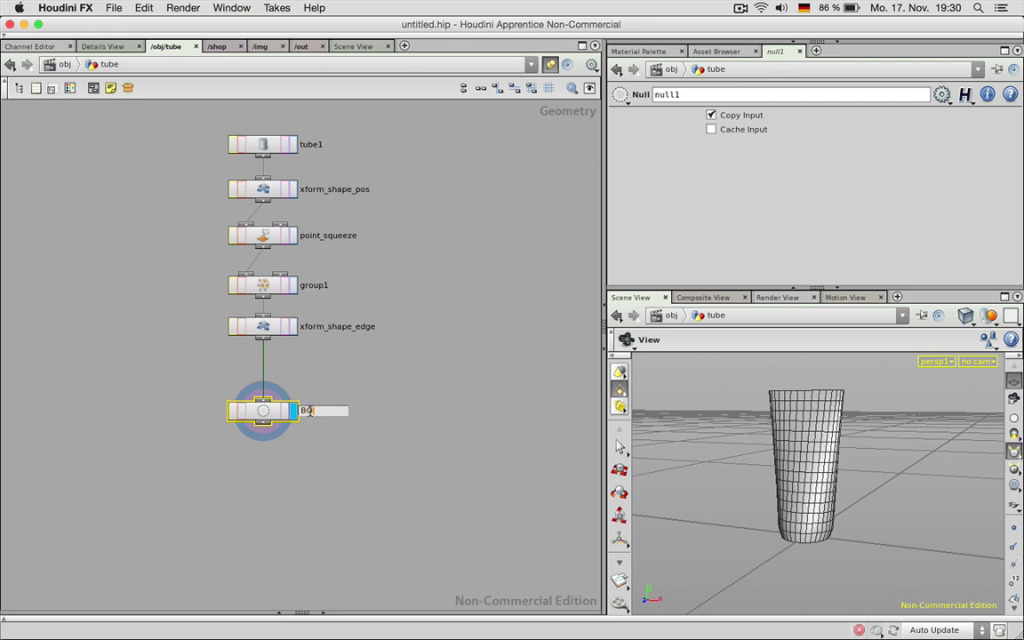
text(DY)
key(Return)
Step: Hide the reference plane in the 3D viewport
drag(850, 440, 832, 494)
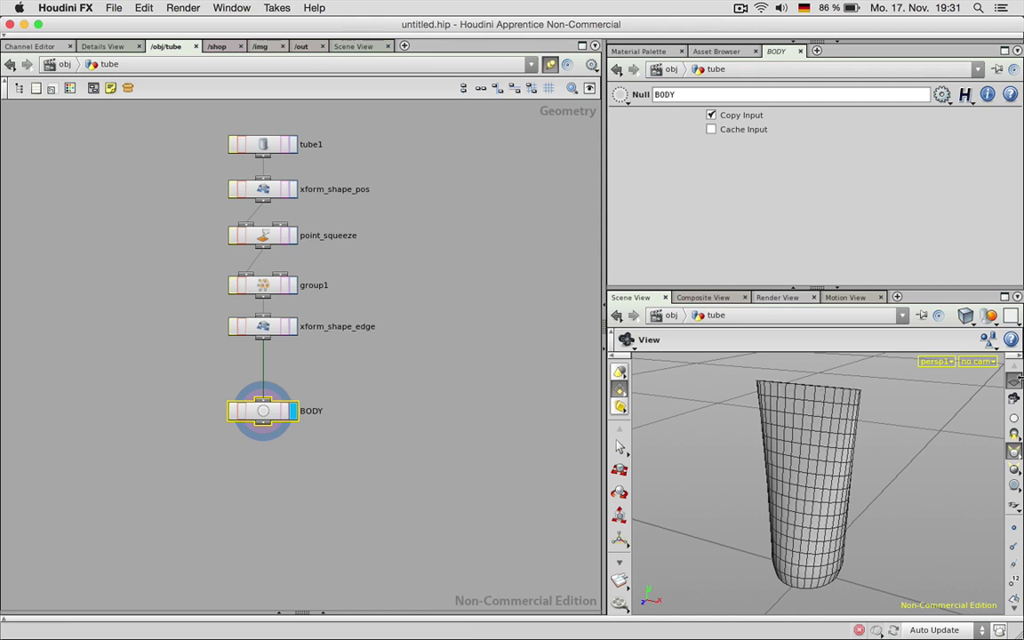
click(1013, 381)
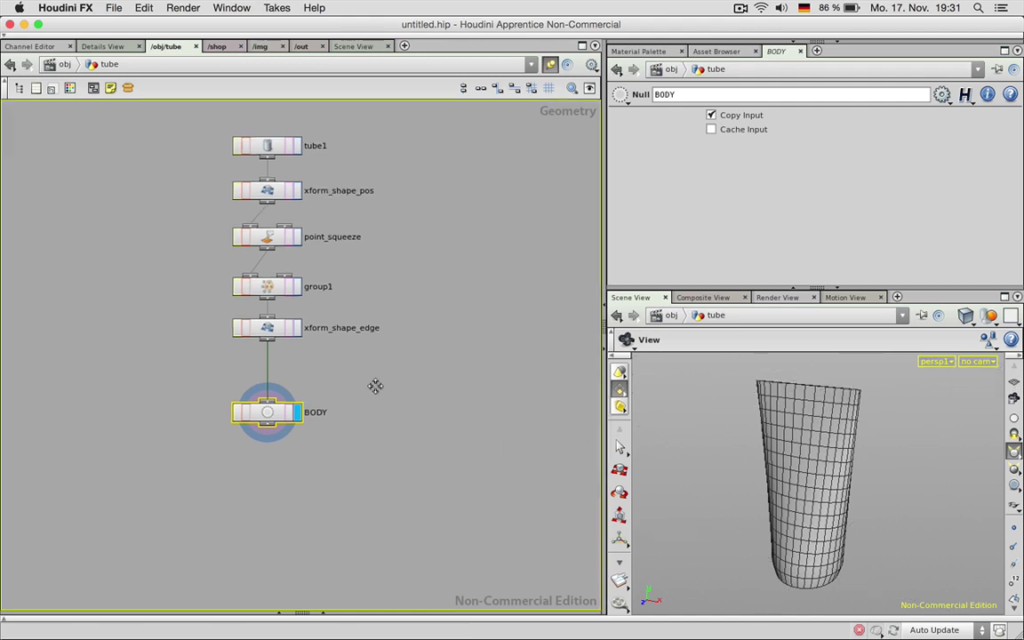
Step: Create a separate Grid node beside the tube's node chain and display its result
middle_drag(377, 387, 528, 388)
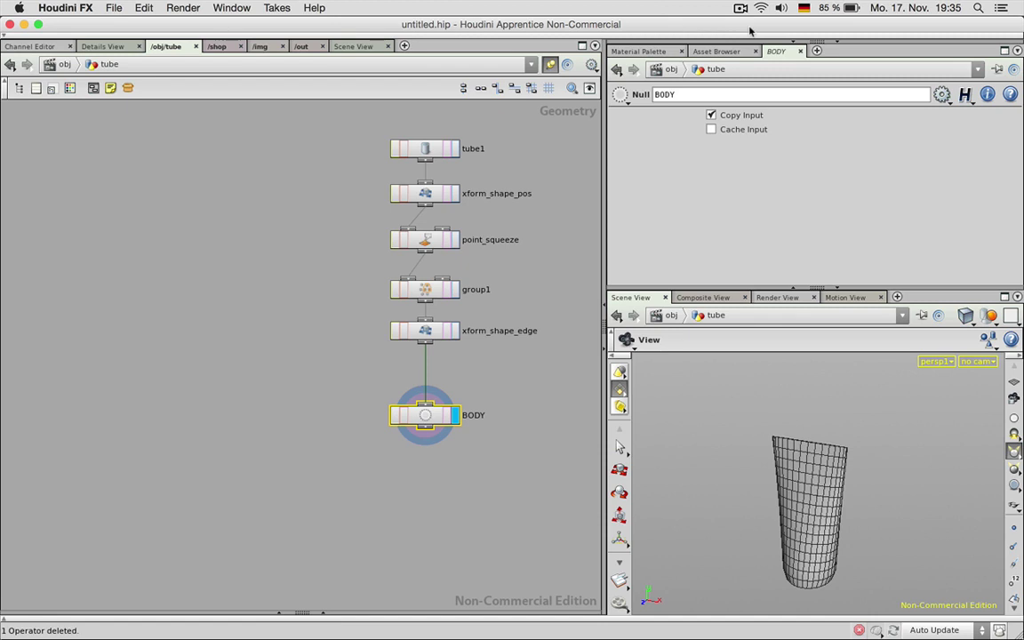
key(Tab)
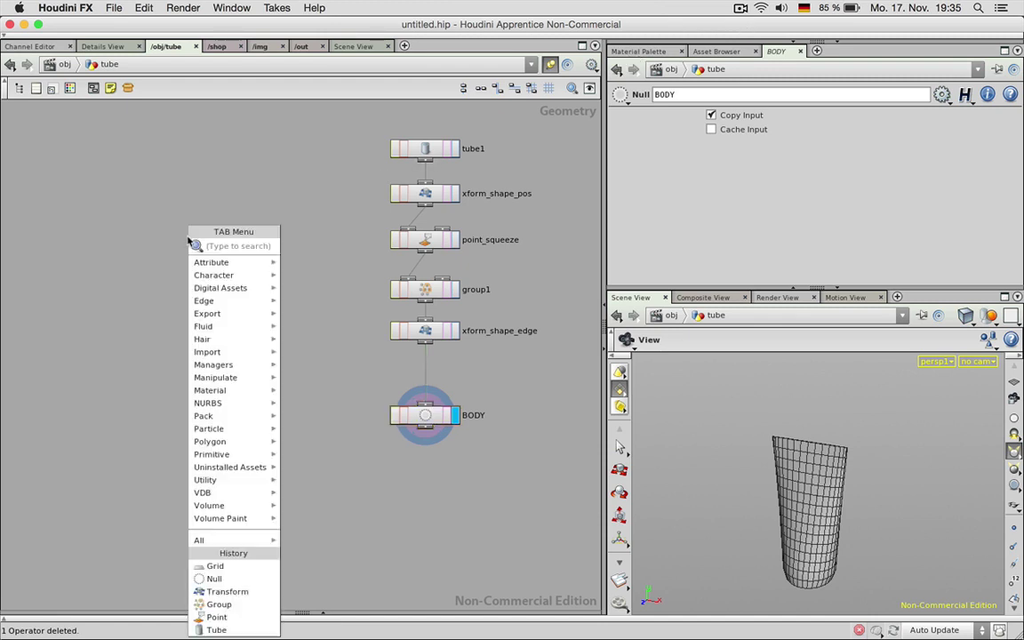
text(grid)
key(Return)
click(188, 240)
drag(187, 240, 223, 137)
click(253, 136)
Step: Orient the grid to the XY Plane and set its second size value to .008
click(741, 153)
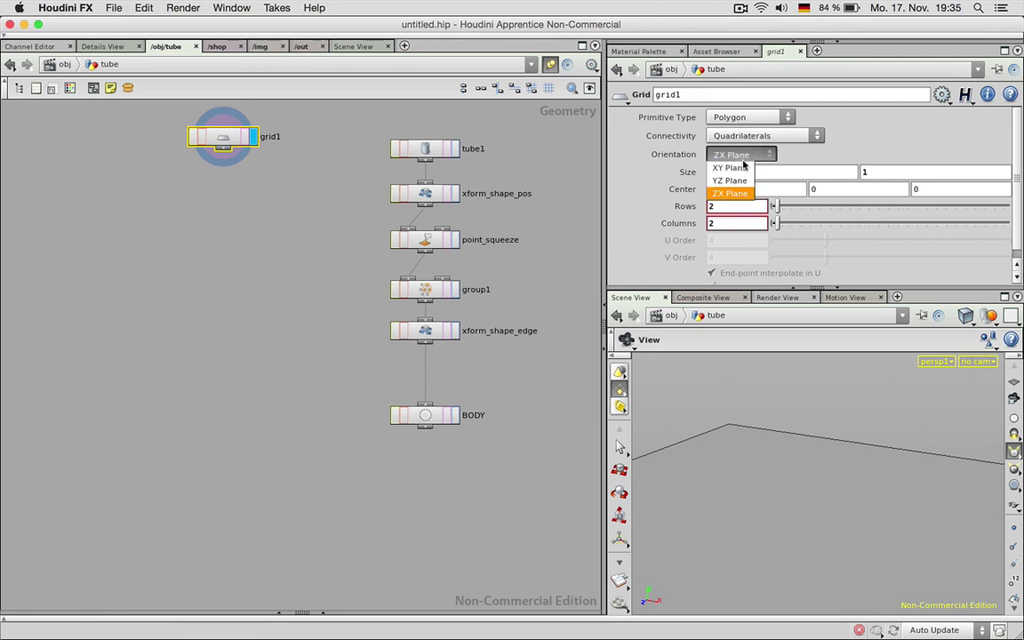
click(738, 167)
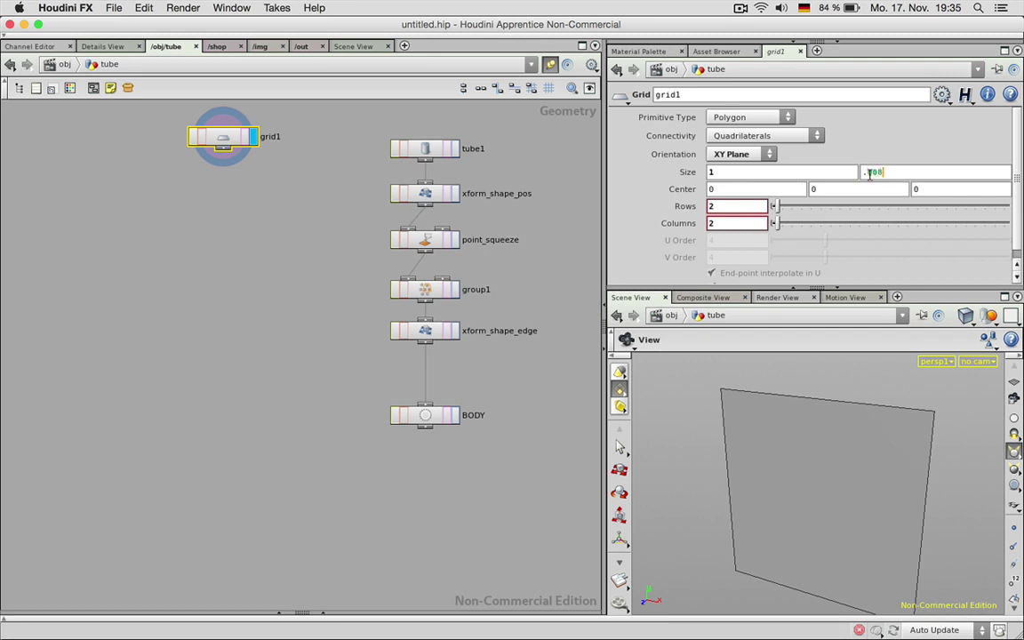
key(Return)
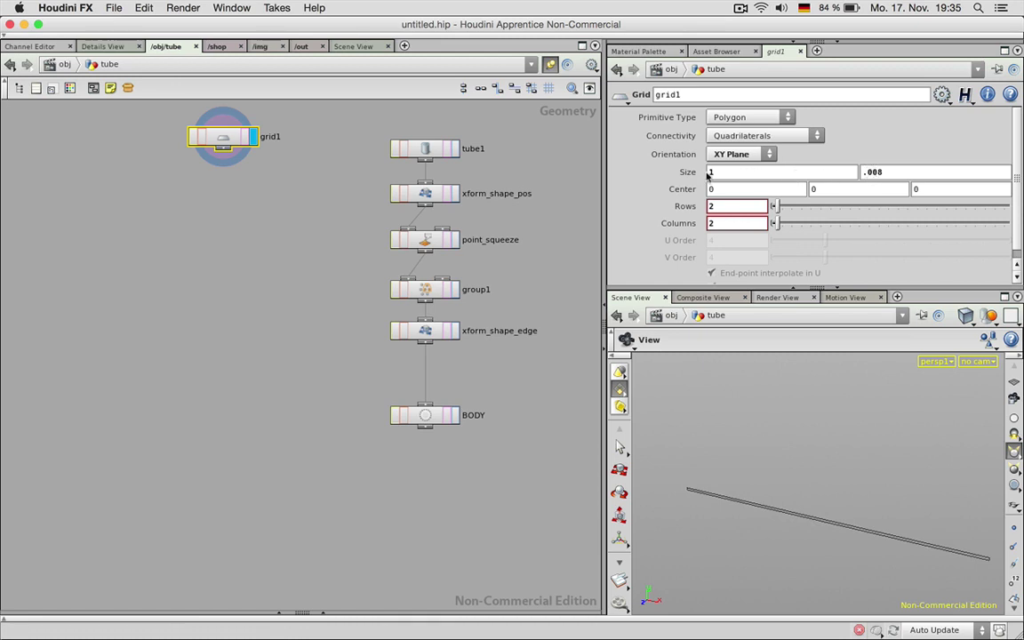
Step: Display the point_squeeze result and examine the tube's flattened upper edge beside the grid node
click(455, 239)
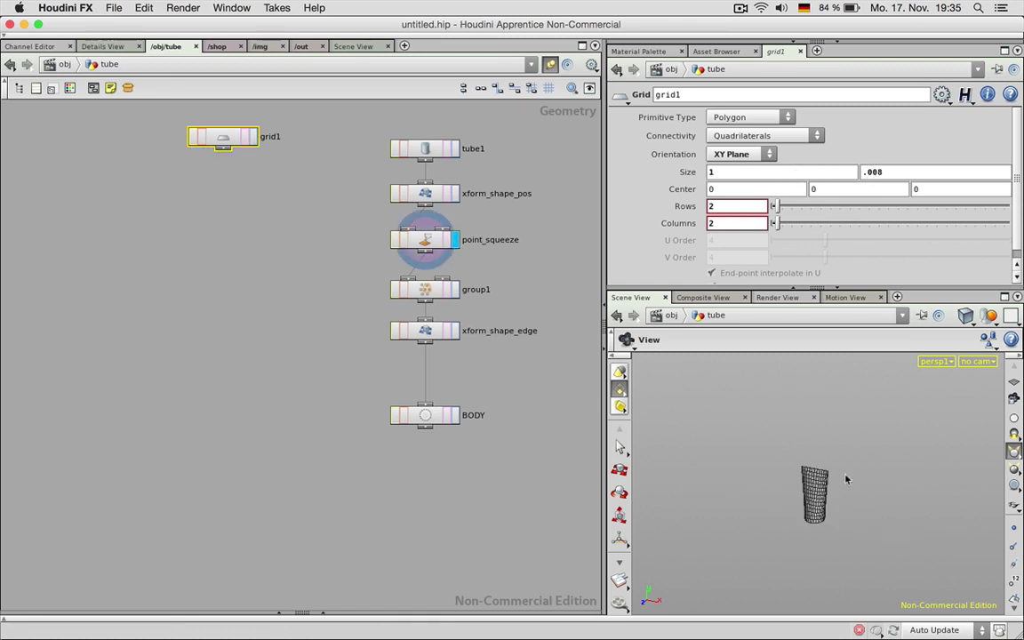
right_drag(834, 466, 762, 420)
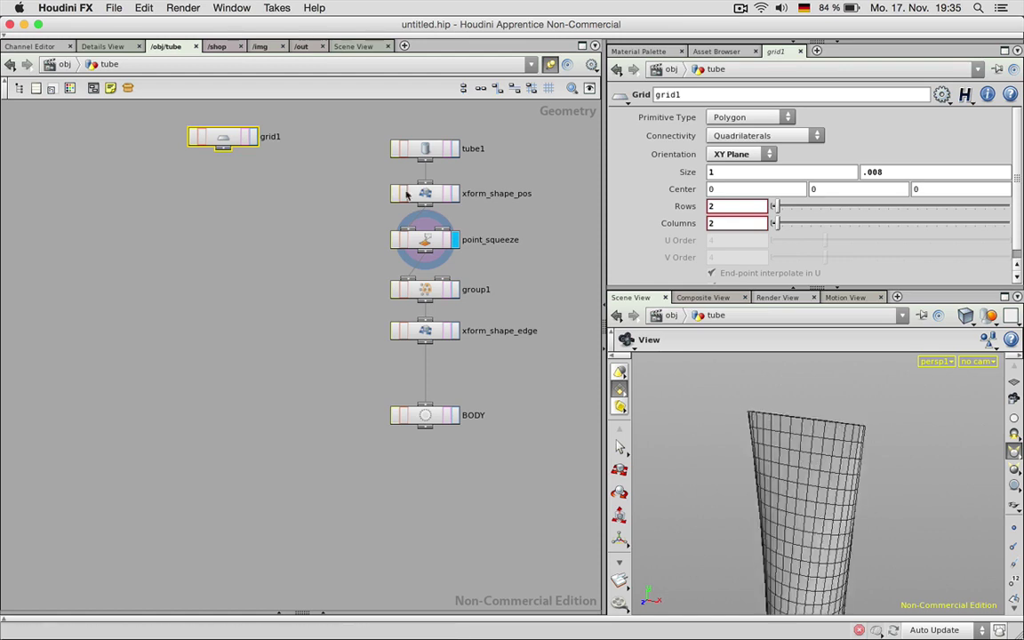
drag(225, 142, 229, 163)
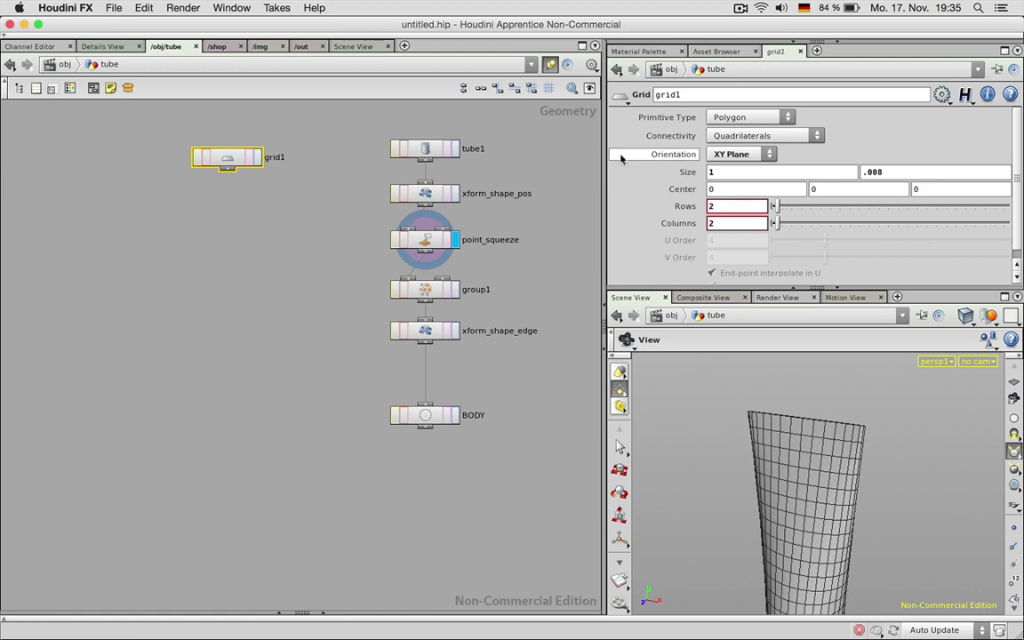
Step: Set the grid's first size value to the expression bbox("../point_squeeze", D_SIZEX) and display the grid
double_click(723, 172)
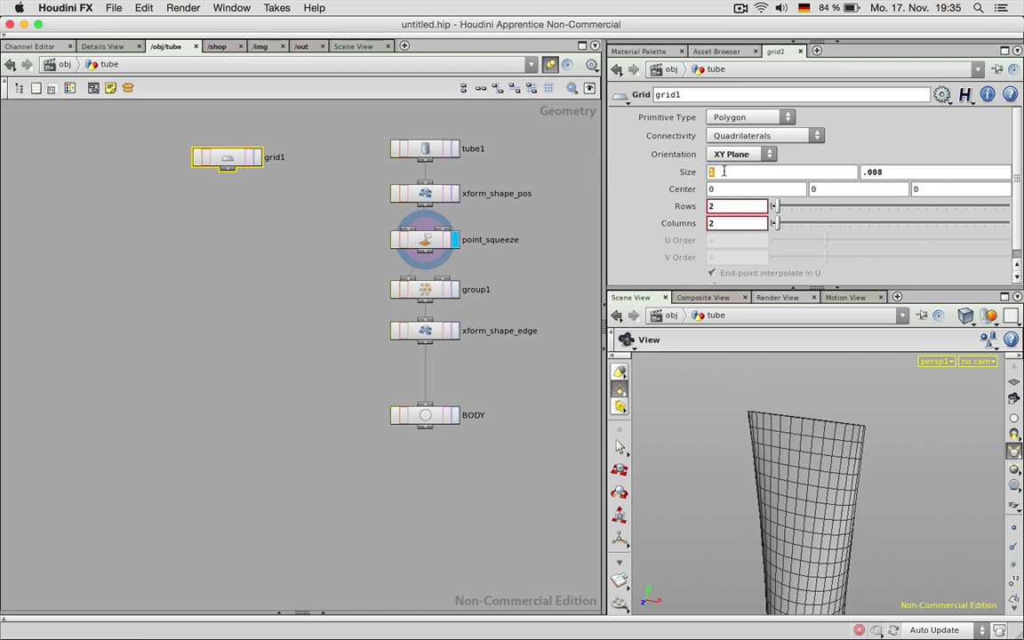
text(bbox)
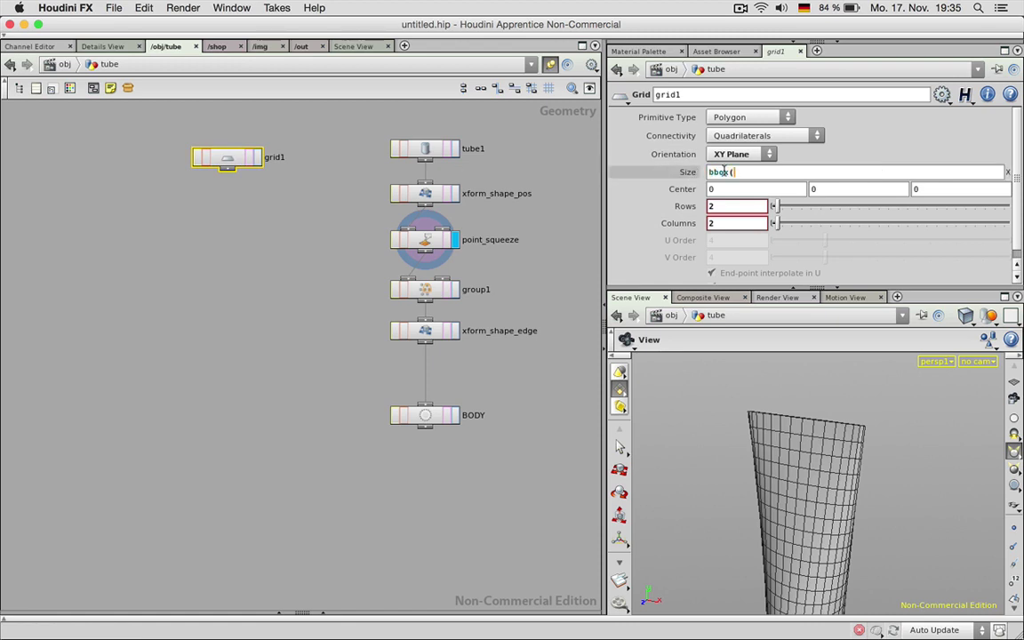
text(("../)
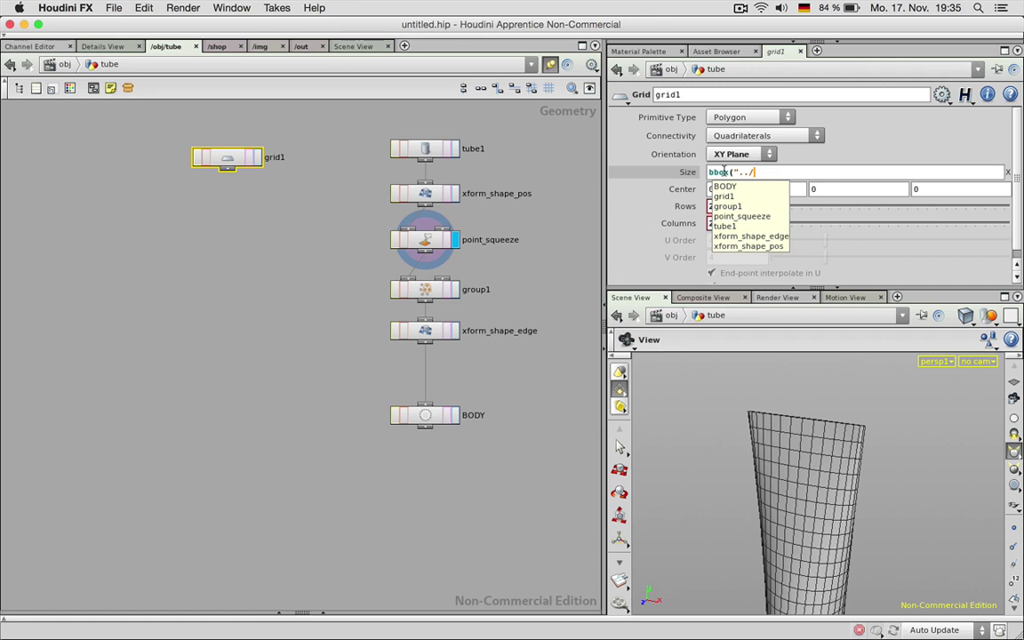
text(point_s)
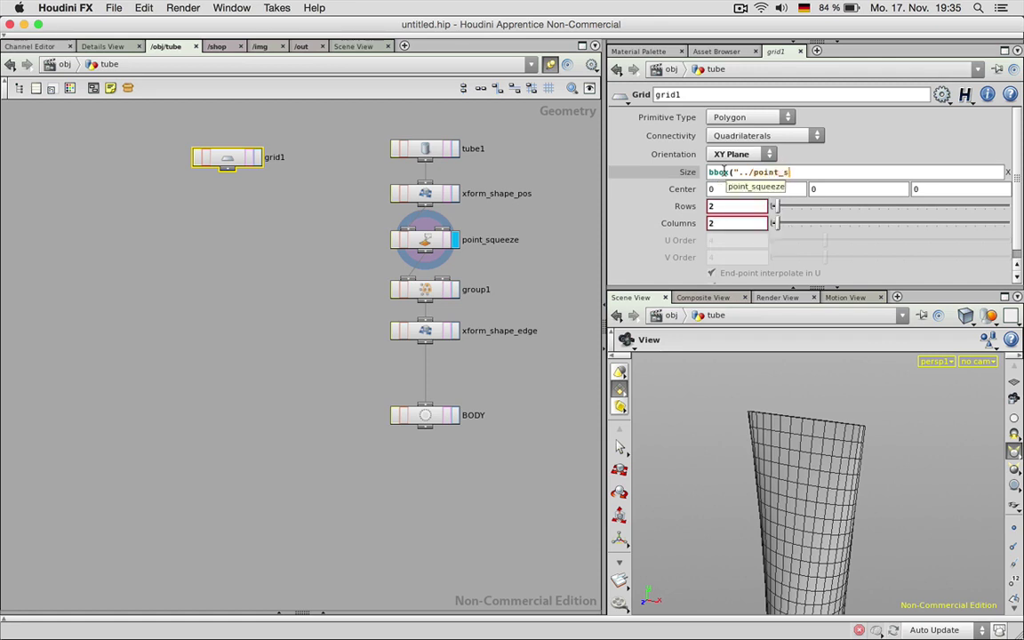
text(queeze", D)
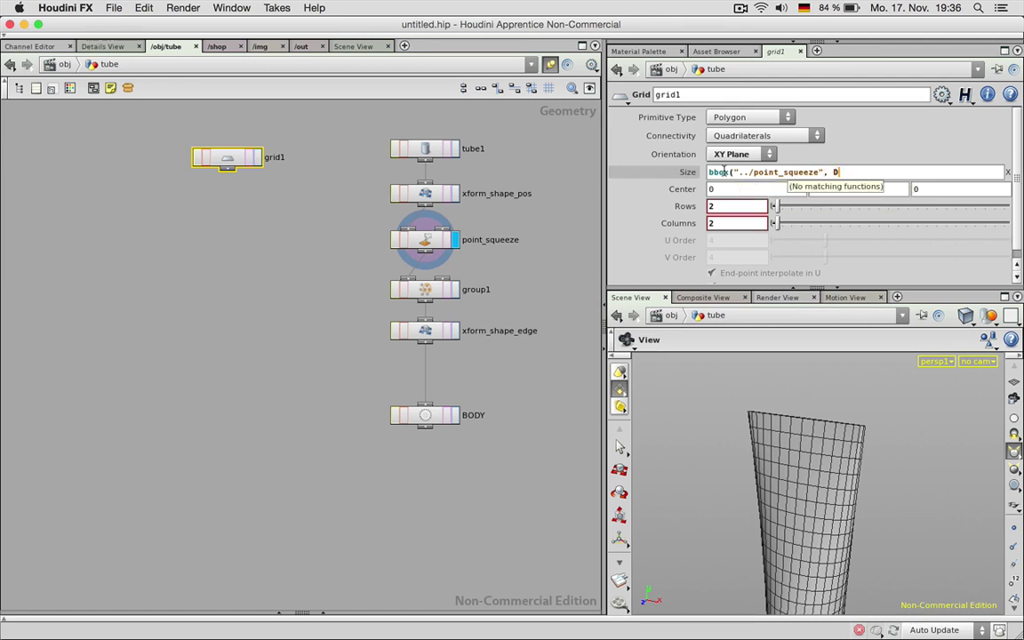
key(BackSpace)
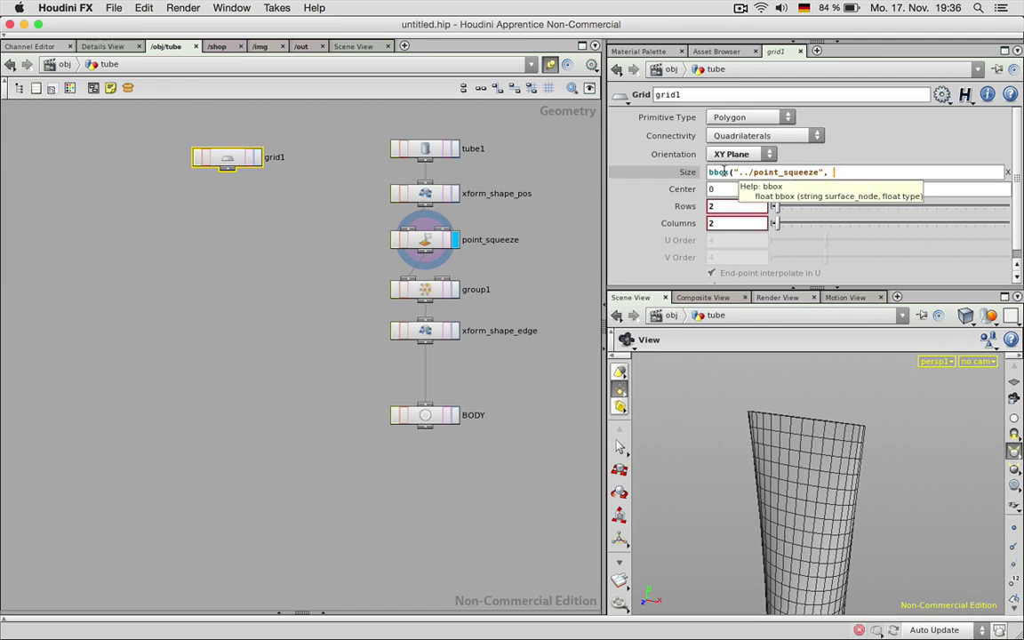
text(D_SI)
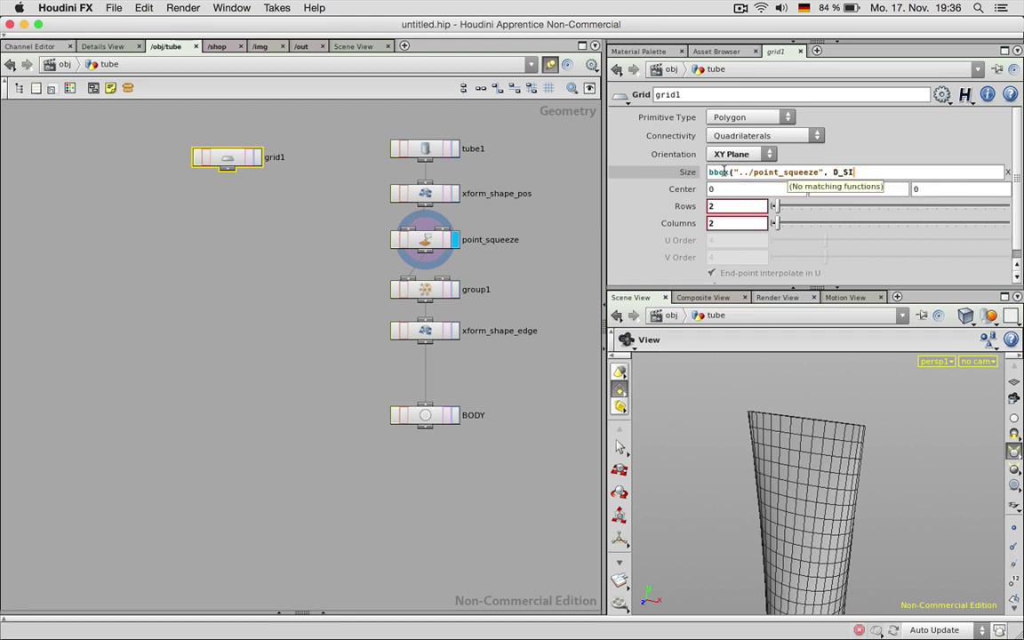
text(ZEX))
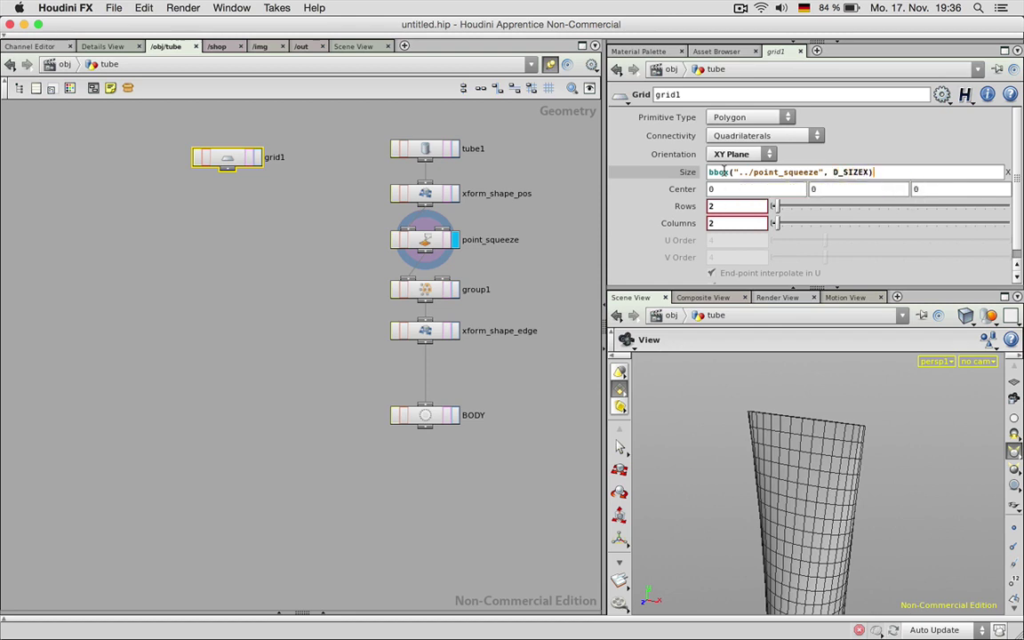
key(Return)
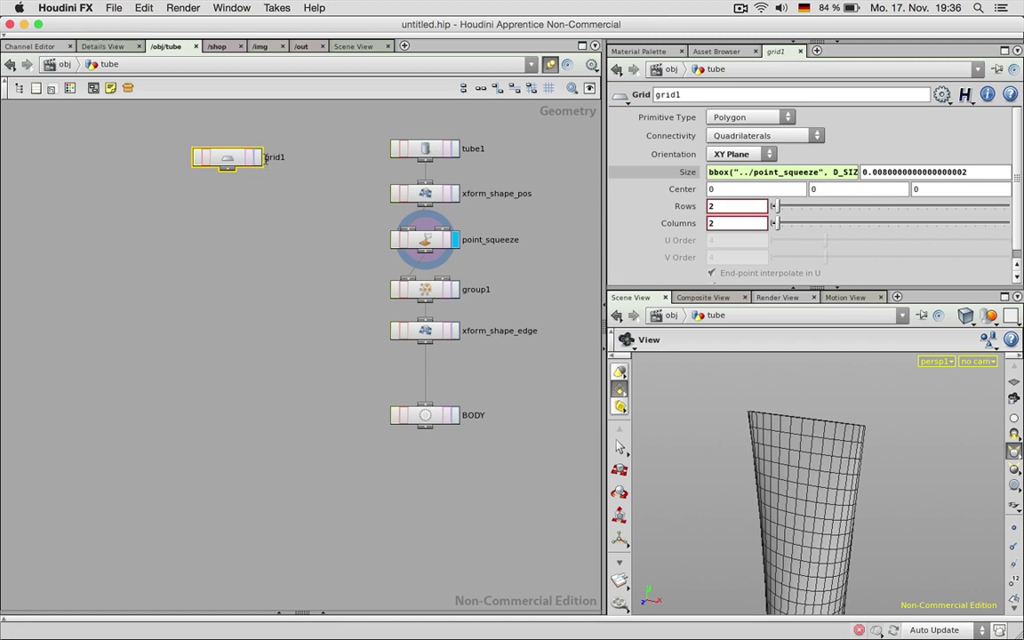
drag(896, 478, 841, 476)
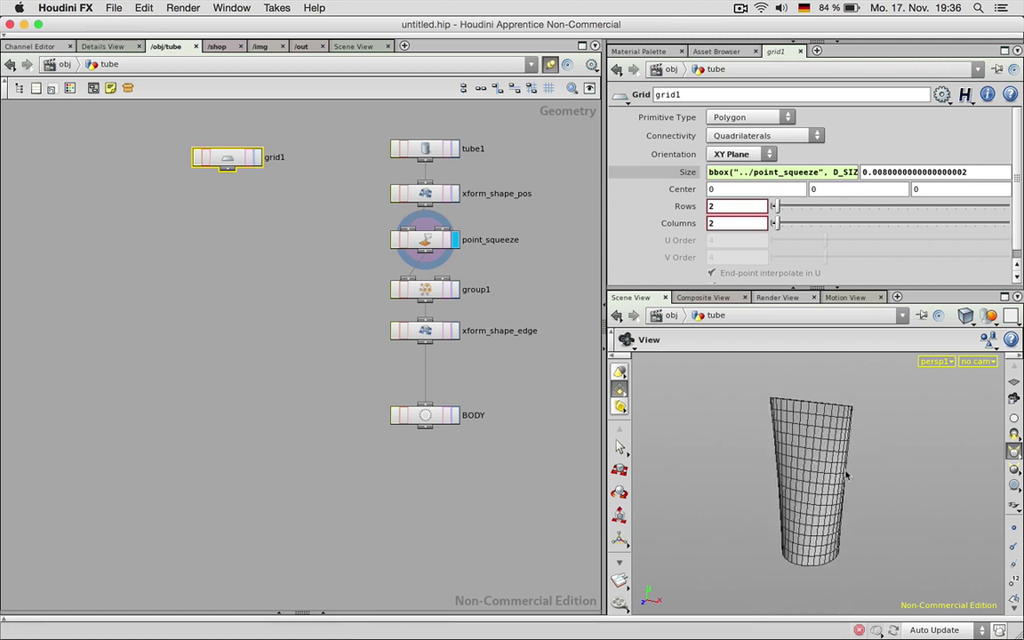
click(255, 157)
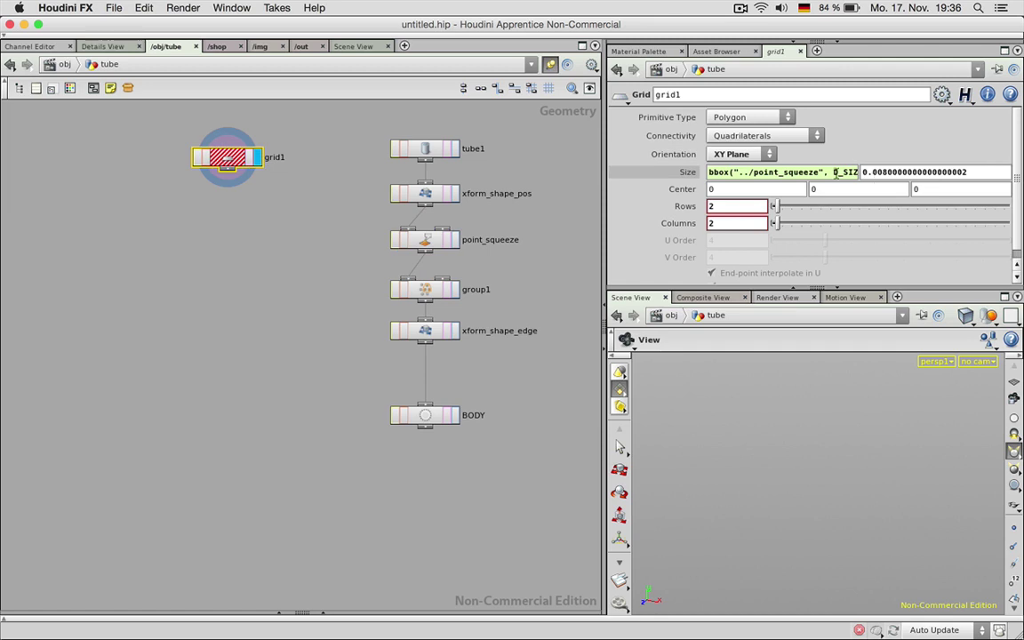
Step: Open the Houdini help in the browser, search for bbox and look up the X size type on its expression function page
click(1010, 94)
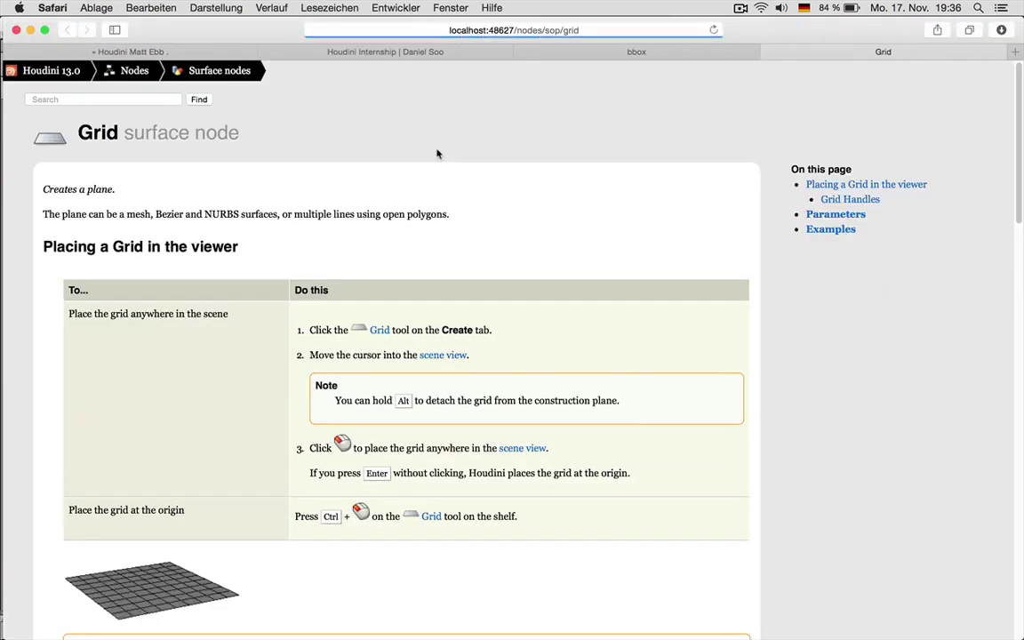
click(129, 99)
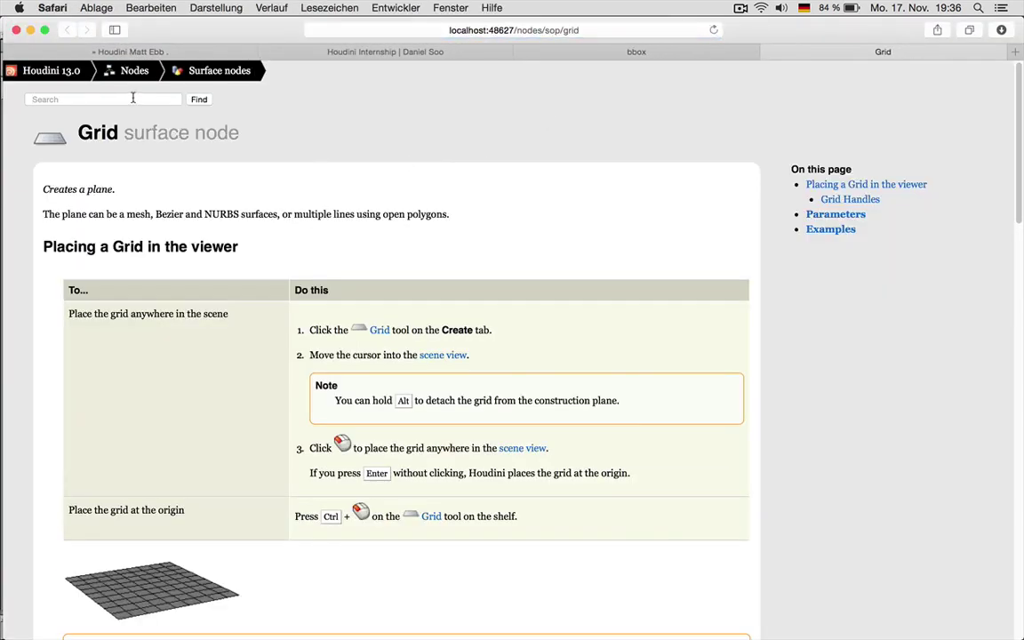
text(bbox)
key(Return)
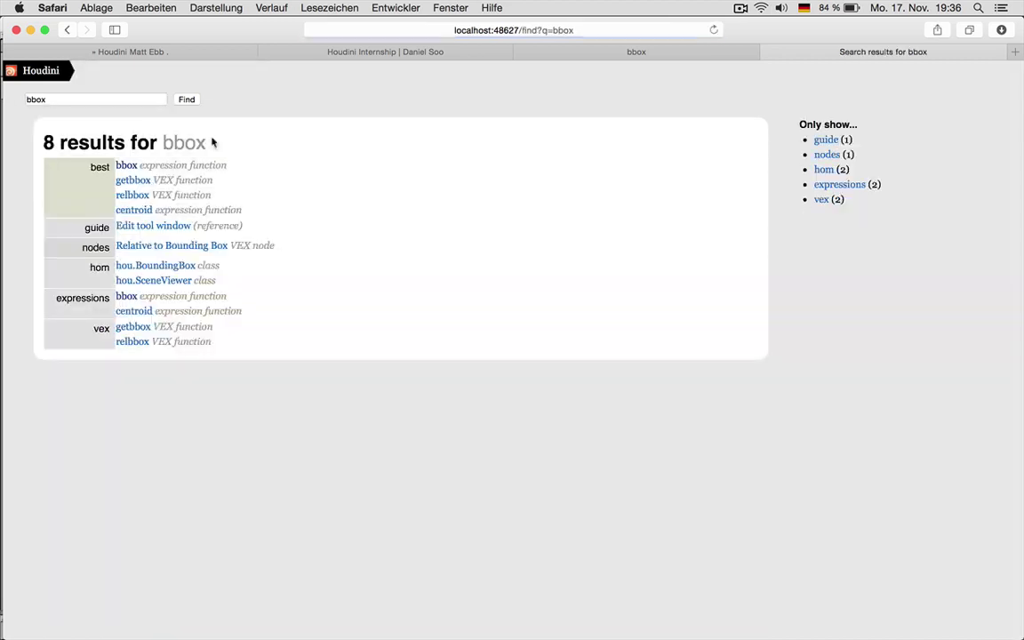
click(127, 168)
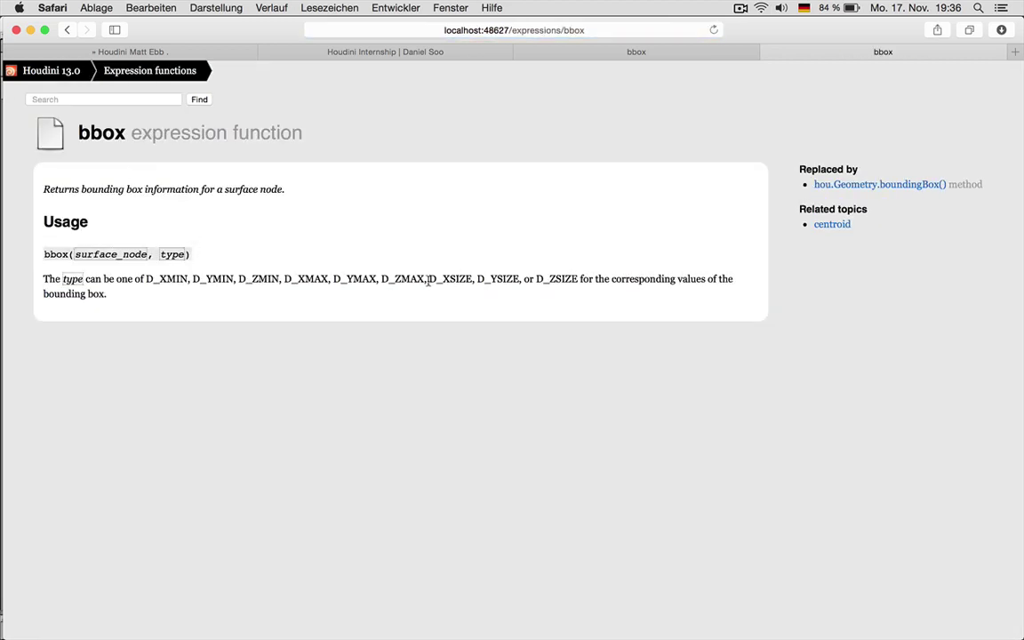
drag(428, 279, 469, 280)
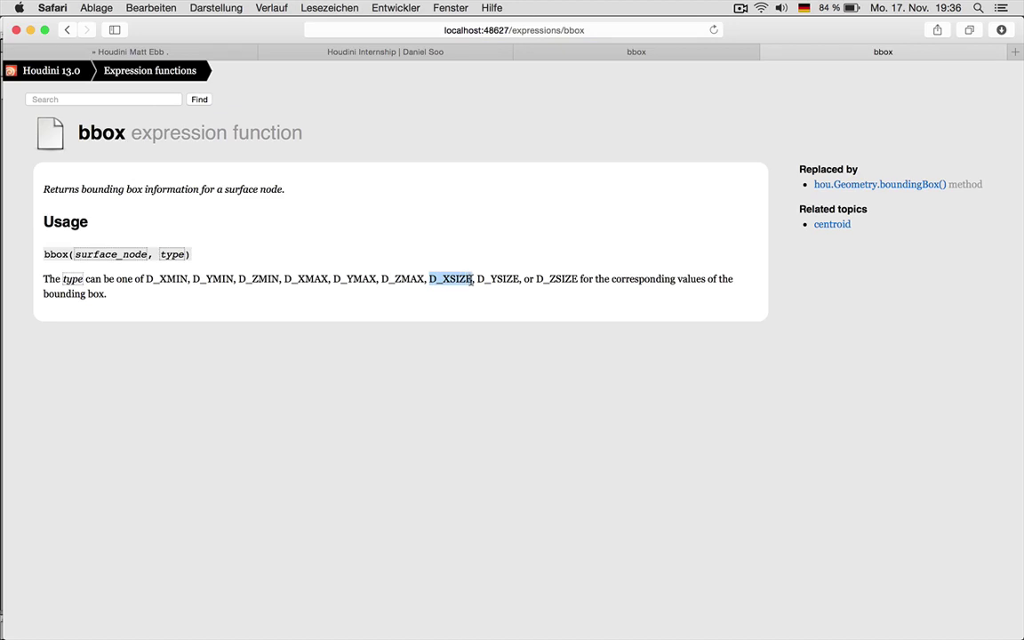
Step: Switch back to Houdini and correct the bbox type in the grid's first size value to D_XSIZE
key(super+Tab)
click(839, 174)
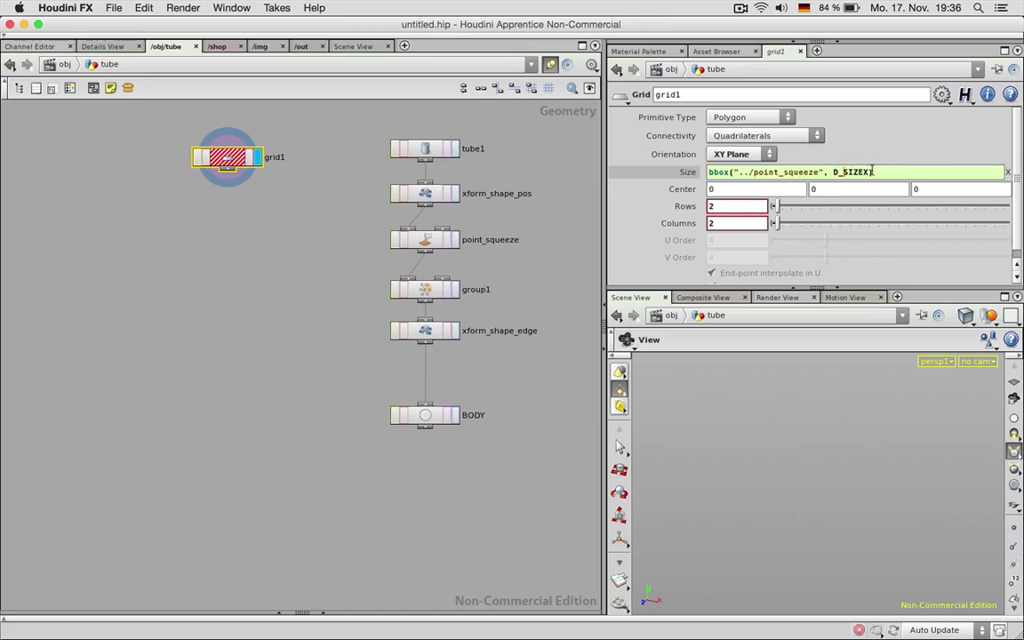
text(X)
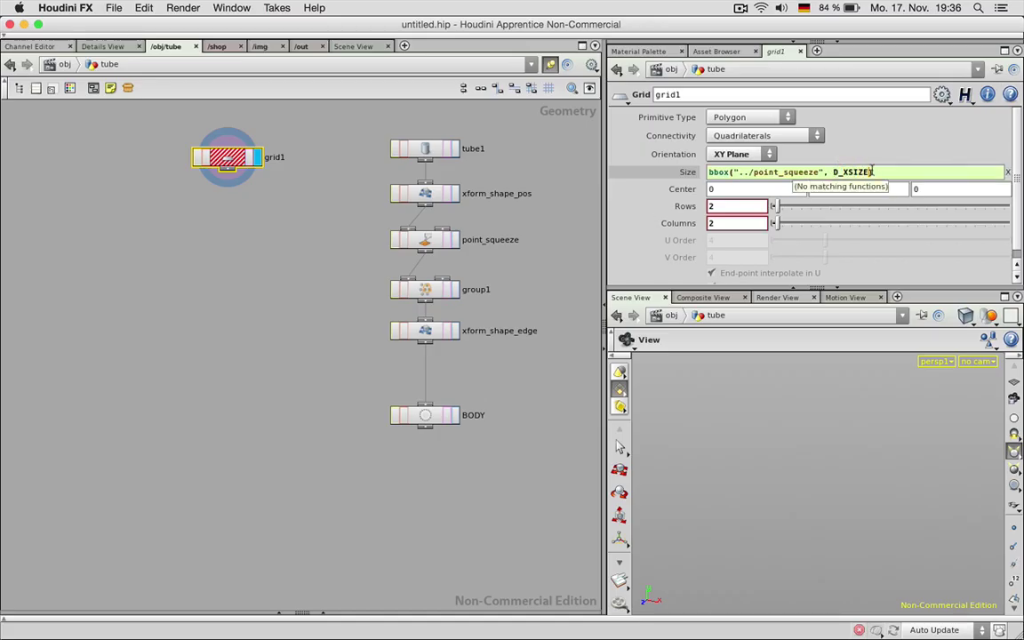
key(Return)
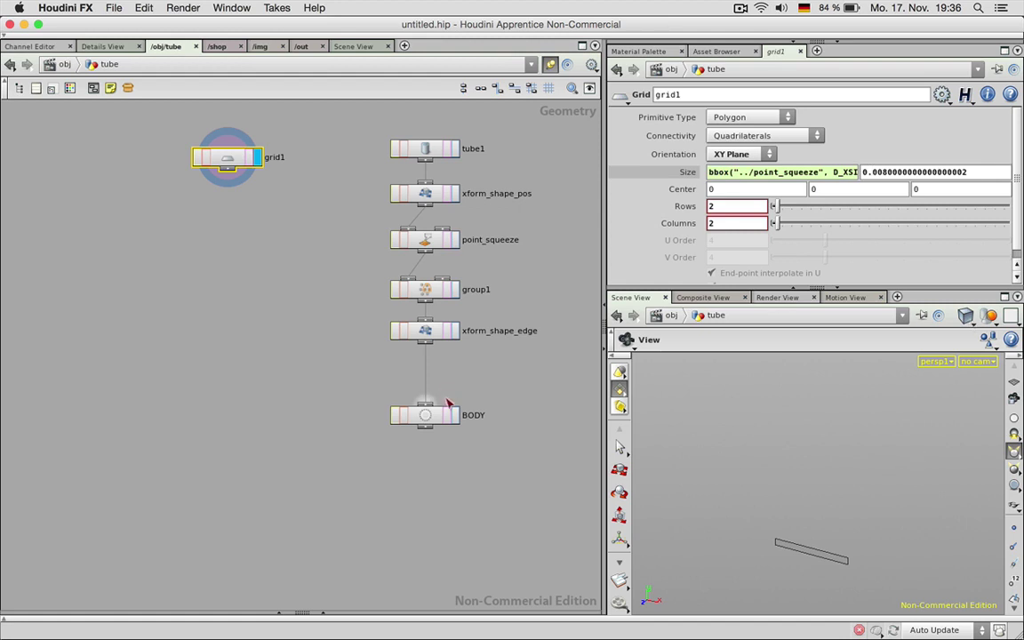
Step: Show point_squeeze as a template with the grid and compare the grid's width with the tube's upper edge
click(448, 244)
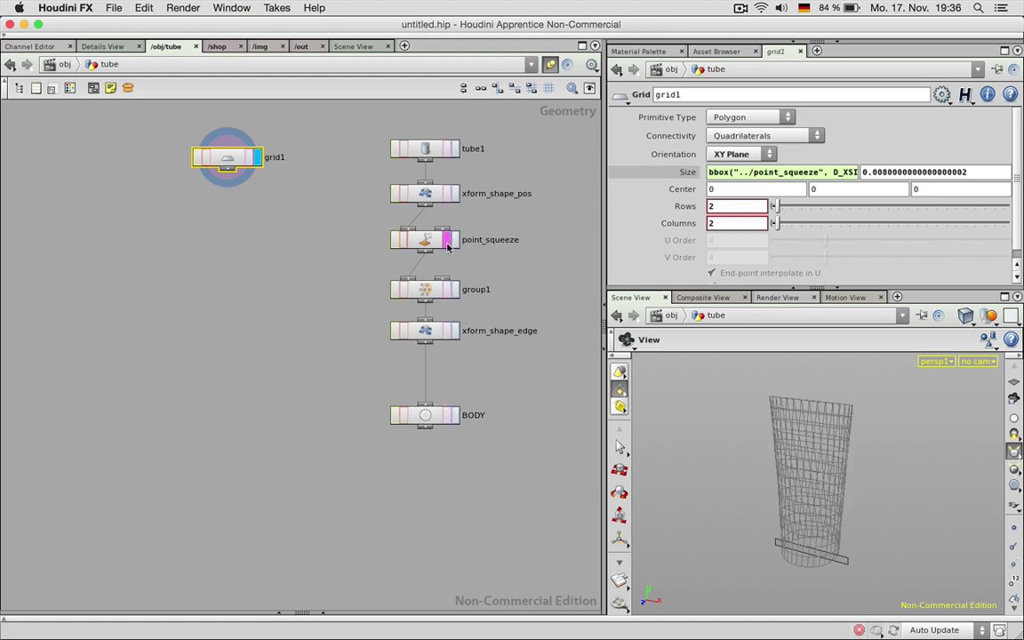
drag(875, 528, 867, 548)
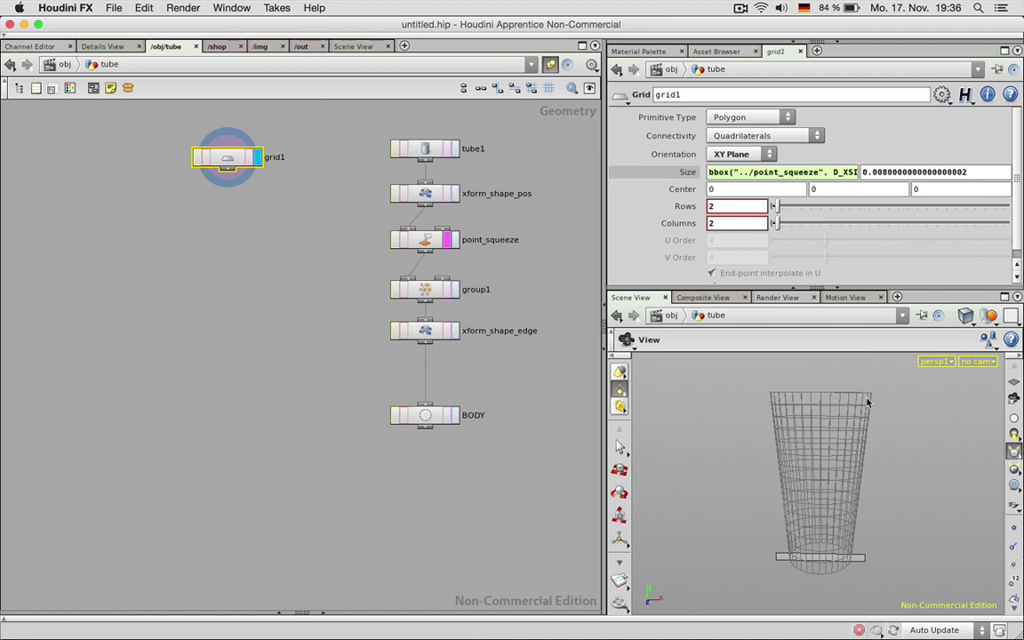
drag(868, 402, 846, 407)
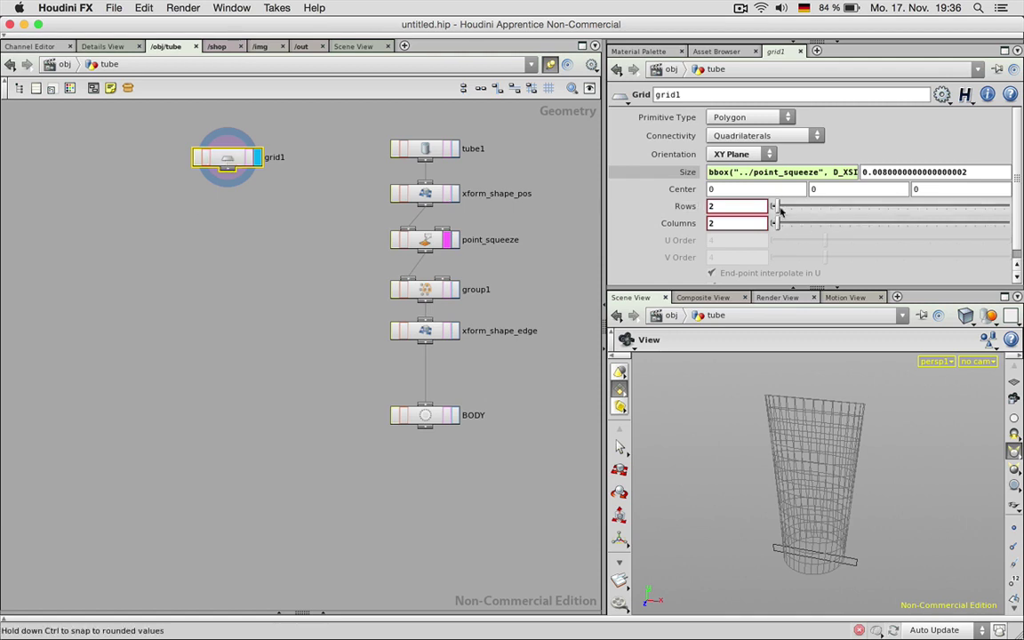
Step: Set the grid's rows to 4 and its columns to 50
drag(775, 206, 787, 207)
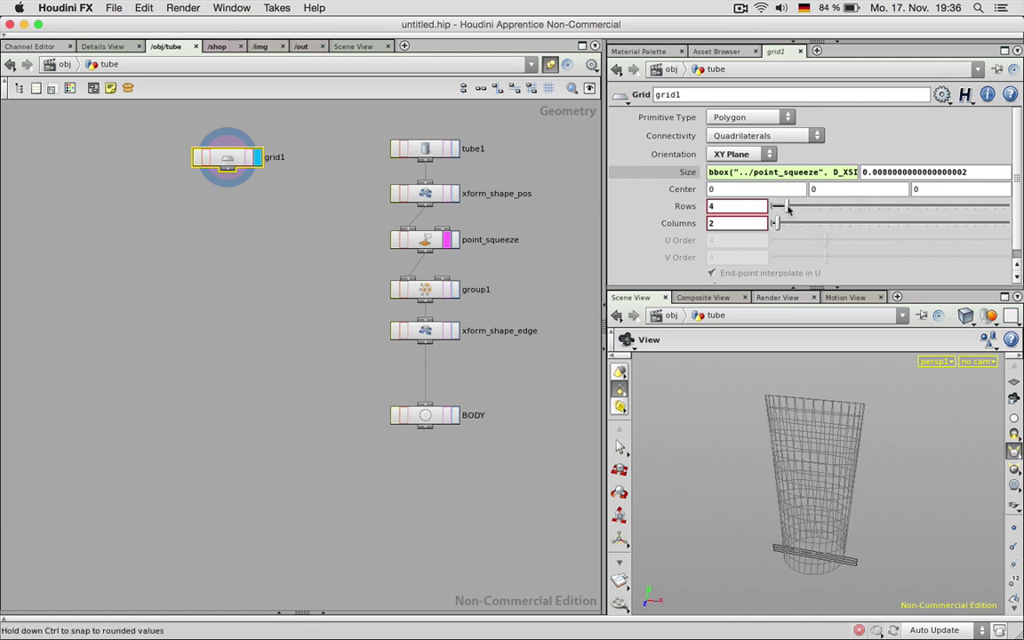
right_drag(839, 471, 851, 549)
middle_drag(851, 549, 813, 440)
scroll(848, 500, up, 8)
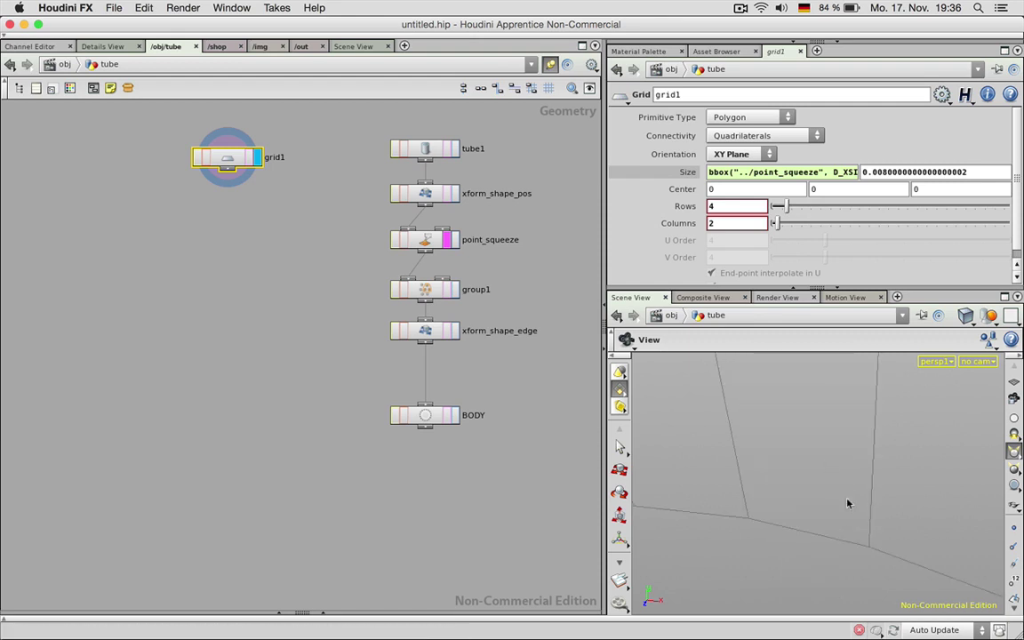
scroll(841, 497, down, 8)
scroll(842, 502, up, 2)
scroll(845, 503, up, 5)
scroll(837, 503, down, 4)
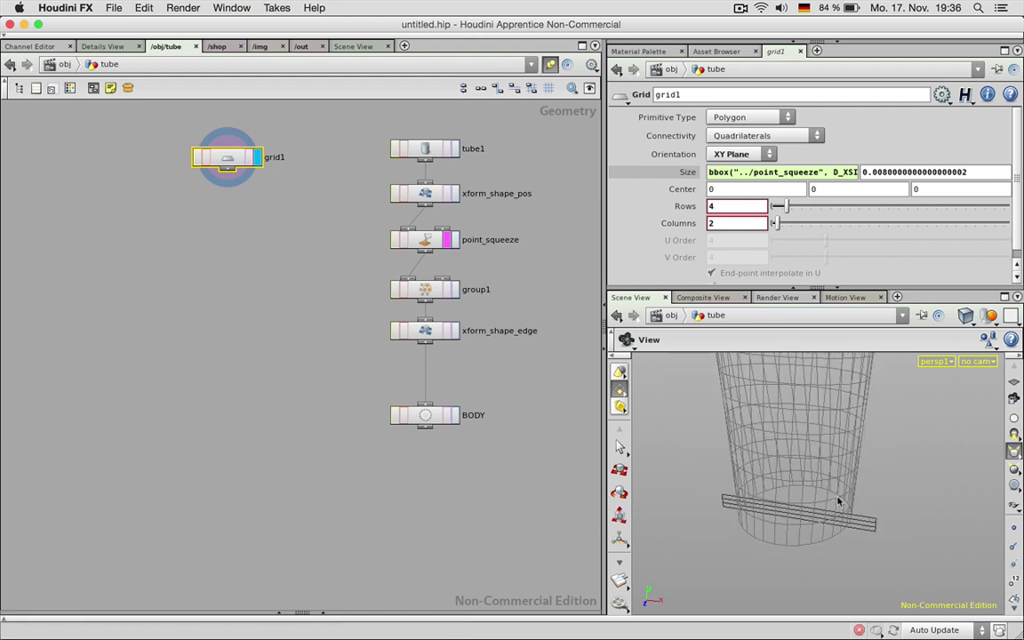
double_click(720, 222)
text(50)
key(Return)
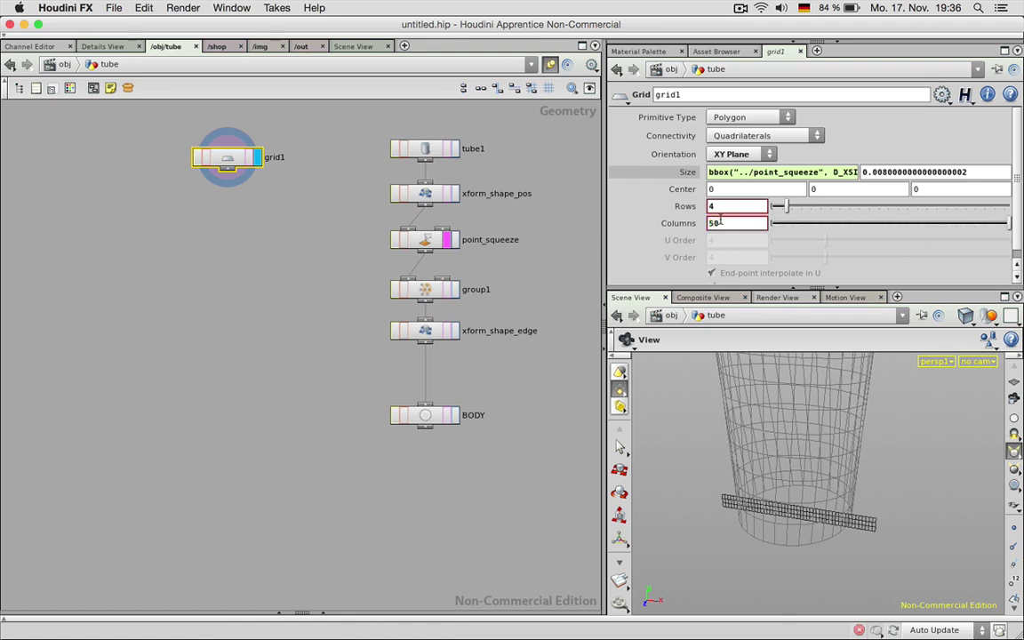
Step: Turn off the point_squeeze template and show the reference plane in the 3D viewport
scroll(853, 560, up, 2)
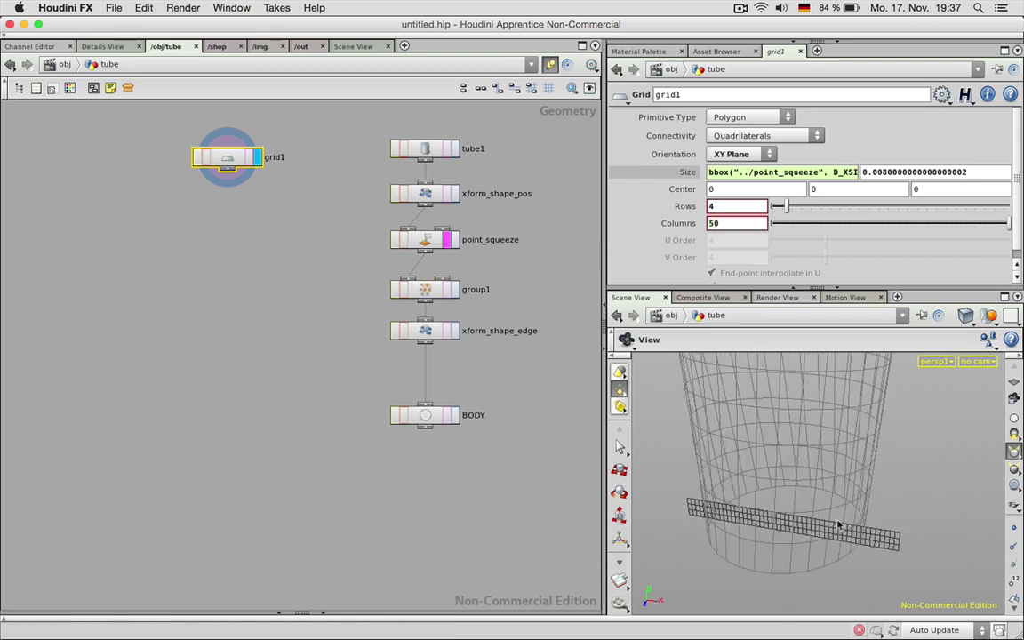
click(446, 239)
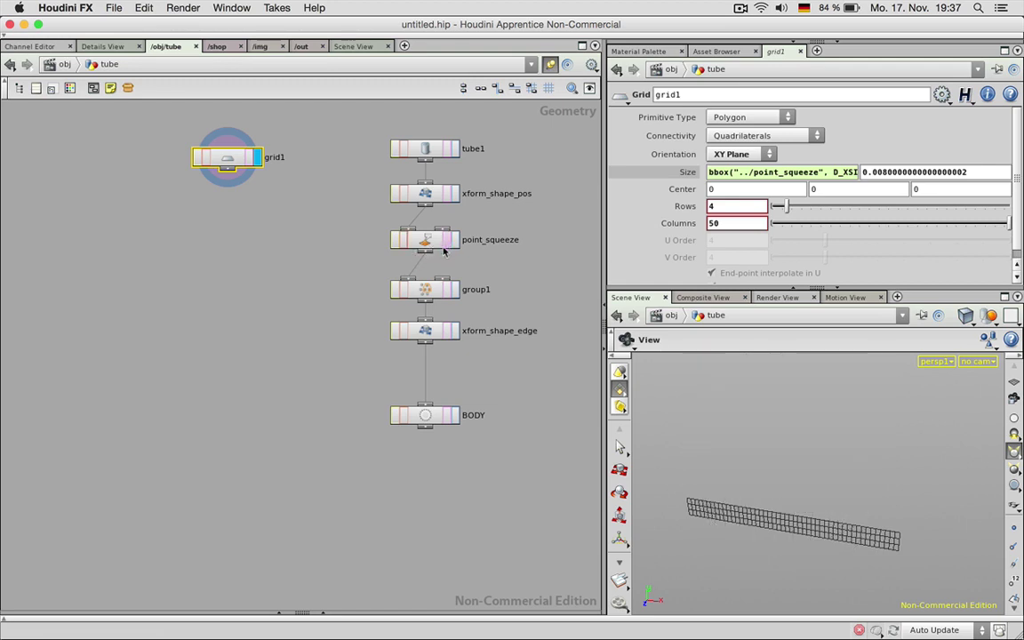
scroll(841, 487, down, 1)
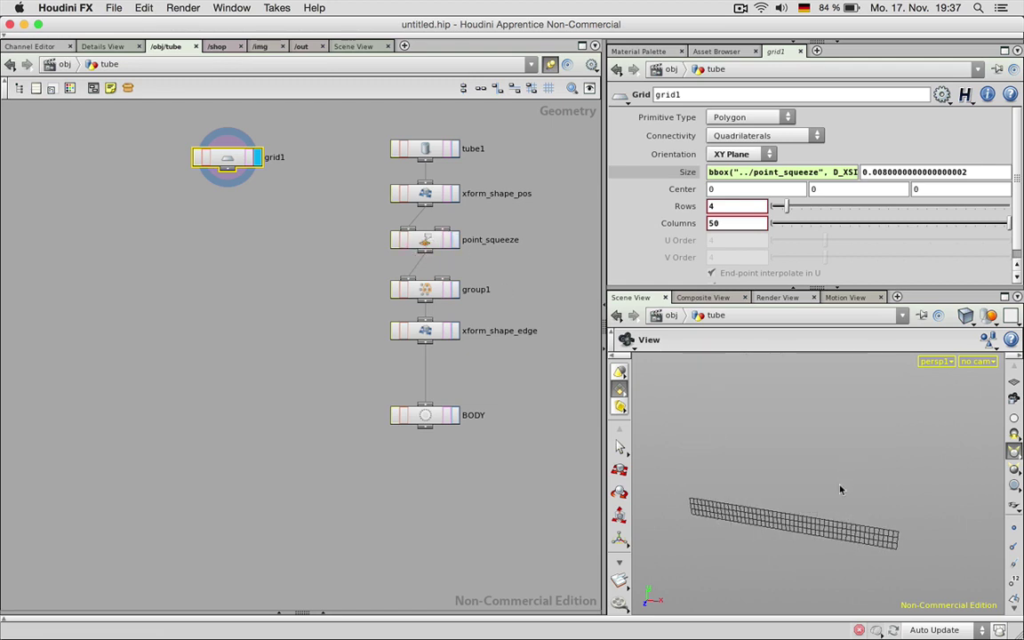
drag(840, 487, 841, 468)
middle_drag(840, 468, 852, 455)
scroll(858, 471, up, 5)
scroll(870, 475, down, 4)
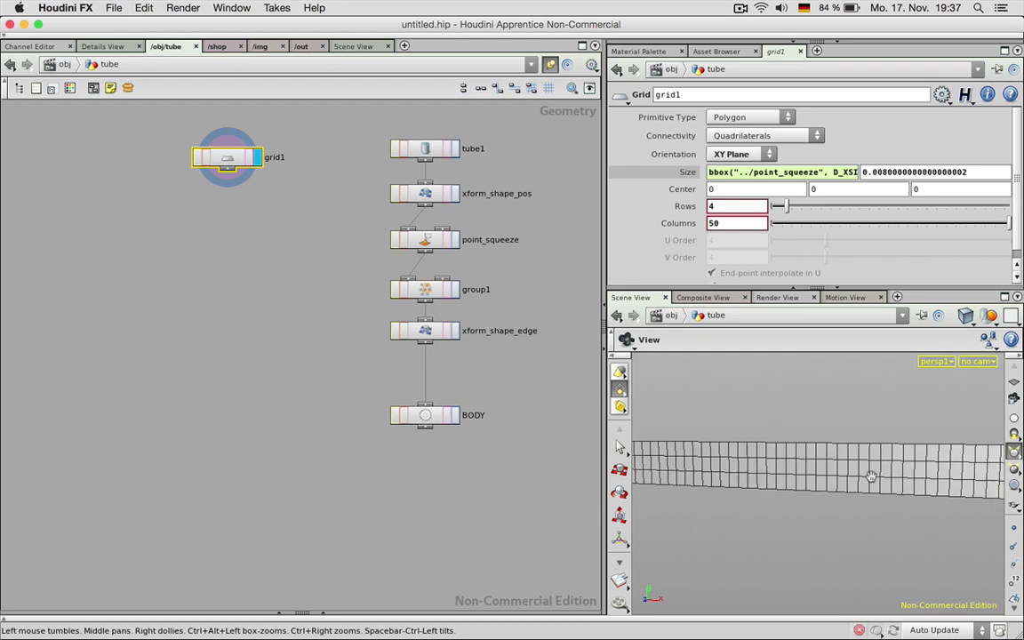
drag(864, 479, 856, 477)
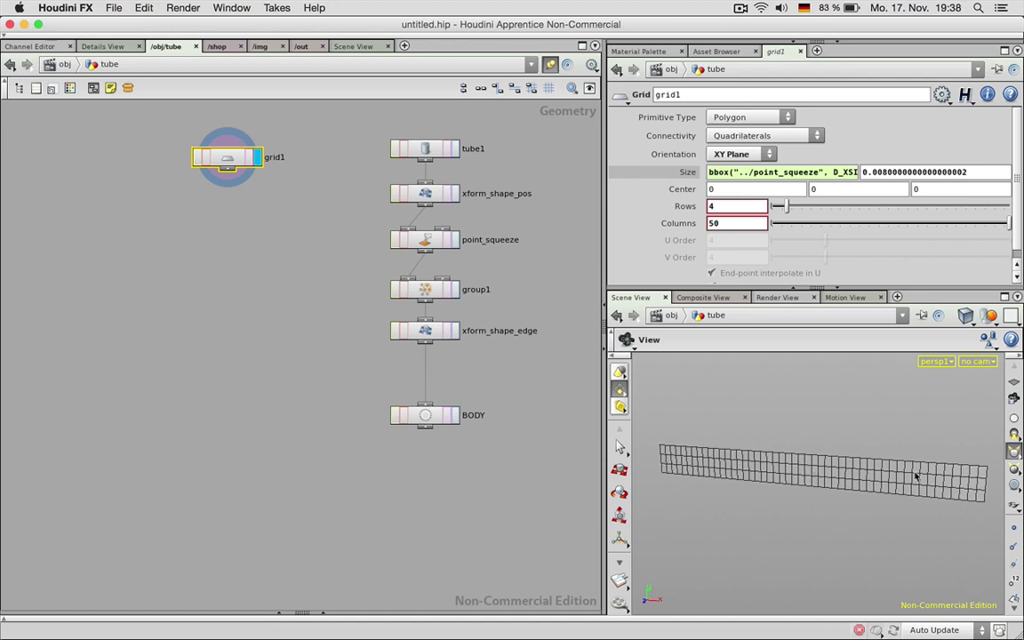
click(1013, 382)
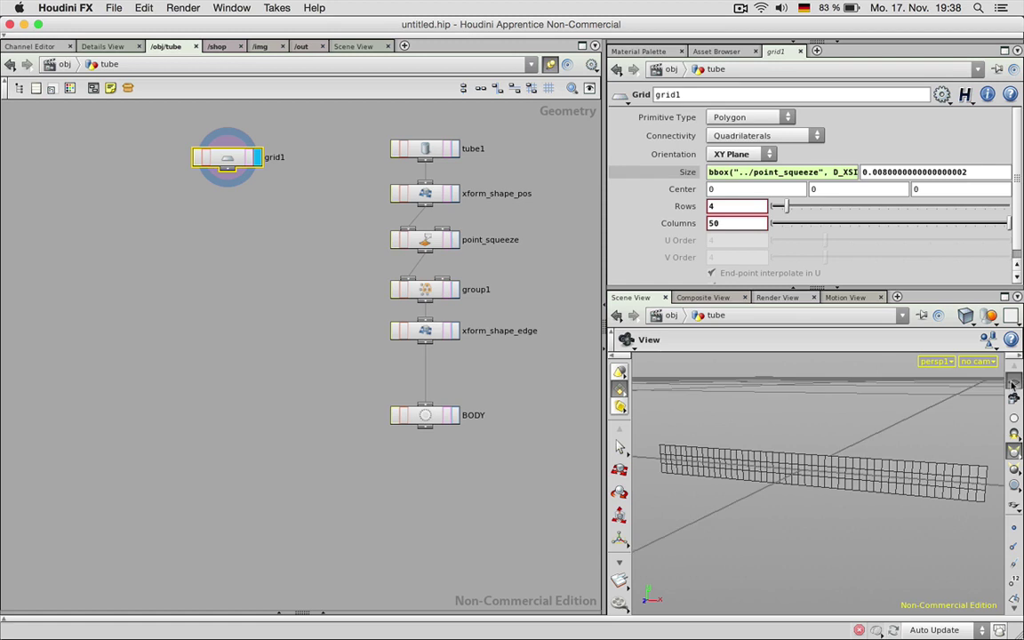
Step: Hide the reference plane, add a Group node beneath grid1, and display it
click(1013, 382)
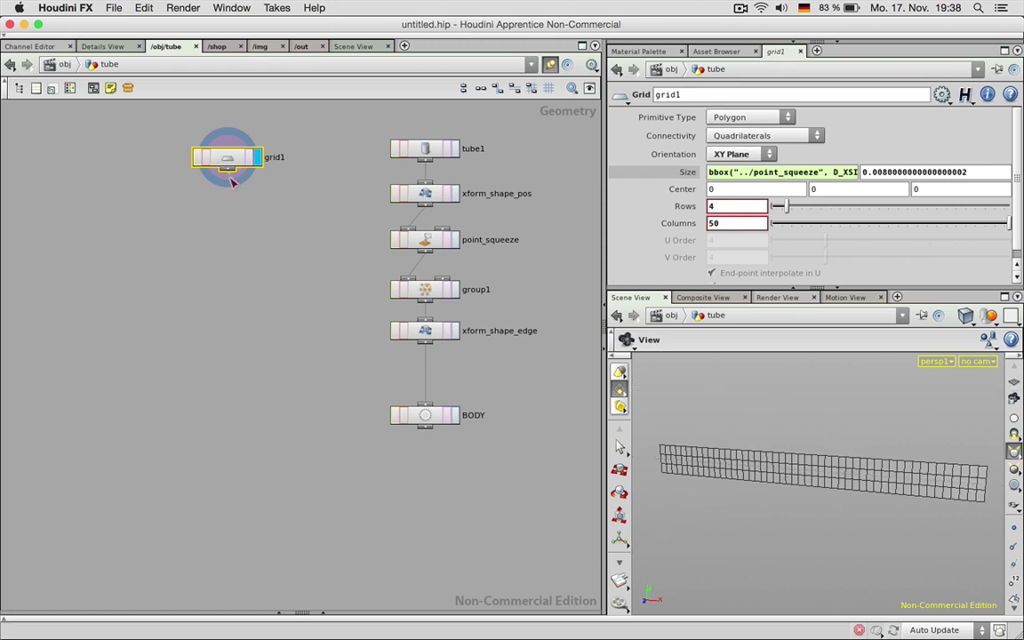
key(Tab)
text(group)
key(Return)
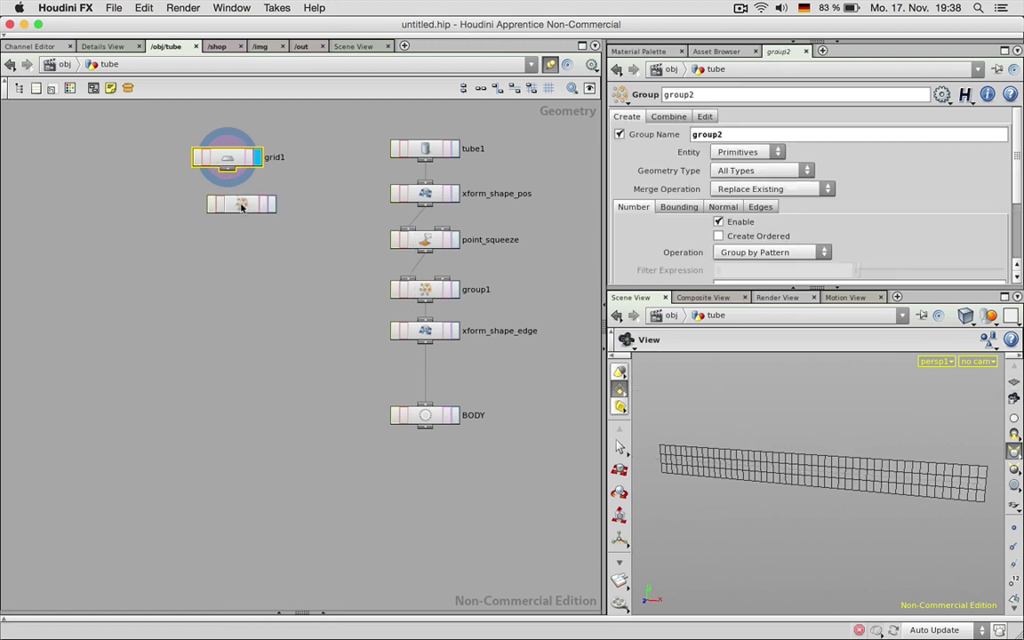
click(227, 205)
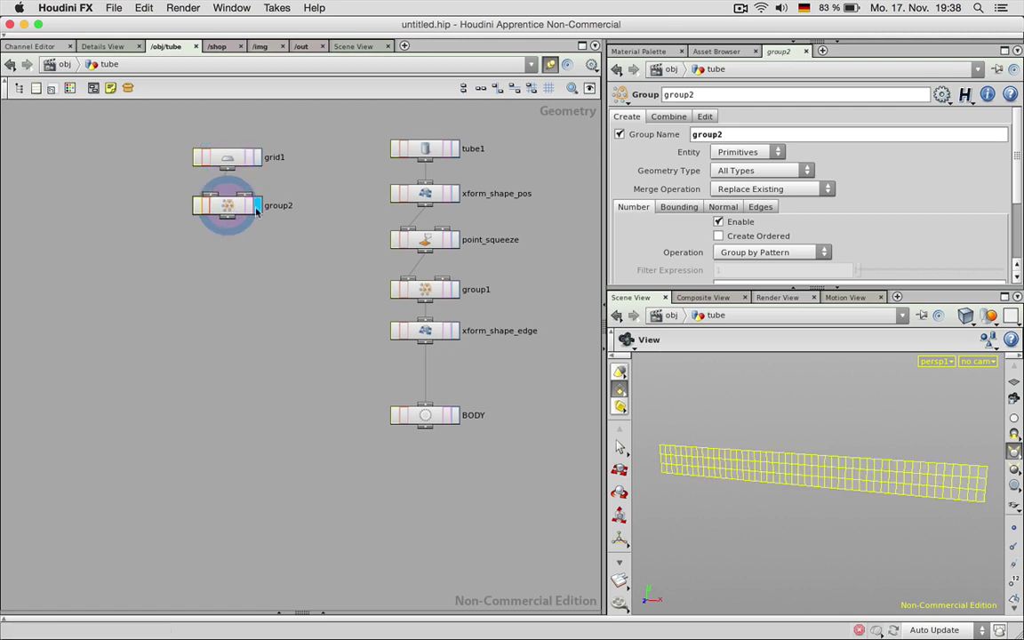
Step: Name the group center_all, disable its number-based selection and enable selection by bounding box
double_click(733, 133)
text(center_all)
scroll(917, 157, down, 3)
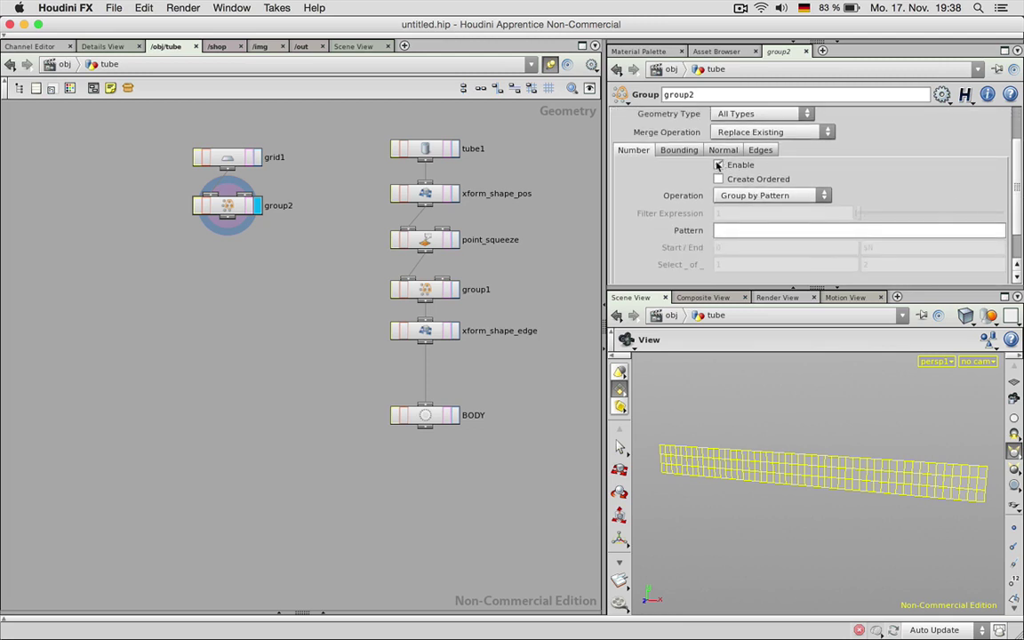
click(718, 164)
click(677, 151)
click(718, 165)
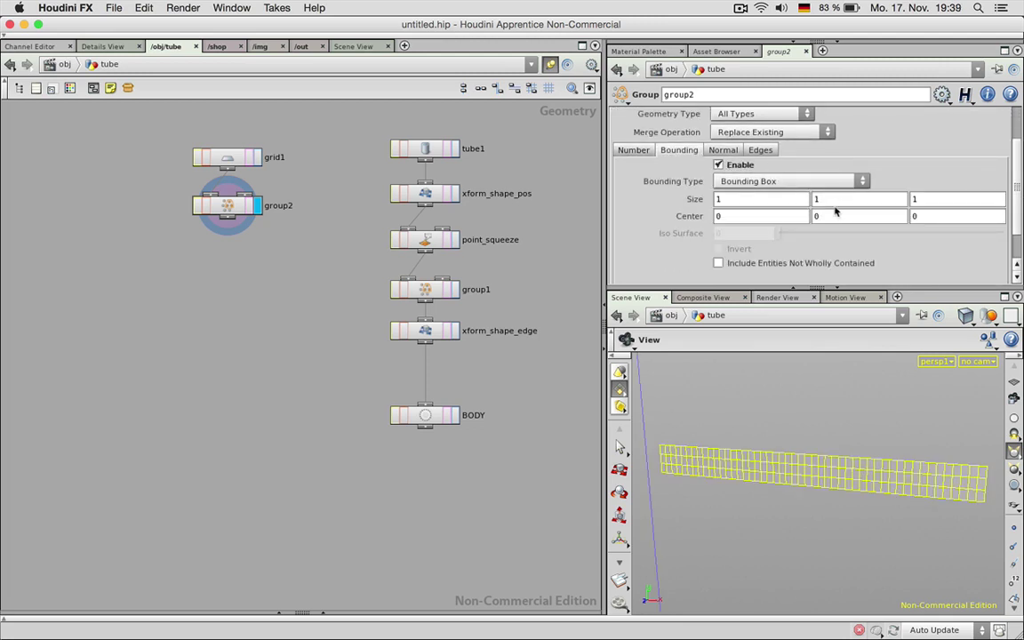
Step: Try a bounding box Y size of .01, reduce it to .001, and include entities not wholly contained
double_click(830, 199)
text(.01)
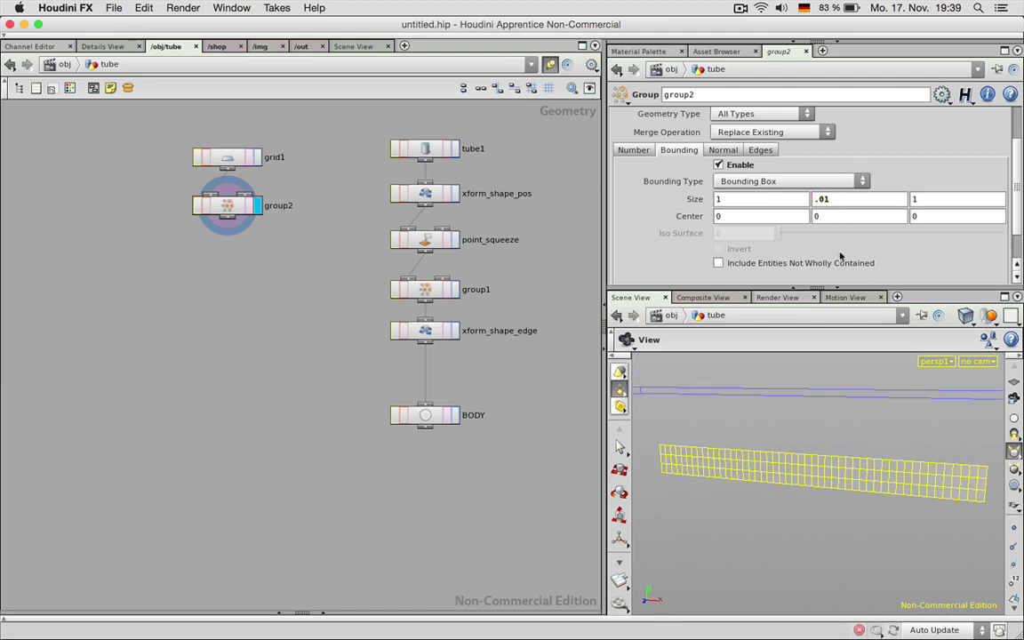
drag(823, 199, 836, 199)
text(01)
key(Return)
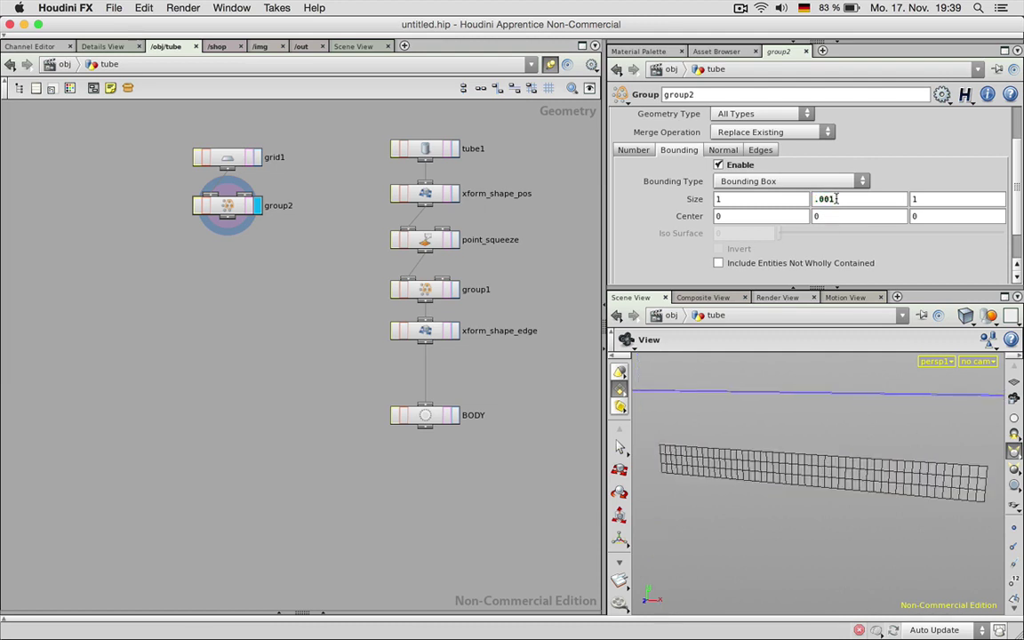
click(821, 263)
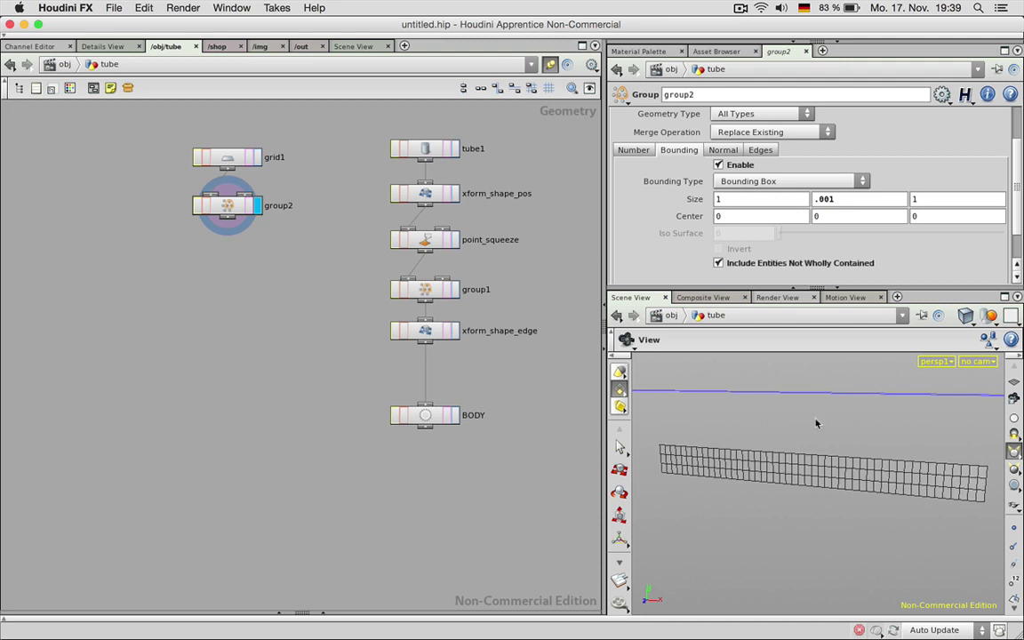
Step: Set the group bounding box's X and Z sizes to .2
scroll(820, 462, down, 3)
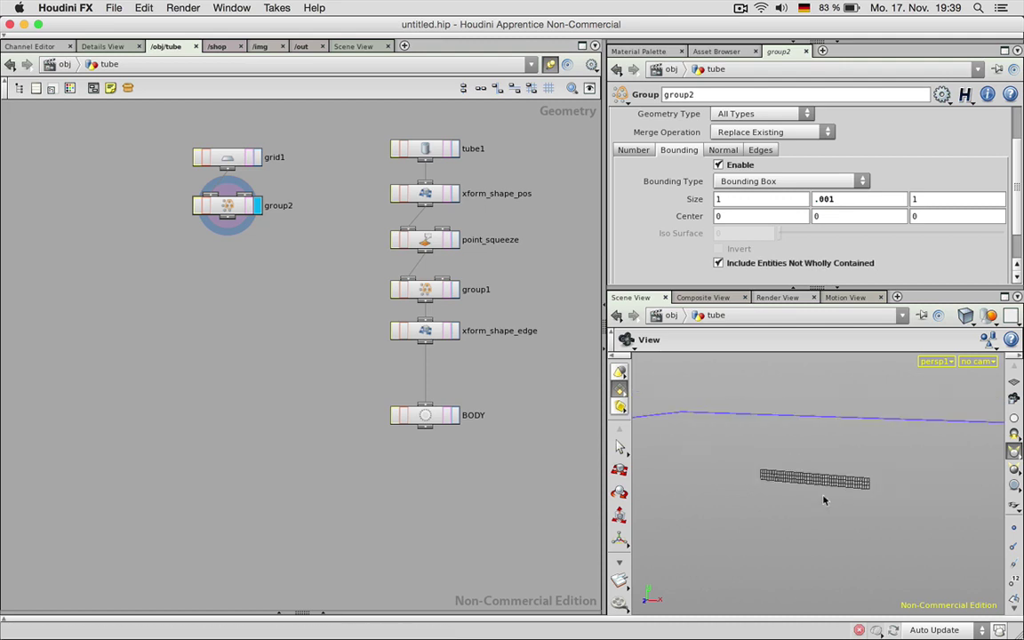
click(784, 198)
text(.5)
key(Return)
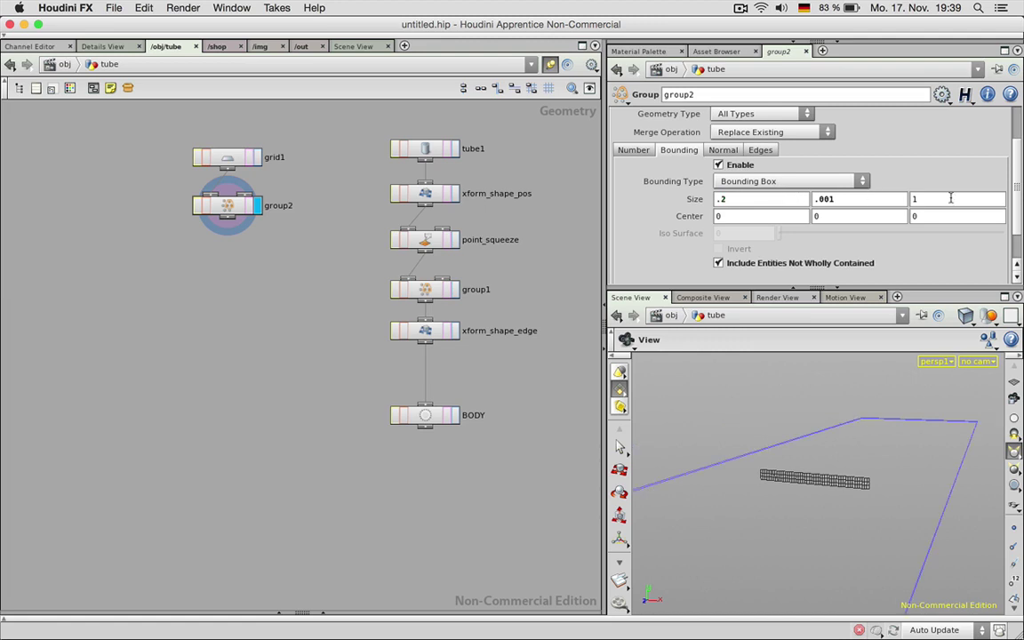
text(.2)
key(Return)
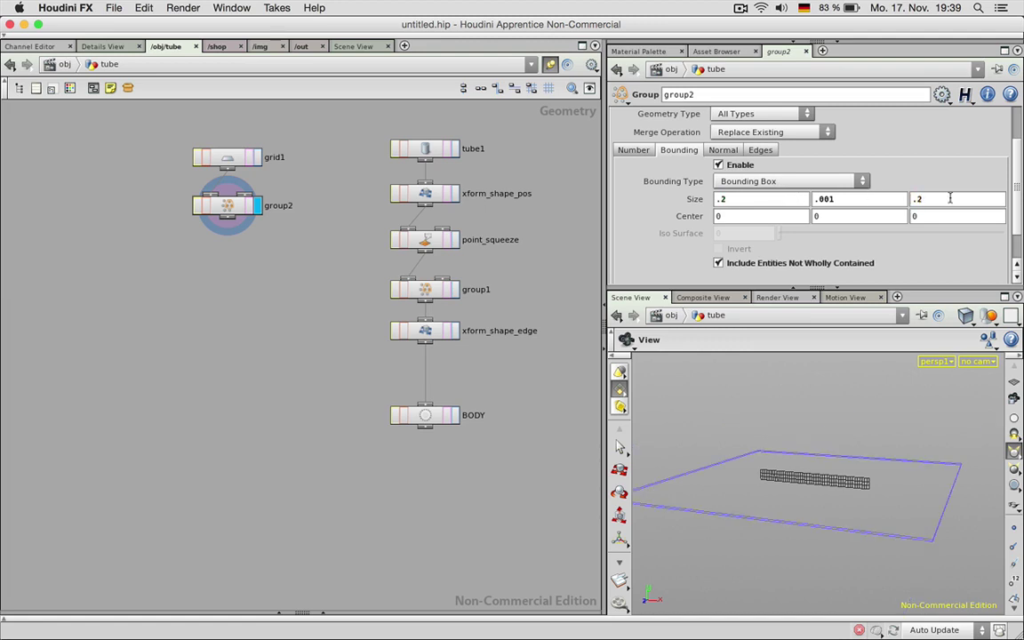
Step: Try bounding box Y sizes of .01, .005 and .002 to isolate the grid's middle row
click(824, 199)
text(.01)
key(Return)
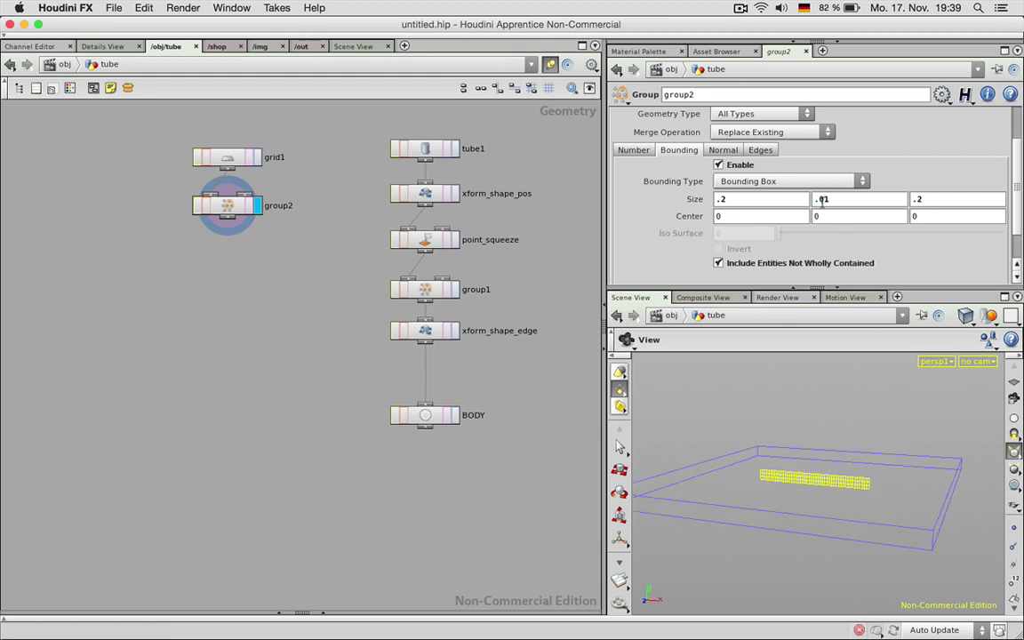
key(Return)
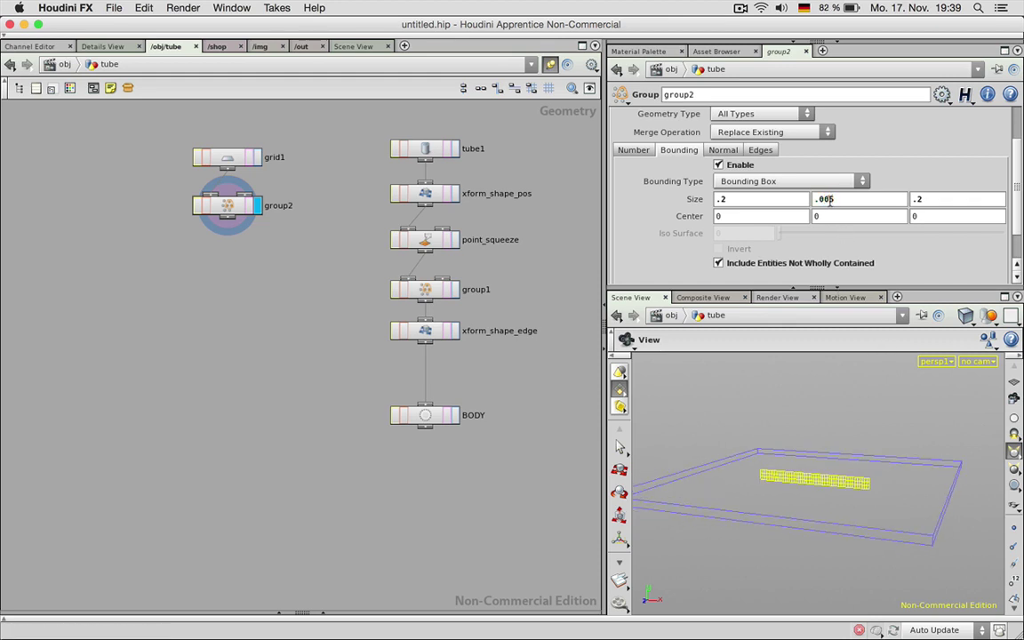
drag(826, 199, 829, 199)
text(2)
key(Return)
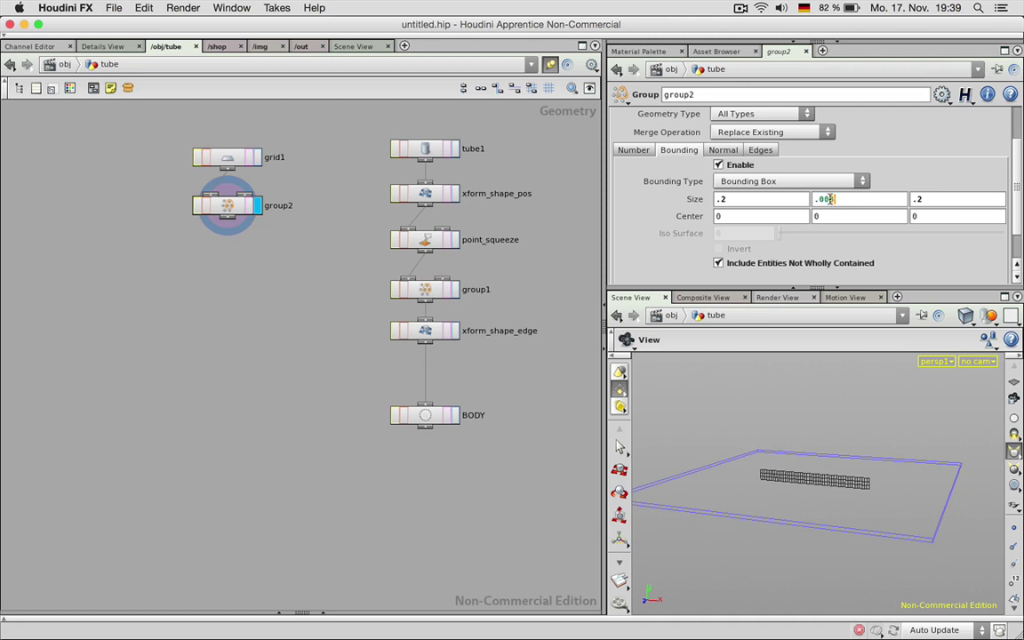
Step: Set the group bounding box's Y size to .003 and exclude entities not wholly contained
text(3)
key(Return)
click(718, 263)
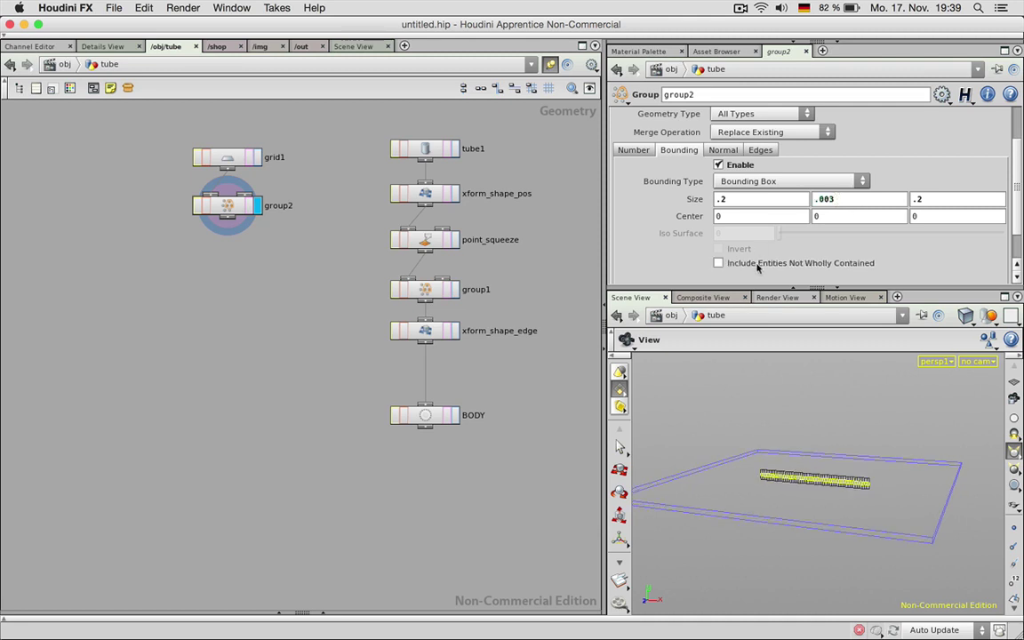
Step: Try a bounding box Y size of .002 and restore .003, checking the selected middle row
drag(829, 199, 837, 199)
text(2)
key(Return)
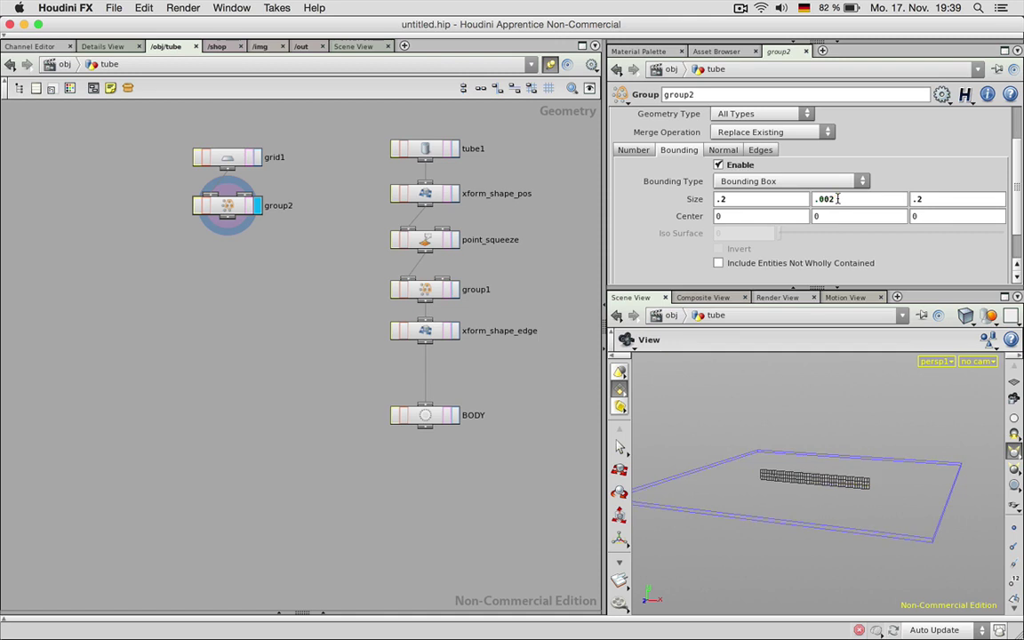
click(839, 199)
key(BackSpace)
text(3)
key(Return)
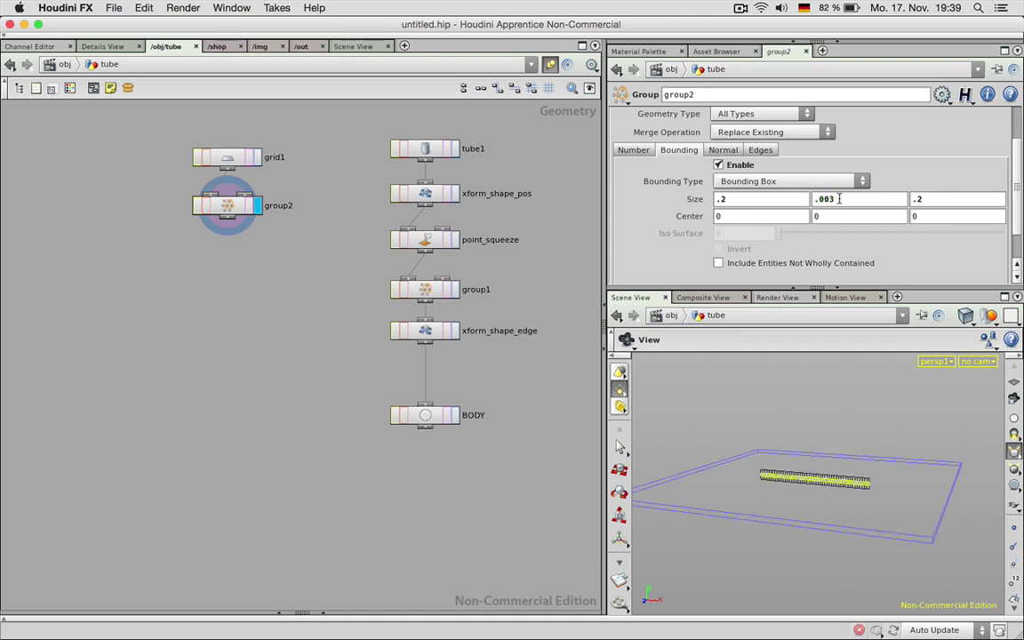
scroll(852, 445, up, 1)
drag(850, 479, 843, 452)
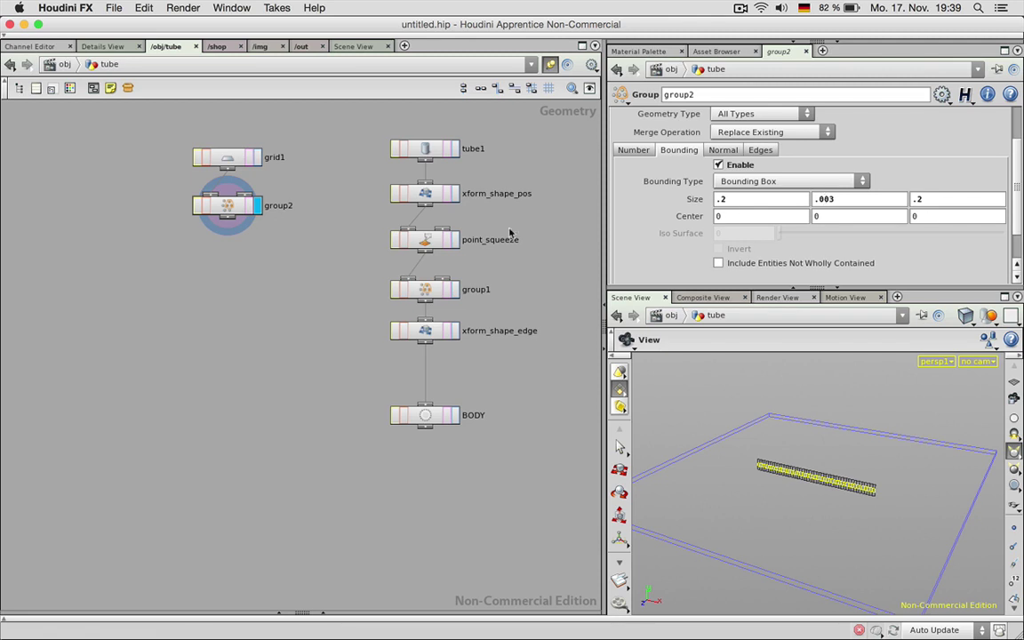
Step: Copy grid1's bbox width expression into the X size of group2's bounding box and display group2
click(430, 197)
click(455, 194)
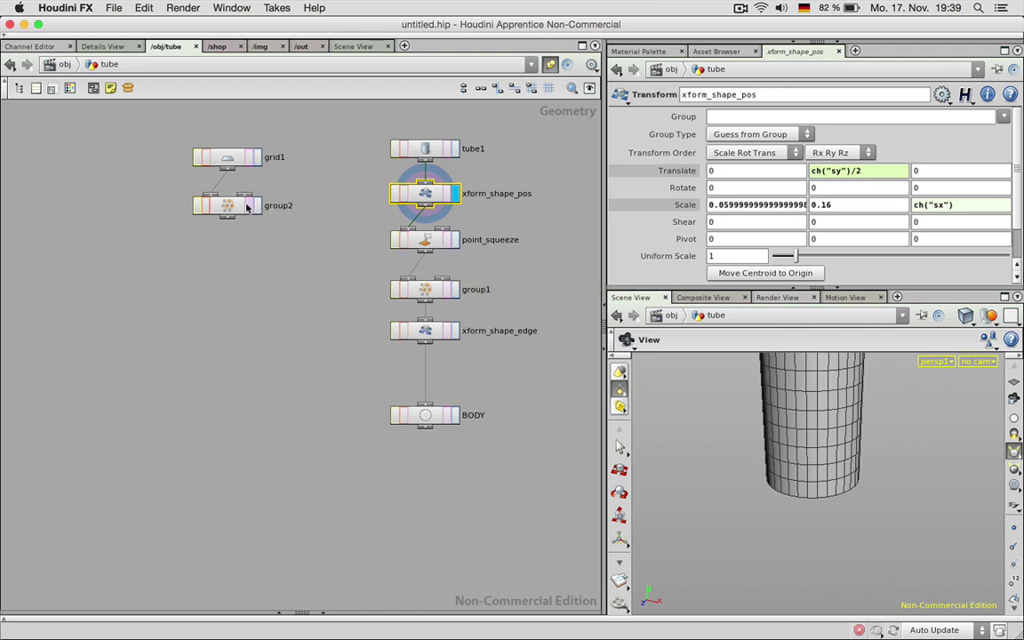
click(203, 148)
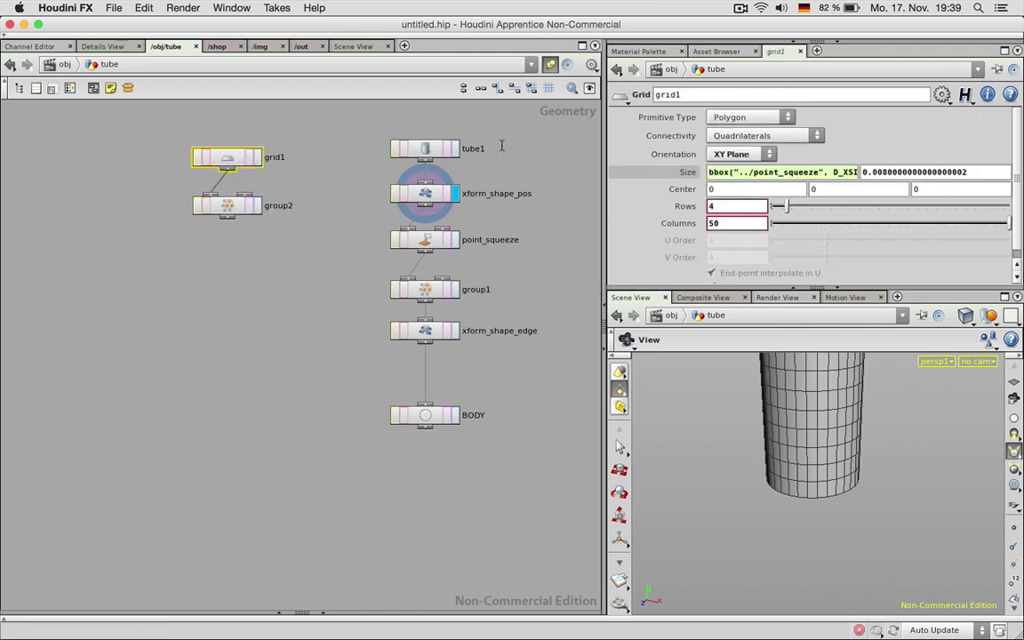
right_click(805, 172)
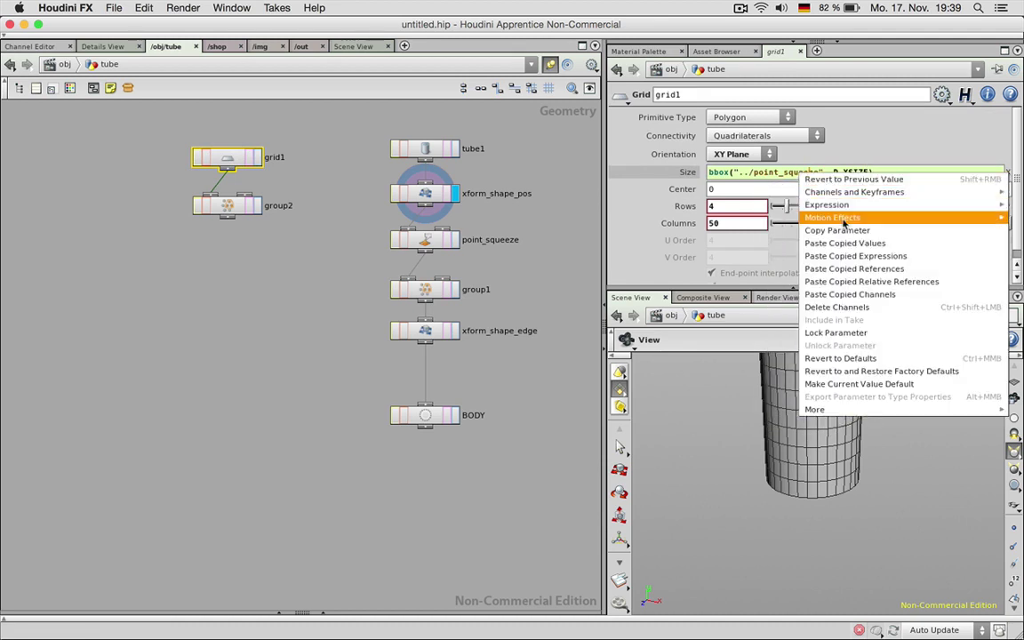
click(224, 203)
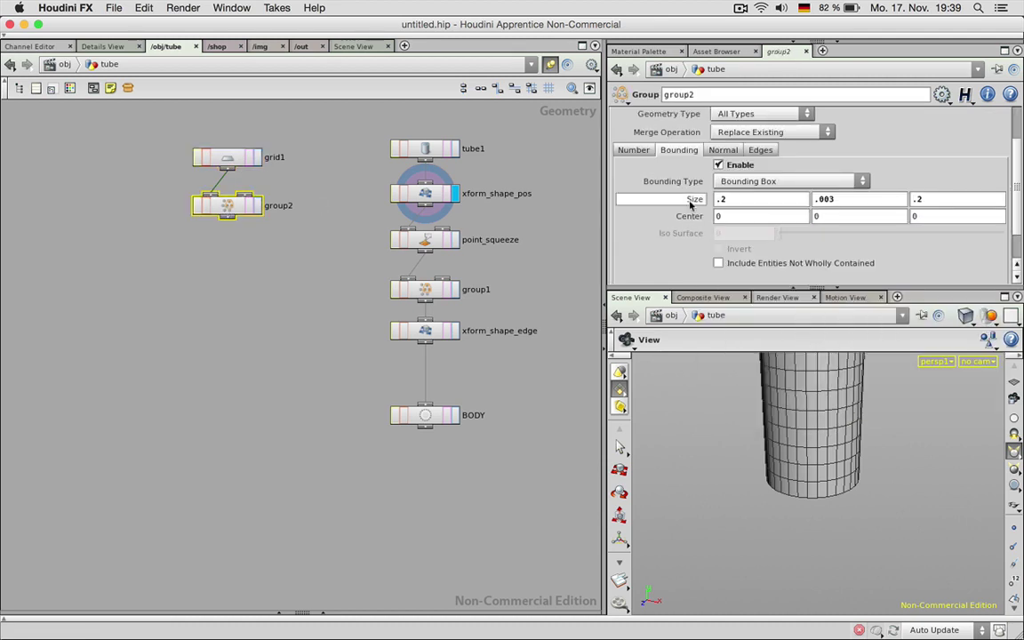
right_click(741, 199)
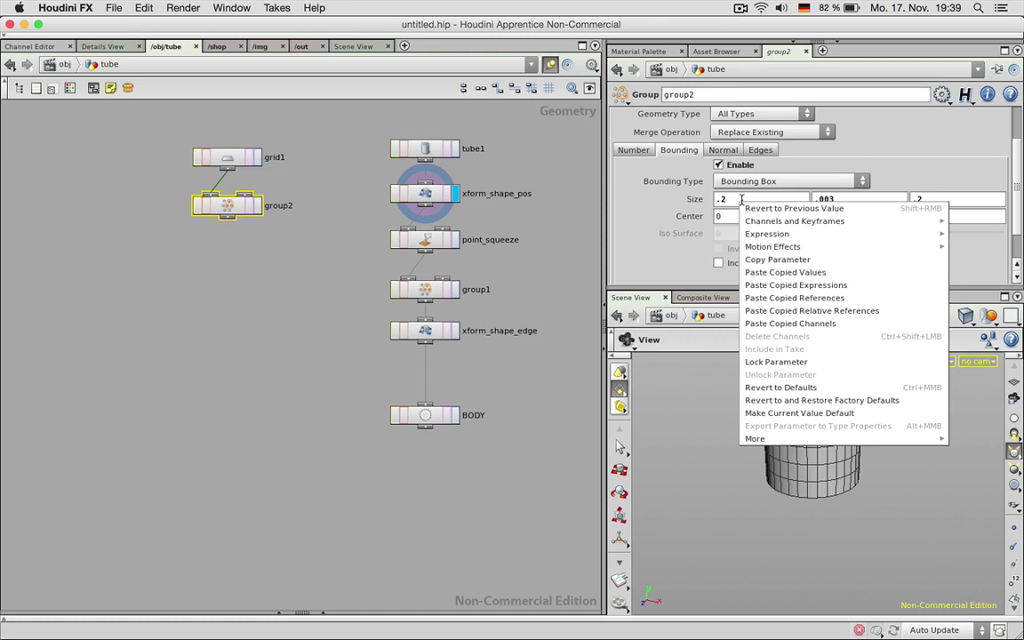
click(775, 298)
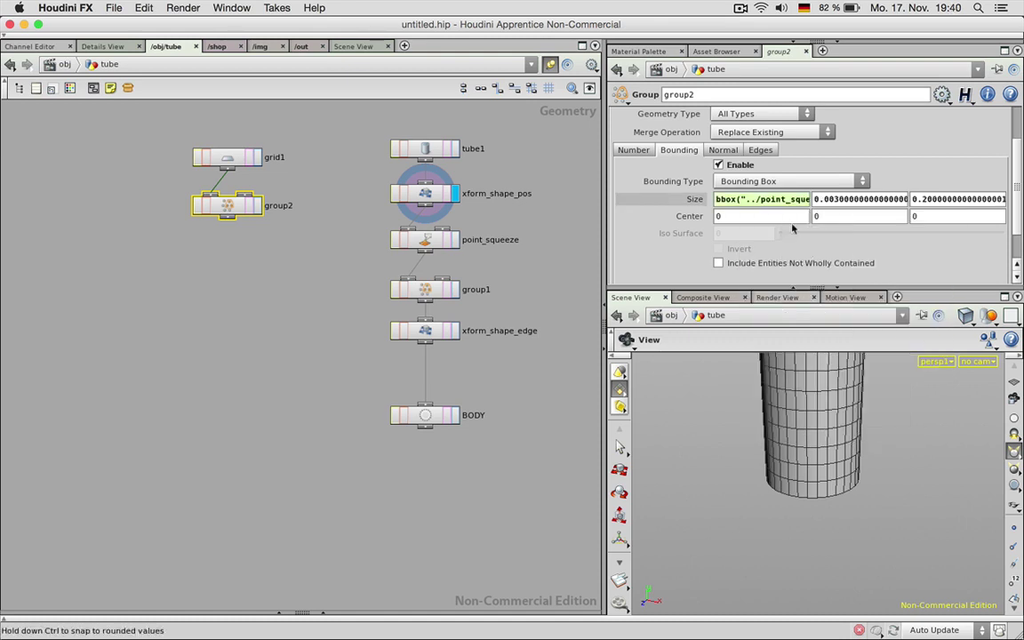
click(257, 206)
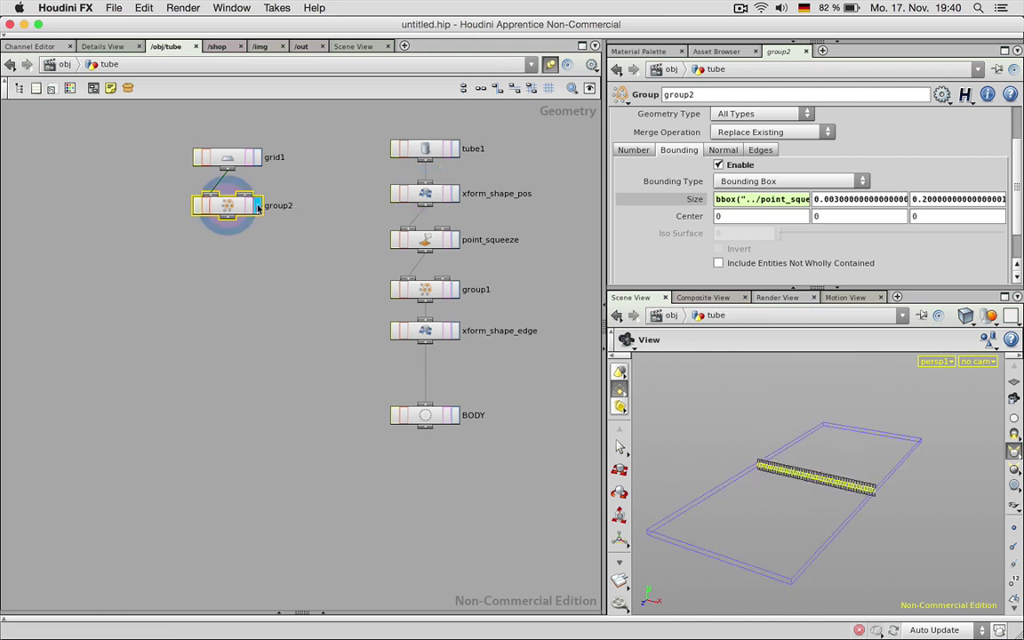
alt+drag(887, 463, 853, 480)
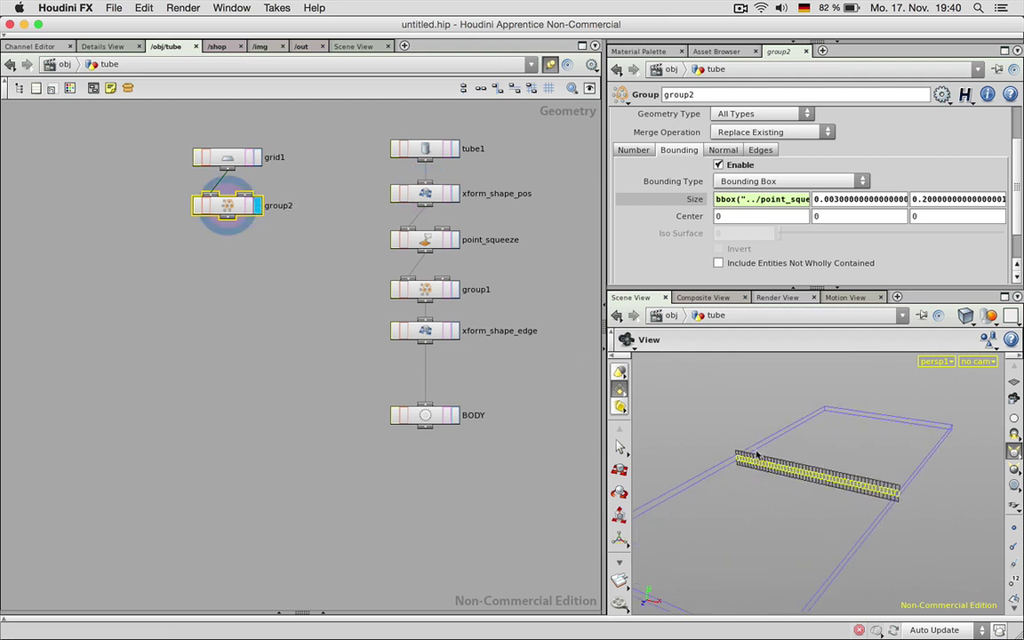
Step: Reduce the Z size of group2's bounding box to 0.1 and further to 0.01
double_click(921, 199)
key(BackSpace)
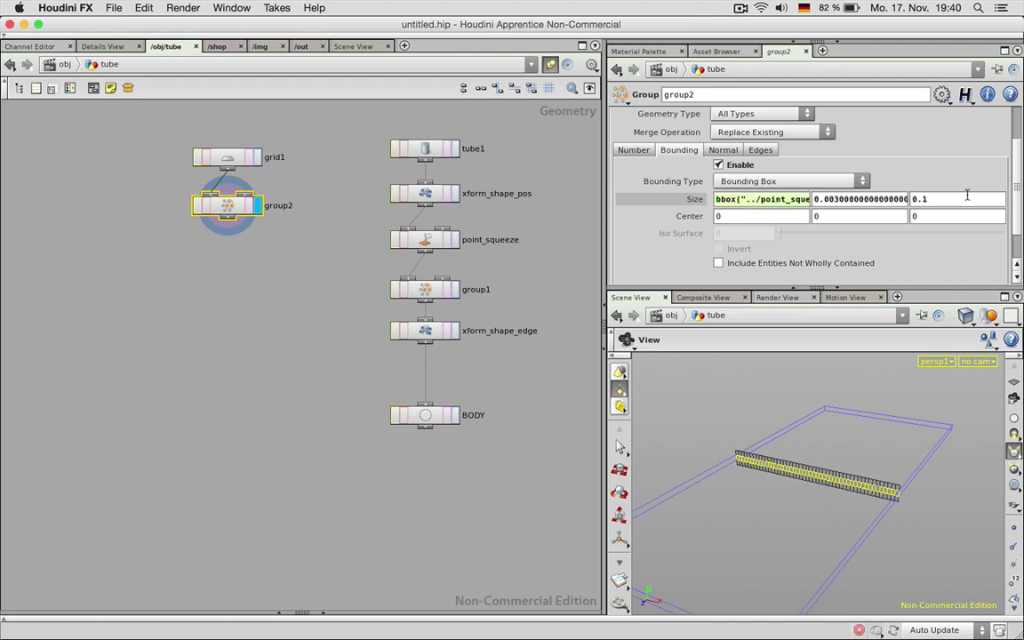
key(Return)
click(781, 199)
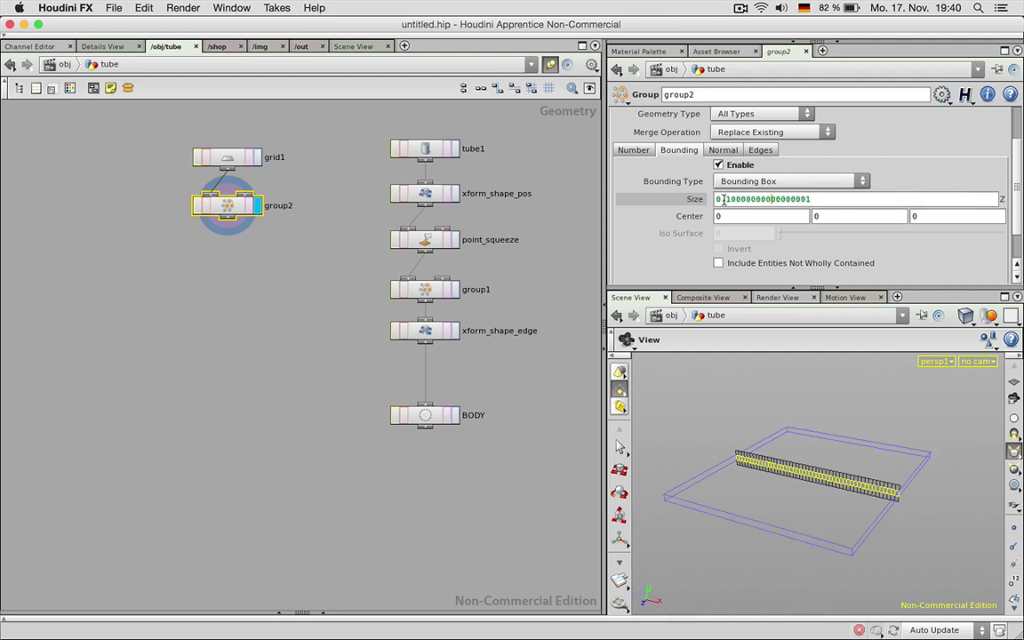
key(super+a)
key(super+v)
key(Return)
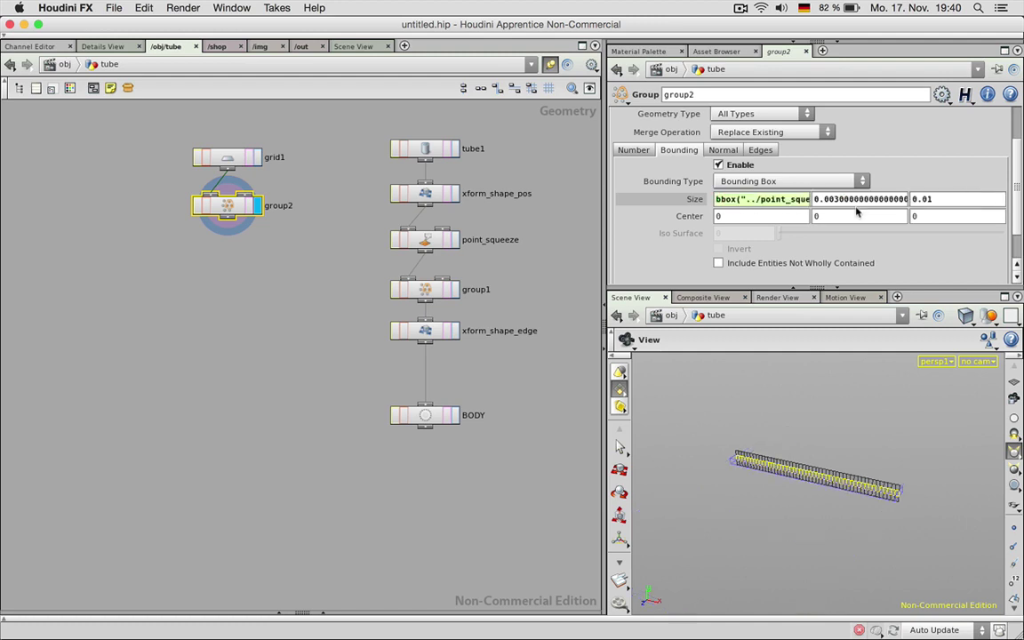
drag(826, 396, 877, 492)
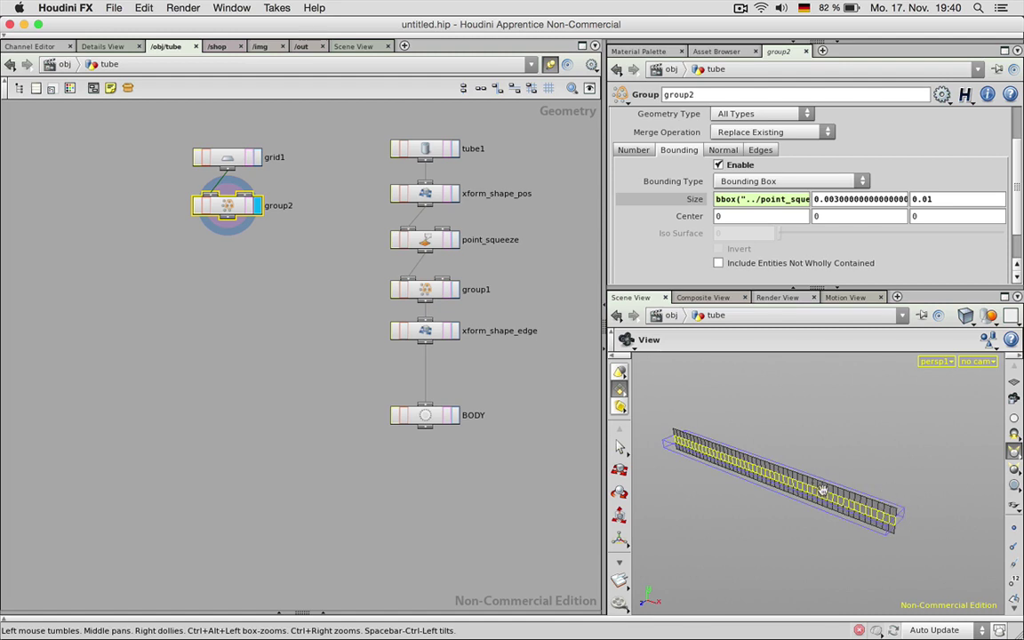
drag(740, 441, 748, 436)
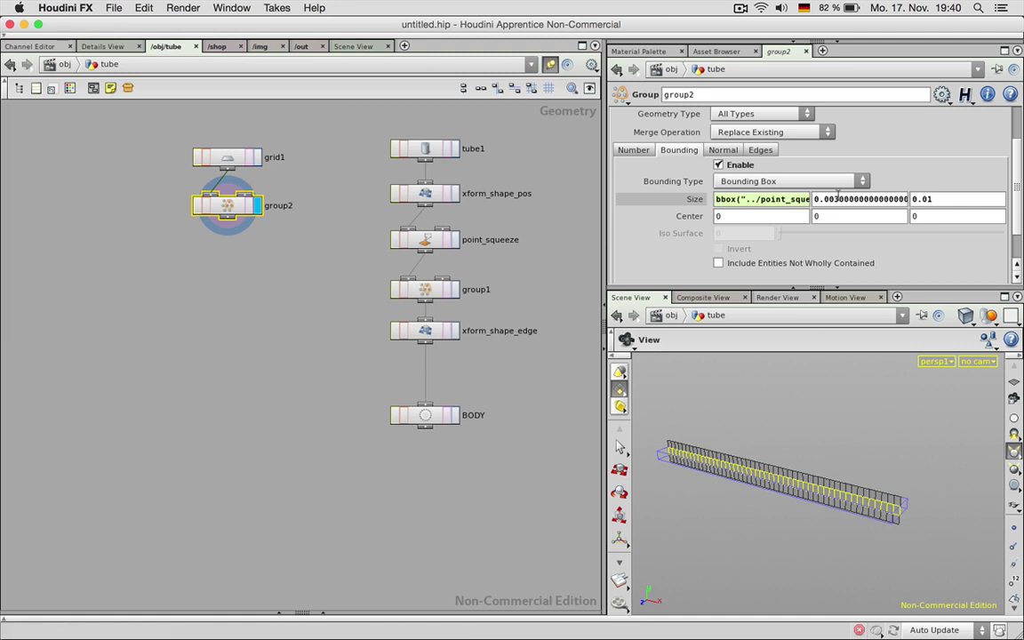
click(835, 198)
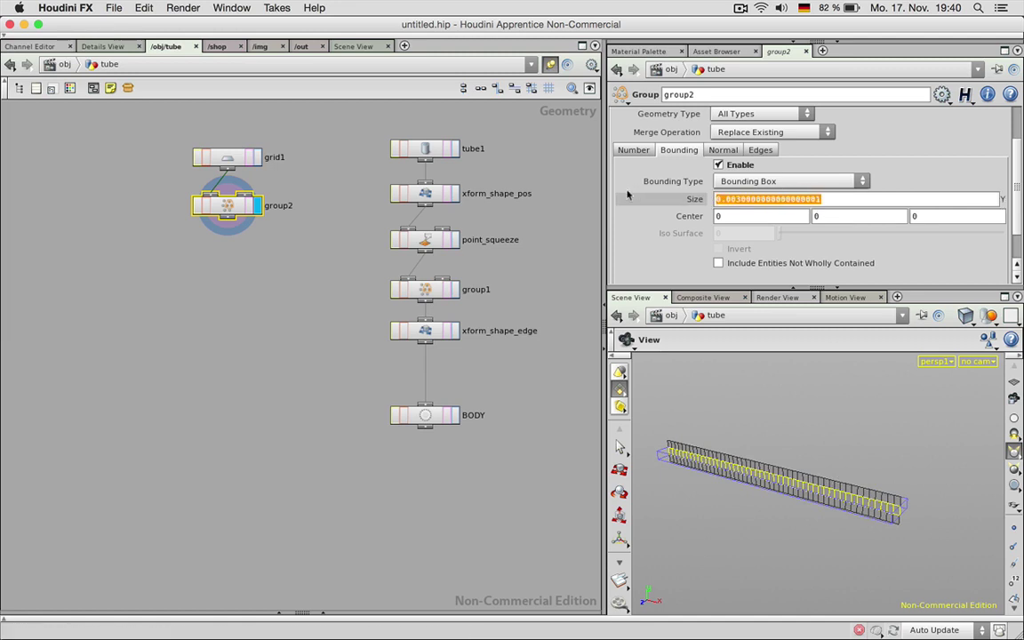
key(super+v)
key(Return)
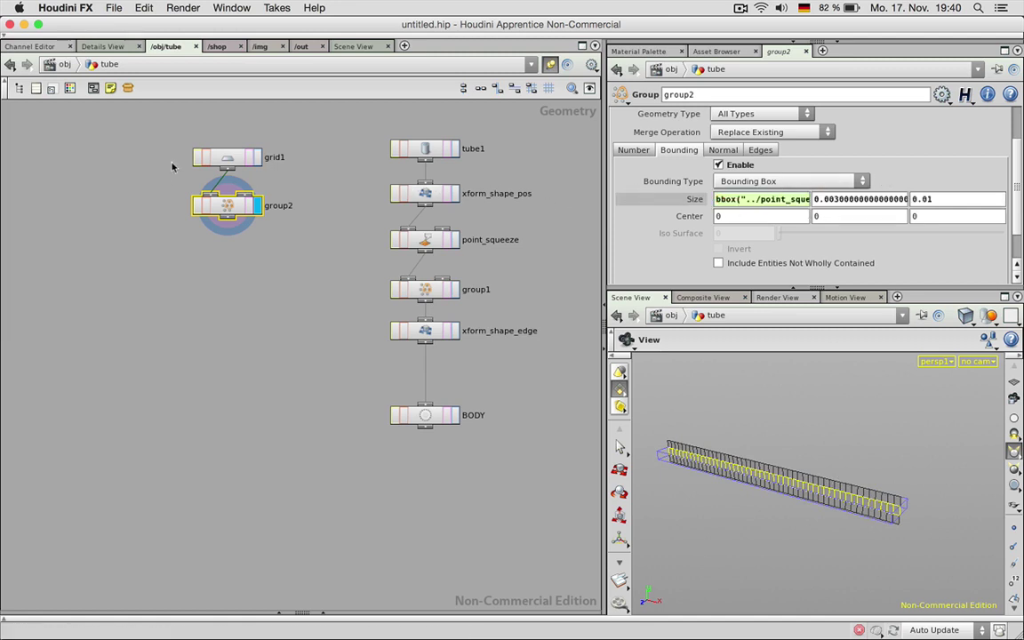
Step: Reference grid1's Y size in the Y size of group2's bounding box and halve it, as ch("../grid1/sizey")/2
click(224, 159)
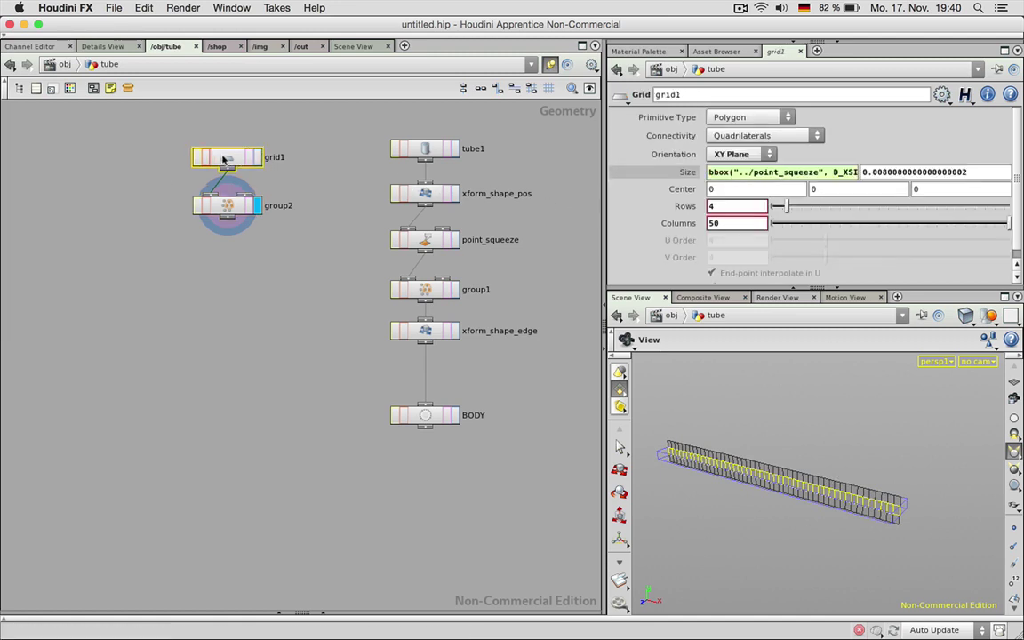
right_click(902, 174)
click(891, 231)
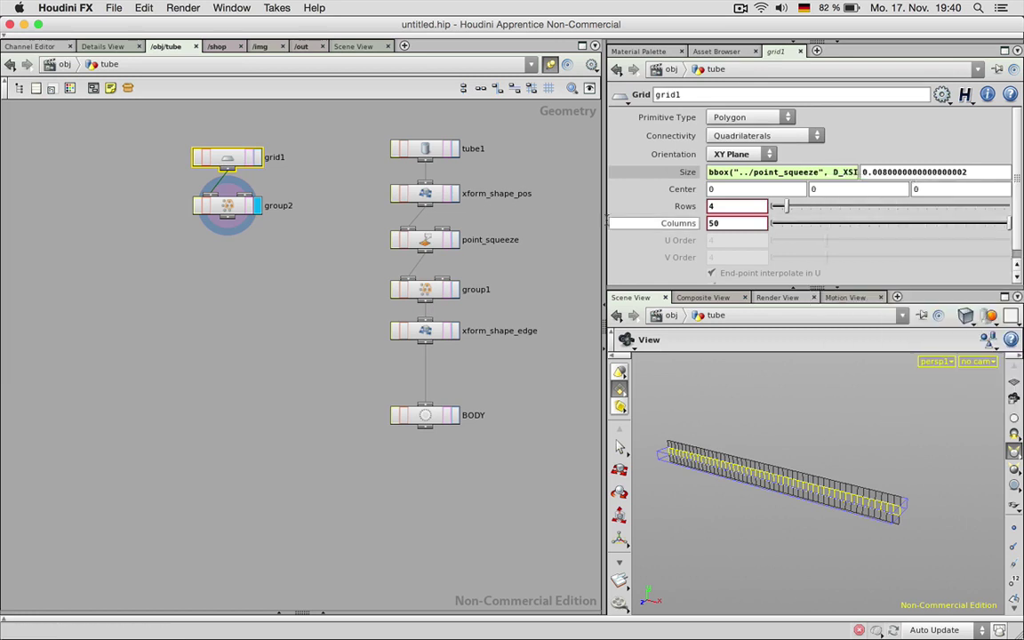
click(223, 207)
right_click(842, 199)
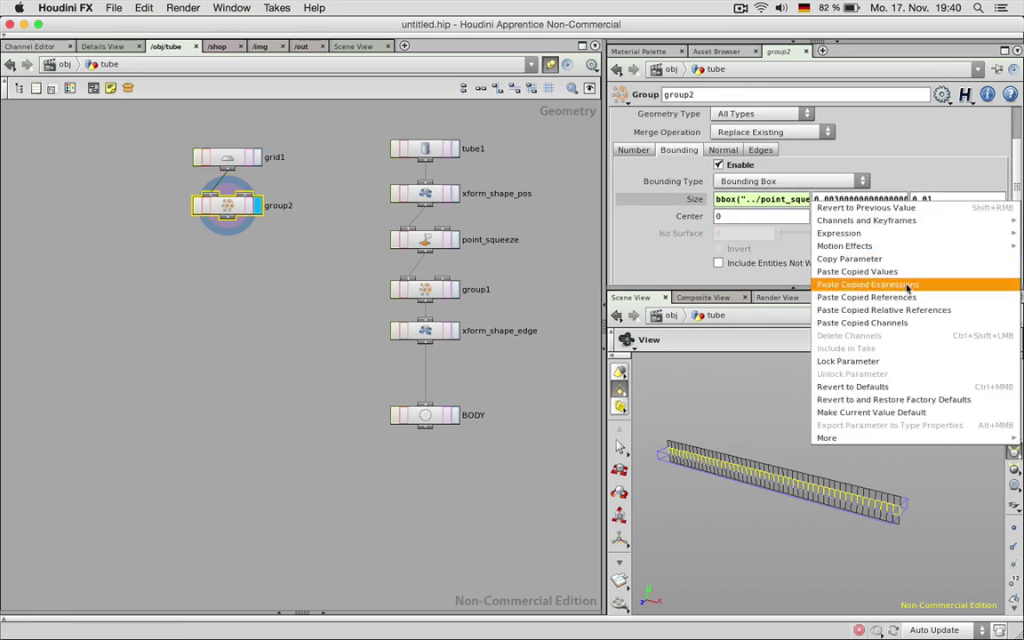
click(831, 279)
click(858, 199)
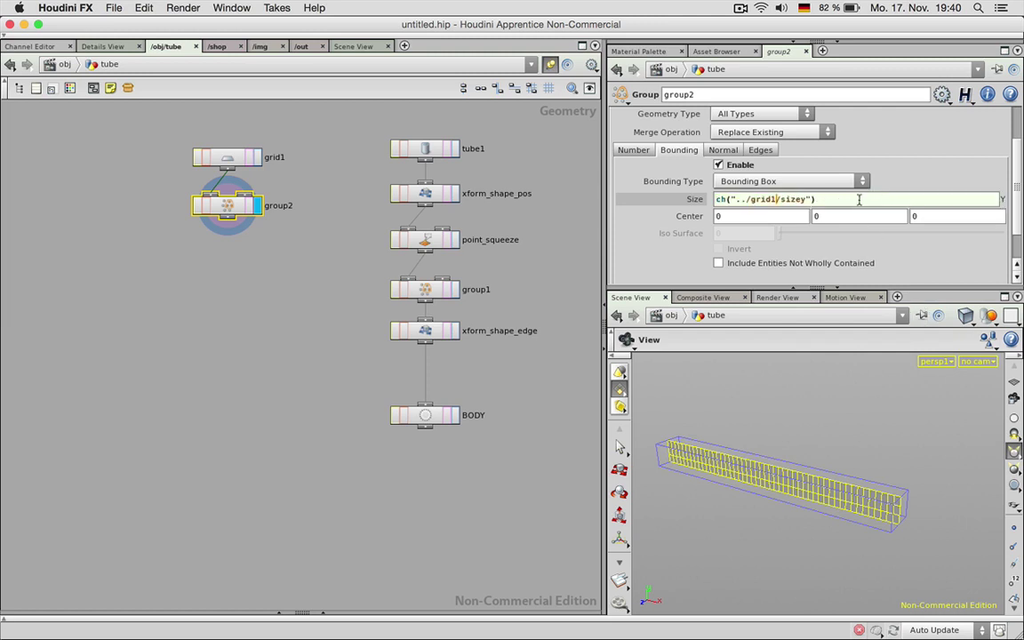
key(Return)
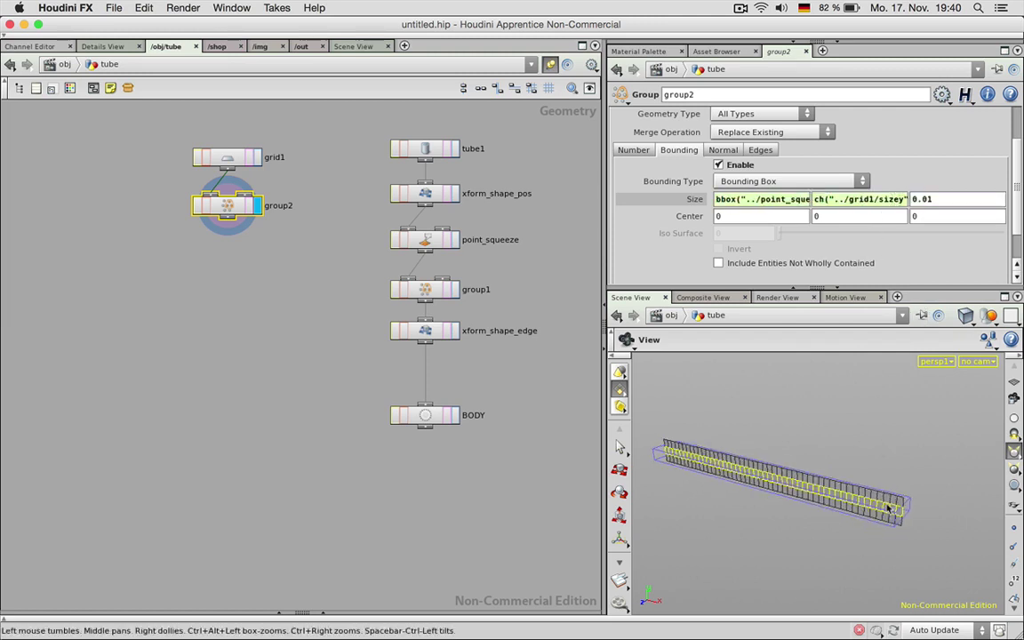
Step: Examine the grouped middle row of the grid and the Y size expression of its bounding box
scroll(886, 505, up, 3)
drag(873, 496, 909, 492)
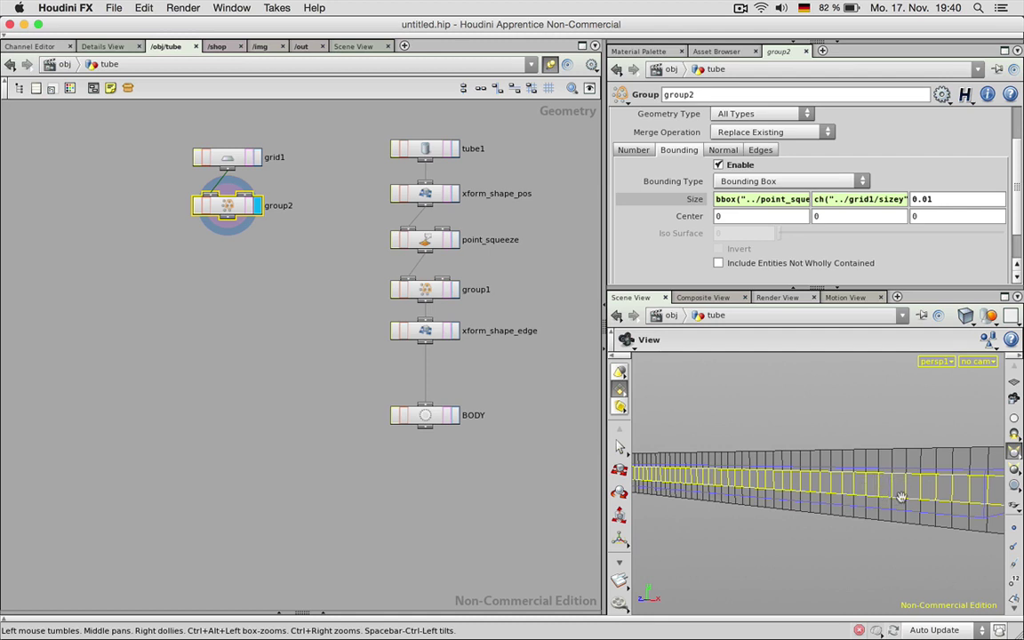
drag(904, 481, 932, 487)
click(883, 197)
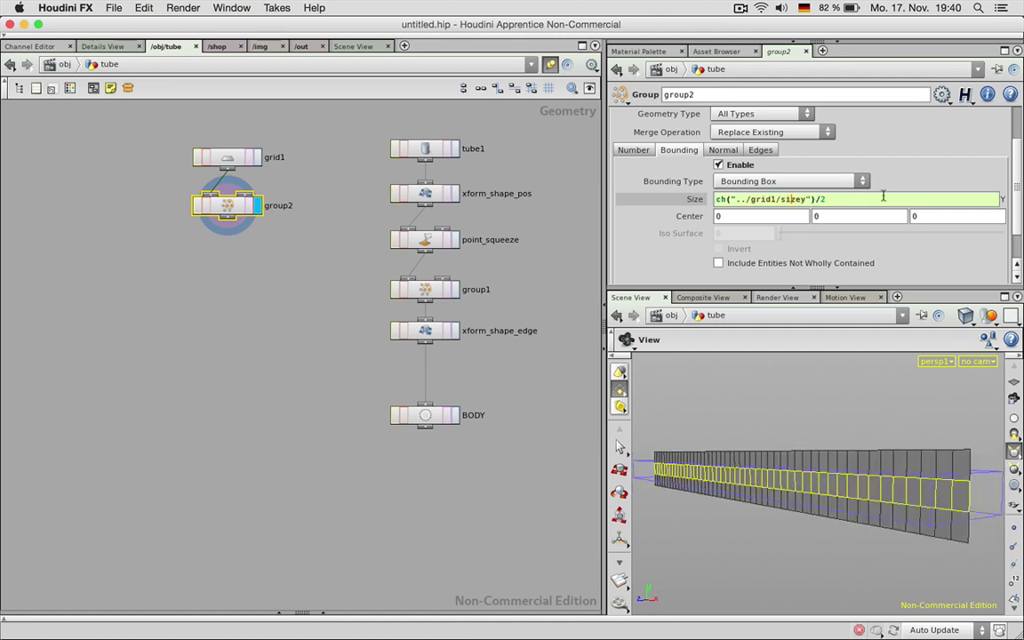
key(Return)
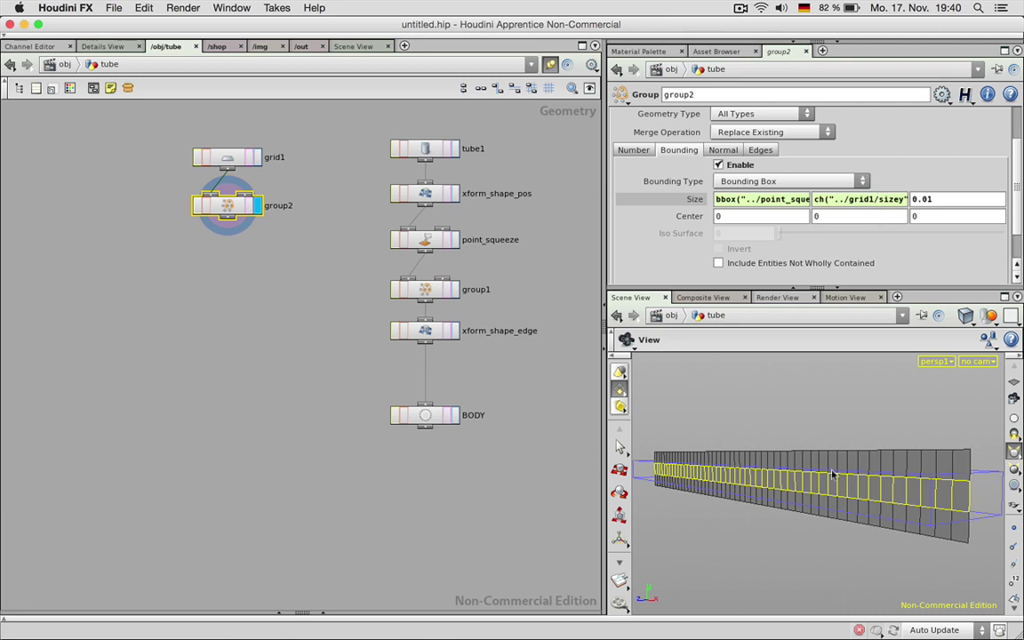
drag(833, 474, 846, 478)
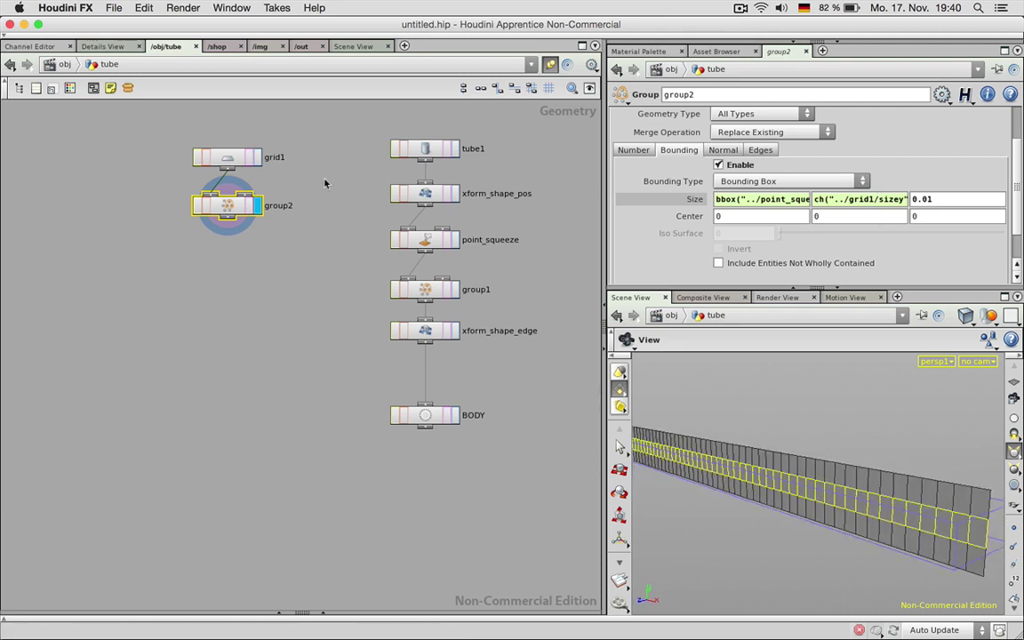
Step: Rename the group2 node to group_center_all and set its group name to center_all
double_click(289, 205)
text(_center)
key(Return)
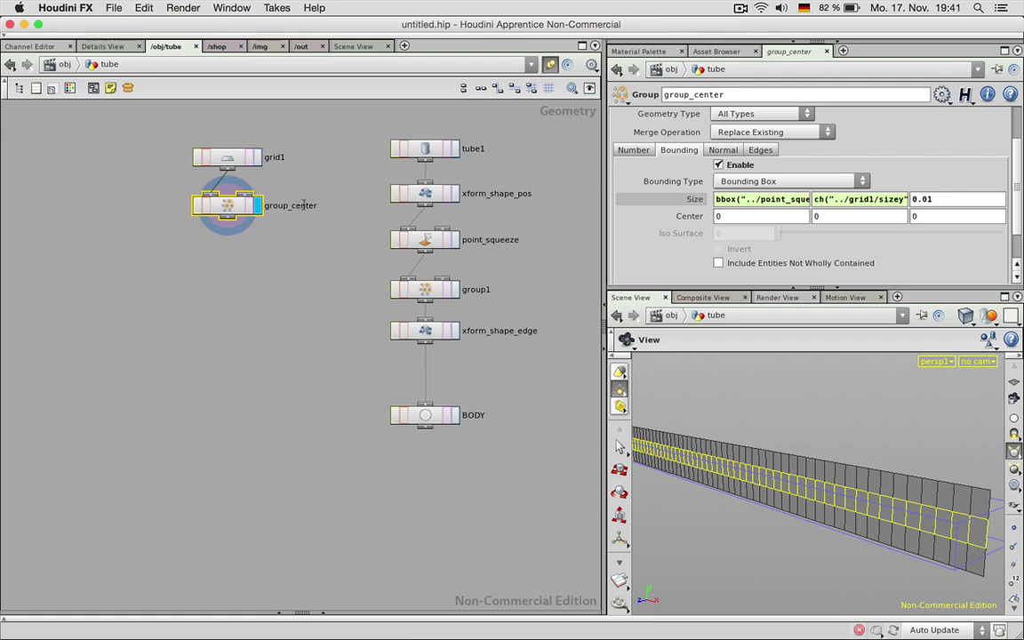
double_click(303, 206)
click(320, 206)
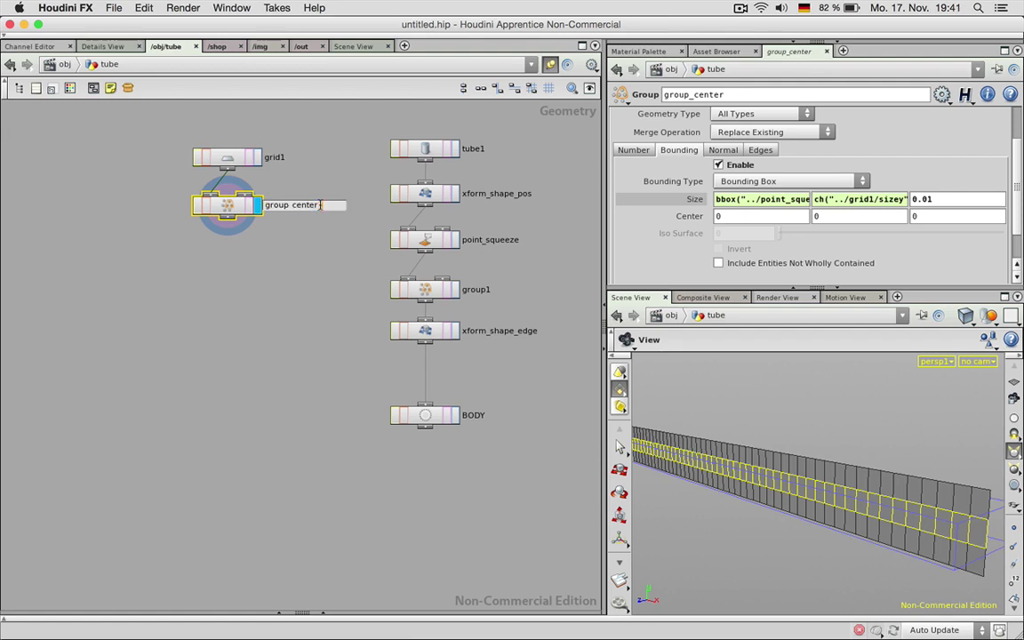
text(_all)
key(Return)
scroll(733, 140, up, 2)
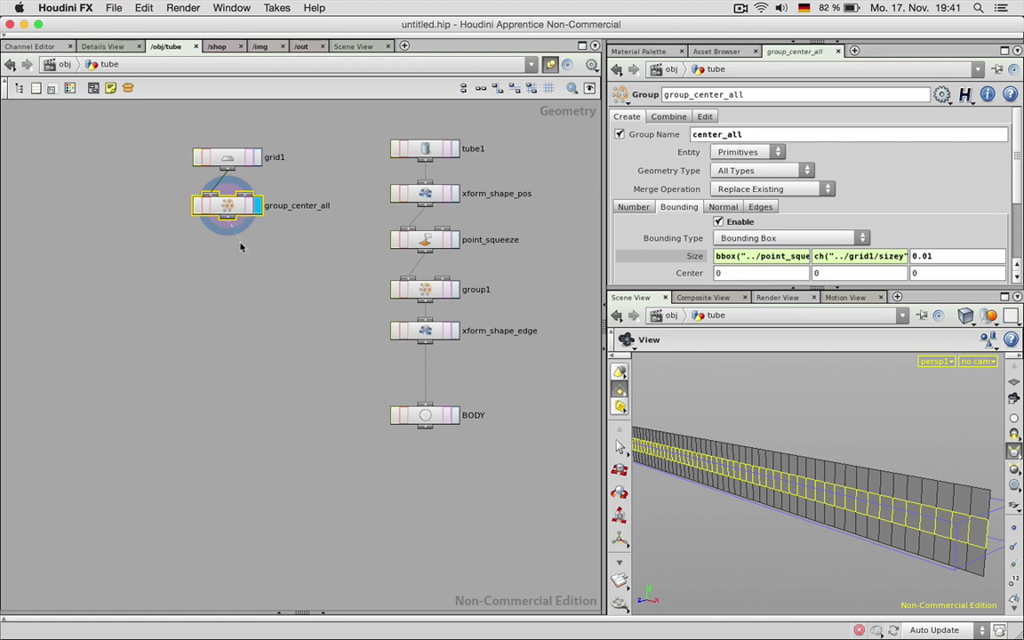
Step: Duplicate the group_center_all node, place the copy below it and connect its first input to group_center_all's output
key(super+v)
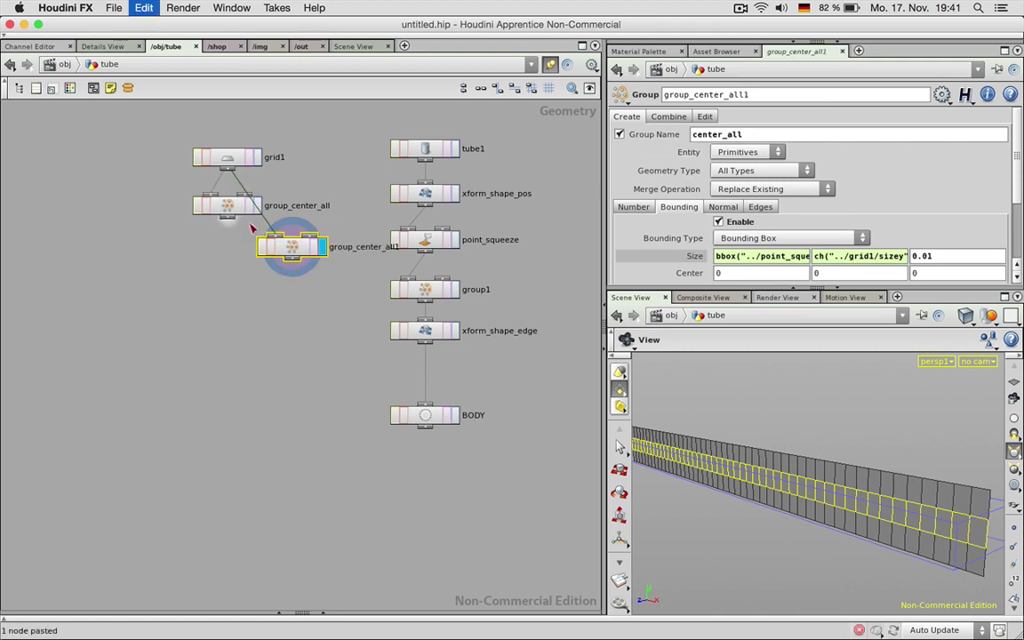
drag(272, 248, 207, 262)
click(224, 218)
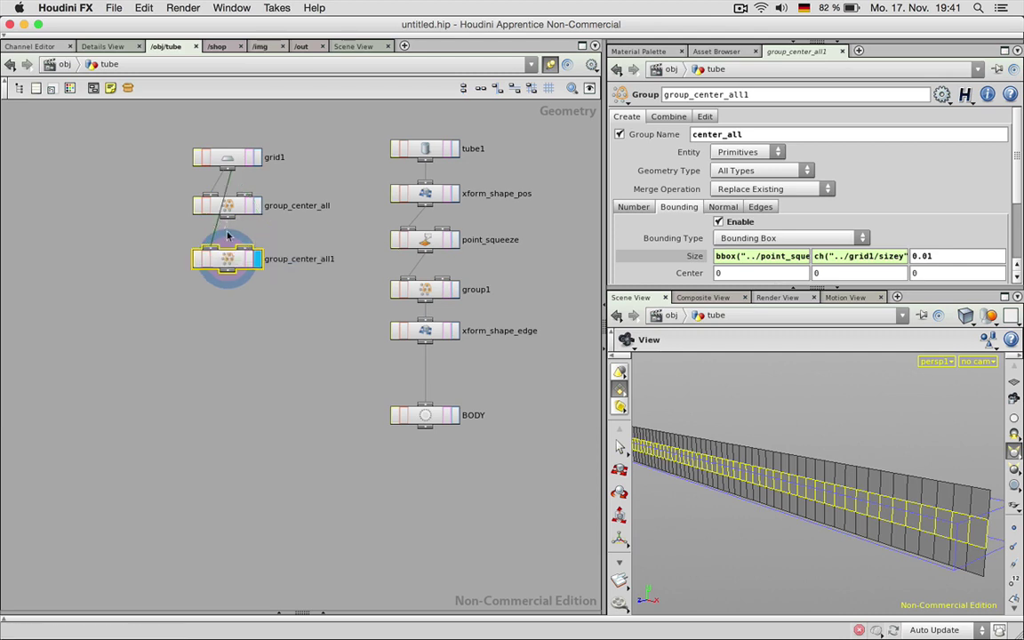
click(210, 245)
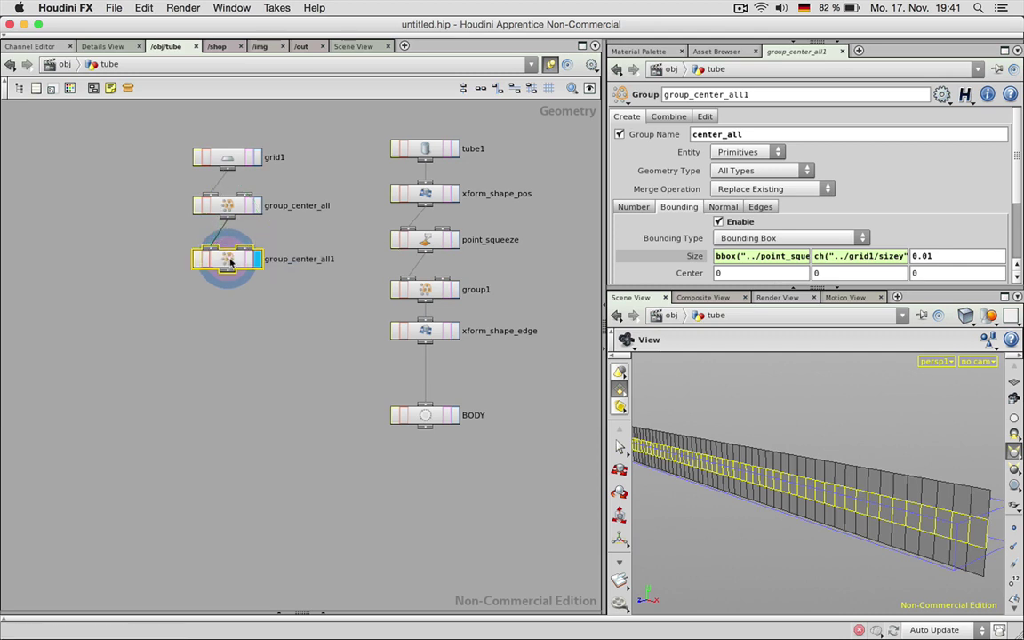
Step: Rename the duplicated group node to group_center_inner and set its group name to center_inner
double_click(318, 255)
drag(320, 257, 344, 259)
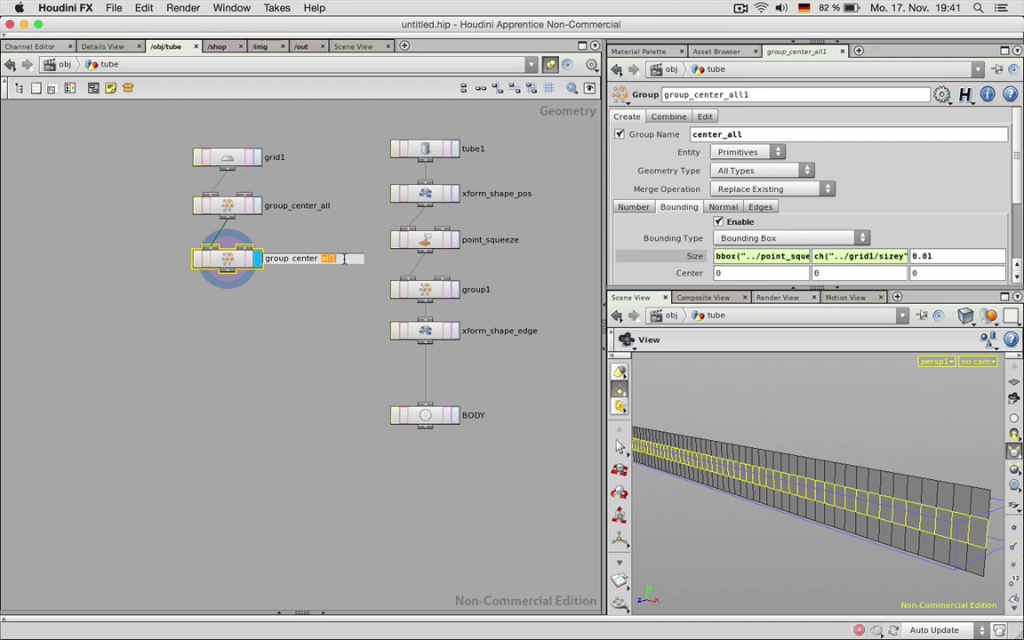
text(inner)
key(Return)
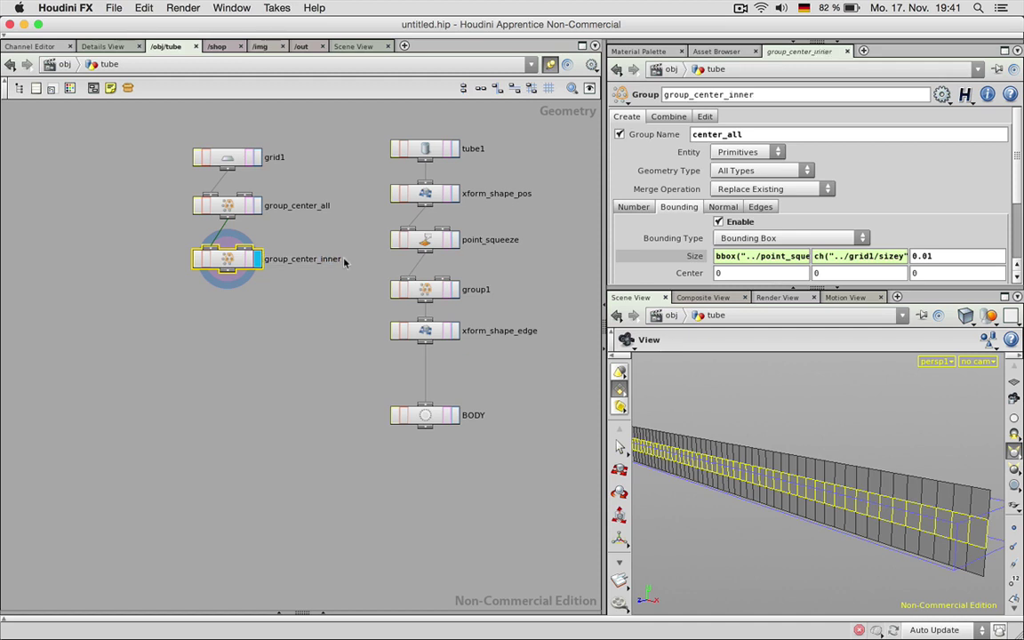
drag(725, 133, 765, 133)
text(inner)
Step: Try subtracting 0.1 from the bbox expression in the X size of group_center_inner's bounding box
click(790, 256)
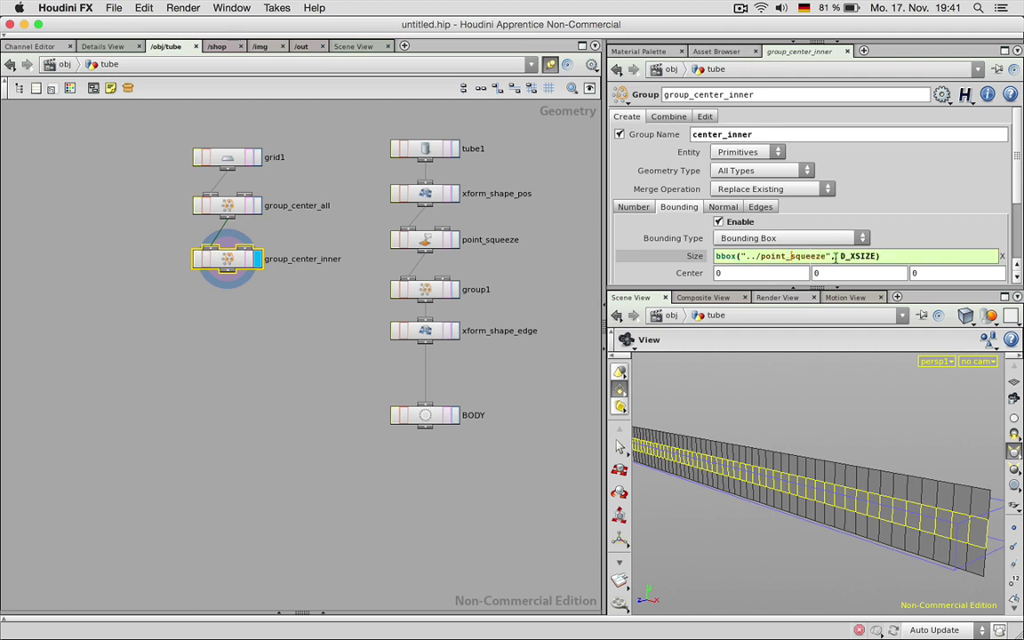
key(Tab)
click(897, 256)
text(-0.1)
key(Return)
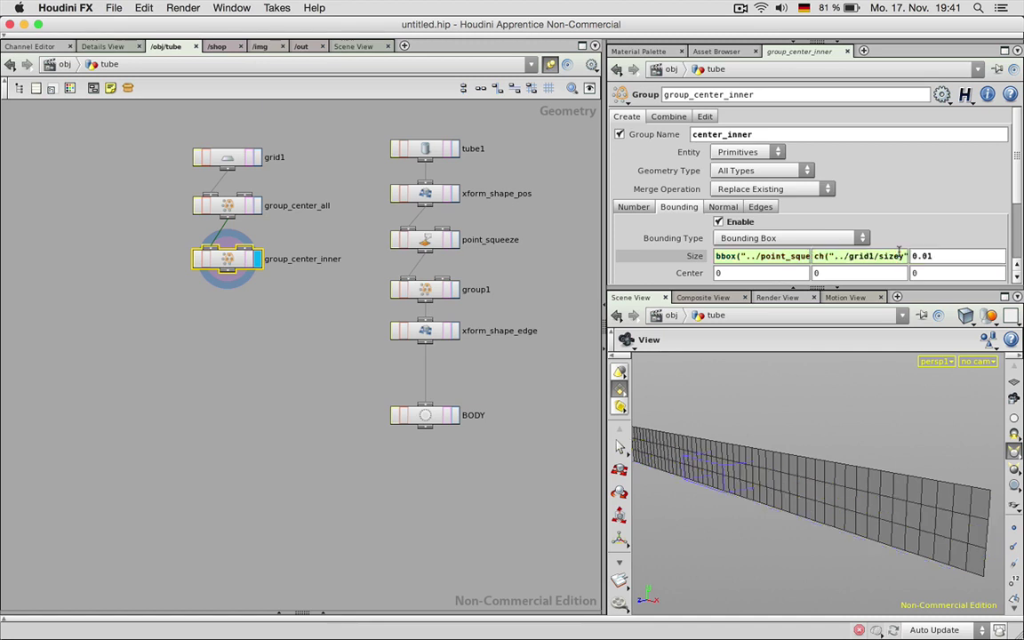
Step: Reduce the amount subtracted in group_center_inner's bounding box X size expression to 0.001
click(783, 256)
key(Tab)
click(911, 257)
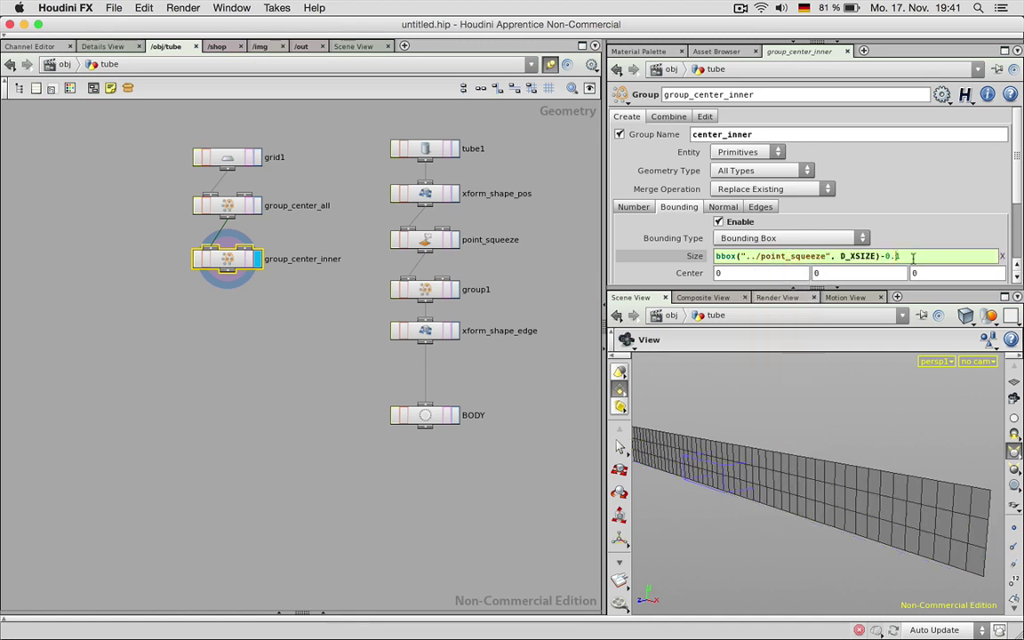
key(Return)
click(875, 256)
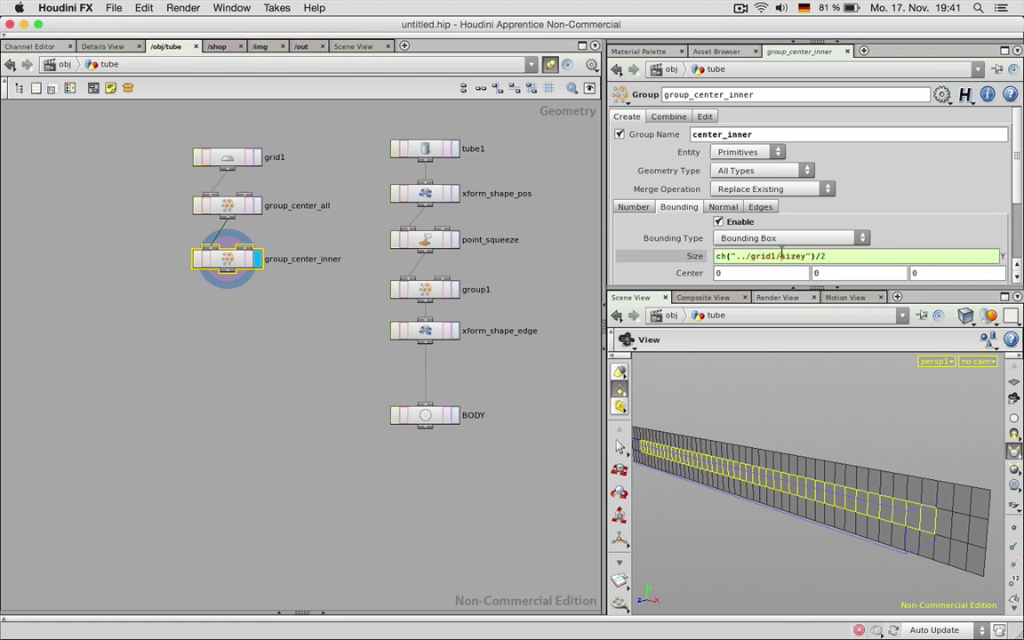
click(781, 271)
click(782, 256)
click(902, 256)
key(BackSpace)
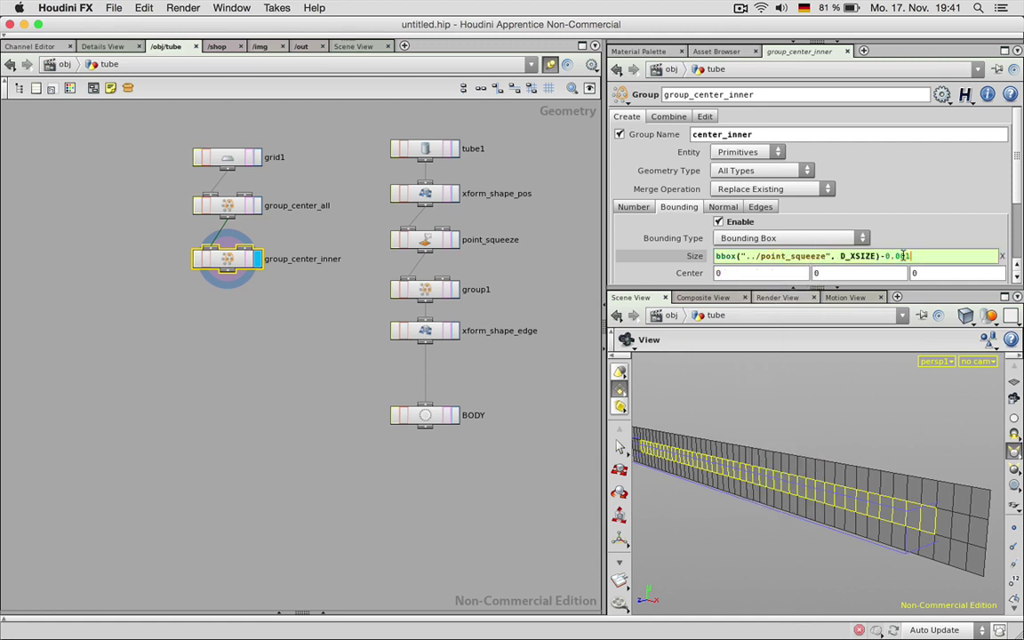
key(Return)
Step: Examine both ends of the grid strip and the bounding settings to check which middle-row faces center_inner contains
scroll(840, 507, down, 3)
drag(848, 491, 907, 526)
right_drag(907, 526, 955, 537)
middle_drag(955, 537, 891, 516)
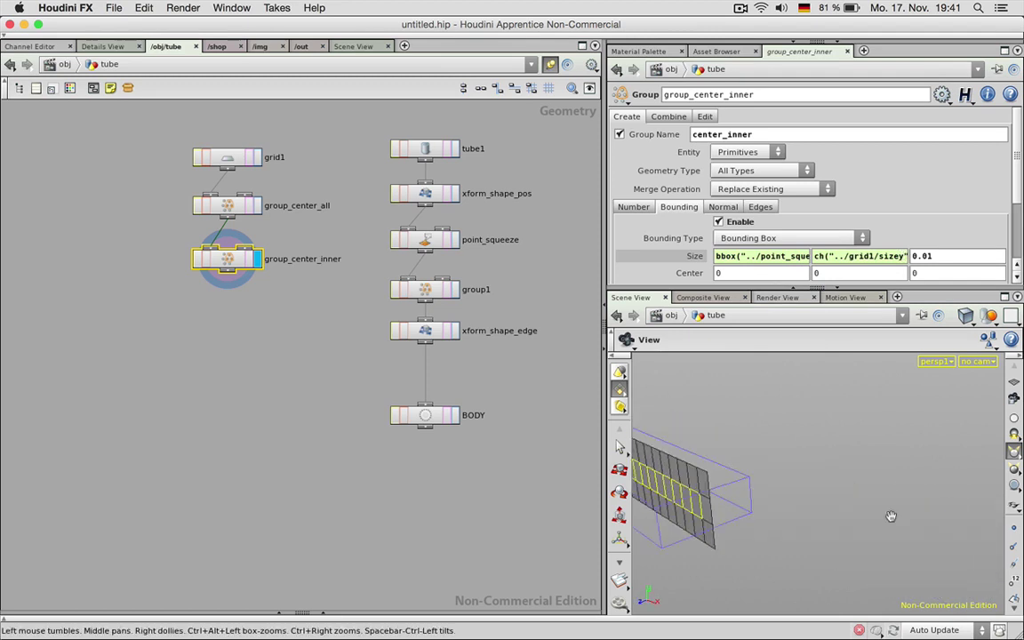
middle_drag(752, 490, 791, 508)
drag(839, 536, 859, 545)
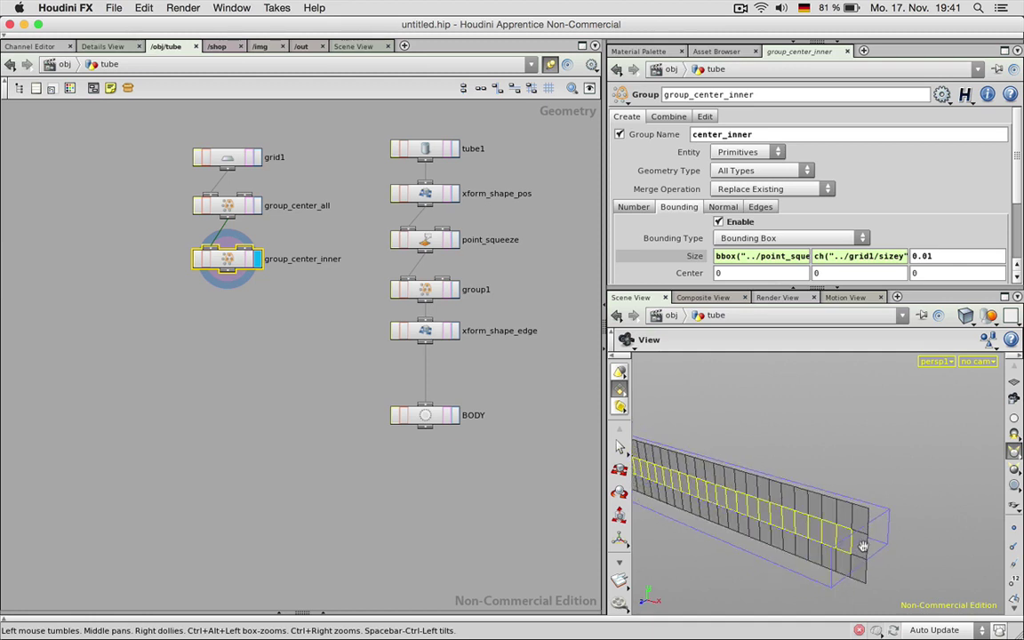
scroll(748, 228, down, 5)
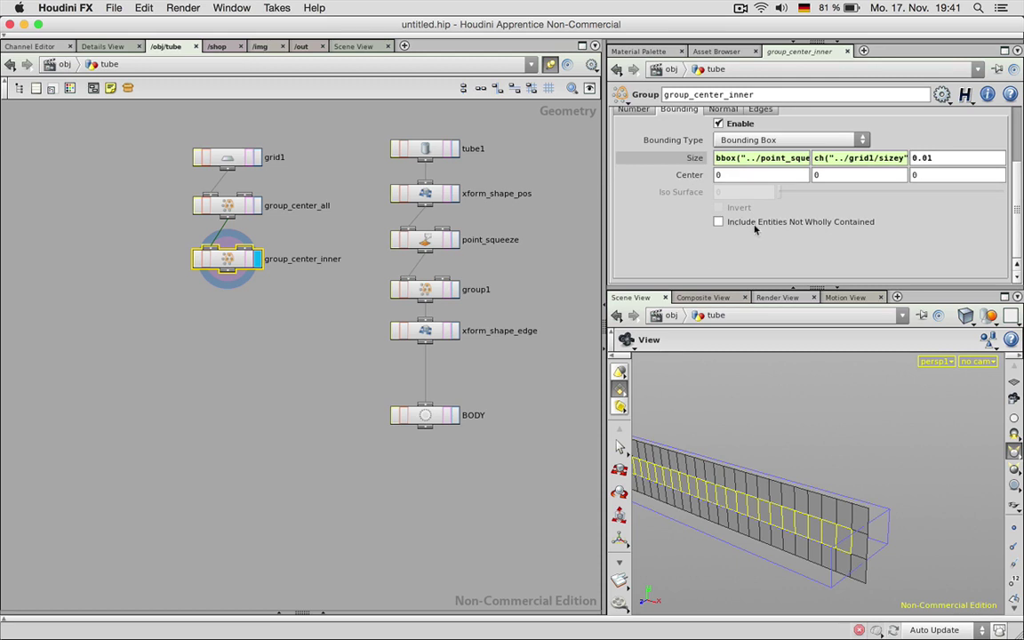
drag(843, 545, 880, 523)
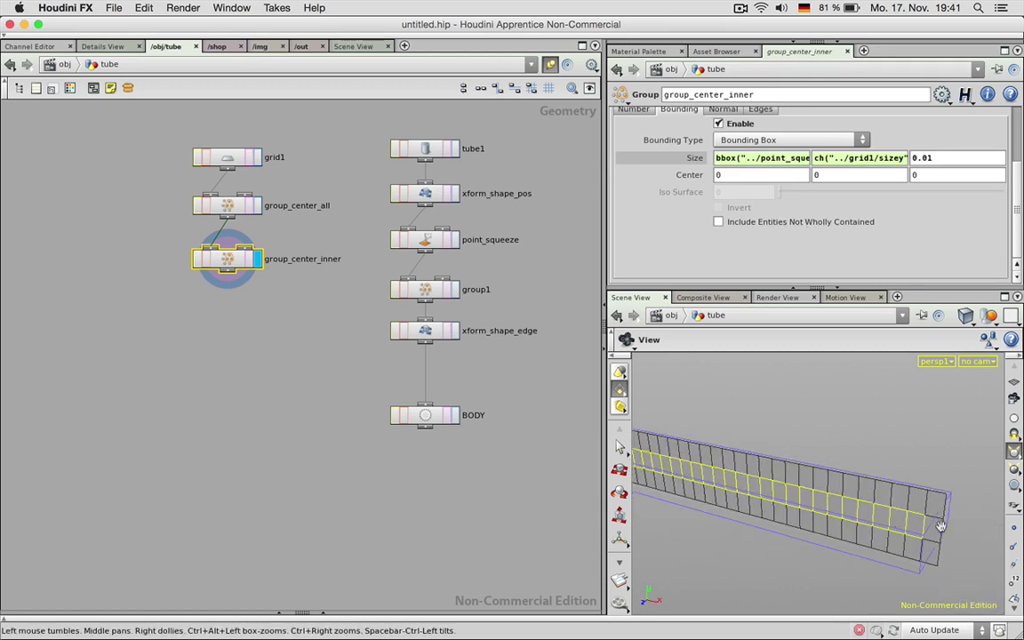
scroll(831, 459, down, 5)
middle_drag(677, 456, 738, 480)
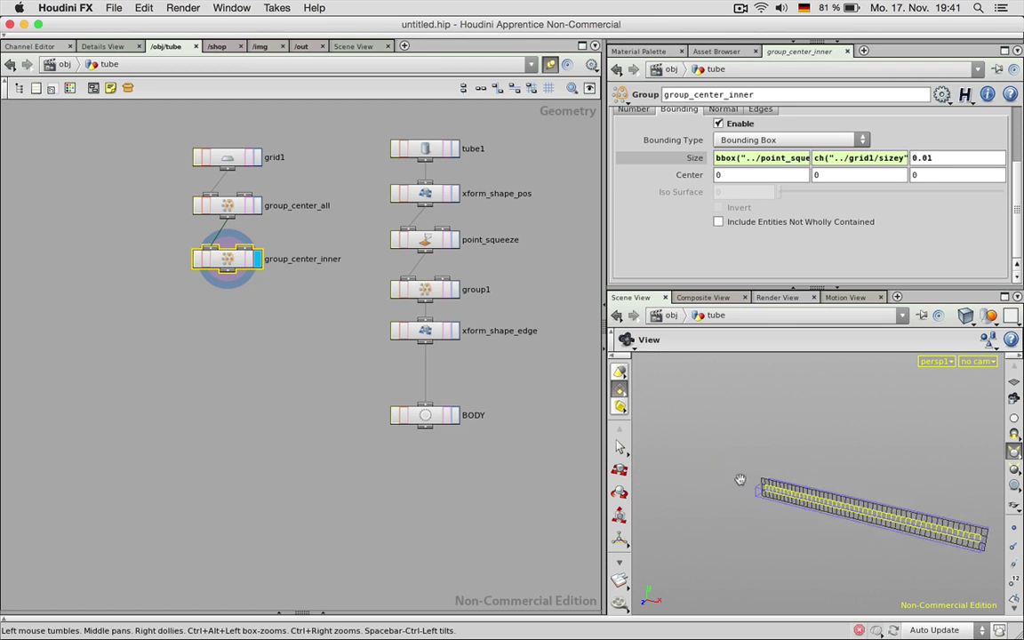
middle_drag(823, 443, 809, 437)
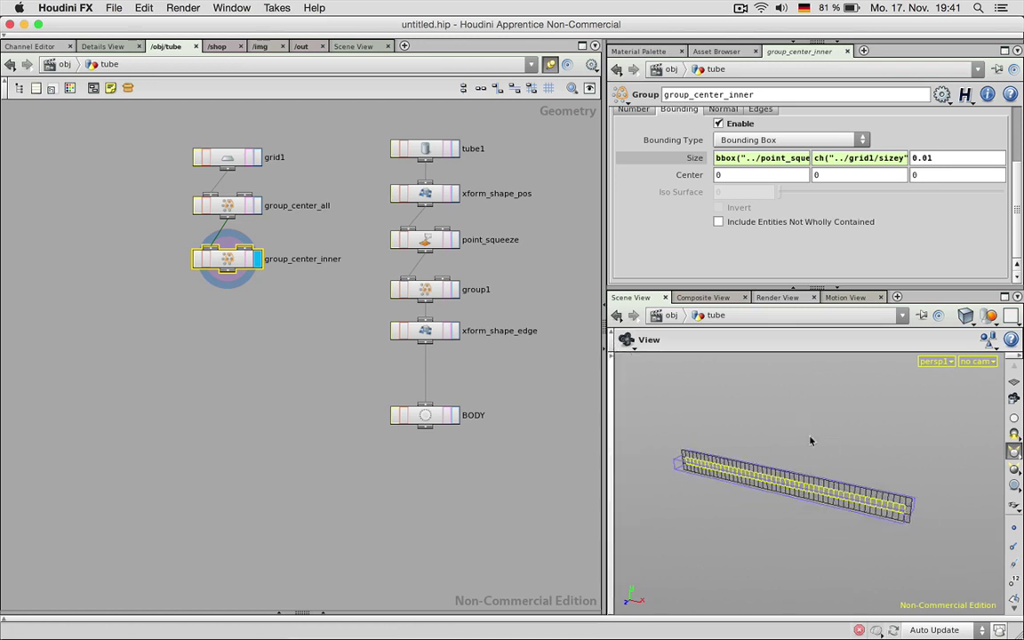
scroll(811, 439, up, 4)
Step: Move the group_center_inner node slightly closer to group_center_all in the network
click(283, 311)
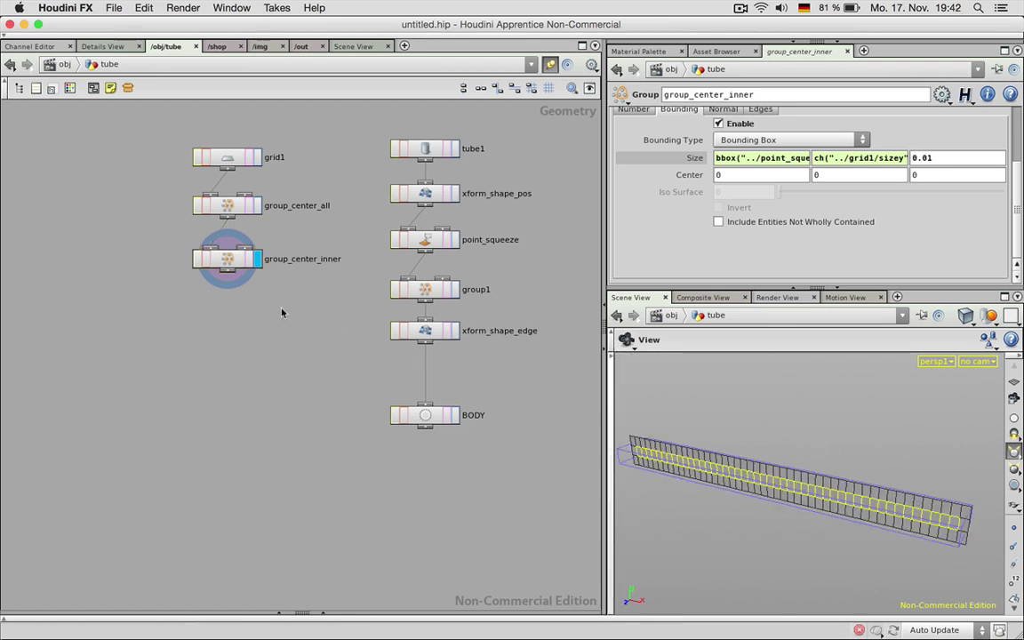
click(230, 208)
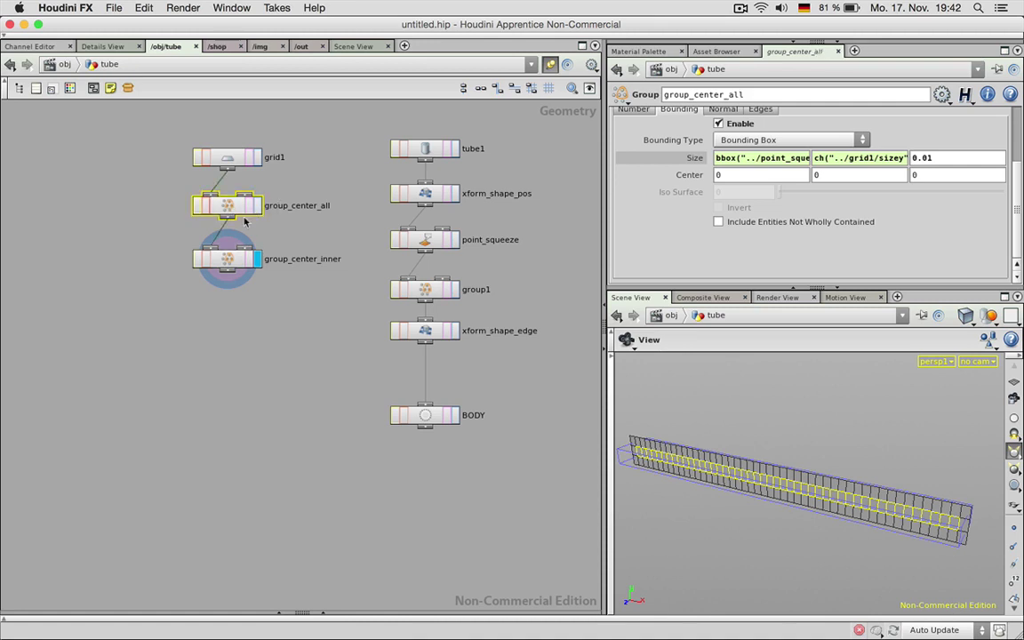
drag(228, 259, 228, 250)
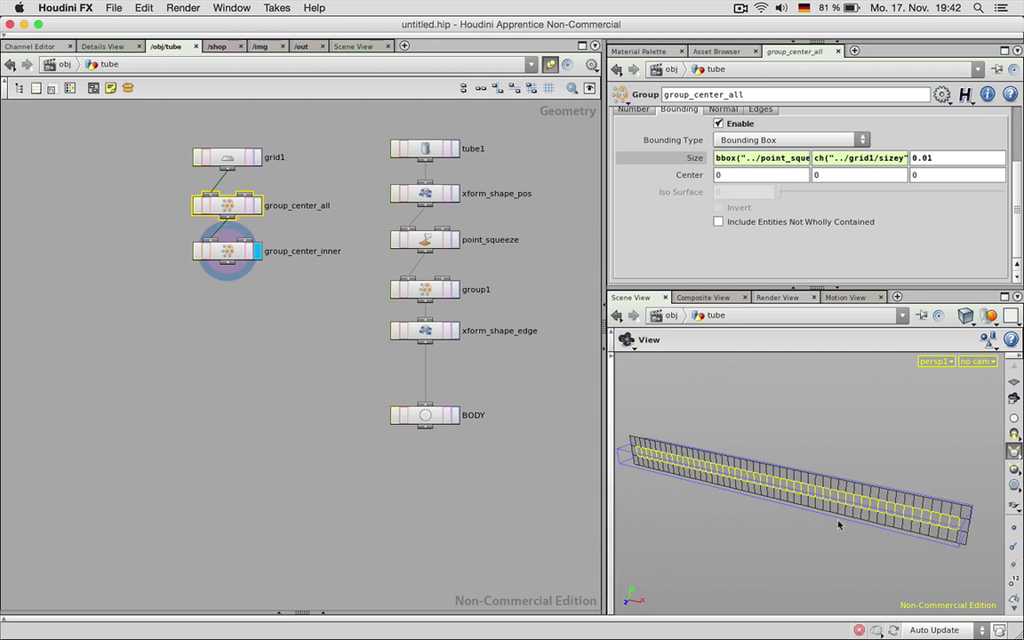
Step: Add a Transform node below group_center_inner, connected to its output
click(227, 266)
drag(227, 267, 236, 332)
key(Tab)
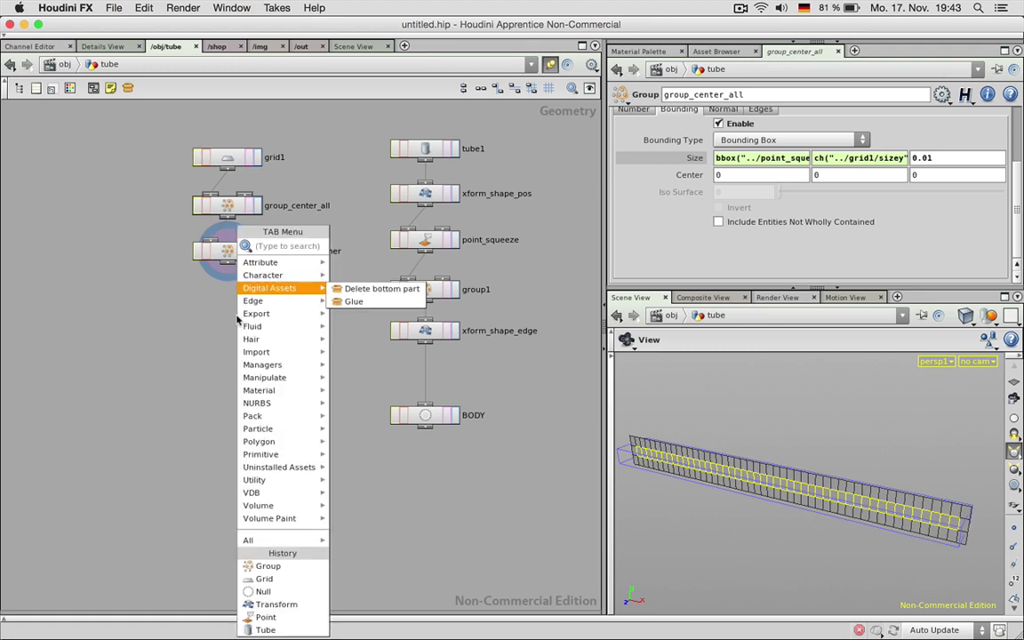
text(trans)
key(Return)
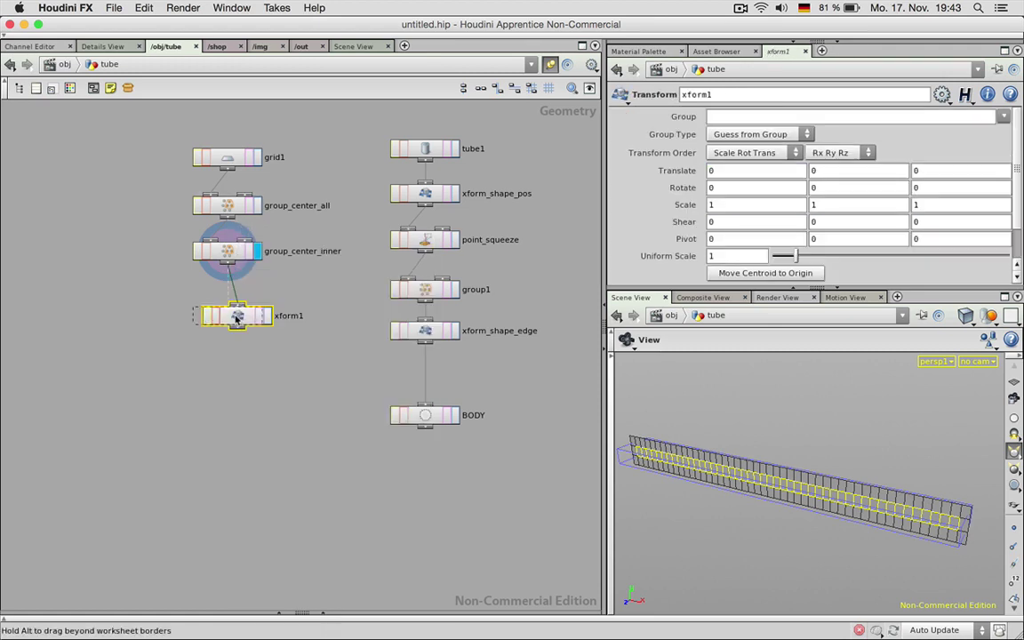
Step: Display xform1 in line below group_center_inner, limit it to the center_all group and set its Y scale to about 2.55
click(235, 313)
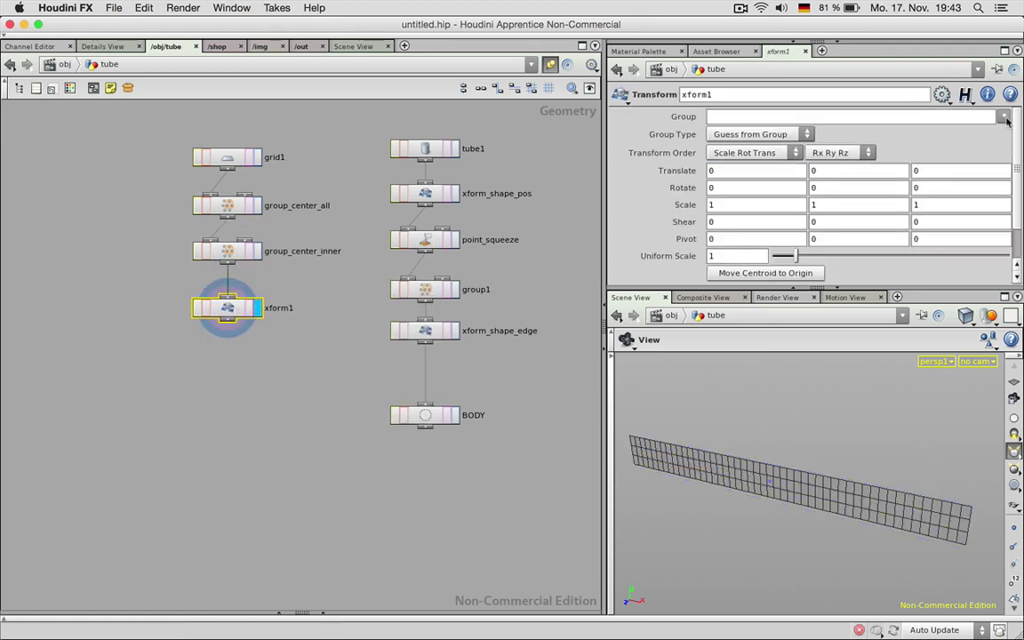
click(1002, 116)
click(829, 139)
middle_drag(835, 204, 841, 204)
text(2..)
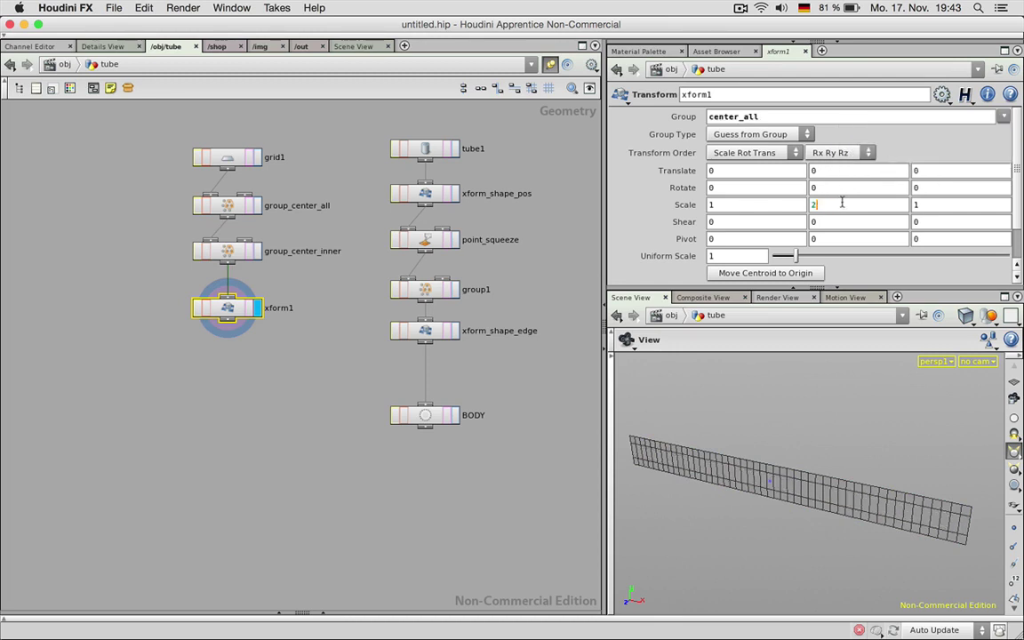
key(Return)
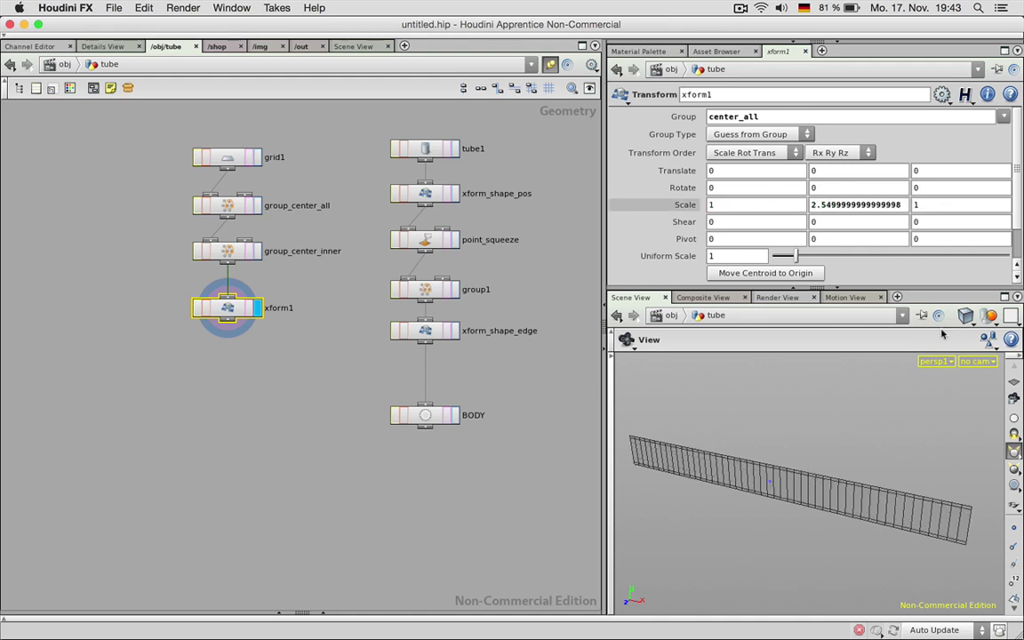
Step: Examine the far end of the grid strip to check how scaling the middle row affects the outer rows
drag(965, 524, 946, 516)
scroll(952, 523, up, 3)
middle_drag(932, 520, 876, 498)
drag(875, 498, 791, 453)
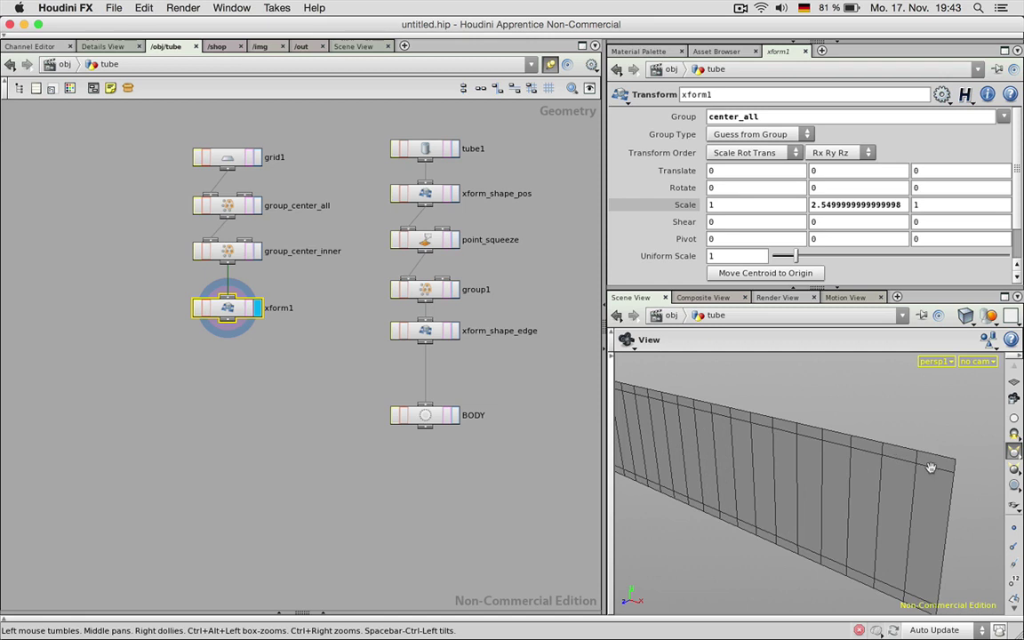
drag(887, 539, 868, 504)
scroll(868, 504, up, 3)
middle_drag(878, 505, 843, 498)
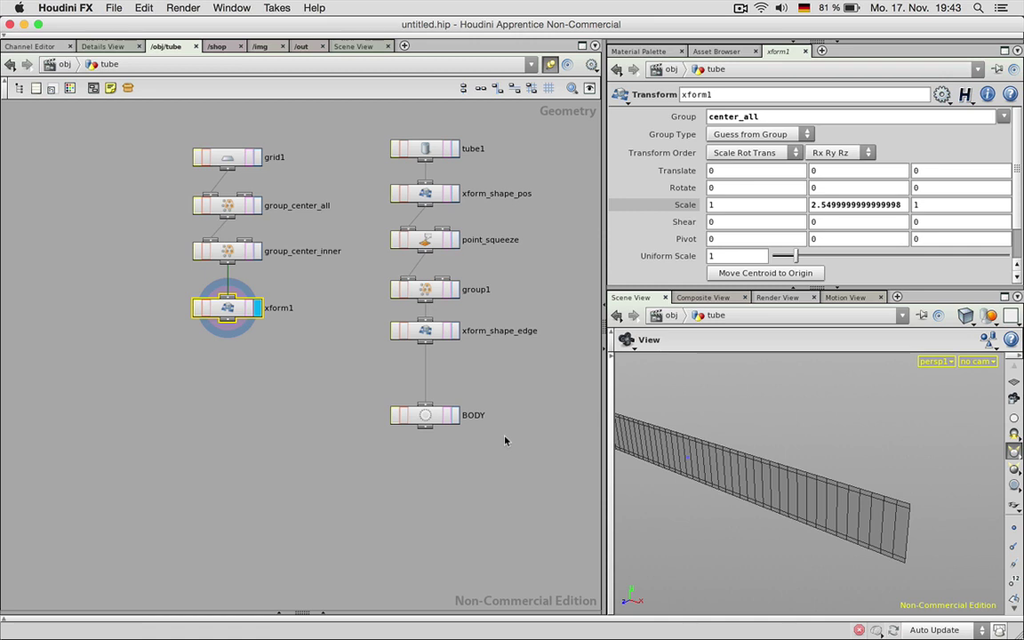
Step: Display grid1 and move both group nodes and xform1 down to make room below it
click(257, 157)
click(237, 159)
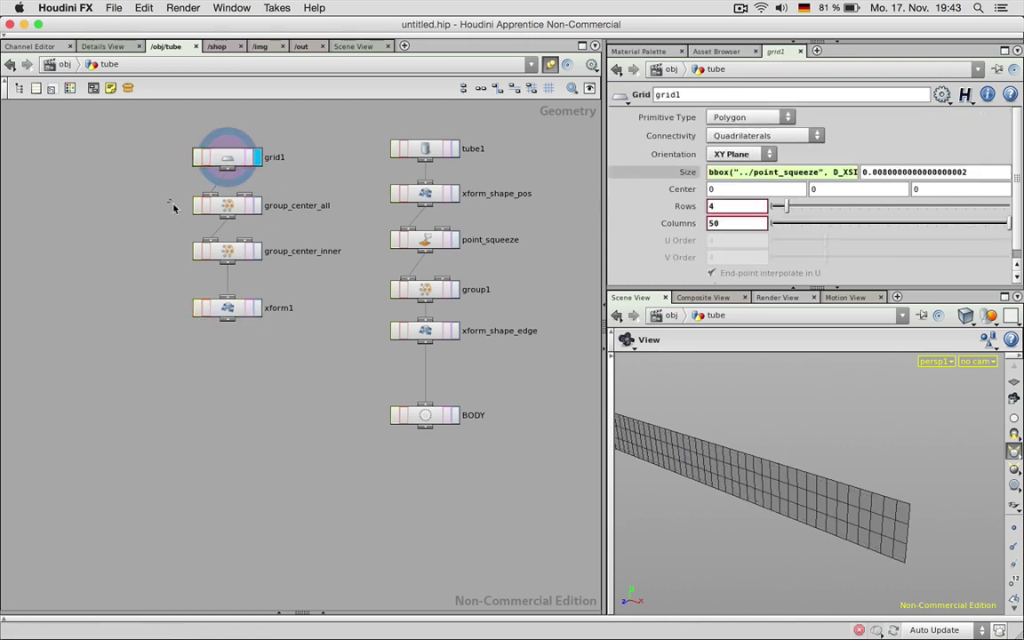
drag(171, 205, 229, 316)
drag(233, 251, 233, 300)
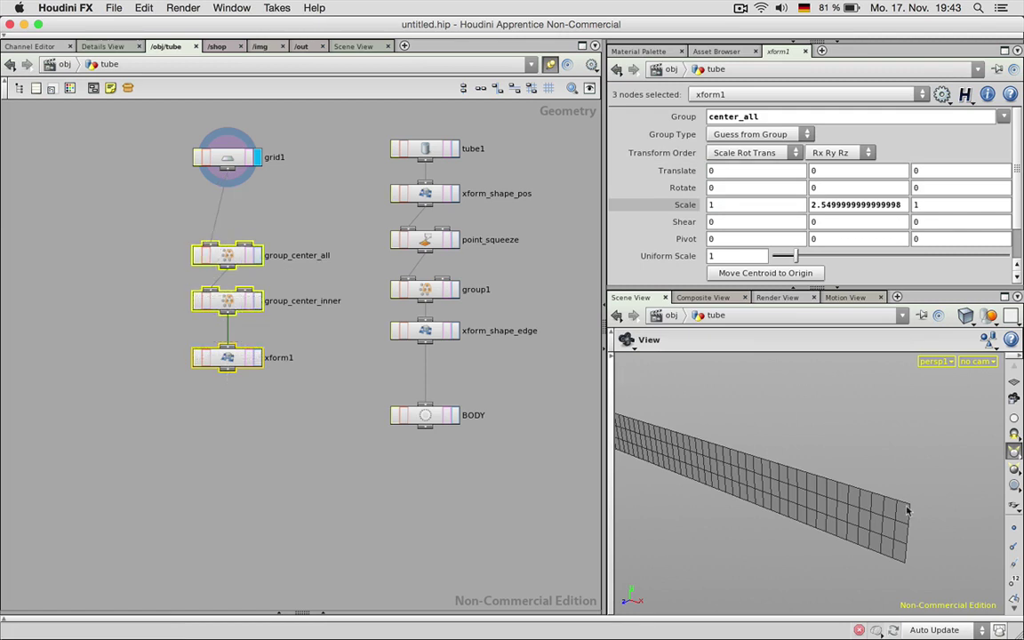
drag(907, 502, 883, 495)
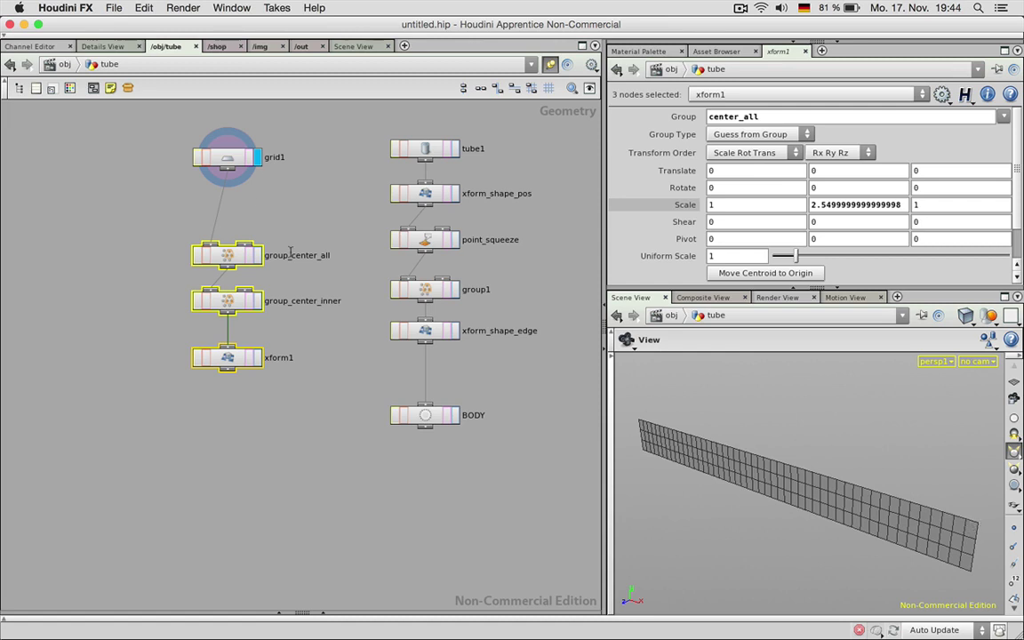
Step: Insert a Group node between grid1 and group_center_all
click(244, 177)
key(Tab)
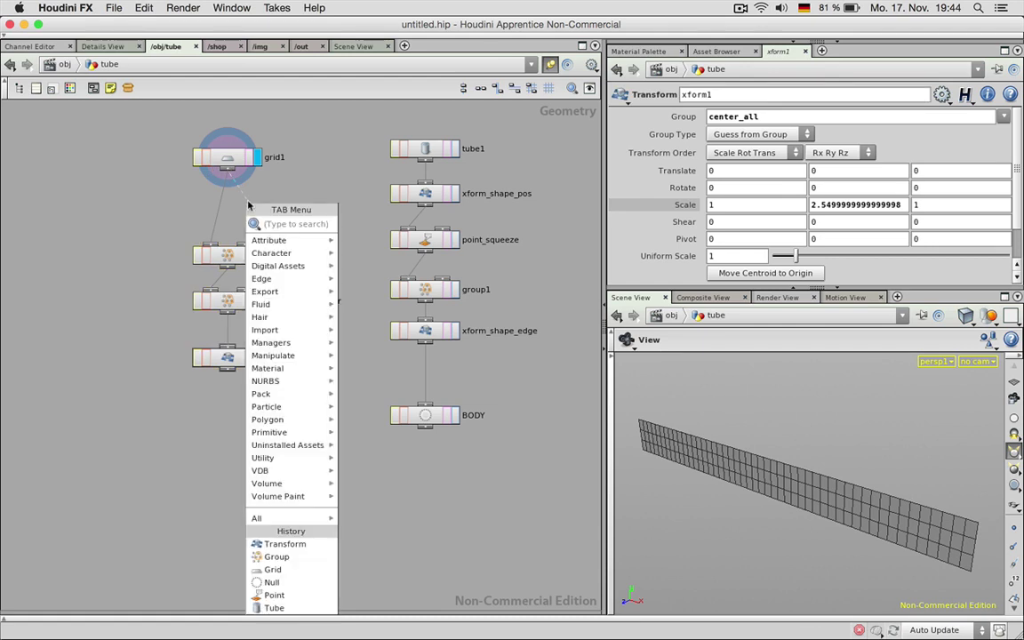
text(group)
key(Return)
click(228, 201)
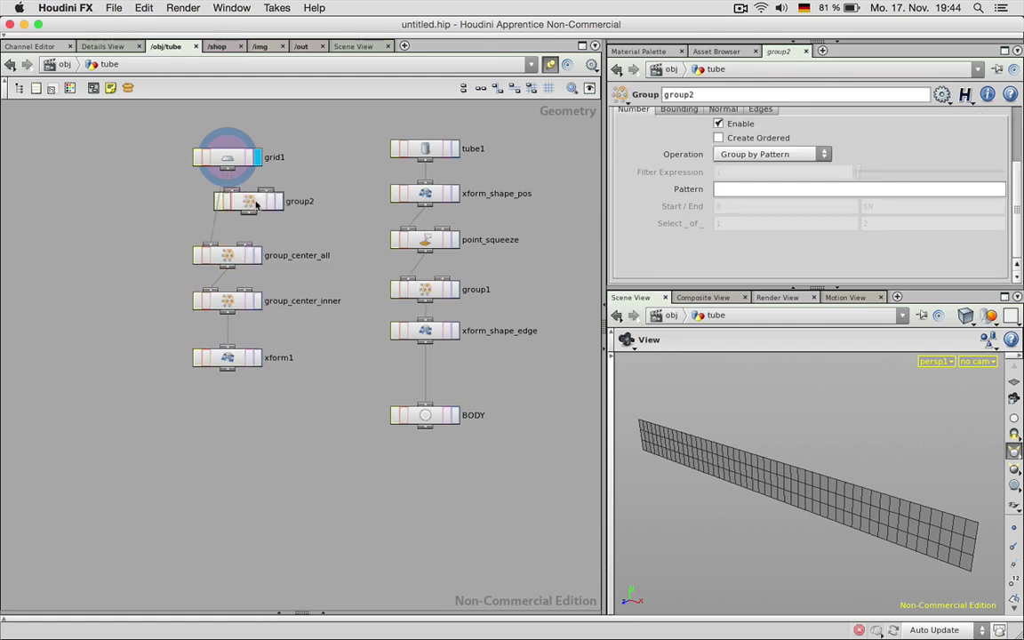
Step: Switch group2 from pattern-based selection to bounding selection using a Bounding Sphere
scroll(918, 169, up, 3)
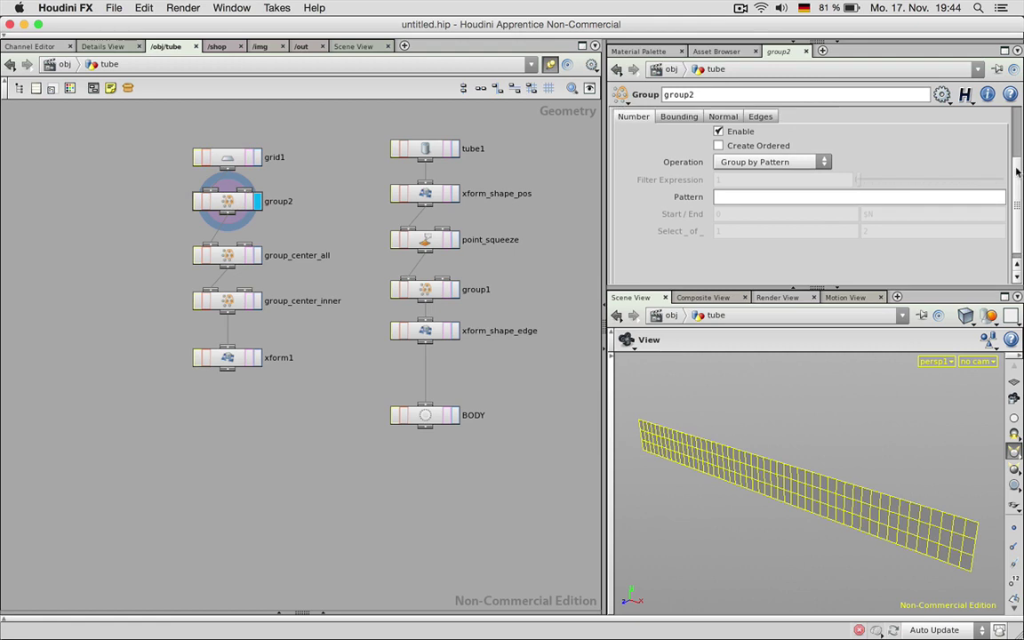
click(718, 167)
click(678, 152)
click(728, 168)
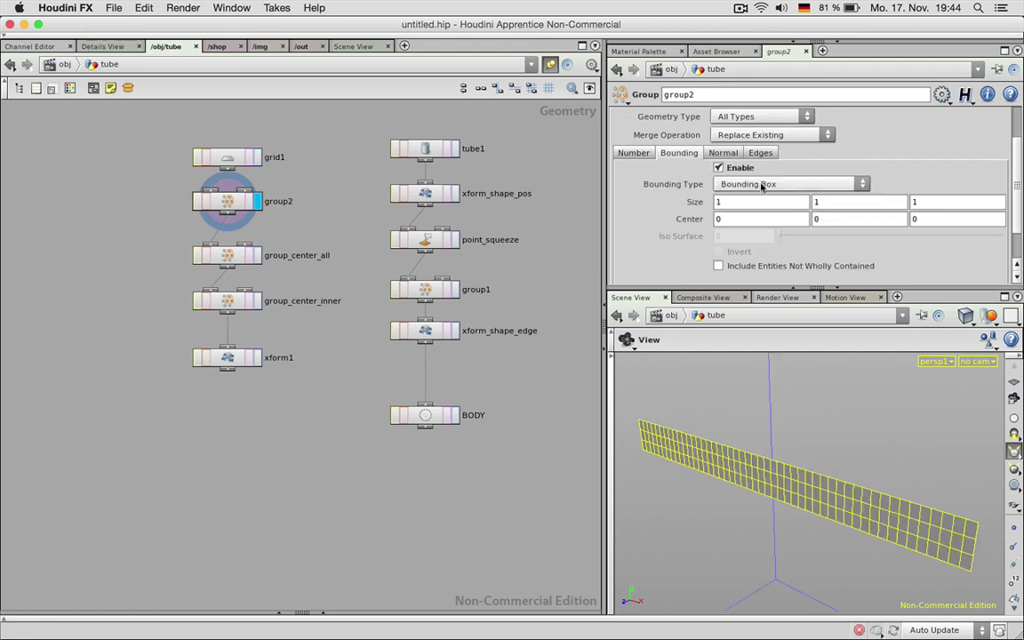
click(764, 184)
click(773, 203)
Step: Reduce group2's bounding sphere size to 0.08 on all axes and set its entity to Points
scroll(803, 449, down, 3)
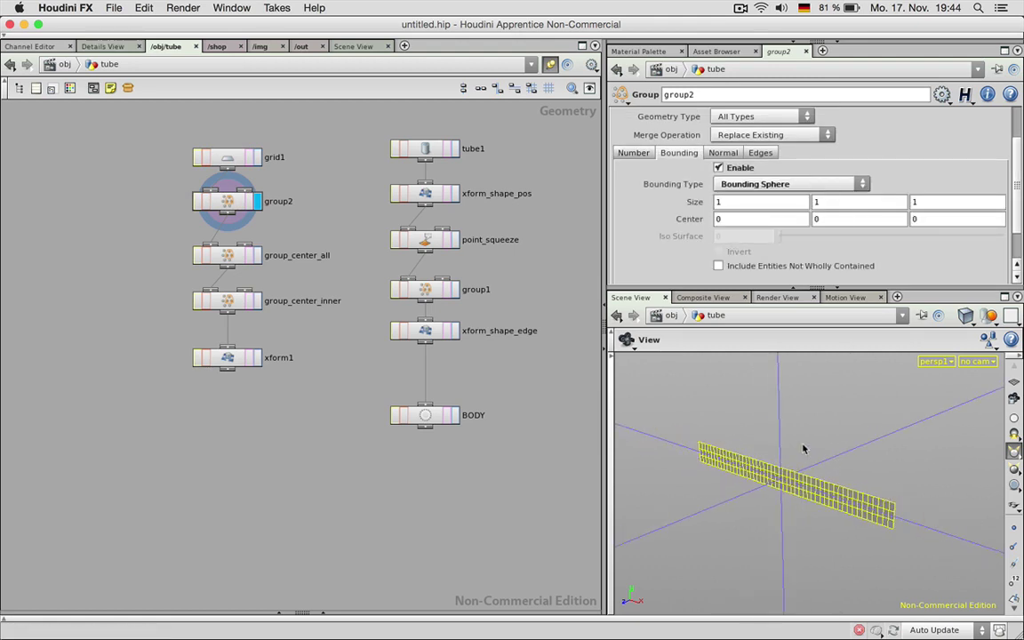
middle_drag(704, 203, 645, 225)
scroll(1012, 143, up, 1)
scroll(1012, 142, up, 2)
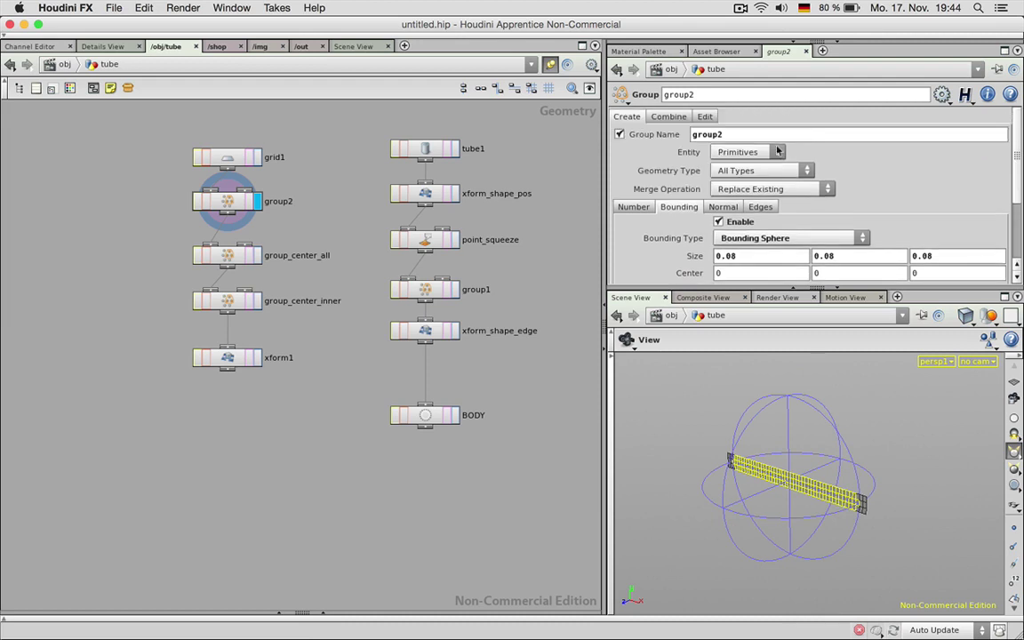
click(746, 152)
click(734, 178)
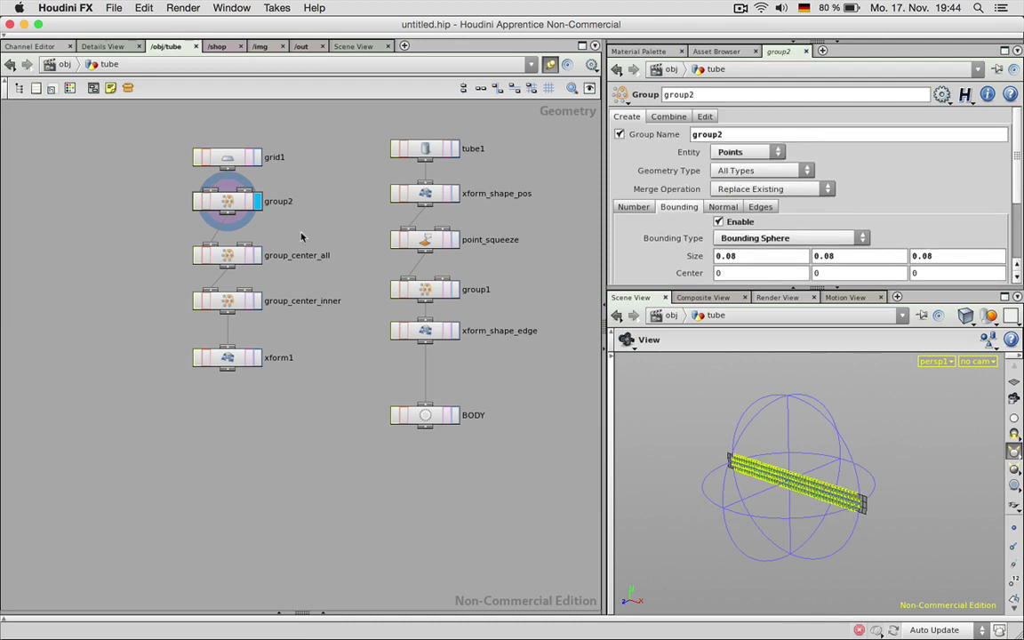
Step: Delete the group2 node so that grid1 feeds group_center_all directly
click(228, 200)
key(Delete)
scroll(878, 500, up, 8)
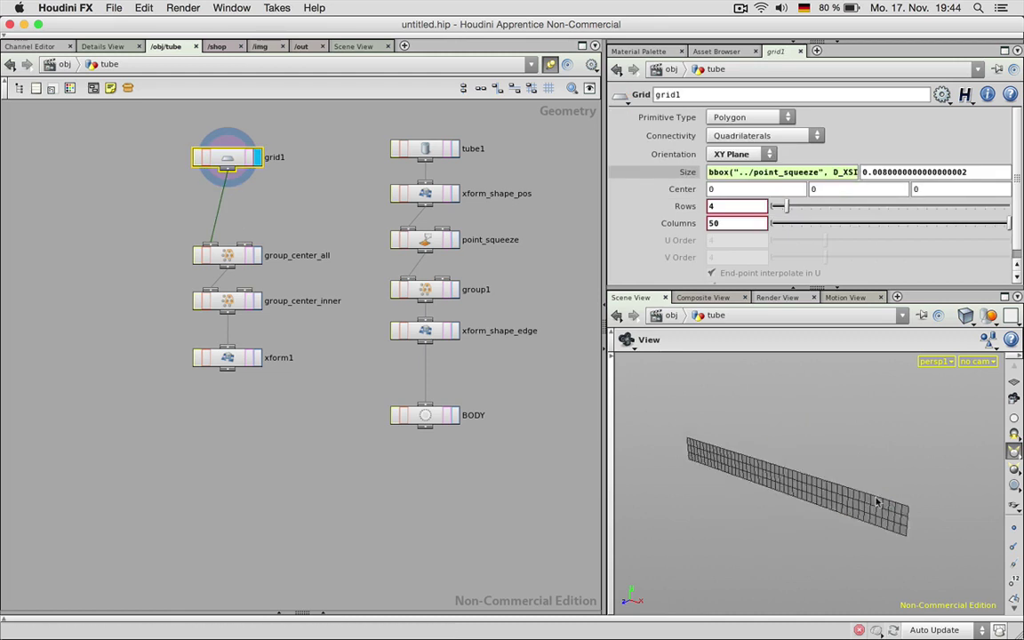
middle_drag(885, 495, 836, 471)
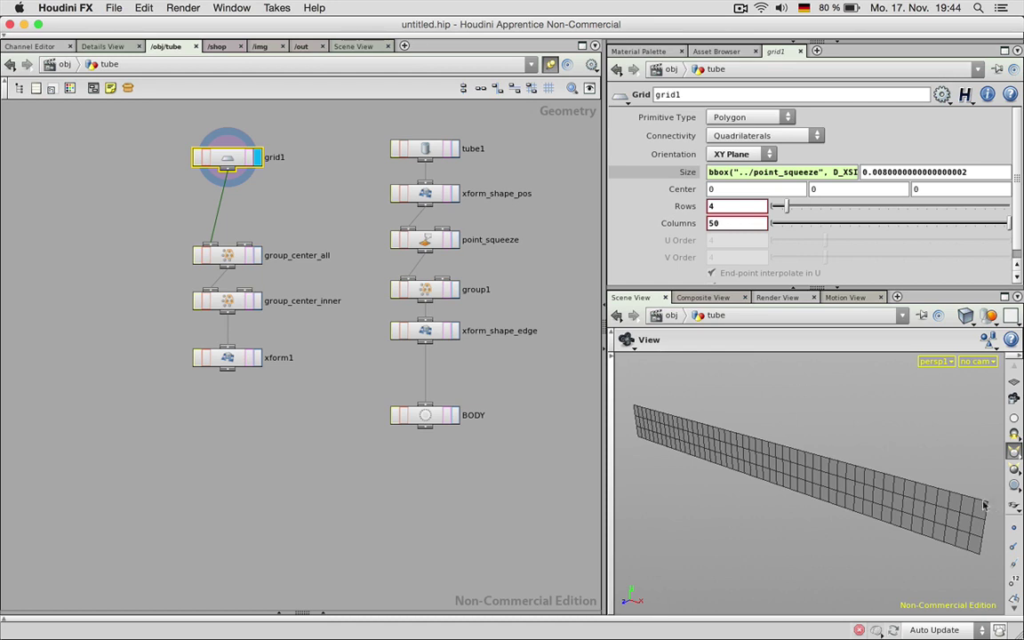
Step: Insert a VOP SOP node between grid1 and group_center_all and name it vopsop_corners
click(235, 171)
key(Tab)
text(VOP SOP)
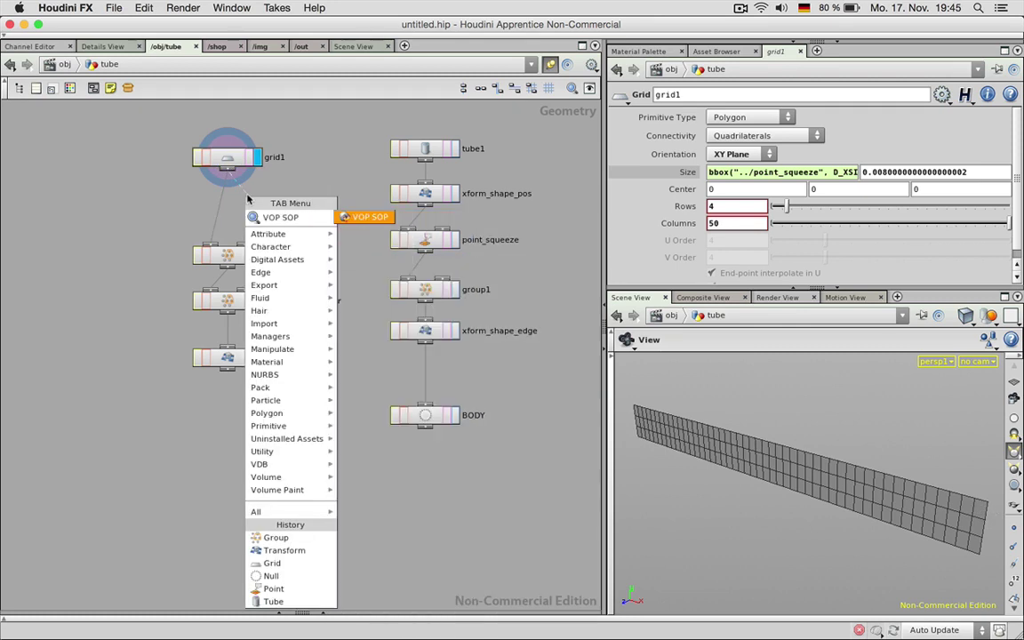
key(Return)
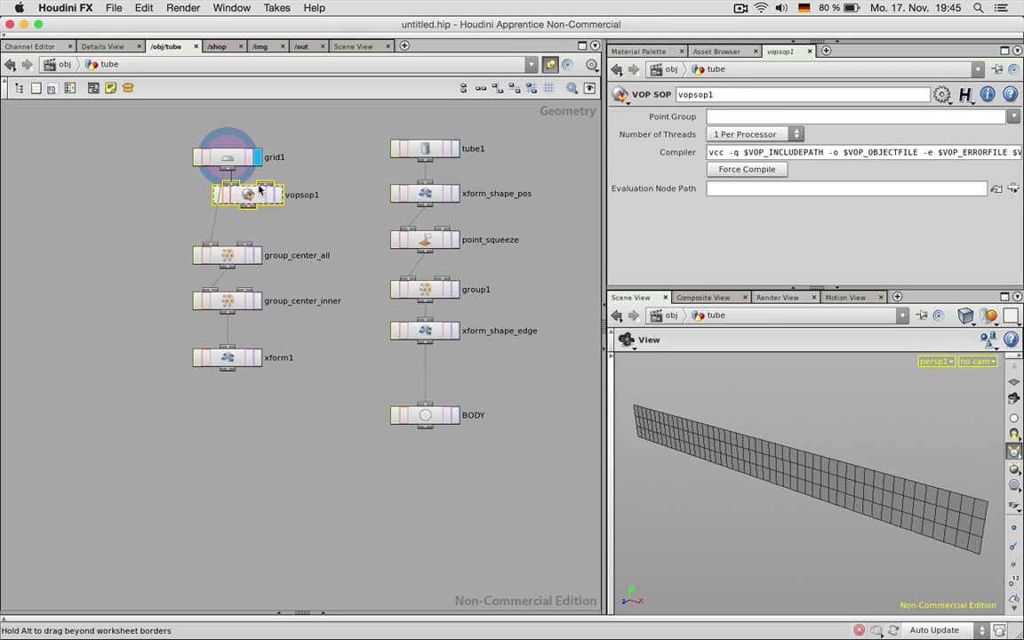
click(263, 217)
double_click(281, 204)
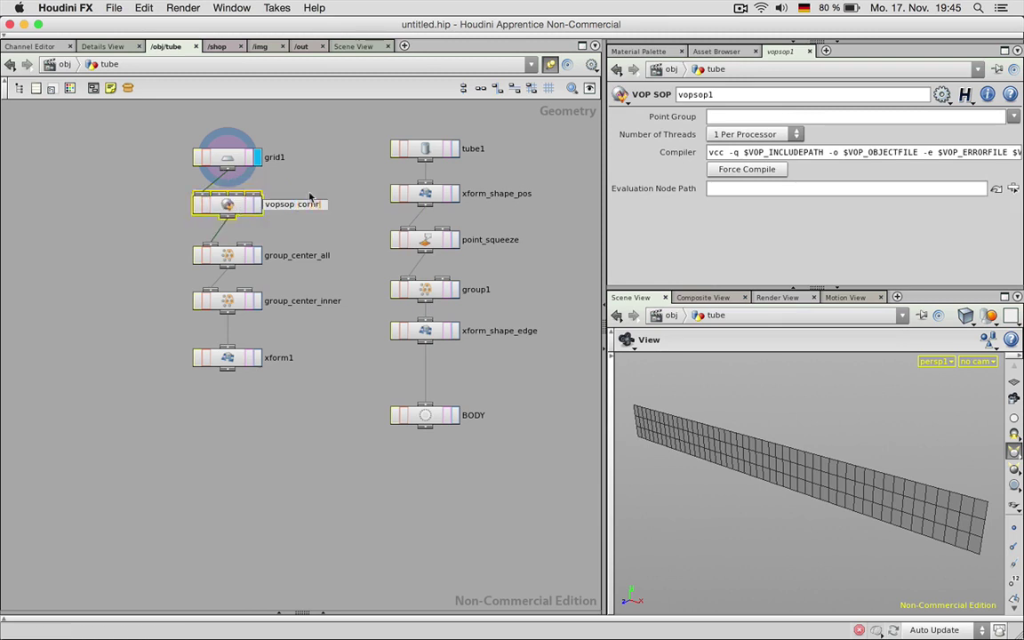
text(_corners)
key(Return)
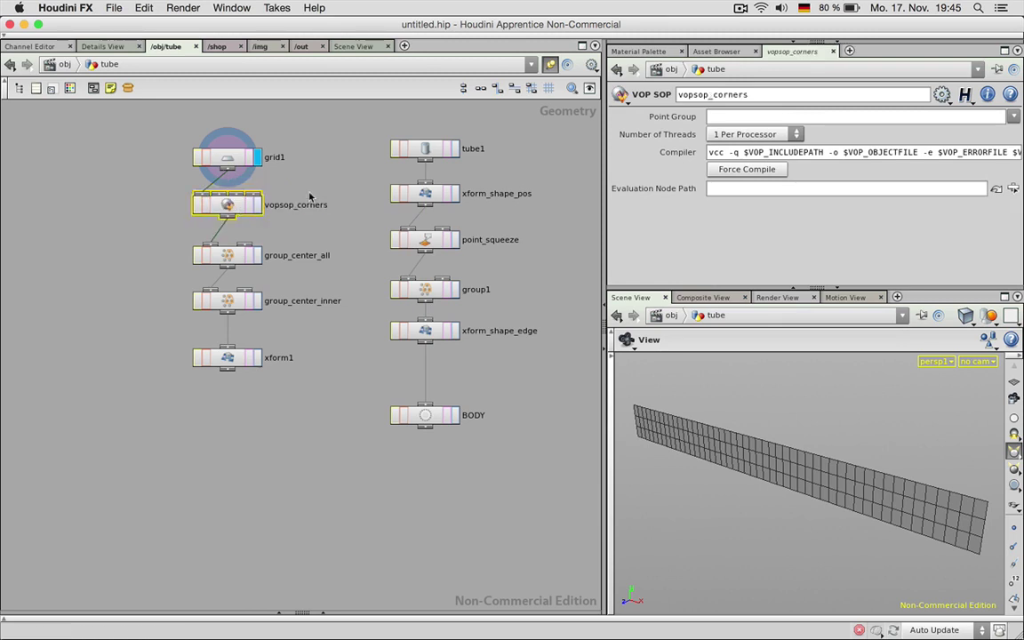
Step: Display vopsop_corners and open its network, moving global1 farther away from output1 to make room
click(258, 205)
double_click(226, 205)
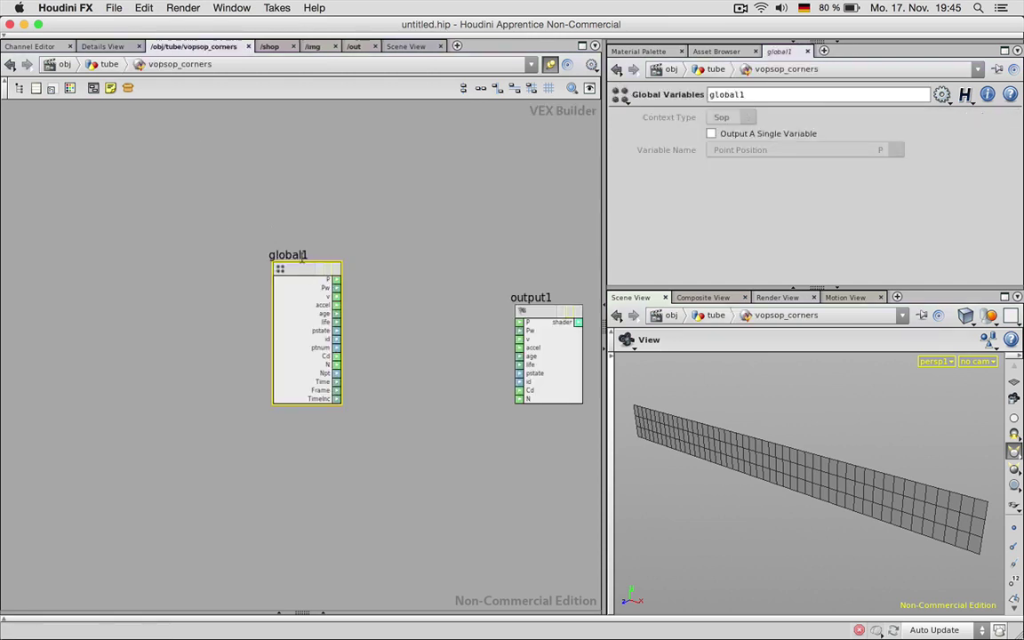
drag(279, 251, 113, 239)
Step: Add a Neighbour Count node beside global1 and connect global1's ptnum output to its ptnum input
click(222, 301)
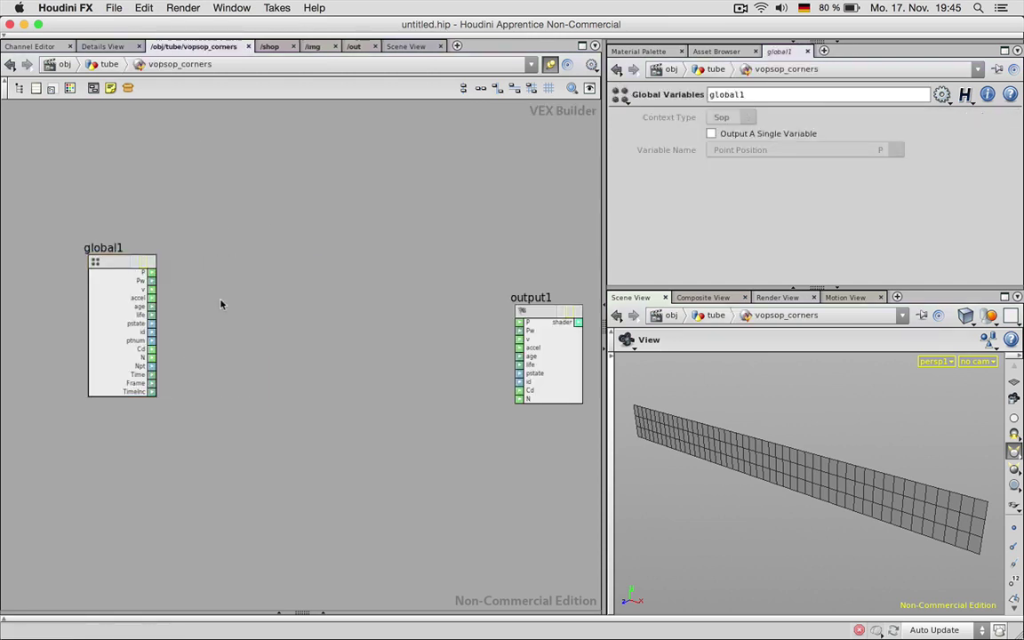
key(Tab)
text(Neig)
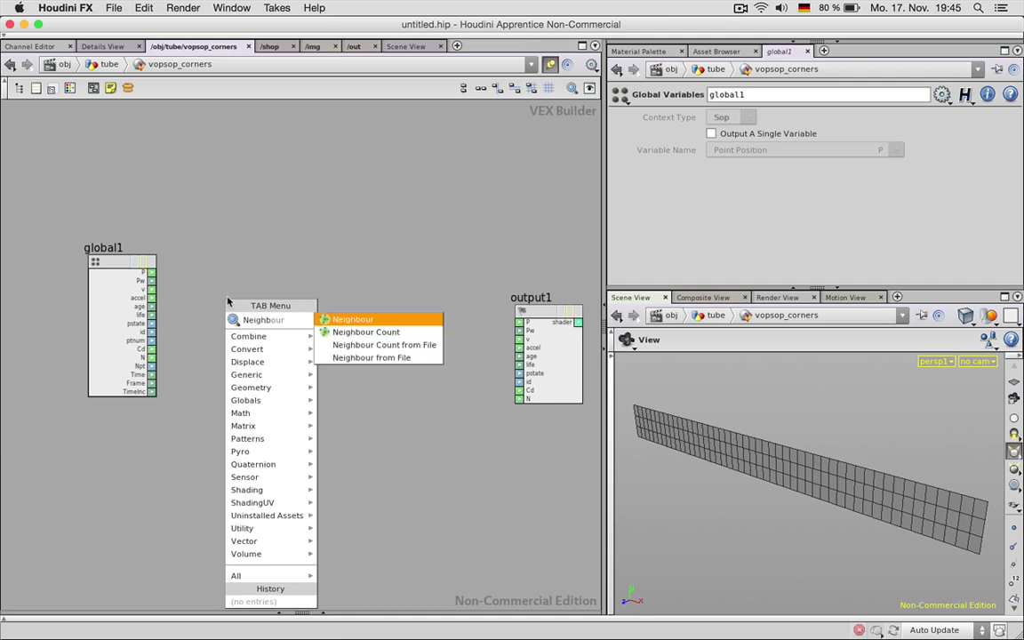
key(Down)
key(Return)
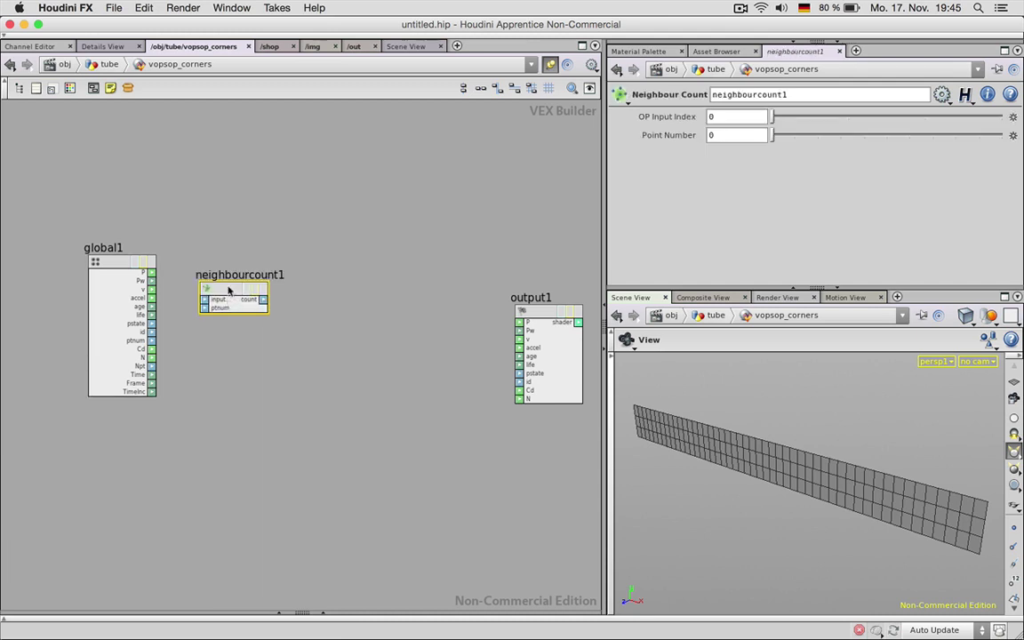
drag(228, 291, 220, 328)
click(199, 340)
Step: Add a Compare node beside neighbourcount1 and feed the neighbour count into its first input
key(Tab)
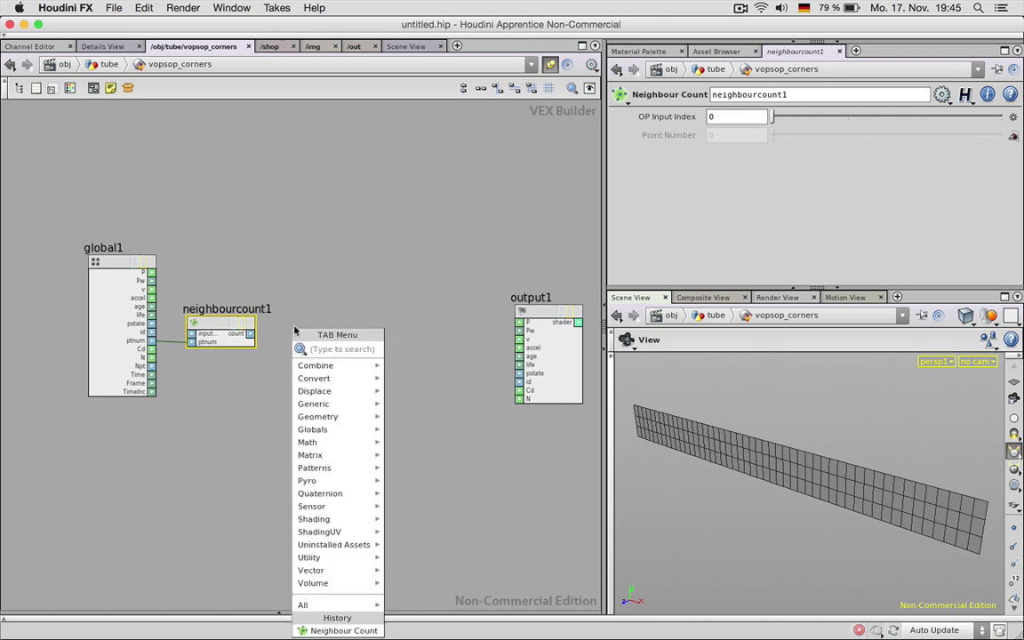
text(comp)
key(Return)
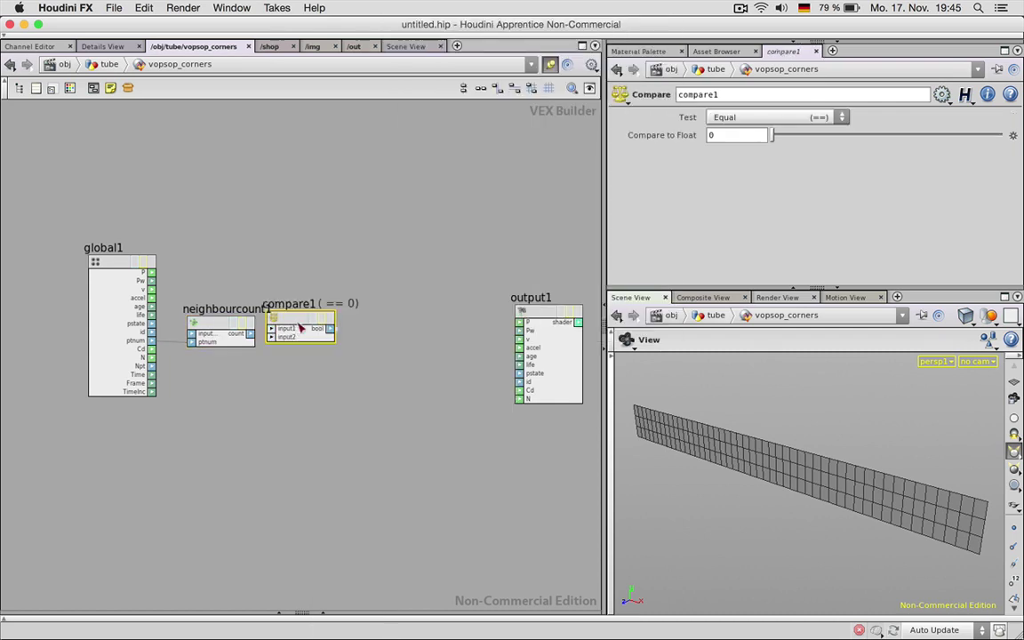
drag(299, 325, 323, 330)
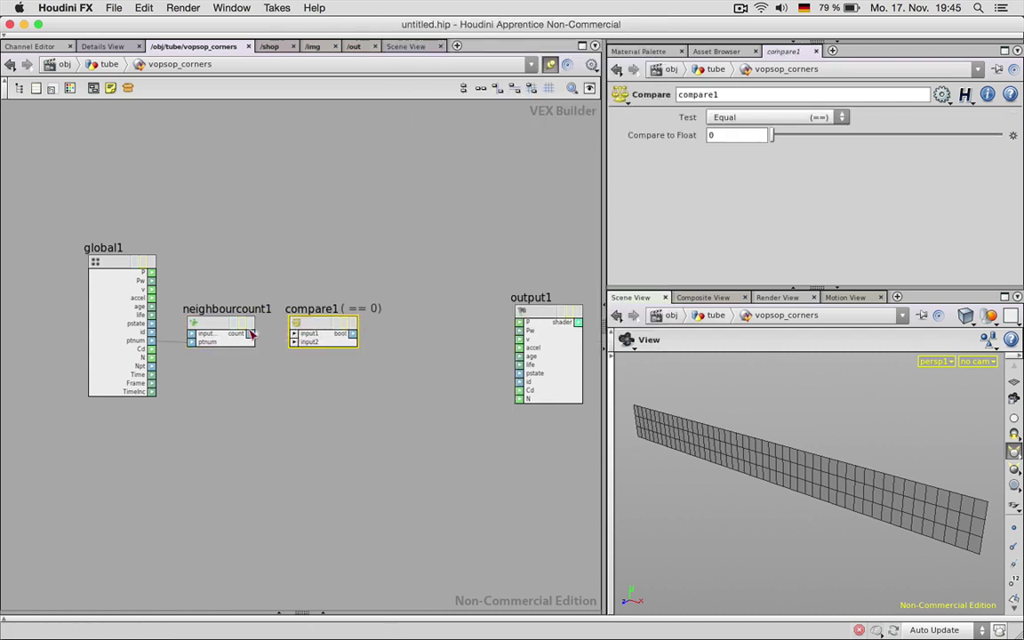
drag(251, 333, 318, 328)
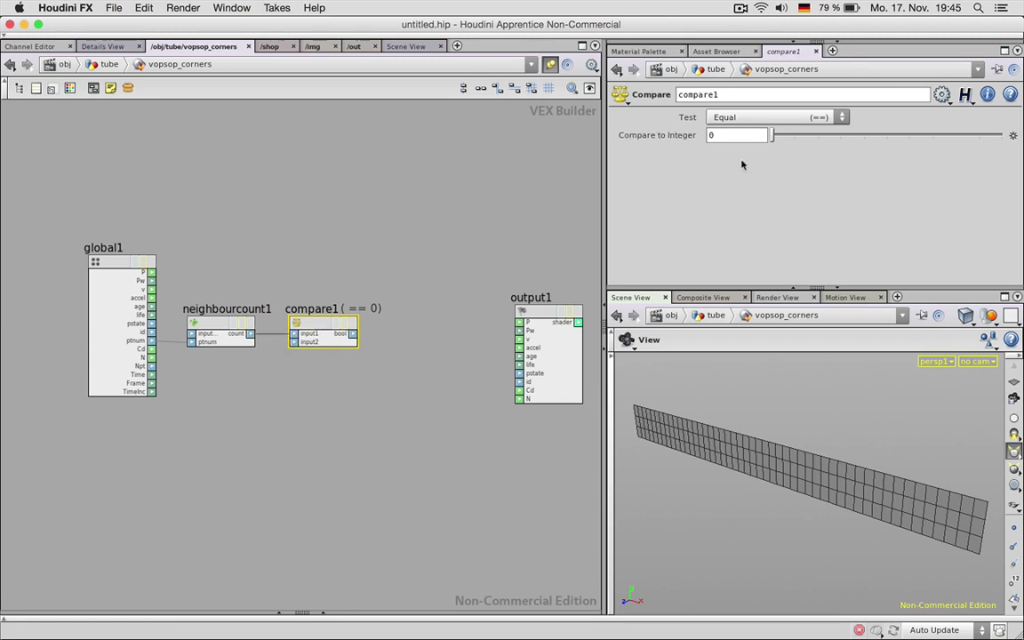
Step: Set the Compare node to test for Less Than the integer 3
click(821, 121)
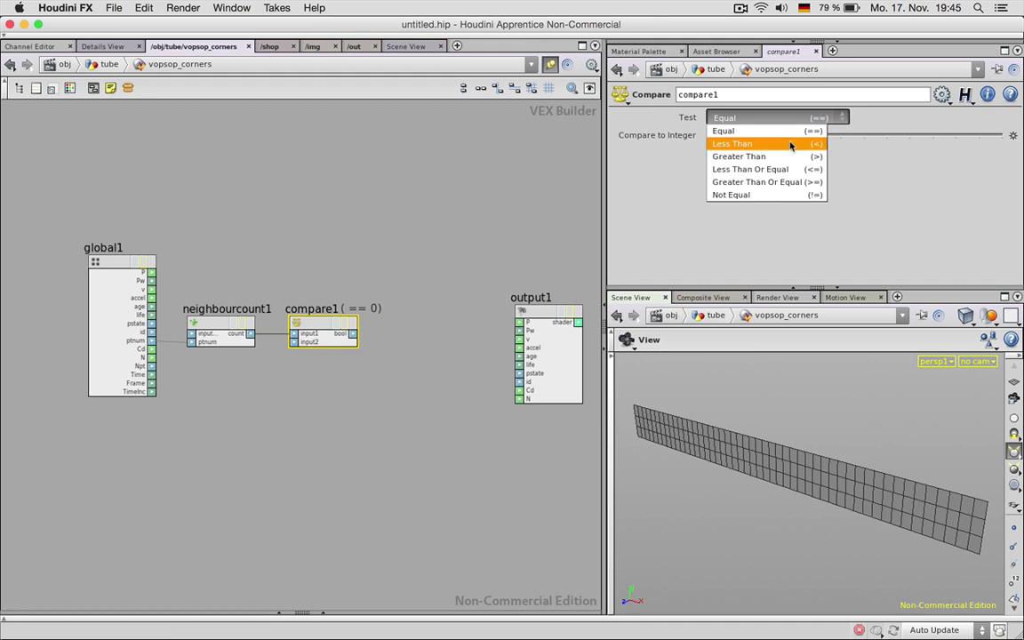
click(731, 143)
drag(771, 135, 841, 135)
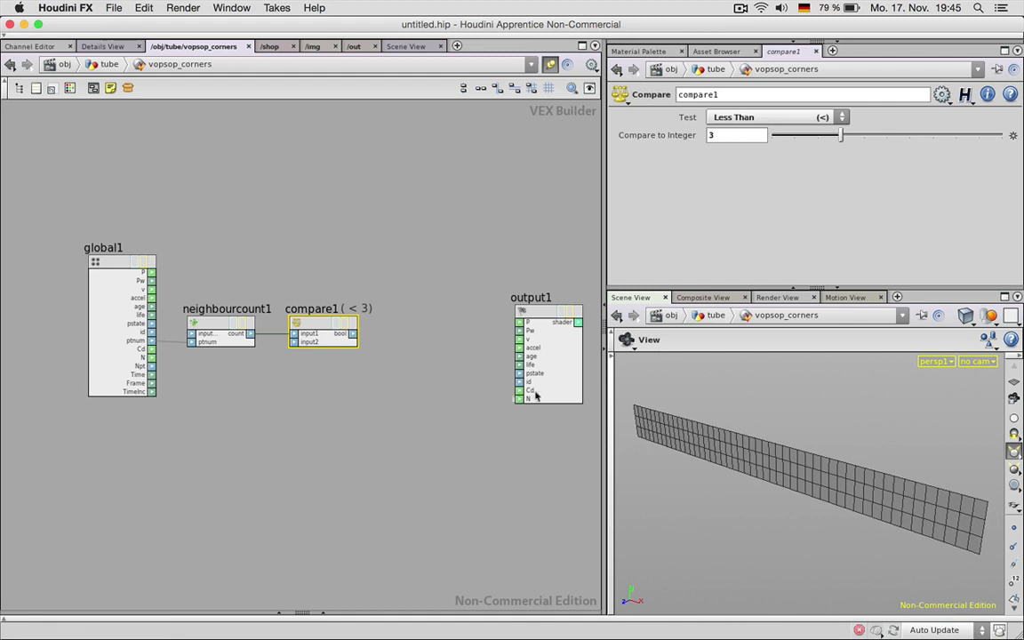
Step: Add an If-Then Block, connect compare1's bool output to its condition and open the block's network
key(Tab)
text(if)
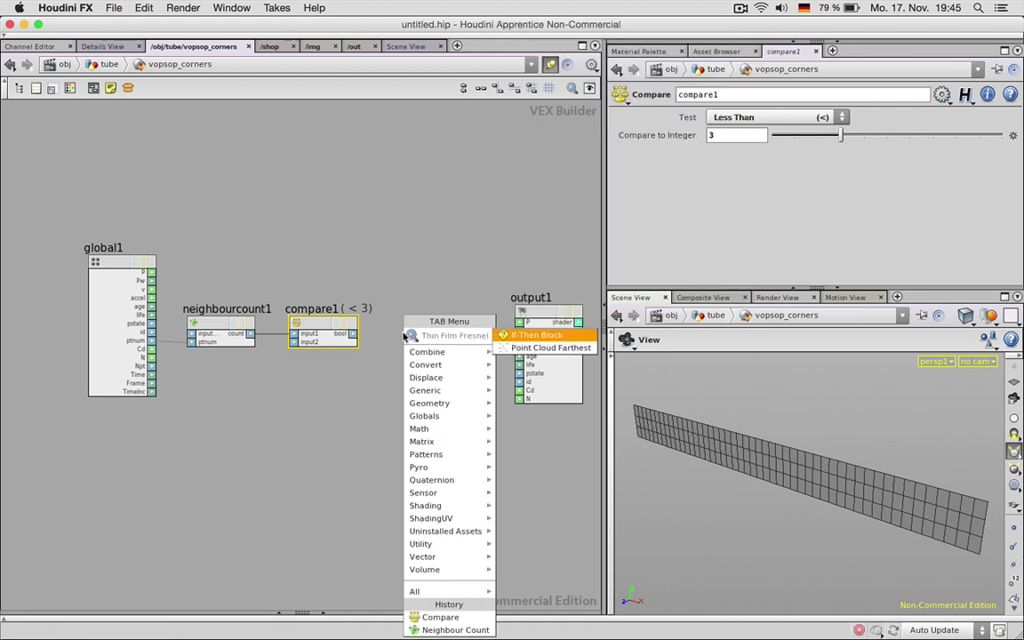
key(Return)
click(402, 336)
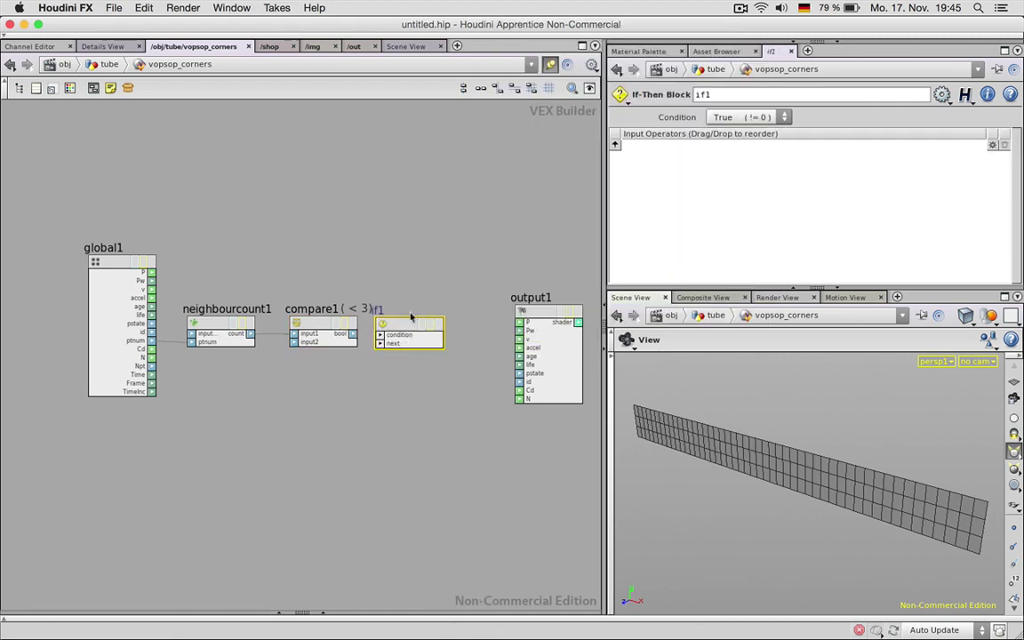
drag(353, 333, 391, 334)
click(327, 325)
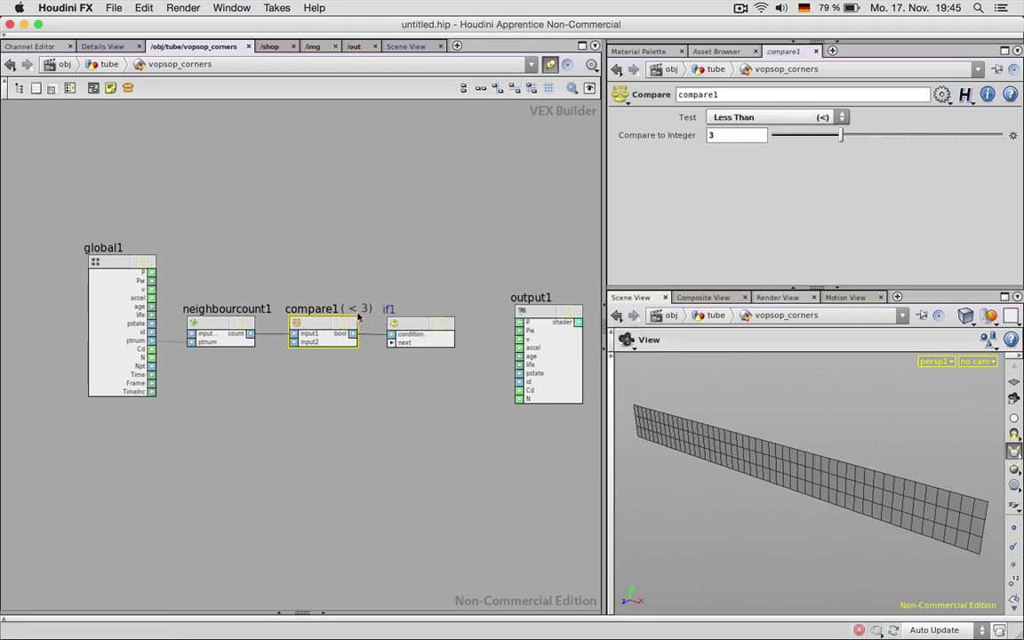
double_click(416, 329)
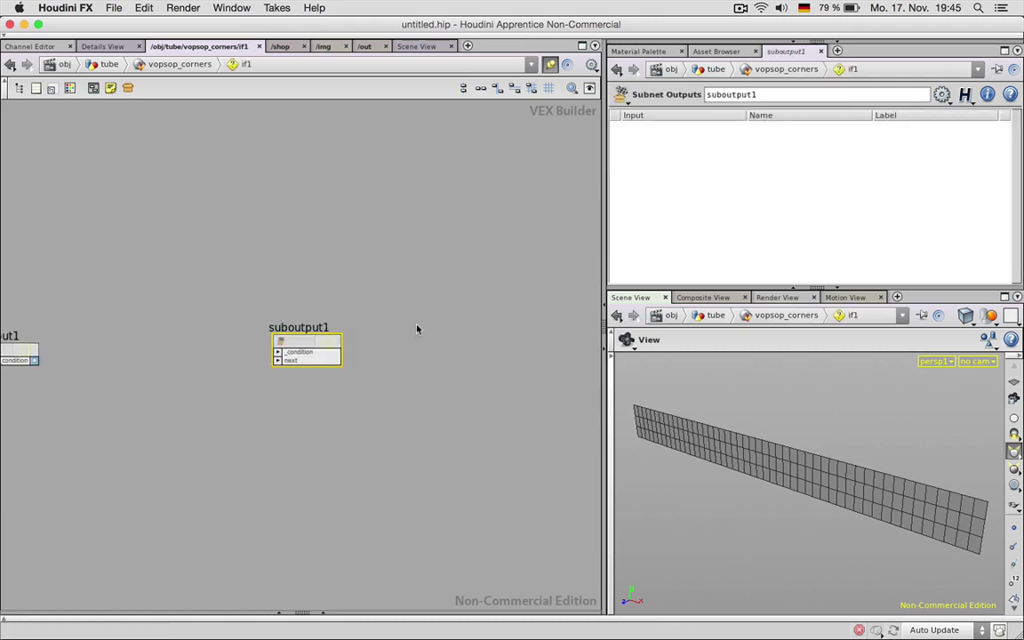
Step: Inside the if1 block, add an Add Point To Group node and set its group name to corner
key(l)
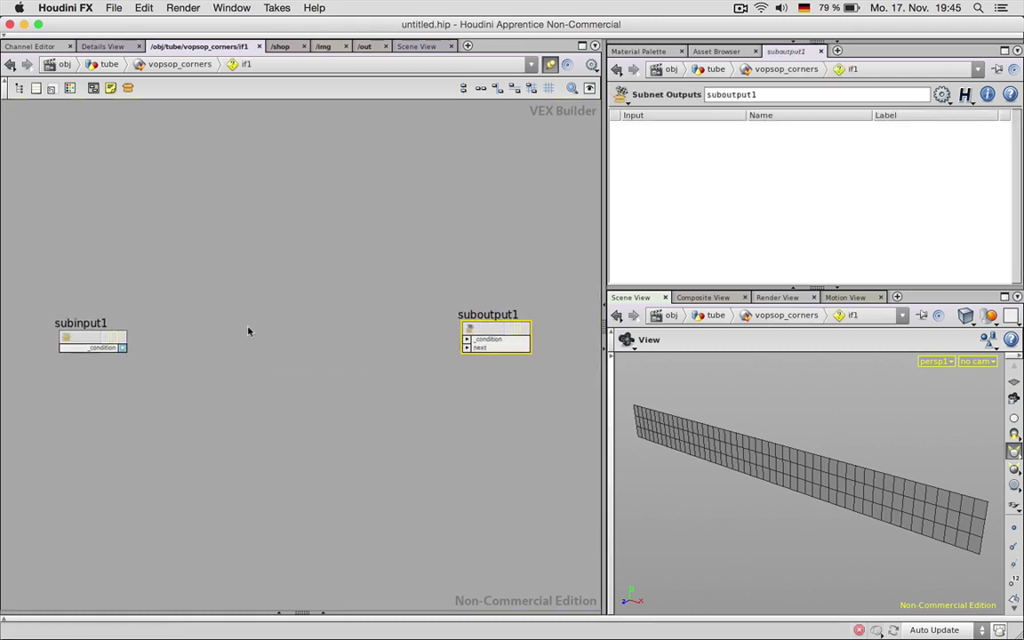
key(Tab)
text(add point to)
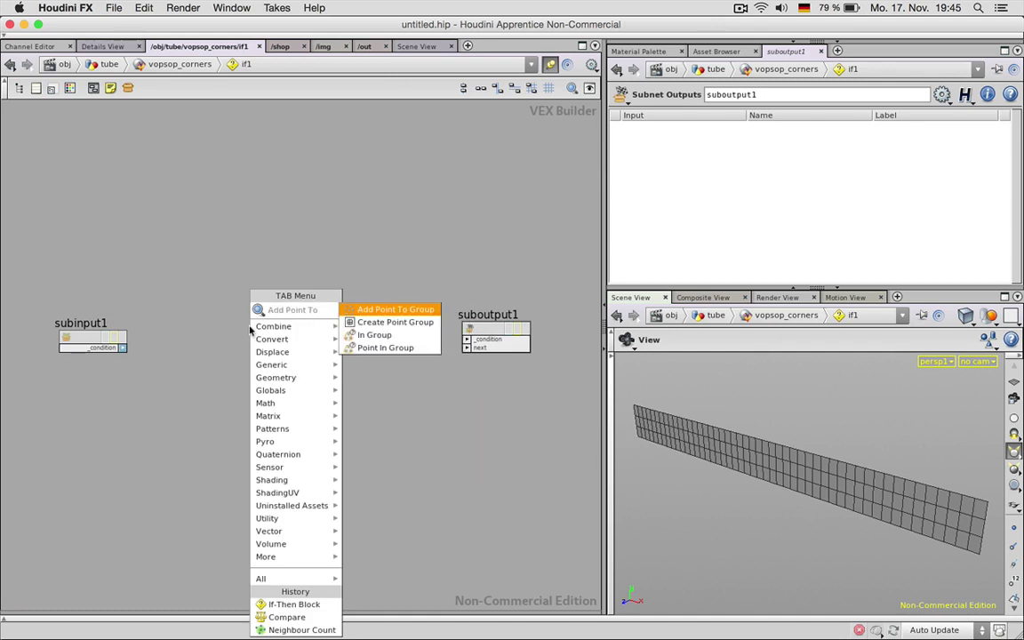
key(Return)
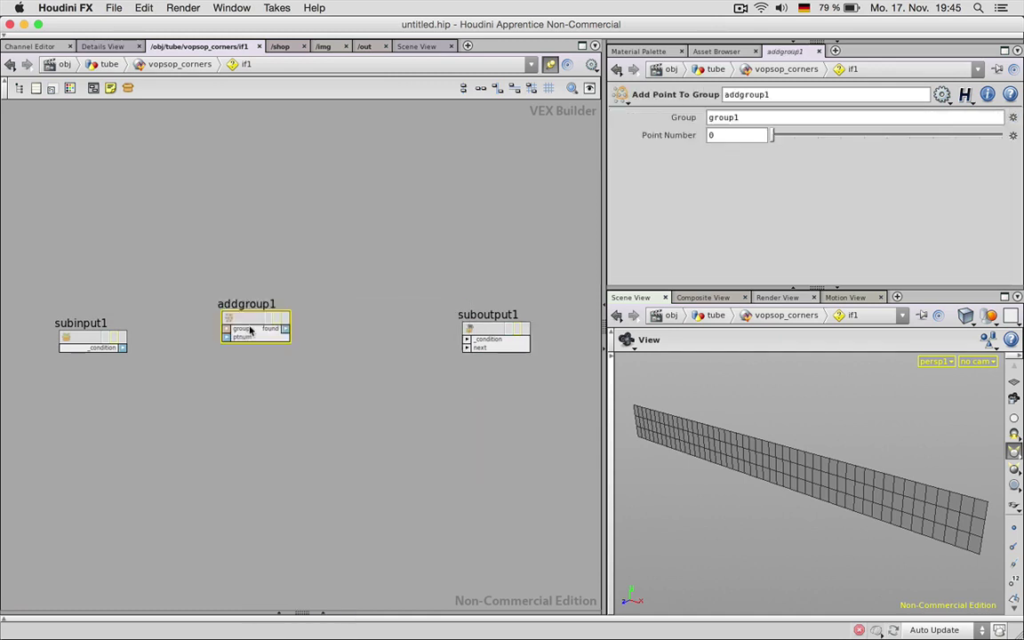
double_click(756, 120)
text(corner)
key(Return)
drag(227, 328, 238, 347)
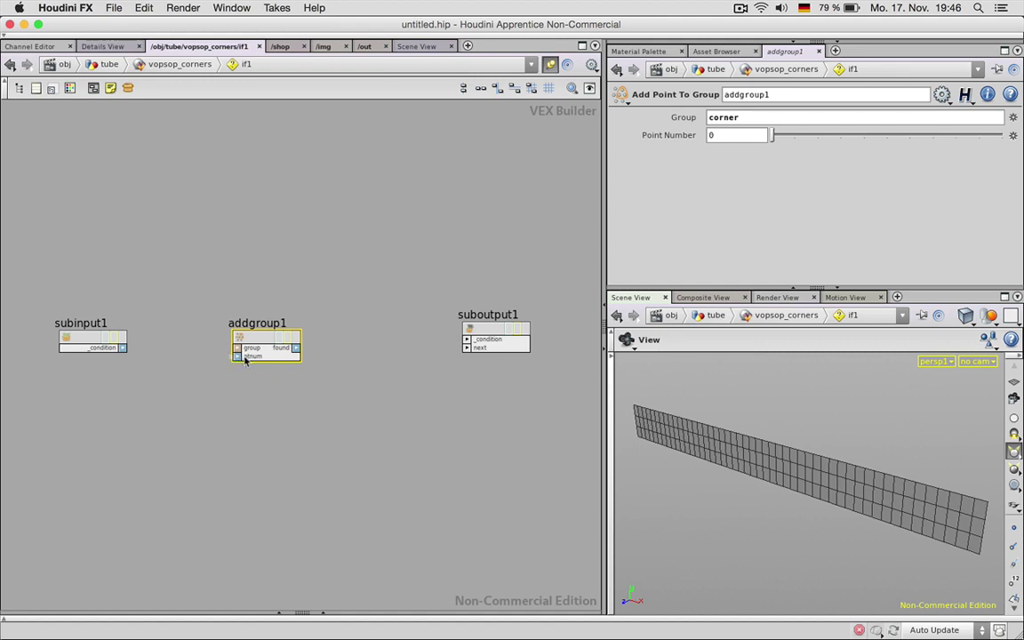
Step: Feed global1's ptnum output into the if1 block and, inside it, connect ptnum to addgroup1's ptnum input
key(u)
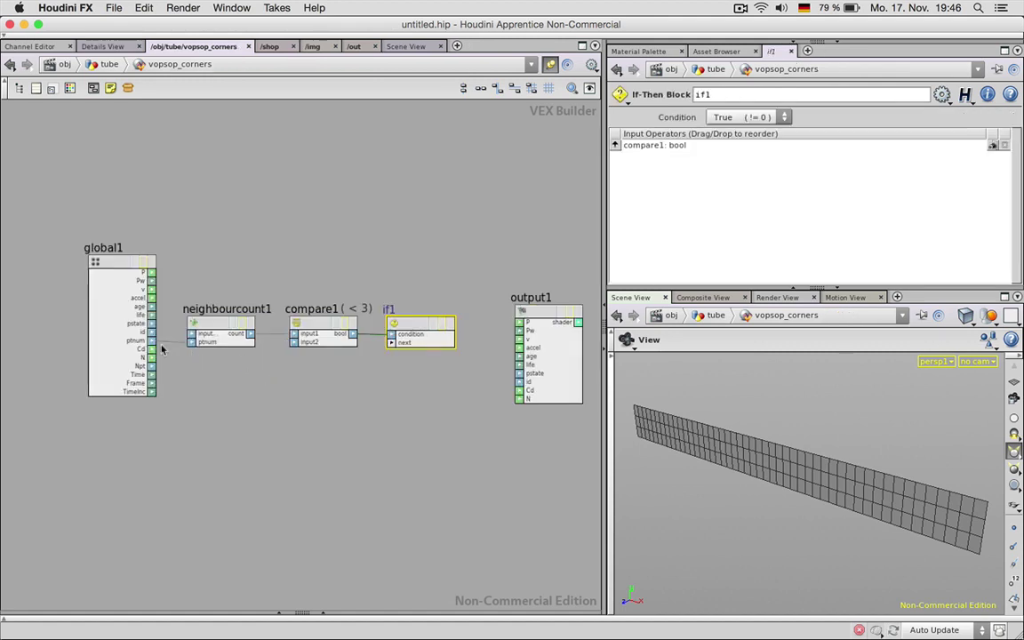
drag(215, 267, 323, 297)
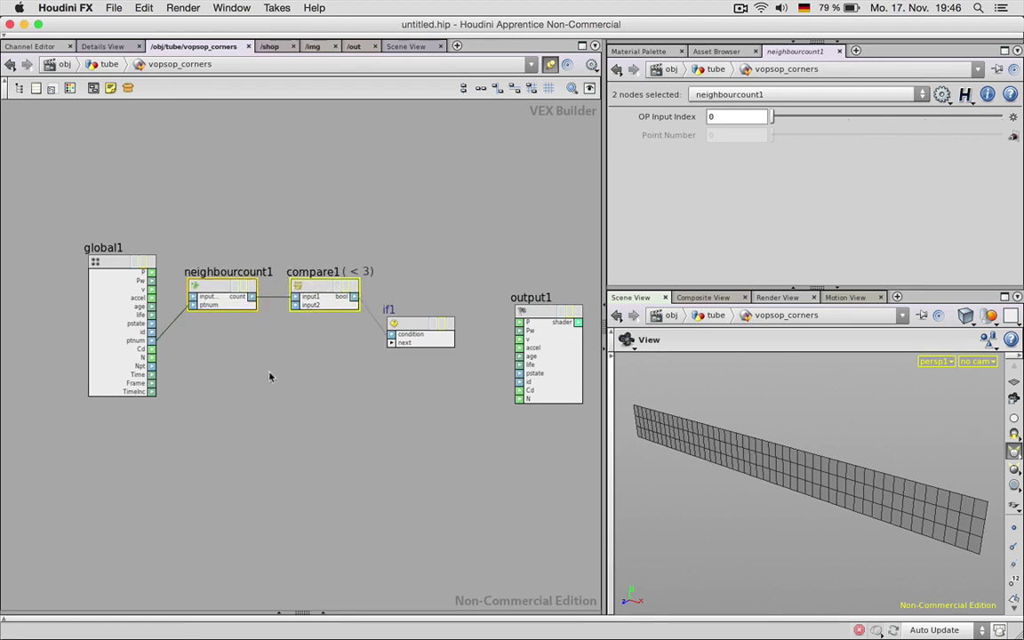
click(269, 376)
click(152, 340)
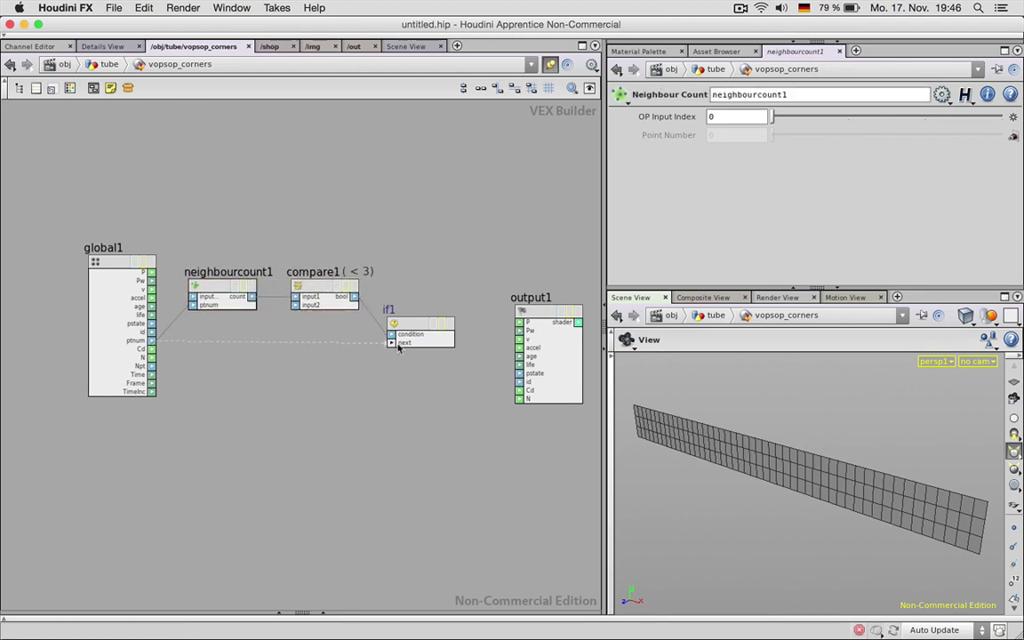
drag(398, 346, 396, 340)
double_click(407, 322)
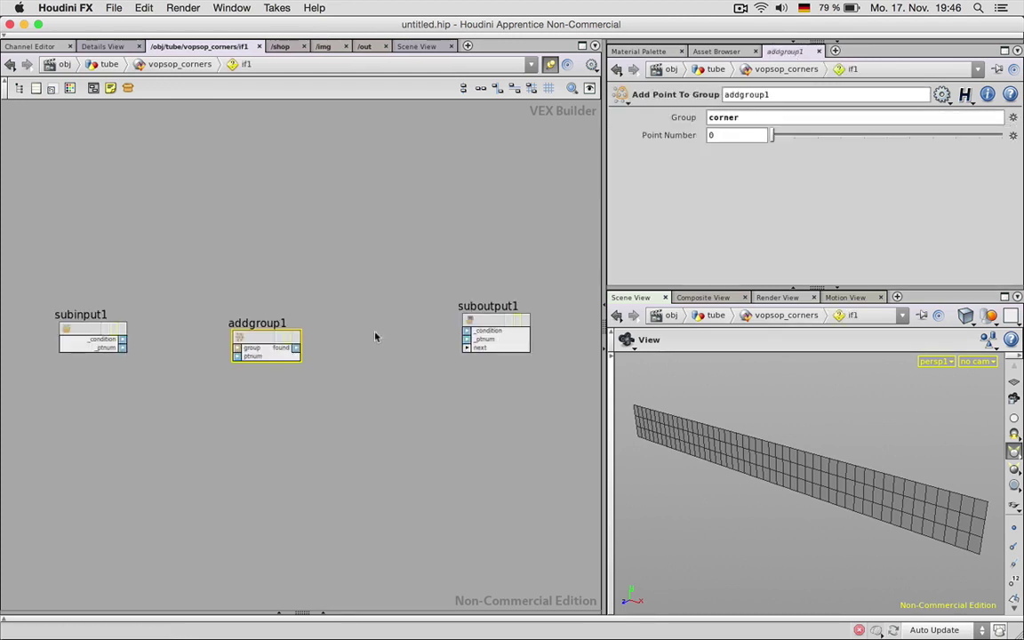
drag(122, 348, 264, 333)
click(243, 363)
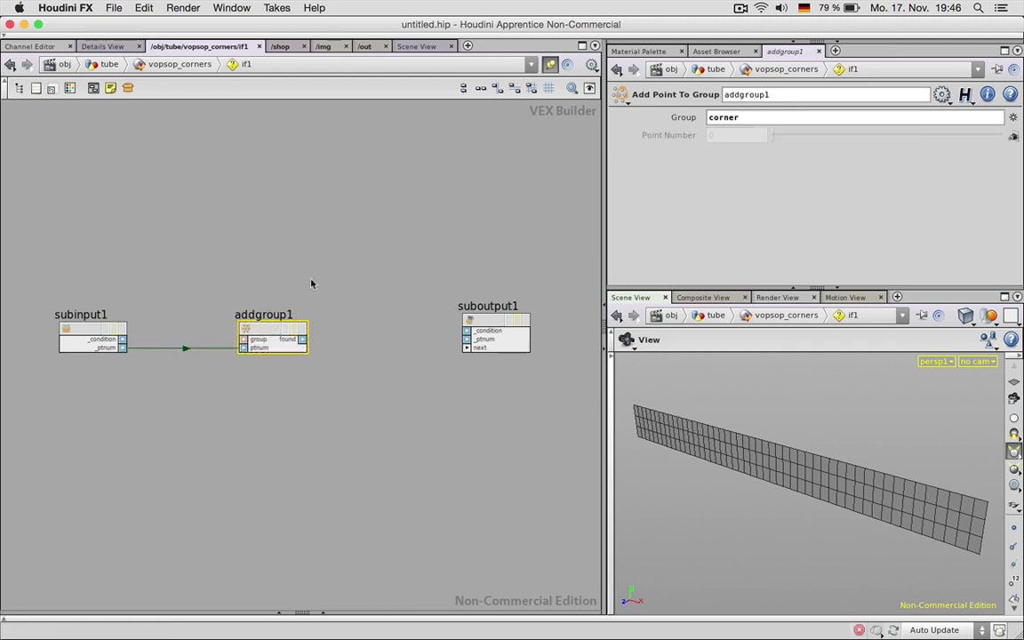
Step: Go up to the tube network, check the node info of vopsop_corners and reopen its VOP network
key(u)
key(u)
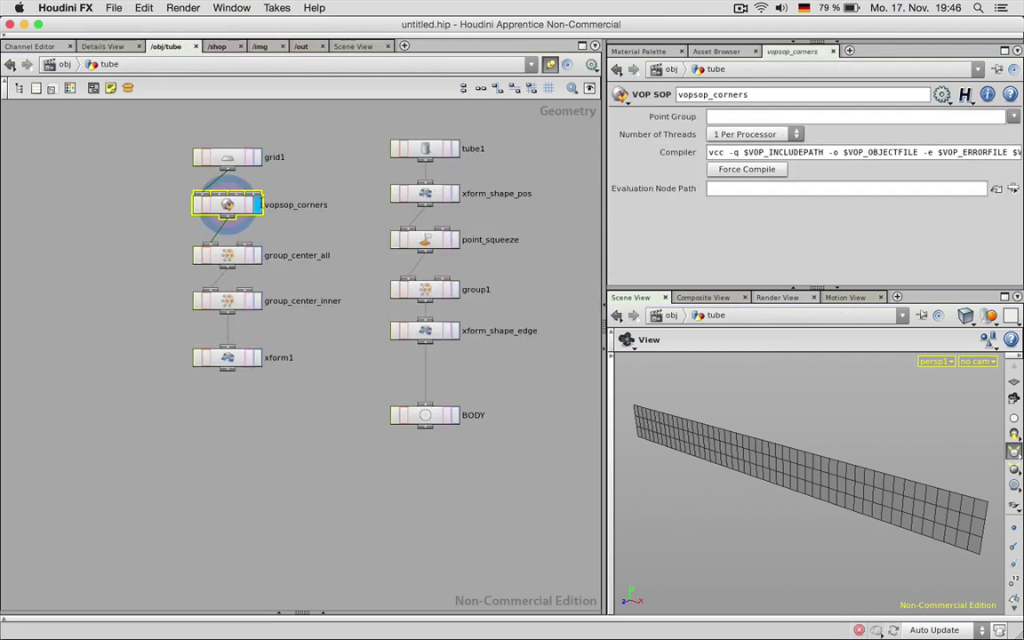
middle_click(233, 206)
double_click(224, 204)
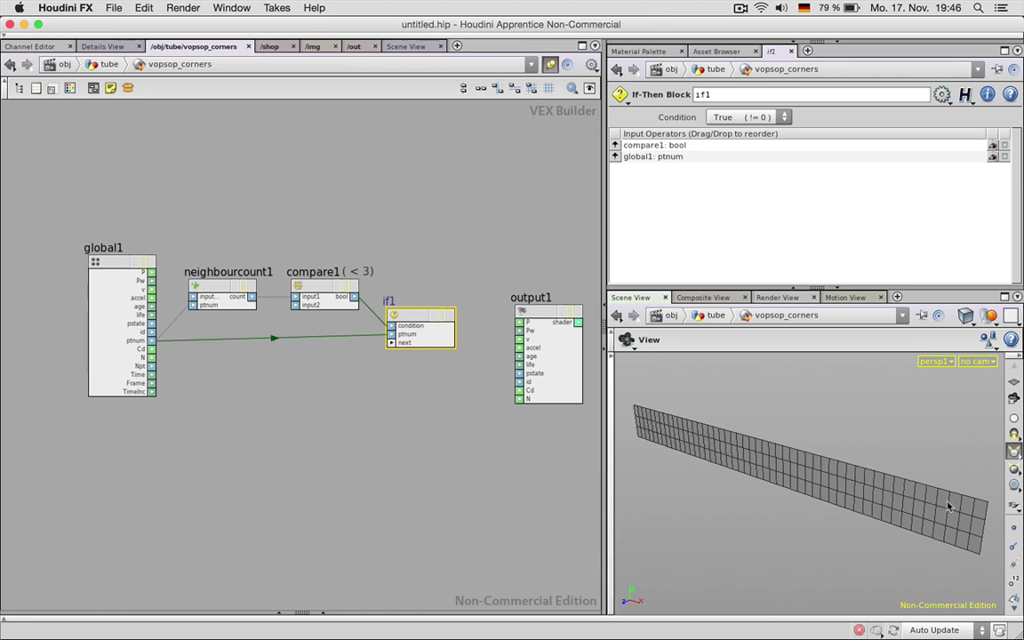
click(1015, 381)
Step: Add a Get Vector Component node fed by global1's P output and set it to extract Component 2
drag(152, 280, 205, 388)
key(Tab)
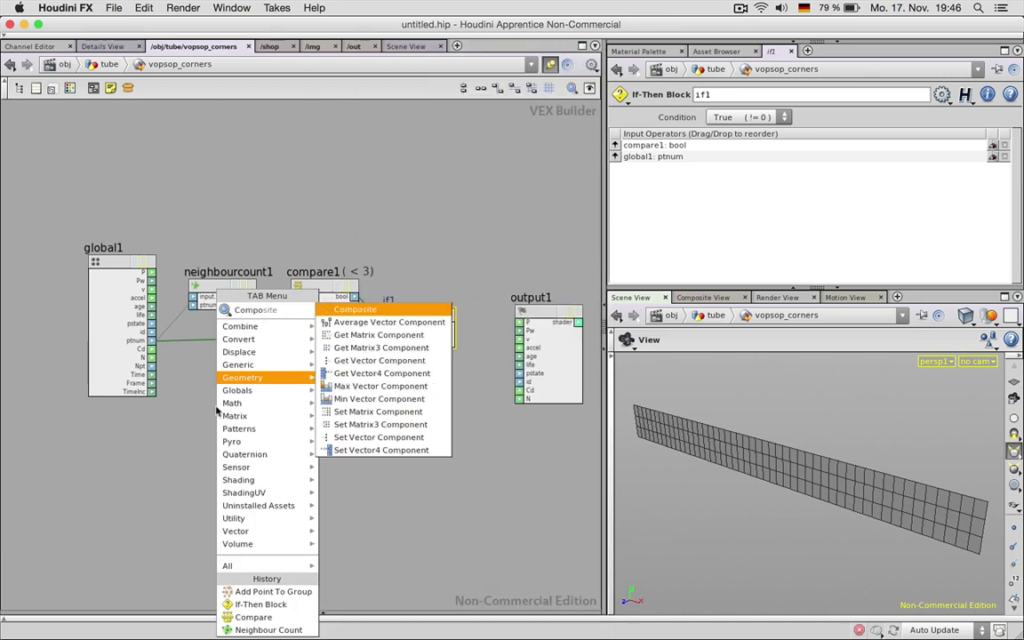
key(Down)
key(Down)
key(Down)
click(216, 411)
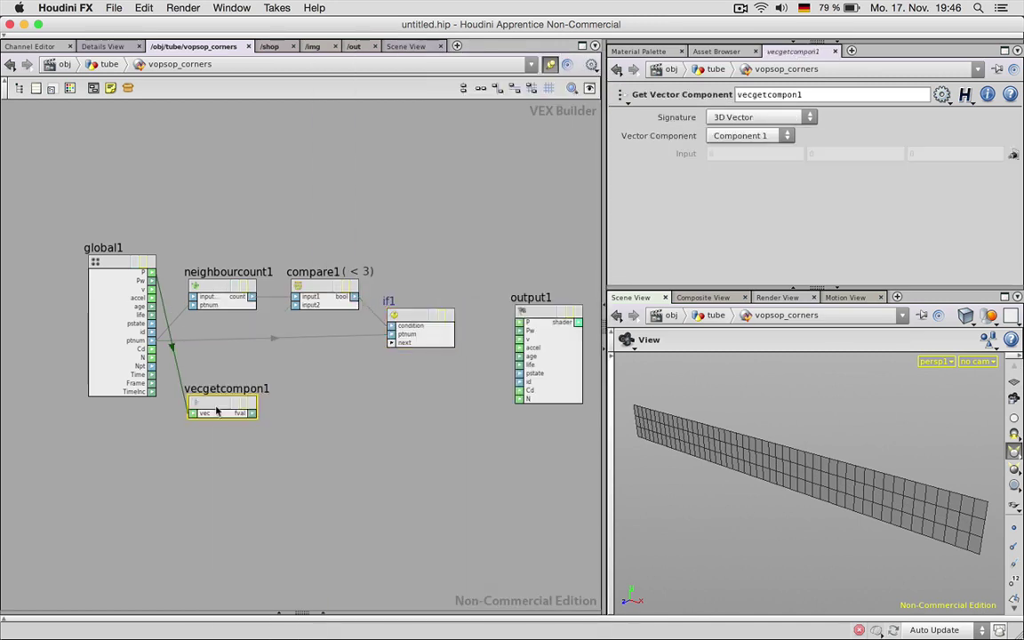
click(742, 136)
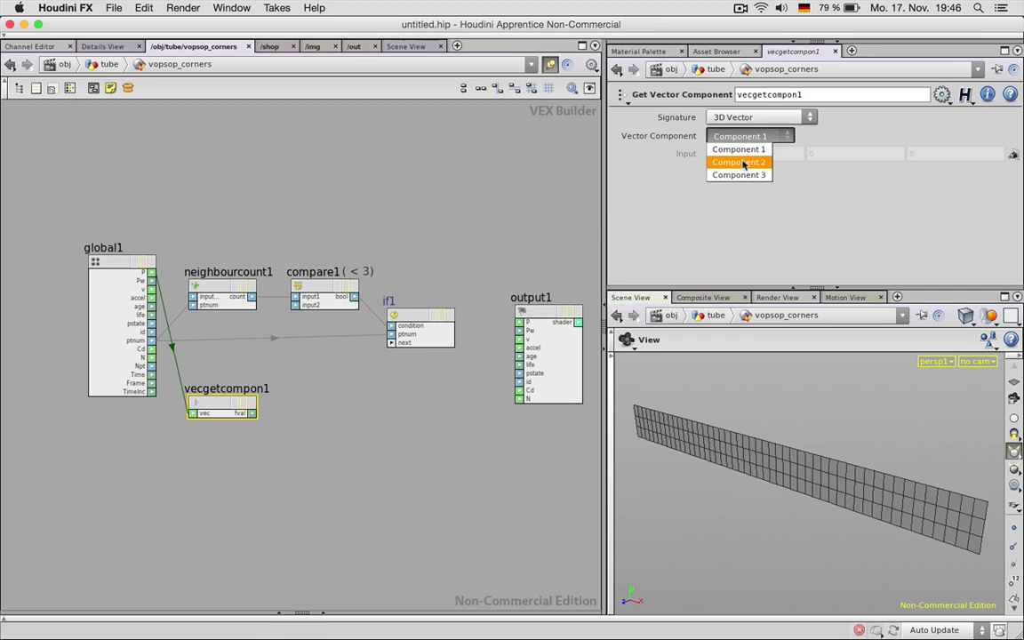
click(733, 164)
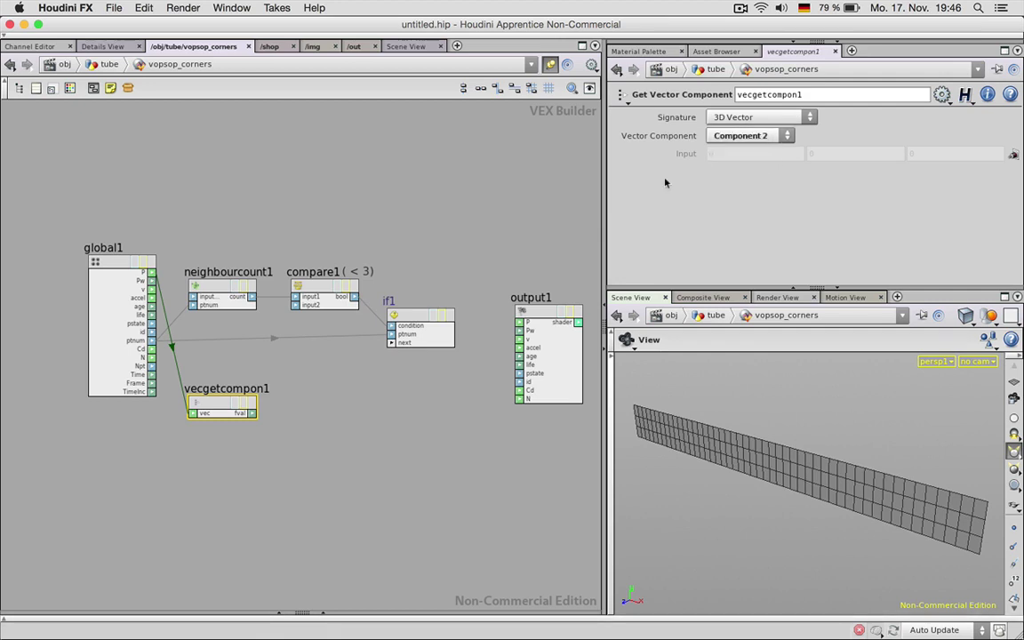
drag(216, 401, 217, 405)
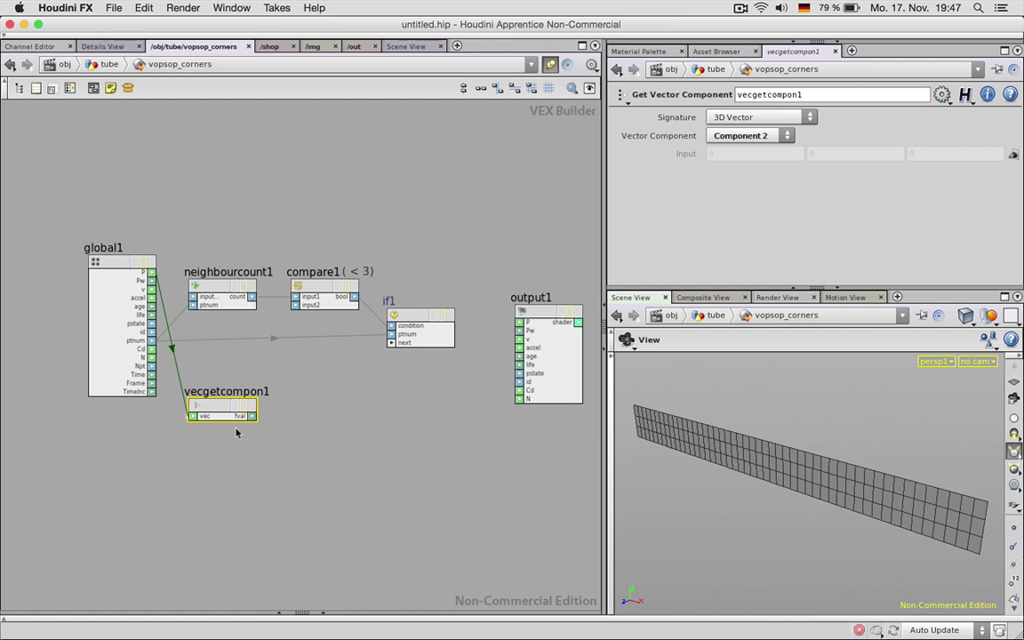
Step: Add a second Compare node, feed it the extracted vector component and set its test to Greater Than 0
key(Tab)
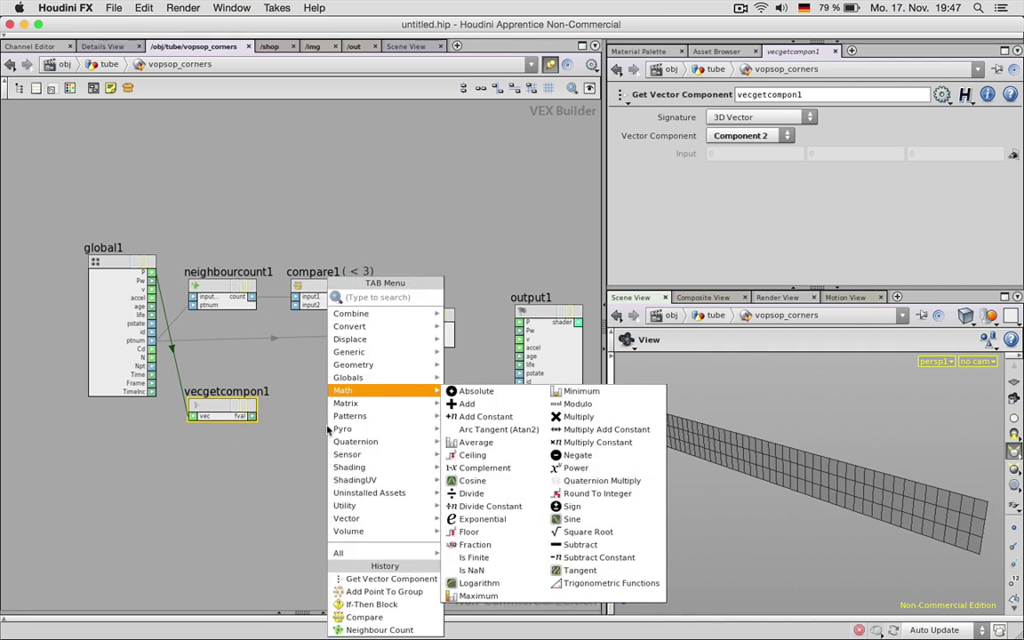
key(Return)
click(327, 430)
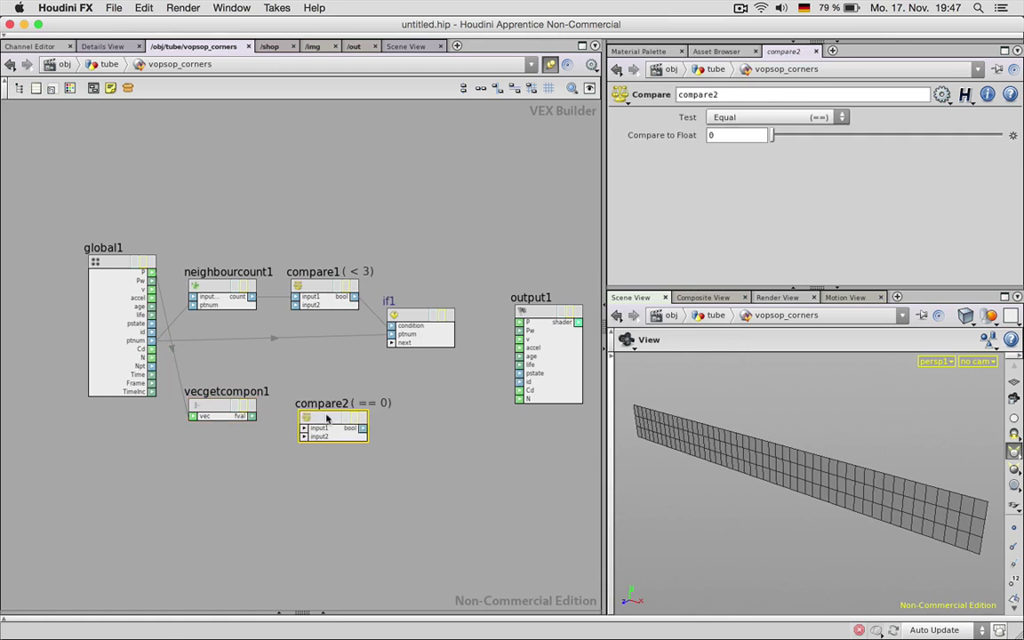
drag(327, 416, 322, 403)
click(251, 416)
click(298, 417)
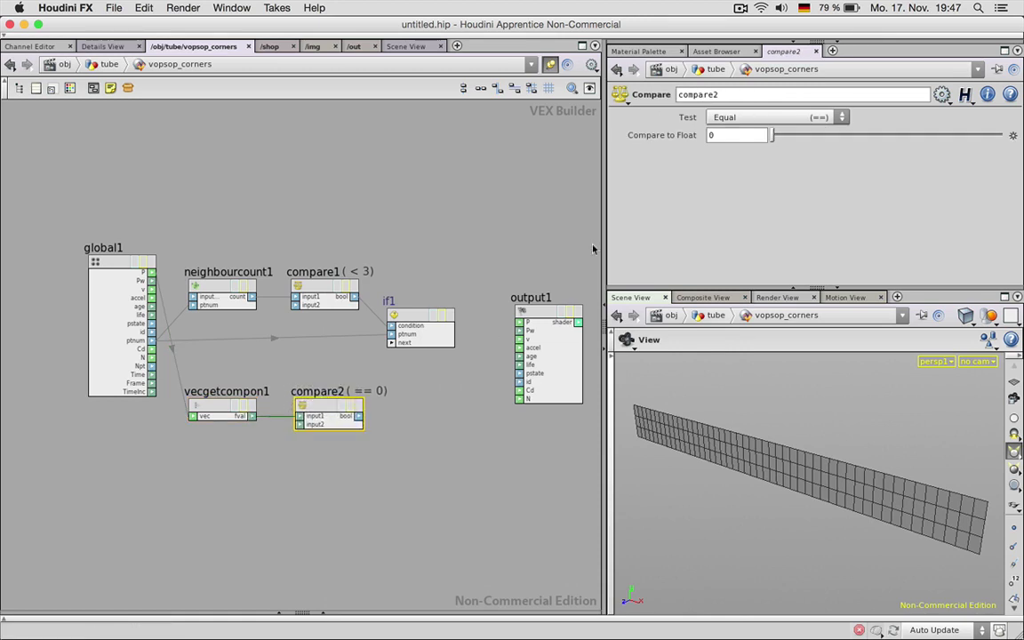
click(750, 119)
click(744, 155)
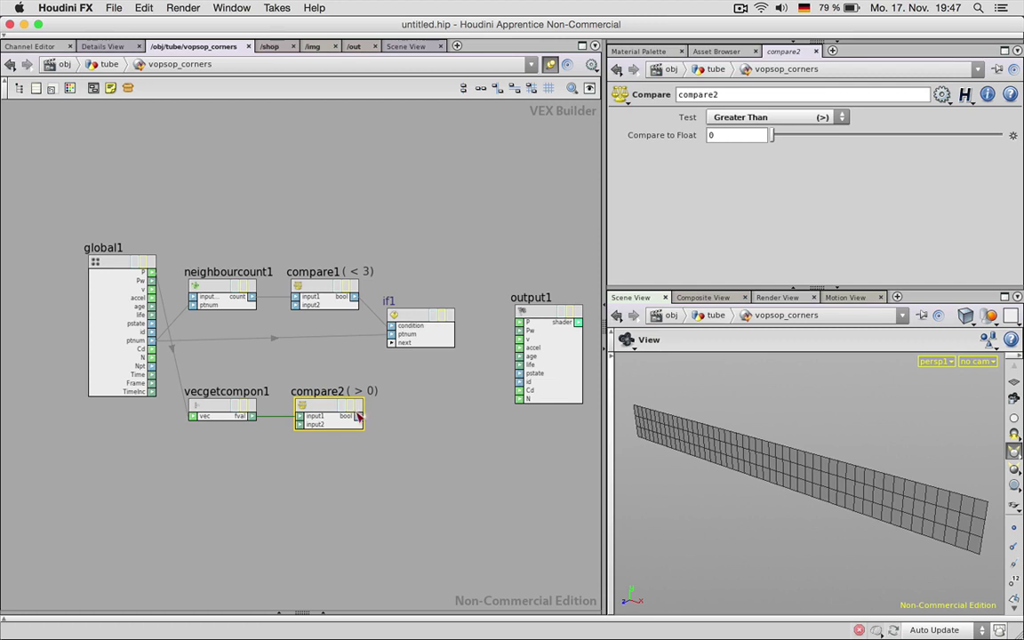
Step: Try a second If-Then Block driven by compare2's bool output, and remove that block again
key(Tab)
text(the)
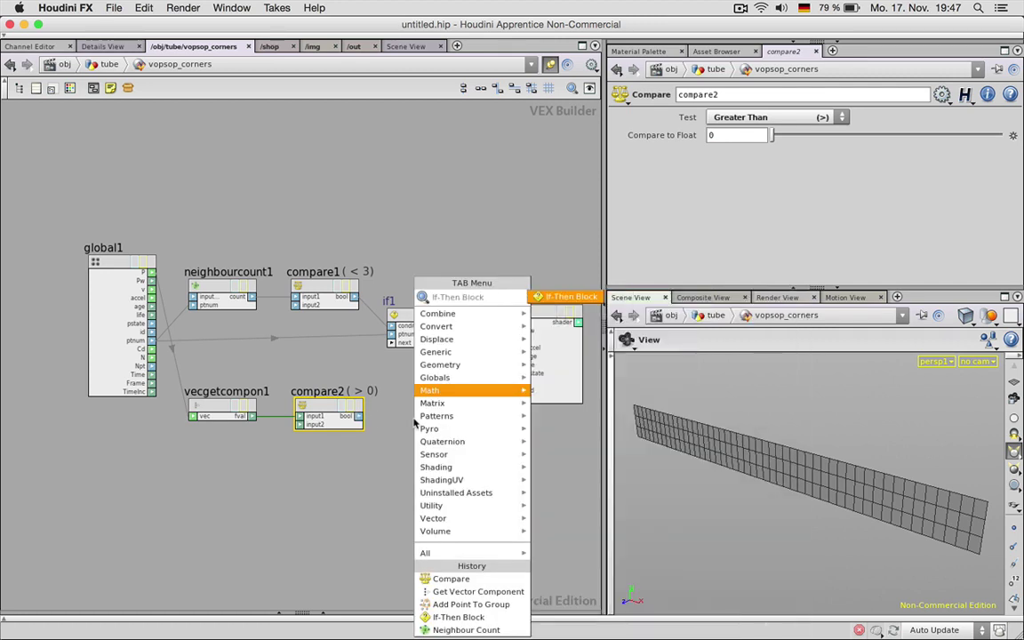
key(Return)
drag(415, 411, 416, 406)
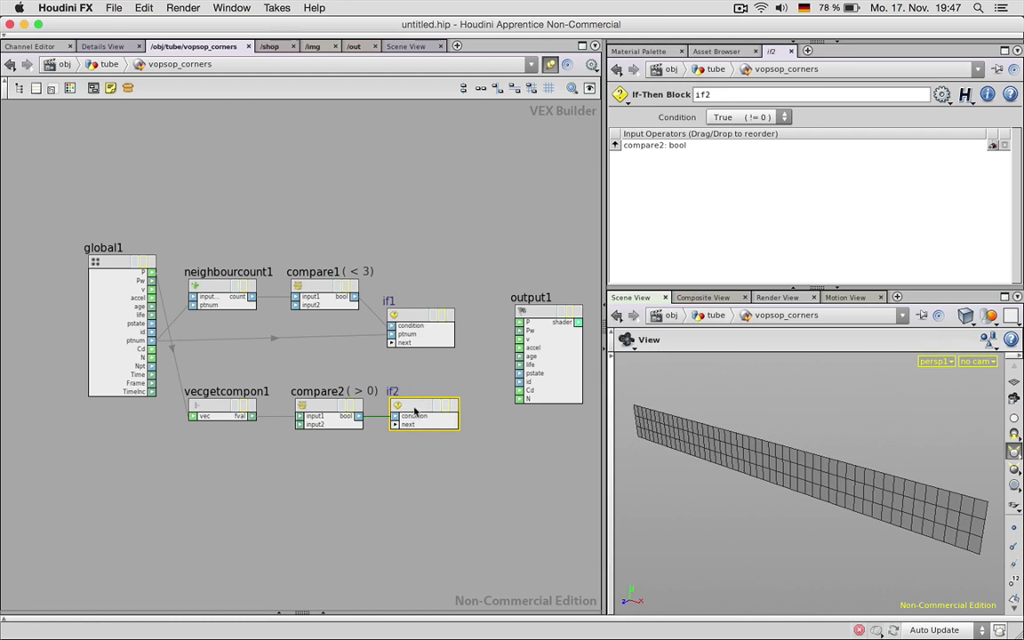
drag(414, 410, 418, 410)
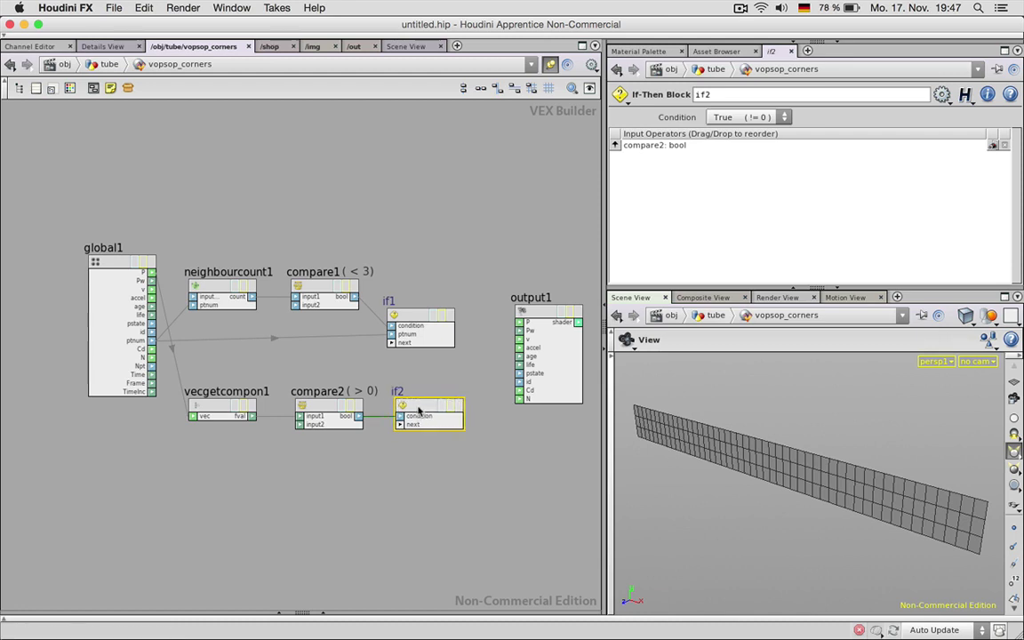
middle_drag(498, 460, 432, 465)
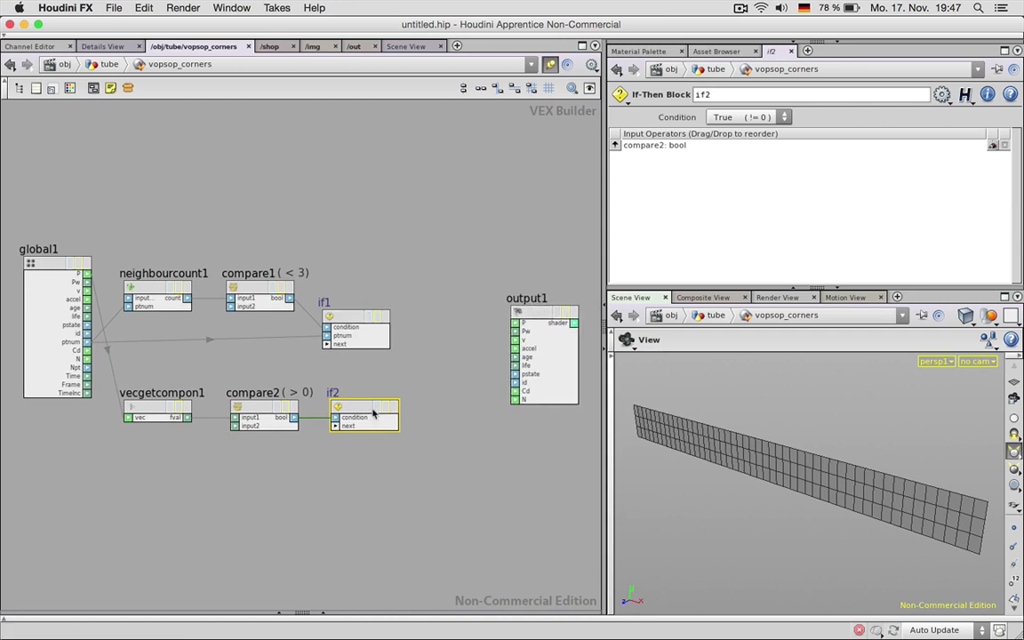
drag(349, 323, 428, 325)
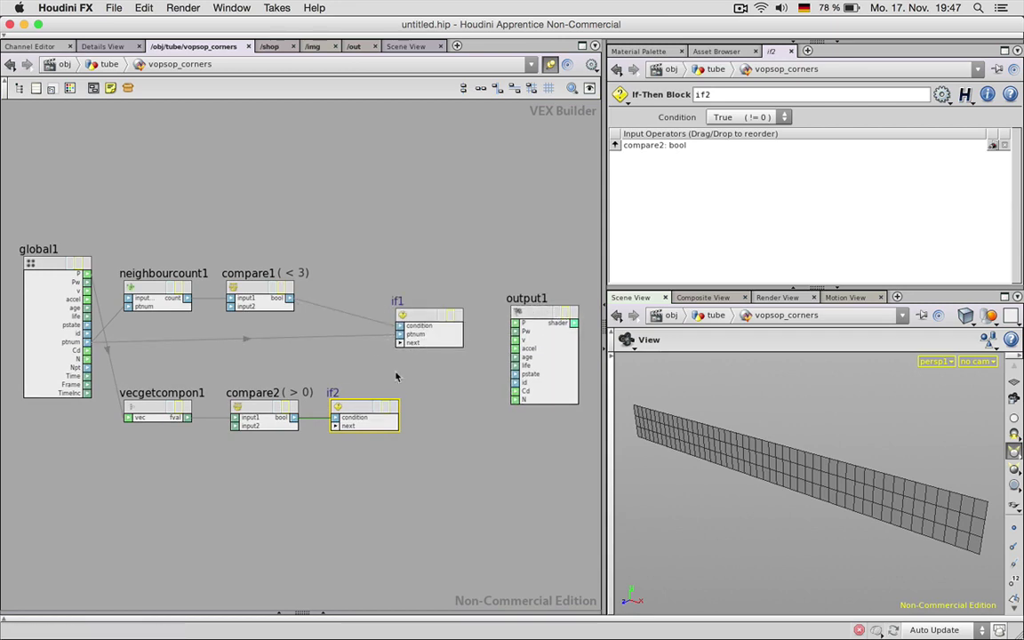
drag(362, 410, 426, 411)
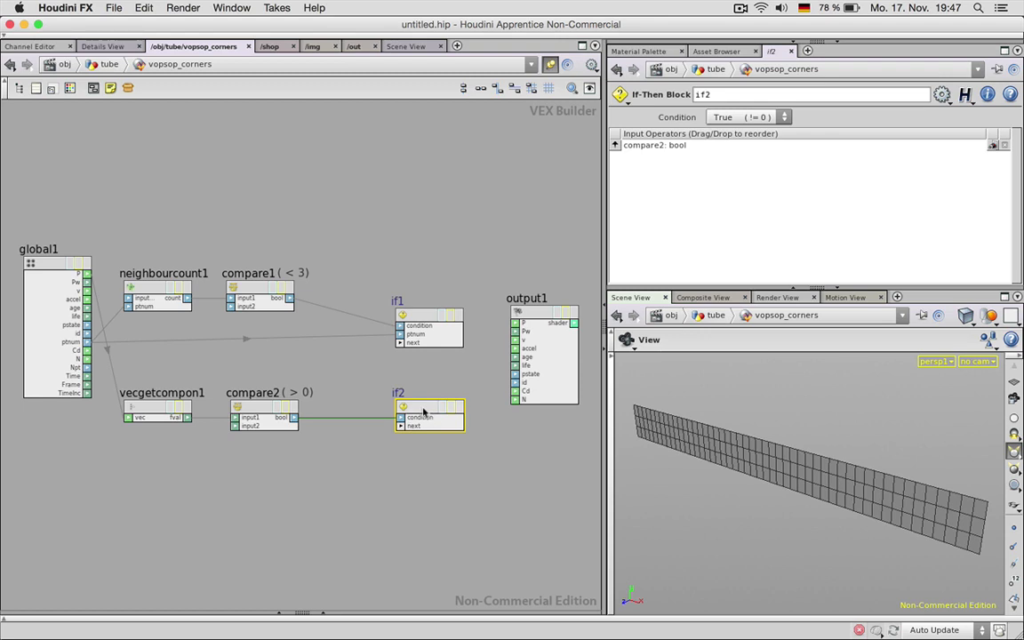
key(Delete)
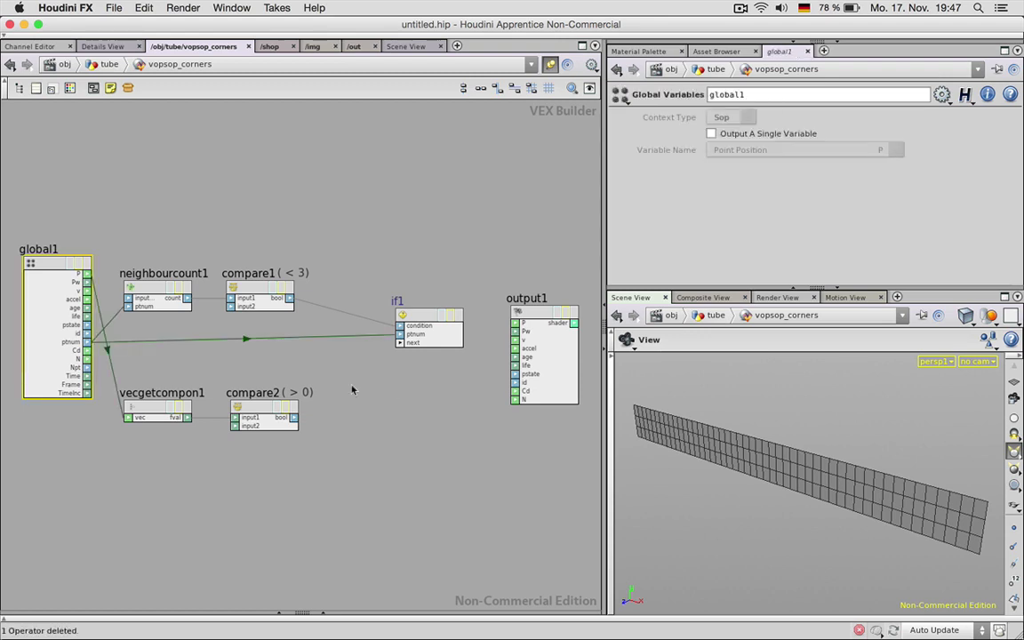
Step: Add an And node and connect the bool outputs of compare1 and compare2 to its inputs
click(256, 291)
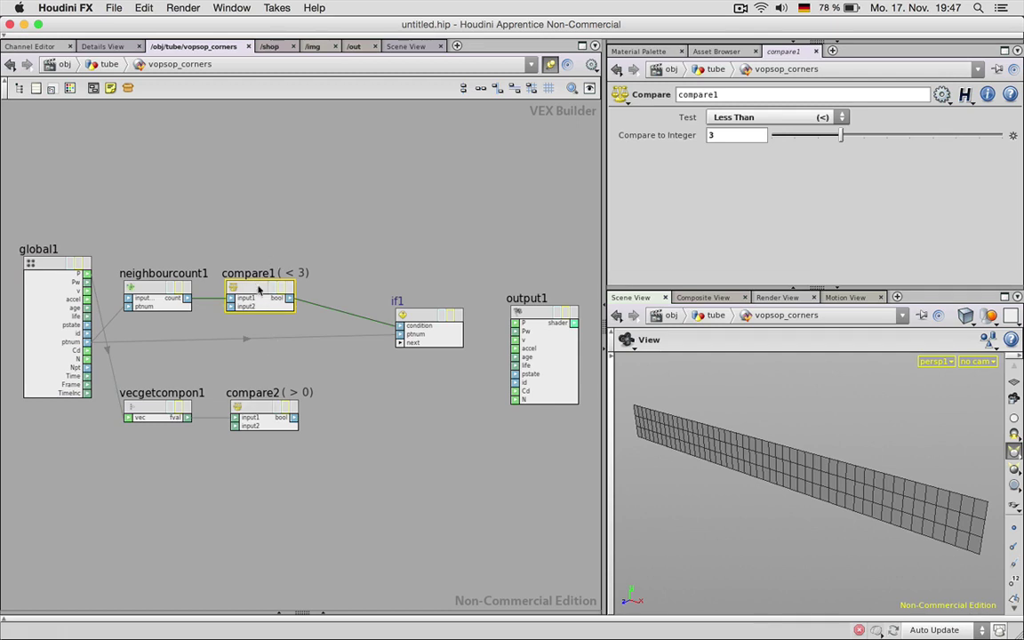
key(Tab)
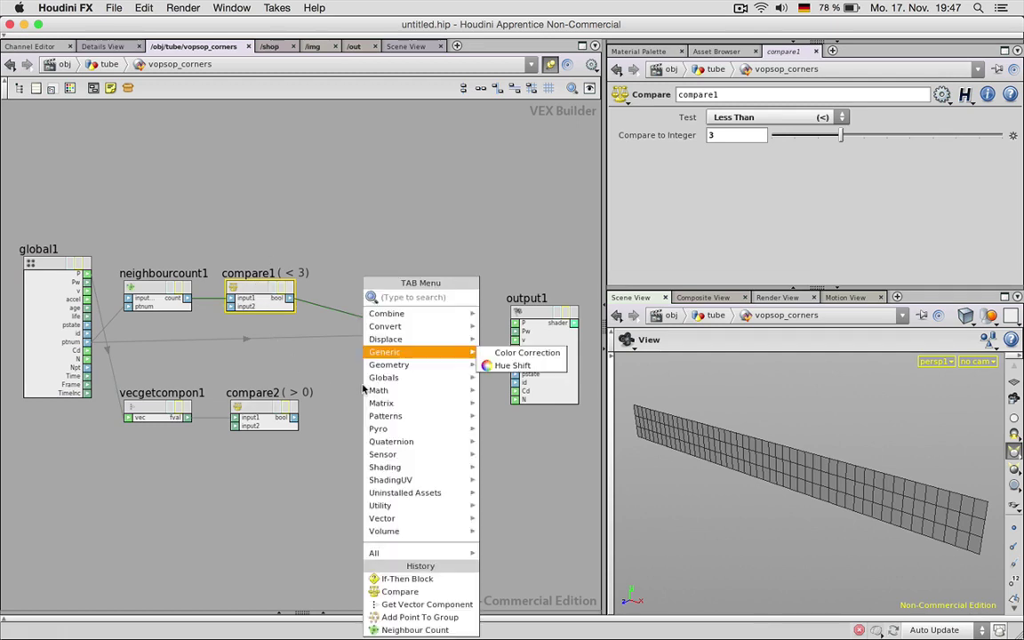
text(And)
key(Return)
click(362, 389)
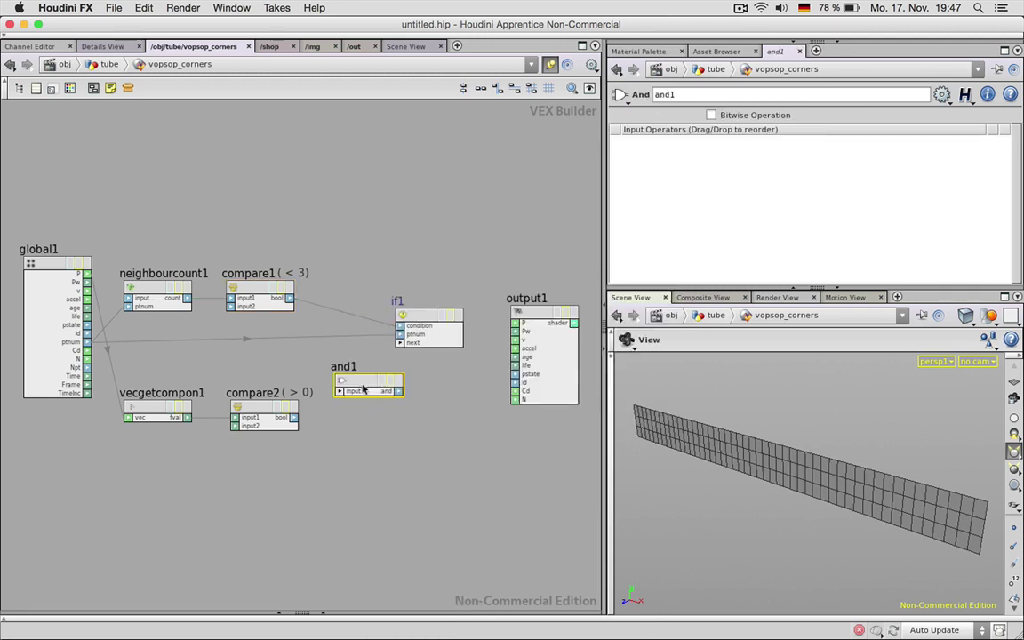
drag(363, 388, 364, 379)
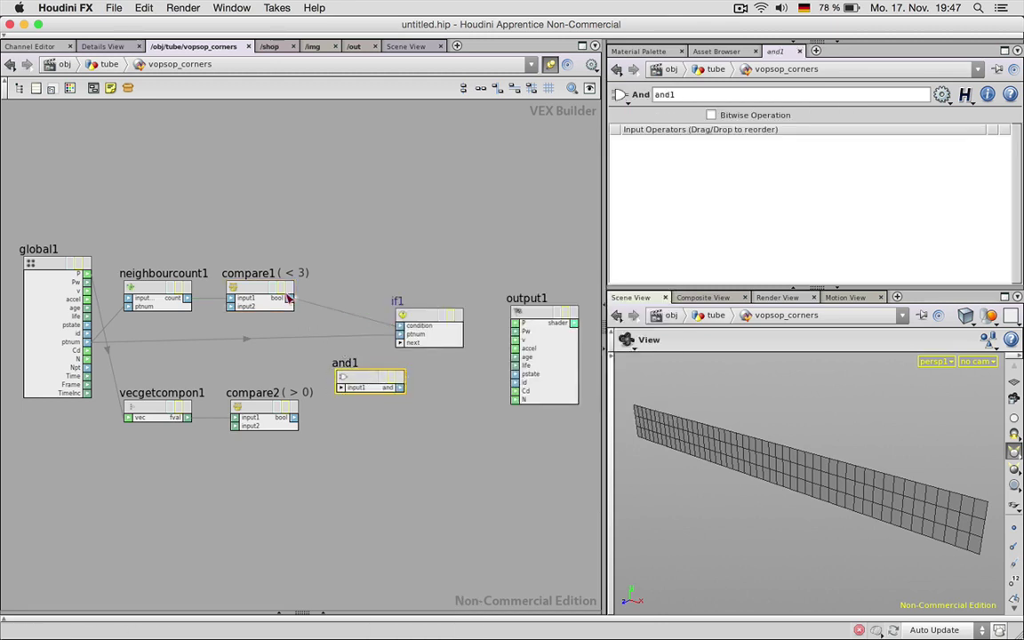
click(341, 388)
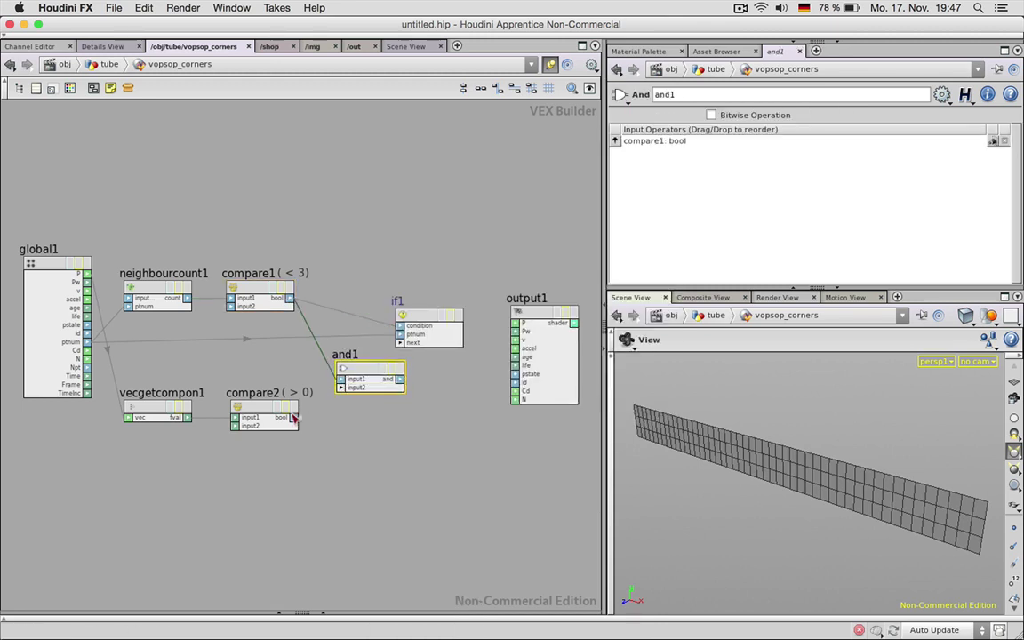
click(293, 418)
click(347, 389)
Step: Connect and1's output to if1's condition input, replacing the direct link from compare1
drag(414, 319, 440, 319)
click(397, 371)
click(429, 327)
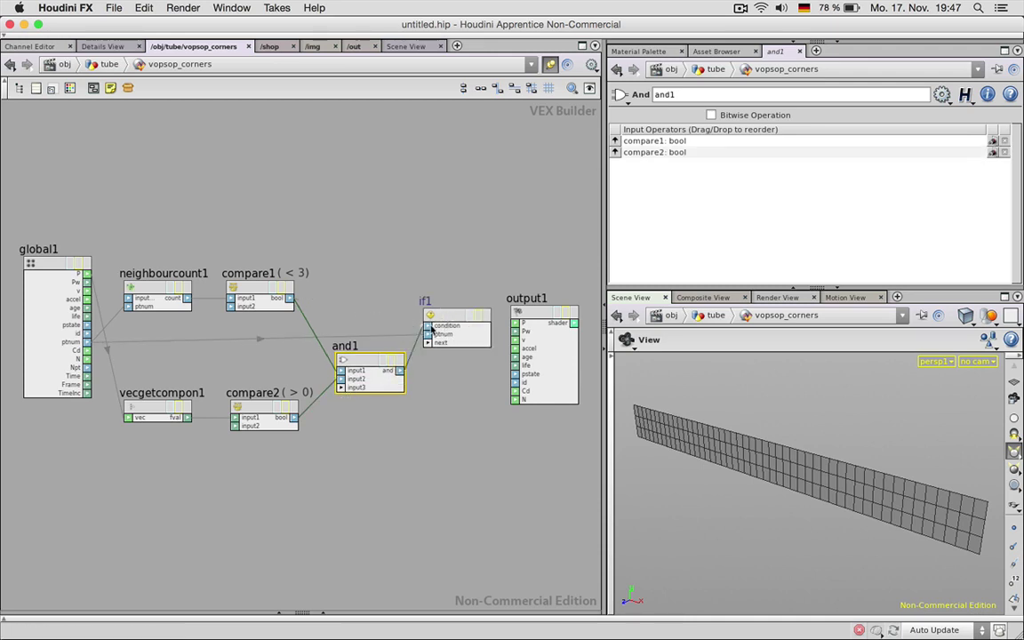
Step: Delete the unused output1 node and move if1 into the space it leaves
click(529, 316)
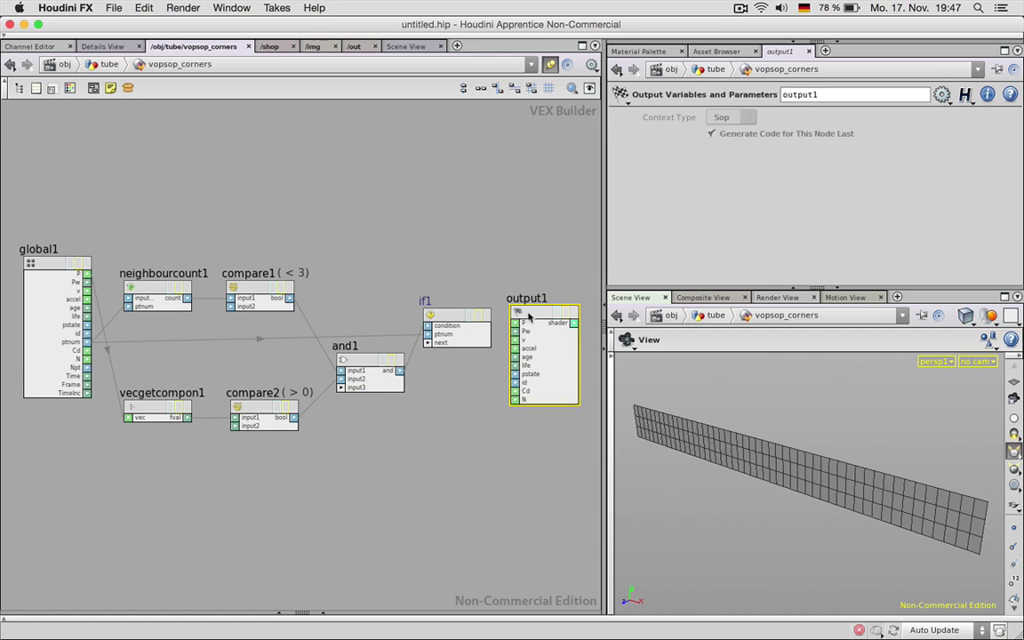
key(Delete)
drag(451, 329, 479, 320)
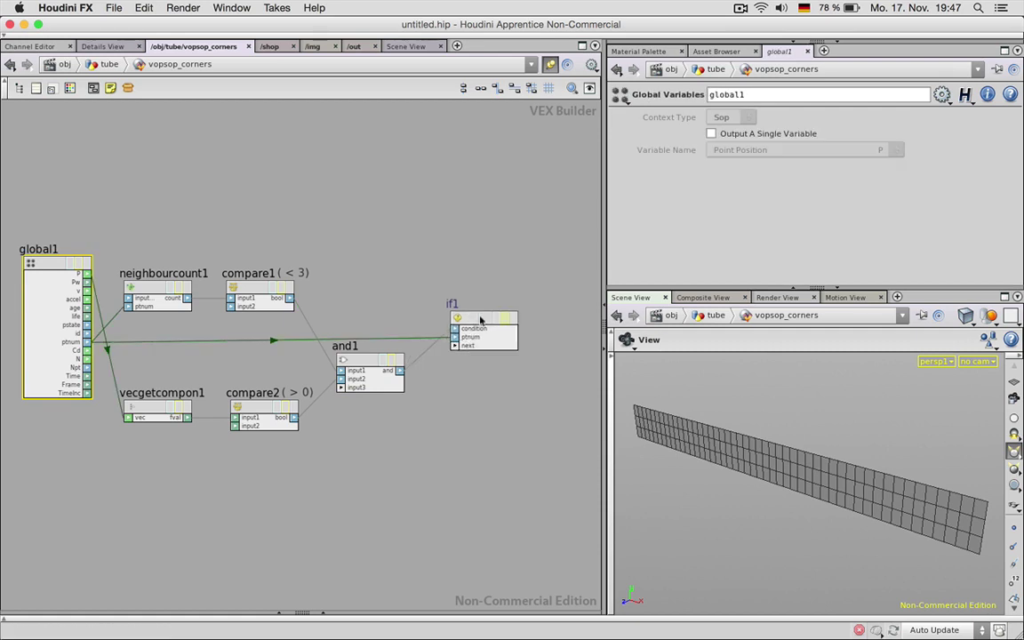
Step: Return to the tube's geometry network and append a SoftTransform node below xform1, making it the displayed node
key(u)
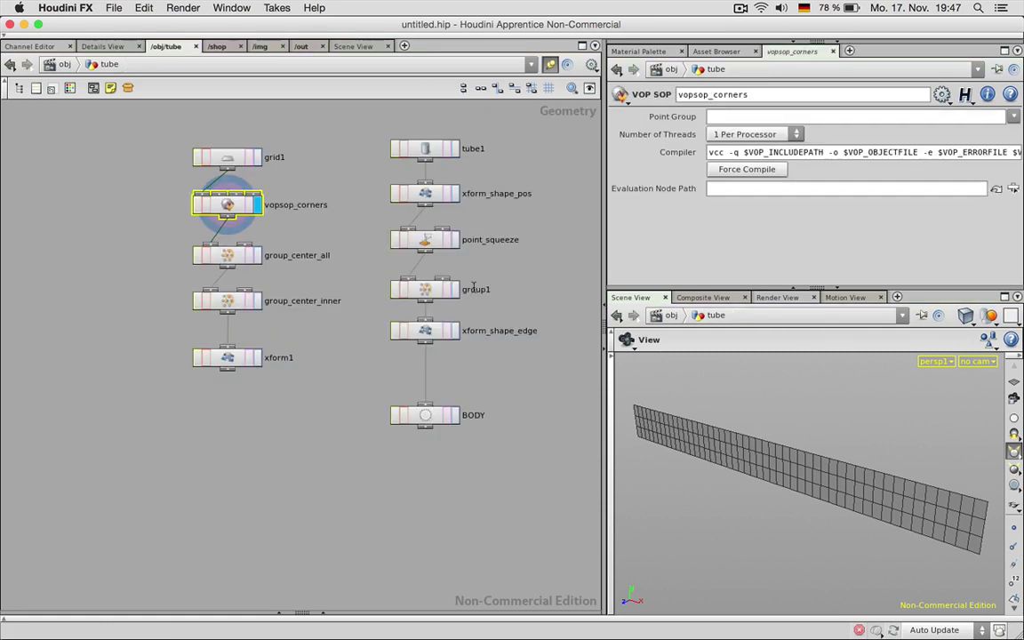
middle_click(230, 204)
drag(228, 358, 240, 411)
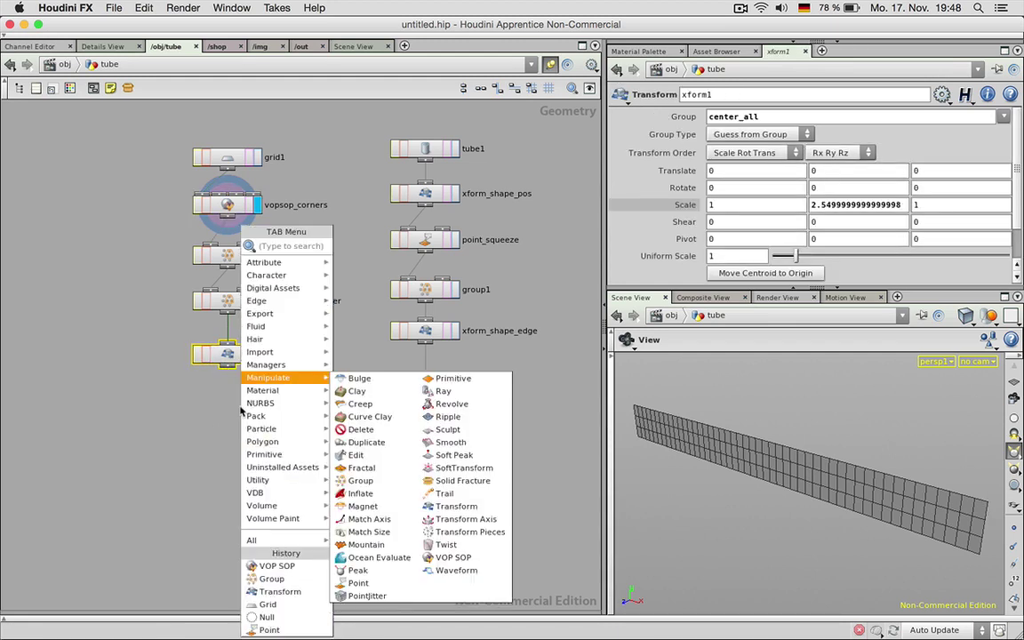
text(Sort)
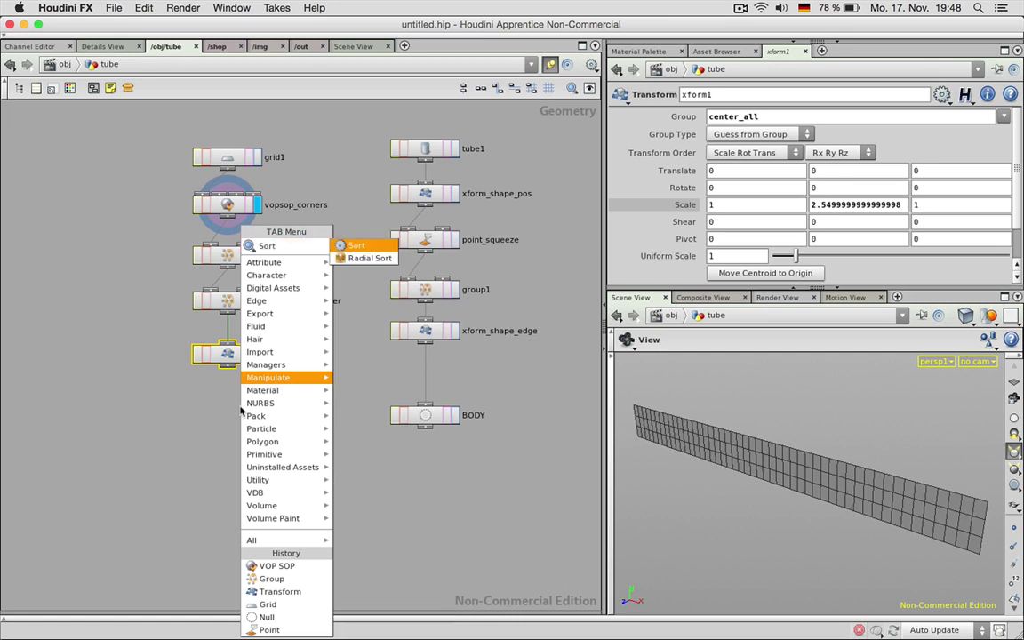
key(BackSpace)
key(BackSpace)
key(BackSpace)
text(oftTransform)
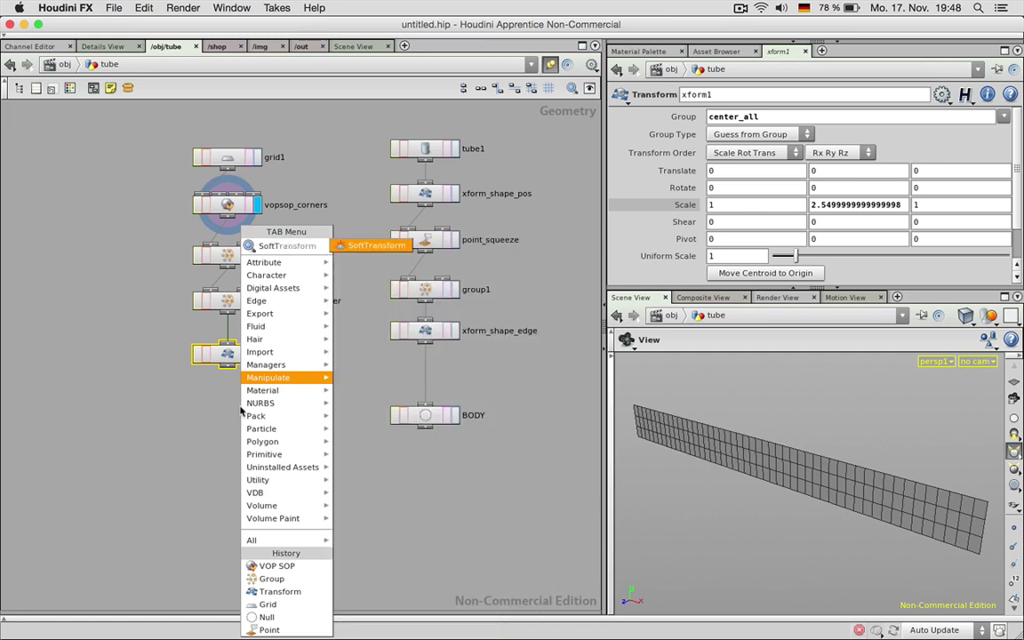
key(Return)
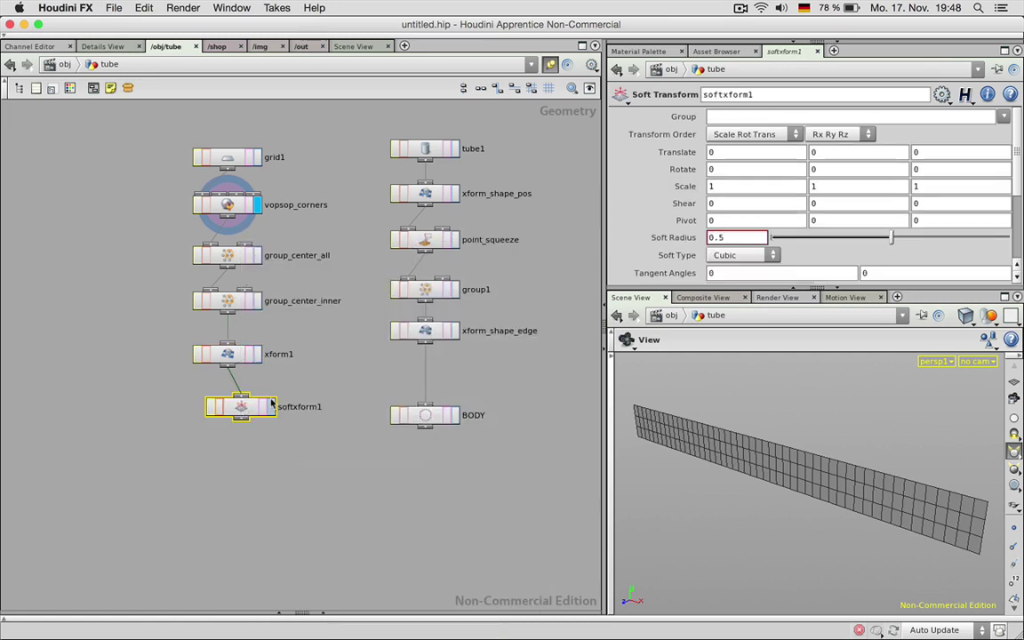
drag(271, 402, 258, 402)
key(r)
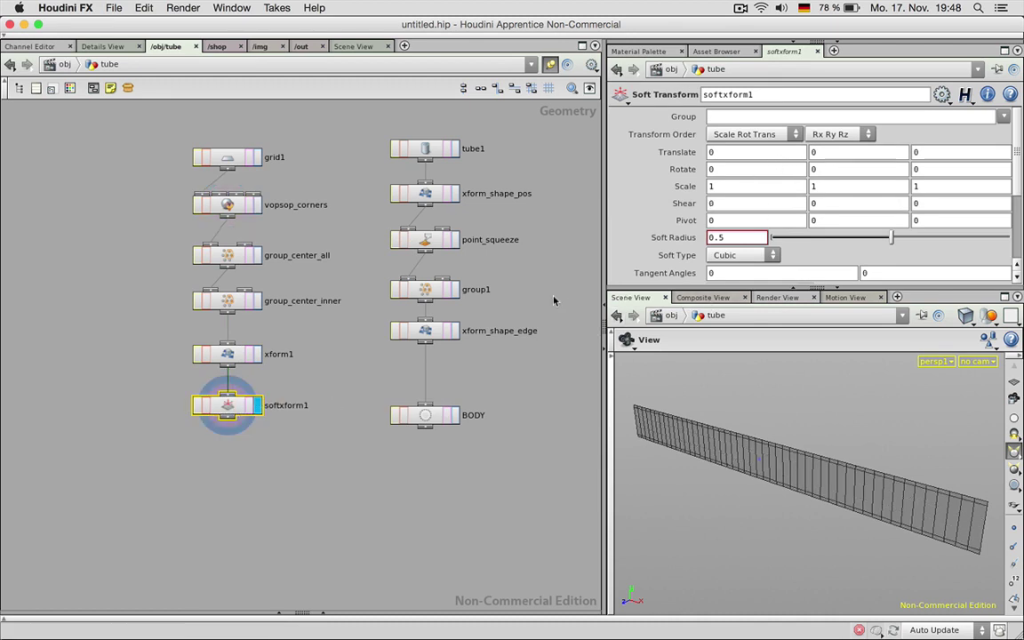
Step: Restrict the soft transform to the corner group and set its Y translation to -0.002
click(1002, 116)
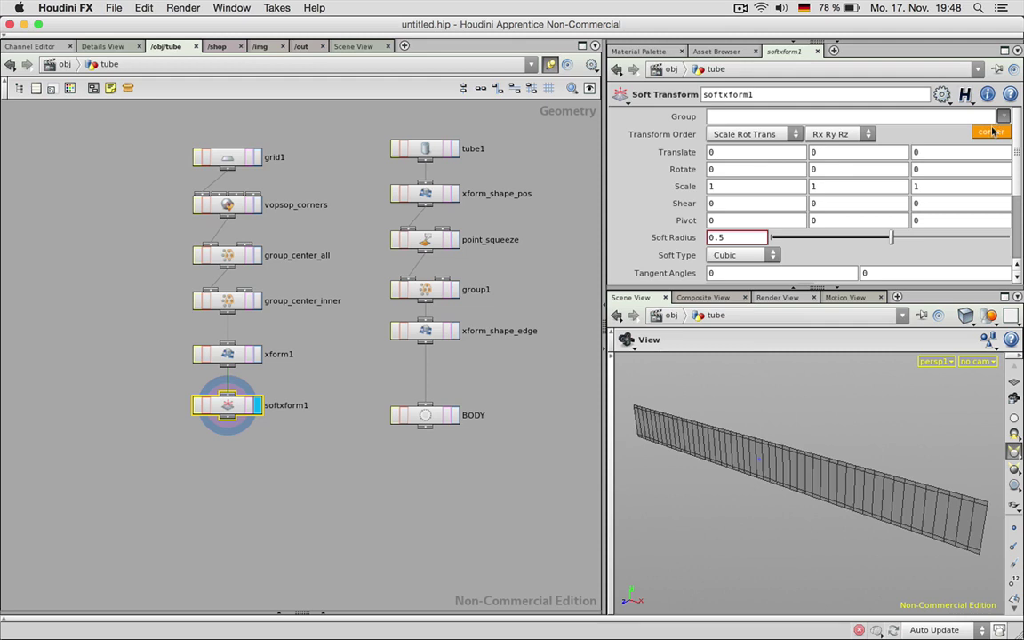
click(988, 133)
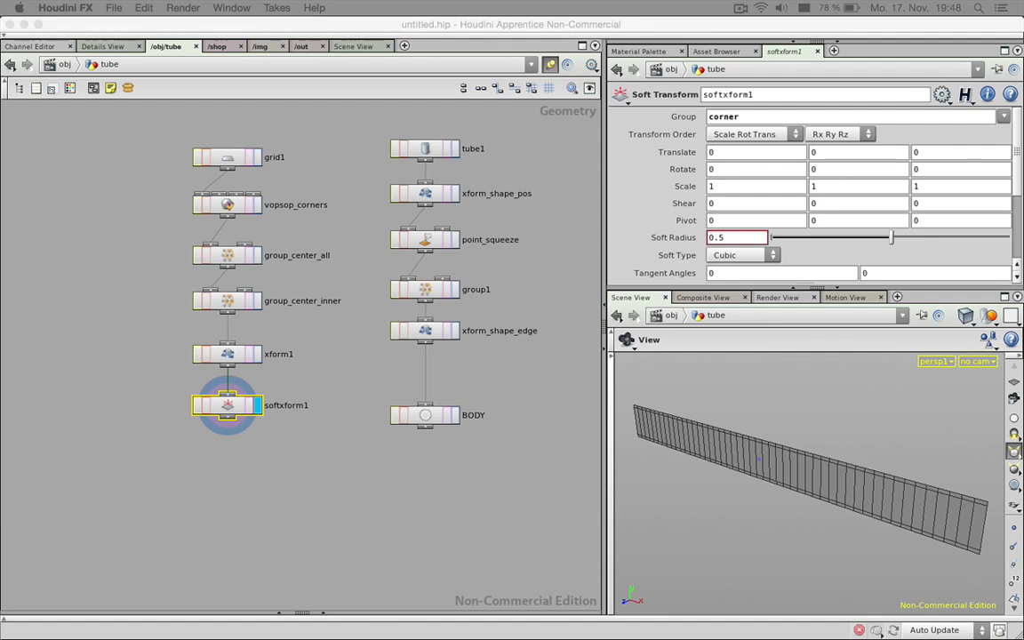
click(233, 449)
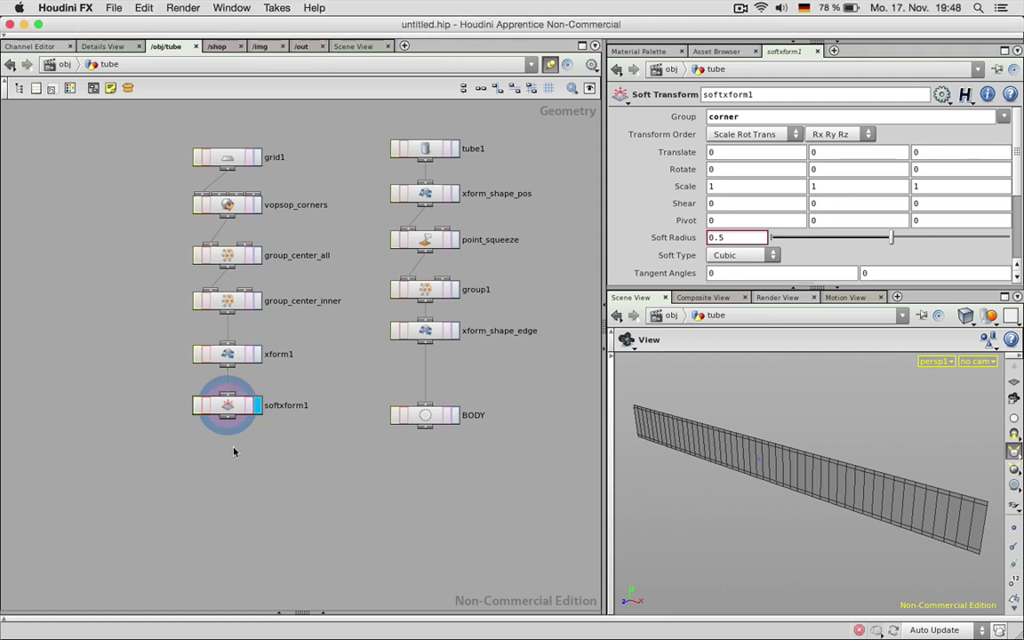
click(236, 410)
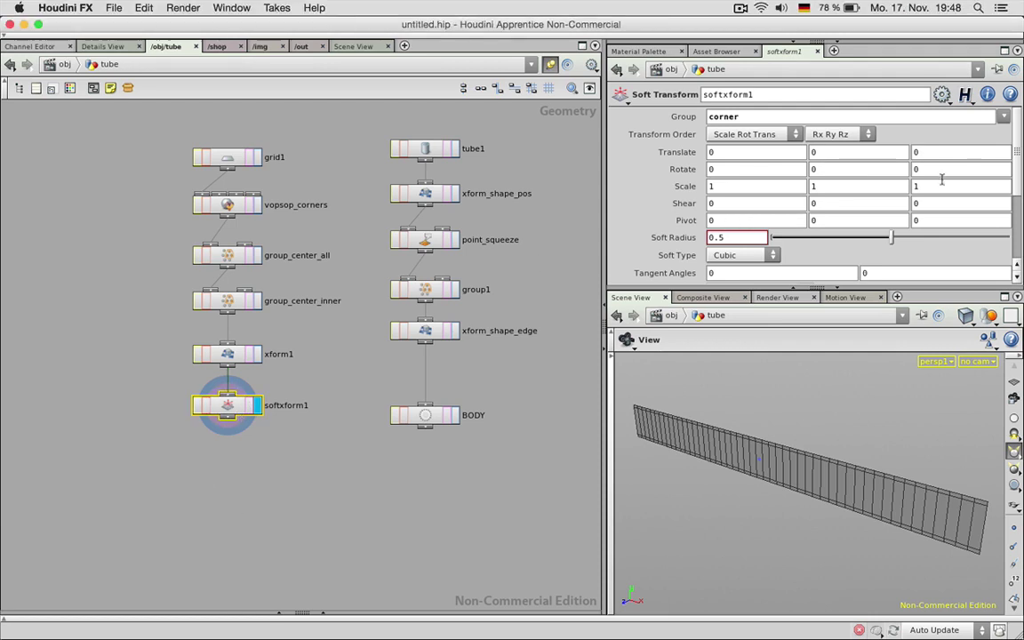
click(854, 153)
scroll(854, 153, down, 1)
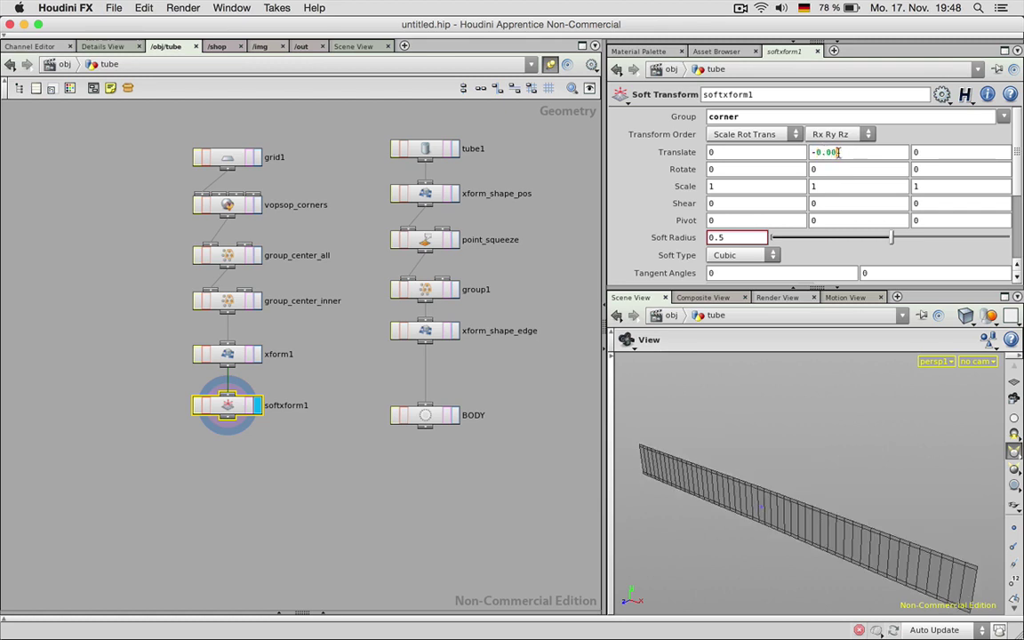
text(2)
key(Return)
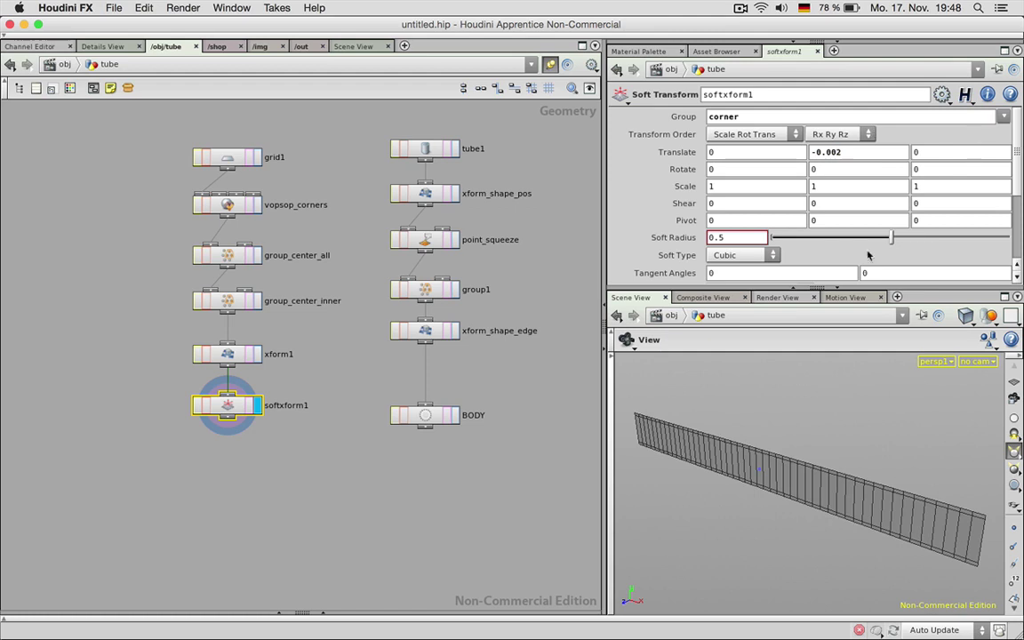
Step: Reduce the soft radius to 0.003, try the Linear, Quadratic and Cubic soft types, and choose Meta-ball
drag(890, 238, 772, 238)
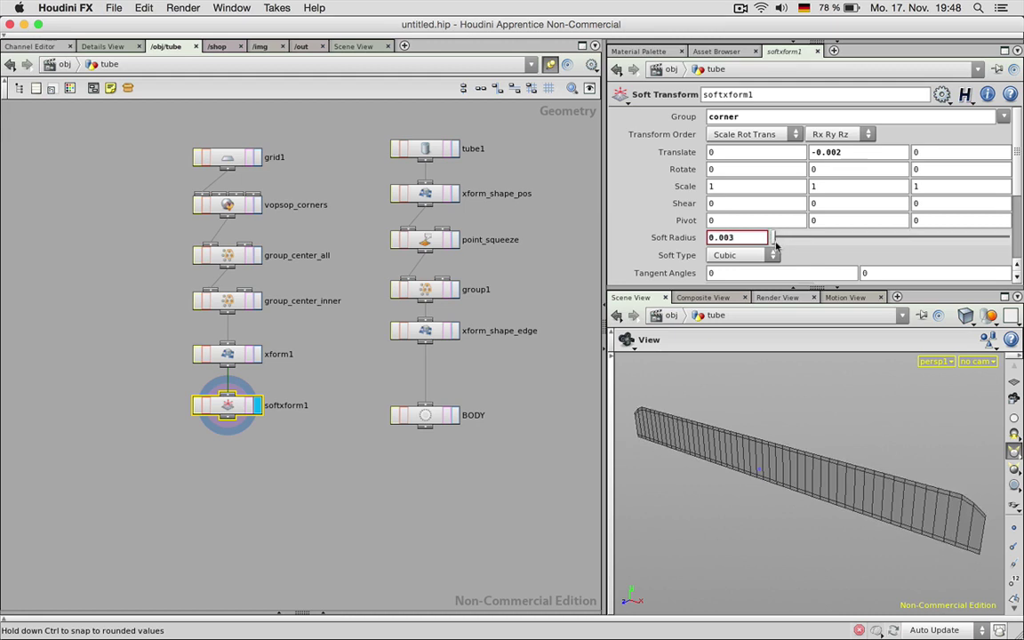
click(743, 255)
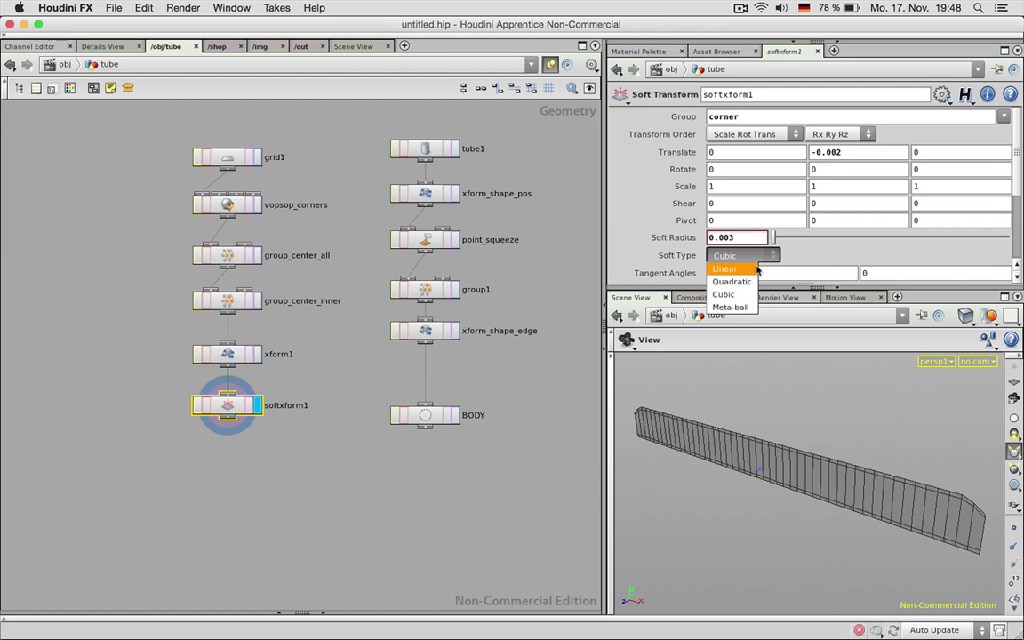
click(742, 269)
click(744, 257)
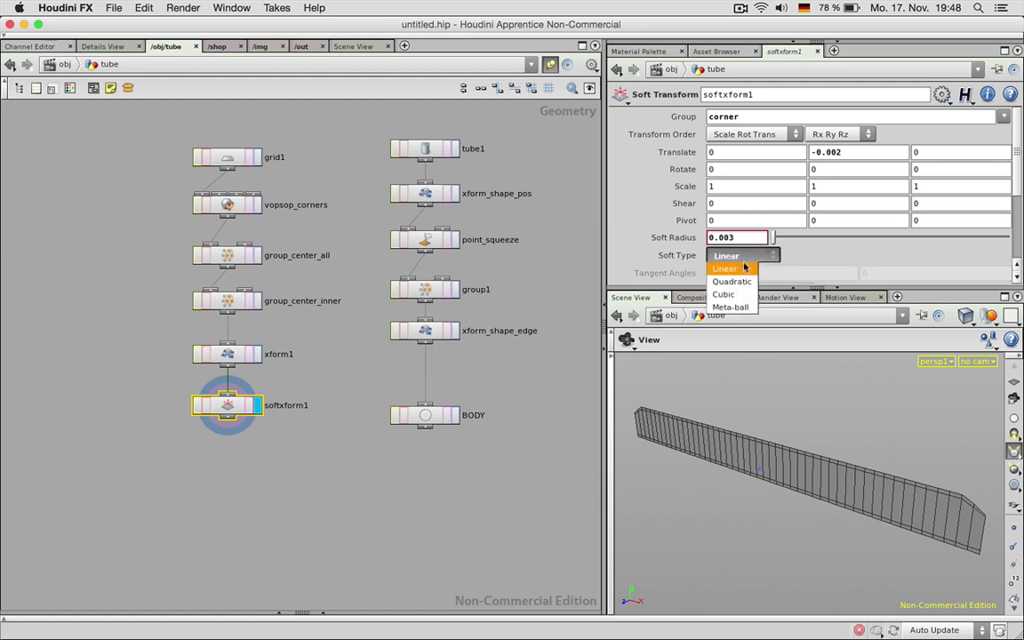
click(745, 276)
click(745, 257)
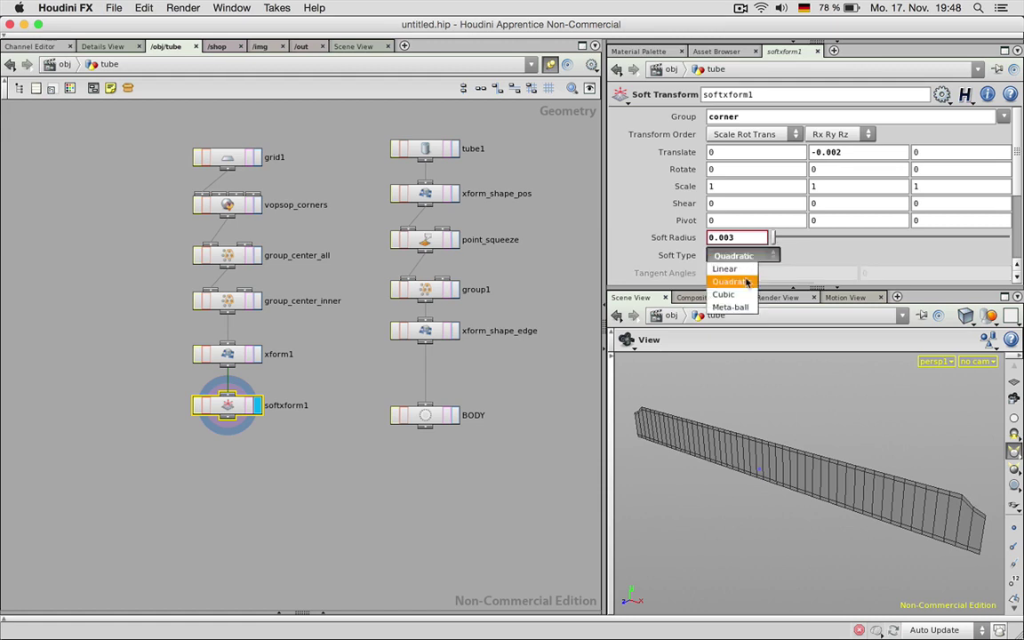
click(743, 287)
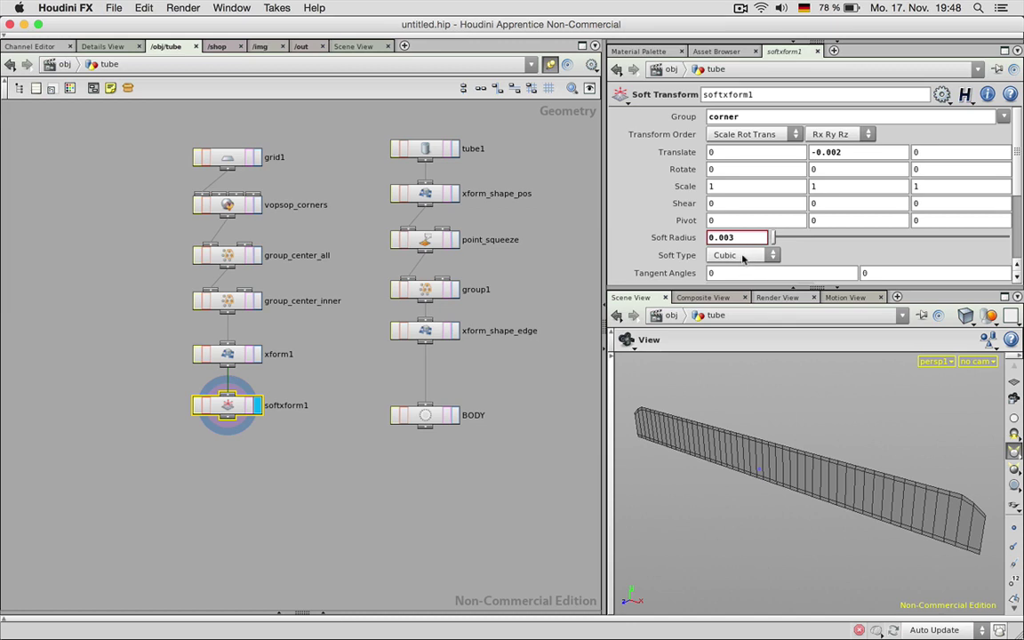
click(743, 257)
click(745, 306)
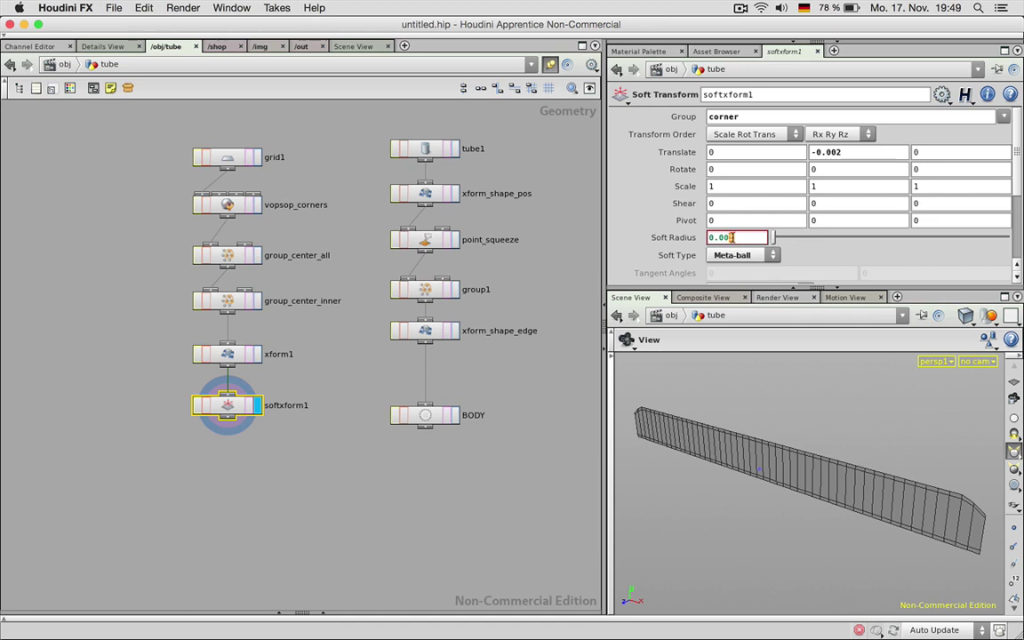
Step: Set the soft radius to 0.005 and test the Cubic soft type with a 0.3 tangent angle before switching back to Meta-ball
key(Return)
scroll(1016, 152, down, 3)
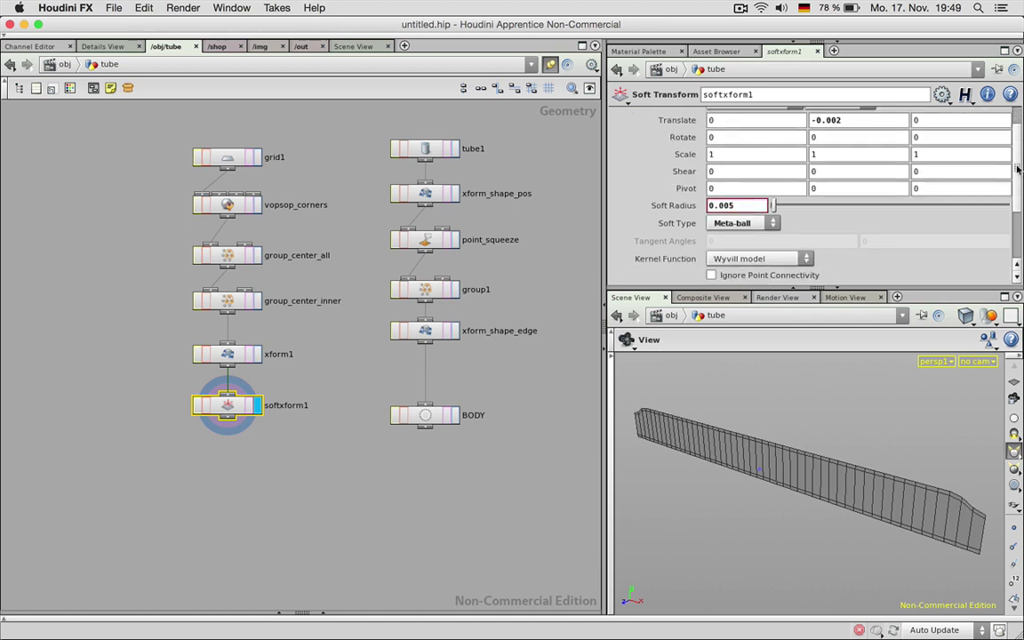
click(730, 191)
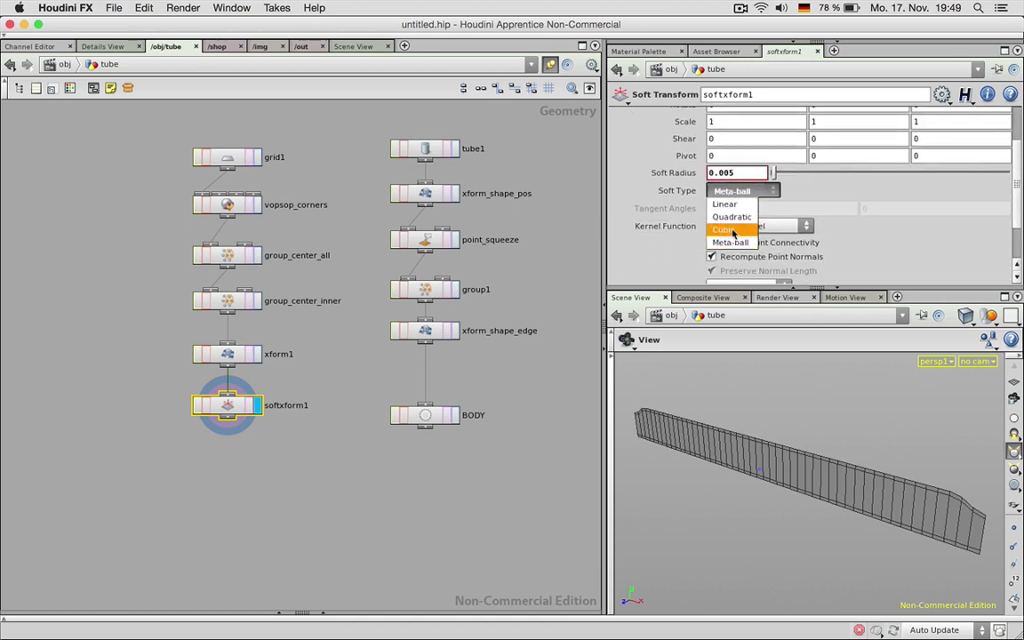
click(727, 230)
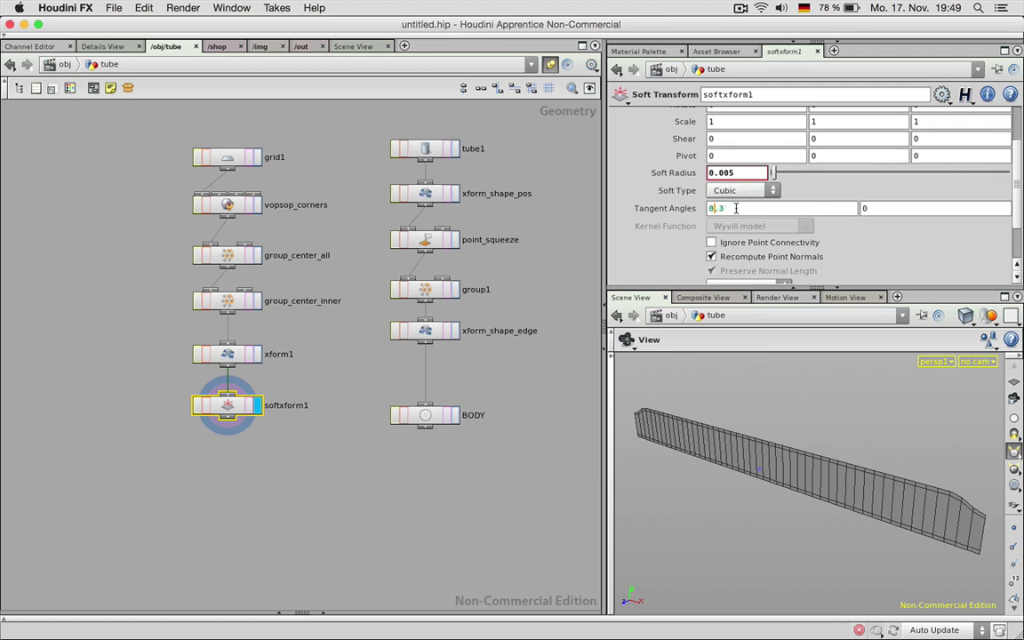
double_click(735, 208)
click(742, 190)
click(737, 235)
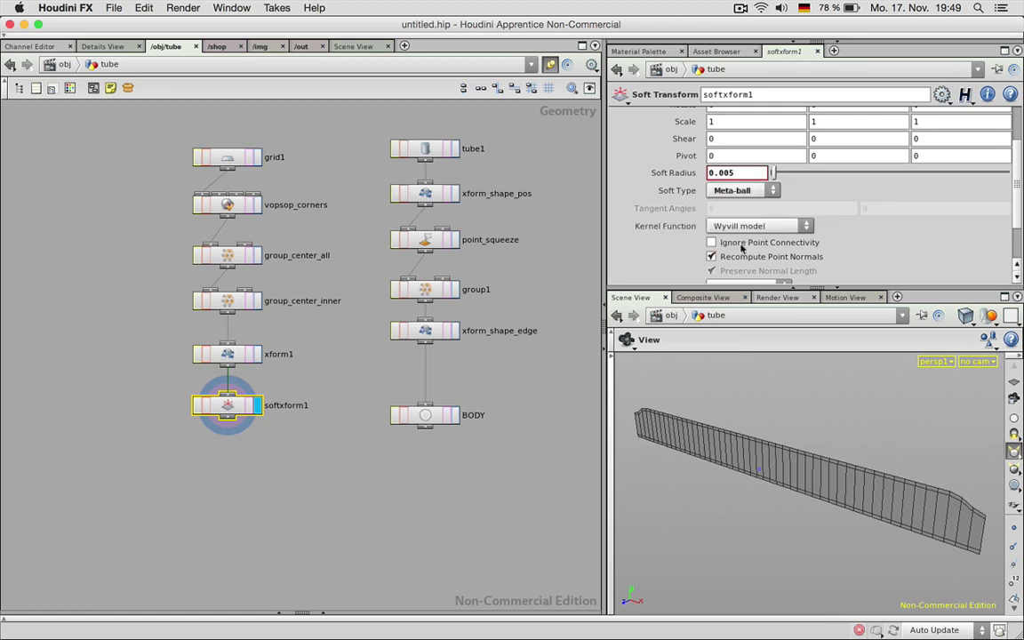
Step: Try the Links model as the soft transform's kernel function, and settle on the Blinn model
click(742, 226)
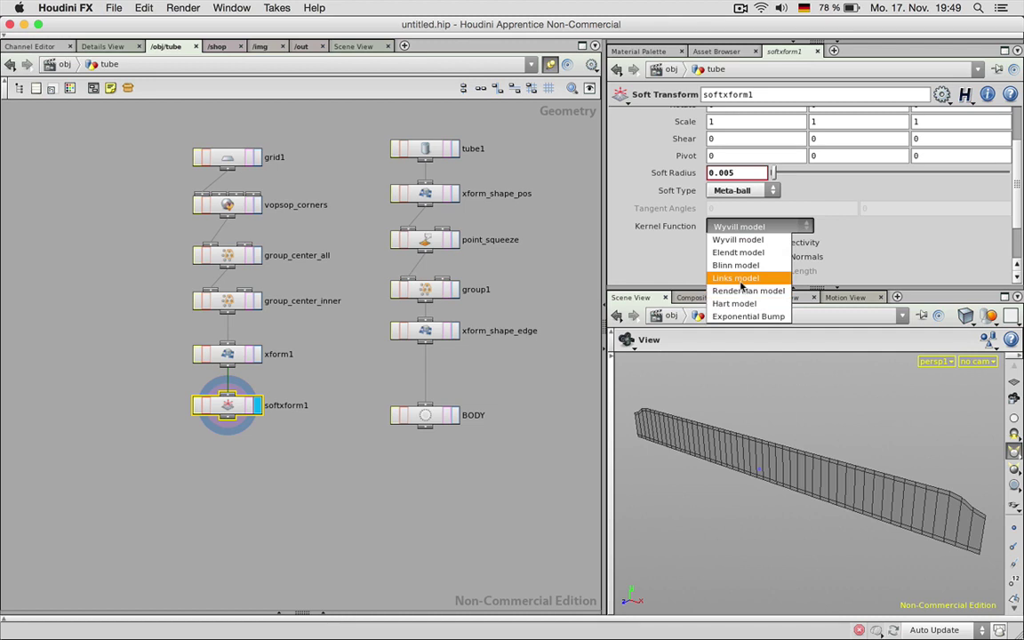
click(739, 280)
click(749, 228)
click(737, 265)
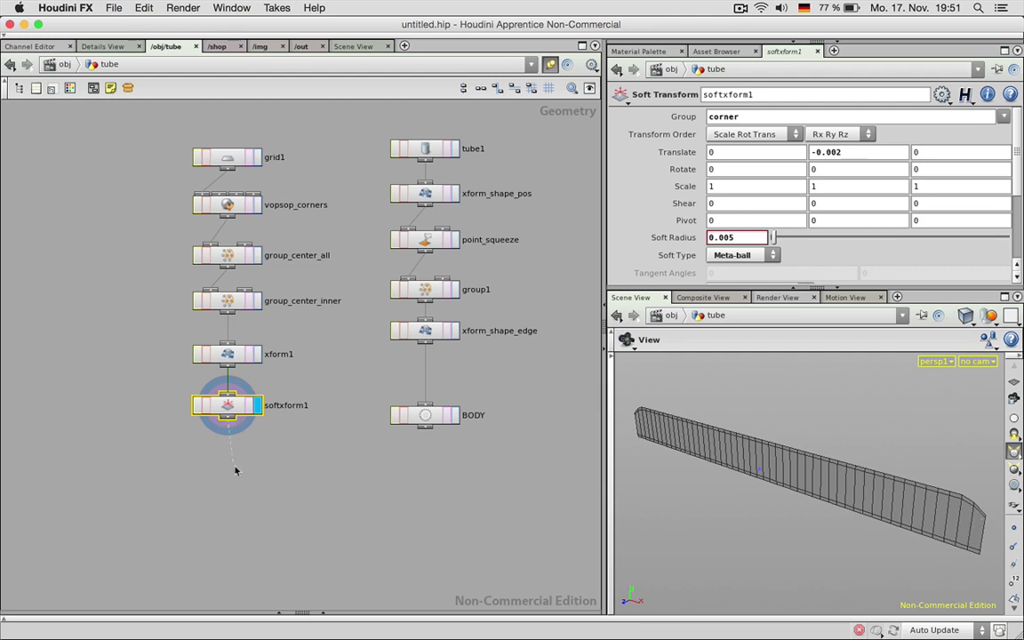
Step: Append a displayed PolyExtrude node below softxform1 and restrict it to the center_inner group
key(Tab)
text(polyex)
key(Return)
click(236, 473)
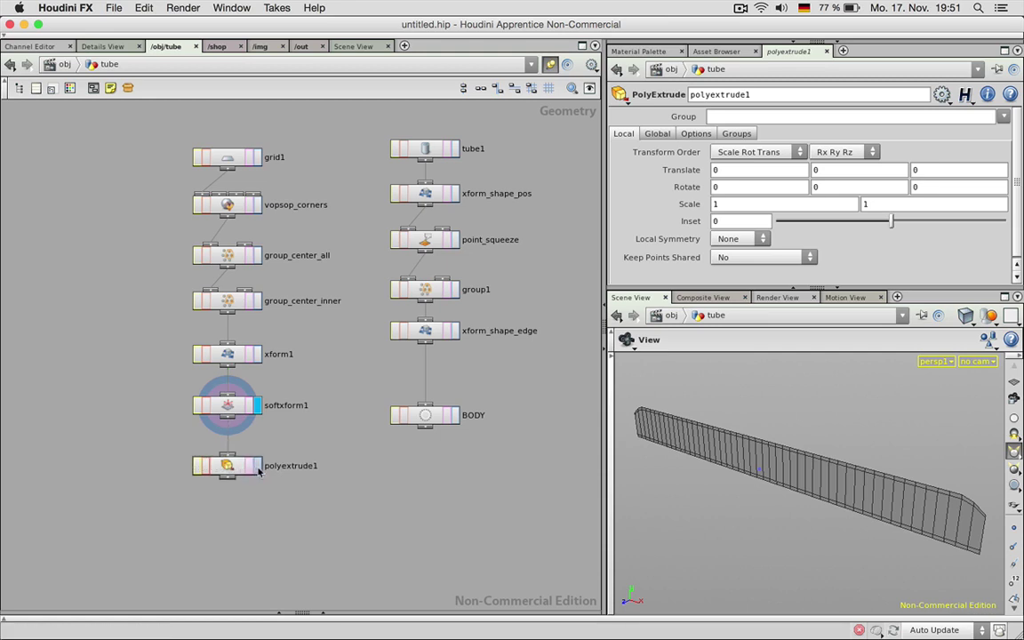
click(233, 467)
click(1002, 116)
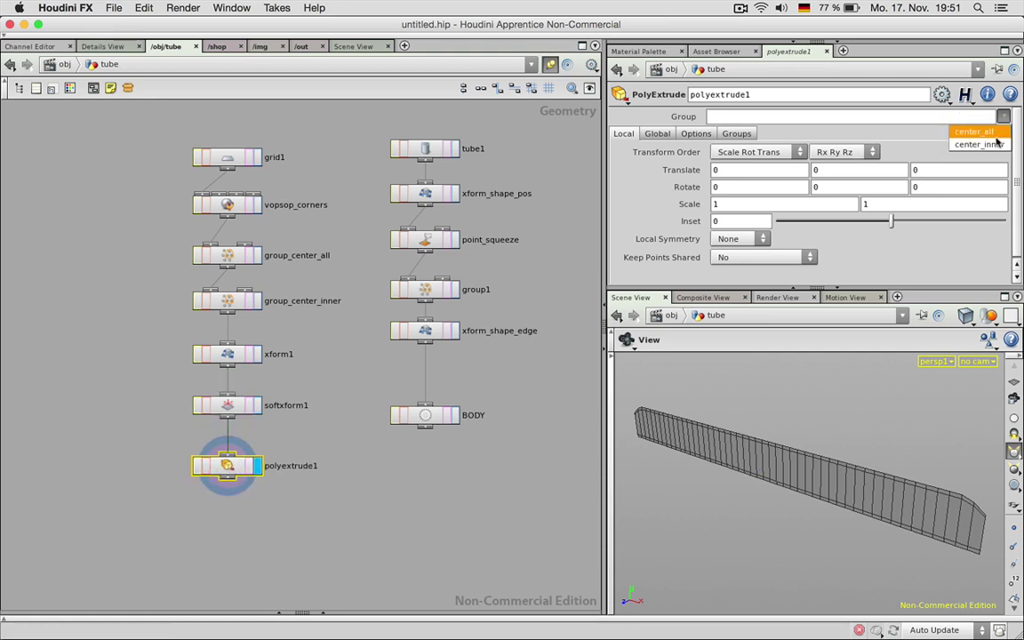
click(976, 146)
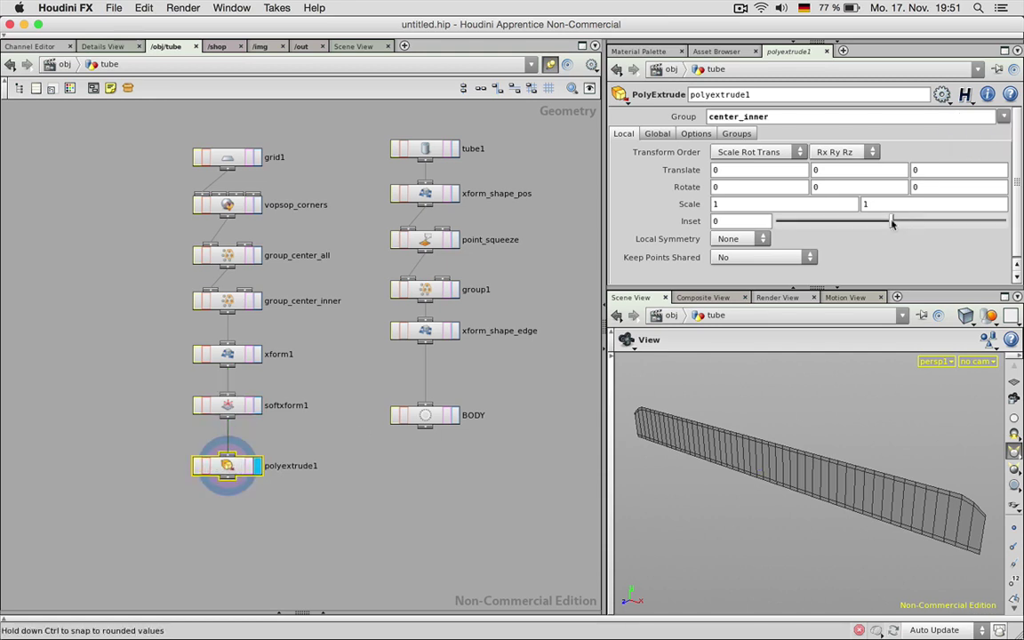
Step: Refine the inset of polyextrude1 to -0.0003 so each inner face gets a narrow border
drag(890, 223, 887, 222)
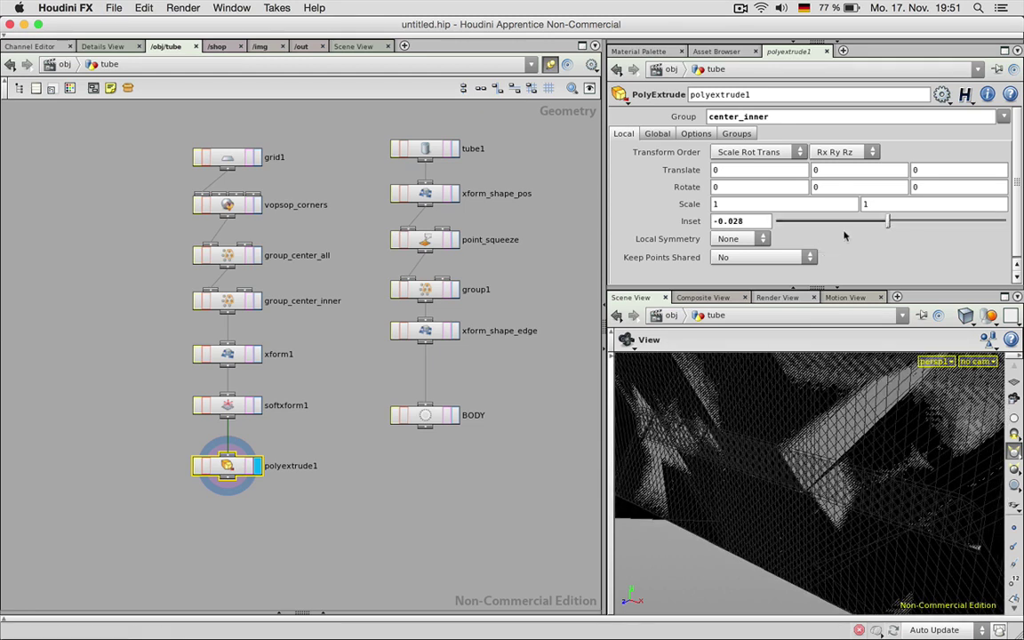
drag(731, 221, 752, 223)
text(1)
key(Return)
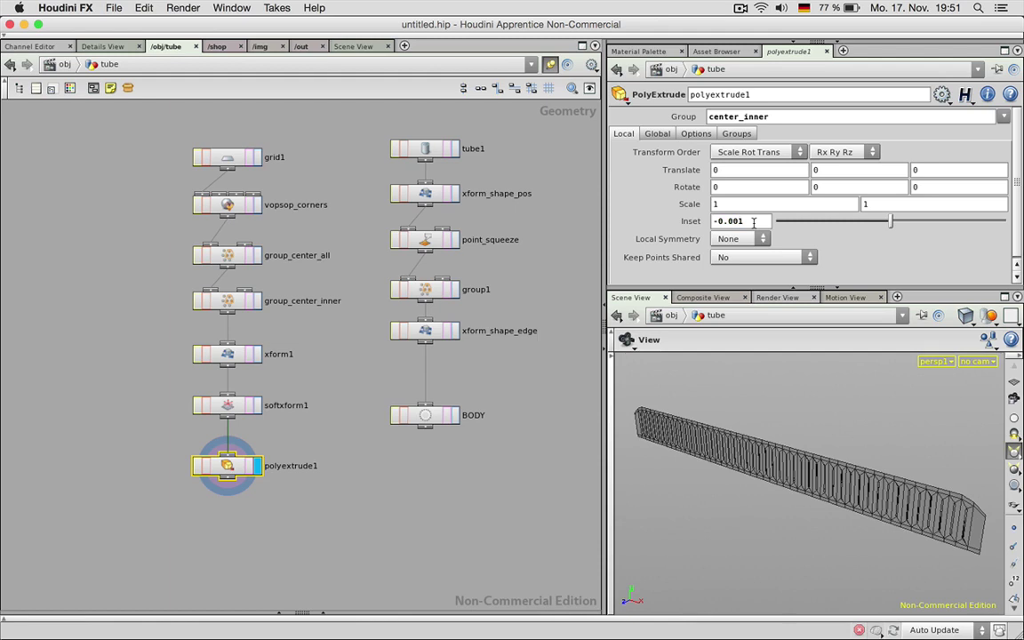
drag(738, 223, 742, 222)
text(03)
key(Return)
drag(885, 504, 970, 487)
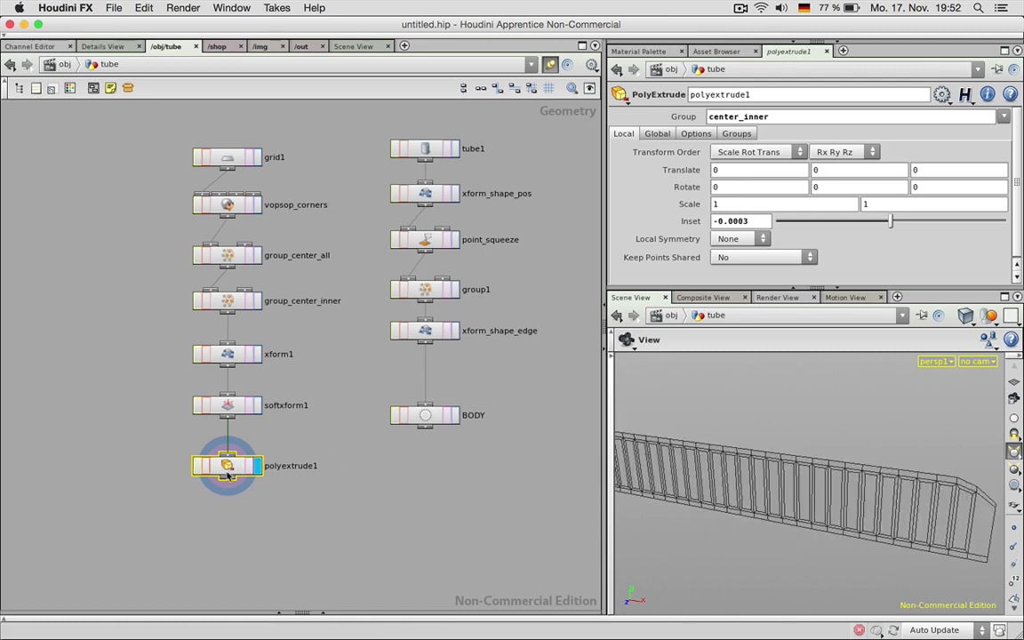
Step: Enable output groups on polyextrude1 and clear the back and side group names, keeping only extrudeFront
drag(228, 465, 227, 452)
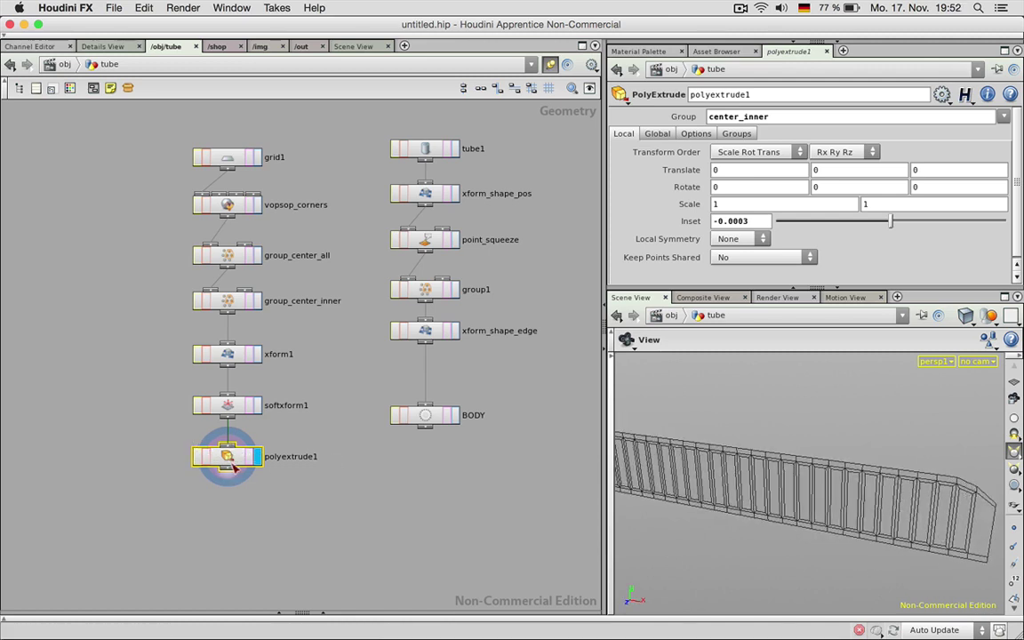
click(736, 133)
click(715, 149)
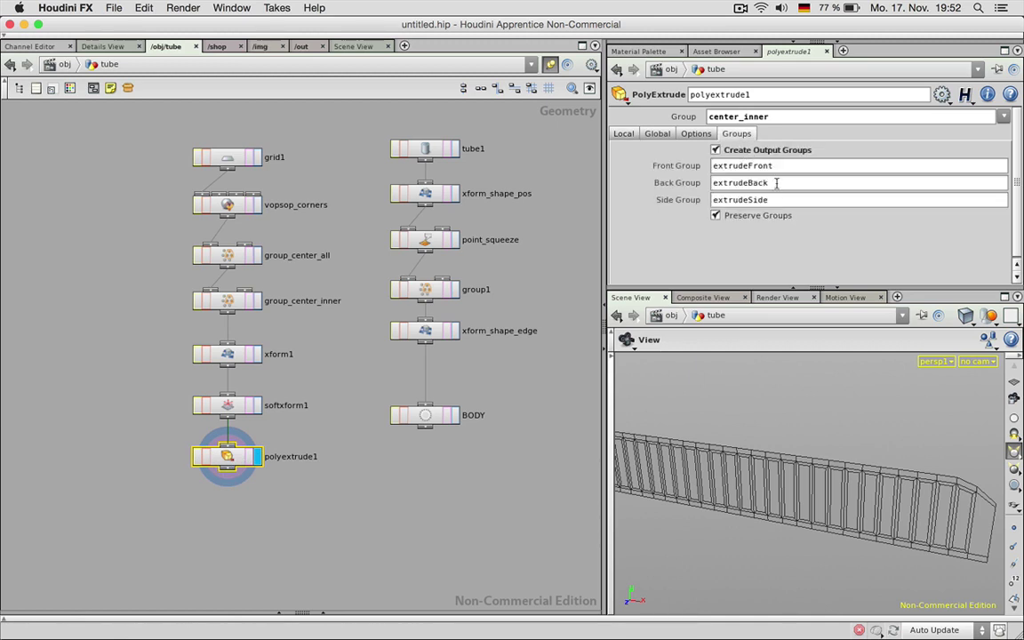
double_click(775, 183)
key(BackSpace)
key(Tab)
key(BackSpace)
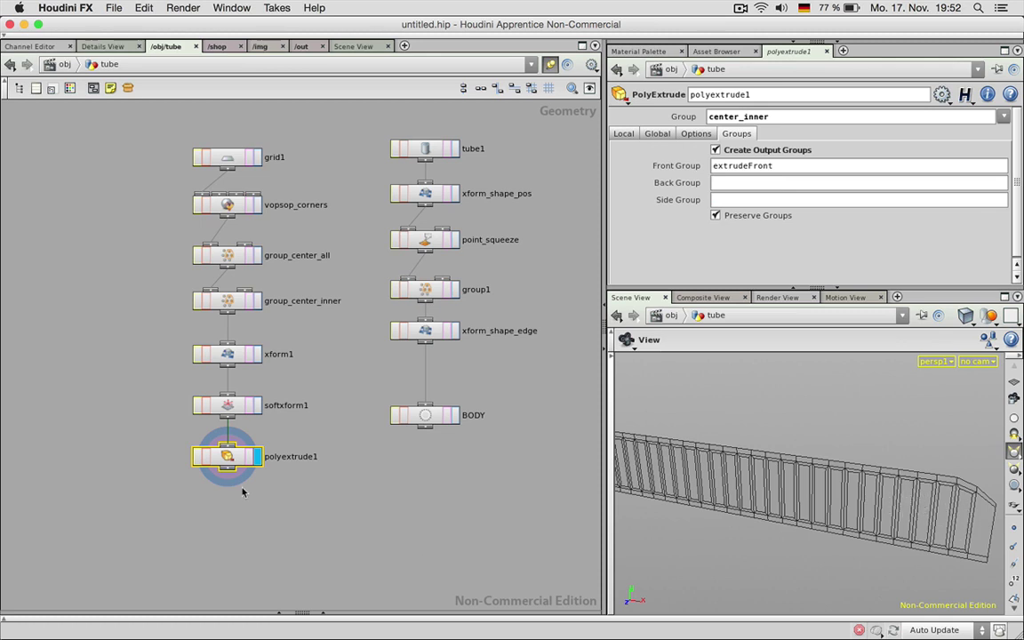
Step: Append a second PolyExtrude node below polyextrude1, align it in the chain and display it
key(Tab)
text(poly)
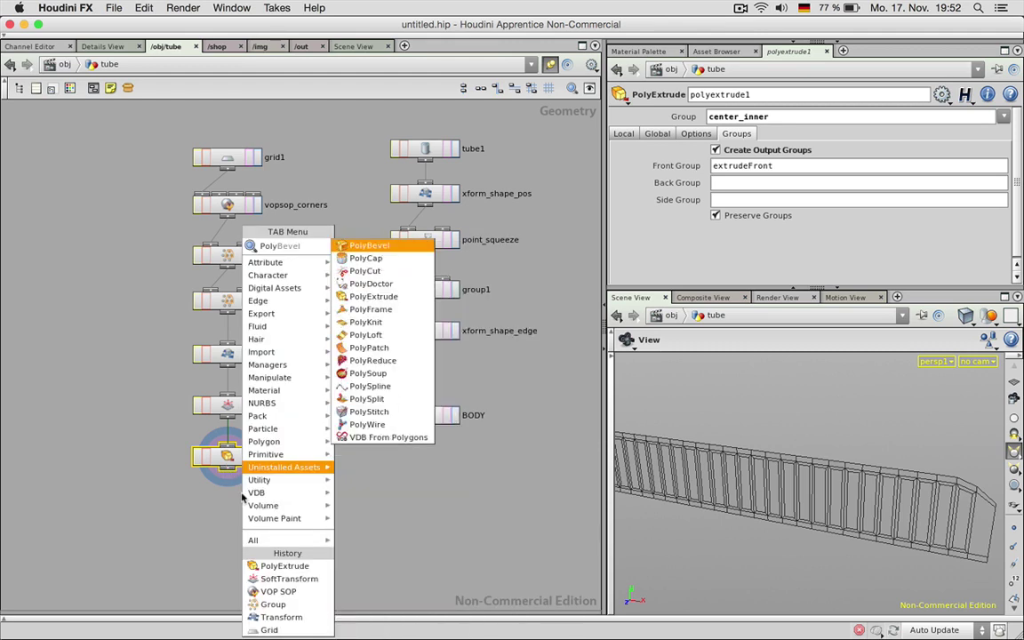
text(e)
key(Return)
click(243, 495)
drag(259, 497, 247, 505)
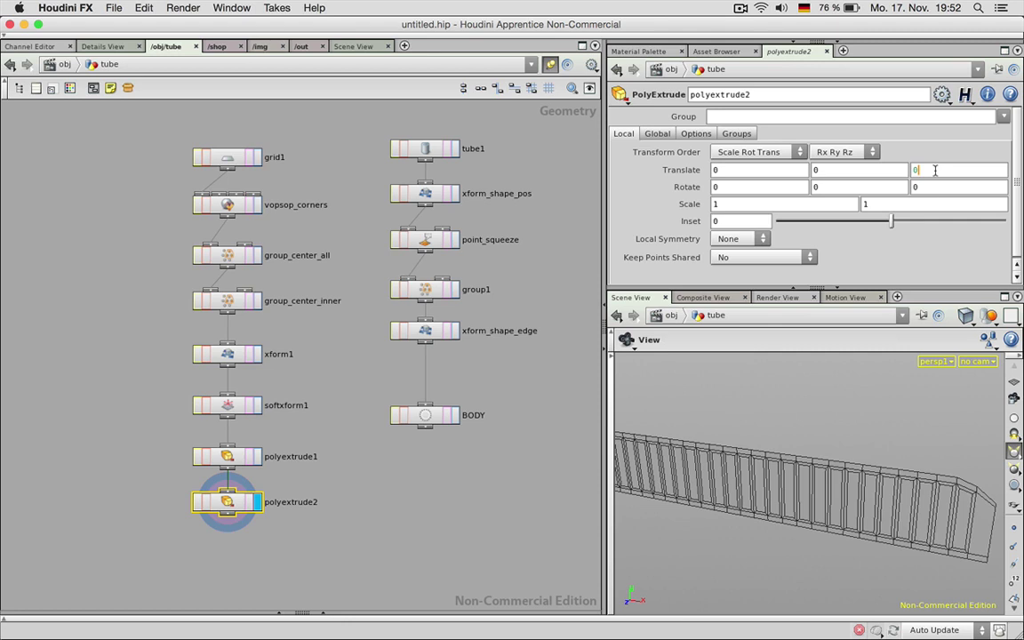
Step: Thicken the whole strip with polyextrude2, trying Z translates of 0.01 and 0.002 before settling on 0.001
click(934, 169)
text(.01)
key(Return)
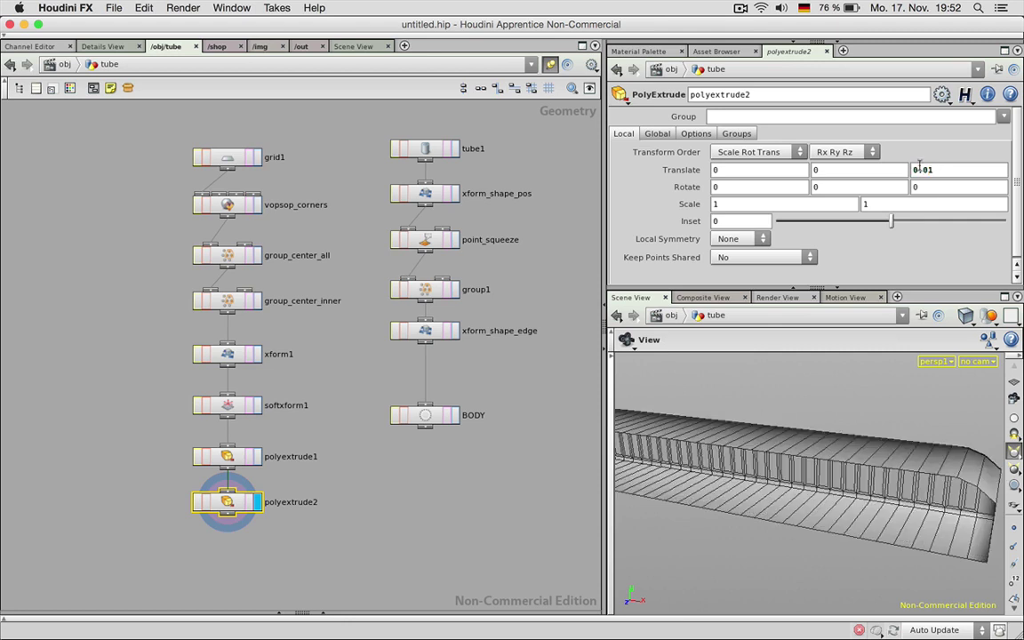
drag(900, 488, 844, 409)
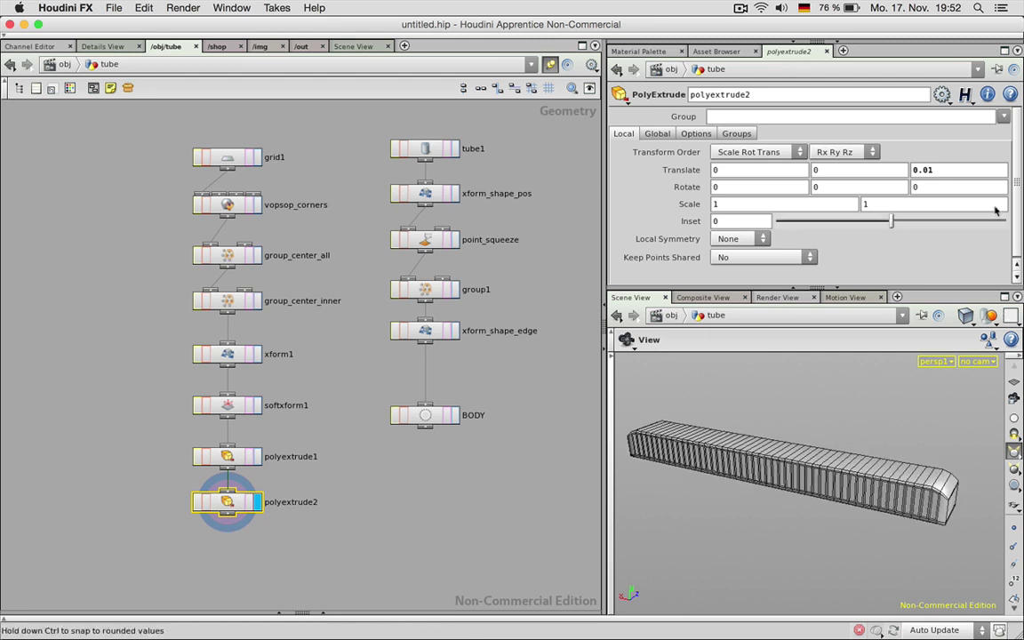
drag(927, 169, 931, 170)
text(02)
key(Return)
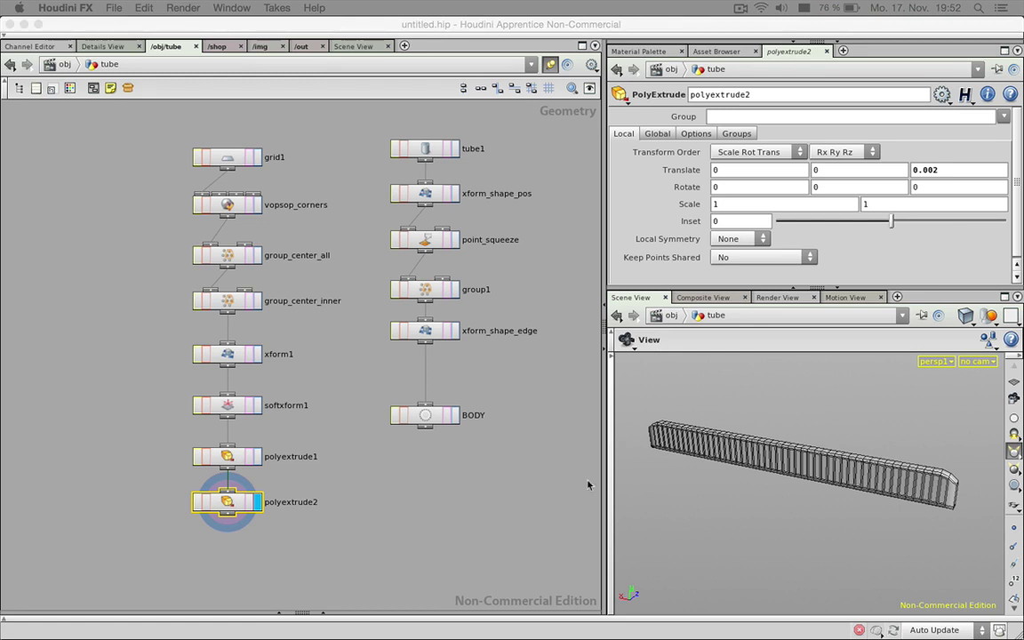
click(933, 170)
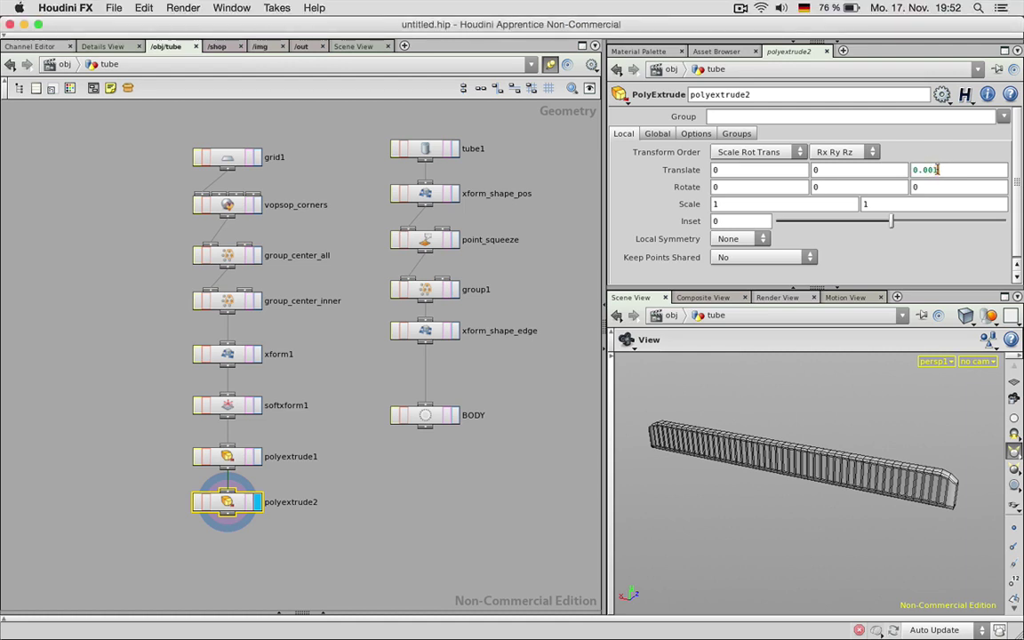
key(Return)
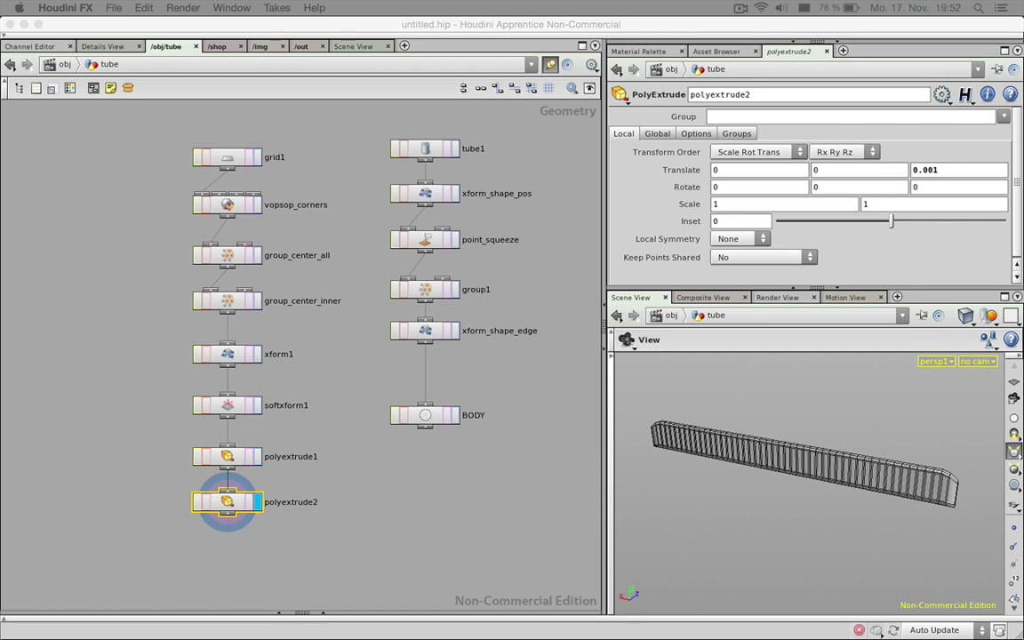
Step: Append a third PolyExtrude node below polyextrude2 and display it
click(226, 512)
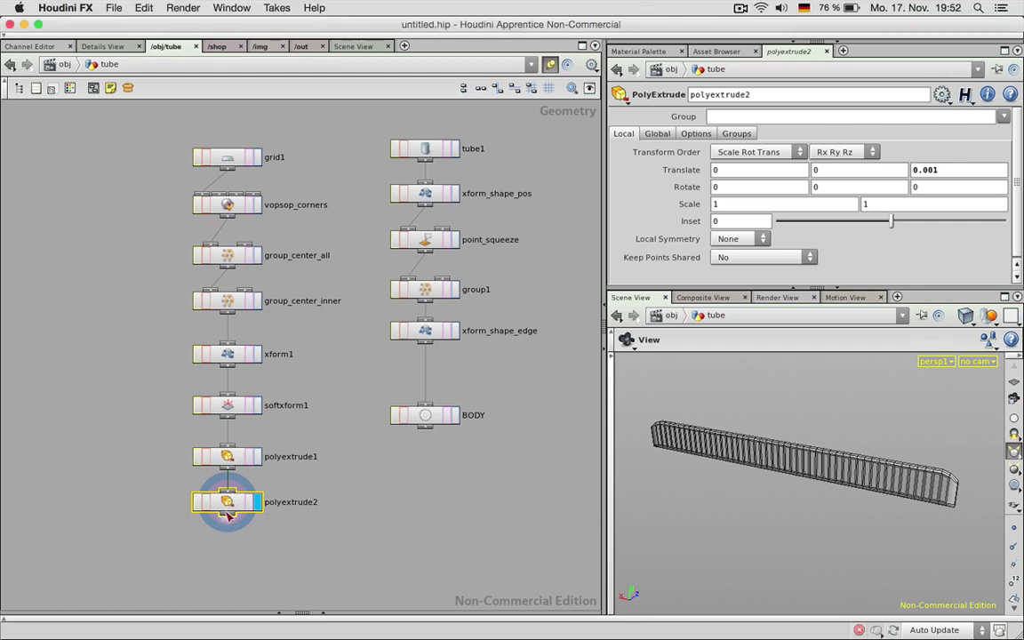
key(Tab)
text(PolyExtrude)
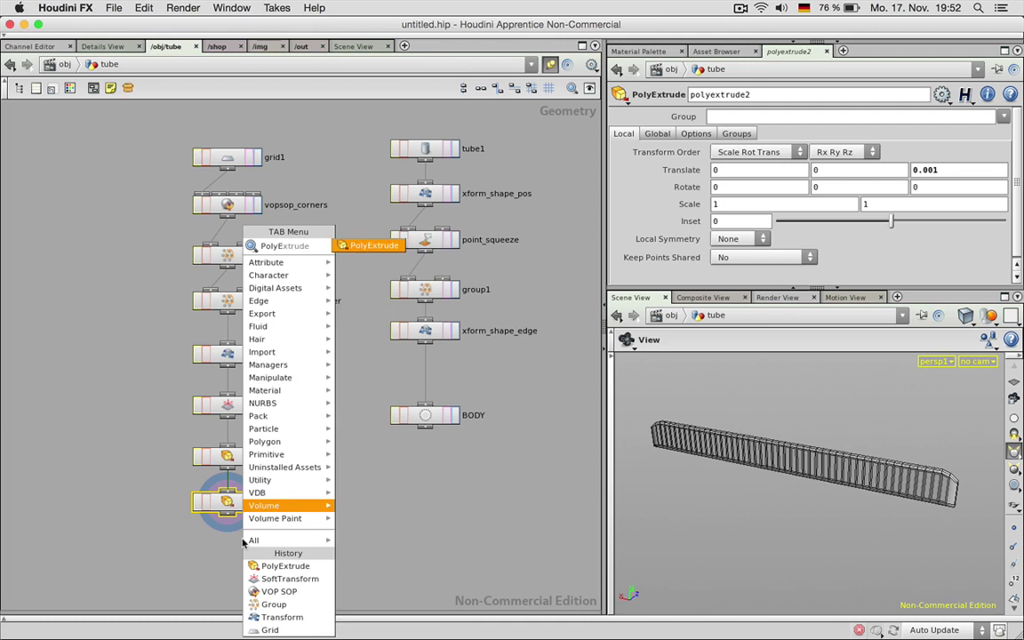
key(Return)
click(245, 544)
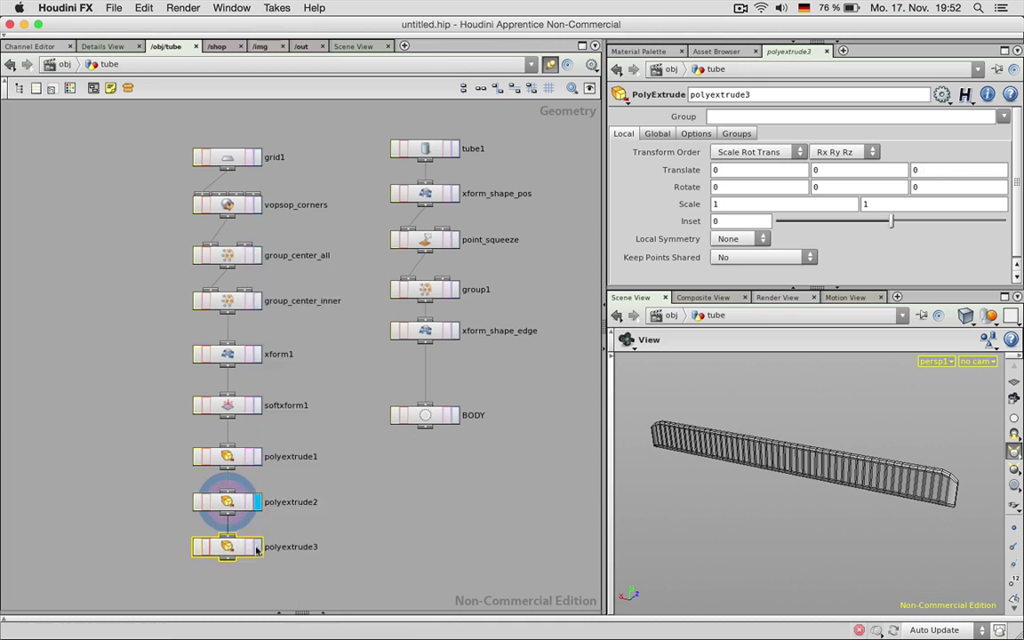
click(257, 546)
Step: Restrict polyextrude3 to the extrudeFront group and set its Z translate to -.0001
scroll(872, 460, up, 5)
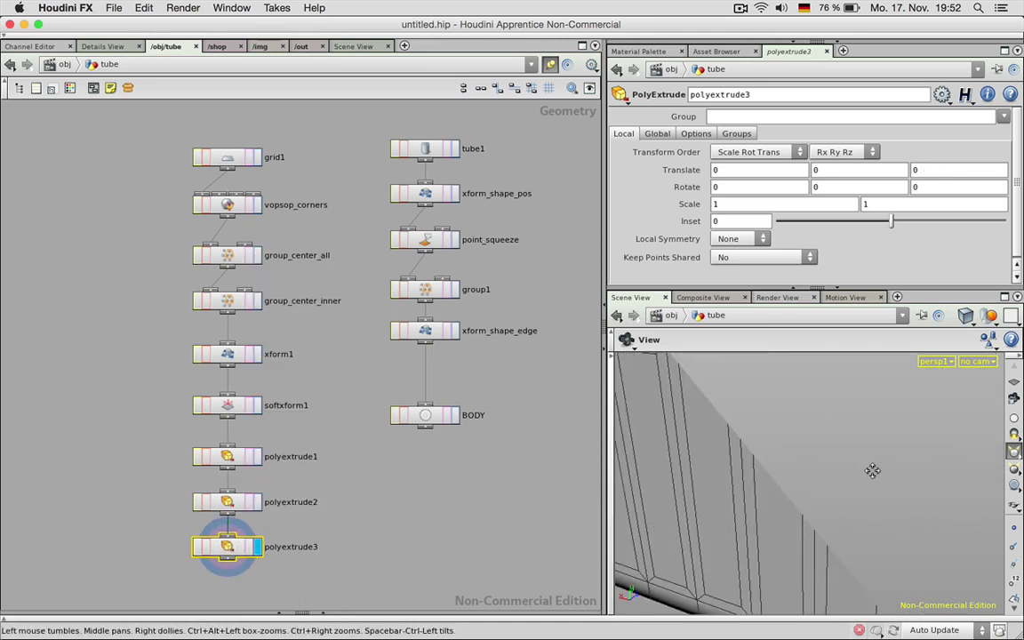
scroll(872, 470, down, 5)
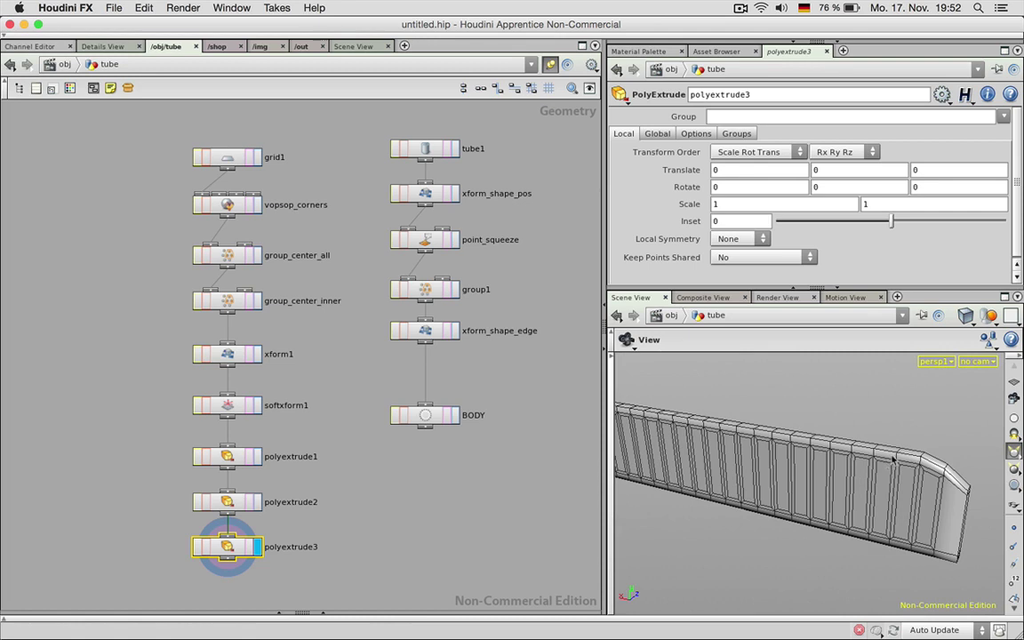
click(1003, 118)
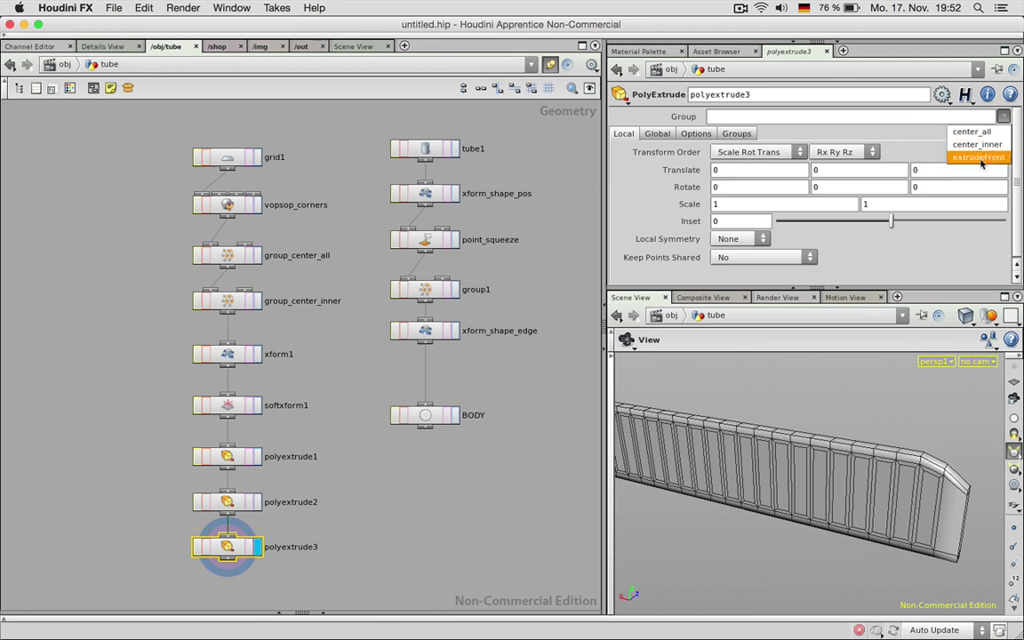
click(975, 153)
double_click(938, 169)
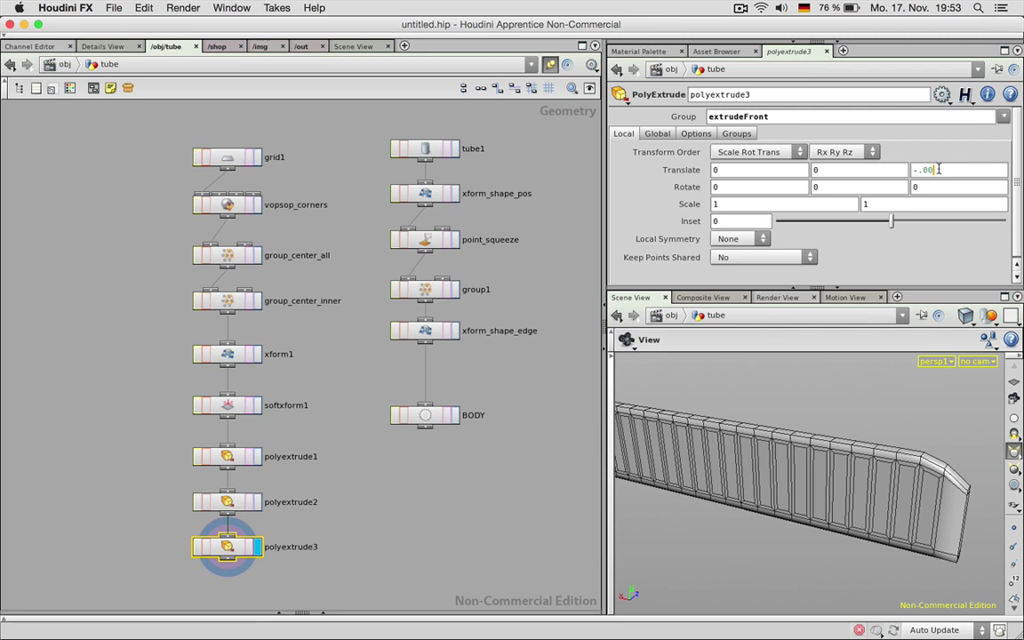
text(-.0001)
Step: Deepen the recessed faces by changing the Z translate of polyextrude3 to -.00015, then to -.0002
drag(907, 437, 885, 452)
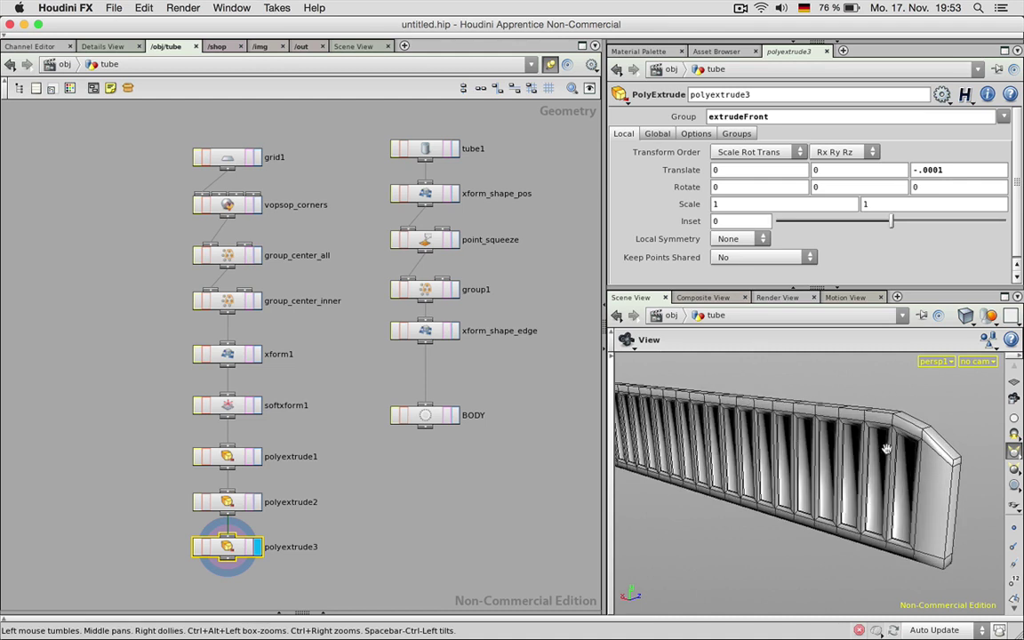
mouse_move(885, 450)
mouse_down()
mouse_move(777, 437)
mouse_move(745, 449)
mouse_move(671, 408)
mouse_move(793, 481)
mouse_move(875, 449)
mouse_up()
key(h)
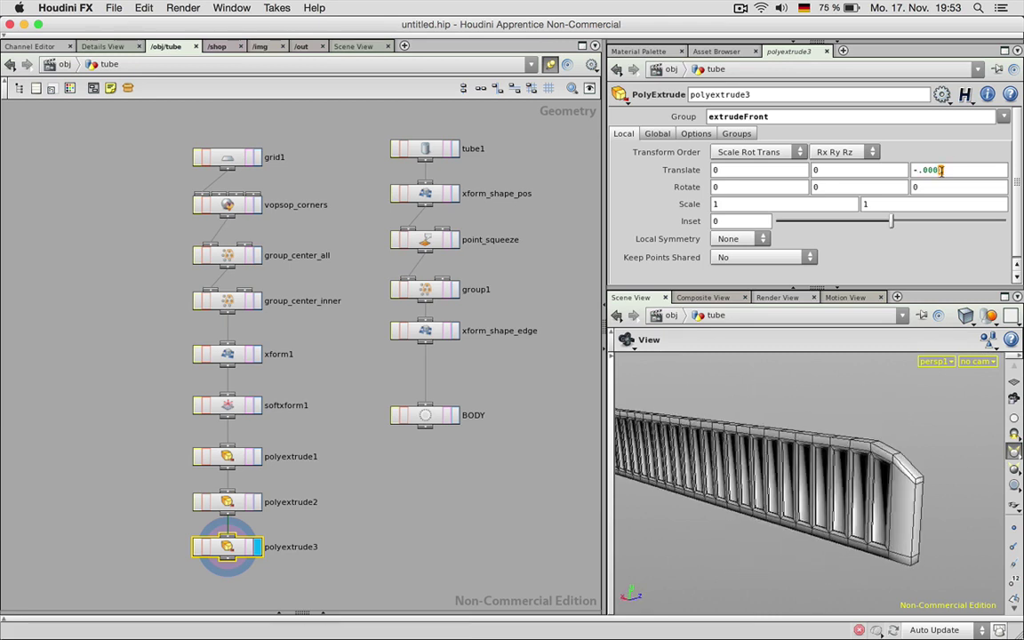
key(Return)
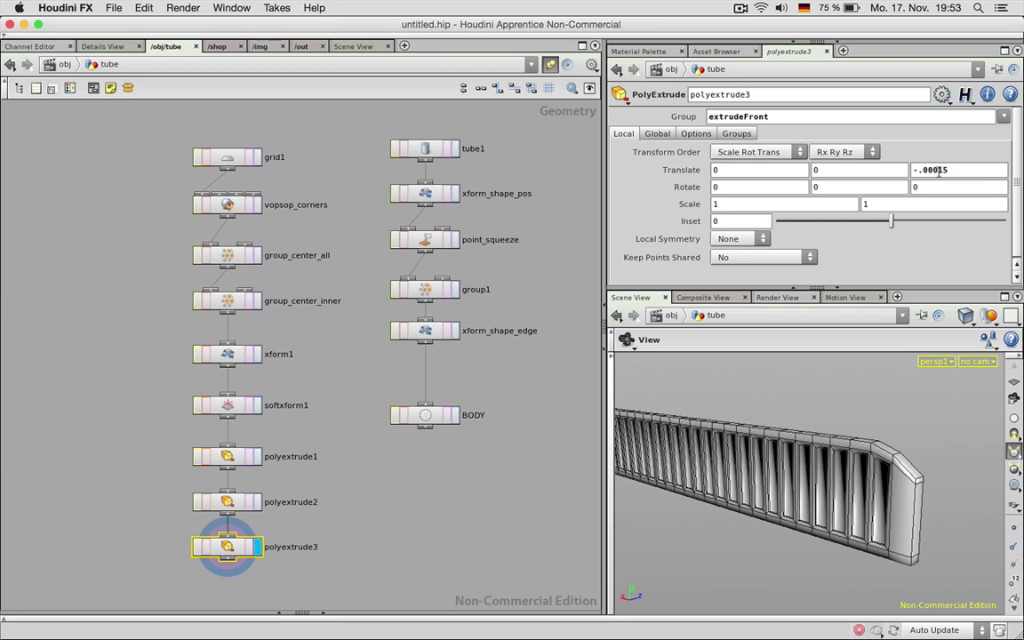
drag(938, 172, 952, 172)
key(Return)
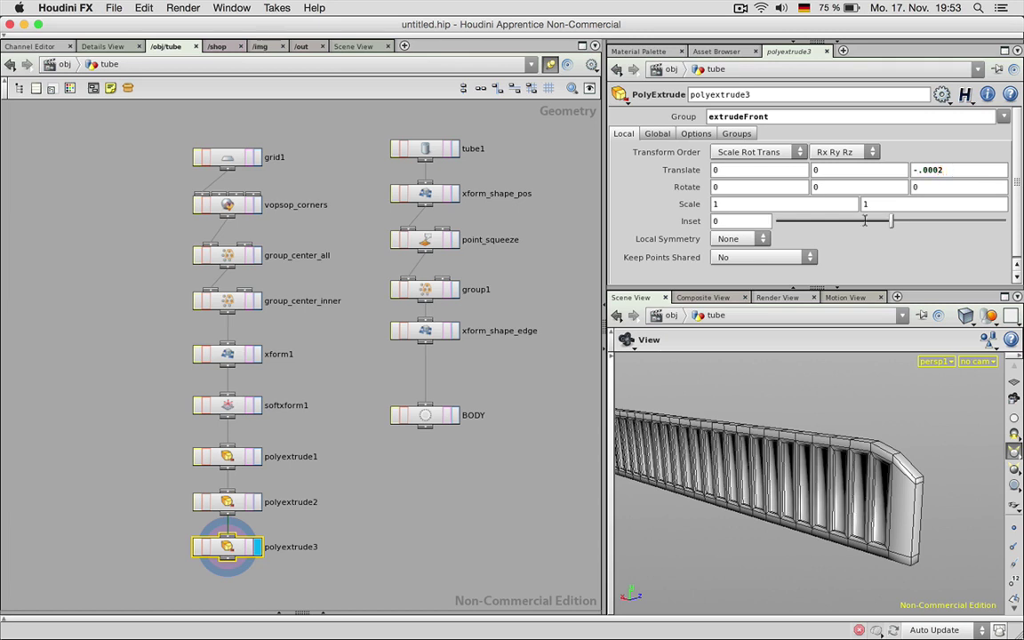
drag(786, 393, 880, 457)
Step: Append a Mirror node below polyextrude3, align it in the chain and display it
middle_drag(364, 535, 371, 405)
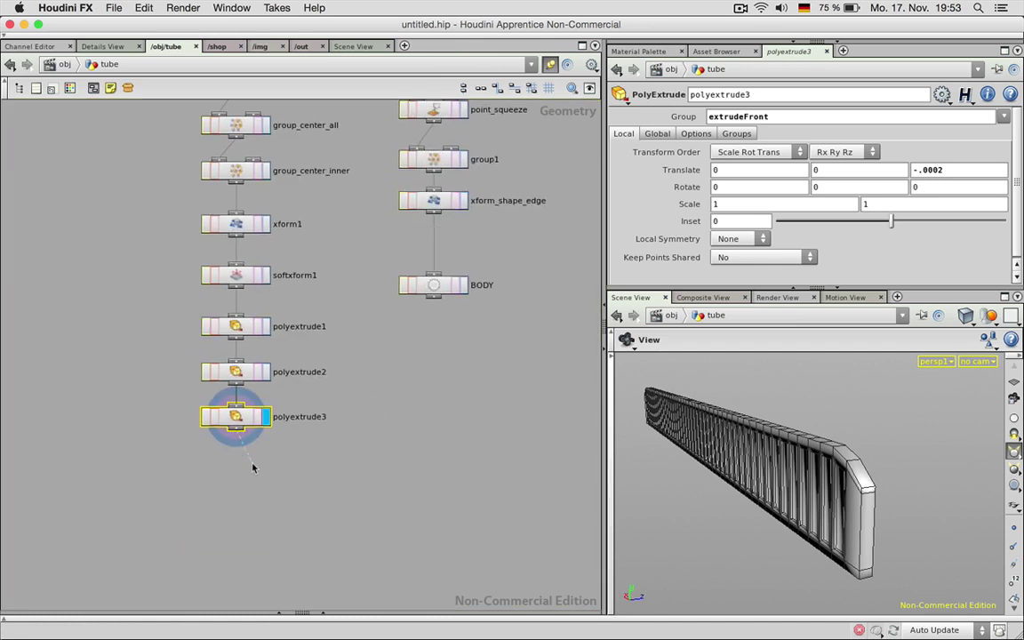
key(Tab)
text(mirror)
key(Return)
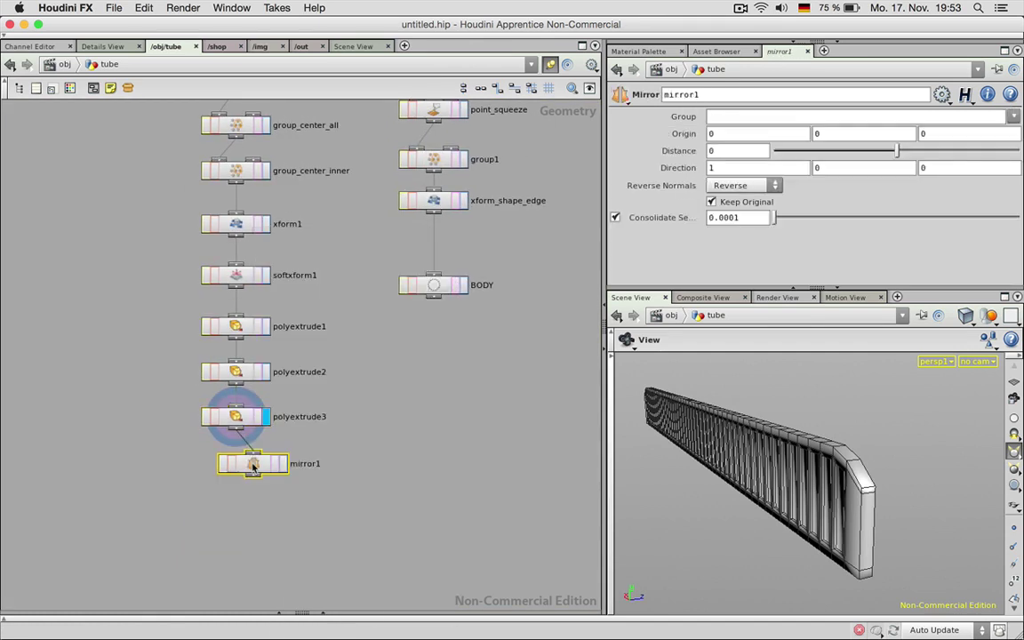
click(235, 462)
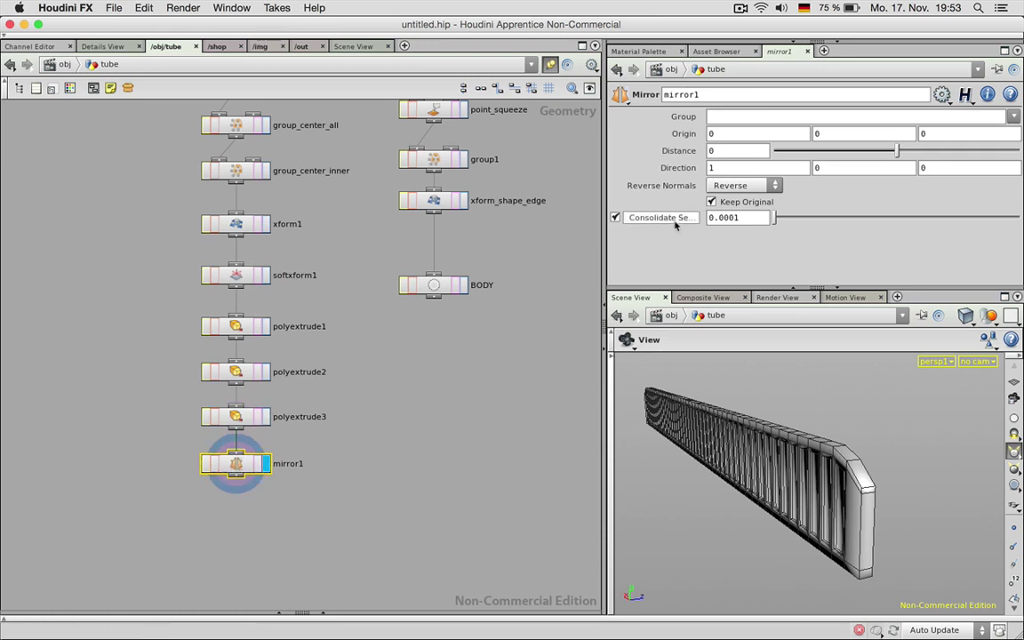
Step: Set the mirror1 direction to 0, 0, 1 after trying 0, 1, 0, so the strip is mirrored along Z
key(Tab)
text(1)
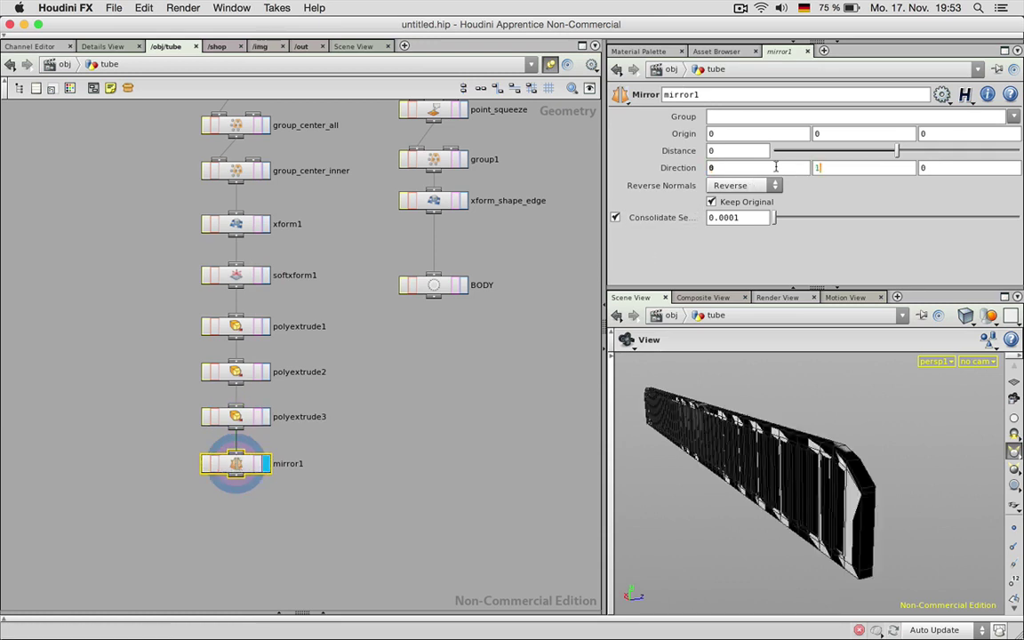
key(Return)
double_click(822, 169)
text(0)
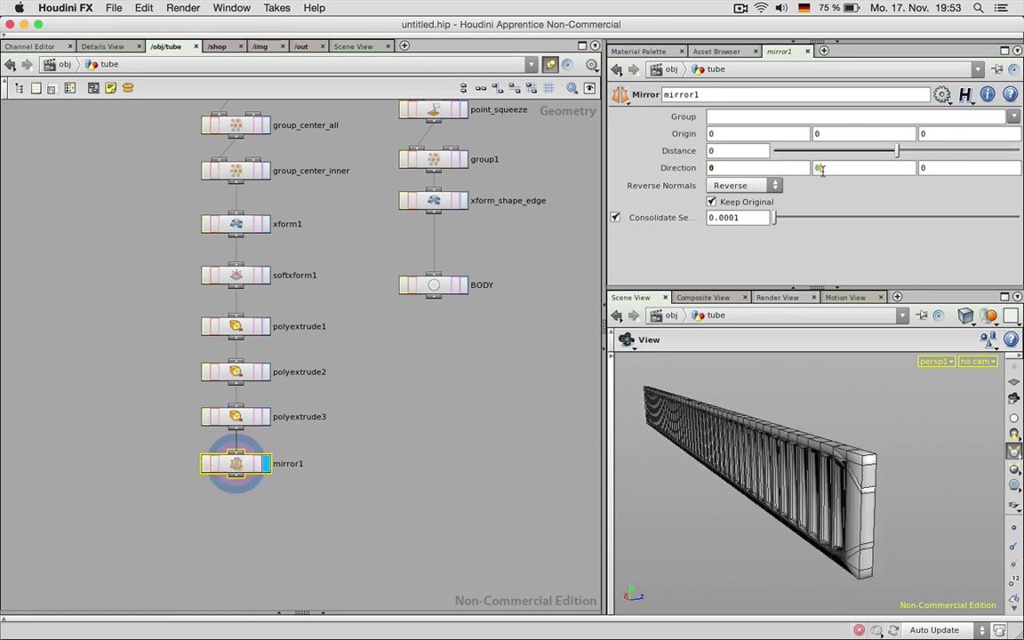
key(Tab)
text(1)
key(Return)
drag(843, 440, 755, 462)
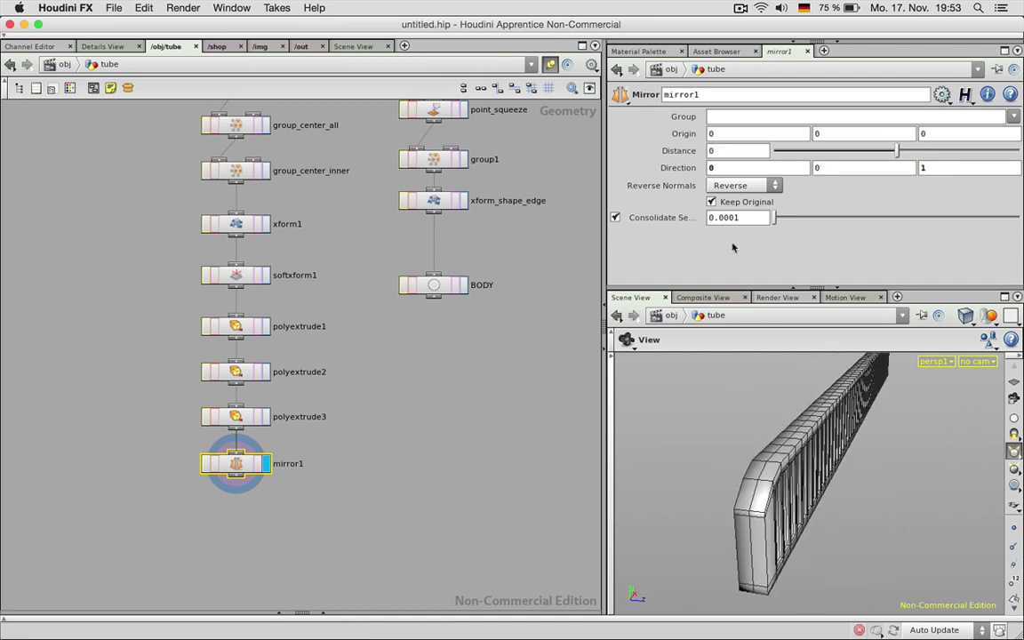
Step: Check the mirrored strip by switching seam consolidation and Keep Original off and back on
click(617, 219)
drag(768, 422, 874, 476)
click(712, 201)
click(713, 202)
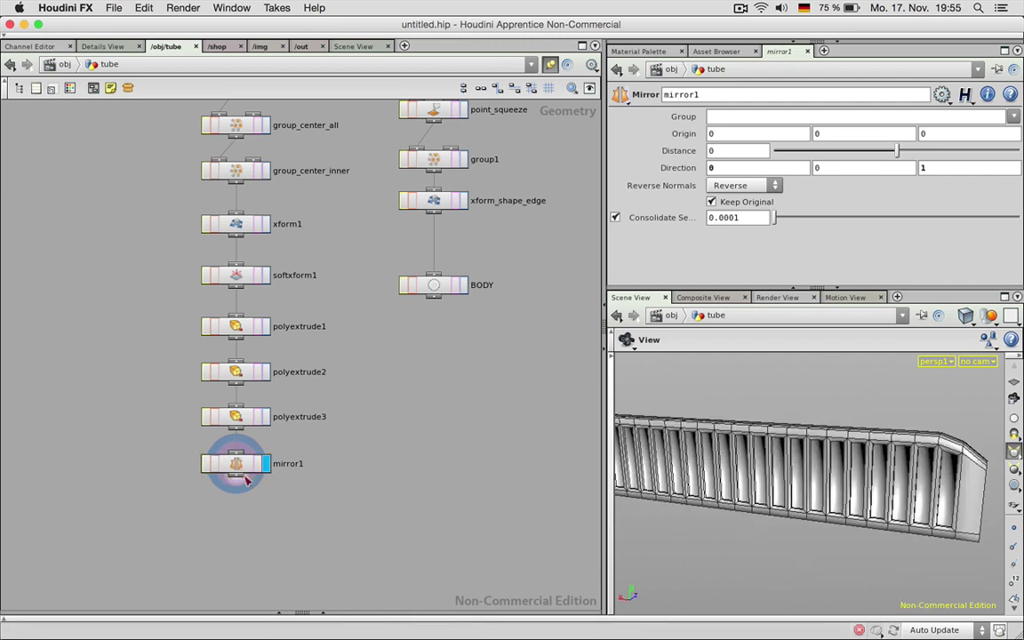
Step: Append a displayed Knife node below mirror1
key(Tab)
text(Knife)
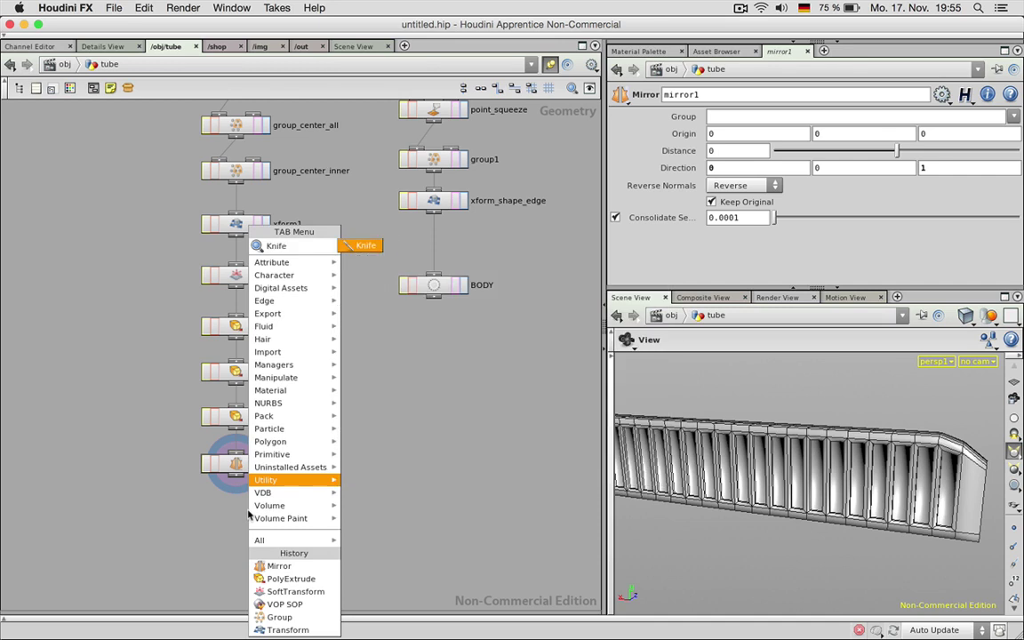
key(Return)
click(249, 511)
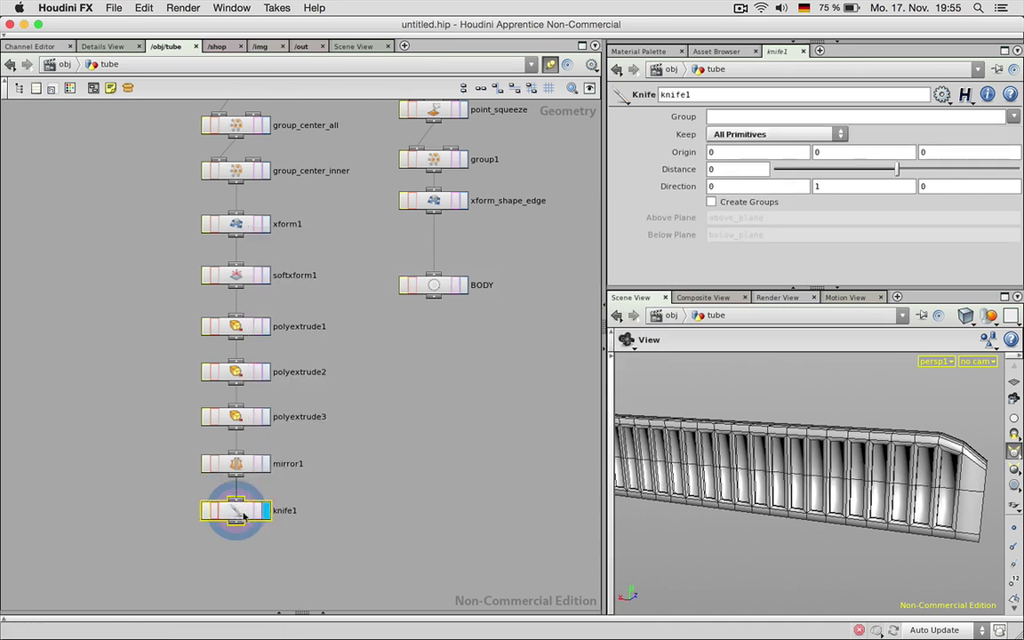
Step: Move the horizontal cut of knife1 by trying an origin Y of 0.01 and settling on 0.001
click(830, 153)
scroll(831, 152, up, 1)
key(BackSpace)
key(BackSpace)
text(.01)
key(Return)
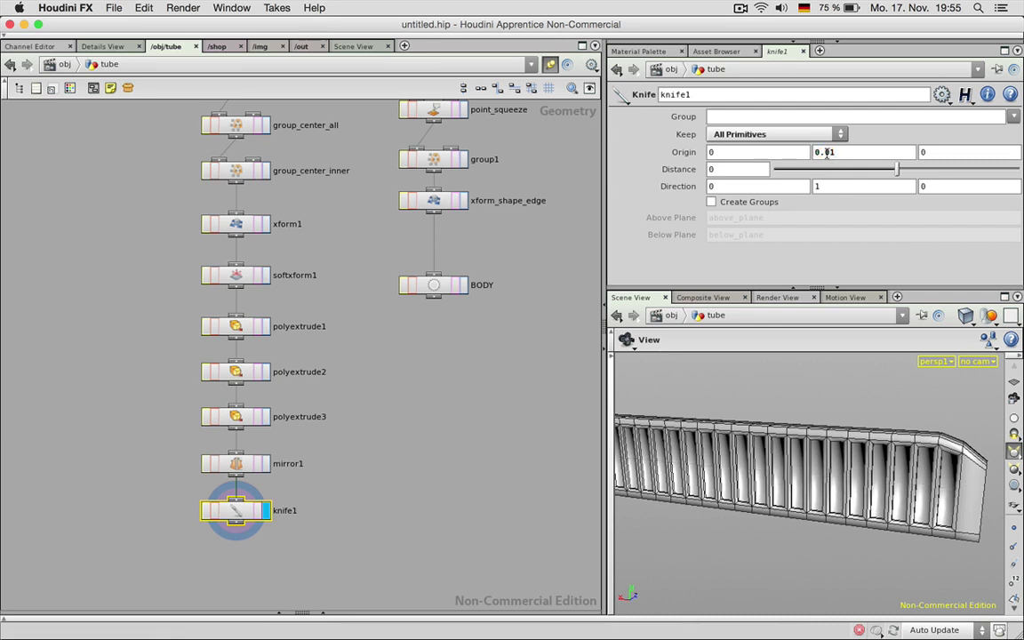
drag(826, 152, 836, 153)
text(01)
key(Return)
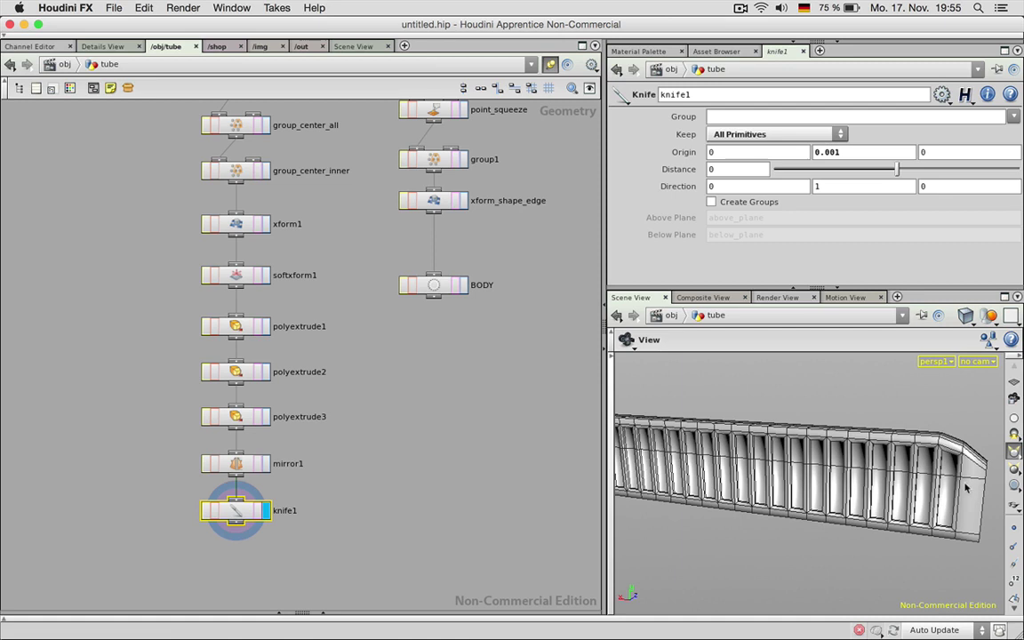
drag(869, 434, 880, 437)
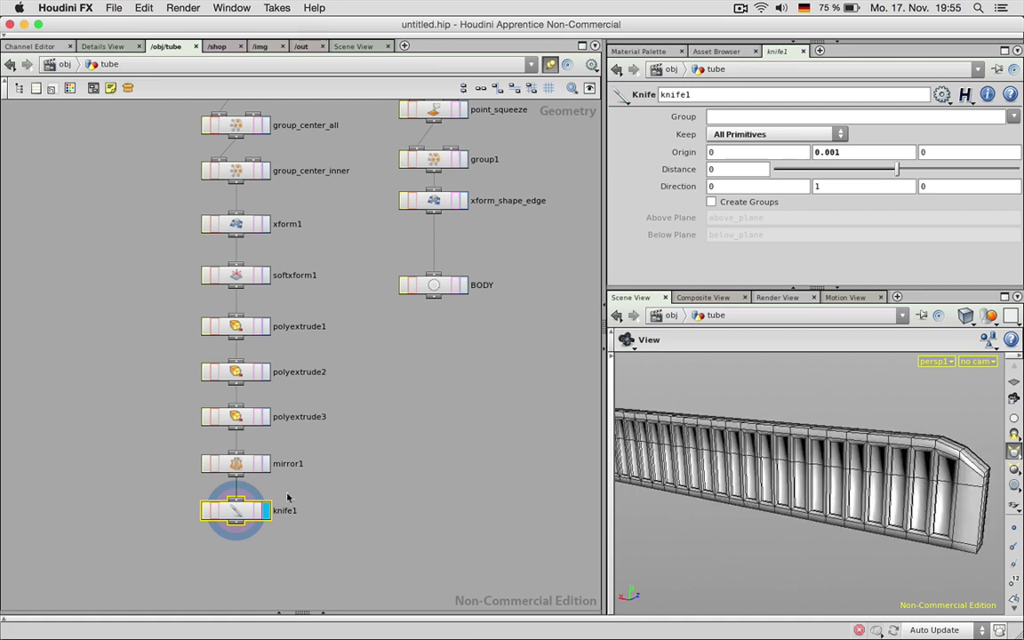
Step: Try placing knife1 between xform1 and softxform1, shifting the downstream nodes to make room, and display the polyextrude1 result
drag(239, 513, 99, 290)
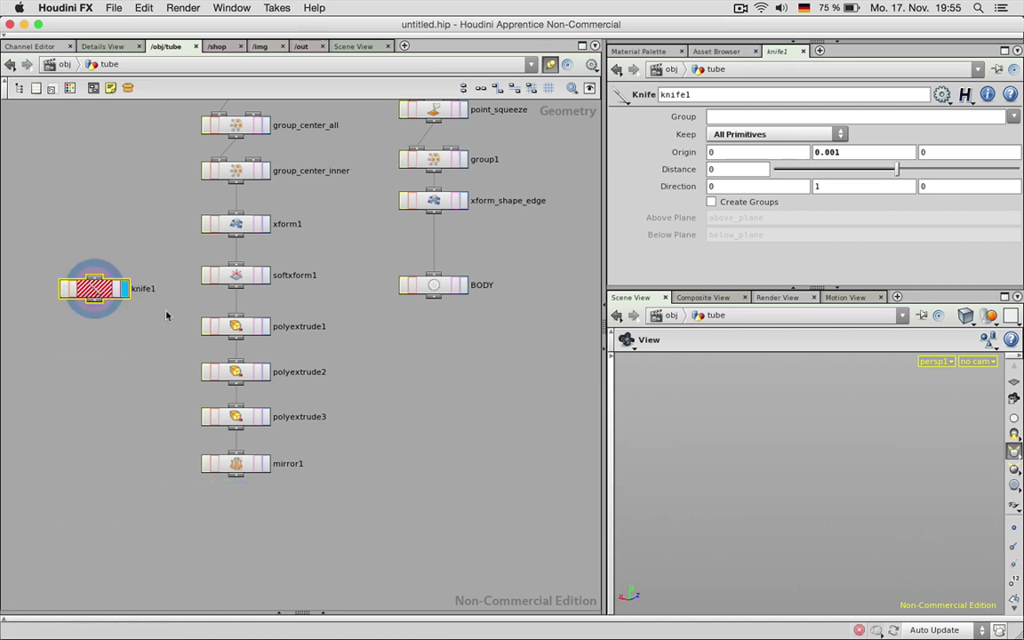
drag(180, 323, 241, 516)
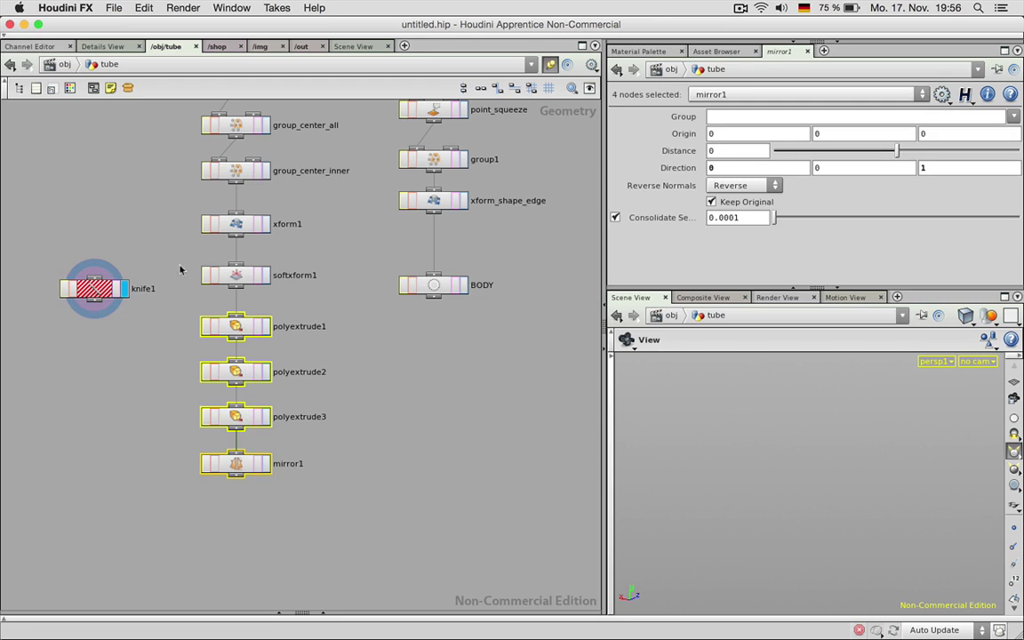
drag(179, 269, 244, 470)
drag(235, 281, 249, 306)
click(344, 327)
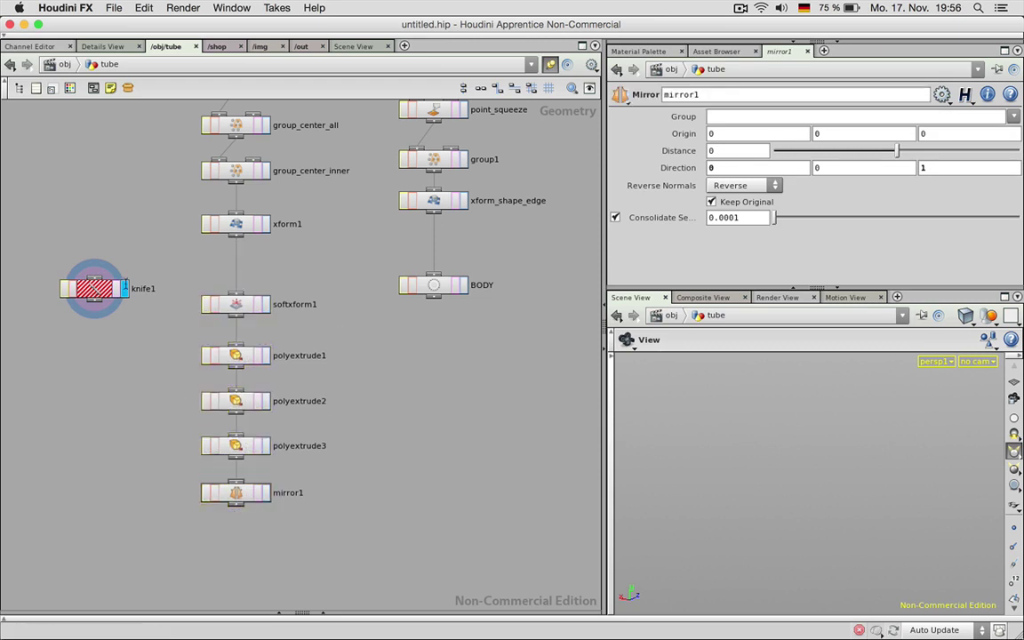
drag(94, 286, 235, 262)
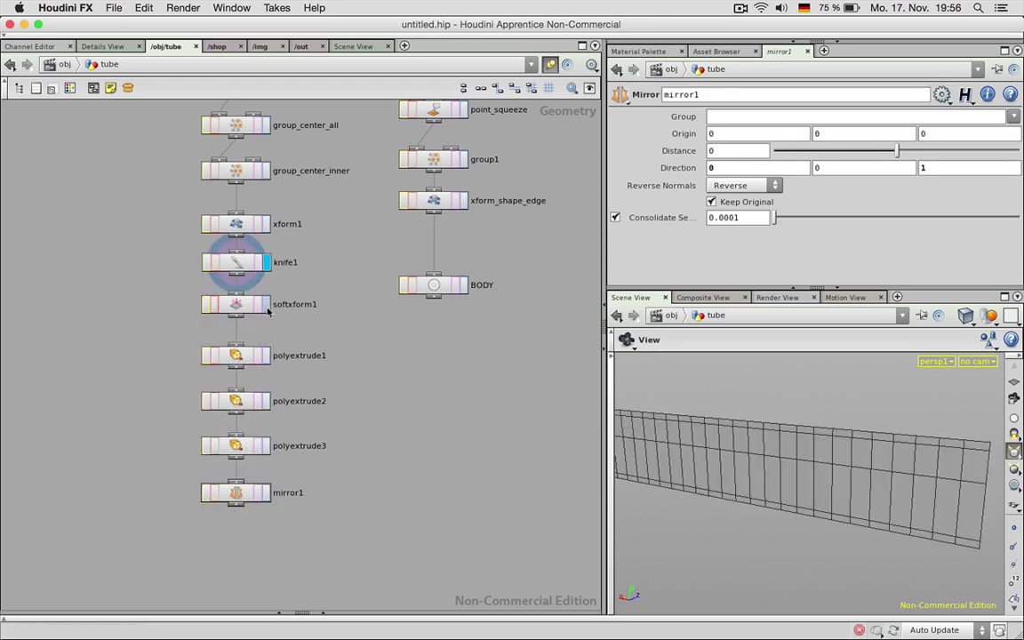
click(266, 356)
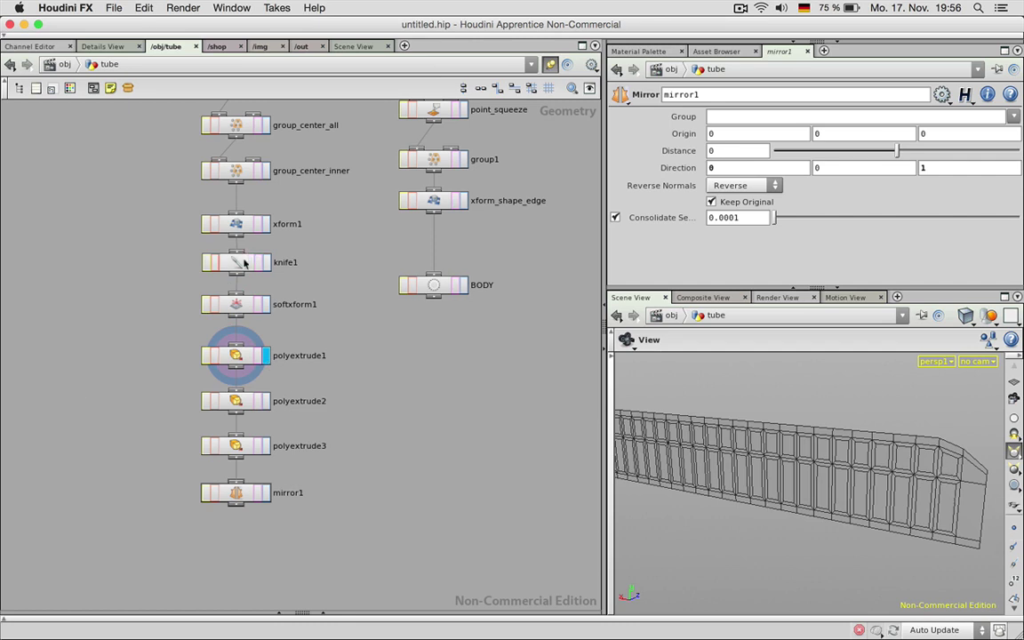
Step: Rewire knife1 between polyextrude1 and polyextrude2, and display the results down the chain to polyextrude3
drag(239, 265, 89, 330)
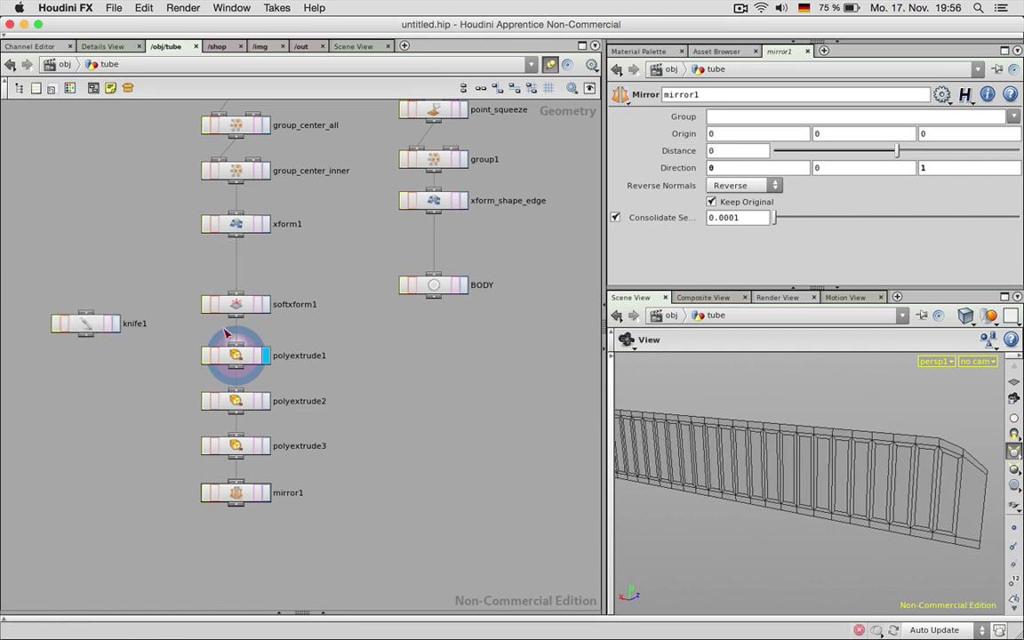
drag(184, 287, 246, 324)
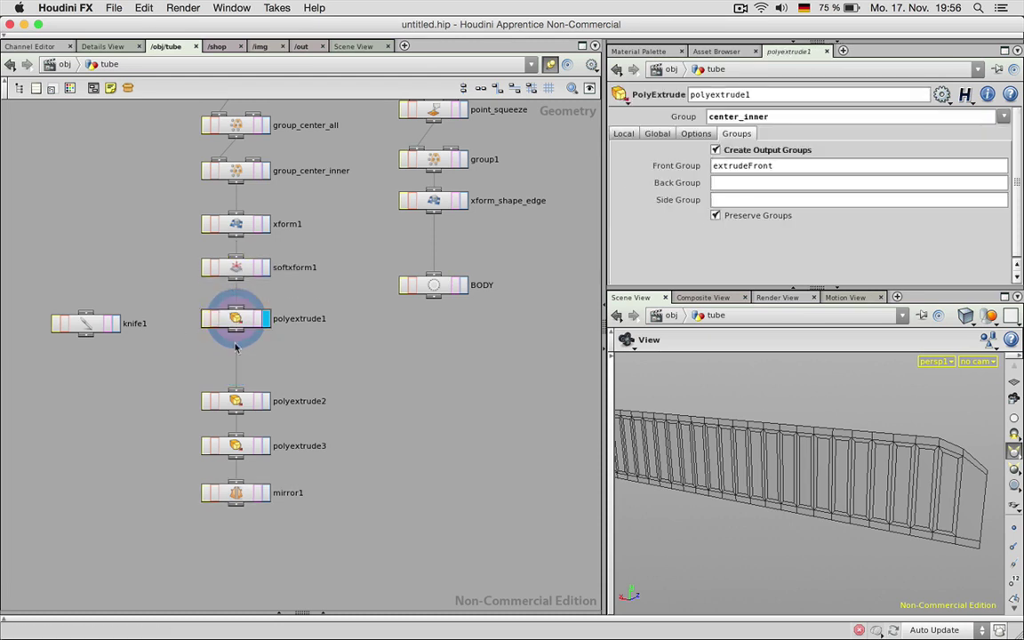
drag(87, 323, 245, 360)
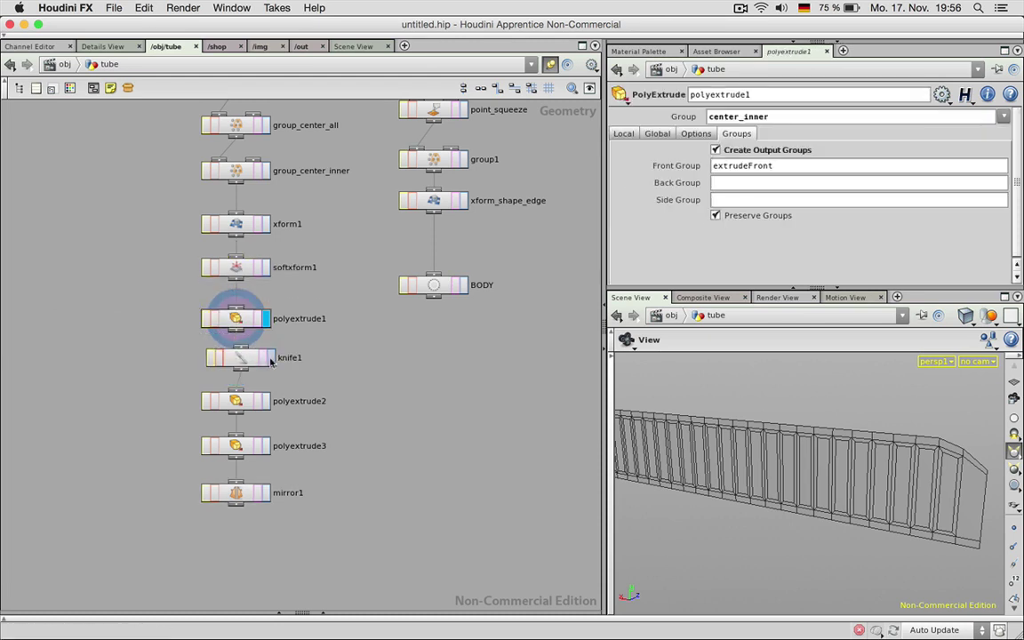
click(265, 359)
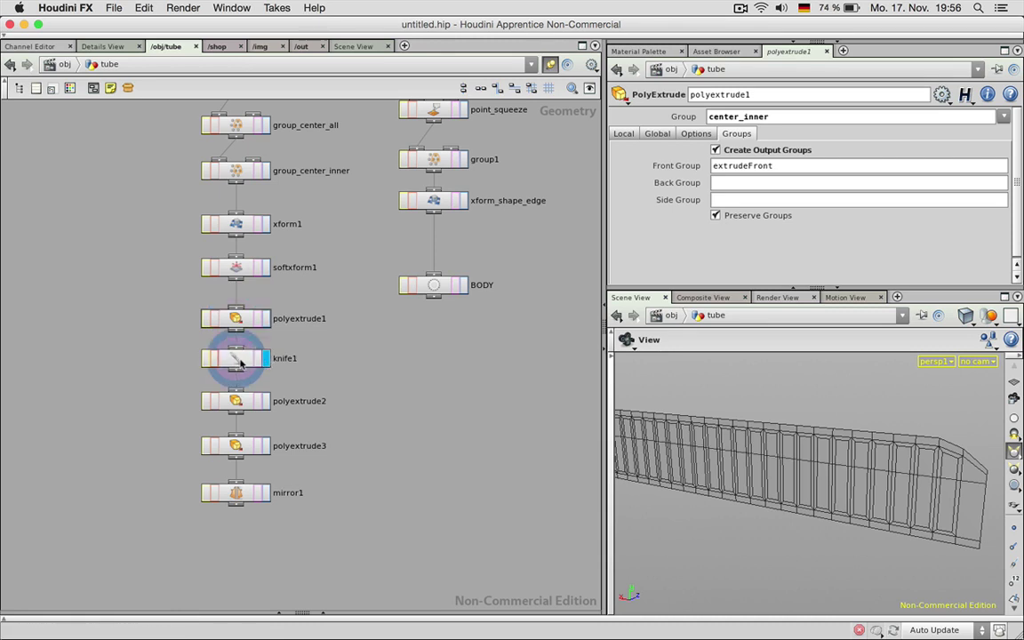
click(237, 401)
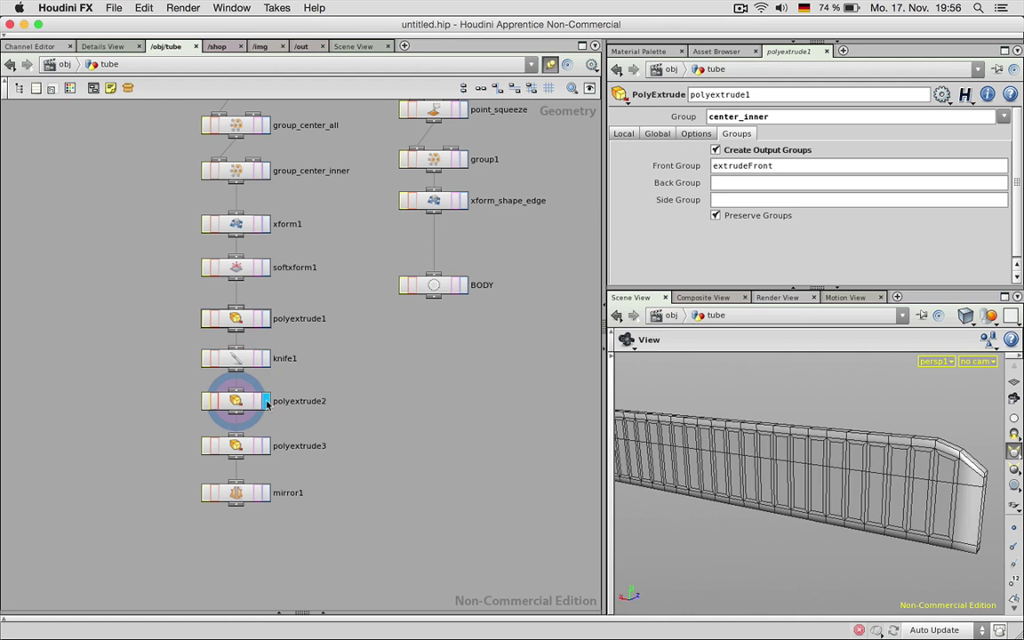
click(264, 446)
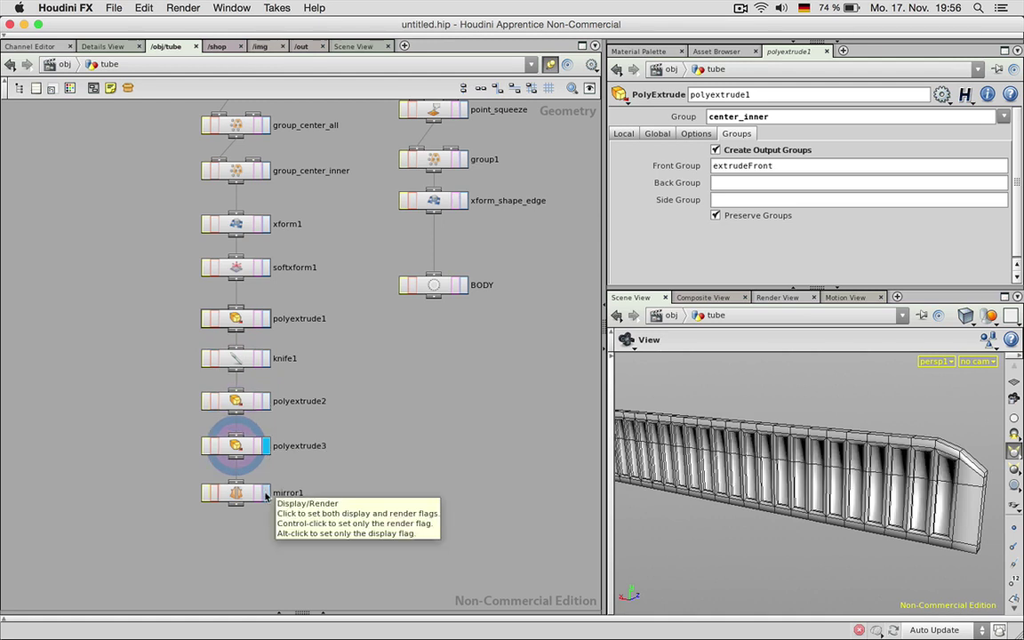
Step: Duplicate knife1 and insert the copy between knife1 and polyextrude2, shifting the last three nodes to make room
drag(206, 452, 242, 508)
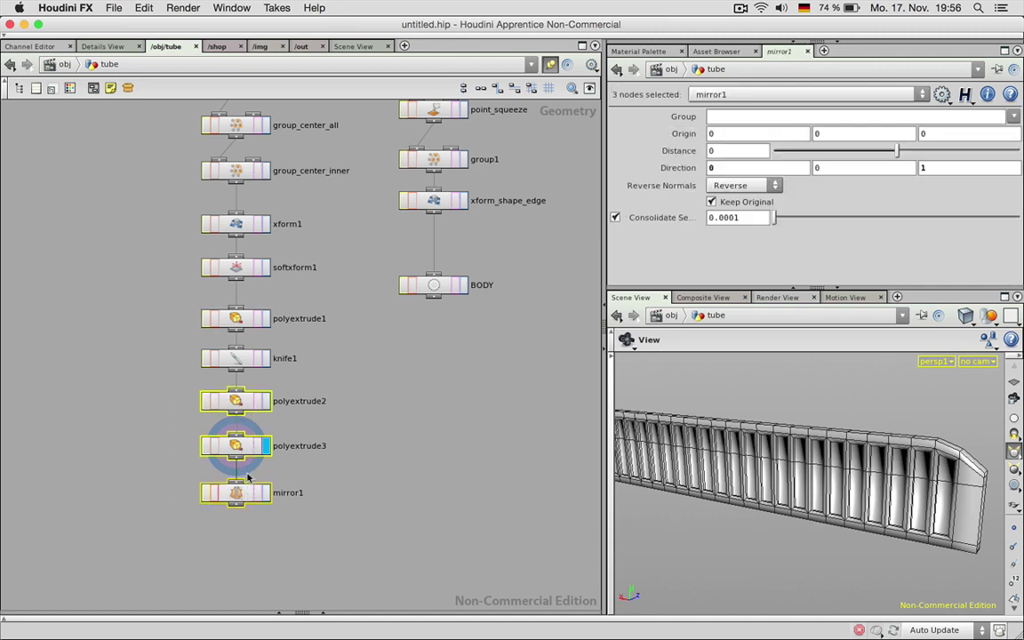
drag(232, 405, 233, 445)
click(349, 421)
scroll(359, 374, down, 2)
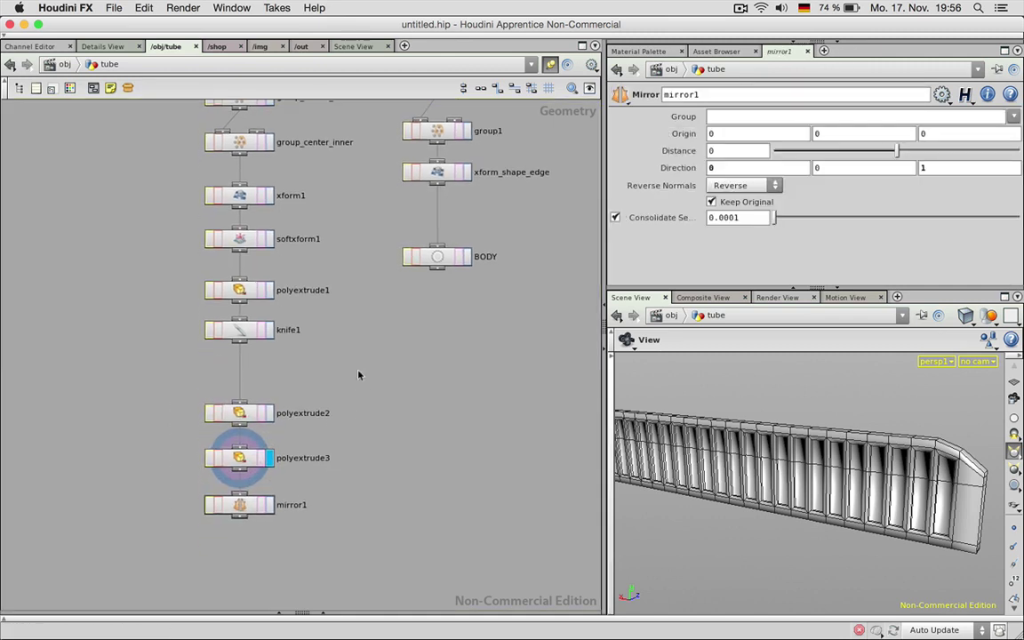
click(240, 330)
key(super+c)
key(super+v)
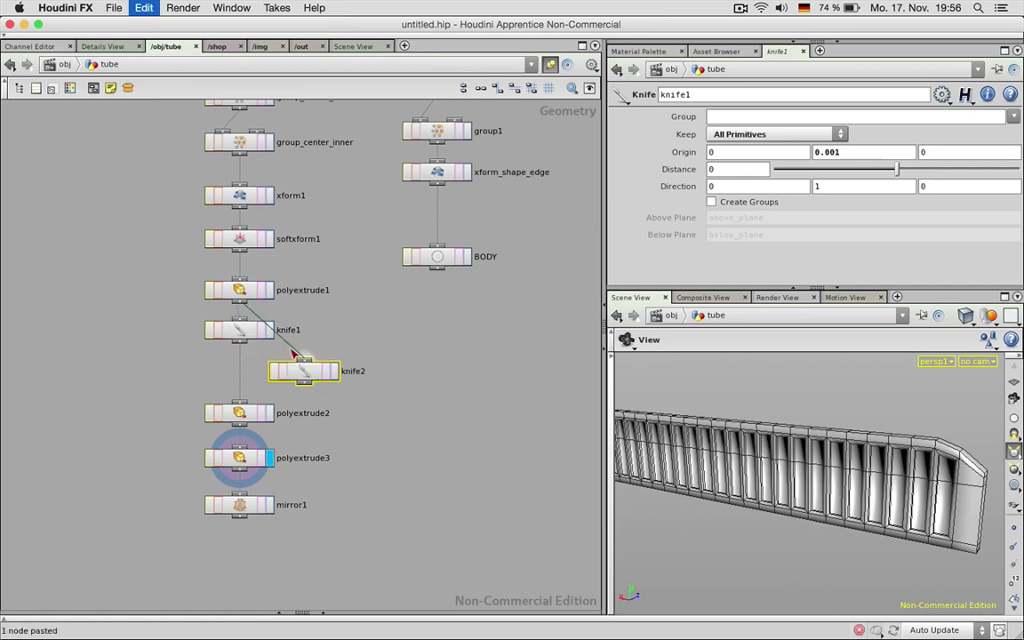
drag(303, 365, 237, 370)
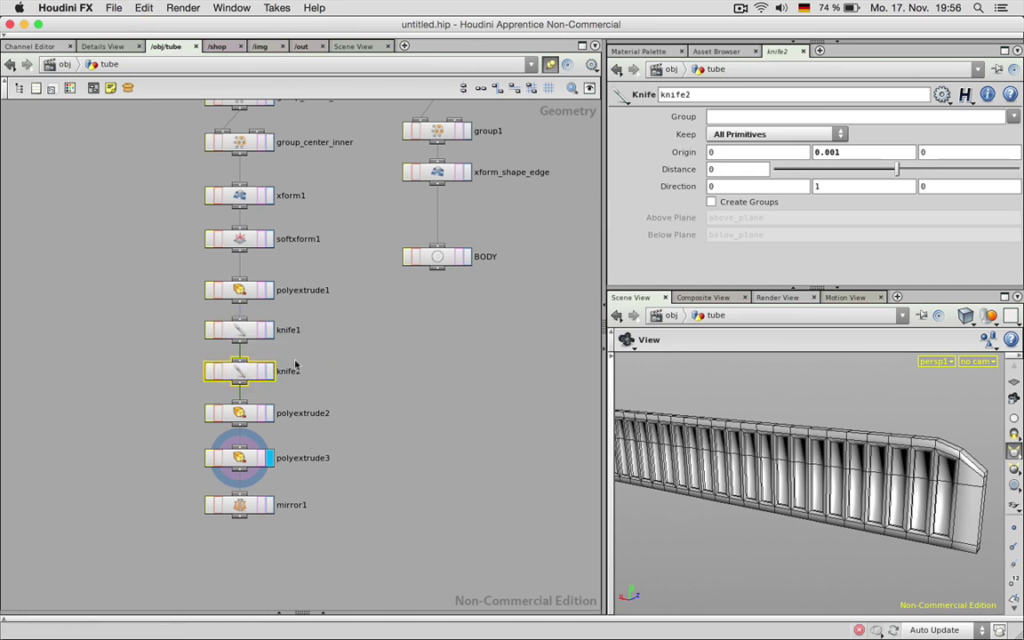
Step: Reference knife1's Y origin in knife2's Y origin and negate the expression
click(255, 332)
right_click(847, 150)
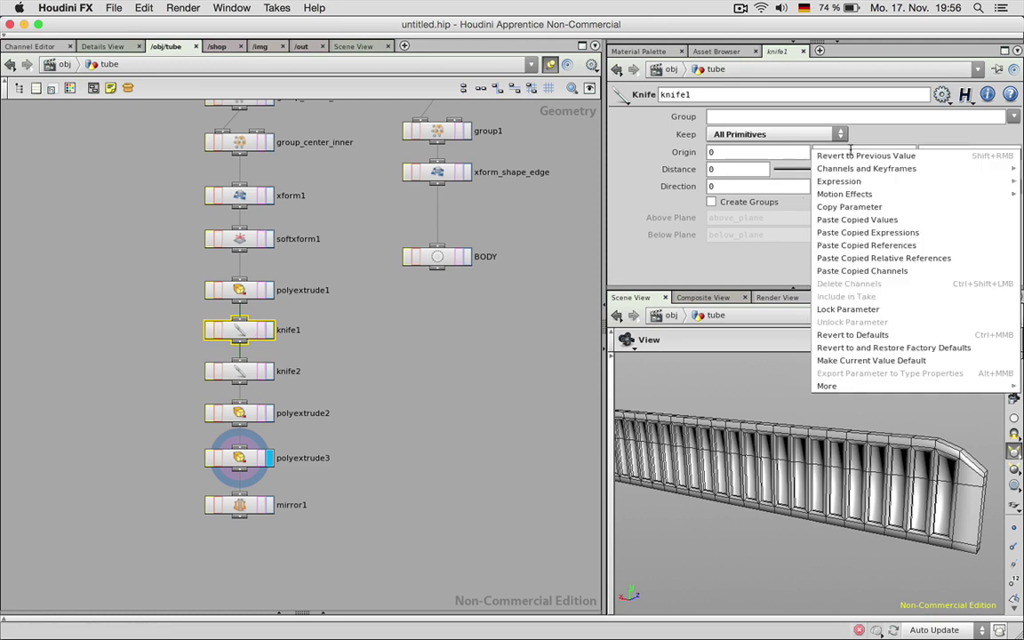
click(866, 205)
click(238, 372)
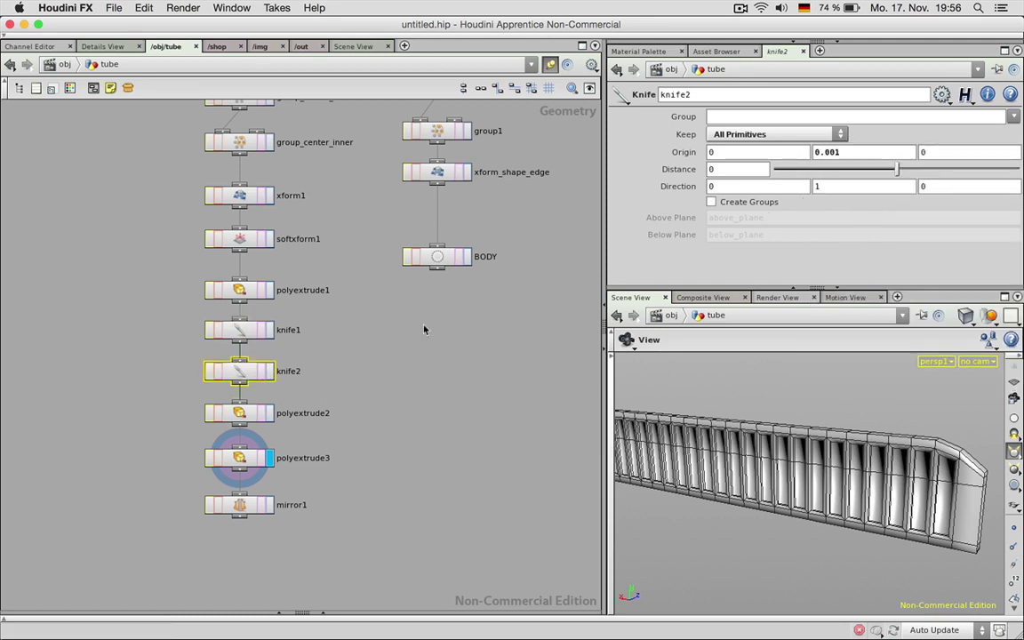
right_click(813, 152)
click(883, 262)
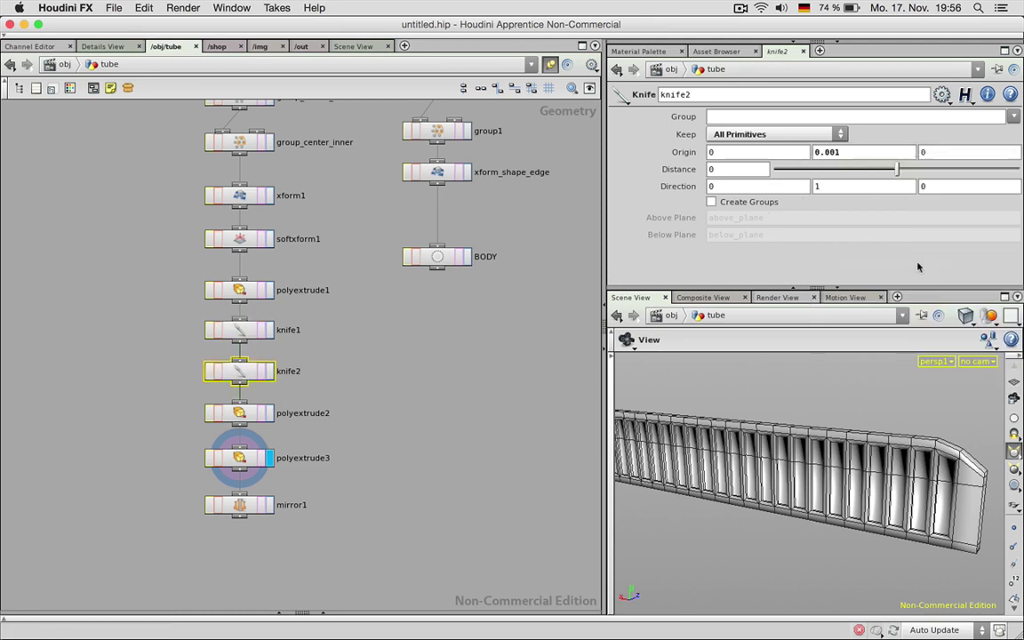
click(831, 152)
text(-)
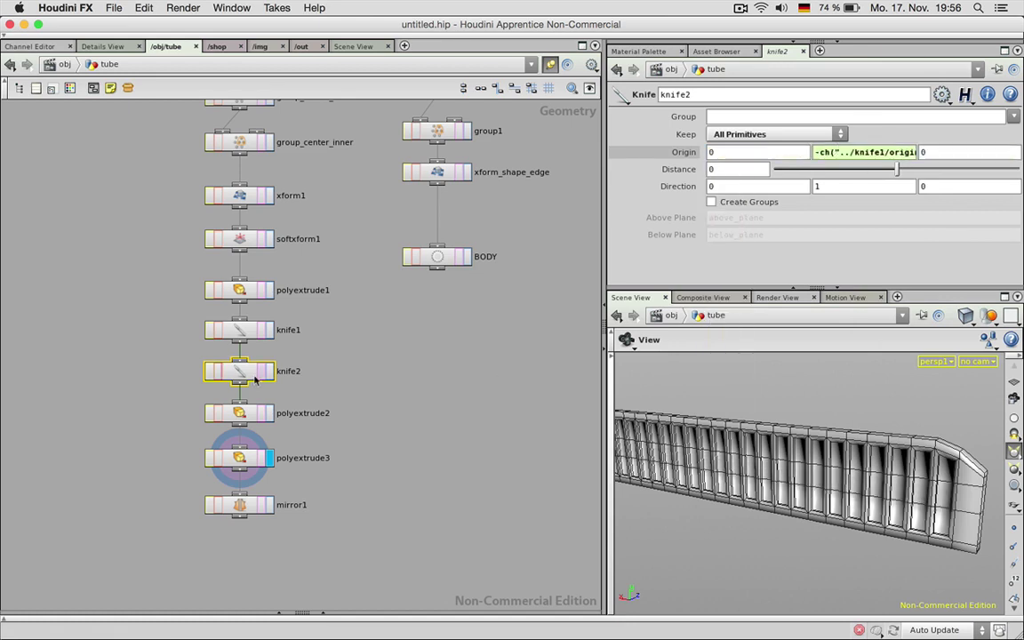
Step: Adjust knife1's Y origin to 0.0014 and inspect the spacing of the two cuts on the grille
click(236, 330)
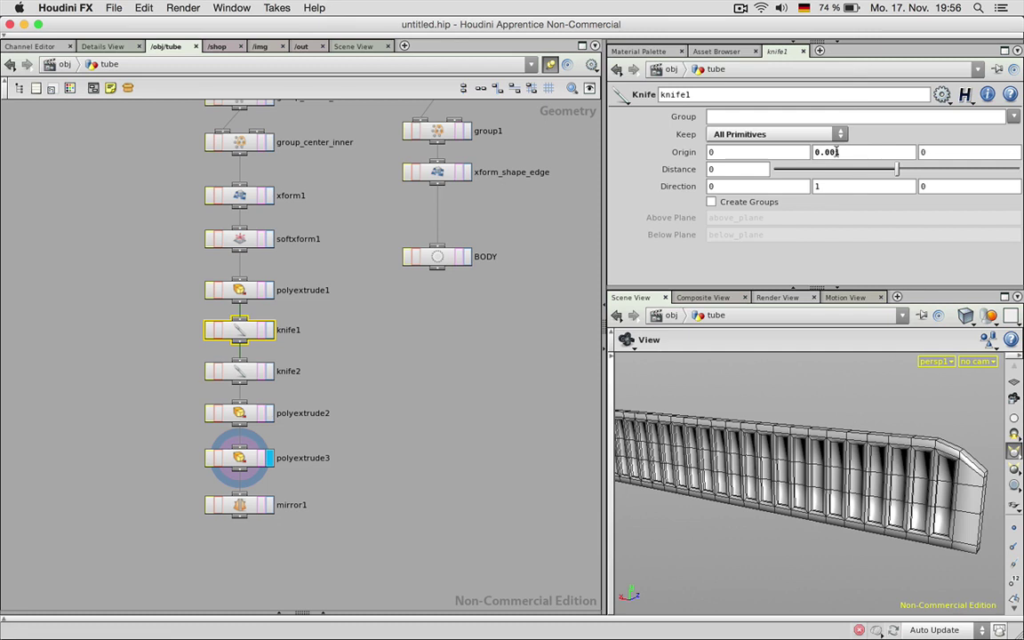
middle_drag(835, 152, 870, 233)
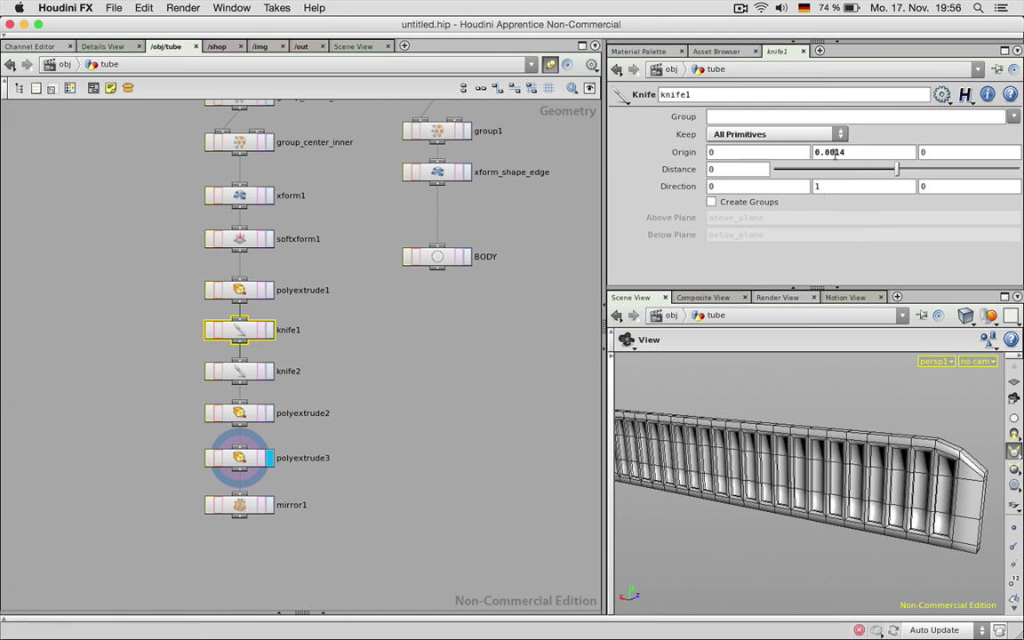
drag(824, 395, 884, 453)
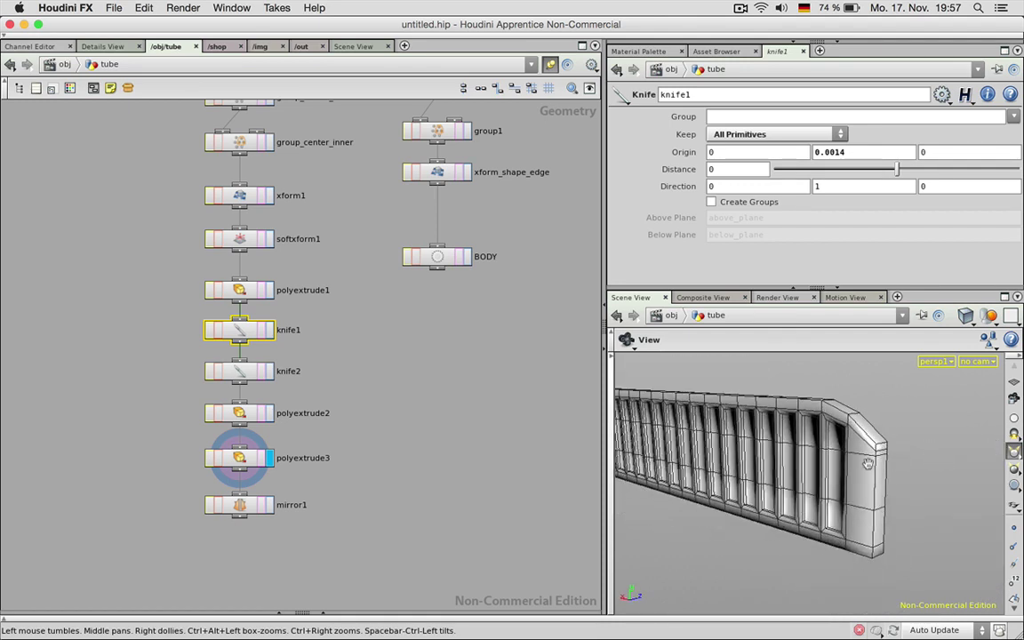
middle_drag(847, 152, 880, 215)
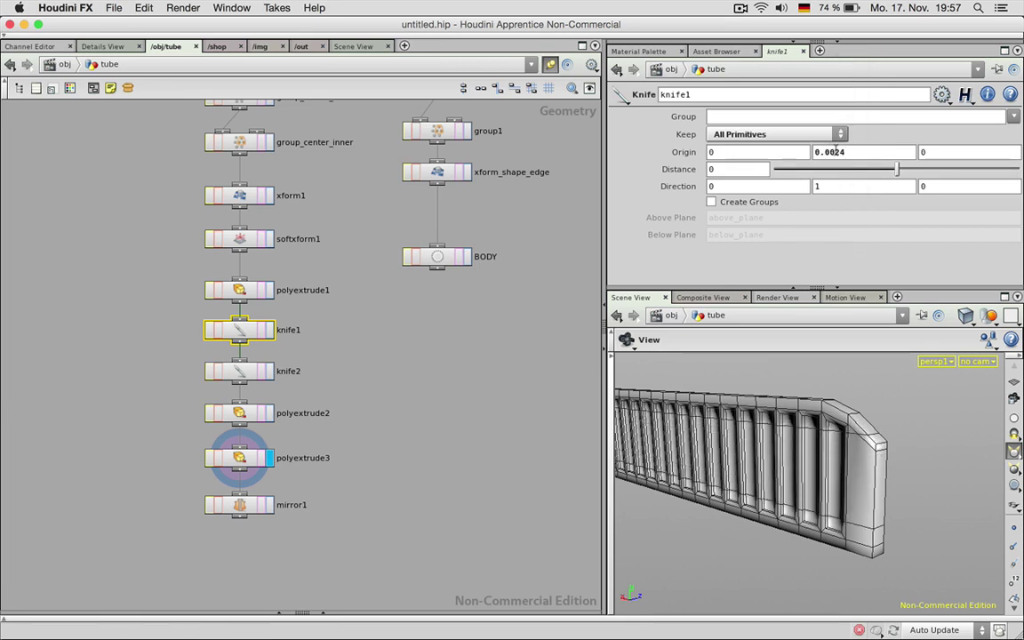
text(1)
key(Return)
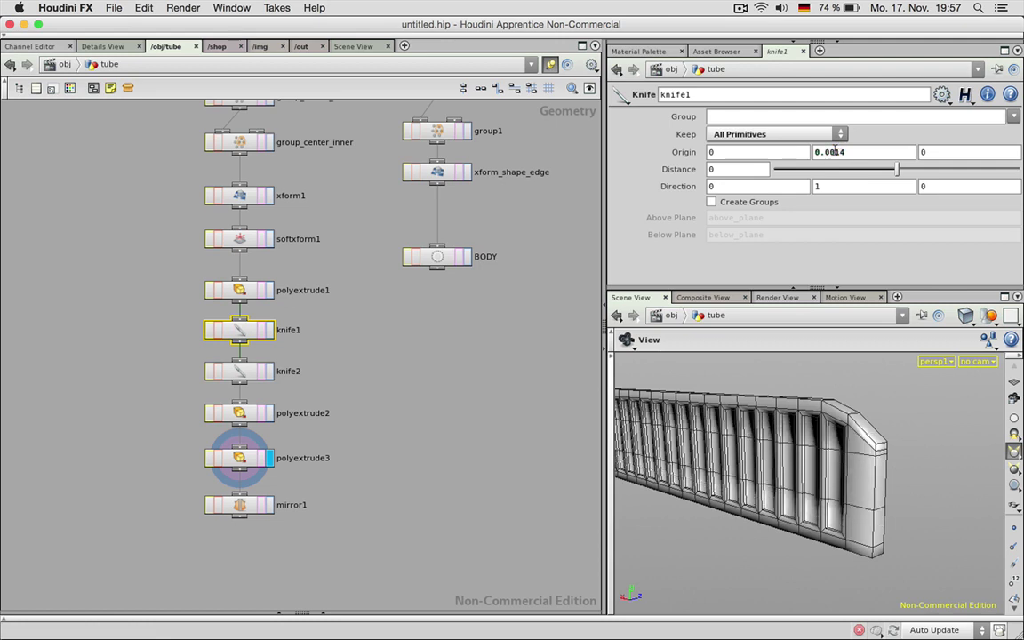
mouse_move(845, 455)
mouse_down()
mouse_move(899, 444)
mouse_move(804, 399)
mouse_move(749, 397)
mouse_move(859, 441)
mouse_up()
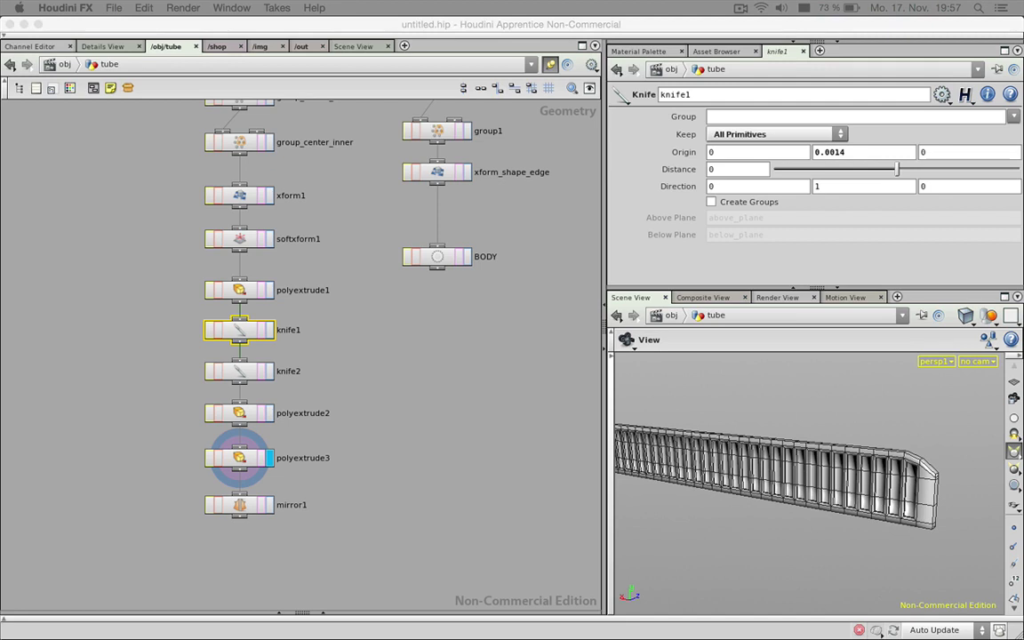
Step: Append a Subdivide node after mirror1, align it below the chain and display its result
click(405, 432)
middle_drag(368, 453, 375, 416)
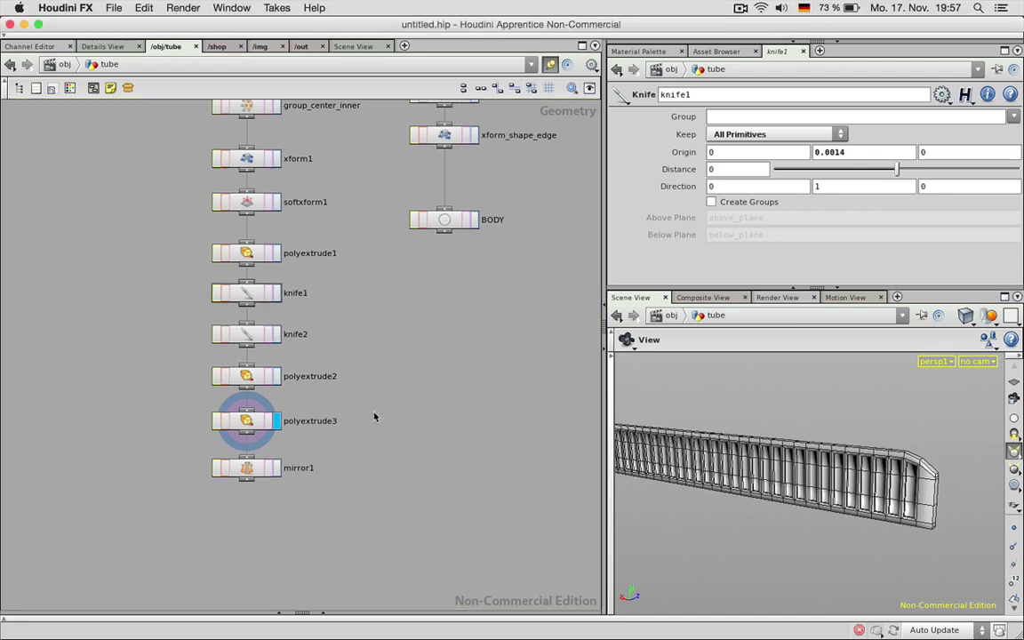
click(276, 469)
click(249, 481)
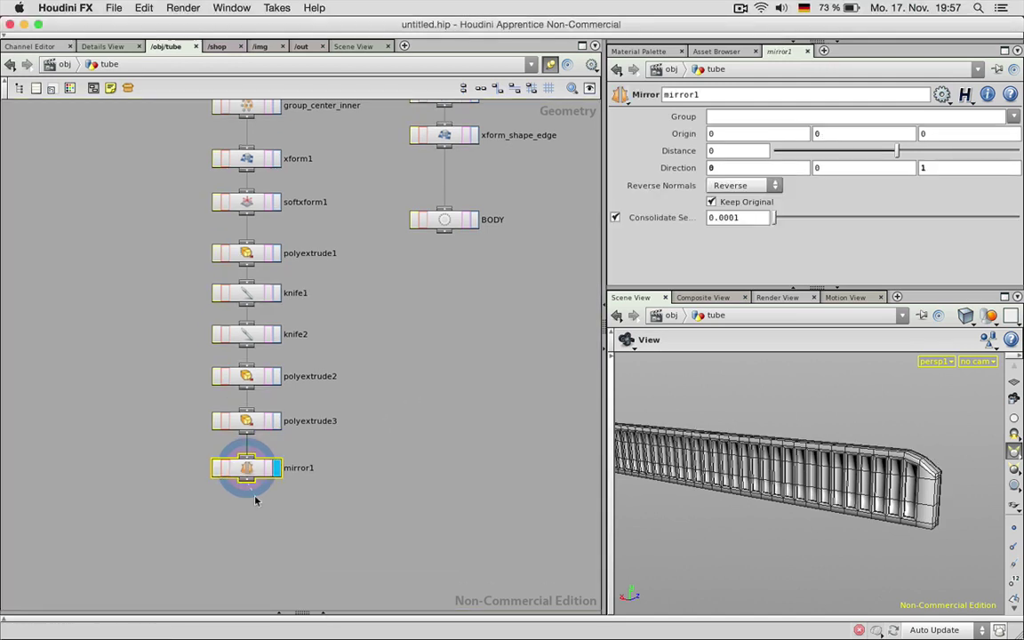
key(Tab)
text(subdiv)
key(Return)
click(263, 513)
drag(263, 515, 246, 519)
click(277, 518)
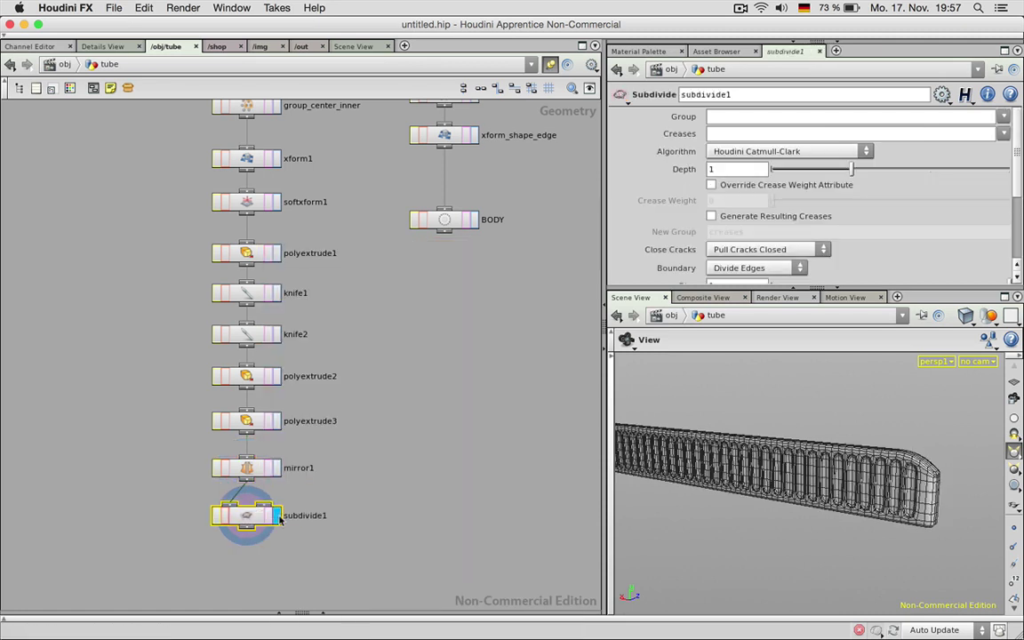
Step: Switch the viewport shading to Smooth Shaded and inspect the end of the subdivided grille
click(965, 315)
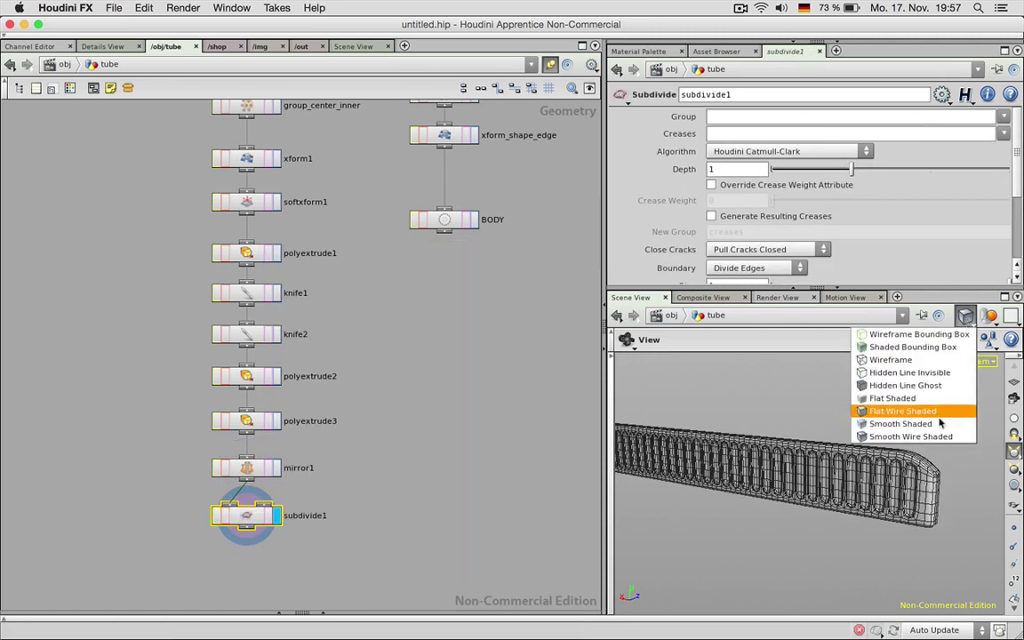
click(888, 423)
mouse_move(894, 489)
mouse_down()
mouse_move(884, 488)
mouse_move(943, 489)
mouse_up()
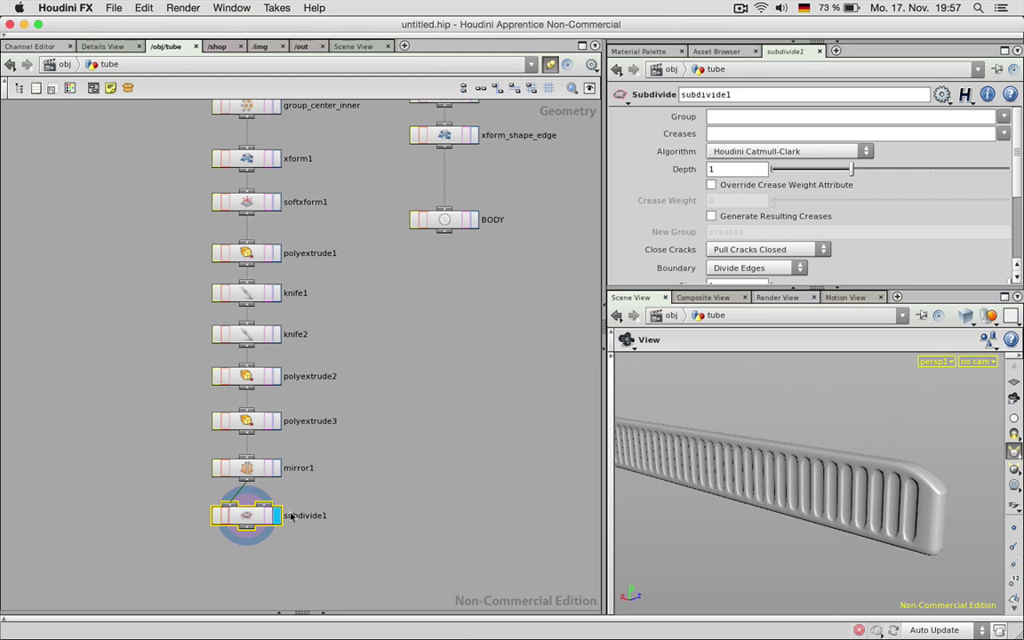
Step: Try a depth of 2 on subdivide1, inspect the grille, and return the depth to 1
click(930, 170)
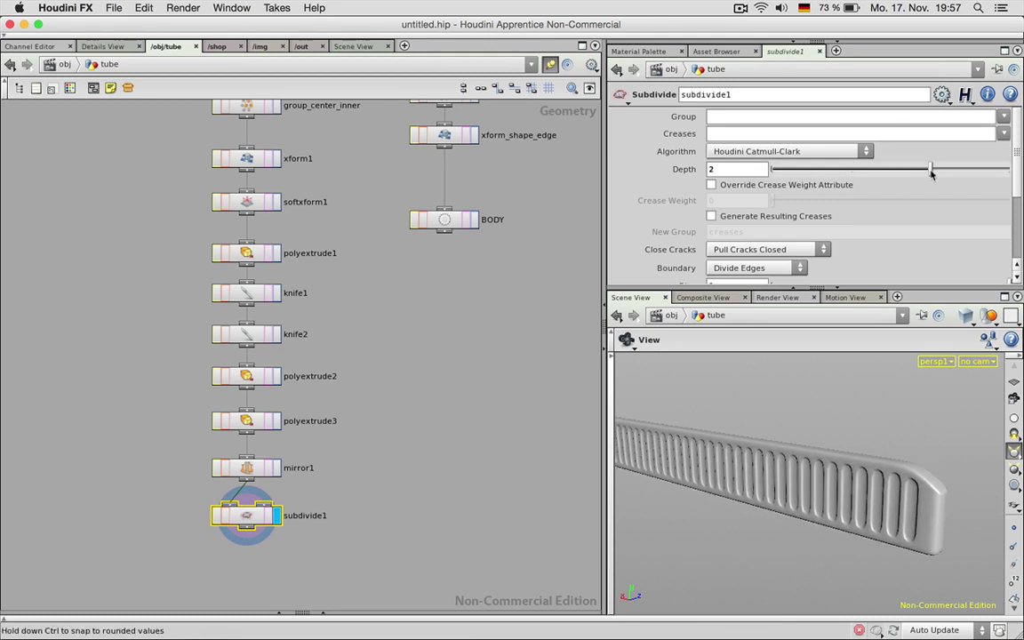
mouse_move(866, 493)
mouse_down()
mouse_move(715, 481)
mouse_move(866, 479)
mouse_up()
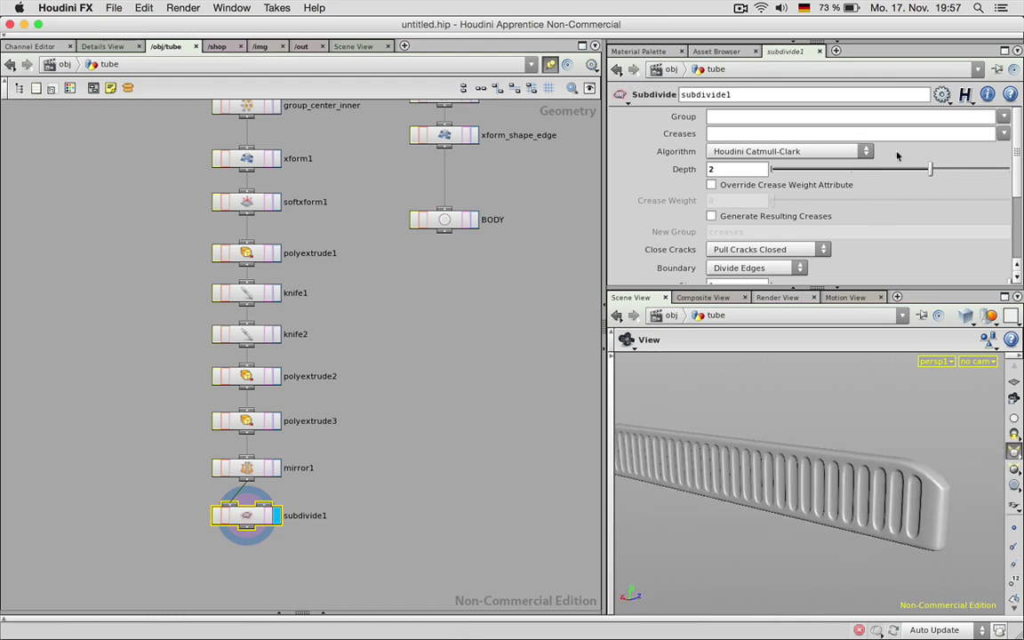
drag(930, 169, 854, 175)
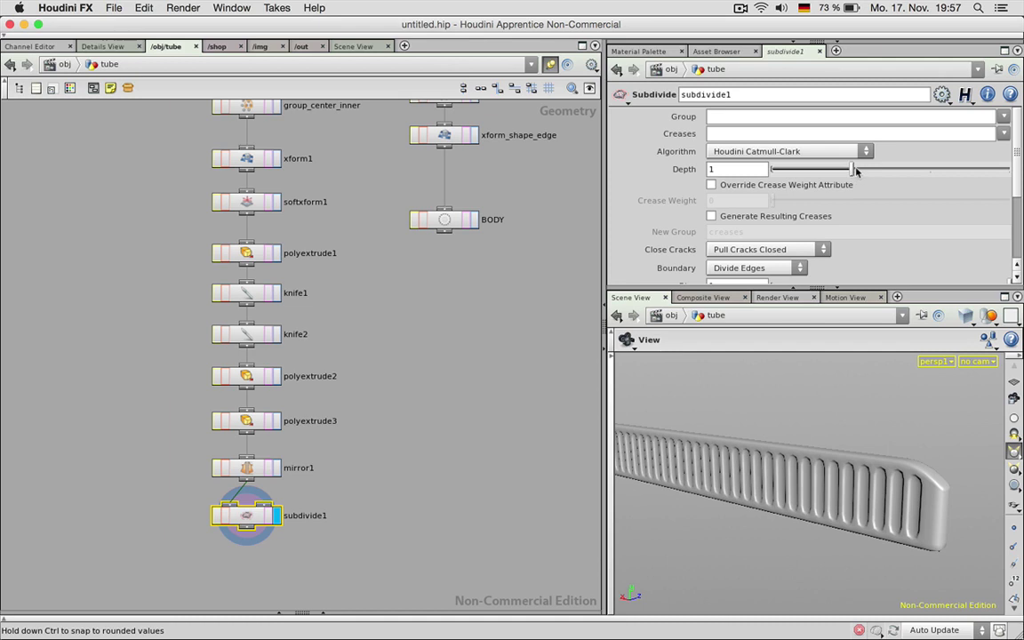
click(740, 8)
click(765, 36)
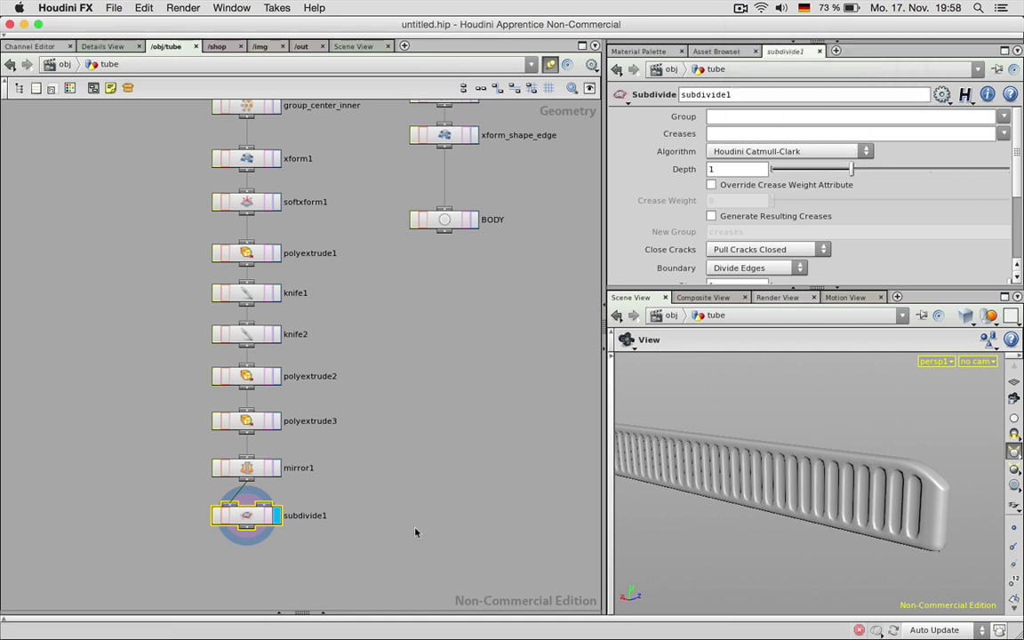
Step: Try an inset of -0.0005 on polyextrude1, and settle on an inset of -0.0003
click(228, 252)
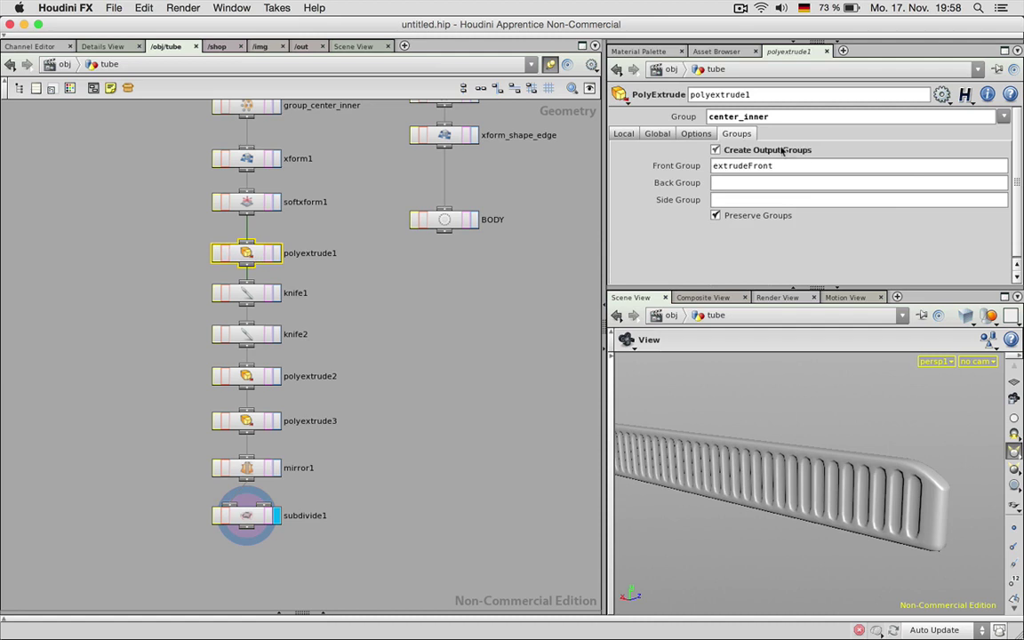
click(622, 133)
click(744, 221)
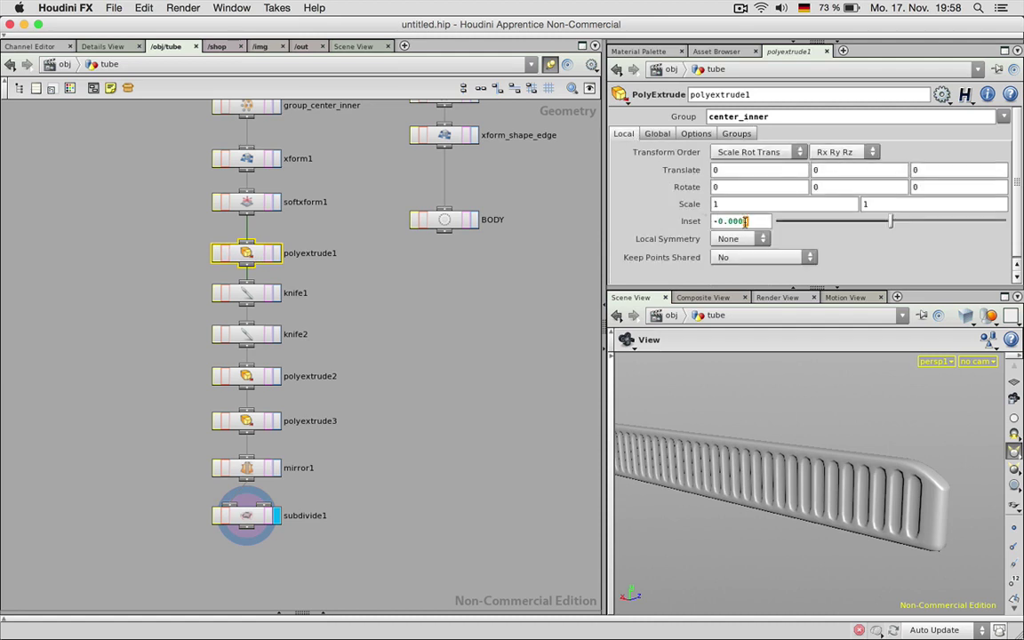
key(Return)
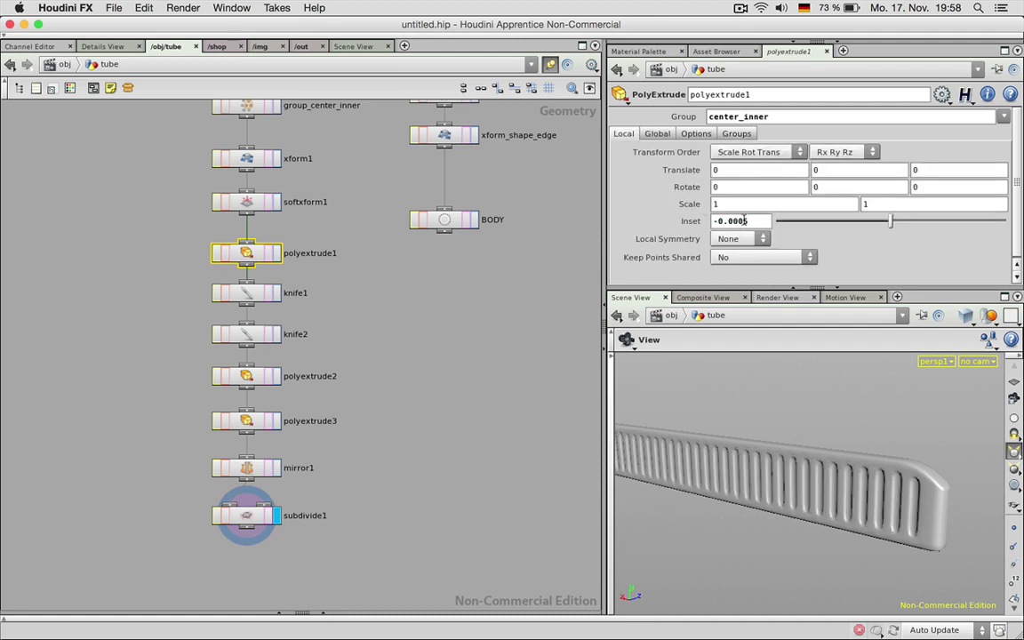
drag(742, 221, 748, 221)
text(3)
key(Return)
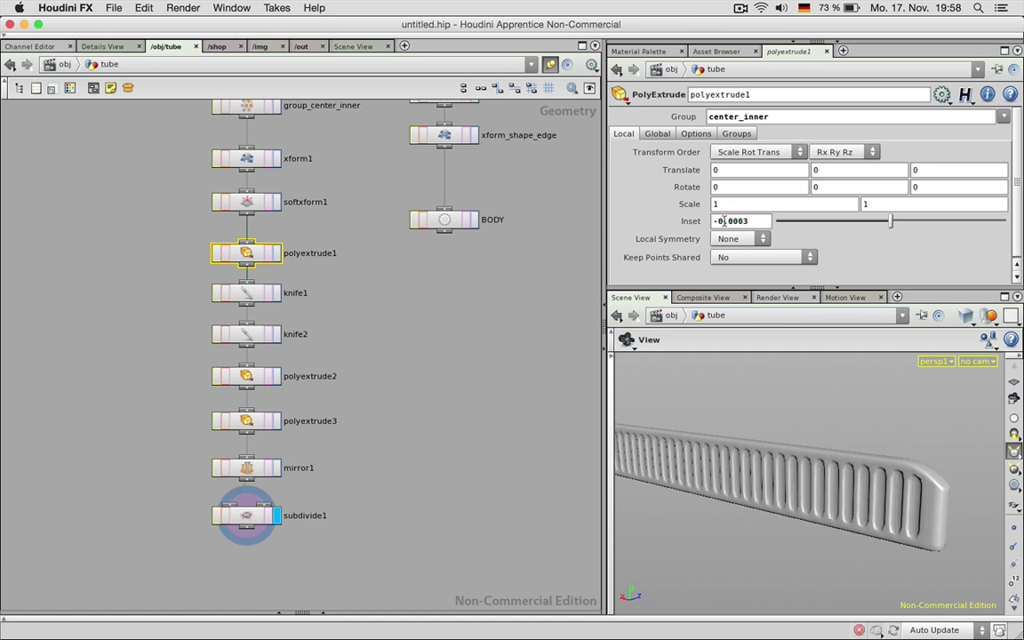
Step: Try a Z translation of -0.0004 on polyextrude3 with subdivide1's depth at 2
click(233, 420)
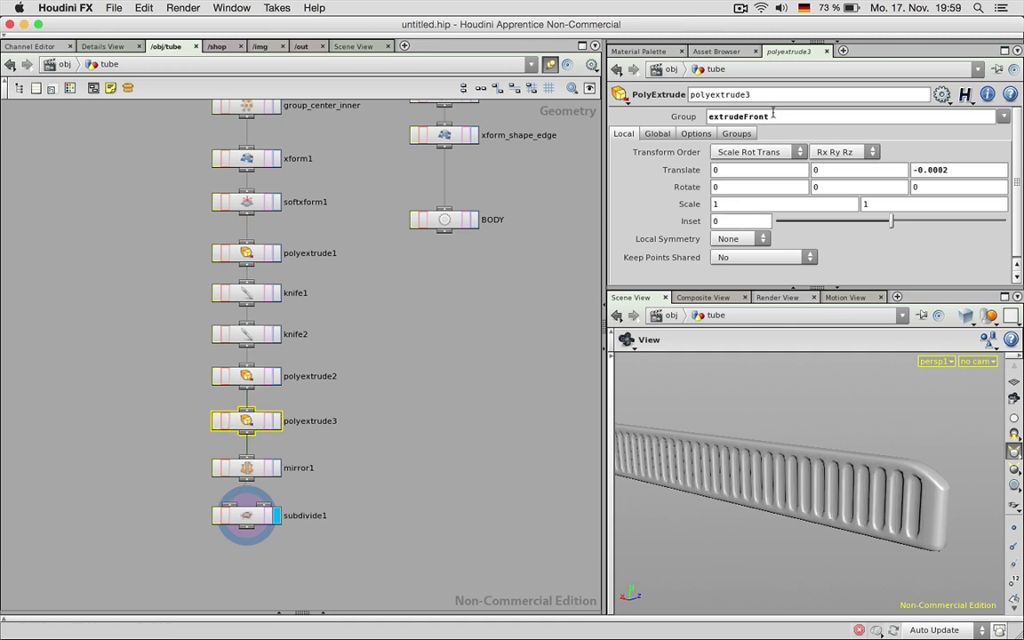
click(947, 170)
key(BackSpace)
text(4)
key(Return)
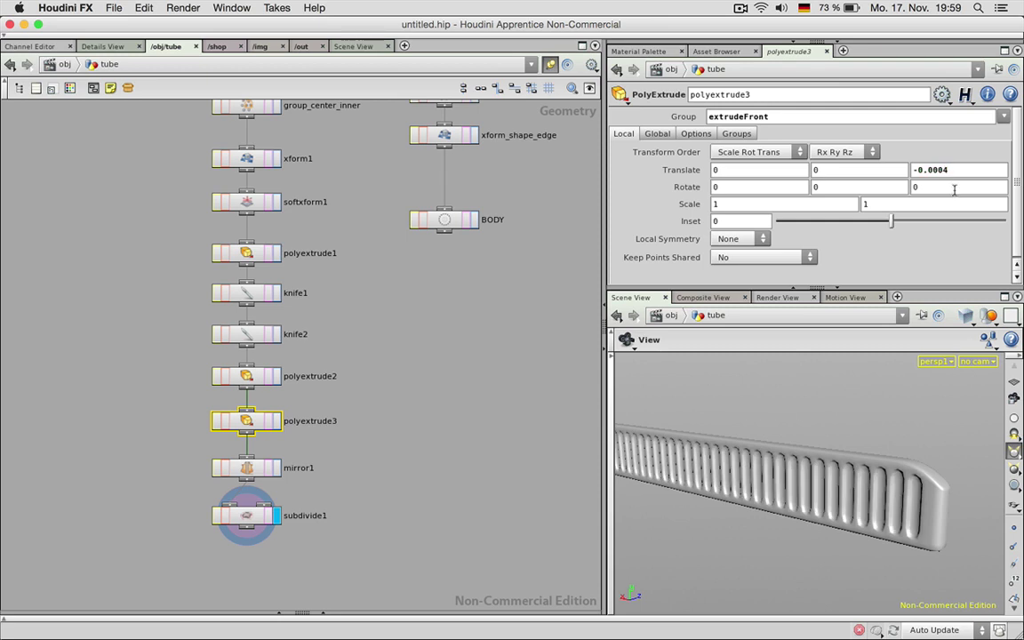
click(235, 516)
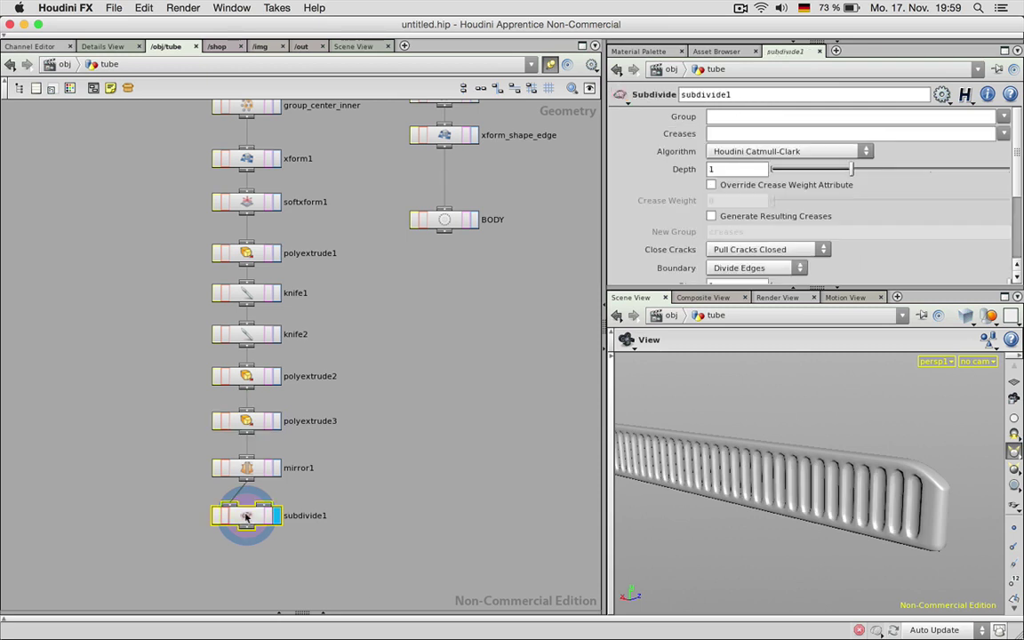
click(924, 168)
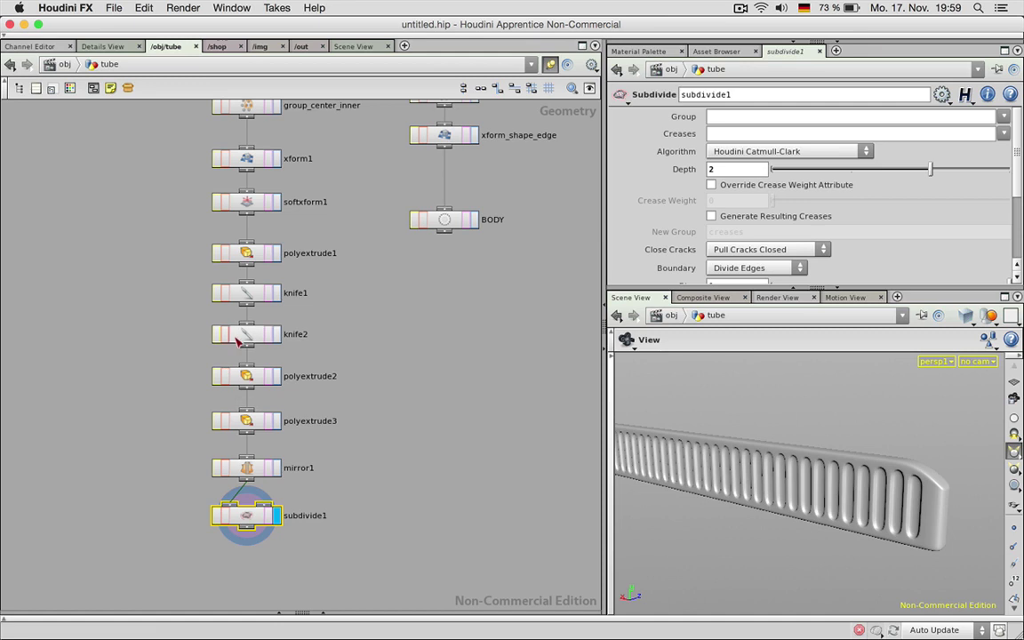
Step: Set polyextrude3's Z translation to -0.0005 to deepen the dents
click(244, 376)
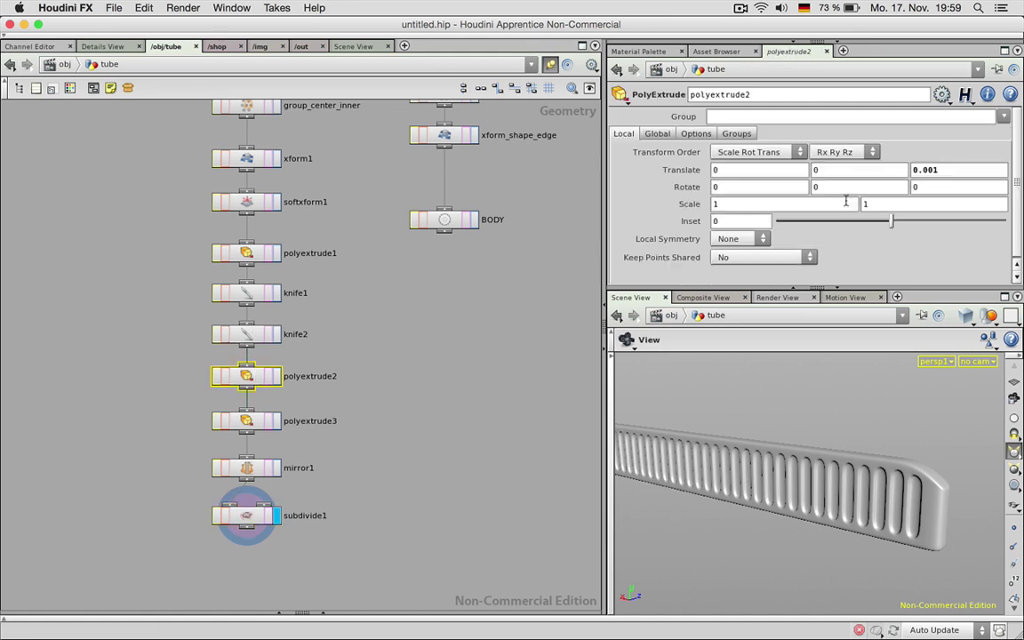
click(246, 424)
drag(949, 170, 944, 170)
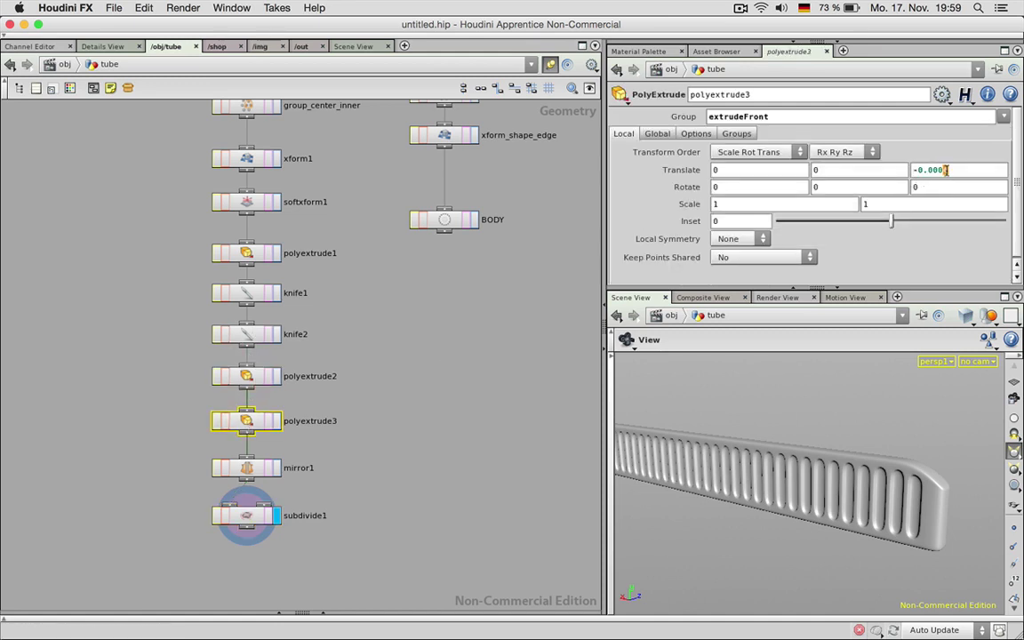
text(5)
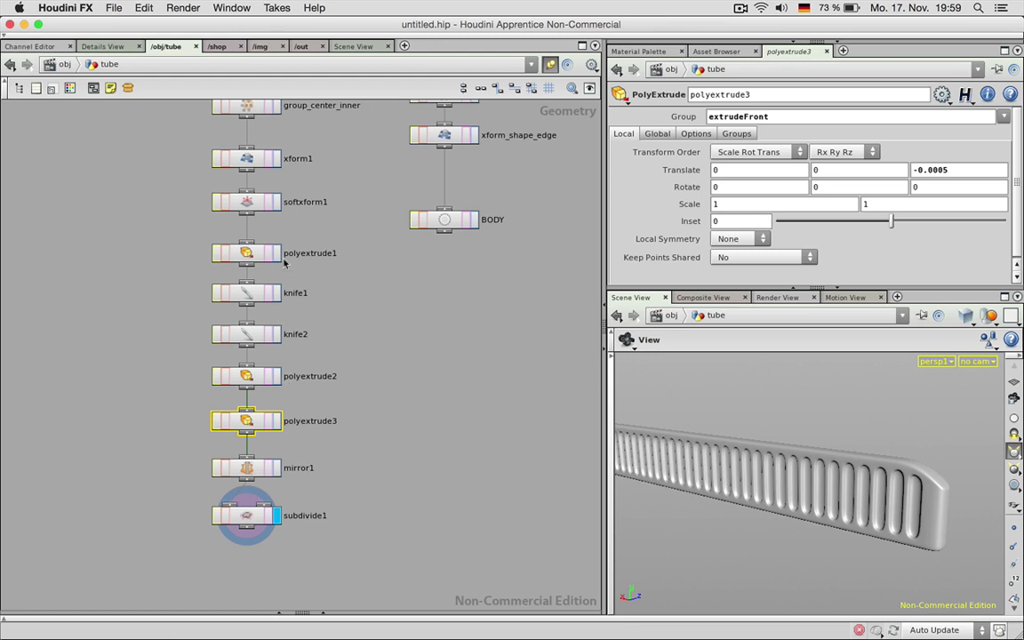
Step: Display polyextrude1's result with wireframe over the shading and rename the node polyextrude_inwards
click(254, 253)
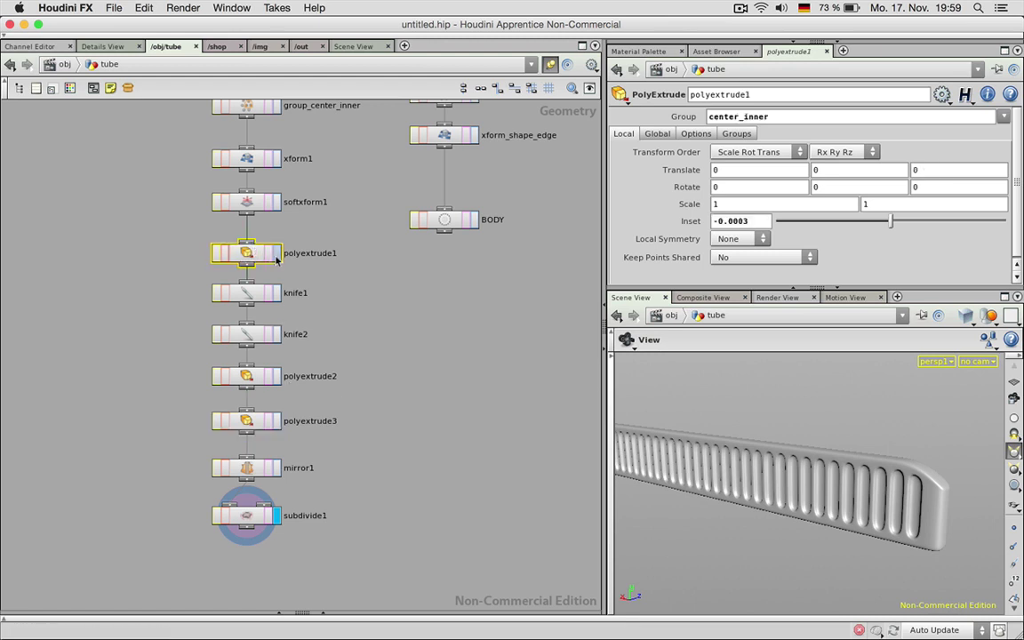
click(277, 254)
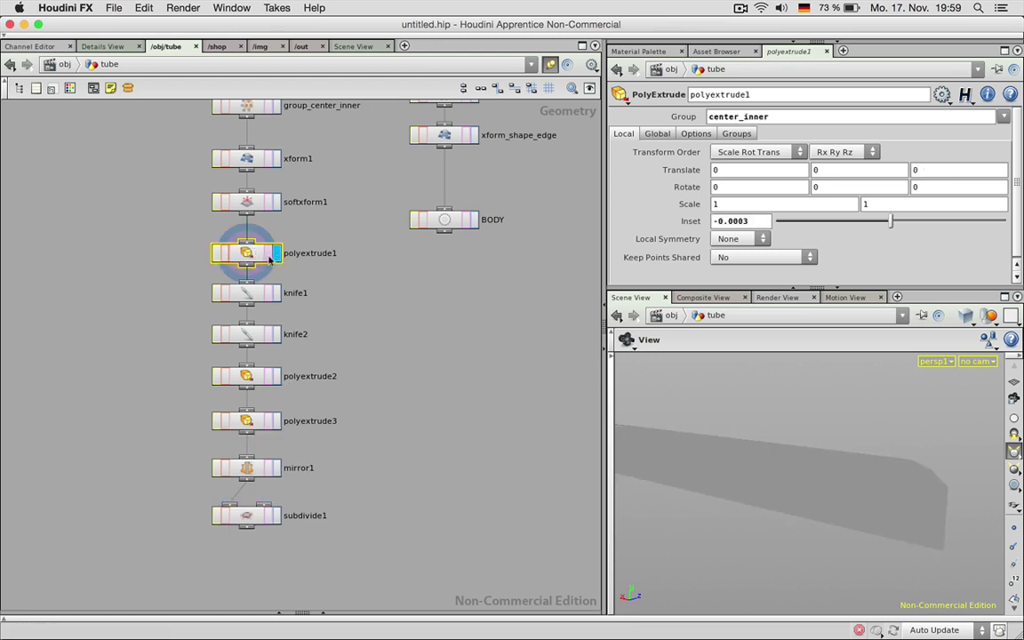
click(965, 316)
click(915, 437)
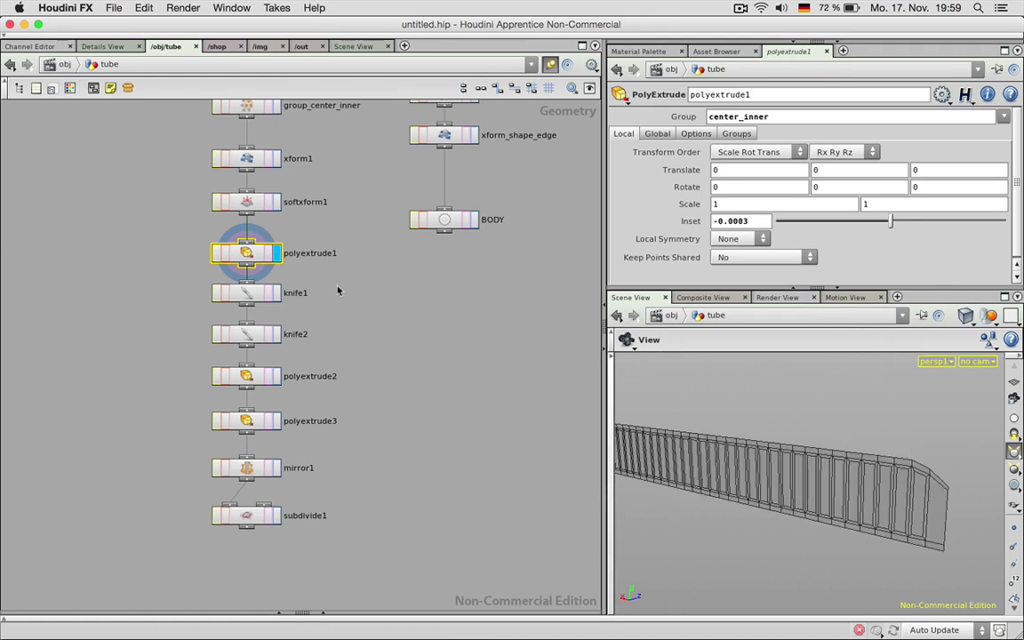
double_click(334, 252)
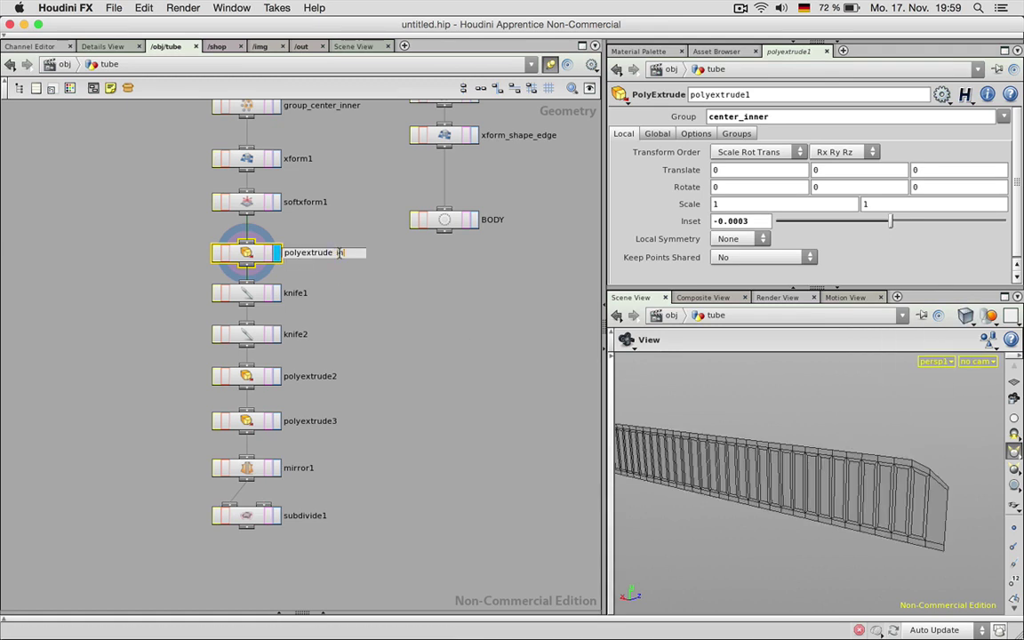
text(_inwards)
key(Return)
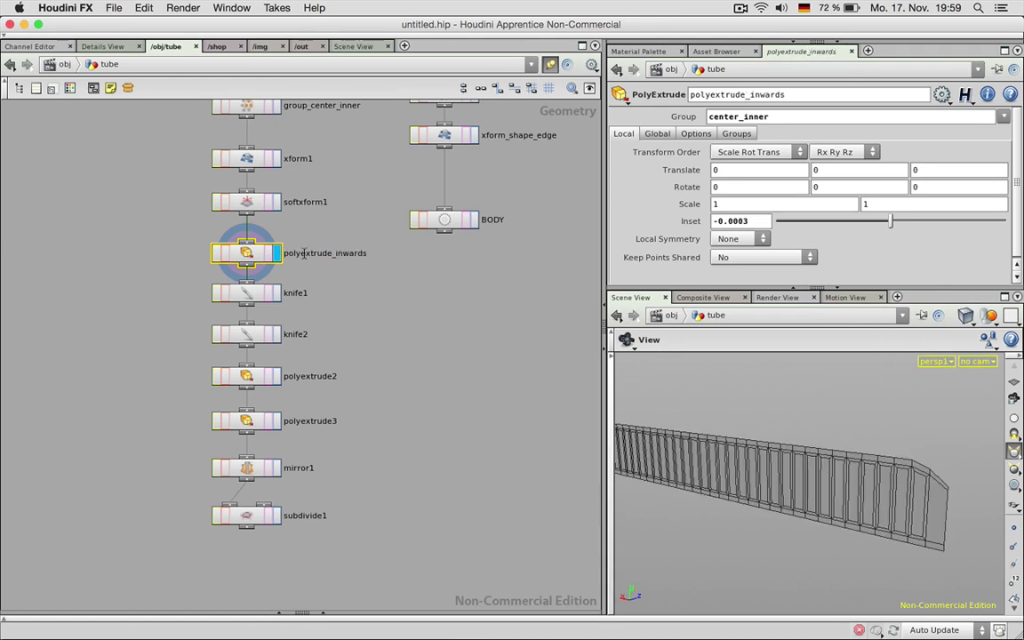
Step: Display polyextrude2's result and rename the node polyextrude_thicken
click(277, 377)
double_click(334, 376)
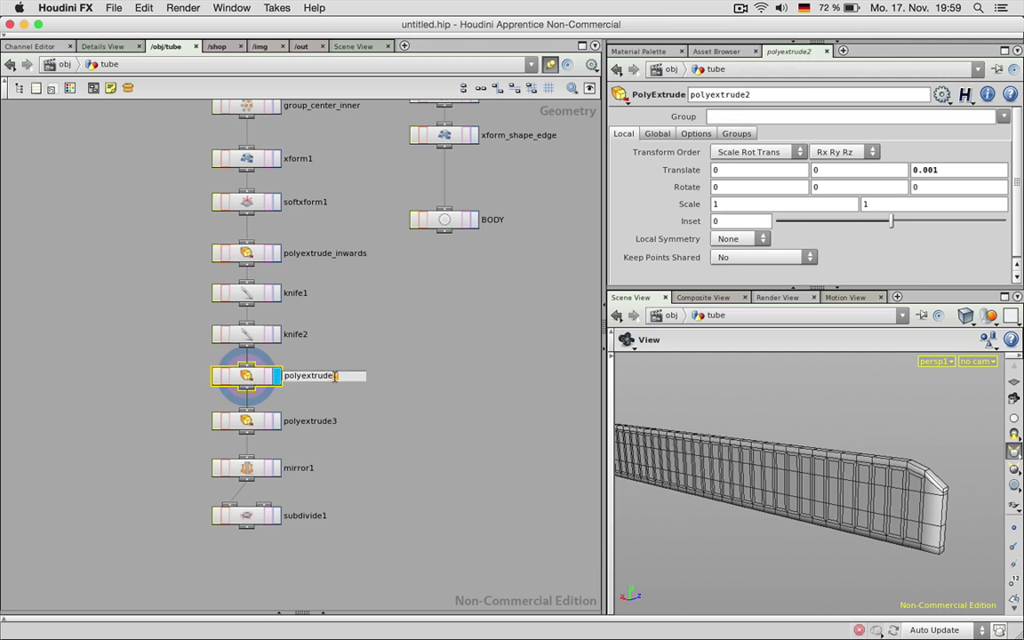
text(_thicken)
key(Return)
Step: Display polyextrude3's result and rename the node polyextrude_dents
click(276, 420)
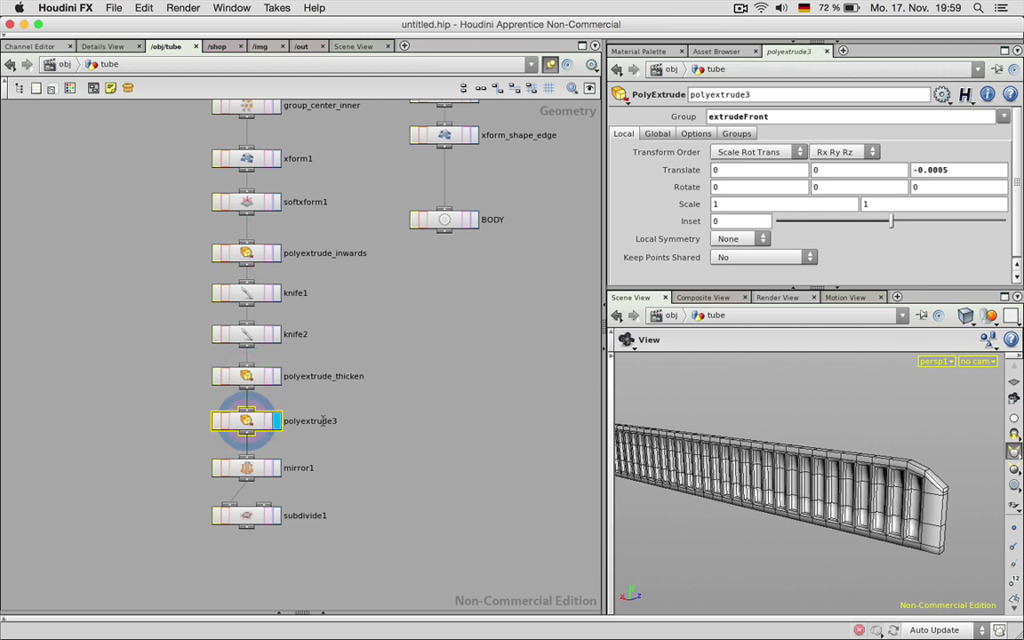
double_click(334, 420)
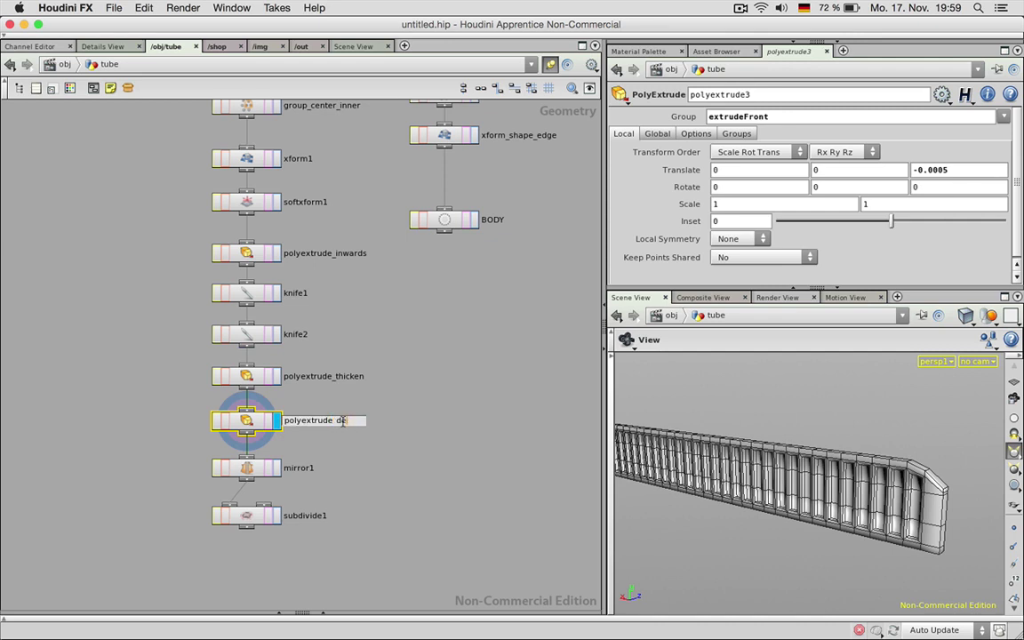
text(_dents)
key(Return)
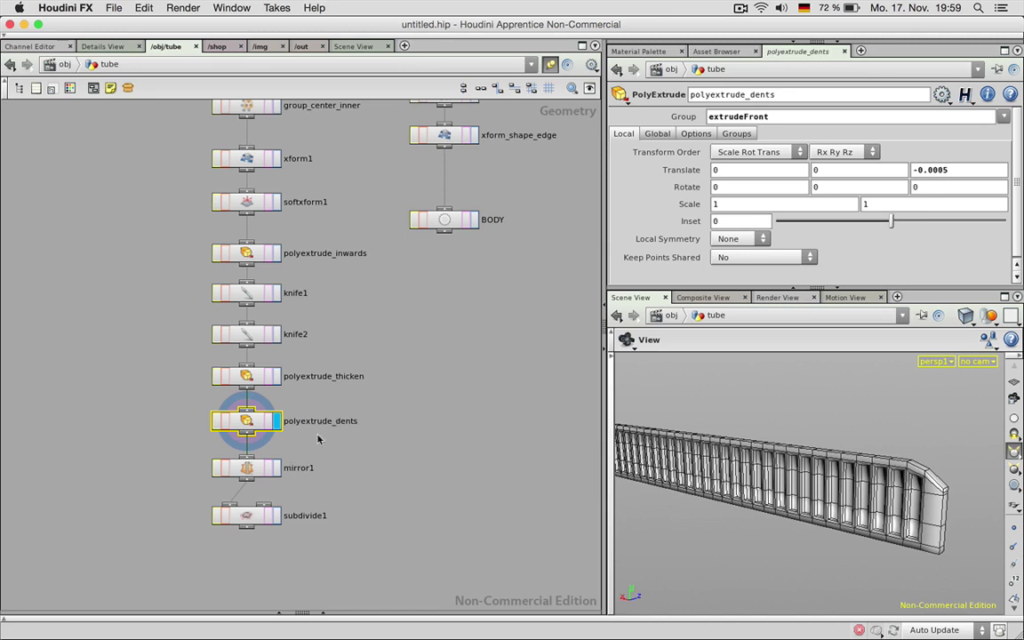
Step: Display subdivide1's result again in smooth shading without wireframe and inspect the grille
click(276, 467)
click(255, 469)
click(275, 520)
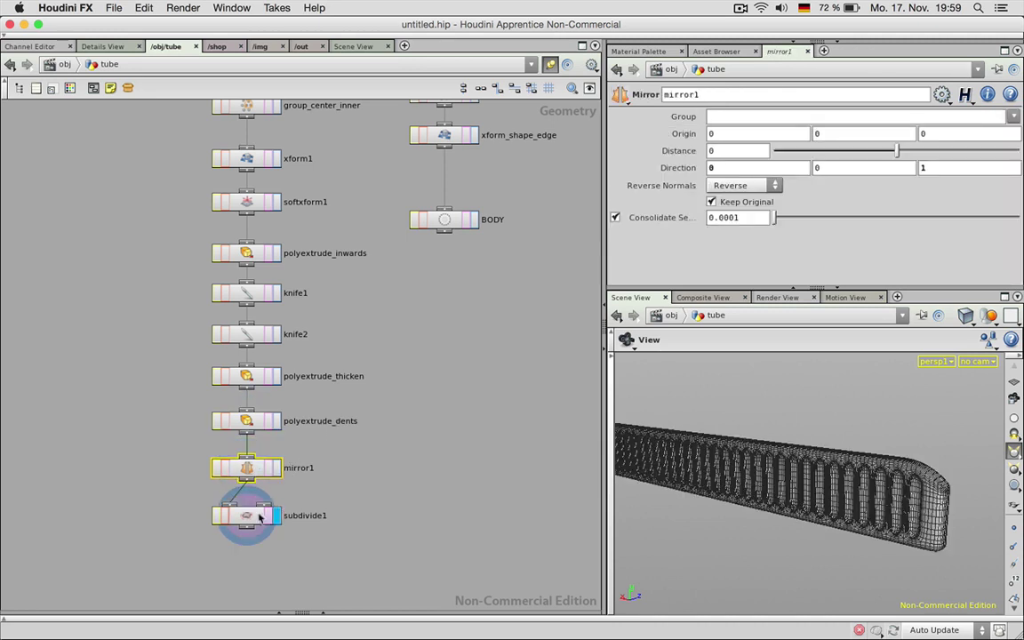
click(261, 517)
click(966, 316)
click(945, 423)
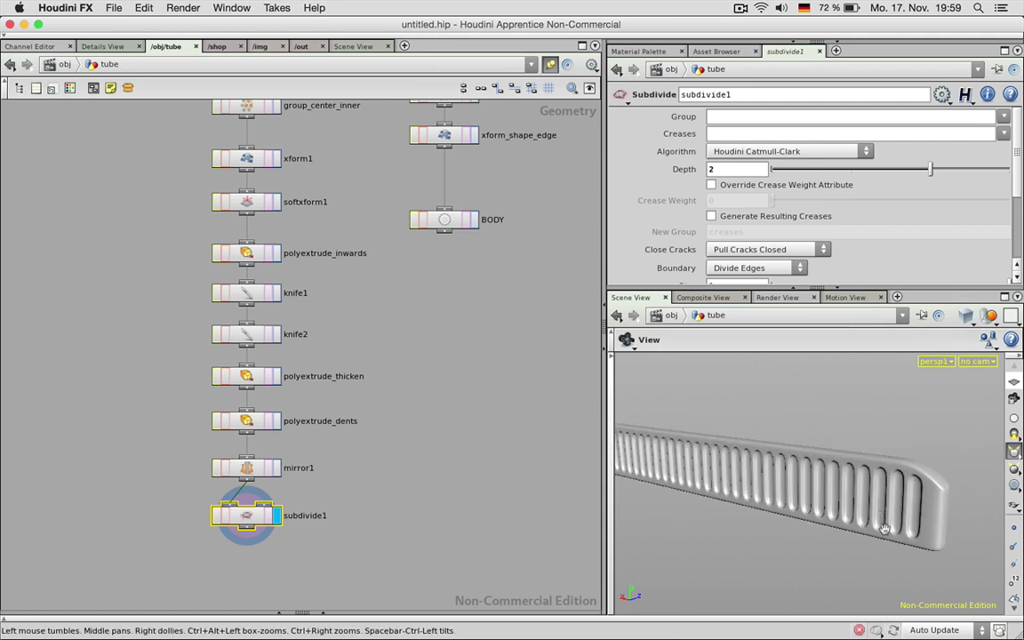
drag(884, 529, 697, 444)
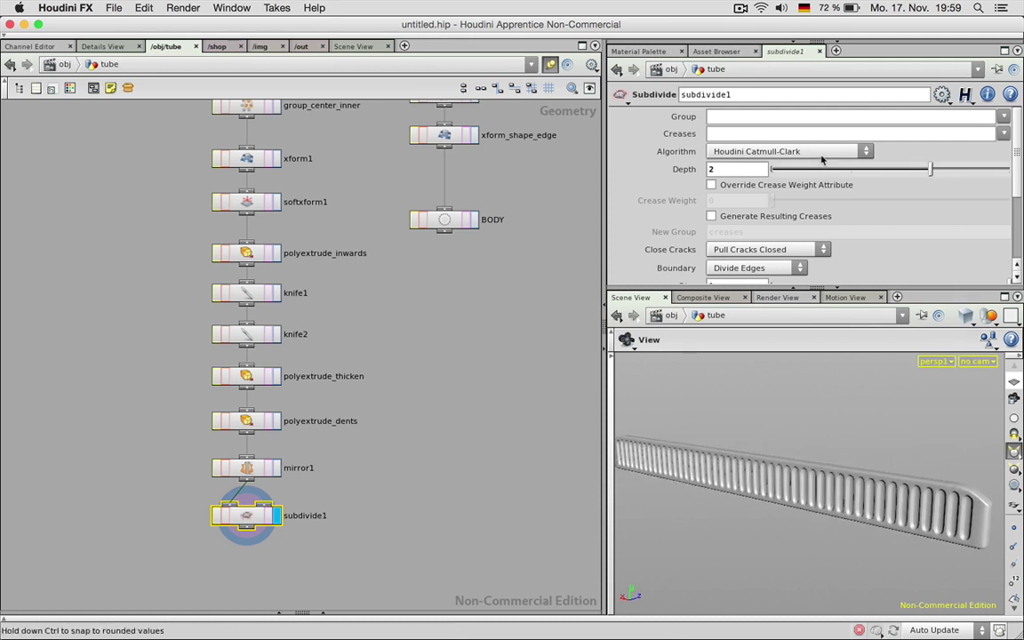
Step: Set subdivide1's depth to 1 and view the whole grille strip from farther away
click(852, 169)
scroll(796, 437, down, 2)
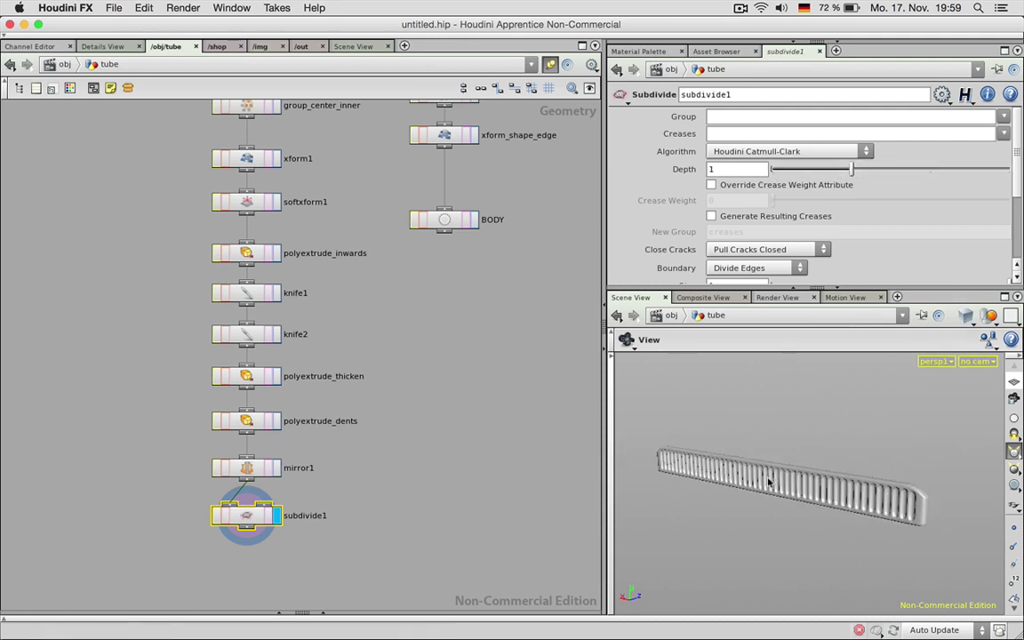
drag(768, 483, 797, 475)
scroll(796, 475, down, 3)
middle_drag(795, 500, 819, 442)
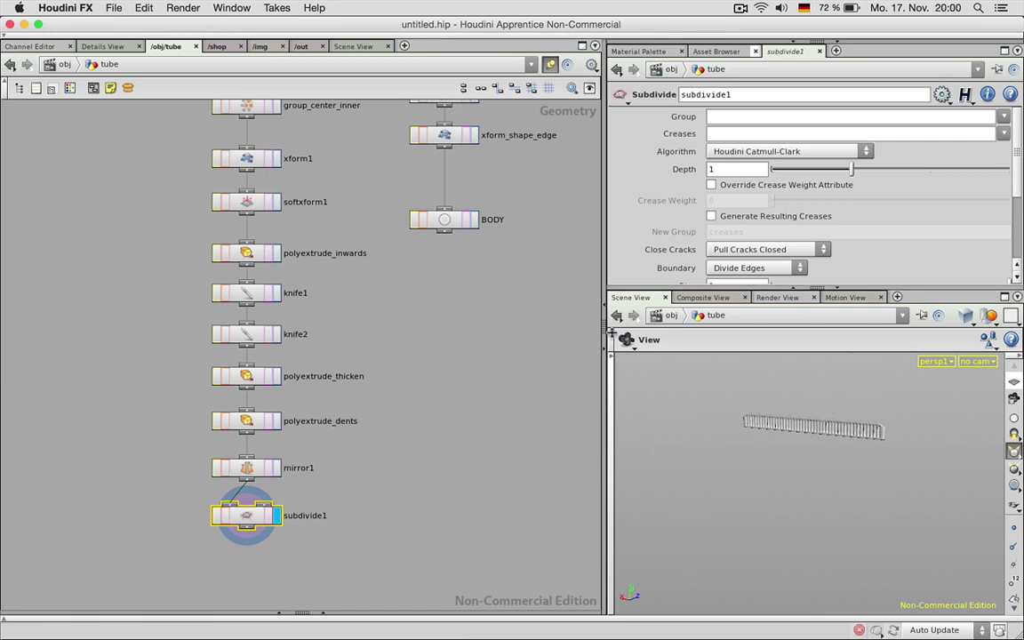
Step: Append a Null named FOLD after subdivide1, align it below the chain and display it
middle_drag(412, 472, 434, 386)
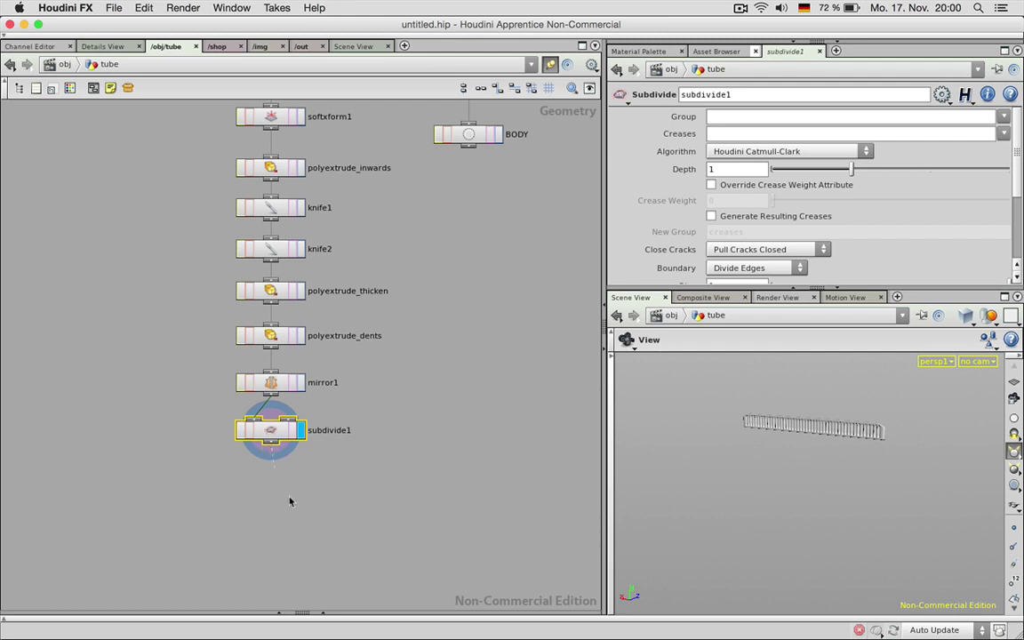
key(Tab)
text(null)
key(Return)
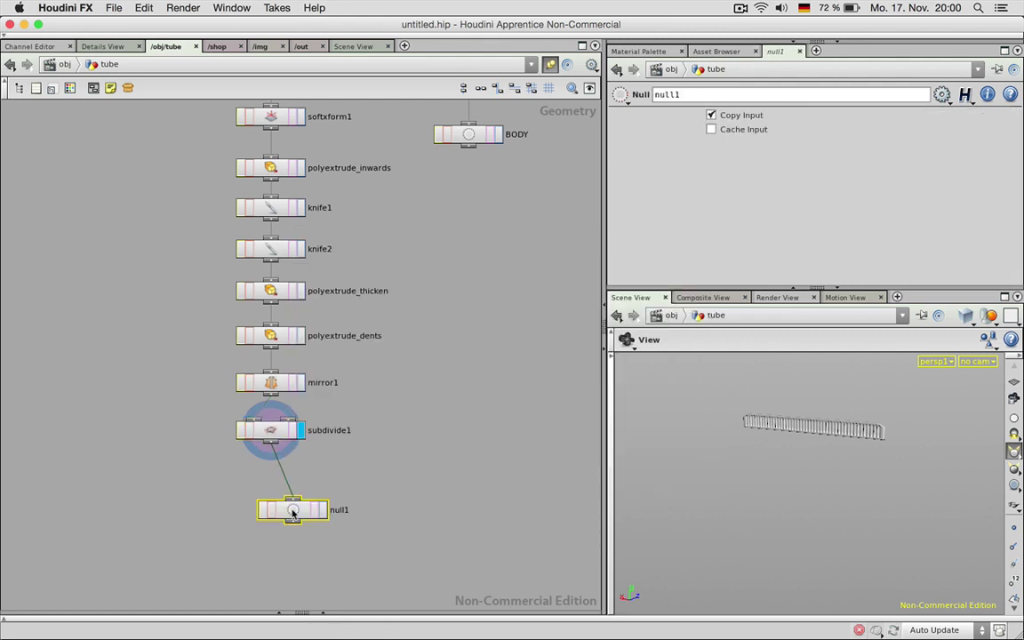
drag(299, 513, 278, 514)
click(301, 512)
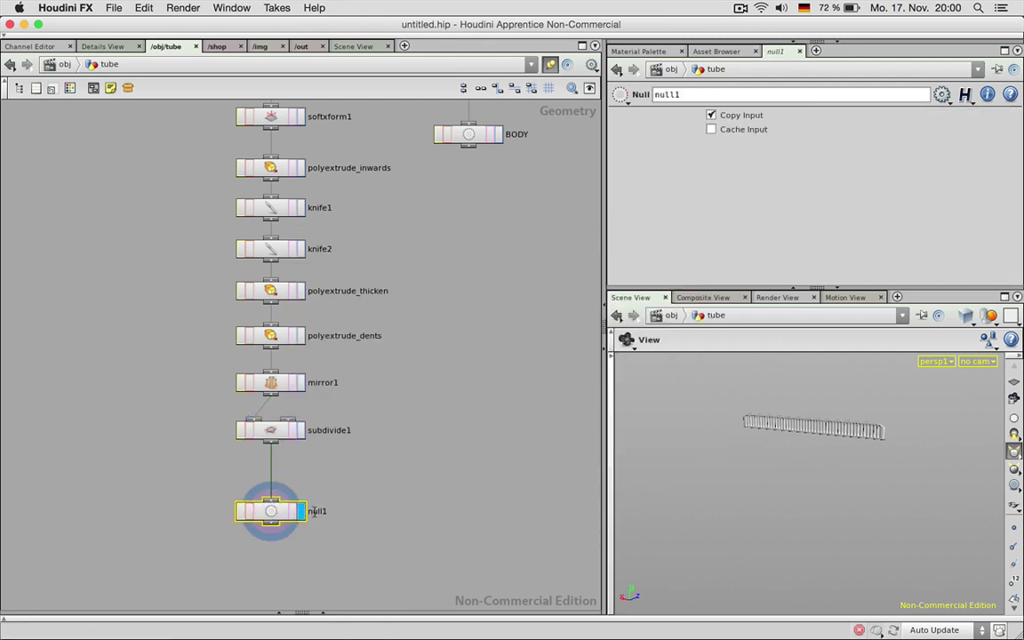
click(322, 512)
text(FOLD)
key(Return)
Step: Move the whole node chain from tube1 to BODY slightly down so it lines up with the grid1 chain
scroll(367, 367, down, 4)
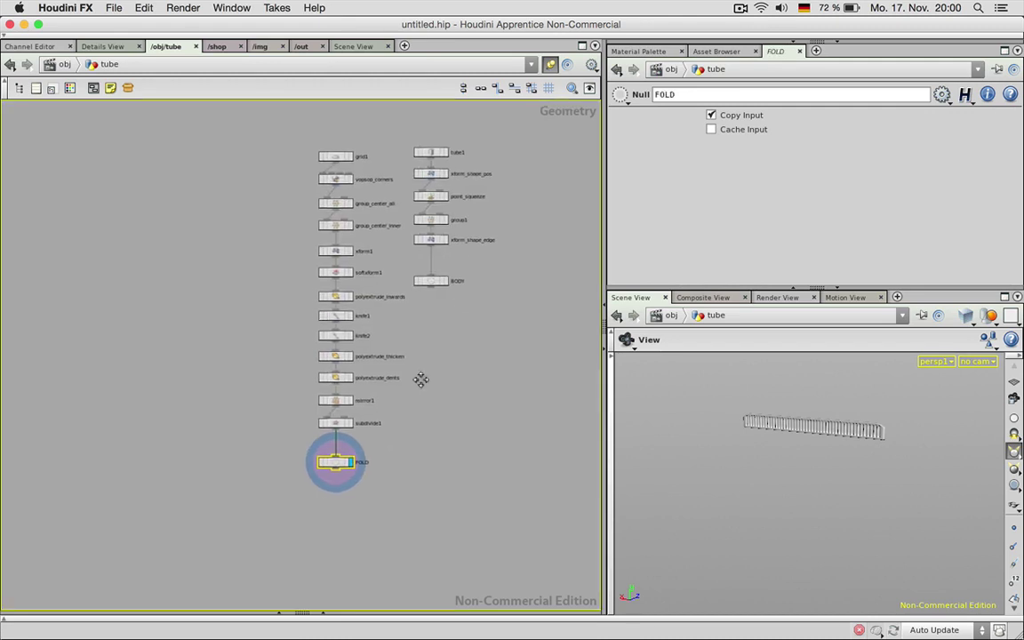
middle_drag(420, 380, 417, 379)
scroll(385, 393, up, 1)
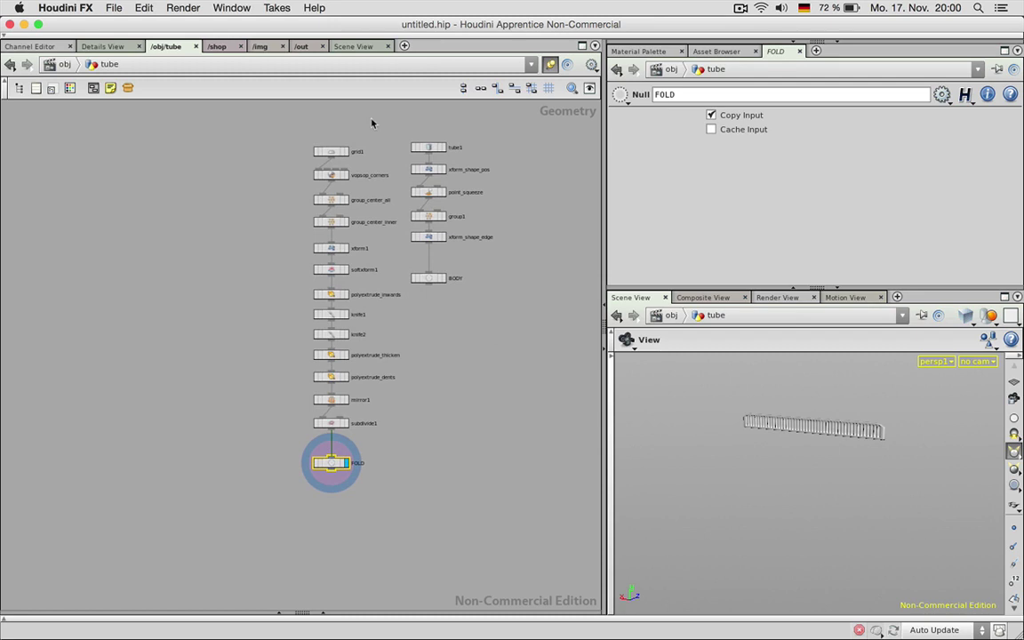
scroll(442, 181, up, 2)
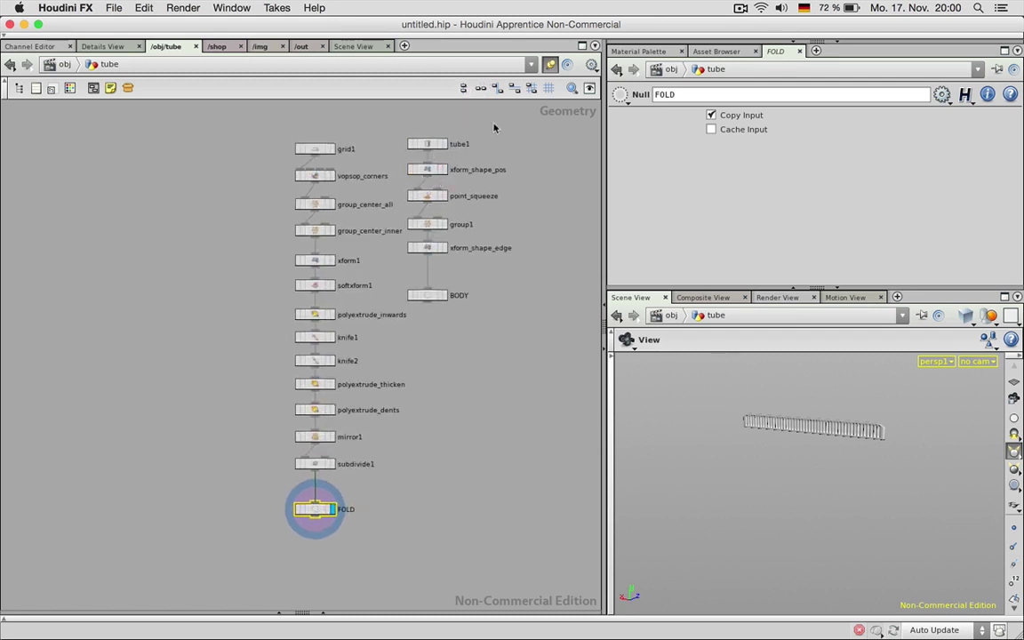
drag(494, 128, 393, 315)
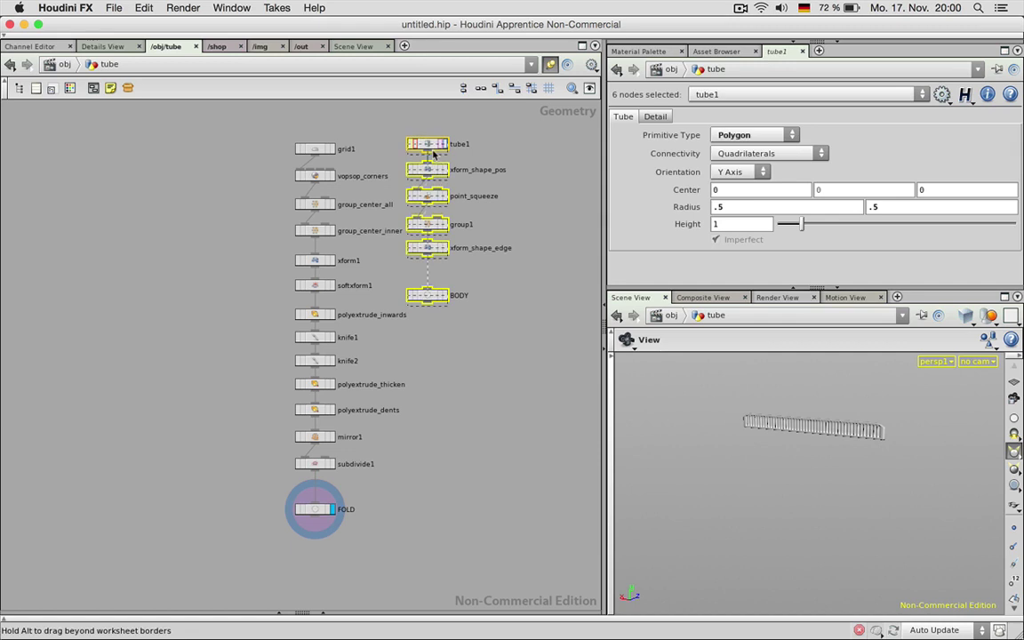
drag(433, 155, 433, 161)
click(510, 157)
Step: Add a new Tube node in the empty network area beside the grid1 chain
middle_drag(152, 248, 178, 245)
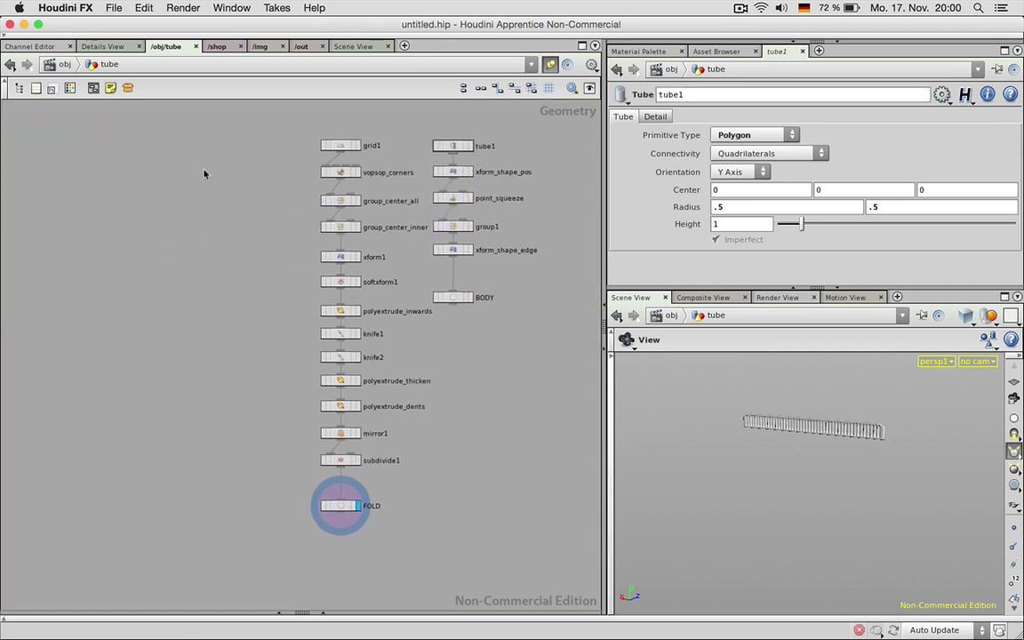
key(Tab)
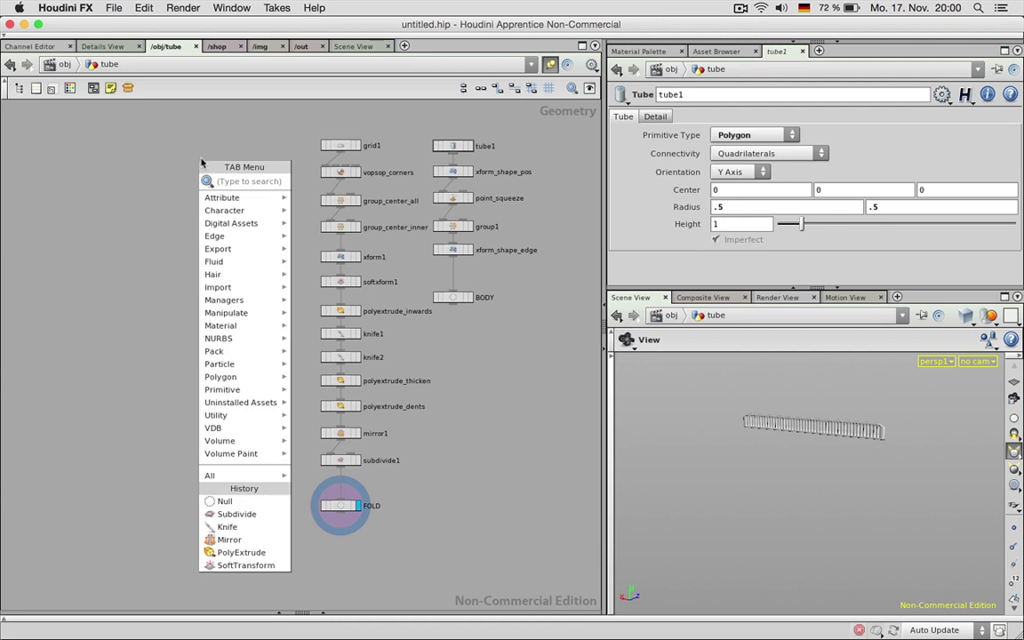
text(tube)
key(Return)
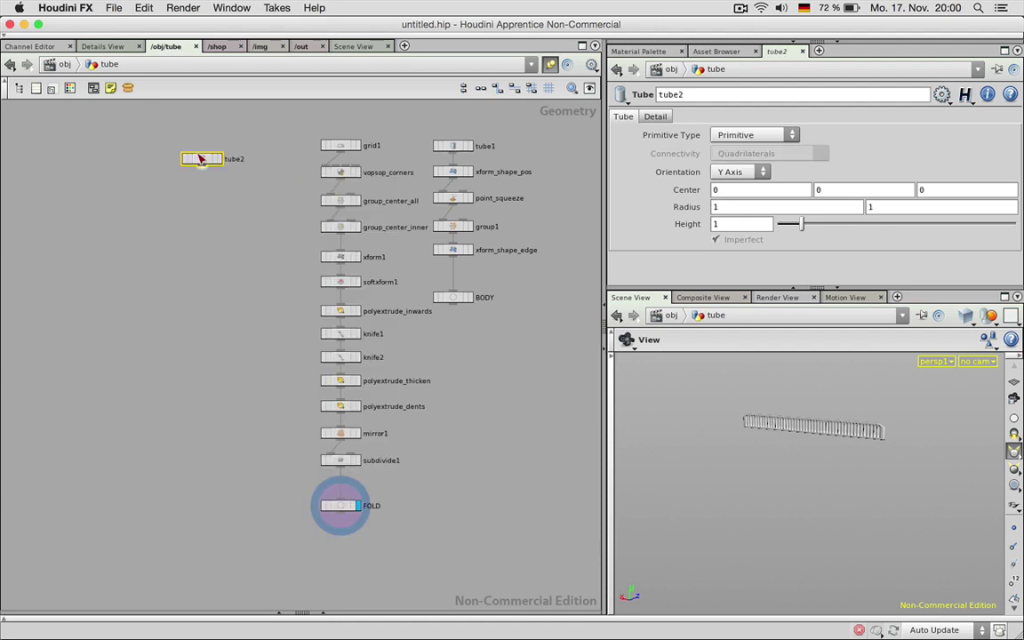
Step: Position the tube2 node slightly higher in the network and set its primitive type to Polygon
drag(209, 162, 209, 154)
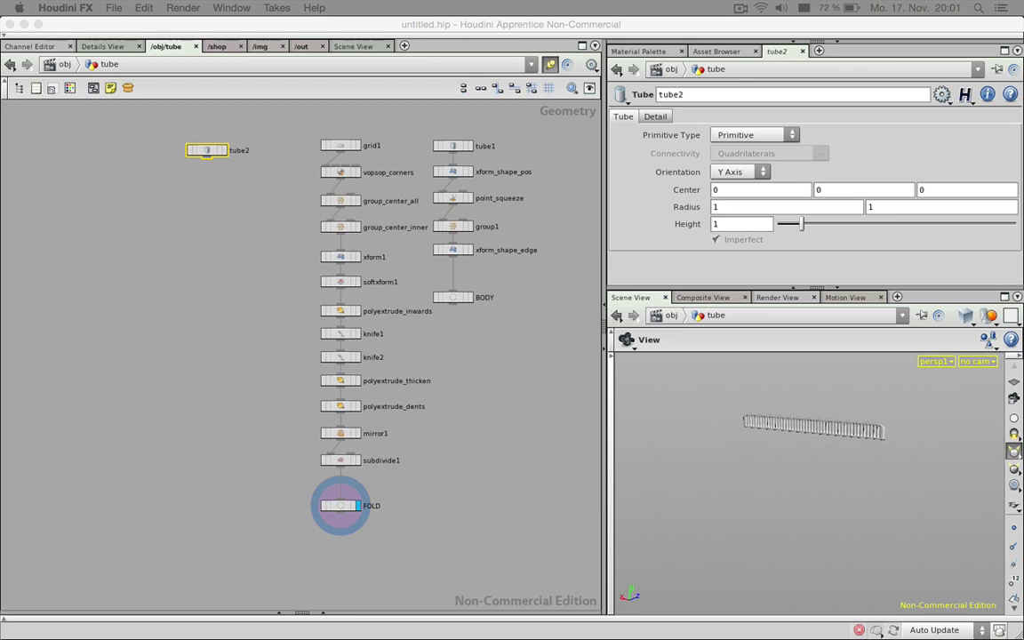
drag(208, 150, 206, 150)
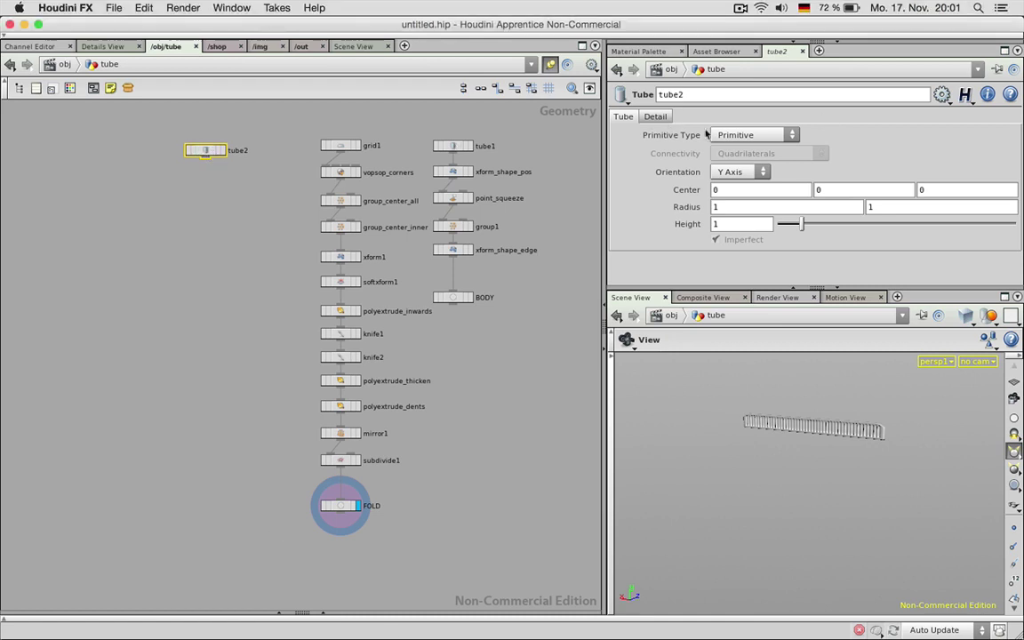
click(755, 136)
click(734, 160)
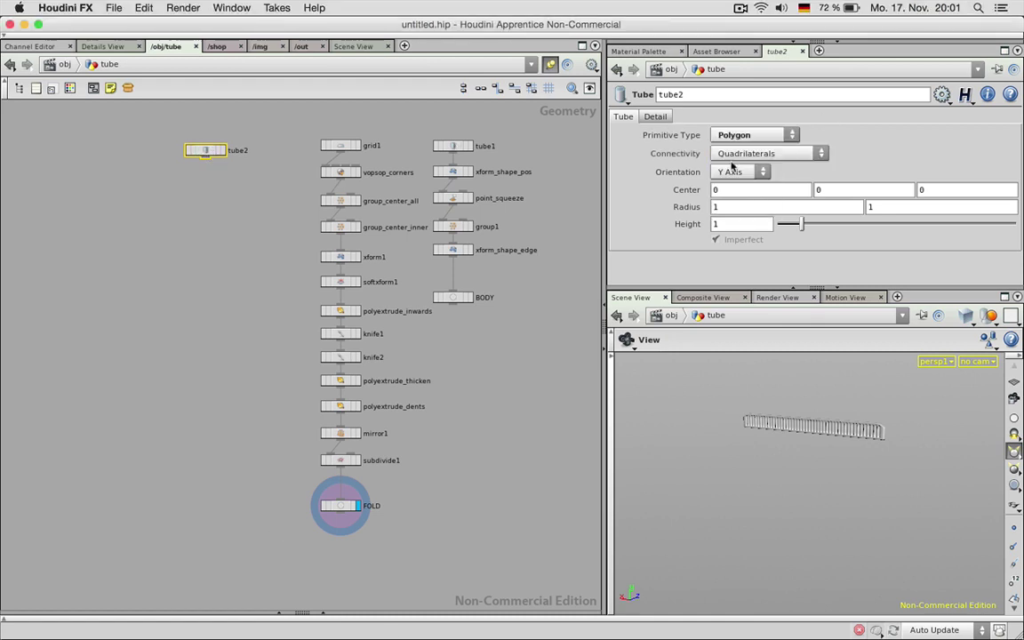
Step: Display tube2 and switch the viewport shading so its polygon edges are drawn over the shaded surface
click(222, 151)
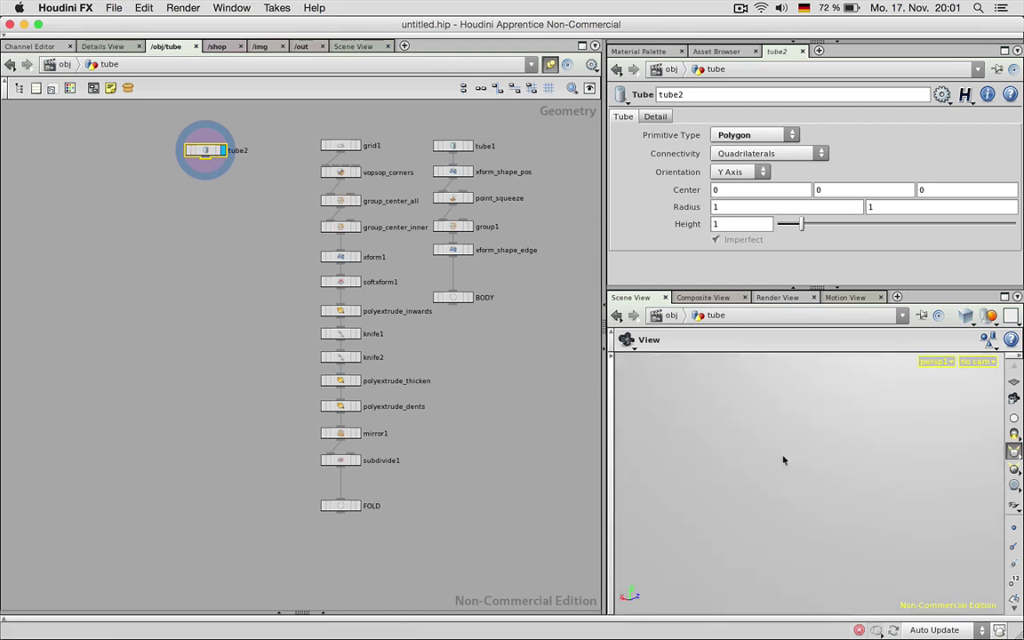
click(965, 314)
click(915, 435)
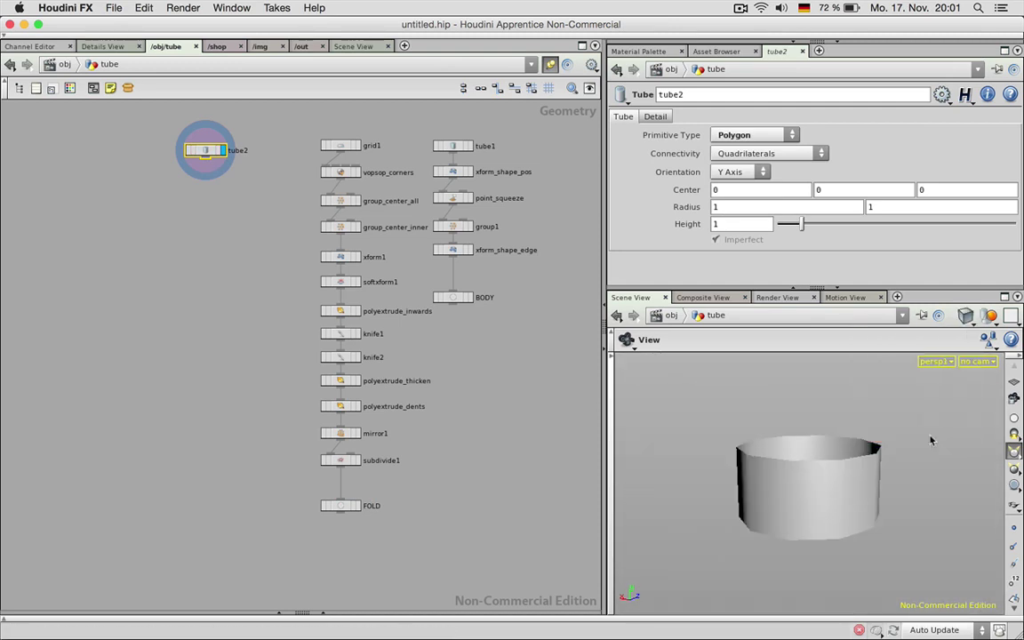
Step: Set tube2's detail to 8 rows and 32 columns
click(655, 116)
drag(813, 151, 890, 156)
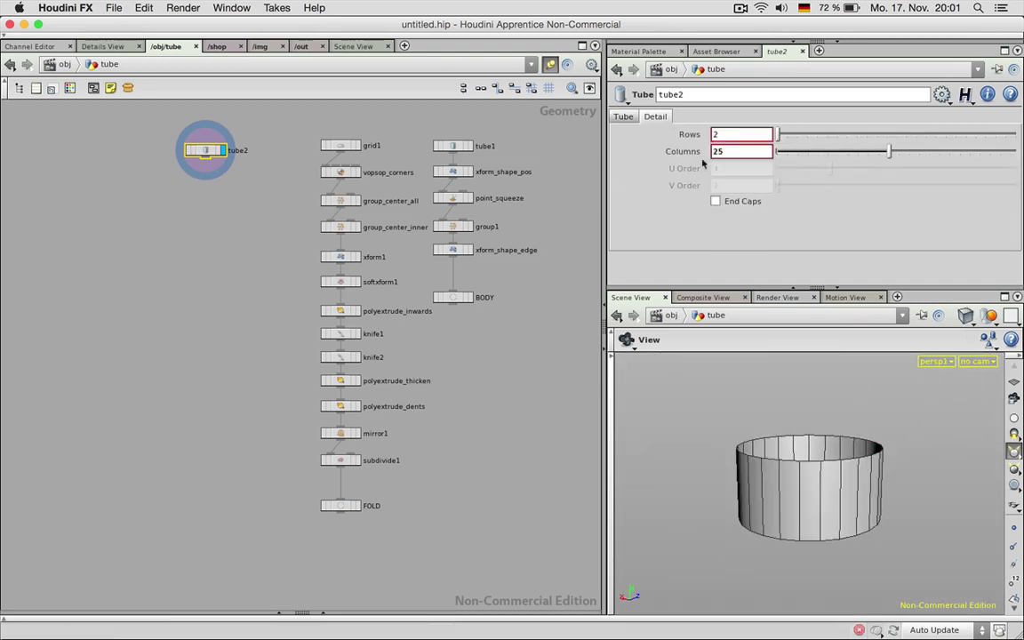
double_click(743, 156)
text(32)
key(Return)
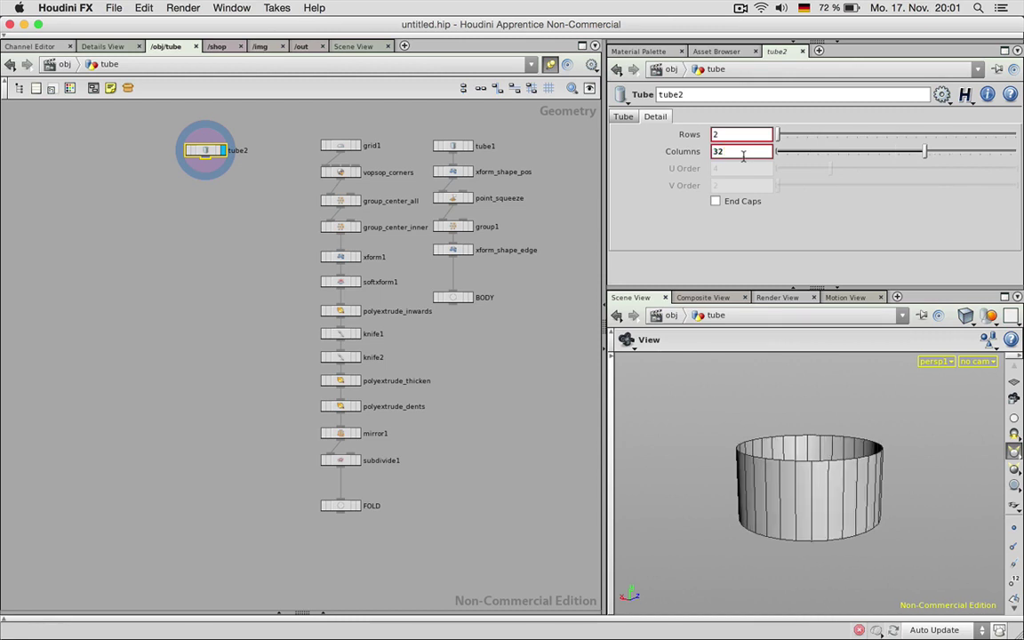
double_click(742, 134)
text(16)
key(Return)
double_click(742, 134)
text(8)
key(Return)
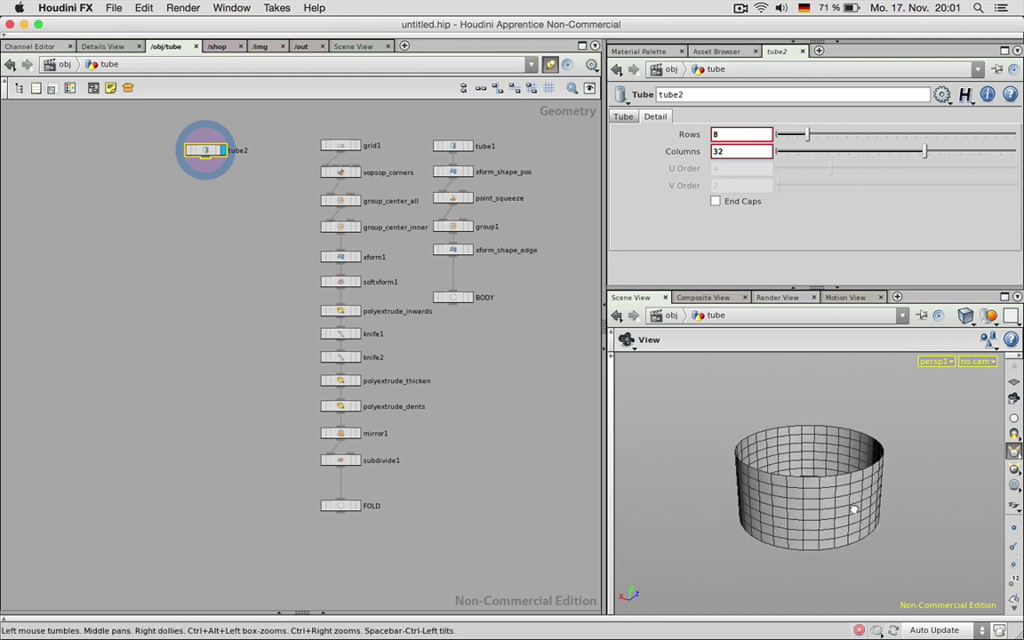
Step: Set both of tube2's radius values to 0.5
scroll(207, 205, up, 1)
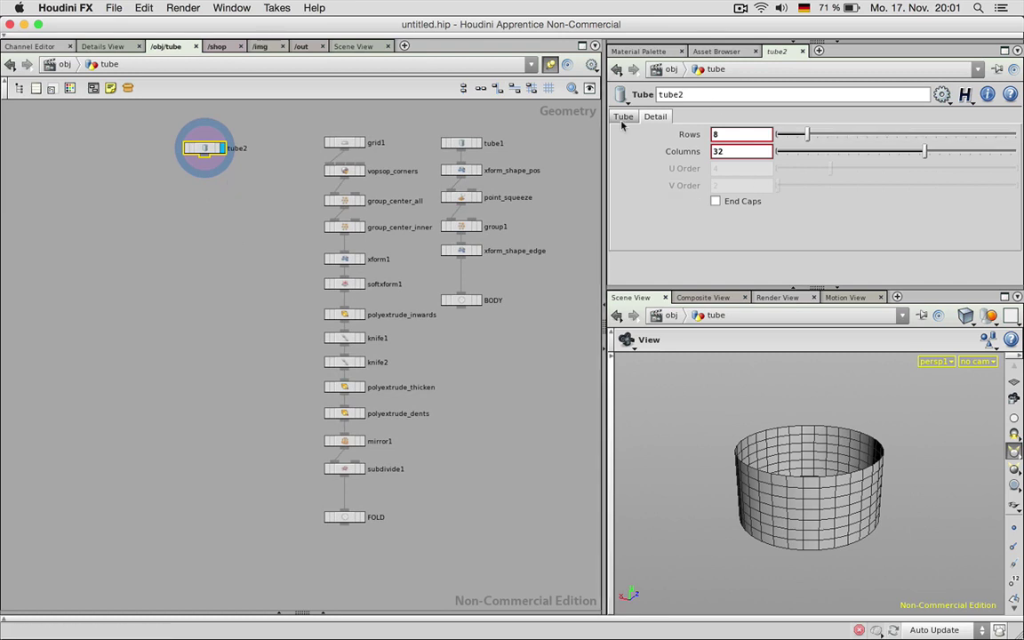
click(622, 117)
double_click(728, 206)
text(.)
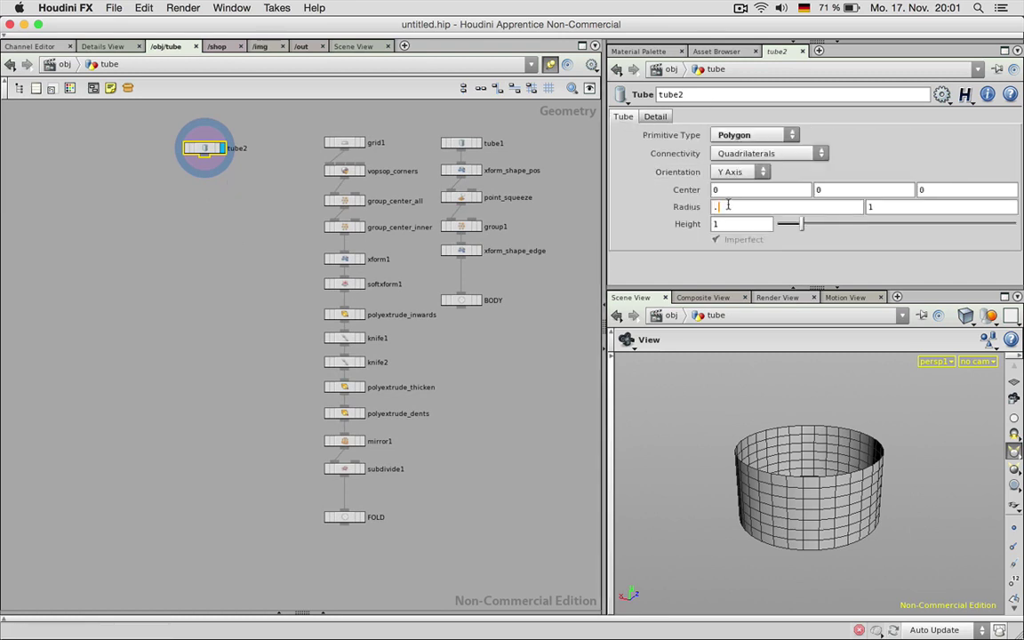
text(5)
key(Tab)
text(.5)
key(Return)
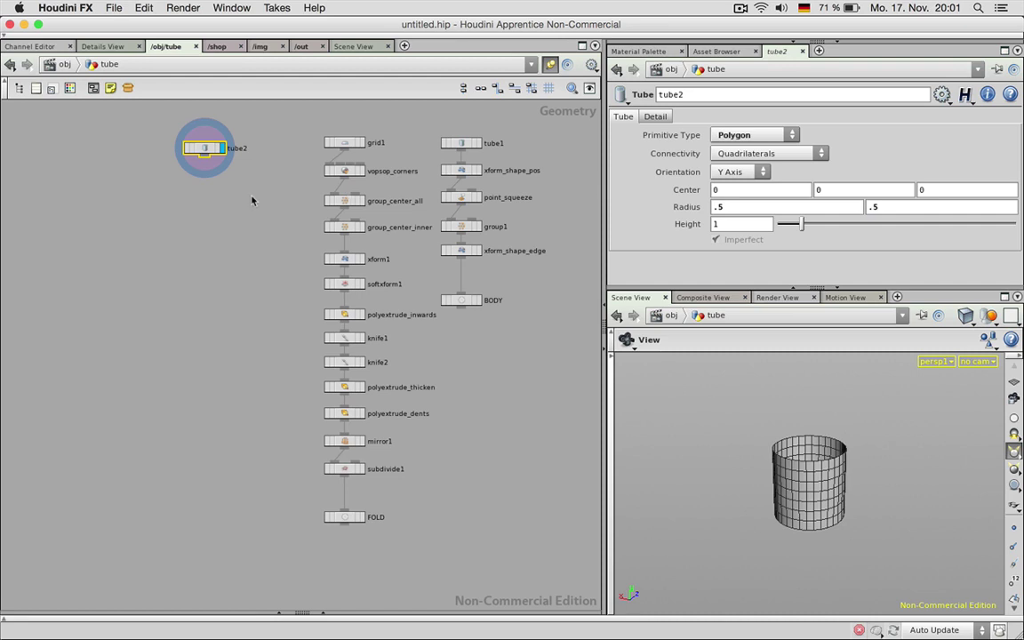
Step: Append a Transform node directly below tube2 and display it
key(Tab)
text(Transform)
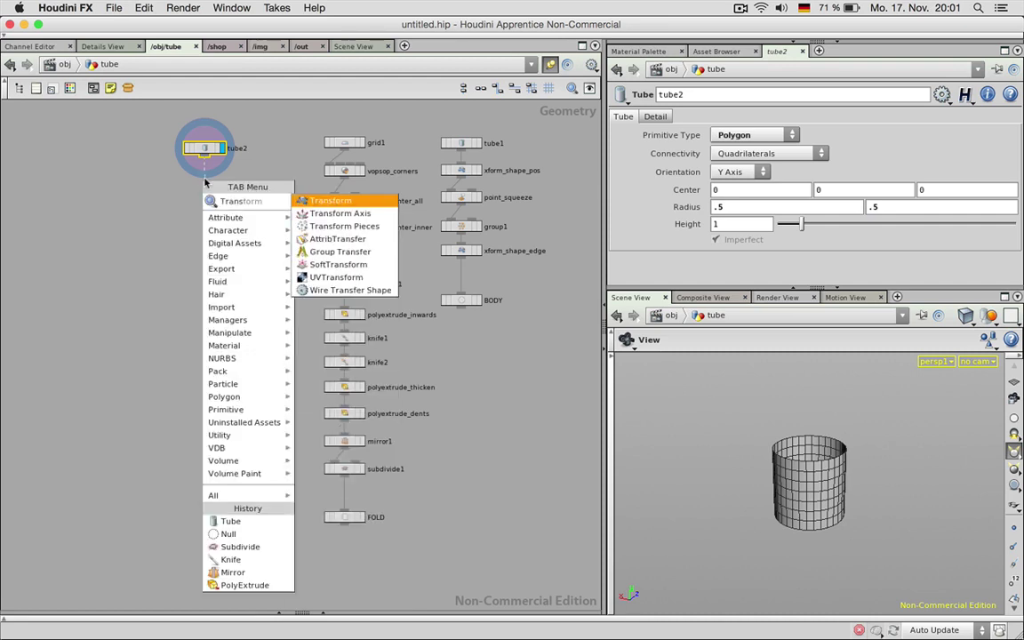
key(Return)
click(204, 179)
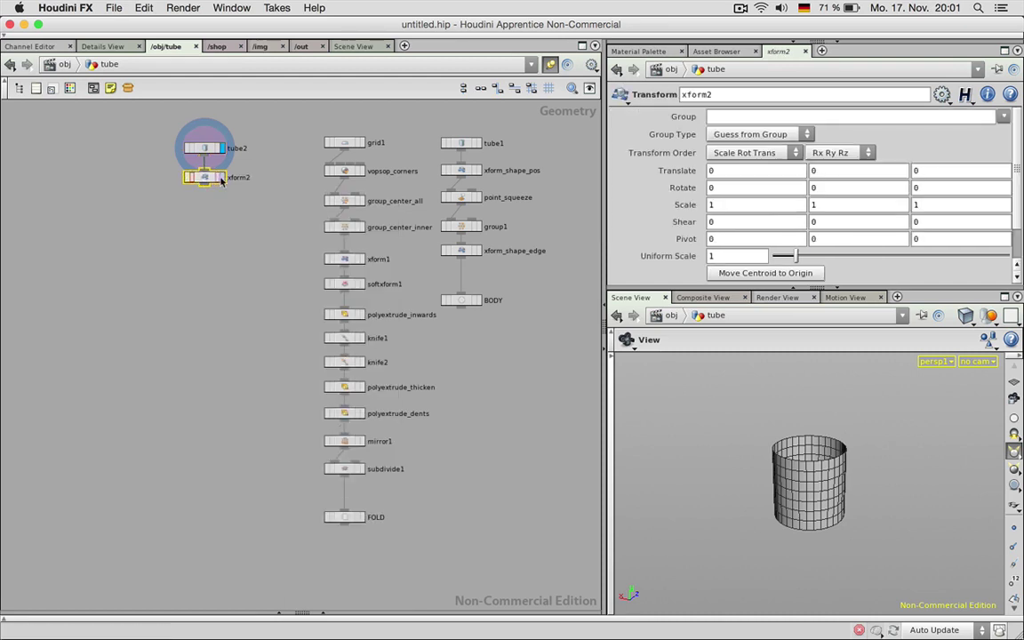
click(222, 178)
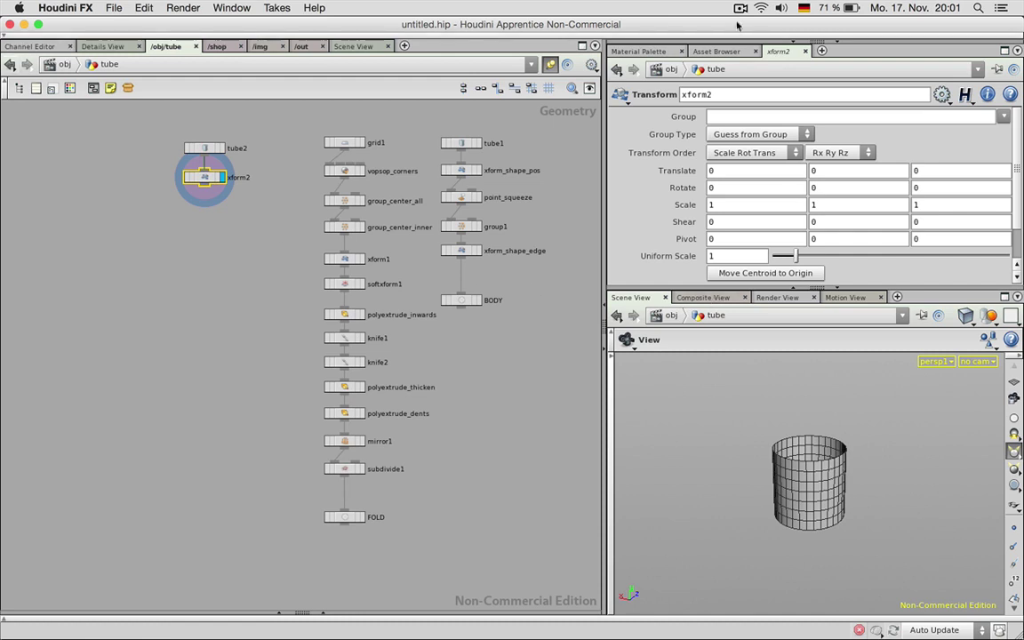
Step: Copy the X scale parameter of xform_shape_pos and paste it as a relative reference into xform2's X scale
click(726, 207)
click(462, 252)
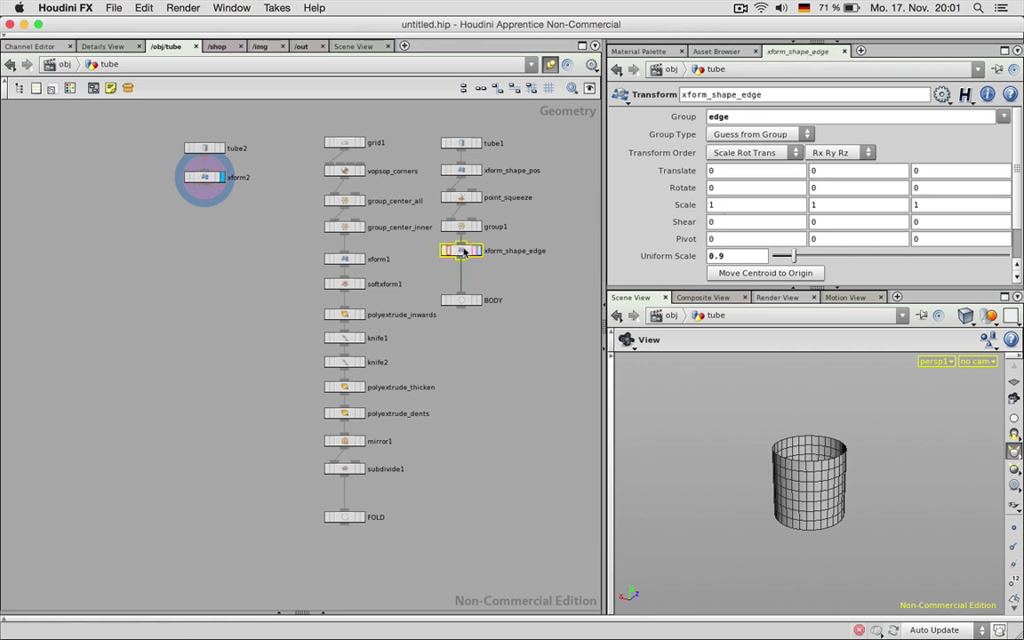
click(461, 170)
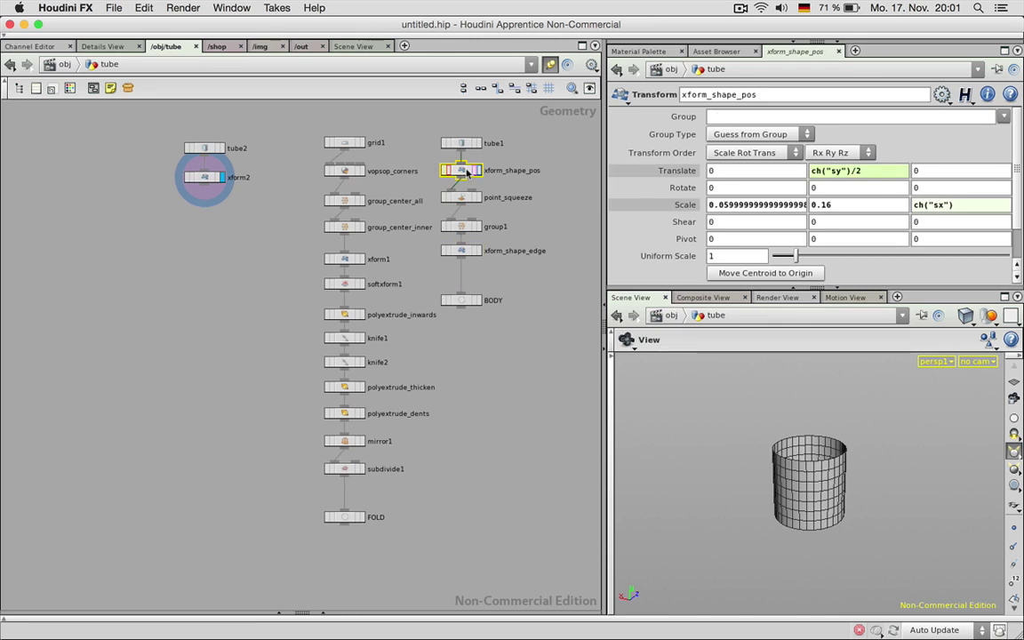
right_click(724, 205)
click(711, 263)
click(203, 183)
right_click(721, 204)
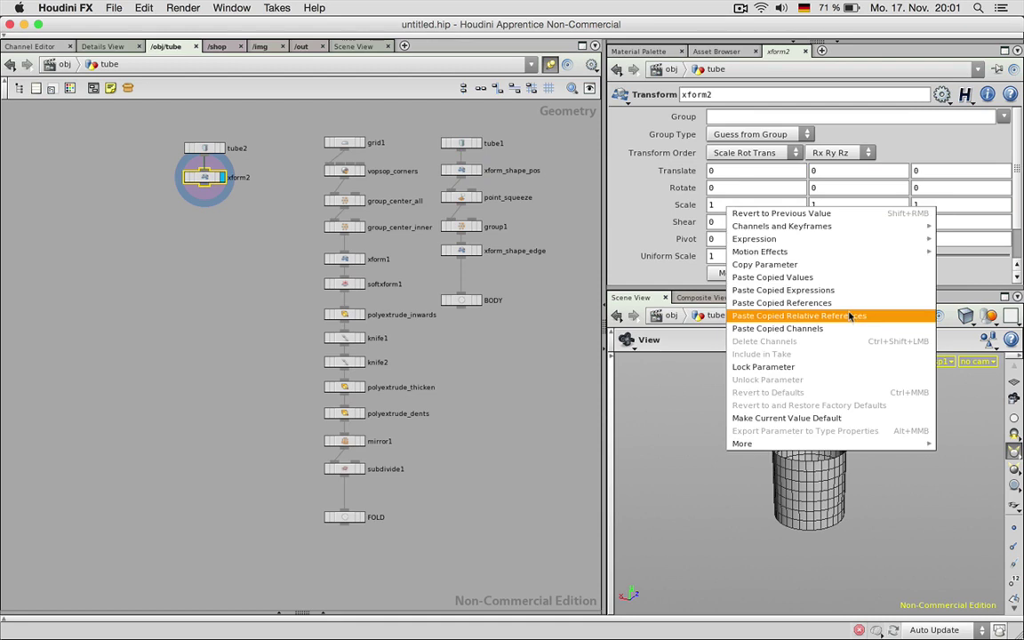
click(765, 315)
Step: Link xform2's Z scale to its own X scale with a relative reference
right_click(814, 205)
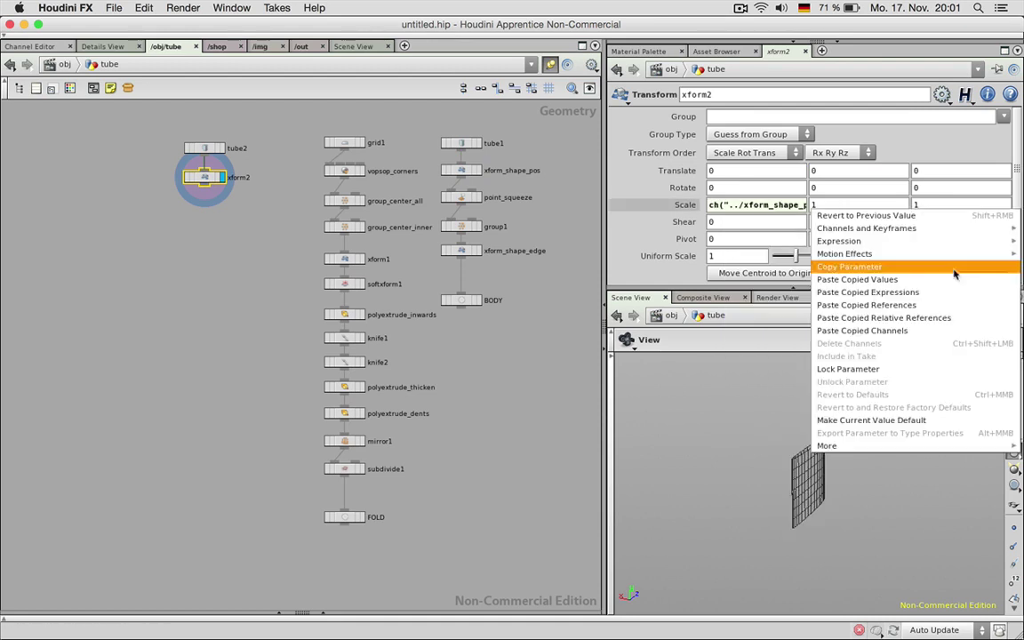
click(736, 204)
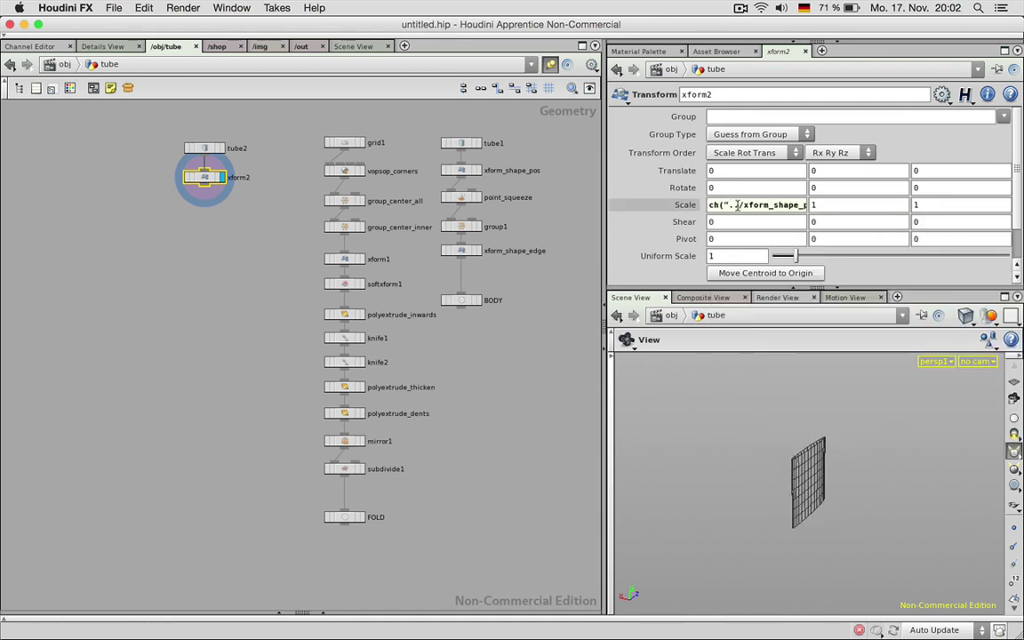
right_click(735, 205)
click(800, 265)
right_click(925, 206)
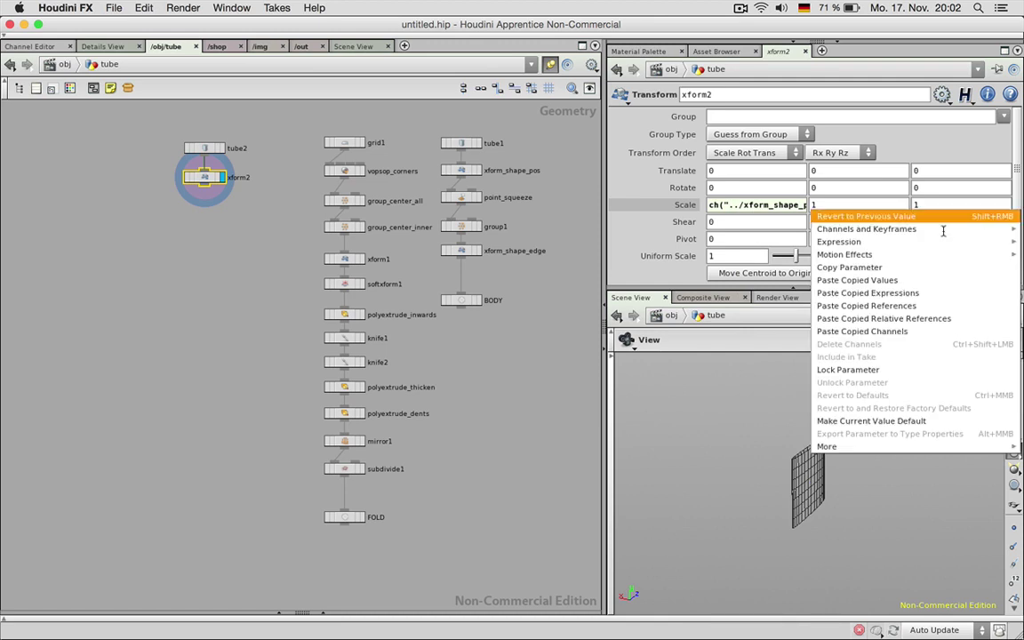
click(962, 316)
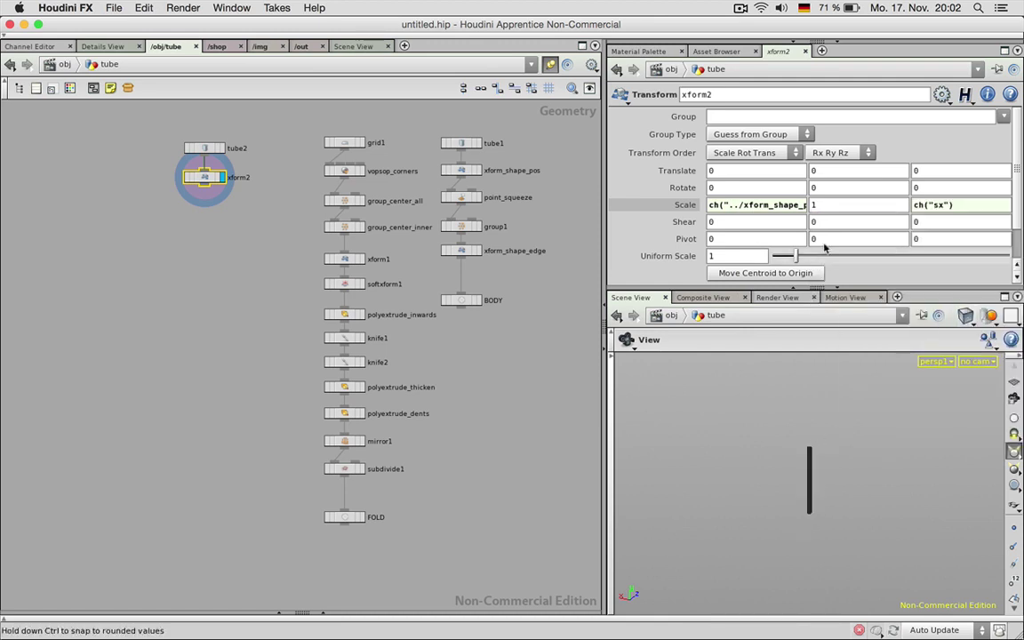
Step: Try Y scales of 0.1 and 0.04 on xform2
click(818, 206)
text(.1)
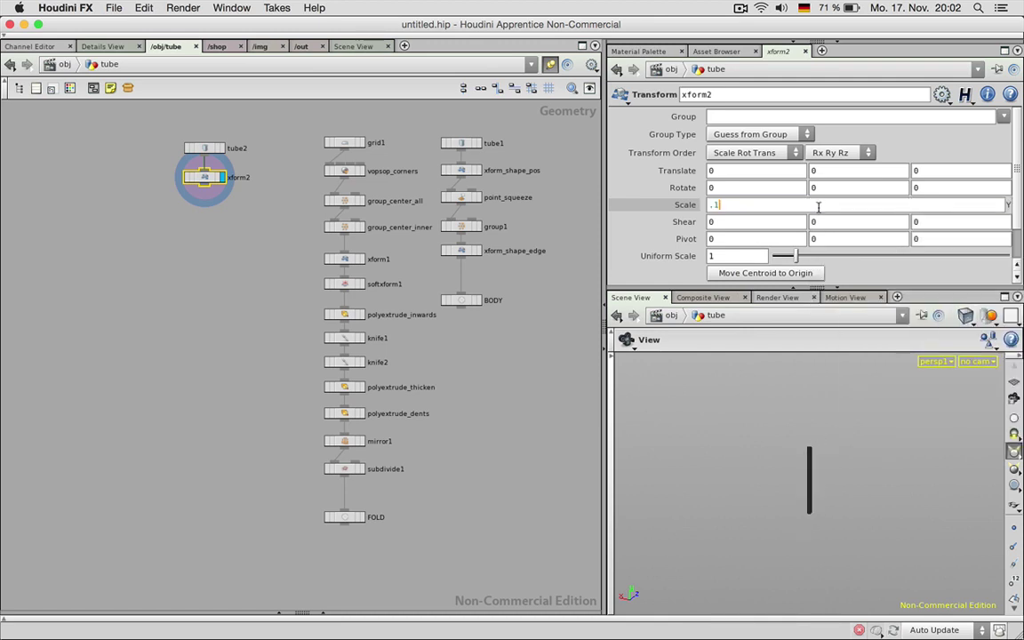
key(Return)
scroll(816, 467, up, 5)
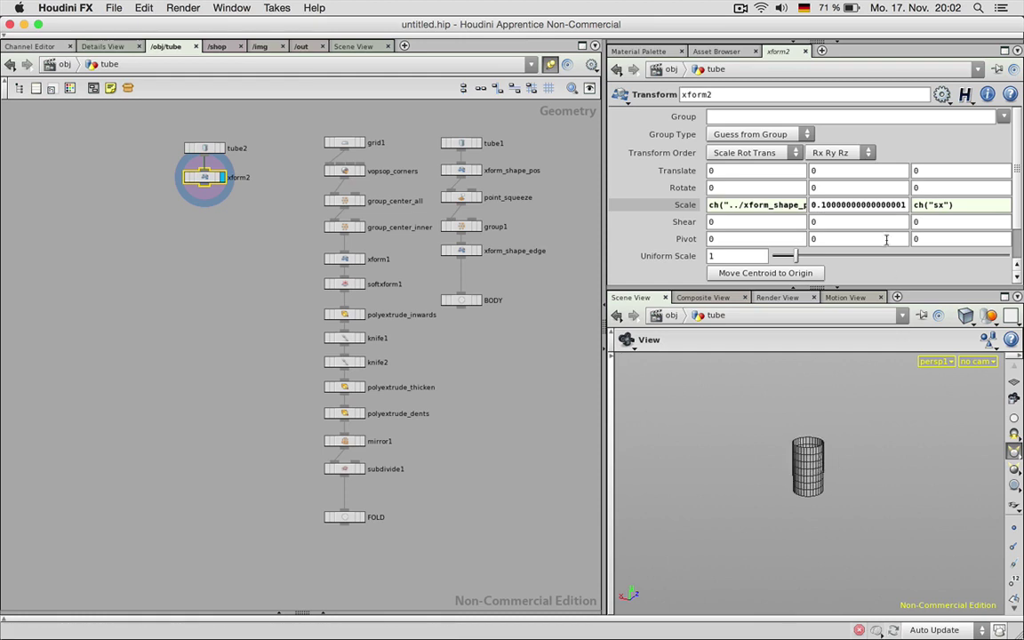
double_click(825, 204)
text(0.04)
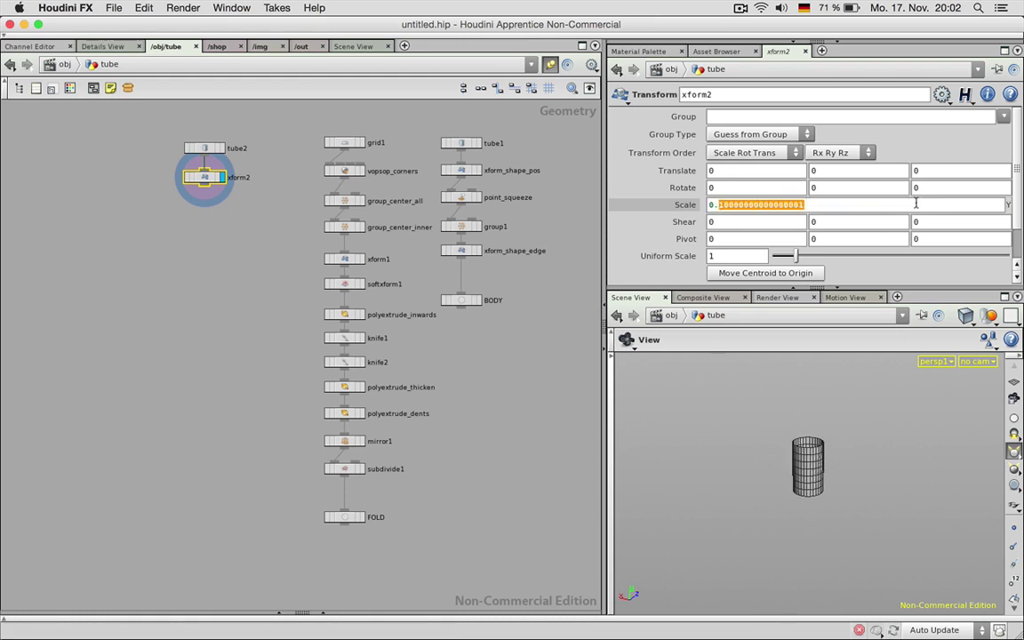
key(Return)
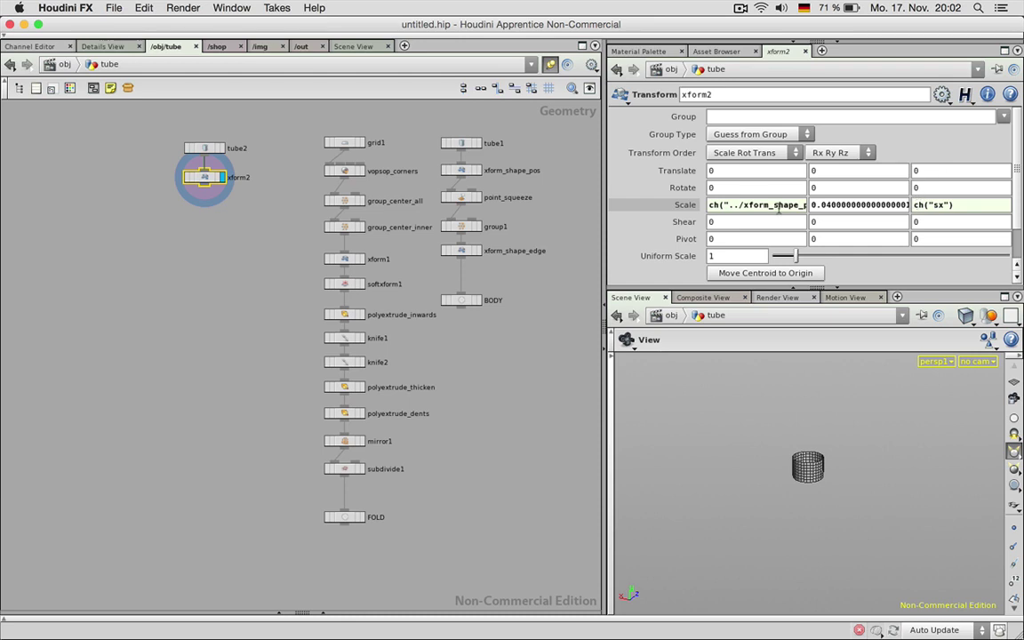
Step: Set xform2's Y scale to 0.036
double_click(858, 204)
text(0.036)
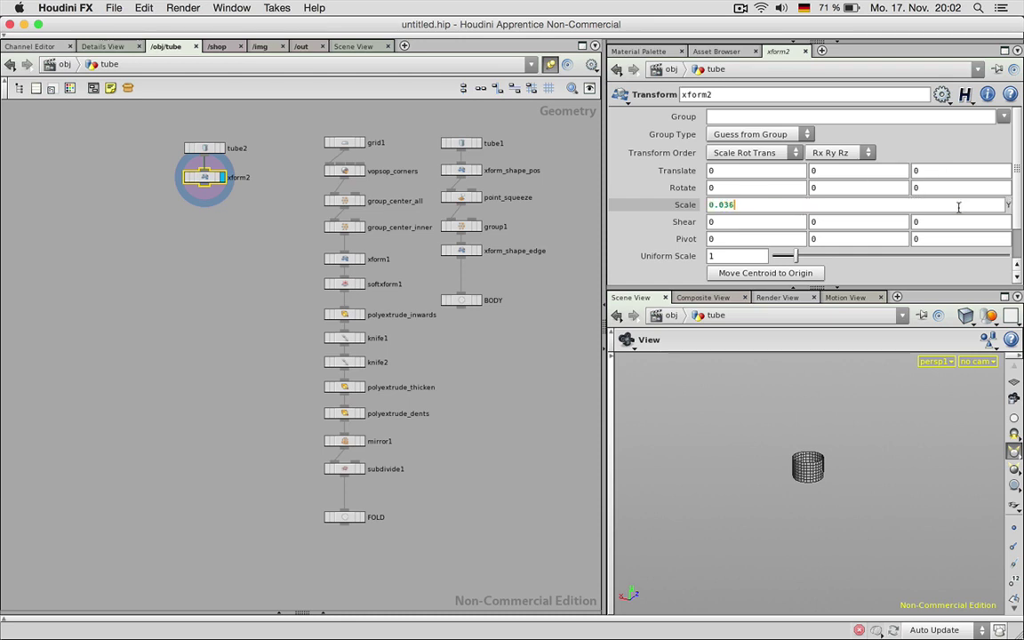
key(Return)
scroll(821, 449, up, 5)
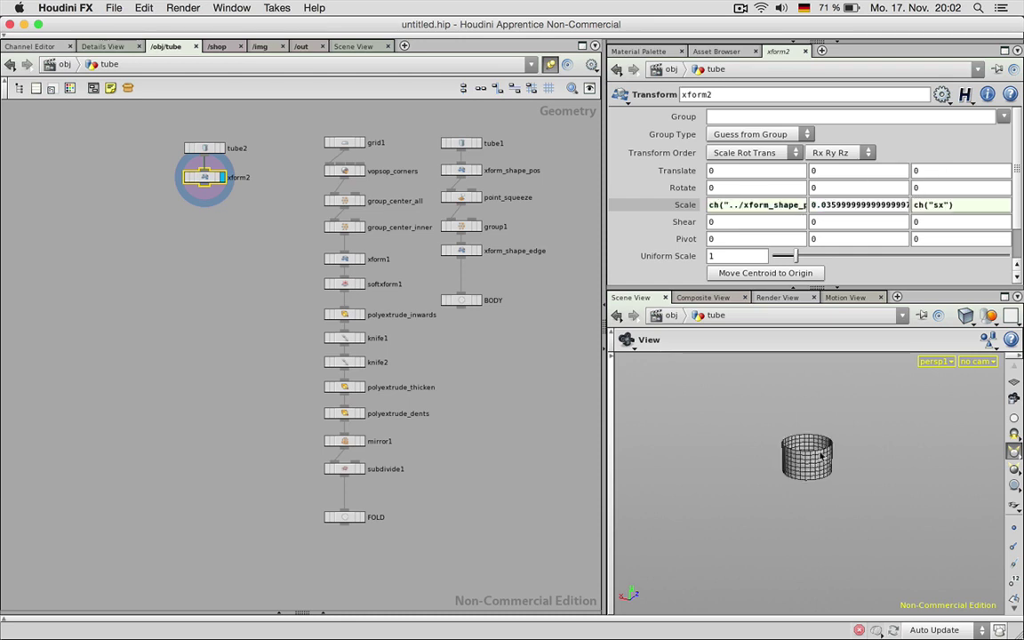
scroll(812, 473, up, 1)
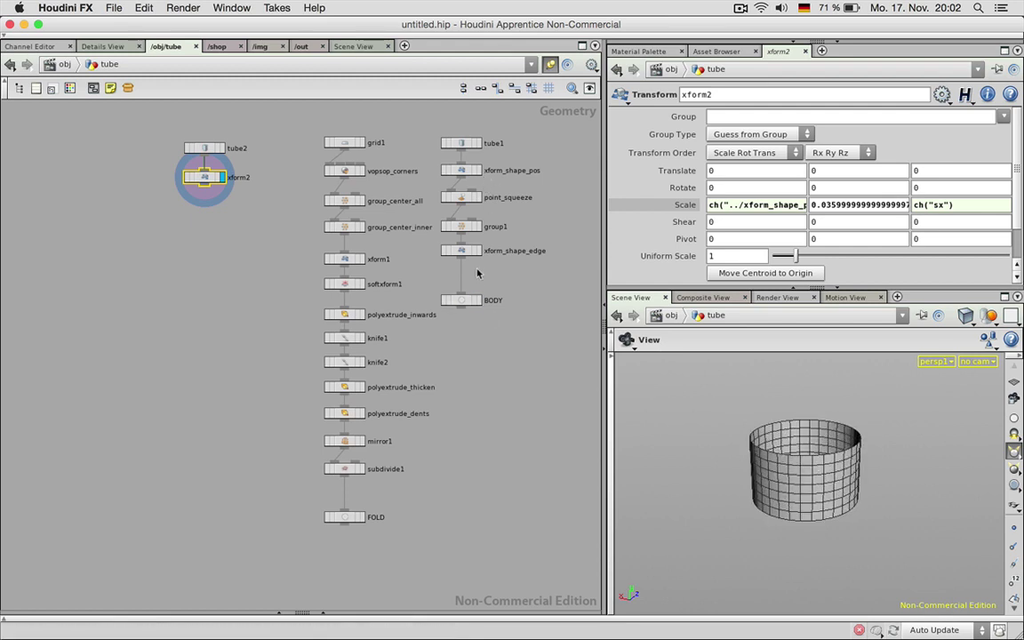
Step: Show BODY temporarily as a template to compare its lower end with the short tube, and turn the template off again
click(476, 299)
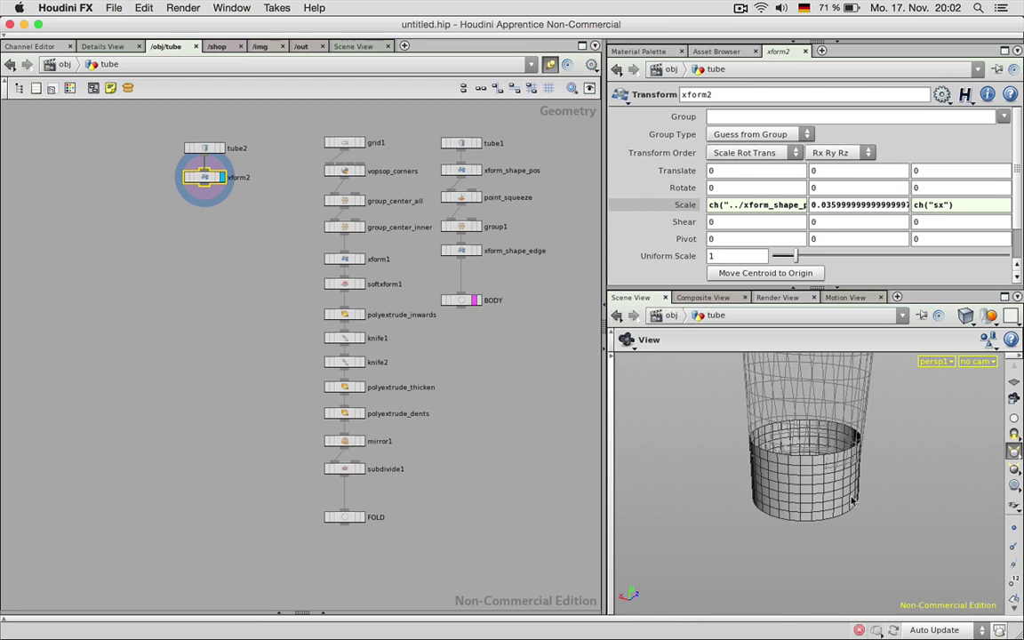
drag(851, 501, 842, 475)
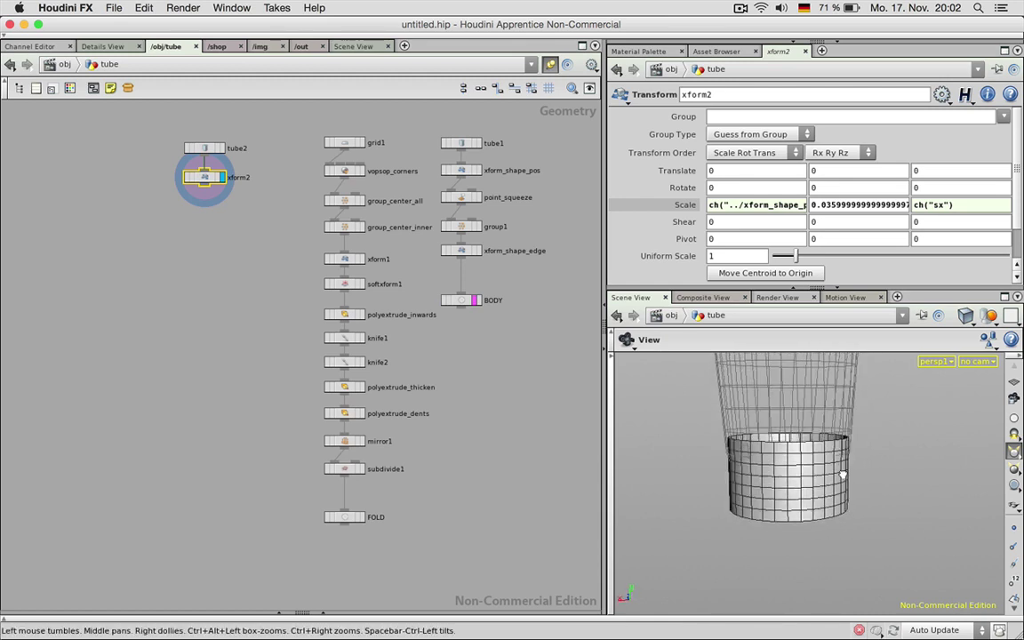
middle_drag(822, 455, 817, 476)
scroll(768, 464, up, 3)
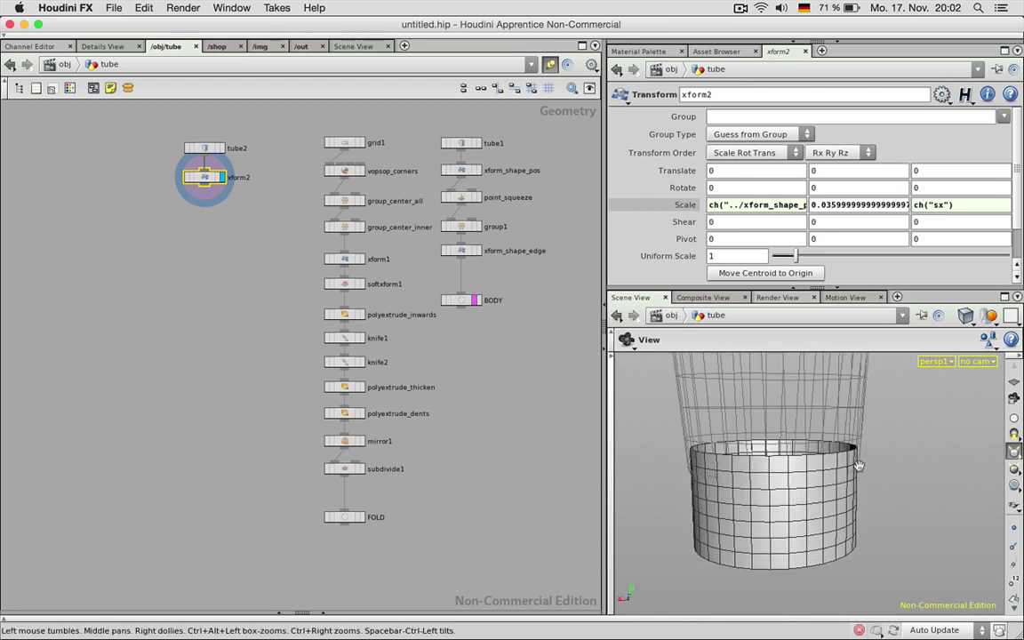
click(473, 301)
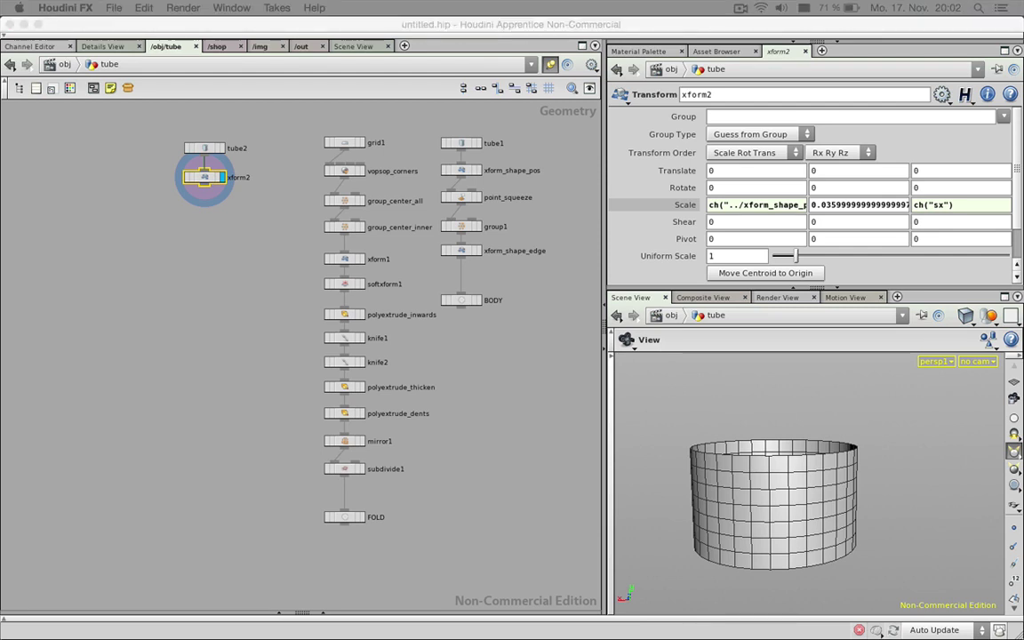
Step: Append a Group node below xform2, wired to its output
click(536, 448)
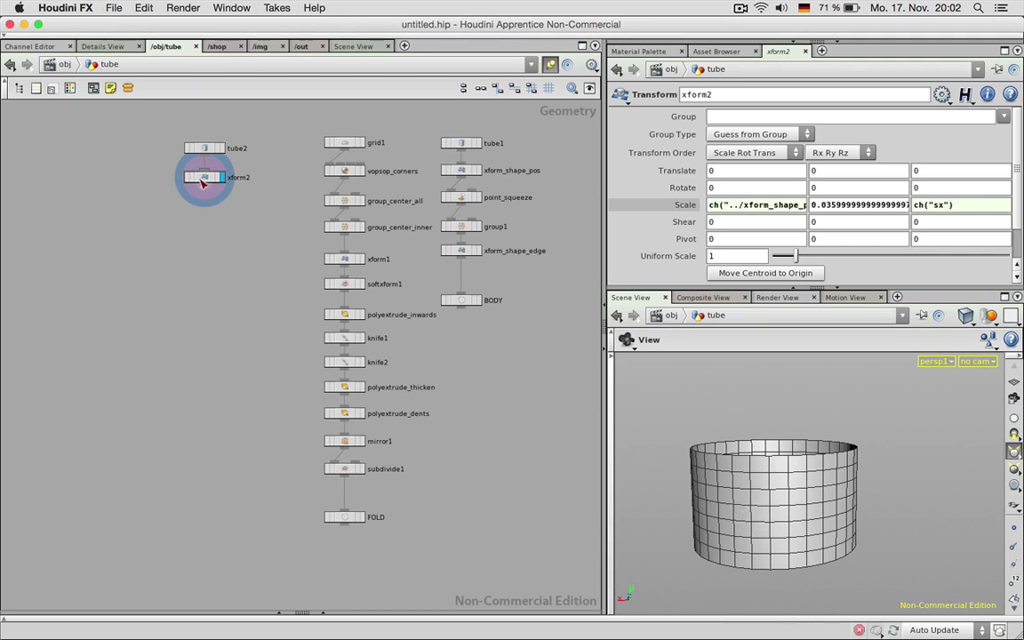
drag(205, 184, 215, 225)
key(Tab)
text(group)
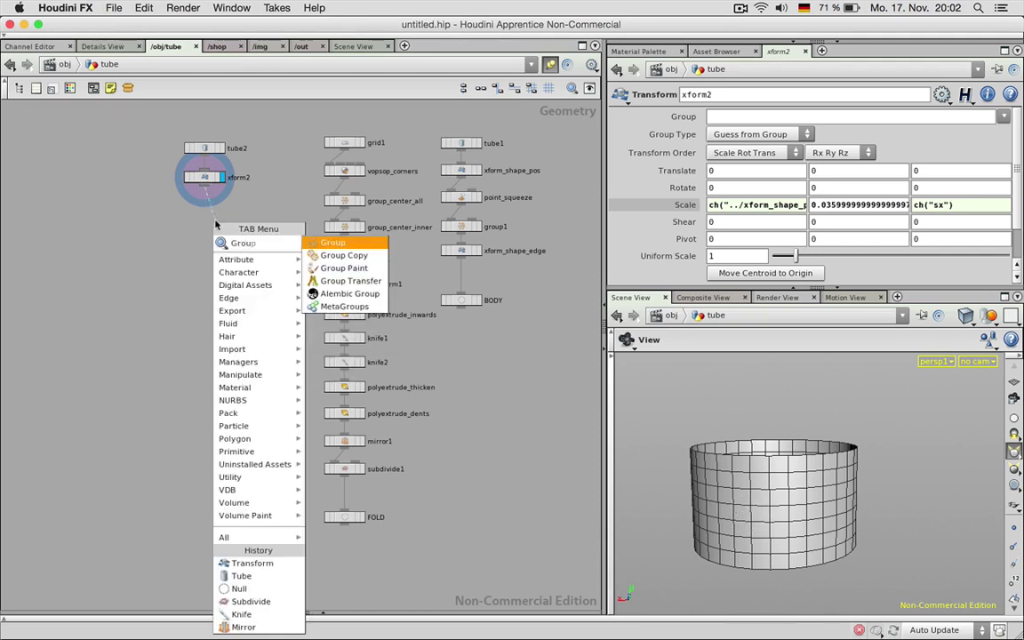
key(Return)
click(216, 220)
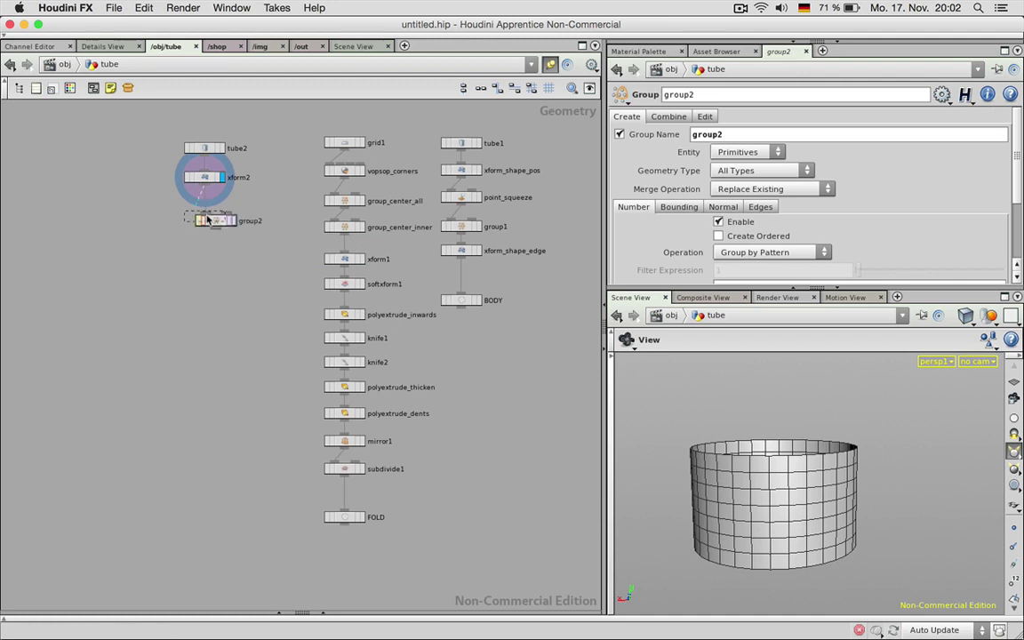
Step: Place and display the new Group node below xform2, naming the node group_finger and its group finger
drag(208, 220, 198, 217)
click(223, 218)
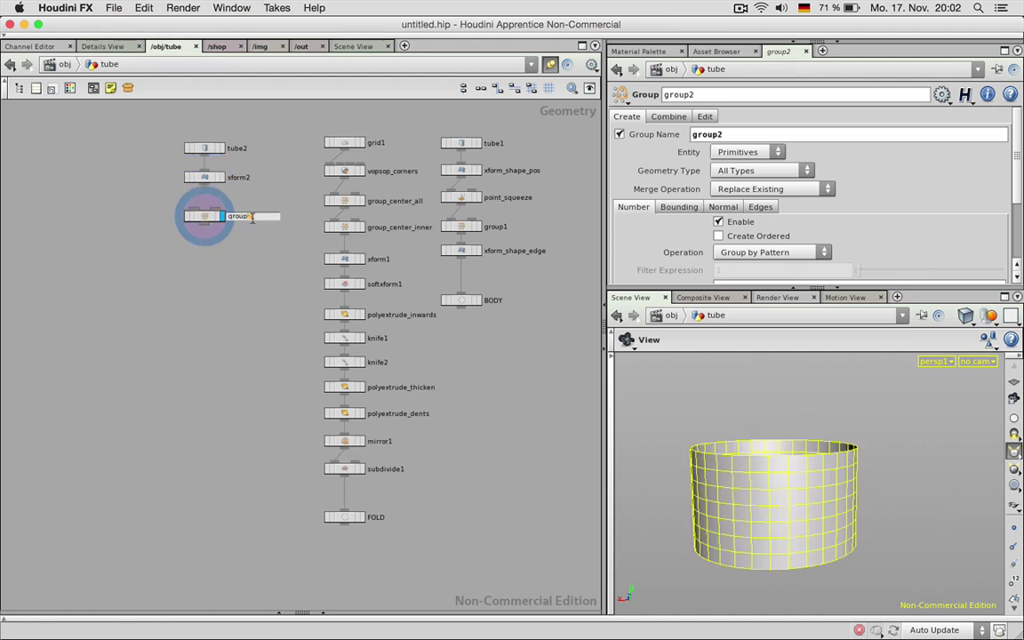
key(Return)
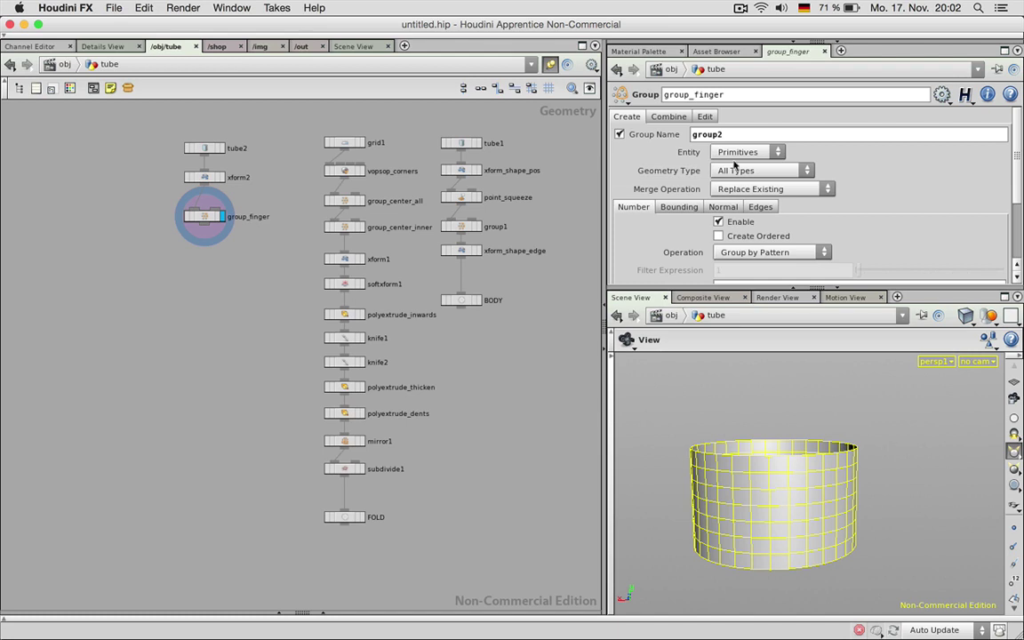
double_click(721, 134)
text(finger)
Step: Switch group_finger from grouping by number to grouping by a bounding box
drag(1015, 158, 1009, 201)
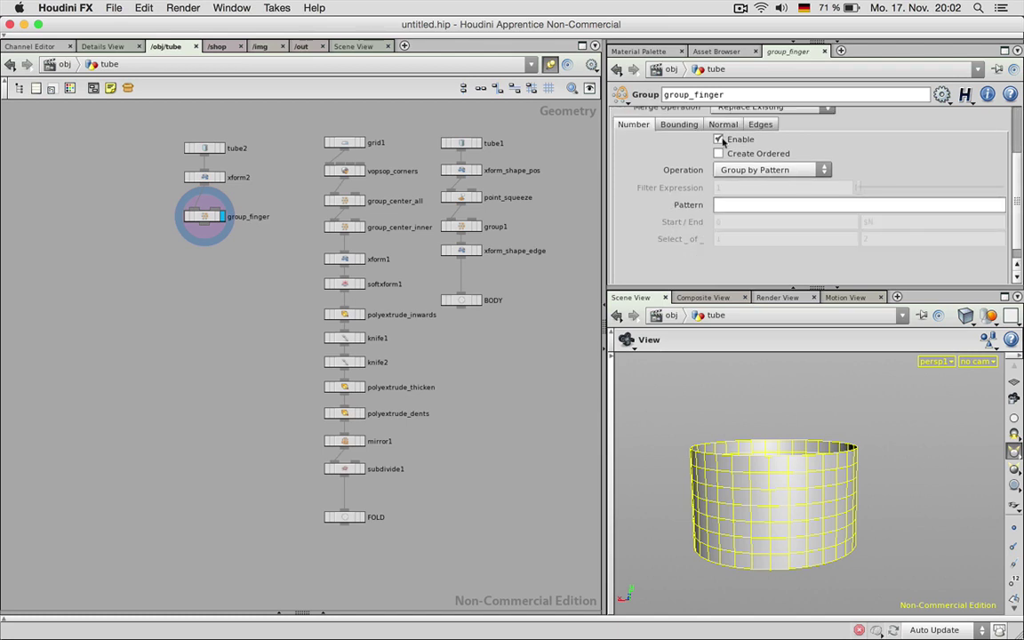
click(720, 140)
click(688, 124)
click(720, 139)
click(718, 139)
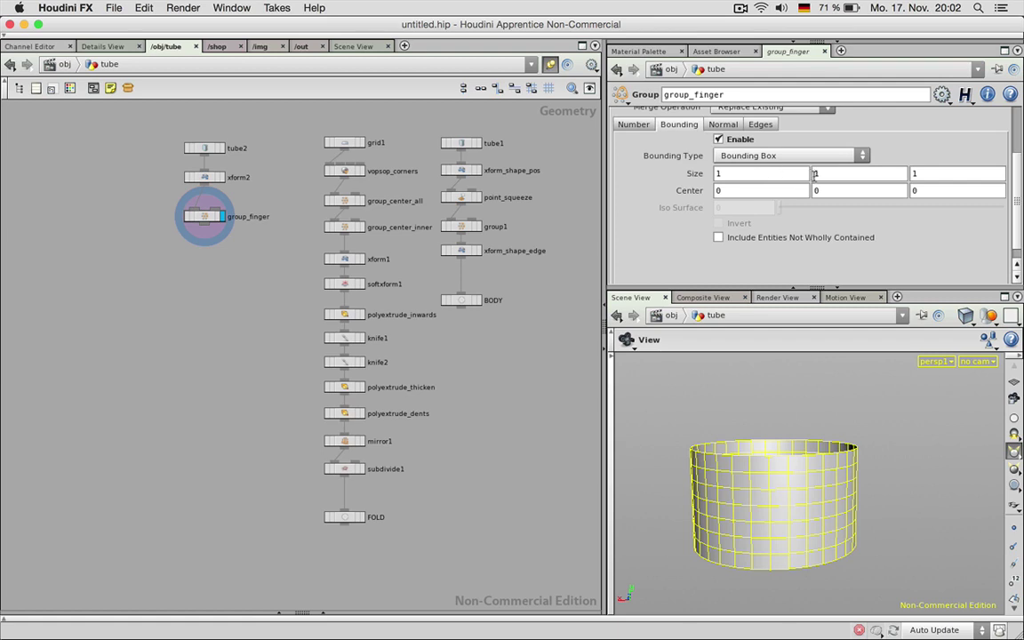
Step: Set group_finger's bounding box size to 0.032, 0.02 and 0.04
double_click(783, 173)
text(.032)
key(Tab)
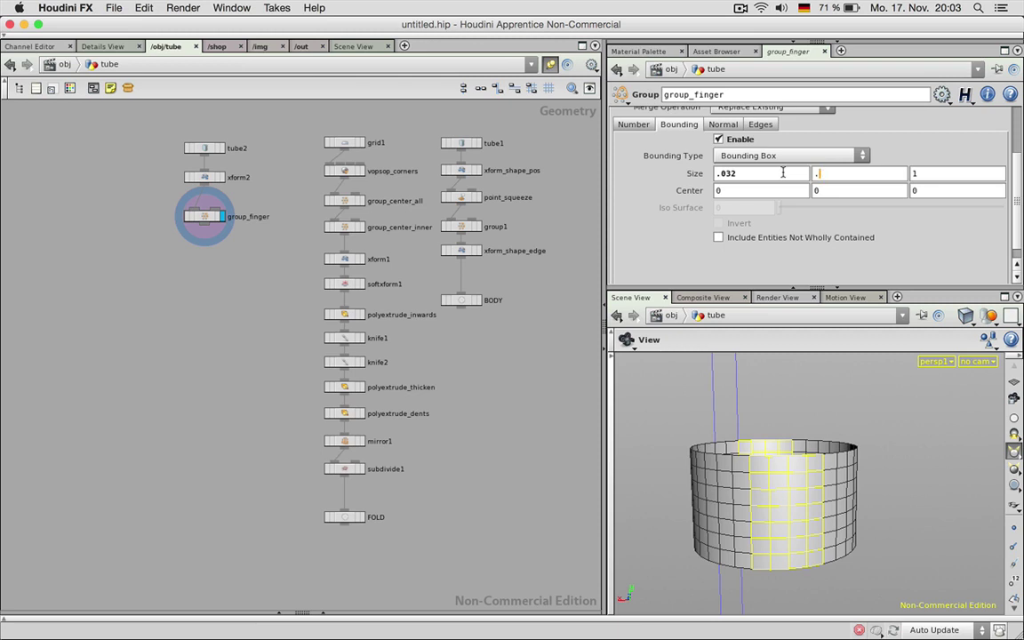
text(.02)
key(Tab)
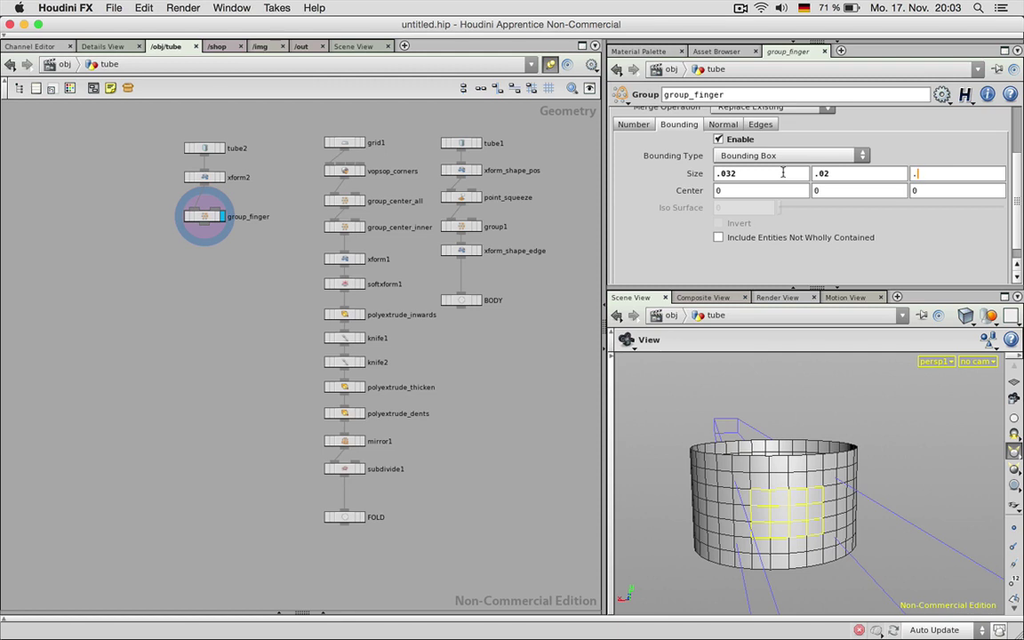
text(4)
key(Return)
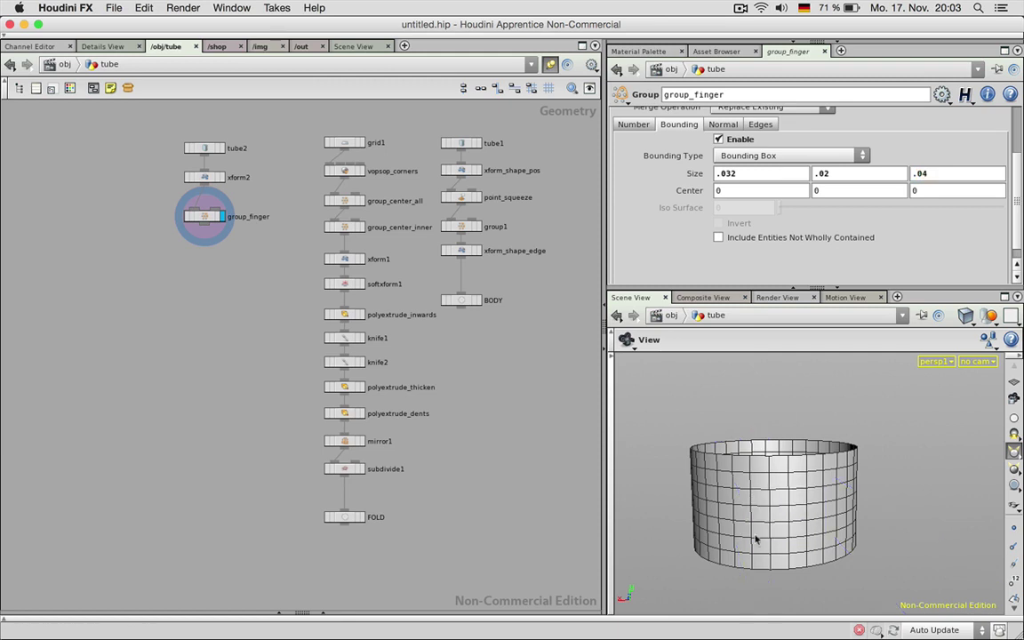
Step: Try moving group_finger's bounding box to a center Z of -0.04
drag(756, 498, 807, 477)
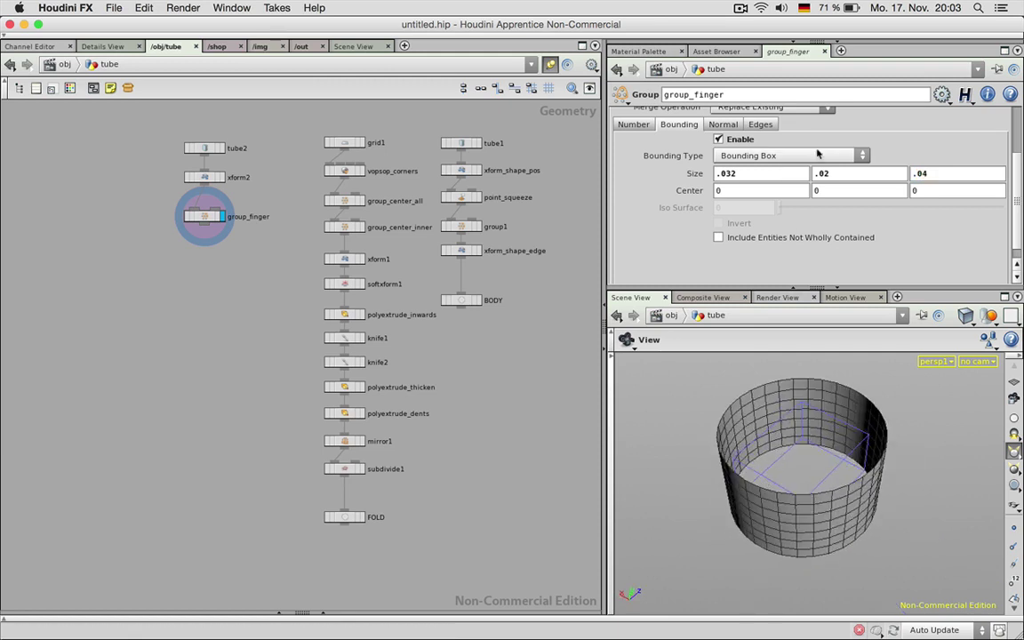
click(921, 190)
scroll(923, 191, down, 1)
scroll(923, 191, down, 2)
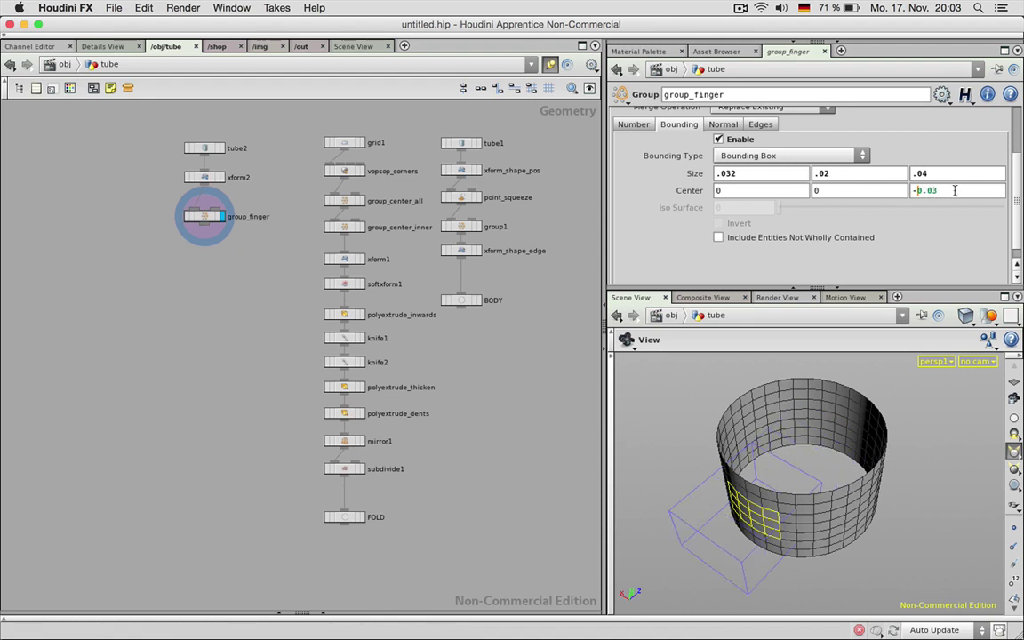
scroll(934, 190, down, 1)
Step: Link group_finger's bounding center Z to xform_shape_pos's X scale with a relative reference
click(463, 171)
right_click(738, 206)
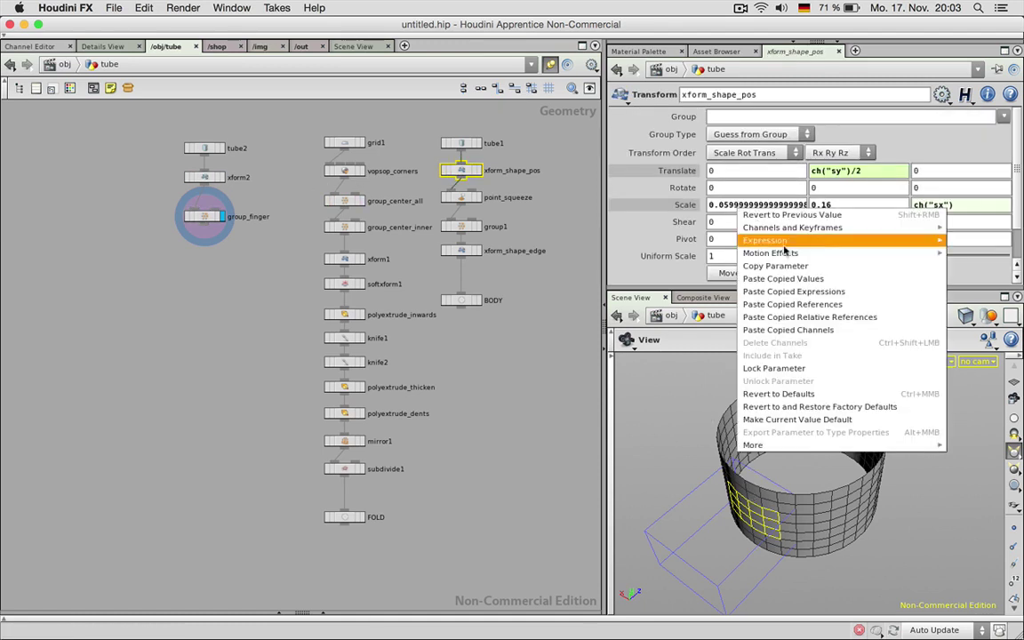
click(760, 265)
click(203, 218)
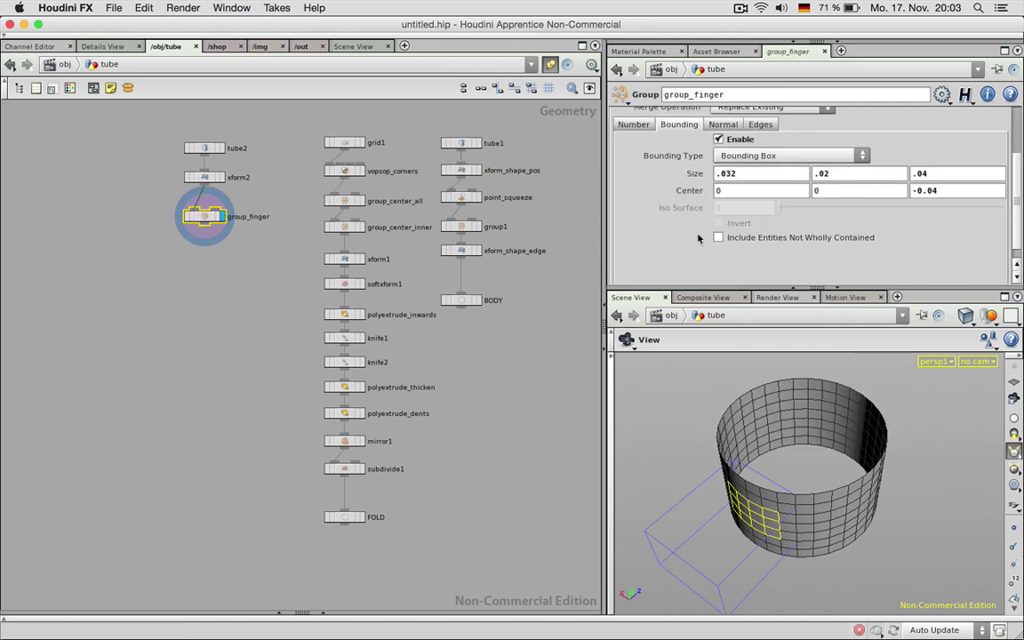
right_click(923, 193)
click(844, 273)
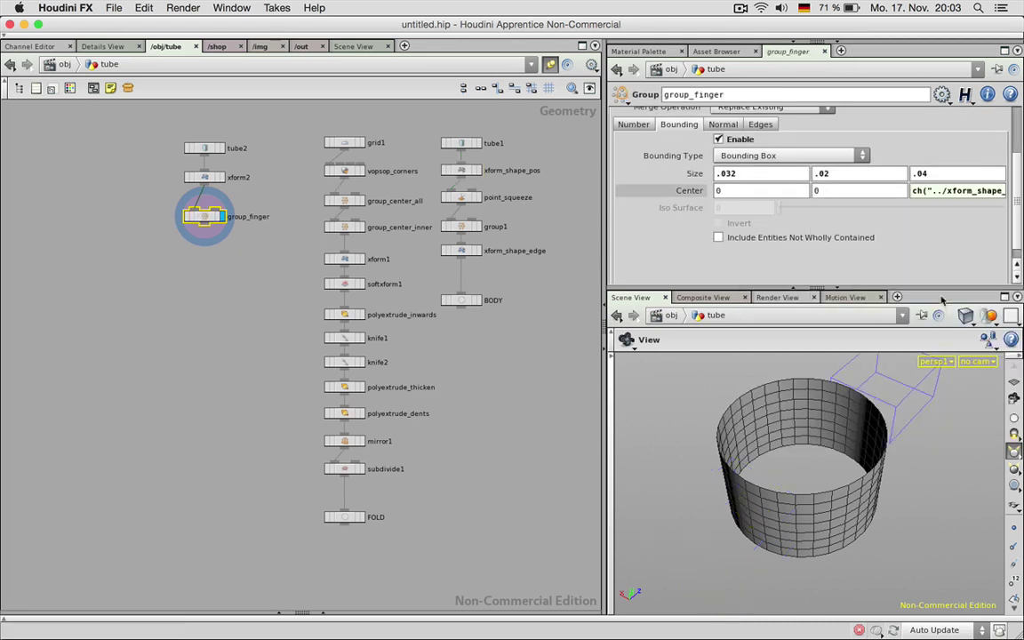
Step: Divide group_finger's center Z expression by 2
drag(911, 453, 772, 442)
click(959, 192)
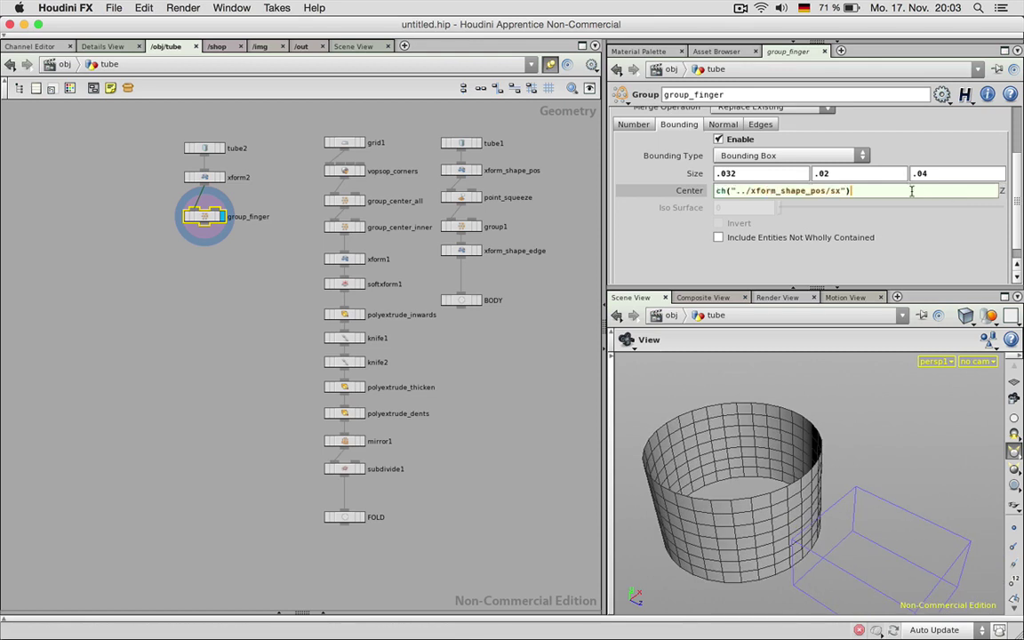
text(/2)
key(Return)
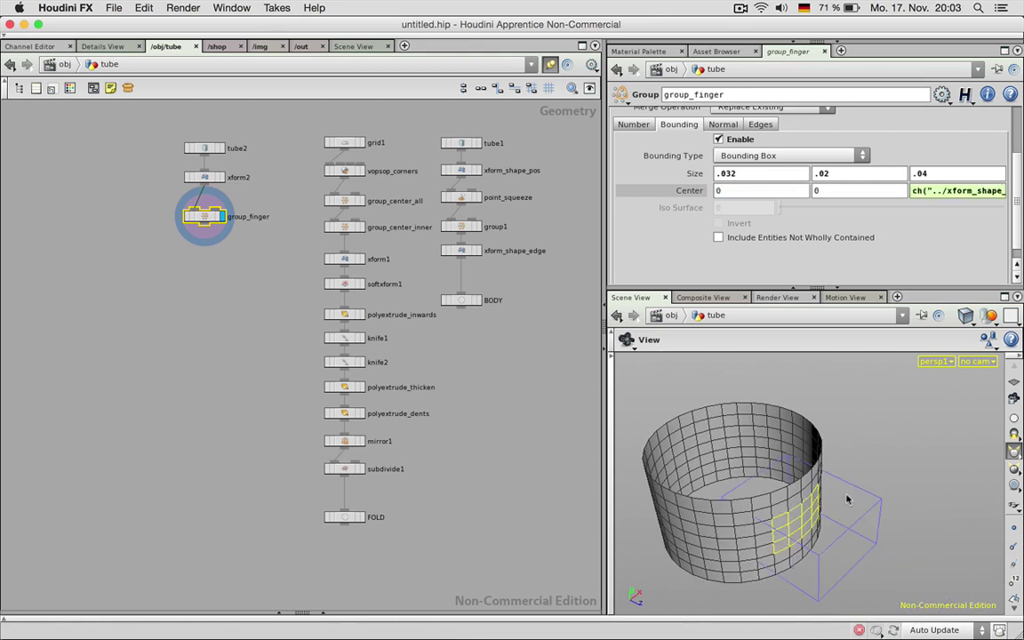
Step: Try Z sizes of 0.01 and 0.015 for group_finger's bounding box
drag(841, 441, 791, 481)
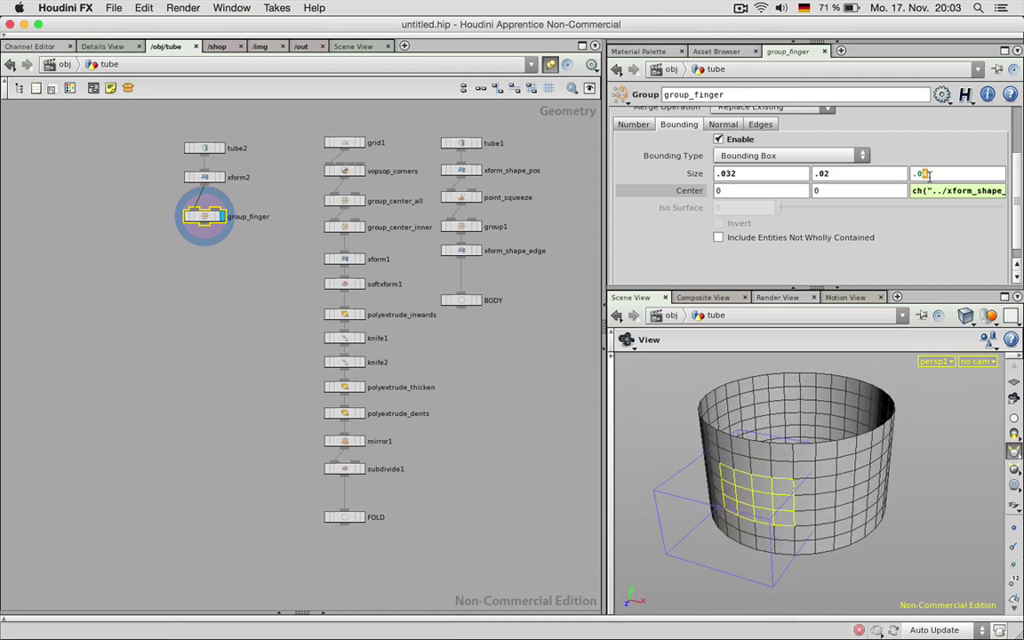
text(1)
key(Return)
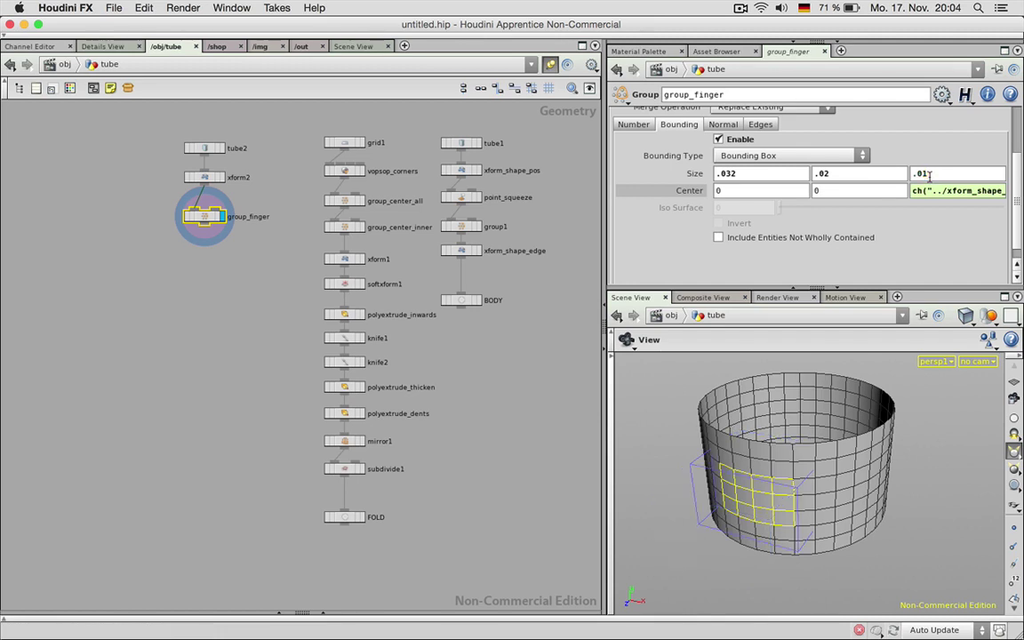
drag(803, 465, 764, 519)
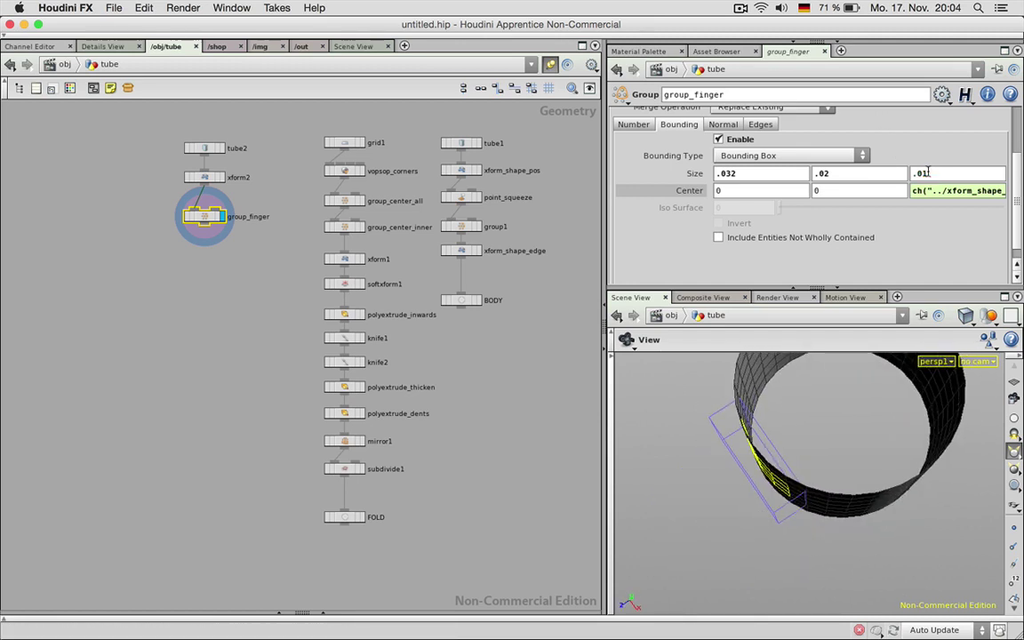
click(926, 172)
text(5)
key(Return)
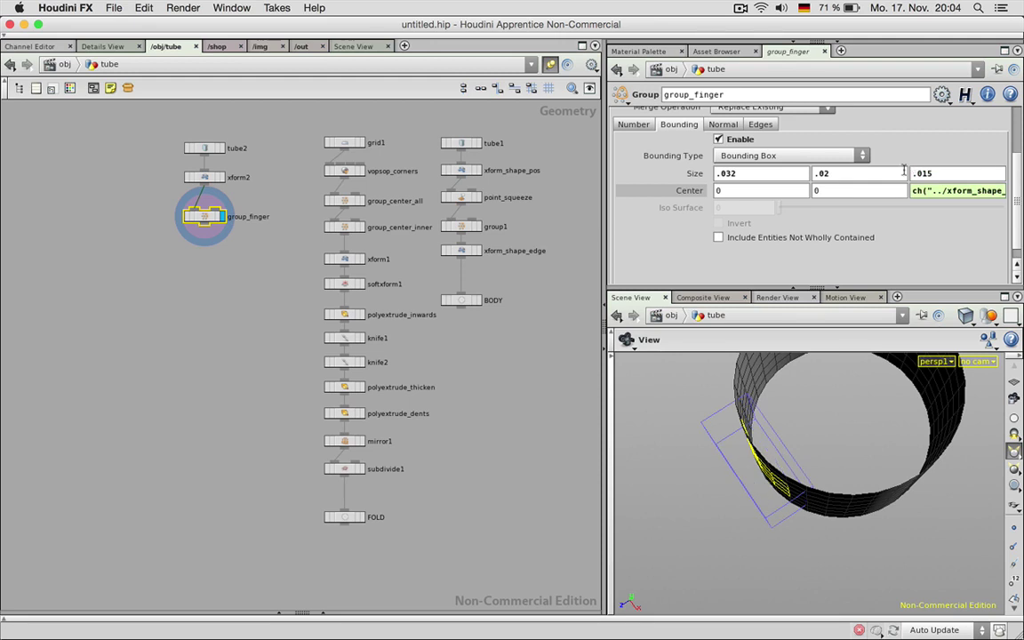
Step: Set the Z size of group_finger's bounding box to 0.02 and check the selected faces on the tube
drag(923, 173, 935, 173)
text(2)
key(Return)
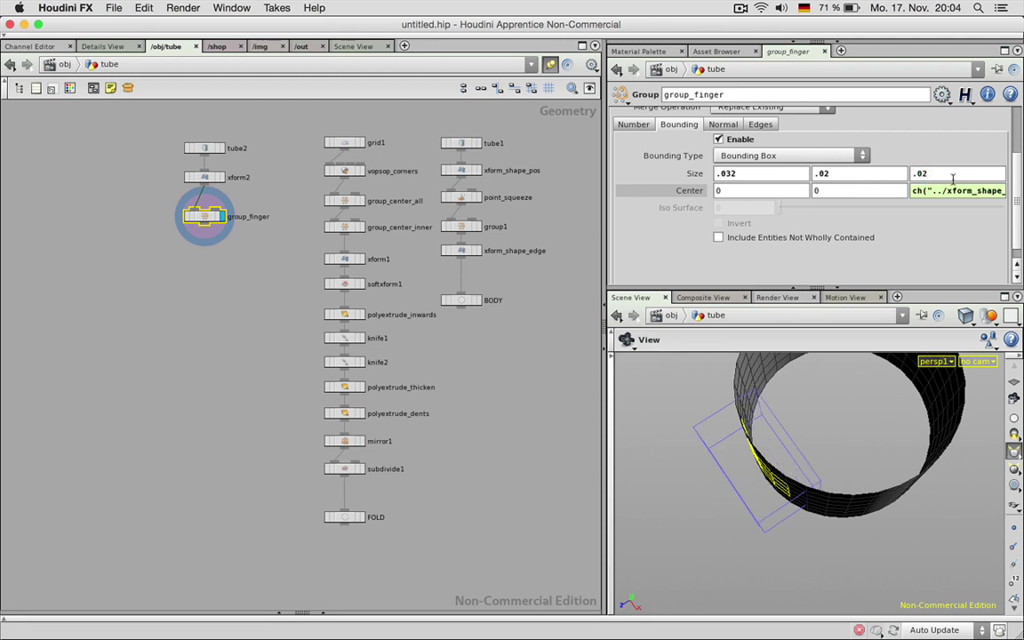
scroll(781, 518, down, 2)
drag(780, 516, 836, 425)
drag(740, 481, 874, 495)
middle_drag(874, 495, 865, 459)
right_drag(866, 460, 819, 452)
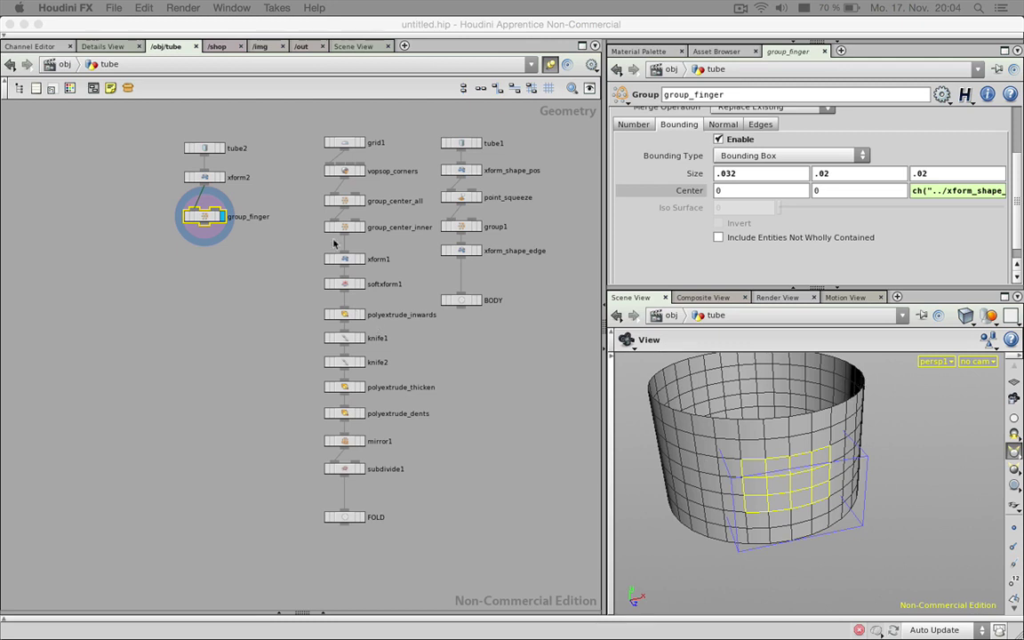
Step: Set tube2's row count to 9
click(190, 142)
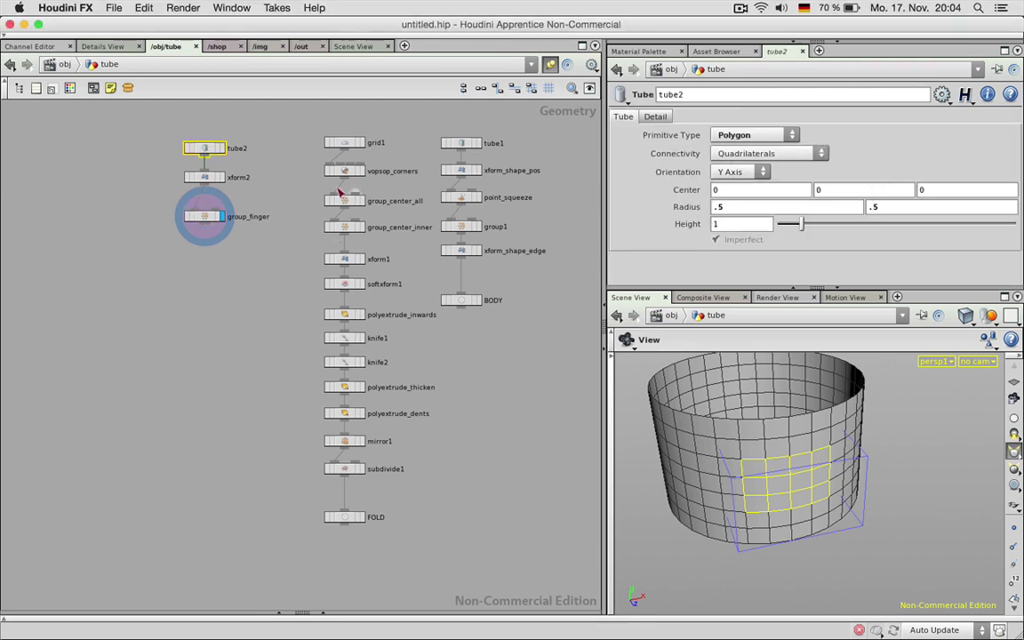
click(657, 117)
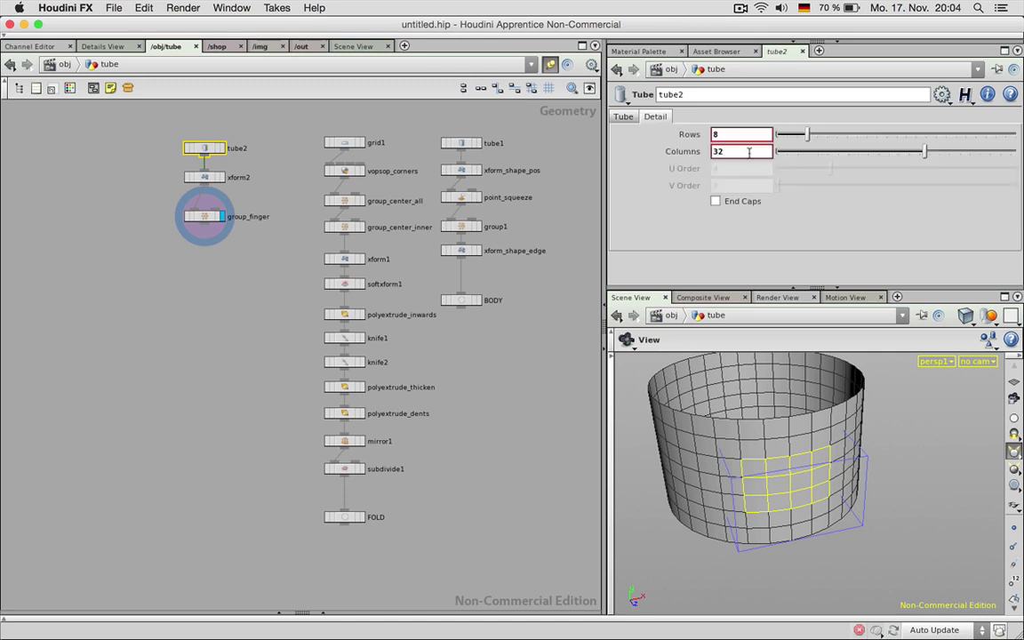
drag(808, 134, 811, 135)
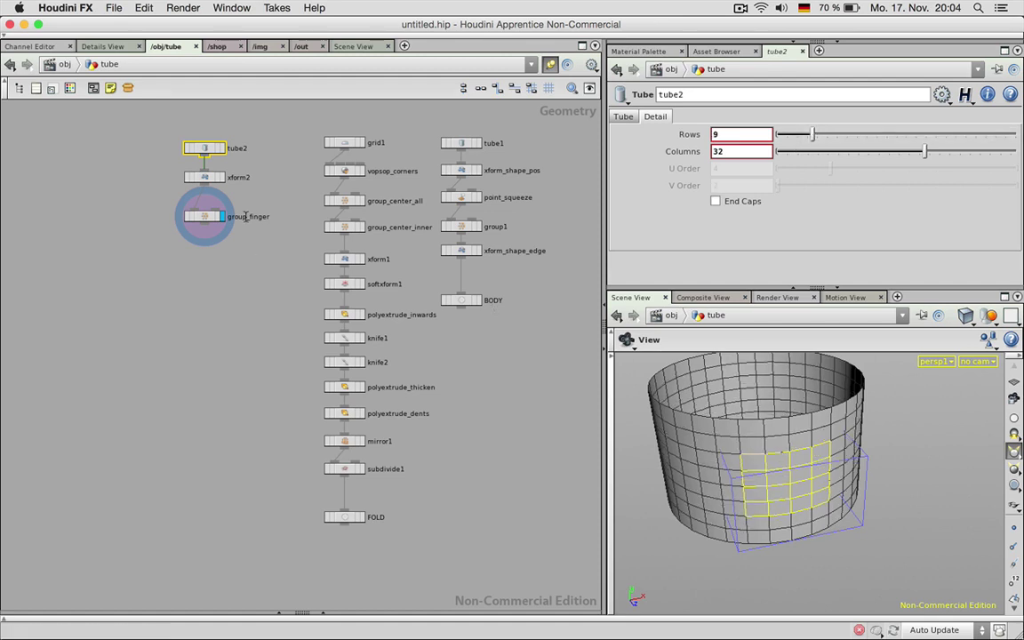
Step: Append a PolyExtrude node below group_finger, wired to its output
click(208, 222)
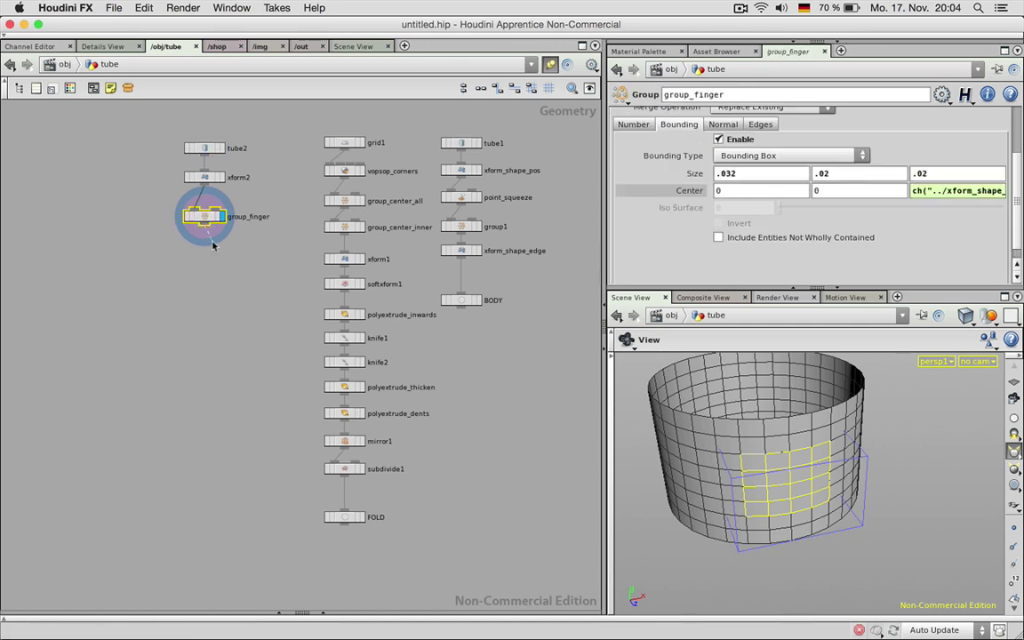
key(Tab)
text(poly)
key(Return)
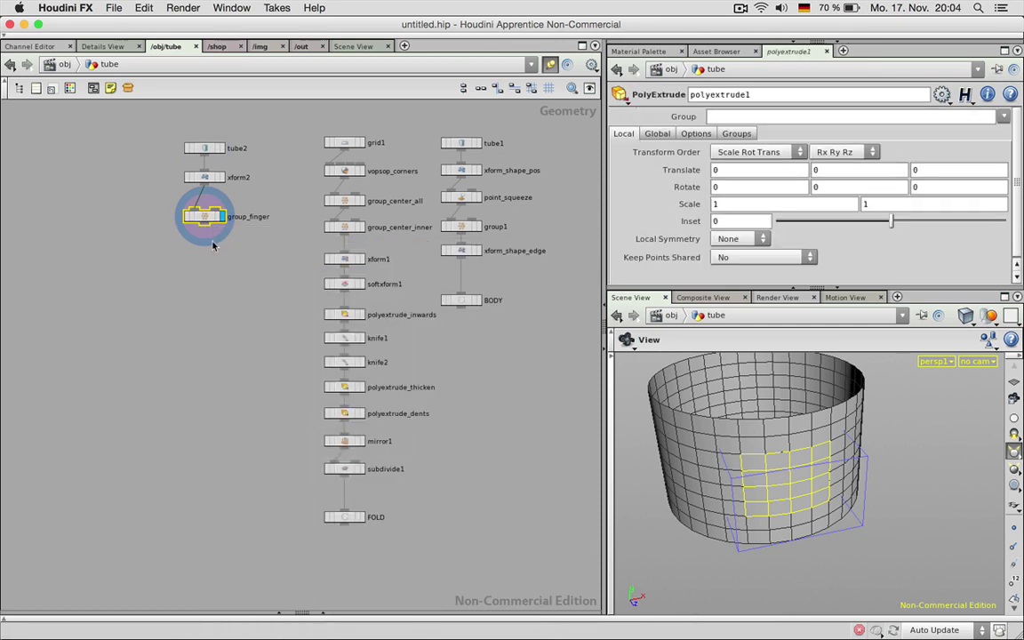
click(212, 246)
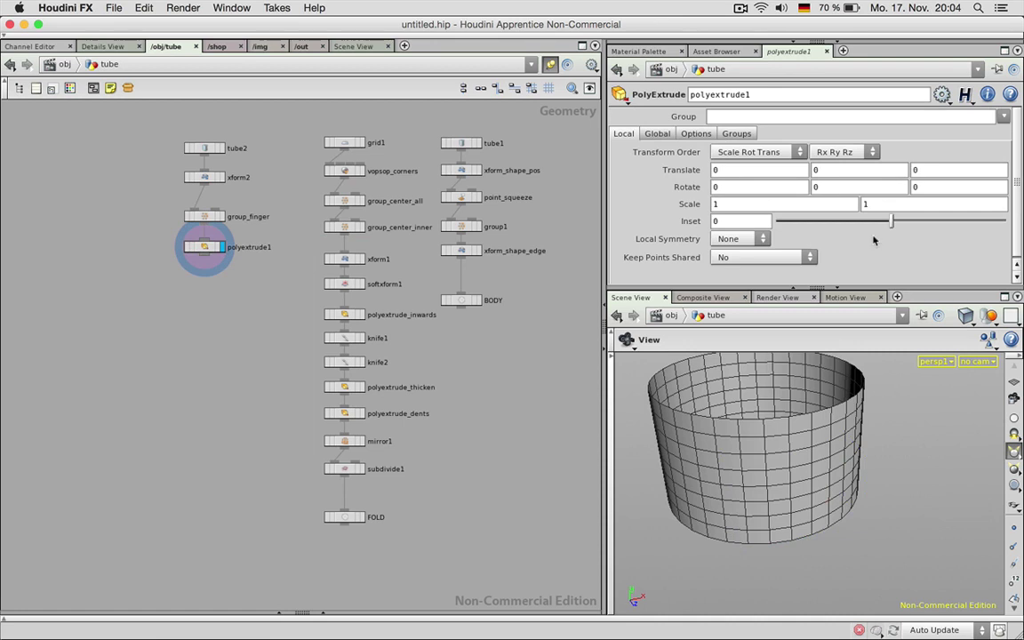
Step: Set polyextrude1's inset to -0.002
drag(890, 221, 886, 221)
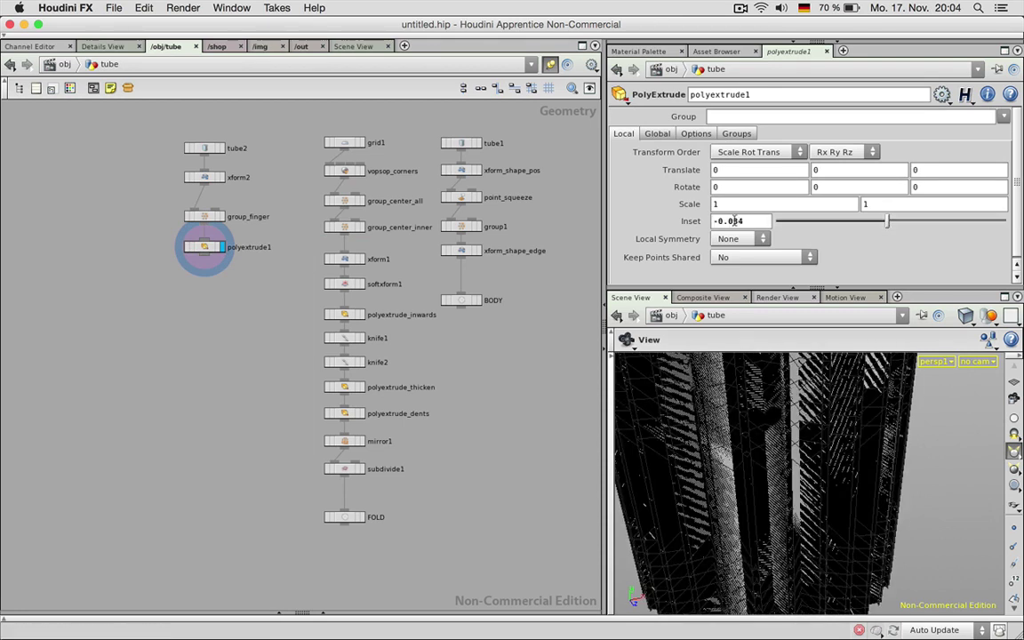
drag(732, 220, 749, 220)
text(02)
key(Return)
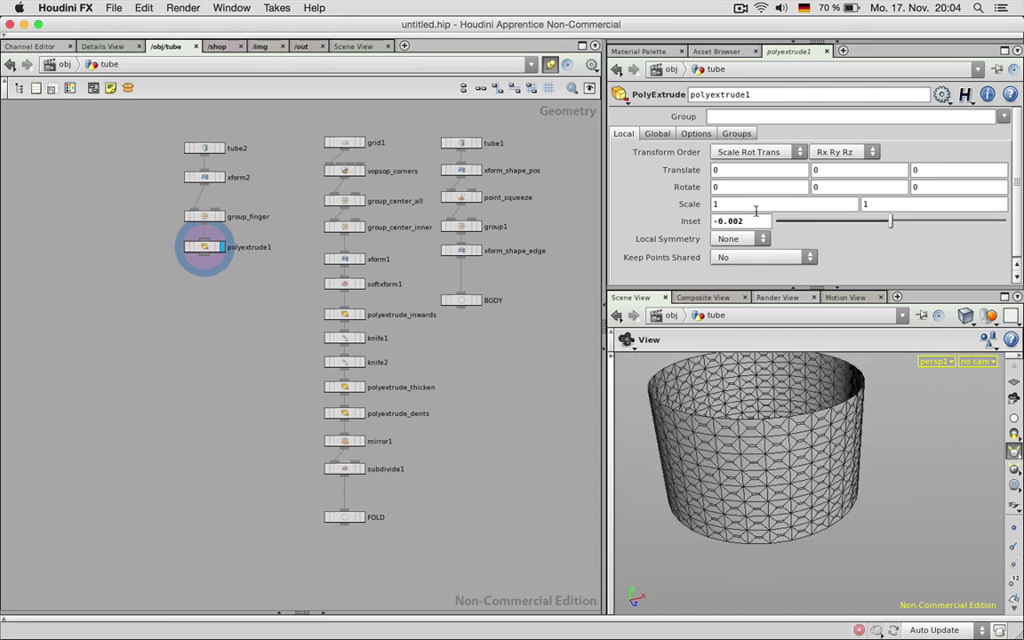
Step: Compare Average Positions and No for polyextrude1's Keep Points Shared option, and choose Use Normals
click(762, 257)
click(751, 295)
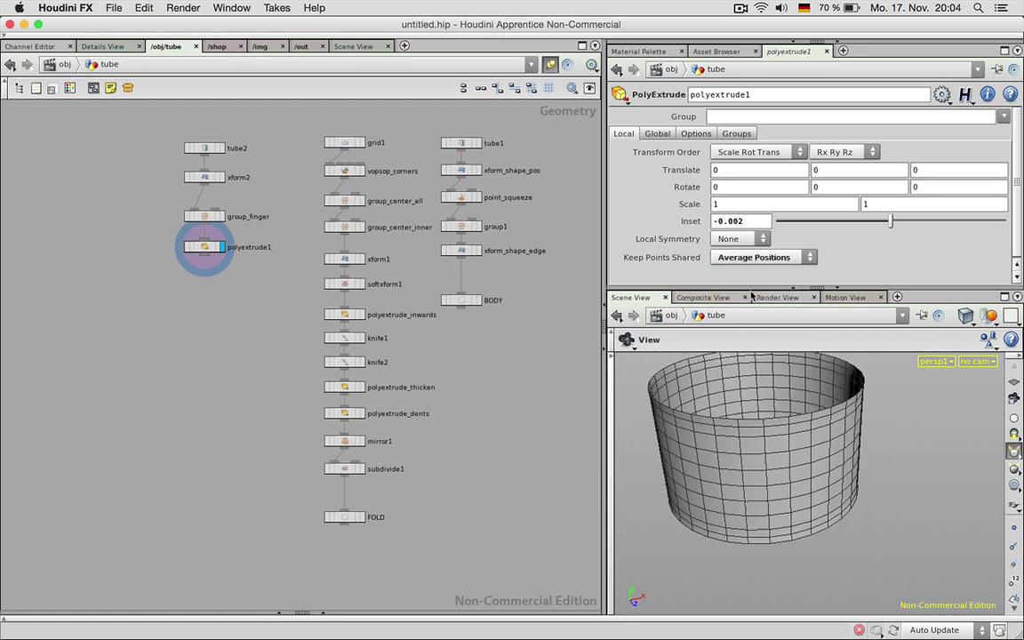
click(761, 256)
click(741, 258)
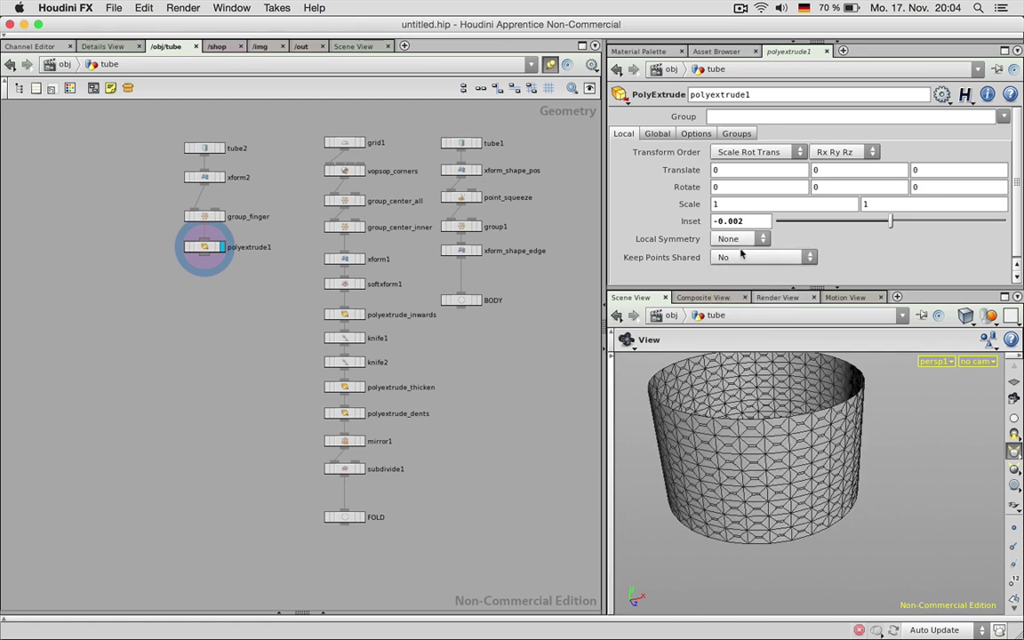
click(741, 257)
click(745, 283)
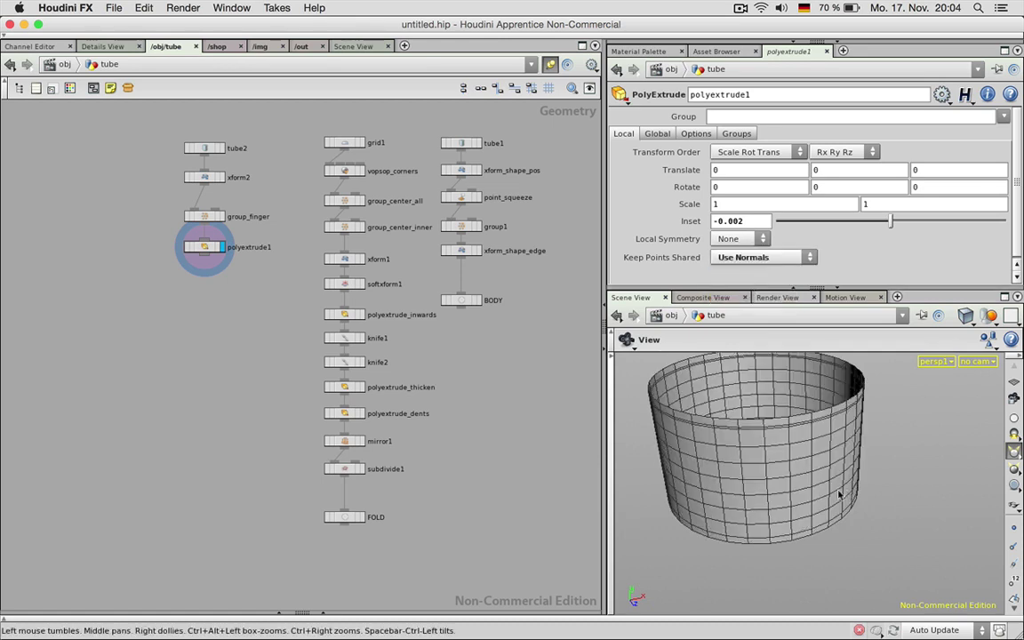
Step: Restrict polyextrude1 to the finger group and inspect the inset faces up close
drag(777, 384, 727, 524)
click(1003, 117)
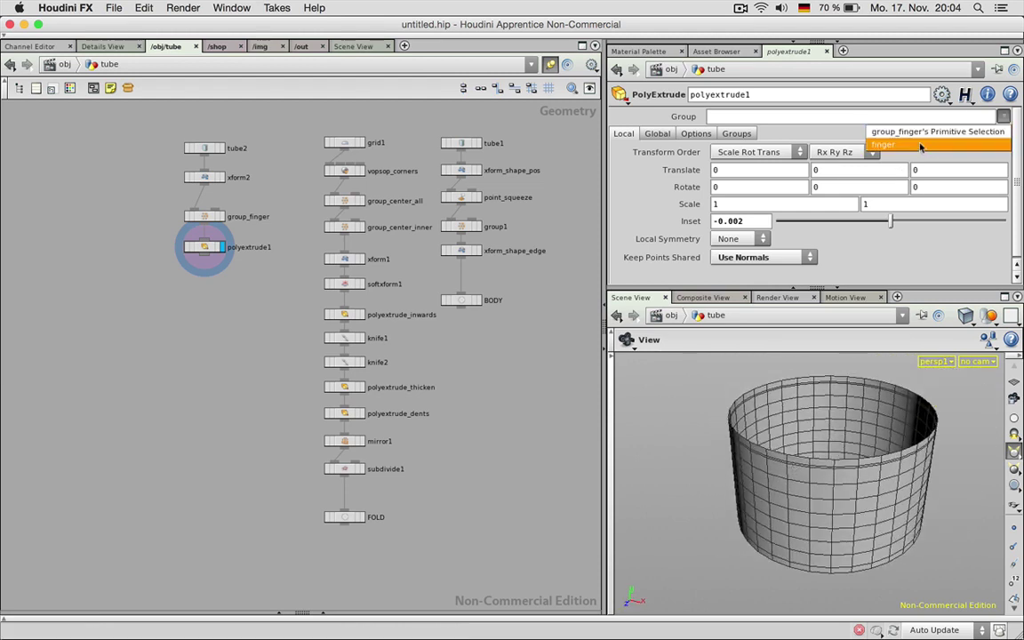
click(897, 131)
drag(823, 505, 833, 503)
scroll(833, 504, up, 4)
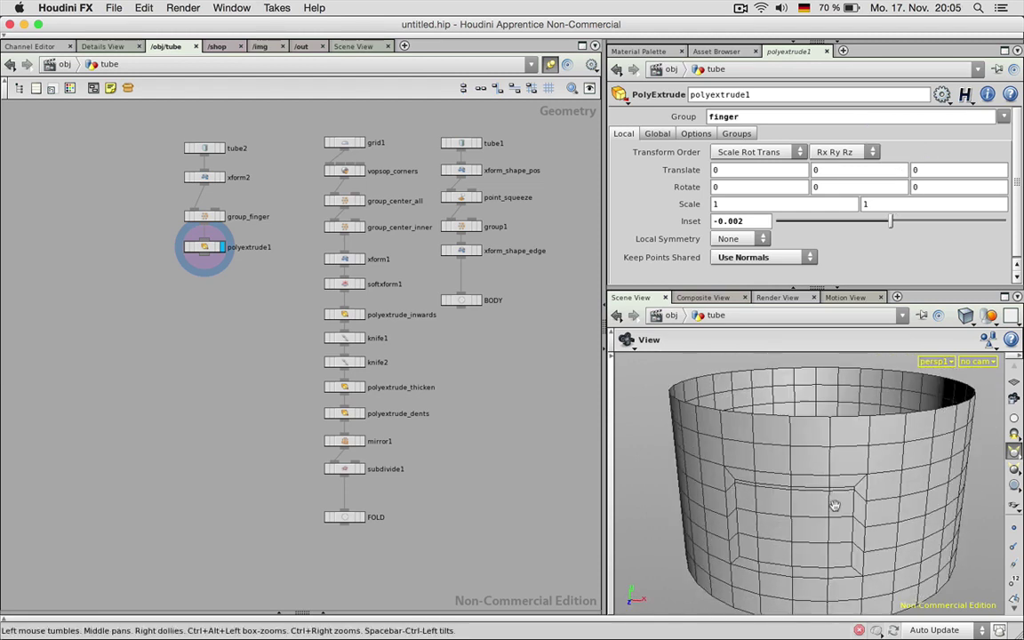
Step: Compare Use Normals with Average Positions for polyextrude1's Keep Points Shared, choose Average Positions, and set the inset to -0.001
click(763, 256)
click(752, 296)
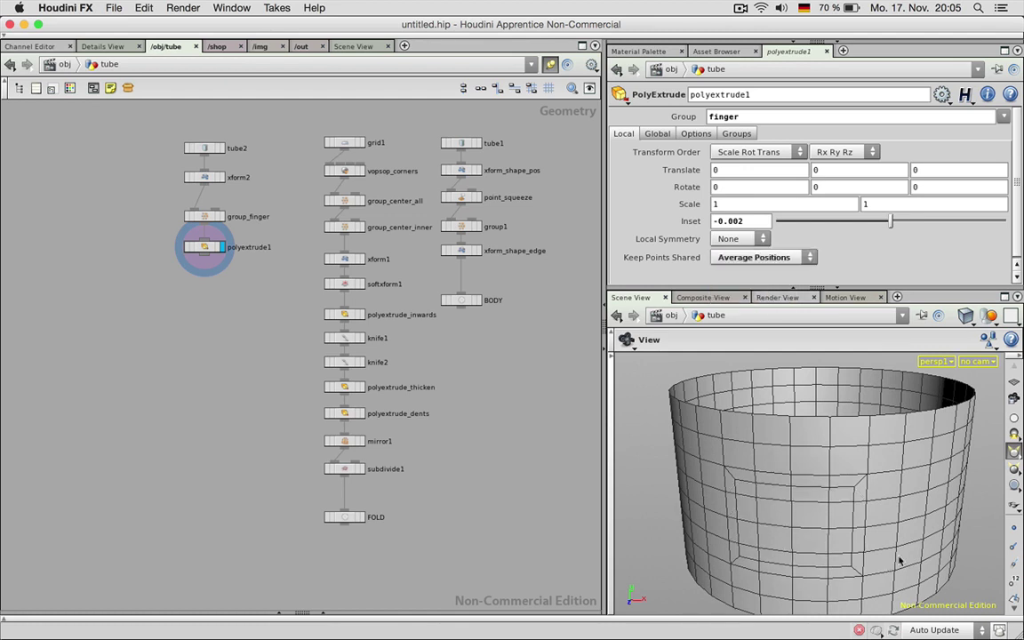
drag(800, 473, 840, 491)
click(763, 257)
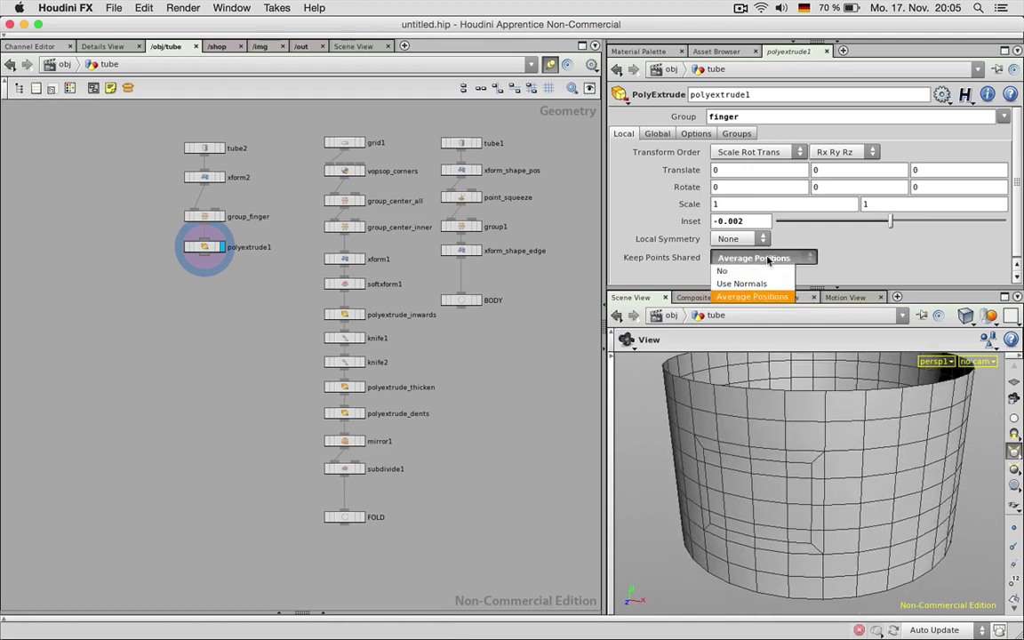
click(759, 281)
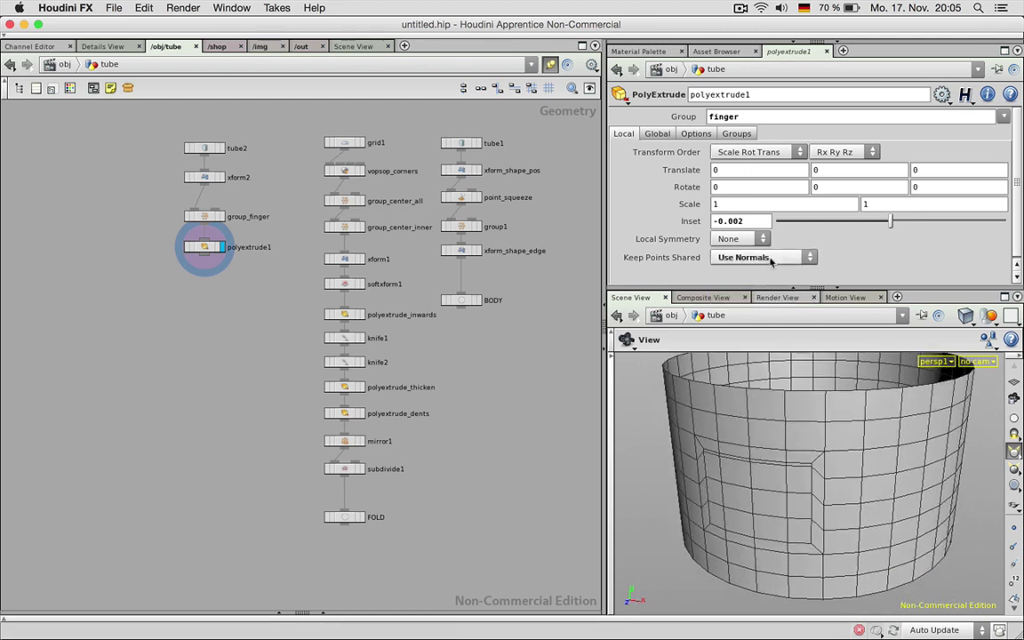
click(762, 257)
click(752, 296)
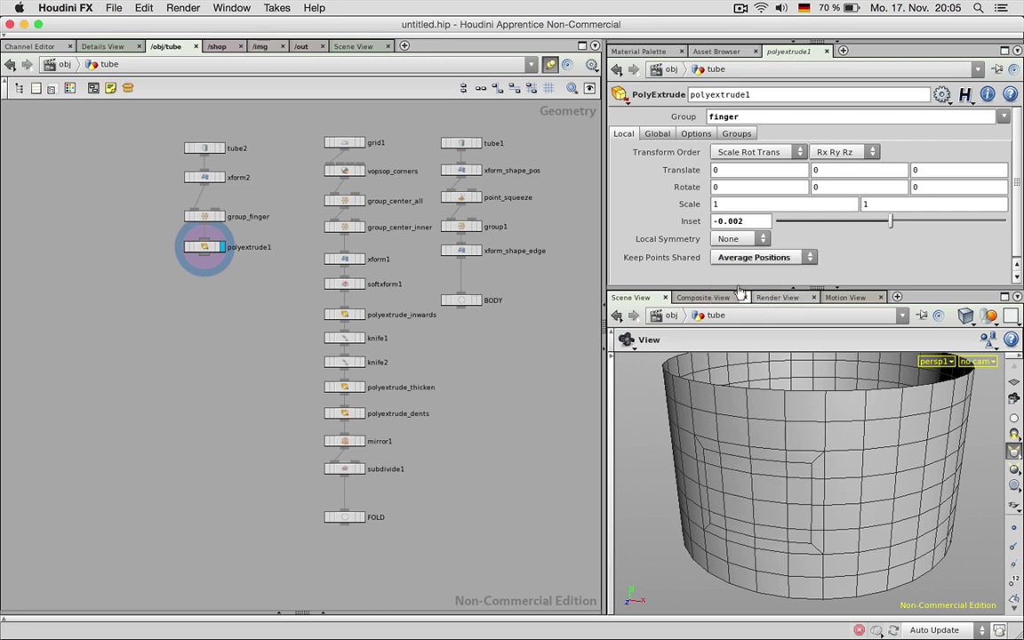
key(Return)
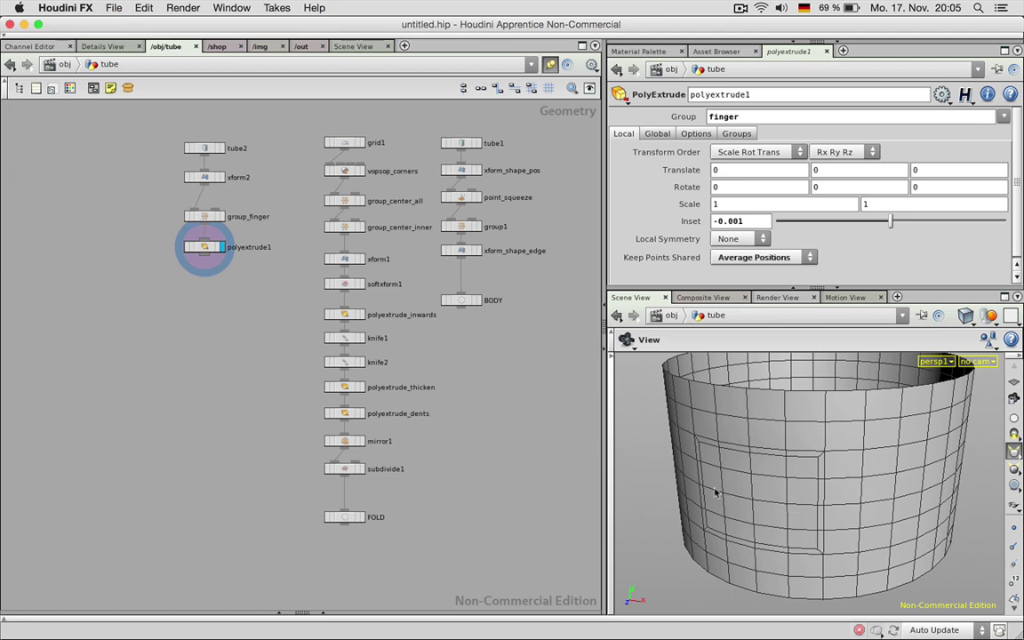
Step: Enable output groups on polyextrude1, keeping only the front group extrudeFront and clearing the back and side group names
click(736, 134)
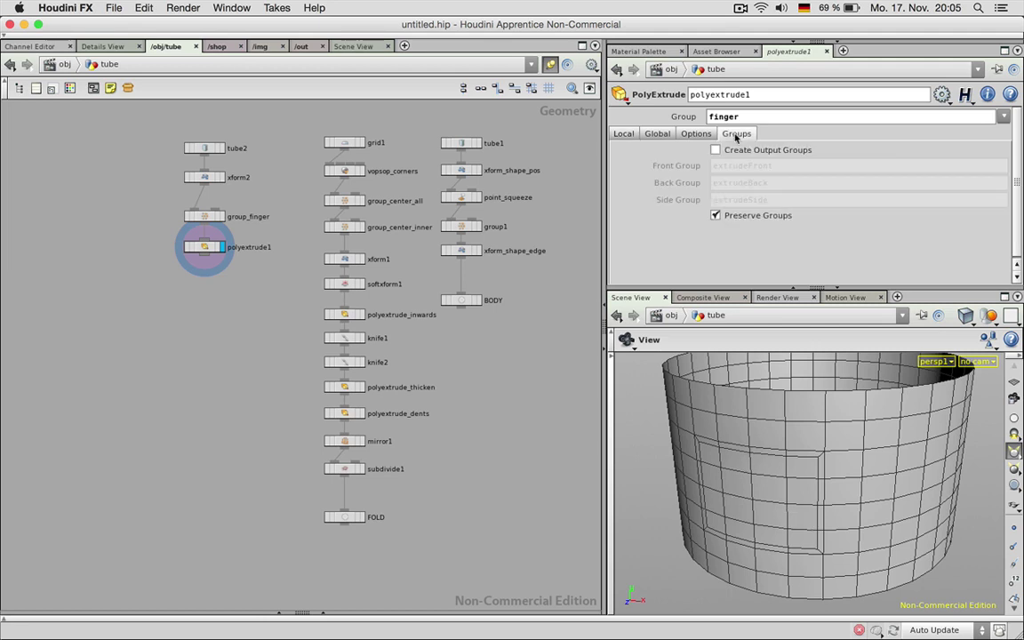
click(715, 149)
double_click(785, 182)
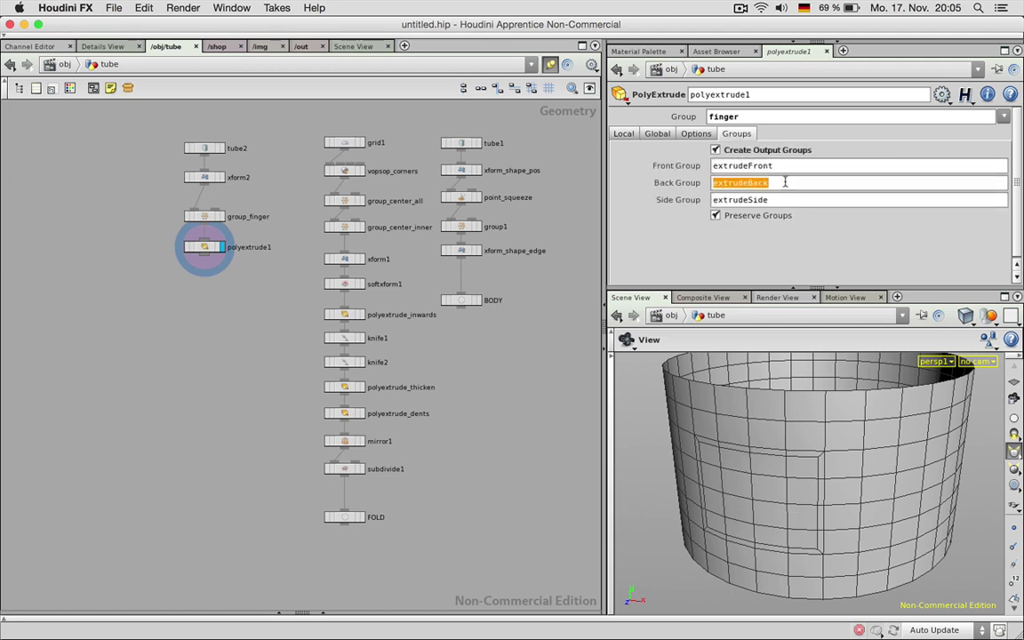
key(BackSpace)
key(Tab)
key(BackSpace)
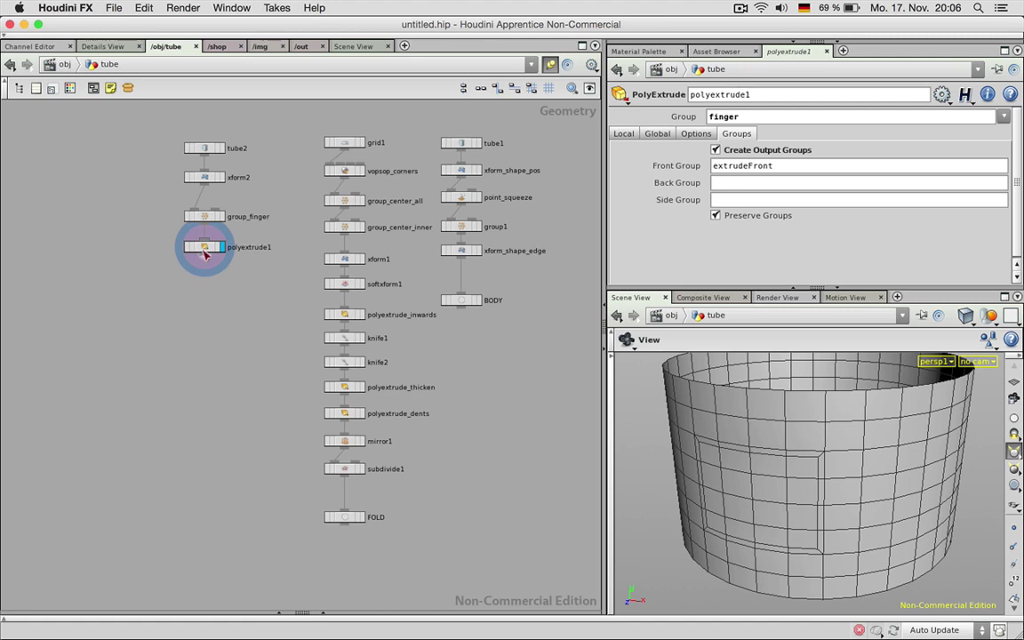
Step: Append a Group node below polyextrude1, wired to its output
drag(203, 253, 214, 296)
text(group)
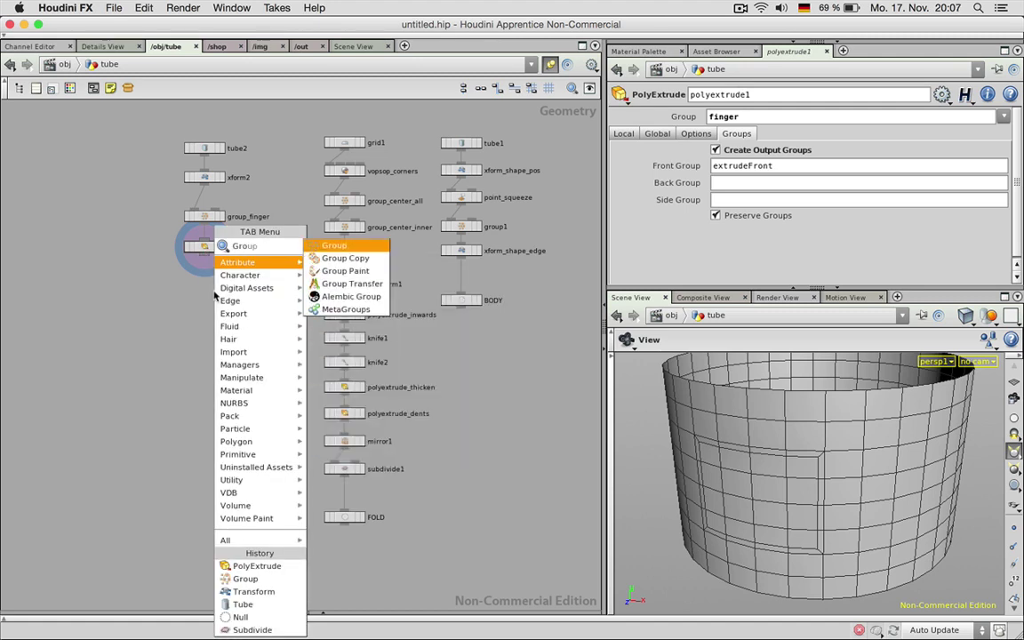
key(Return)
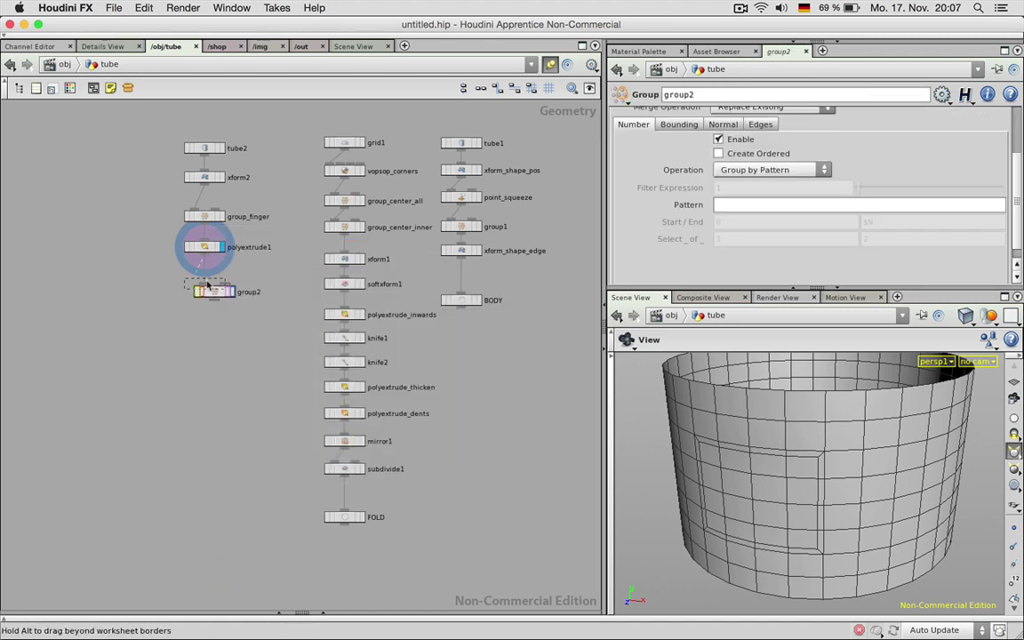
click(209, 286)
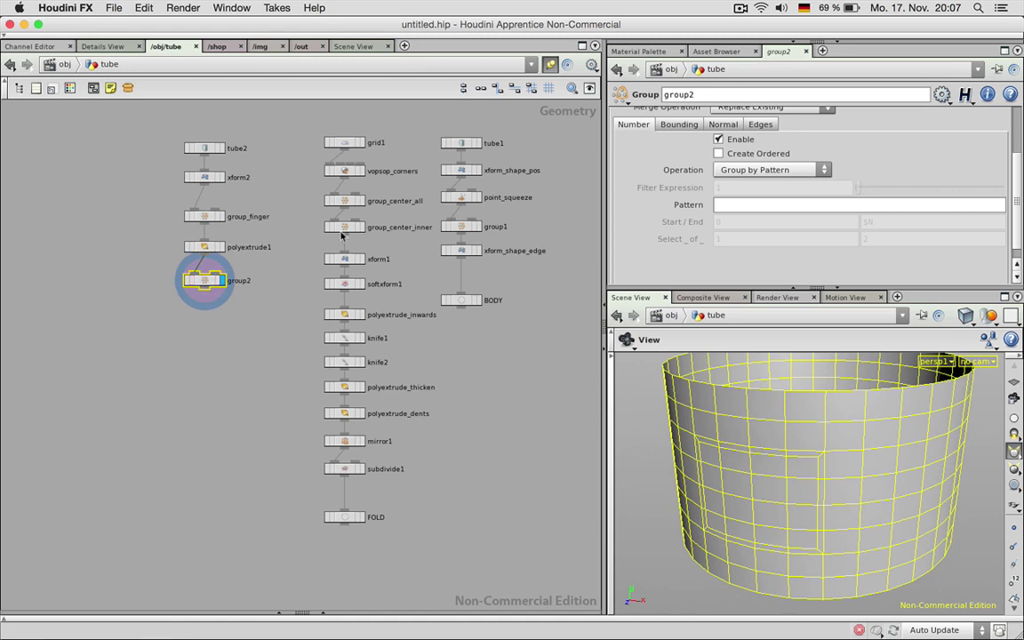
scroll(917, 159, up, 3)
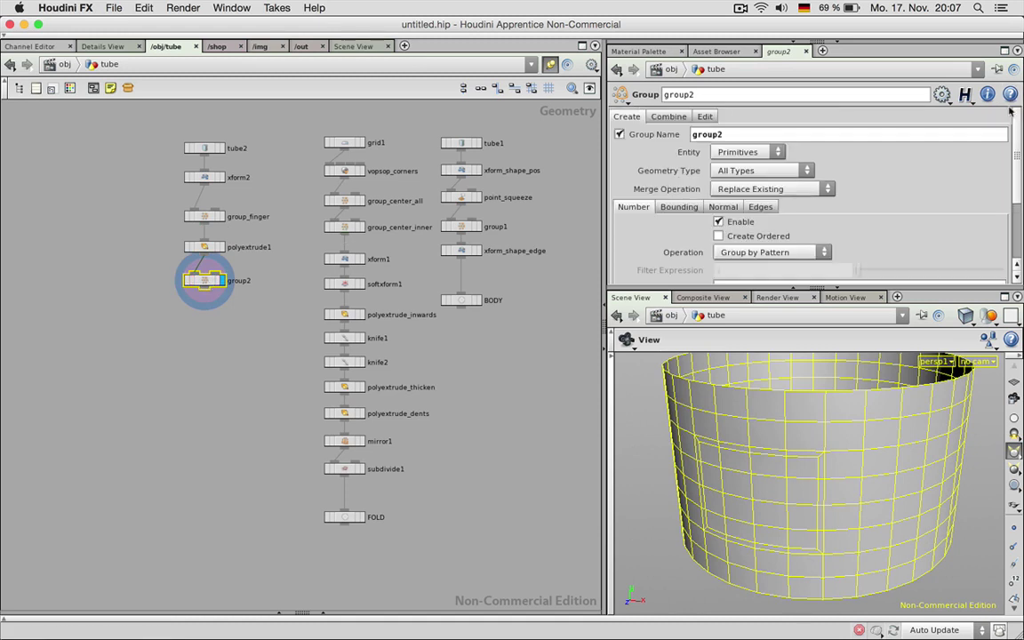
Step: Turn off group creation on group2 and convert the extrudeFront group from primitives to points
click(204, 246)
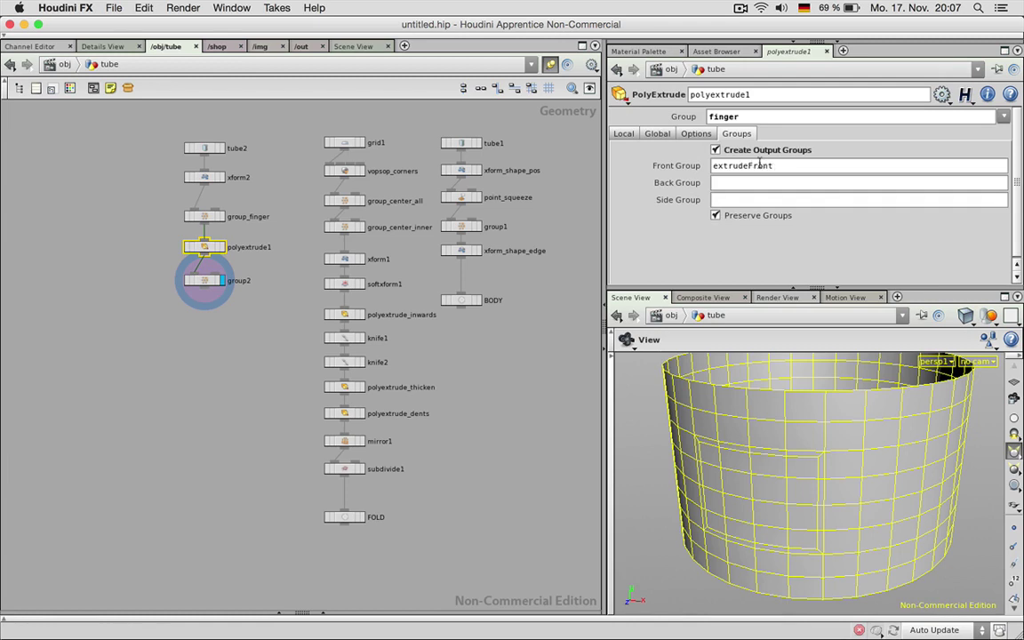
click(204, 280)
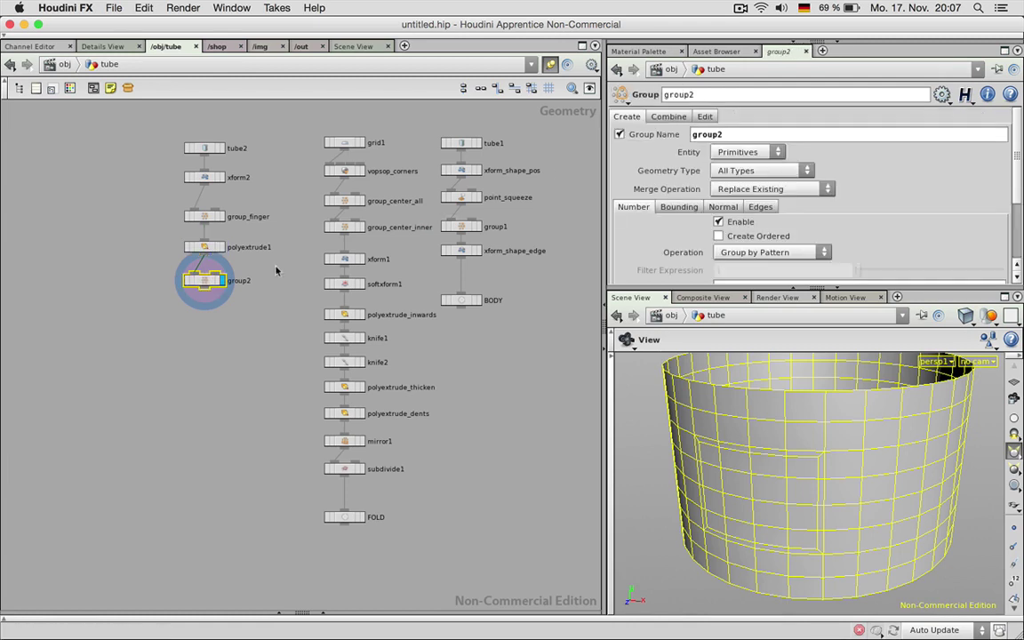
click(619, 134)
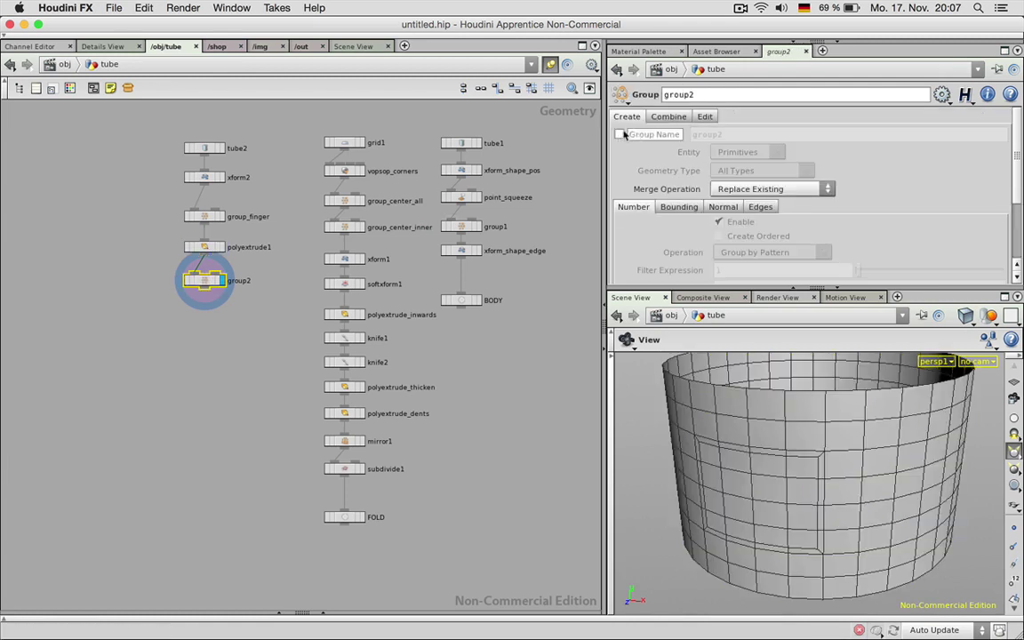
click(668, 117)
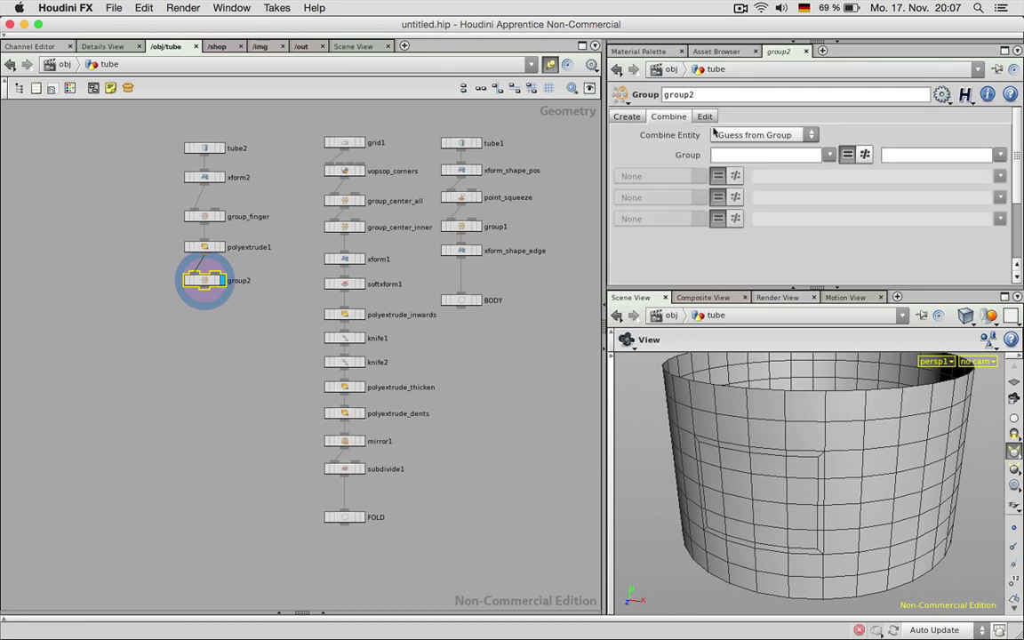
click(704, 116)
click(677, 134)
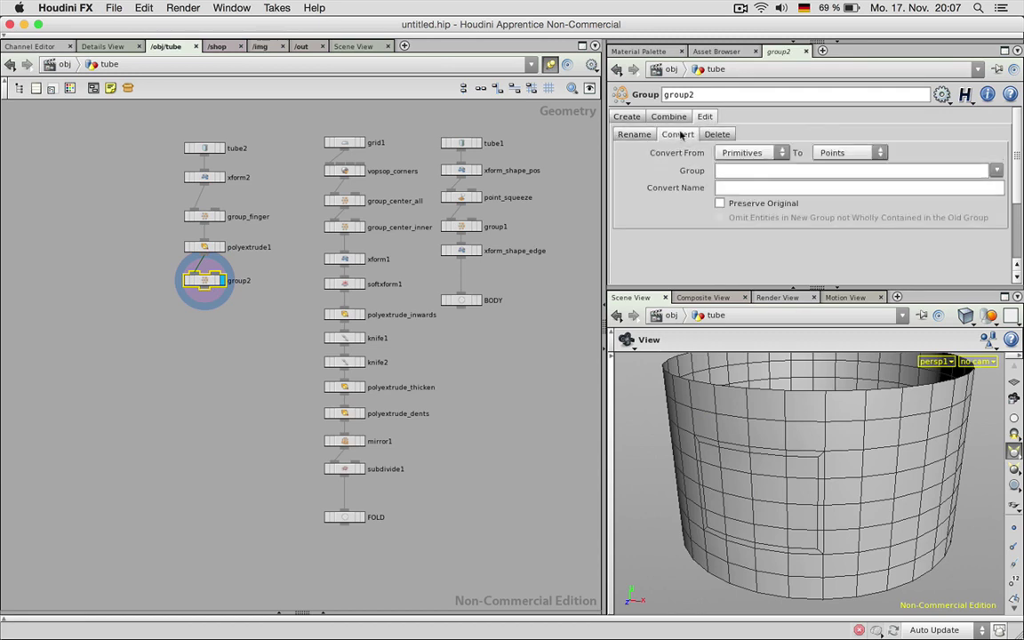
click(749, 153)
click(740, 167)
click(995, 171)
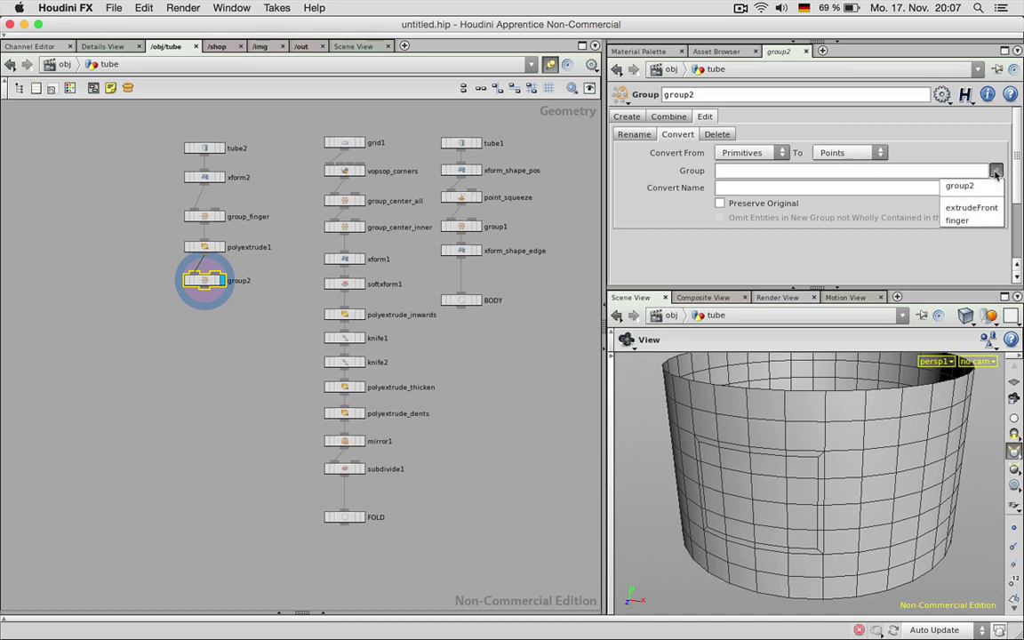
click(982, 213)
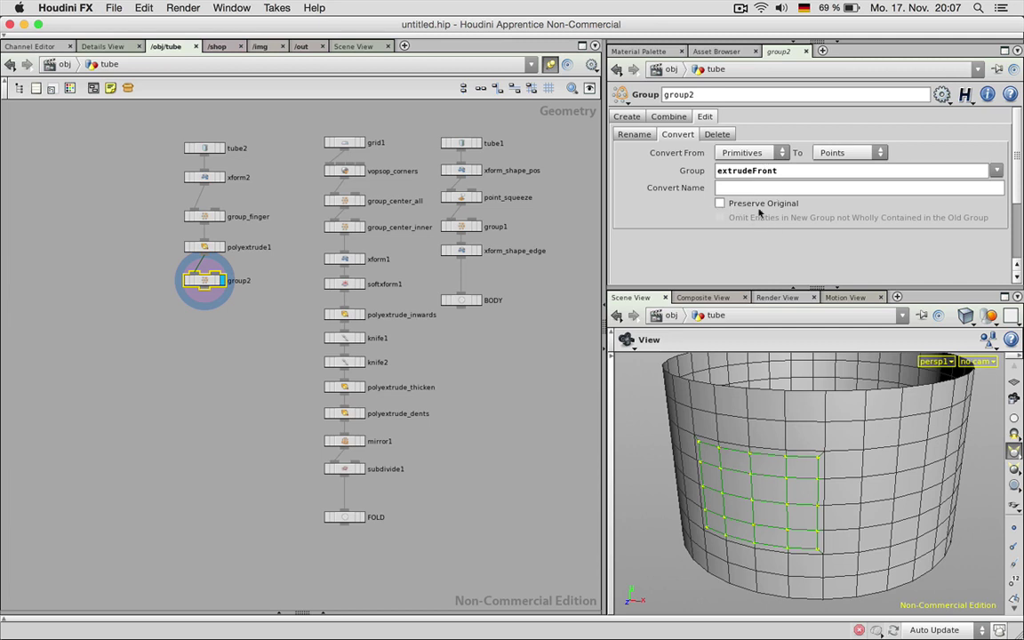
Step: Append a VOP SOP below group2 and restrict it to the extrudeFront point group
drag(205, 293, 215, 334)
key(Tab)
text(vop sop)
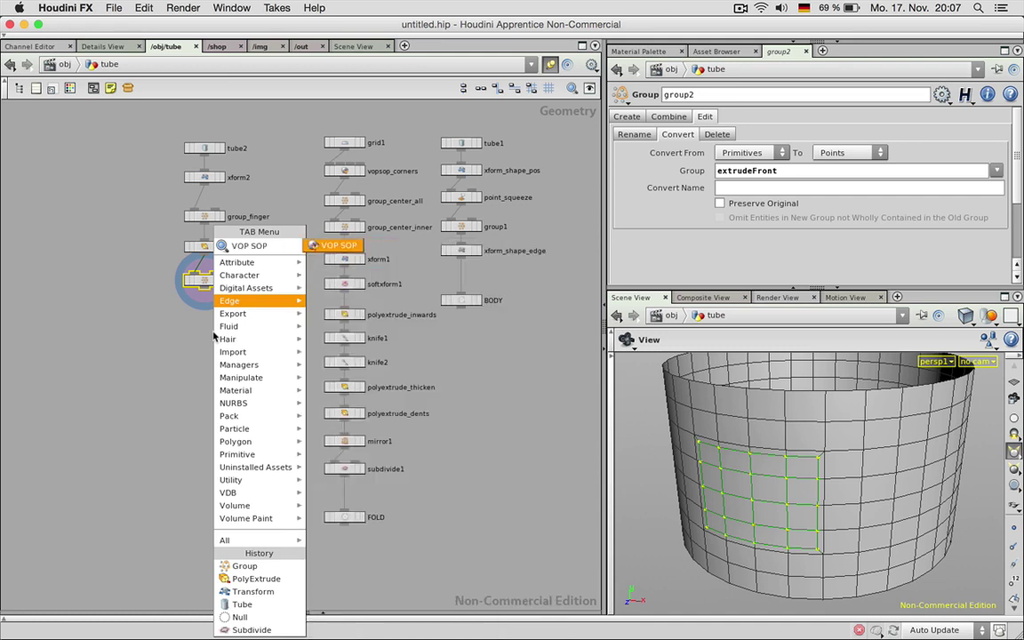
key(Return)
click(213, 333)
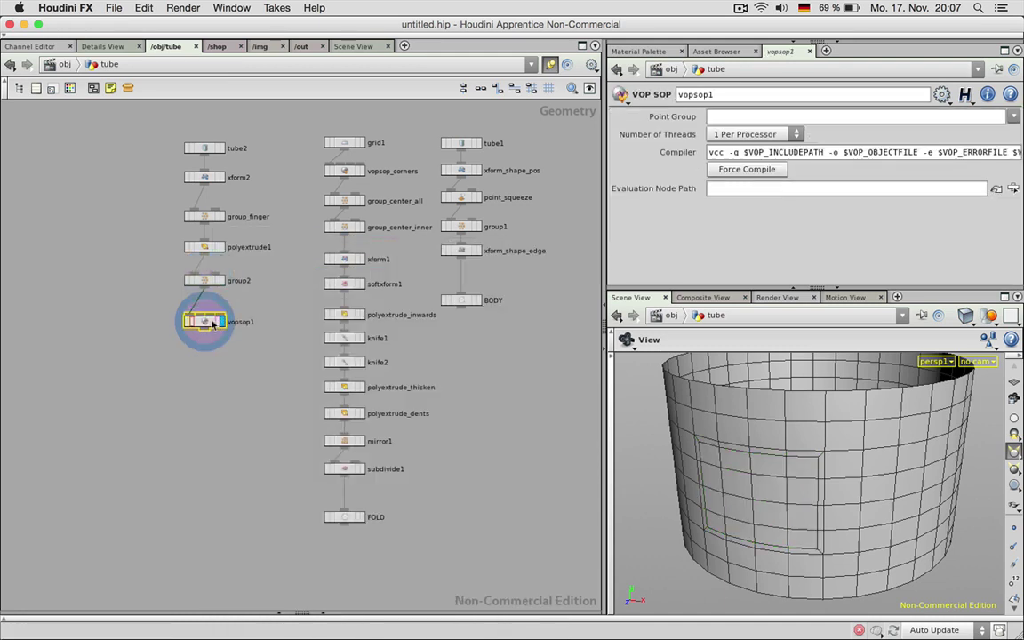
click(1014, 116)
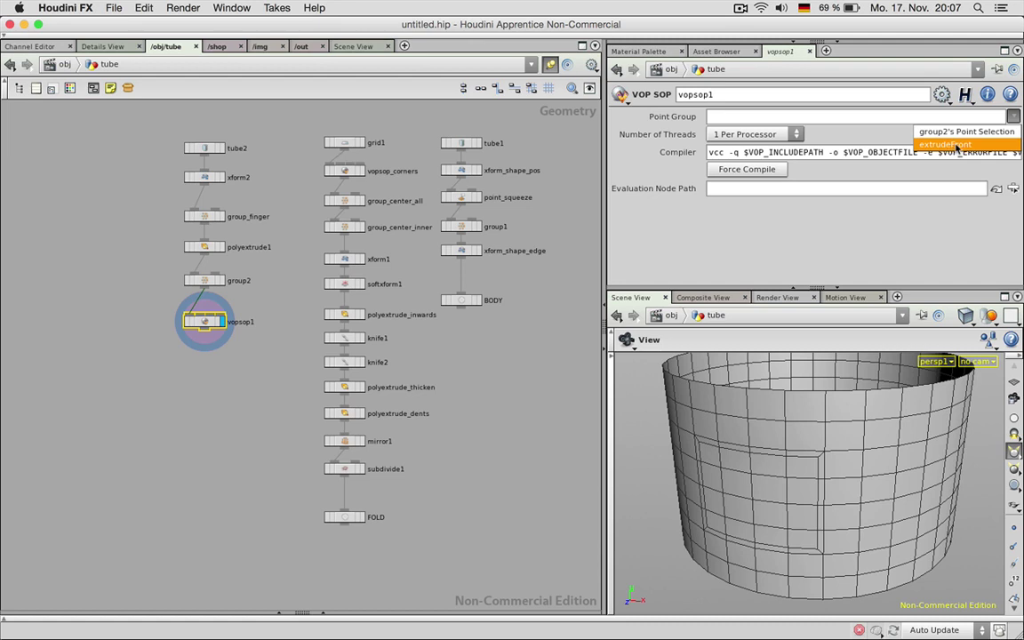
click(957, 145)
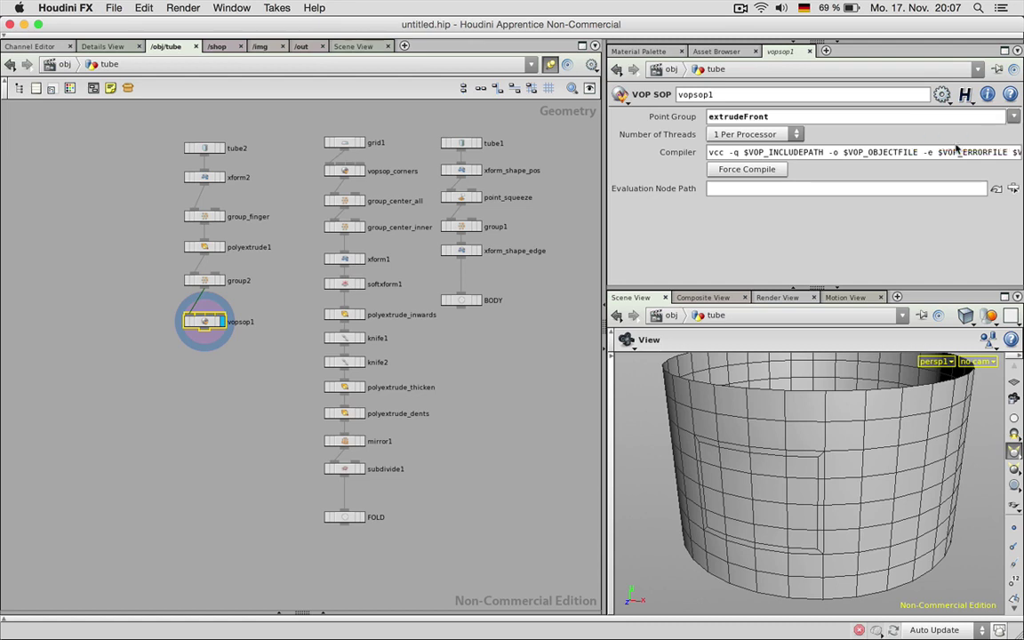
Step: Inside vopsop1, move global1 away from the output node and add a Normalize node fed by its P output
double_click(208, 322)
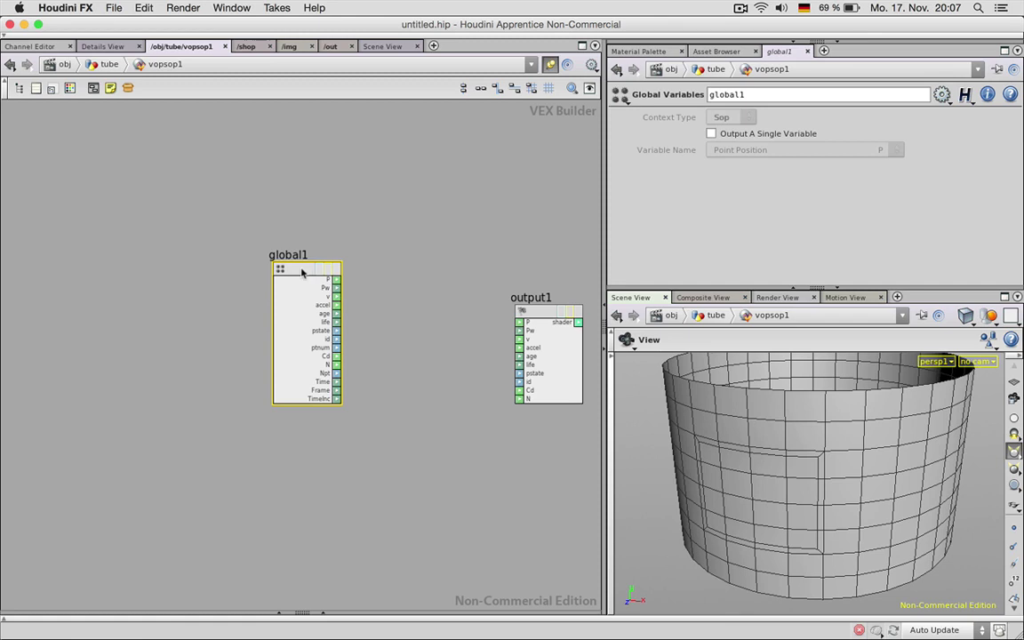
drag(300, 268, 107, 274)
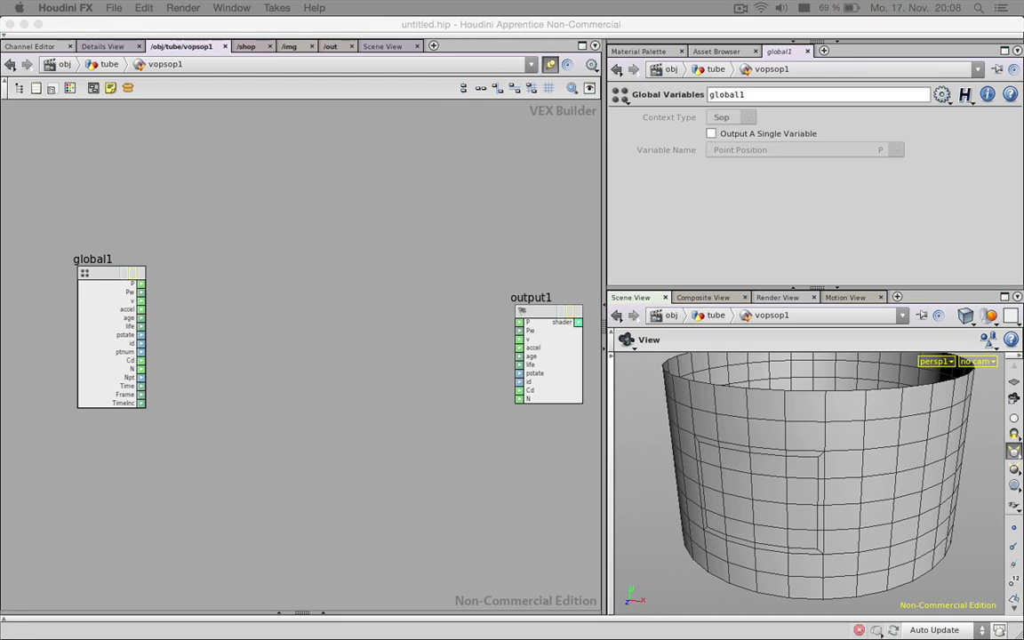
click(142, 284)
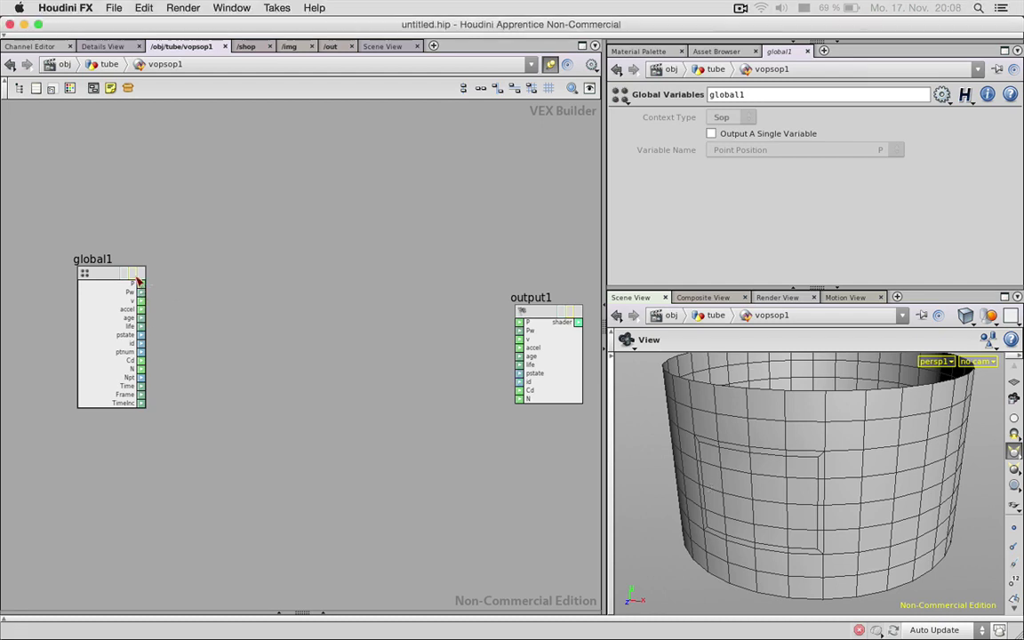
key(Tab)
text(nom)
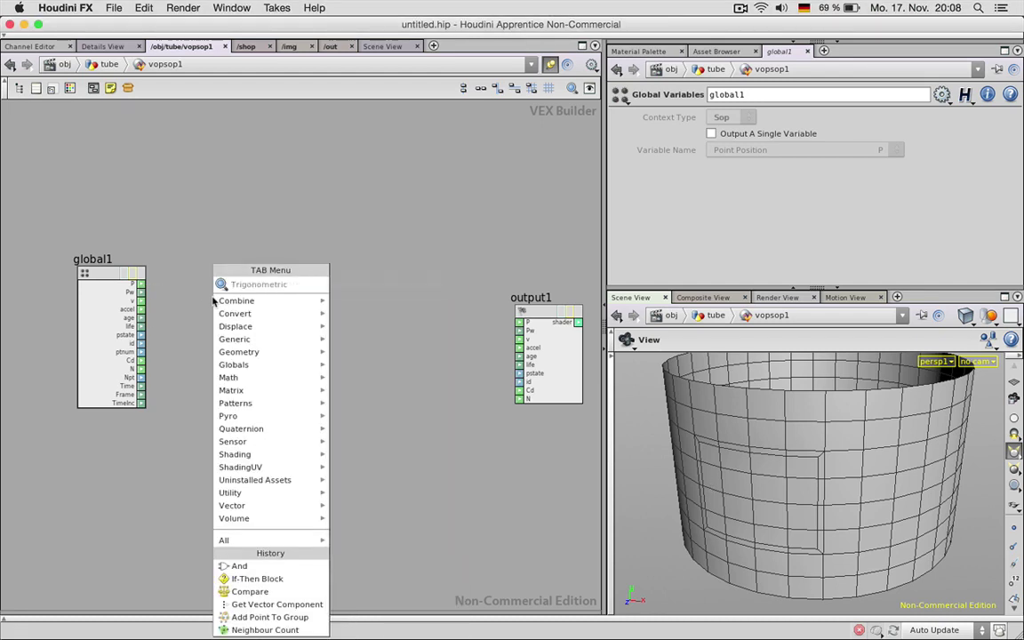
text(no)
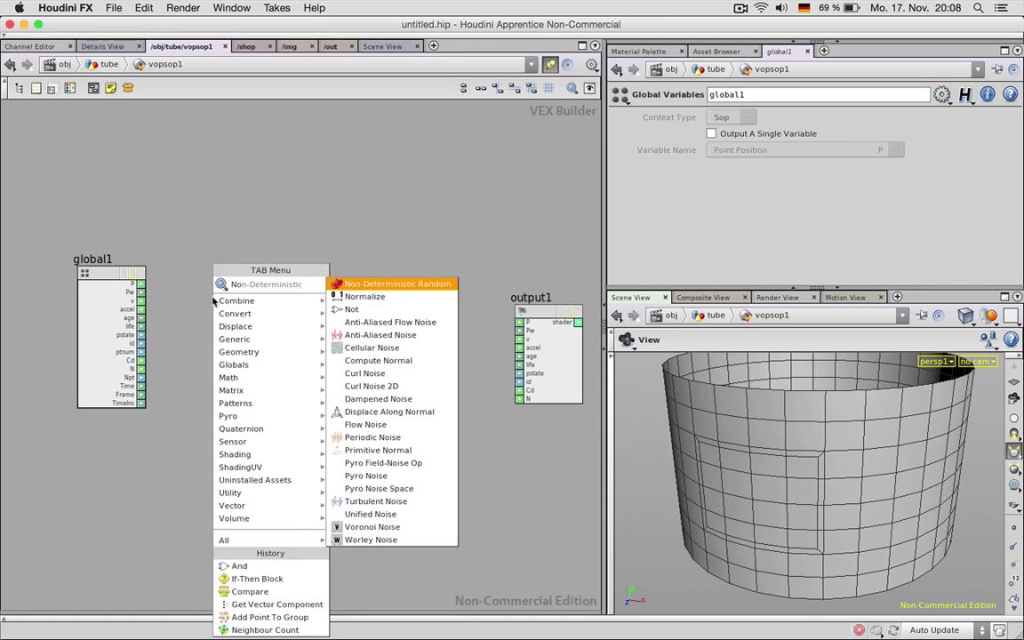
key(Down)
key(Return)
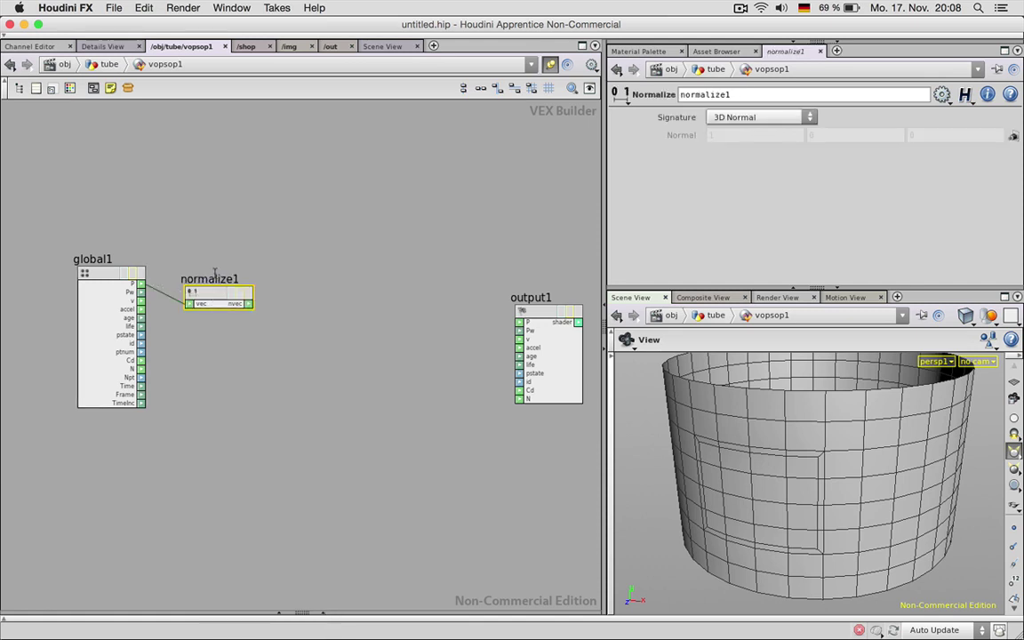
drag(212, 294, 220, 282)
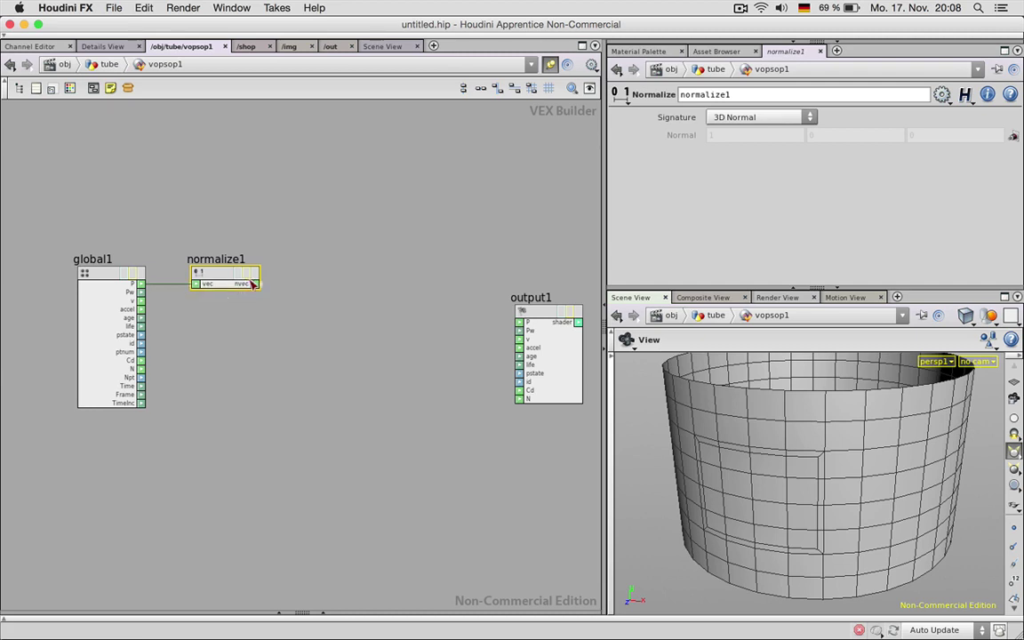
Step: Wire the normalized vector into output1's P input and inspect the deformed geometry
drag(529, 327, 521, 323)
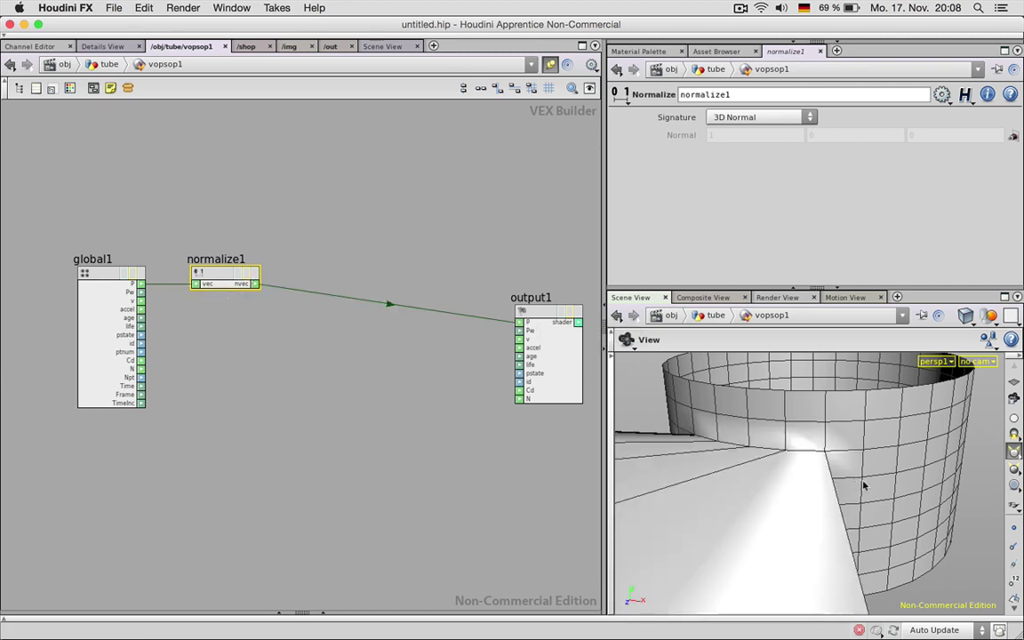
scroll(816, 483, down, 5)
drag(776, 518, 732, 529)
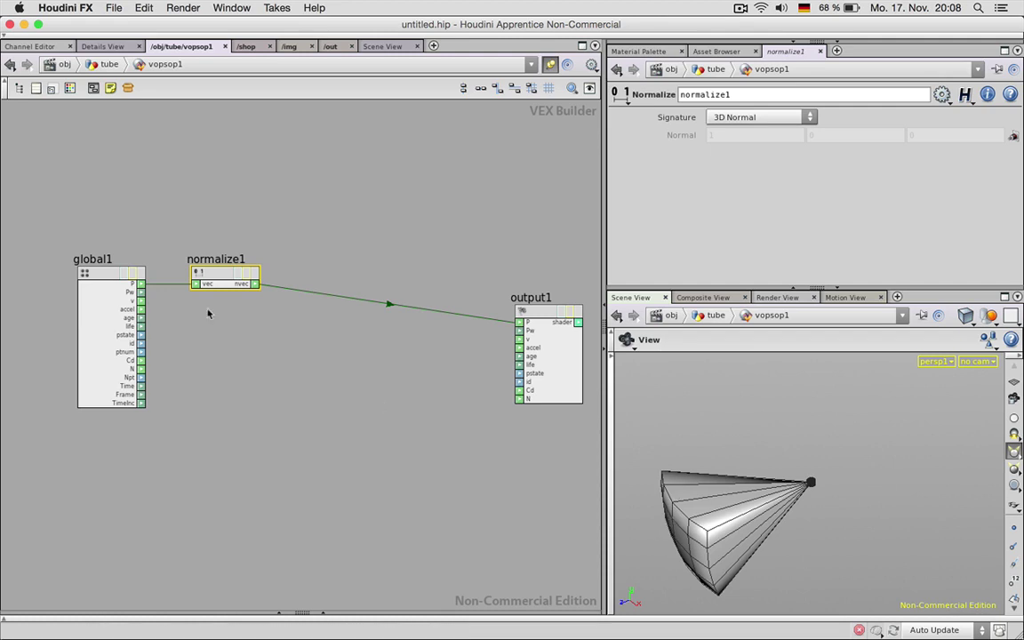
Step: Insert a Multiply node on the wire between normalize1 and output1
key(Tab)
text(multiply)
key(Return)
click(334, 333)
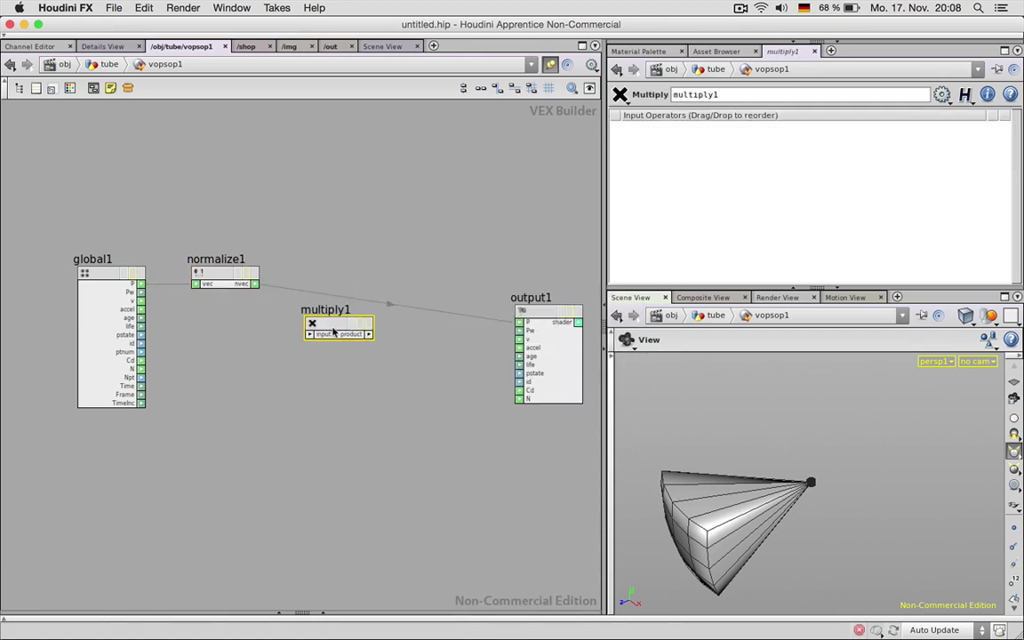
drag(334, 332, 357, 280)
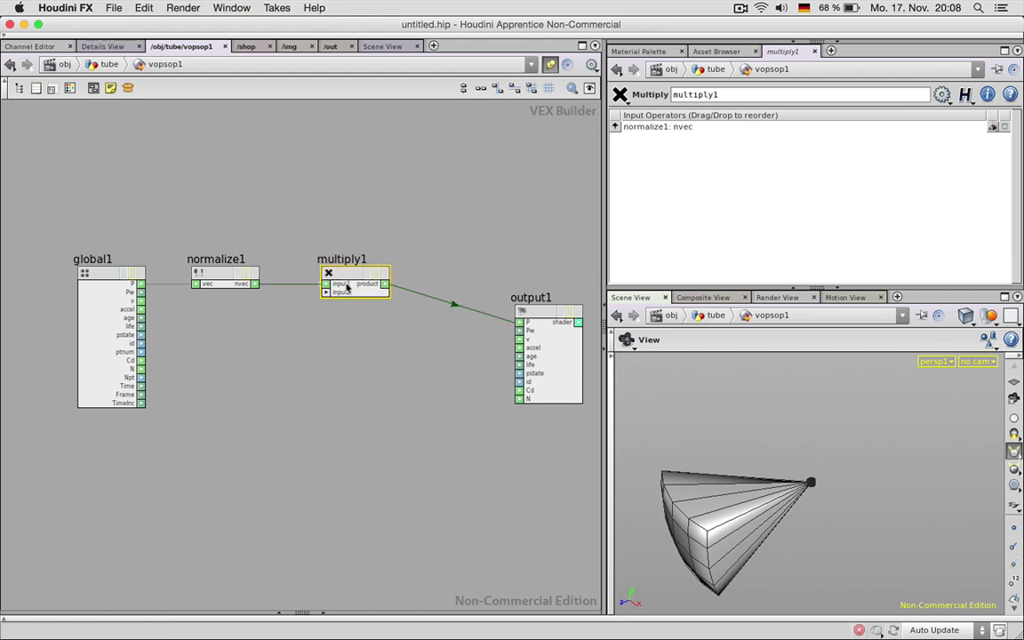
Step: Add a Parameter node to the VOP network and wire its output into multiply1's second input
click(286, 350)
key(Tab)
text(para)
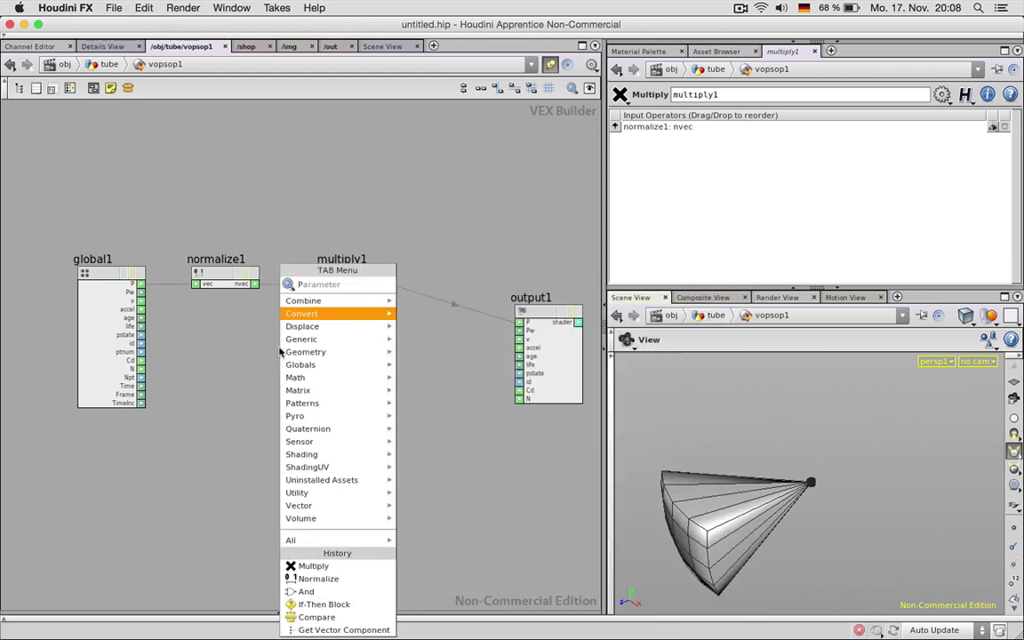
key(Return)
click(279, 351)
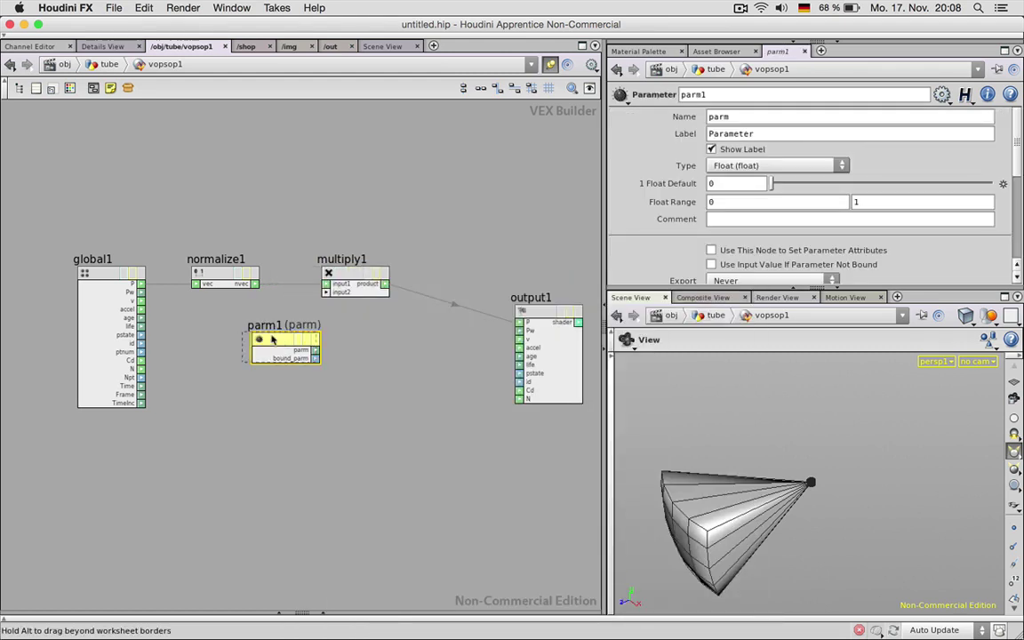
drag(269, 340, 326, 283)
Step: Name the new parameter "mult_cap" and label it "Cap size"
click(761, 118)
double_click(761, 119)
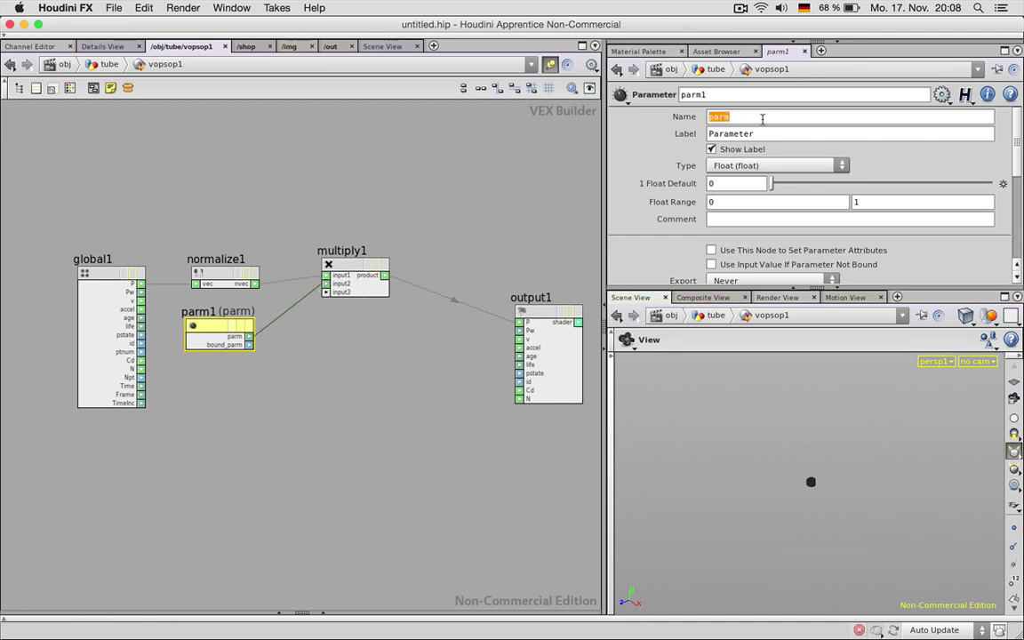
text(mult_cap)
key(Tab)
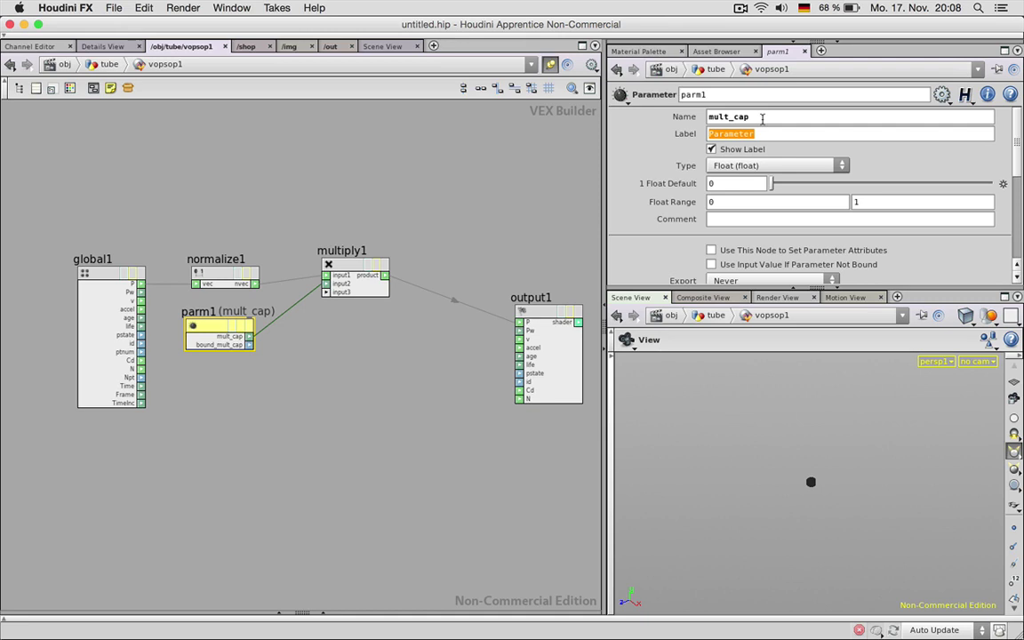
text(M)
key(Return)
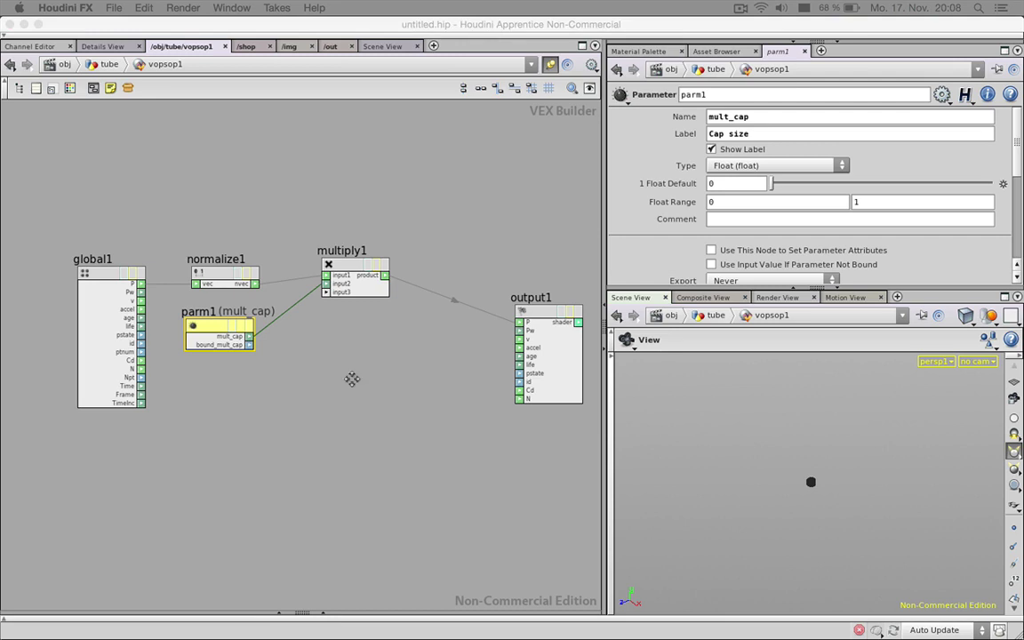
click(762, 134)
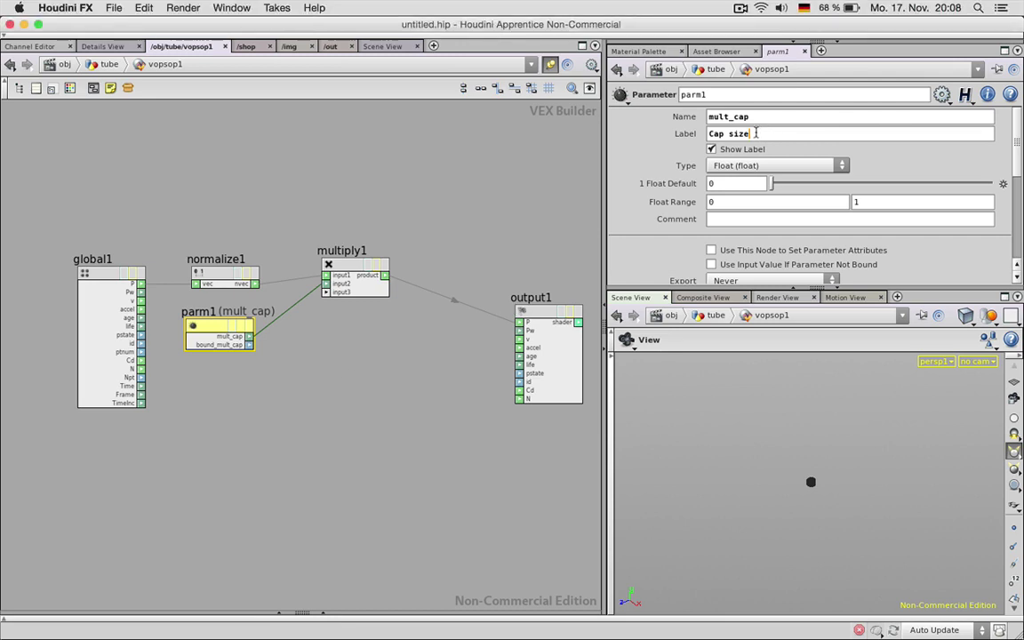
click(410, 174)
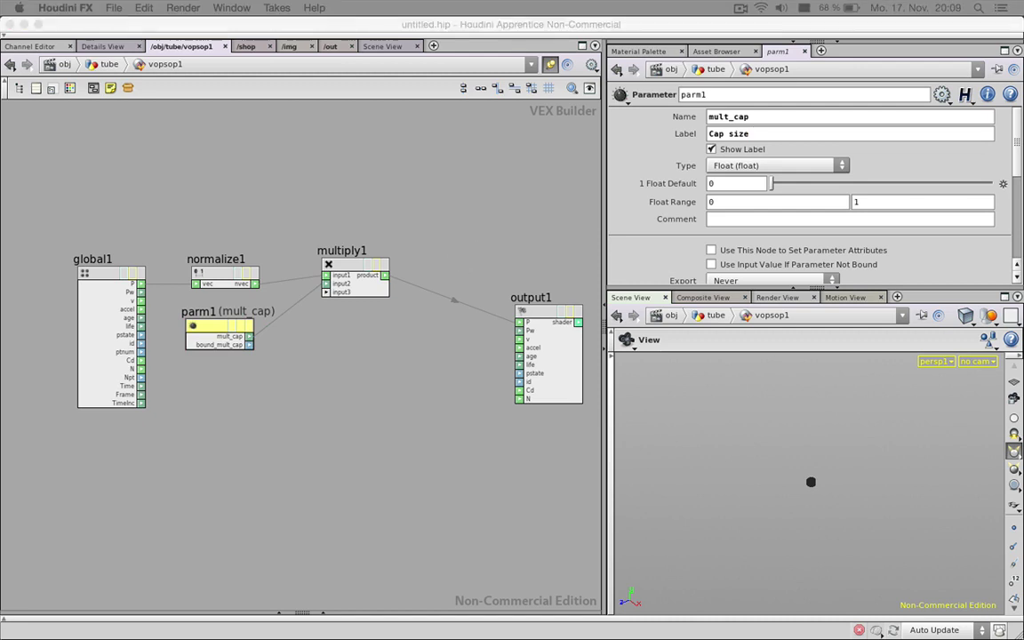
click(462, 201)
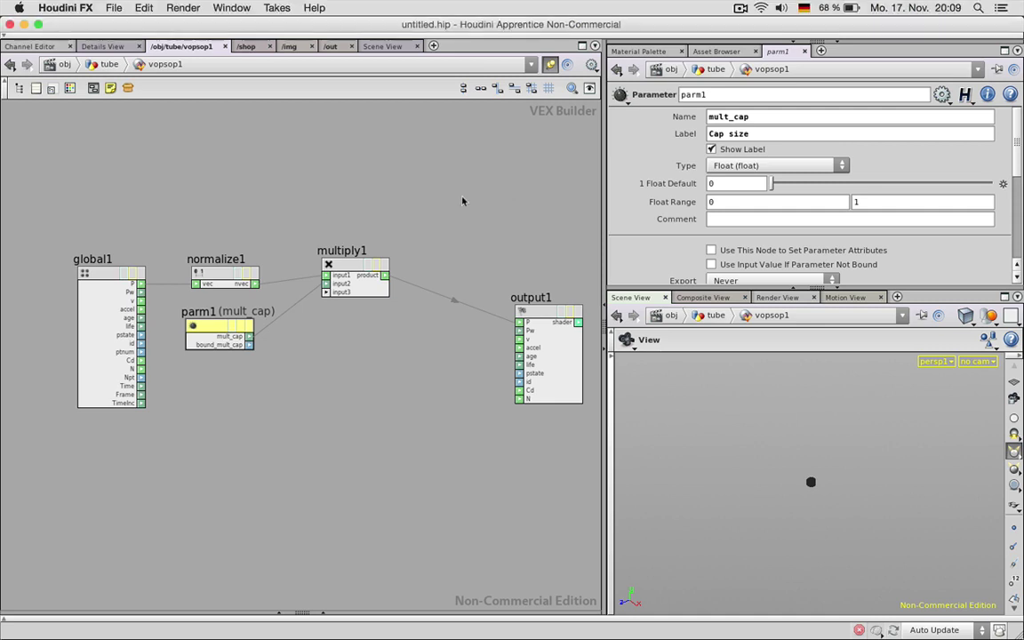
Step: Enable Use This Node to Set Parameter Attributes on parm1 and try a Cap size of 0.571 on vopsop1
click(738, 249)
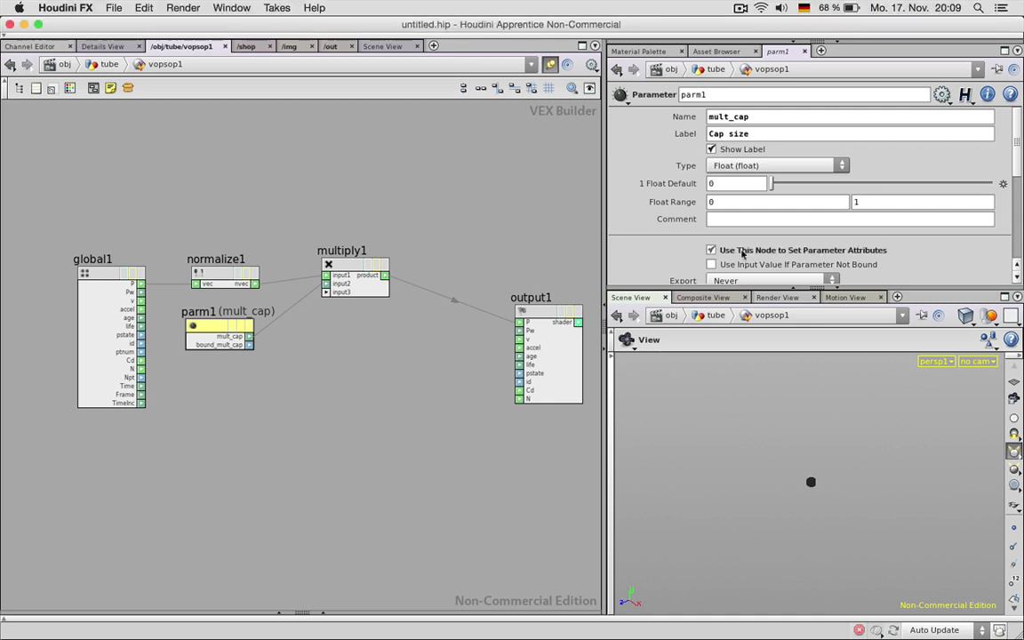
key(u)
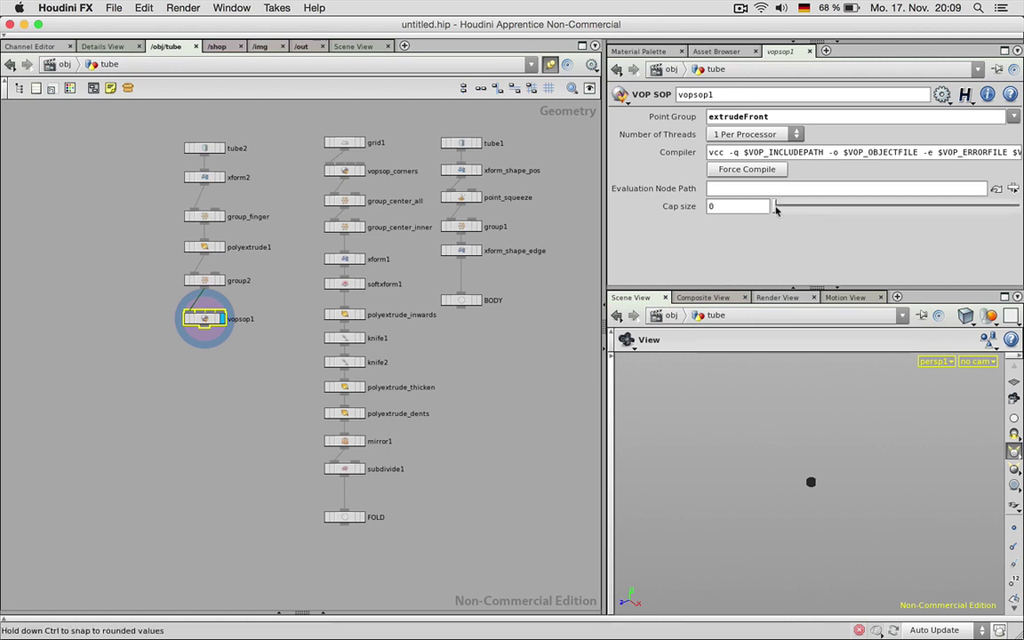
drag(775, 208, 913, 212)
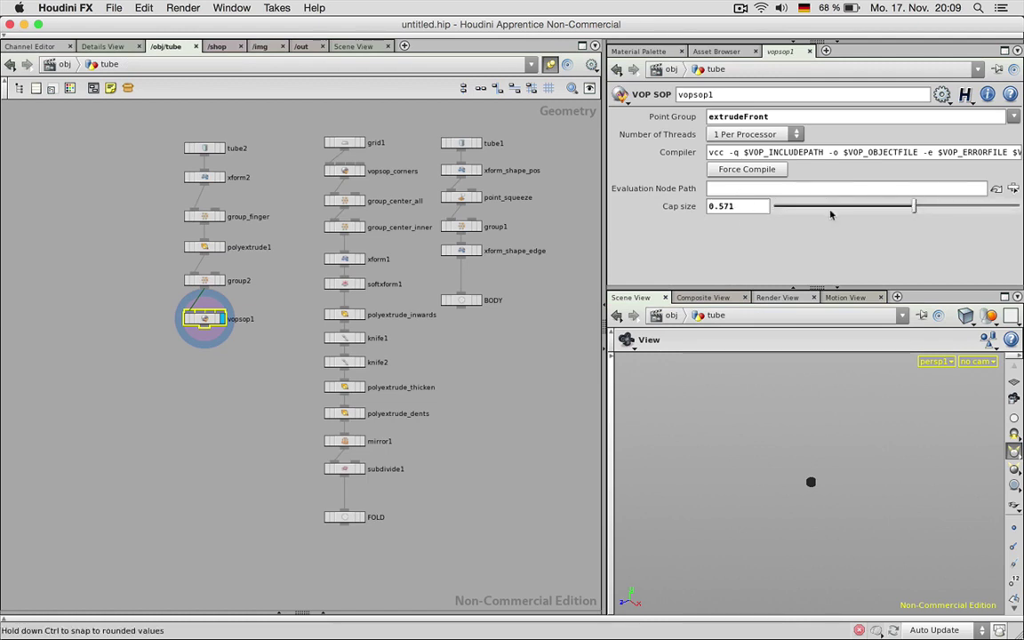
double_click(202, 322)
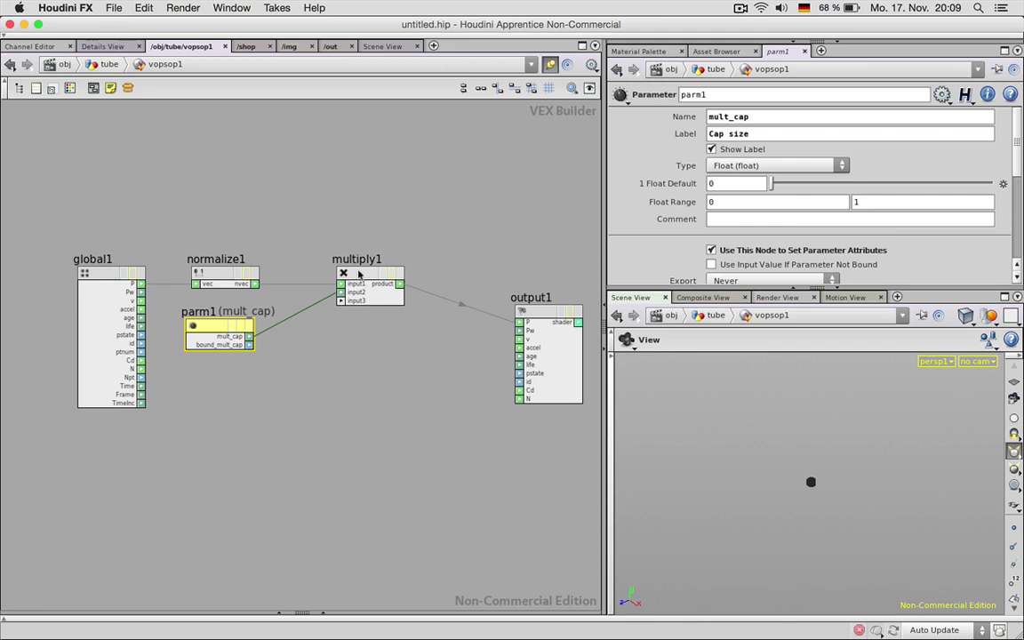
key(u)
Step: Try several Cap size values on vopsop1, ending at 0.684, and check how the finger faces deform
drag(845, 208, 869, 207)
scroll(813, 490, up, 10)
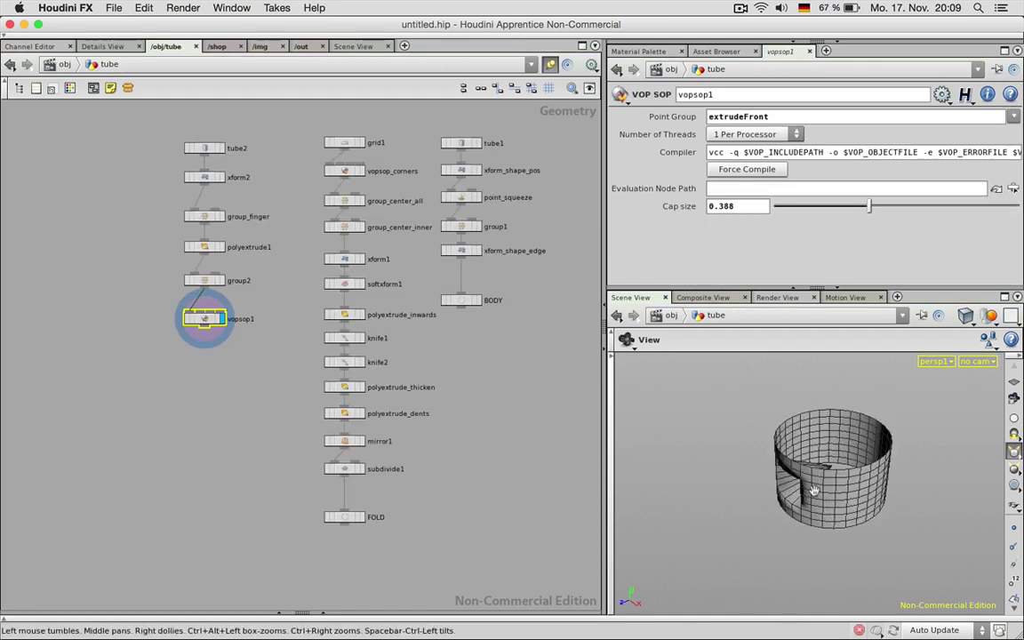
drag(814, 491, 854, 464)
drag(871, 207, 754, 202)
scroll(819, 531, up, 5)
drag(822, 475, 782, 502)
drag(776, 206, 941, 208)
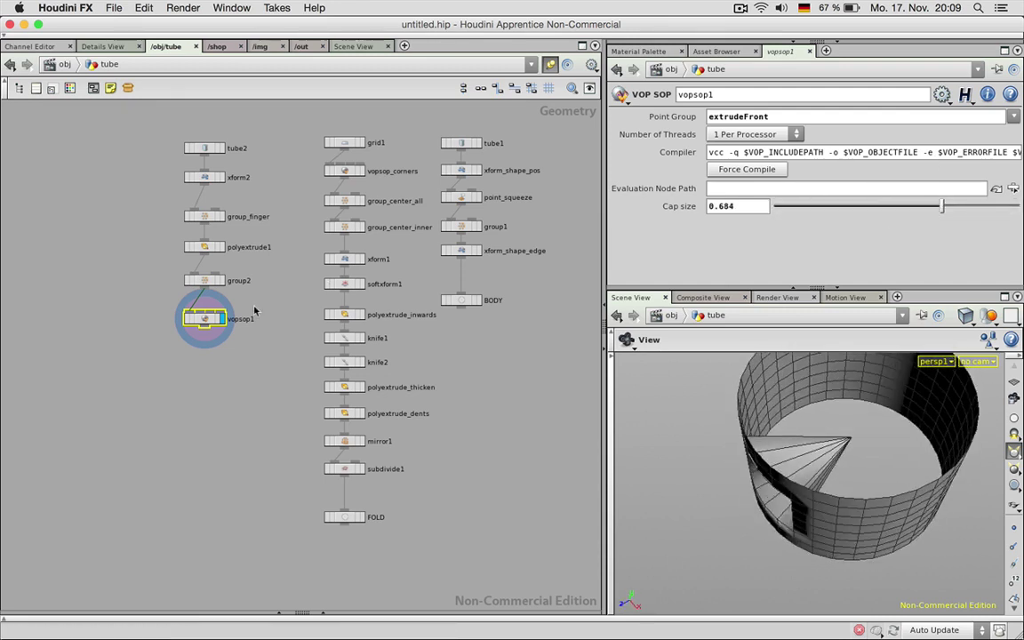
Step: Inside vopsop1, turn off Use This Node to Set Parameter Attributes on the mult_cap parameter node
double_click(205, 320)
click(377, 282)
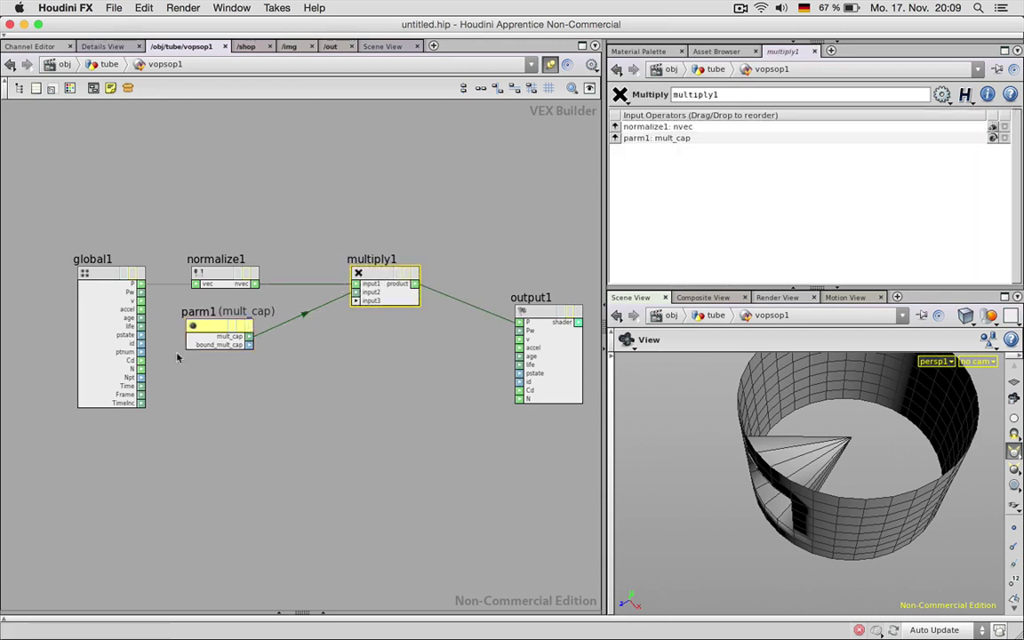
click(212, 329)
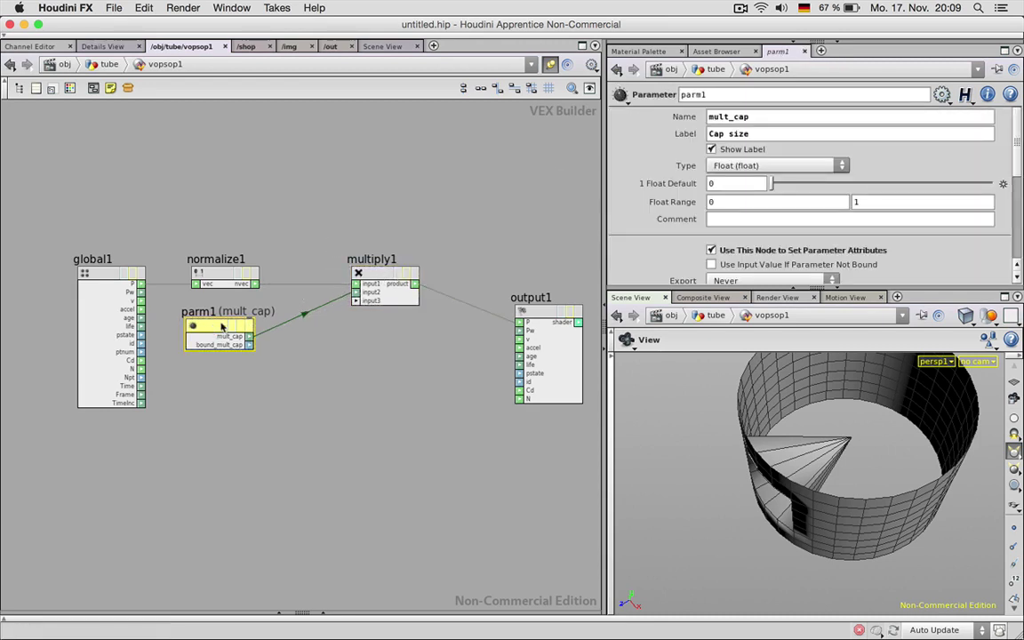
click(374, 274)
click(225, 327)
click(764, 251)
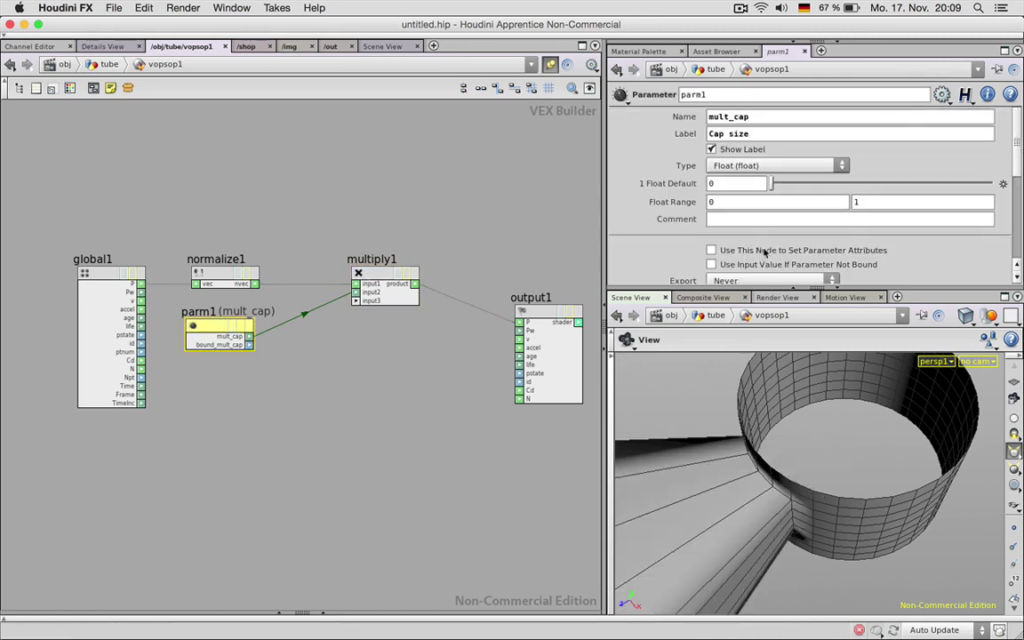
click(528, 228)
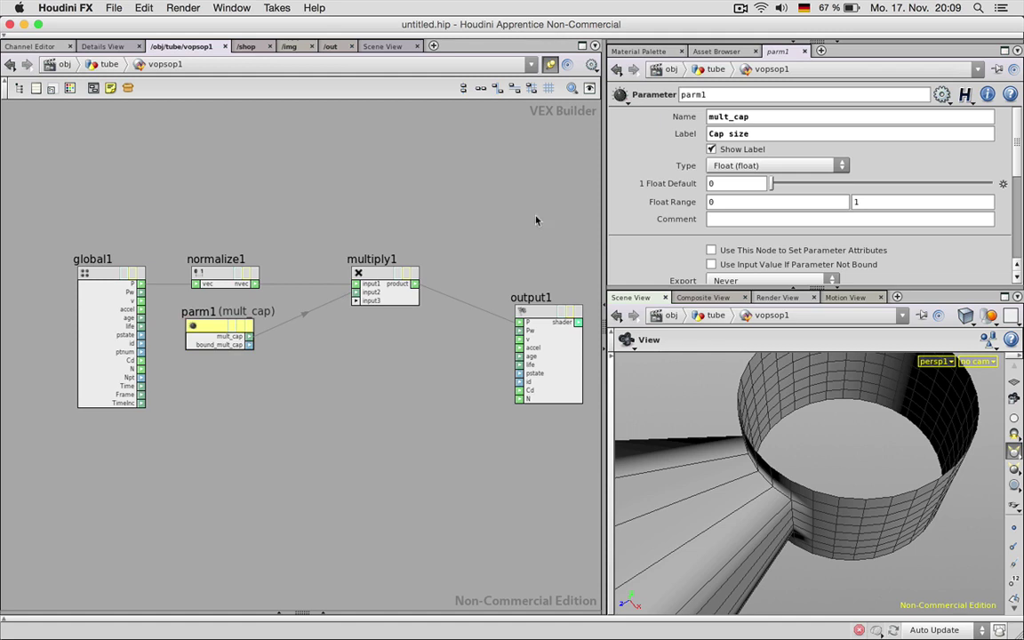
Step: Set vopsop1's Cap size to 0.029 and compare the reshaped finger area with the output of group2
key(u)
drag(915, 206, 779, 218)
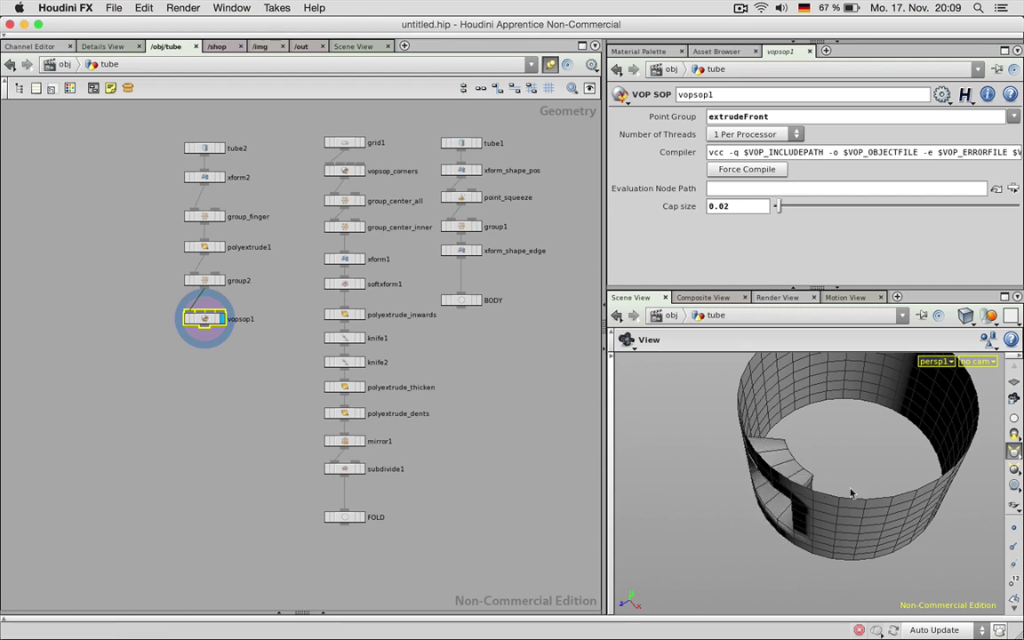
drag(766, 439, 822, 444)
drag(776, 206, 781, 207)
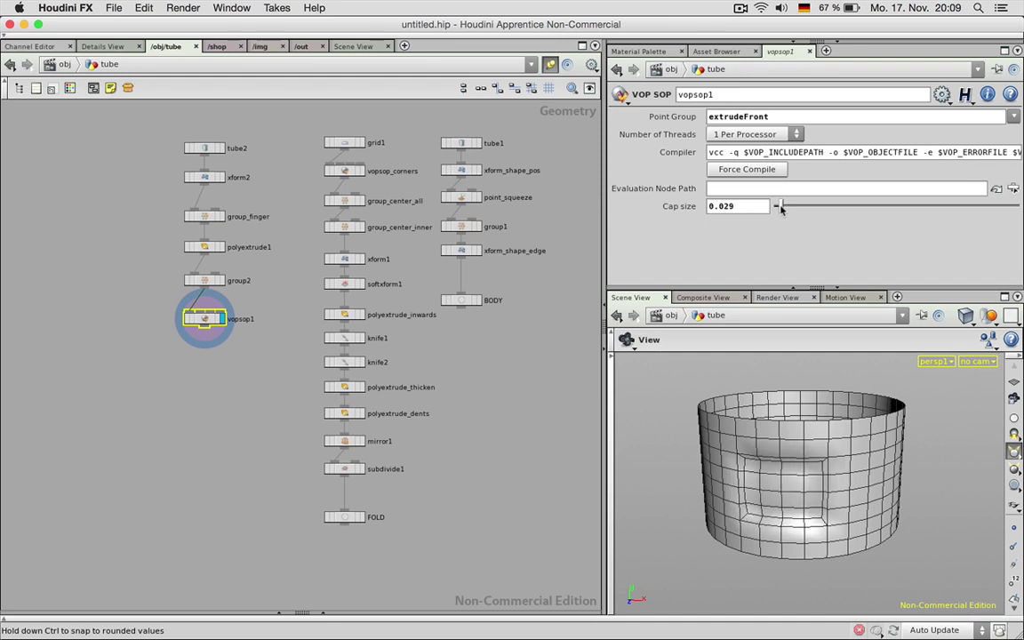
mouse_move(782, 462)
mouse_down()
mouse_move(804, 473)
mouse_move(791, 502)
mouse_move(776, 471)
mouse_up()
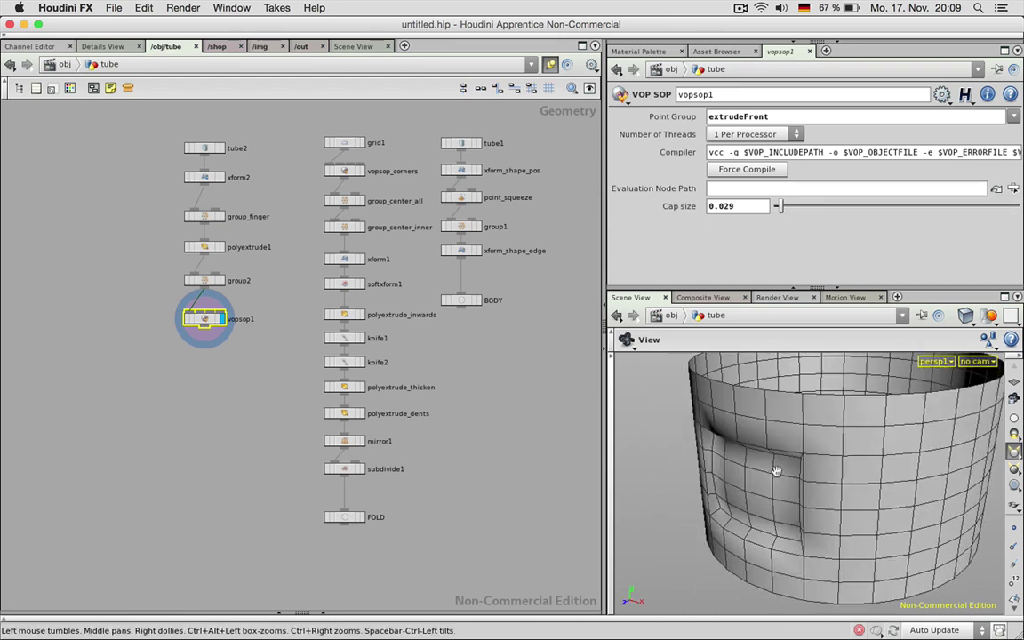
drag(782, 206, 781, 208)
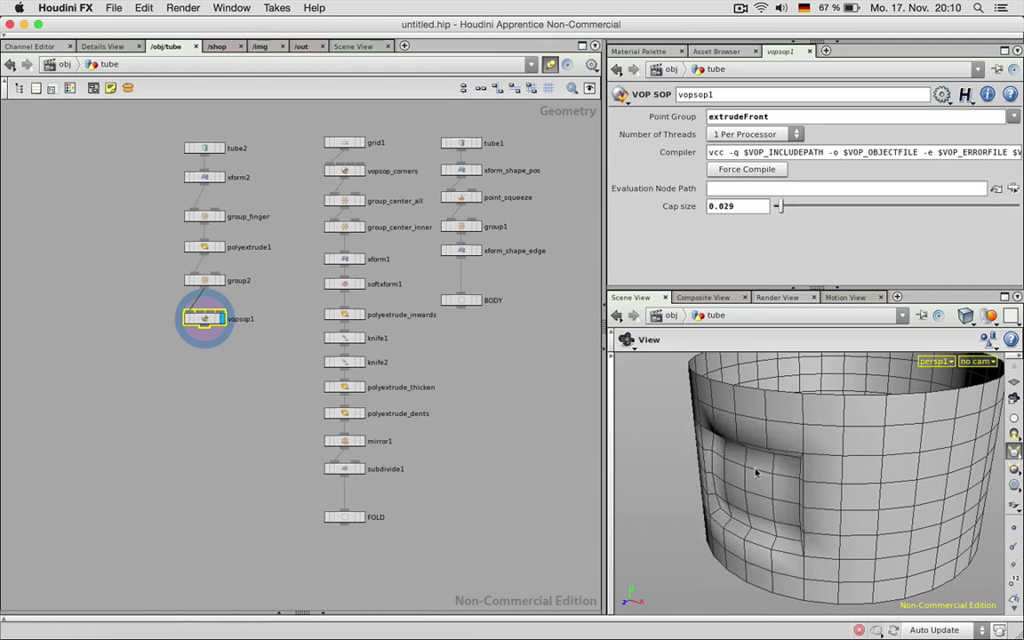
scroll(758, 528, up, 3)
mouse_move(759, 527)
mouse_down()
mouse_move(828, 508)
mouse_move(766, 521)
mouse_up()
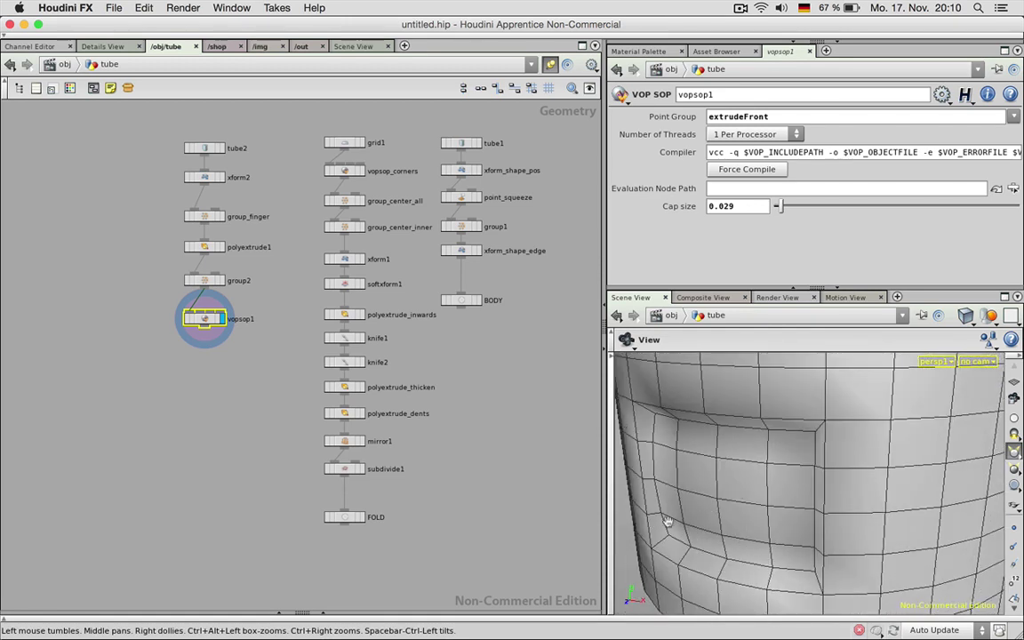
click(222, 281)
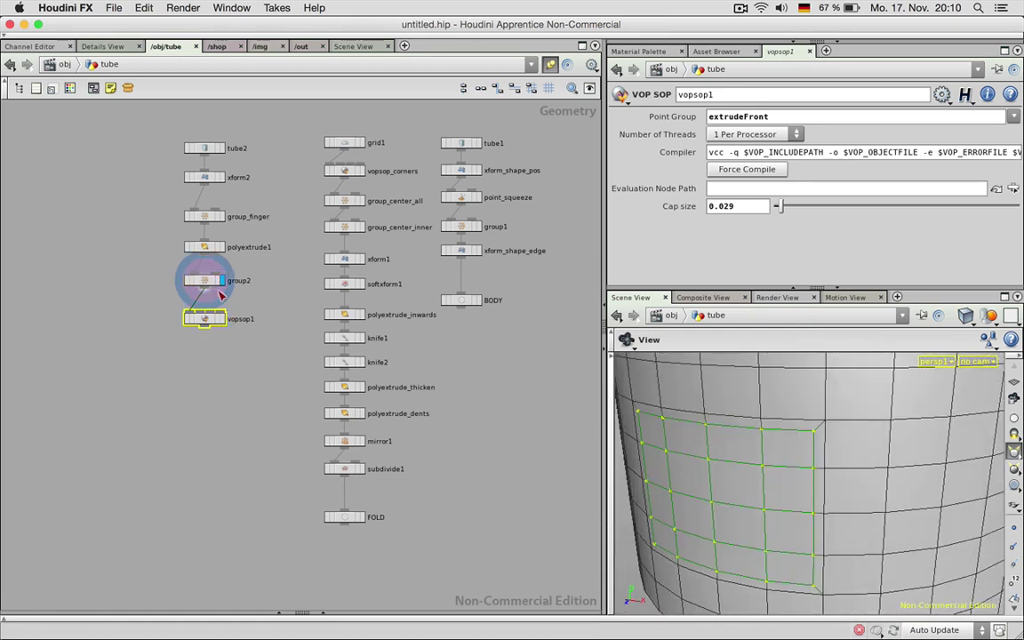
click(222, 319)
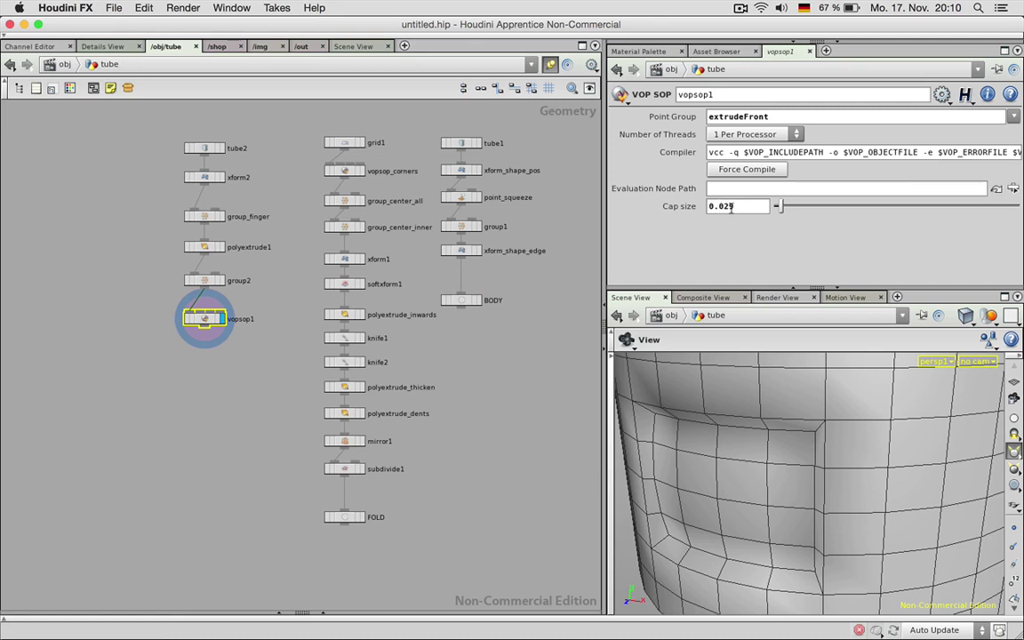
Step: Link vopsop1's Cap size to half of xform_shape_pos's X scale with the expression ch("../xform_shape_pos/sx")/2
click(461, 170)
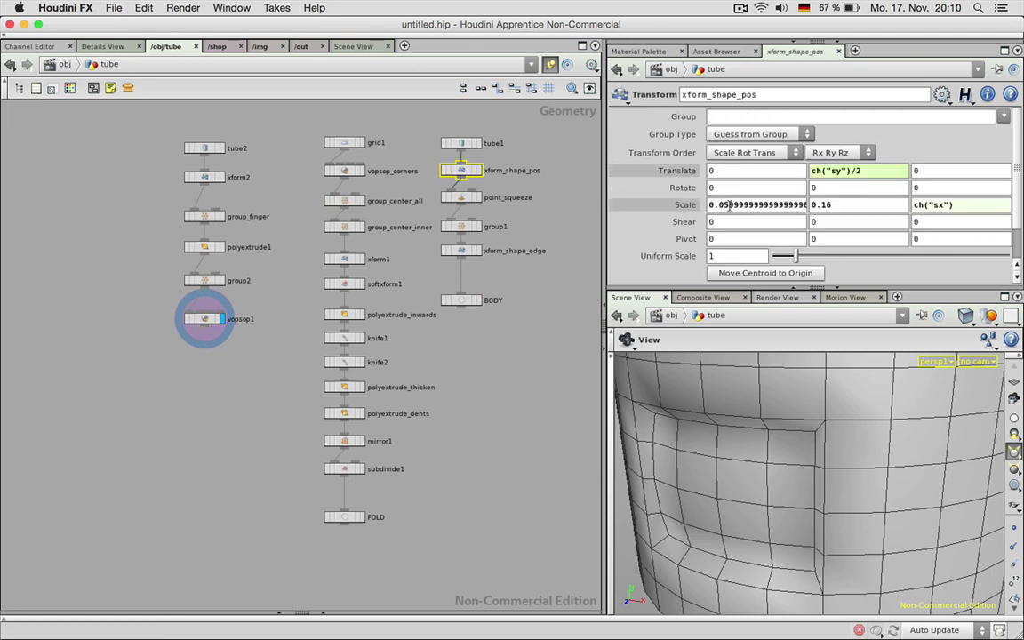
right_click(734, 205)
click(775, 264)
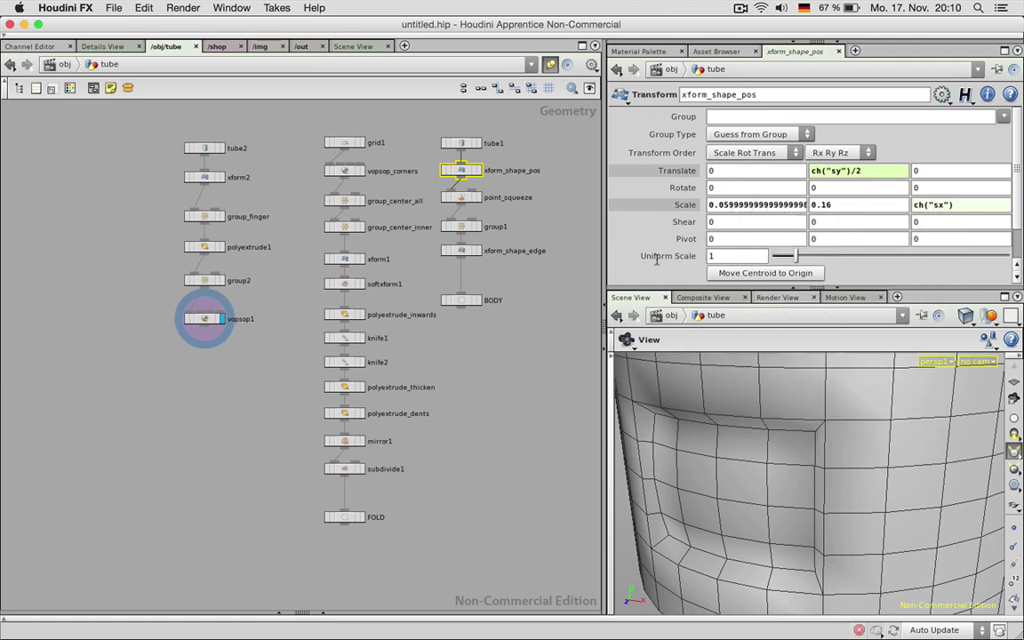
click(205, 318)
right_click(736, 207)
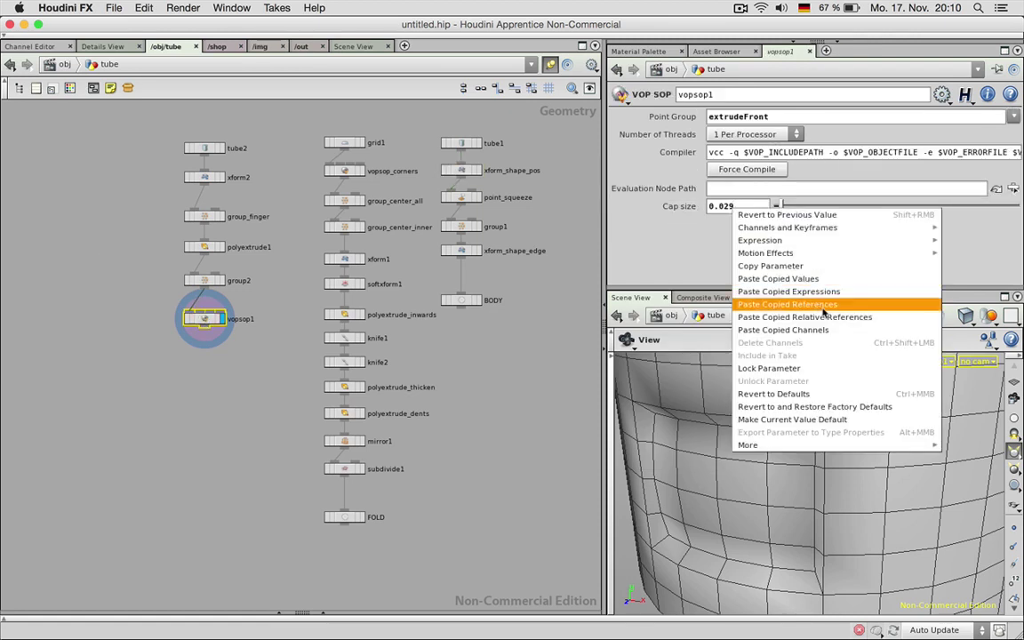
click(819, 316)
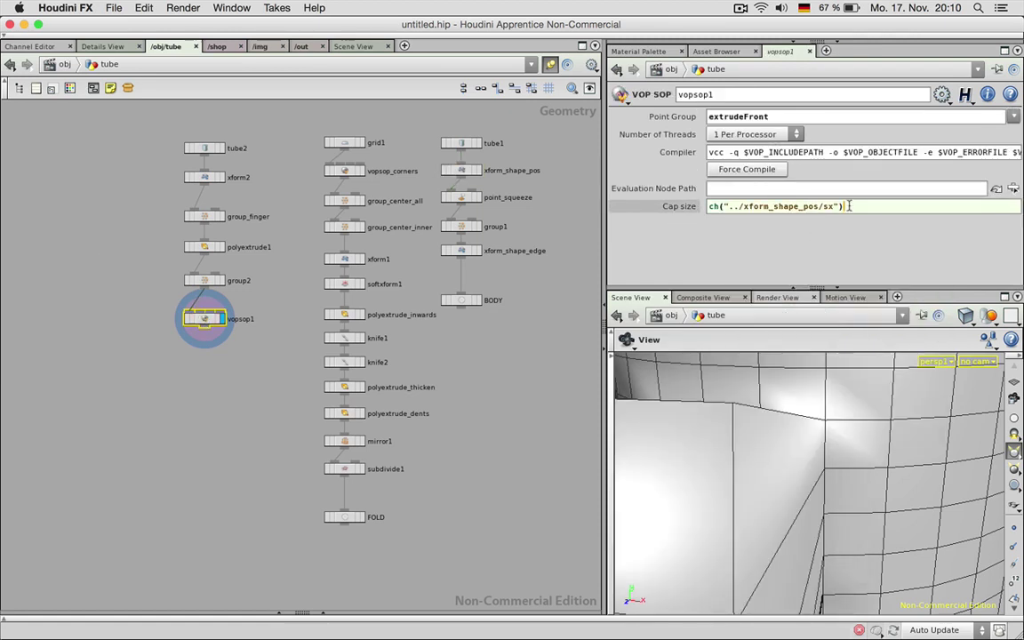
text(/2)
key(Return)
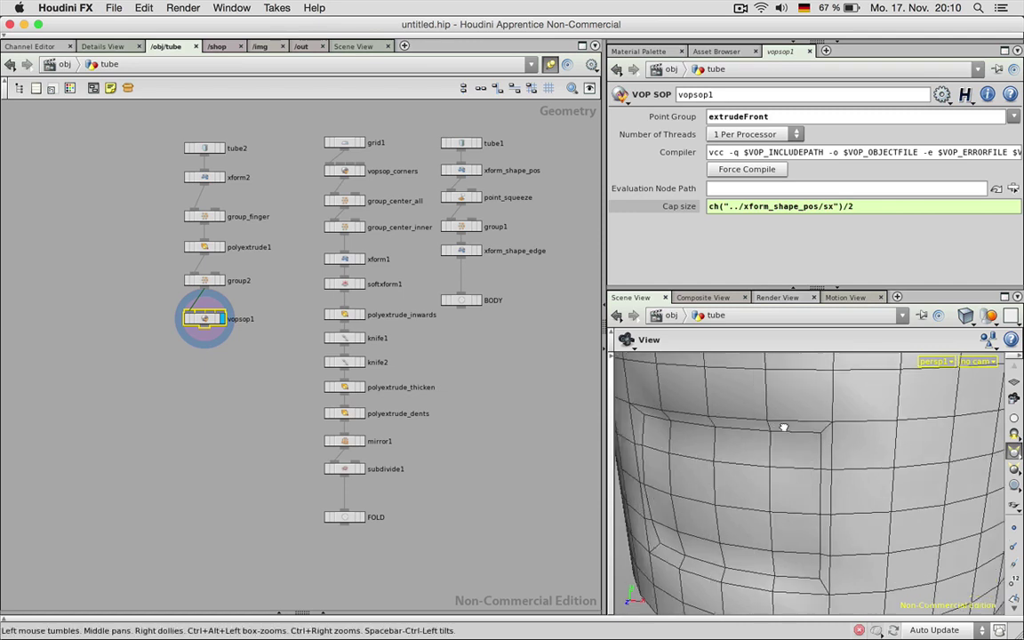
Step: Inspect the reshaped finger area on the tube and append a Transform node below vopsop1
drag(814, 427, 680, 454)
scroll(790, 436, down, 5)
scroll(813, 453, up, 3)
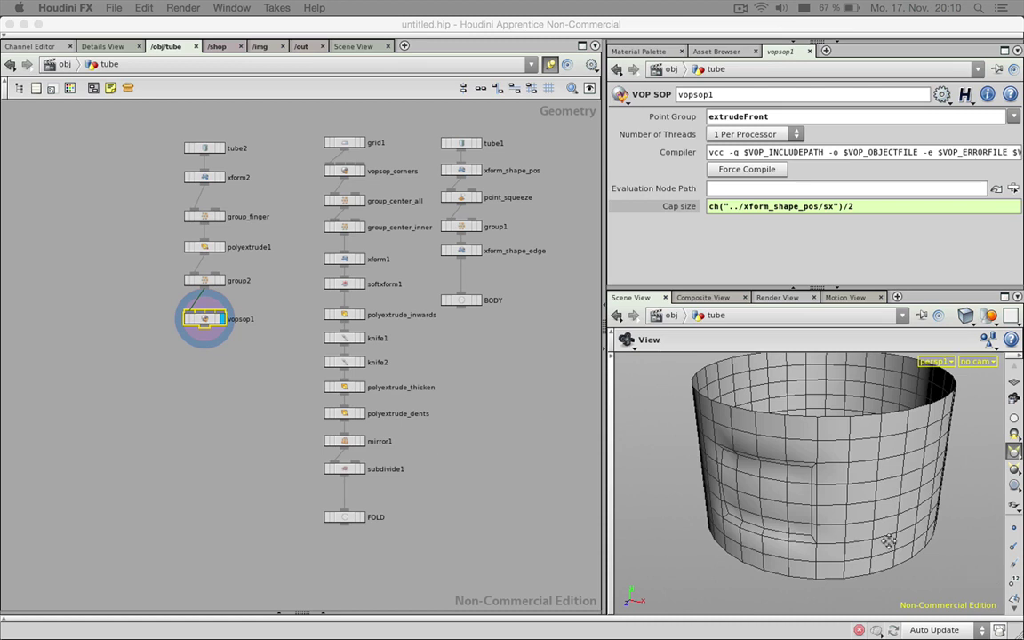
drag(658, 429, 752, 498)
right_drag(751, 498, 773, 495)
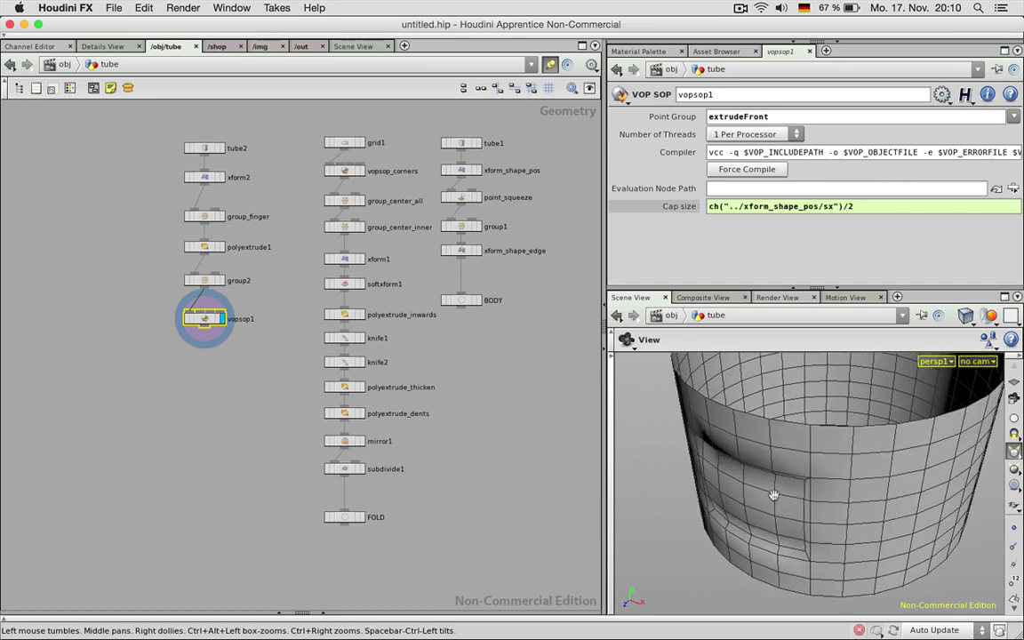
drag(773, 495, 713, 485)
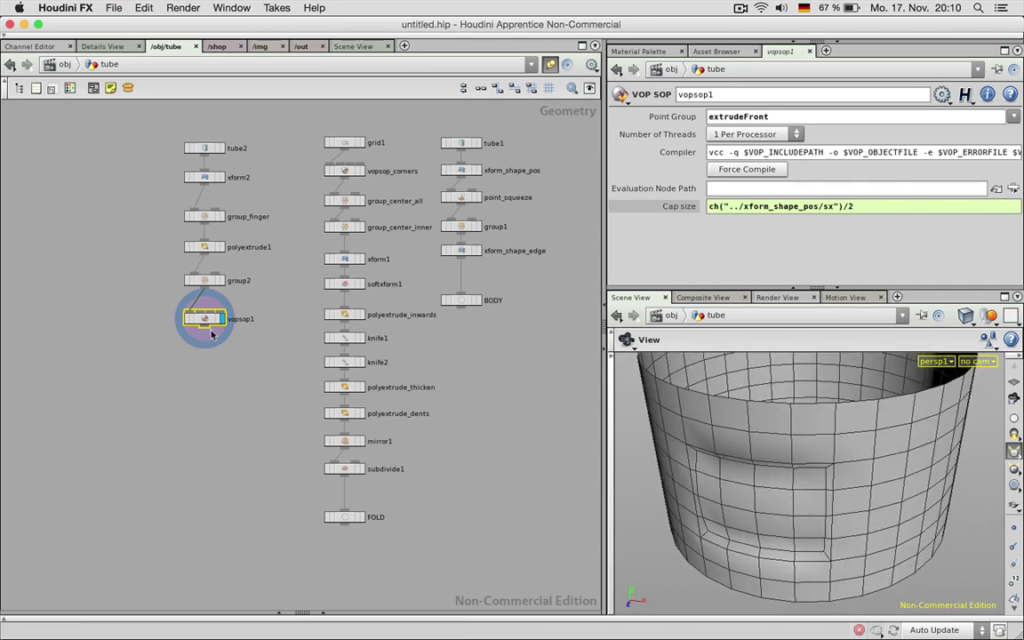
key(Tab)
text(Transform)
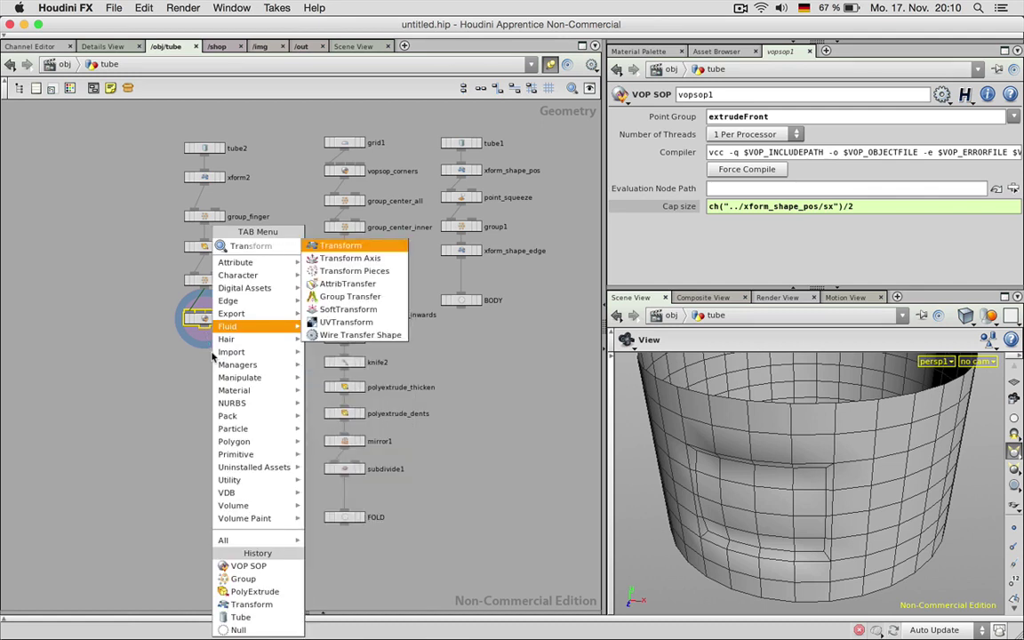
key(Return)
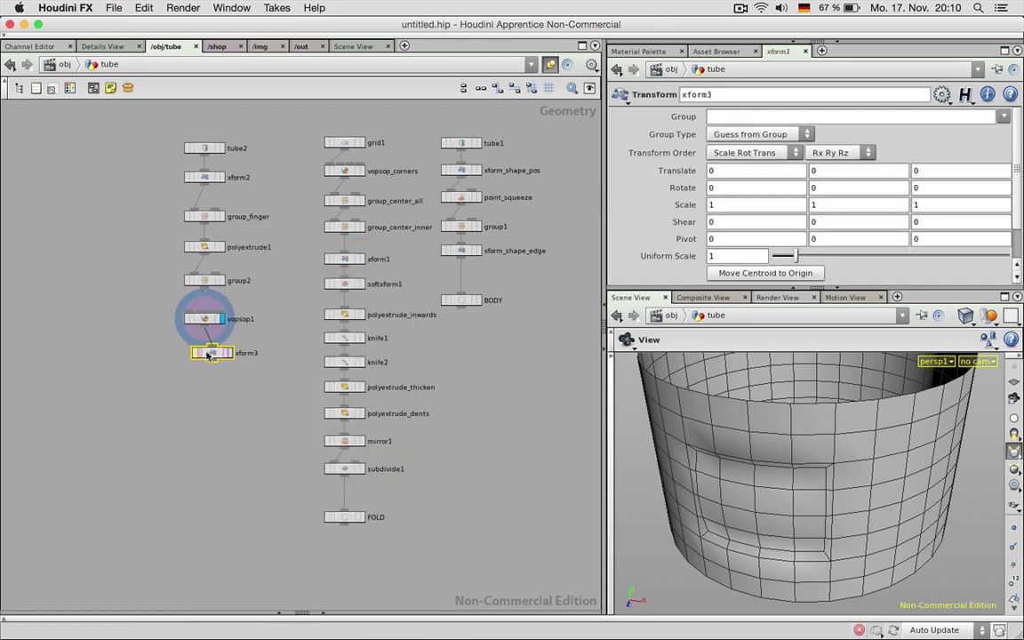
Step: Restrict the new Transform node below vopsop1 to the extrudeFront group, and check it against vopsop1's point group
click(204, 351)
click(1002, 116)
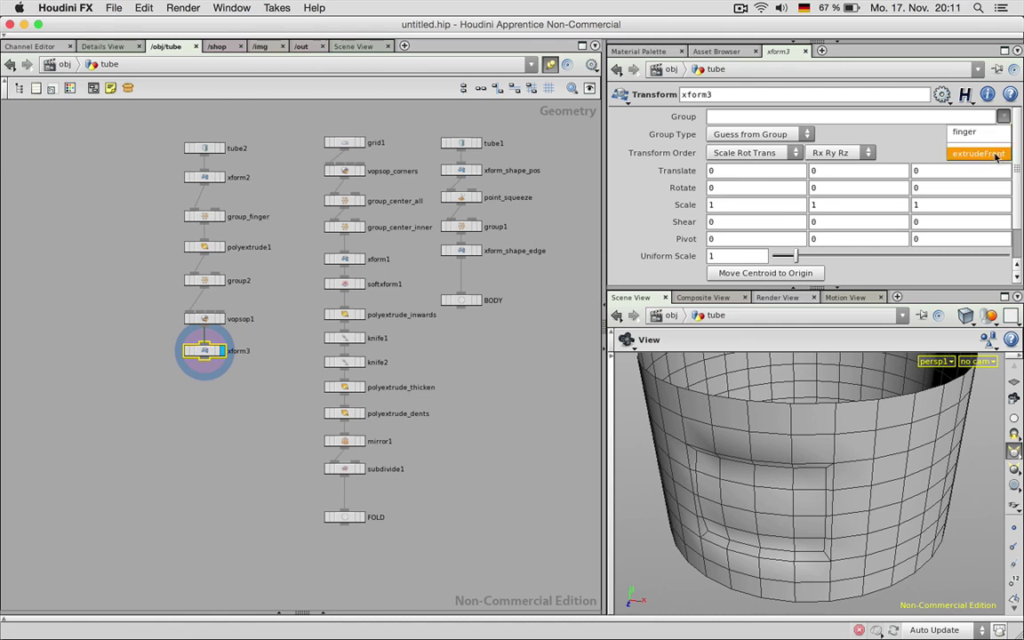
click(977, 154)
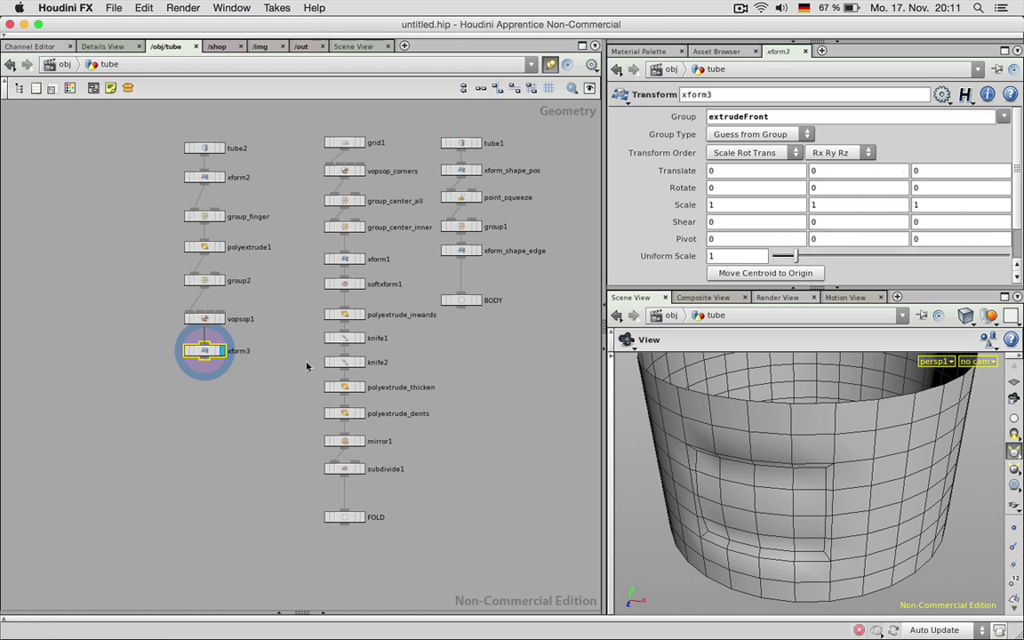
click(206, 319)
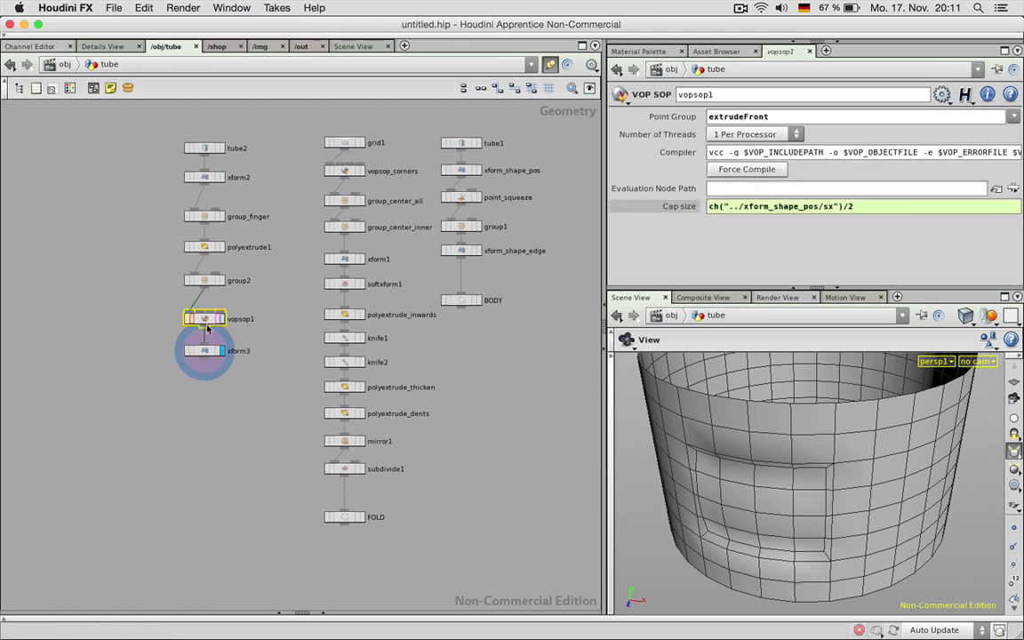
click(205, 350)
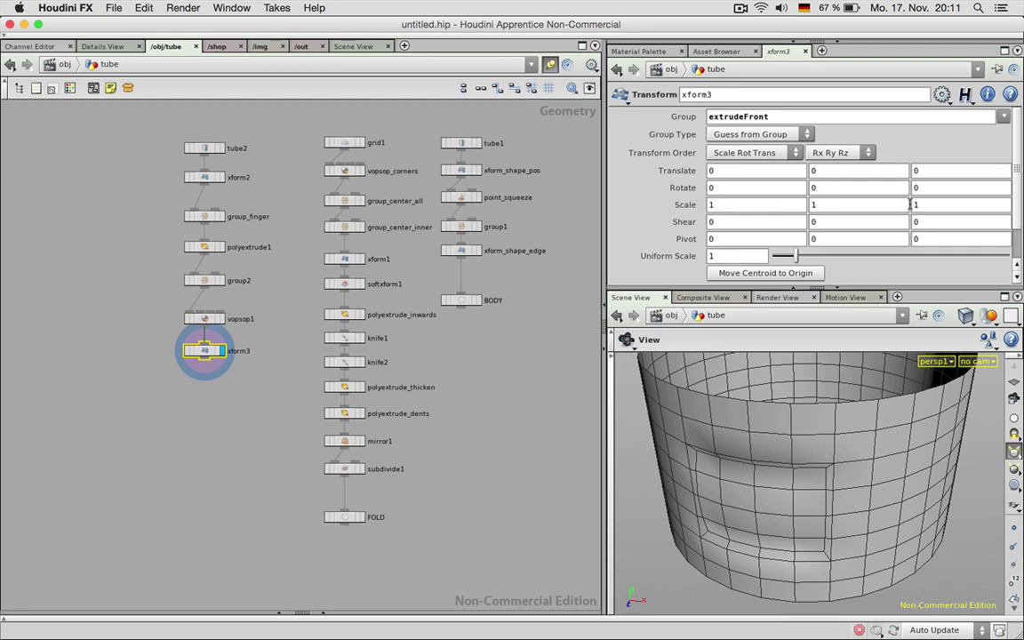
Step: Set xform3's Z scale to -1 and examine the mirrored finger area on the whole tube
drag(834, 422, 782, 433)
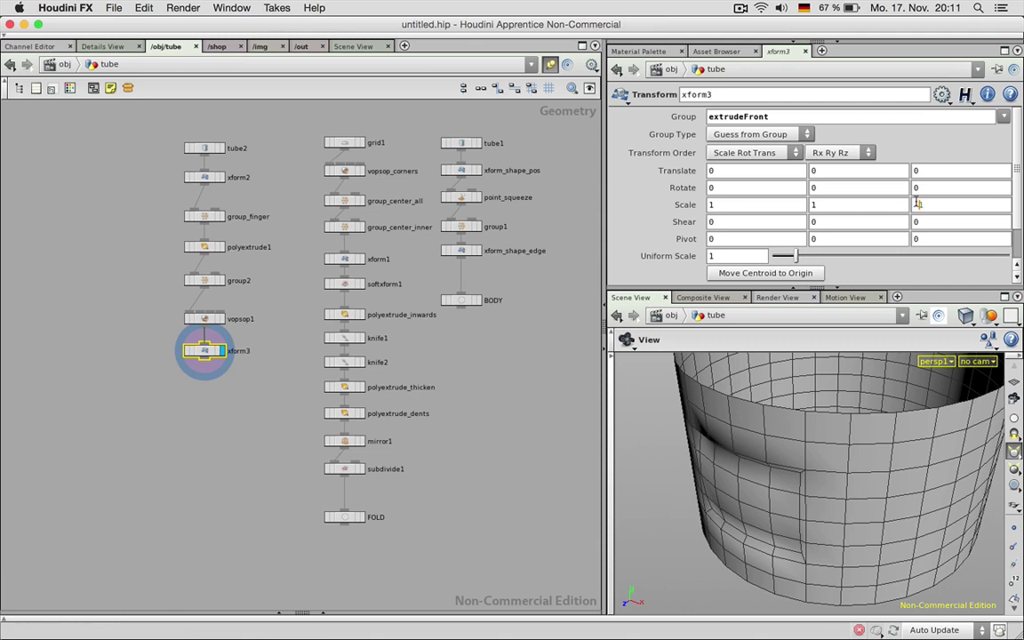
key(Return)
key(space+h)
drag(858, 470, 792, 477)
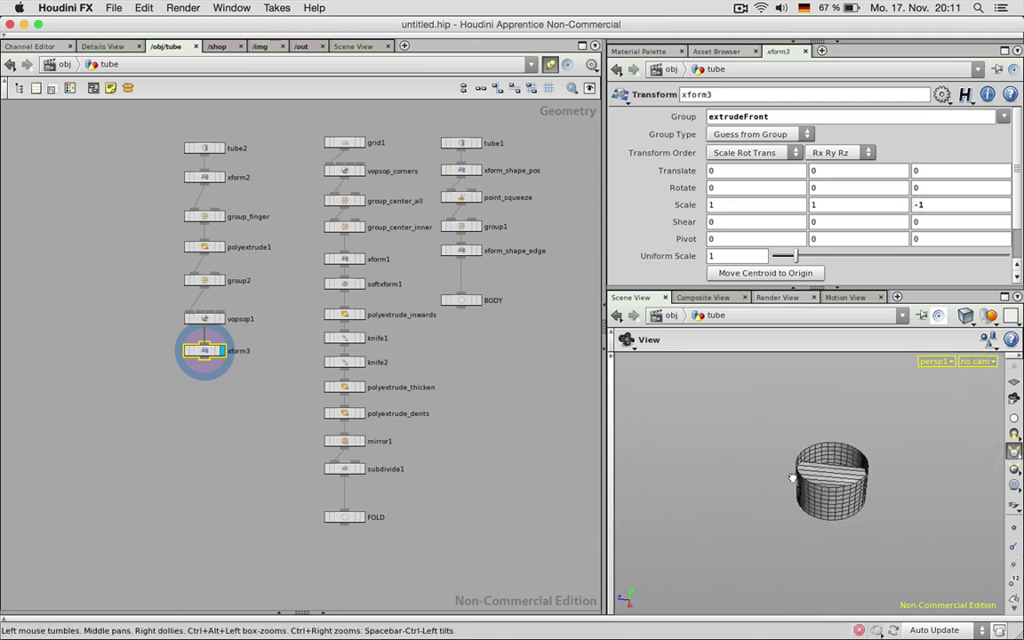
scroll(715, 452, up, 5)
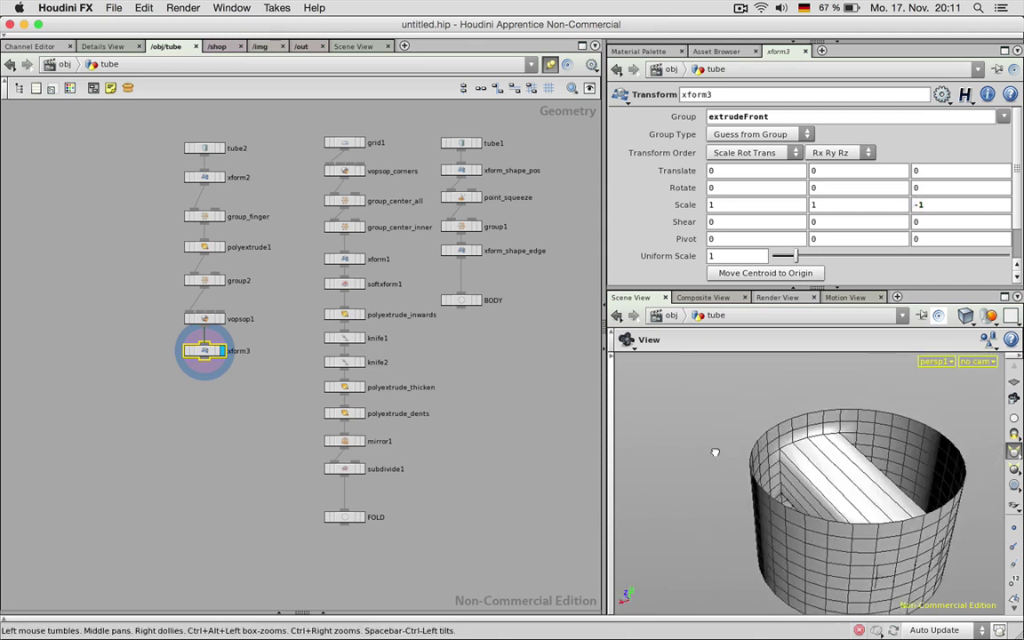
drag(715, 452, 854, 434)
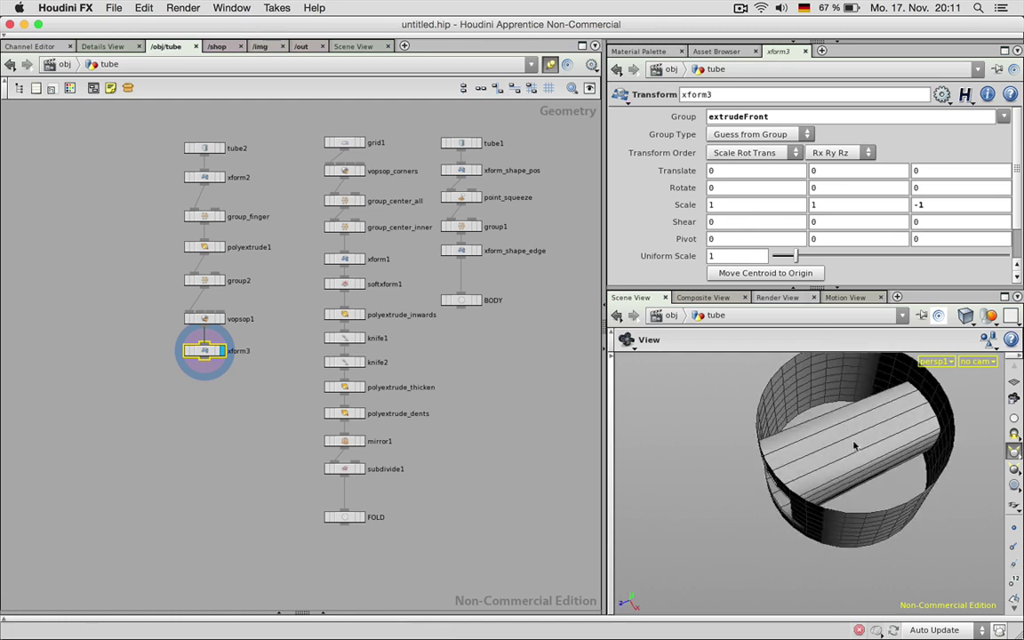
drag(767, 396, 733, 421)
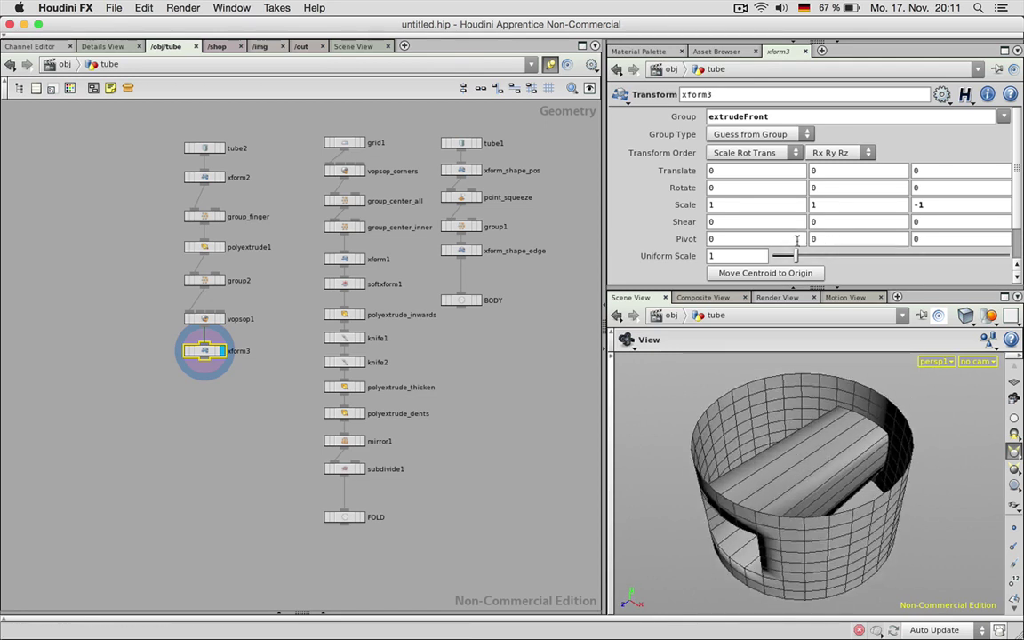
Step: Set xform3's pivot to the group's centroid with the expressions $GCX, $GCY and $GCZ
text($)
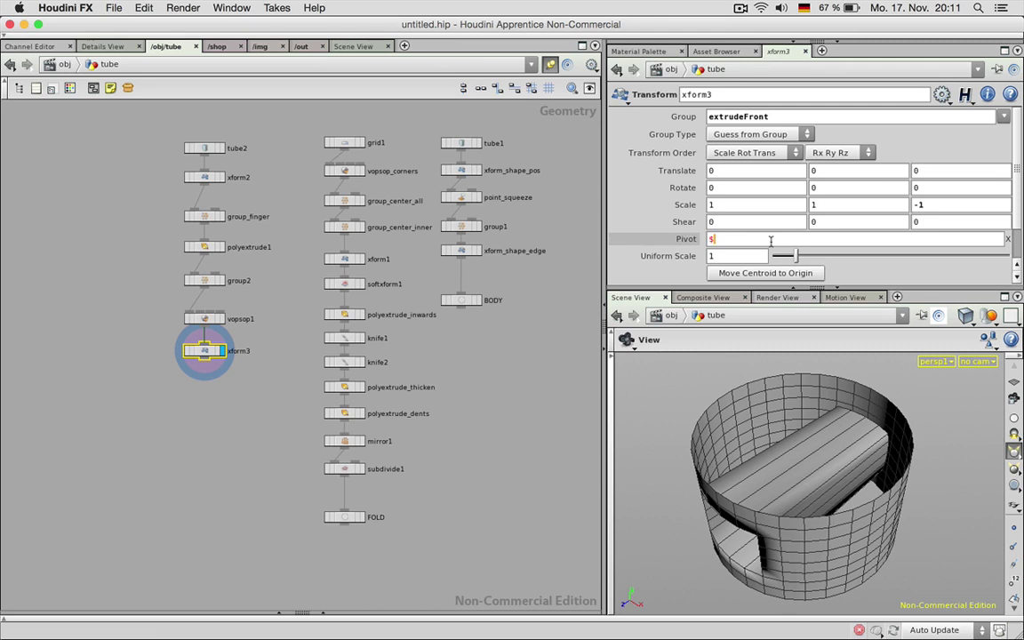
text(GCX)
key(Tab)
text($GC)
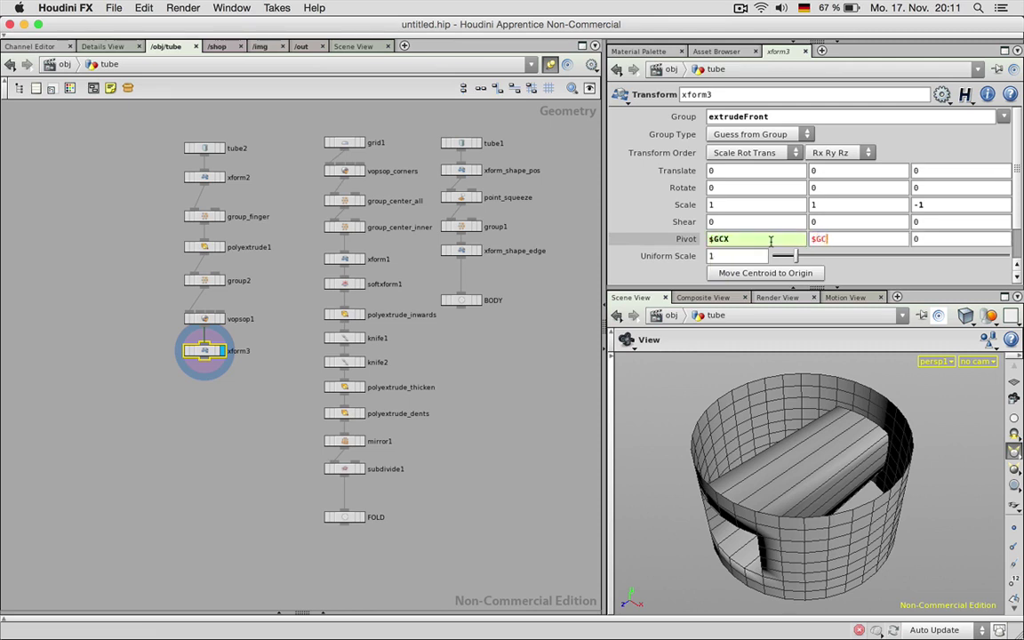
text(Y)
key(Tab)
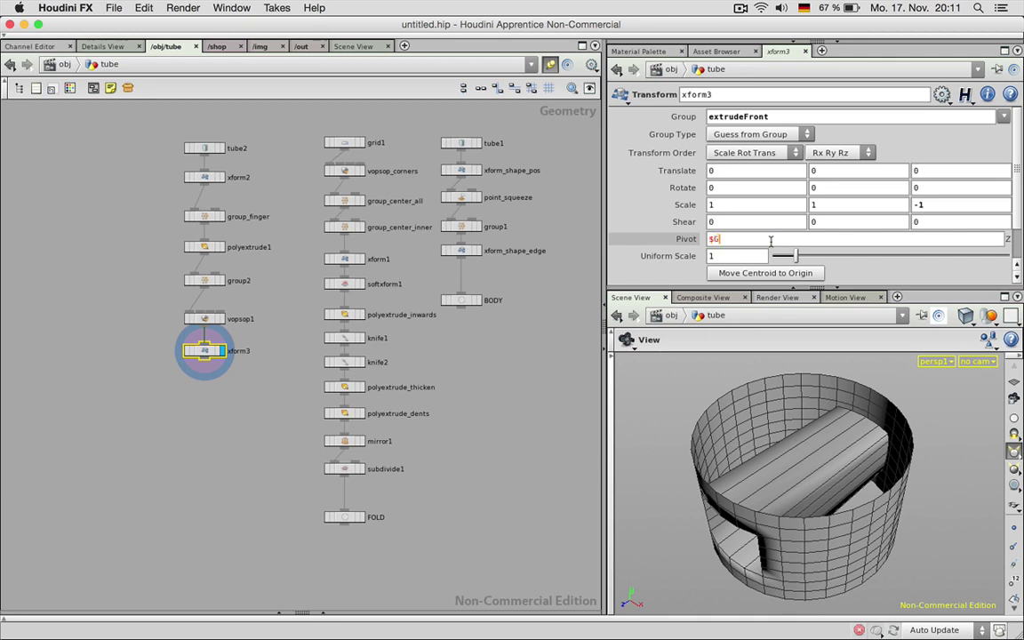
text($GCZ)
key(Return)
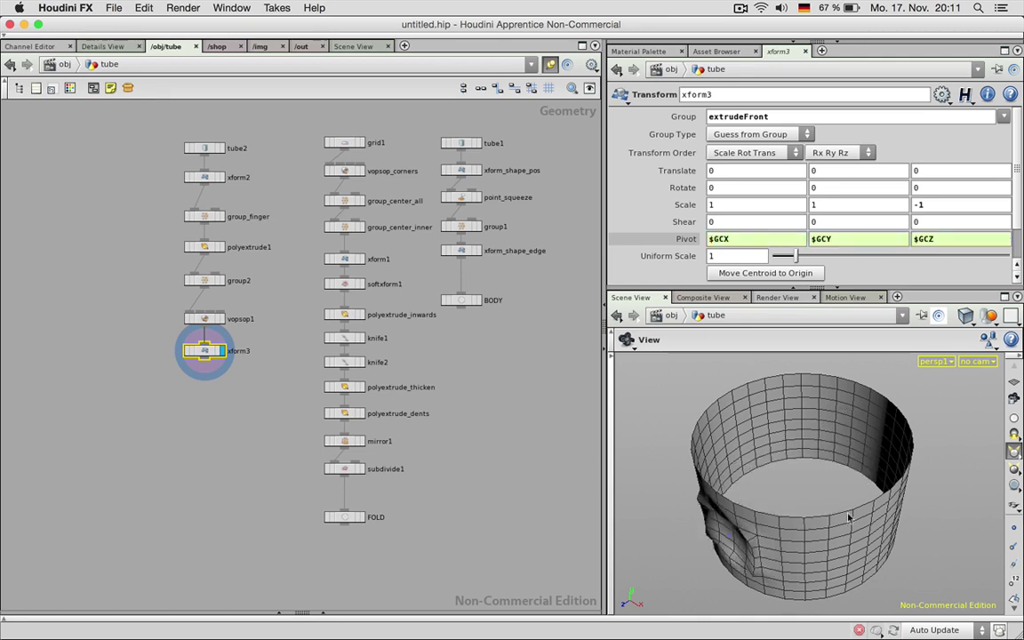
Step: Try xform3 Z translations of 0.01 and -0.005 on the mirrored finger area
drag(766, 466, 741, 516)
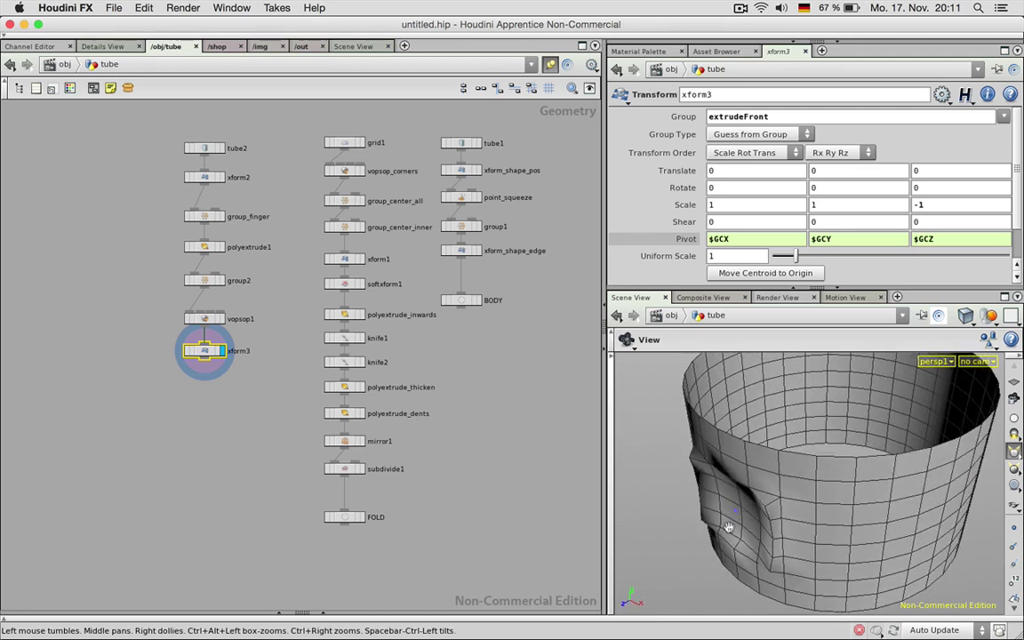
click(944, 170)
text(.01)
key(Return)
key(Left)
key(Left)
key(Left)
key(Left)
text(-)
key(Return)
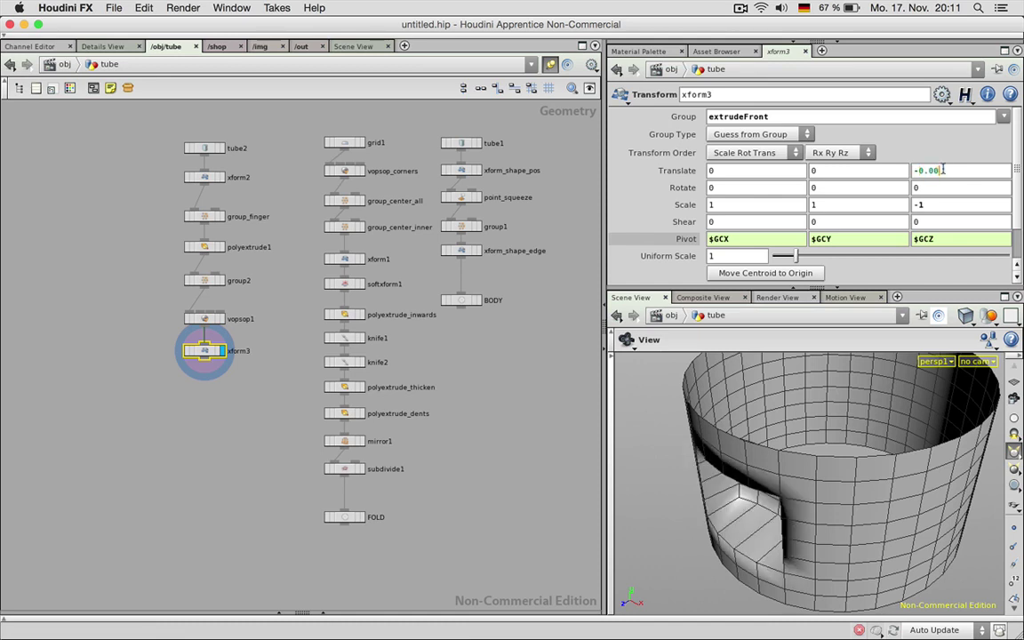
text(5)
key(Return)
Step: Set xform3's Z translation to -0.003 and inspect the resulting finger dent from the front
click(942, 170)
key(BackSpace)
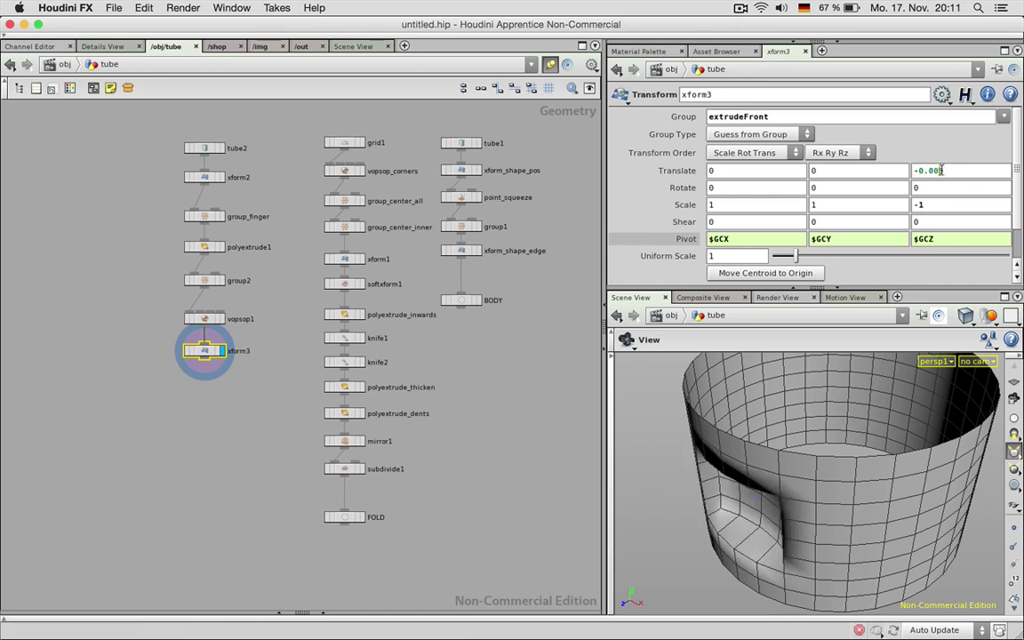
text(3)
key(Return)
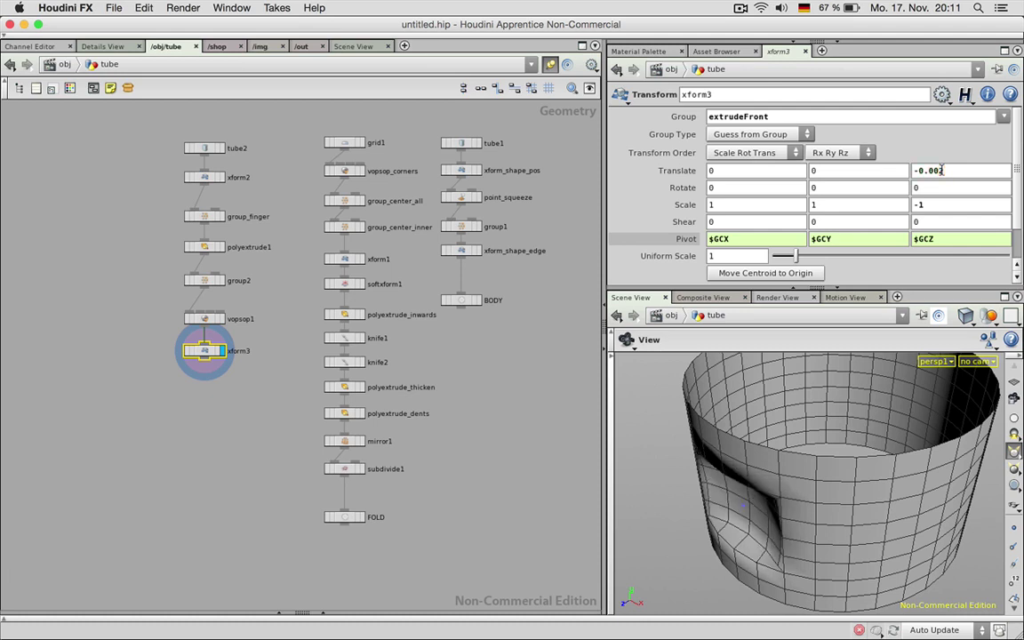
click(942, 171)
key(BackSpace)
text(3)
key(Return)
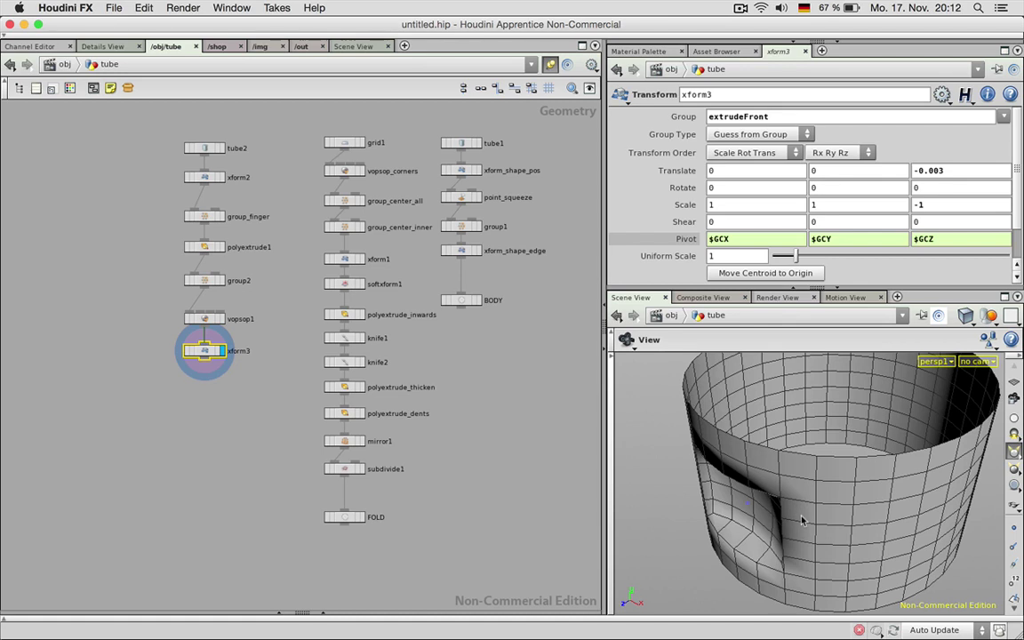
mouse_move(802, 521)
mouse_down()
mouse_move(800, 531)
mouse_move(852, 516)
mouse_move(815, 527)
mouse_move(769, 504)
mouse_move(788, 514)
mouse_up()
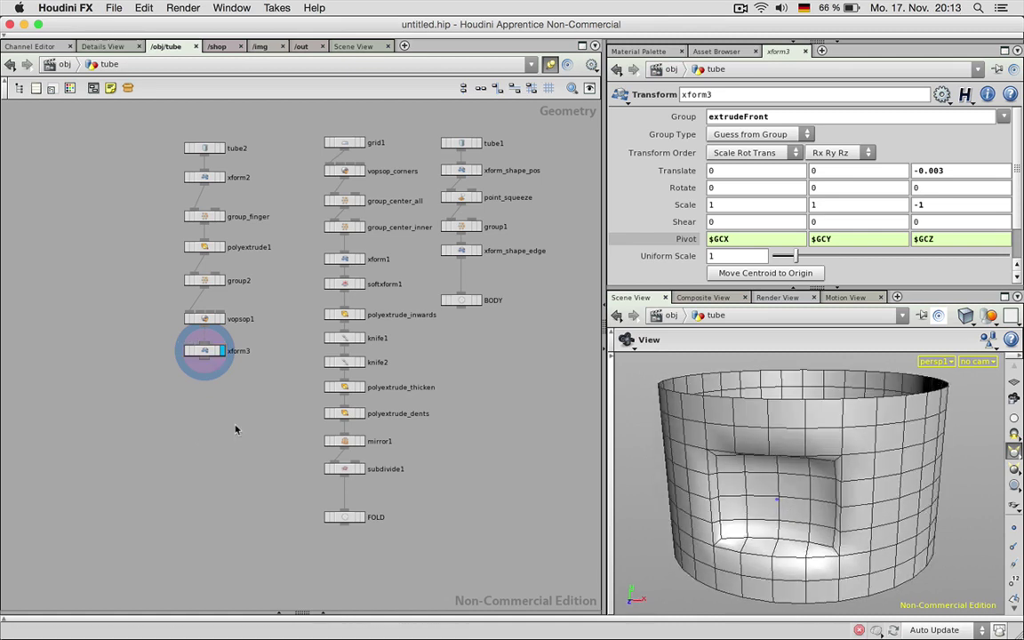
Step: Move the whole node chain from tube2 to xform3 farther away from the grid1 chain
click(216, 386)
drag(222, 405, 222, 405)
drag(207, 148, 139, 144)
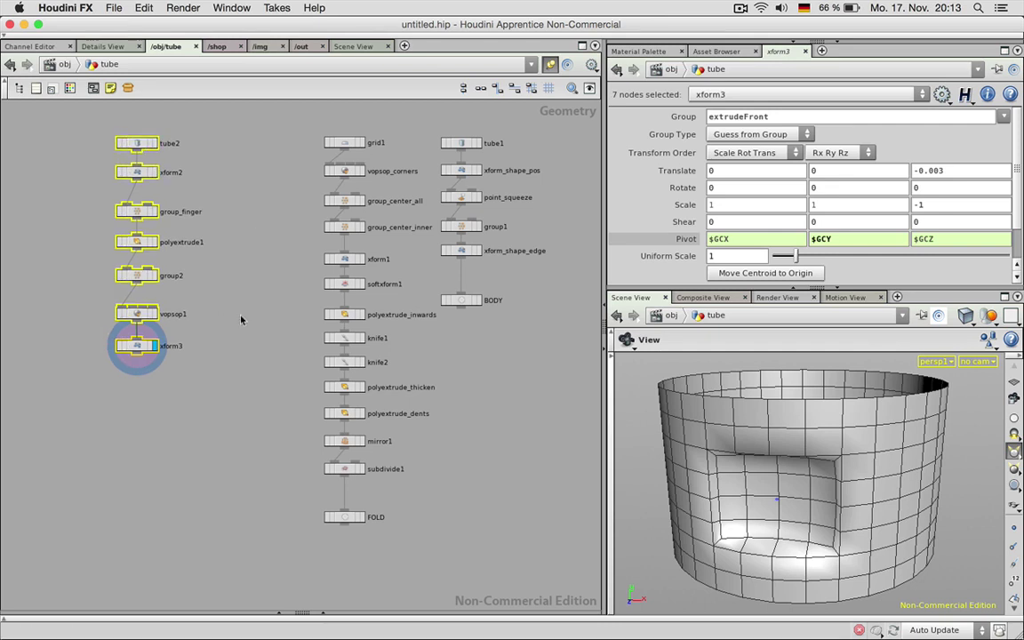
Step: Add a Delete node below xform3, connect it to xform3's output and display it
click(233, 353)
middle_drag(232, 353, 284, 334)
scroll(285, 335, up, 2)
key(Tab)
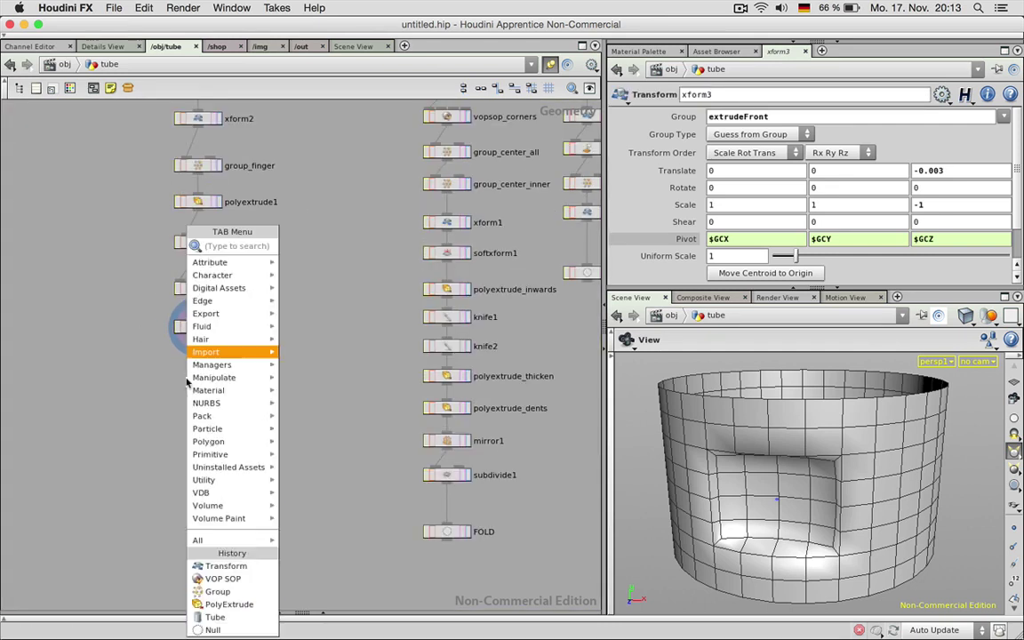
mouse_move(221, 352)
text(del)
key(Return)
click(187, 381)
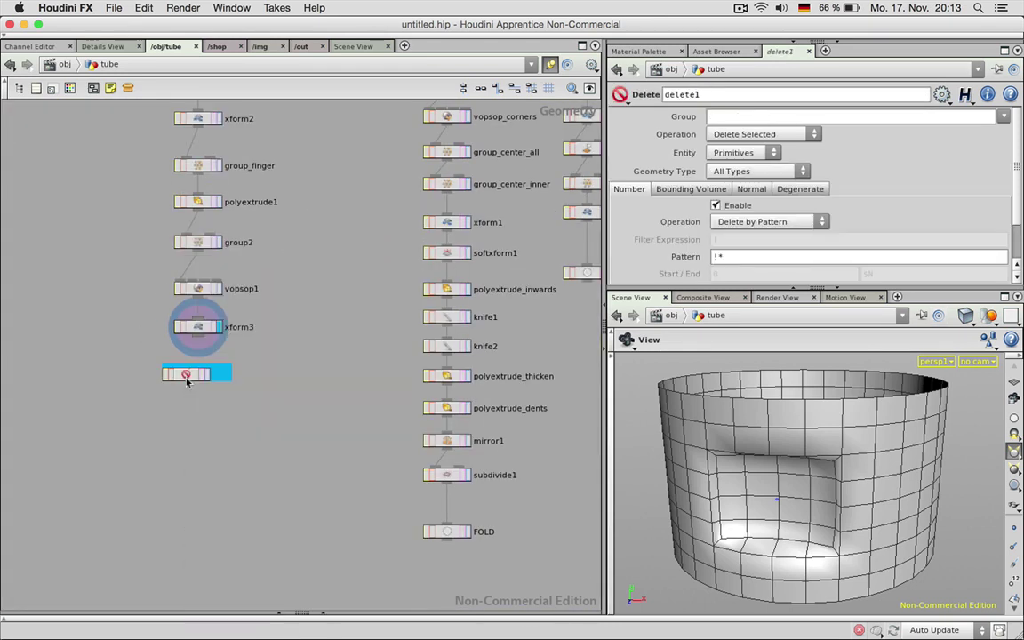
drag(188, 376, 178, 379)
Step: Make delete1 delete by expression with the filter $TY < -.005 and inspect the cut tube
click(773, 132)
click(828, 133)
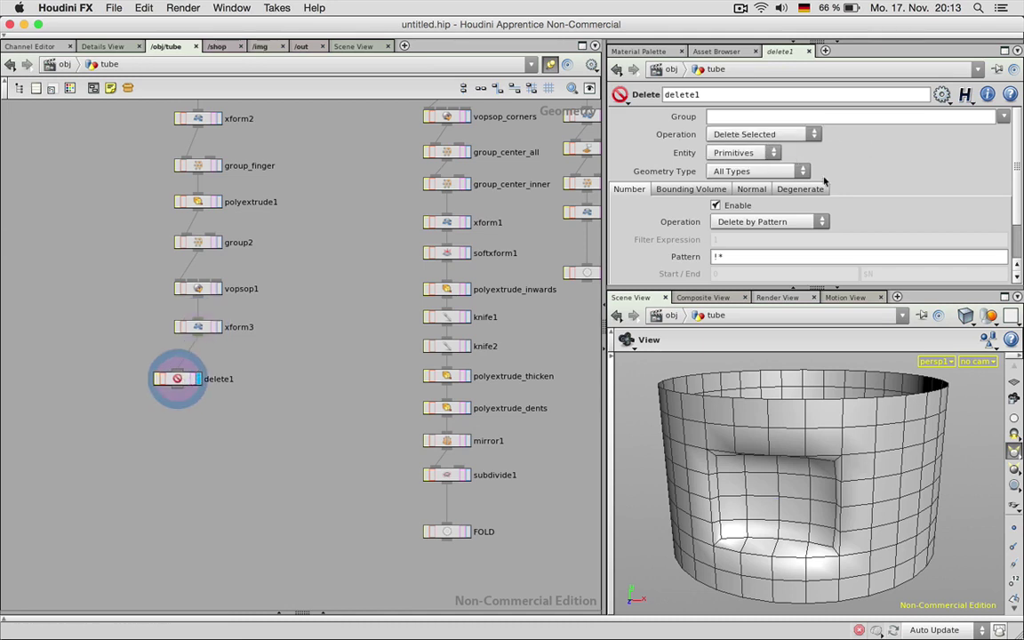
click(783, 223)
click(754, 260)
scroll(767, 190, down, 2)
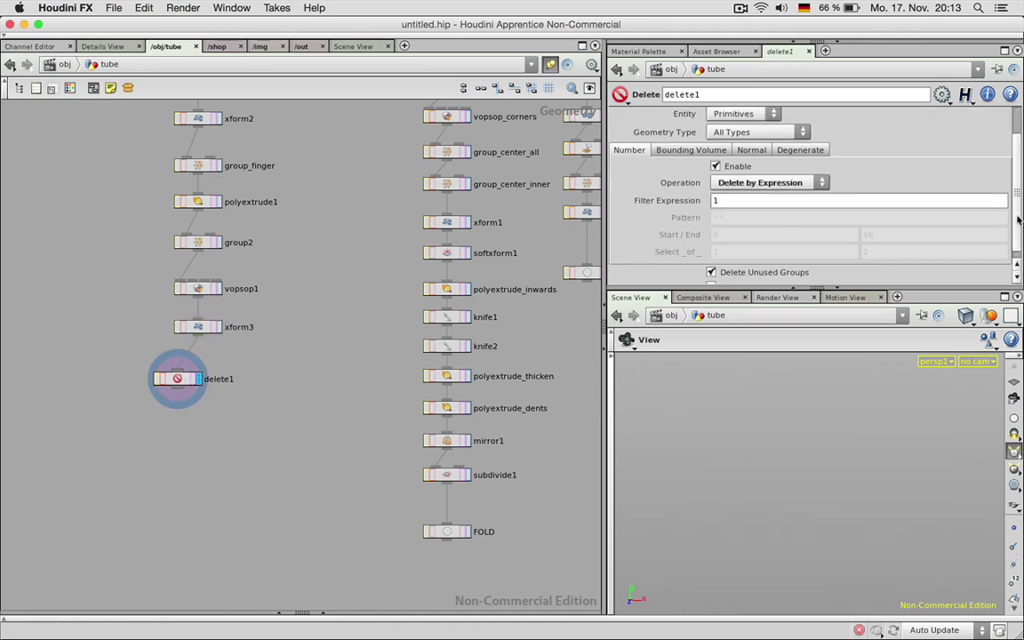
double_click(767, 190)
text($TY < -.005)
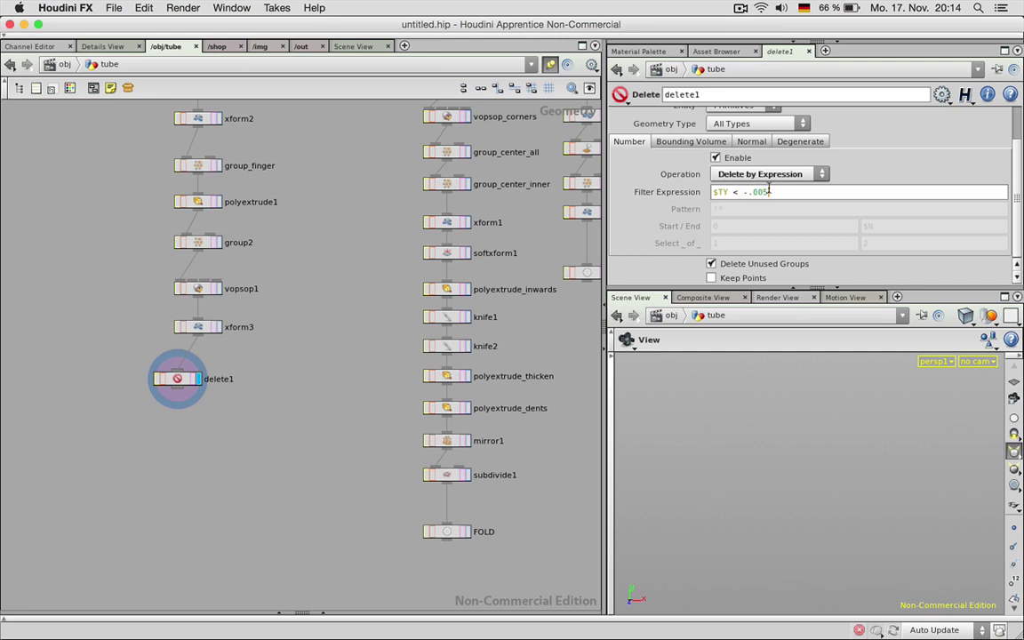
key(Return)
drag(838, 379, 707, 378)
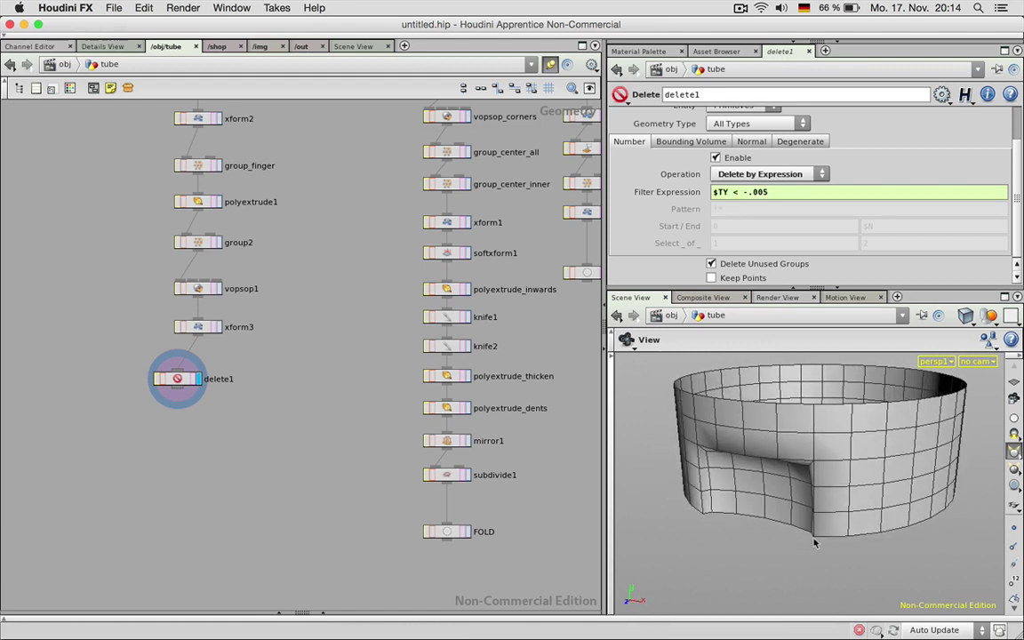
mouse_move(830, 531)
mouse_down()
mouse_move(843, 507)
mouse_move(829, 523)
mouse_up()
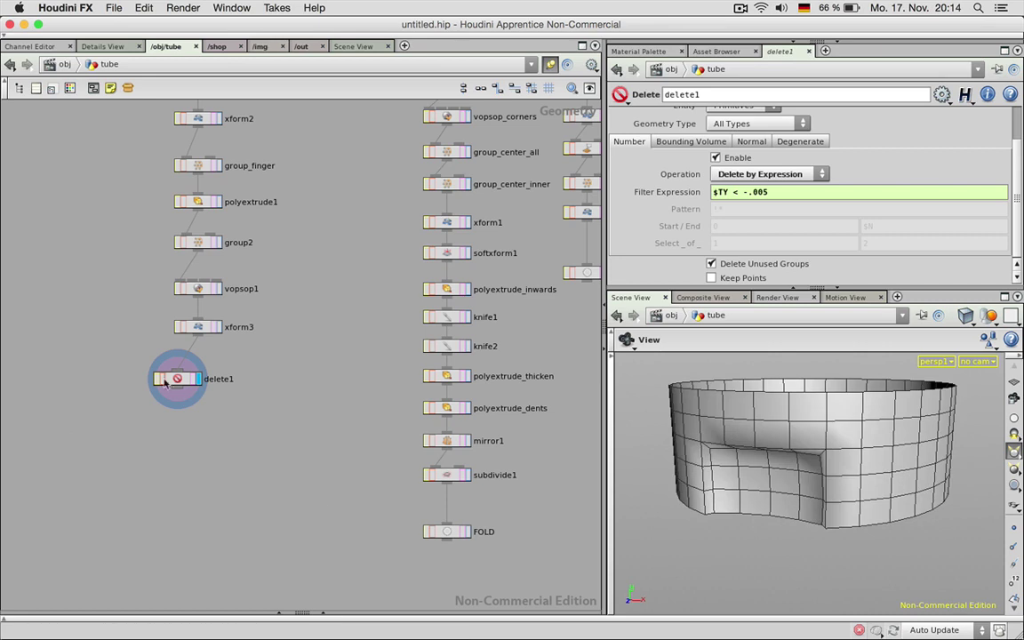
Step: Duplicate delete1 and place the copy beside it as a second branch of xform3
drag(166, 382, 146, 383)
key(super+c)
key(super+v)
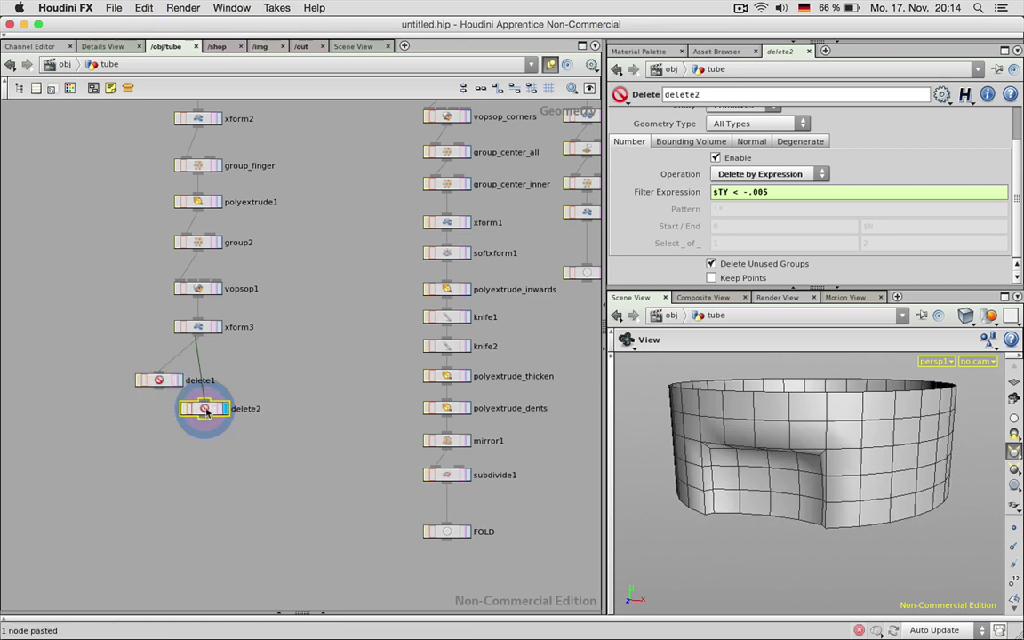
click(280, 380)
Step: Set delete2's operation to Delete Non-Selected and inspect the lower part of the tube
scroll(1012, 172, up, 2)
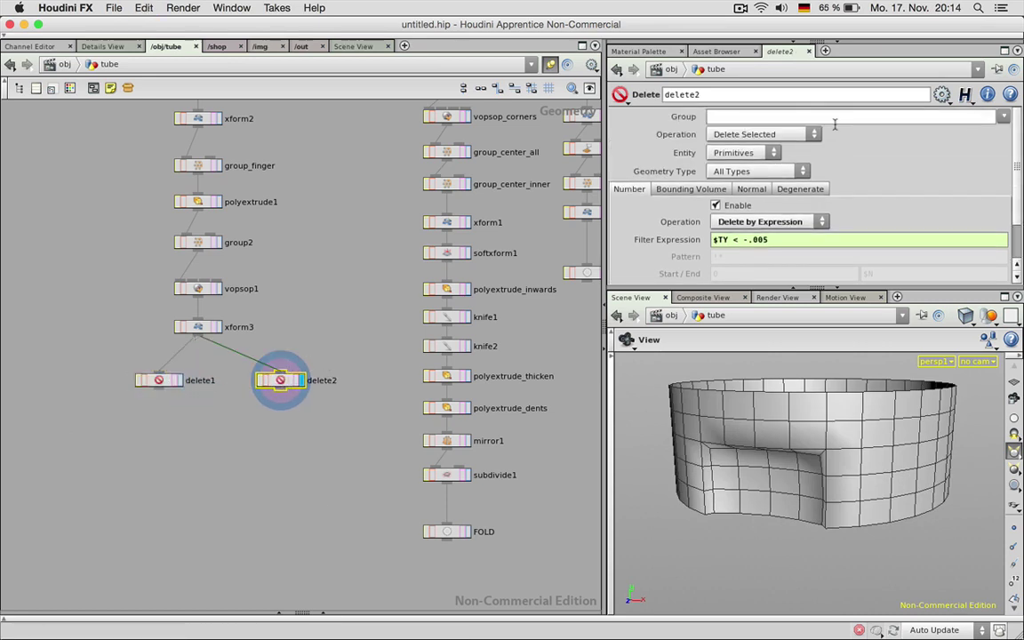
click(811, 134)
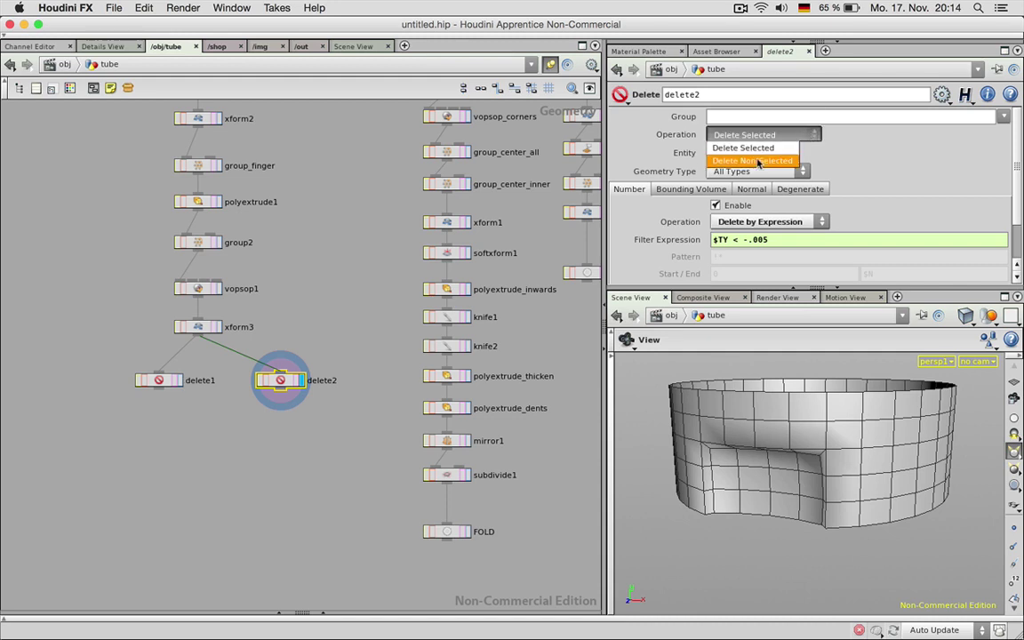
click(724, 161)
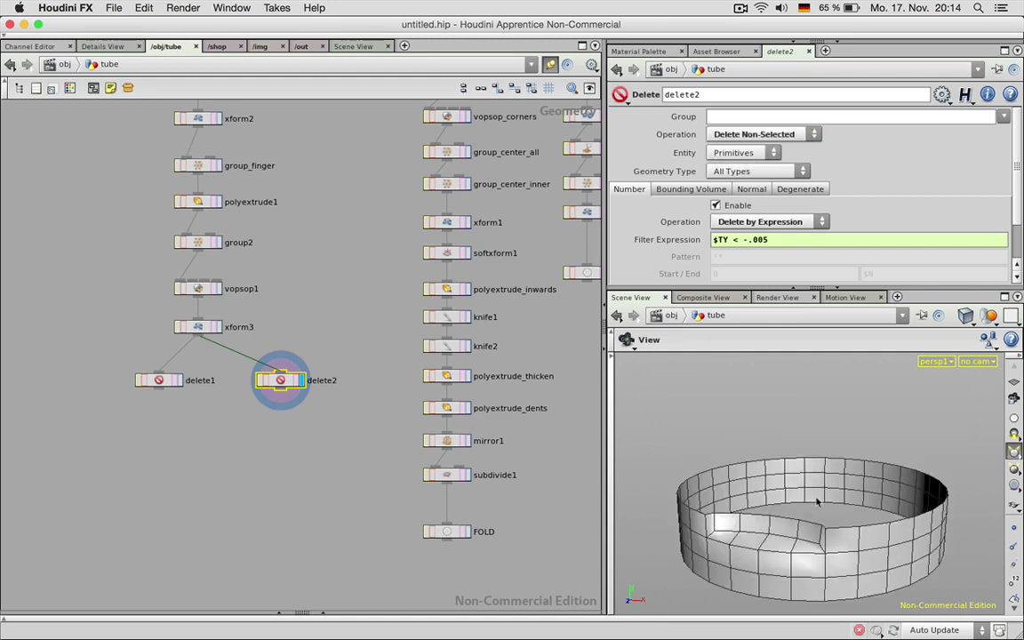
drag(817, 502, 780, 494)
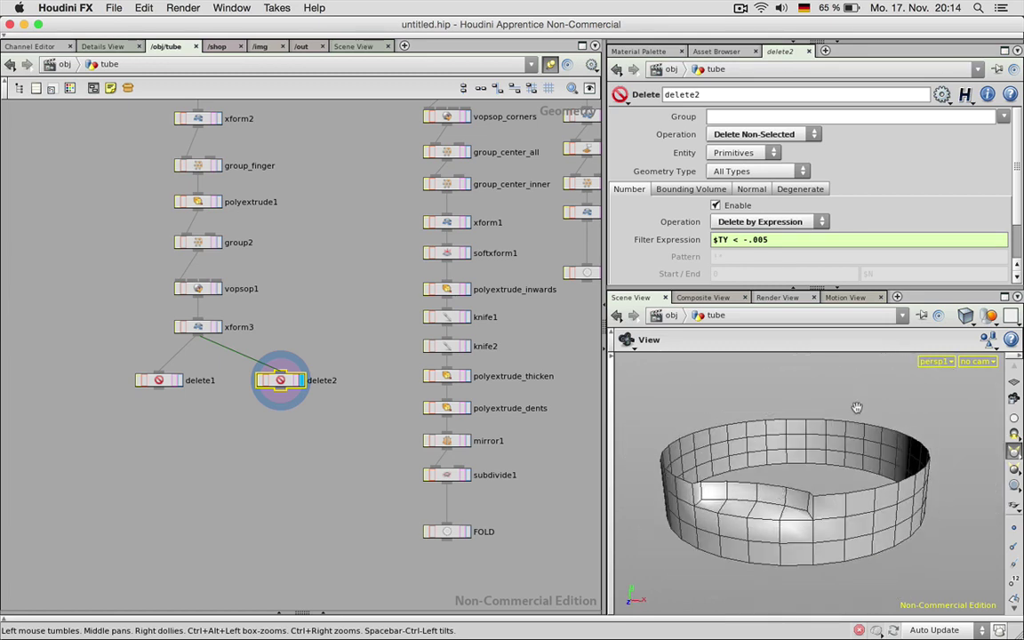
Step: Add a Clip node below xform3, connected to xform3's output, and display its result
click(159, 380)
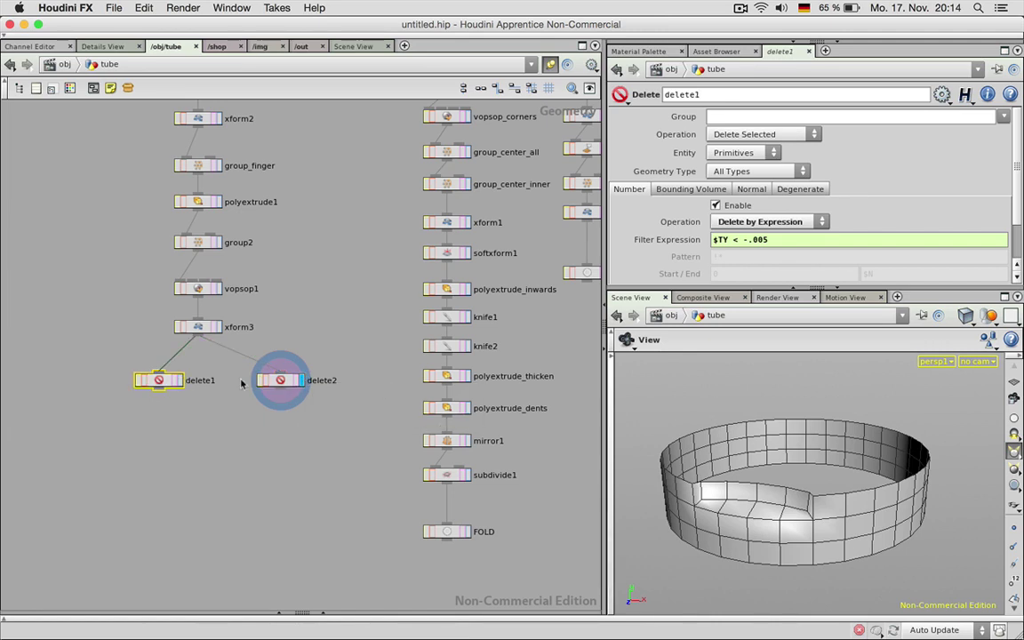
click(219, 328)
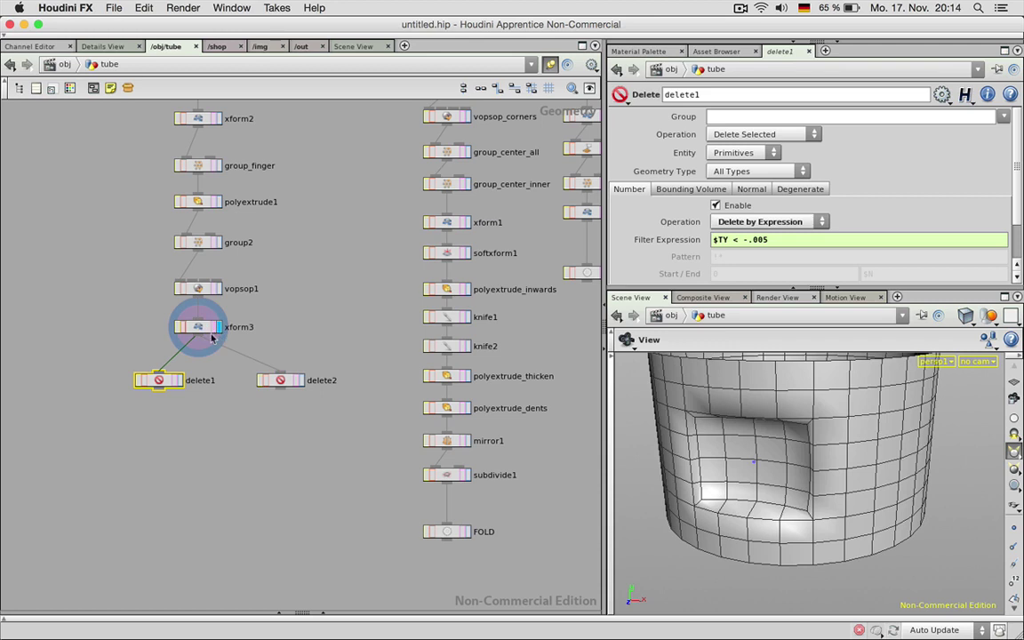
key(Tab)
text(Clip)
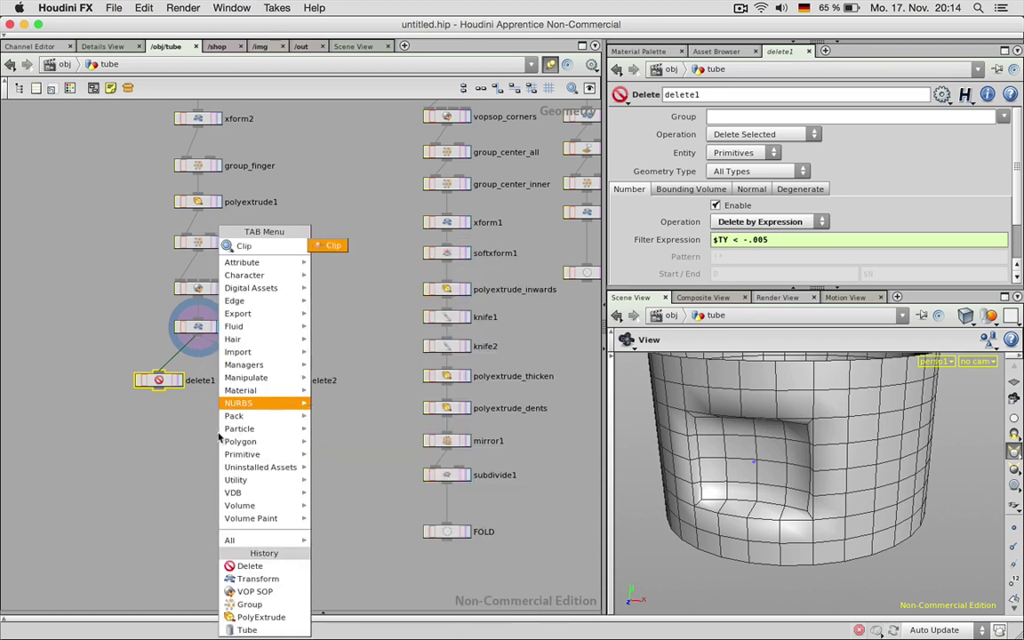
key(Return)
click(218, 434)
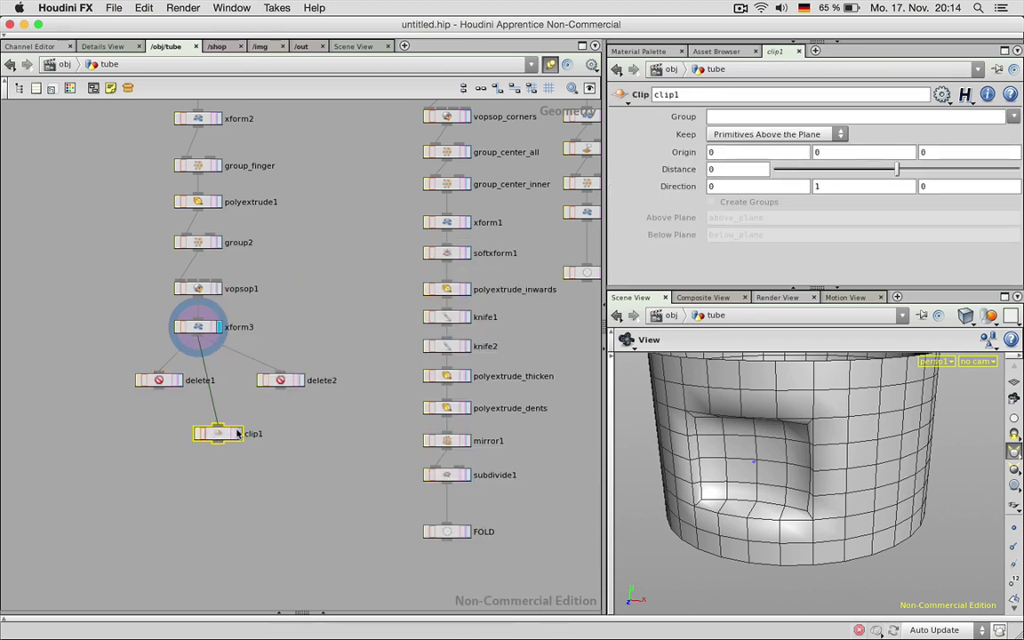
click(240, 434)
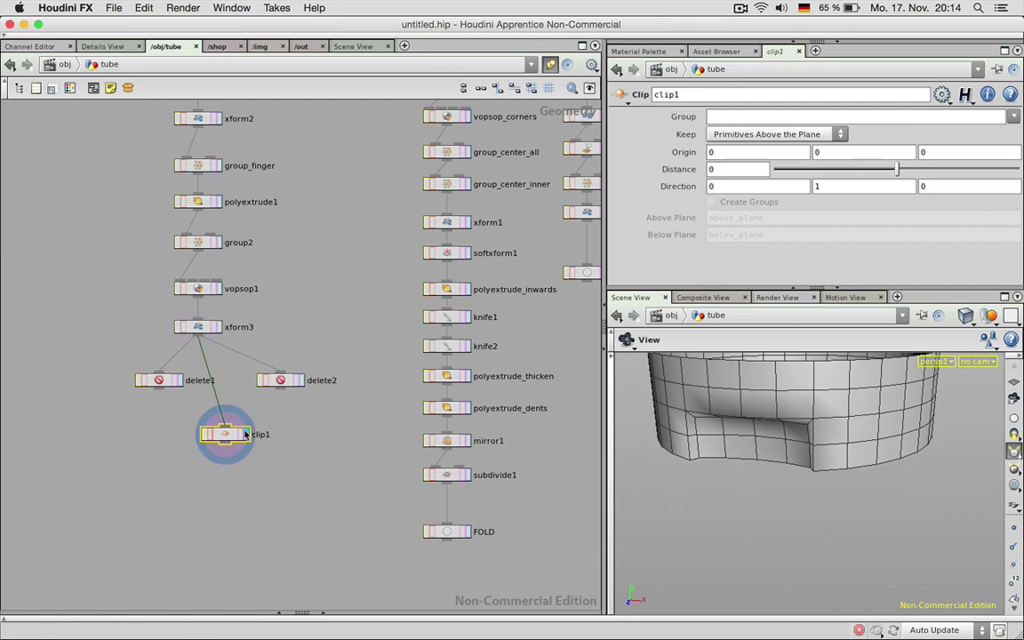
Step: Try out heights for clip1's cutting plane, with Origin Y at 0.01, 0.002, 0.00145 and finally 0.00345
click(843, 151)
text(0.01)
key(Return)
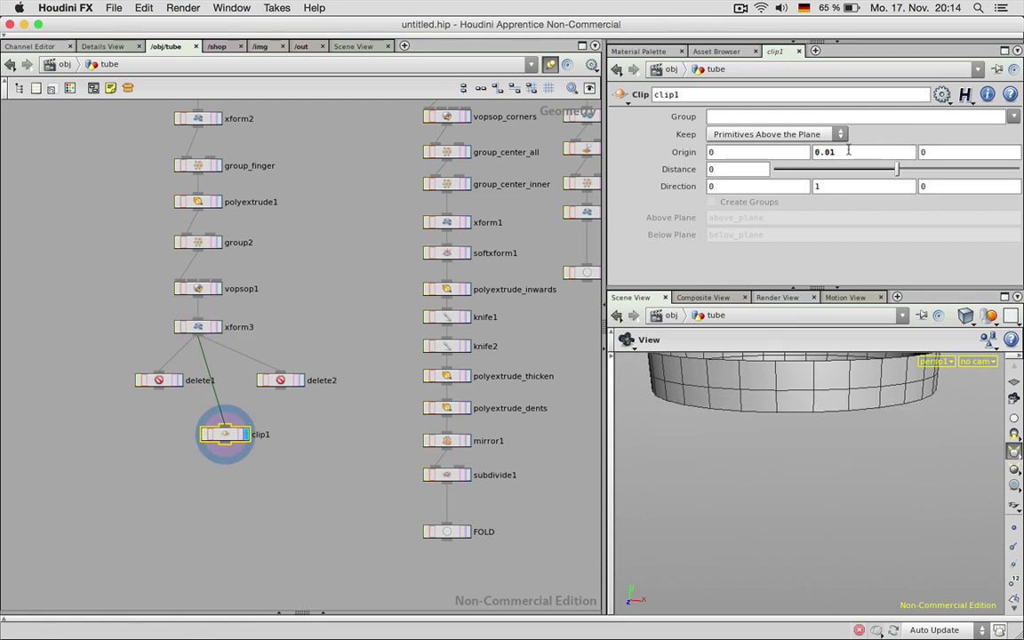
drag(828, 153, 837, 153)
text(2)
key(Return)
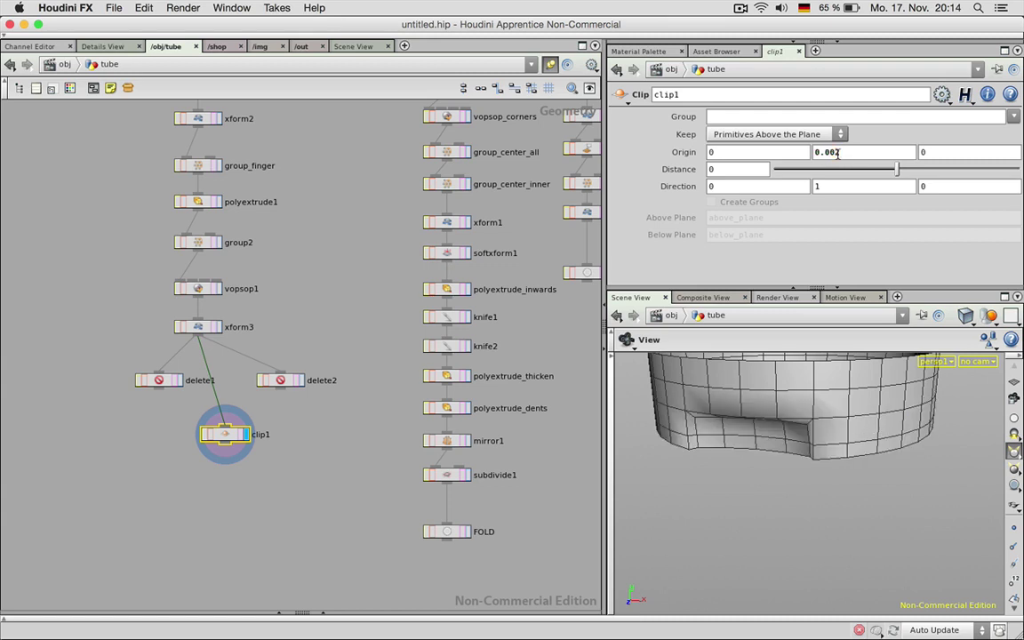
drag(834, 454, 828, 457)
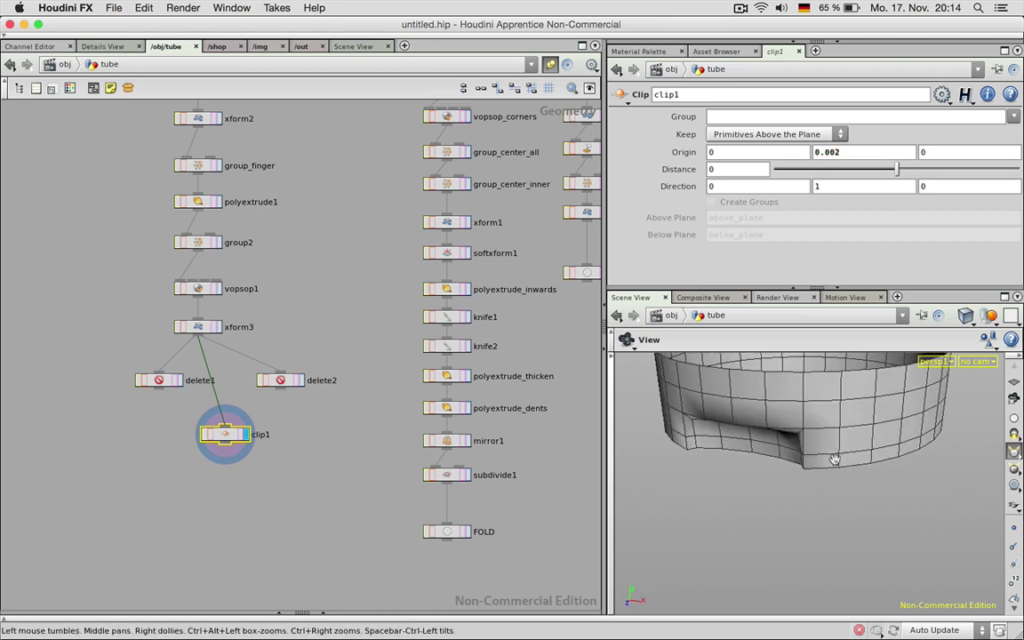
drag(845, 460, 848, 465)
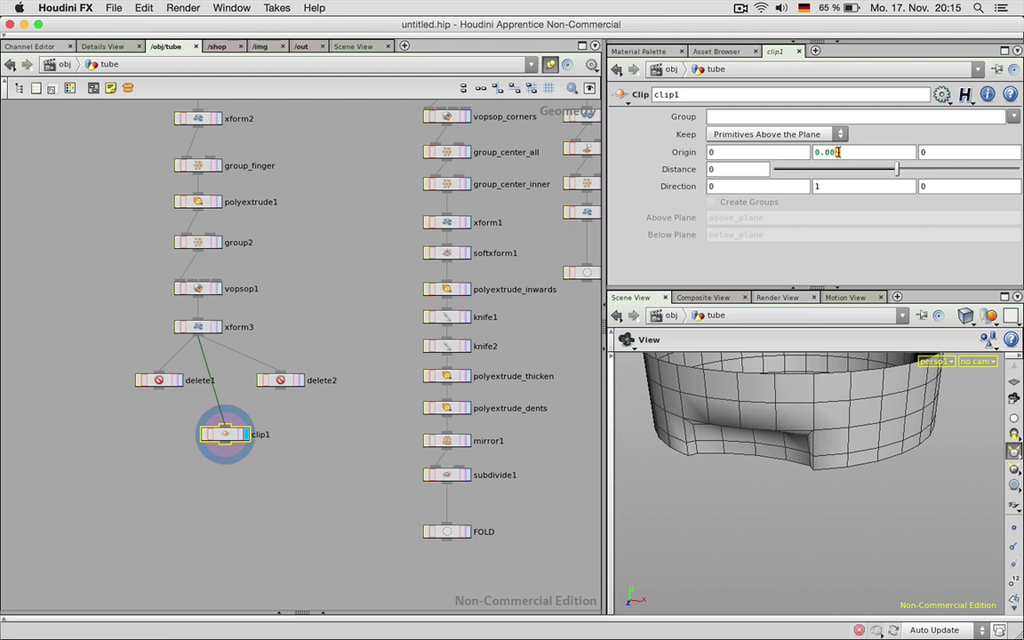
key(Return)
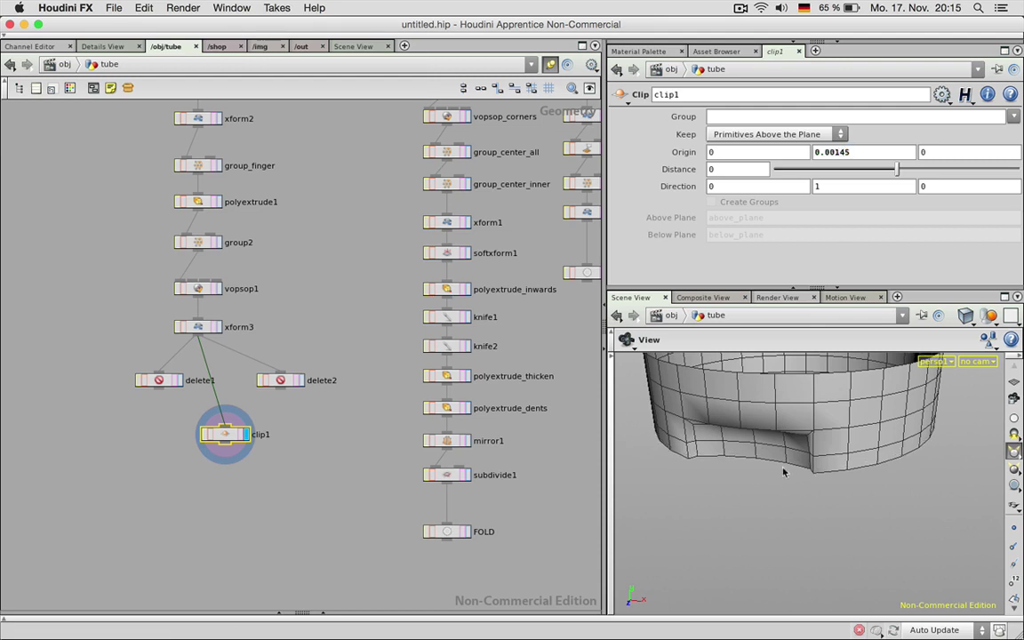
middle_drag(845, 152, 870, 215)
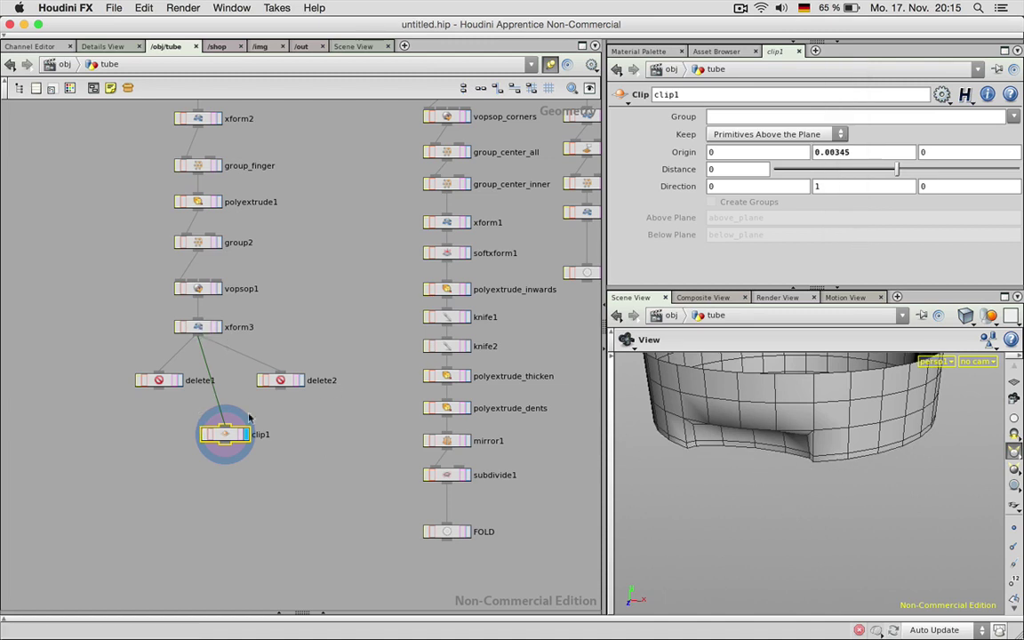
Step: Set clip1 to keep Primitives Below the Plane, inspect the cut tube and delete the Clip node
click(830, 134)
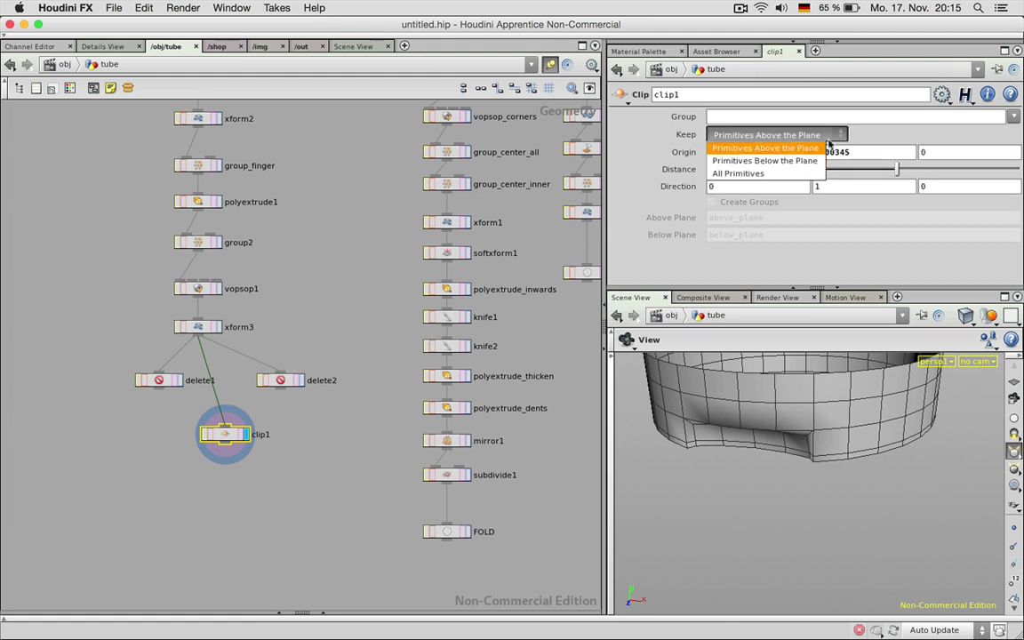
click(802, 162)
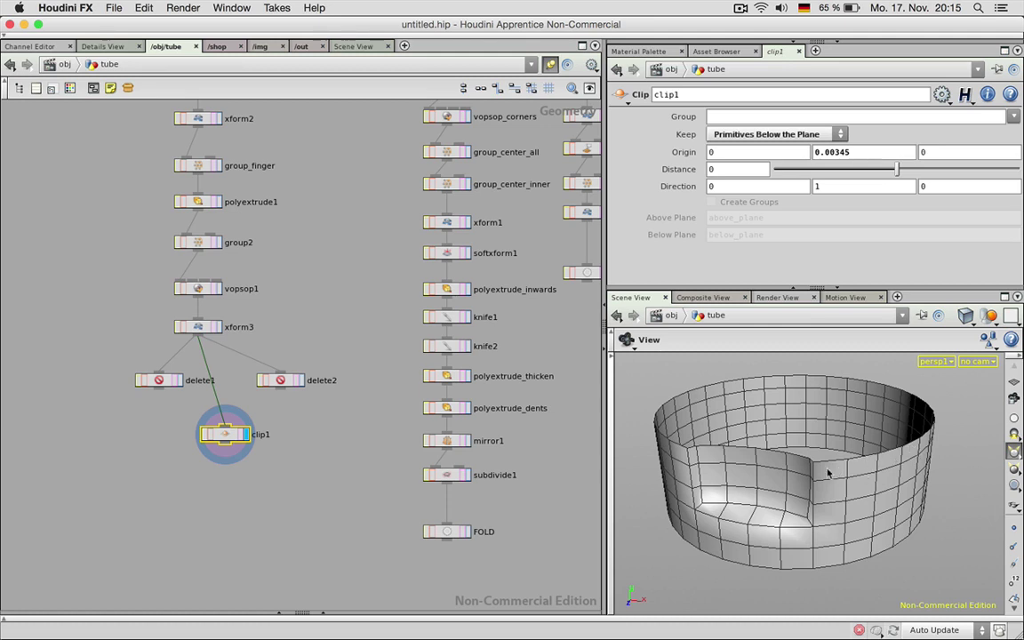
drag(825, 480, 831, 473)
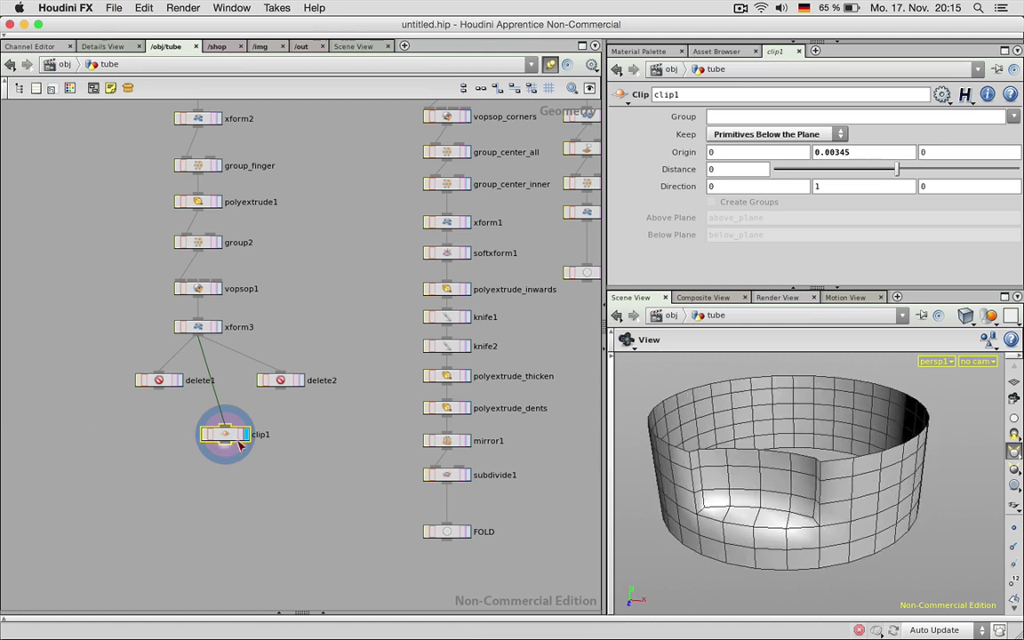
key(Delete)
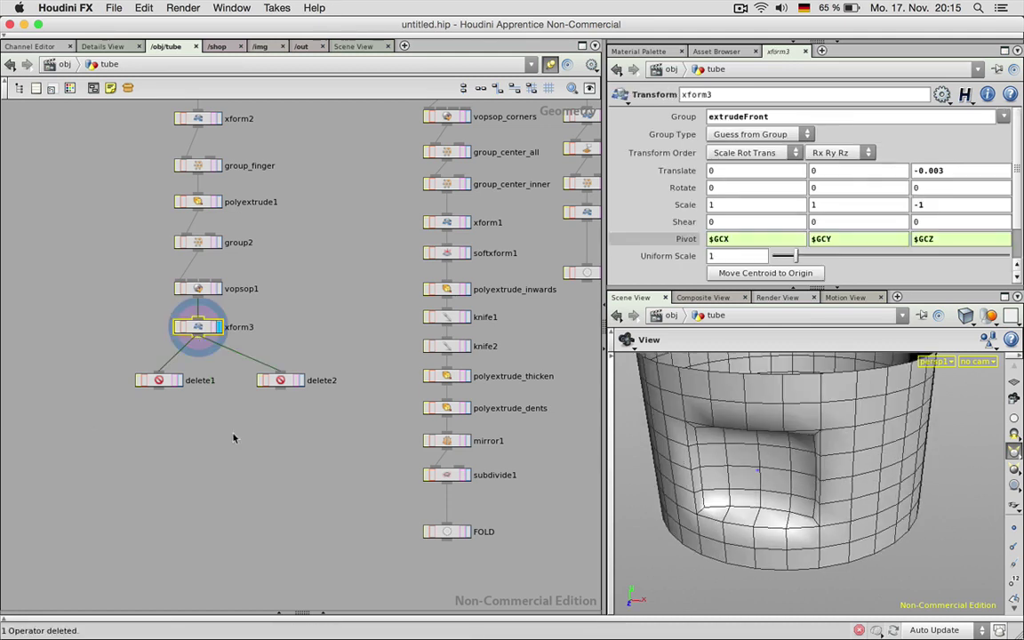
Step: Display delete2 and delete1 in turn and examine the lower and upper pieces of the tube
click(180, 380)
click(300, 381)
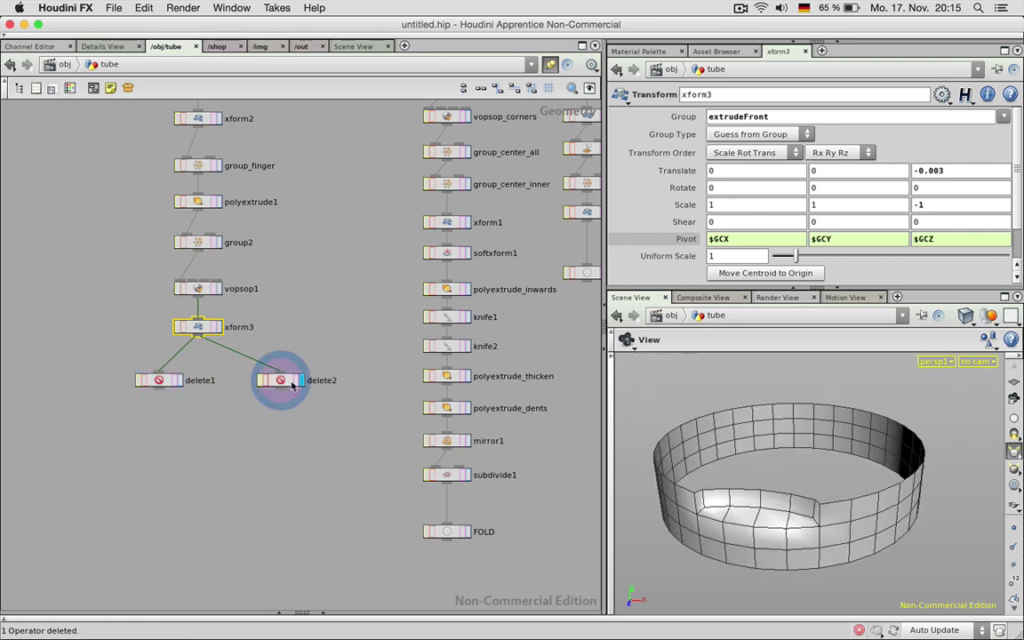
click(277, 381)
drag(817, 506, 853, 508)
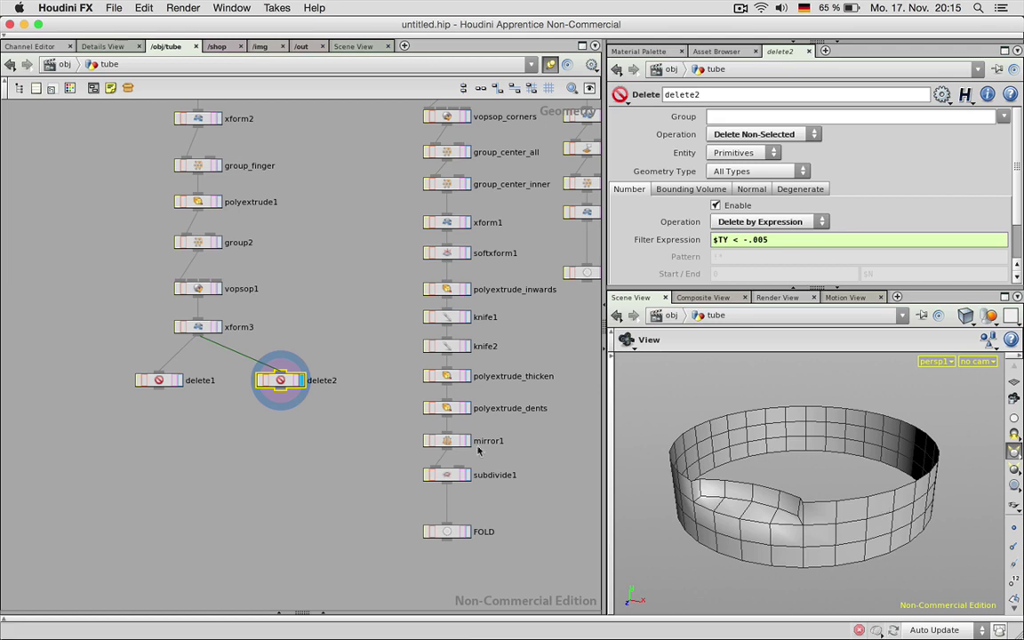
click(160, 383)
click(178, 382)
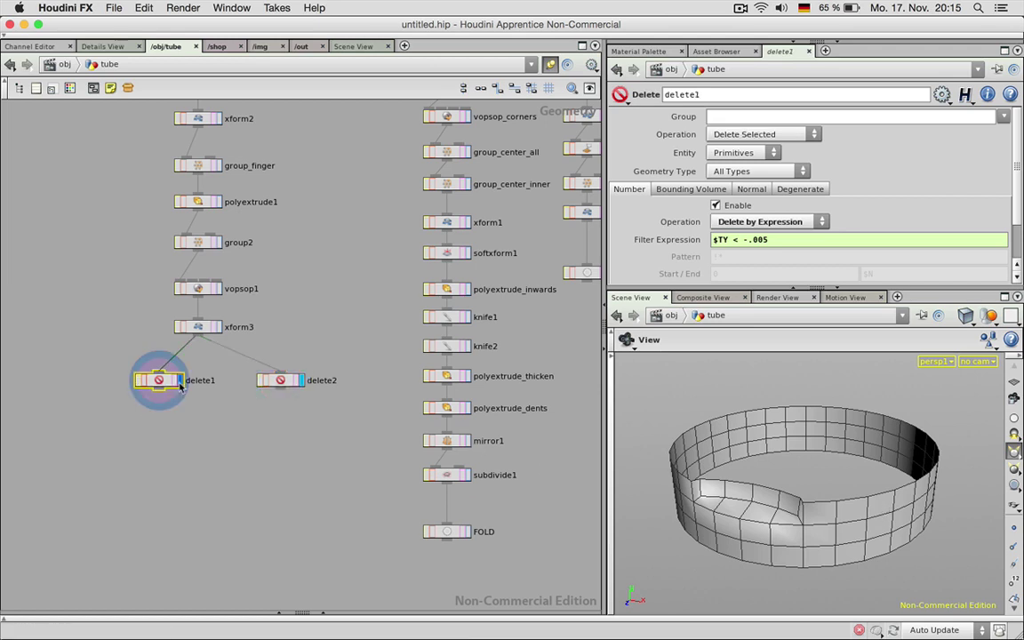
drag(869, 494, 891, 524)
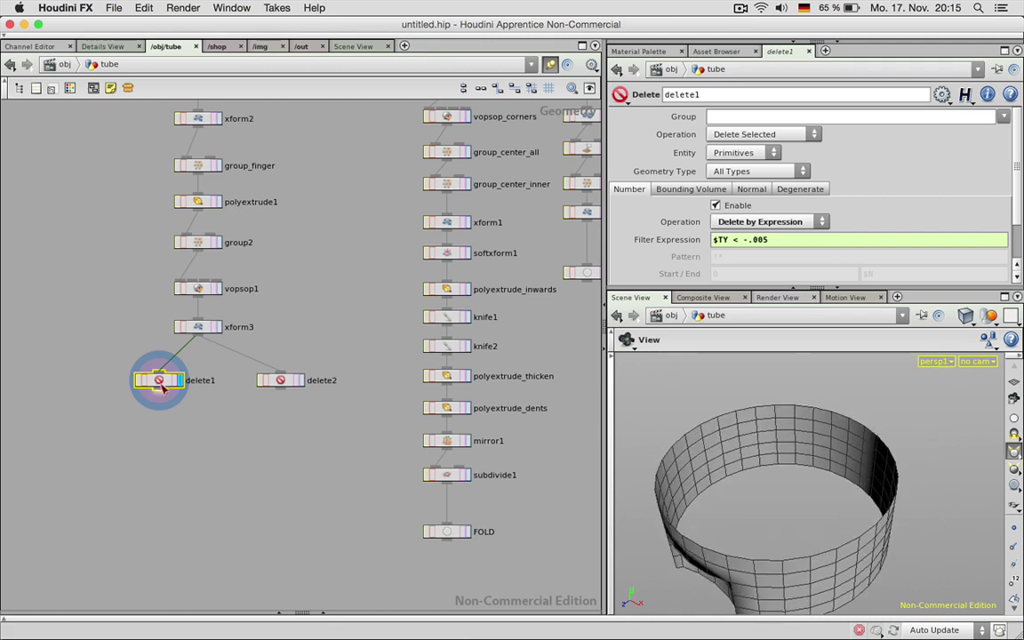
Step: Add a Group node below delete1, connect it to delete1's output and display it
key(Tab)
key(Escape)
click(173, 423)
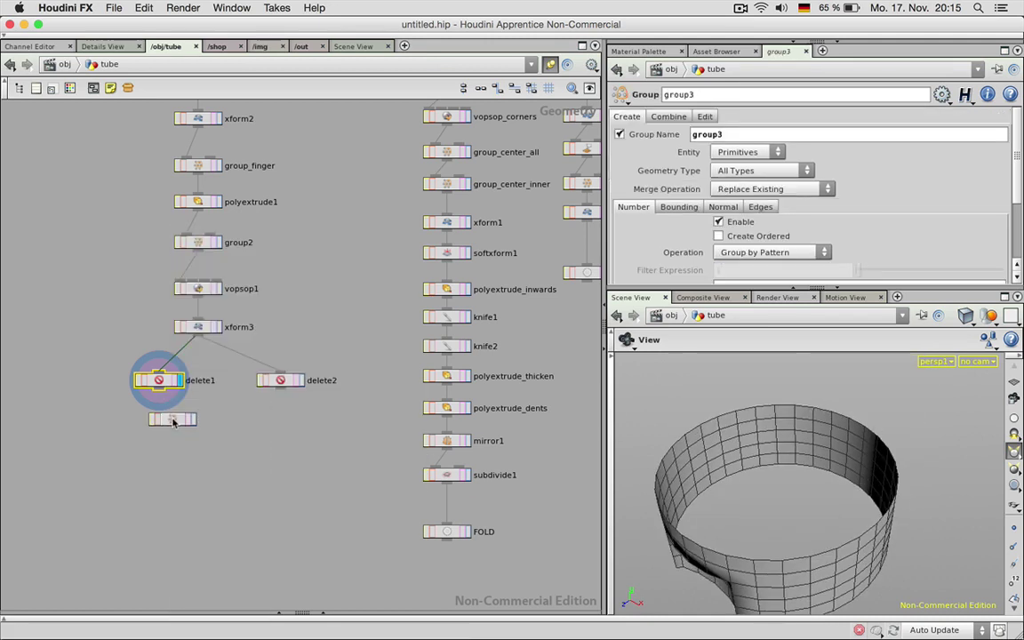
click(158, 417)
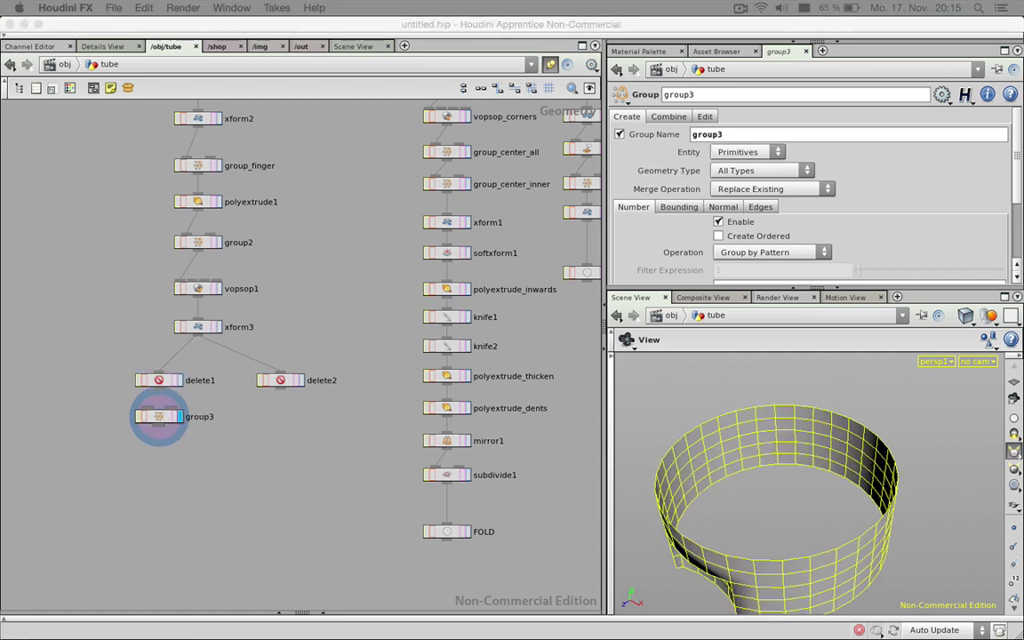
Step: Set group3's entity to Edges, enable edge-based grouping with Unshared Edges, and inspect the selected borders
click(734, 152)
click(745, 184)
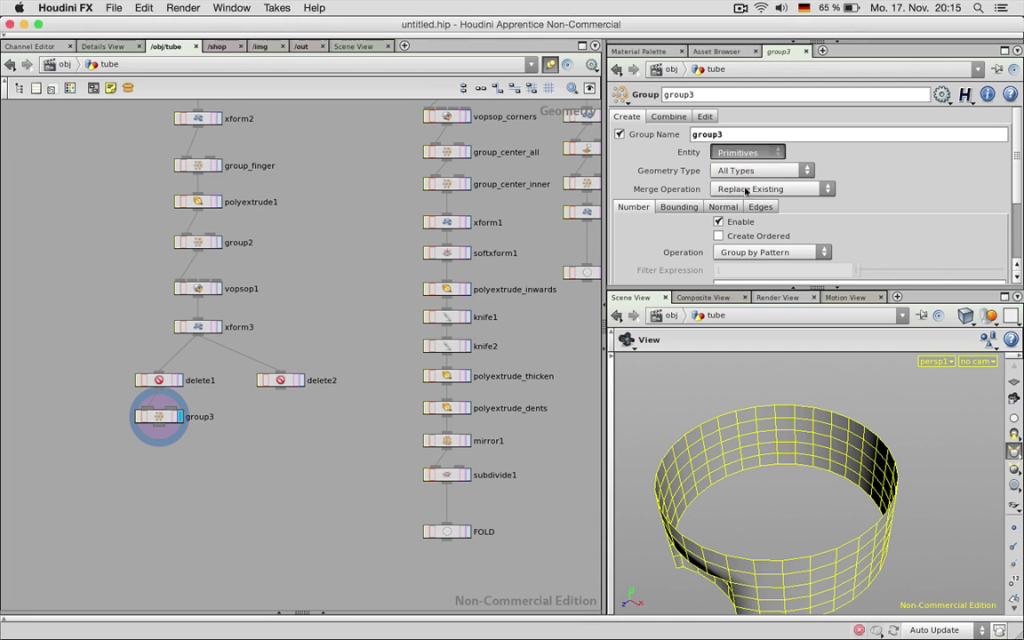
scroll(800, 178, down, 2)
click(760, 162)
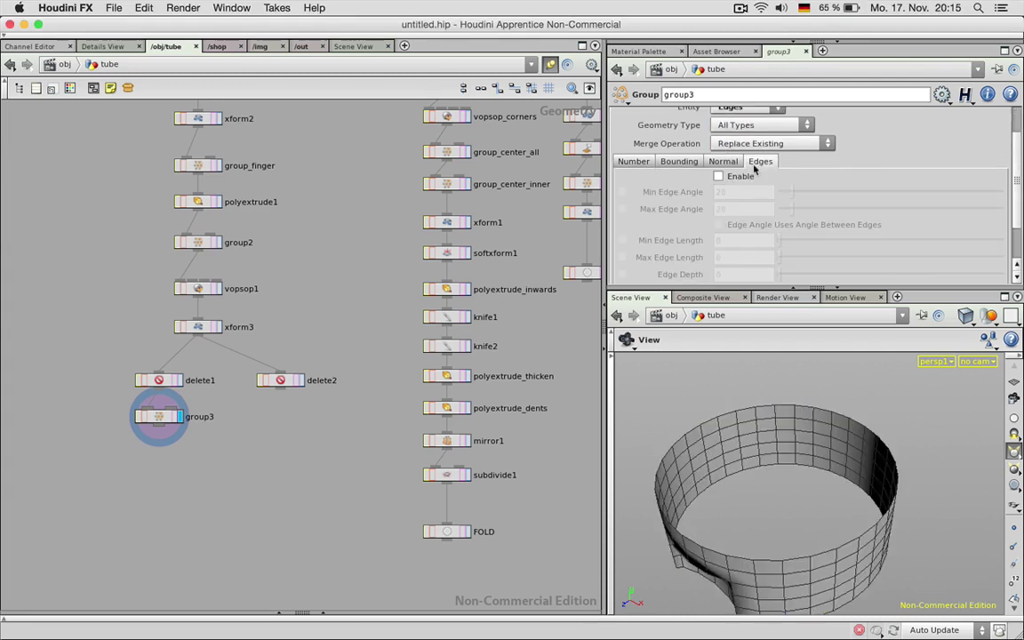
click(718, 175)
scroll(737, 213, down, 2)
click(761, 255)
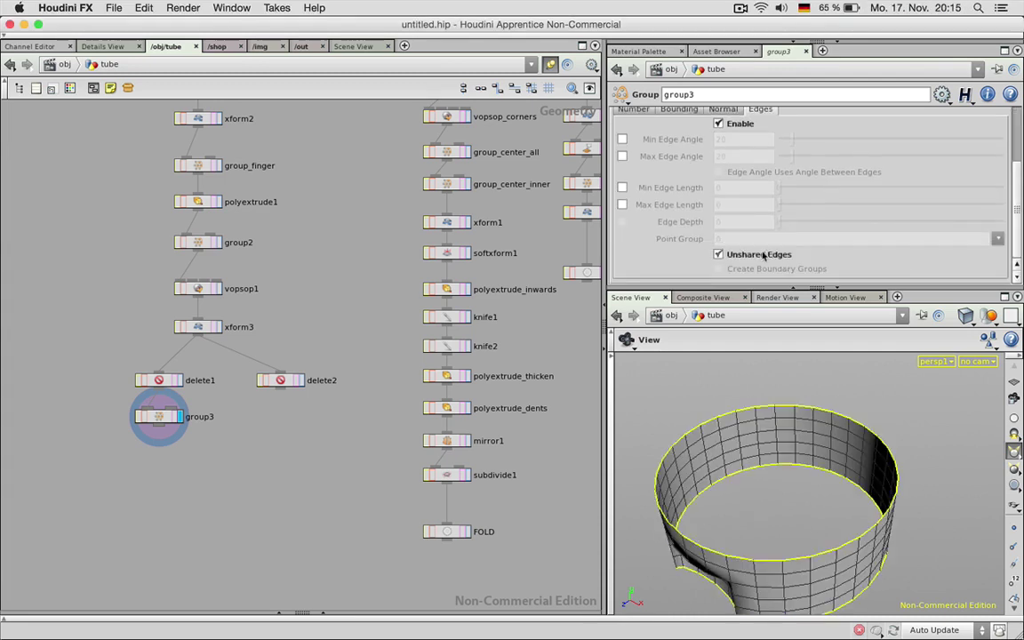
drag(777, 477, 605, 444)
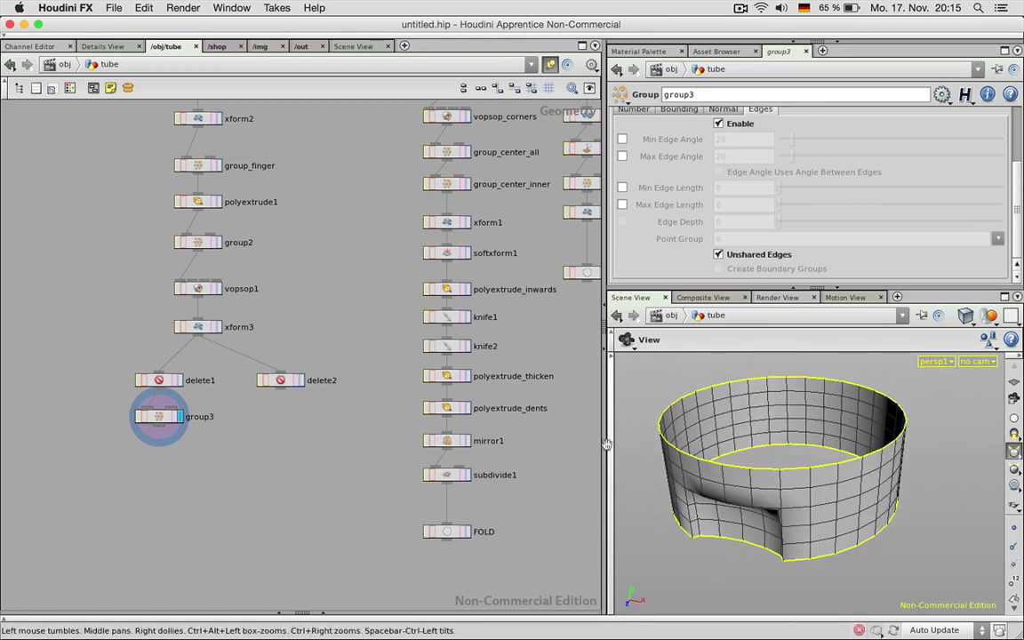
Step: Duplicate group3, place the copy below delete2 and connect its input to delete2 instead of delete1
key(super+v)
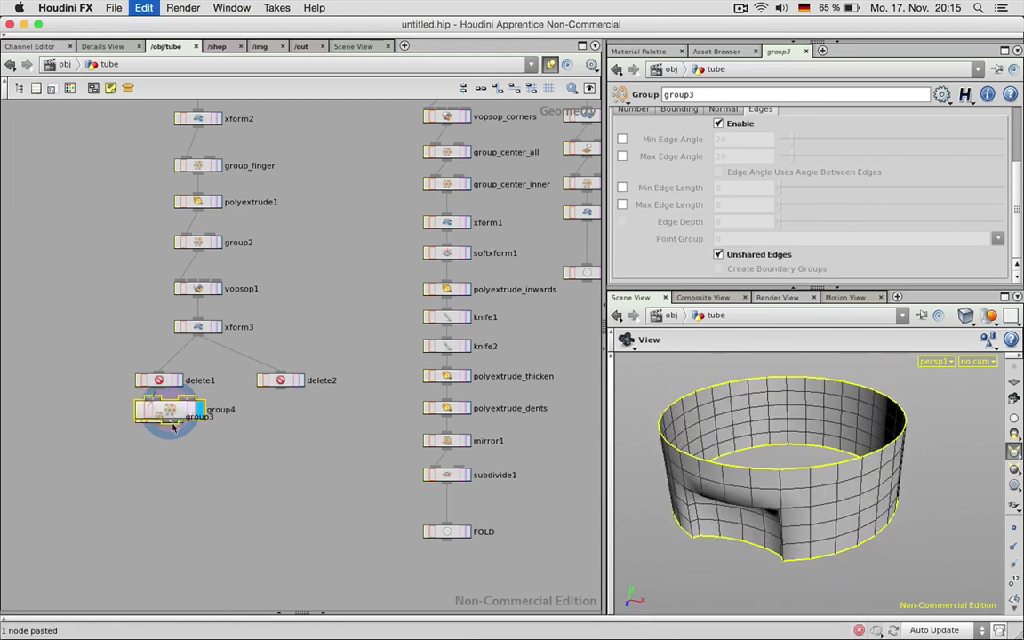
drag(205, 446, 281, 417)
click(243, 403)
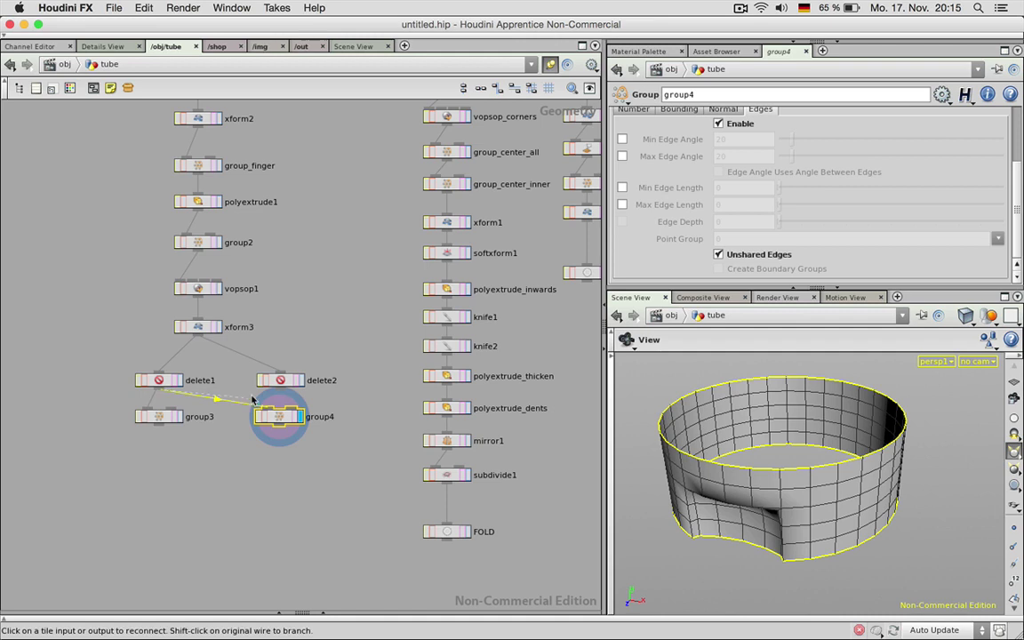
click(277, 389)
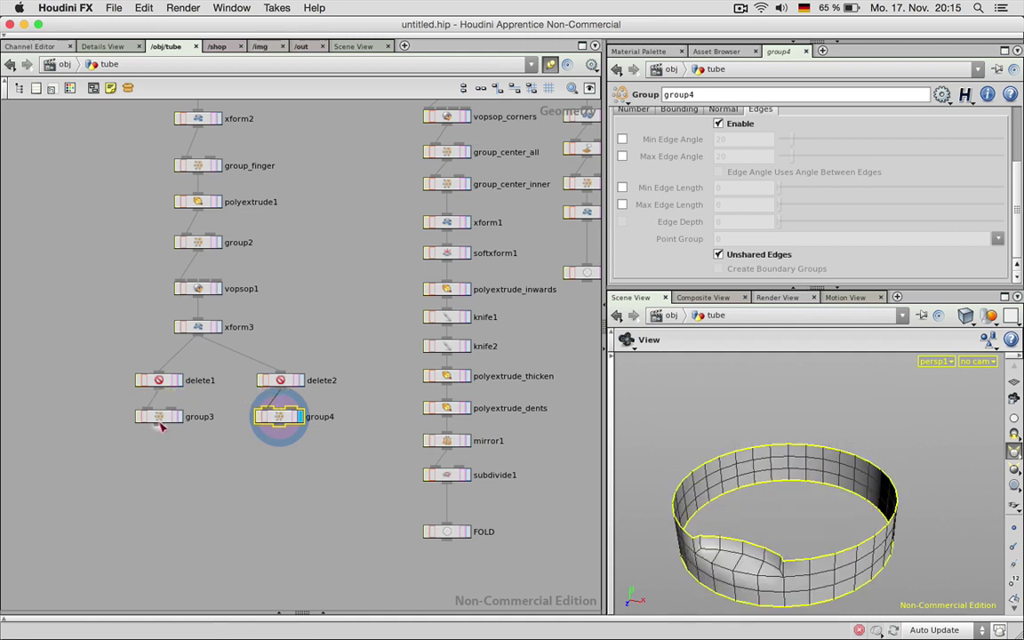
Step: Add a PolyCap node below group3, display it and check which groups it offers for capping
key(Tab)
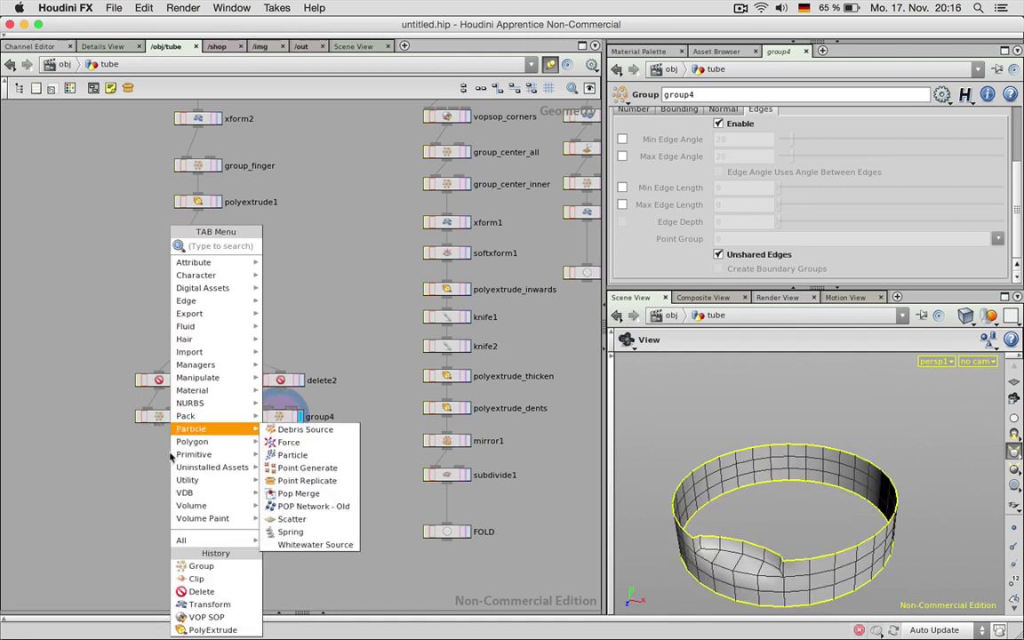
mouse_move(171, 454)
text(polycap)
key(Return)
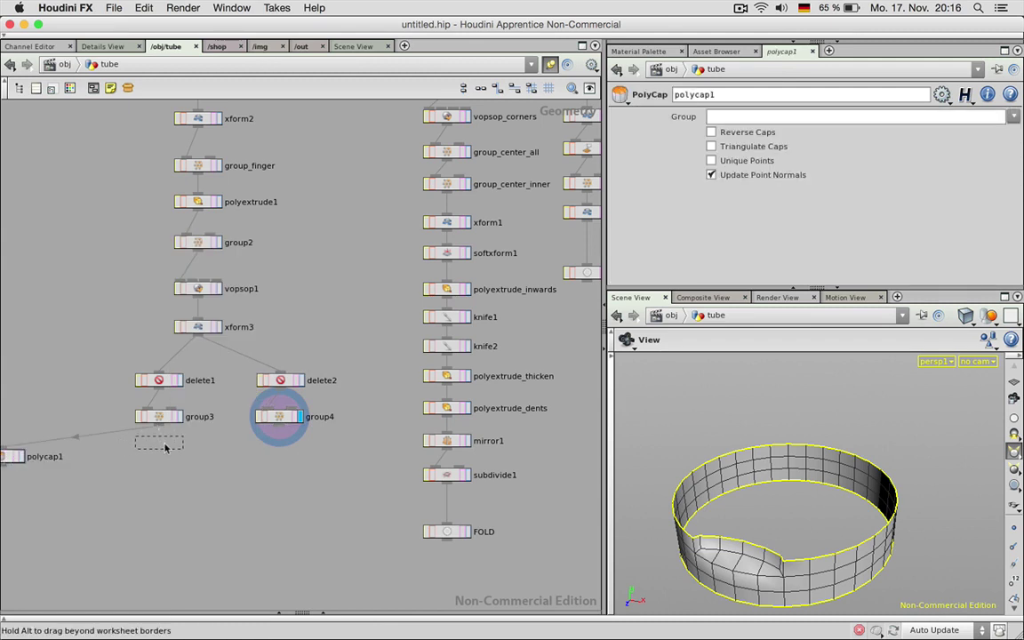
click(160, 450)
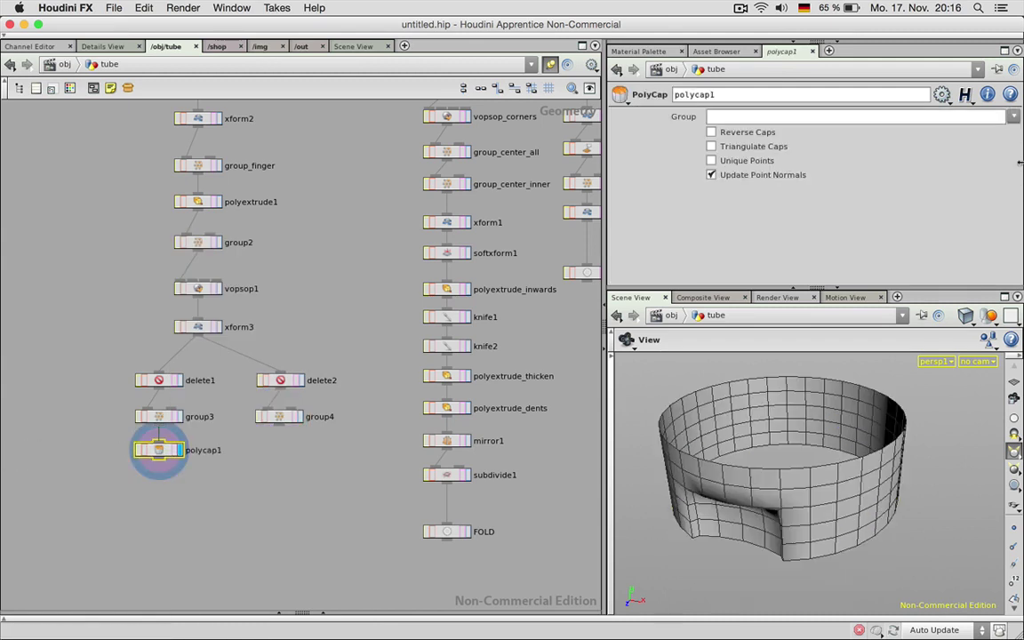
click(1013, 117)
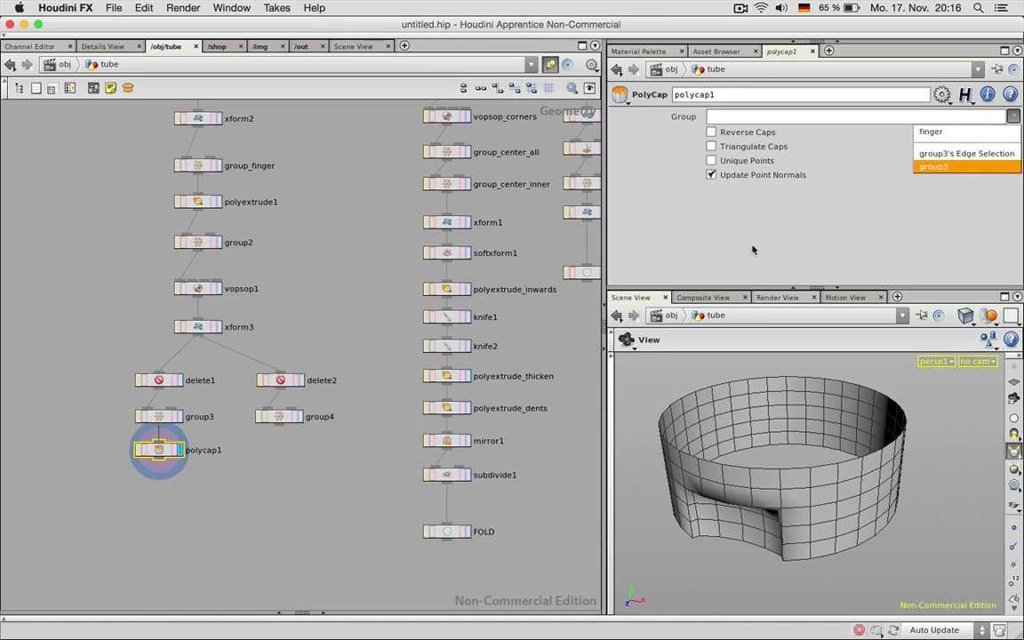
click(933, 166)
Step: Rename the edge group created by the group3 node to open
click(156, 415)
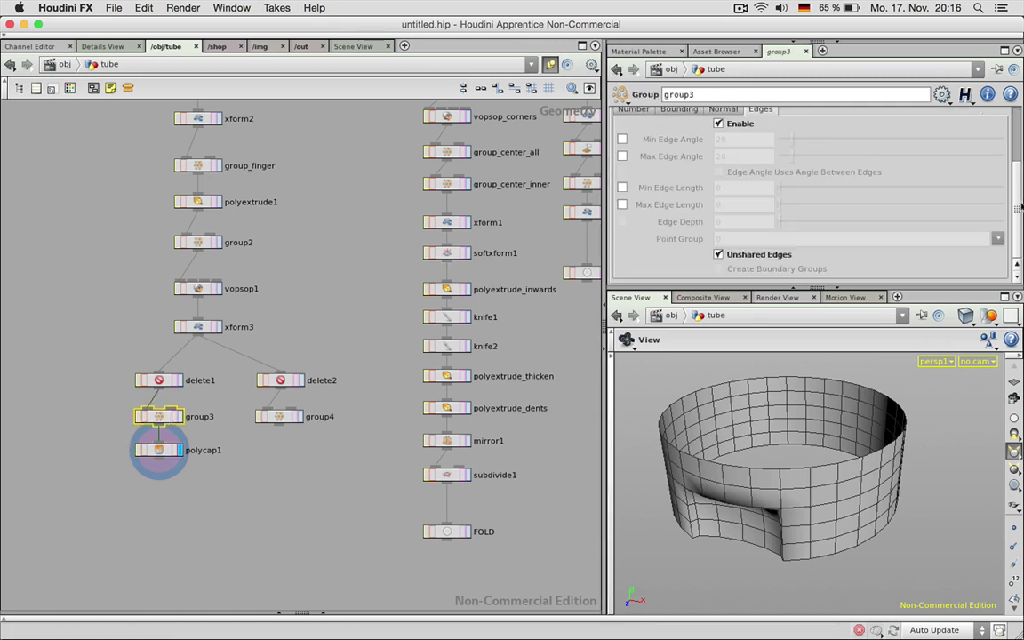
drag(1019, 204, 1018, 151)
drag(774, 131, 560, 126)
text(edg)
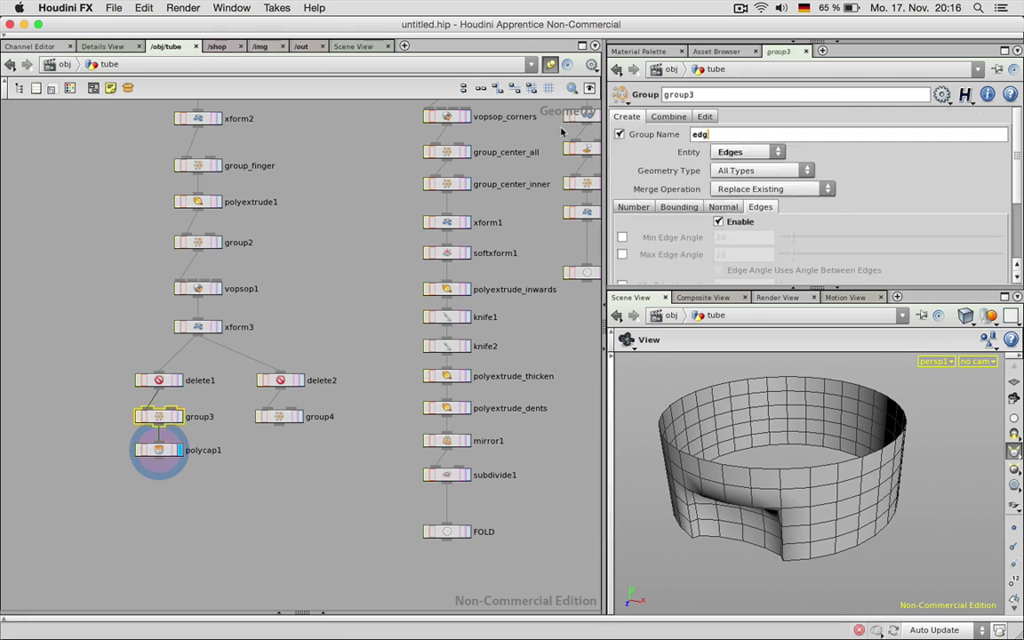
text(es)
key(BackSpace)
key(BackSpace)
key(BackSpace)
key(BackSpace)
key(BackSpace)
text(open)
Step: Rename the edge group created by the group4 node to open
click(279, 416)
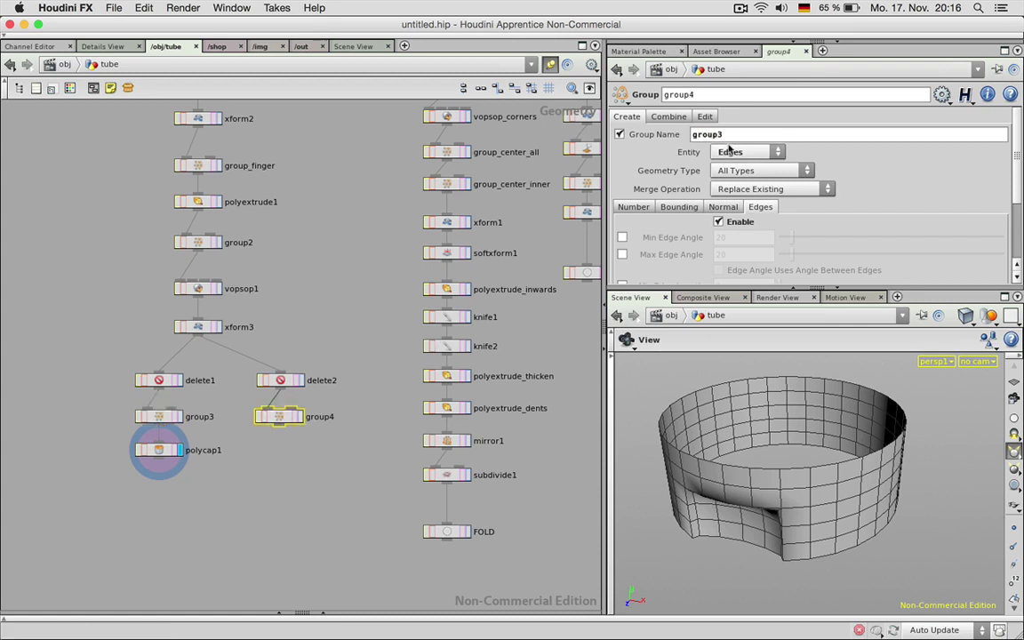
drag(732, 133, 666, 135)
text(open)
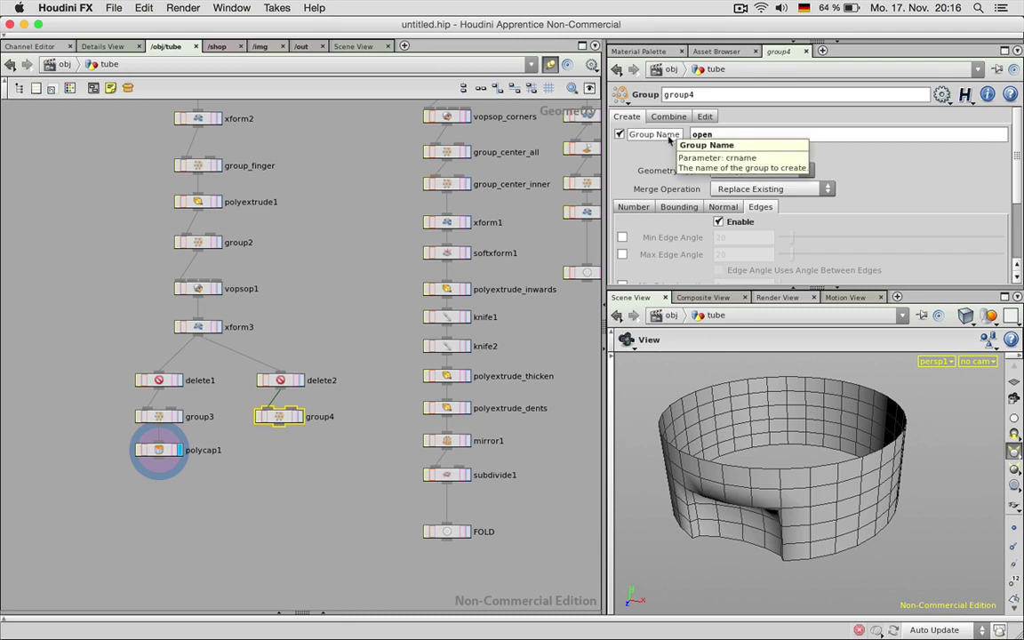
Step: Restrict polycap1 to the open group so it caps the open edges of the first piece
click(161, 450)
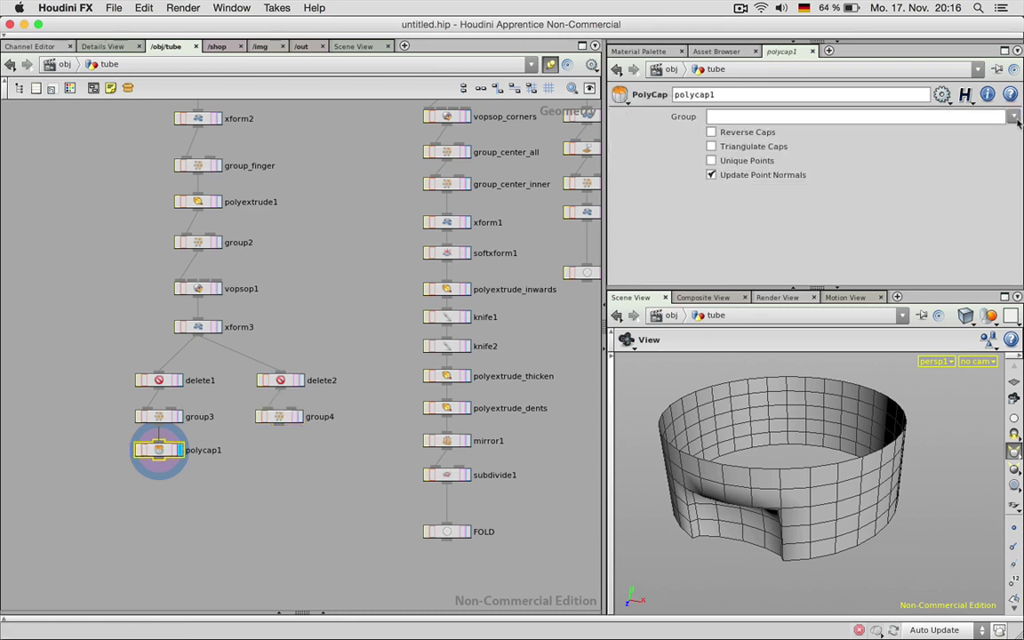
click(1012, 116)
click(845, 161)
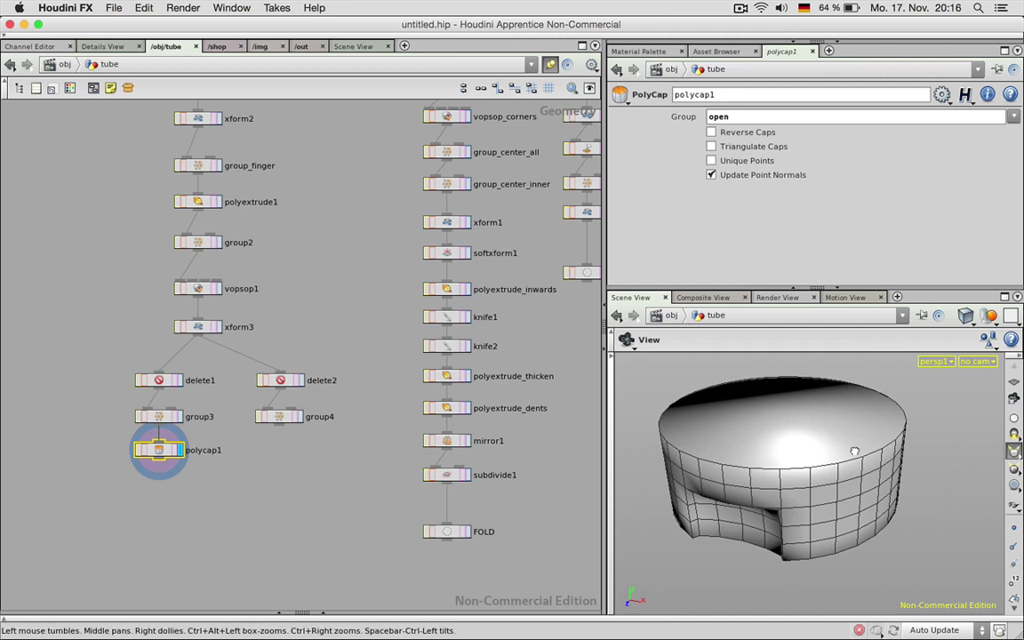
mouse_move(854, 451)
mouse_down()
mouse_move(868, 372)
mouse_move(839, 441)
mouse_move(848, 448)
mouse_move(859, 436)
mouse_move(851, 449)
mouse_up()
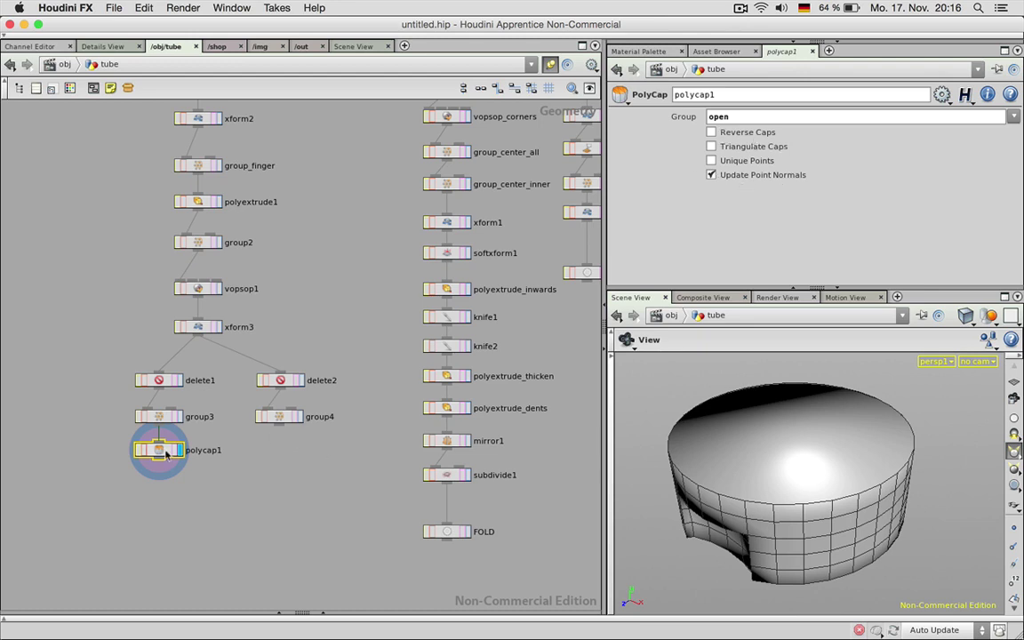
Step: Duplicate polycap1, place the copy below group4, connect its input to group4 instead of group3, and inspect the capped second piece
key(super+c)
key(super+v)
drag(203, 476, 281, 450)
click(248, 436)
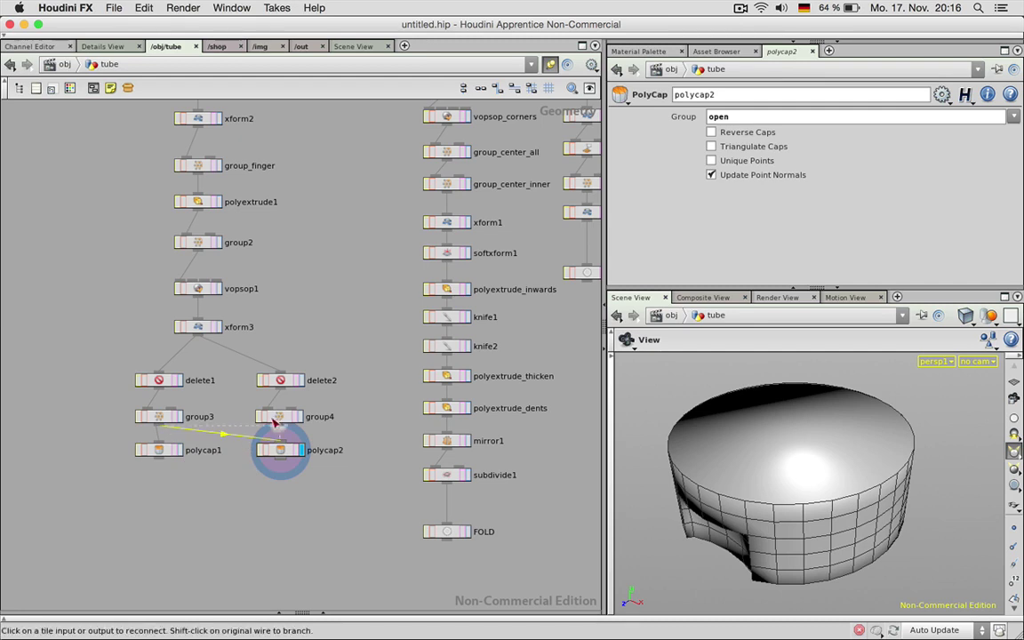
click(278, 423)
drag(853, 565, 806, 494)
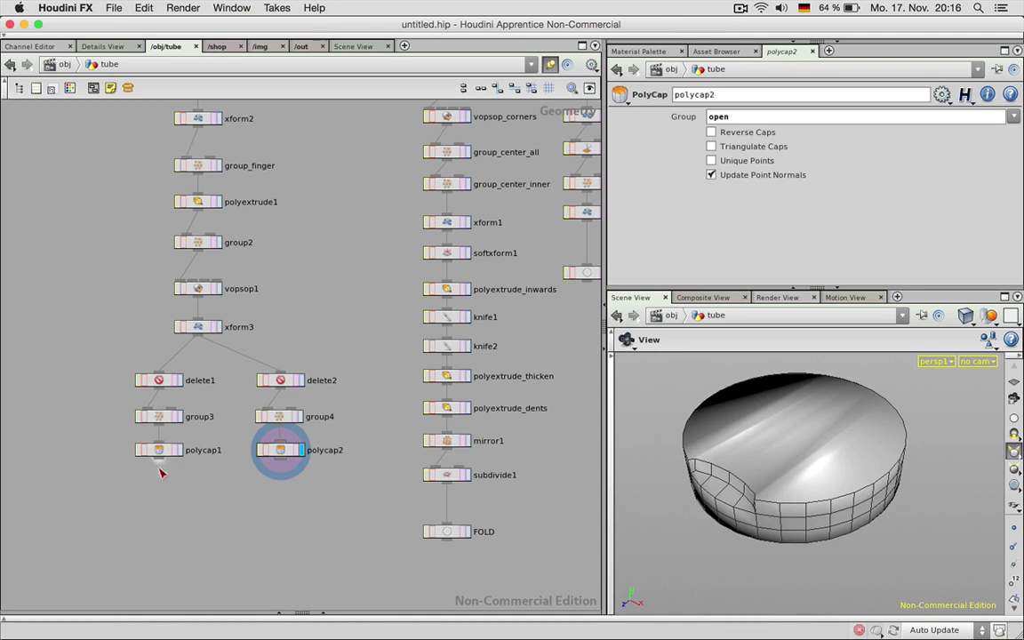
Step: Try a Fuse node below polycap1, display it and compare its result with the unfused capped piece
key(Tab)
text(Fuse)
key(Return)
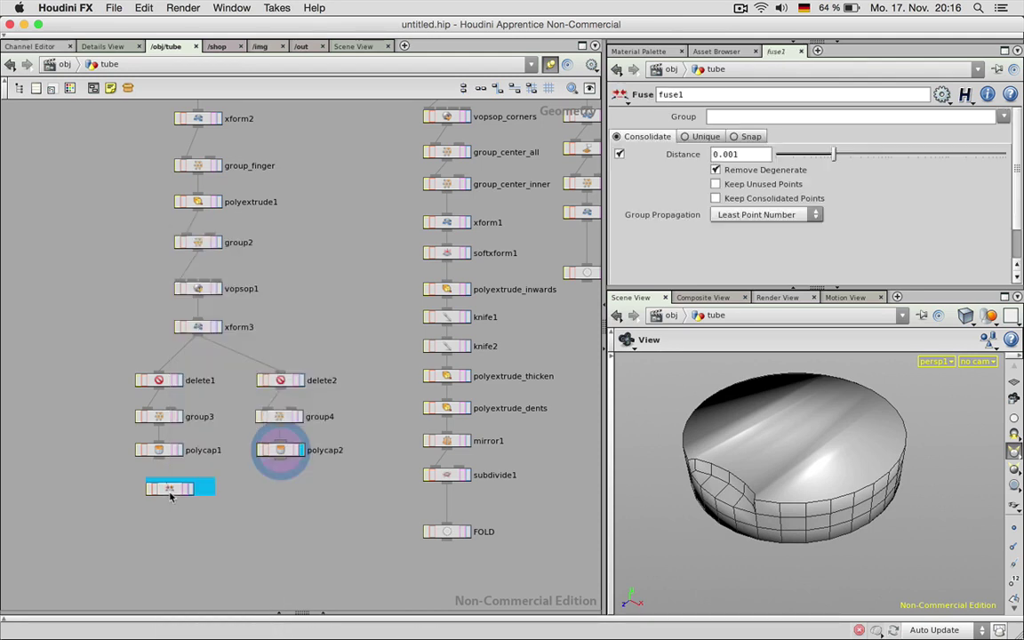
click(156, 491)
drag(157, 491, 163, 489)
click(159, 487)
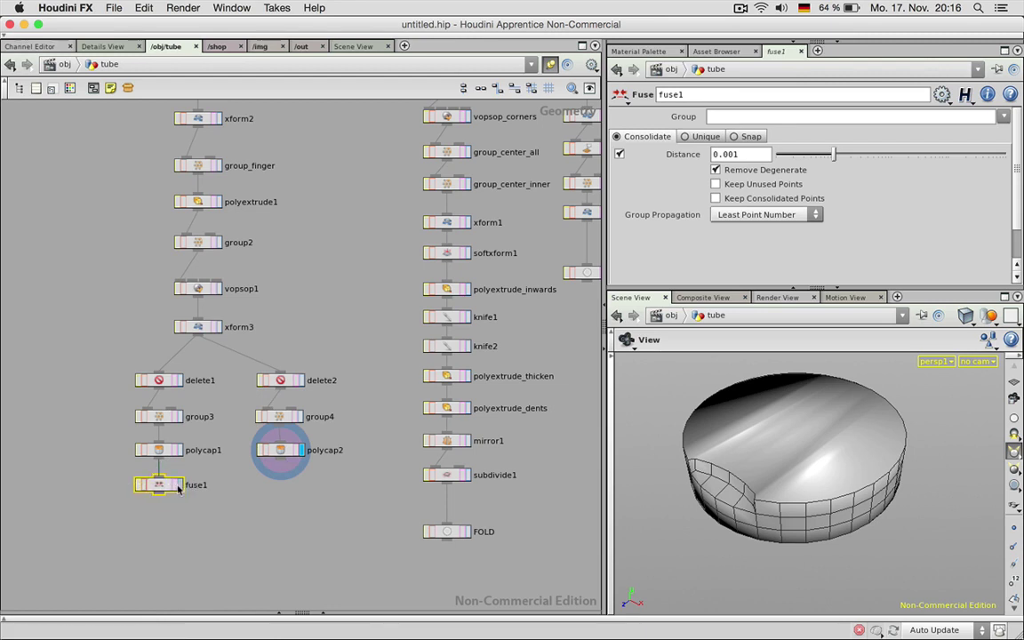
click(179, 486)
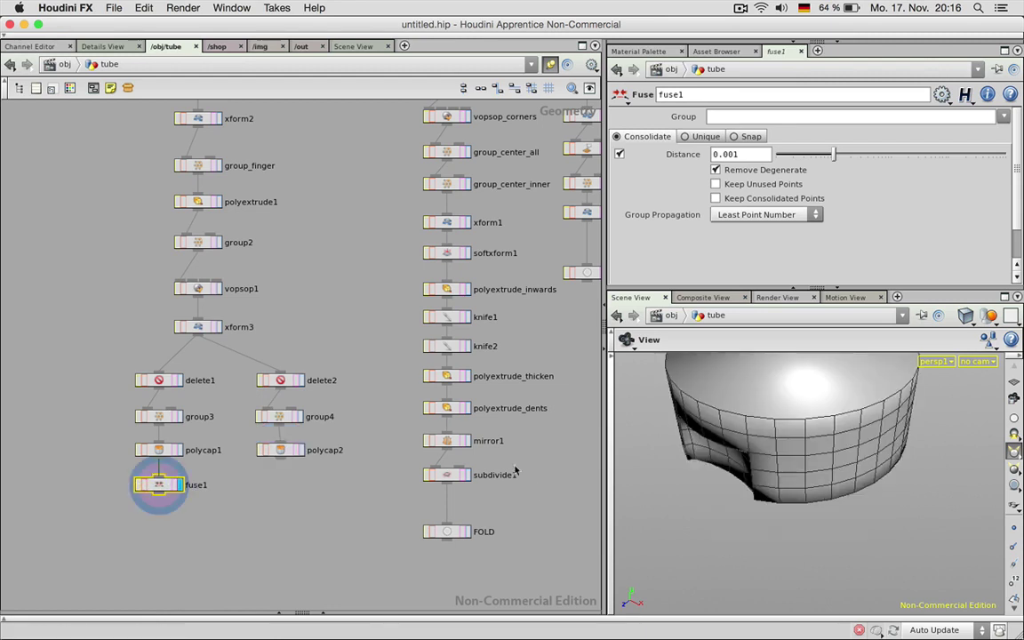
click(181, 450)
click(181, 485)
drag(682, 390, 739, 485)
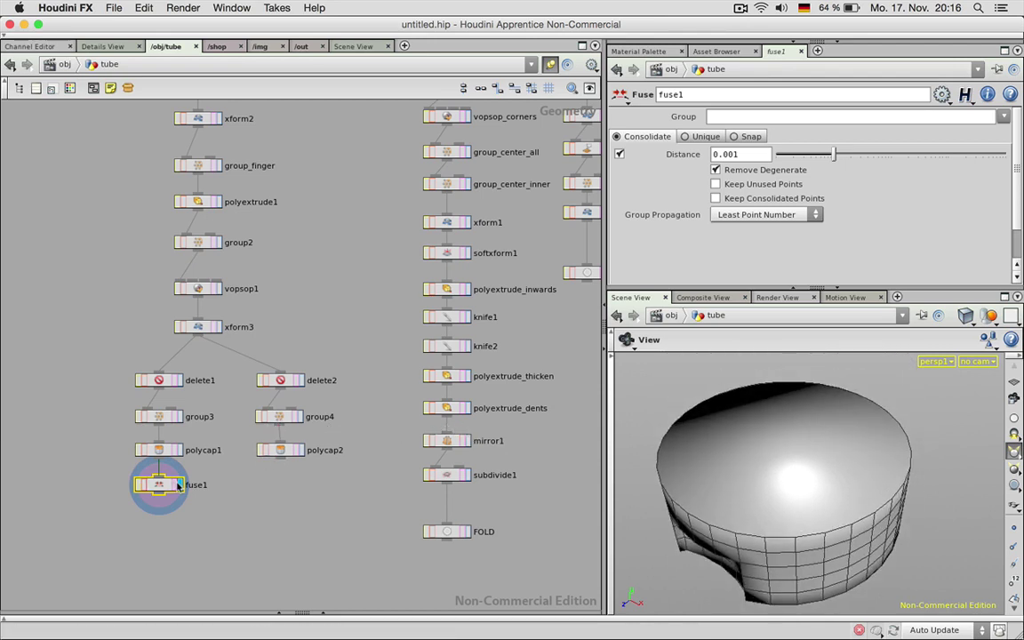
Step: Add a Transform node below polycap2, connected to it, and display its result
click(302, 450)
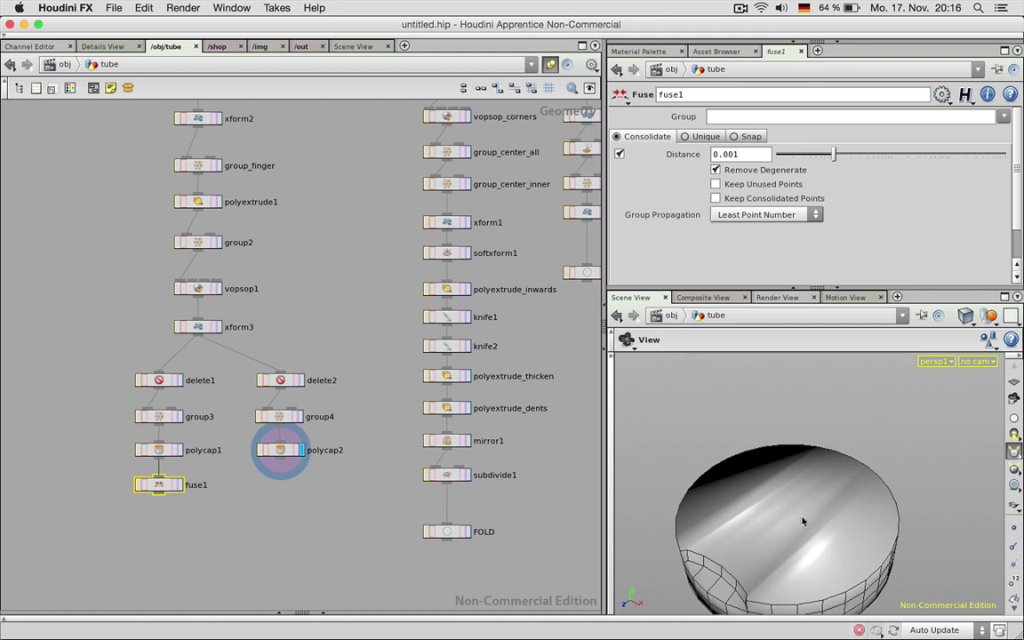
drag(803, 521, 764, 480)
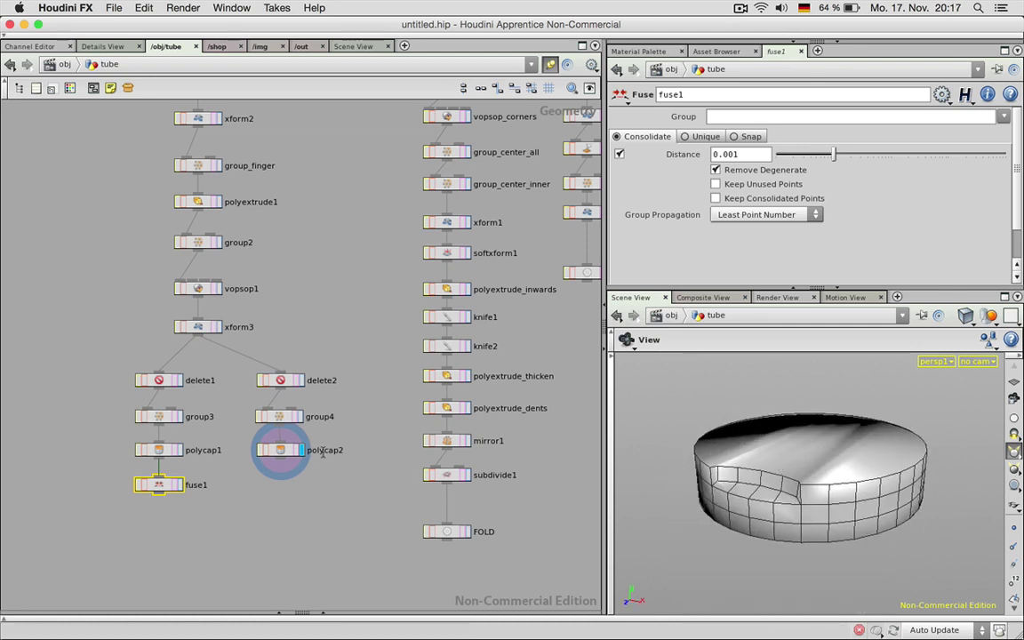
key(Tab)
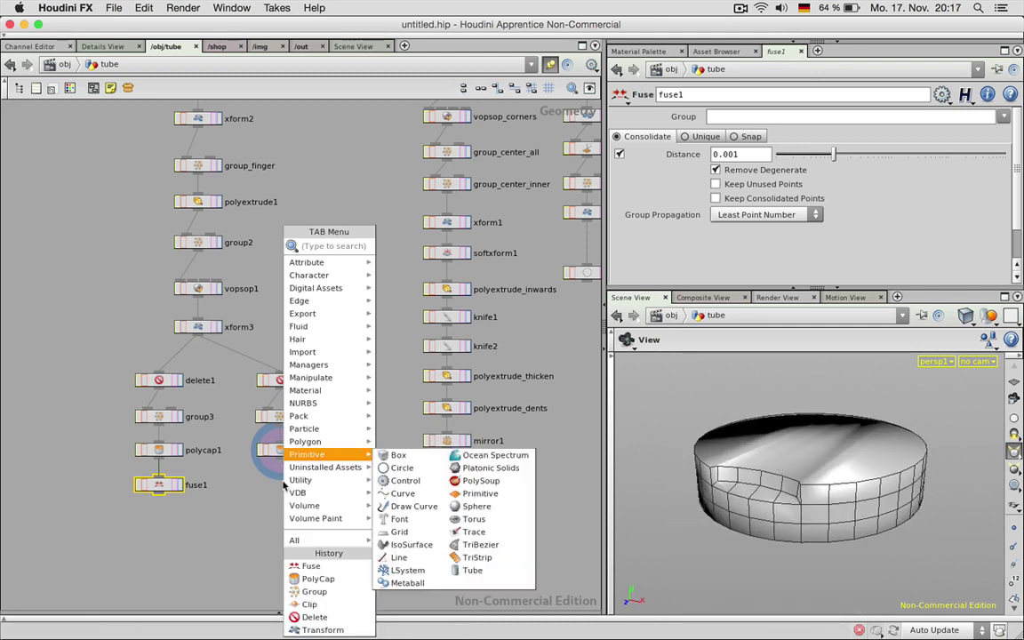
text(transform)
key(Return)
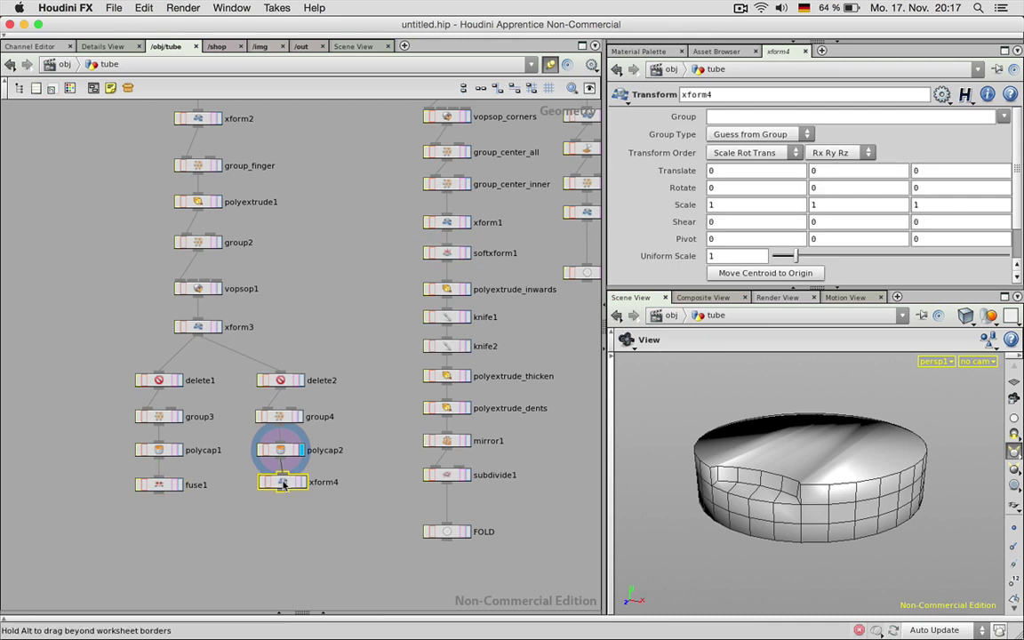
click(282, 484)
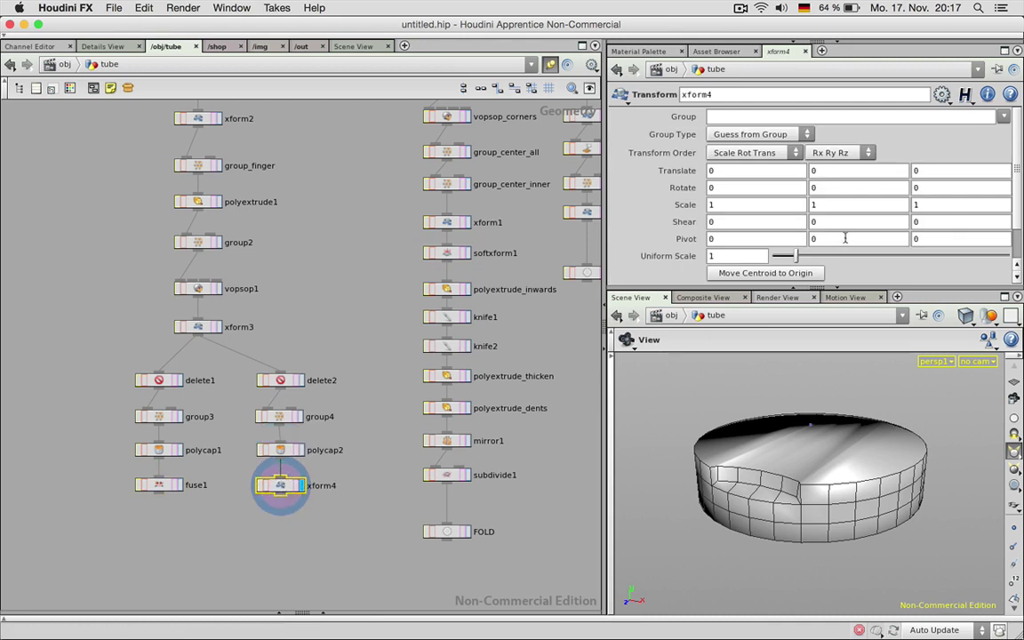
Step: Set xform4's Y scale to 0.99 and its Y pivot to $YMIN
click(852, 205)
key(Return)
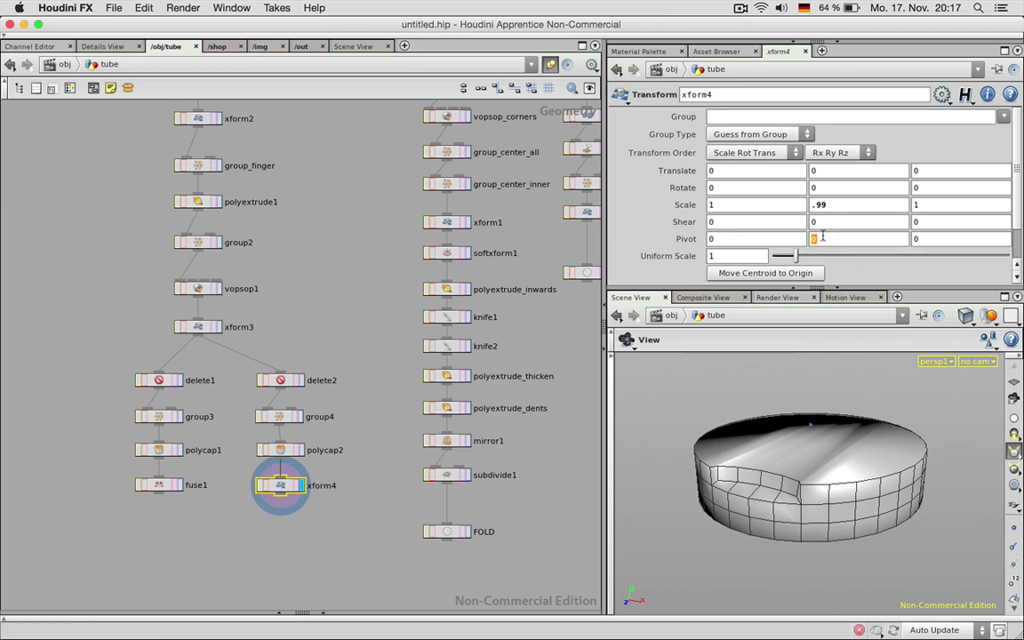
text($YMIN)
key(Return)
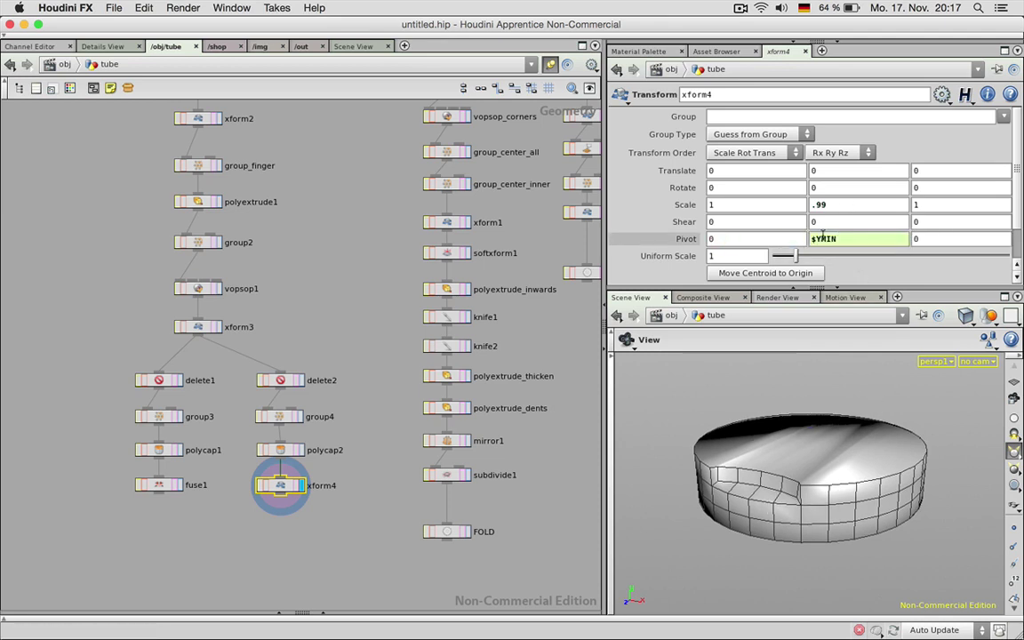
click(833, 205)
key(Down)
key(Down)
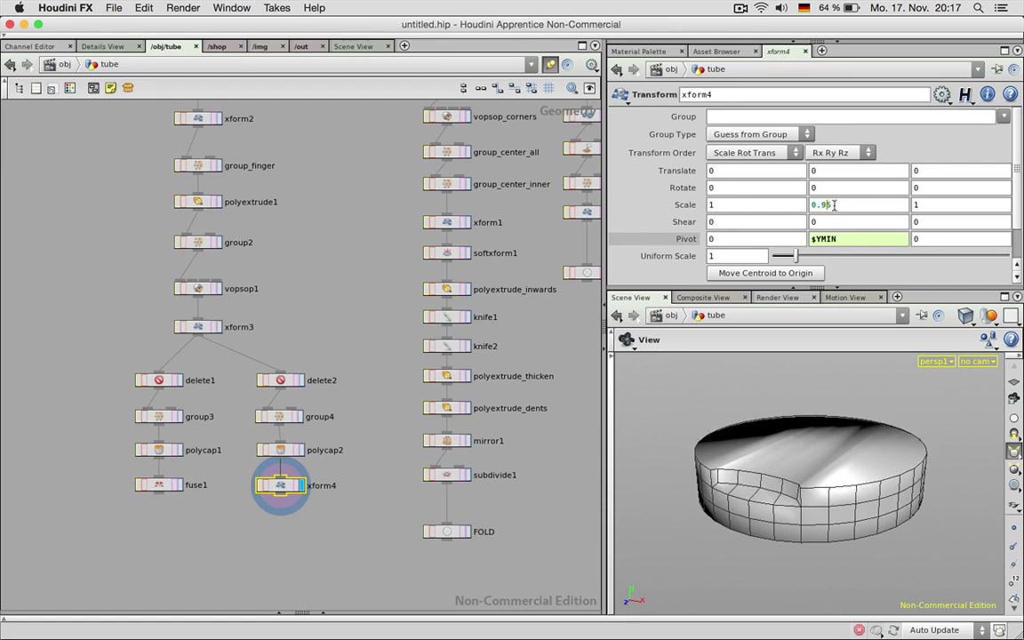
scroll(833, 205, up, 2)
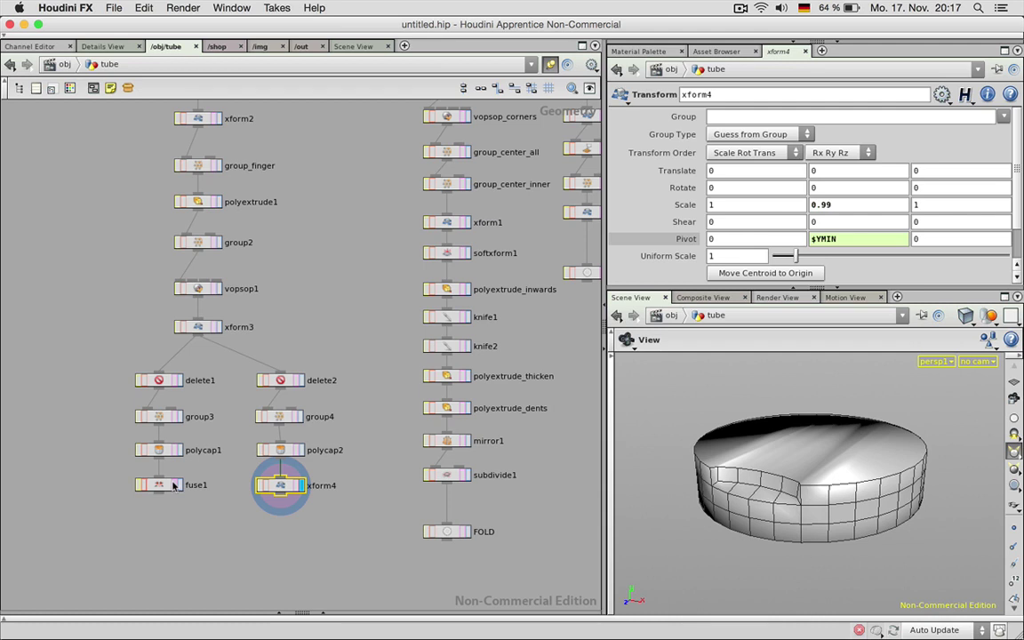
Step: Show polycap1 as a template over xform4 and check how the two capped pieces meet
click(175, 450)
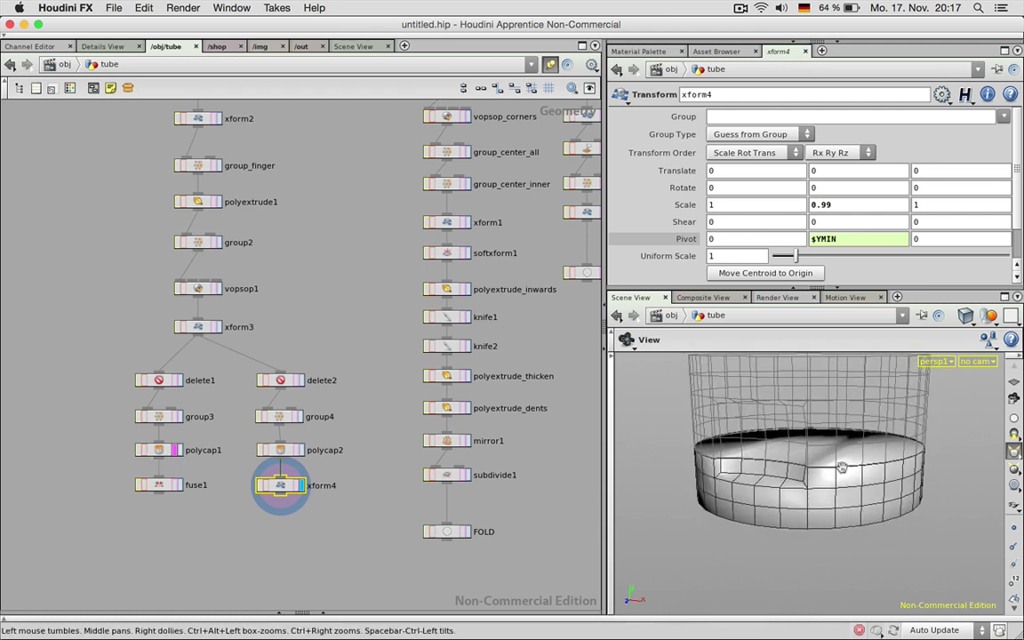
scroll(838, 457, up, 2)
scroll(838, 458, down, 3)
middle_drag(838, 460, 819, 479)
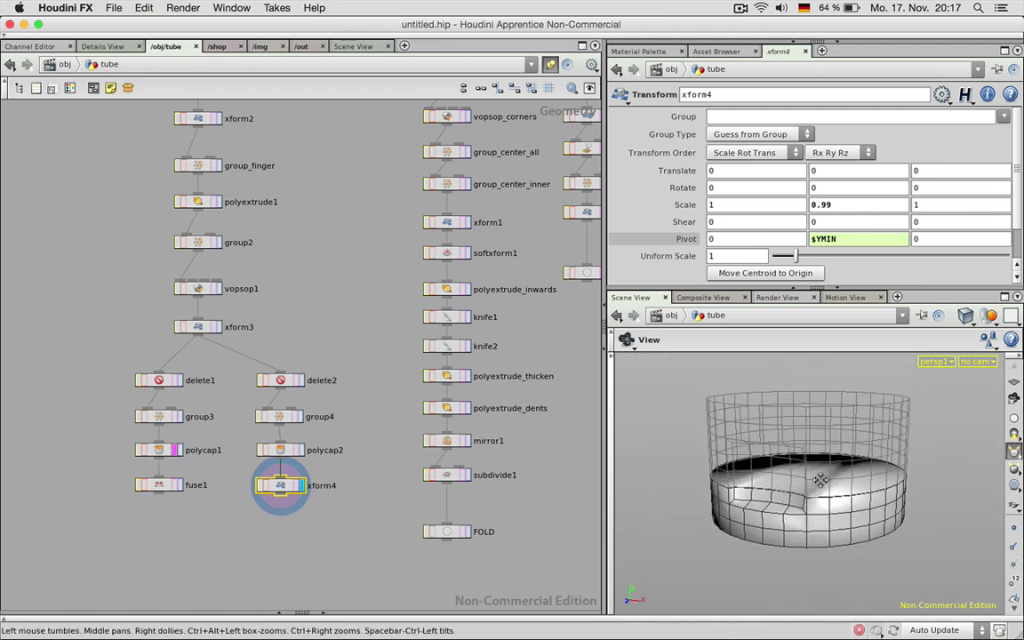
Step: Compare polycap1 with fuse1 once more and delete the fuse1 node
click(177, 450)
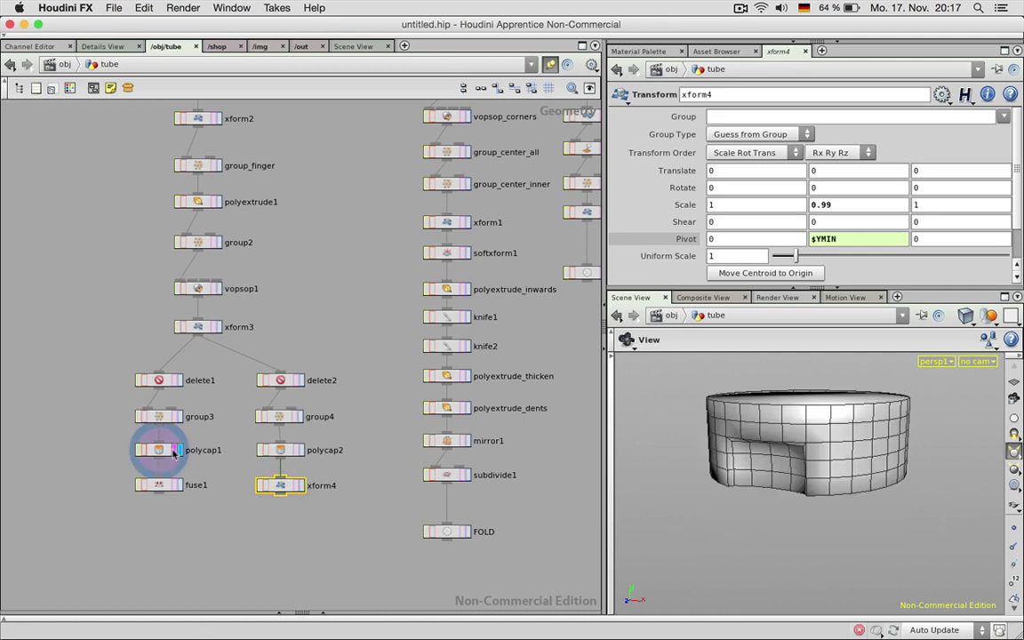
click(179, 484)
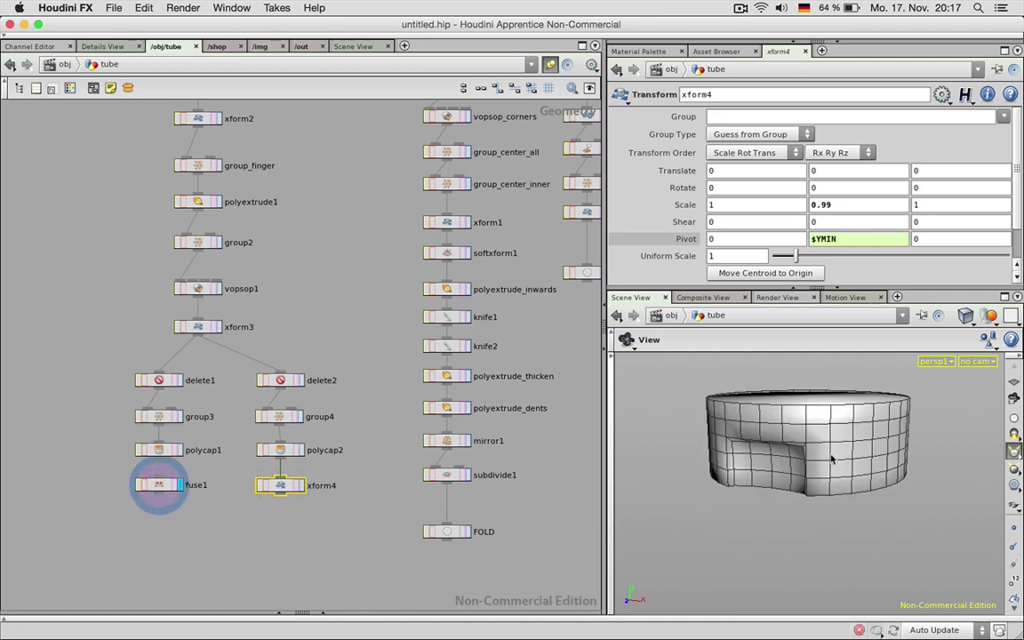
drag(831, 458, 858, 489)
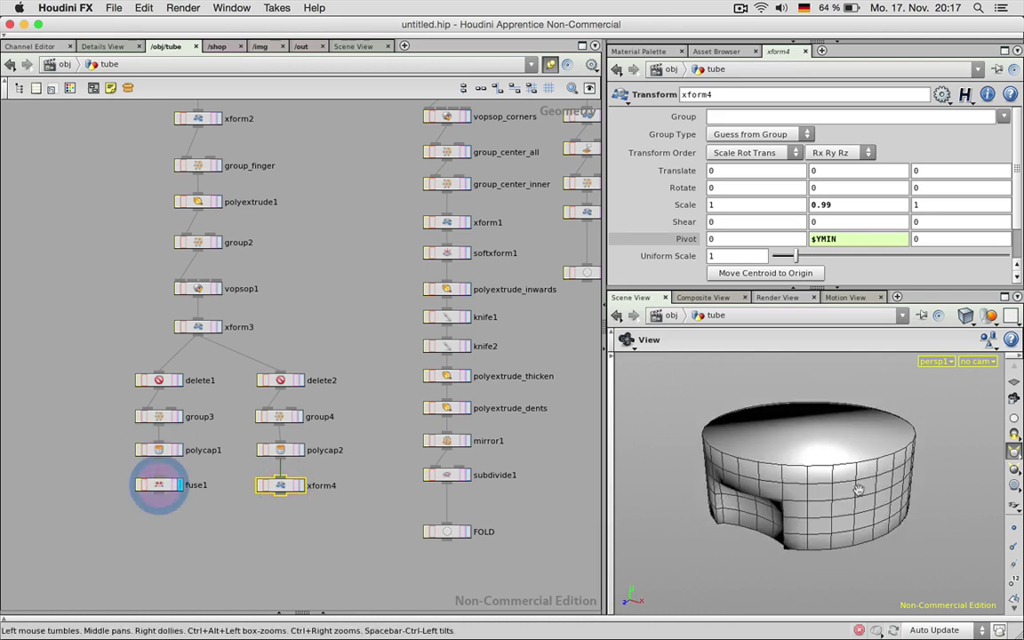
click(179, 453)
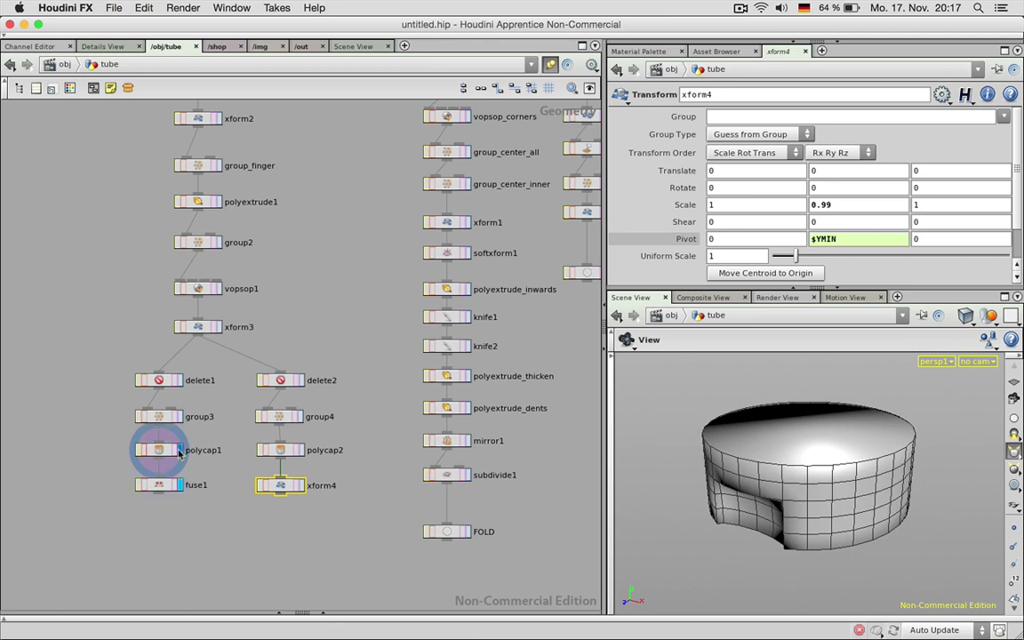
click(169, 487)
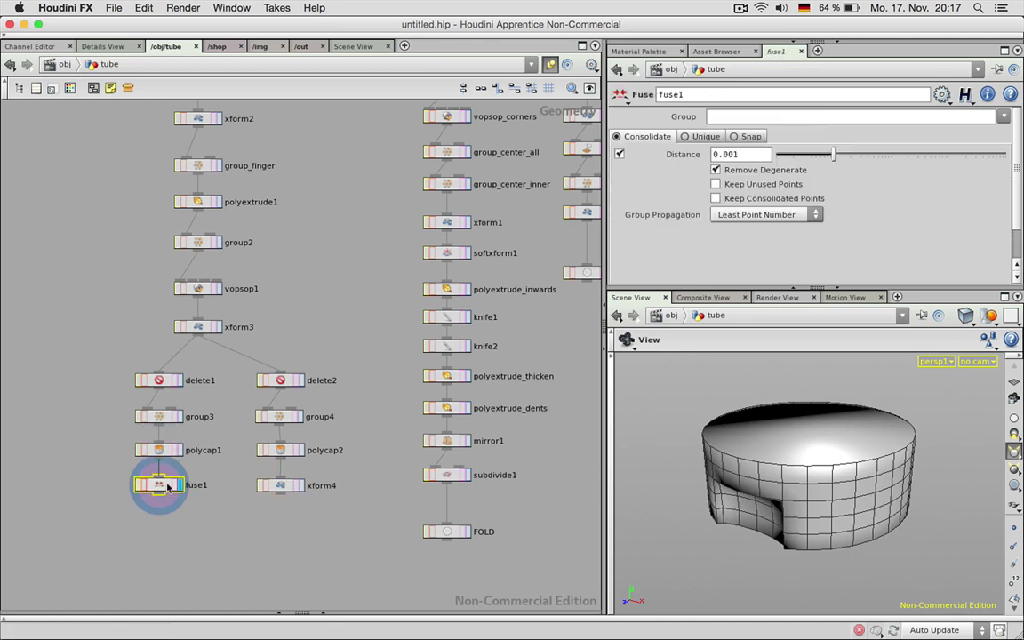
scroll(195, 498, down, 2)
key(Delete)
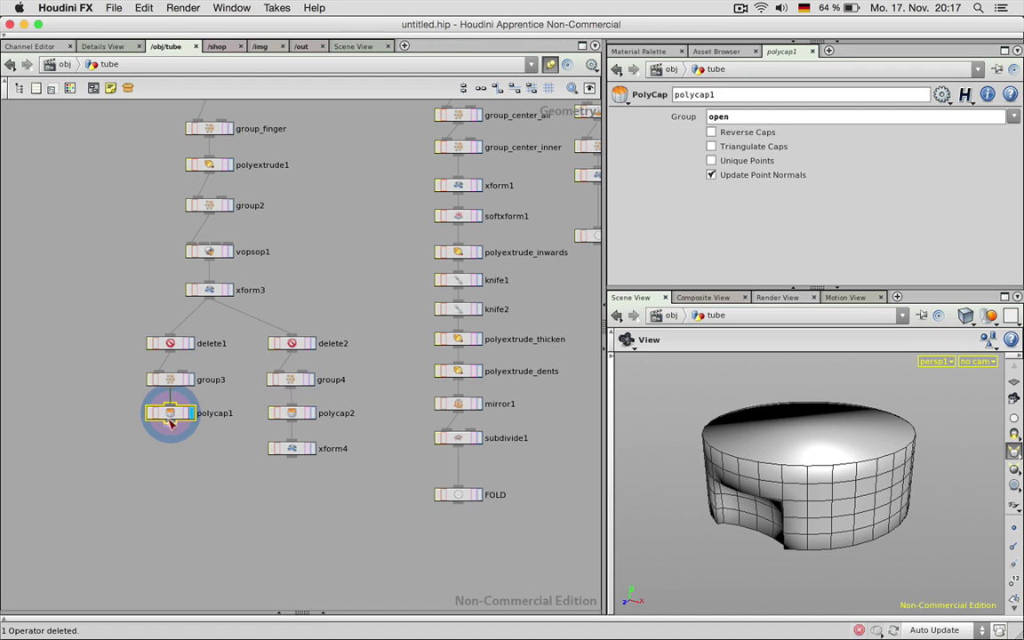
Step: Add a Merge node combining polycap1 and xform4, and display the two pieces together
key(Tab)
text(merge)
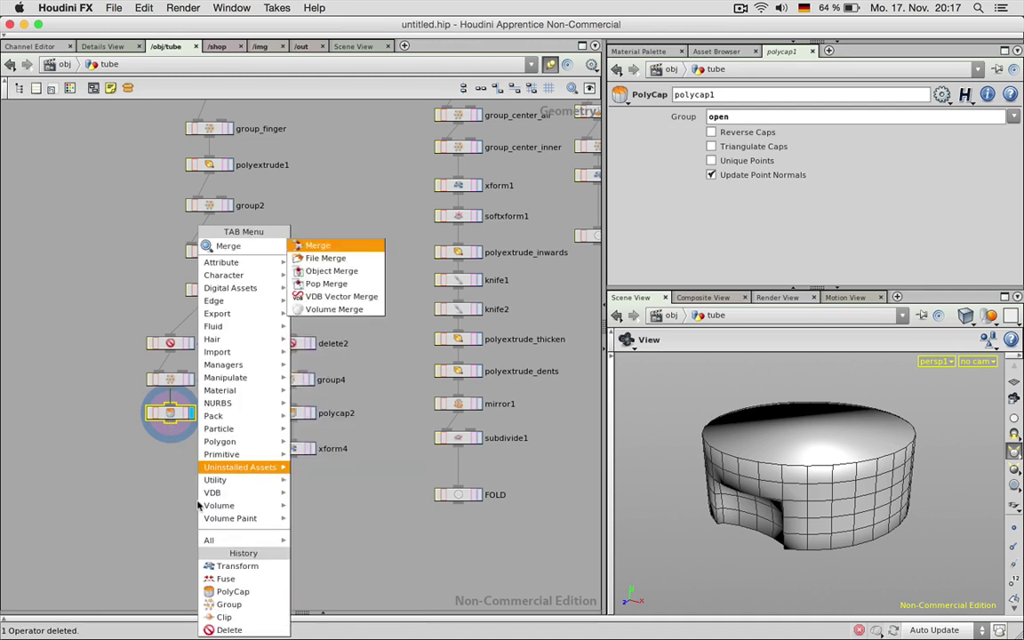
key(Return)
click(169, 515)
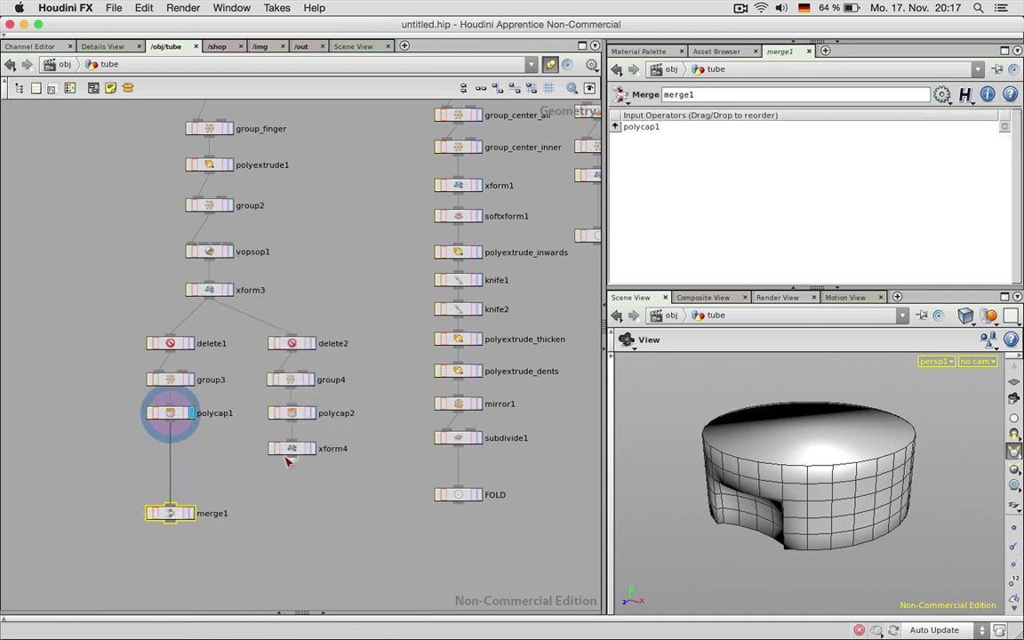
drag(288, 454, 192, 515)
click(191, 514)
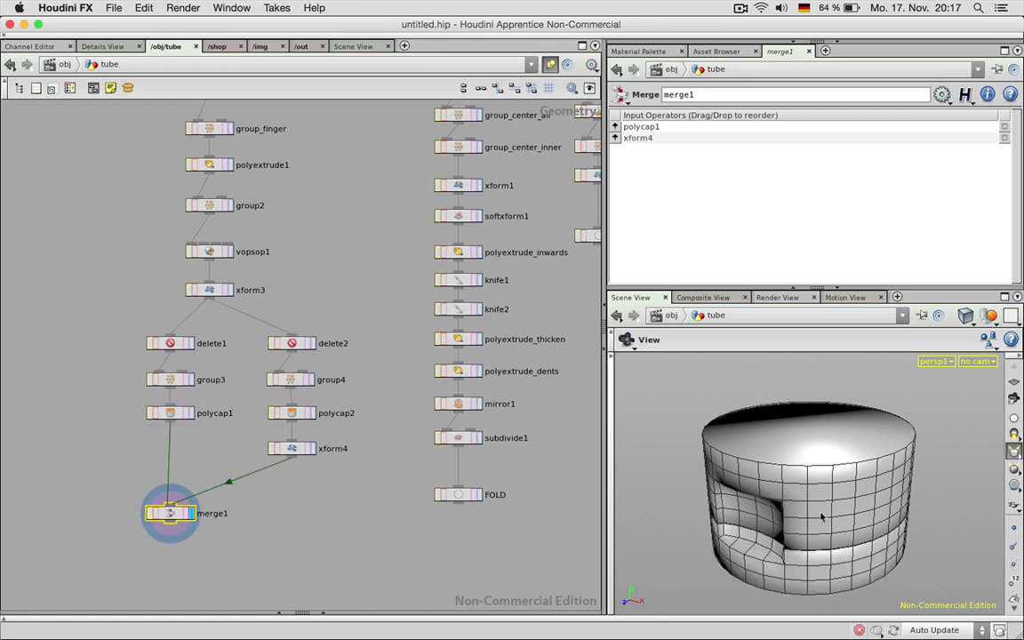
drag(821, 516, 750, 506)
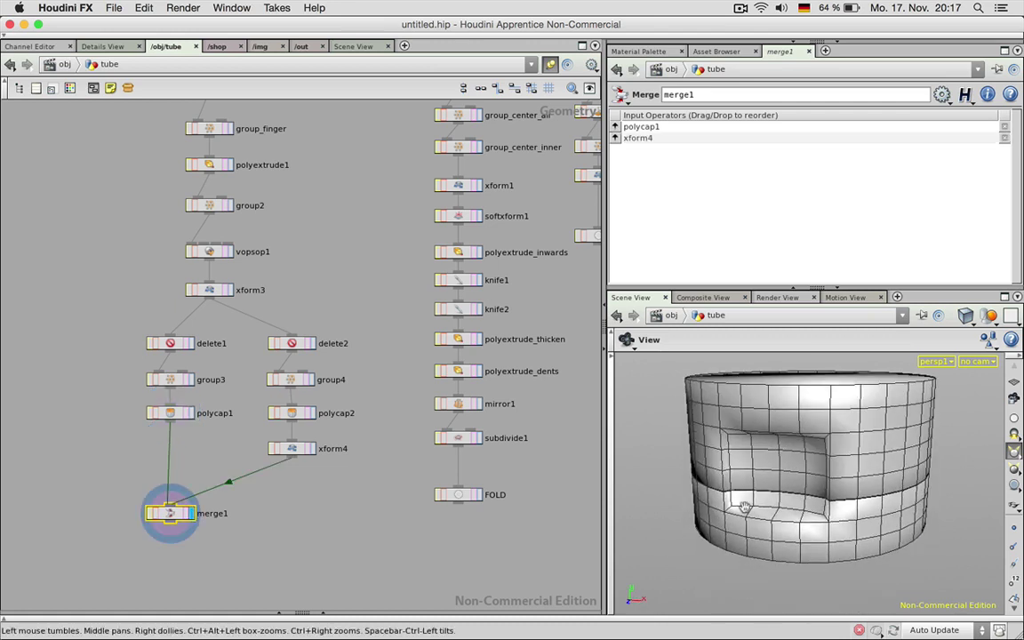
Step: Append a Group node after merge1 in the tube network and display it
middle_drag(310, 505, 350, 460)
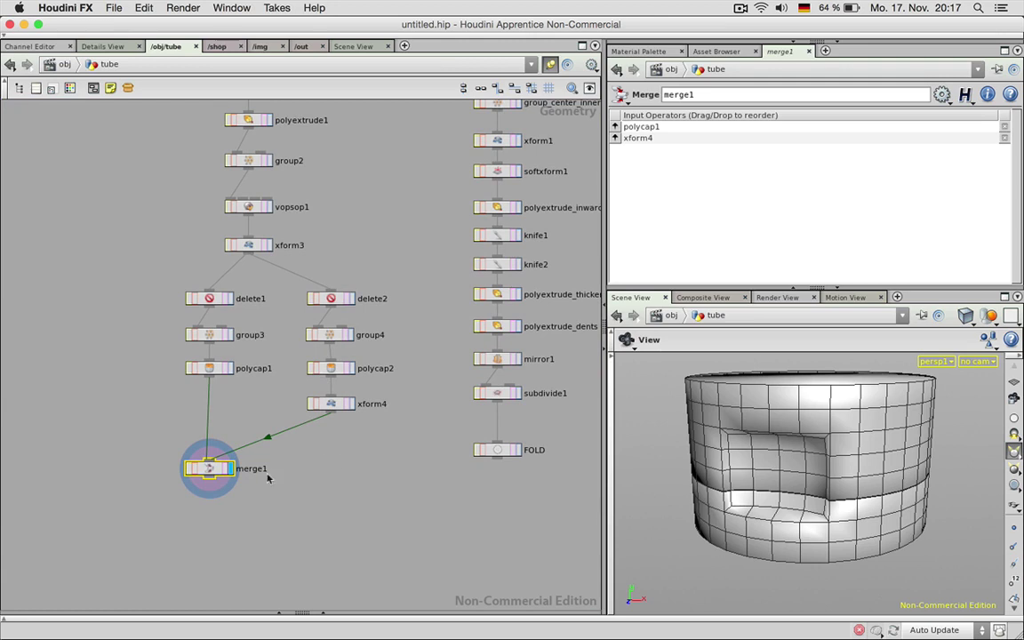
drag(211, 467, 210, 459)
drag(957, 454, 764, 428)
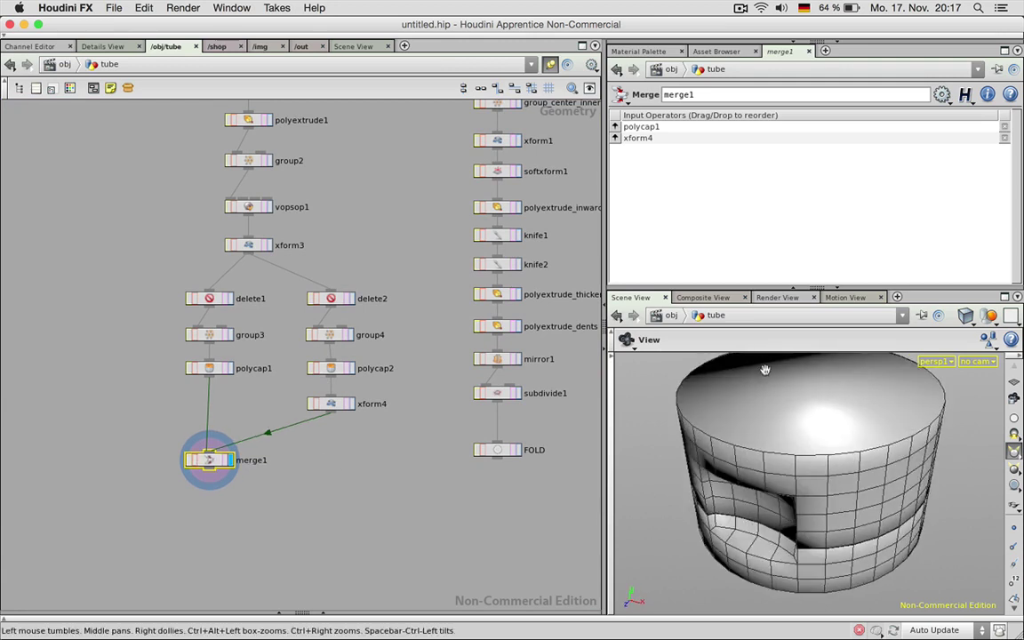
key(Tab)
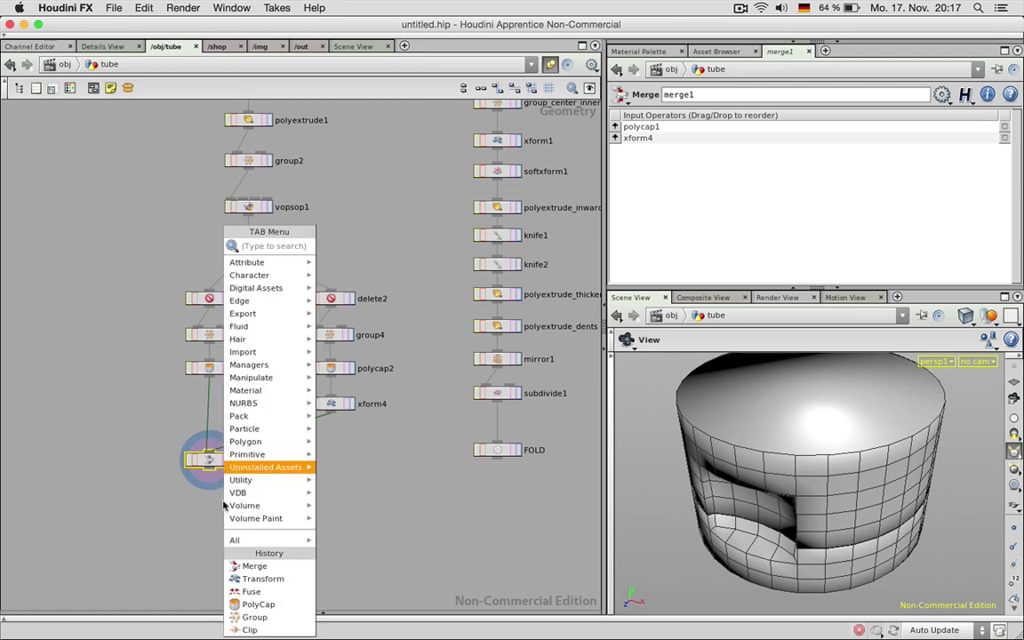
text(Group)
key(Return)
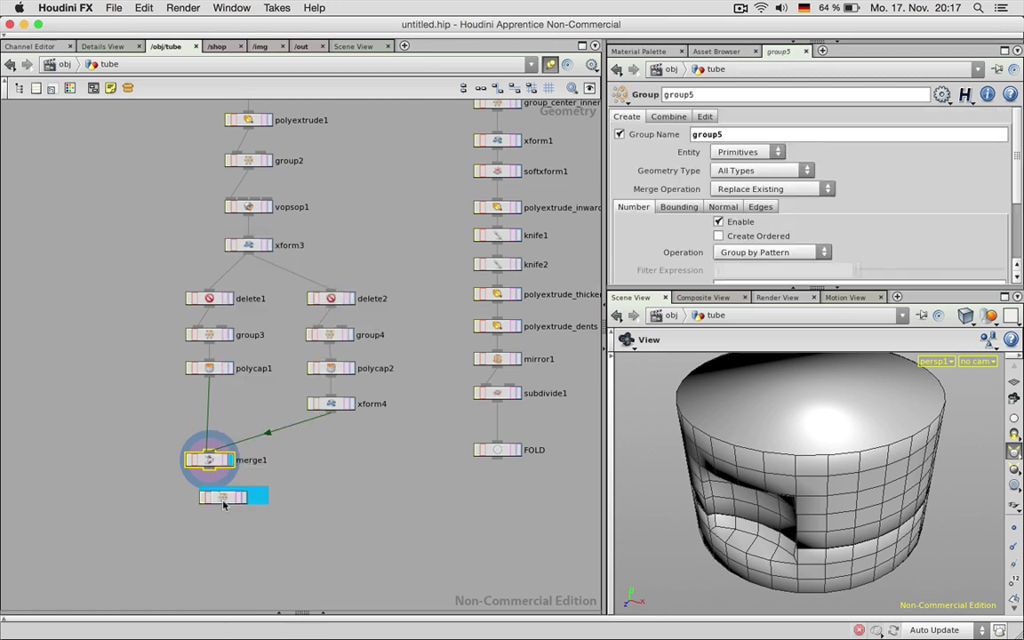
click(209, 502)
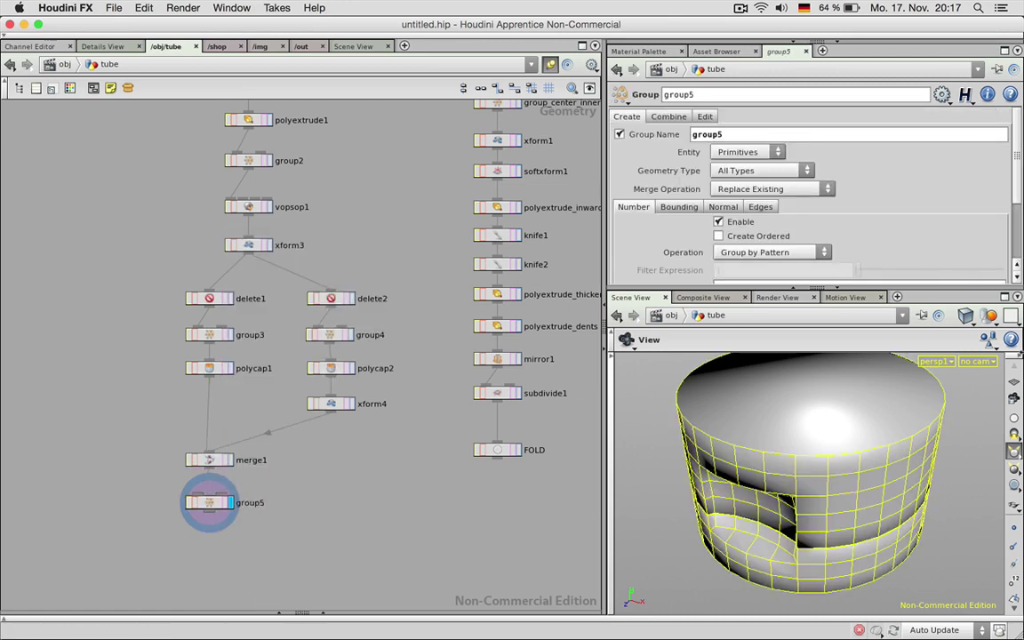
Step: Name the new primitive group caps and set its operation to Group by Expression
double_click(707, 134)
text(caps)
click(771, 252)
click(755, 284)
Step: Set the caps group's filter expression to $NVTX > 4 and check which faces it picks on the model
scroll(1020, 194, down, 2)
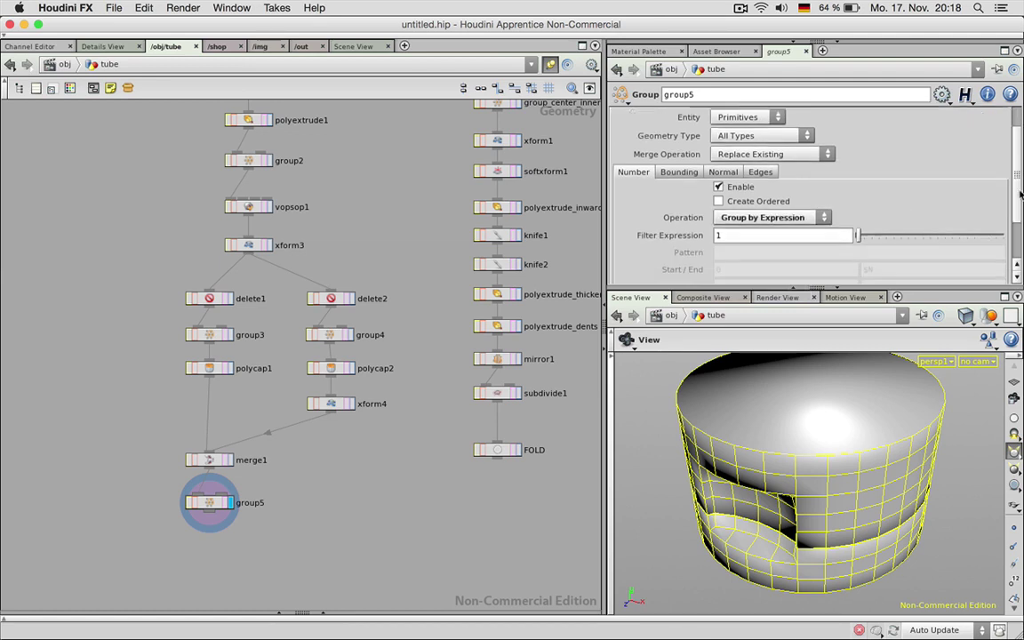
scroll(1020, 194, down, 1)
drag(849, 367, 877, 515)
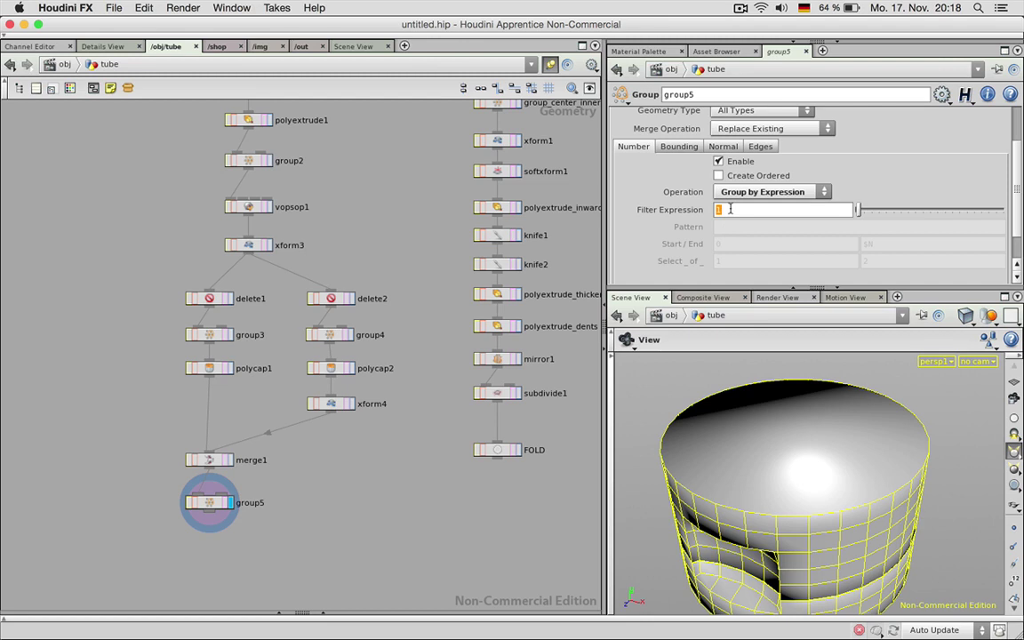
text(N)
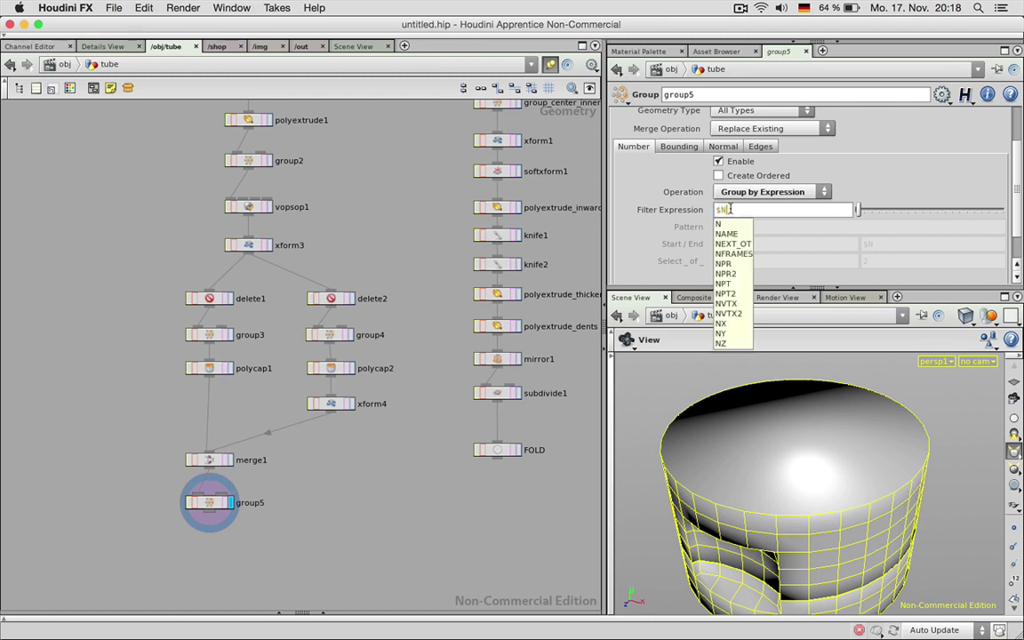
text(VTX > 4)
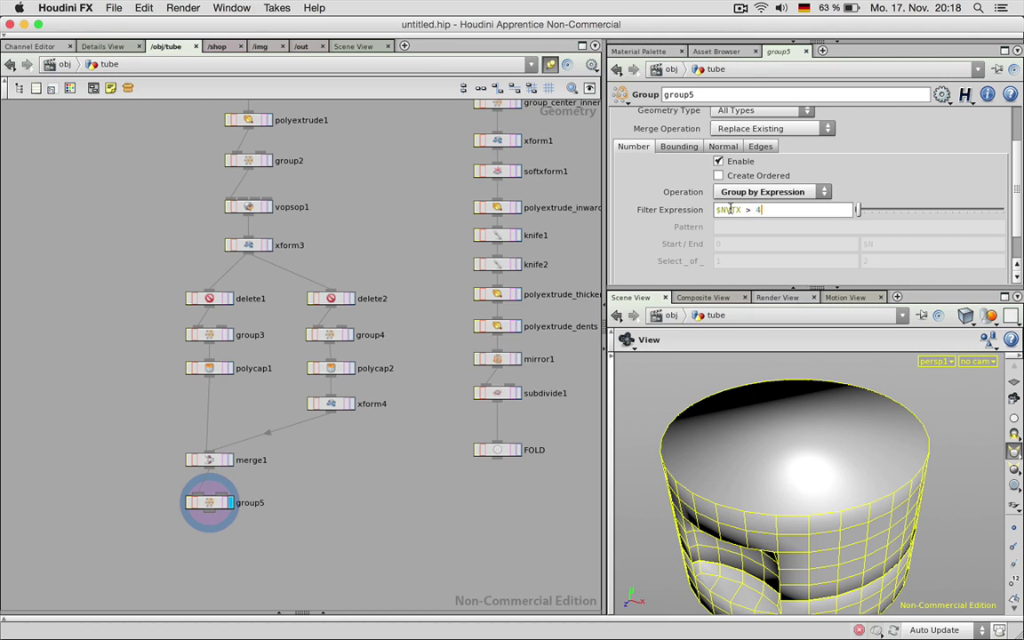
key(Return)
scroll(844, 482, down, 2)
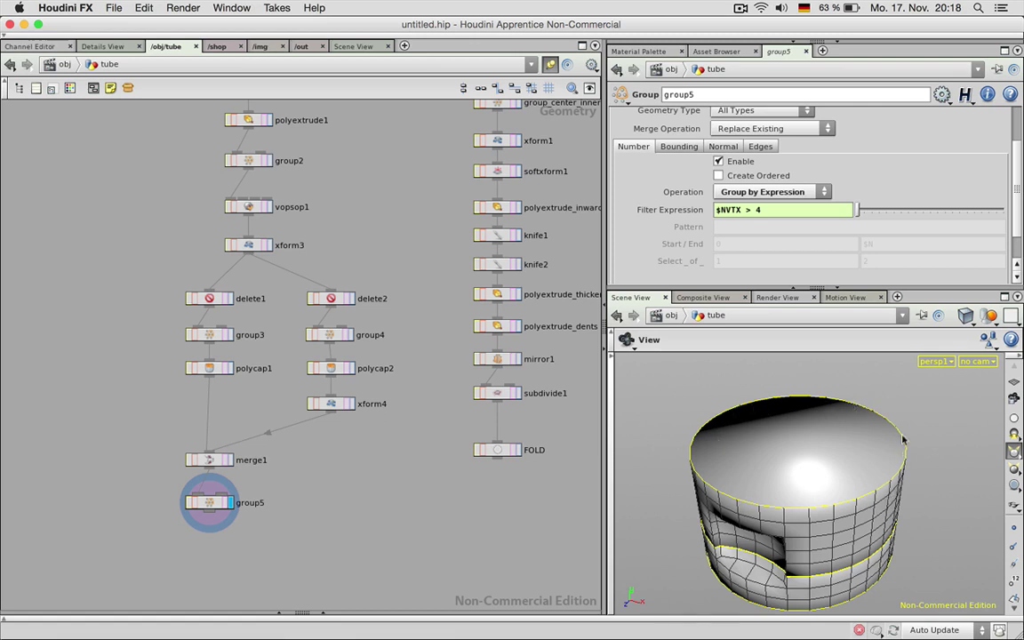
mouse_move(789, 460)
mouse_down()
mouse_move(875, 450)
mouse_move(844, 417)
mouse_move(853, 485)
mouse_move(776, 447)
mouse_up()
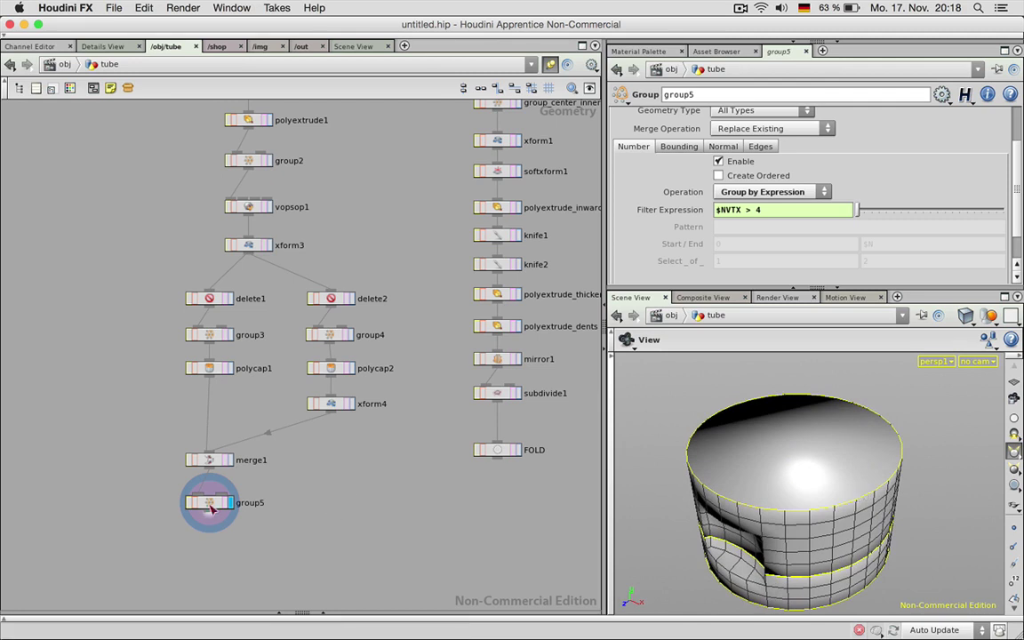
Step: Append a PolyExtrude node after group5 and display it
scroll(918, 139, up, 3)
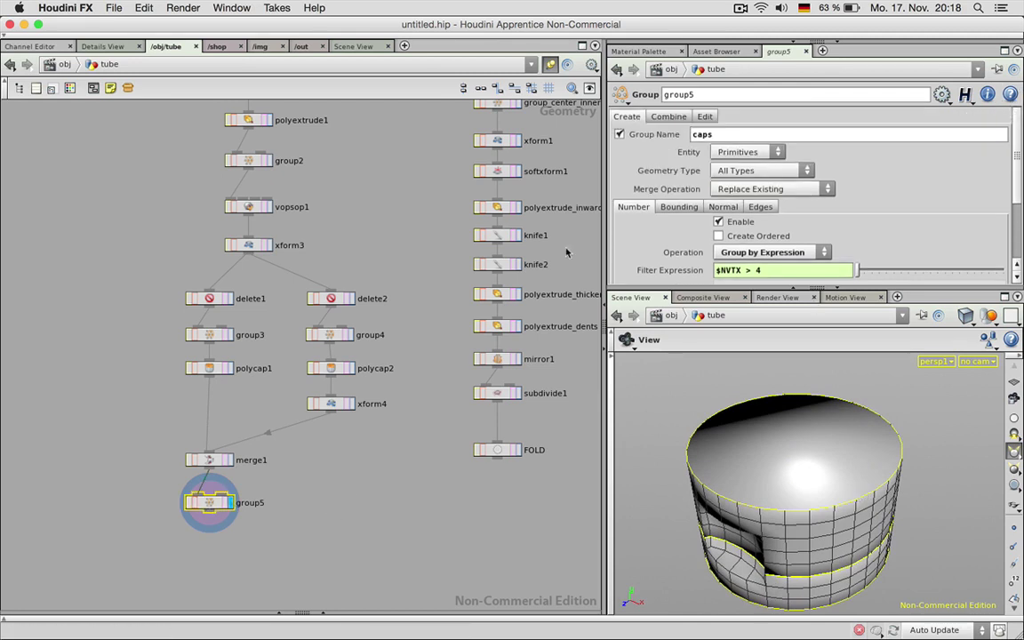
scroll(267, 462, down, 5)
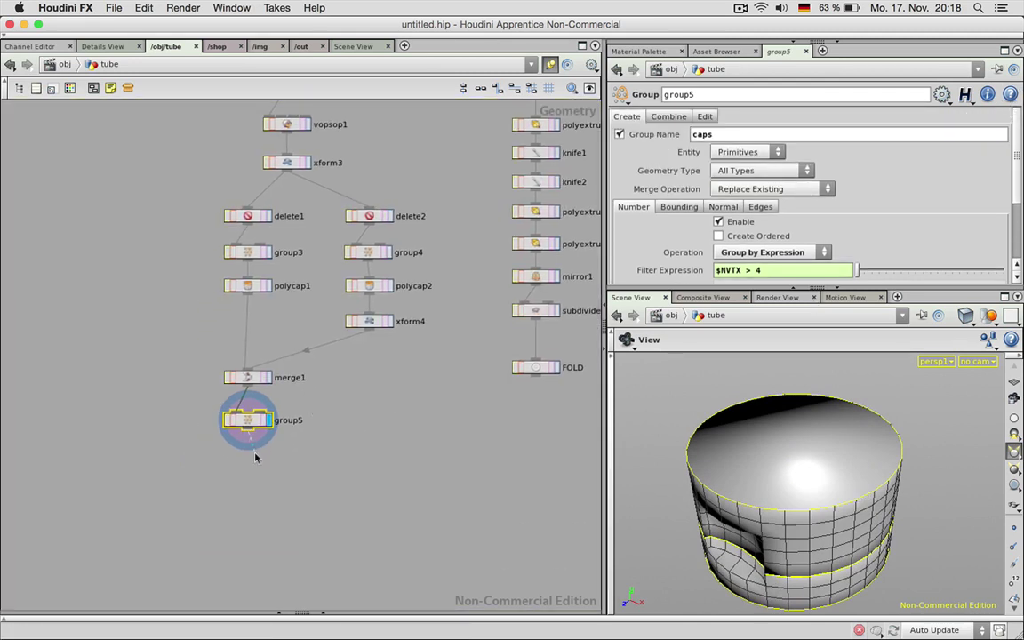
key(Tab)
text(polyex)
key(Return)
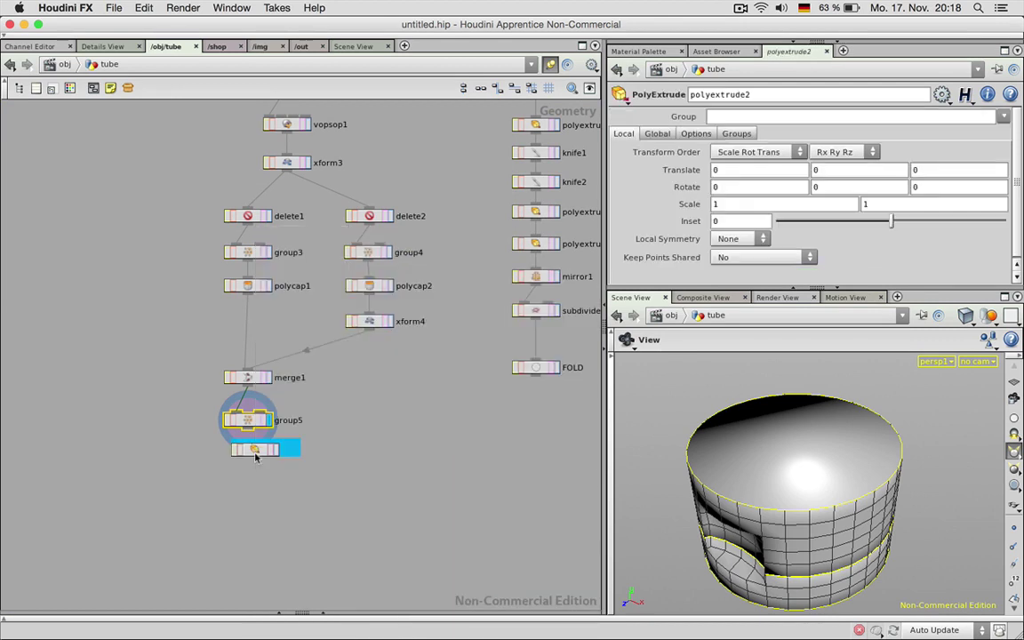
click(254, 451)
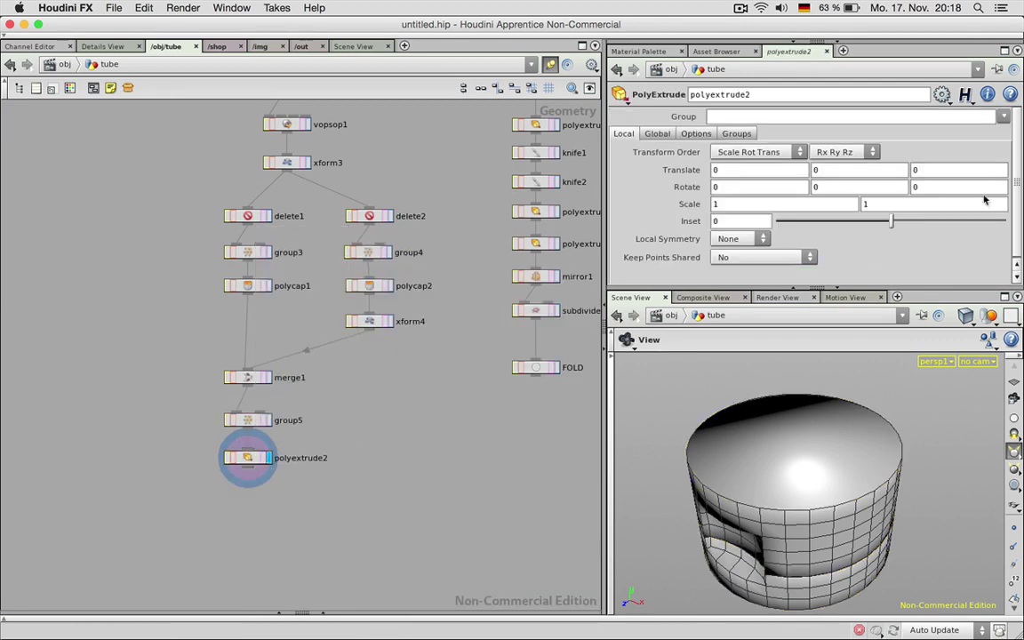
Step: Restrict polyextrude2 to the caps group and set its inset to -0.003, checking the cap borders
click(1002, 121)
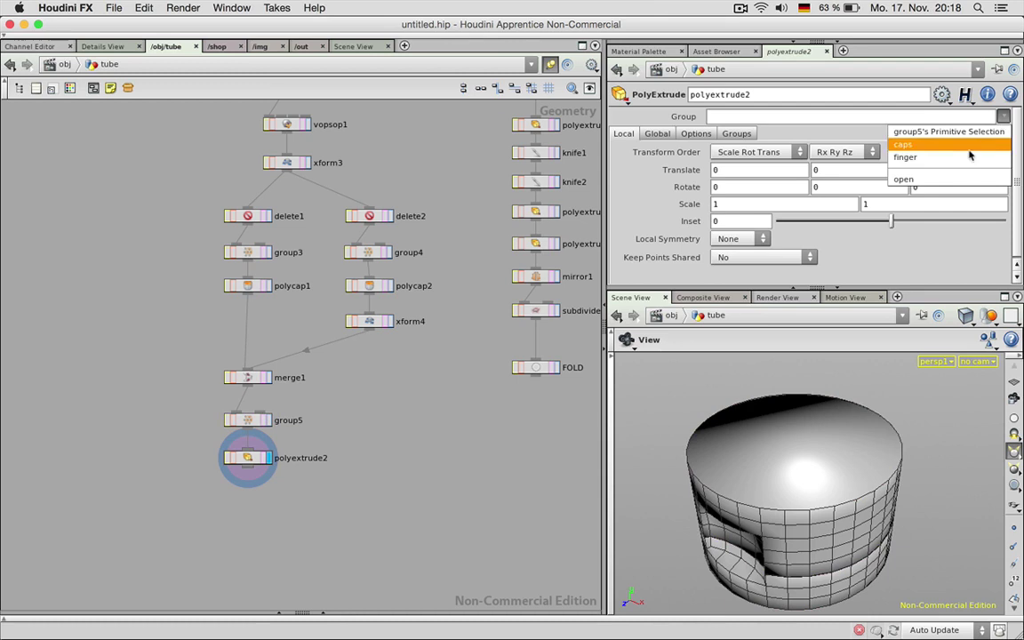
click(950, 144)
drag(891, 220, 891, 220)
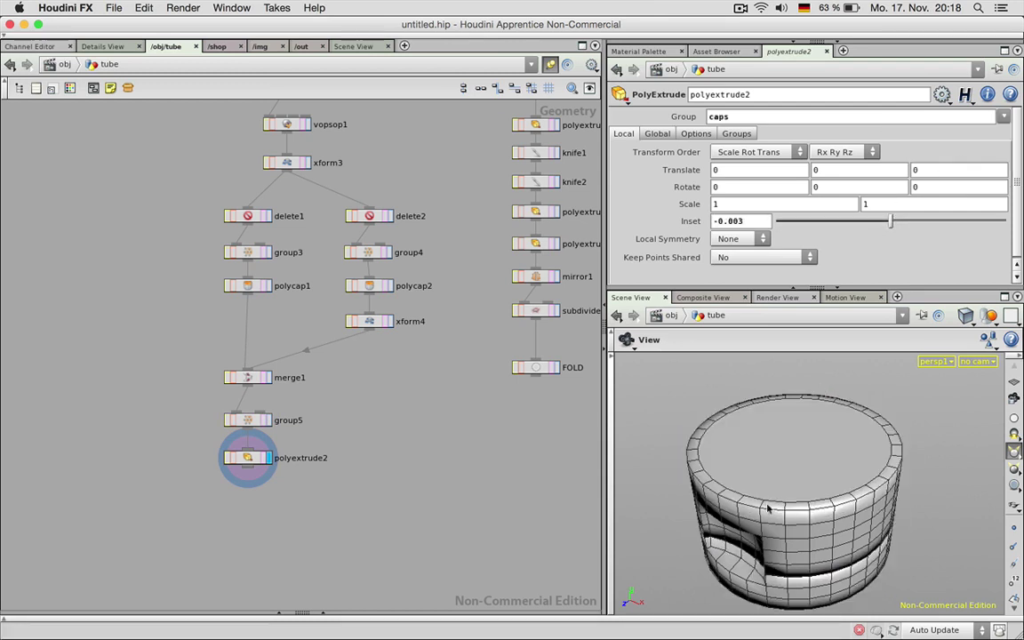
drag(814, 520, 712, 489)
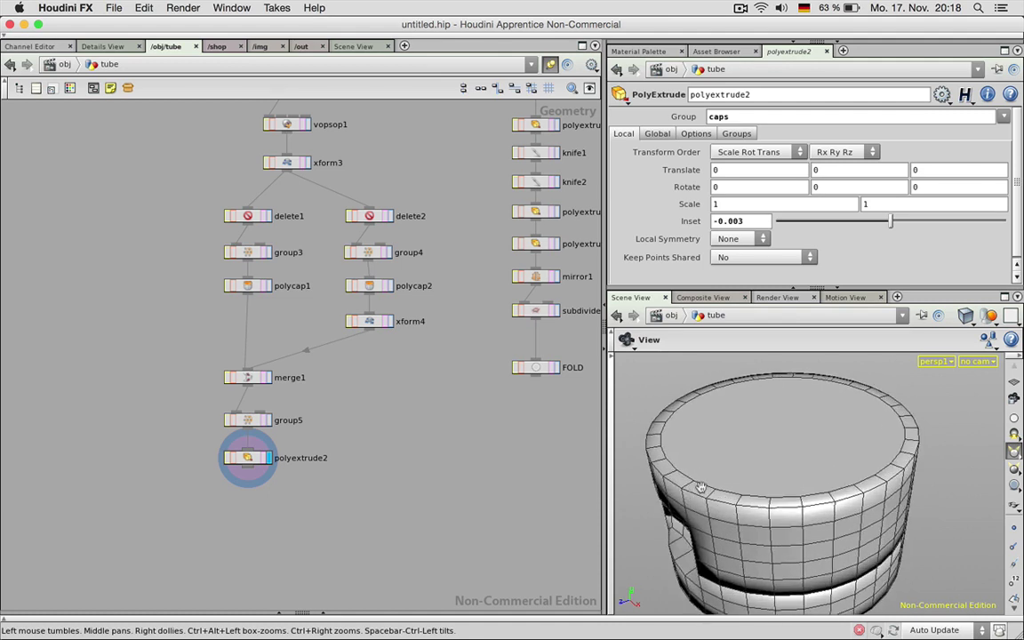
drag(629, 466, 496, 445)
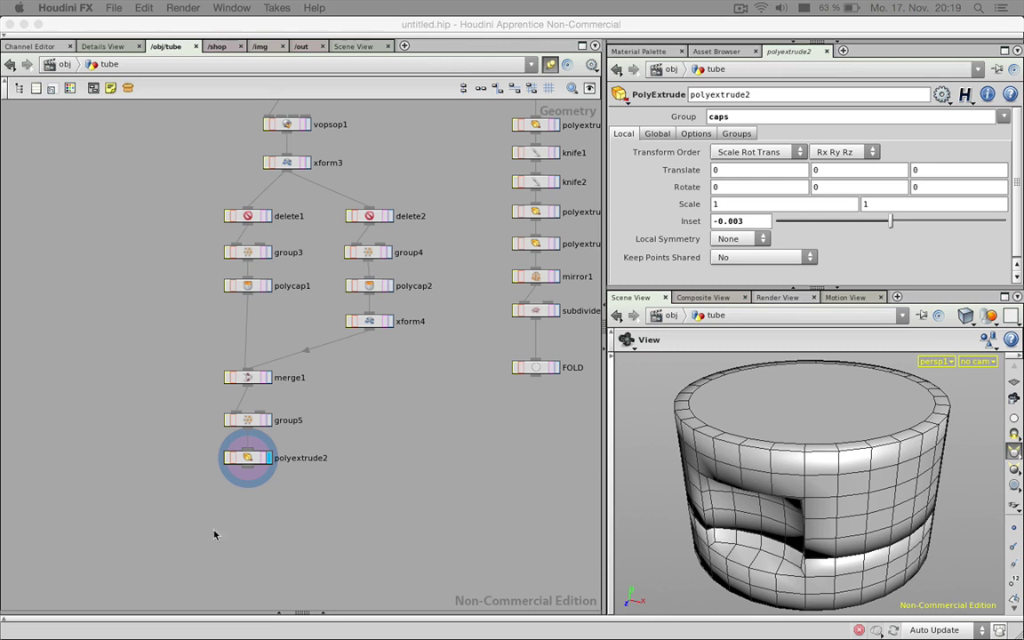
Step: Append a Subdivide node after polyextrude2 and display it to test the smoothing
click(238, 473)
key(Tab)
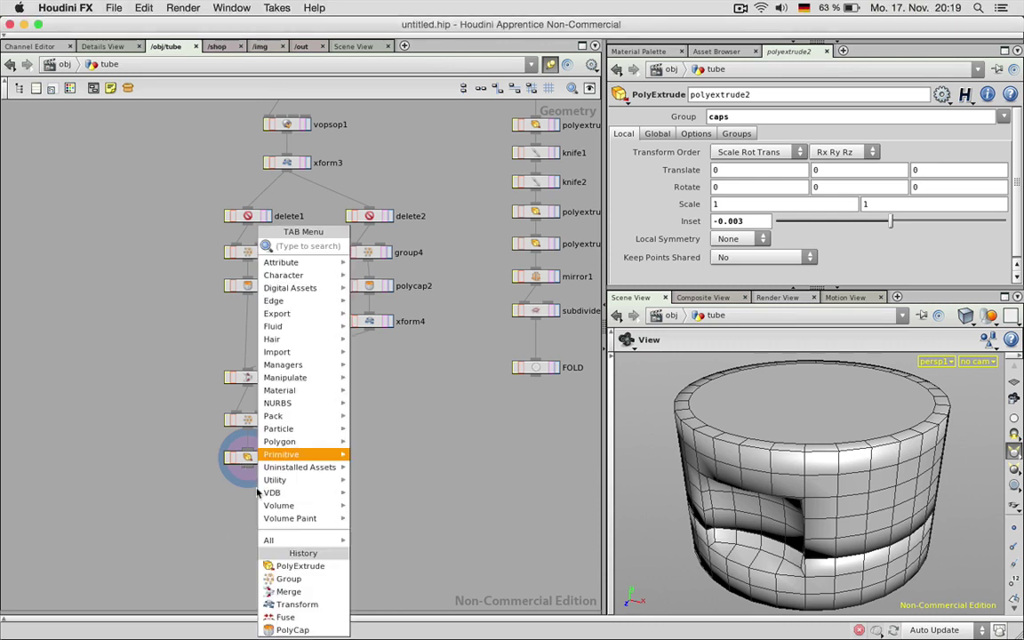
text(subdivide)
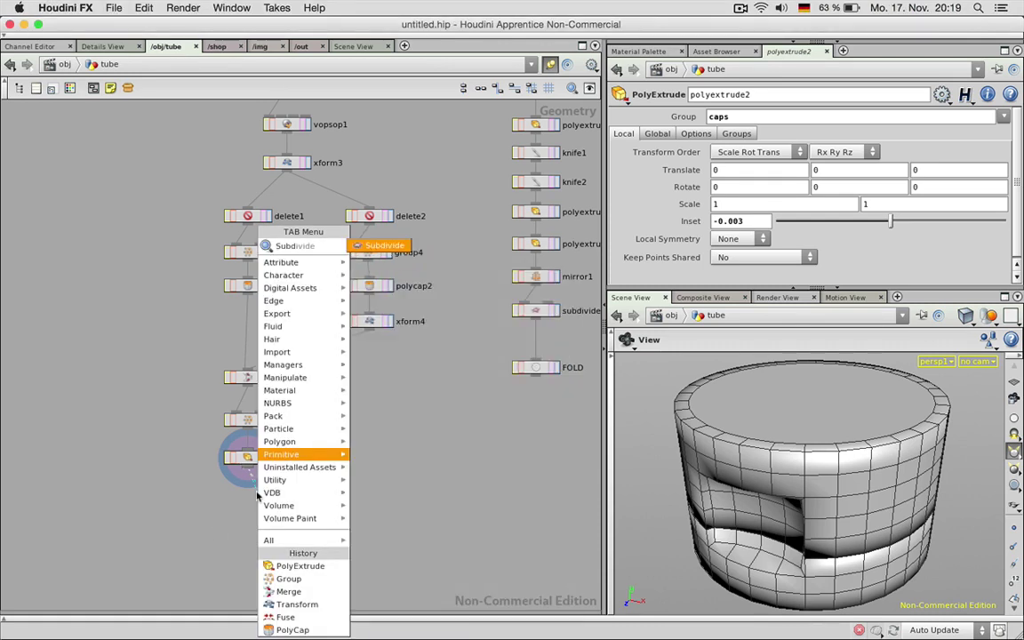
key(Return)
click(258, 491)
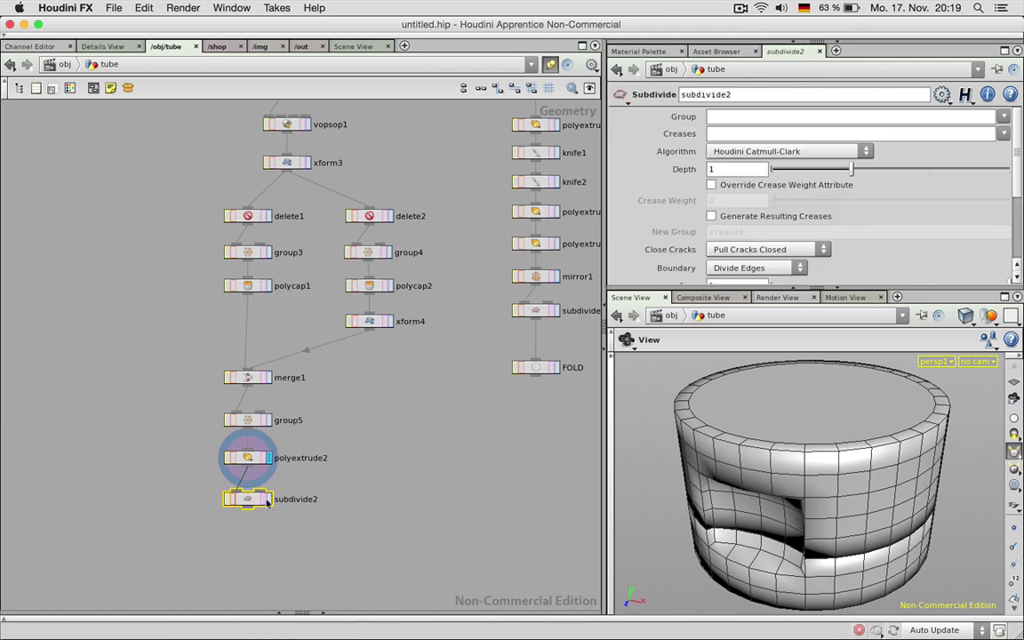
click(268, 501)
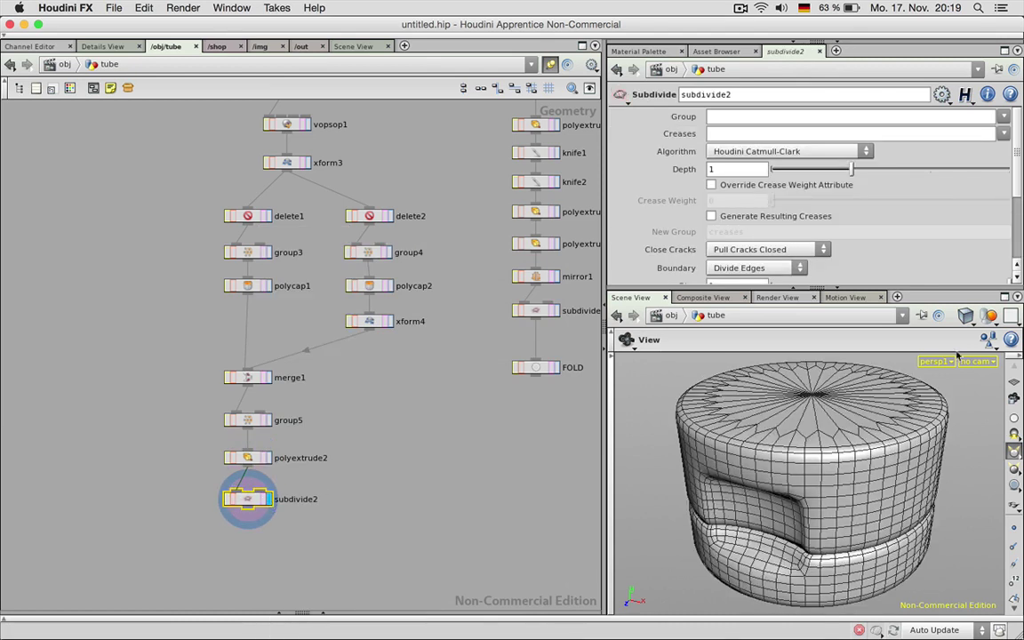
Step: Inspect the subdivided tube shaded without and with wireframe, and delete the test Subdivide node
click(1013, 450)
click(914, 425)
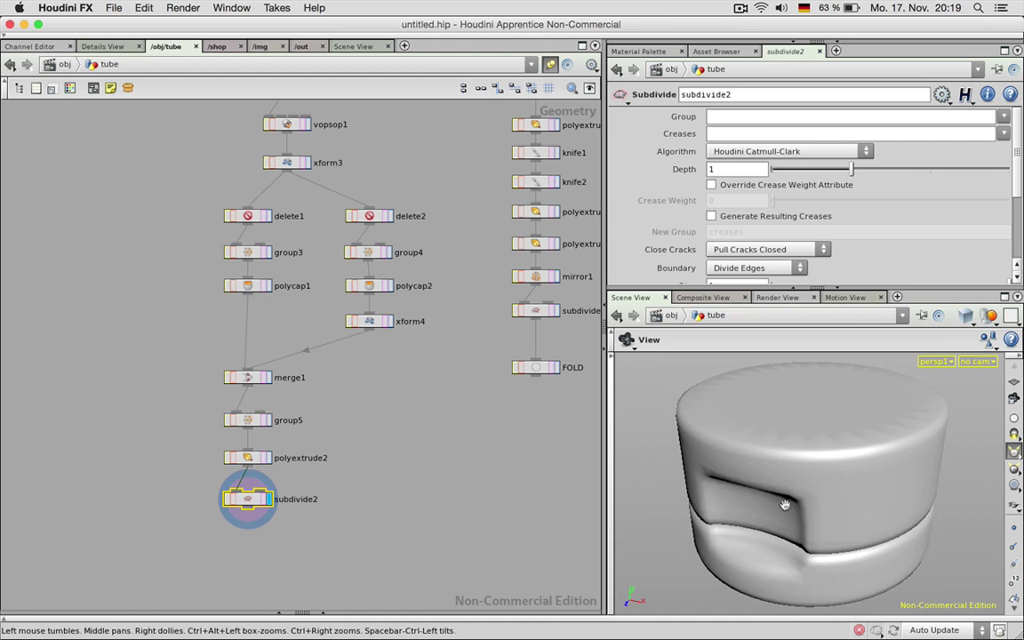
drag(785, 504, 806, 446)
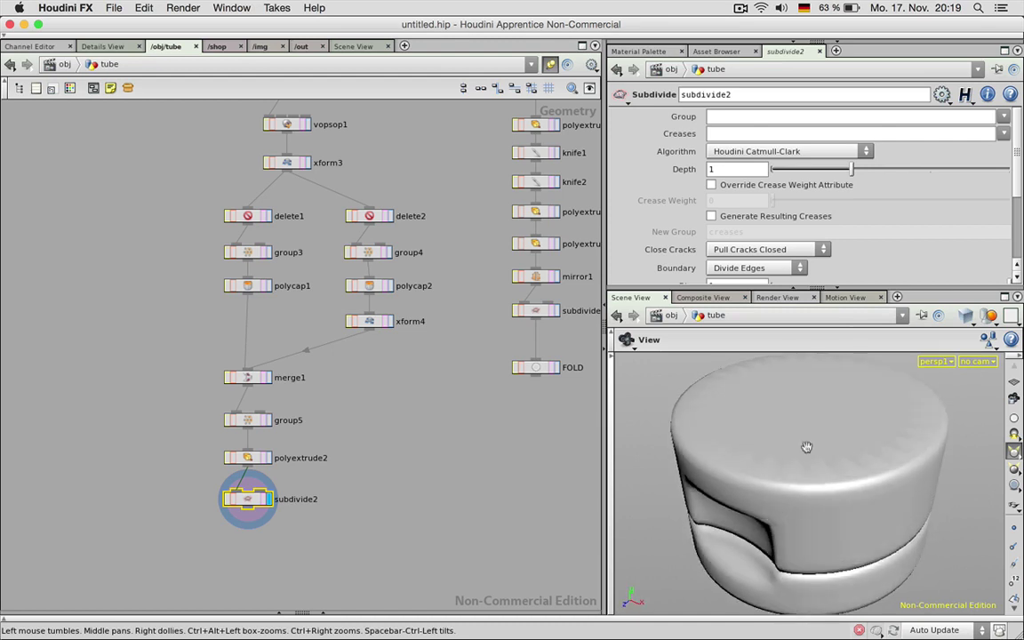
click(1013, 450)
click(914, 436)
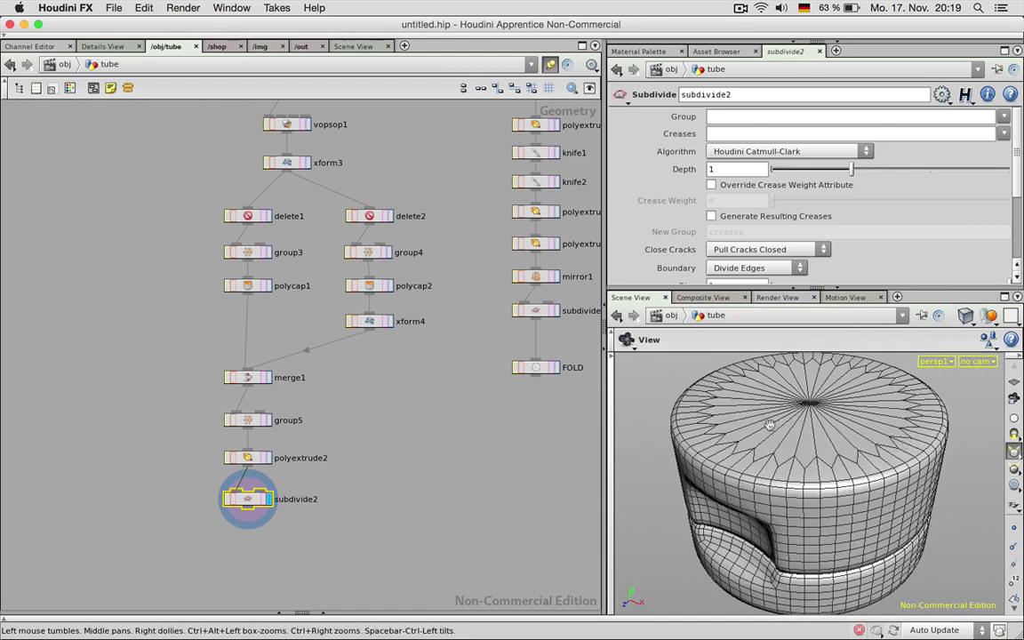
drag(710, 433, 712, 447)
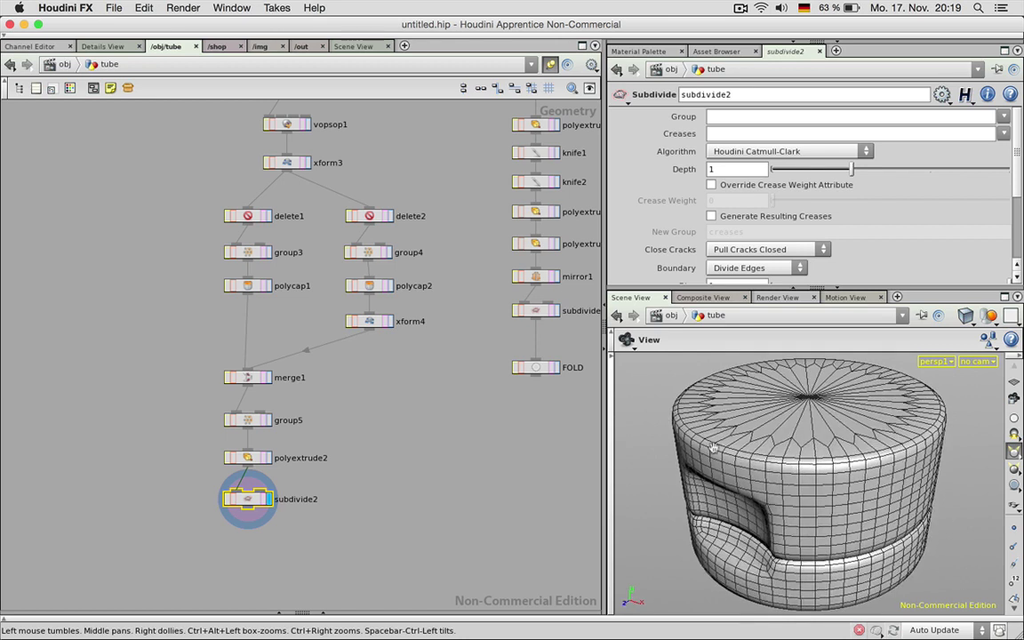
drag(789, 494, 754, 473)
drag(761, 422, 844, 395)
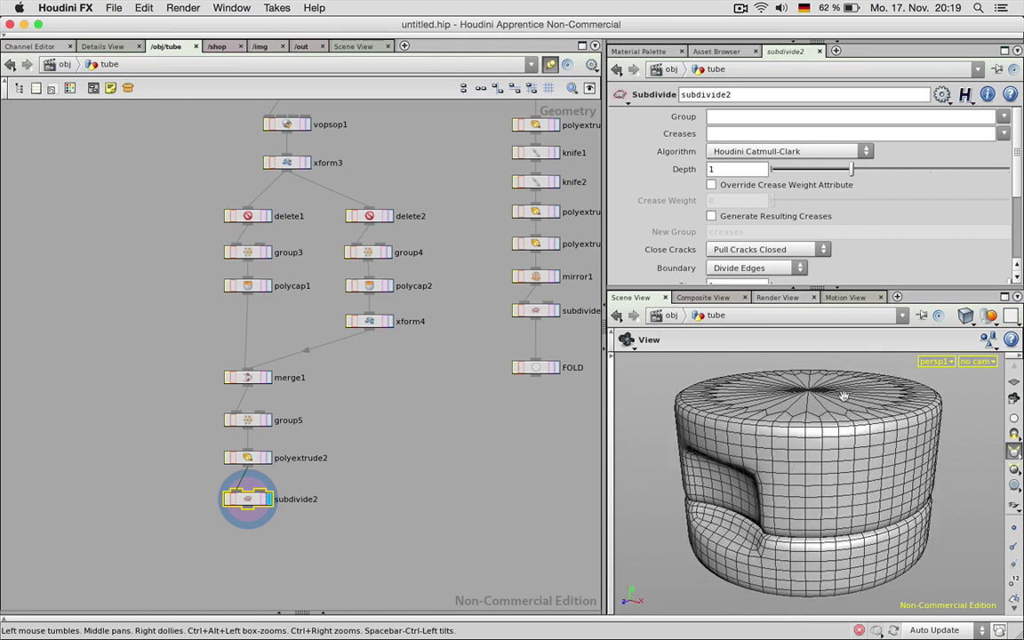
key(Delete)
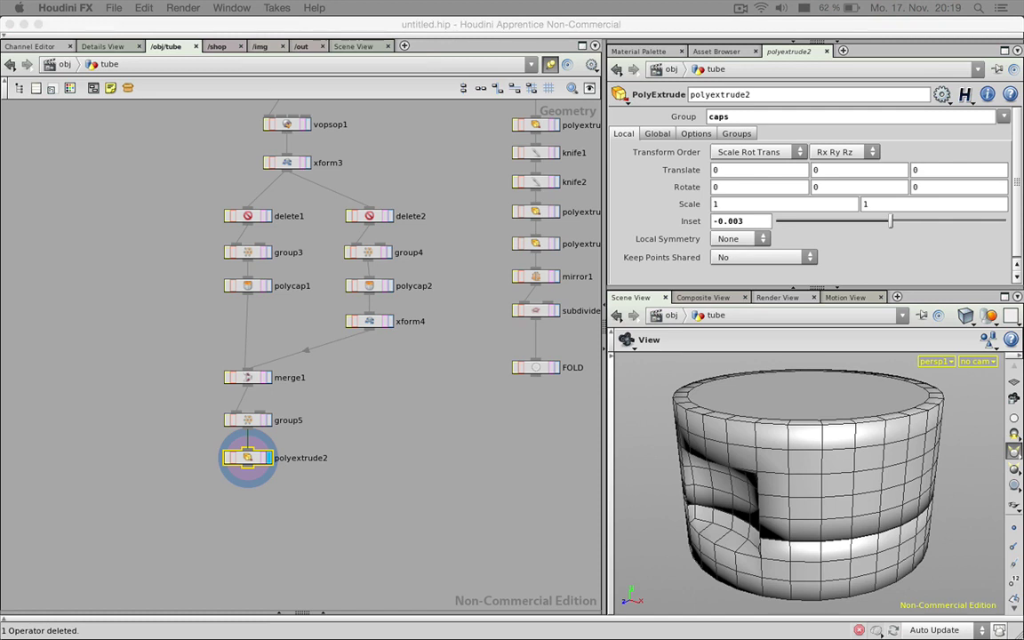
Step: Set polyextrude2's inset to -0.002 and look at the cap border from above
click(249, 458)
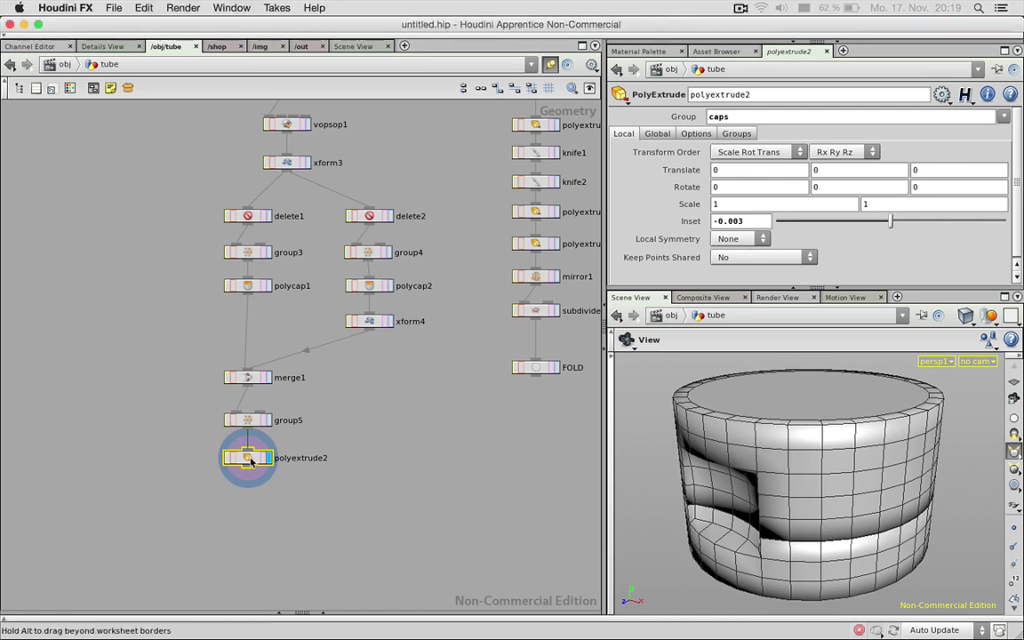
drag(739, 218, 749, 222)
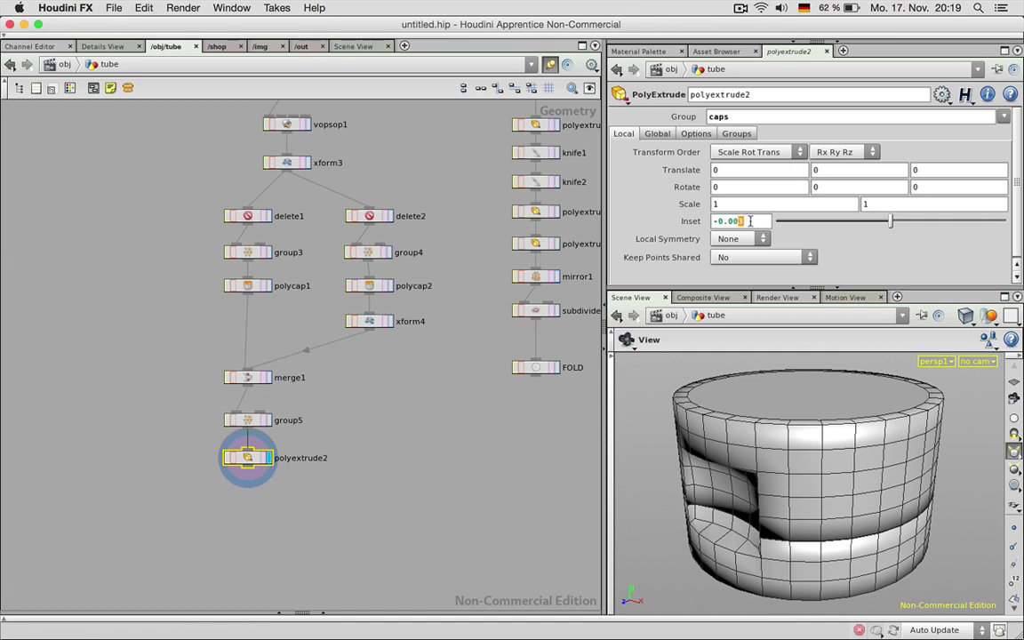
text(2)
key(Return)
drag(779, 460, 775, 494)
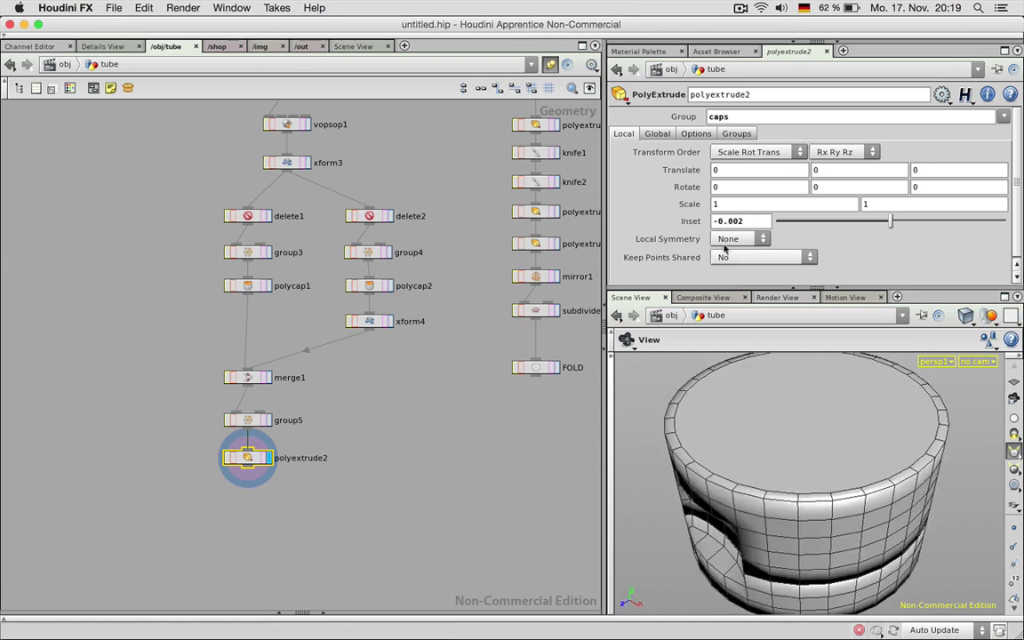
Step: Set polyextrude2's inset to -0.001 and check the edges around the seam between the two pieces
drag(737, 221, 745, 221)
text(1)
key(Return)
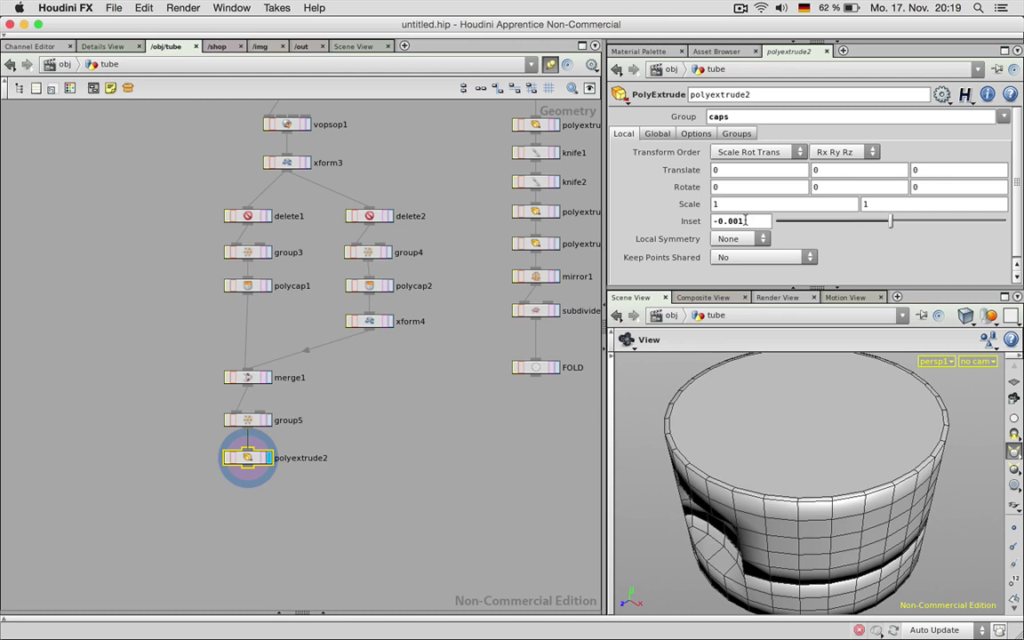
mouse_move(803, 514)
mouse_down()
mouse_move(813, 496)
mouse_move(792, 498)
mouse_up()
middle_drag(793, 497, 804, 470)
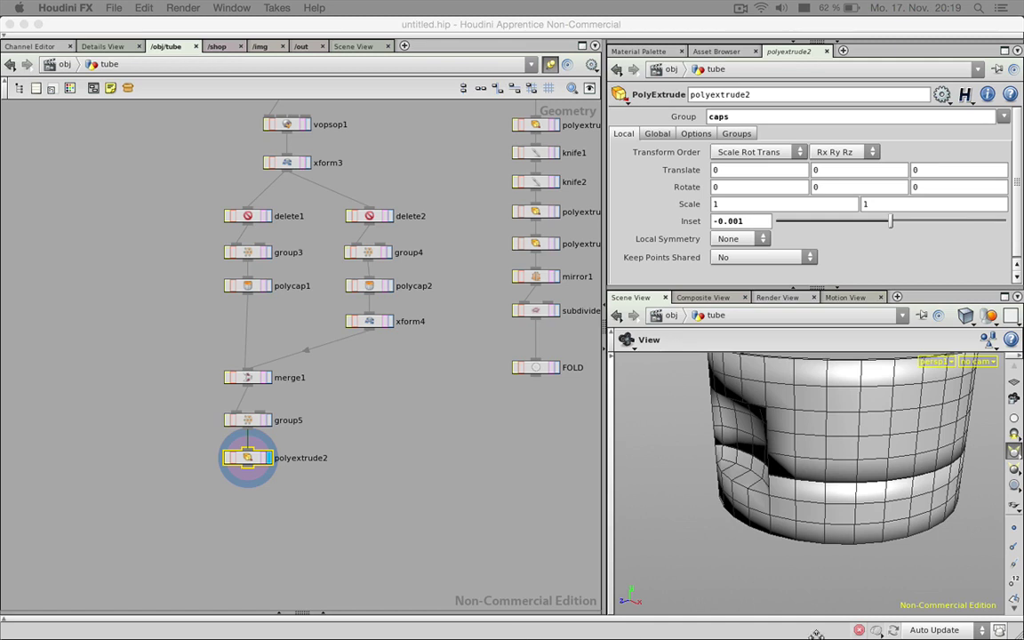
Step: Set the caps extrusion in polyextrude2 to 4 divisions and an inset of -0.002
mouse_move(775, 380)
mouse_down()
mouse_move(728, 431)
mouse_move(772, 364)
mouse_up()
click(693, 135)
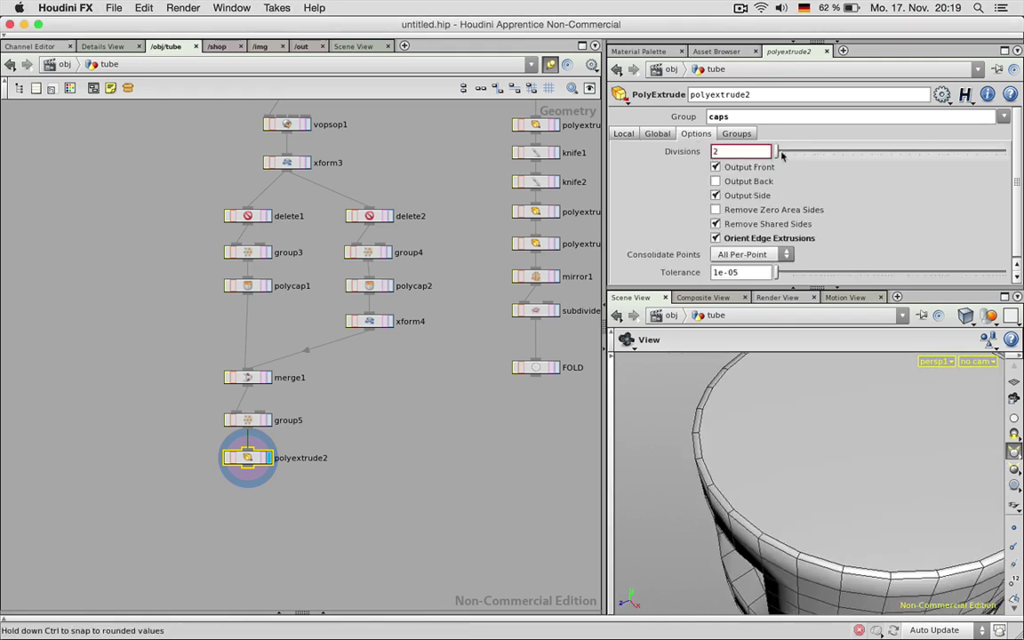
click(782, 152)
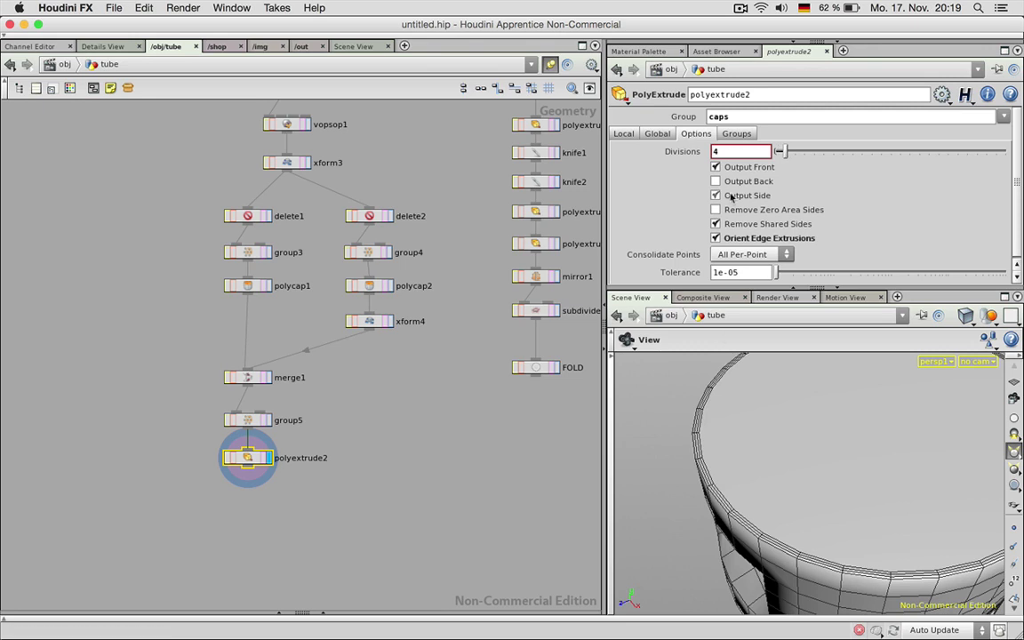
click(626, 134)
click(745, 221)
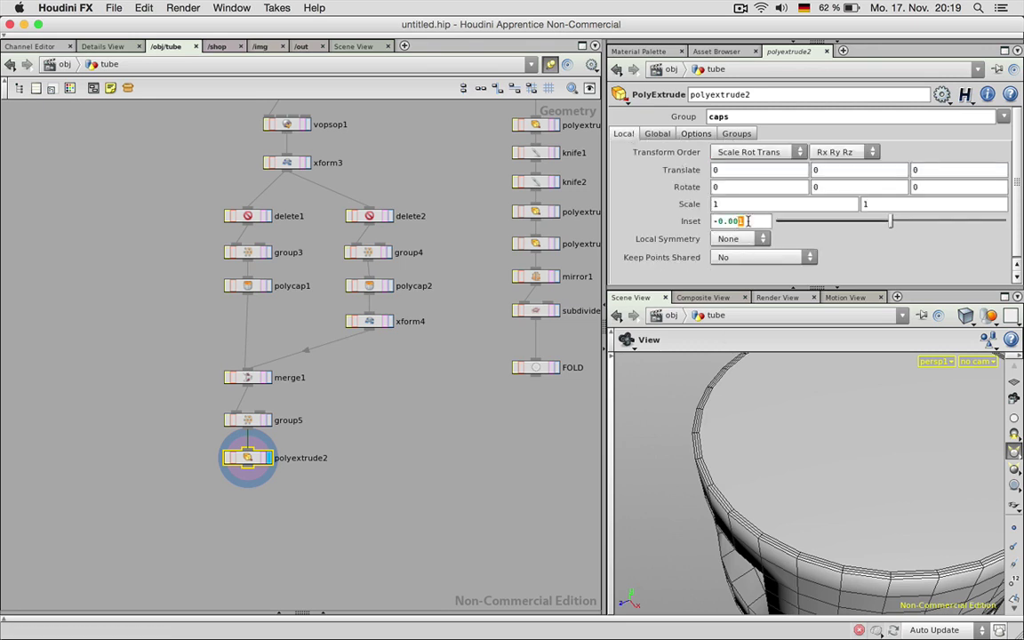
key(BackSpace)
text(2)
key(Return)
scroll(706, 500, down, 5)
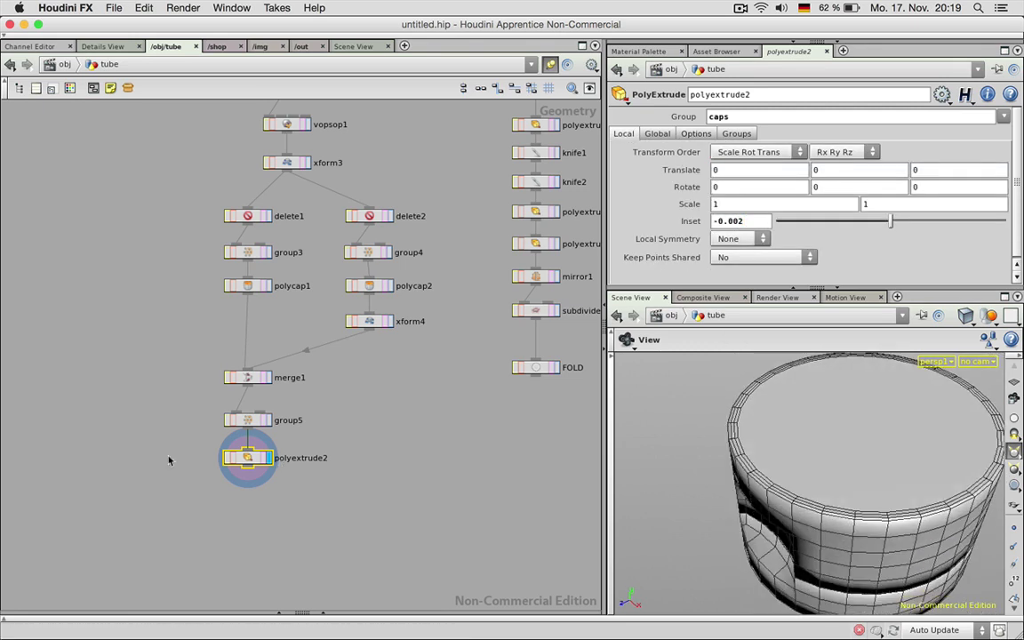
Step: Append a Subdivide node after polyextrude2 and display its result
right_click(255, 474)
text(su)
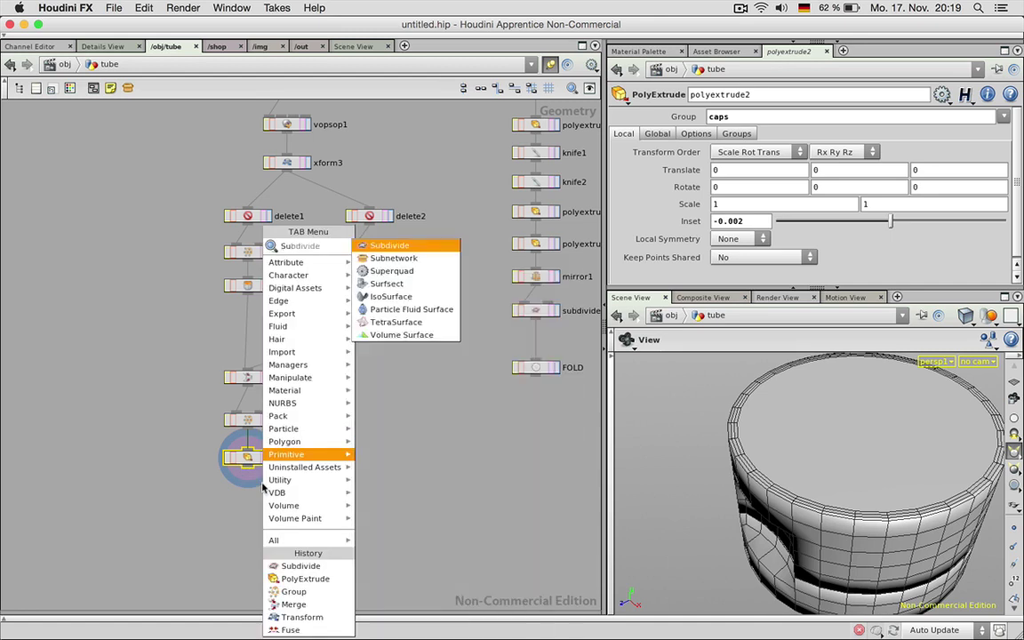
key(Return)
click(263, 484)
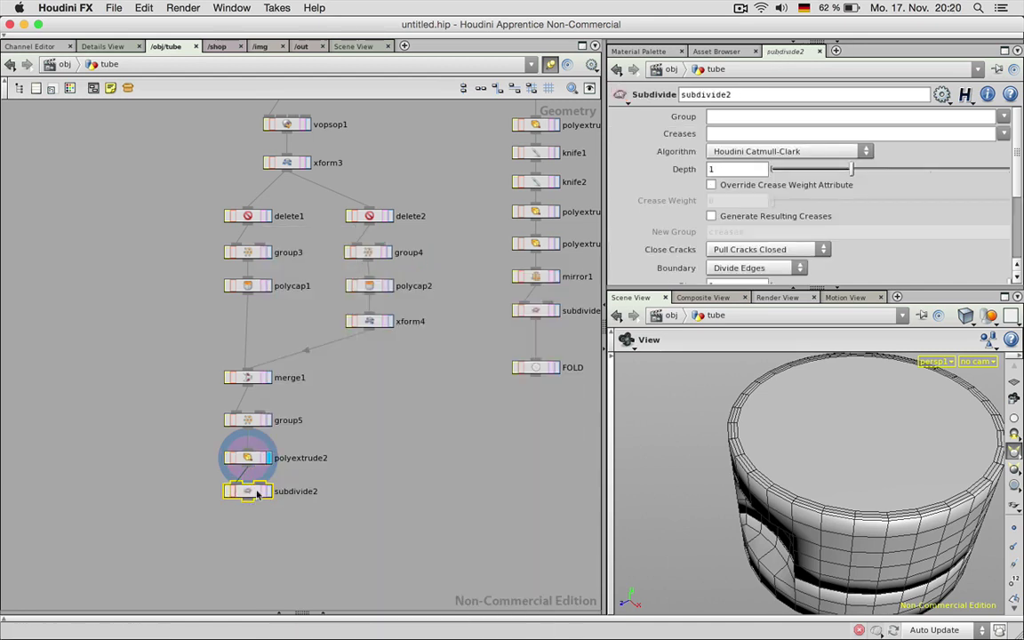
click(247, 490)
scroll(811, 510, up, 6)
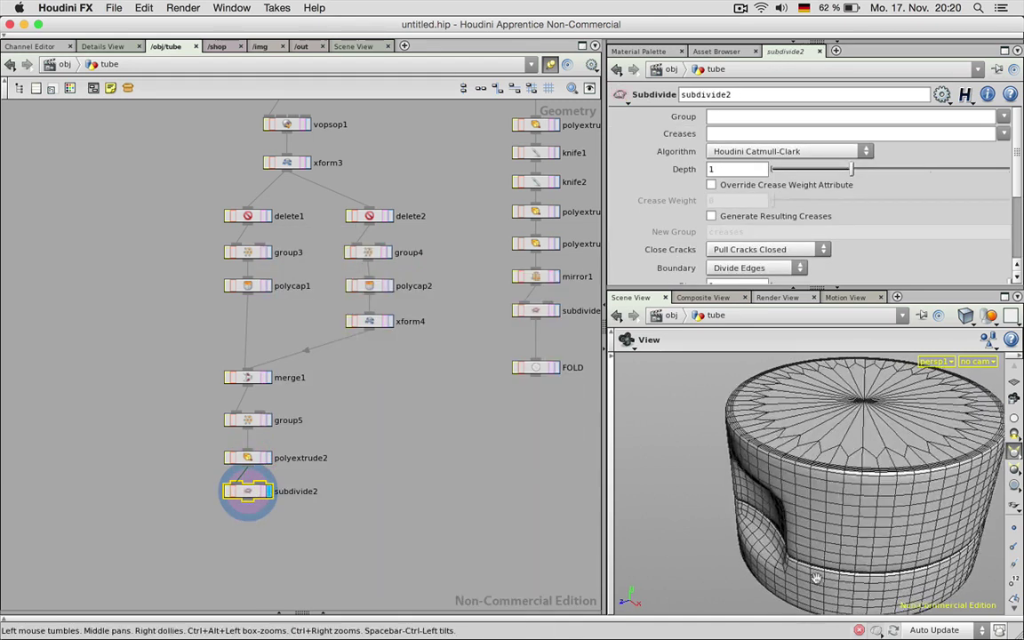
scroll(811, 510, up, 5)
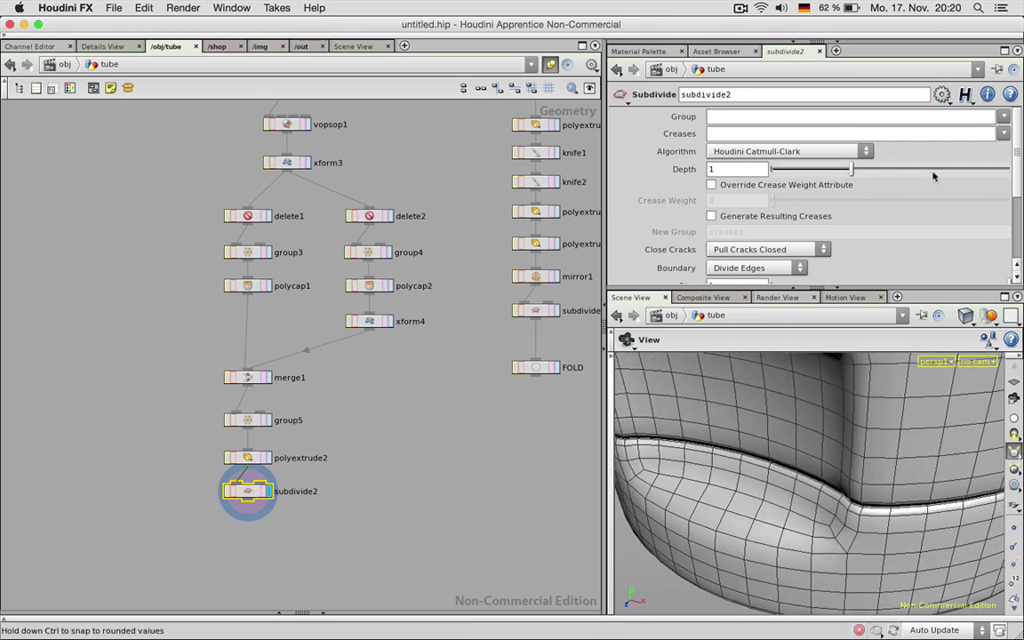
Step: Set the subdivision depth to 2 and inspect the smoothed groove and finger dent
drag(851, 169, 931, 168)
drag(874, 465, 845, 436)
scroll(845, 432, down, 5)
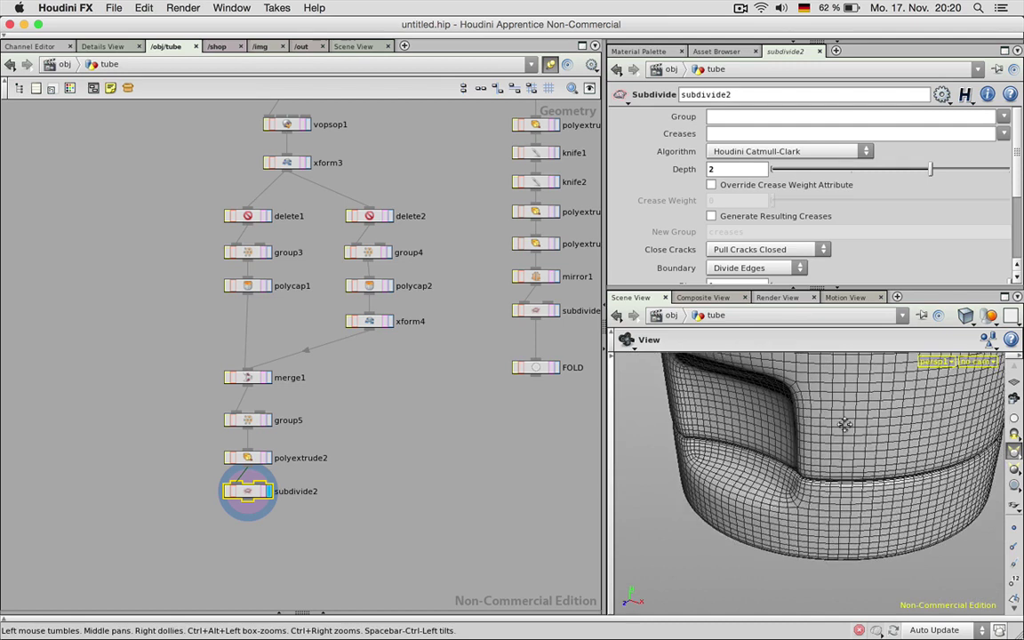
middle_drag(844, 424, 861, 507)
Step: Switch the viewport shading to Smooth Shaded to view the cap without wireframe
click(1012, 450)
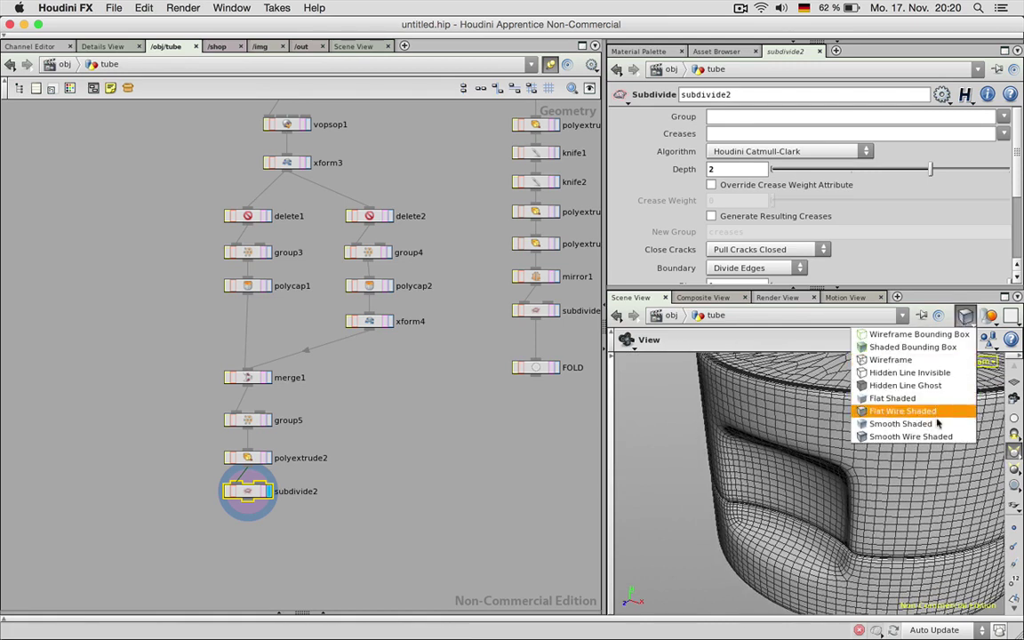
click(916, 420)
mouse_move(867, 540)
mouse_down()
mouse_move(905, 534)
mouse_move(875, 521)
mouse_up()
scroll(876, 520, down, 5)
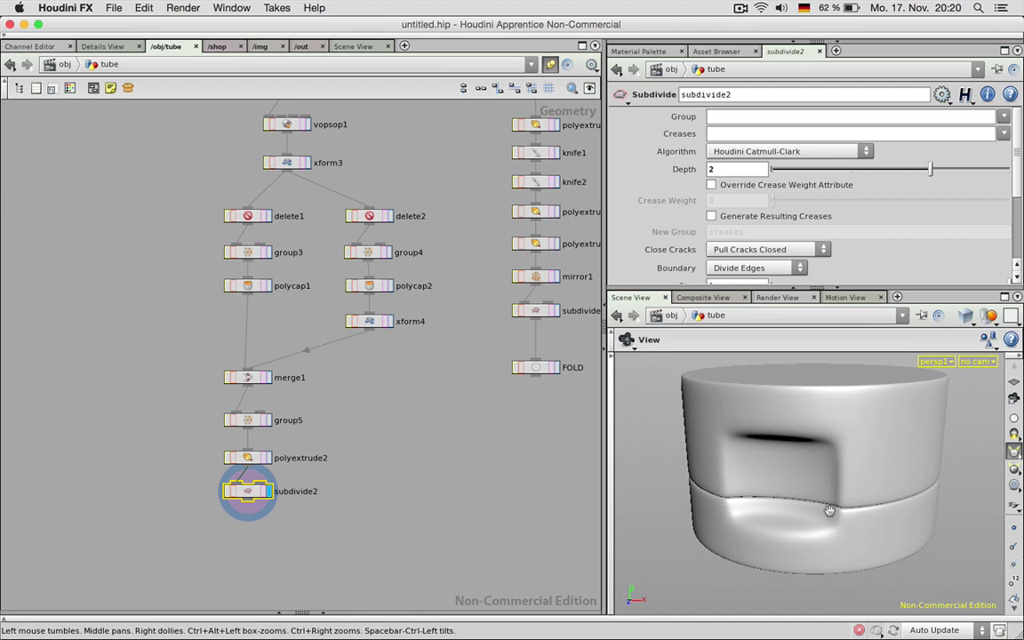
Step: Recheck the divisions of polyextrude2 and delete the Subdivide node below it
click(248, 459)
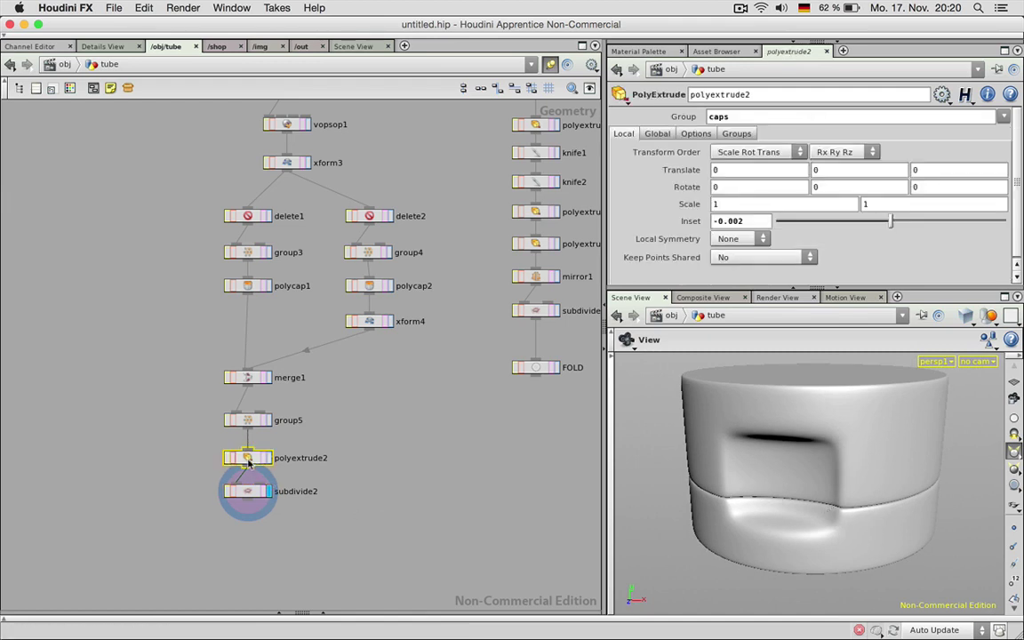
click(696, 134)
drag(780, 152, 787, 153)
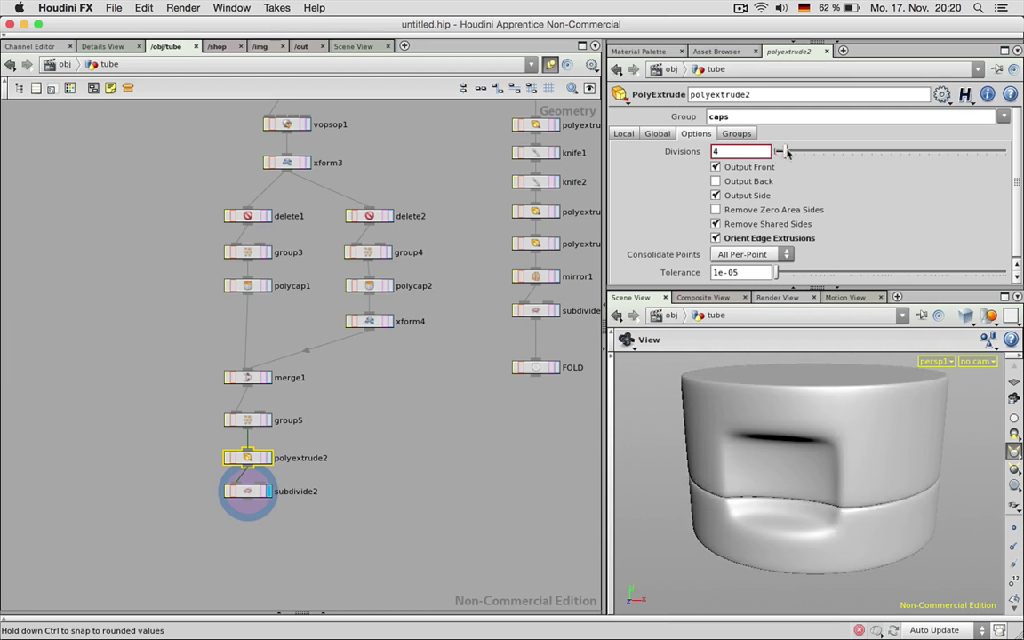
click(251, 489)
key(Delete)
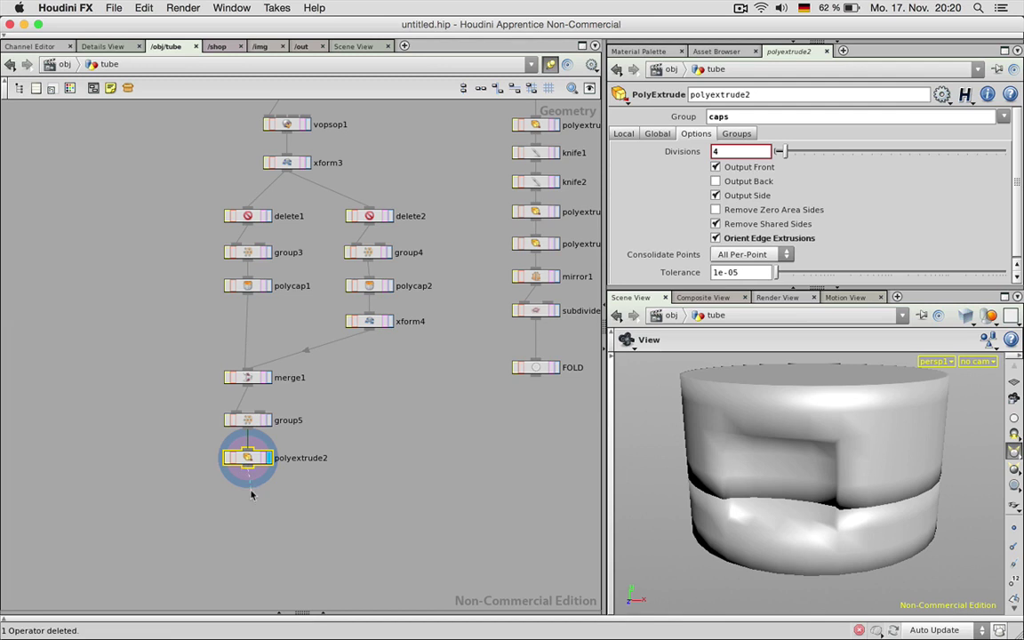
Step: Append a Transform node named xform_pos after polyextrude2 and display it
key(Tab)
text(transf)
key(Return)
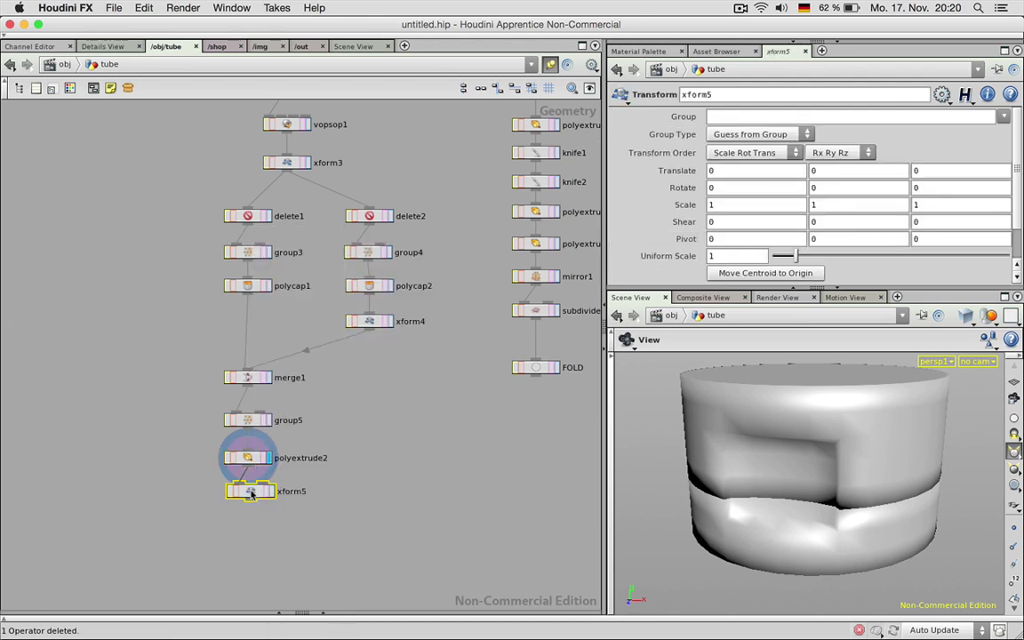
drag(252, 494, 309, 500)
click(268, 498)
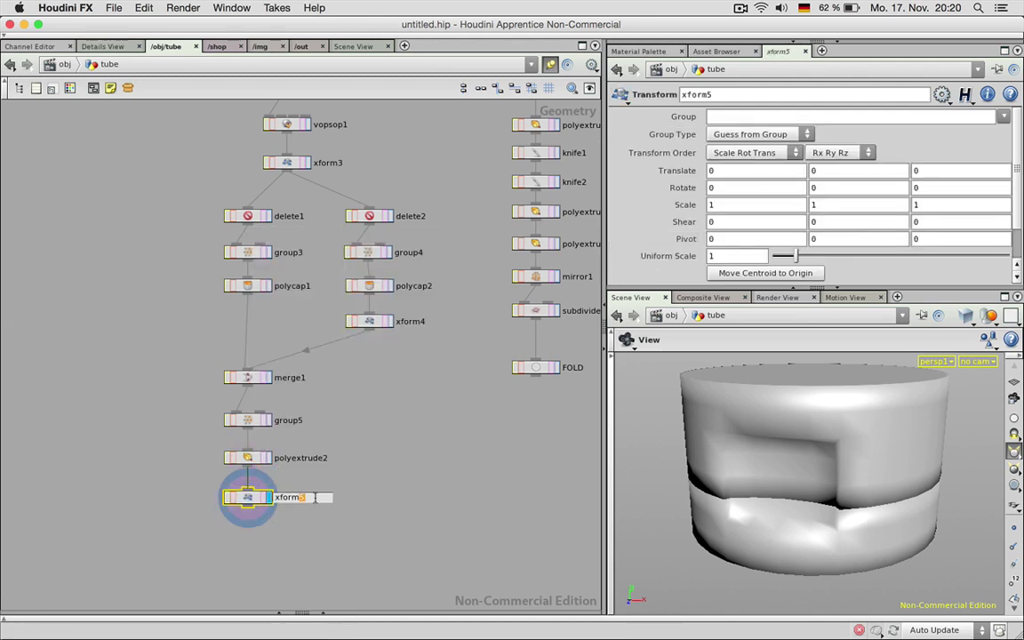
text(xform_pos)
key(Return)
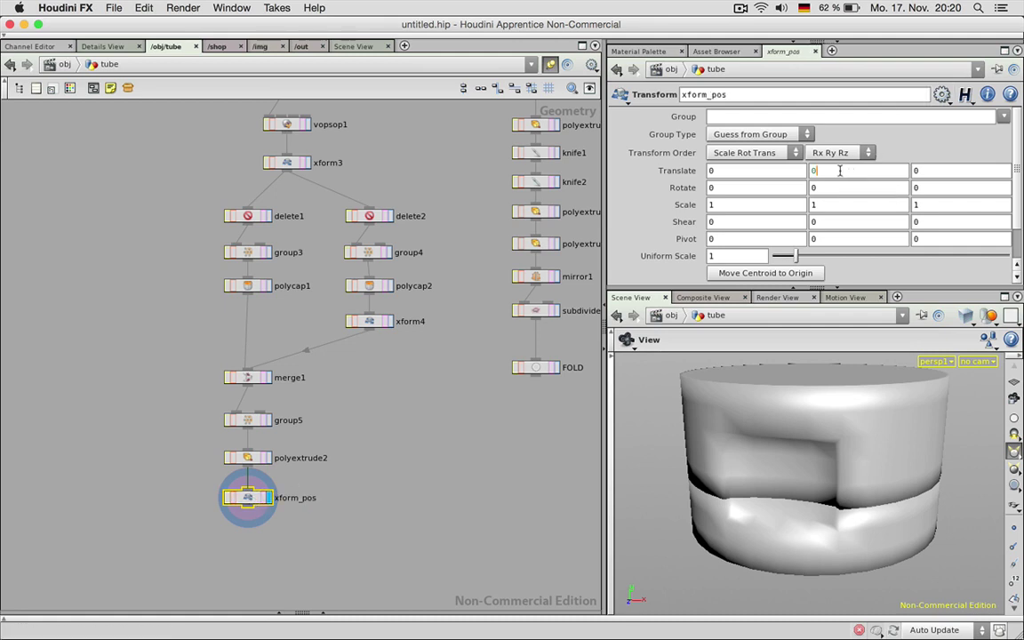
Step: Set the Y translation of xform_pos to $SIZEY/2 so the cap is raised by half its height
text($)
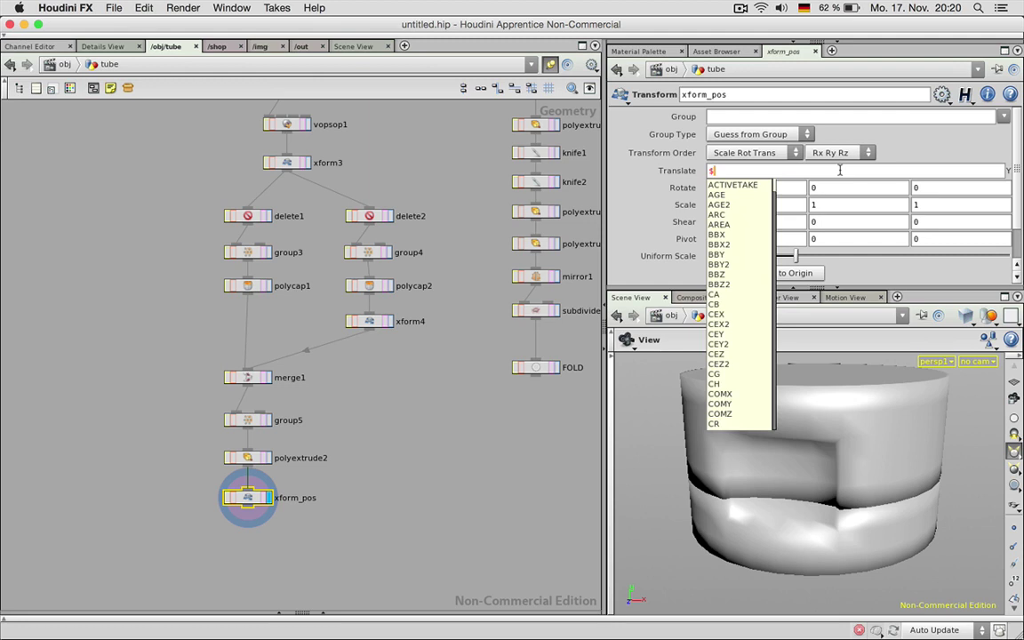
text(Y)
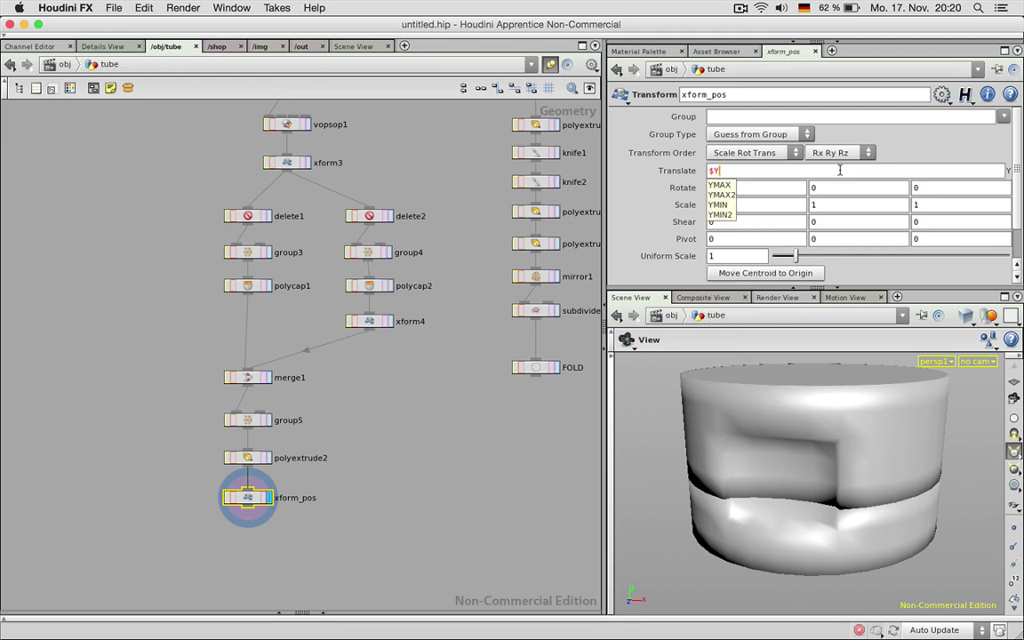
key(BackSpace)
text(SIZE)
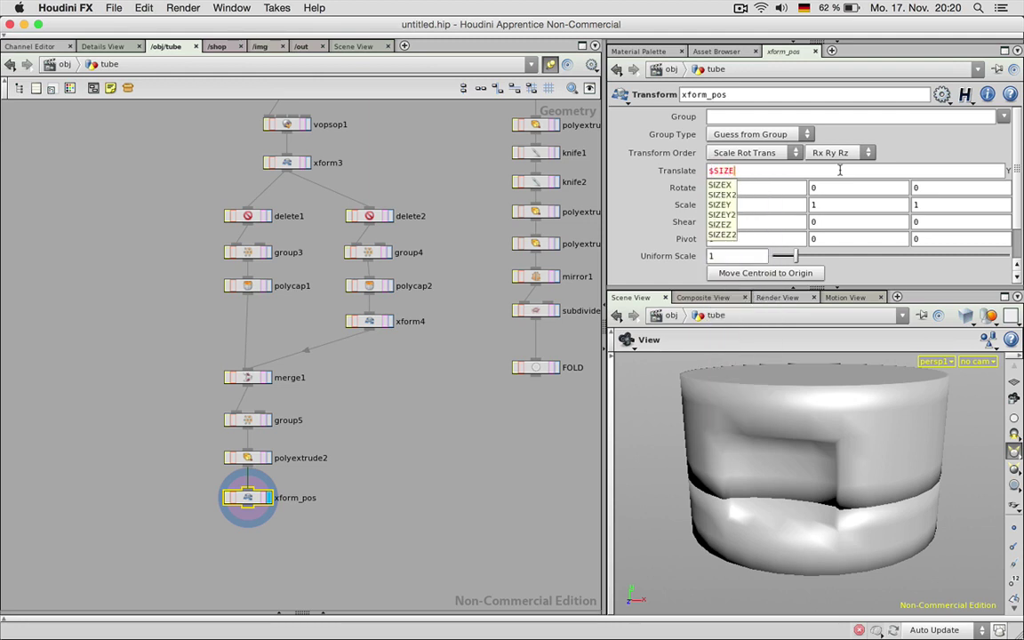
text(Y/2)
key(Return)
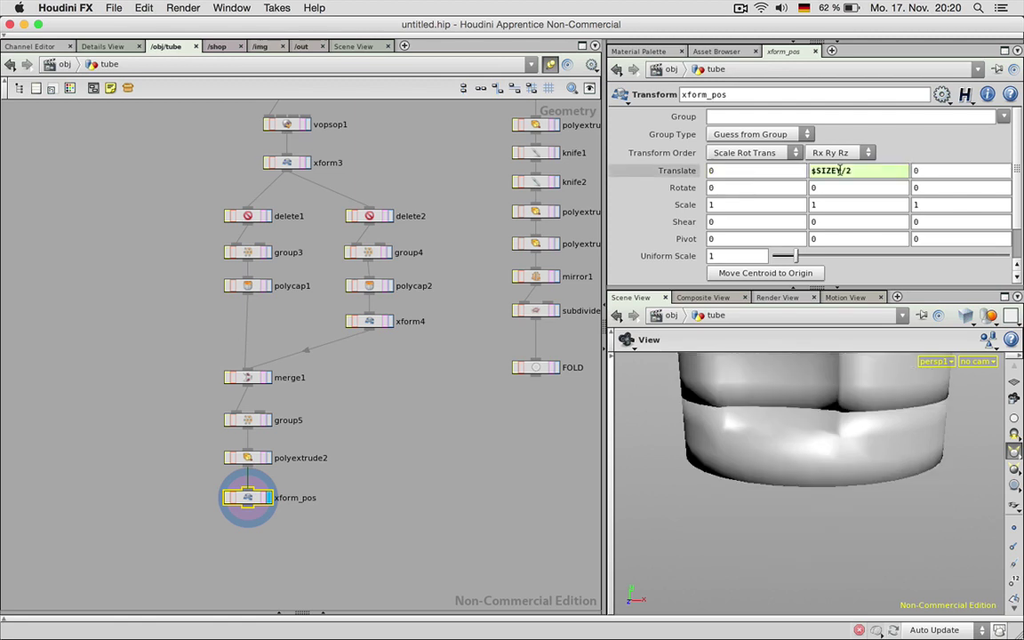
scroll(813, 458, down, 5)
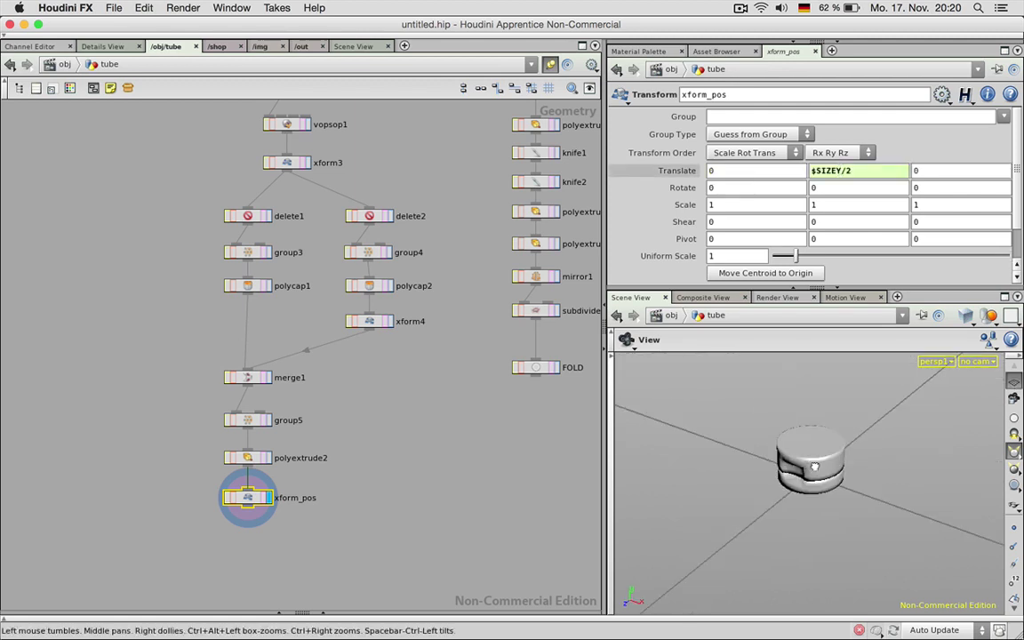
mouse_move(813, 457)
mouse_down()
mouse_move(813, 497)
mouse_move(813, 462)
mouse_move(810, 476)
mouse_up()
Step: Move the FOLD null further down its chain, below the level of xform_pos
middle_drag(385, 489, 279, 449)
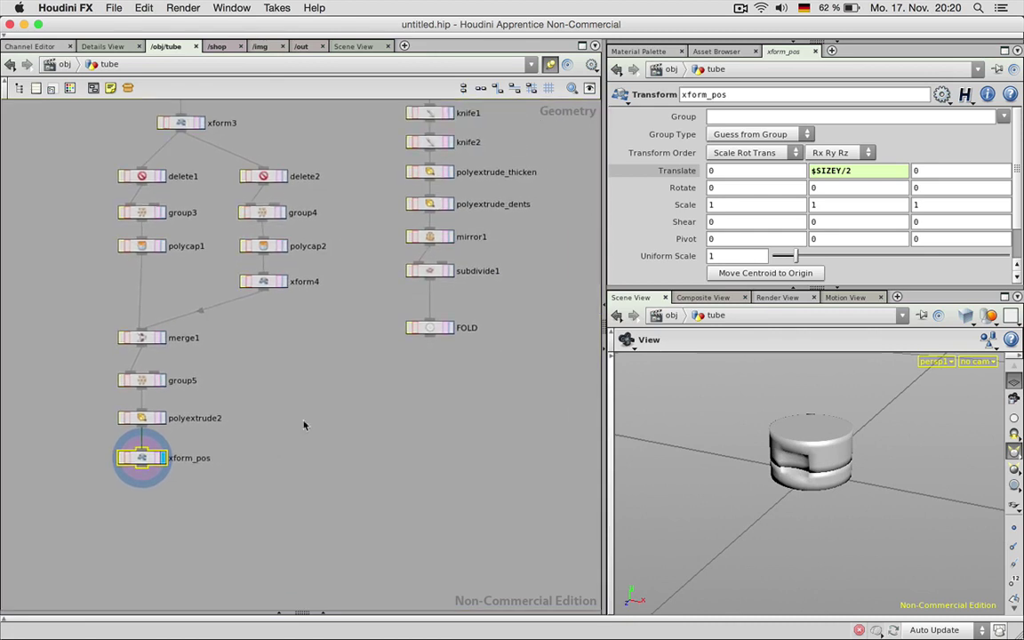
scroll(330, 353, down, 5)
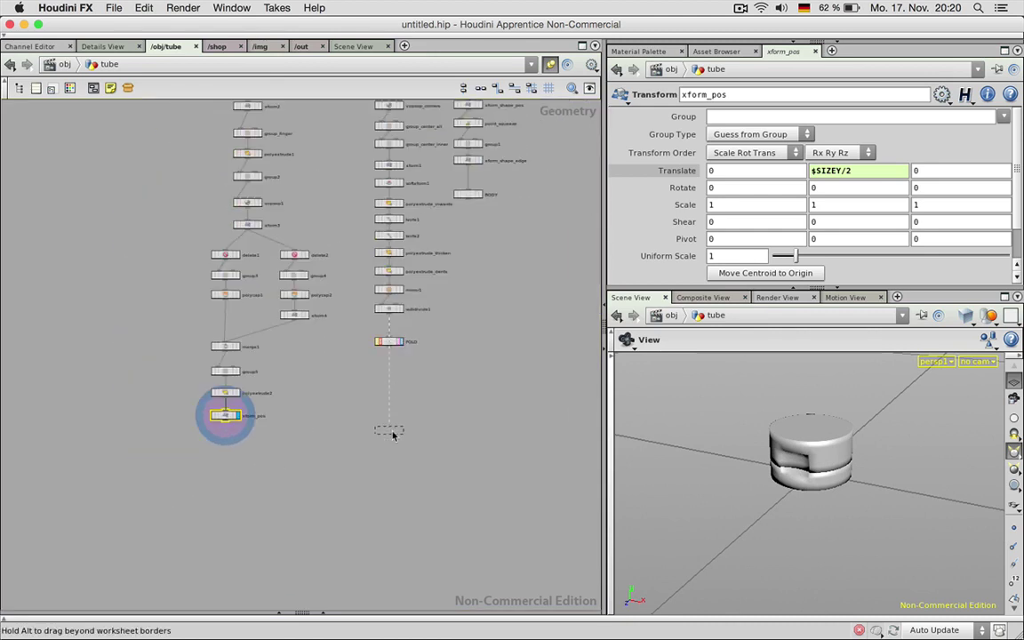
scroll(252, 439, up, 5)
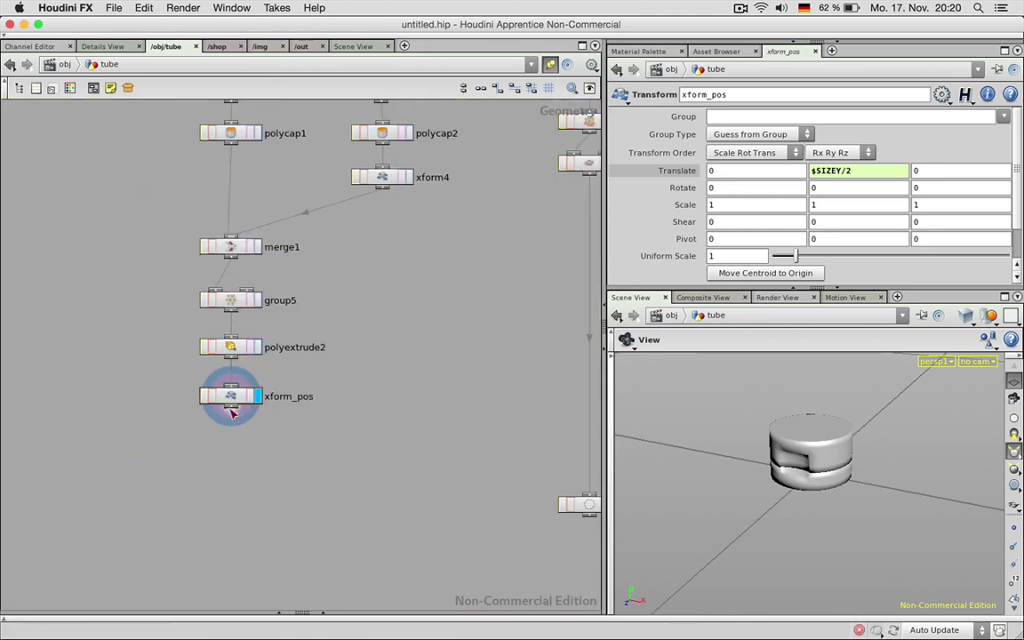
Step: Append a Null node named CAP below xform_pos and display it
key(Tab)
text(null)
key(Return)
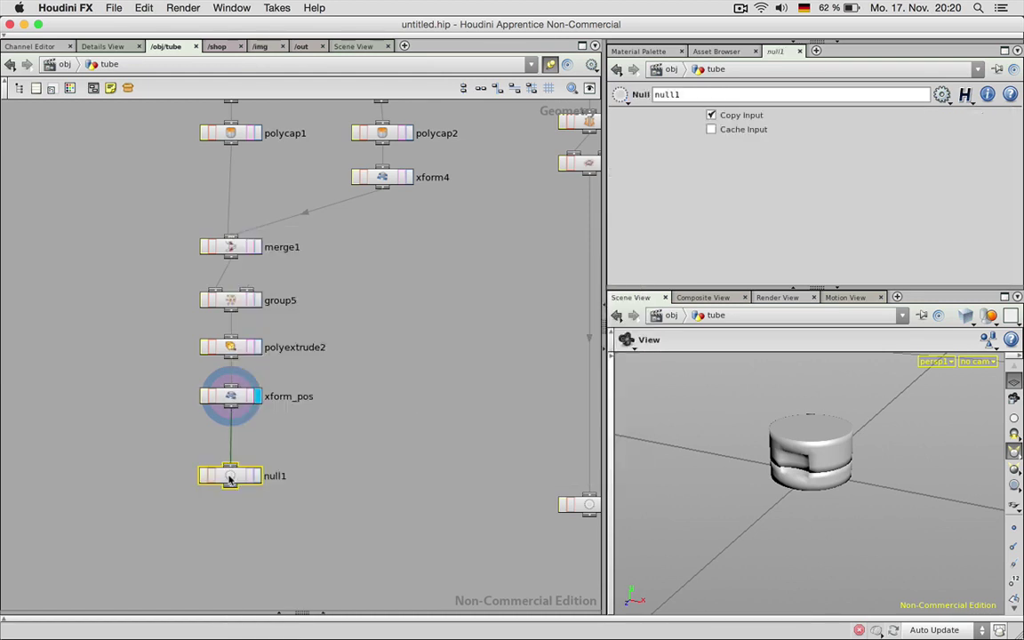
click(232, 477)
drag(230, 477, 230, 488)
double_click(277, 486)
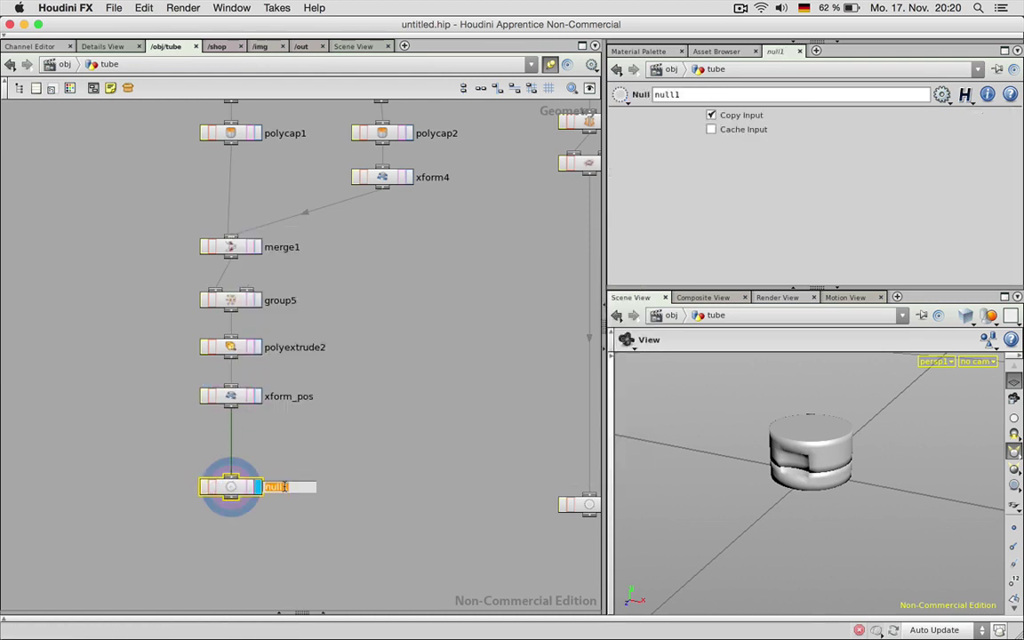
text(CAP)
key(Return)
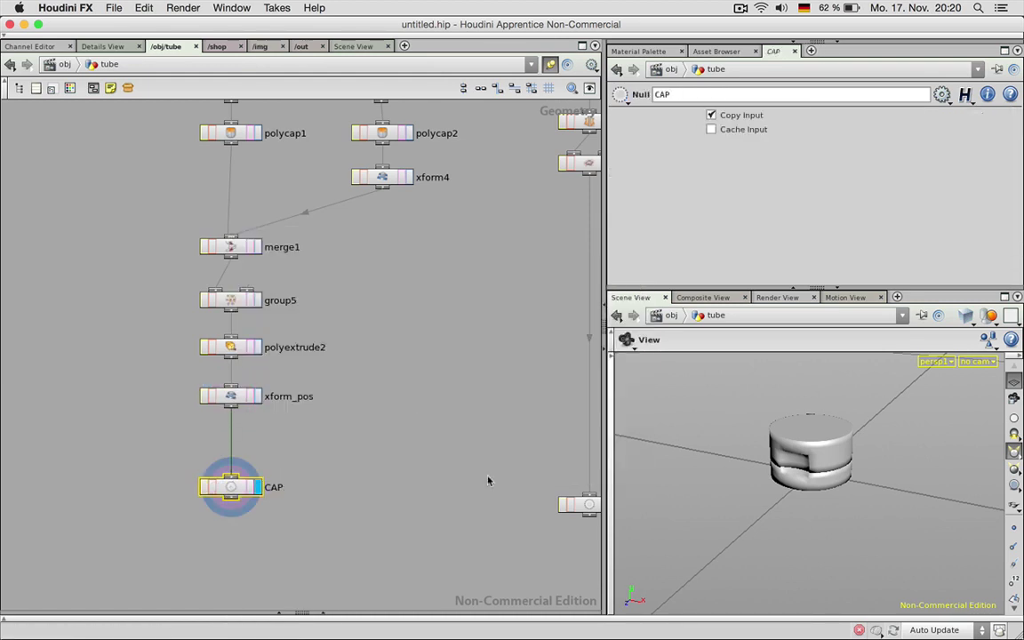
Step: Move the BODY null down its chain so it lines up with the FOLD null
middle_drag(432, 455, 289, 382)
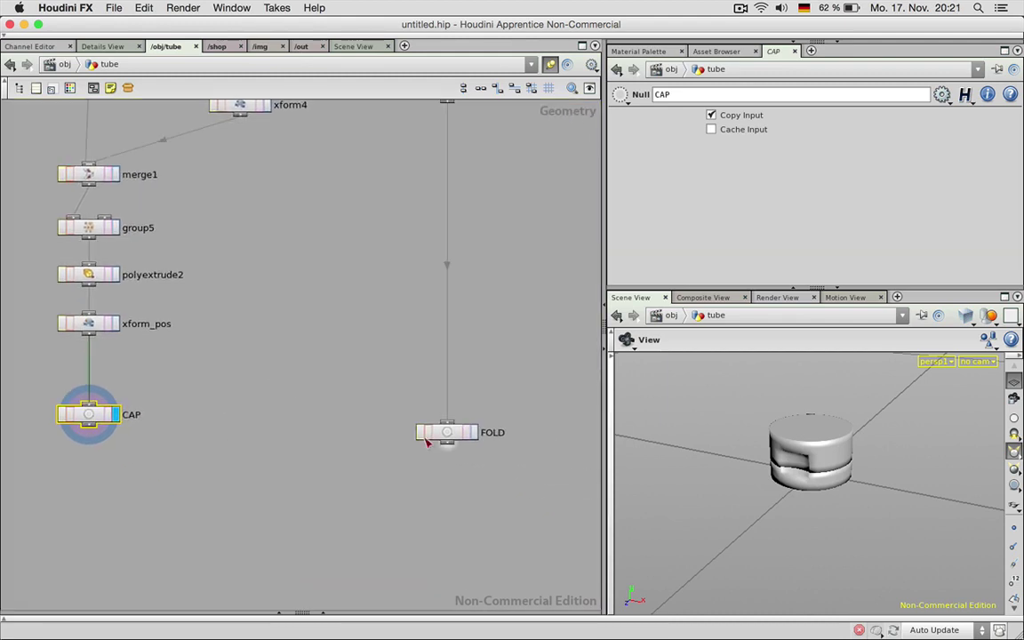
scroll(462, 373, down, 6)
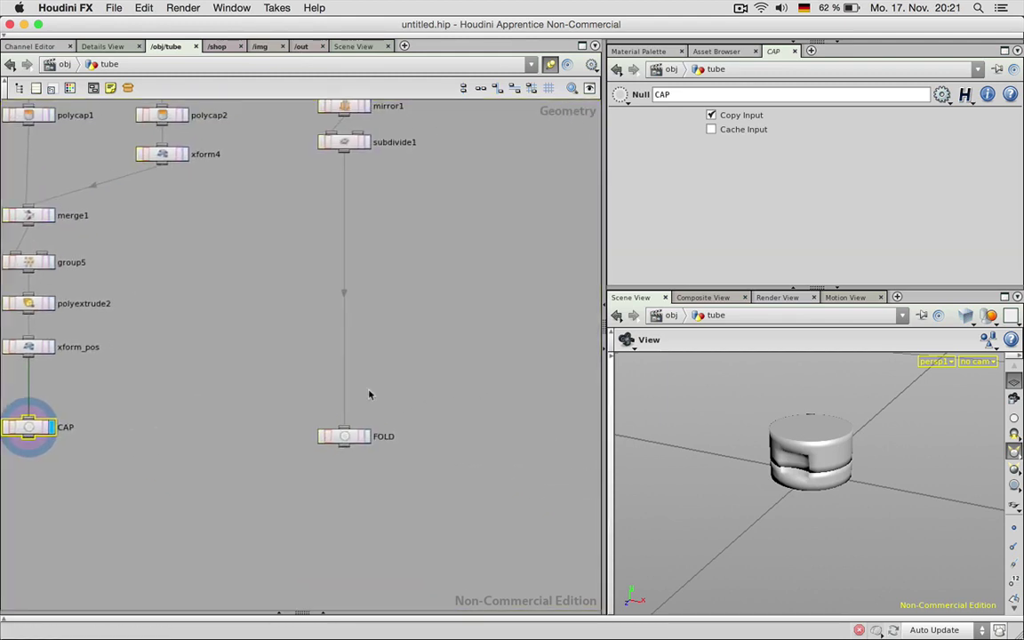
drag(442, 135, 421, 281)
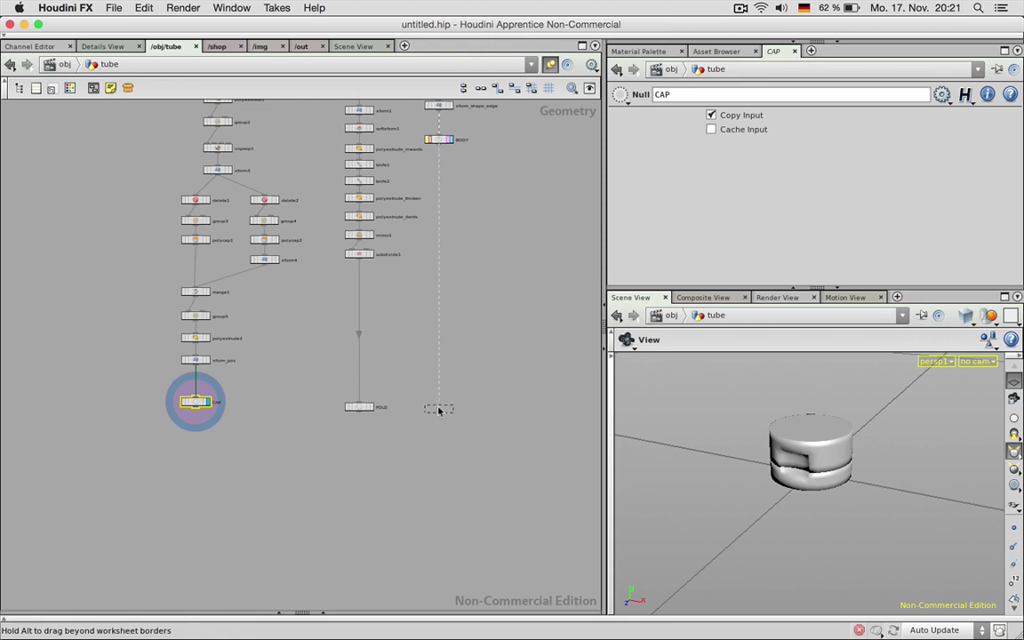
drag(442, 409, 440, 408)
scroll(394, 440, up, 3)
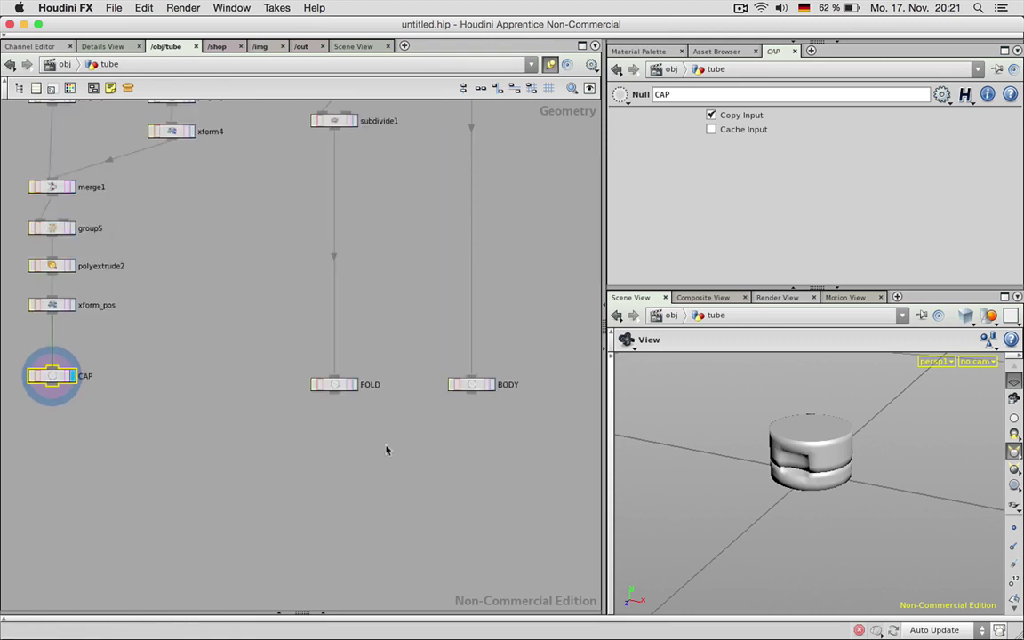
Step: Add a Merge node below the three nulls and connect CAP, FOLD and BODY into it
middle_drag(394, 442, 407, 406)
click(206, 411)
click(65, 348)
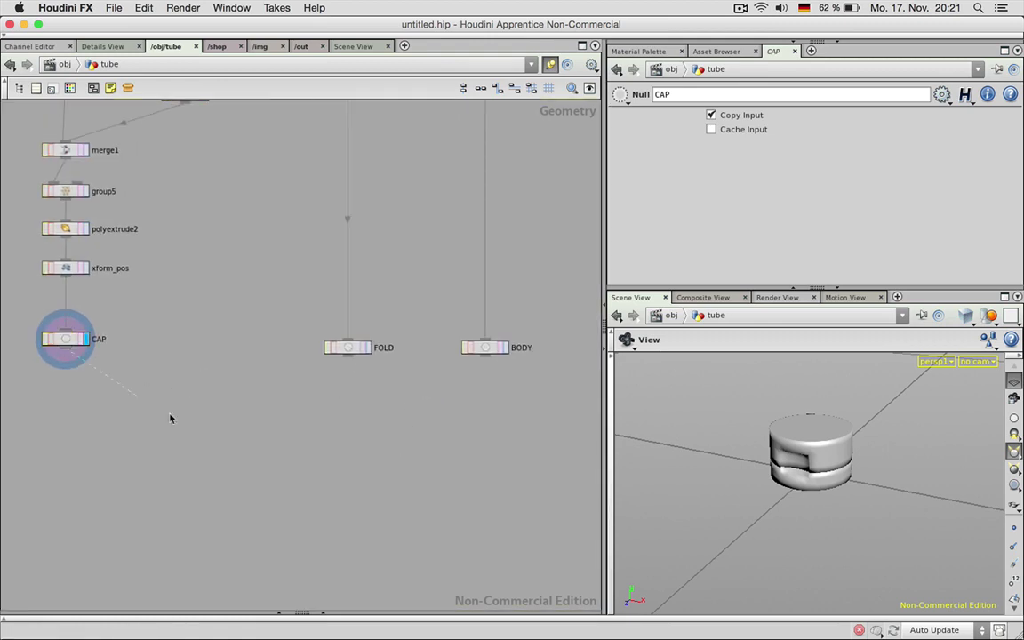
key(Tab)
text(merge)
key(Return)
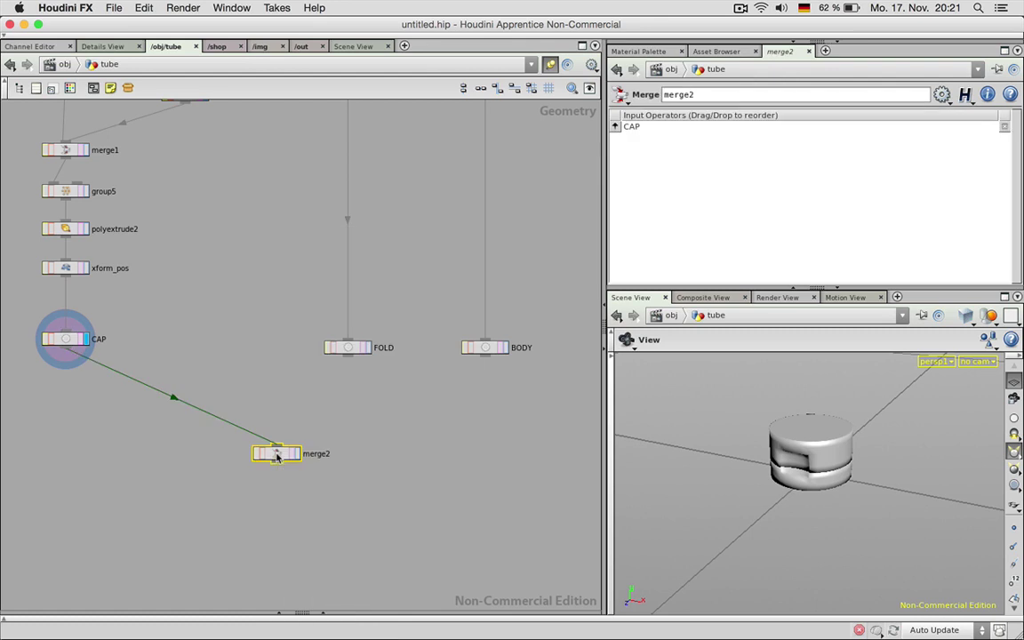
drag(276, 456, 347, 356)
drag(355, 416, 363, 428)
drag(482, 358, 339, 417)
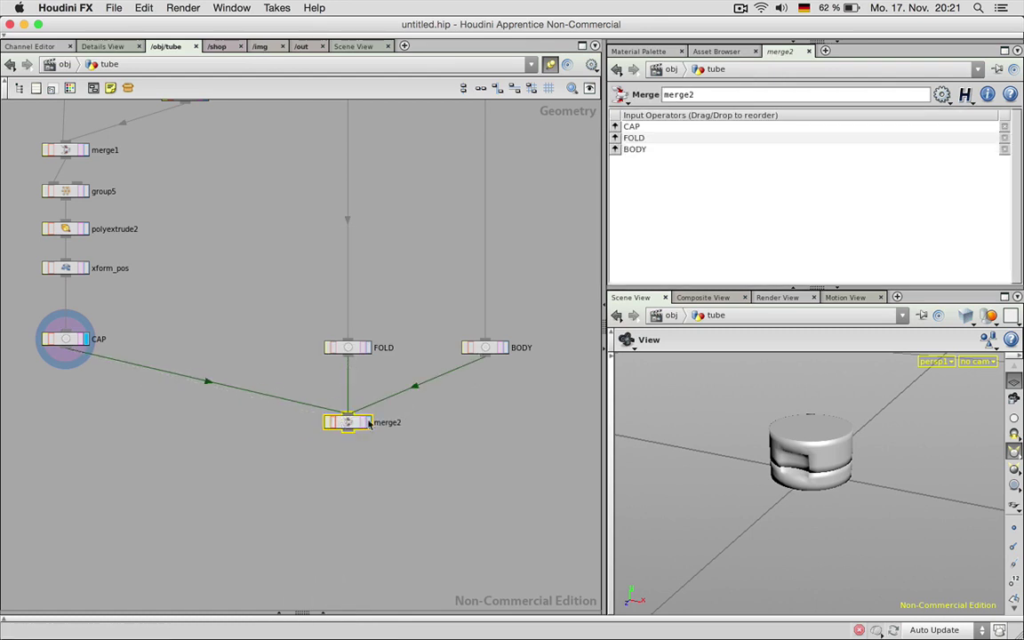
Step: Display the output of merge2 and save the scene as tube2 in $HOME/Documents/3d/houdini
click(369, 424)
drag(879, 508, 782, 480)
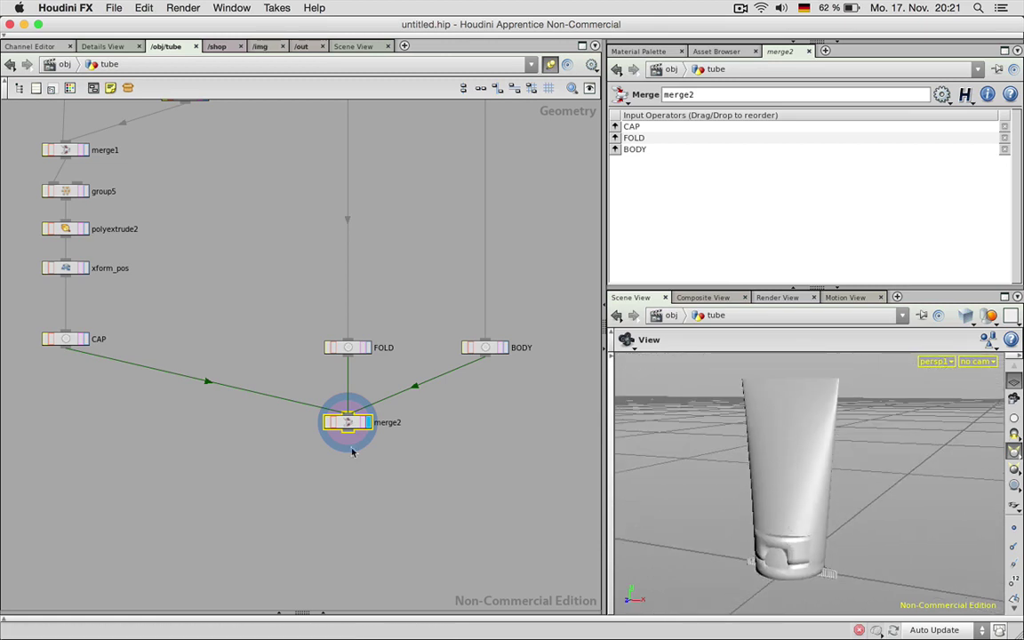
click(110, 8)
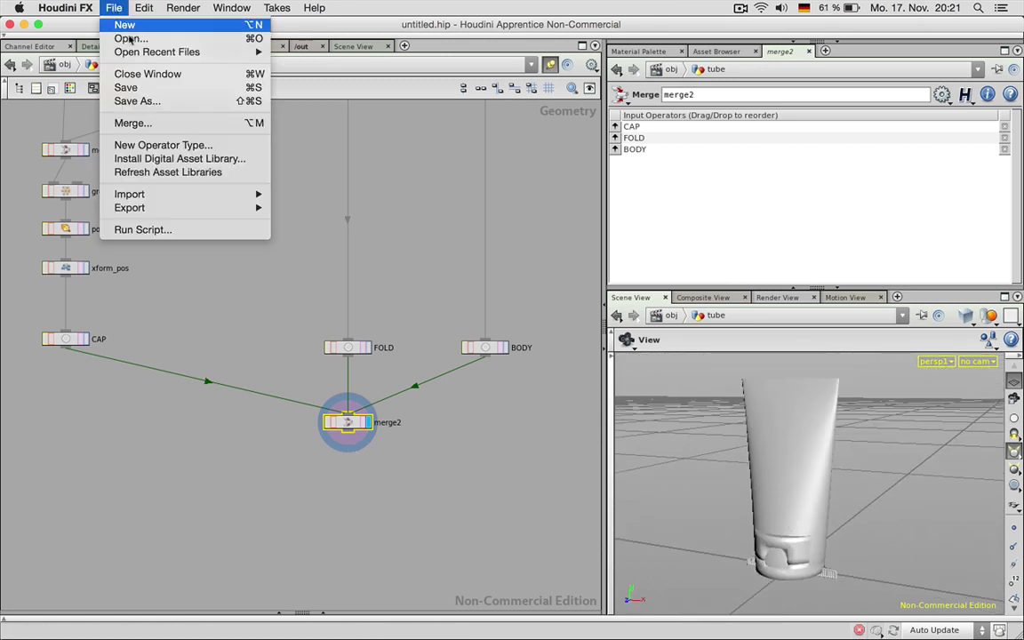
click(137, 87)
click(320, 260)
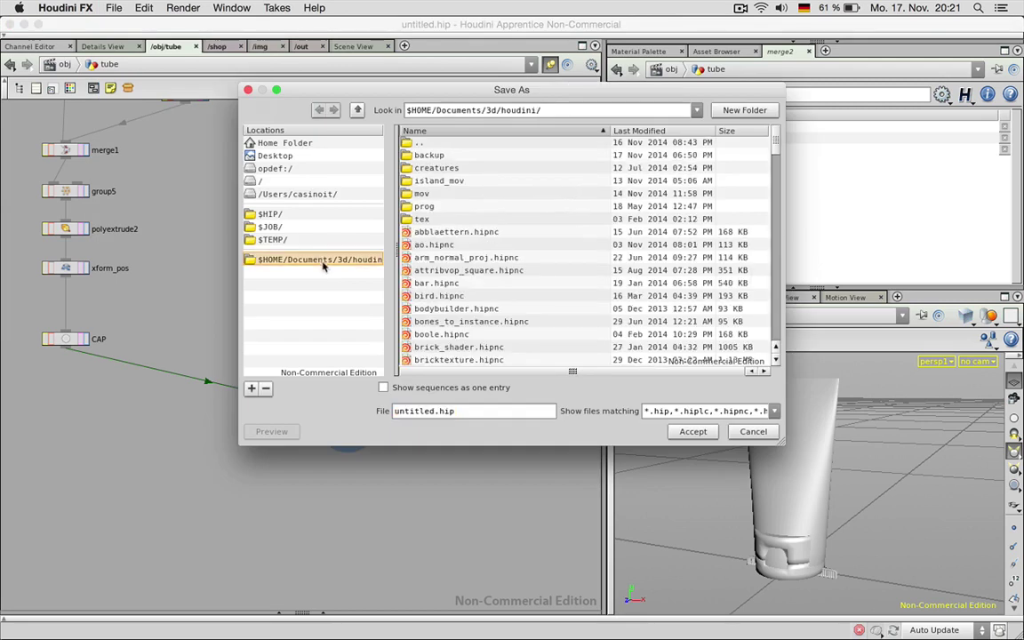
double_click(417, 411)
text(tube2)
click(692, 431)
click(441, 507)
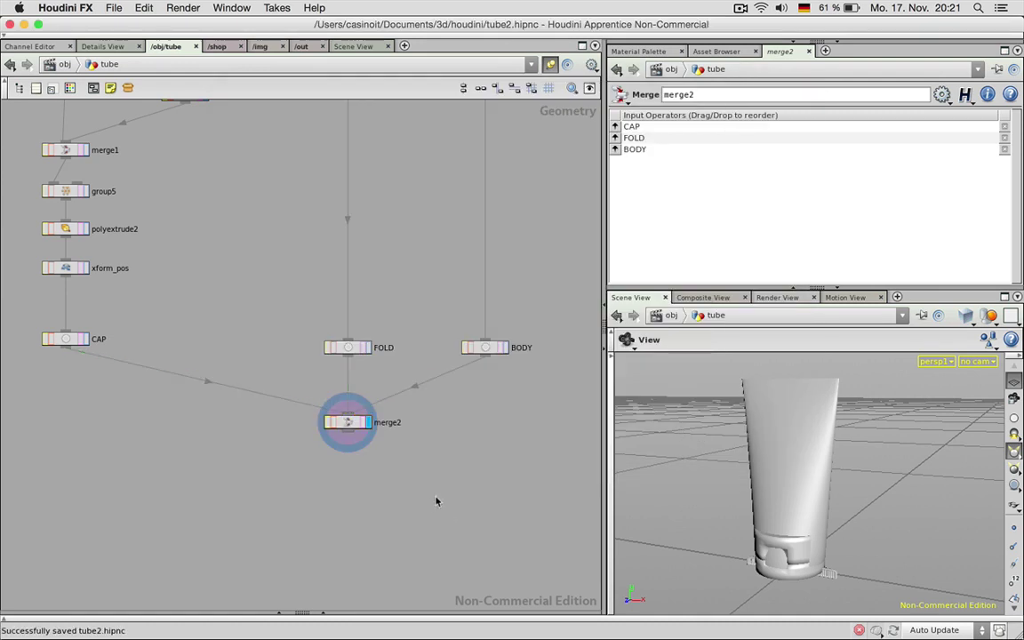
Step: Add a Transform node and insert it into the body chain directly above the BODY null
middle_drag(471, 426, 482, 513)
mouse_move(534, 186)
middle_down()
mouse_move(503, 269)
mouse_move(452, 262)
mouse_move(540, 170)
middle_up()
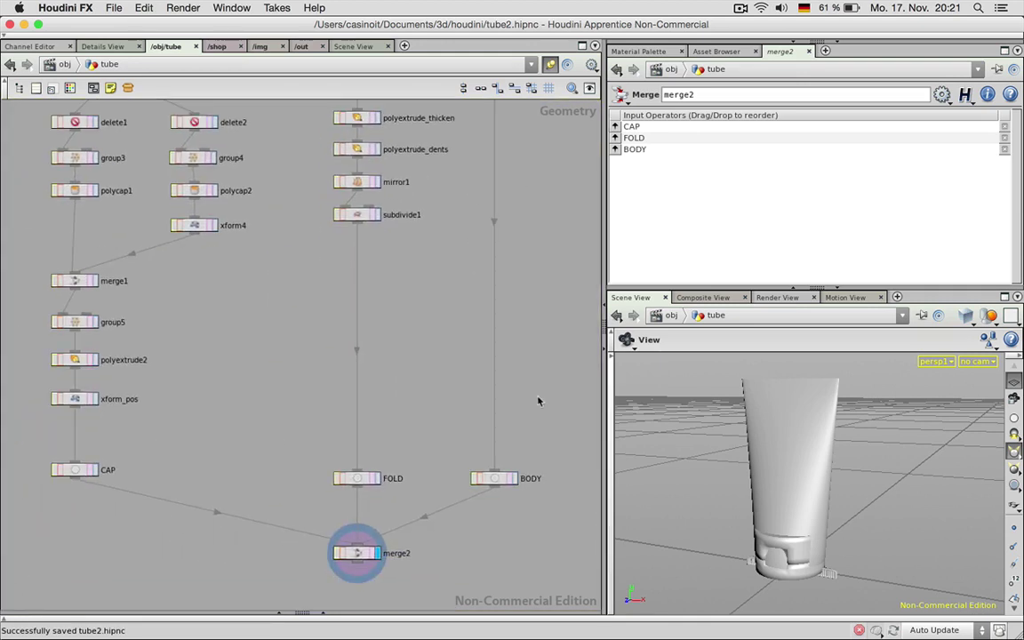
key(Tab)
text(trans)
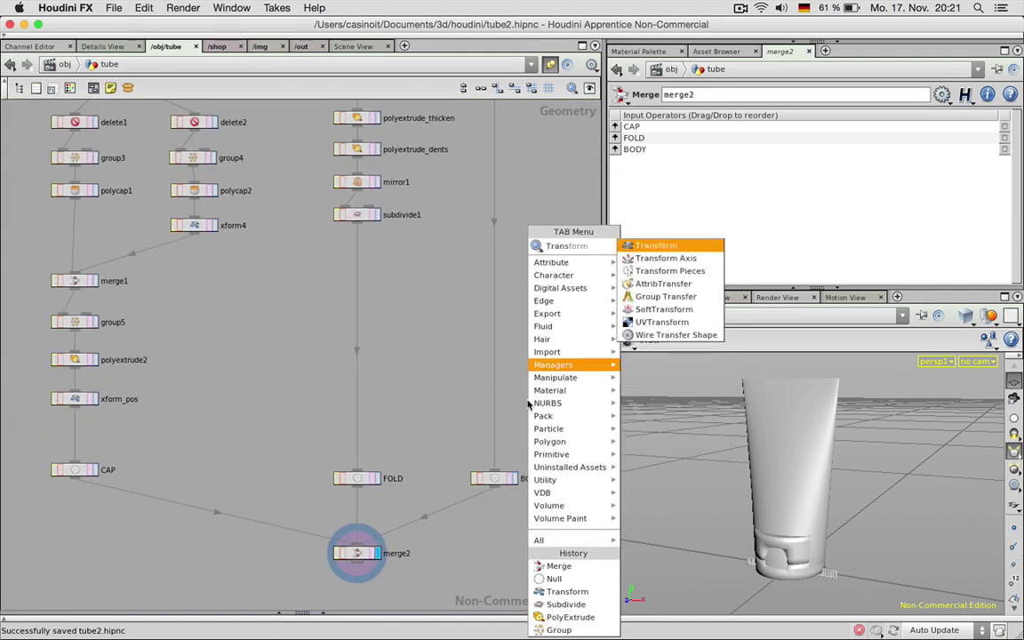
key(Return)
drag(527, 402, 494, 418)
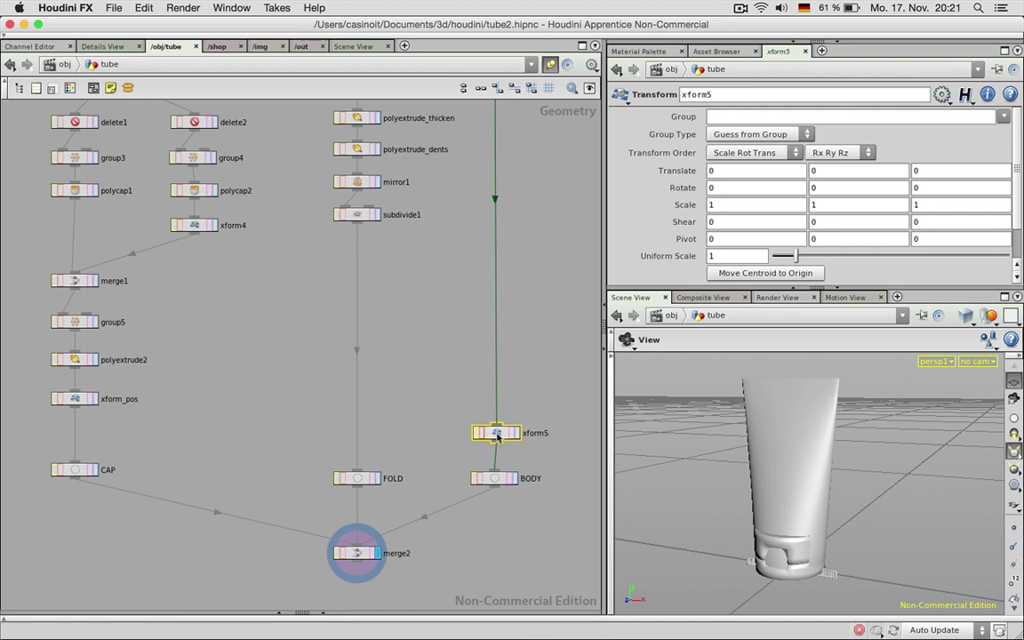
Step: Align the new Transform node above BODY horizontally with xform_pos and move both slightly down
shift+drag(53, 399, 54, 406)
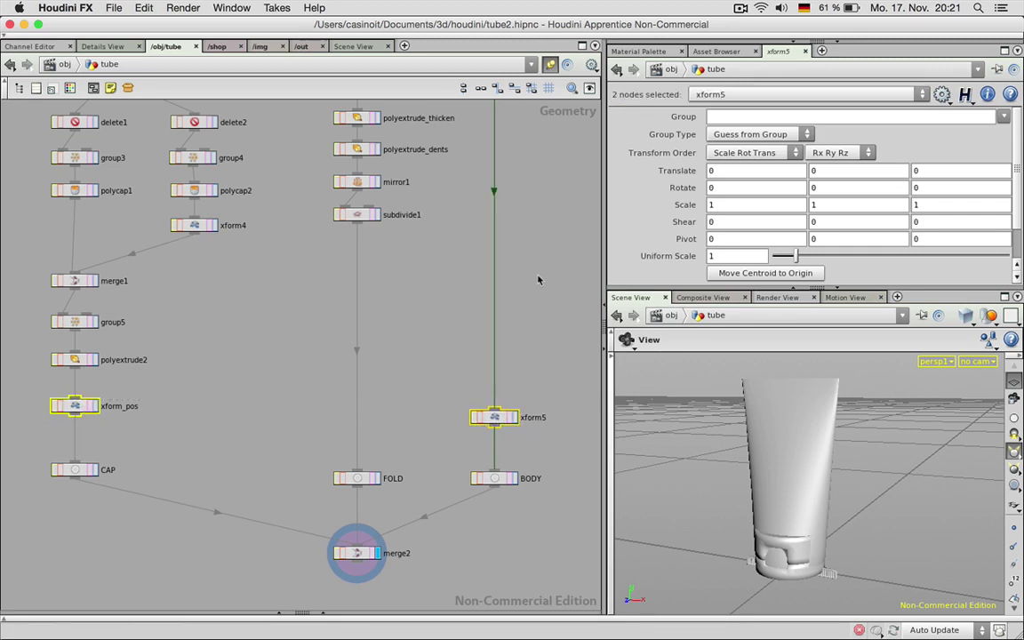
click(480, 89)
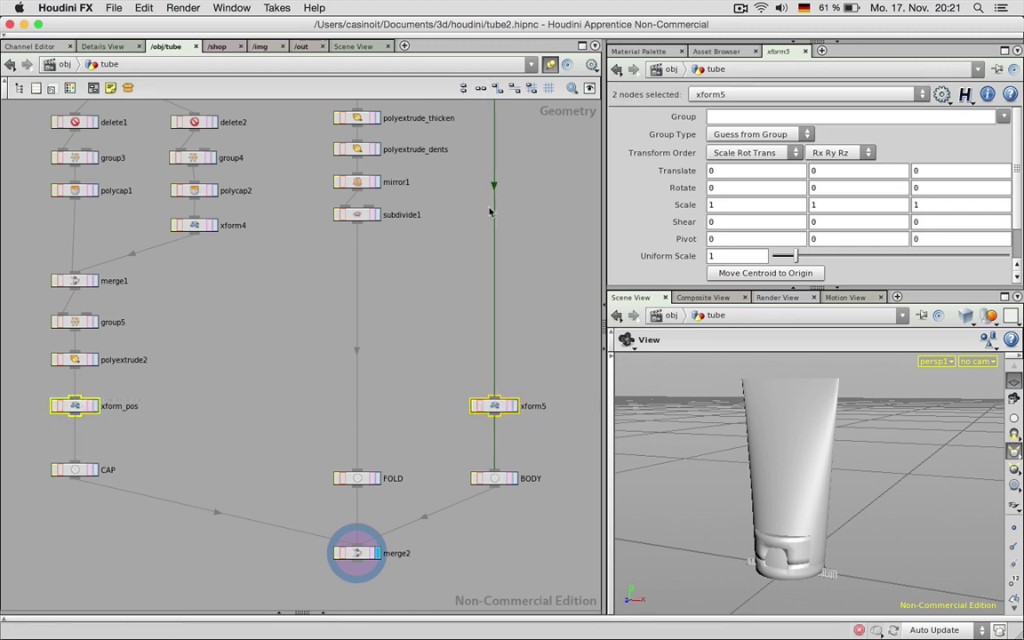
drag(495, 406, 496, 418)
click(495, 417)
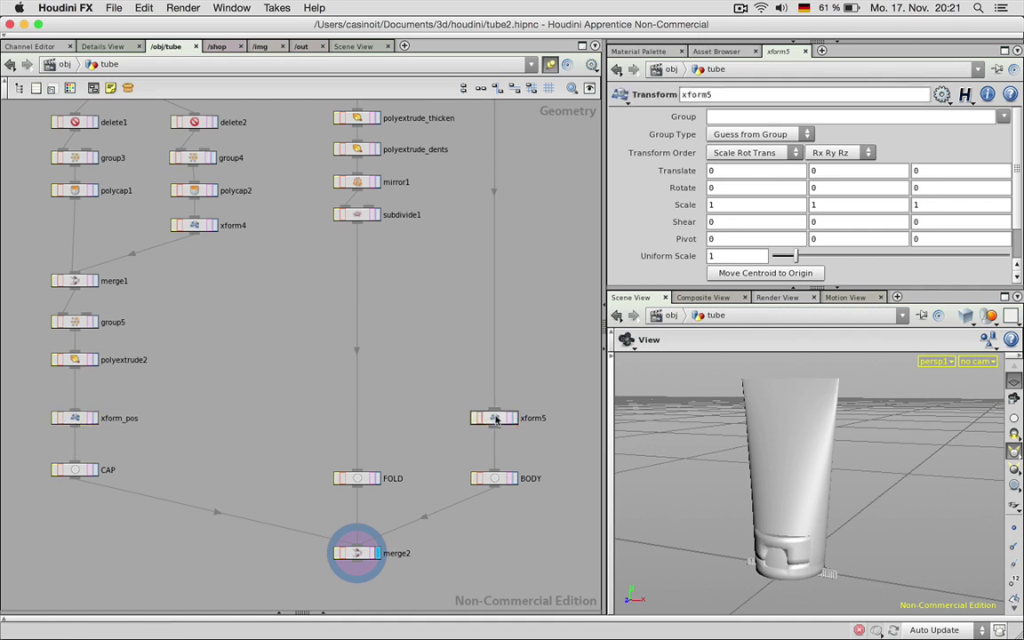
Step: Set xform5's Y translation to the expression bbox("../CAP", D_YSIZE) and inspect the join between body and cap
click(496, 418)
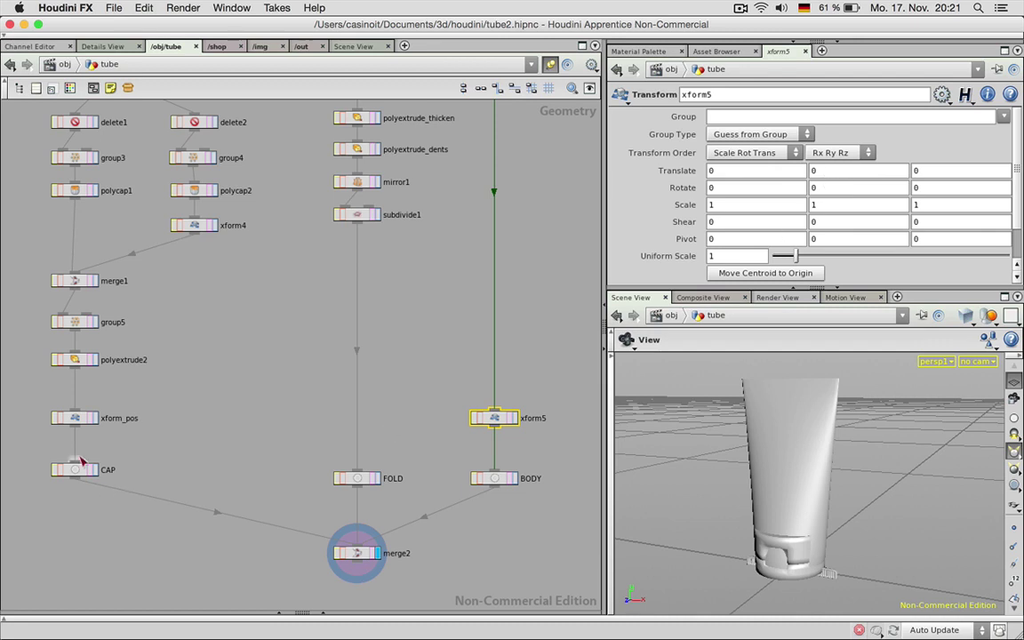
click(835, 170)
text(bbo)
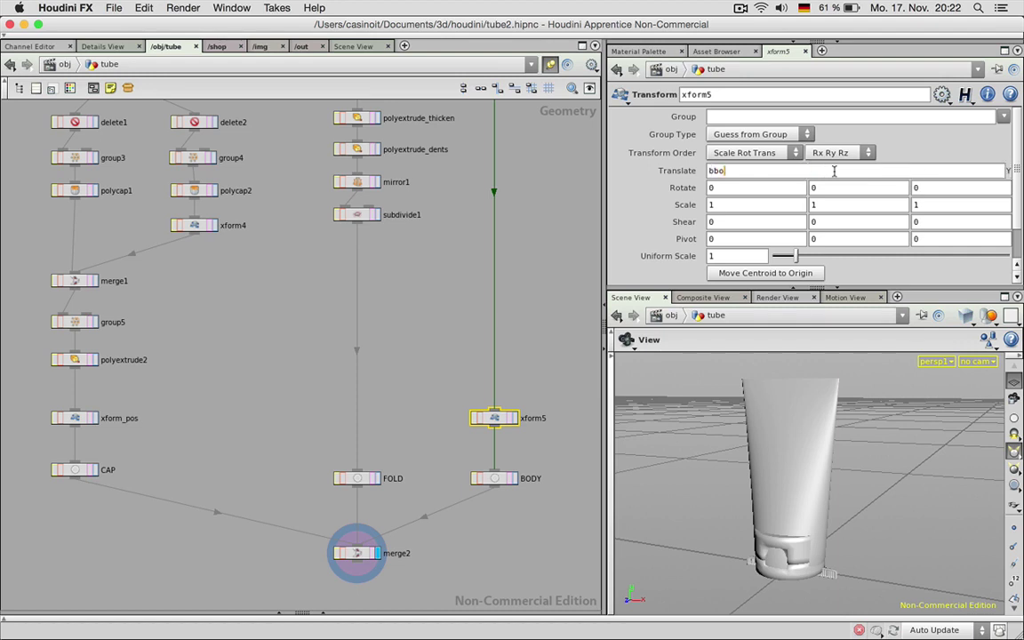
text(x(")
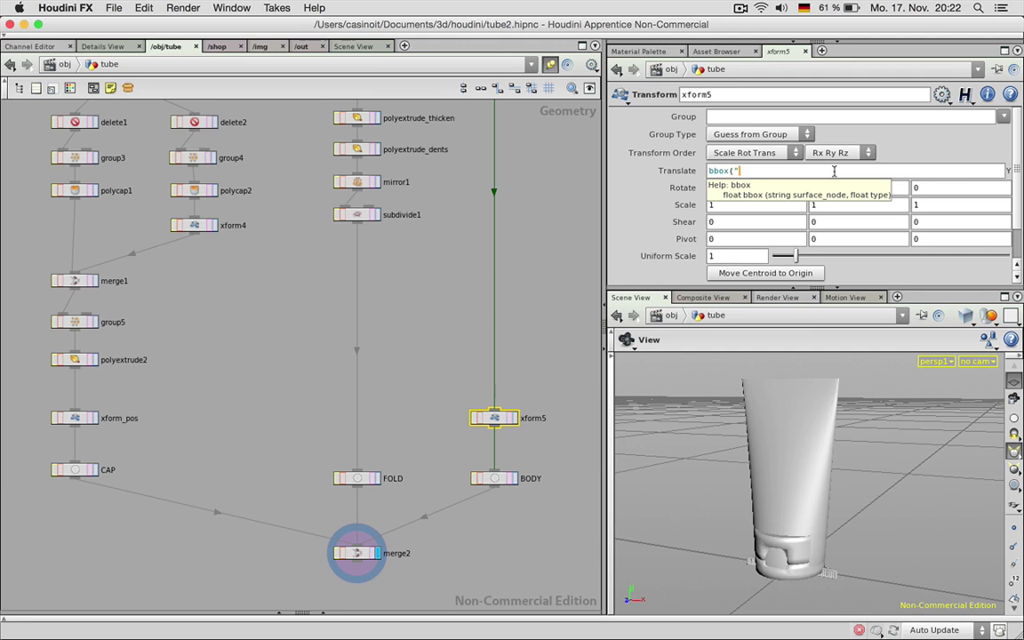
text(../CAP", D_YS)
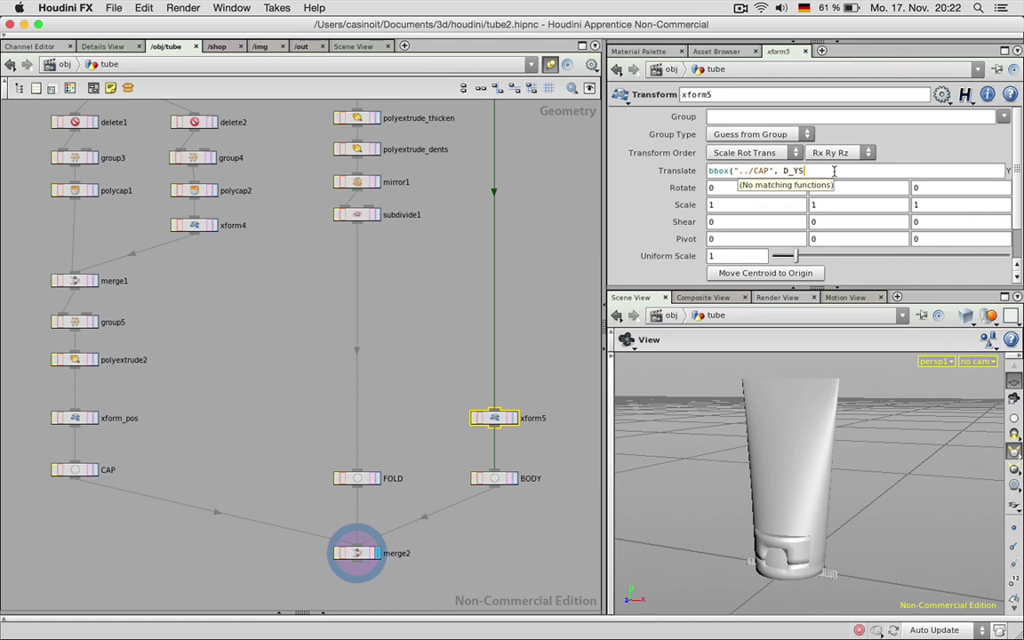
text(IZE"))
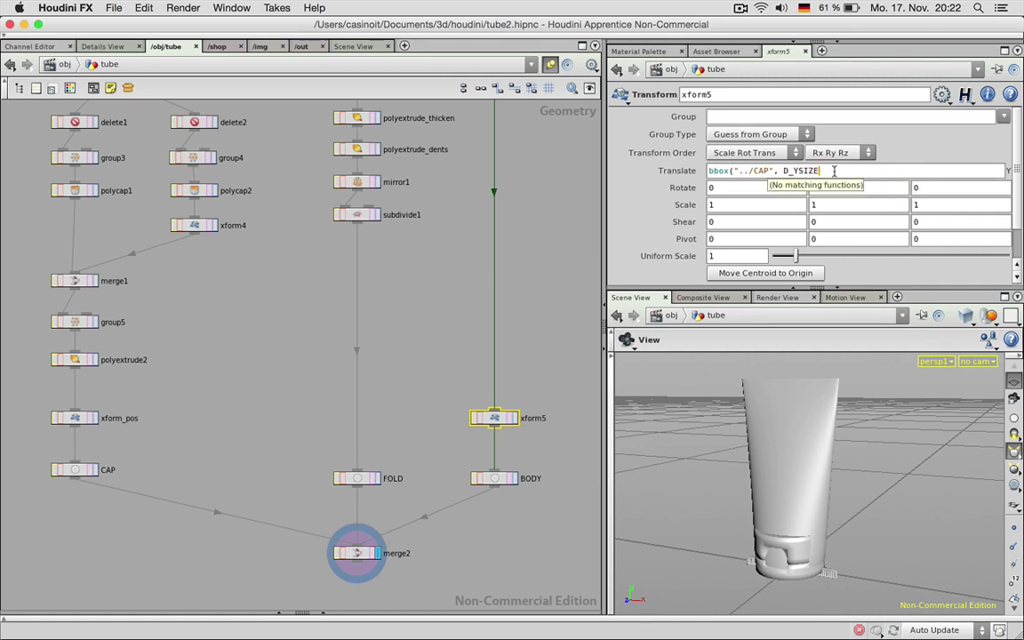
key(Return)
drag(871, 548, 826, 527)
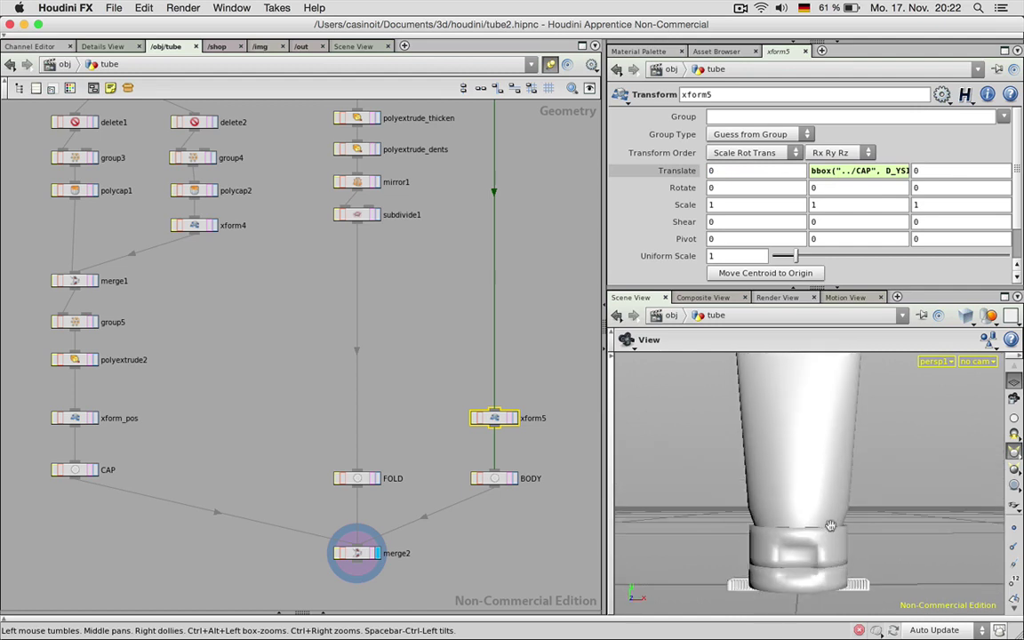
Step: Hide the reference grid in the scene view and set the shading to Smooth Wire Shaded
click(1013, 381)
drag(866, 450, 881, 465)
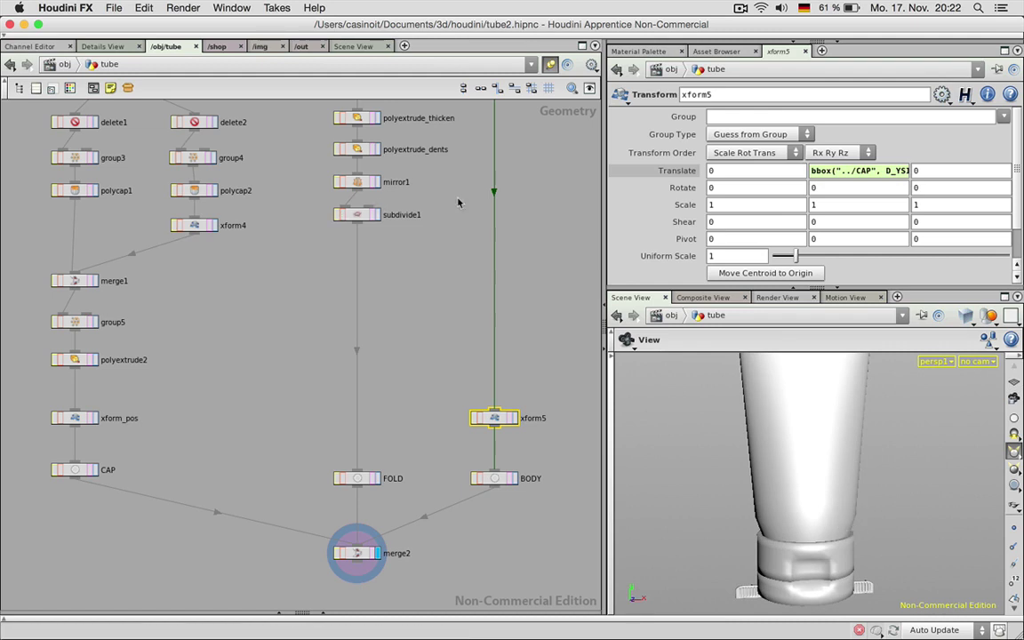
mouse_move(523, 206)
middle_down()
mouse_move(444, 311)
mouse_move(444, 297)
middle_up()
click(965, 315)
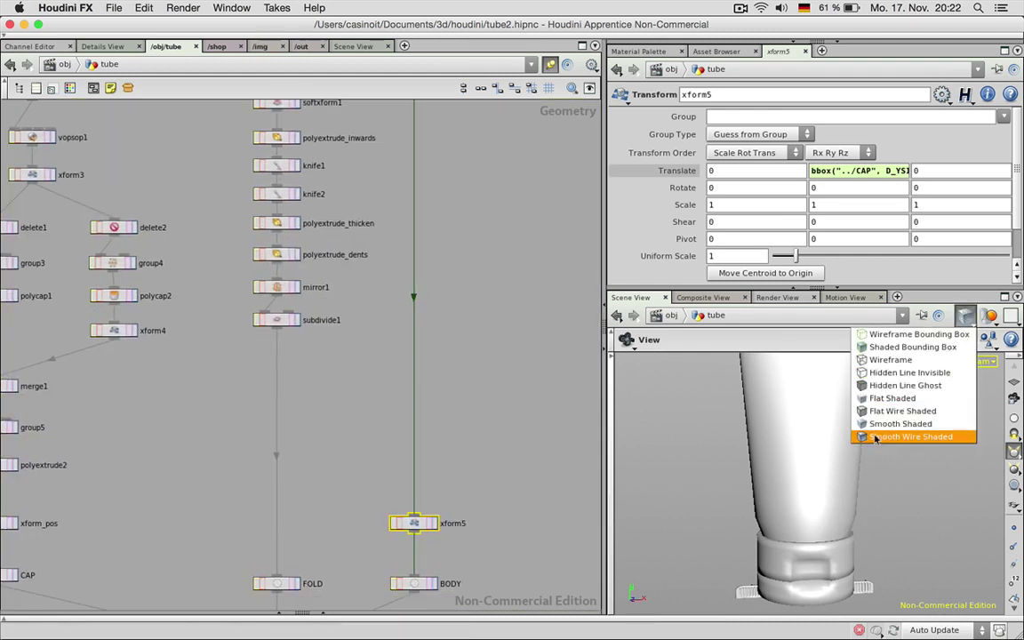
click(930, 438)
mouse_move(795, 435)
mouse_down()
mouse_move(765, 438)
mouse_move(742, 462)
mouse_up()
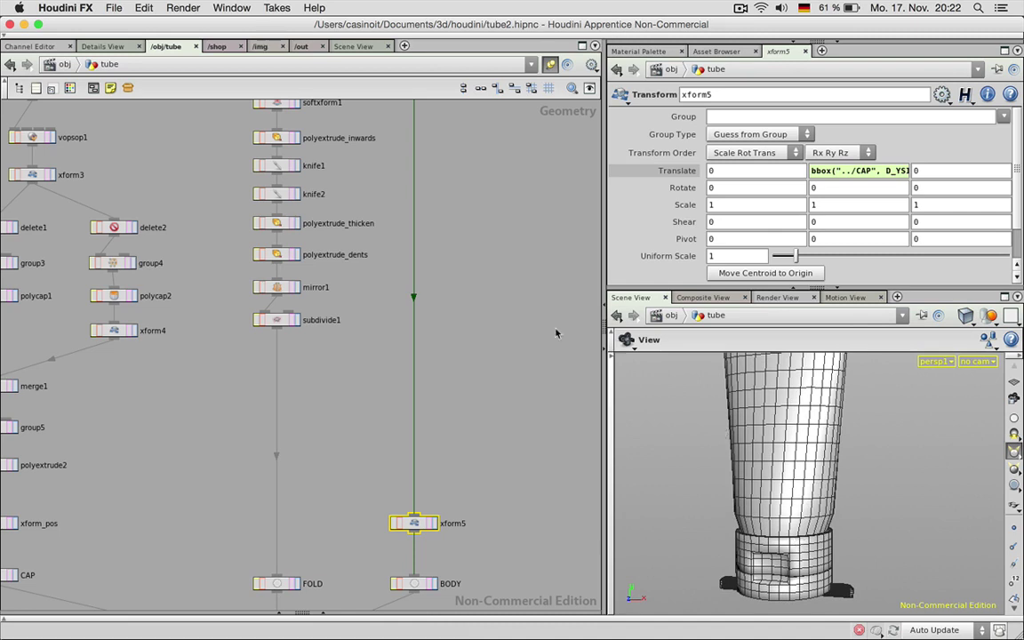
Step: Set the row count of the body's tube1 node to 35
middle_drag(480, 274, 479, 514)
scroll(451, 301, up, 5)
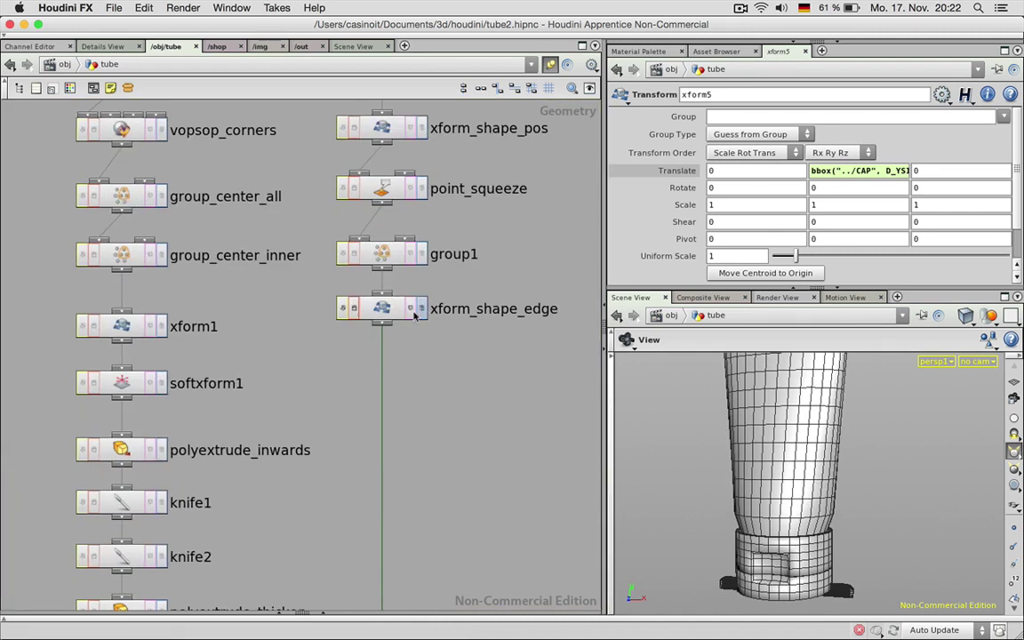
click(396, 318)
middle_drag(509, 165, 486, 268)
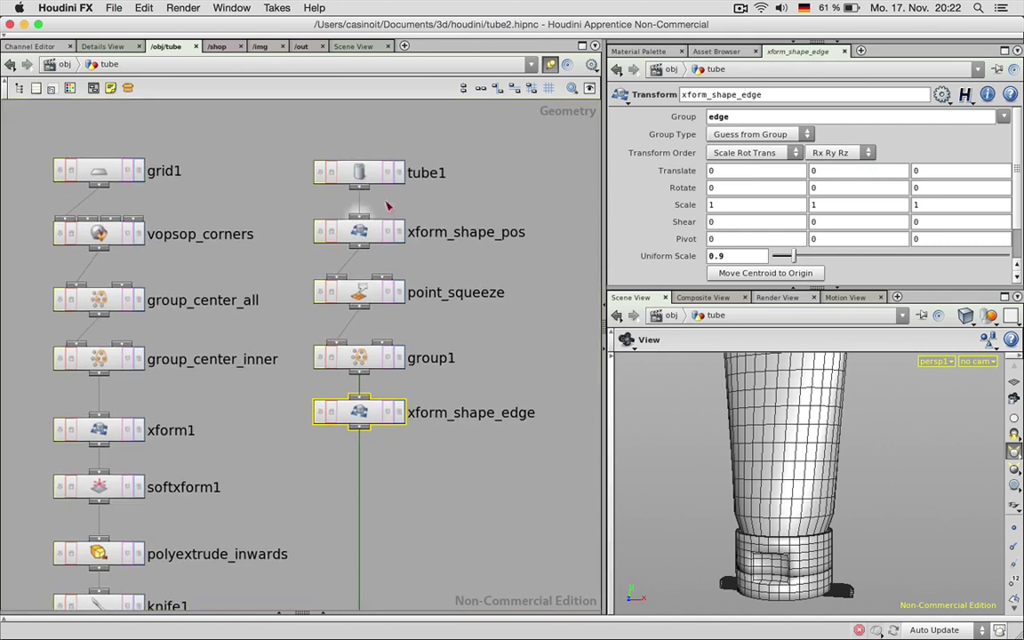
click(352, 171)
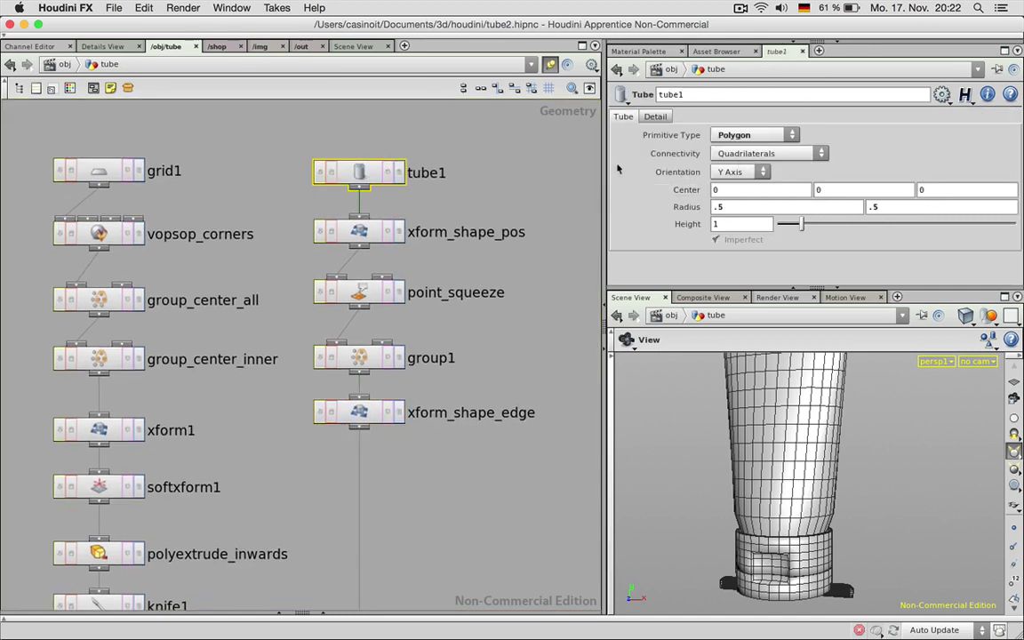
click(655, 117)
drag(781, 133, 941, 135)
drag(835, 465, 840, 536)
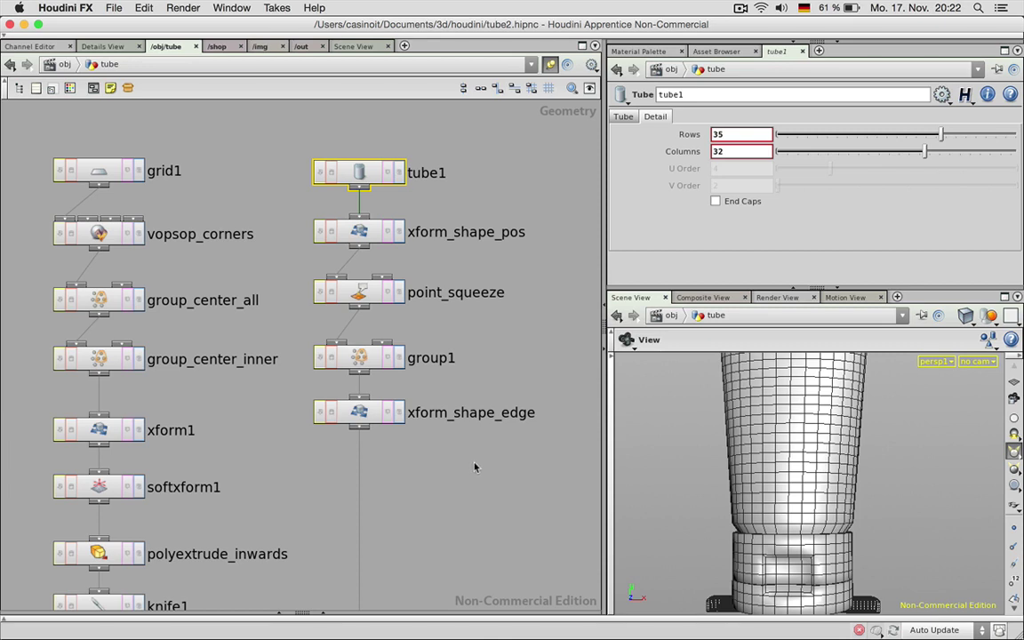
Step: Move xform_shape_edge further down and branch a SoftTransform node off group1
click(361, 413)
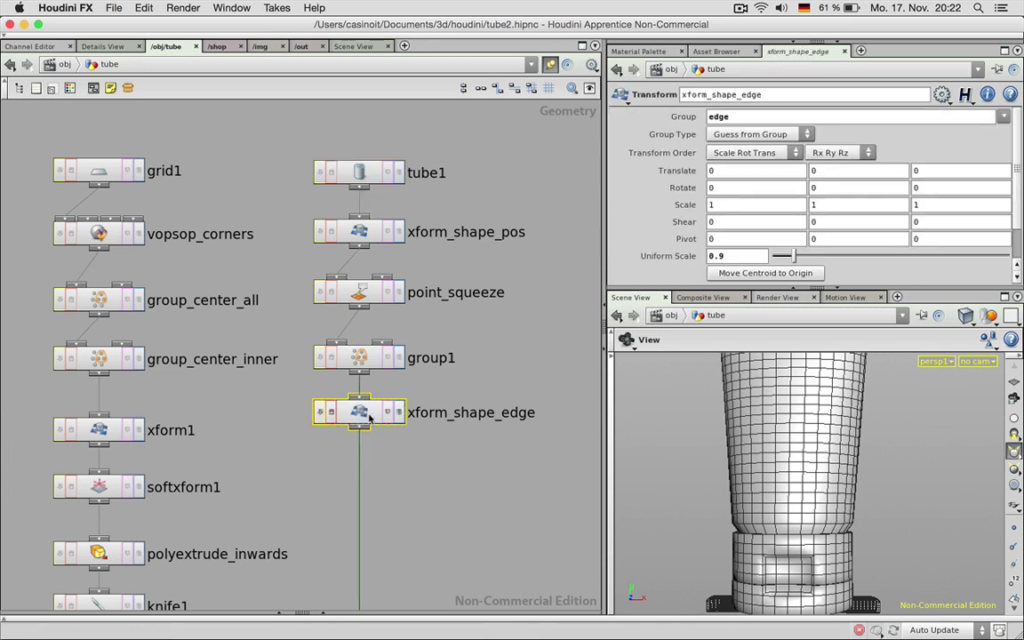
drag(372, 417, 371, 435)
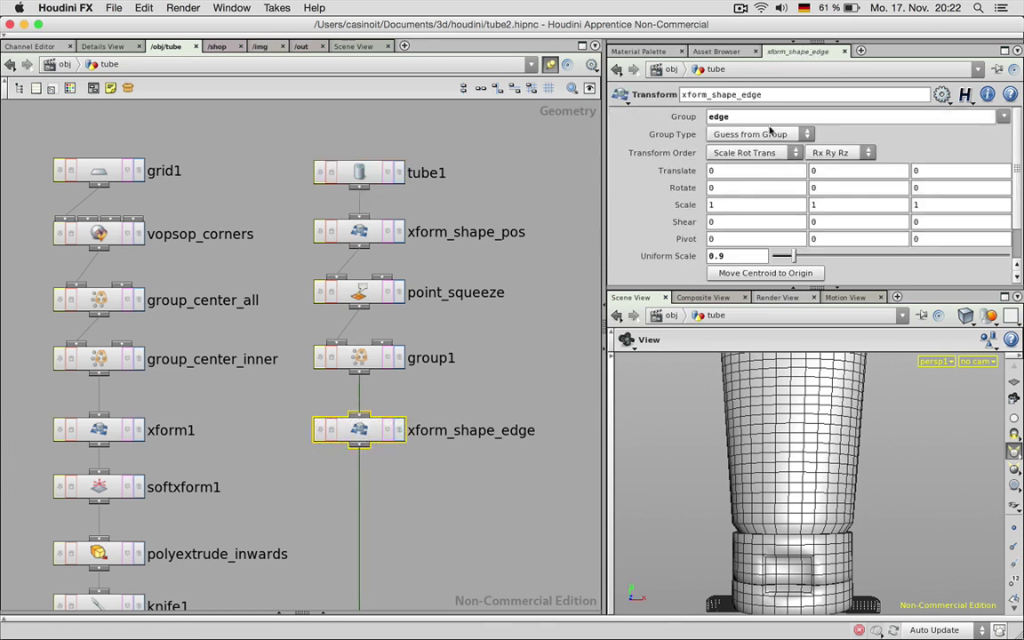
drag(359, 371, 470, 484)
text(Soft)
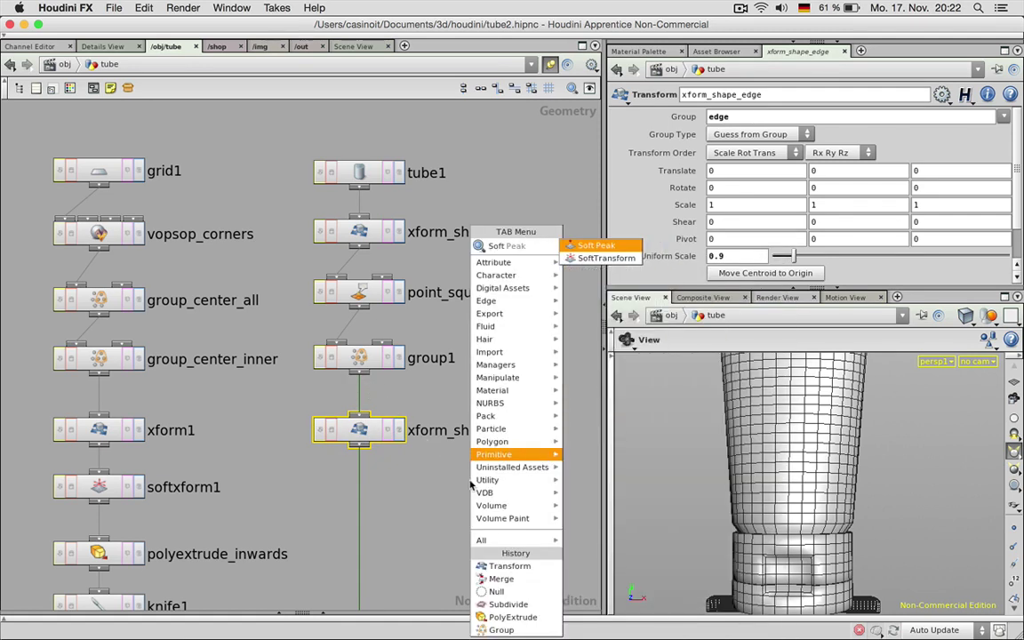
key(Down)
key(Return)
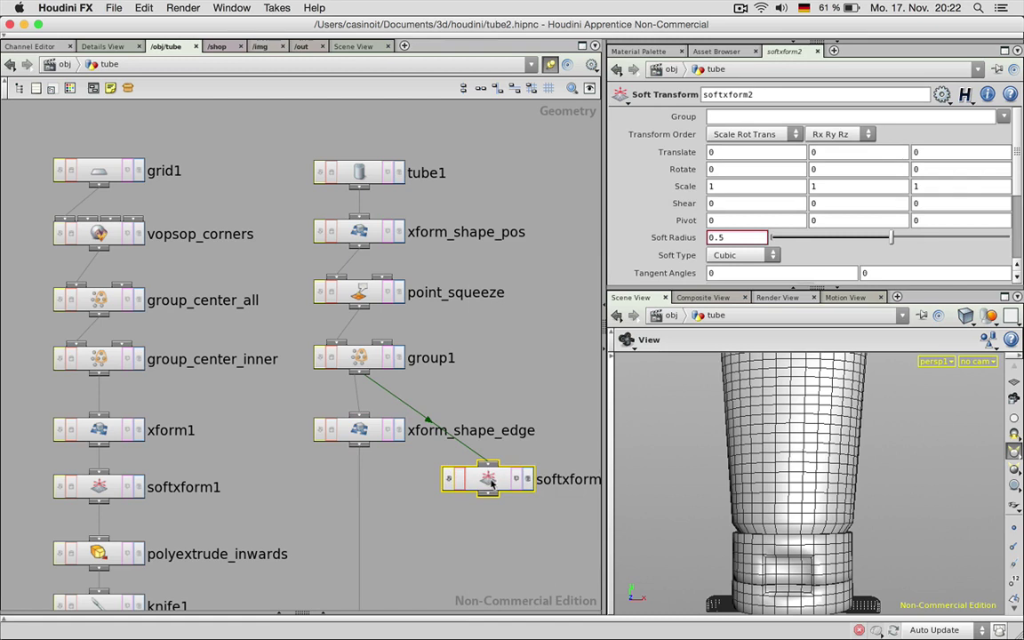
Step: Restrict the Soft Transform to the edge group and set its scale to 0.9 on all three axes
click(1002, 117)
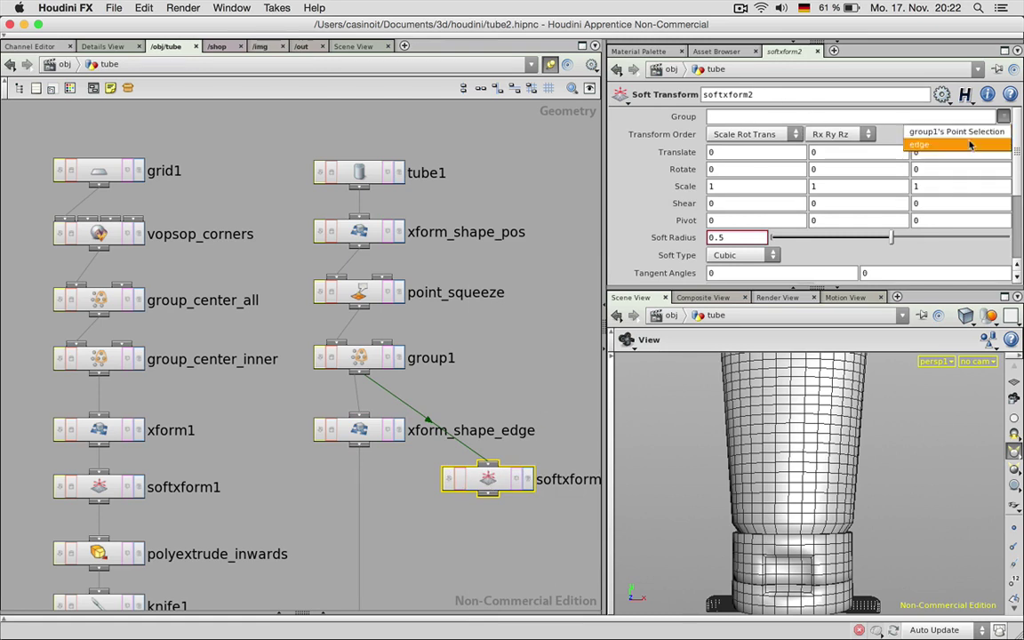
click(867, 132)
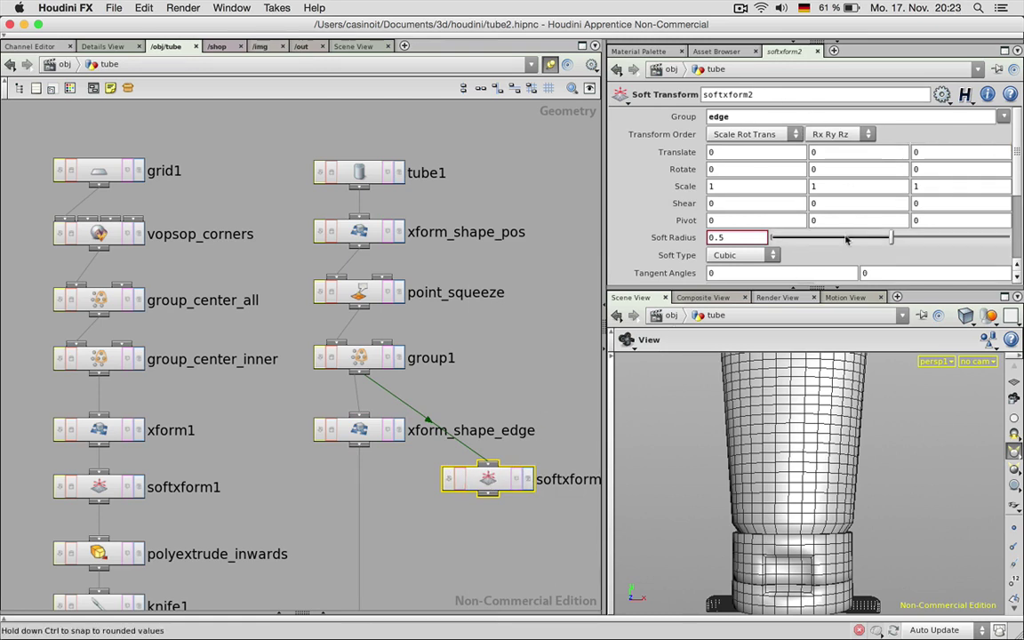
mouse_move(1017, 177)
mouse_down()
mouse_move(1017, 225)
mouse_move(1018, 171)
mouse_up()
middle_click(689, 186)
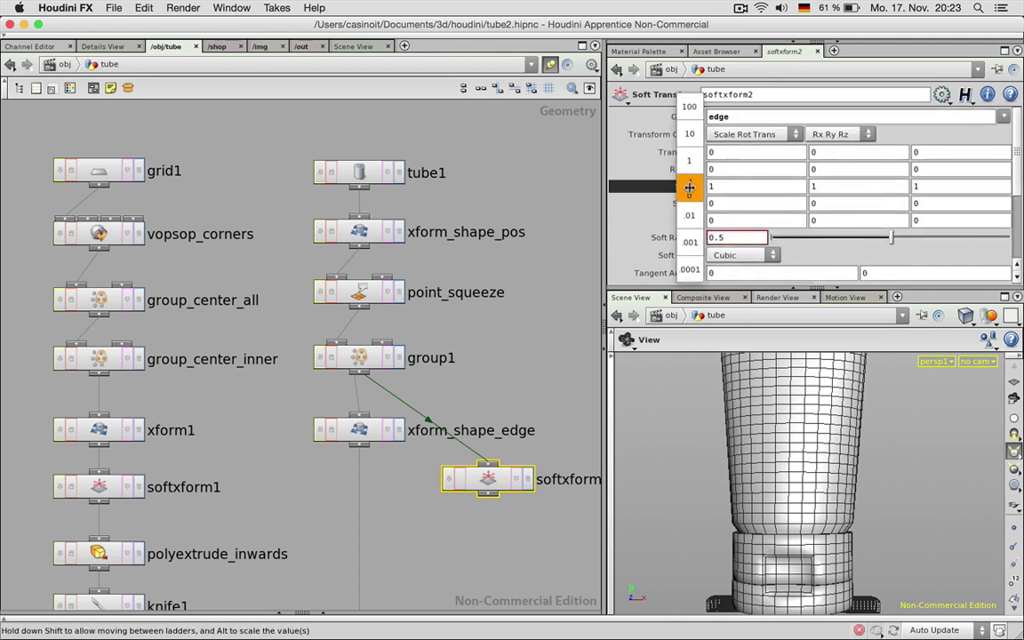
middle_drag(689, 186, 666, 190)
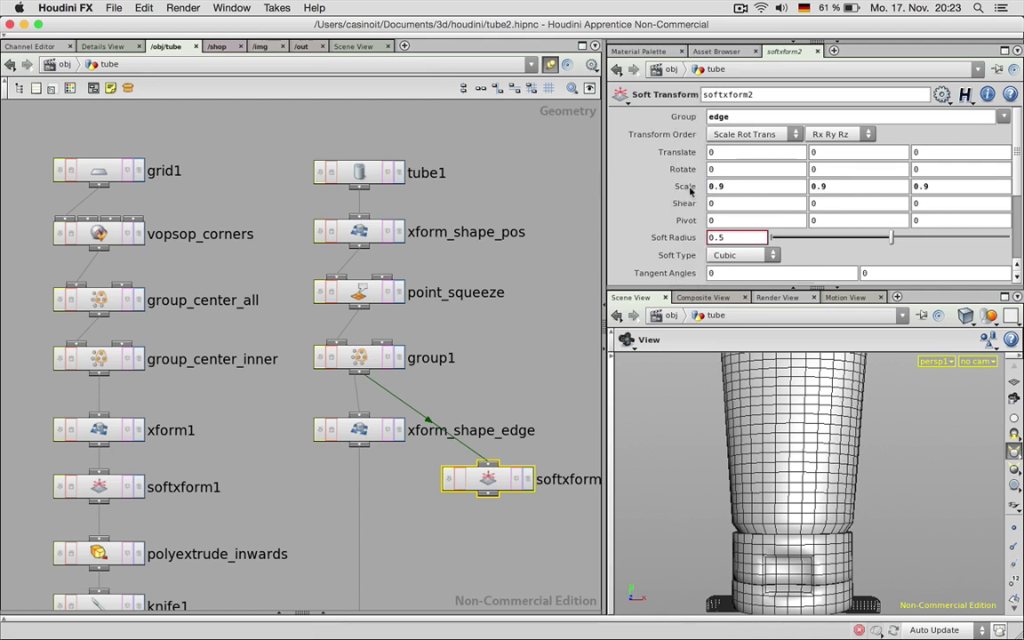
Step: Connect softxform2 into xform5 in place of xform_shape_edge and set its soft radius to 0.009
middle_drag(524, 496, 478, 273)
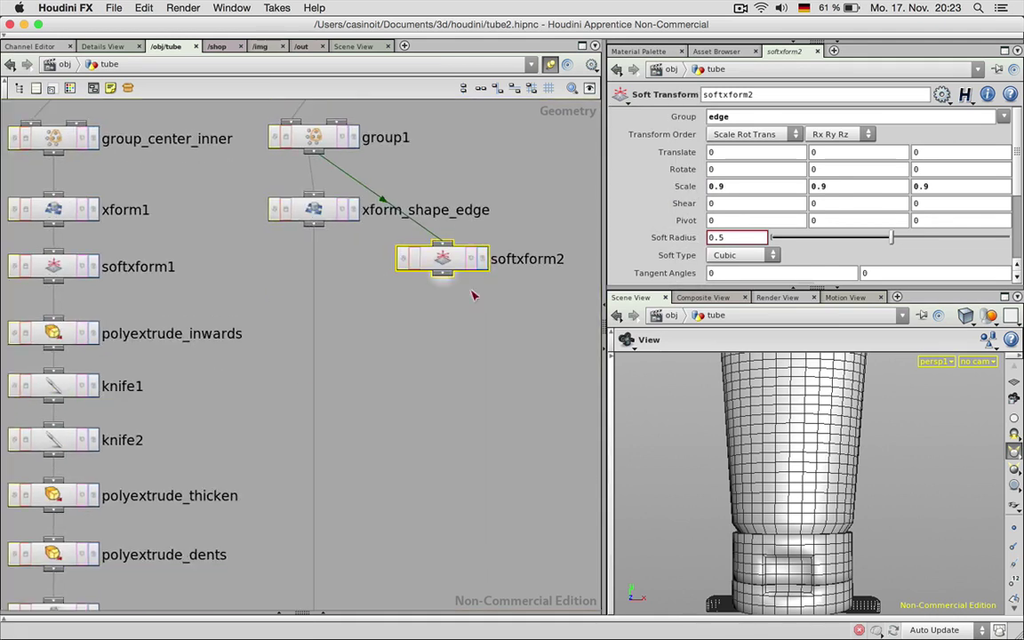
right_drag(473, 295, 452, 349)
middle_drag(452, 349, 463, 208)
drag(462, 145, 391, 561)
middle_drag(488, 361, 465, 471)
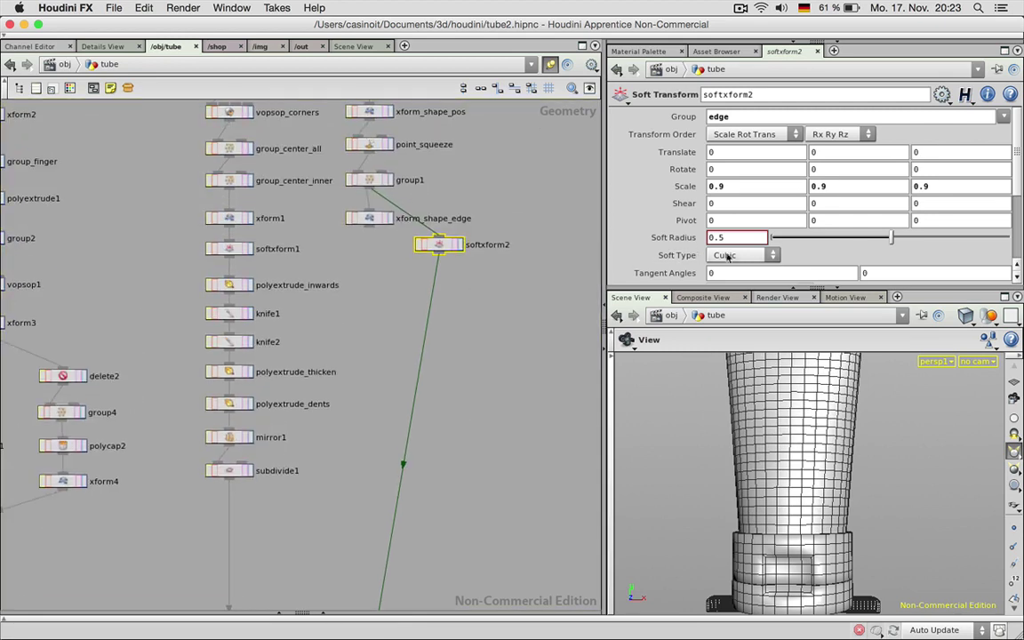
drag(890, 237, 773, 241)
Step: Delete the xform_shape_edge node and move softxform2 into its place directly below group1
click(370, 217)
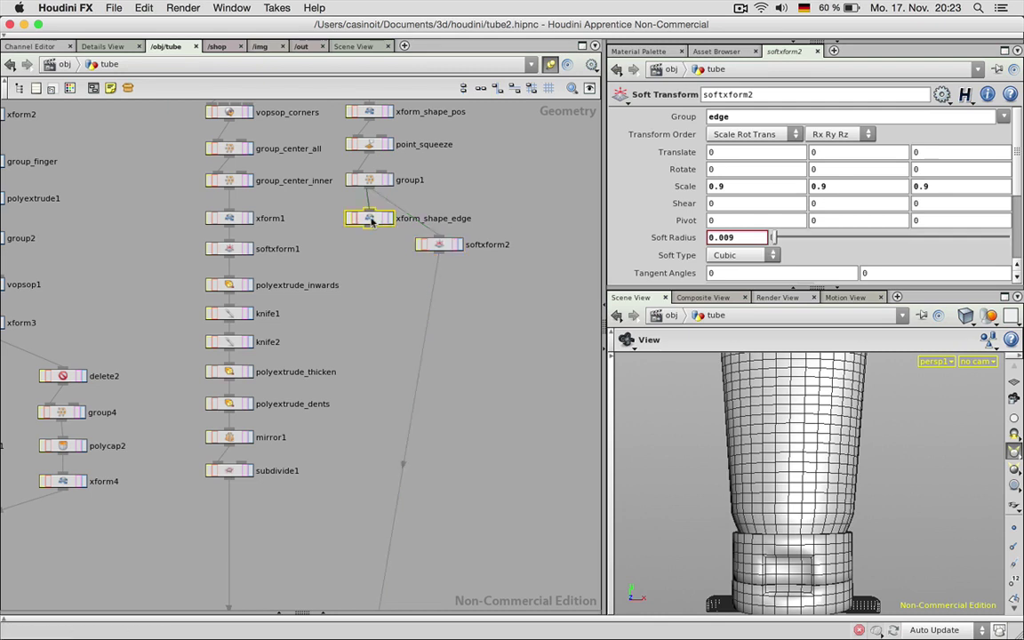
key(Delete)
drag(450, 243, 377, 233)
click(377, 232)
middle_drag(445, 118, 437, 160)
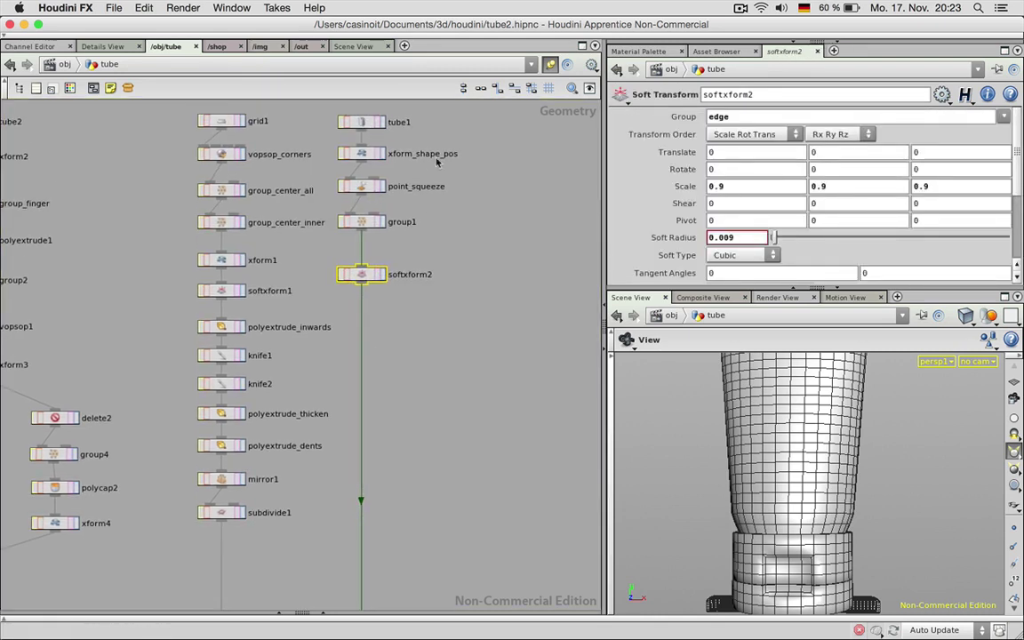
Step: Set softxform2's soft type to Meta-ball with the Blinn model kernel function
click(361, 122)
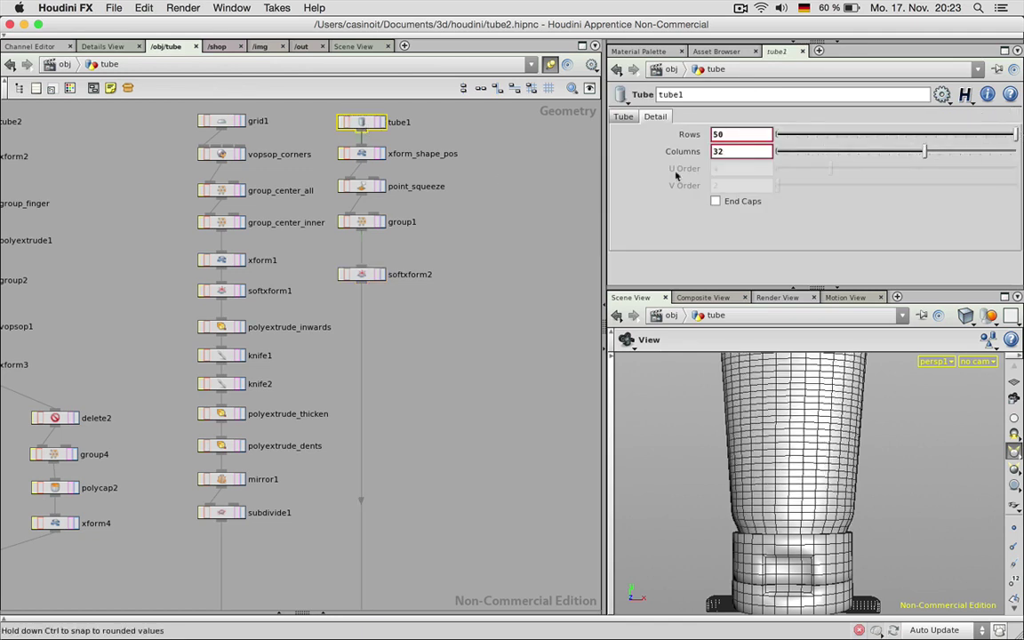
click(355, 272)
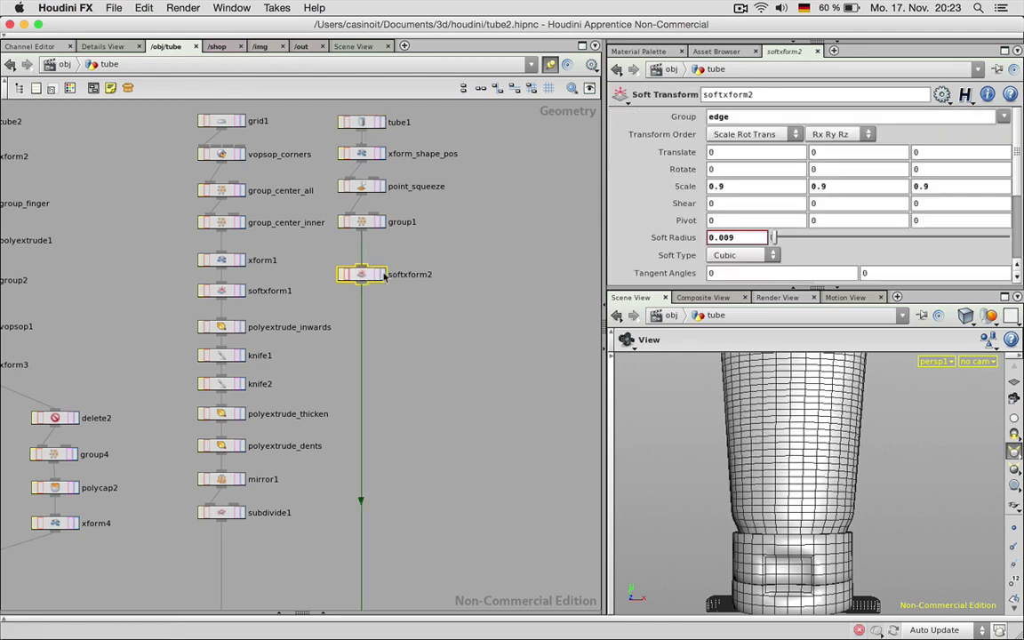
click(766, 258)
click(731, 279)
click(744, 256)
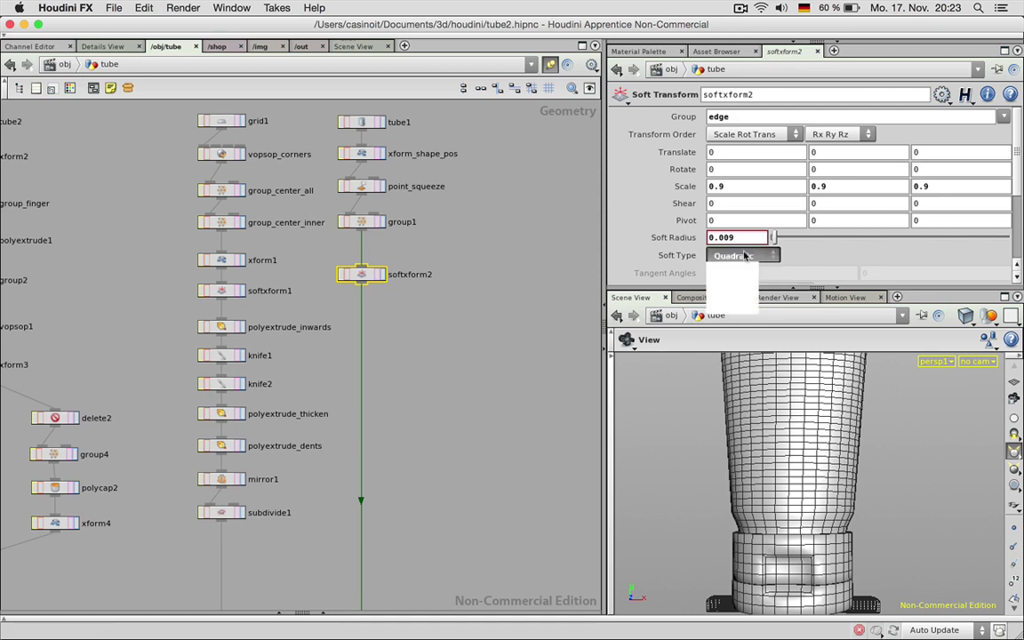
click(733, 305)
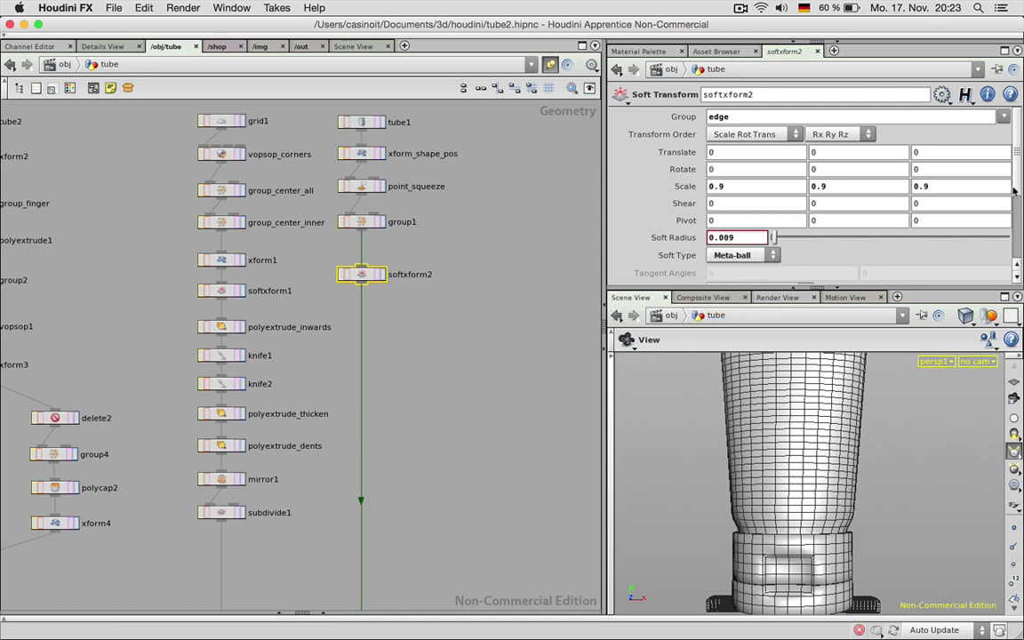
scroll(1013, 190, down, 3)
click(760, 196)
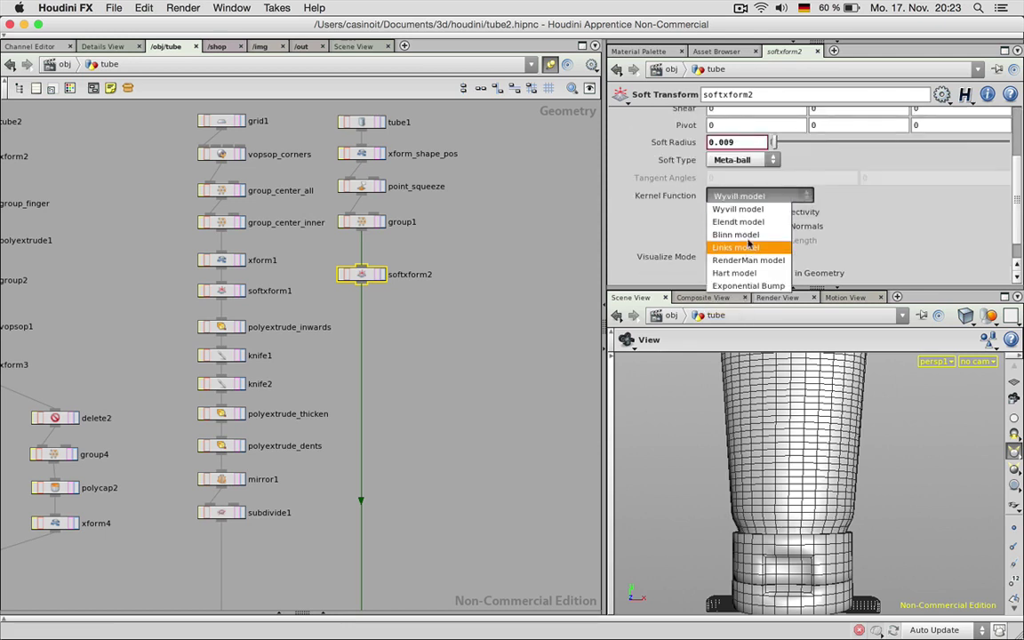
click(737, 235)
scroll(797, 508, up, 2)
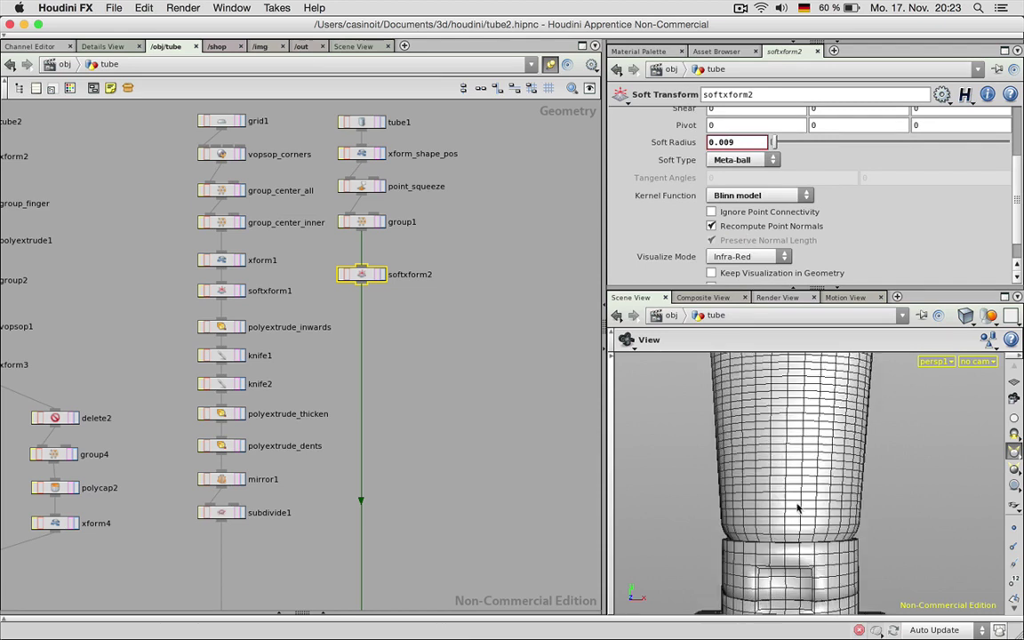
scroll(797, 508, up, 3)
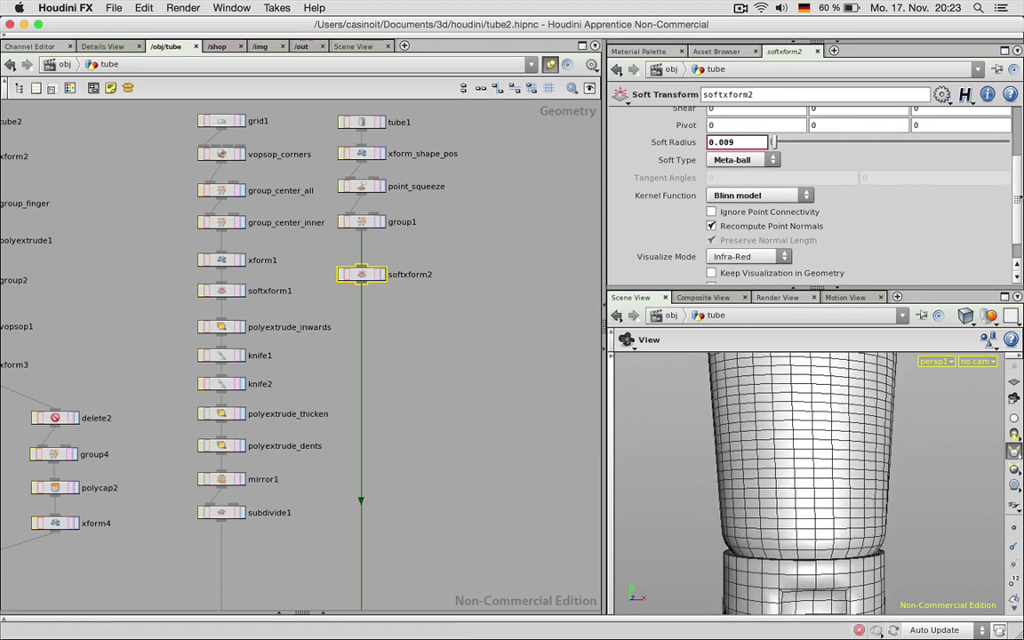
Step: Try a soft radius of 0.006 on softxform2, then settle on 0.008
scroll(915, 165, up, 2)
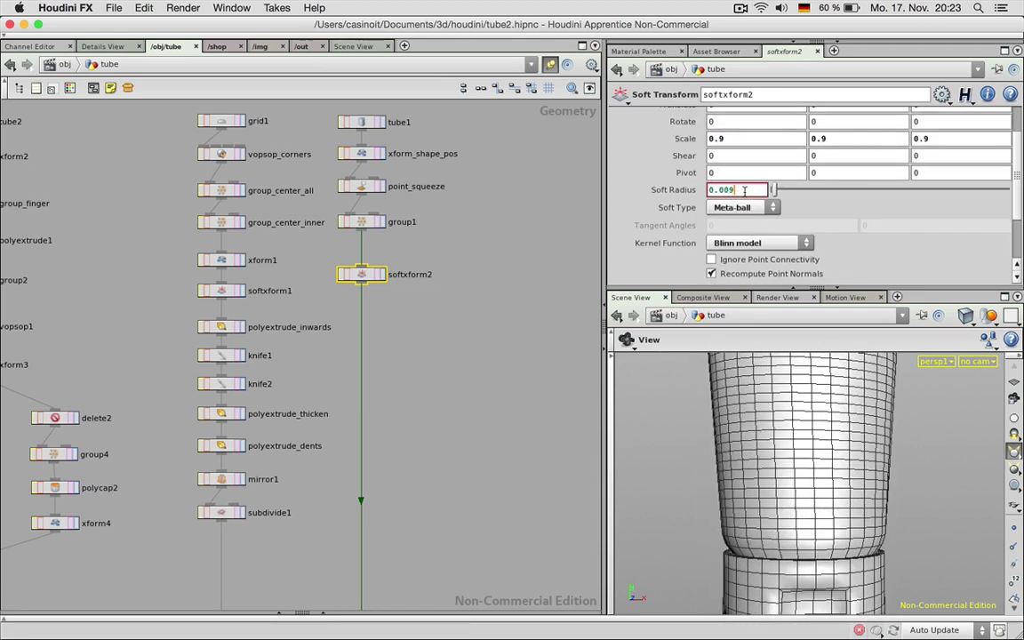
text(0.006)
key(Return)
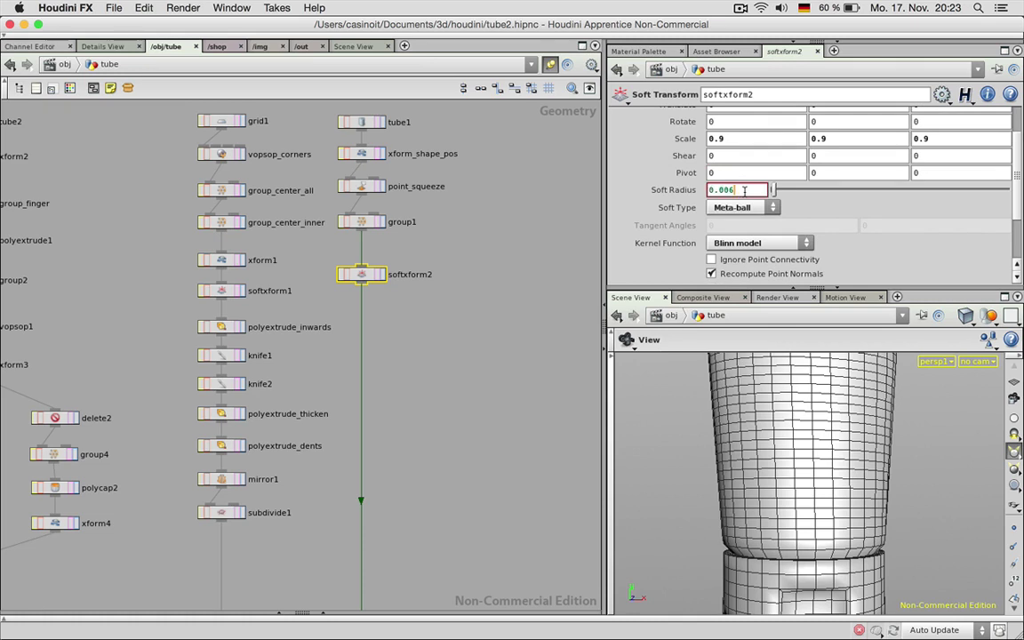
text(8)
right_drag(796, 466, 836, 516)
drag(836, 516, 846, 541)
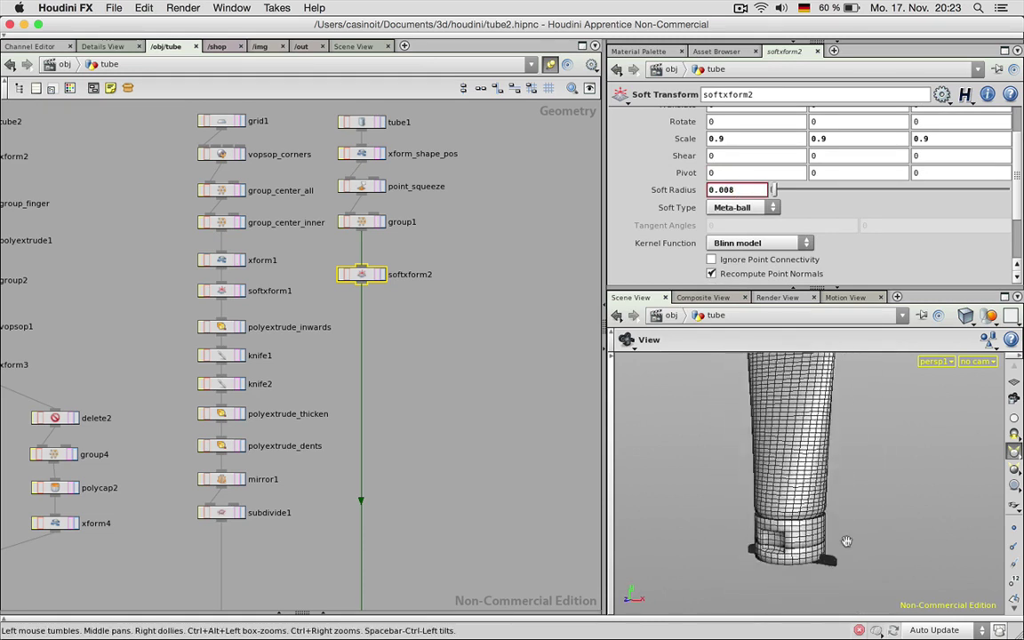
middle_drag(816, 497, 823, 520)
middle_drag(843, 465, 834, 506)
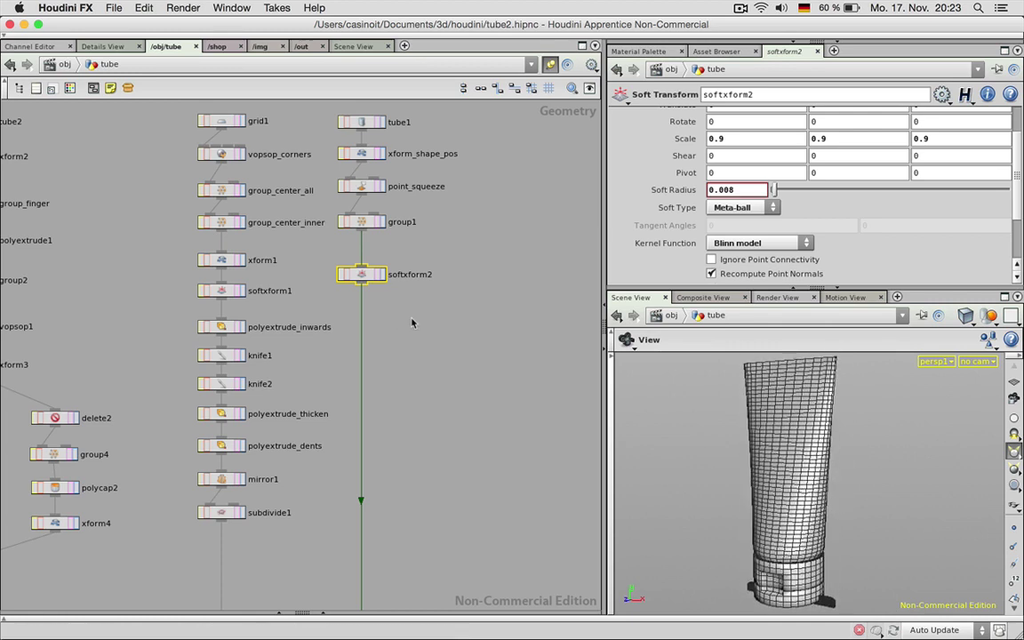
Step: Duplicate the xform5 node and insert the copy between subdivide1 and FOLD
middle_drag(412, 333, 406, 88)
middle_drag(409, 372, 429, 390)
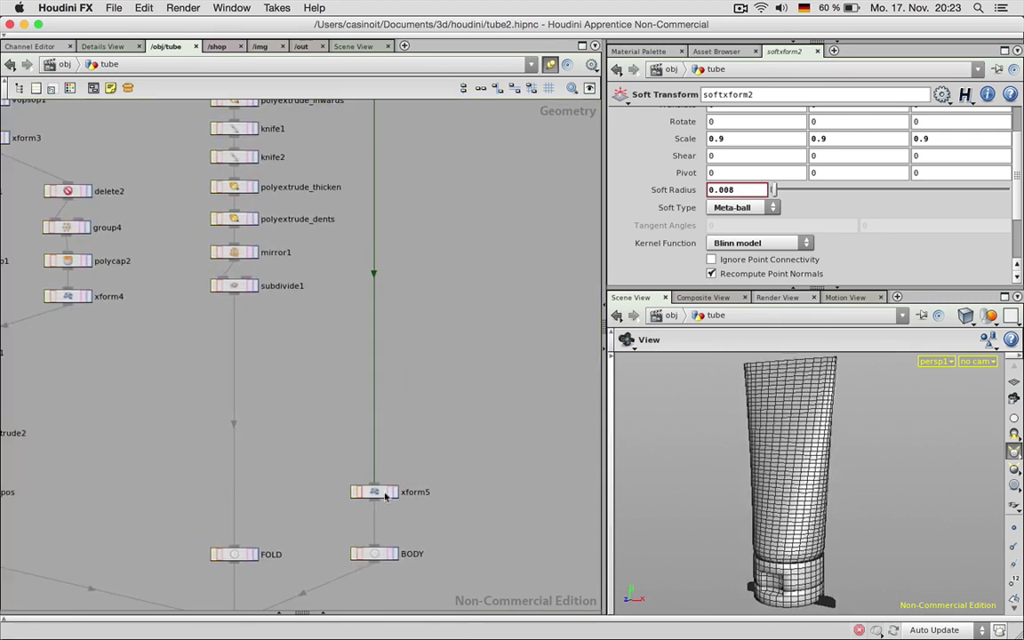
click(378, 494)
alt+drag(375, 491, 236, 494)
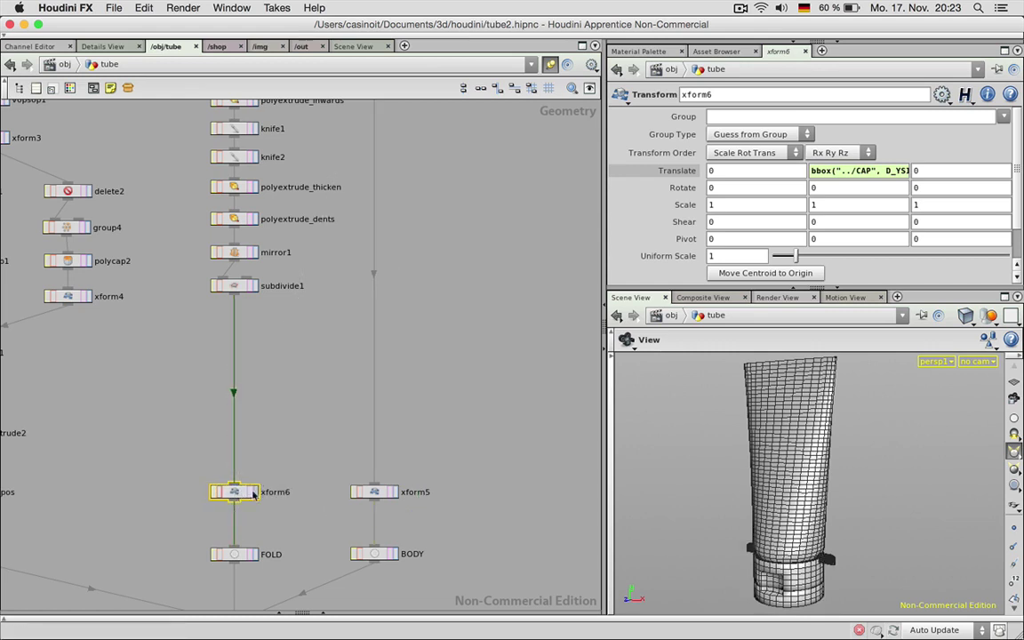
Step: Set xform6's Y translation to bbox("../CAP", D_YSIZE) + bbox("../BODY", D_YSIZE) and check the fold's placement on the body
click(875, 170)
click(823, 171)
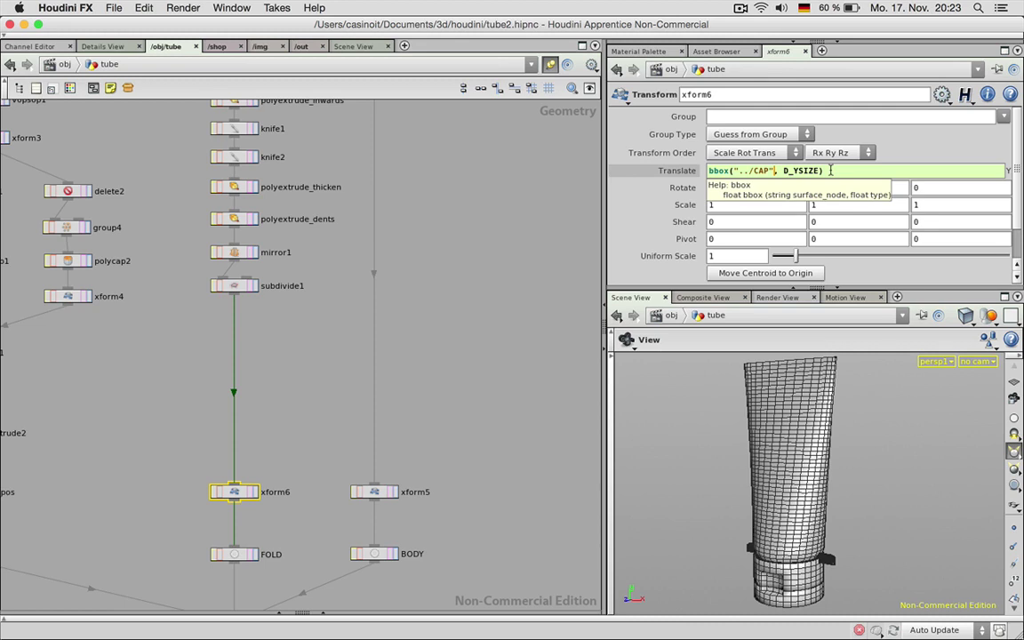
drag(830, 170, 709, 169)
key(super+c)
click(844, 170)
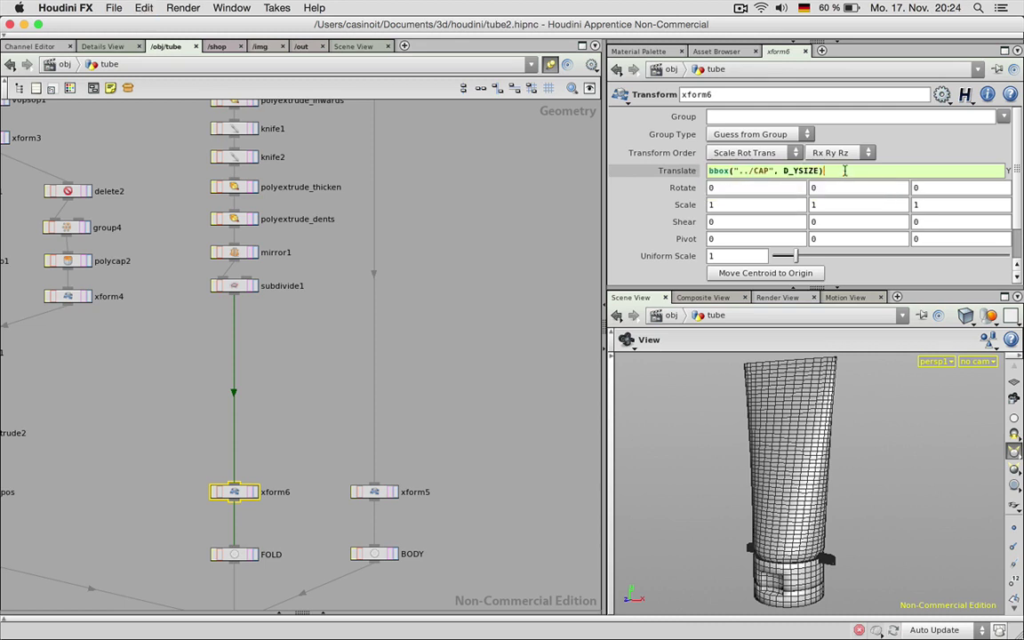
text(+)
key(super+v)
double_click(890, 170)
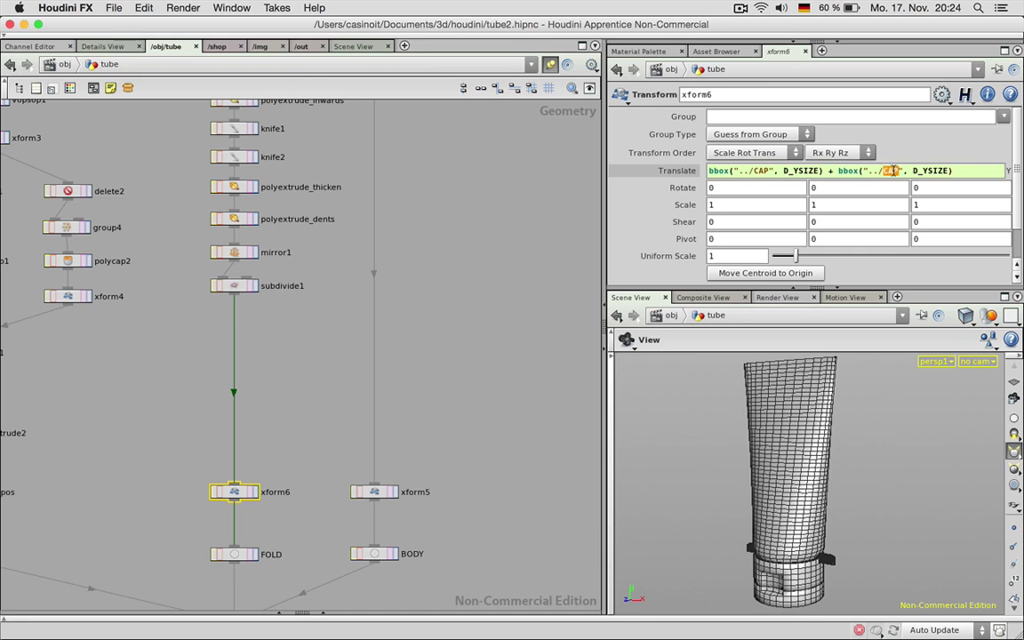
text(BODY)
key(Return)
middle_drag(801, 429, 784, 491)
scroll(834, 436, up, 3)
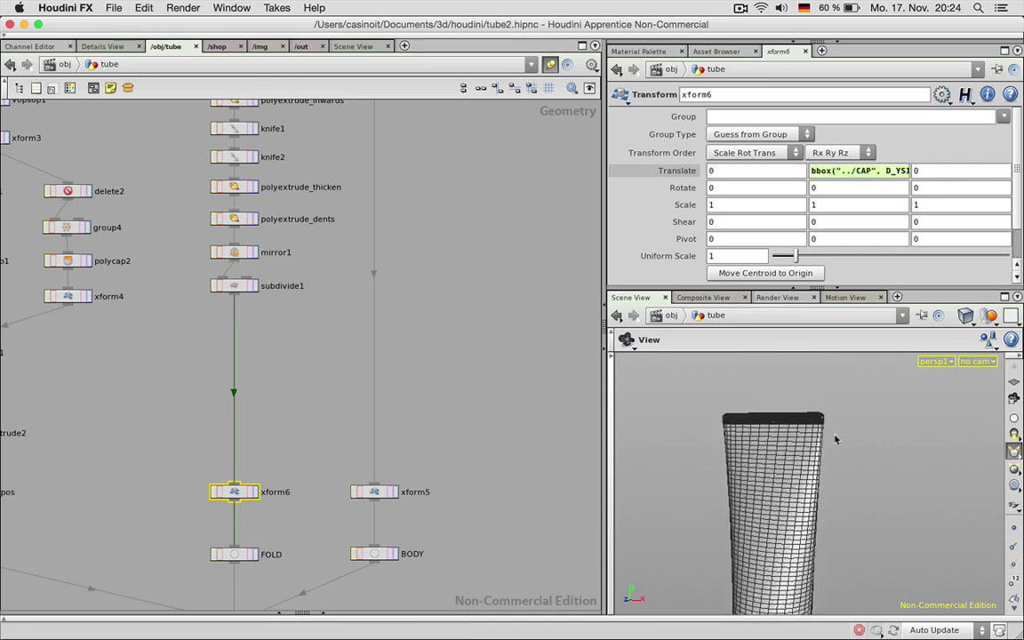
middle_drag(785, 423, 783, 463)
scroll(813, 461, up, 3)
drag(831, 468, 788, 455)
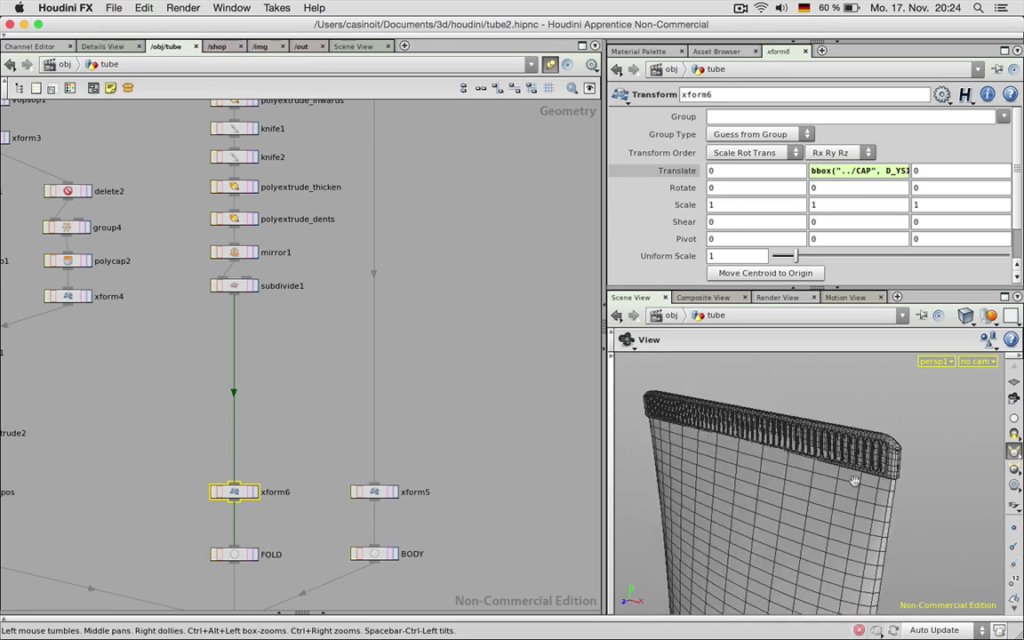
Step: Examine grid1's size parameters to find the height channel for extending xform6's Y translation expression
click(864, 172)
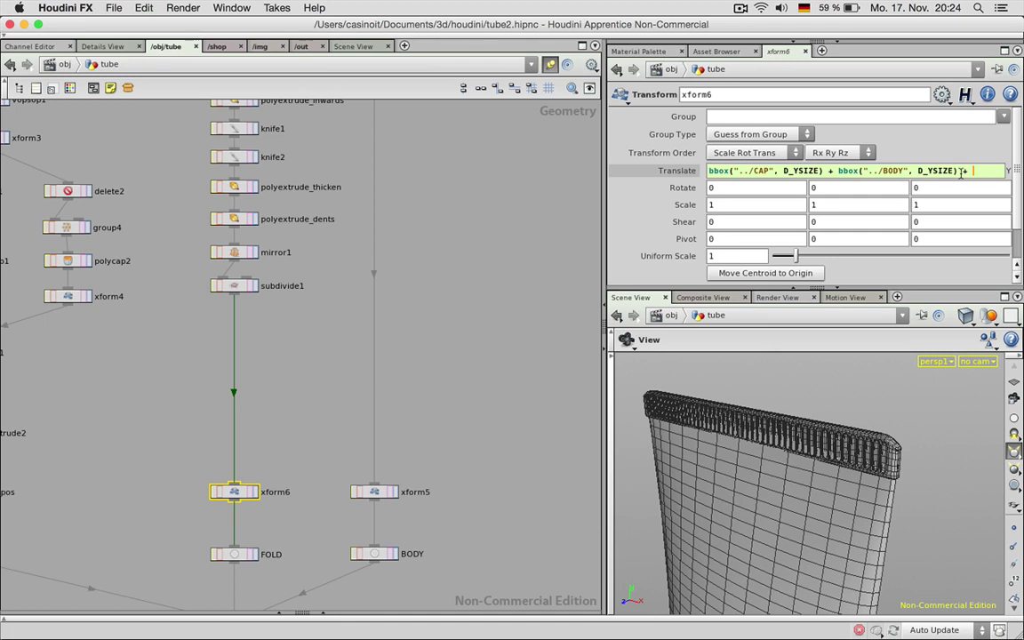
key(Return)
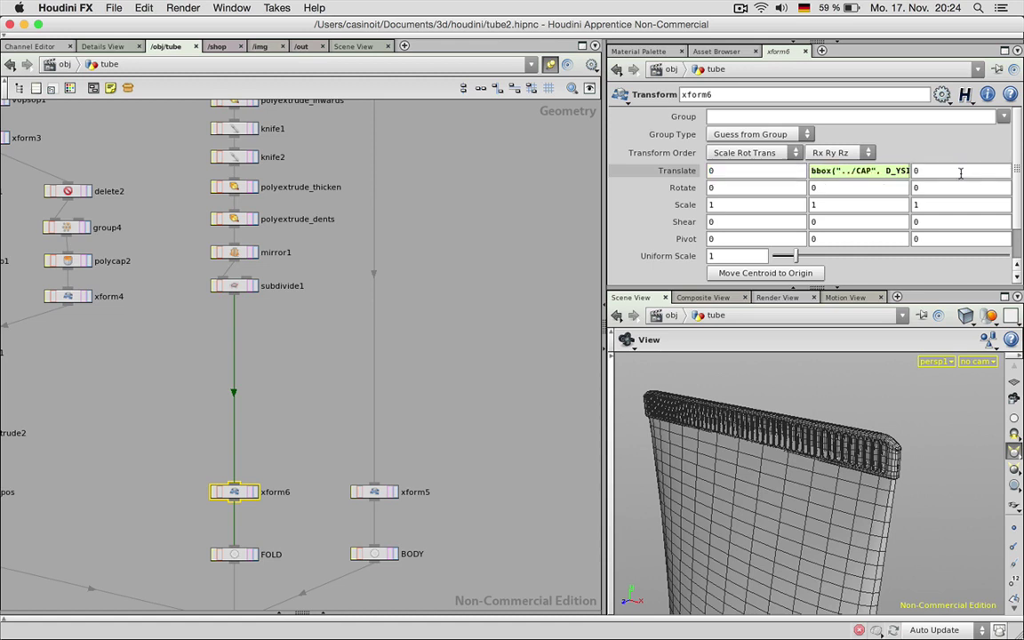
middle_drag(431, 185, 437, 395)
middle_drag(457, 278, 446, 406)
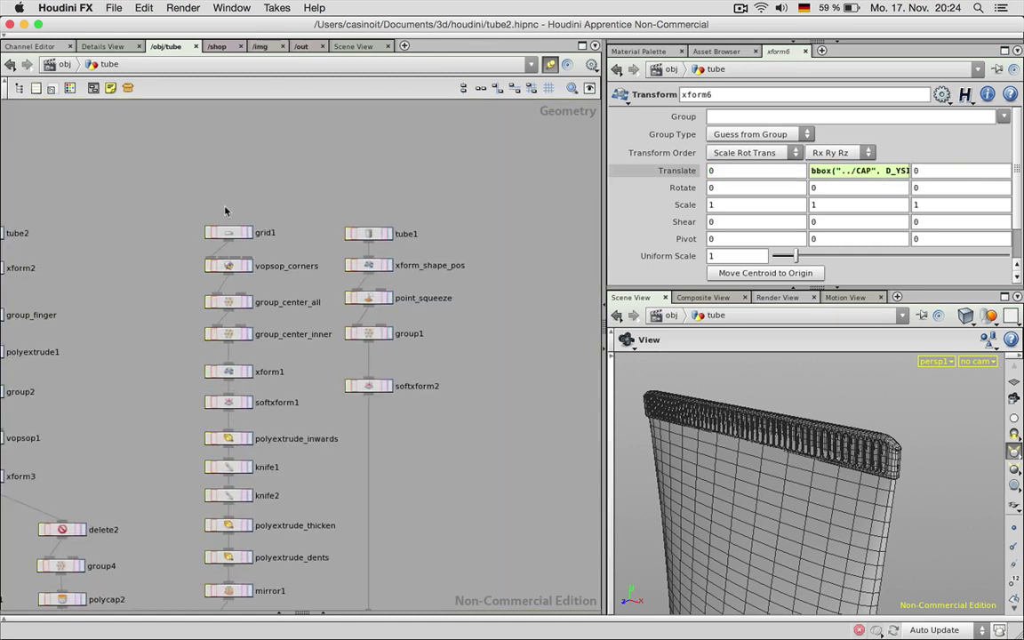
click(217, 229)
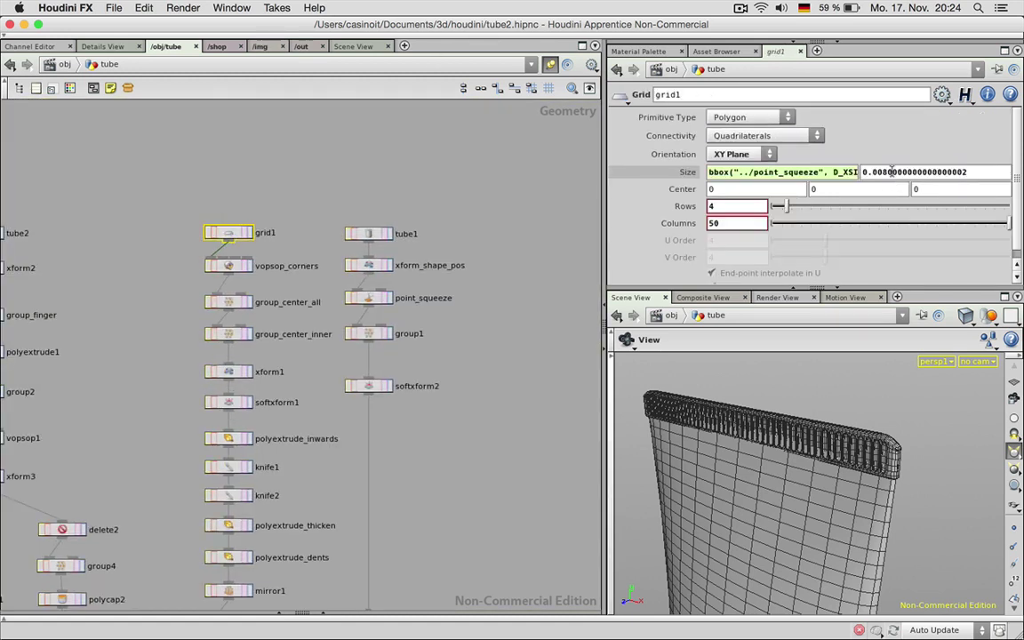
right_click(891, 171)
click(885, 232)
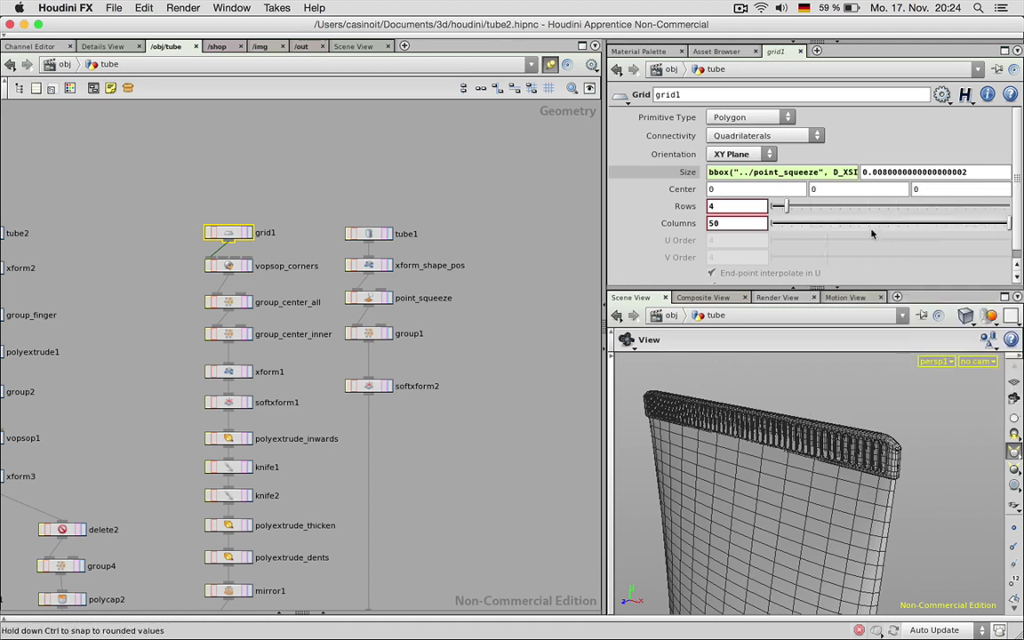
scroll(373, 482, down, 10)
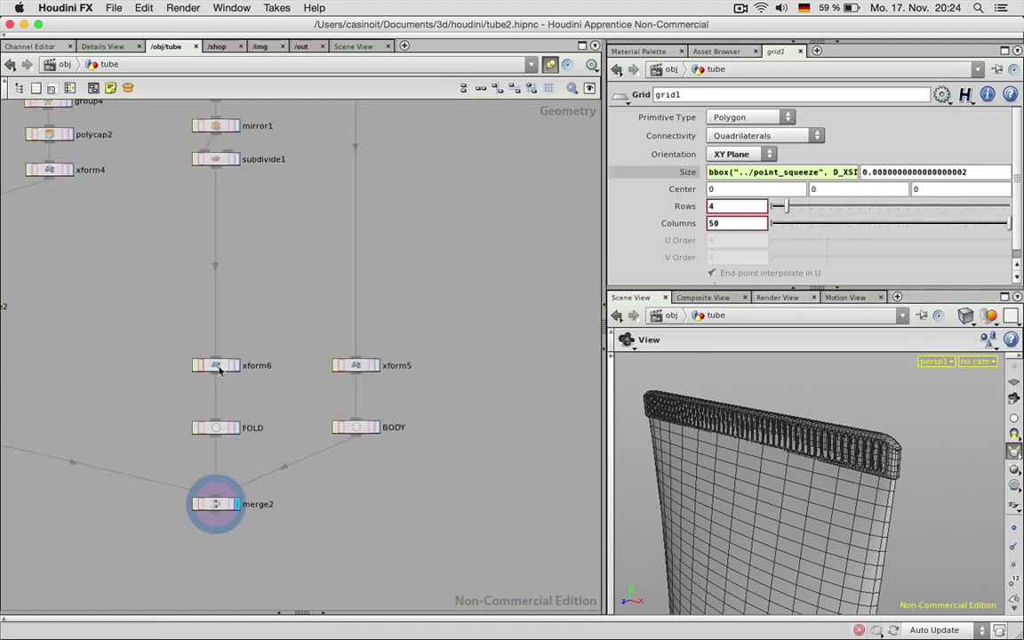
Step: Append + ch("../grid1/sizey") to xform6's Y translation expression
click(219, 366)
click(880, 171)
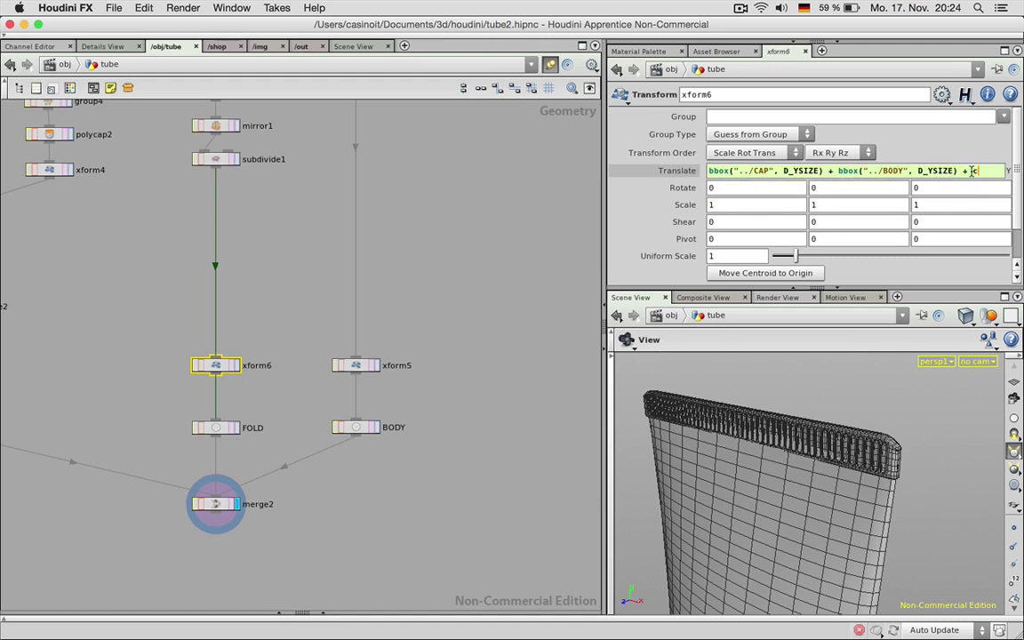
text(+ ch("../)
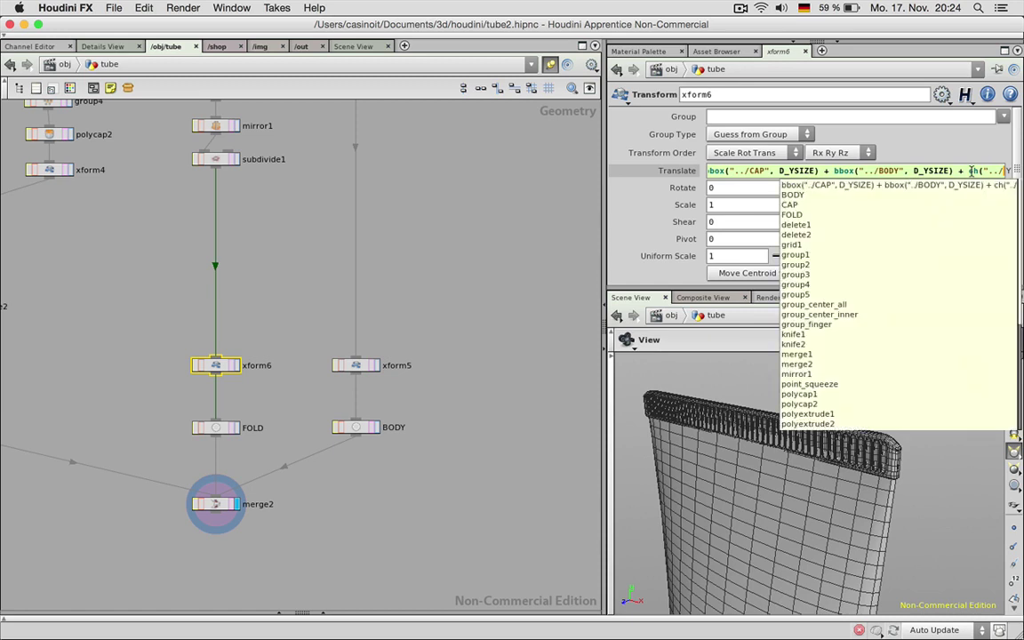
text(grid1)
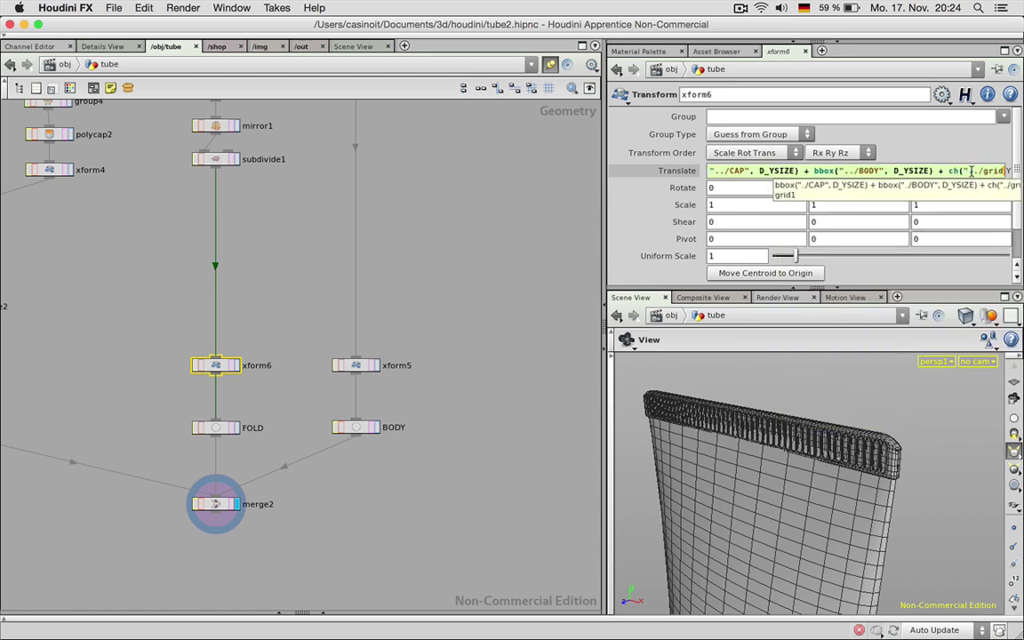
text(/)
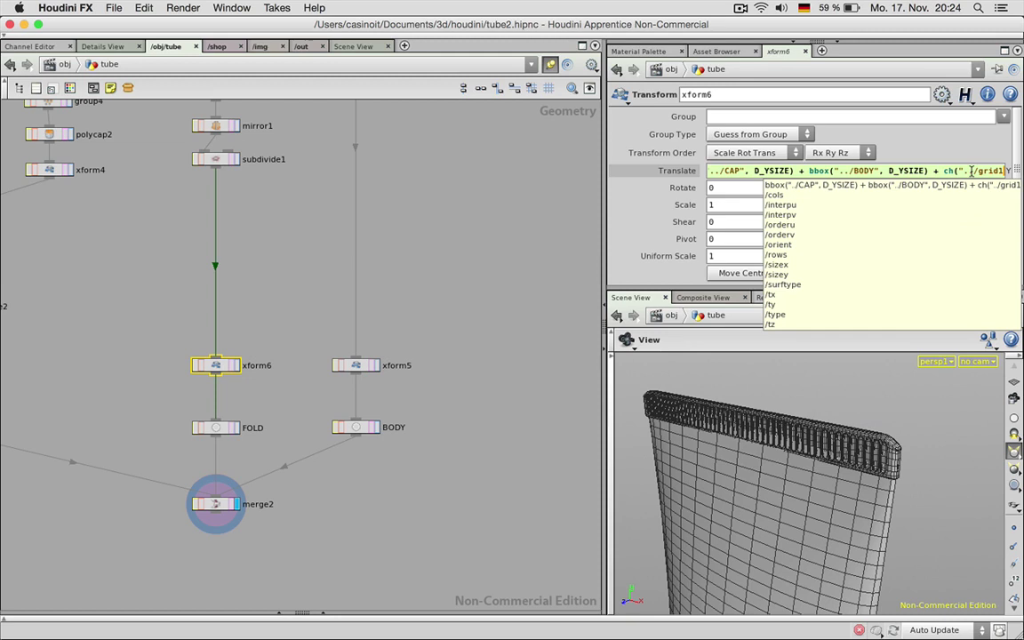
text(")
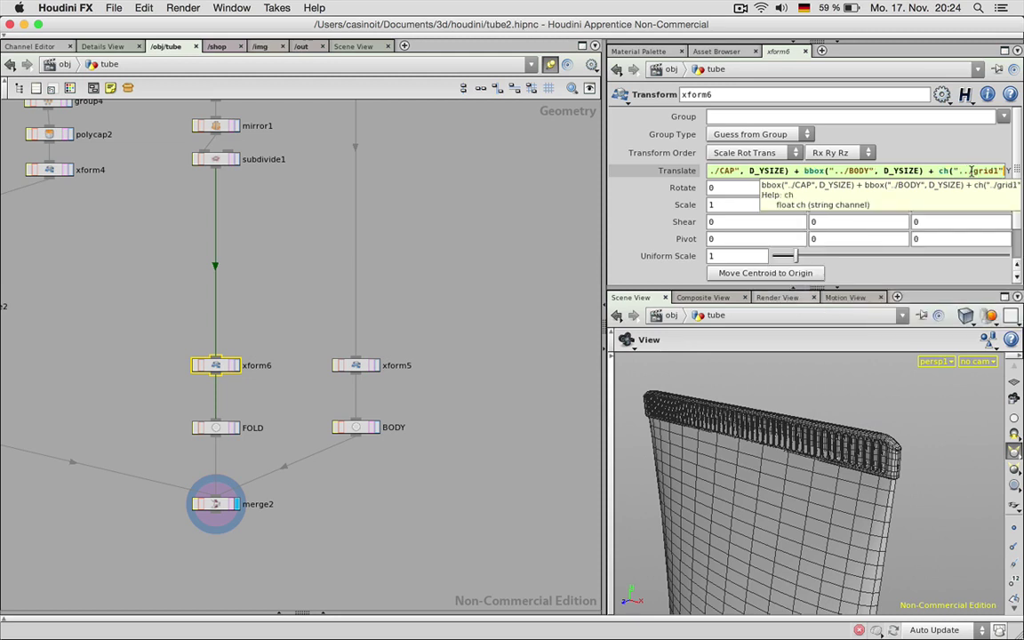
key(BackSpace)
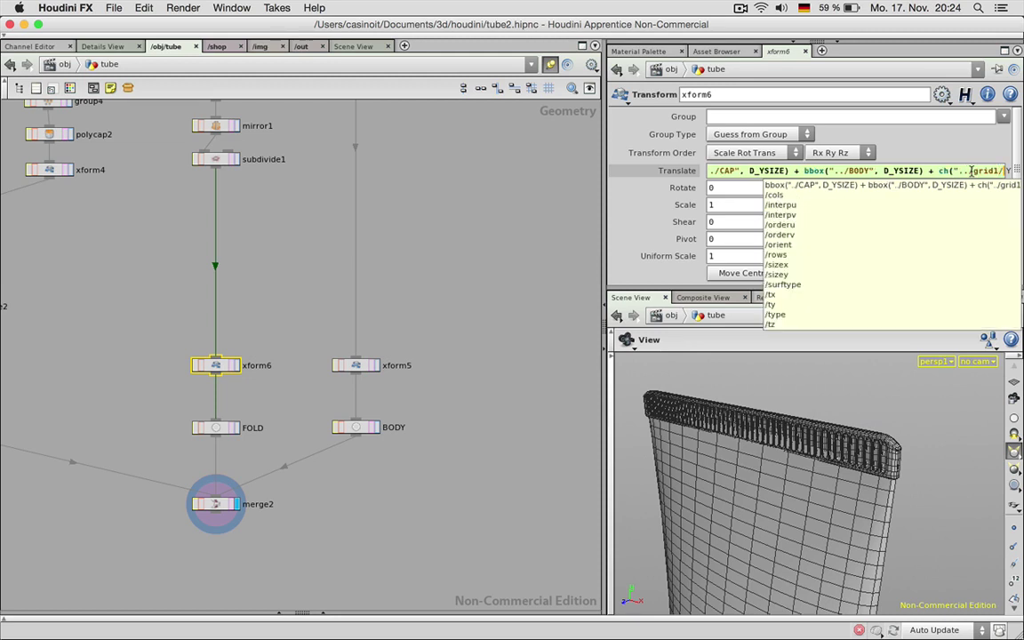
text(size)
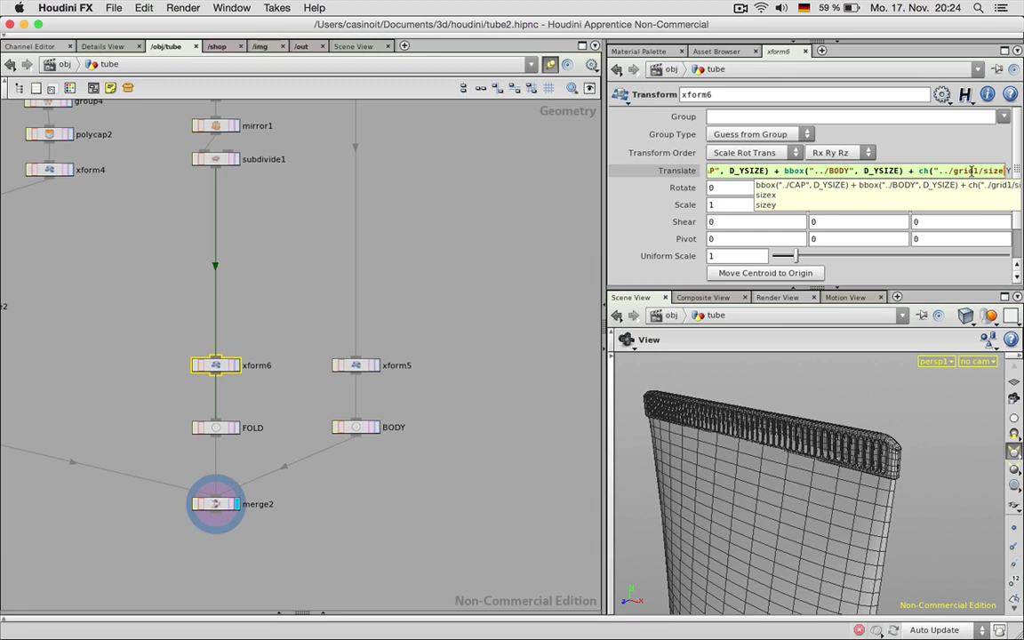
text(y"))
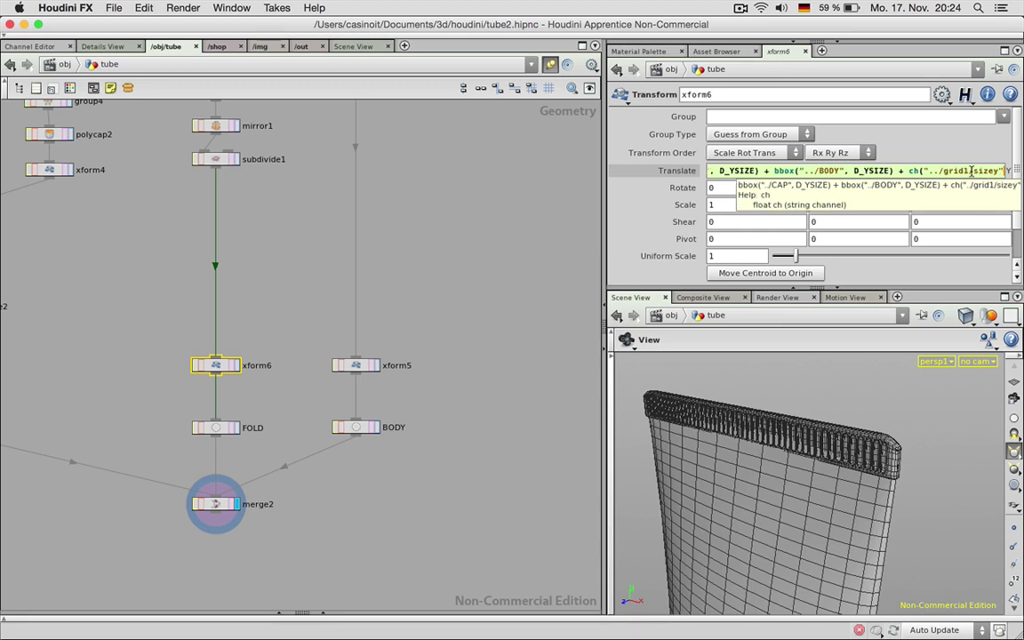
key(Return)
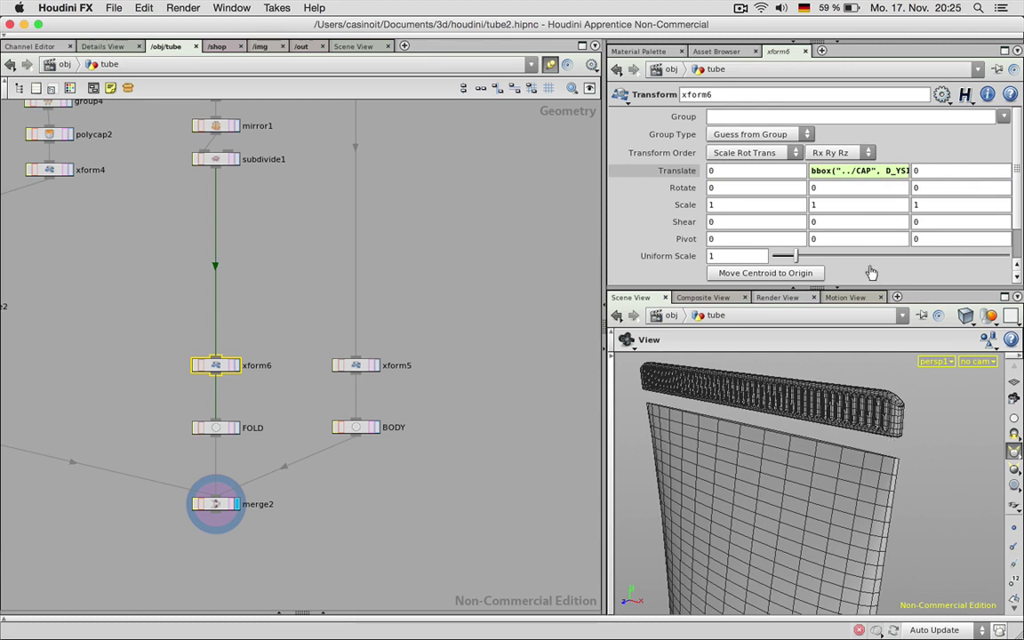
Step: Edit xform6's Y translation expression so its last term becomes (ch("../grid1/sizey")/2), and inspect where the fold meets the body
click(880, 170)
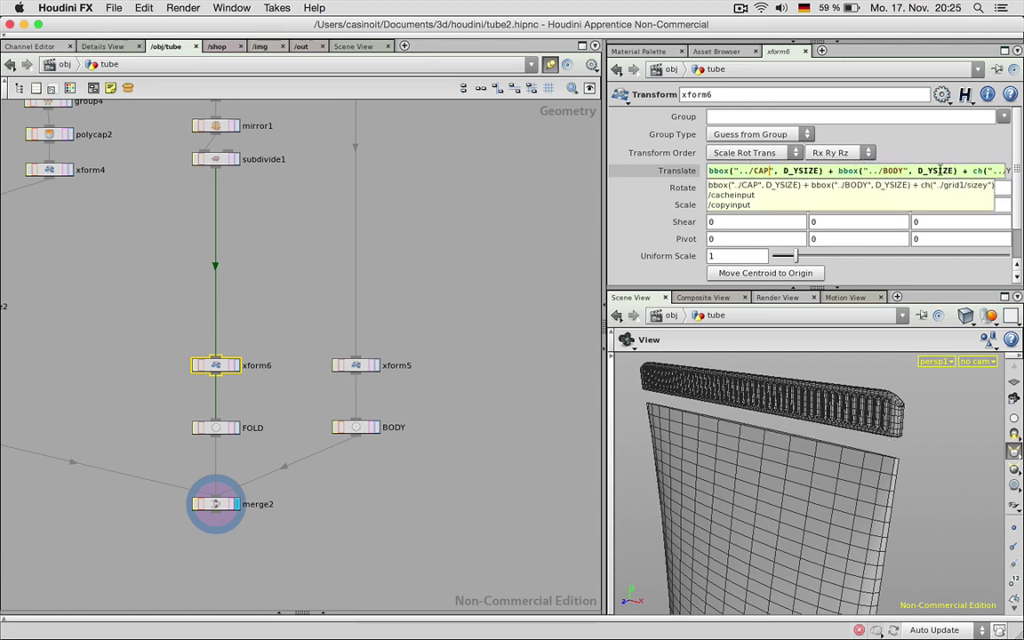
key(alt+e)
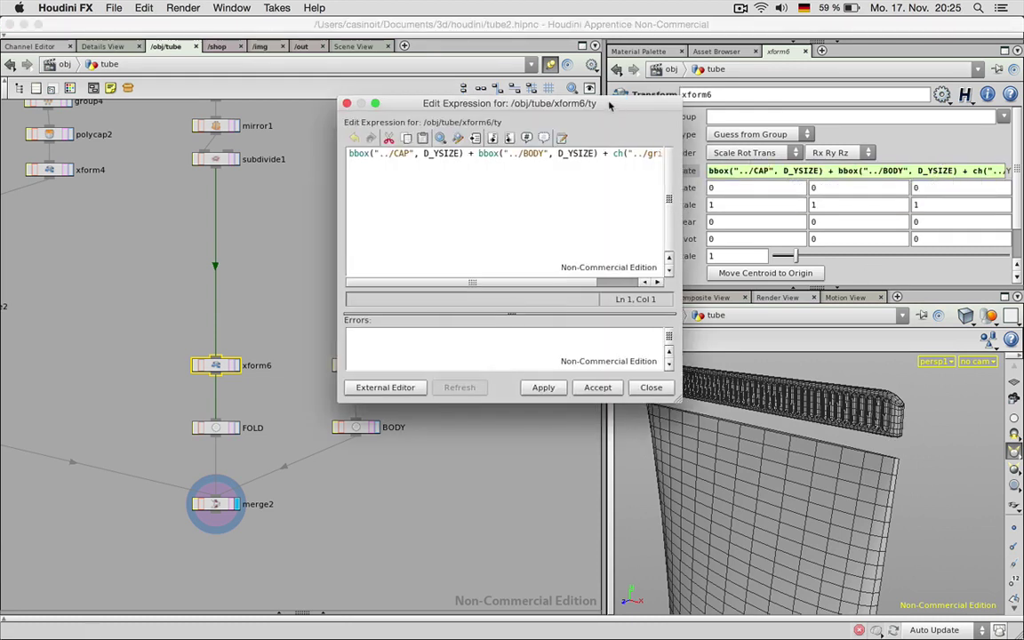
drag(551, 104, 392, 106)
drag(519, 397, 736, 404)
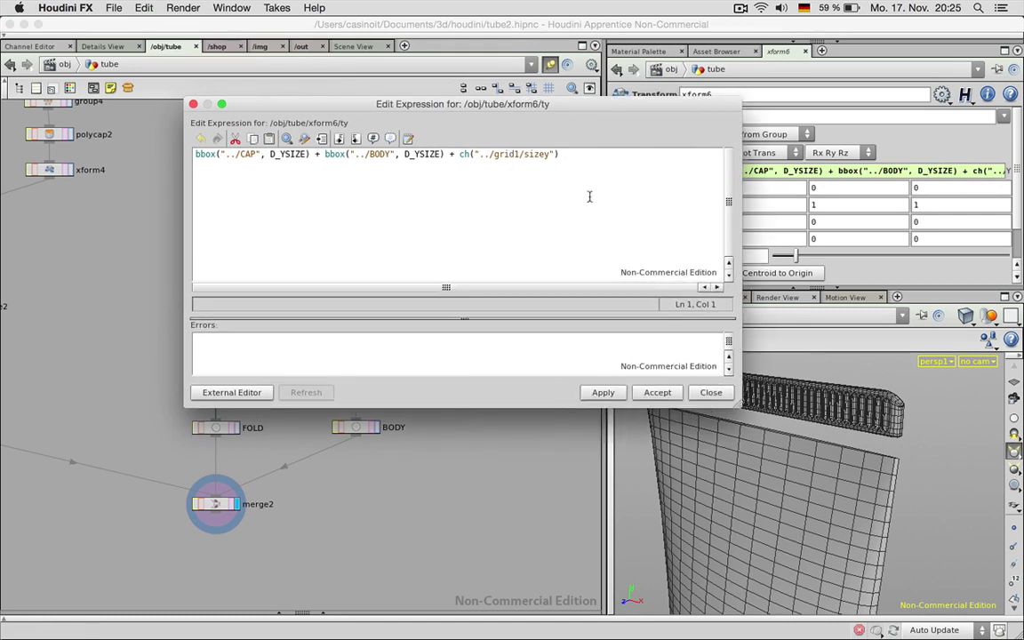
click(459, 153)
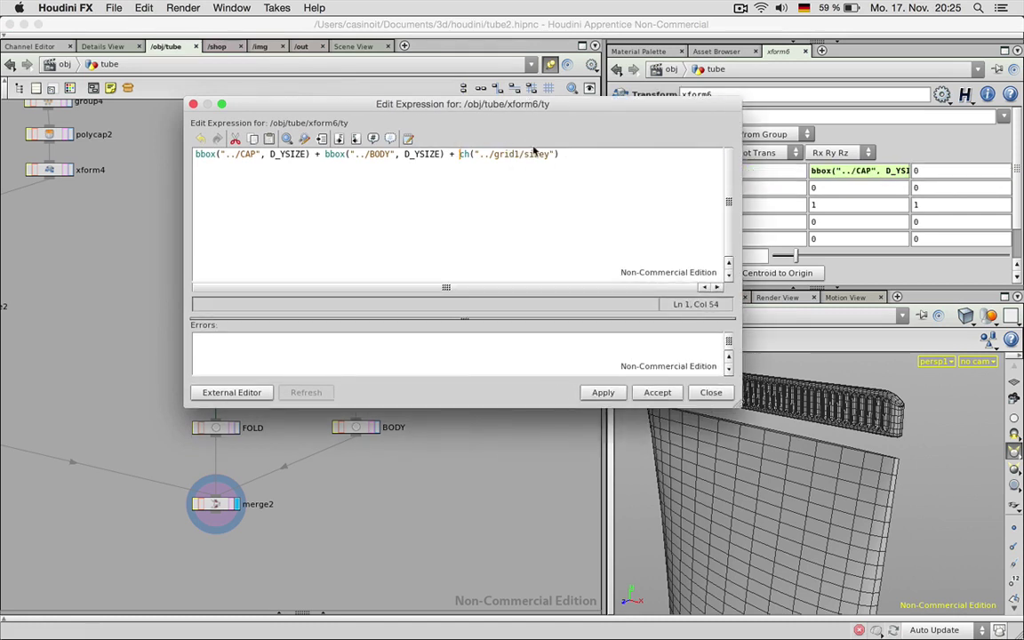
text(()
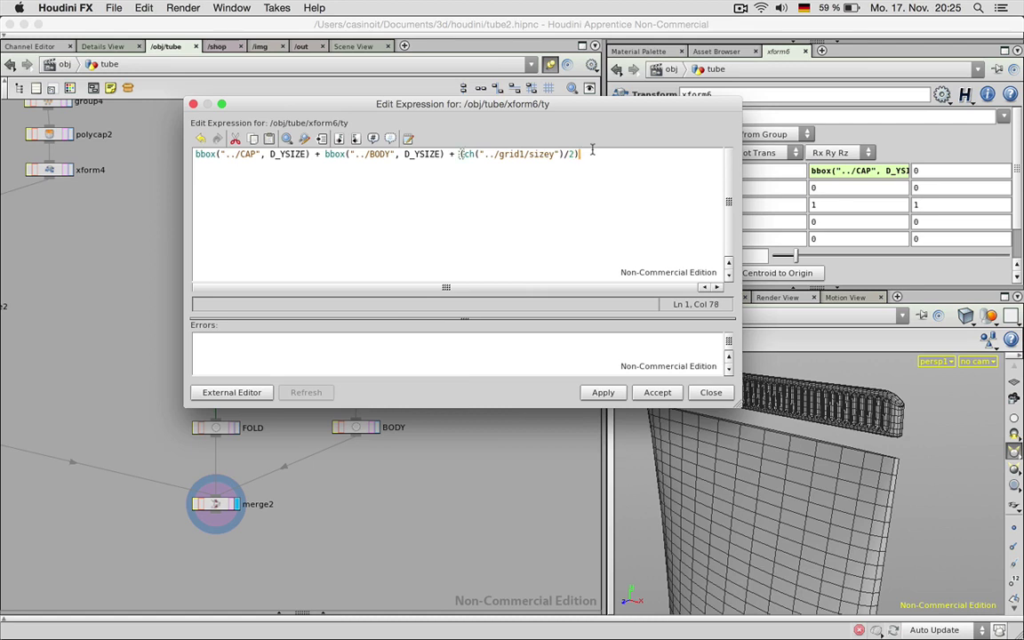
click(609, 393)
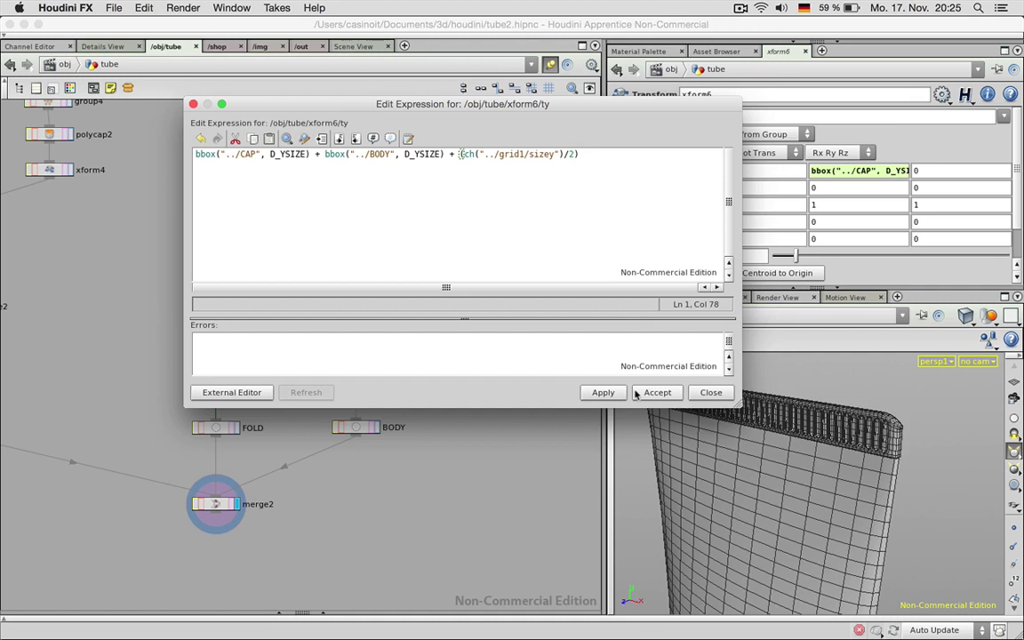
click(641, 392)
drag(860, 463, 800, 464)
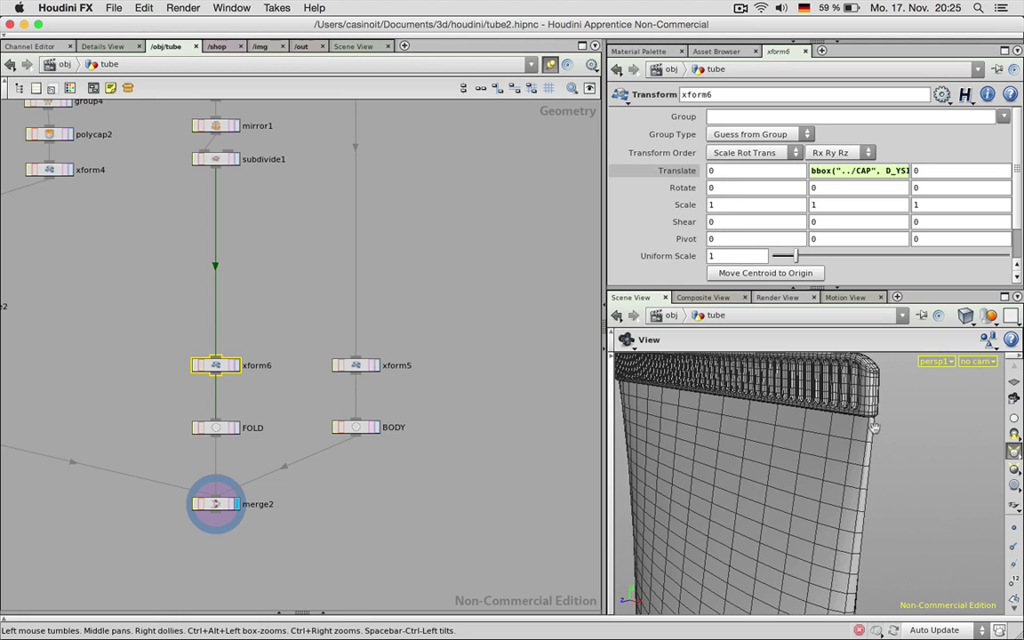
drag(791, 386, 795, 377)
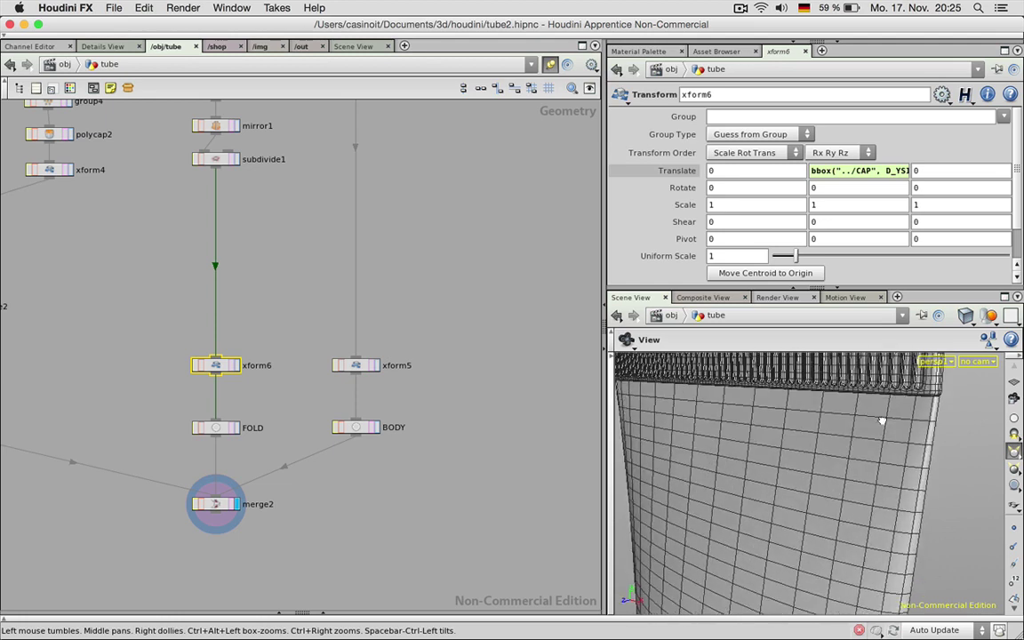
Step: Replace the /2 factor with *0.4 in the grid1 term of xform6's Y translation expression
click(879, 172)
key(alt+e)
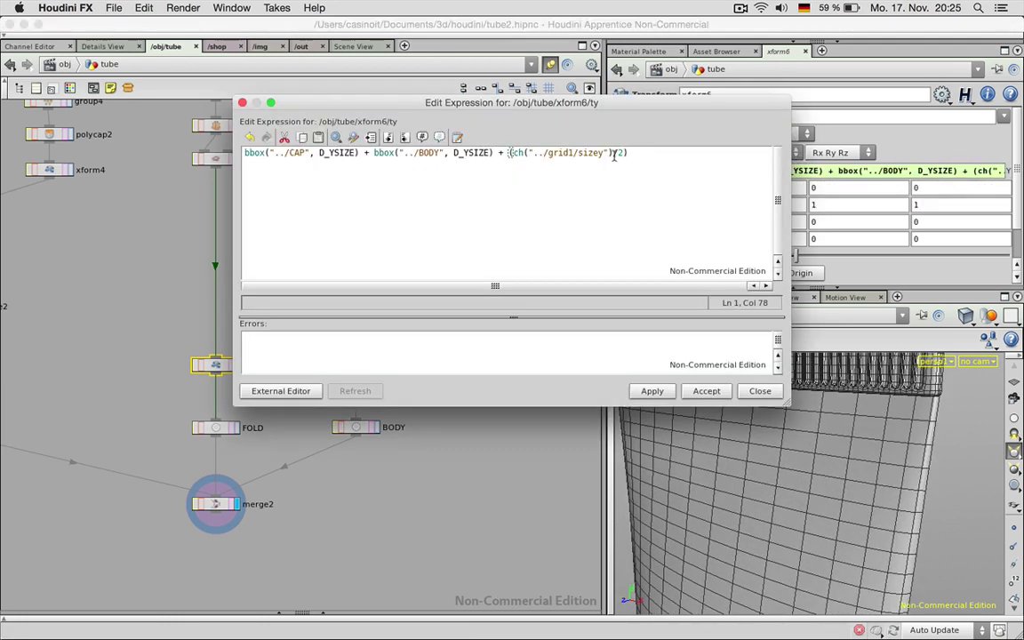
drag(613, 153, 623, 153)
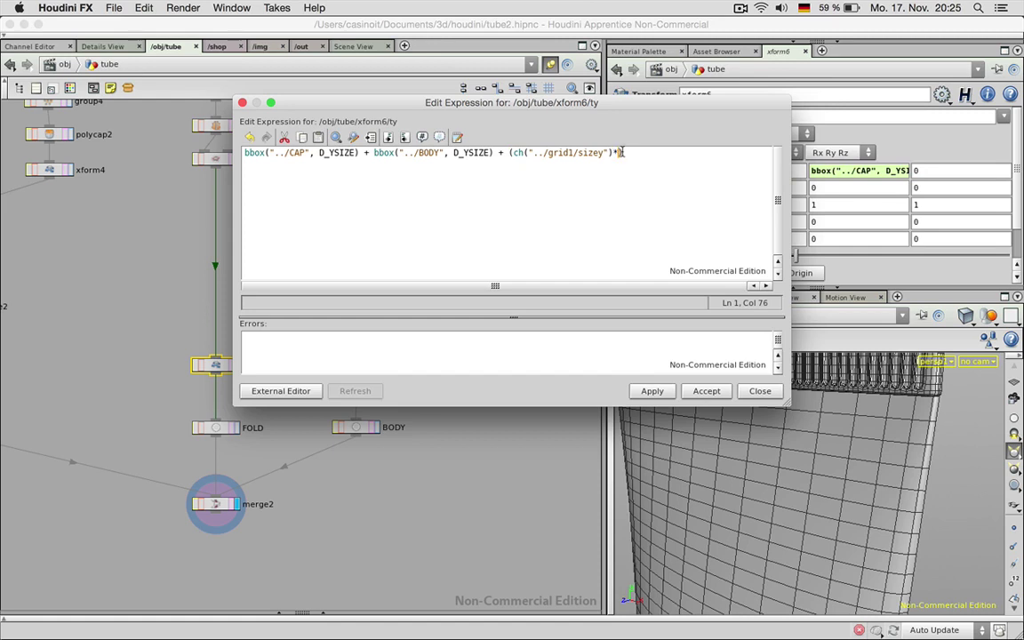
text(*0.4)
click(658, 391)
click(694, 396)
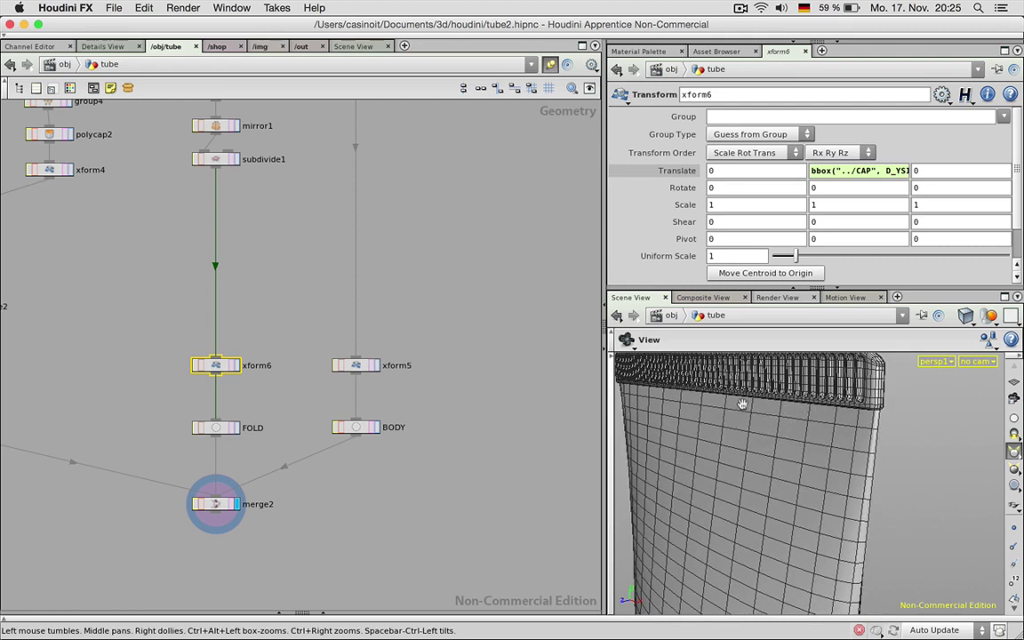
Step: Switch the viewport to smooth shading without wireframe and inspect the whole tube
mouse_move(850, 415)
mouse_down()
mouse_move(775, 346)
mouse_move(785, 411)
mouse_move(852, 429)
mouse_move(845, 445)
mouse_move(854, 441)
mouse_up()
click(964, 317)
click(933, 424)
right_drag(866, 472, 856, 476)
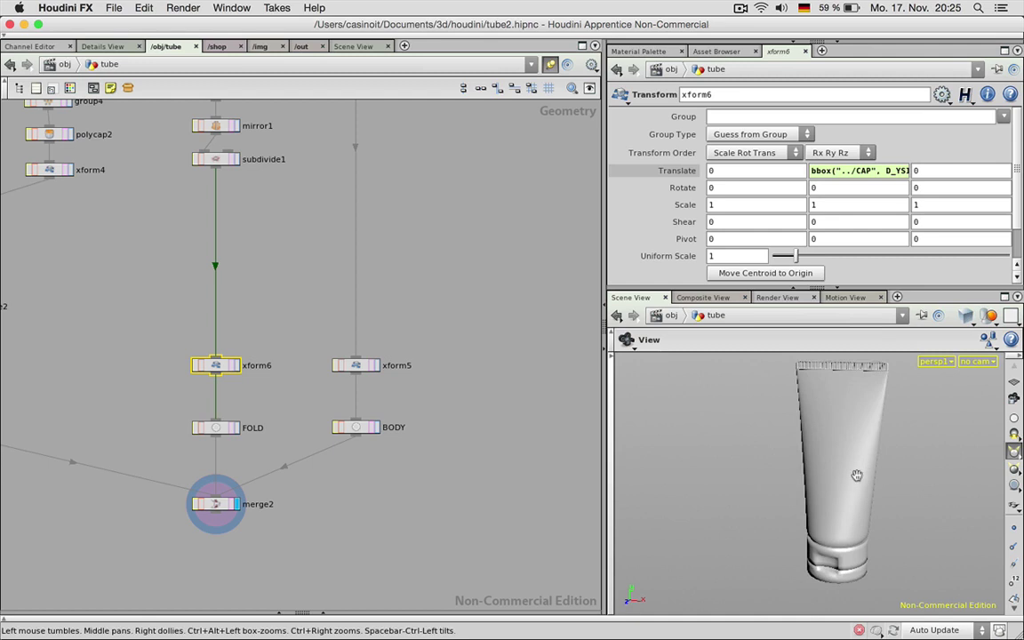
drag(832, 479, 857, 473)
Step: Pull subdivide1 out of the fold branch, leaving mirror1 wired to xform6, and place it below merge2
middle_drag(249, 538, 348, 458)
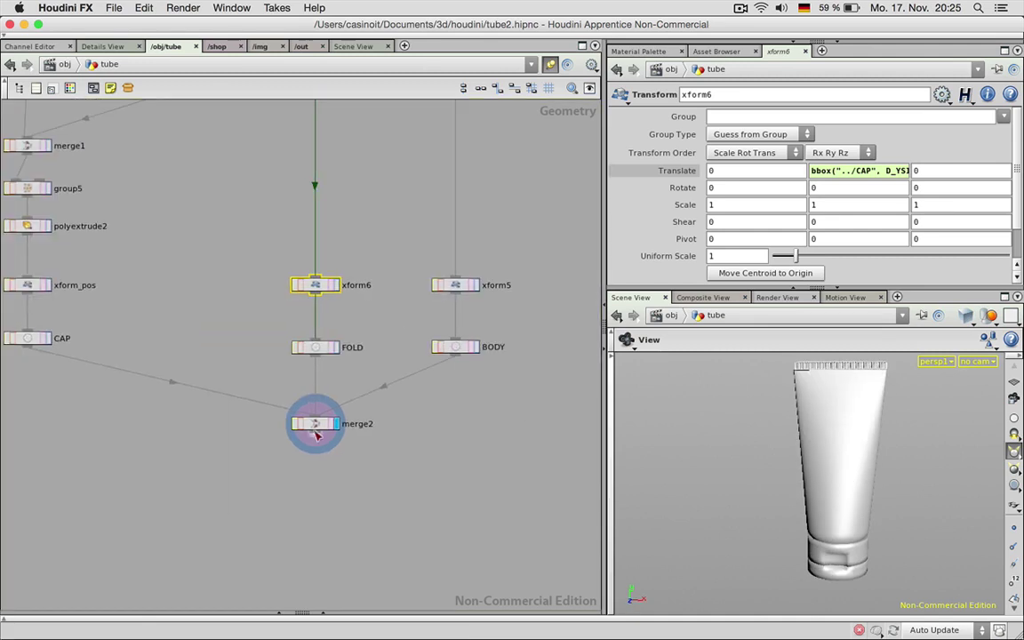
scroll(408, 425, down, 2)
middle_drag(512, 275, 468, 425)
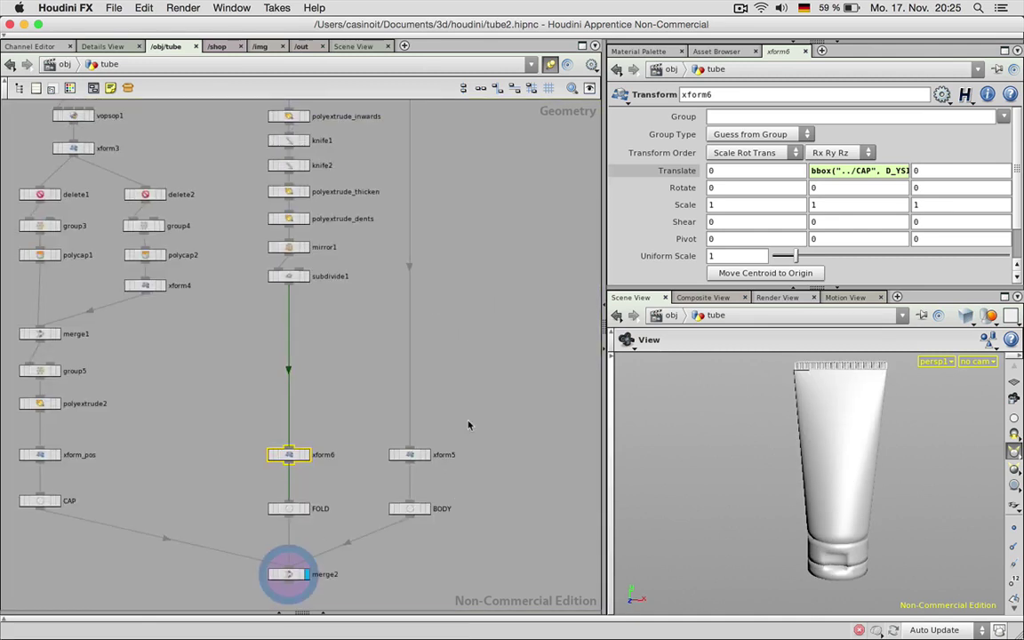
scroll(474, 411, down, 2)
drag(314, 293, 316, 296)
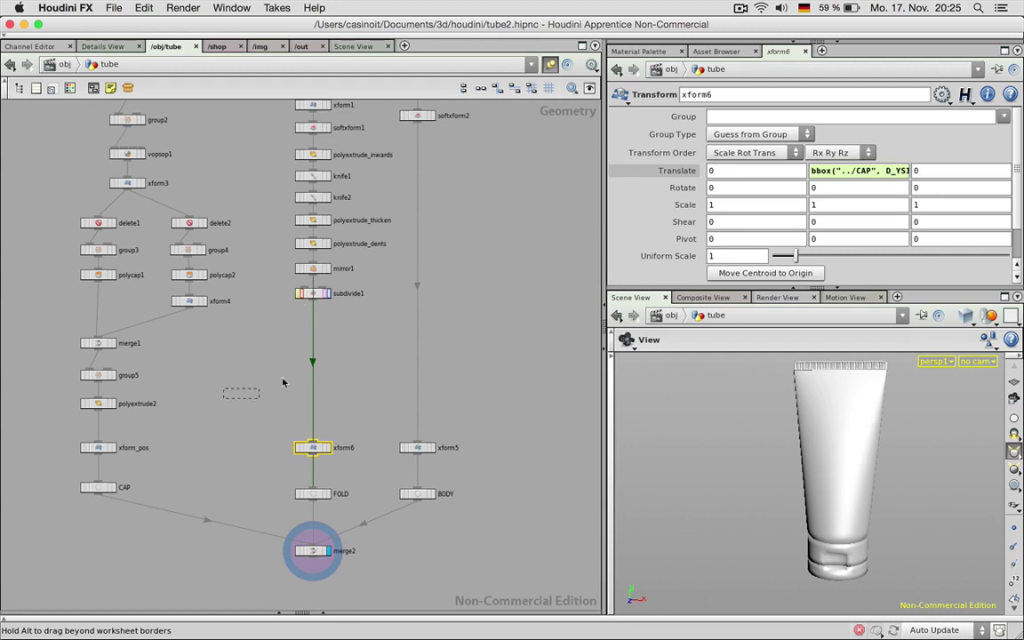
drag(343, 593, 342, 591)
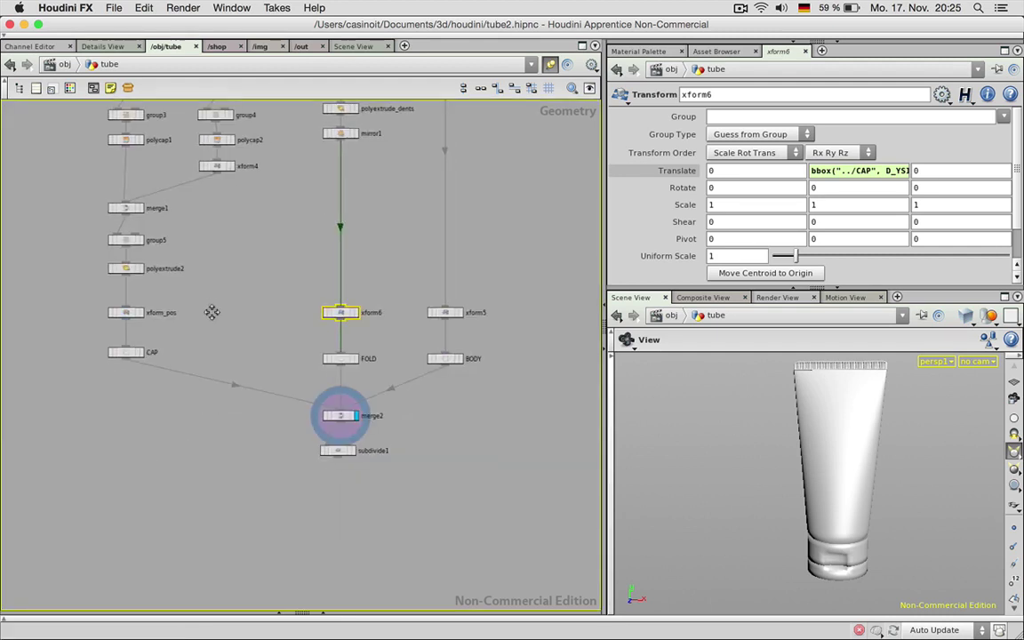
Step: Connect merge2's output to subdivide1's first input and display the subdivided tube
scroll(365, 442, down, 3)
drag(301, 477, 304, 476)
click(301, 422)
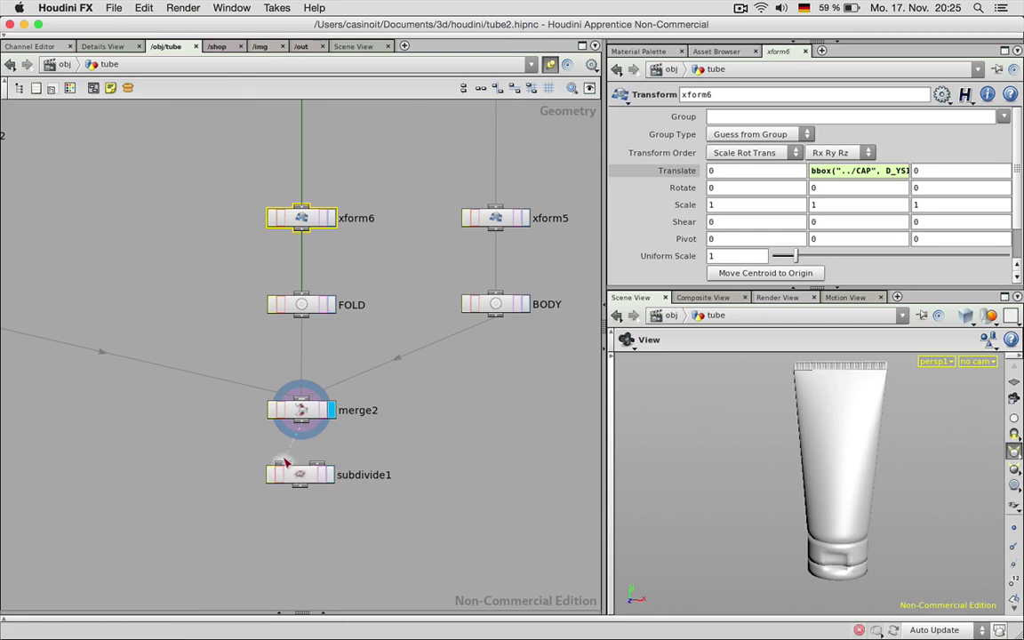
click(283, 462)
click(327, 476)
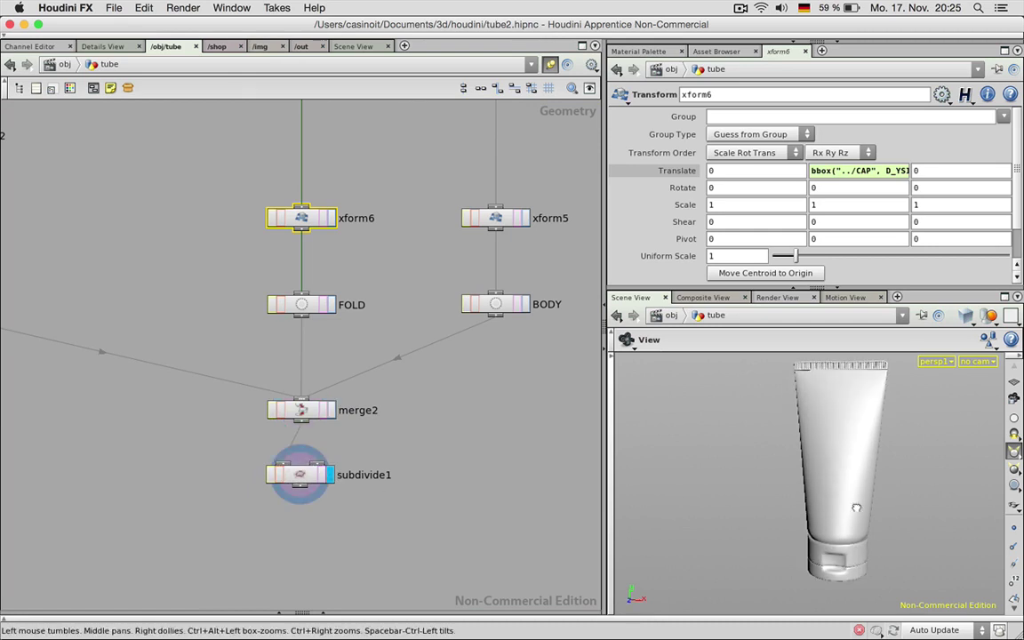
click(318, 476)
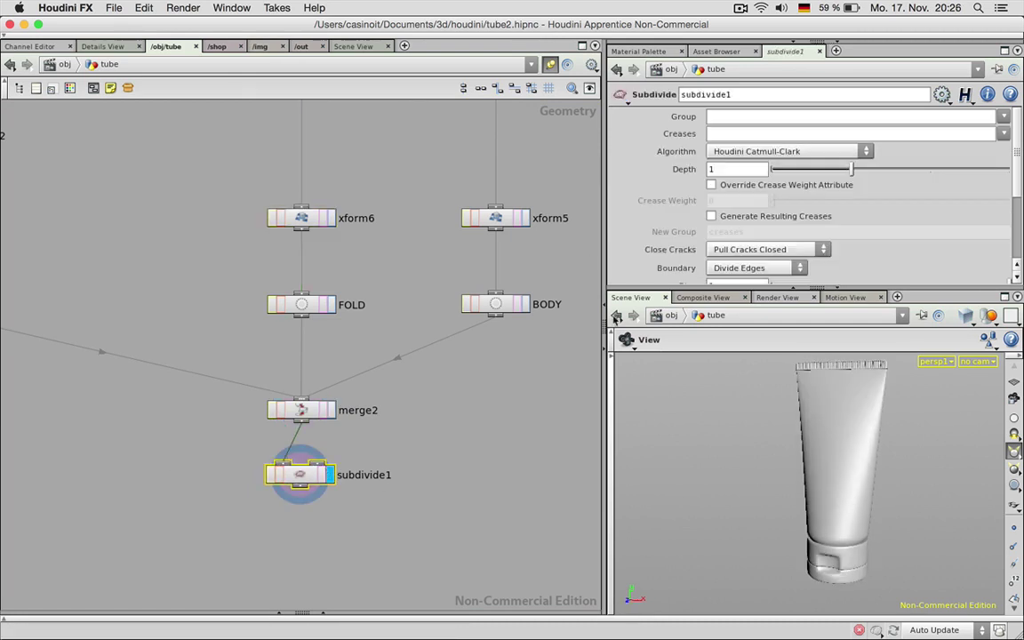
drag(859, 513, 751, 480)
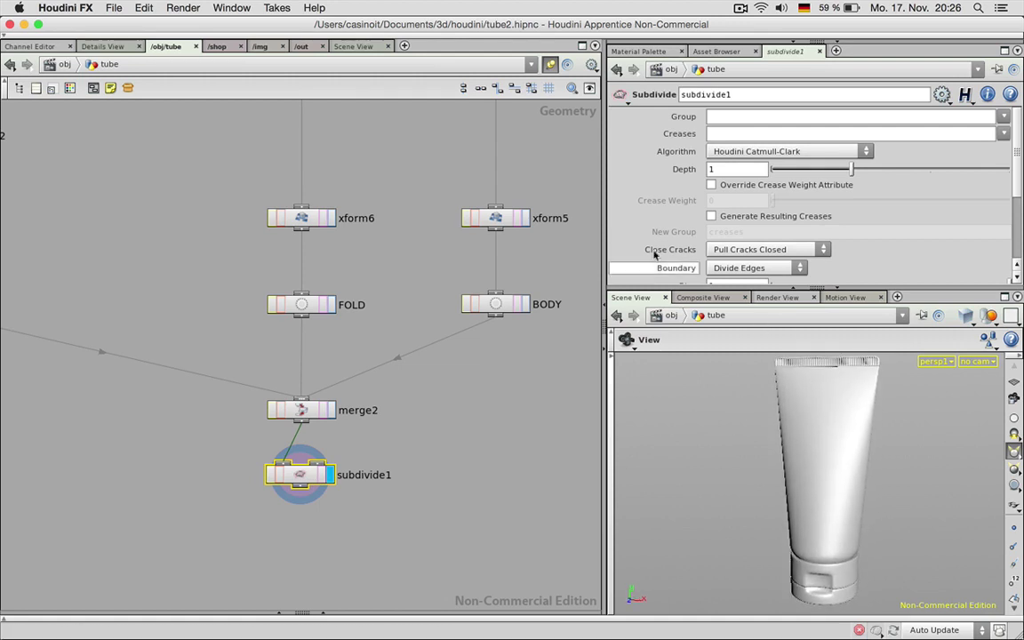
Step: Set softxform2's scale to 0.95 on all three axes and check the shape of the body's edge
middle_drag(378, 261, 275, 469)
middle_drag(449, 359, 450, 404)
middle_drag(444, 204, 352, 455)
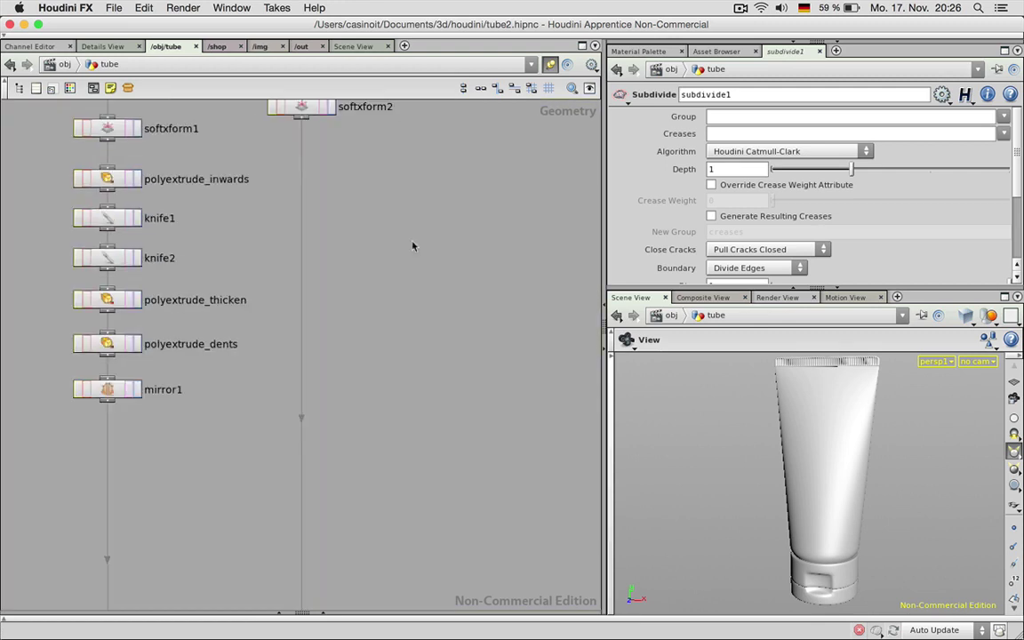
middle_drag(411, 243, 422, 436)
click(311, 297)
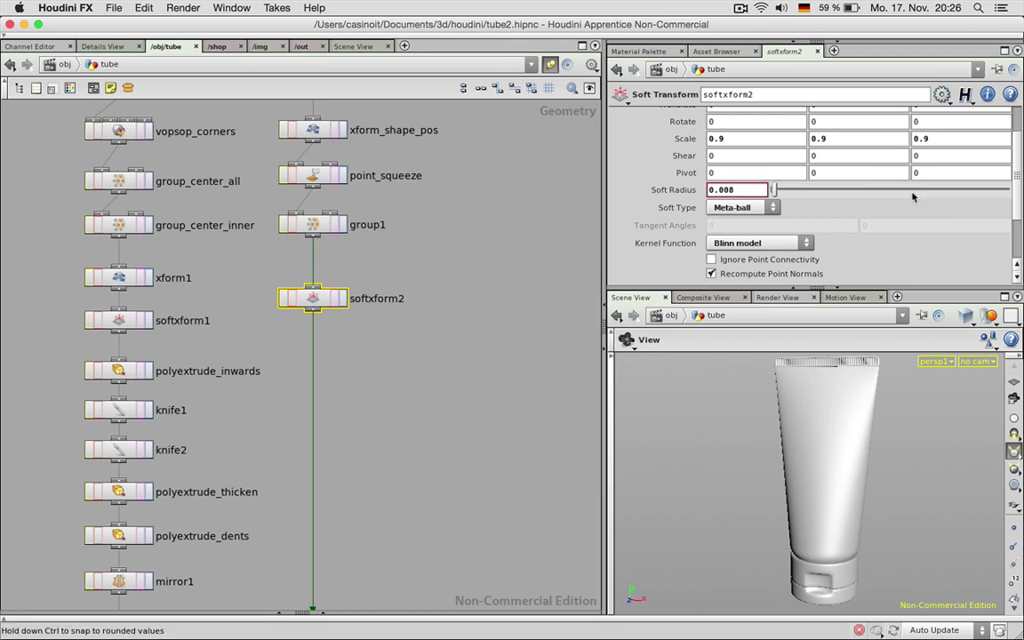
middle_drag(695, 139, 711, 169)
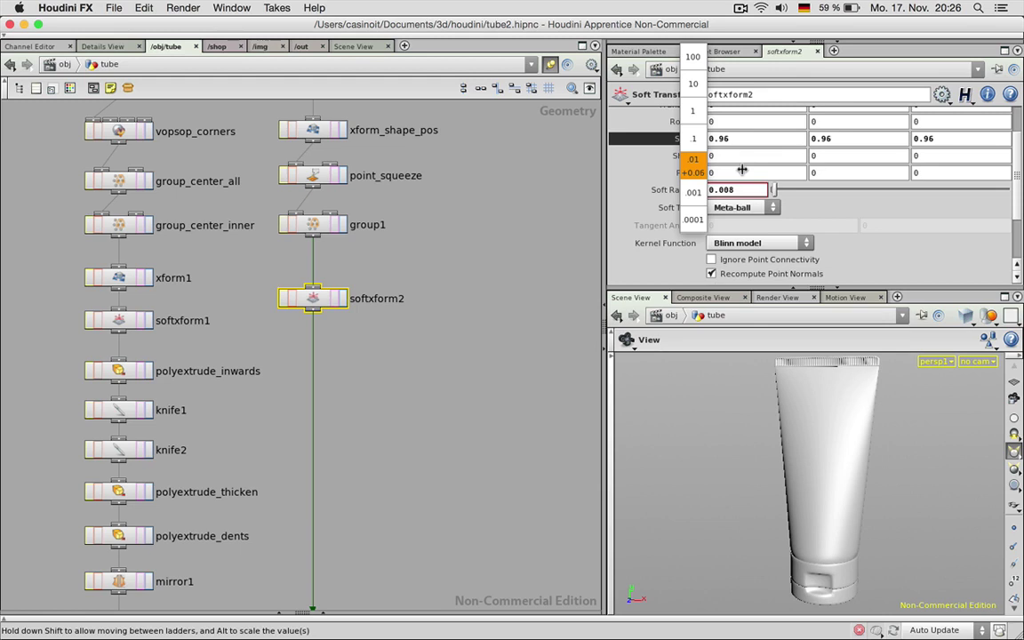
middle_drag(736, 169, 736, 169)
drag(835, 513, 827, 442)
middle_drag(828, 441, 832, 371)
mouse_move(801, 471)
mouse_down()
mouse_move(824, 476)
mouse_move(807, 477)
mouse_up()
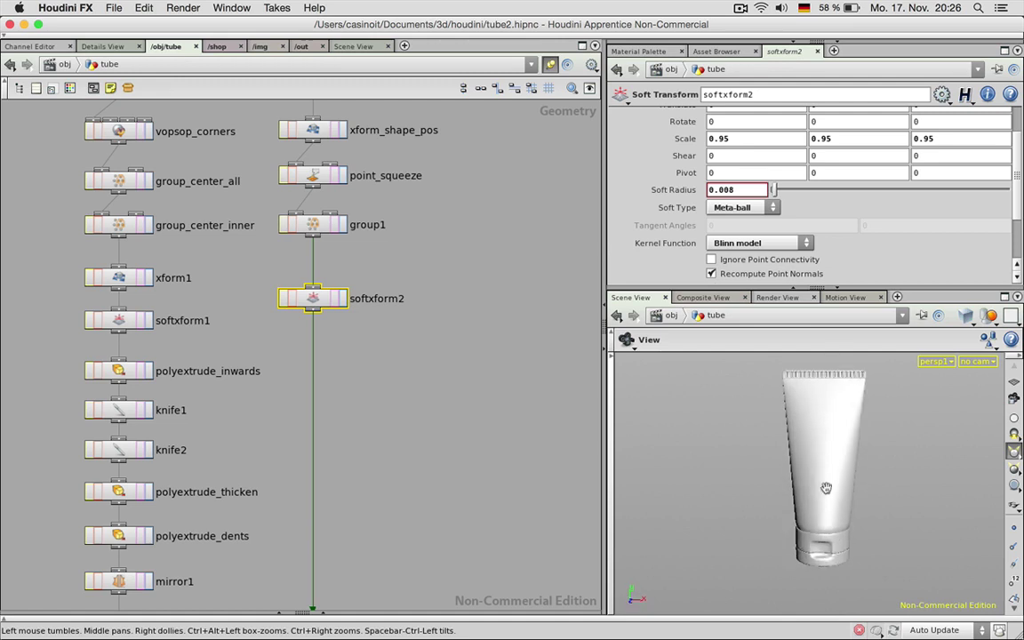
drag(878, 492, 715, 522)
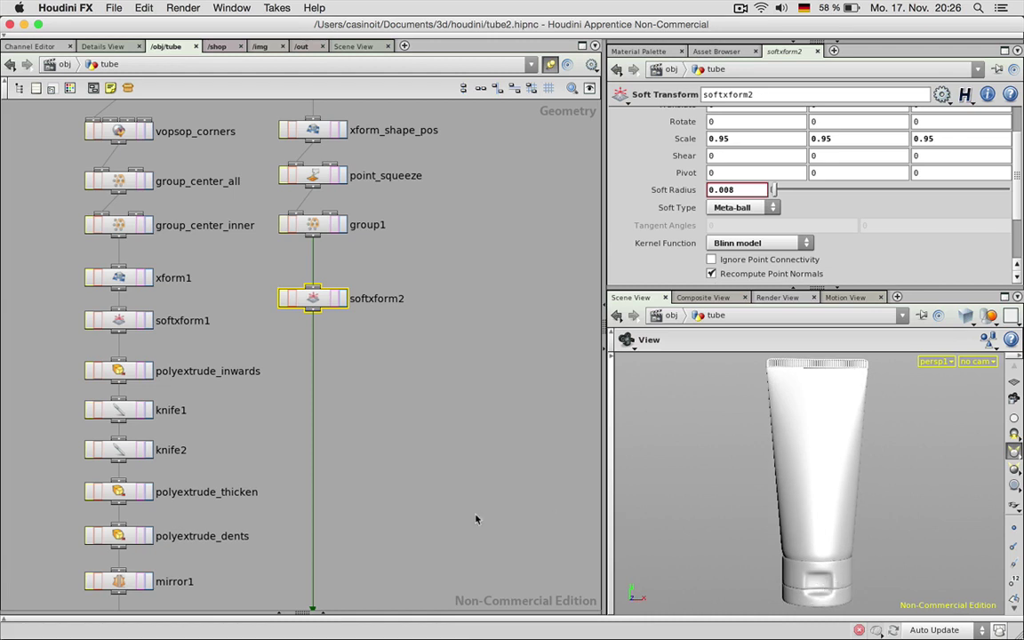
Step: Set group_finger's bounding box X size to 0.052 and inspect the finger recess on the cap
scroll(399, 411, down, 2)
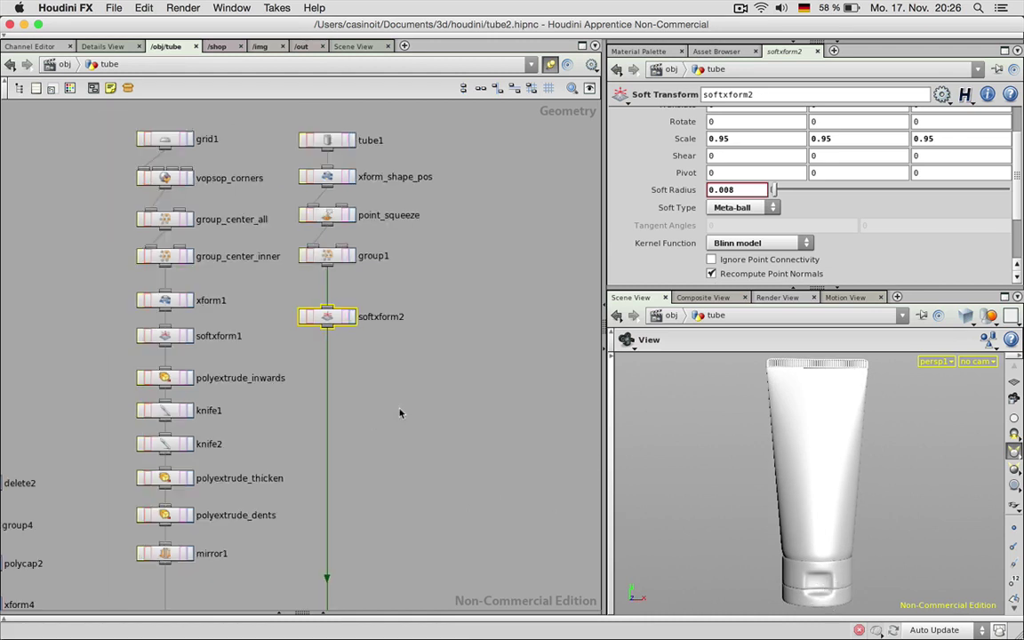
middle_drag(398, 455, 514, 327)
scroll(503, 325, down, 10)
scroll(505, 338, up, 5)
scroll(507, 345, up, 4)
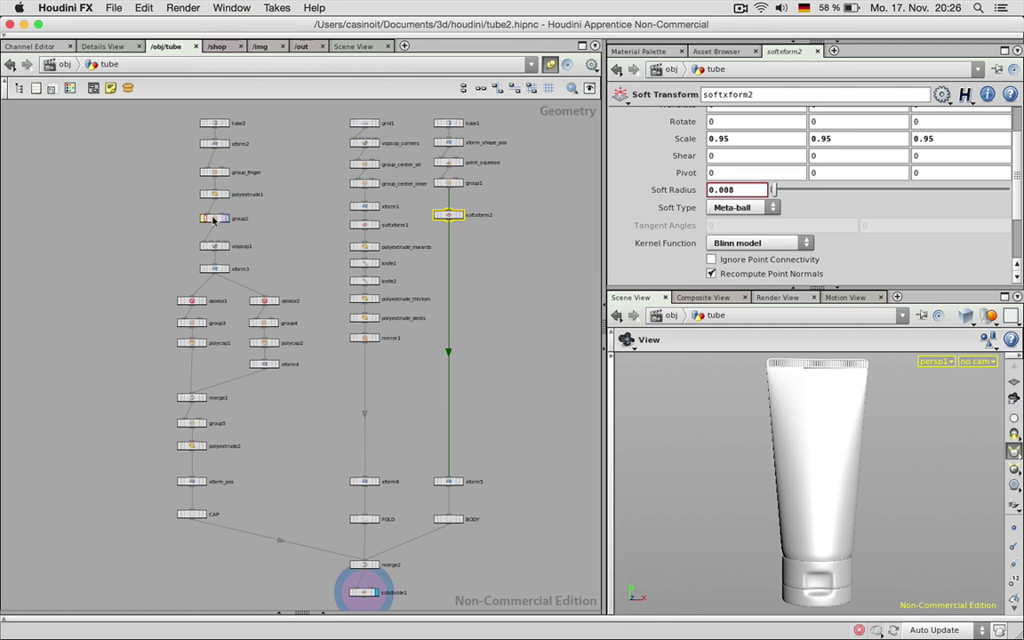
click(217, 172)
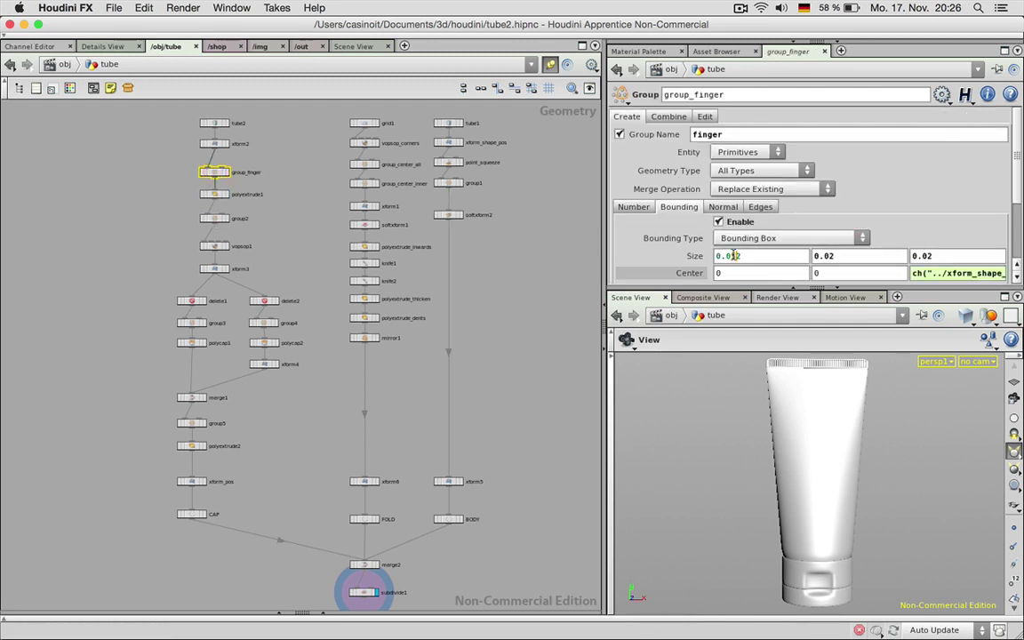
drag(828, 592, 803, 586)
right_drag(807, 573, 819, 530)
middle_drag(819, 545, 823, 559)
drag(823, 560, 827, 522)
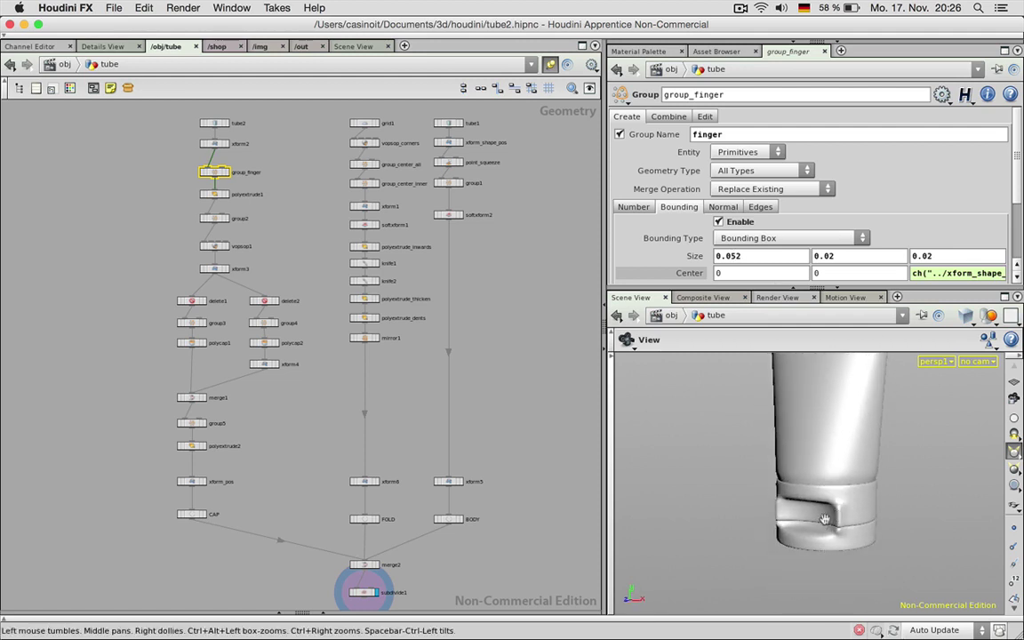
right_drag(825, 523, 833, 503)
Step: Examine the cap branch's output at group2, vopsop1, delete1 and xform3 to trace how the finger recess is shaped
click(228, 221)
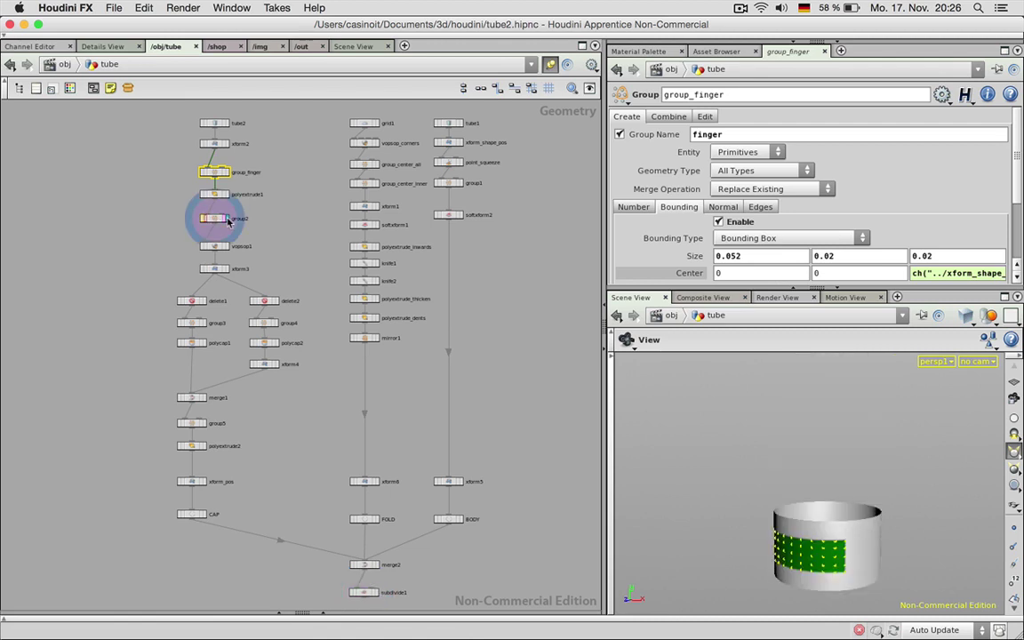
click(225, 248)
click(203, 303)
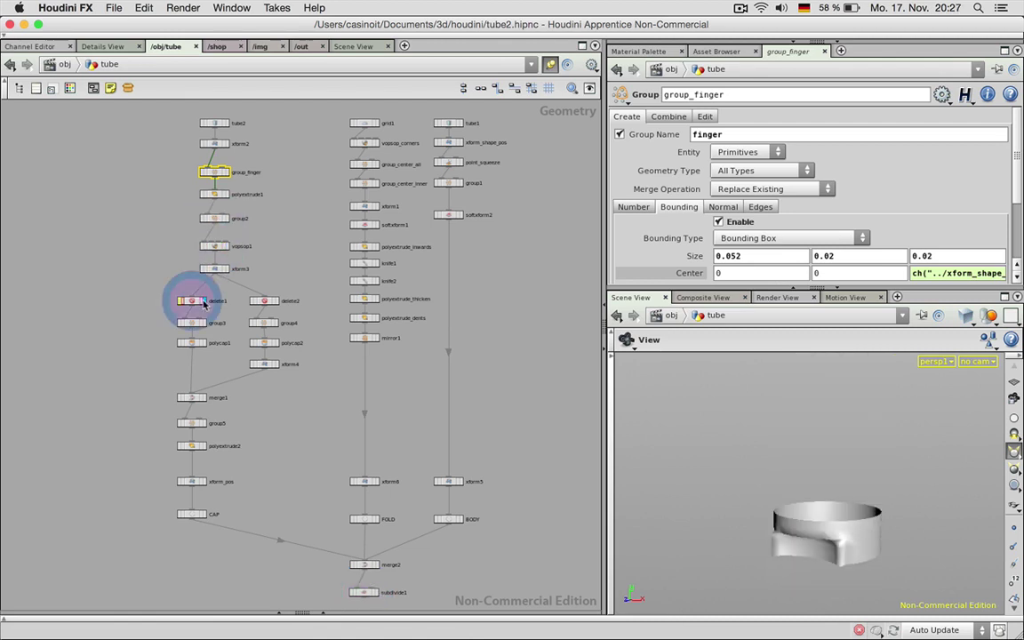
click(227, 249)
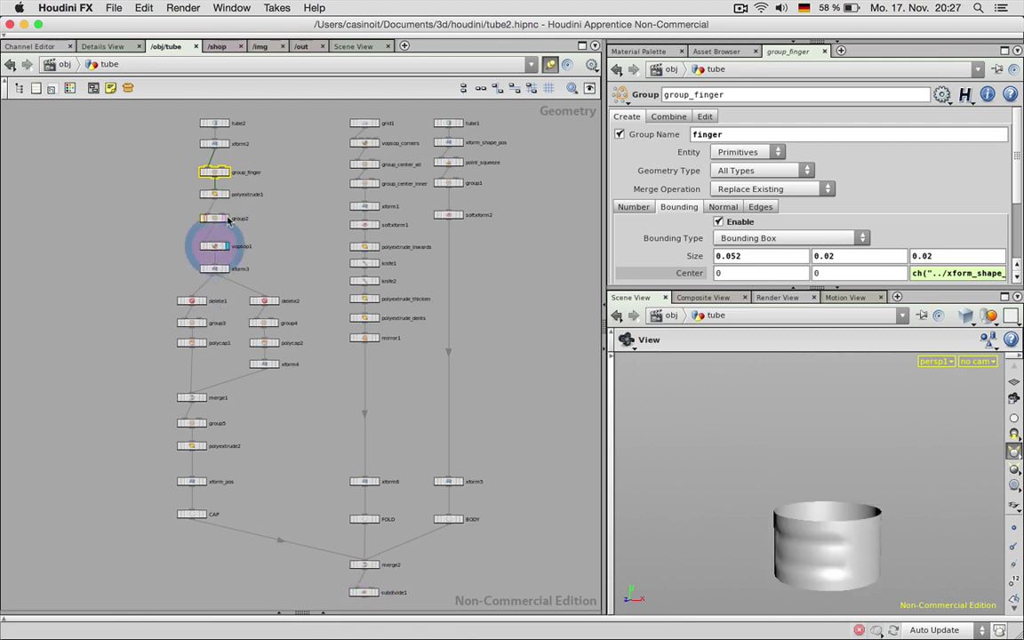
click(229, 221)
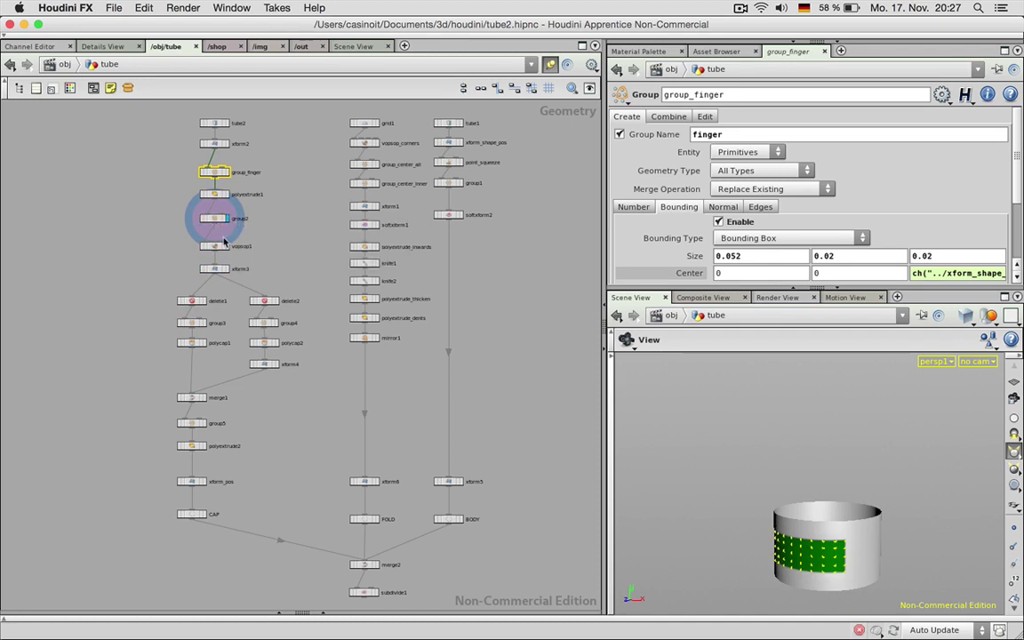
click(227, 249)
click(217, 248)
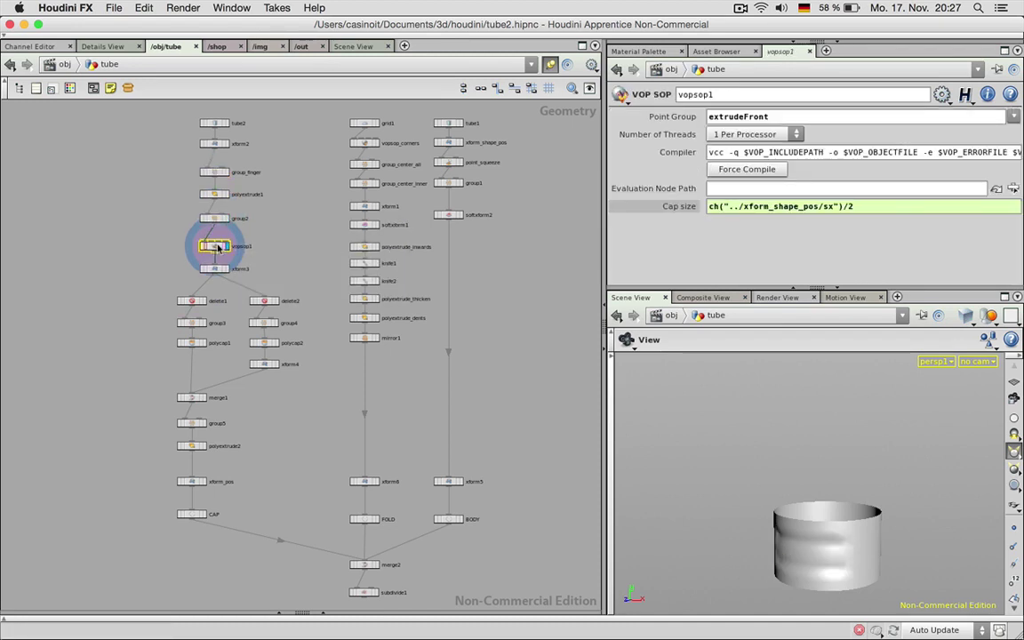
click(227, 269)
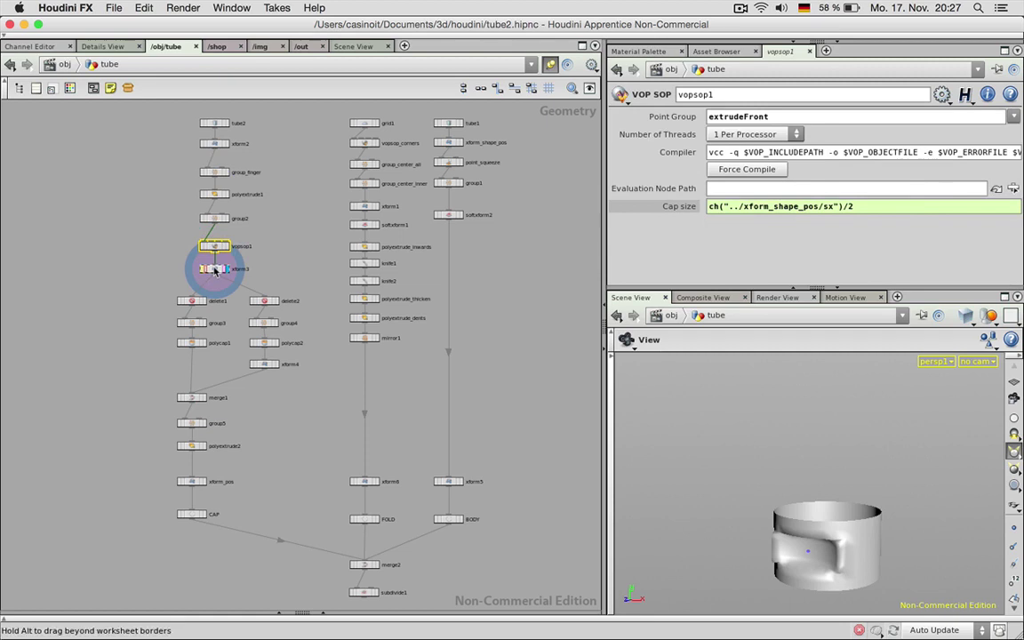
Step: Try a Z translation of -0.013 on xform3 and show the cap in Smooth Wire Shaded mode
click(213, 270)
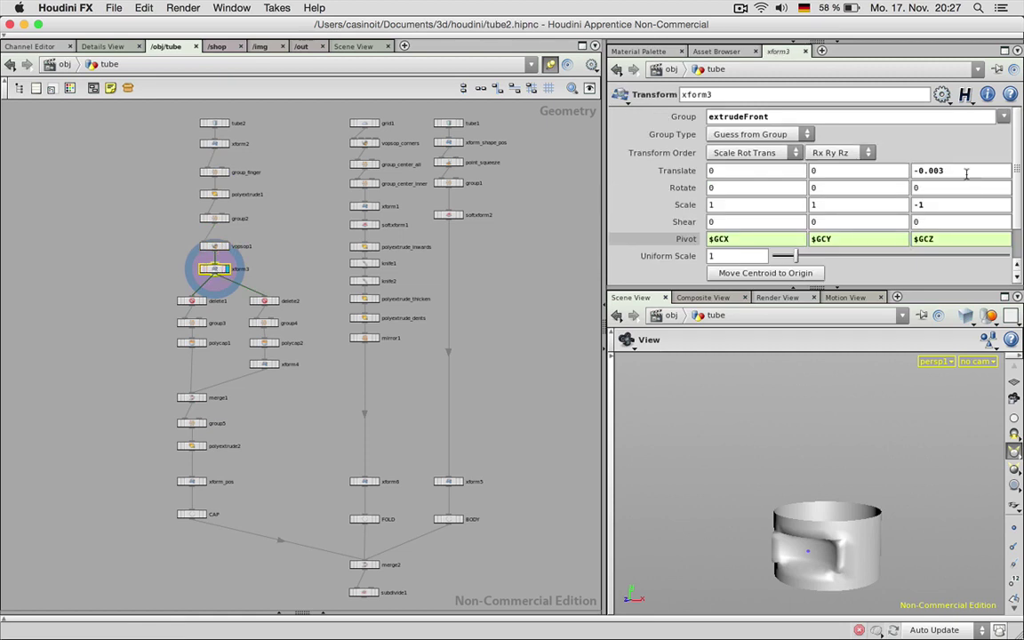
scroll(964, 173, up, 1)
scroll(964, 173, down, 2)
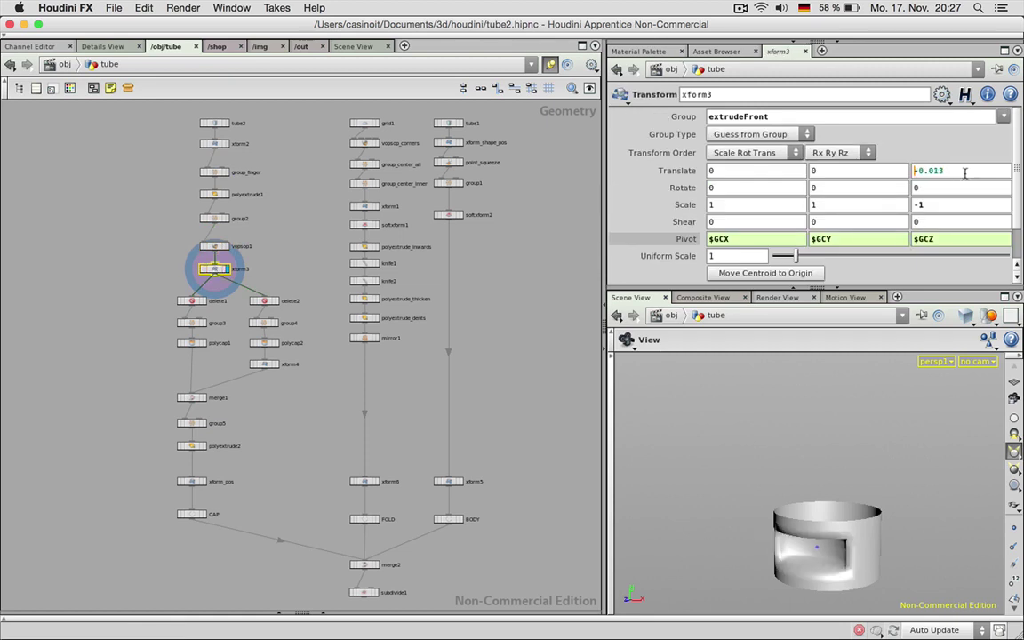
click(965, 315)
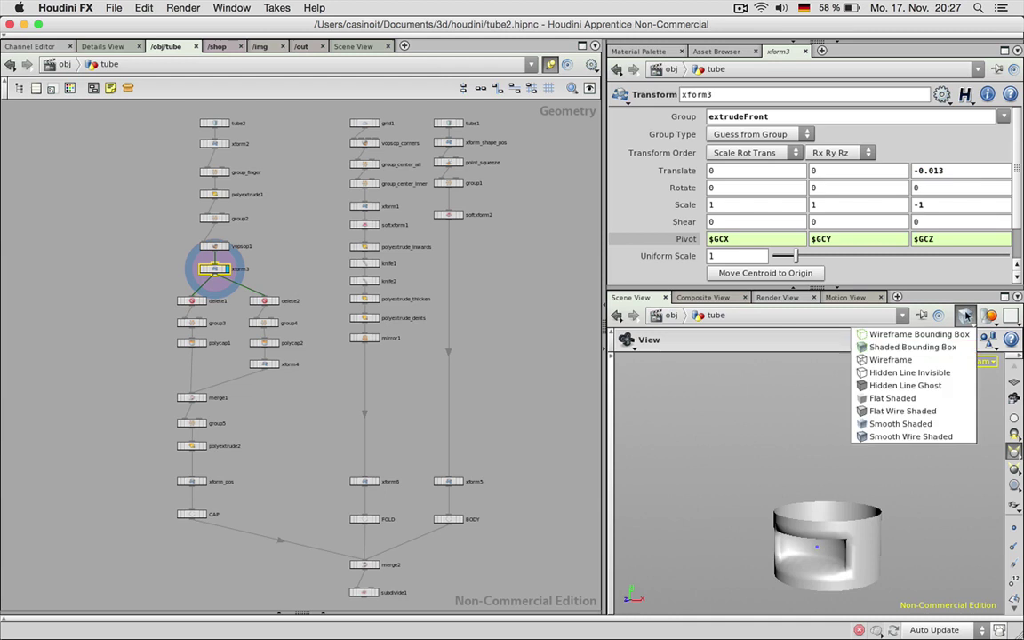
click(914, 433)
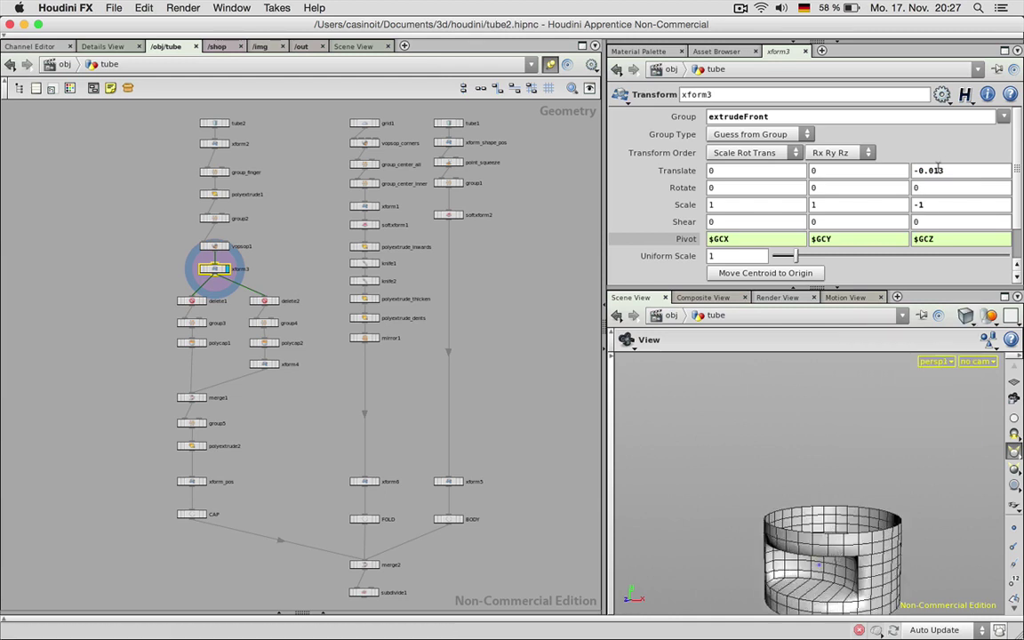
Step: Try xform3's Z translation at -0.009 and finally at -0.01 to adjust the recess depth
drag(938, 170, 948, 171)
key(Return)
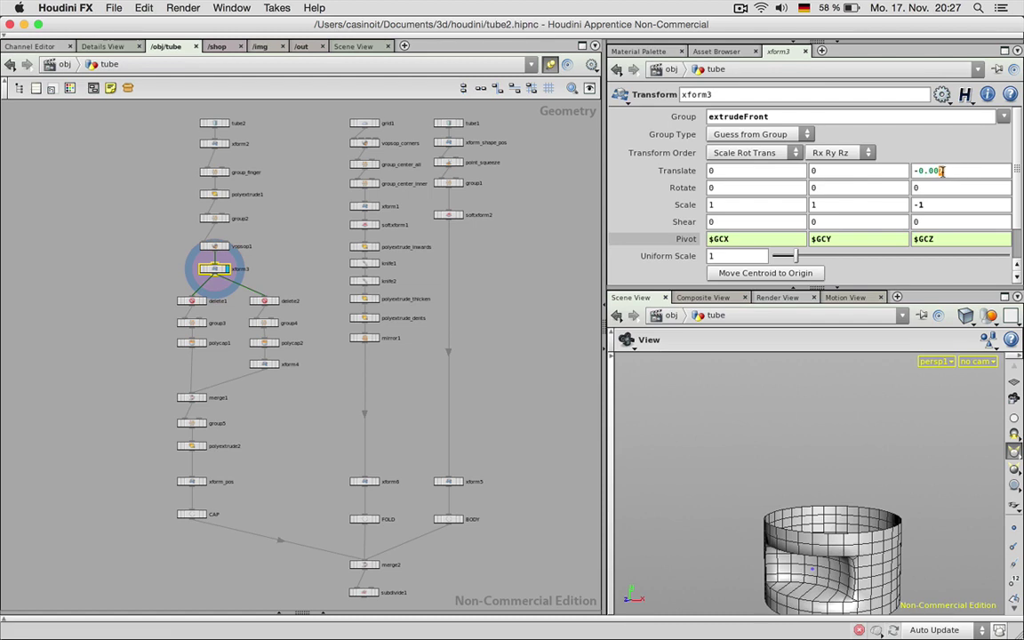
text(9)
key(Return)
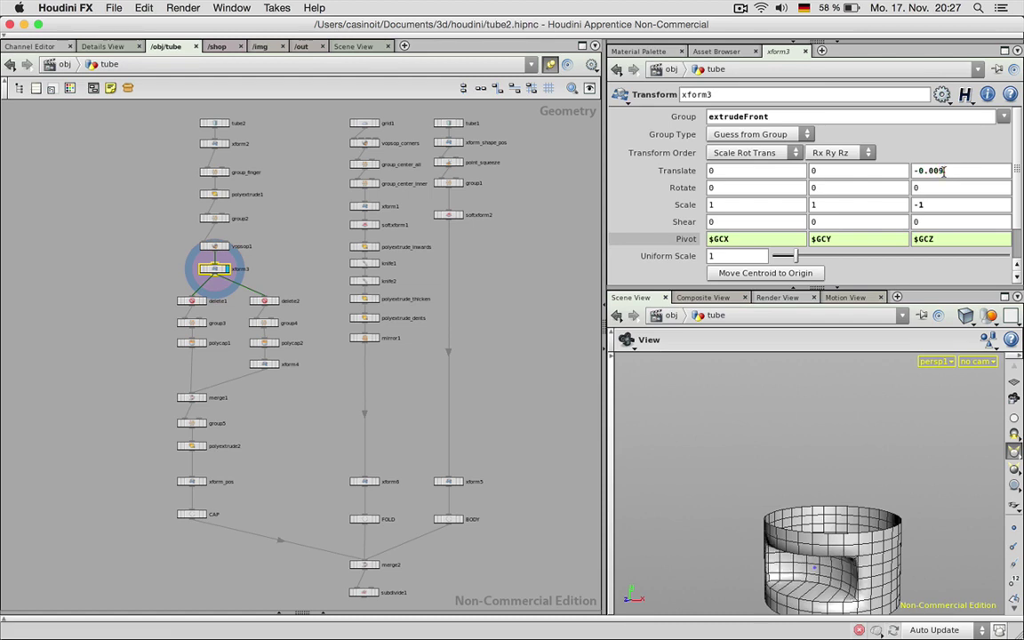
drag(933, 171, 946, 170)
text(1)
key(Return)
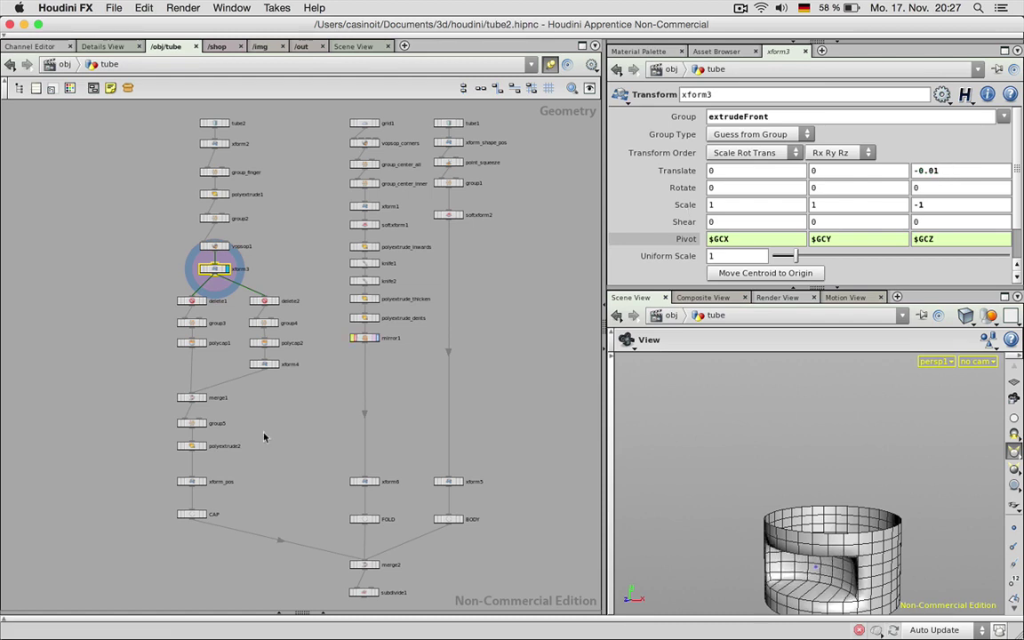
Step: Display the CAP output and the subdivided tube, and examine the deeper finger recess from the front
scroll(263, 436, down, 3)
click(203, 407)
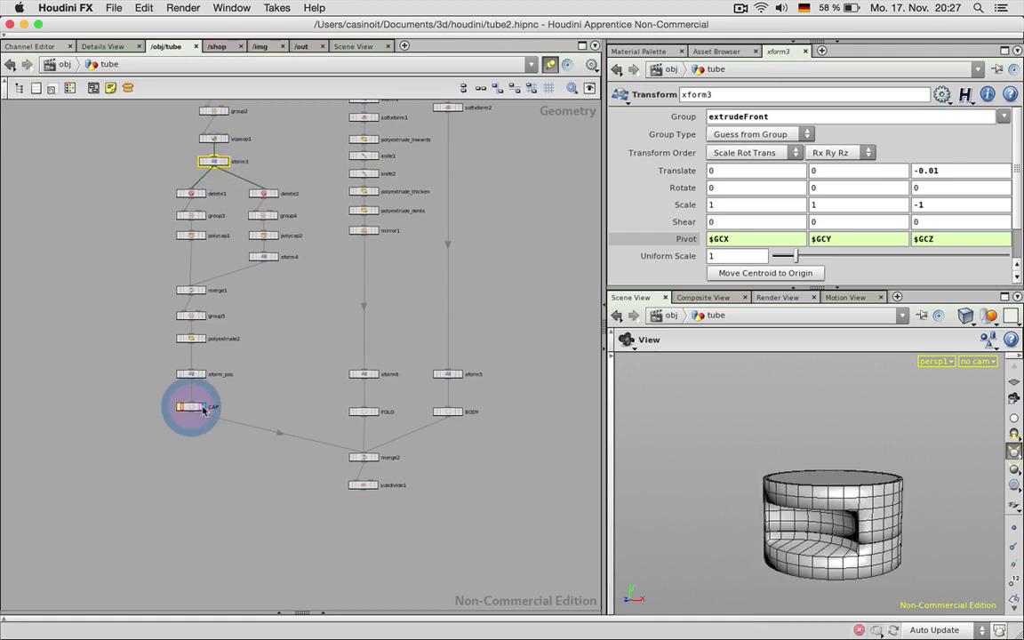
click(374, 485)
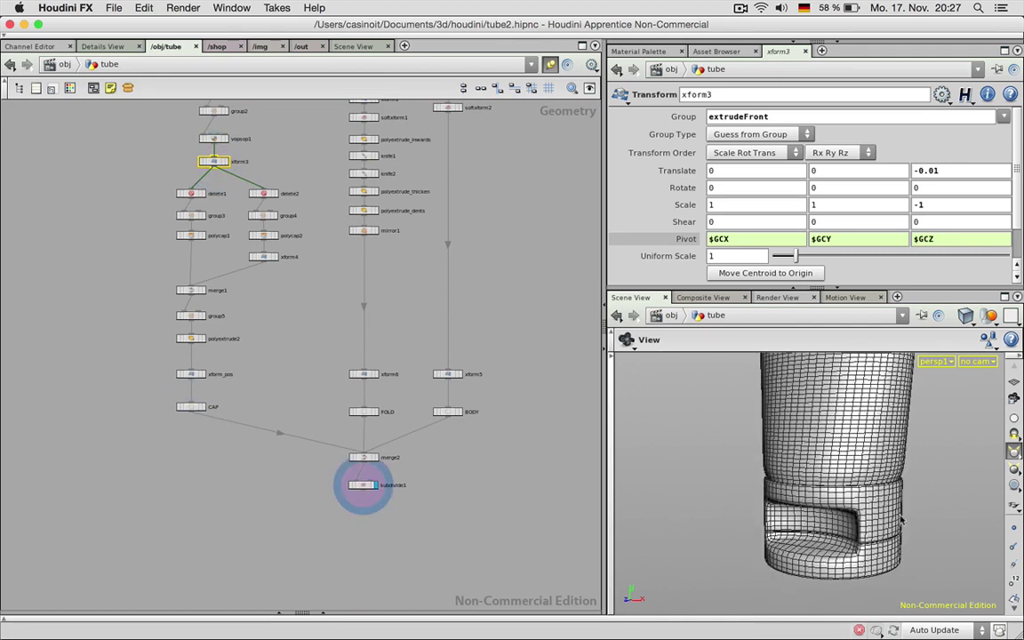
mouse_move(900, 520)
mouse_down()
mouse_move(884, 531)
mouse_move(897, 525)
mouse_move(889, 524)
mouse_up()
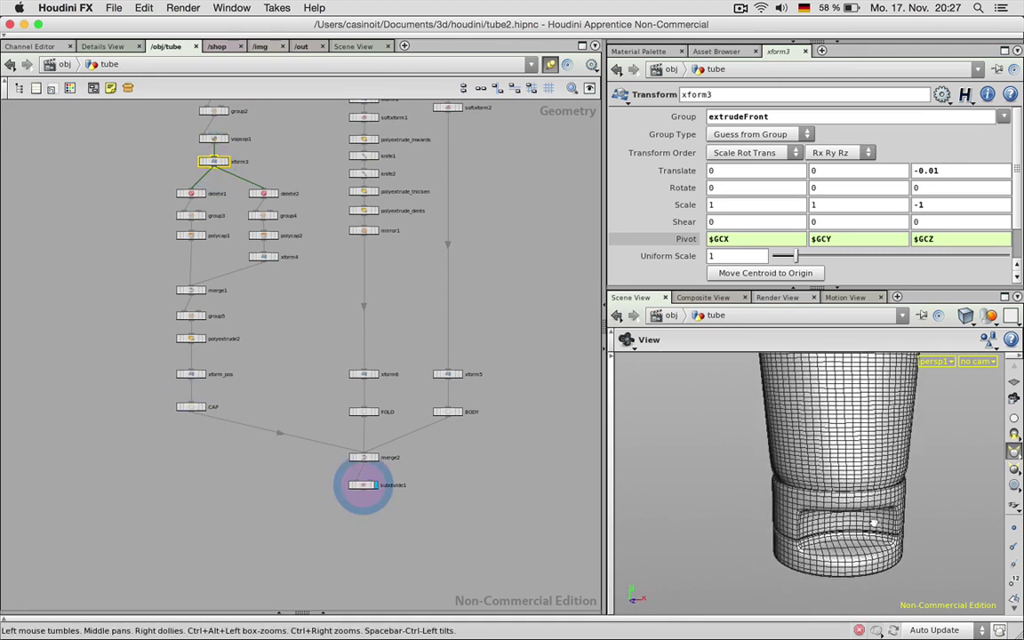
click(988, 339)
click(903, 423)
mouse_move(848, 457)
mouse_down()
mouse_move(825, 473)
mouse_move(903, 484)
mouse_move(893, 493)
mouse_up()
Step: Undo the xform3 translation changes and the enlarged group_finger bounding box, returning the display to subdivide1
middle_drag(283, 156, 291, 269)
key(super+z)
key(super+z)
key(super+z)
key(super+z)
key(super+z)
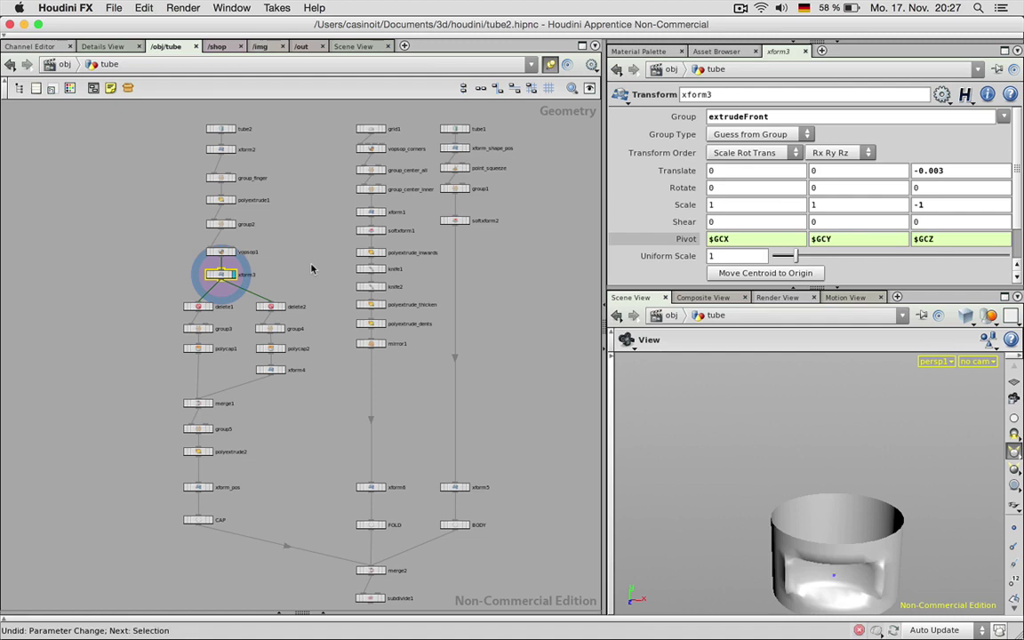
key(ctrl+z)
key(ctrl+z)
key(ctrl+z)
key(ctrl+z)
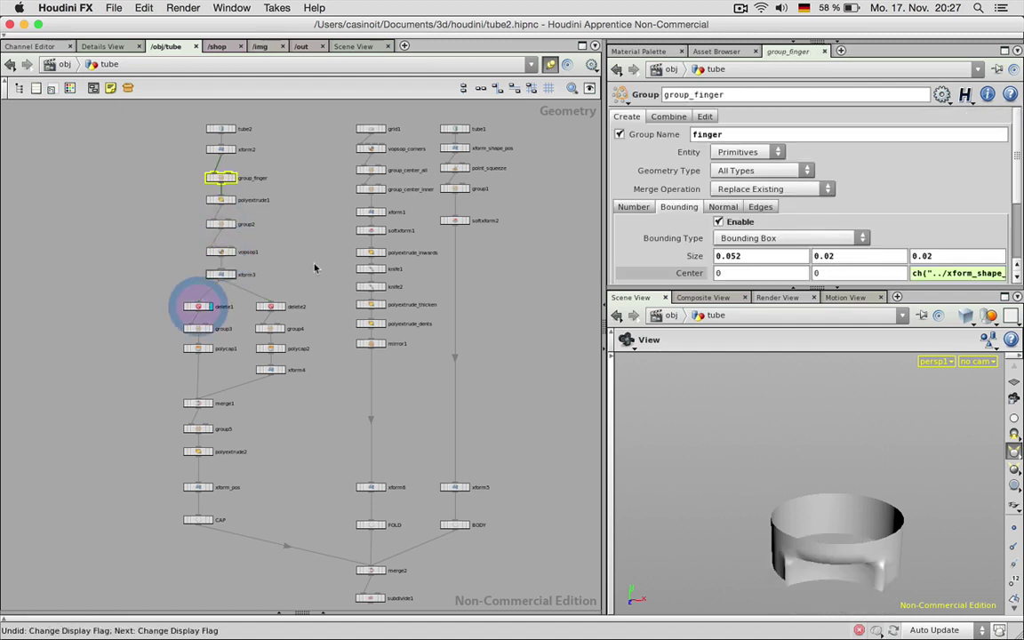
key(ctrl+z)
key(ctrl+z)
key(ctrl+z)
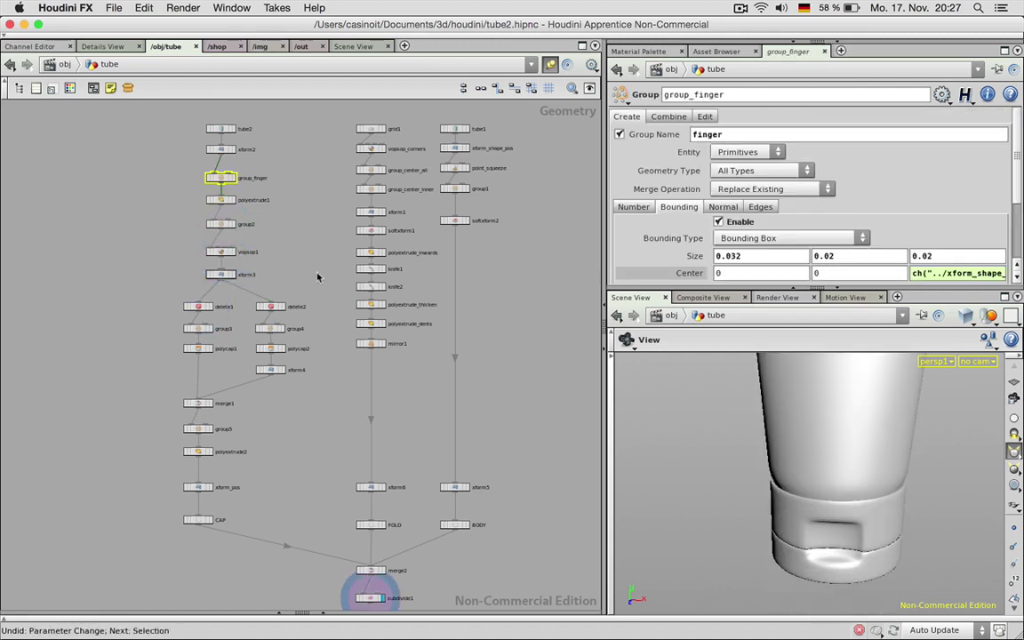
Step: Examine the finger recess on the subdivided cap up close, including its mesh in Smooth Wire Shaded mode
middle_drag(313, 369, 304, 243)
scroll(427, 461, up, 1)
scroll(849, 518, up, 1)
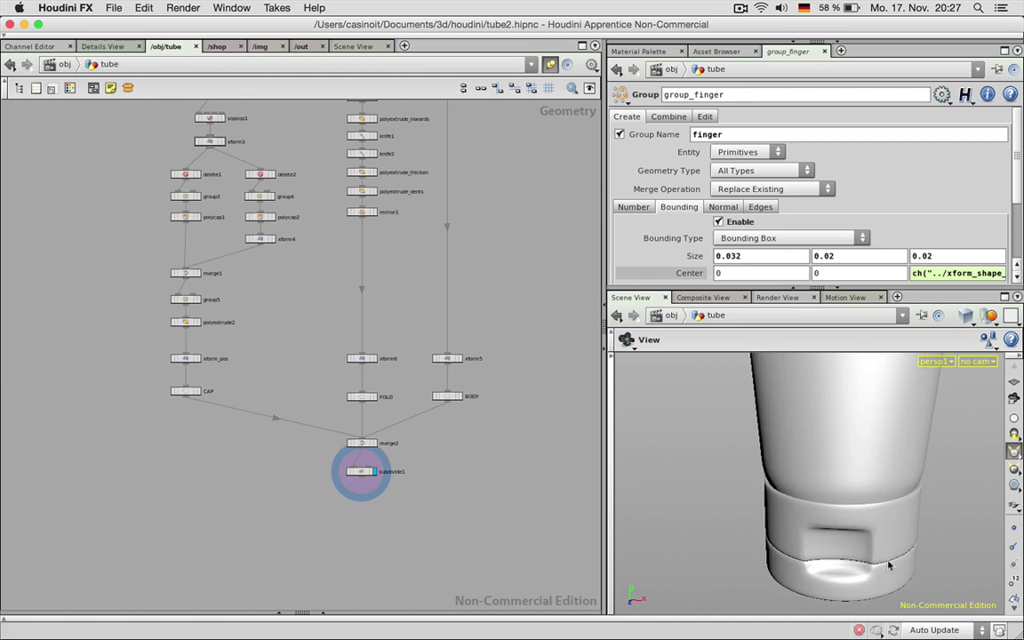
middle_drag(888, 565, 824, 482)
scroll(884, 459, up, 4)
scroll(884, 459, down, 3)
scroll(859, 476, up, 1)
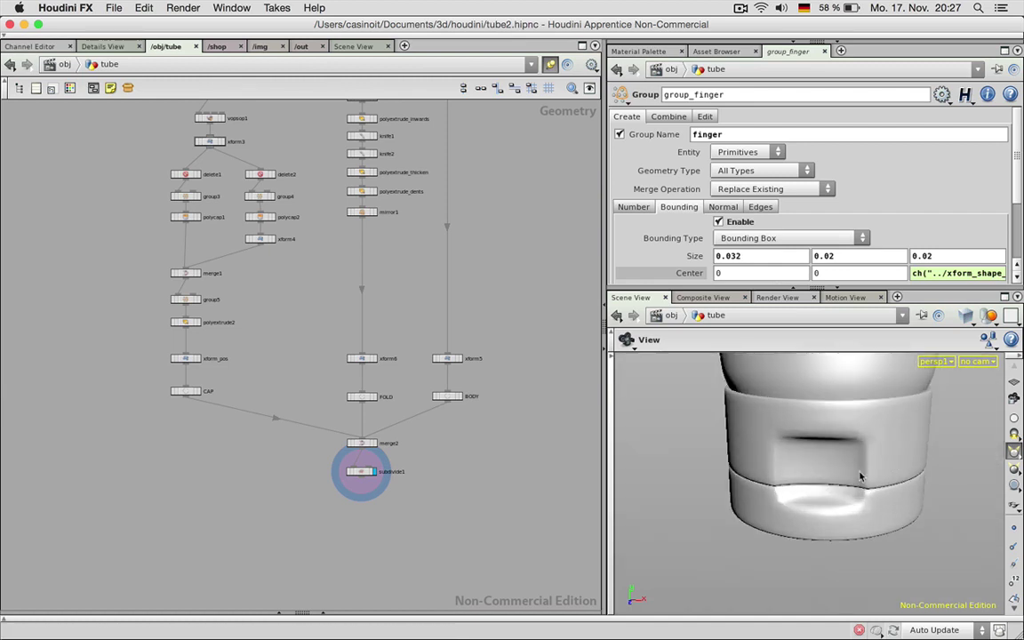
mouse_move(860, 477)
mouse_down()
mouse_move(835, 445)
mouse_move(789, 473)
mouse_up()
click(965, 316)
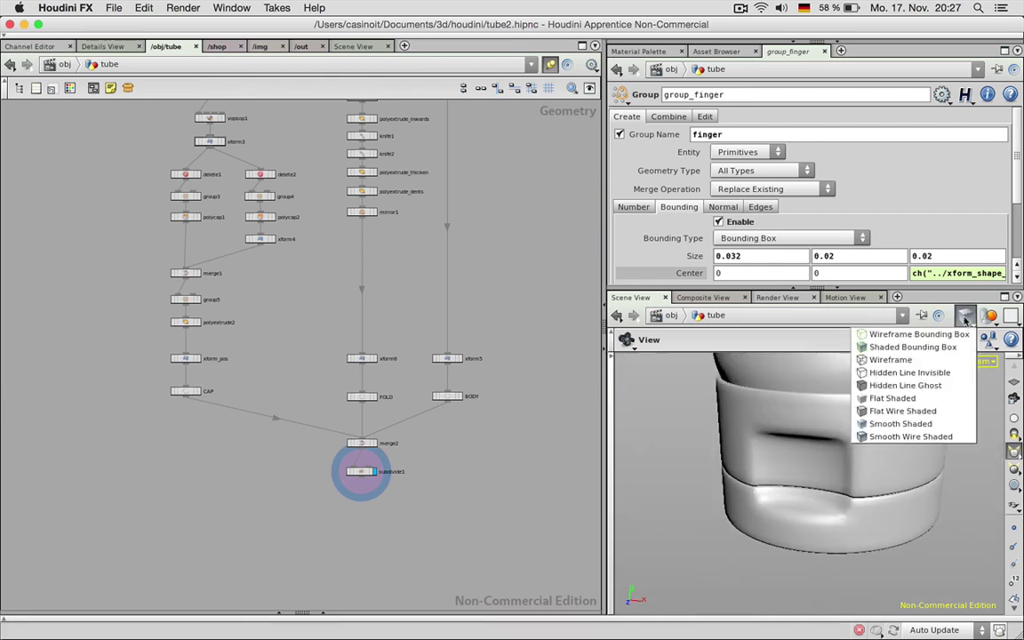
click(908, 435)
mouse_move(830, 427)
mouse_down()
mouse_move(814, 469)
mouse_move(790, 464)
mouse_up()
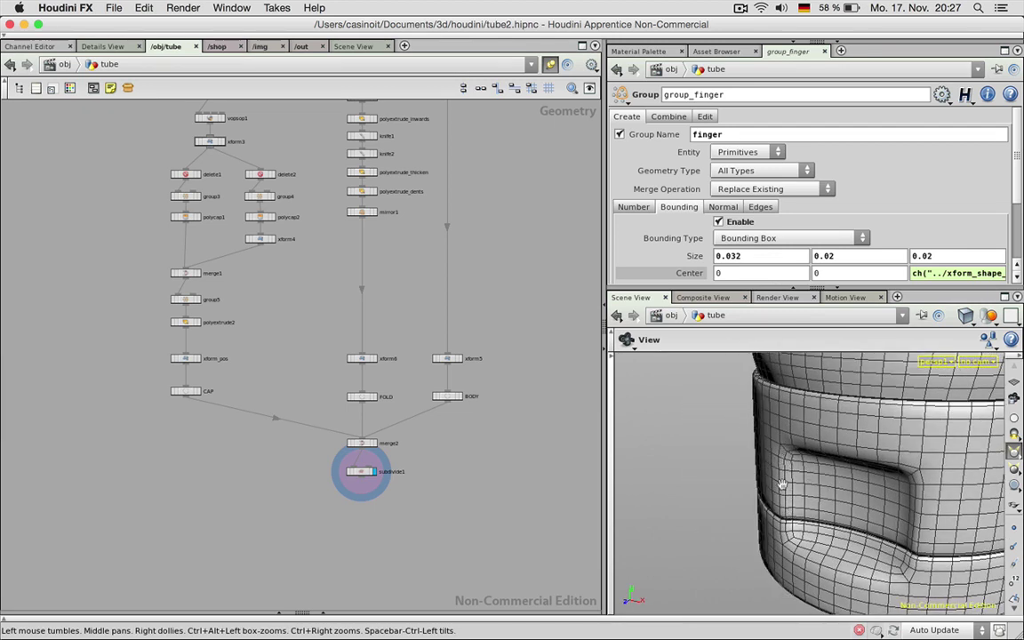
Step: Display polyextrude1 in the cap branch and set its divisions to 4
middle_drag(327, 291, 352, 393)
scroll(268, 168, up, 2)
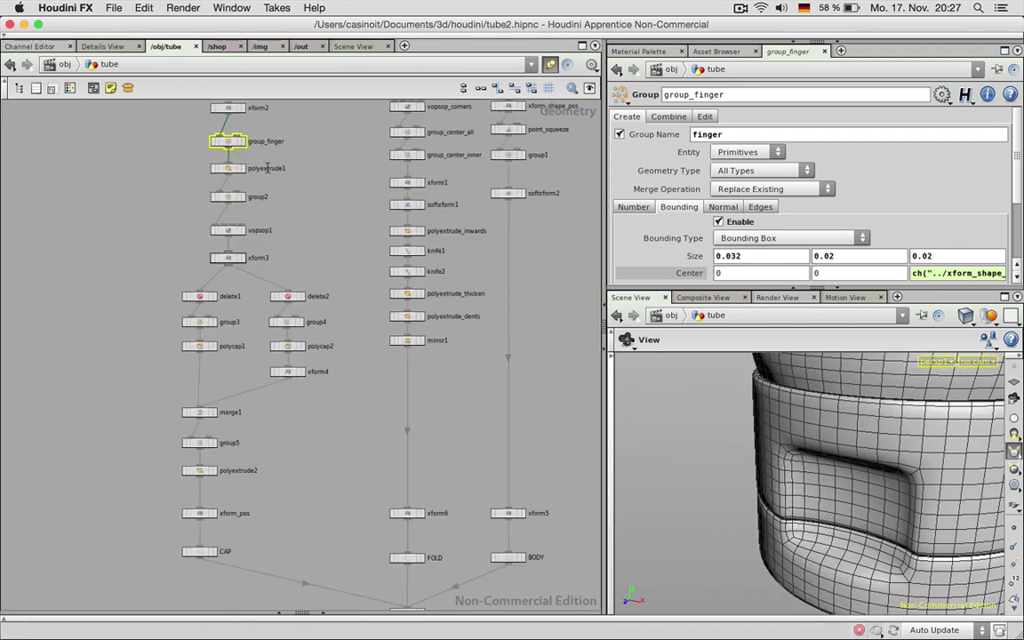
click(230, 169)
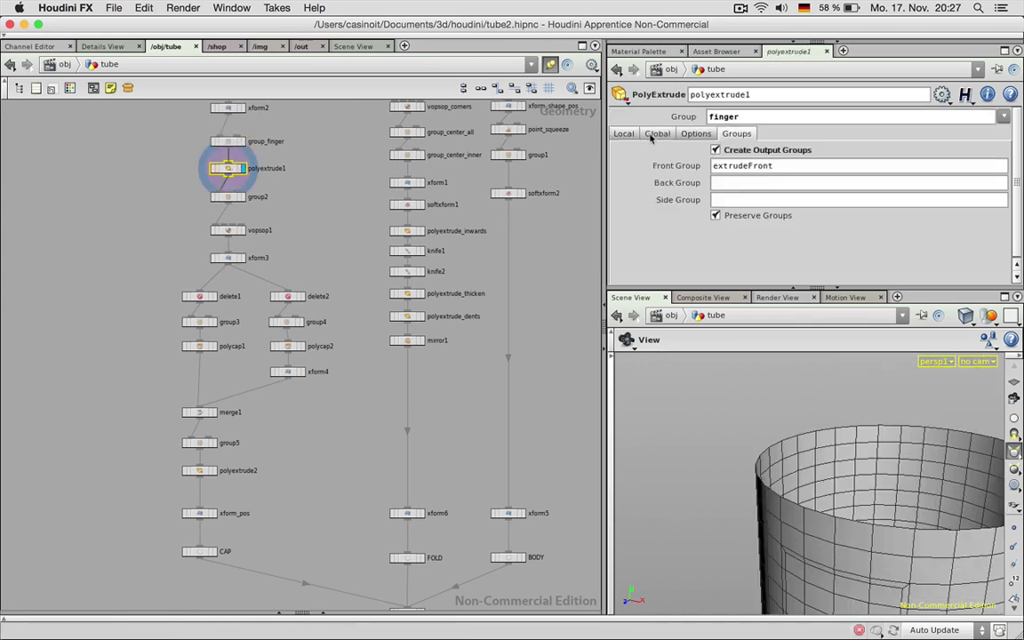
click(696, 133)
drag(783, 153, 786, 153)
middle_drag(864, 471, 818, 459)
right_drag(818, 459, 824, 470)
middle_drag(279, 471, 282, 360)
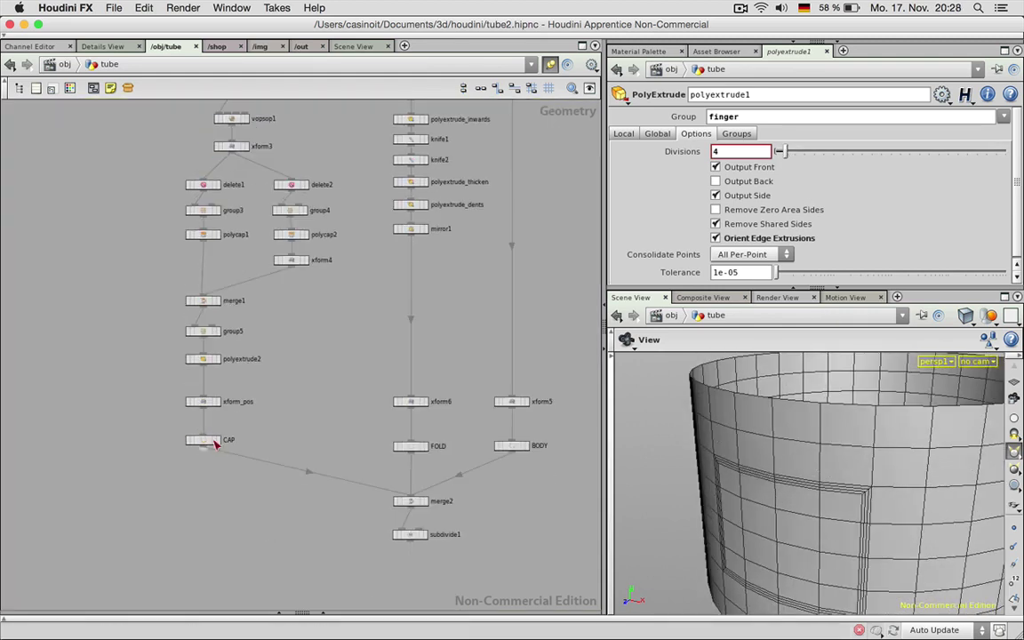
Step: Display the CAP output and the subdivided tube again, and check the recess edges in Smooth Shaded mode
click(218, 440)
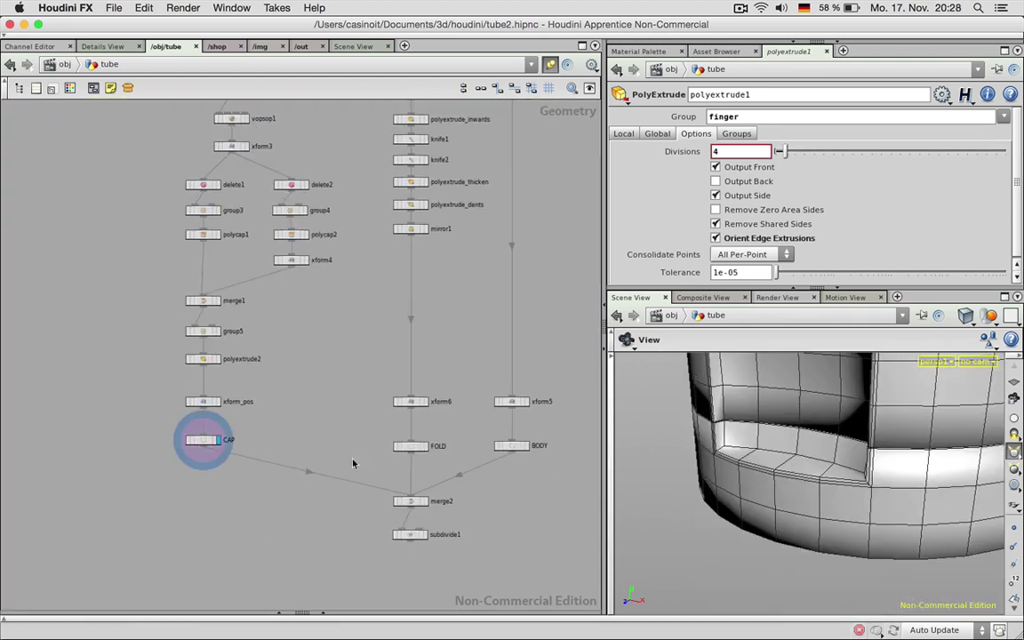
click(423, 535)
click(423, 534)
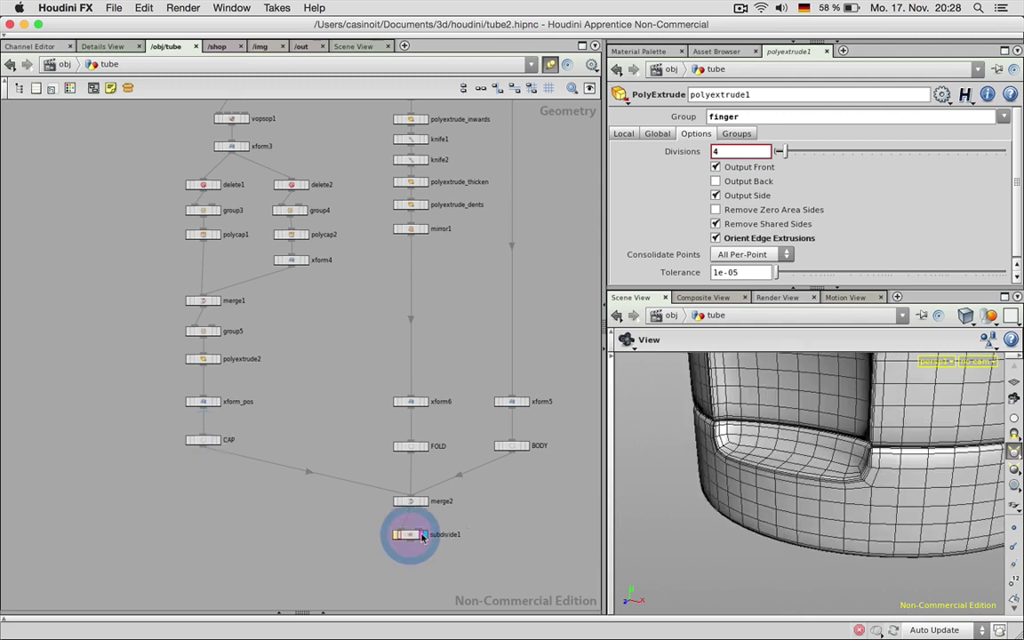
click(412, 535)
click(496, 521)
scroll(510, 501, down, 1)
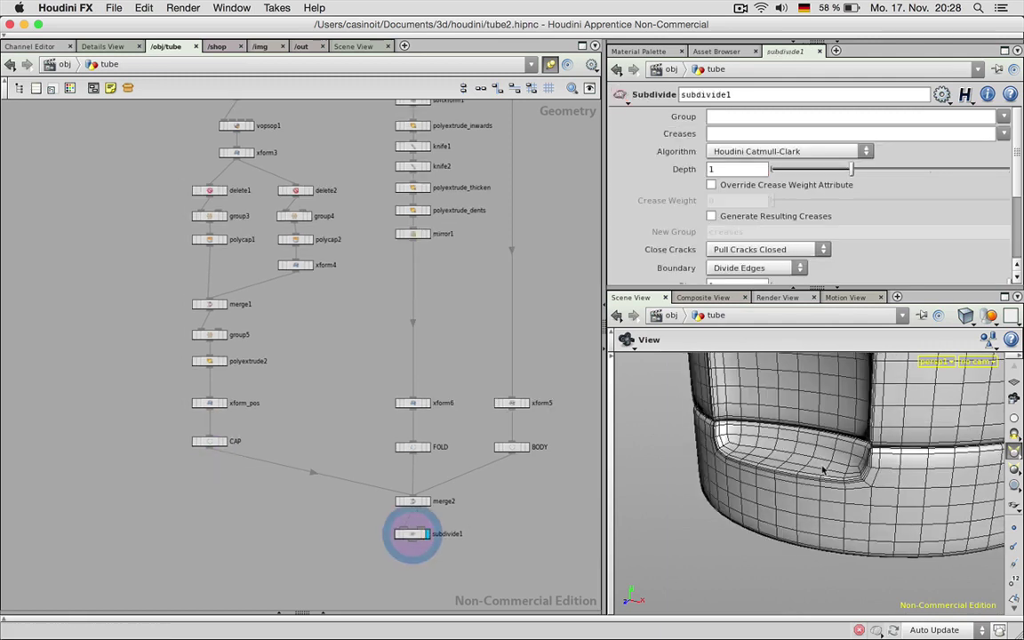
right_drag(825, 470, 843, 431)
middle_drag(843, 433, 825, 460)
click(968, 317)
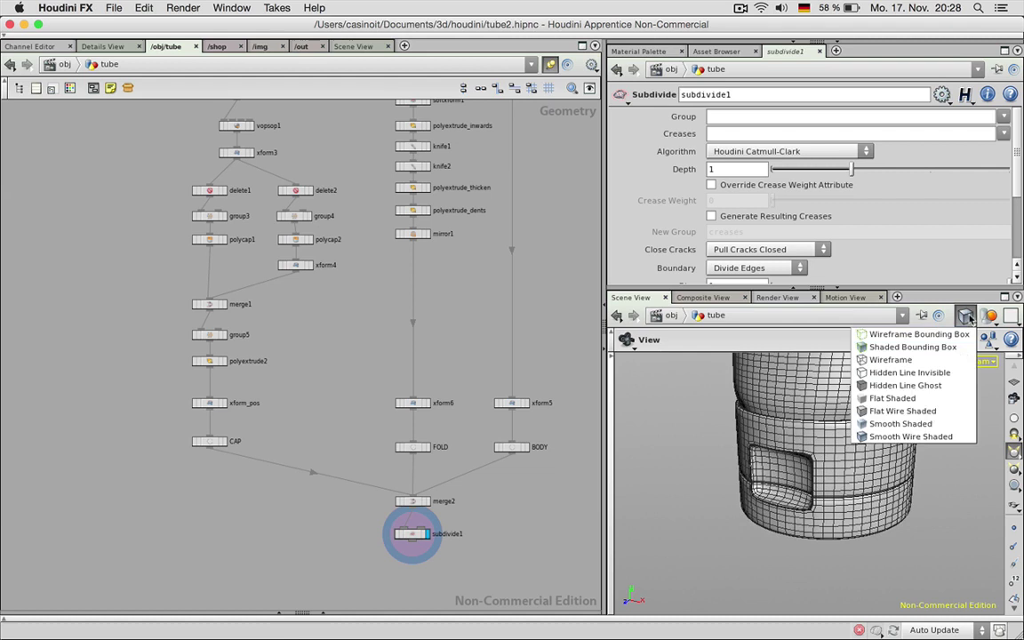
click(933, 426)
mouse_move(772, 470)
mouse_down()
mouse_move(791, 475)
mouse_move(786, 466)
mouse_move(784, 478)
mouse_up()
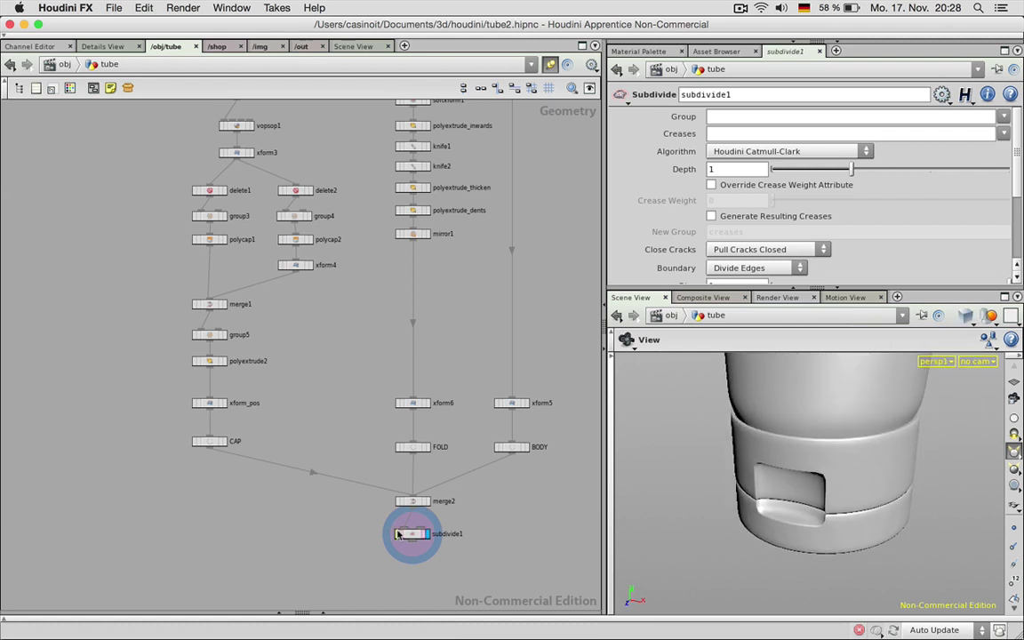
Step: Set subdivide1's depth to 2
click(421, 537)
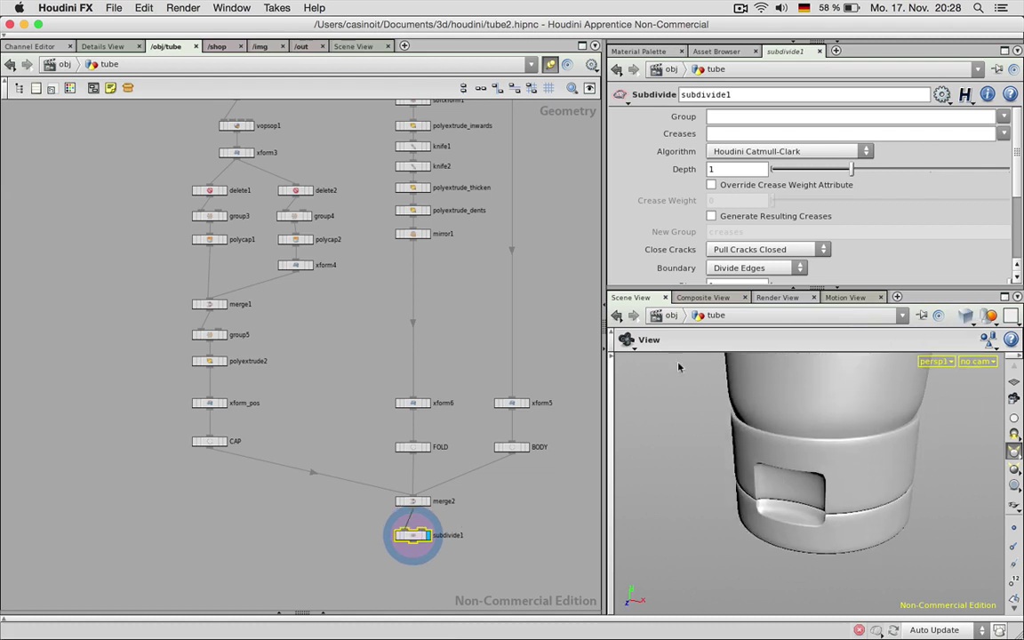
click(931, 169)
mouse_move(793, 489)
mouse_down()
mouse_move(873, 471)
mouse_move(784, 481)
mouse_up()
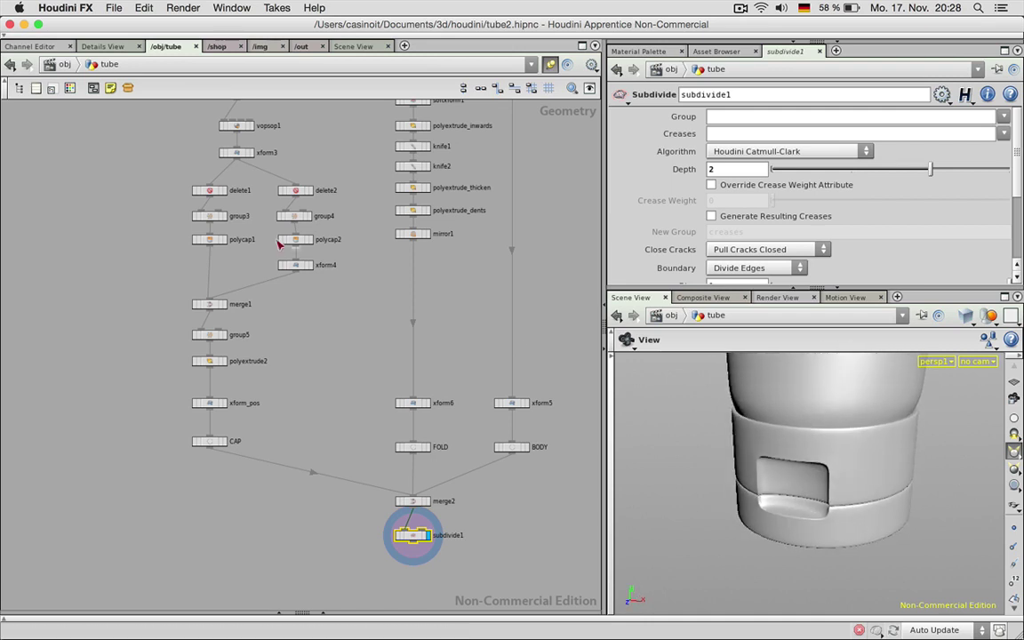
Step: Set polyextrude1's inset to -0.002 for the border around the finger recess
middle_drag(347, 270, 345, 382)
scroll(248, 195, up, 2)
click(235, 175)
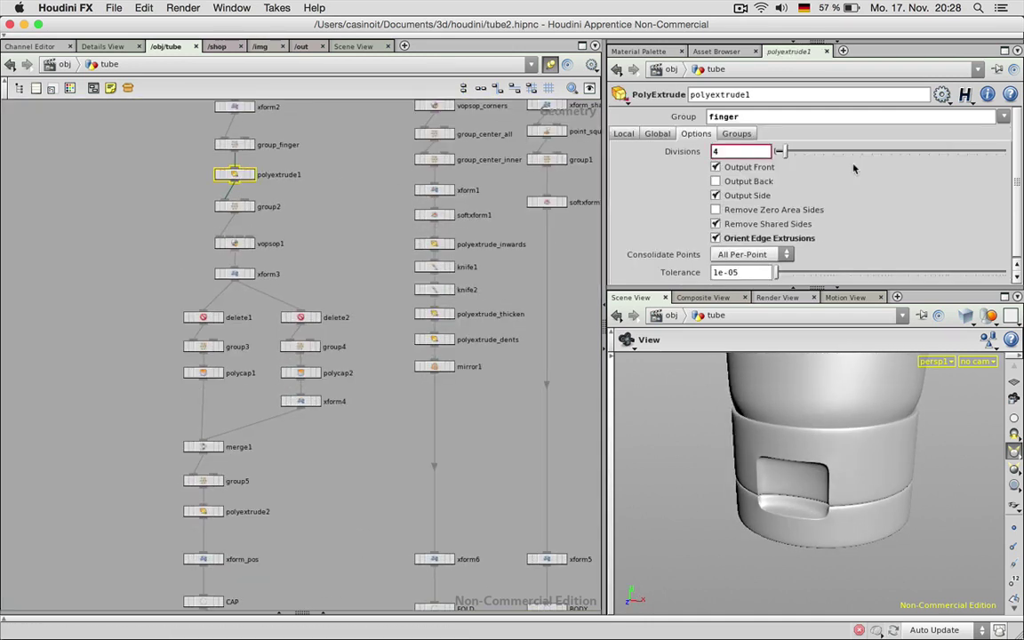
click(622, 134)
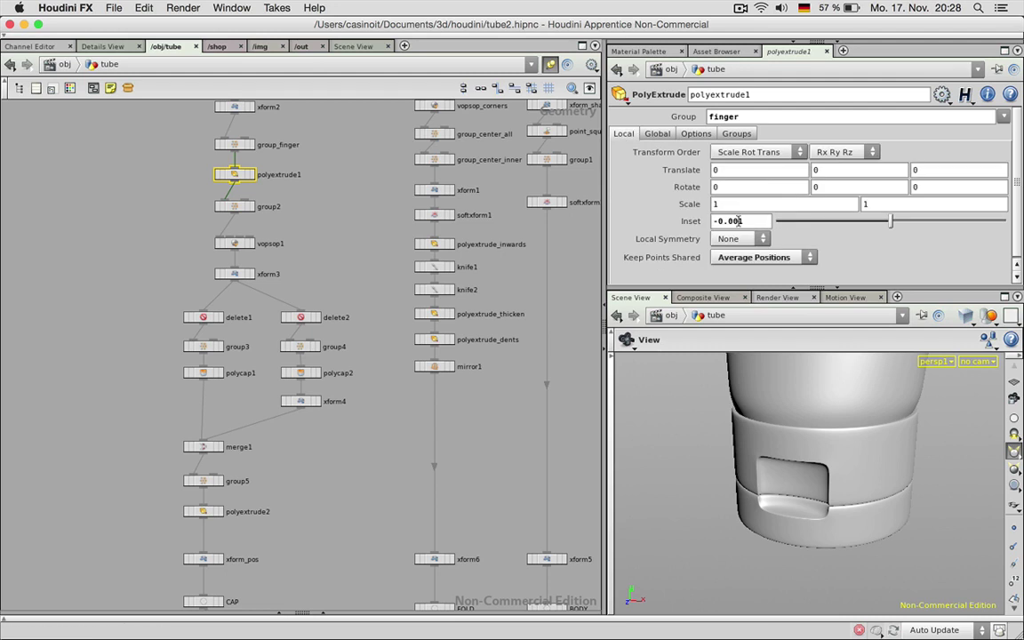
drag(737, 222, 746, 221)
key(Return)
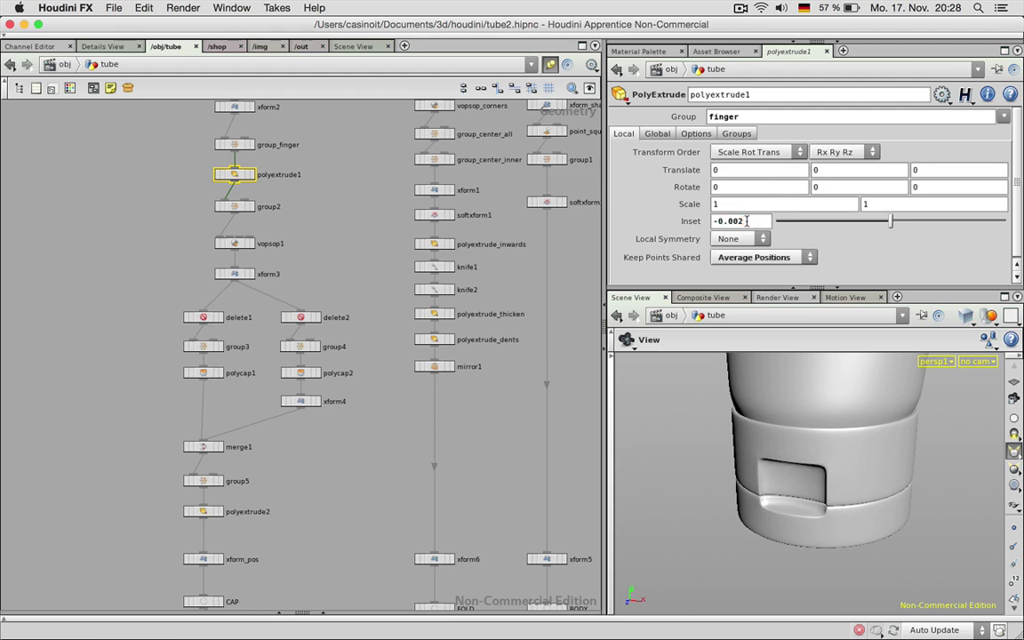
Step: Set polyextrude1's divisions to 3 and check the whole tube from the front and side
click(696, 133)
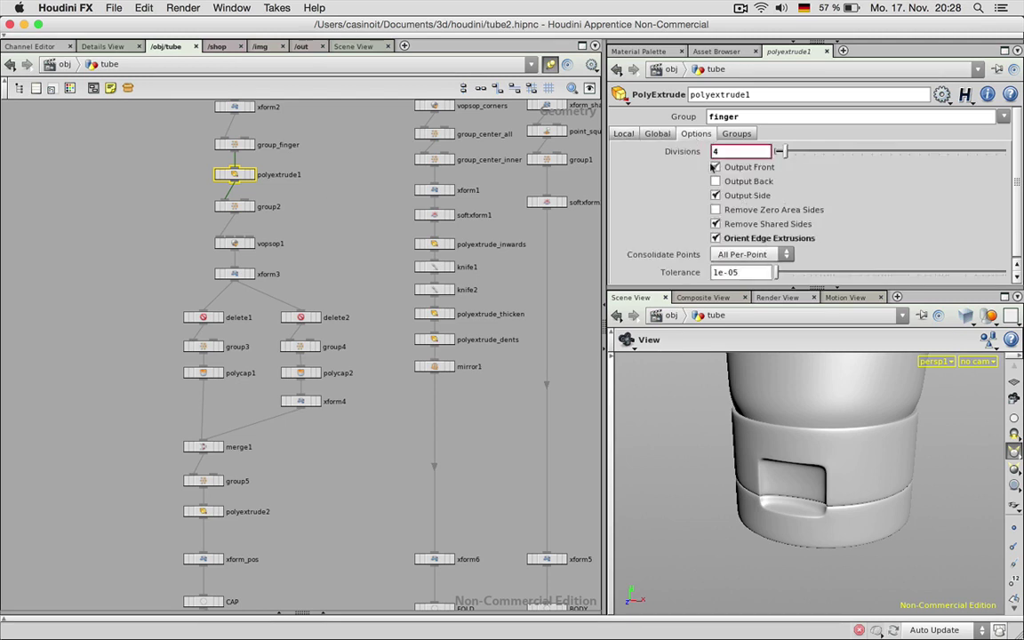
key(BackSpace)
text(3)
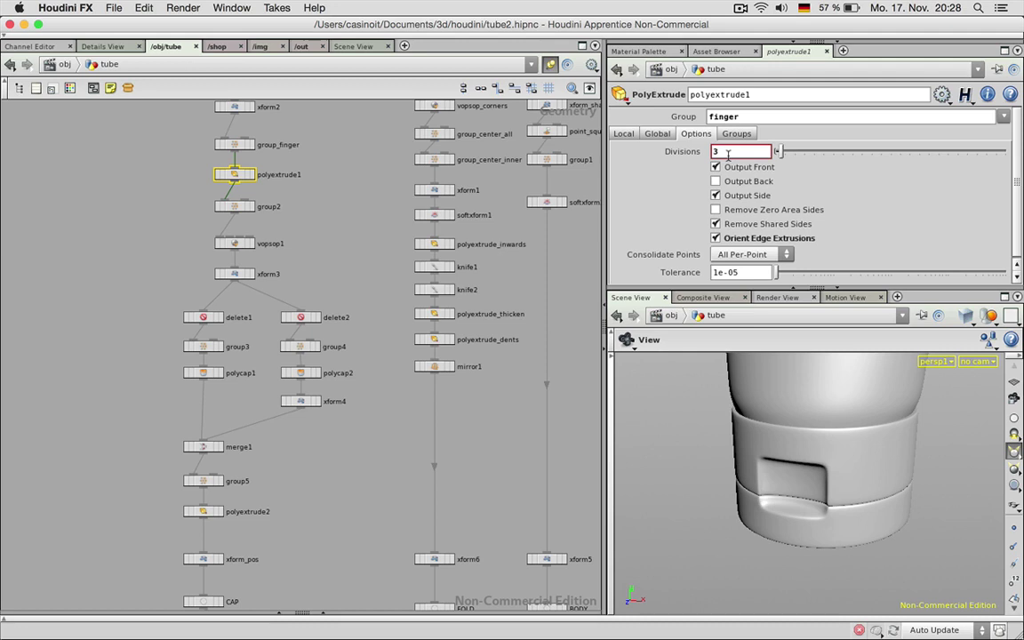
right_drag(774, 538, 796, 471)
middle_drag(795, 471, 834, 530)
drag(834, 531, 846, 536)
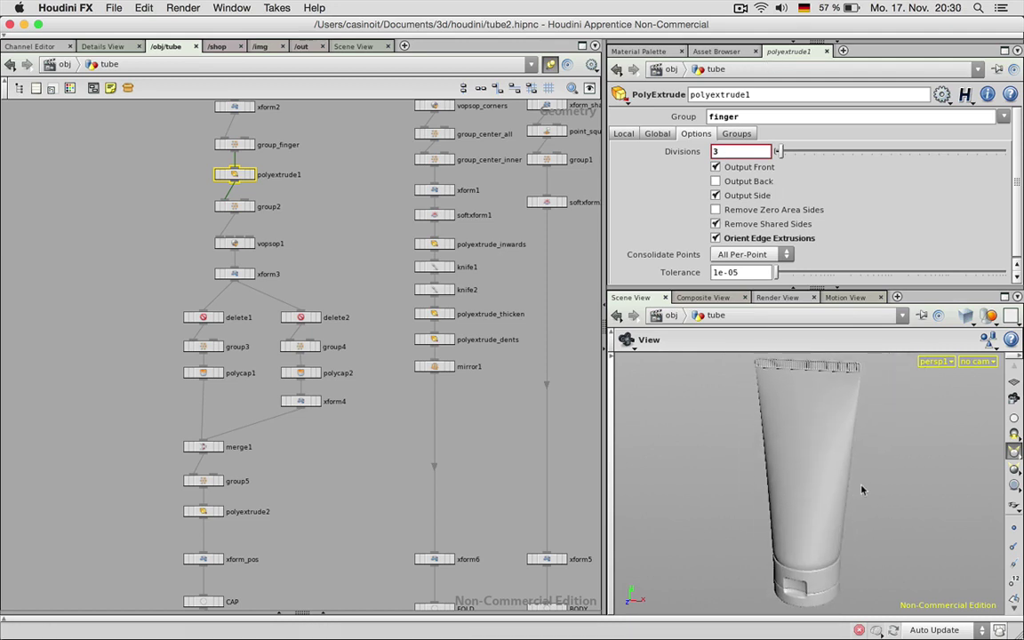
drag(865, 484, 799, 428)
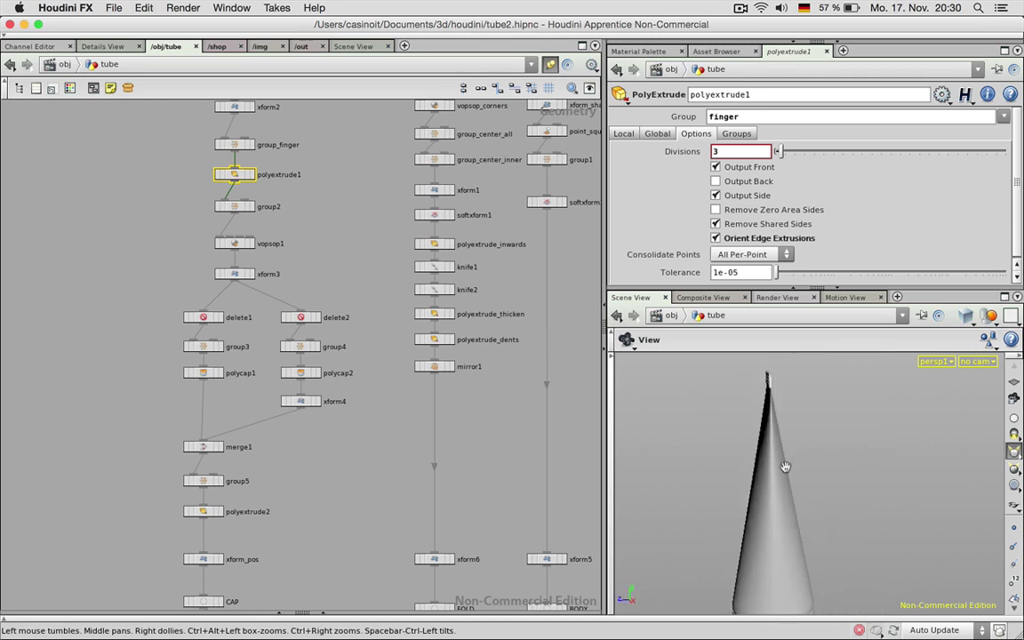
Step: Display tube1 and xform_shape_pos in turn and look at the plain tube before it is squeezed
middle_drag(499, 365, 328, 560)
scroll(398, 286, up, 3)
click(378, 282)
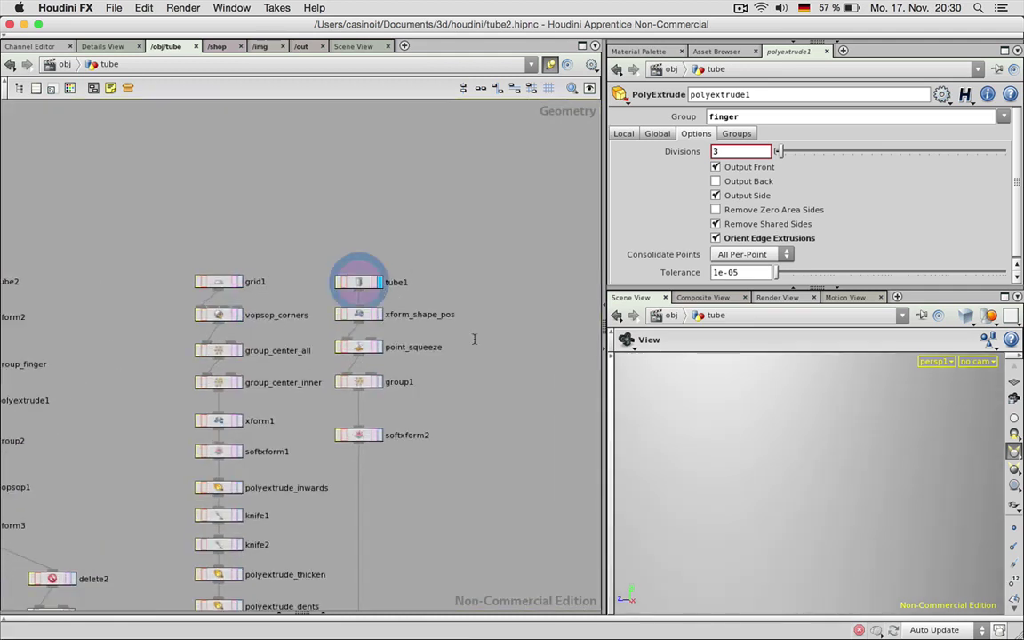
middle_drag(581, 378, 574, 337)
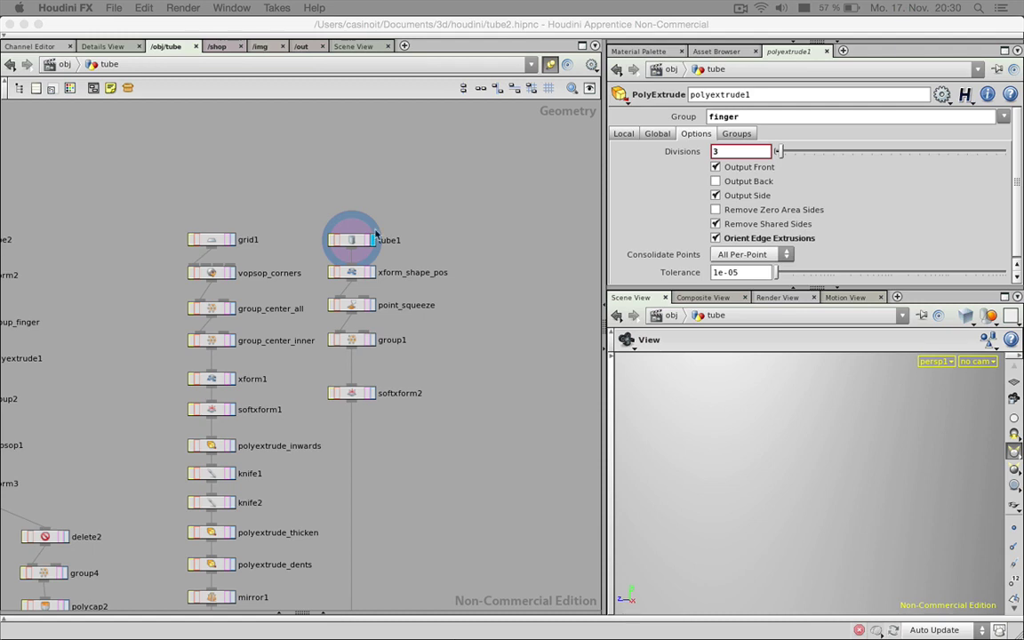
click(373, 273)
drag(834, 481, 799, 562)
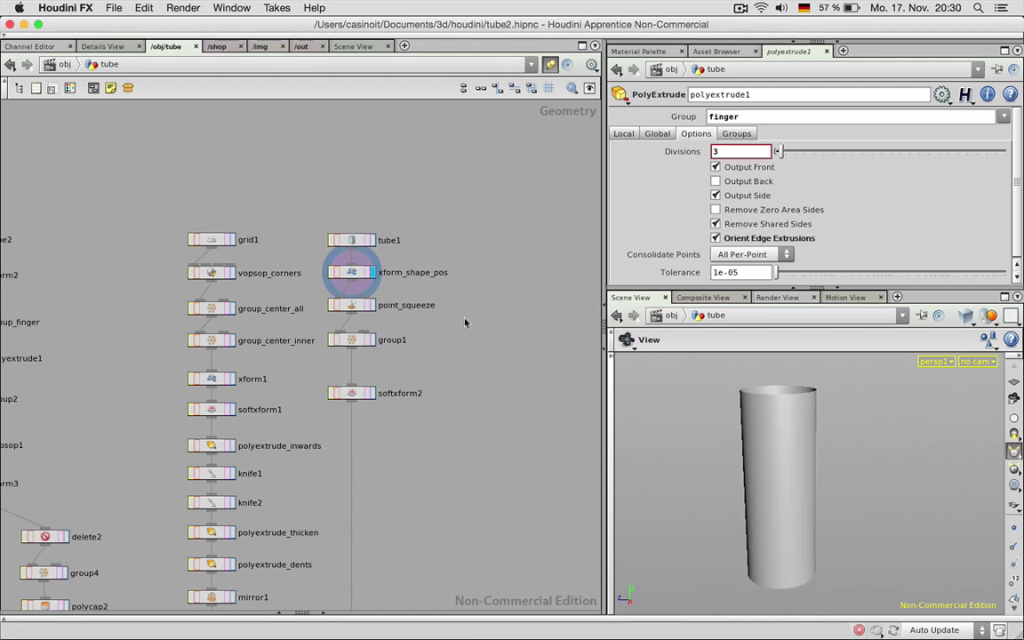
Step: Move point_squeeze, group1 and softxform2 further down to make room below xform_shape_pos
scroll(465, 320, down, 2)
middle_drag(464, 302, 464, 210)
drag(464, 210, 355, 330)
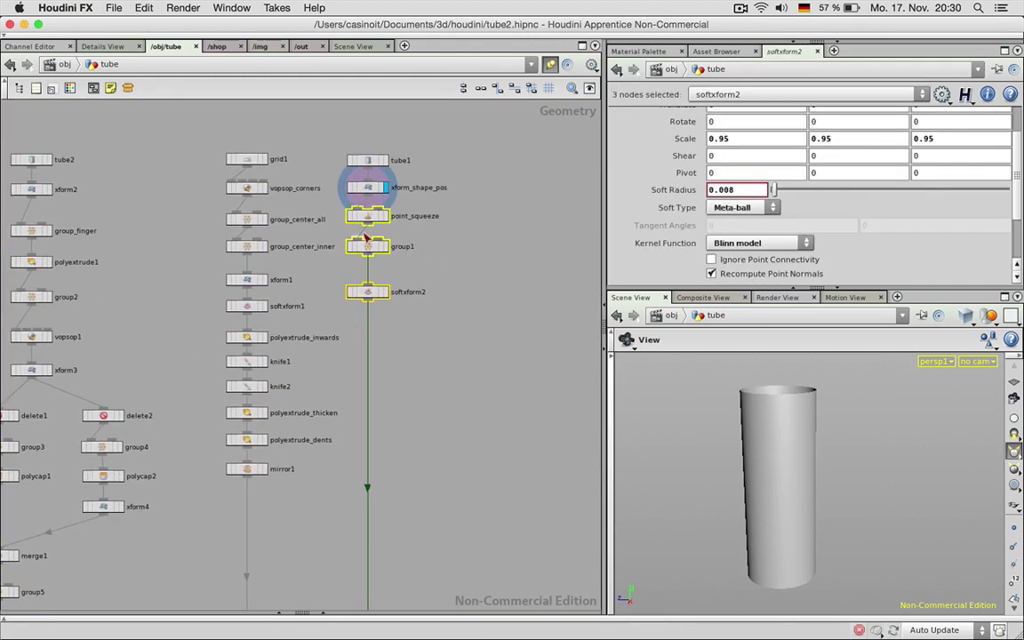
drag(368, 219, 374, 497)
click(392, 279)
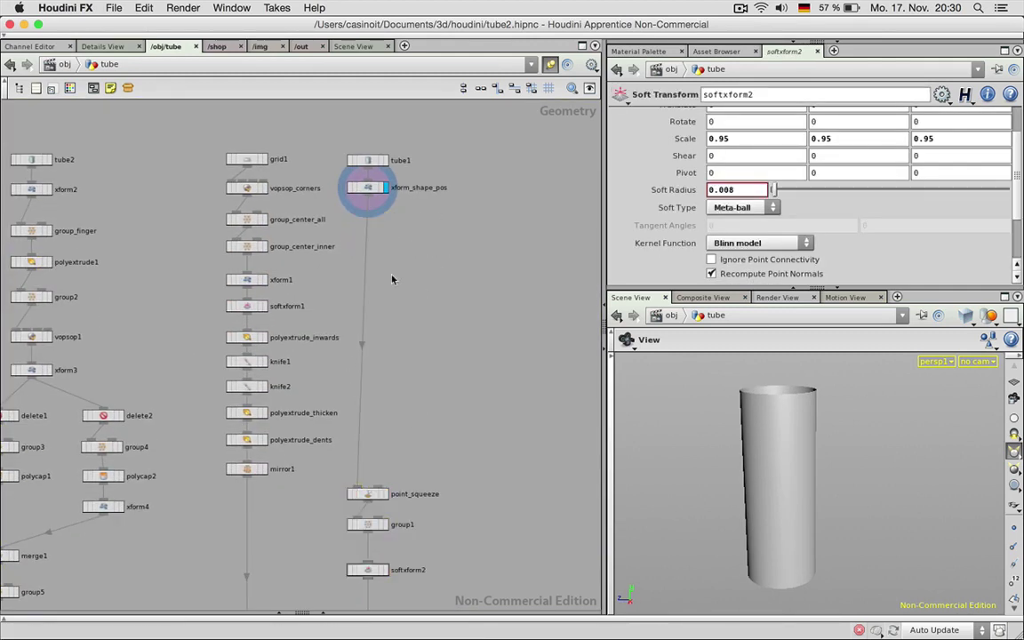
scroll(378, 205, up, 1)
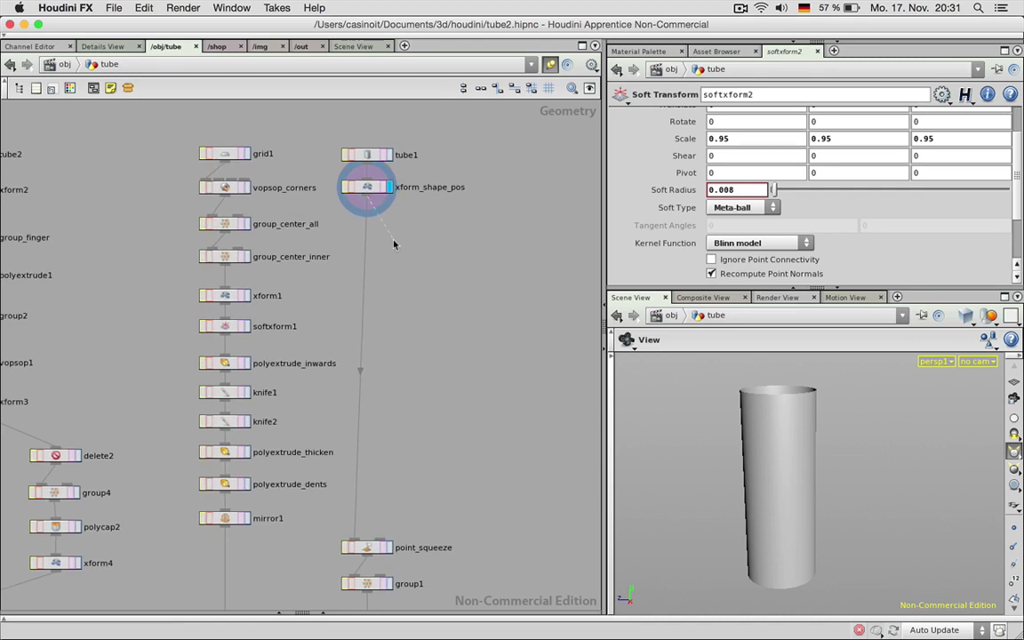
Step: Insert a VOP SOP node between xform_shape_pos and point_squeeze
key(Tab)
text(vop sop)
key(Return)
click(392, 241)
drag(392, 241, 366, 247)
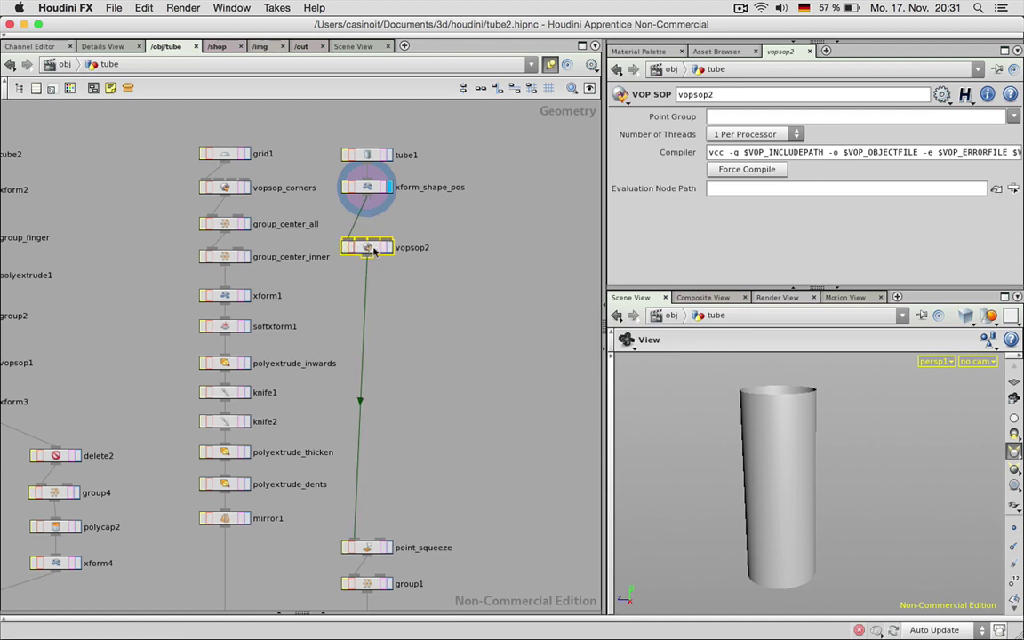
Step: Rename the new VOP SOP node to vopsop_gradient and display its output
double_click(424, 249)
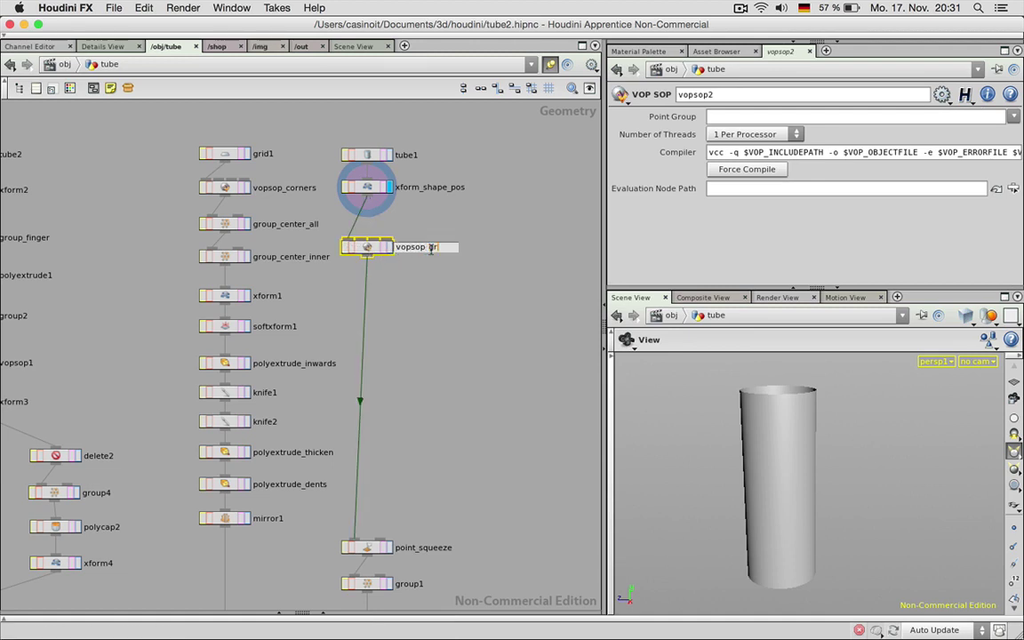
text(_gradient)
key(Return)
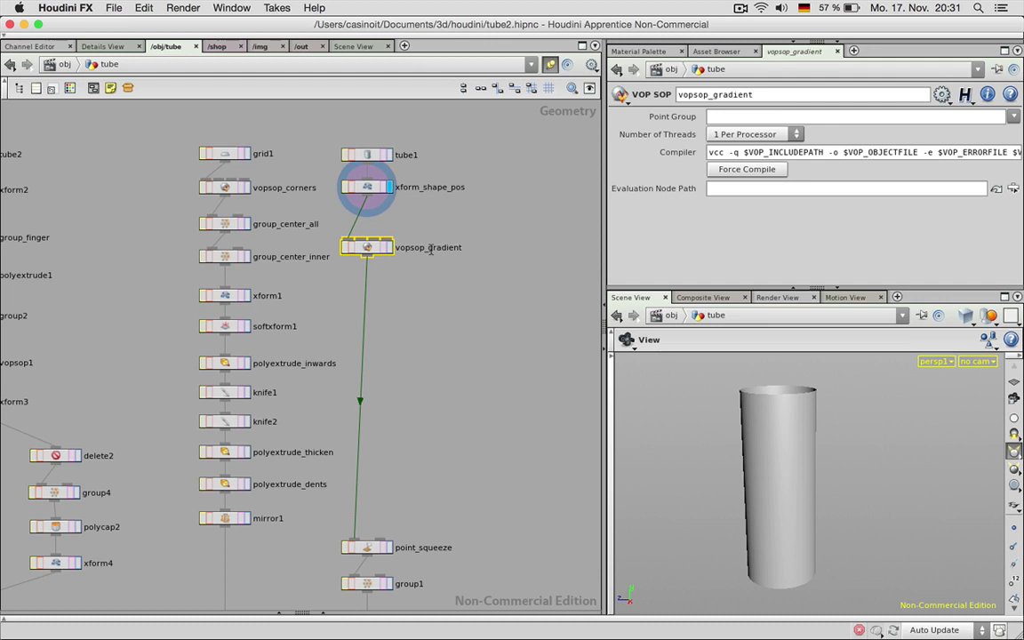
click(369, 249)
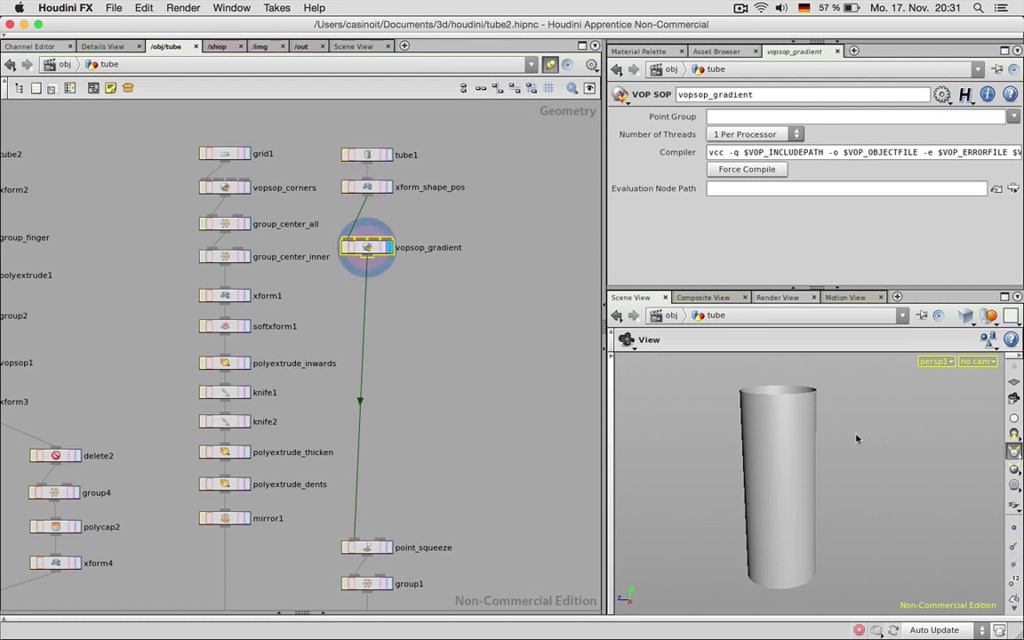
Step: Show the tube shaded with its wireframe and examine the mesh
click(966, 315)
click(907, 435)
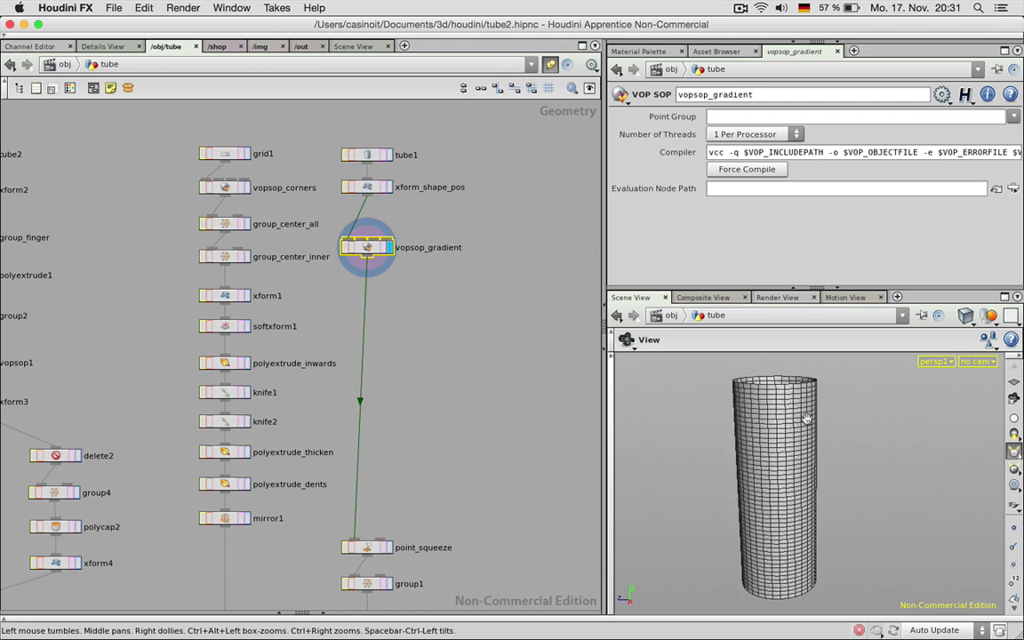
drag(771, 415, 773, 411)
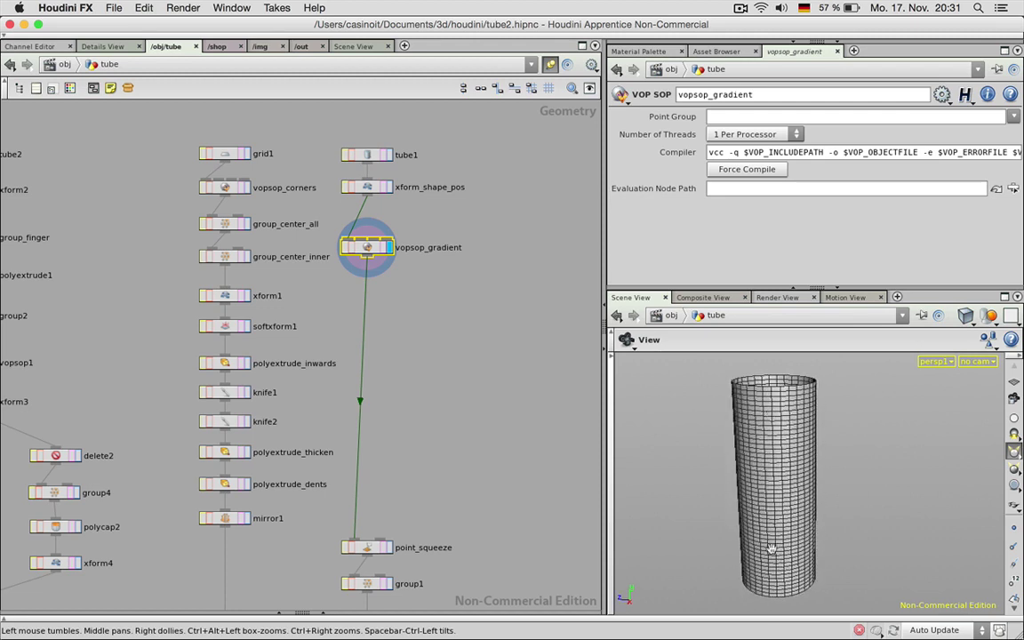
Step: Go inside vopsop_gradient and spread the global1 and output1 nodes apart
double_click(369, 249)
drag(308, 272, 100, 275)
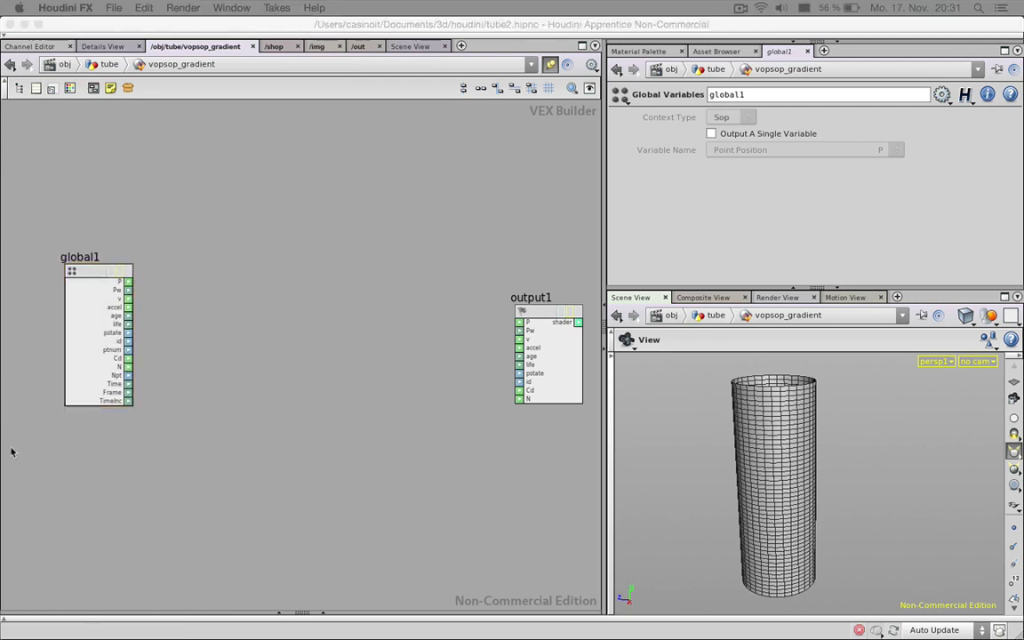
click(206, 292)
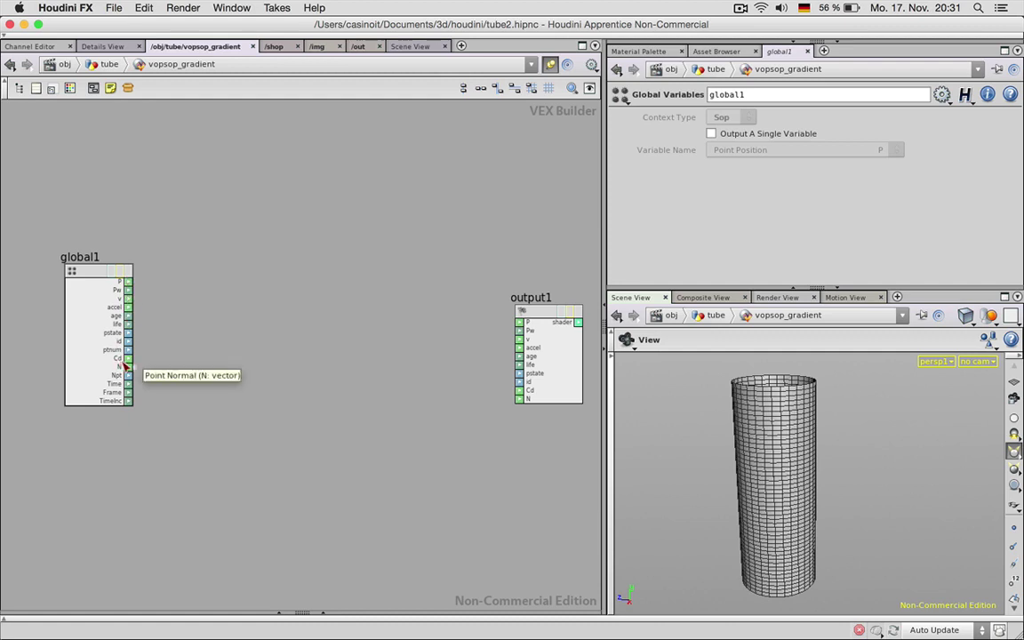
drag(94, 274, 88, 264)
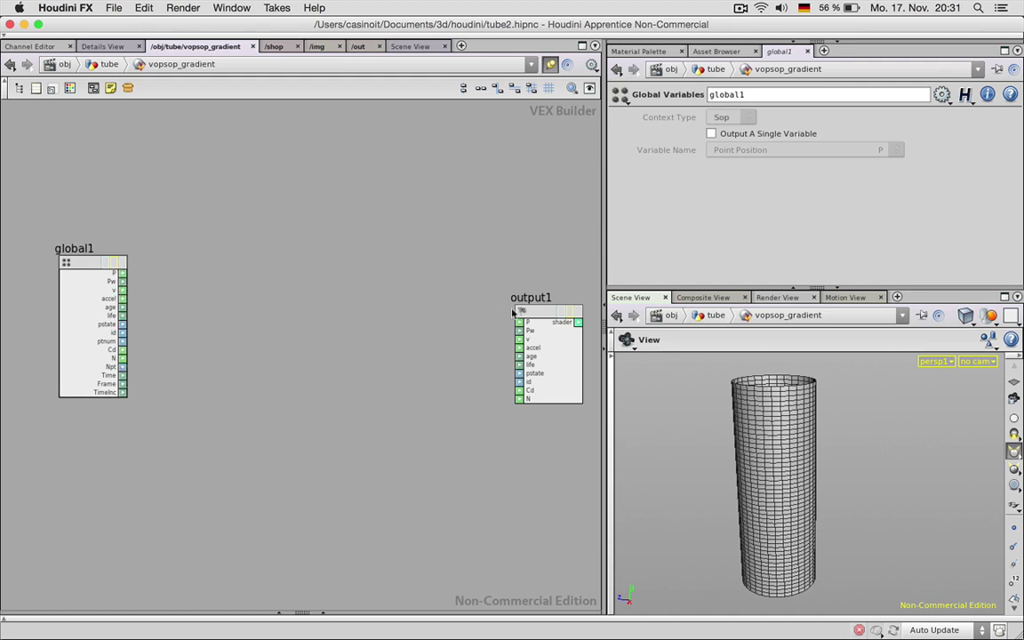
drag(526, 325, 511, 289)
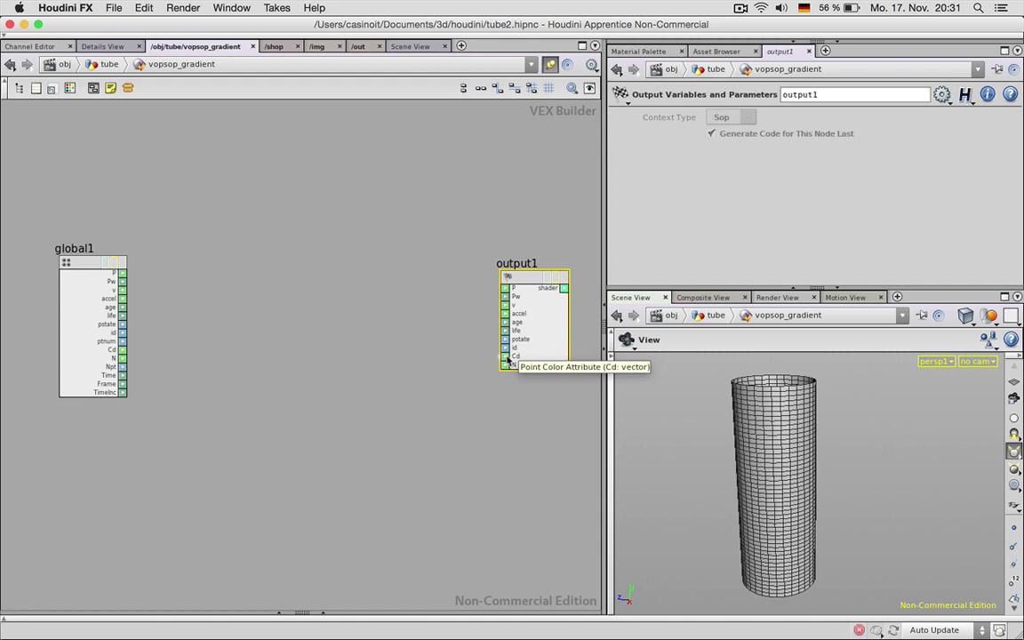
drag(102, 267, 91, 263)
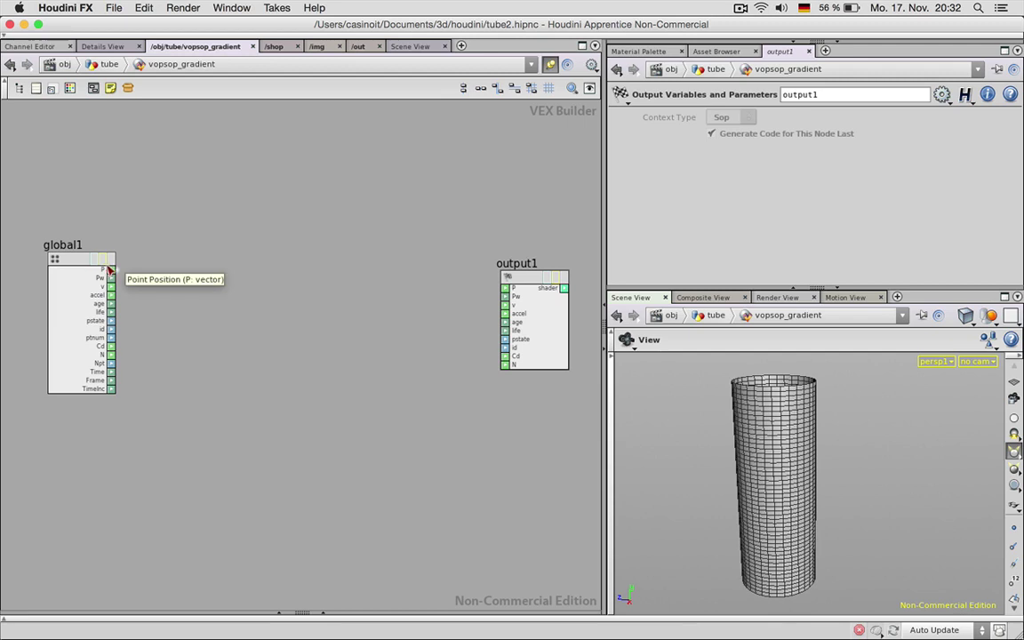
Step: Connect global1's P to output1's Cd and check the tube's colours in shaded mode without wireframe
drag(497, 362, 507, 356)
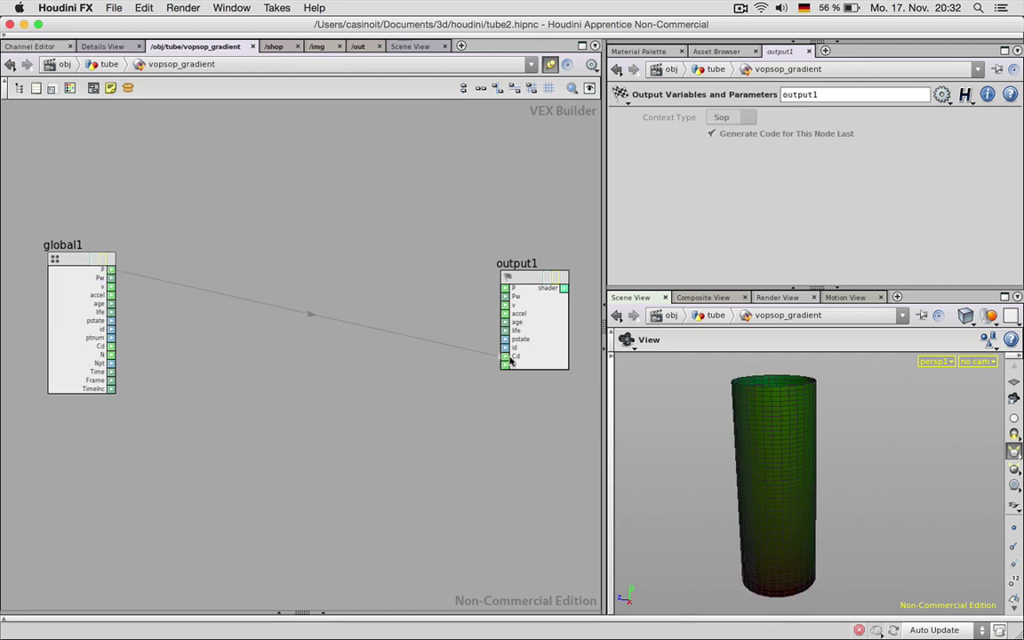
drag(842, 480, 788, 483)
click(964, 318)
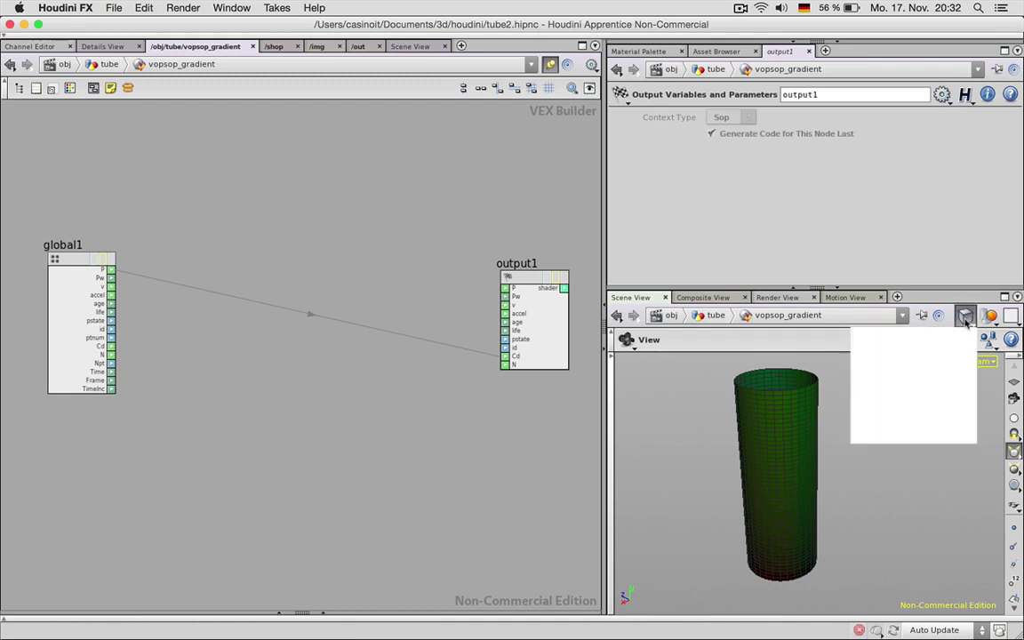
click(934, 429)
drag(804, 429, 743, 567)
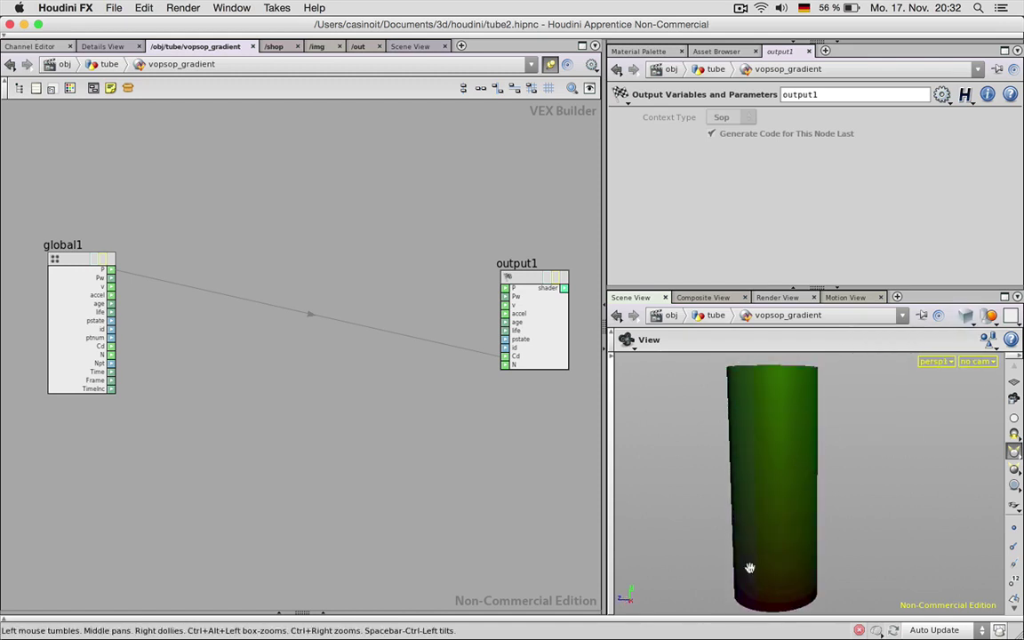
drag(760, 435, 747, 493)
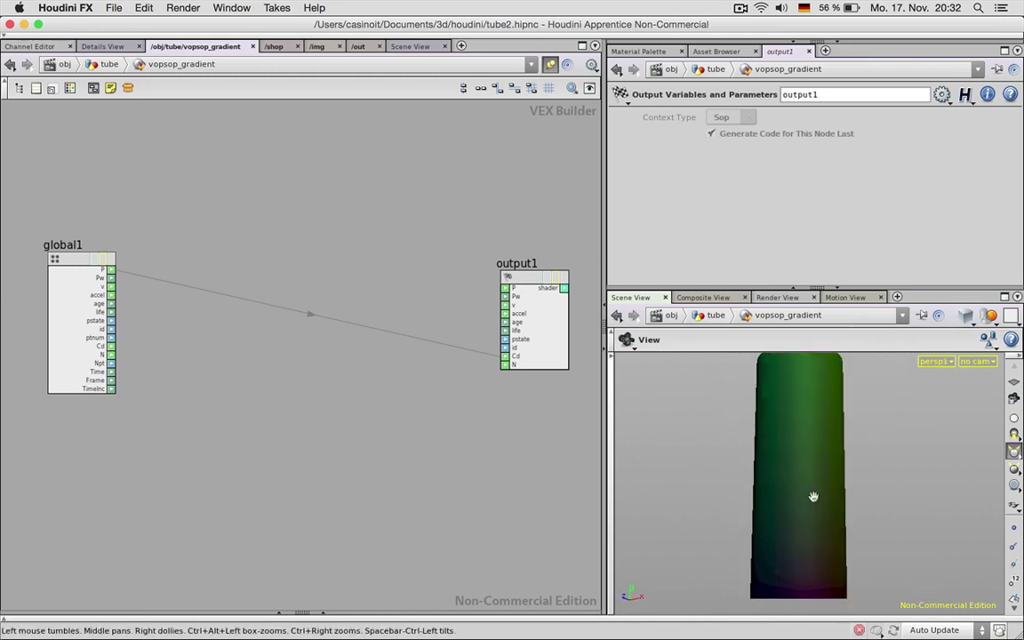
drag(823, 584, 617, 487)
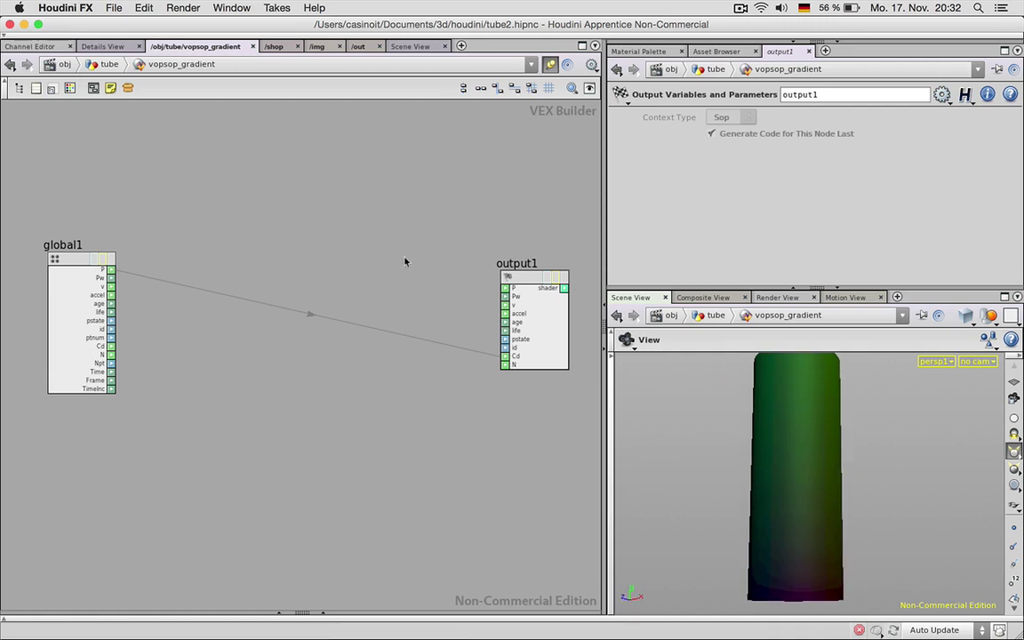
Step: Return to the tube network, bypass xform_shape_pos and examine the position colours on the untransformed tube
key(u)
click(344, 187)
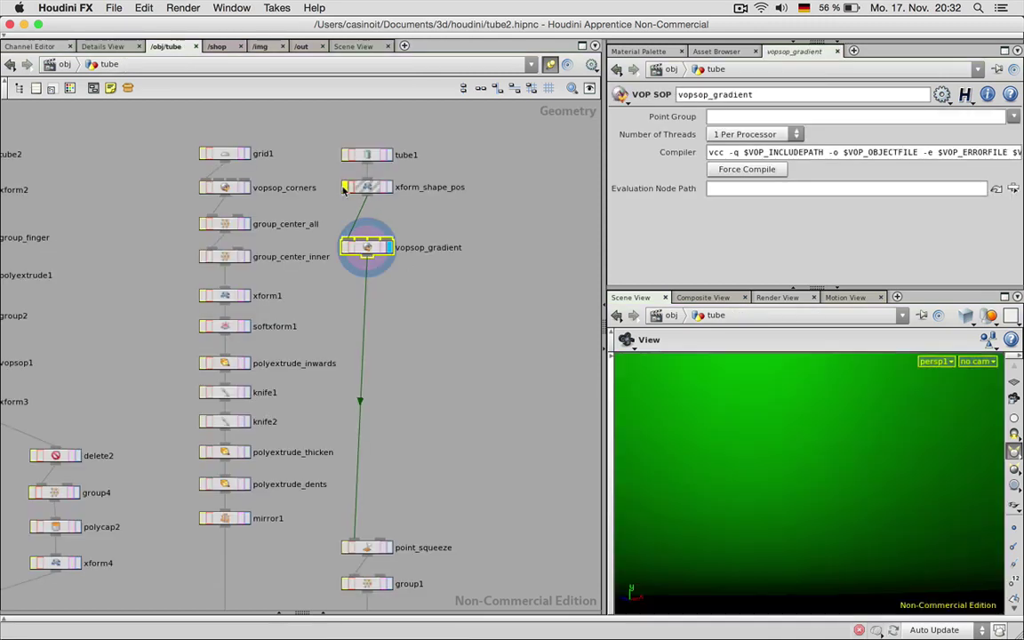
scroll(841, 501, down, 5)
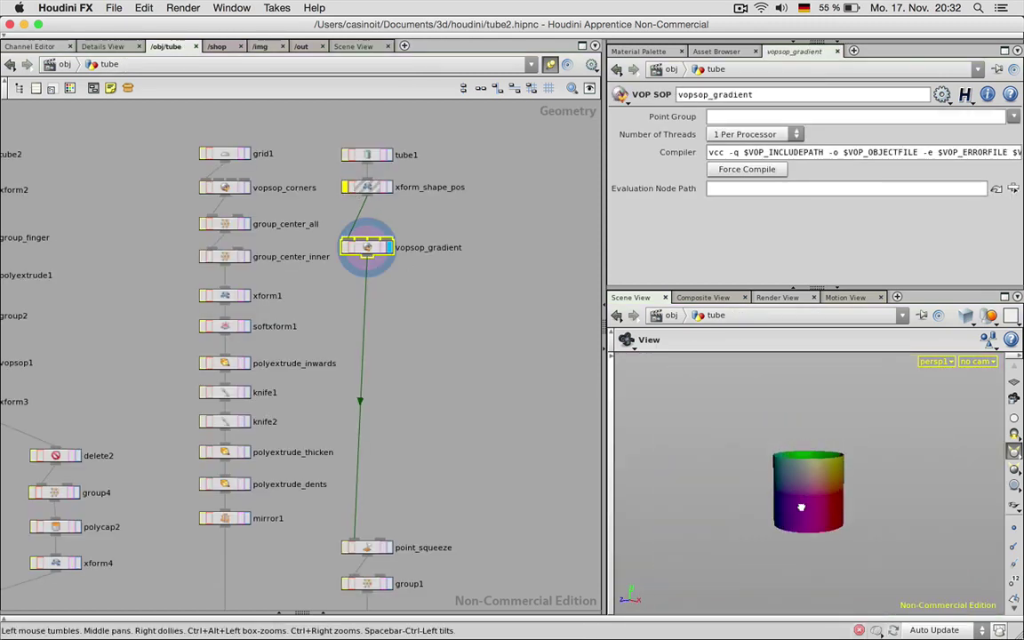
drag(814, 487, 799, 519)
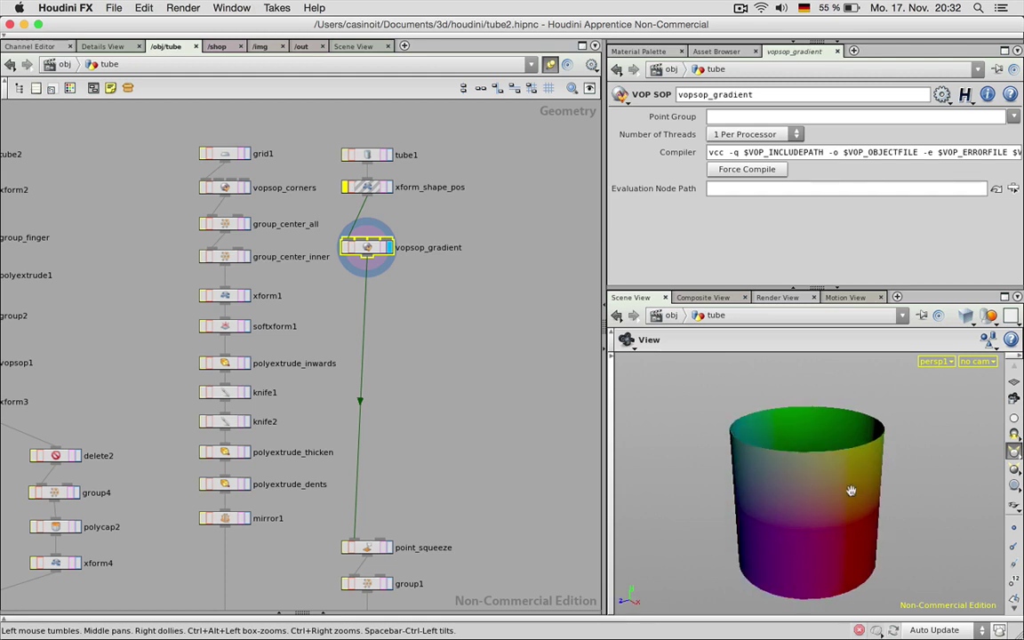
drag(849, 489, 873, 518)
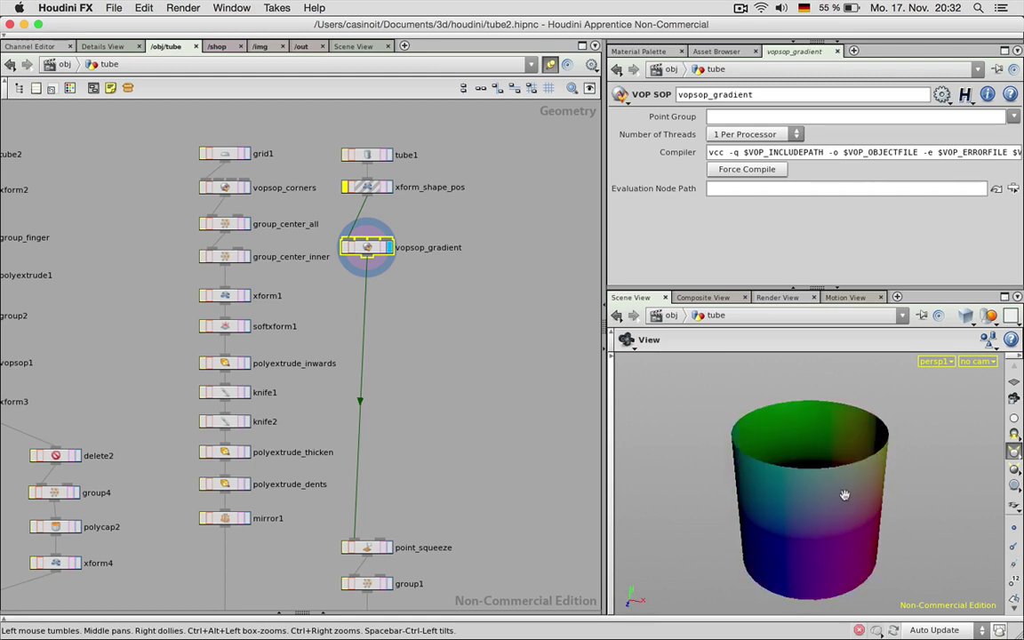
Step: Turn off the bypass on xform_shape_pos and check the colours on the transformed tube
click(345, 186)
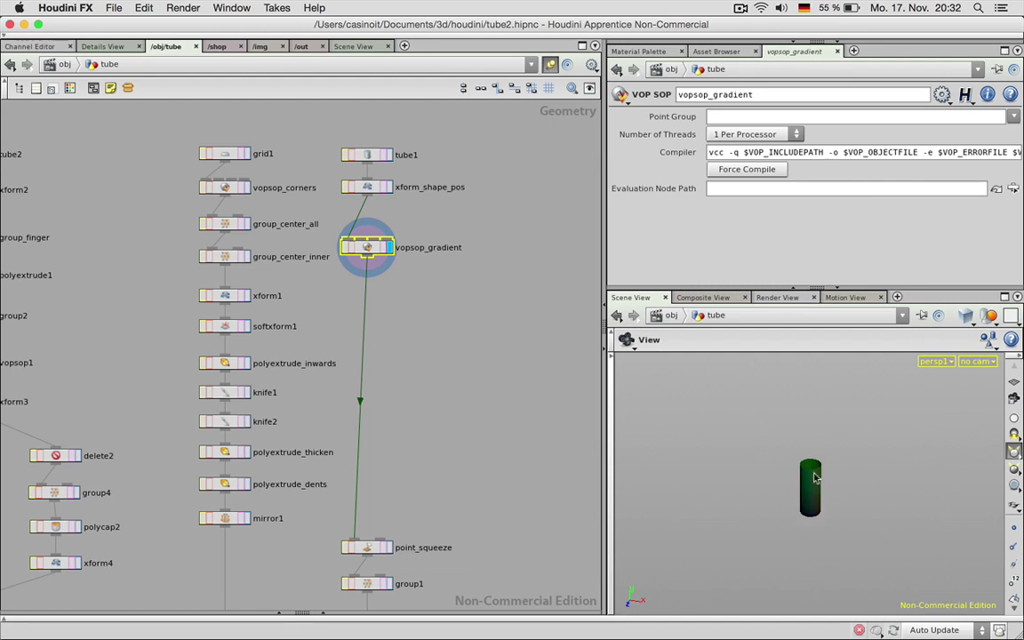
scroll(816, 488, up, 5)
drag(824, 505, 834, 478)
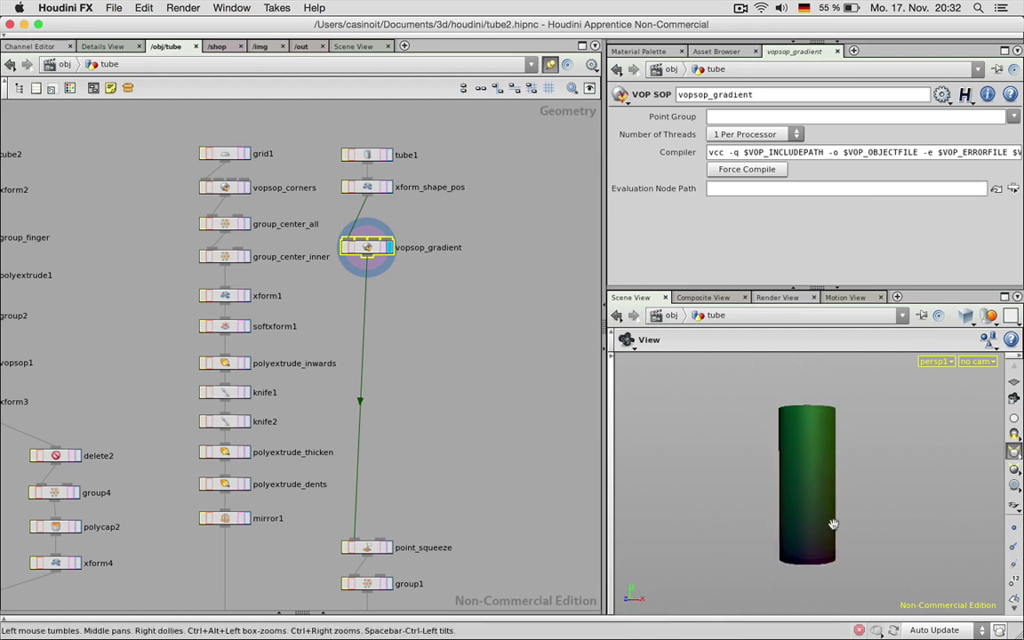
scroll(817, 487, up, 1)
scroll(817, 486, up, 1)
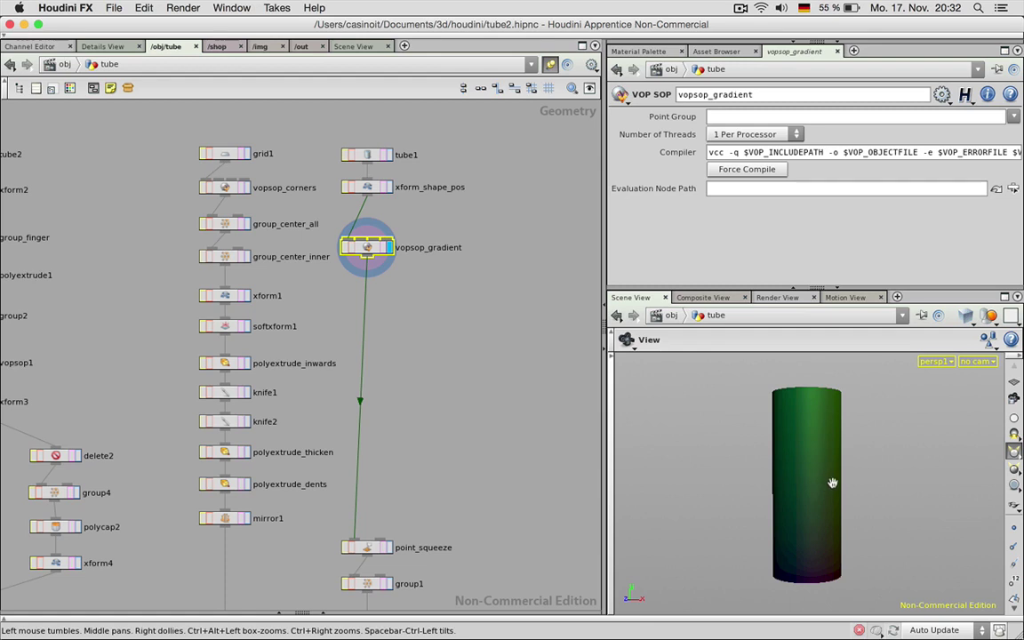
Step: Go inside vopsop_gradient and add a Relative to Bounding Box node between global1 and output1
double_click(351, 251)
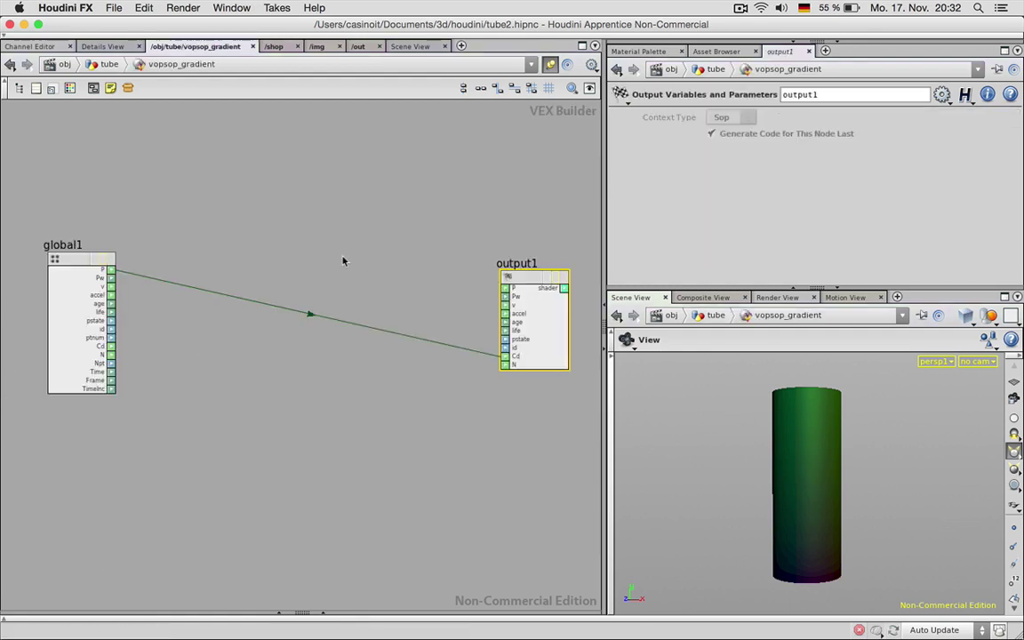
click(197, 273)
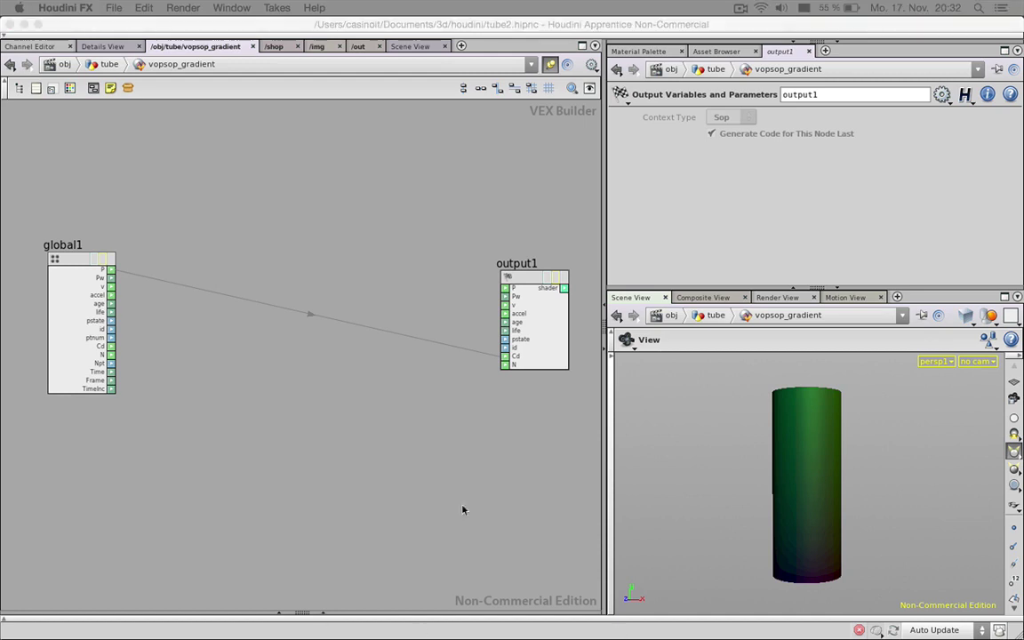
click(254, 234)
key(Tab)
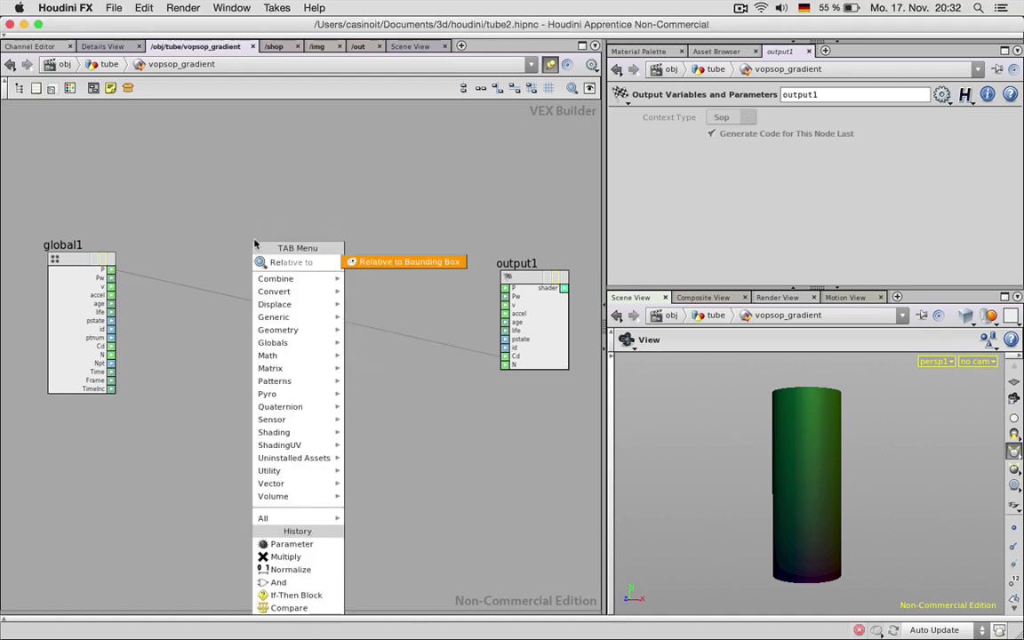
text(Relative to)
key(BackSpace)
key(BackSpace)
key(BackSpace)
key(BackSpace)
key(BackSpace)
key(BackSpace)
key(BackSpace)
key(BackSpace)
key(BackSpace)
key(BackSpace)
key(BackSpace)
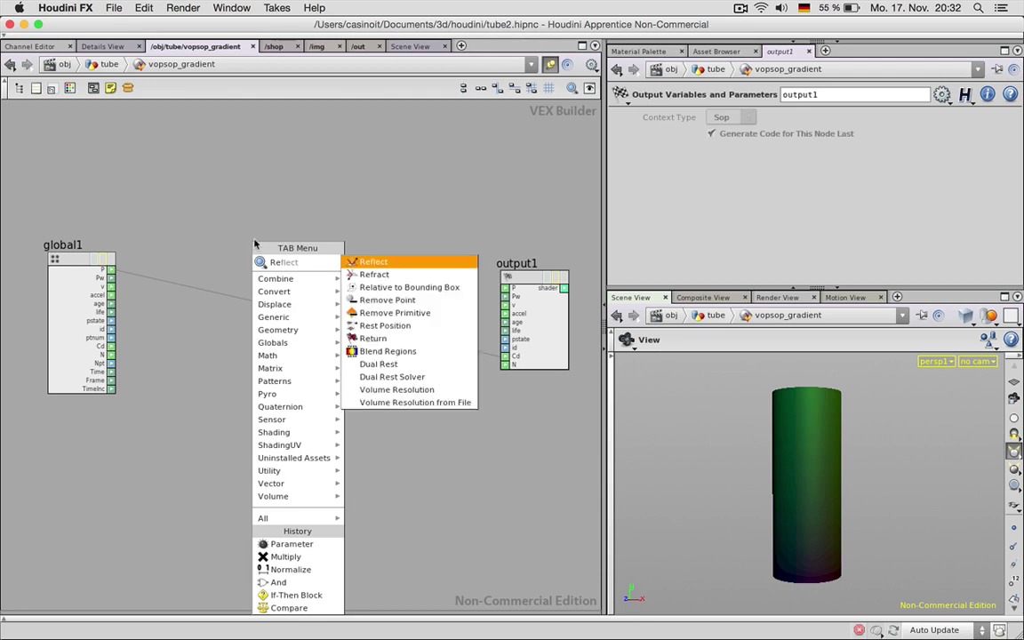
text(Bounding Box)
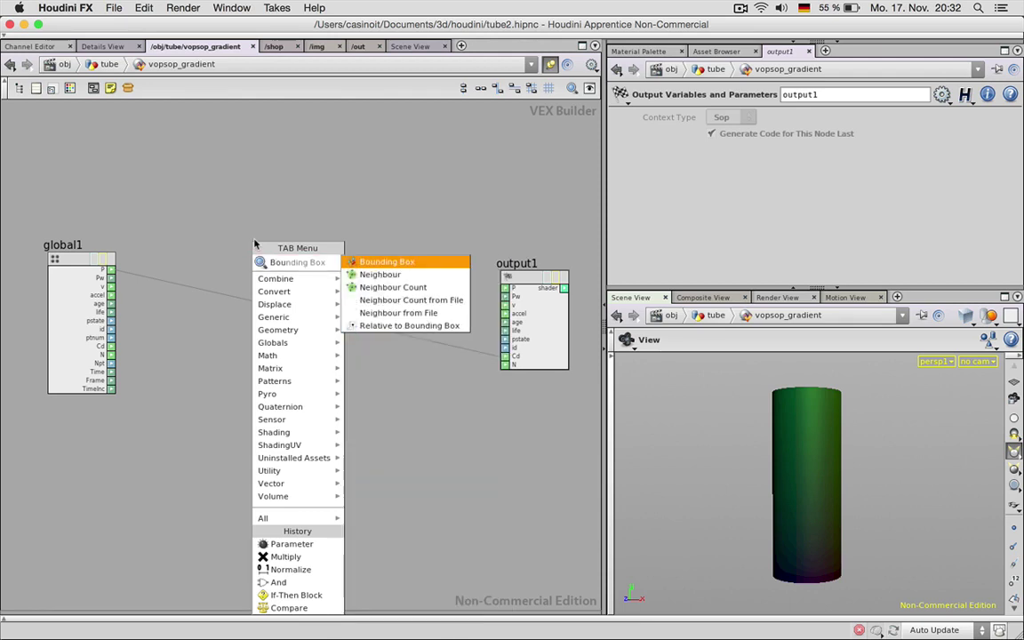
key(BackSpace)
key(BackSpace)
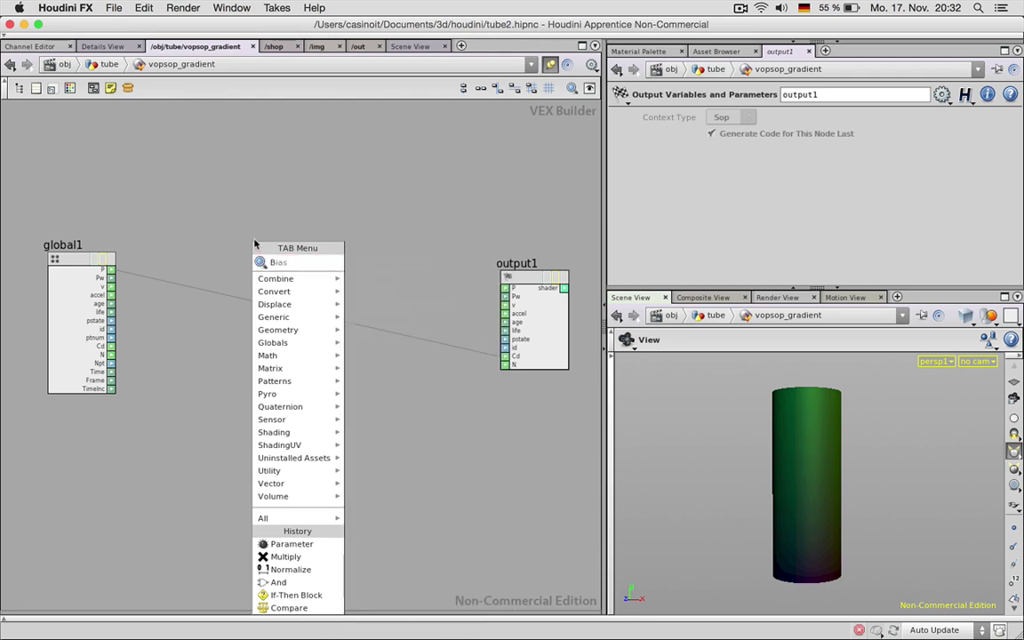
text(ounding Box)
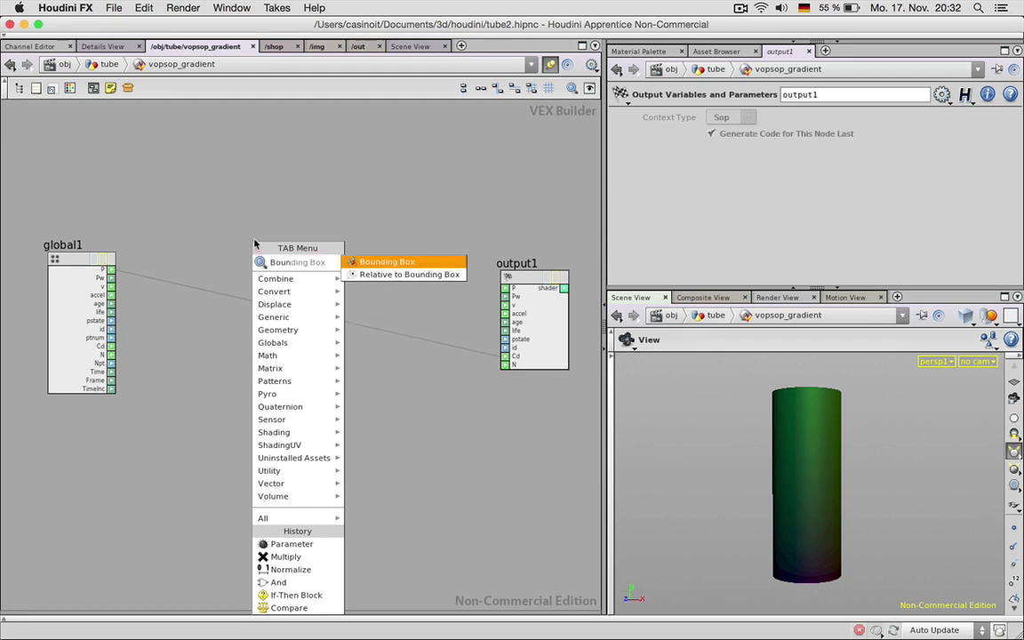
key(Down)
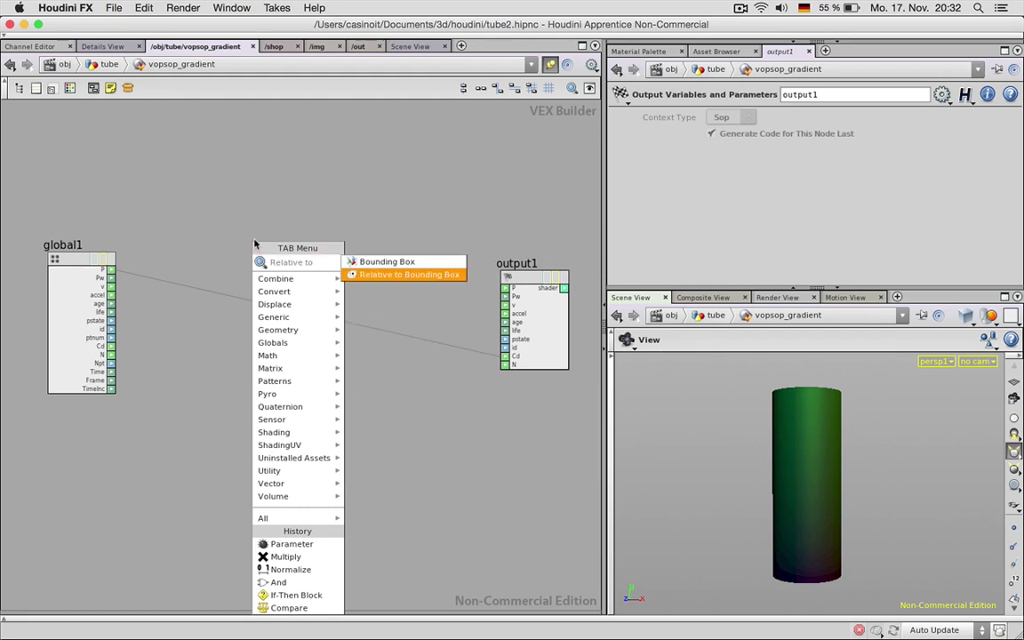
key(Up)
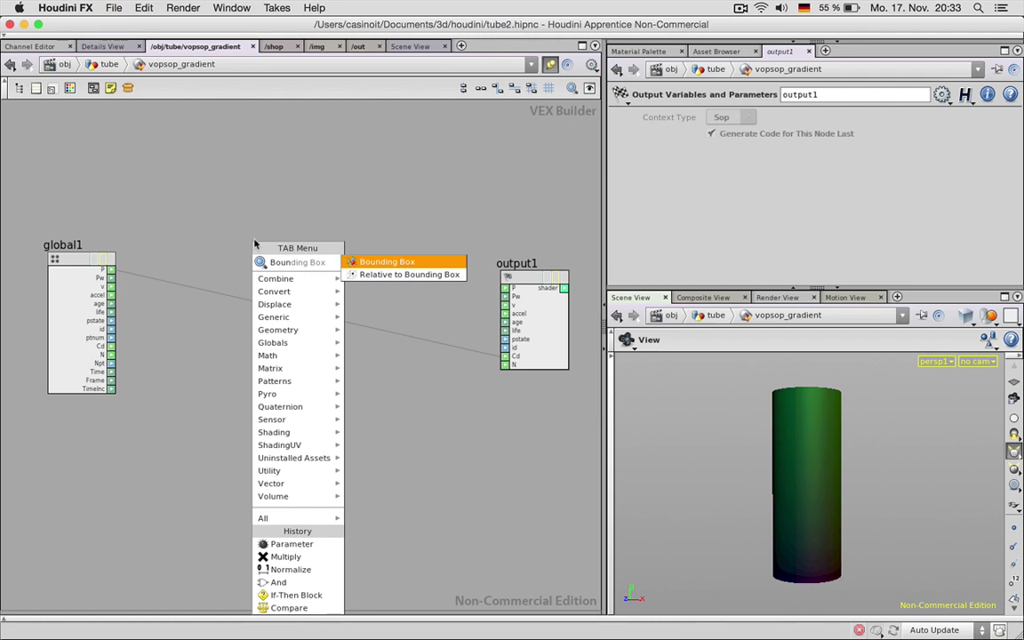
key(Down)
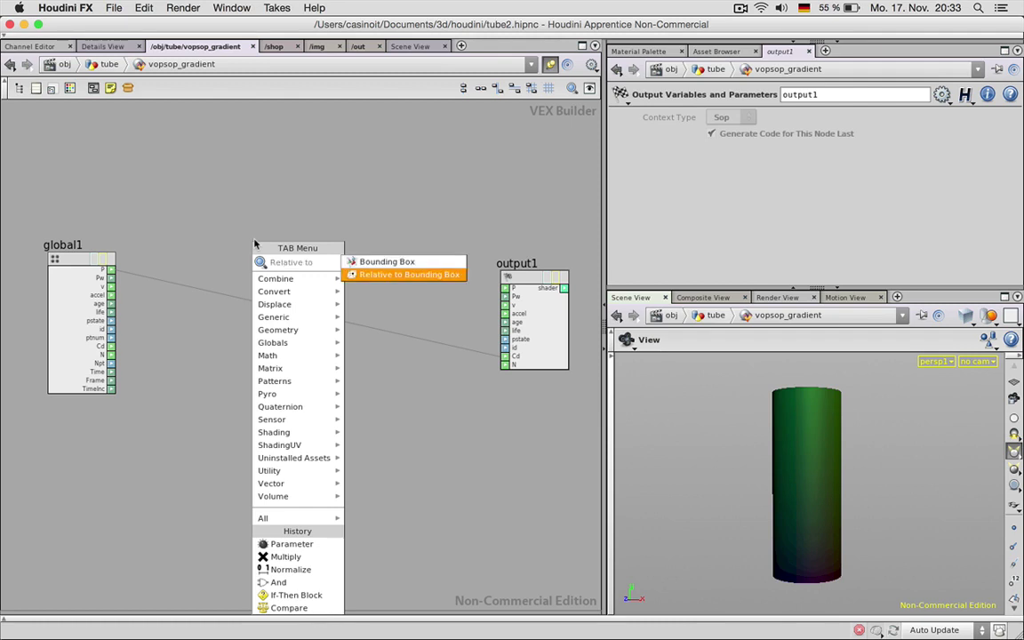
key(Return)
click(253, 238)
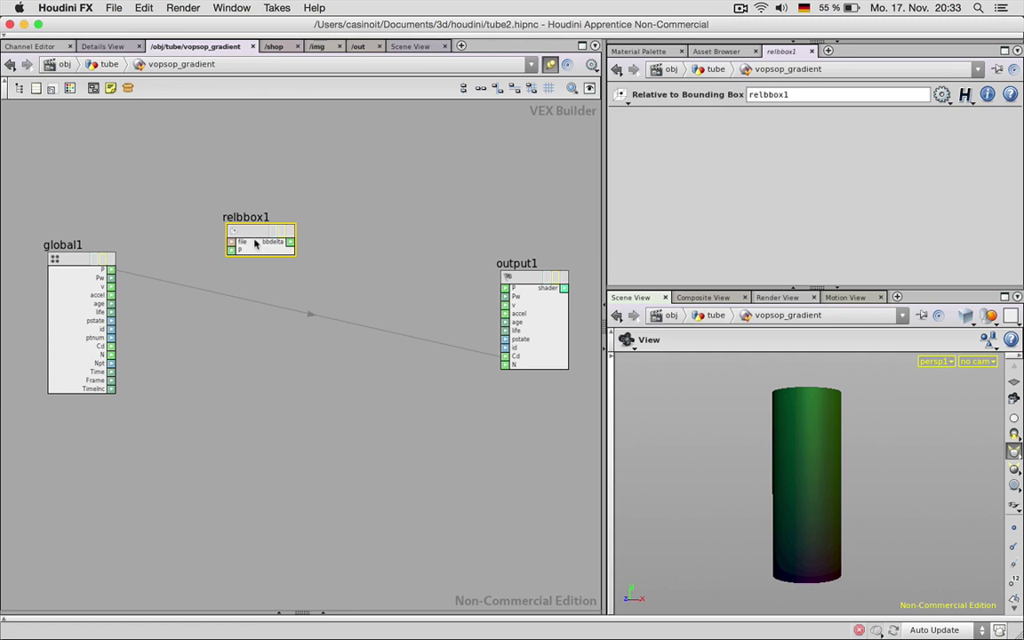
Step: Remove the connection from global1's P to output1's Cd and move relbbox1 closer to global1
drag(855, 444, 791, 455)
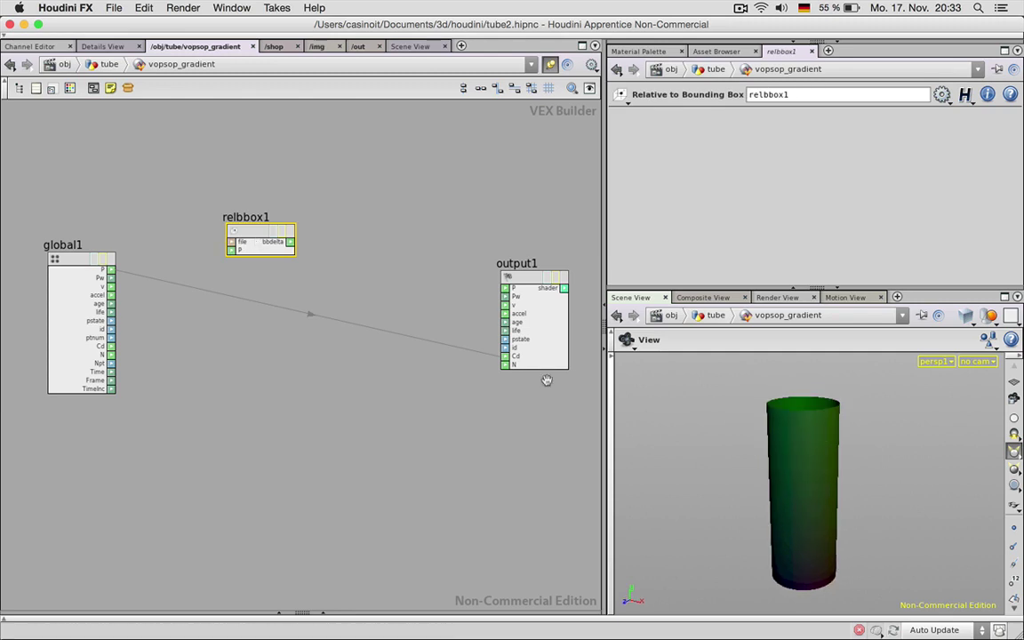
right_click(345, 320)
click(360, 338)
drag(252, 228, 226, 259)
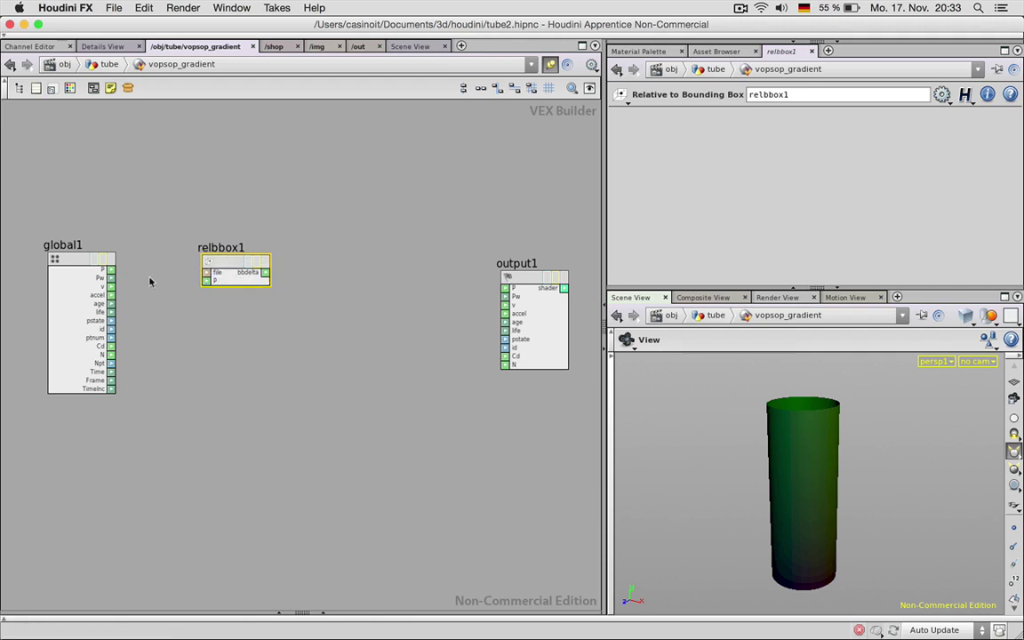
click(245, 303)
click(104, 268)
click(501, 357)
right_click(425, 342)
click(446, 359)
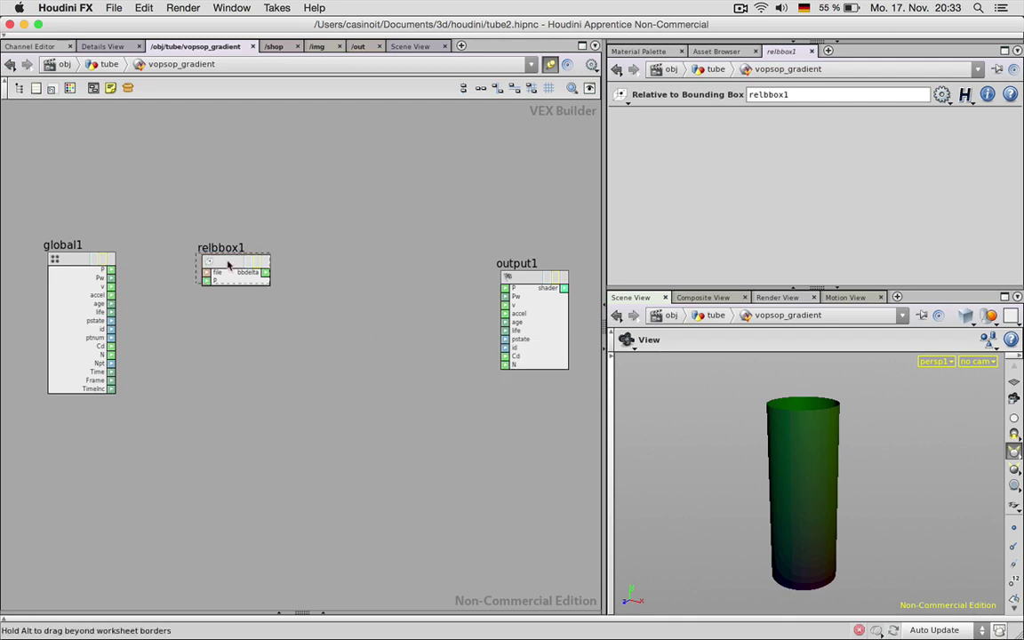
Step: Delete global1 and connect relbbox1's bbdelta to output1's Cd
drag(227, 265, 217, 258)
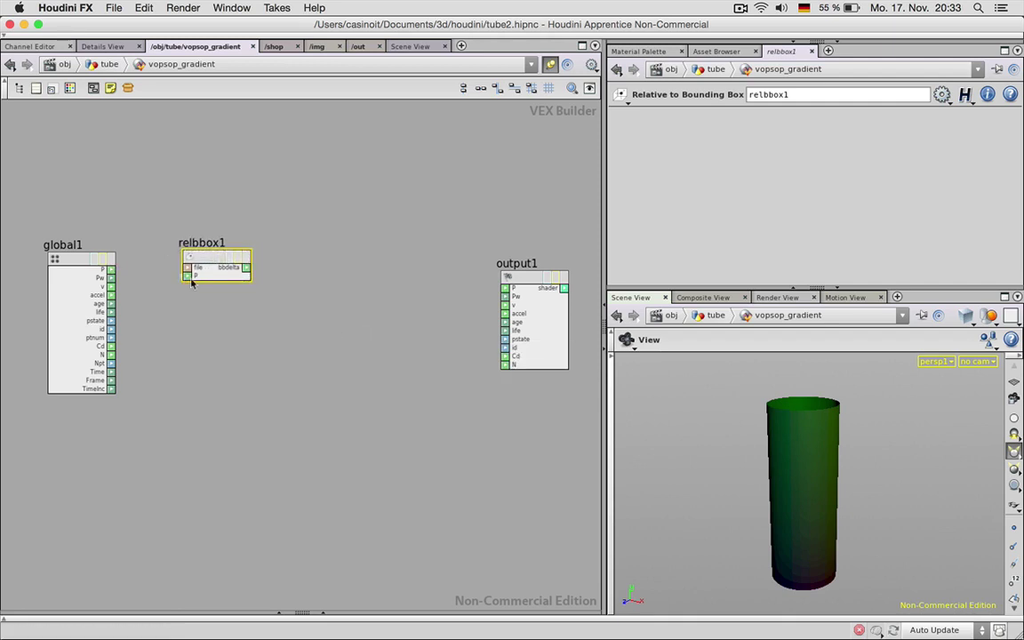
click(78, 264)
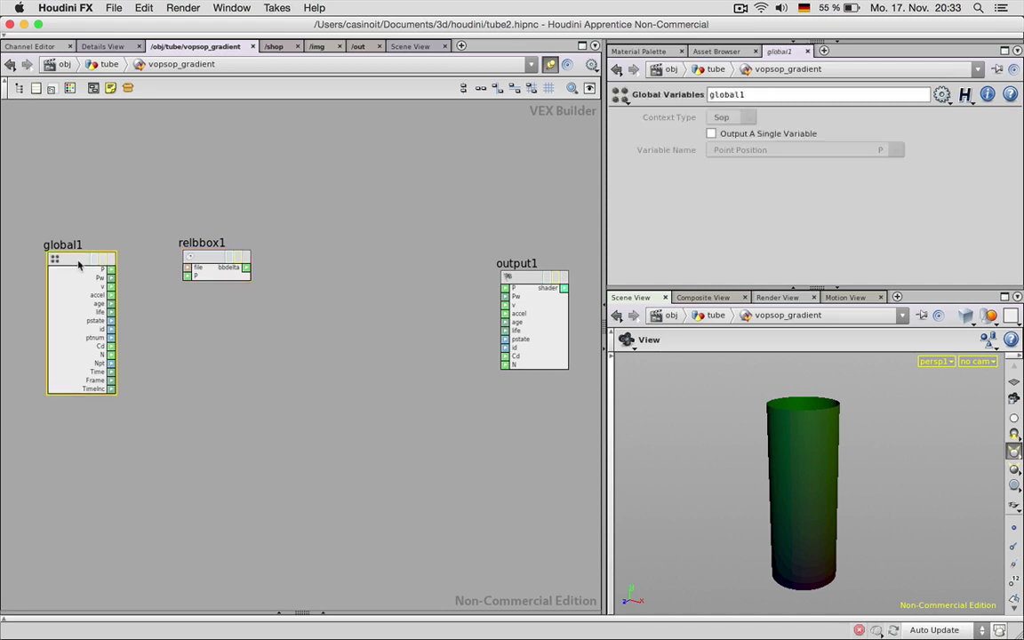
key(Delete)
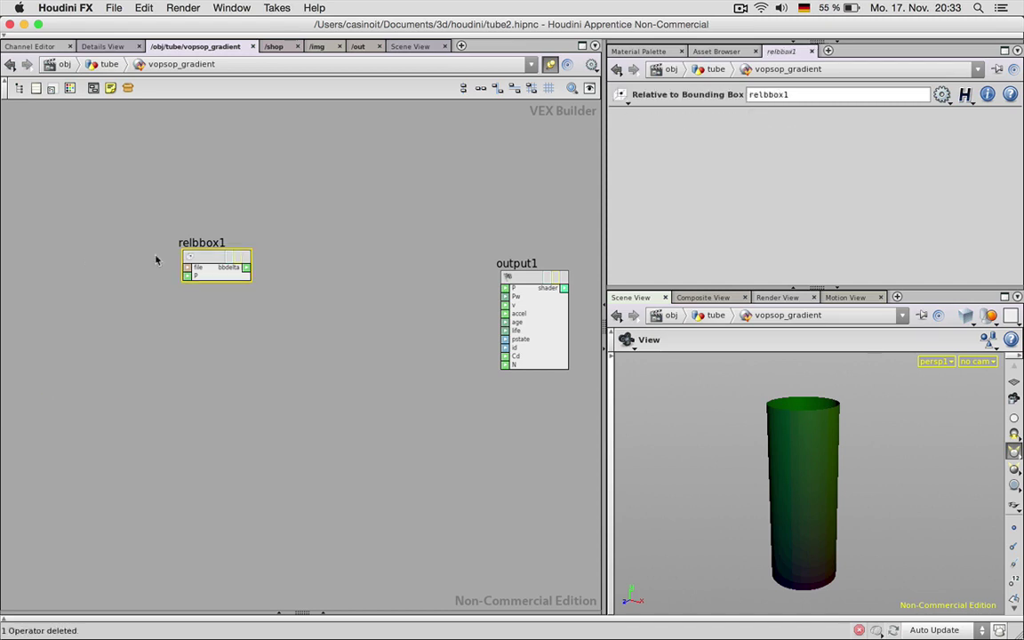
drag(206, 265, 505, 356)
Step: Set the viewport shading to Hidden Line Invisible and examine the bounding box colours around the tube
drag(812, 466, 756, 447)
click(965, 316)
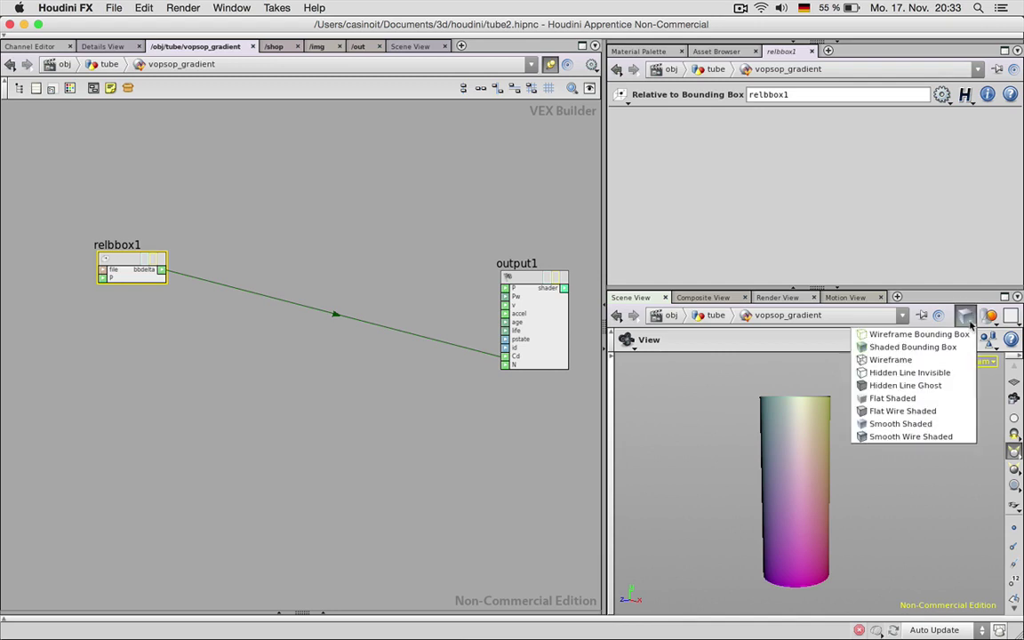
click(940, 373)
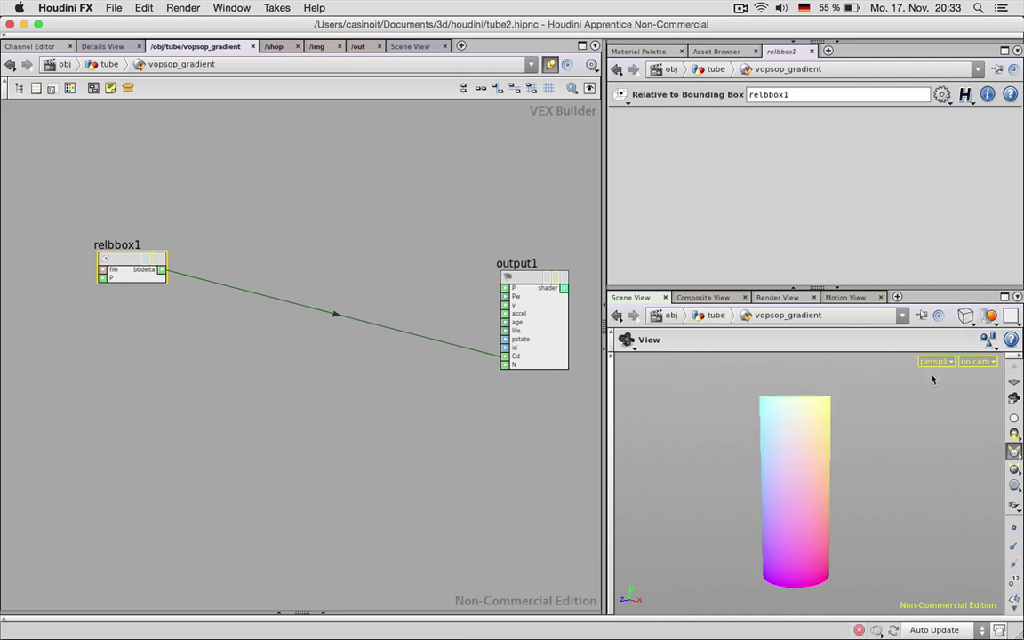
mouse_move(811, 452)
mouse_down()
mouse_move(795, 477)
mouse_move(811, 484)
mouse_move(828, 466)
mouse_move(836, 480)
mouse_move(775, 484)
mouse_move(804, 483)
mouse_move(779, 472)
mouse_move(781, 421)
mouse_move(788, 491)
mouse_move(772, 487)
mouse_move(793, 416)
mouse_move(781, 420)
mouse_move(791, 423)
mouse_up()
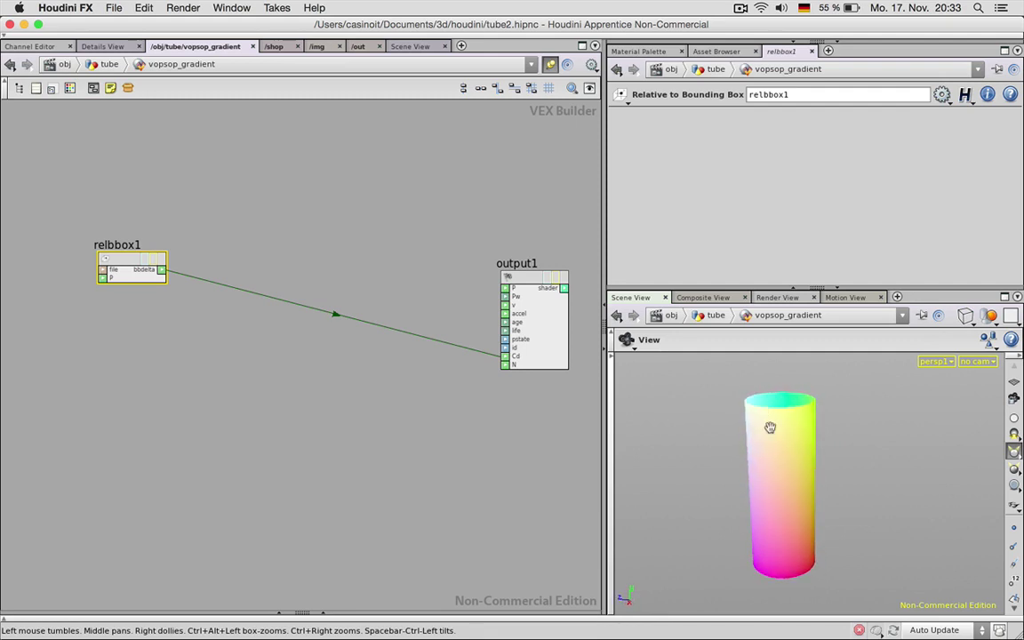
drag(797, 525, 789, 426)
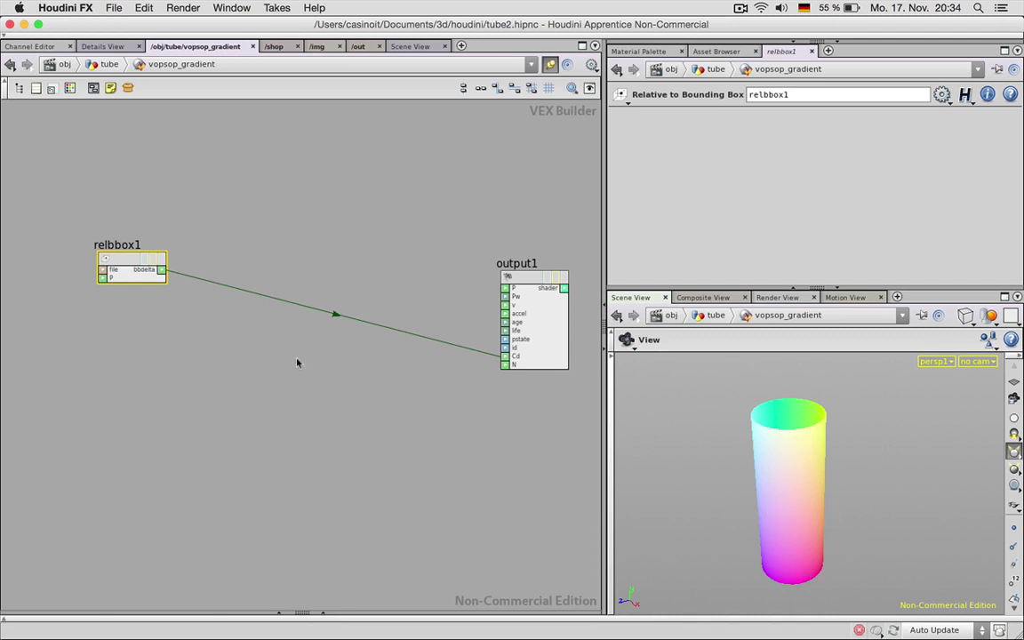
Step: Move relbbox1 further from output1 and insert a Get Vector Component node into the connection from bbdelta to Cd
drag(127, 263, 85, 252)
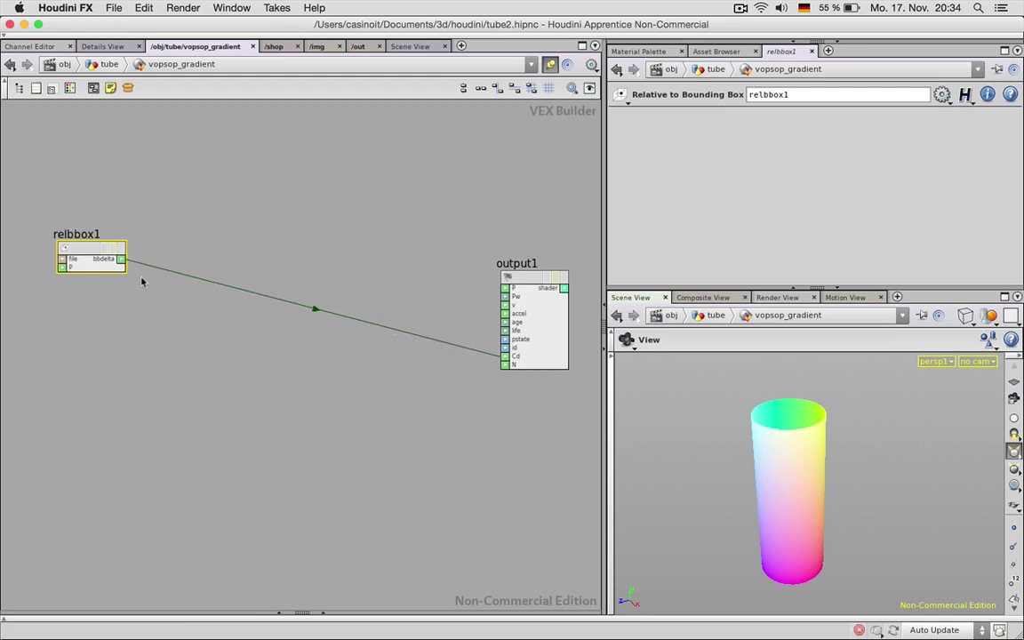
click(176, 263)
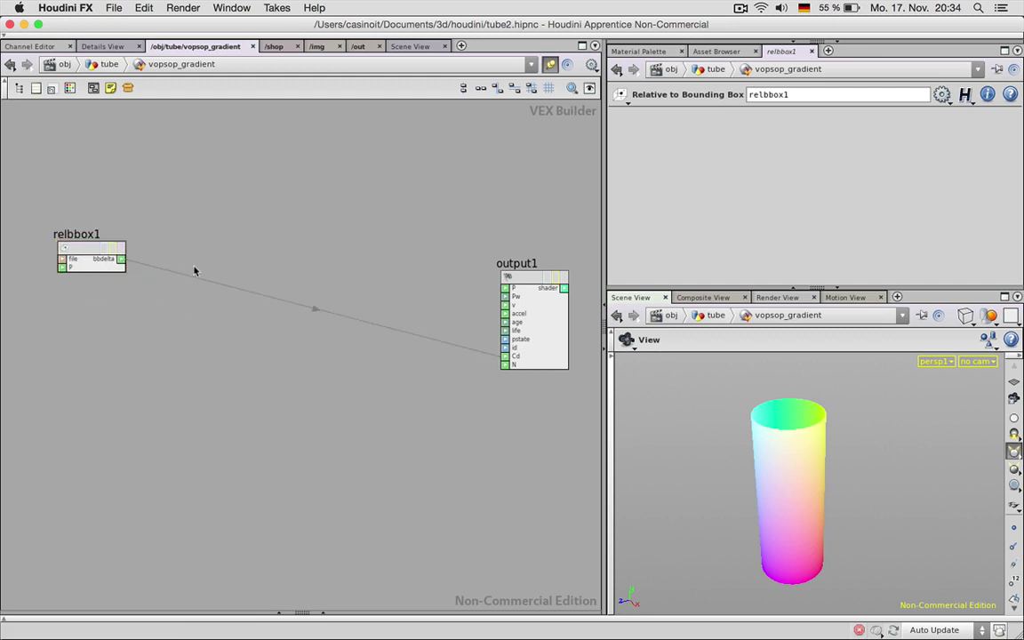
key(Tab)
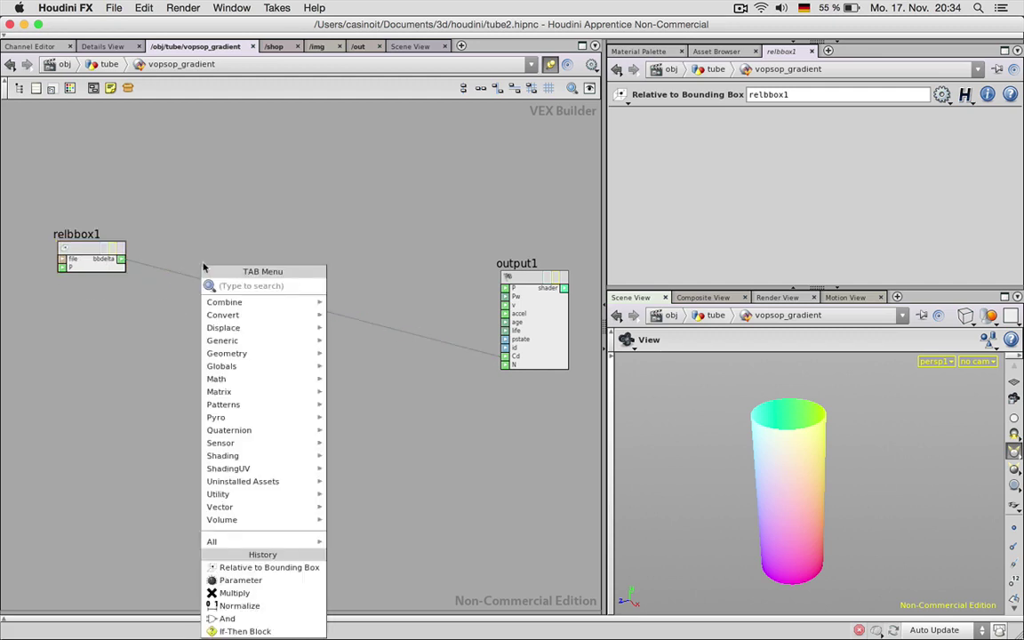
text(vector)
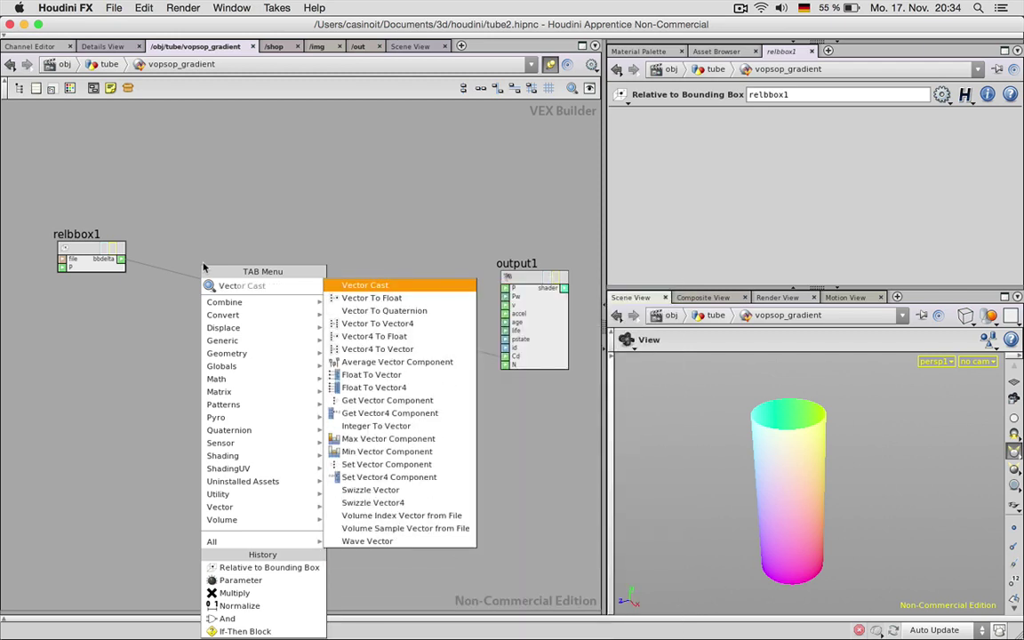
key(Down)
key(Down)
key(Down)
key(Down)
key(Down)
key(Down)
key(Down)
key(Down)
key(Down)
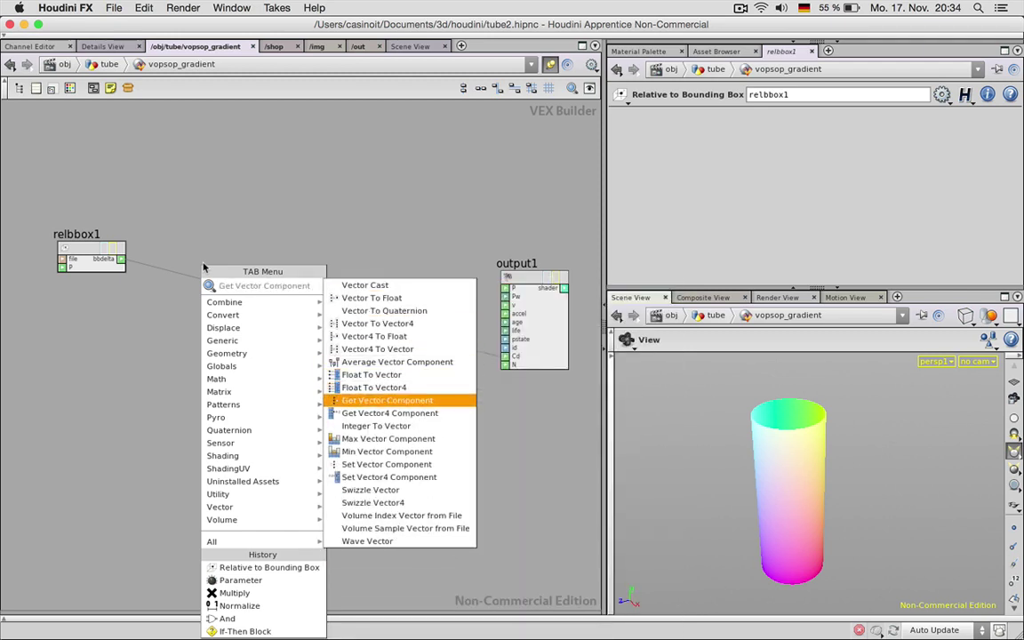
key(Return)
drag(204, 266, 193, 256)
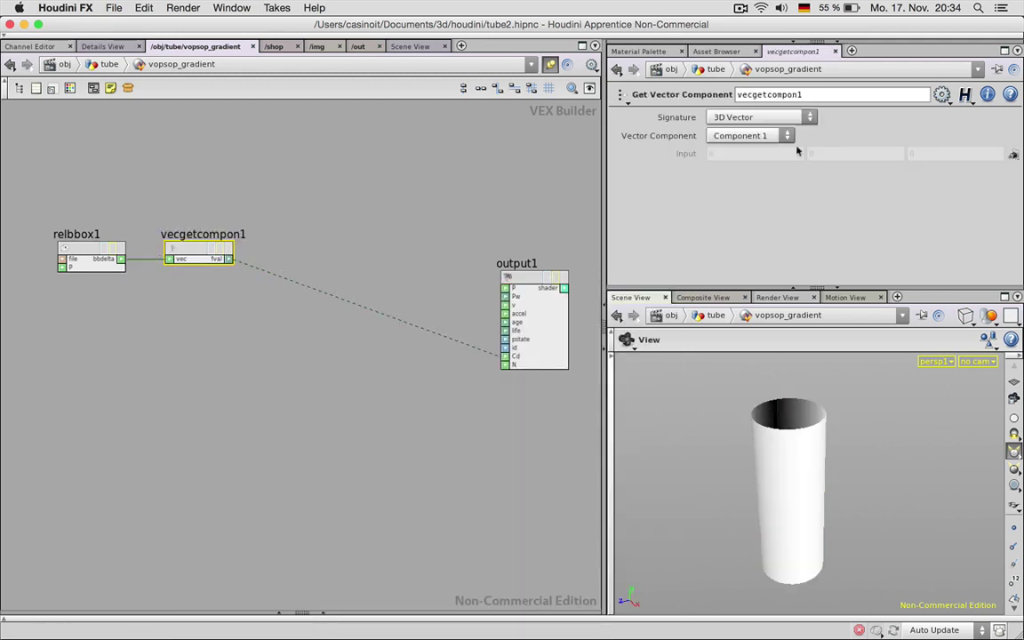
Step: Check the available Vector Component options and move vecgetcompon1 closer to relbbox1
click(738, 138)
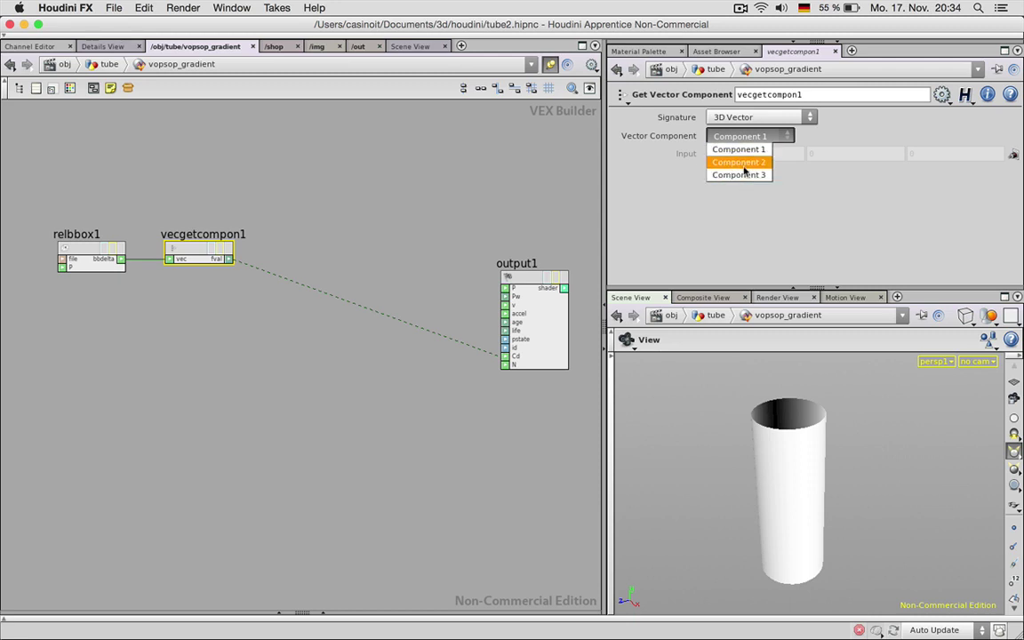
click(724, 226)
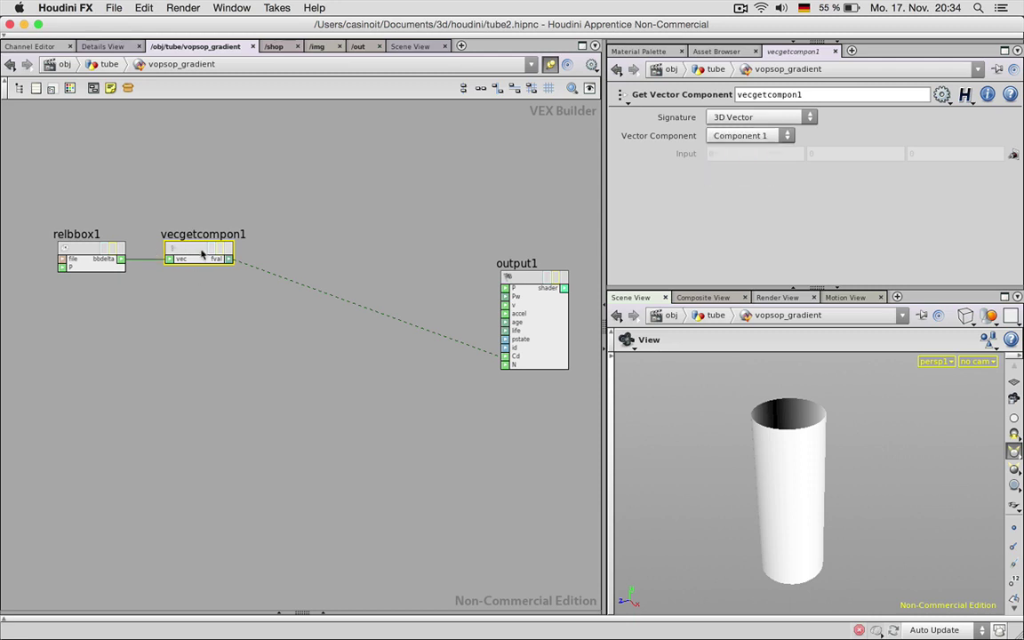
drag(201, 255, 188, 255)
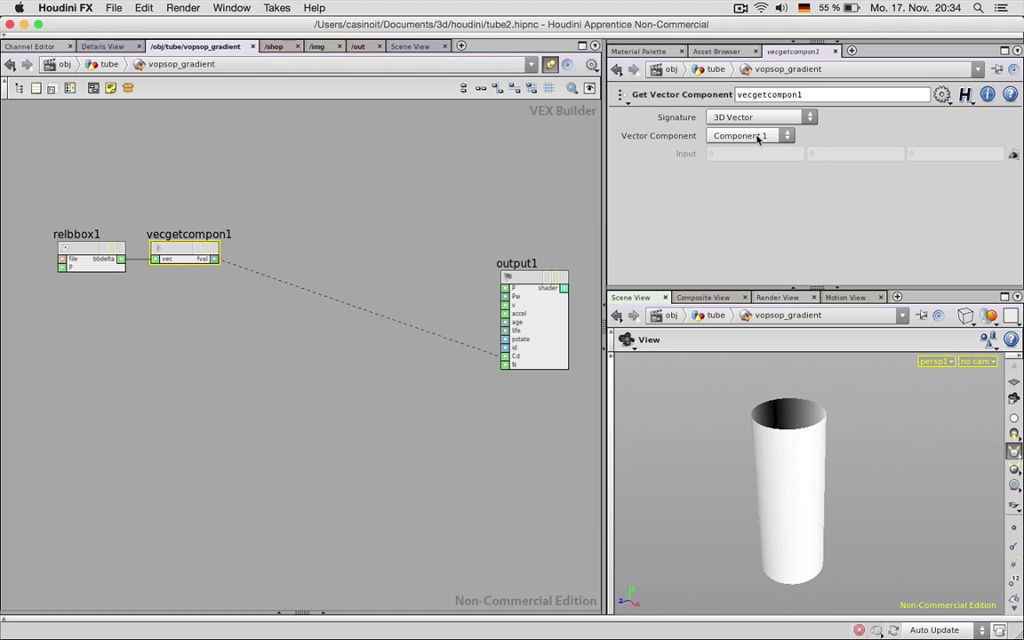
Step: Examine the greyscale gradient of Component 1 on the tube from several sides
mouse_move(716, 475)
mouse_down()
mouse_move(727, 521)
mouse_move(772, 528)
mouse_move(702, 474)
mouse_up()
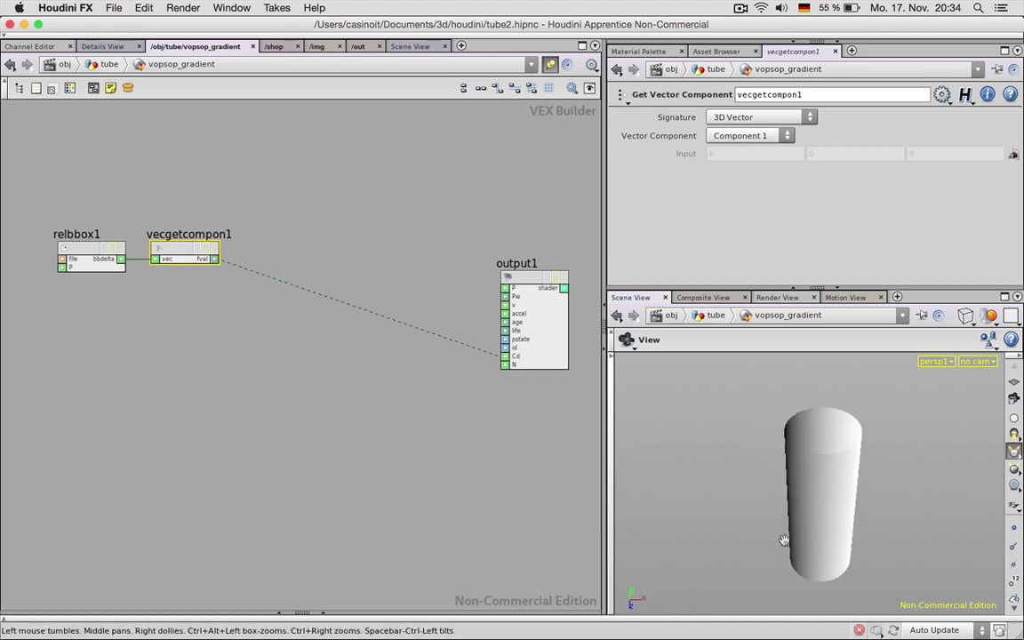
drag(783, 540, 795, 463)
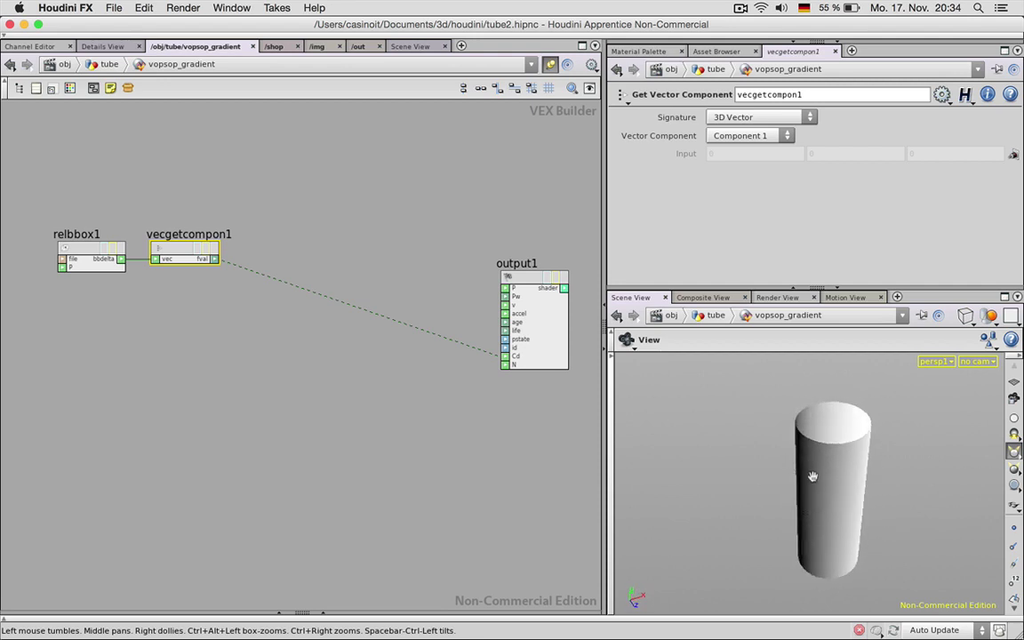
drag(861, 484, 850, 466)
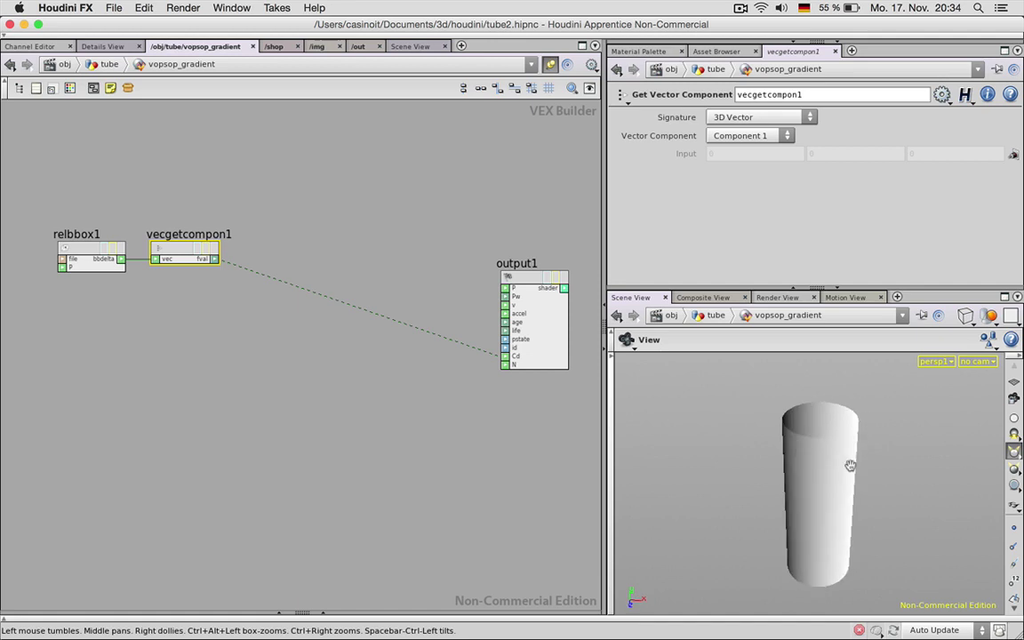
drag(845, 520, 888, 539)
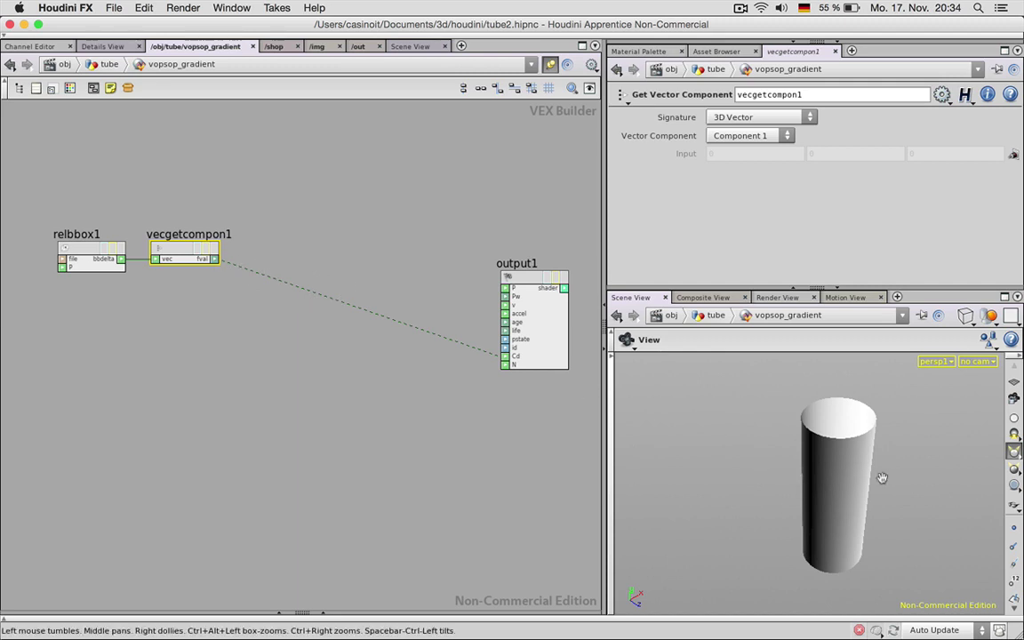
mouse_move(816, 474)
mouse_down()
mouse_move(804, 480)
mouse_move(861, 482)
mouse_move(842, 470)
mouse_move(812, 475)
mouse_move(804, 489)
mouse_move(824, 471)
mouse_up()
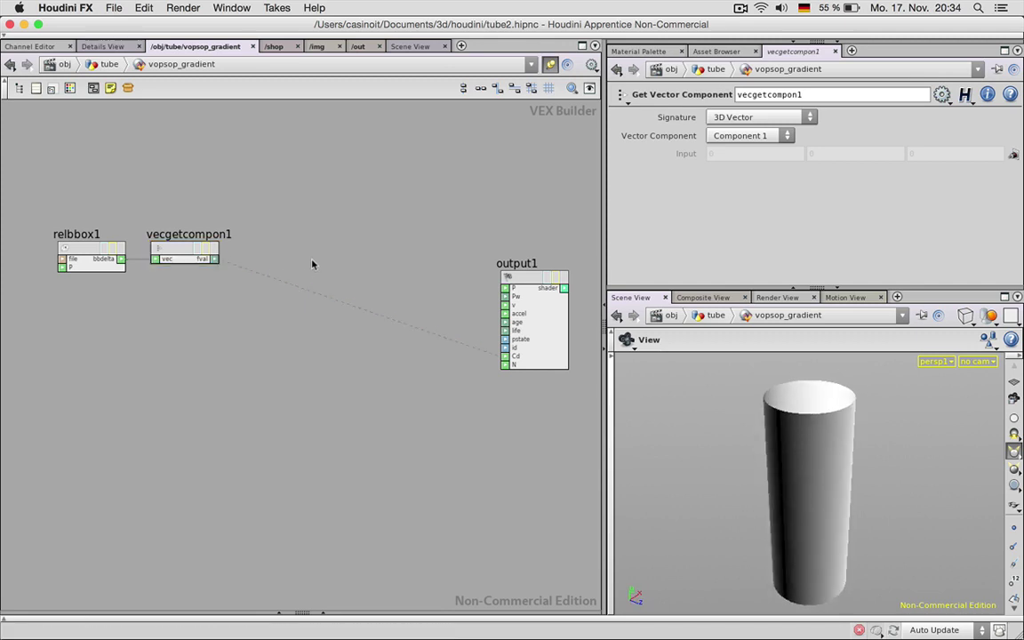
Step: Insert a Ramp Parameter node into the connection between vecgetcompon1 and Cd of output1, placing it close to vecgetcompon1
key(Tab)
text(Ramp)
key(Down)
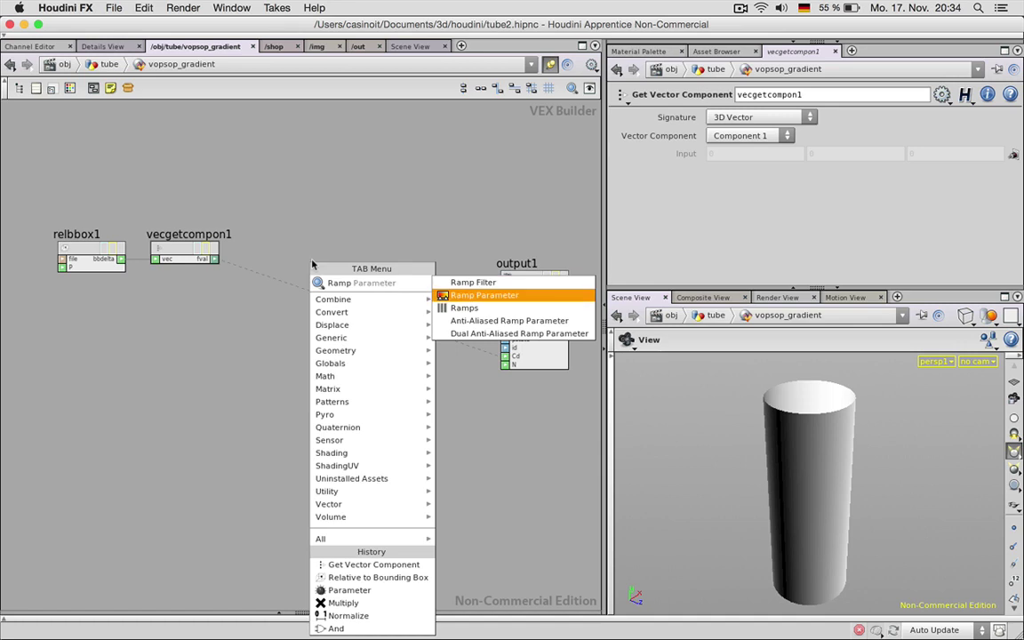
key(Return)
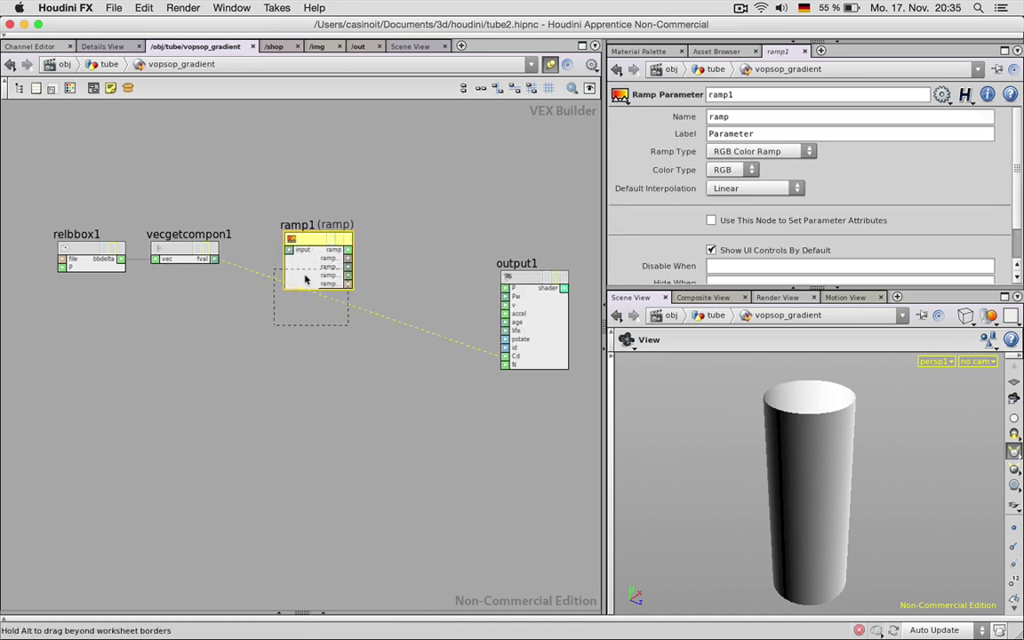
click(306, 250)
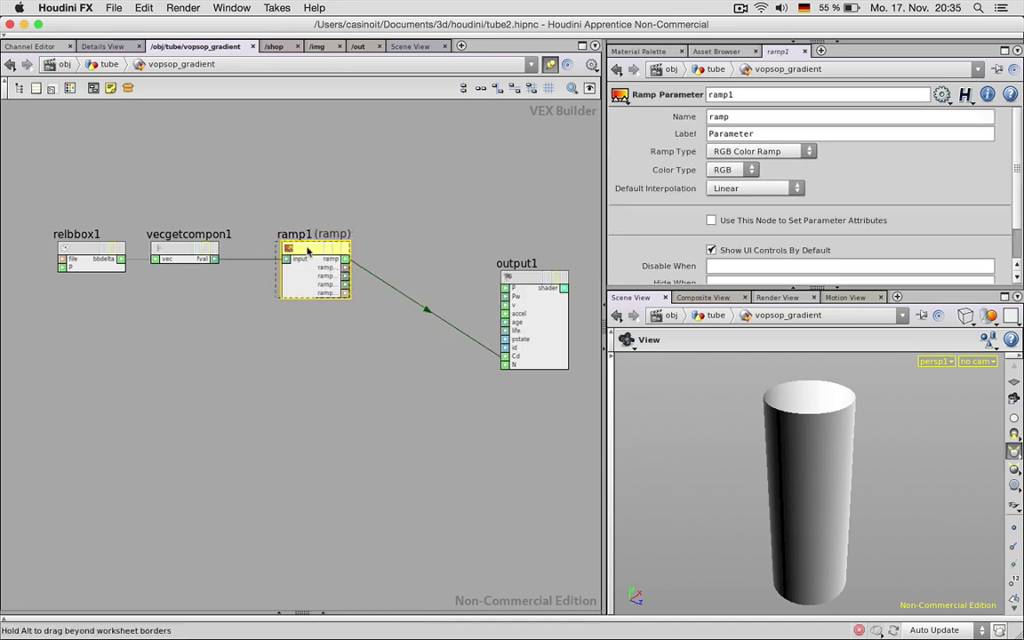
drag(316, 253, 303, 254)
Step: Configure ramp1 as a Spline Ramp (float) named x, labelled X, with Catmull-Rom default interpolation, and align output1 with the node row
click(737, 153)
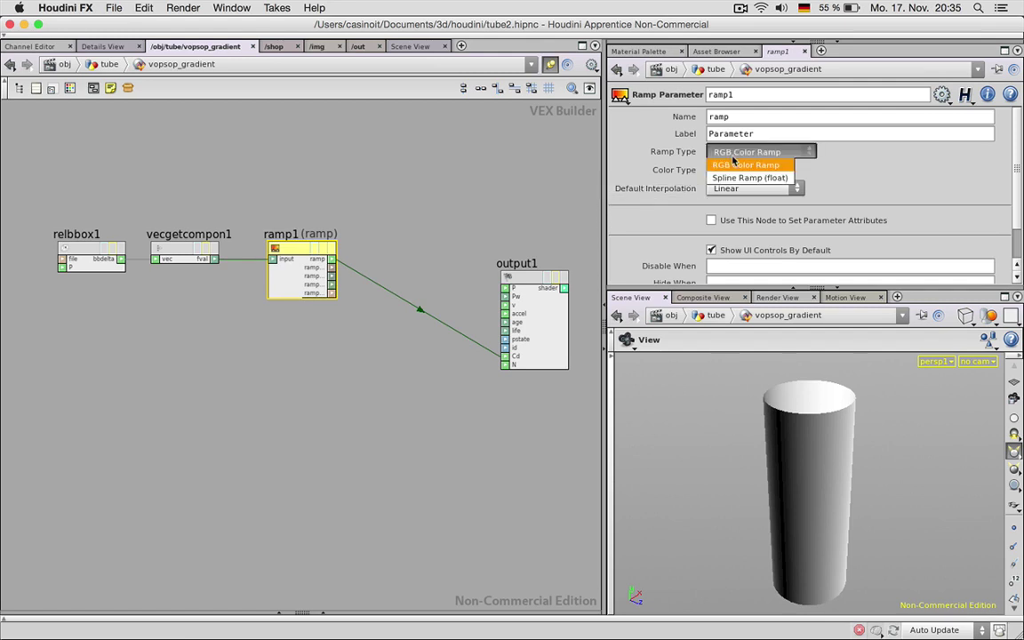
click(737, 179)
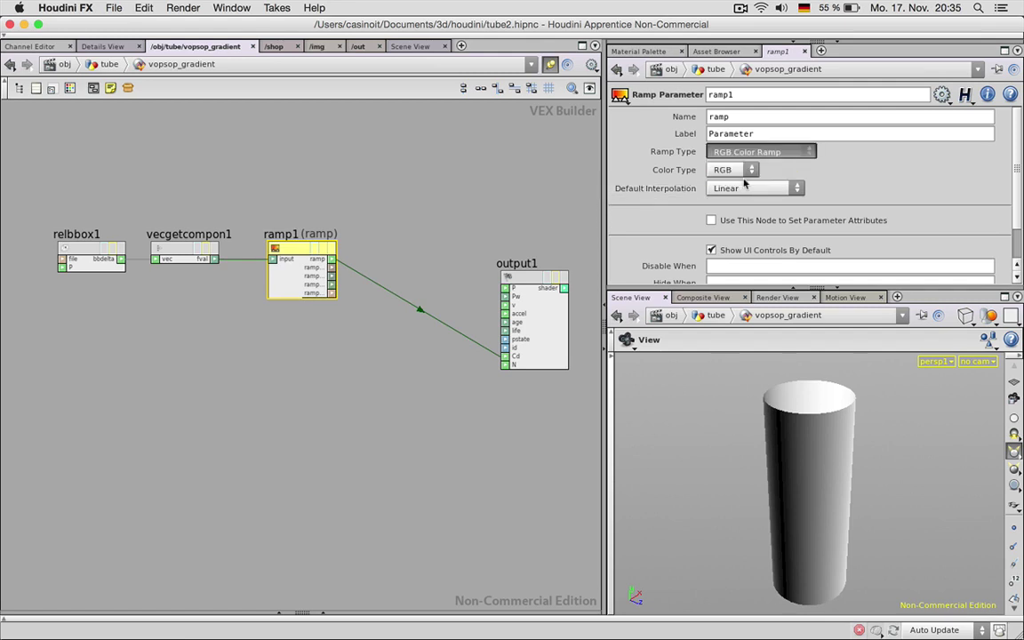
double_click(734, 117)
text(x)
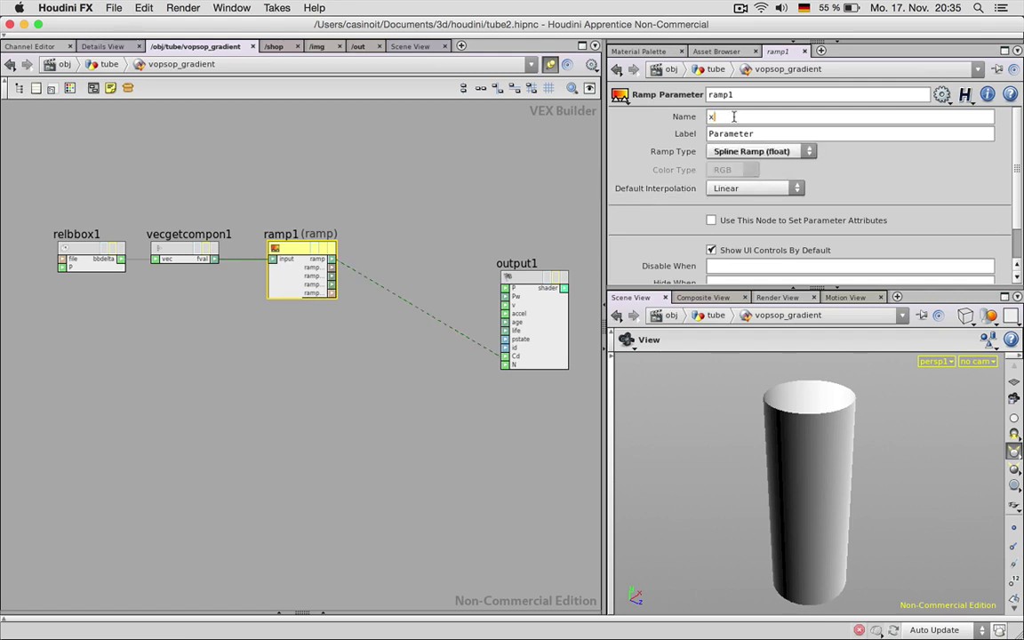
key(Tab)
text(X)
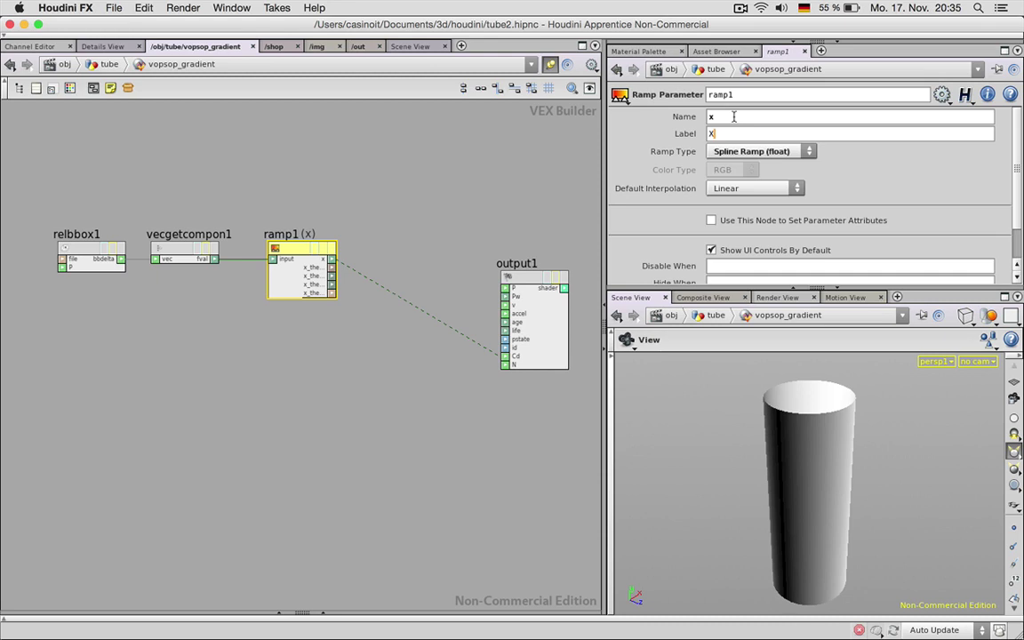
click(783, 184)
click(757, 227)
drag(529, 277, 531, 248)
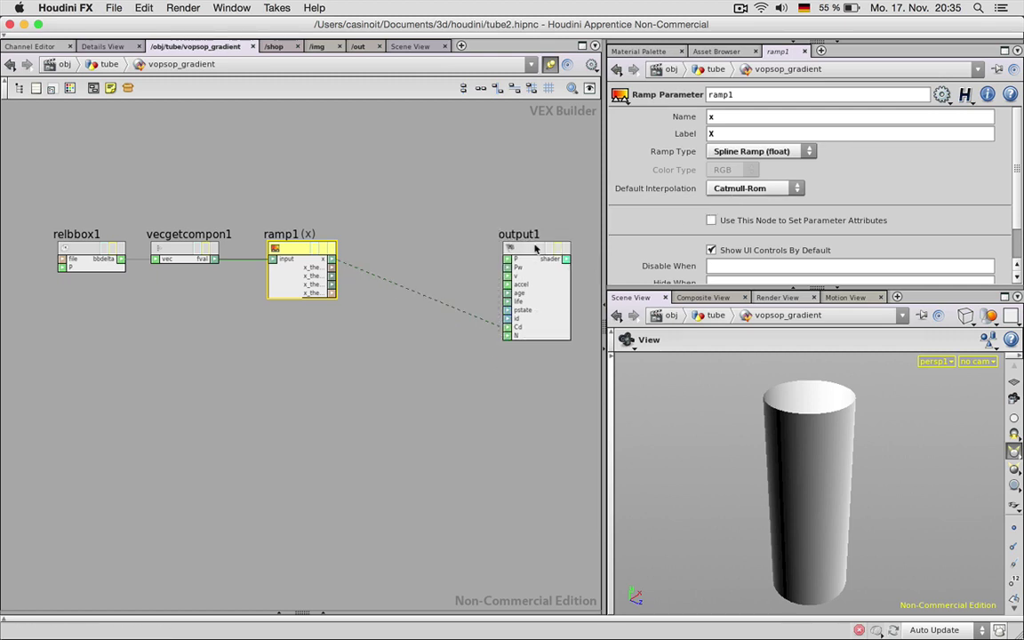
Step: Return to the tube network and reverse vopsop_gradient's X ramp, with value 1 at its first point and 0 at its last
click(493, 216)
key(u)
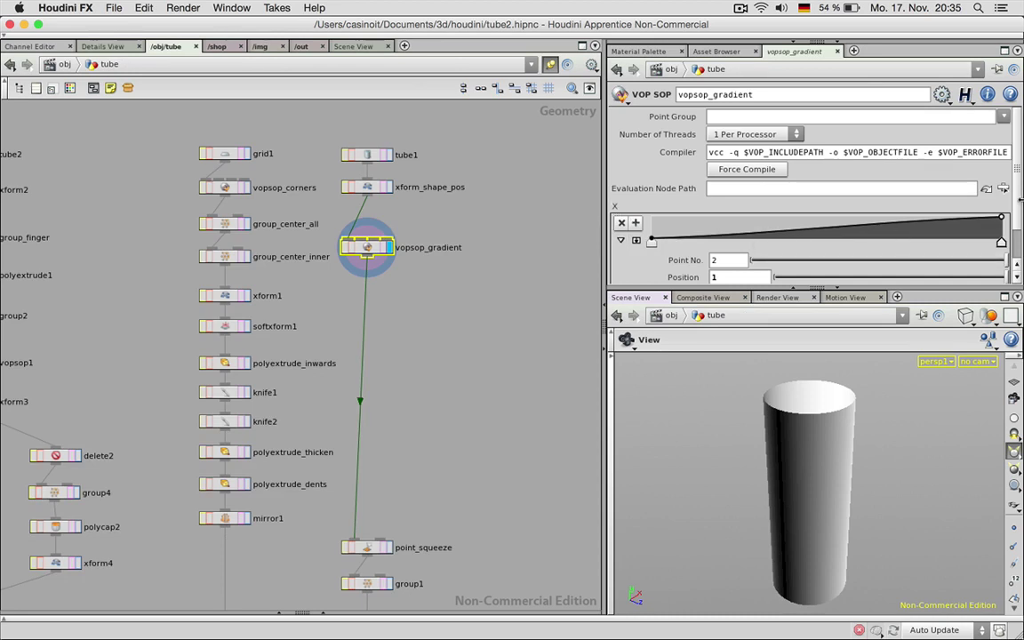
scroll(799, 223, down, 2)
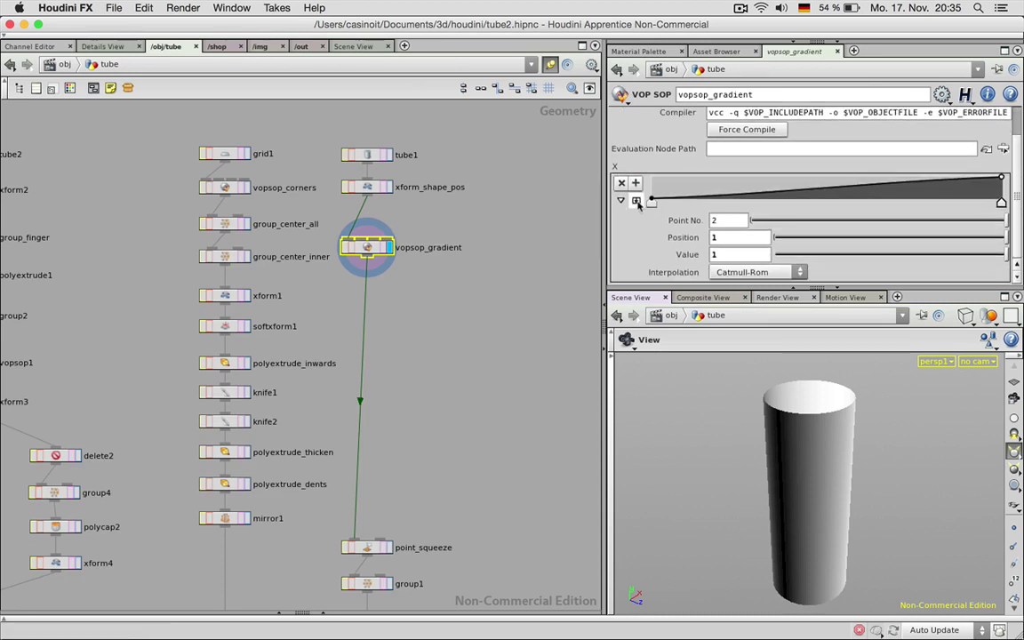
mouse_move(651, 200)
mouse_down()
mouse_move(584, 181)
mouse_move(583, 158)
mouse_up()
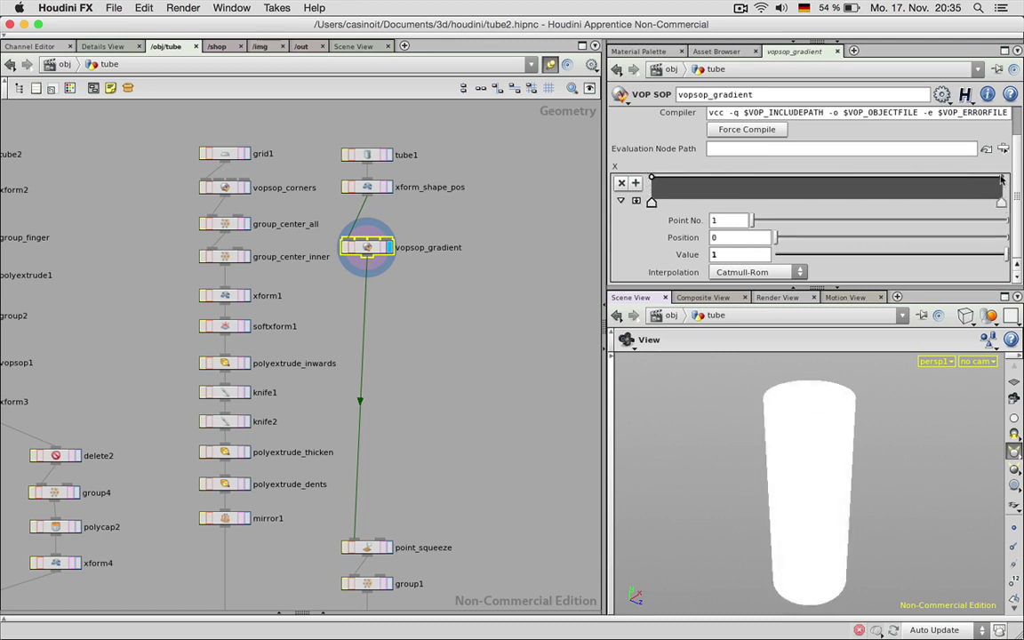
drag(1002, 179, 1014, 224)
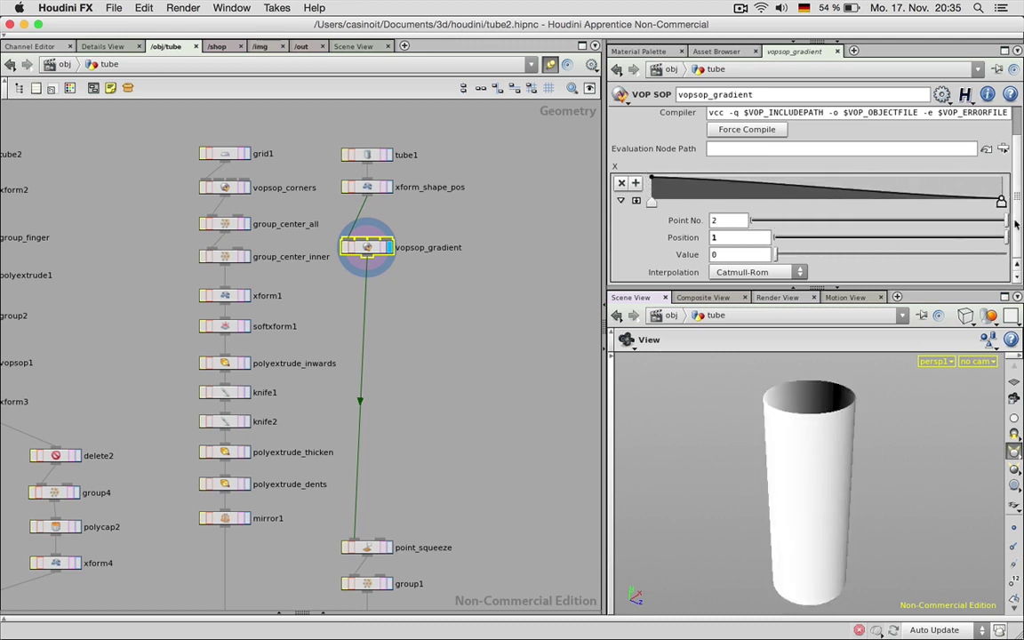
drag(870, 460, 780, 473)
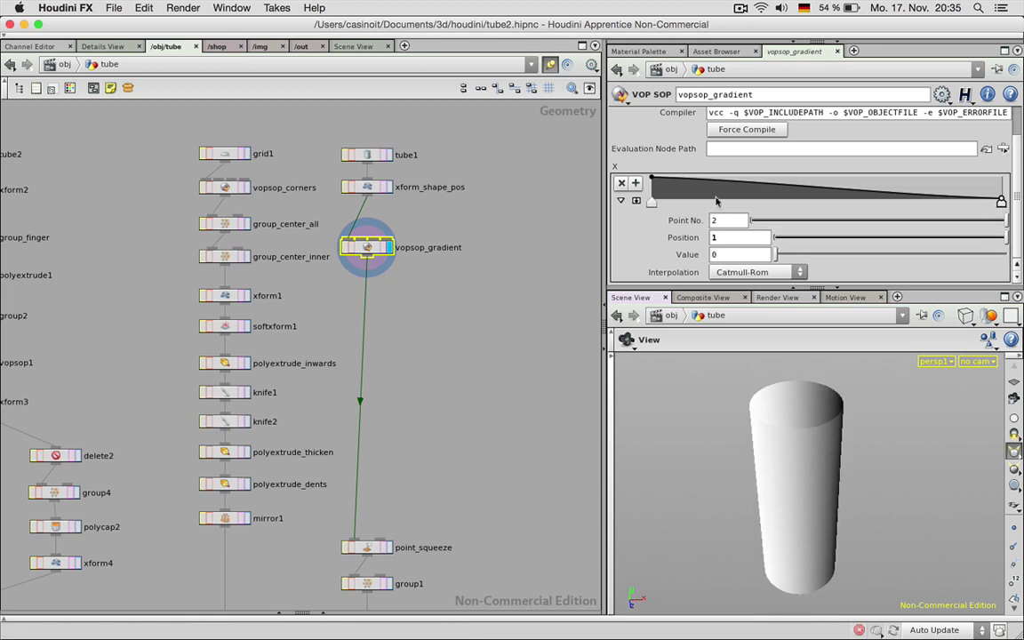
Step: Shape the X ramp as a peak of 1 at about 0.447, with zero-value points at 0, about 0.254 and about 0.695
drag(655, 181, 651, 201)
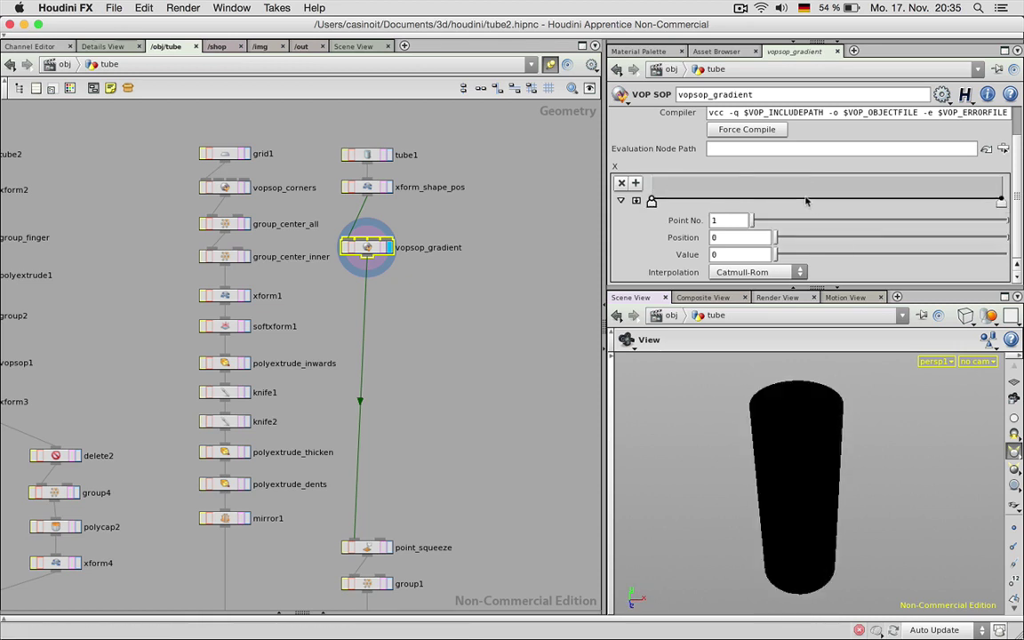
drag(806, 201, 806, 180)
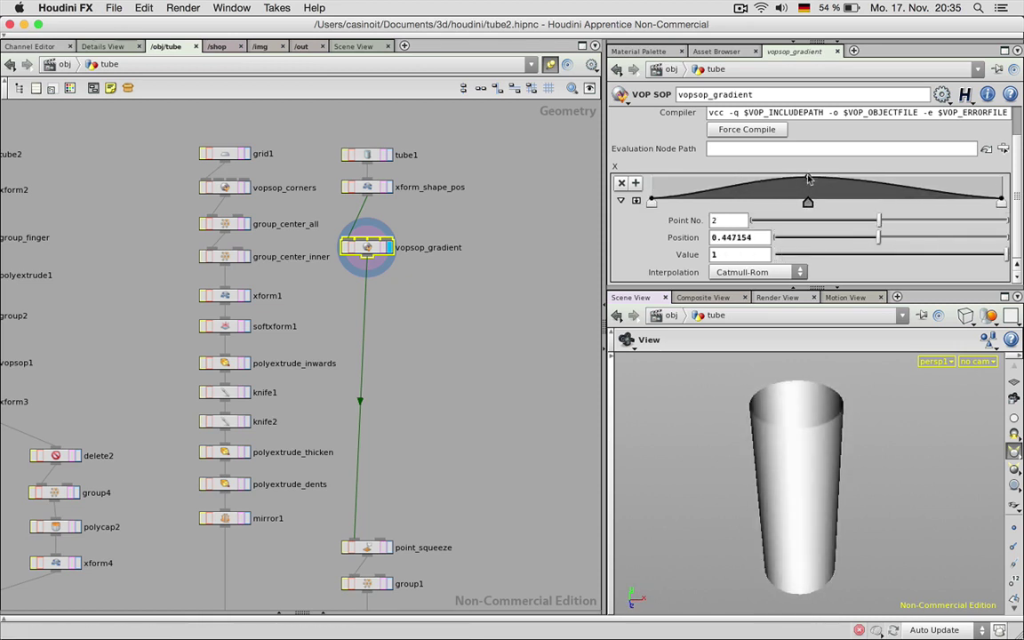
drag(799, 453, 820, 438)
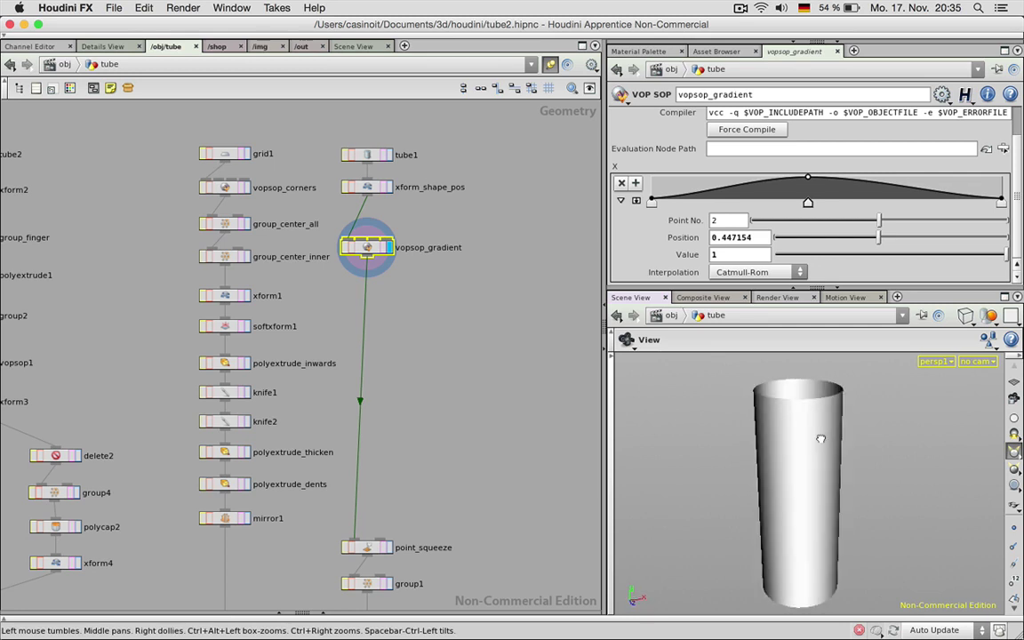
drag(739, 189, 740, 201)
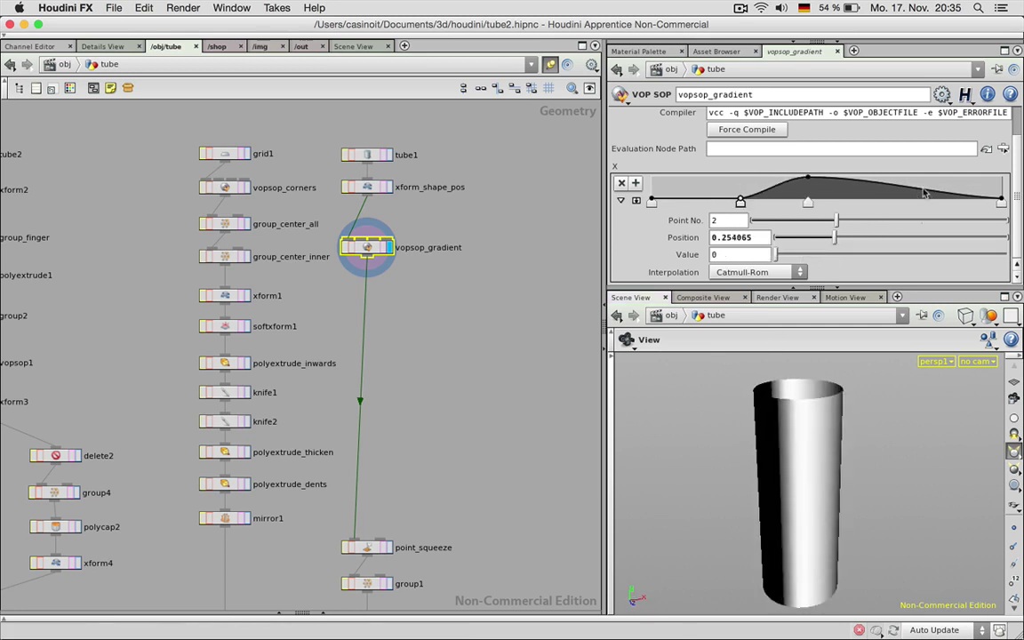
drag(923, 193, 894, 200)
mouse_move(749, 459)
mouse_down()
mouse_move(794, 508)
mouse_move(778, 453)
mouse_move(781, 465)
mouse_move(785, 417)
mouse_move(817, 425)
mouse_up()
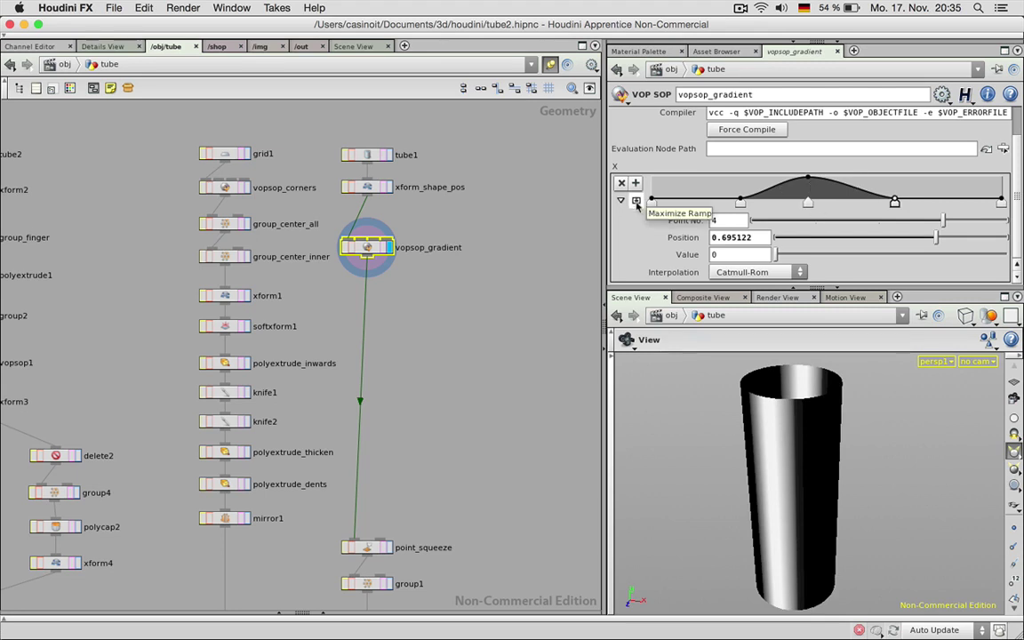
Step: Maximize the X ramp display and fine-tune its peak point, keeping it at value 1
click(636, 203)
scroll(1013, 178, up, 3)
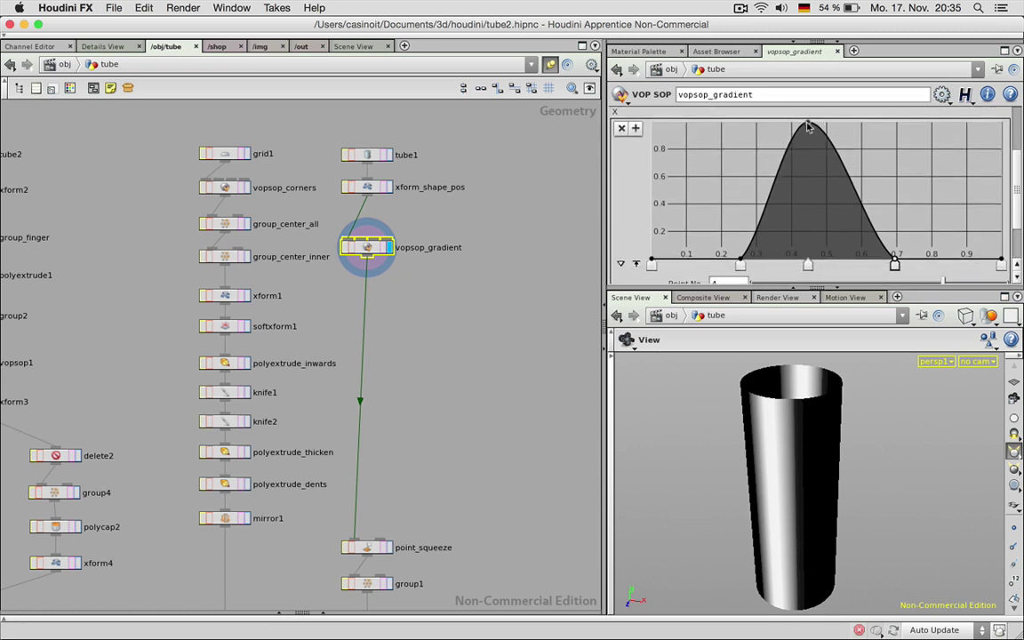
mouse_move(808, 127)
mouse_down()
mouse_move(804, 148)
mouse_move(809, 116)
mouse_up()
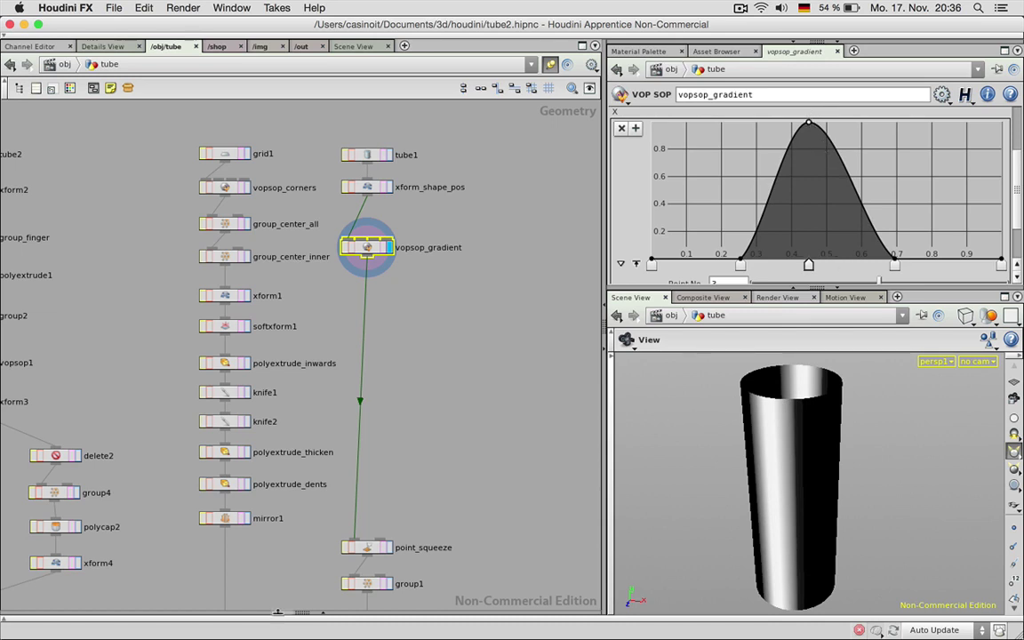
Step: Reveal the details view below the network, sort the points by Cd[r] and examine the colour values for out-of-range entries
click(279, 612)
click(338, 516)
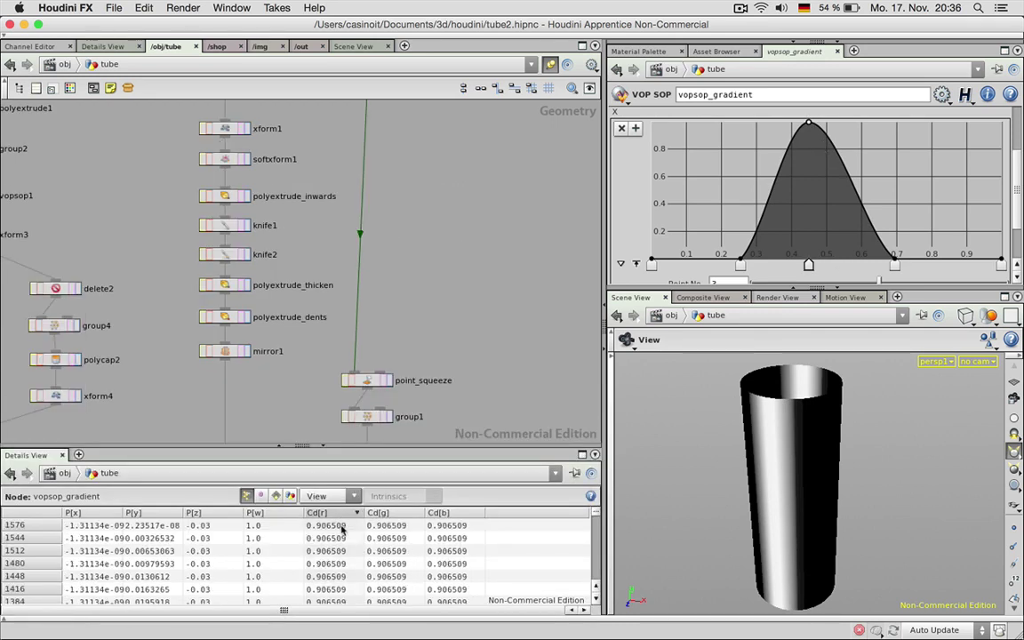
scroll(342, 569, down, 9)
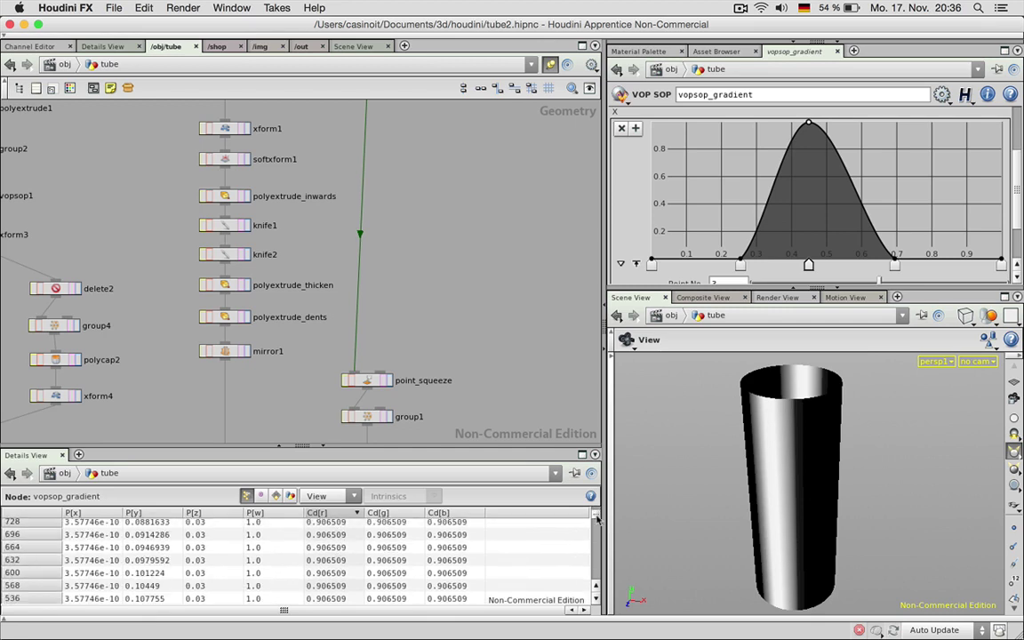
drag(596, 520, 596, 553)
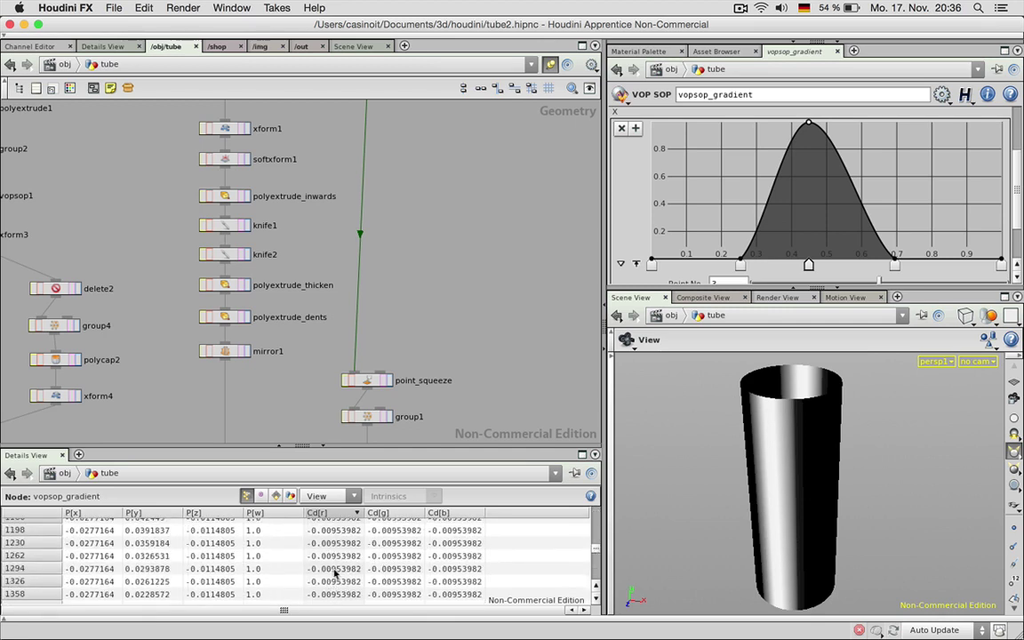
Step: Inside vopsop_gradient, insert a Fit Range node between ramp1 and Cd of output1, and line up the surrounding nodes
middle_drag(446, 217, 451, 338)
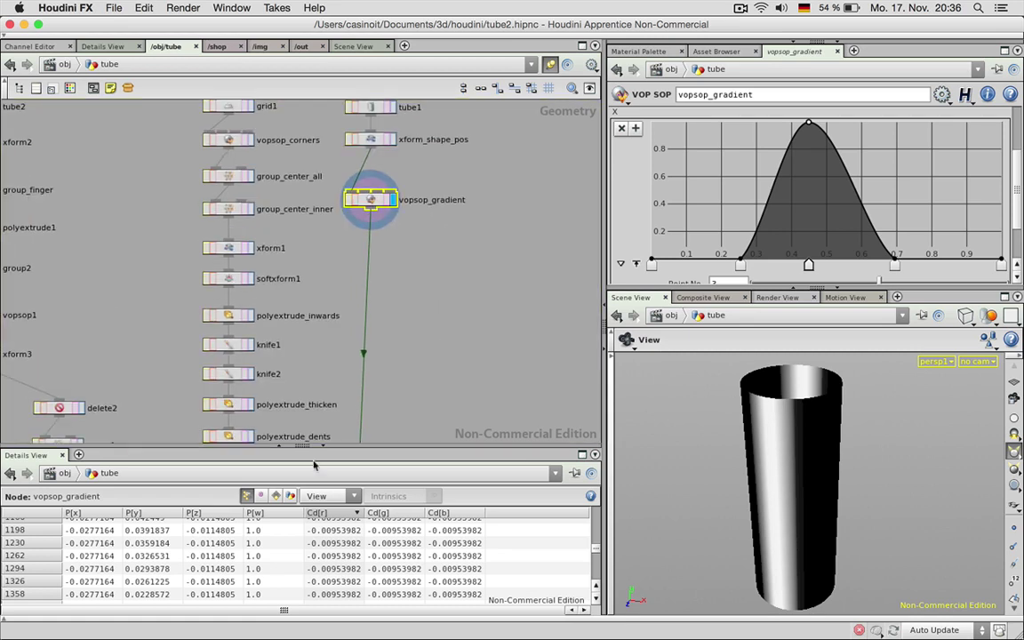
double_click(367, 200)
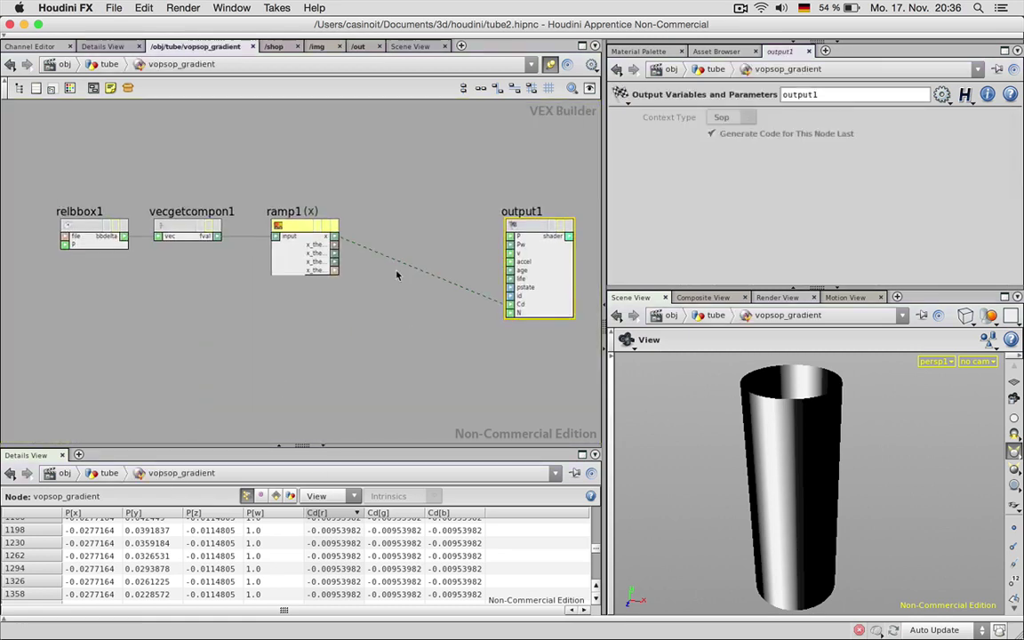
drag(300, 229, 287, 229)
key(Tab)
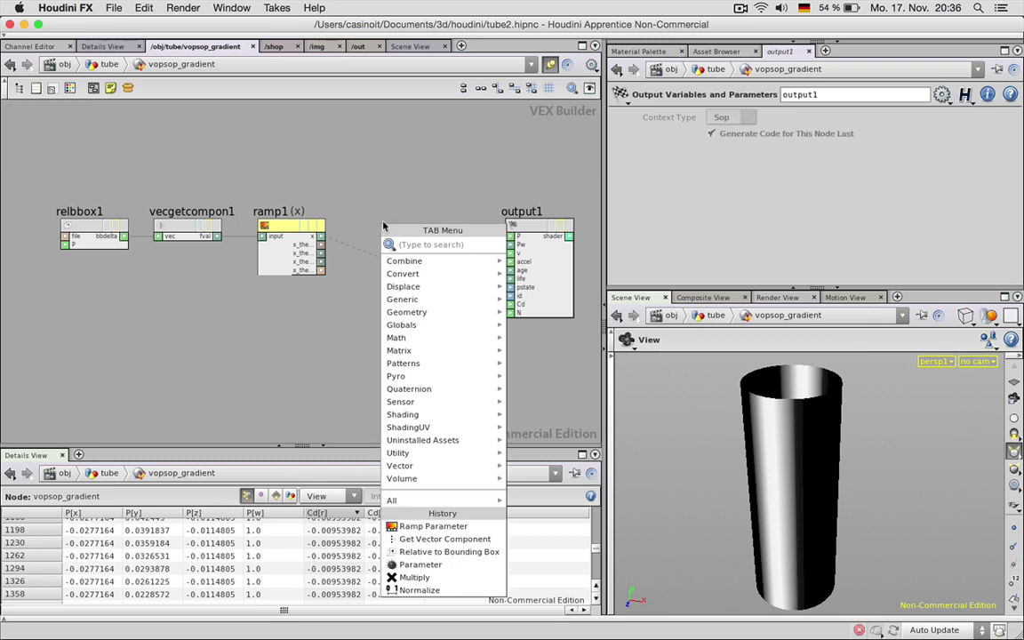
text(fit)
key(Return)
click(384, 219)
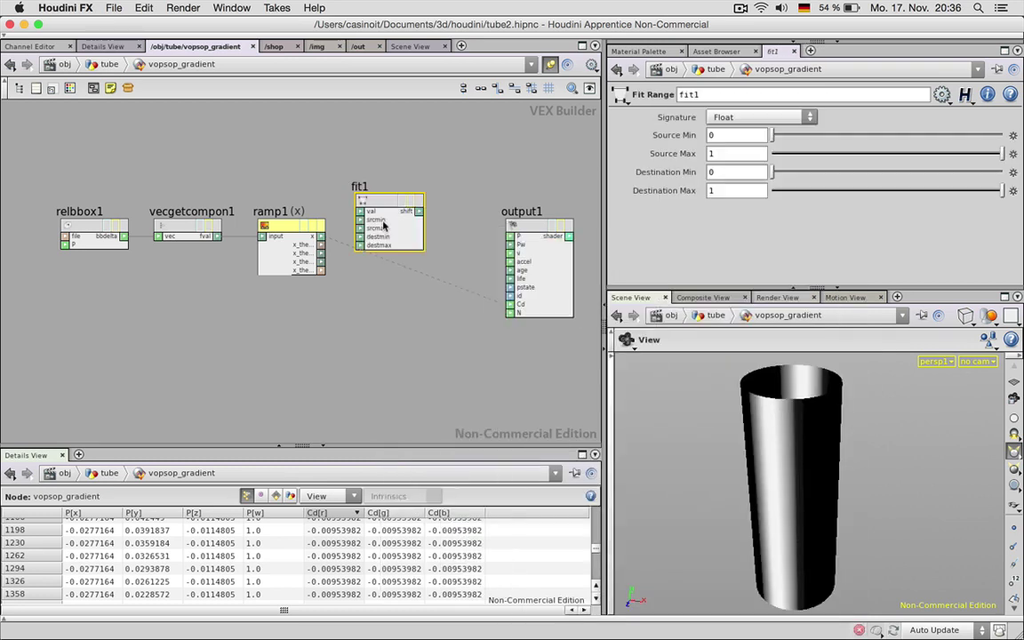
drag(382, 206, 379, 236)
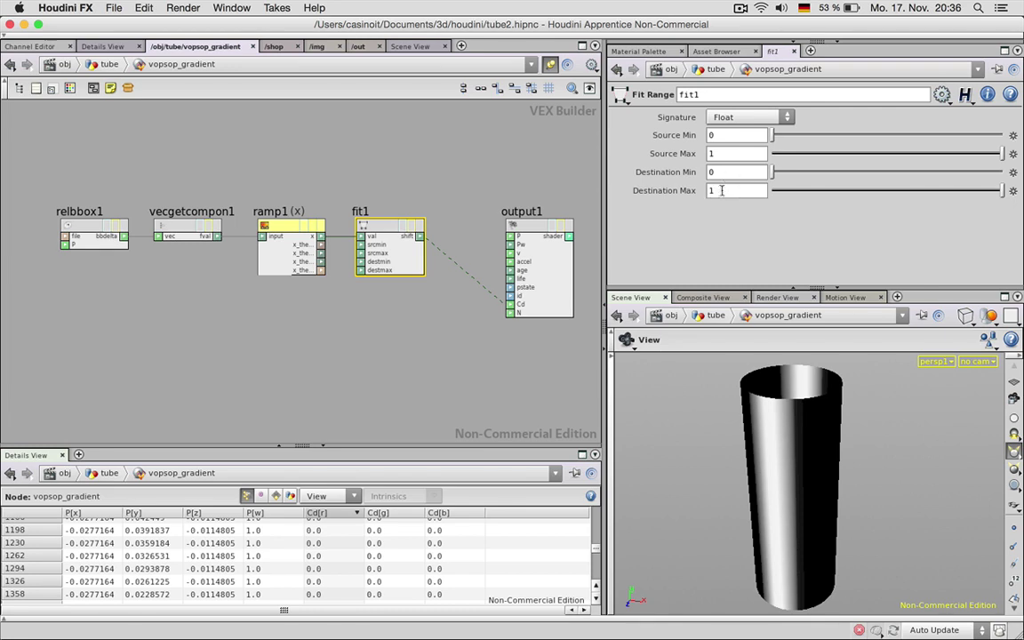
drag(531, 228, 531, 225)
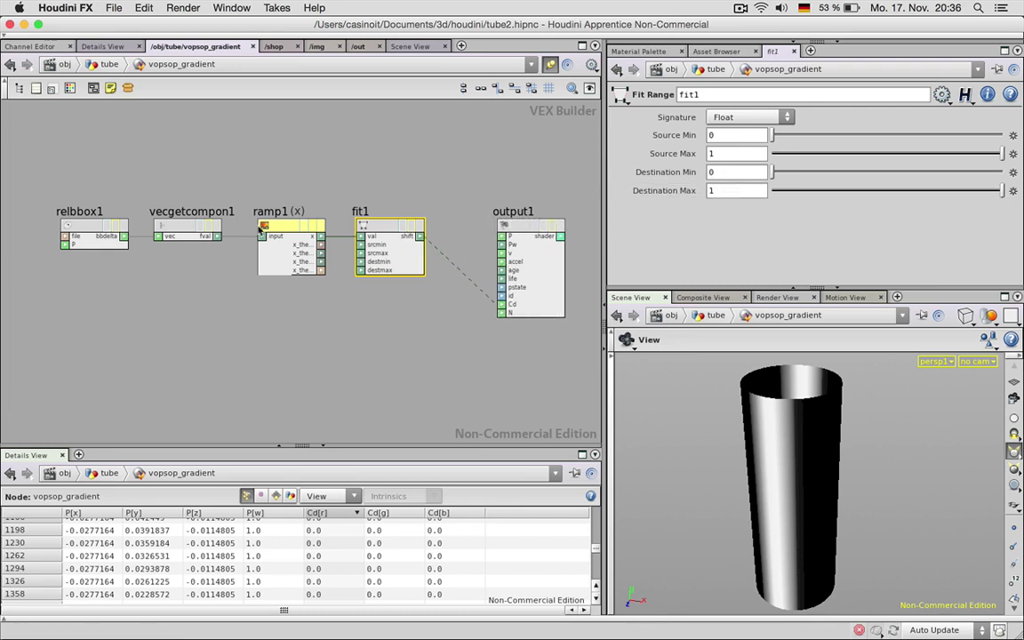
Step: Colour the vecgetcompon1, ramp1 and fit1 nodes light red
drag(182, 169, 382, 295)
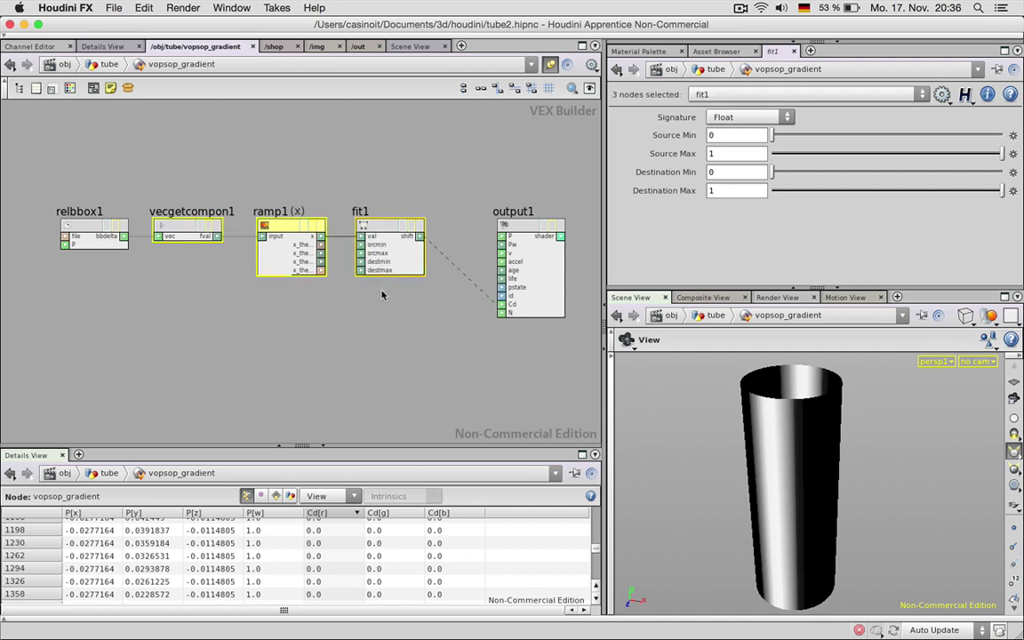
key(c)
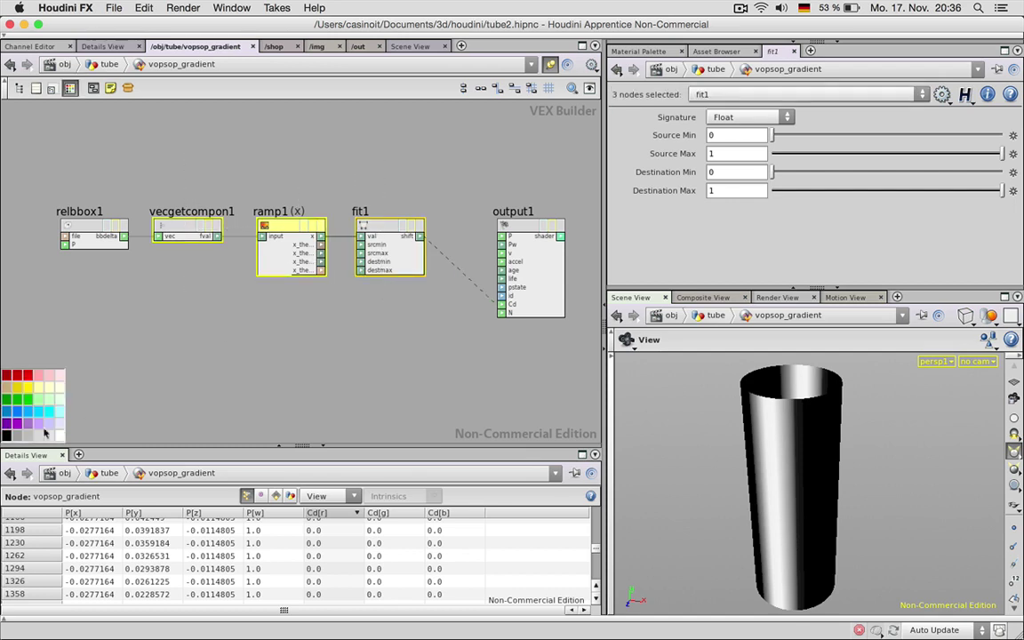
click(38, 377)
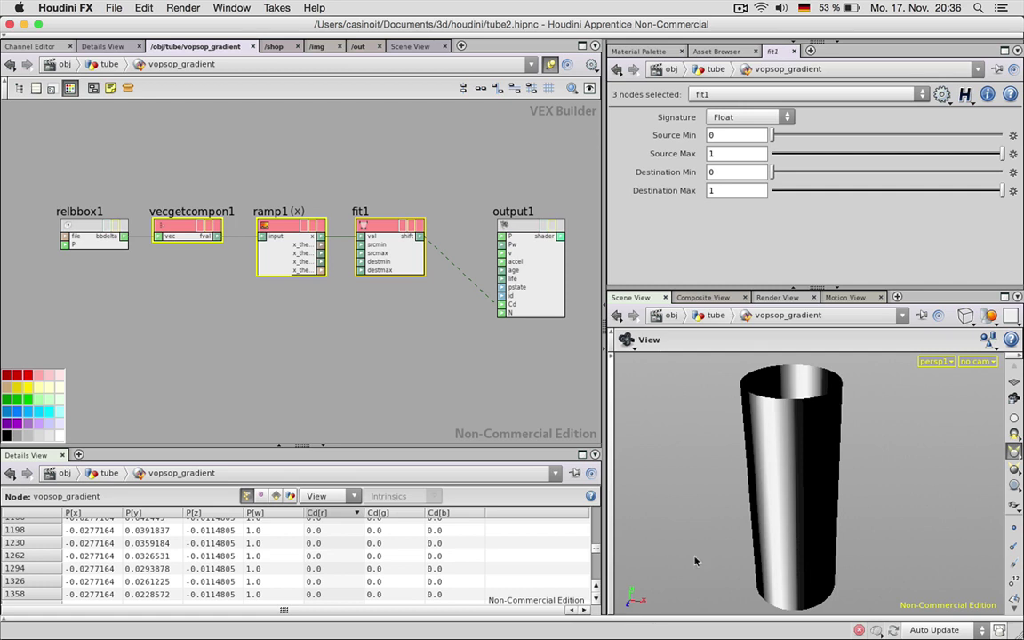
Step: Duplicate the vector component, ramp and fit nodes with their link to relbbox1, and place the copies below the originals
drag(695, 558, 713, 560)
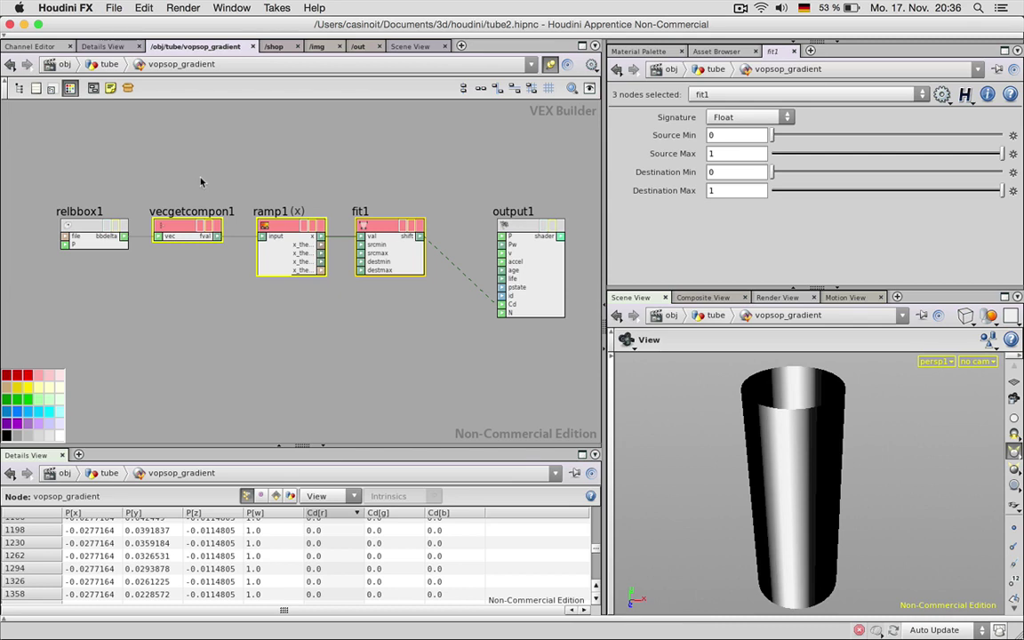
key(super+v)
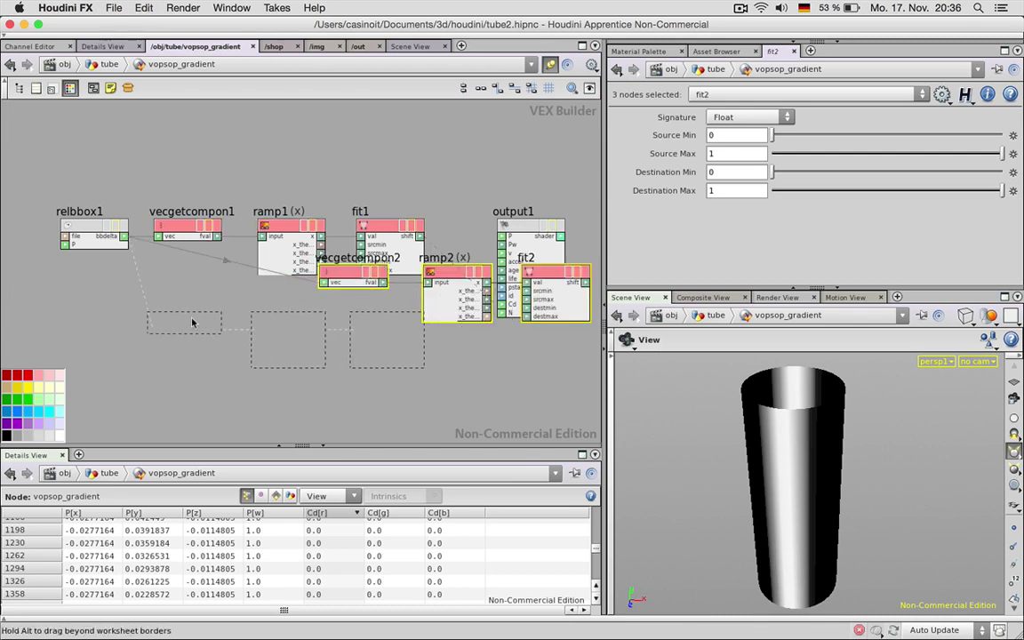
click(192, 321)
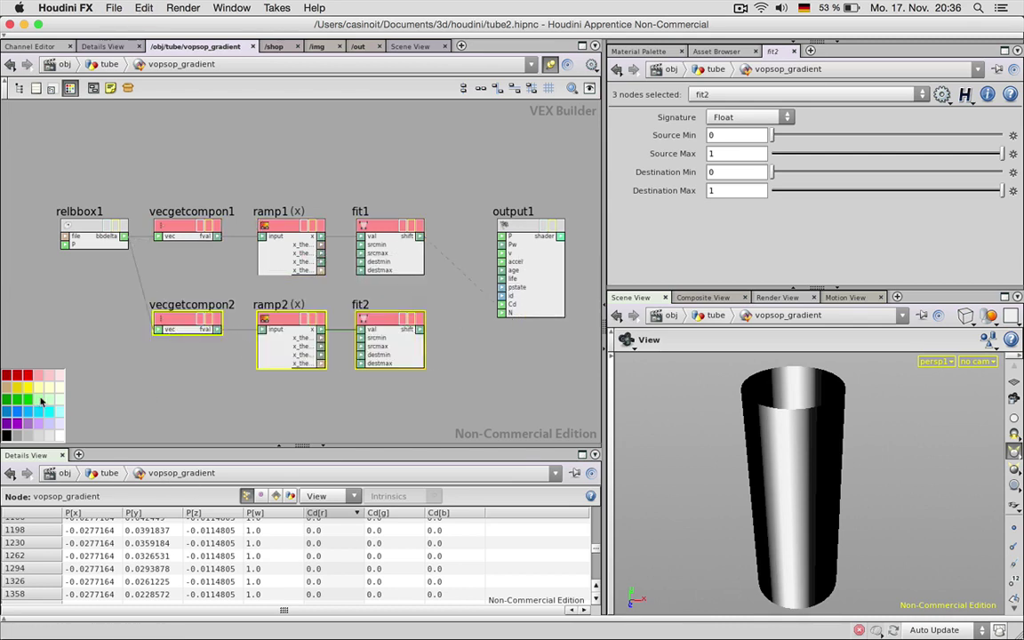
Step: Colour the three duplicated nodes light green and set ramp2's name to y and its label to Y
click(41, 402)
click(325, 357)
click(264, 318)
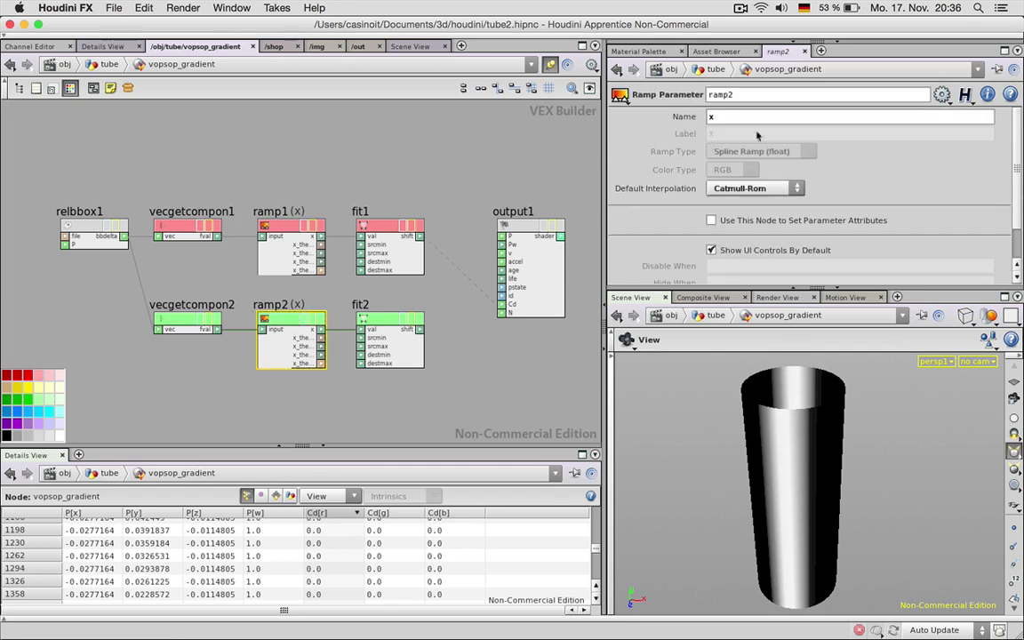
double_click(714, 121)
text(y)
key(Return)
double_click(745, 131)
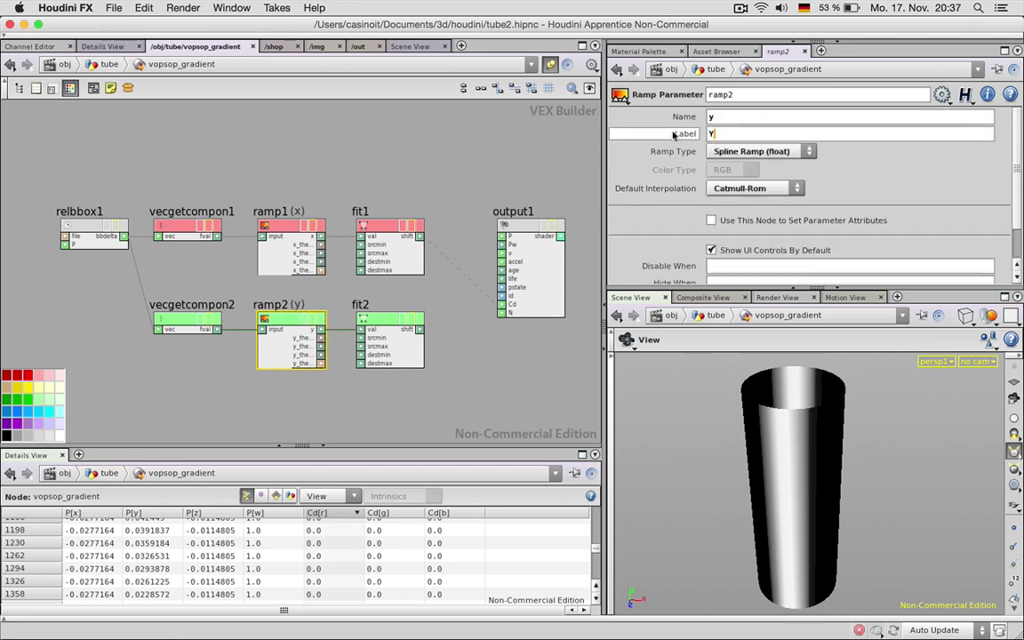
key(Return)
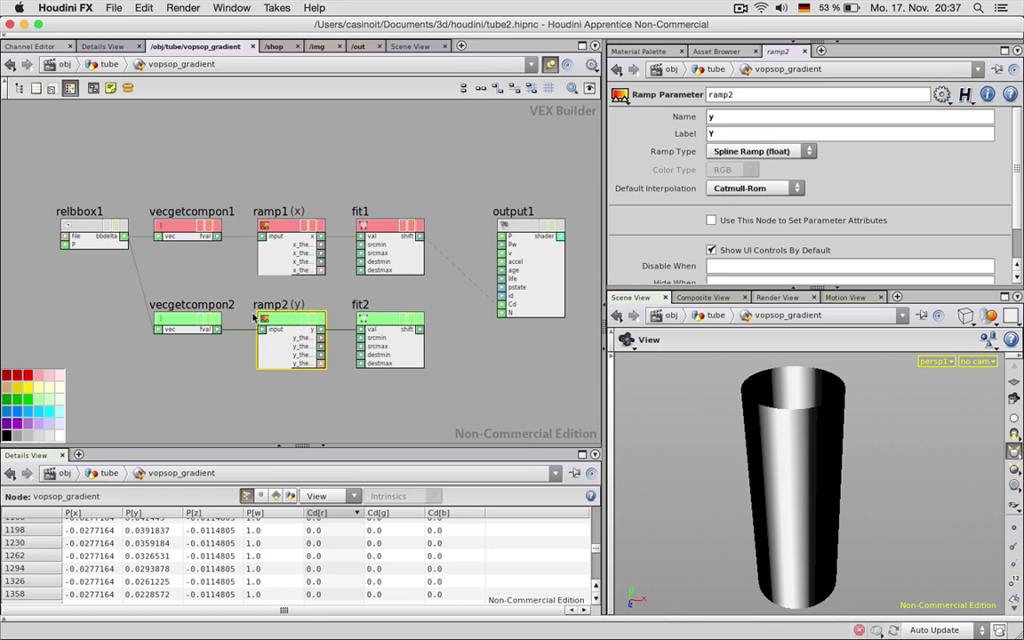
Step: Set the vector component of vecgetcompon2 to Component 2
click(188, 321)
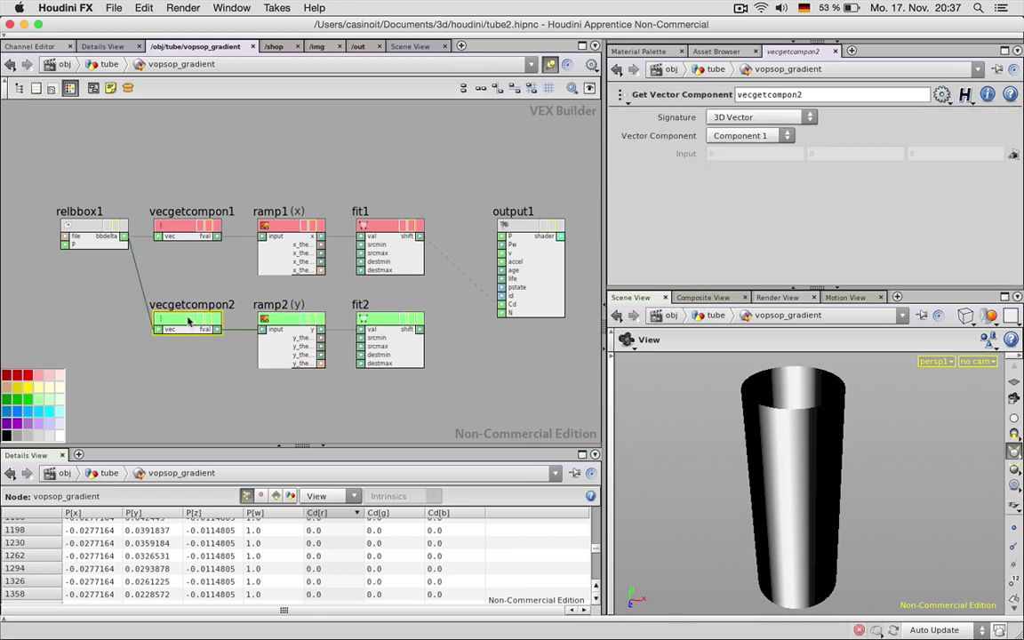
click(746, 135)
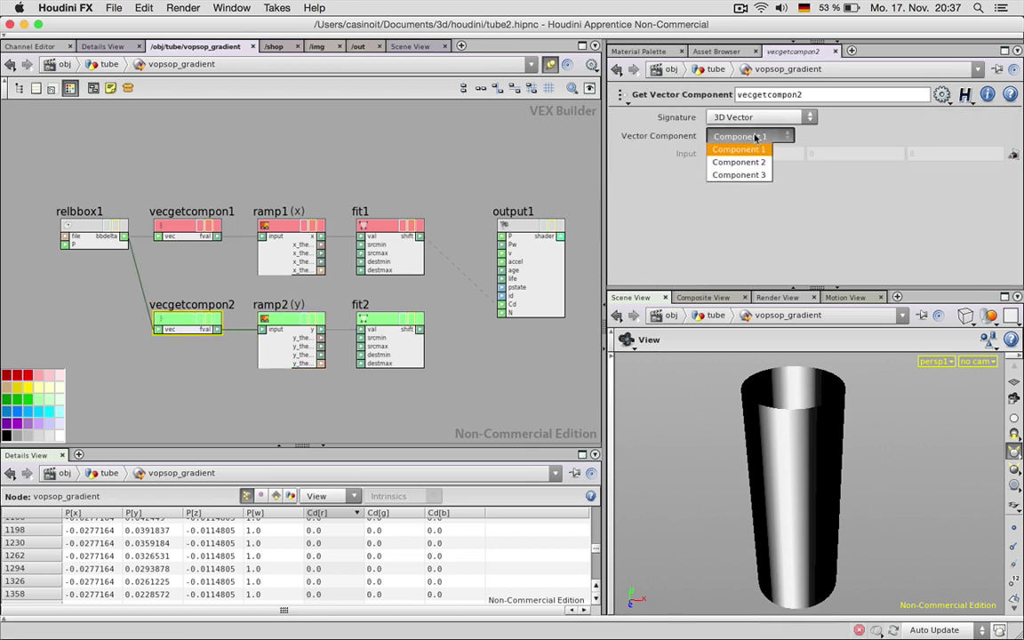
click(734, 163)
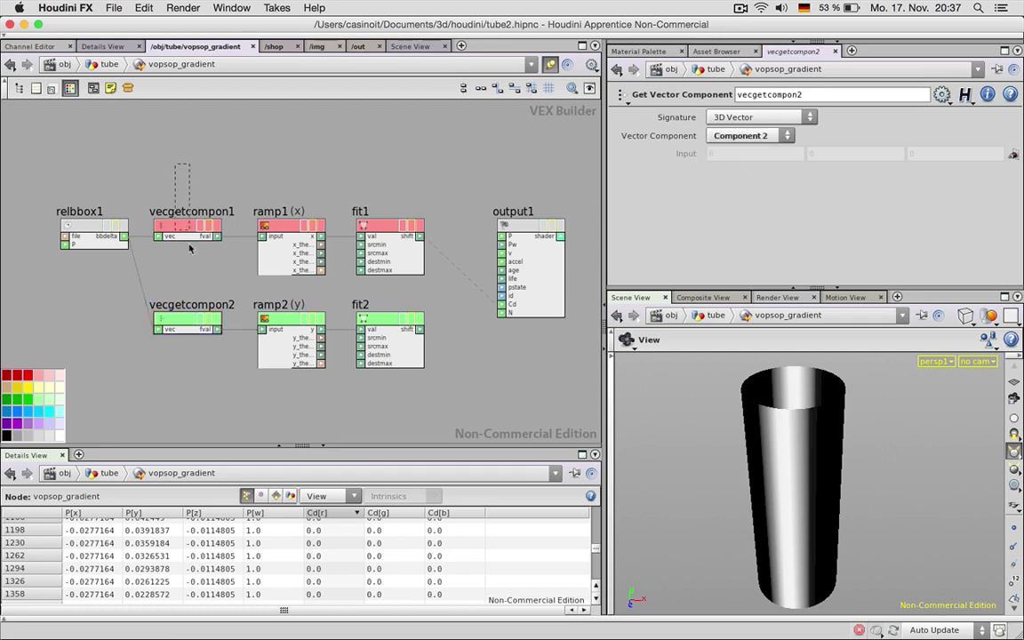
Step: Replace both vecgetcompon nodes with one Vector To Float node after relbbox1, feeding fval1 to ramp1 and fval2 to ramp2
shift+click(171, 227)
key(Delete)
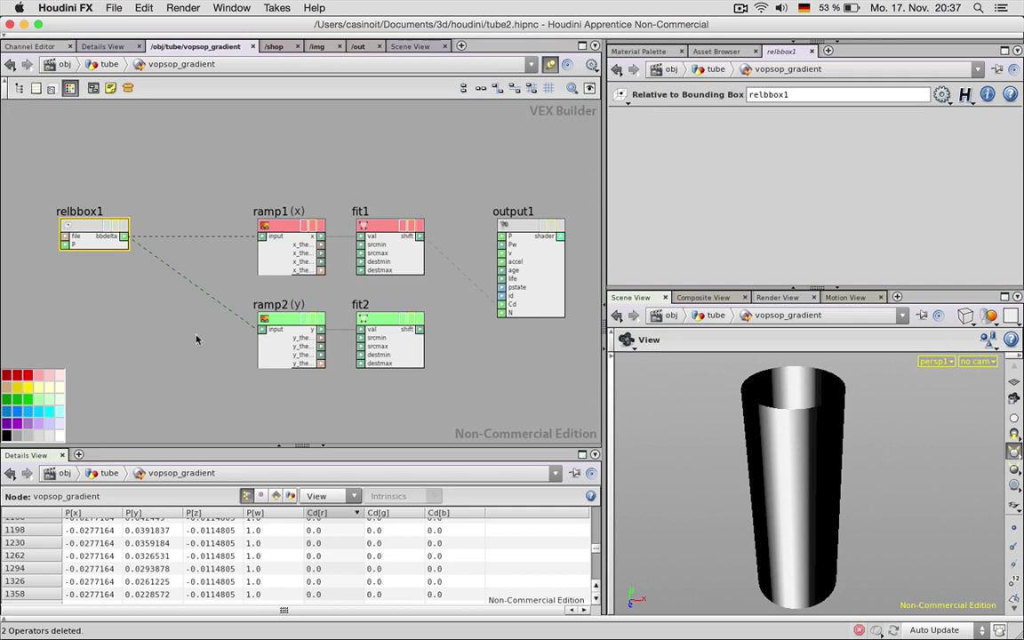
key(Tab)
text(vect)
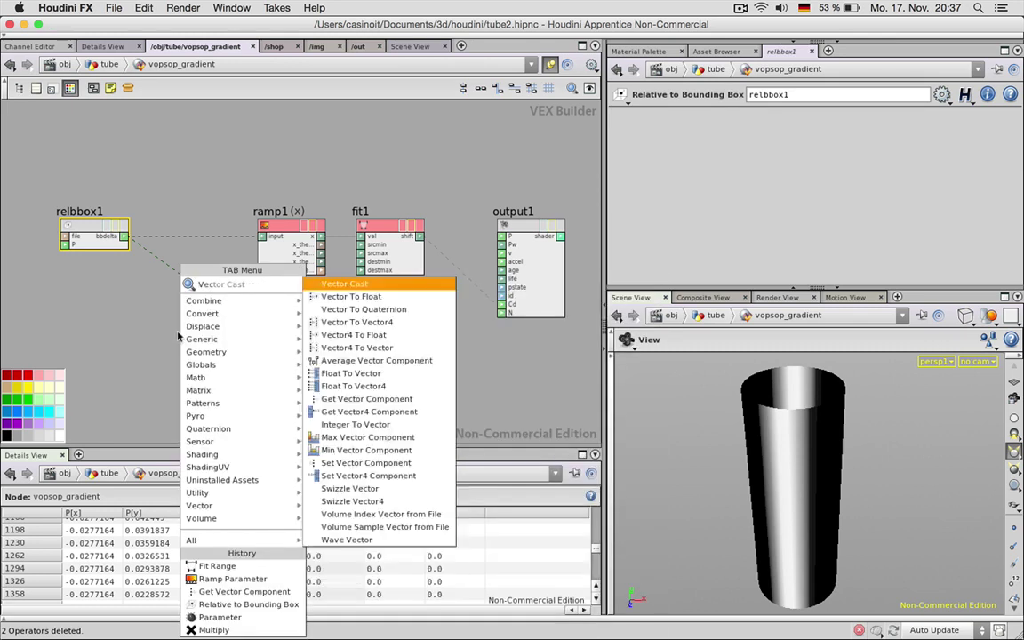
key(Down)
key(Return)
click(178, 335)
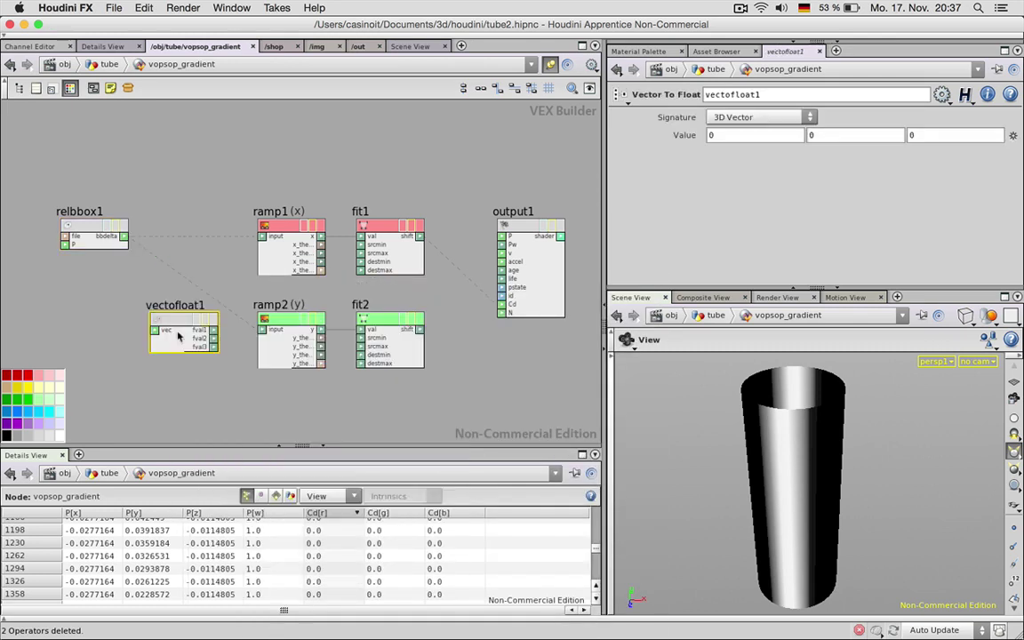
drag(181, 336, 261, 331)
drag(183, 226, 180, 226)
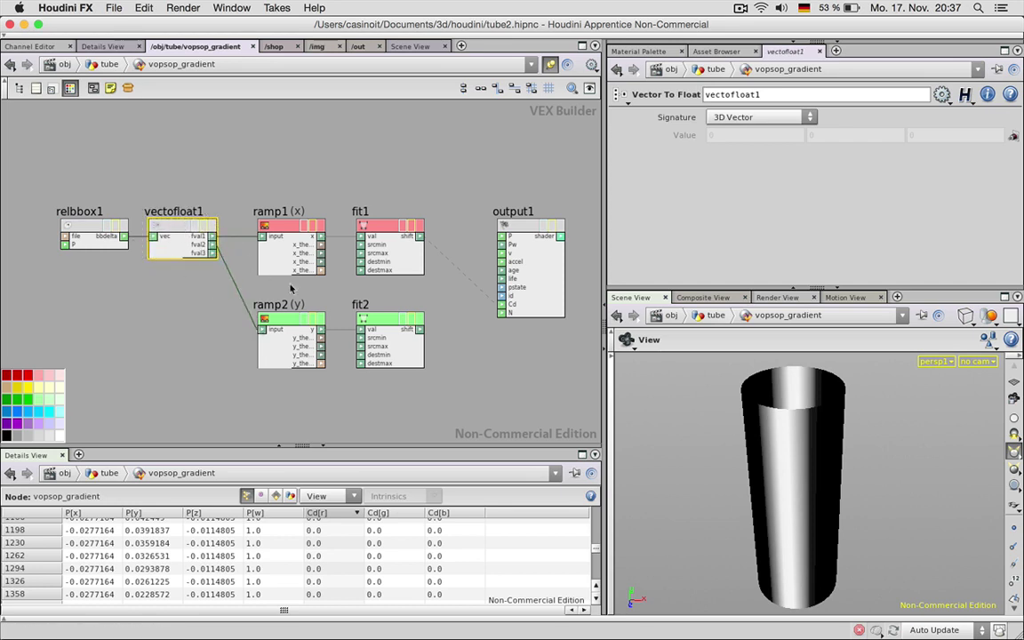
click(477, 383)
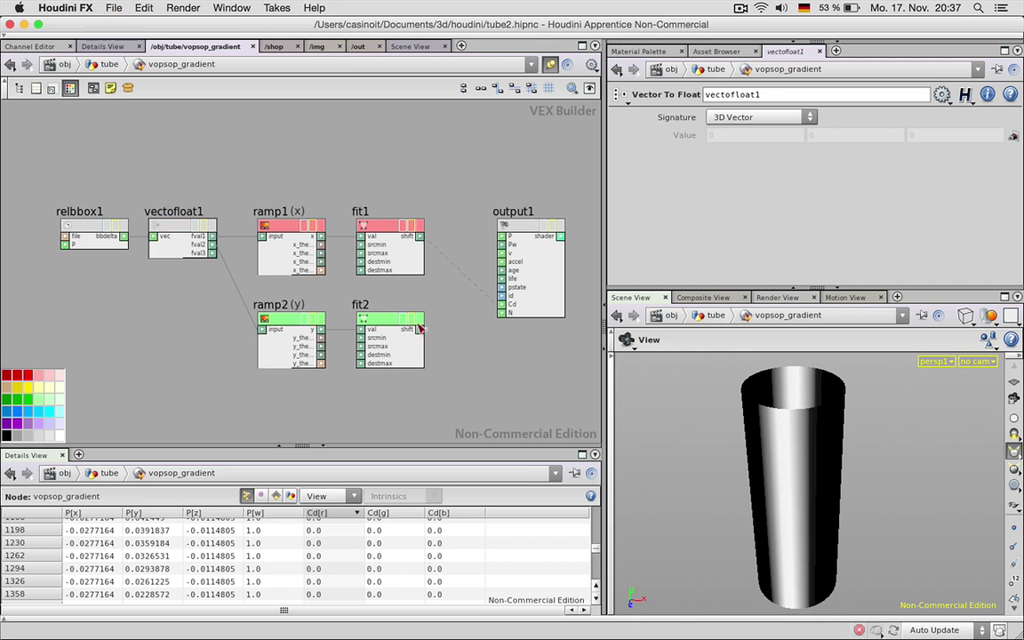
Step: Connect the shift output of fit2 to Cd of output1 and view the vertical gradient on the tube from the side
drag(421, 329, 494, 310)
click(502, 306)
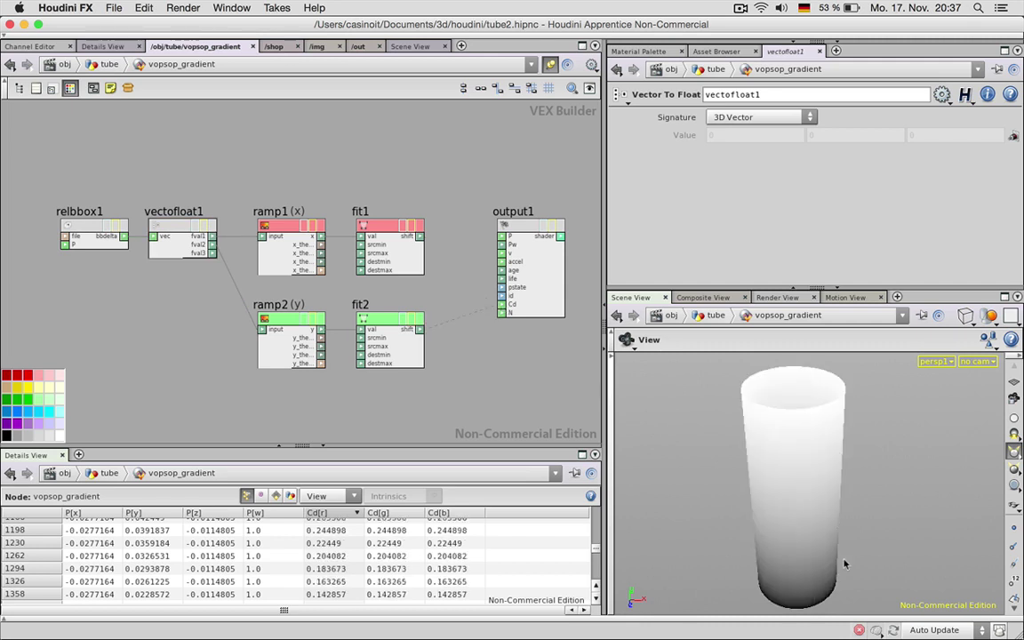
drag(844, 563, 848, 530)
scroll(831, 512, down, 2)
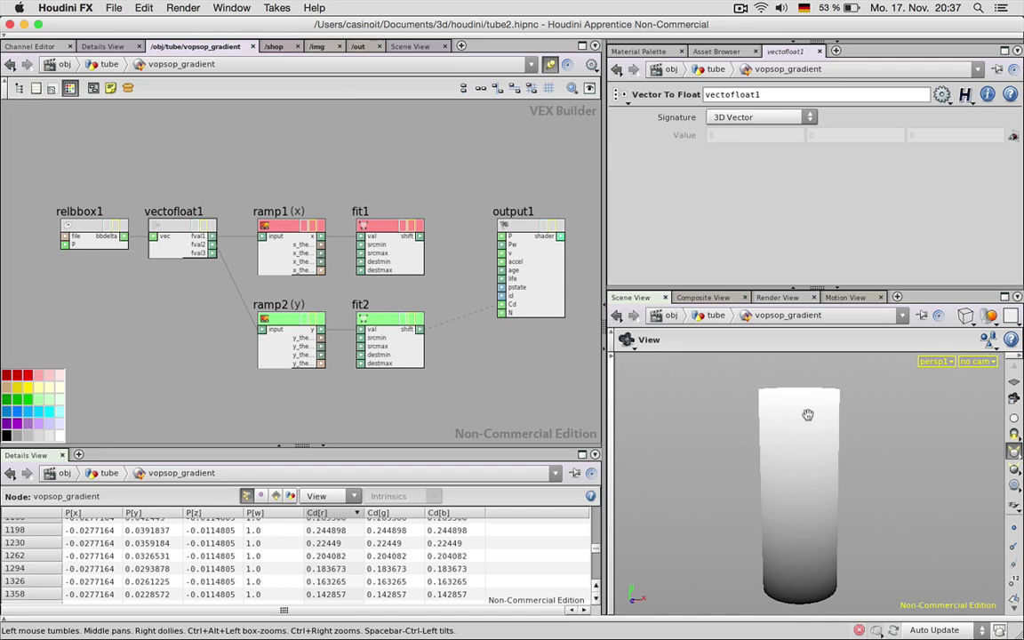
Step: In the Y ramp of vopsop_gradient, lower the end point to 0 and add three points forming a plateau past the middle
key(u)
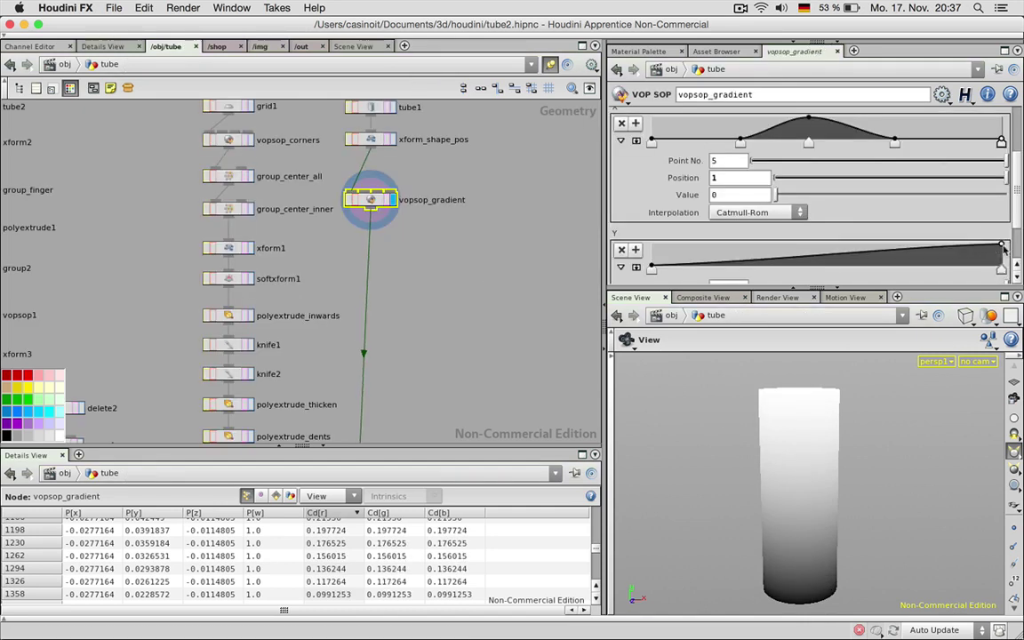
drag(1001, 244, 1007, 268)
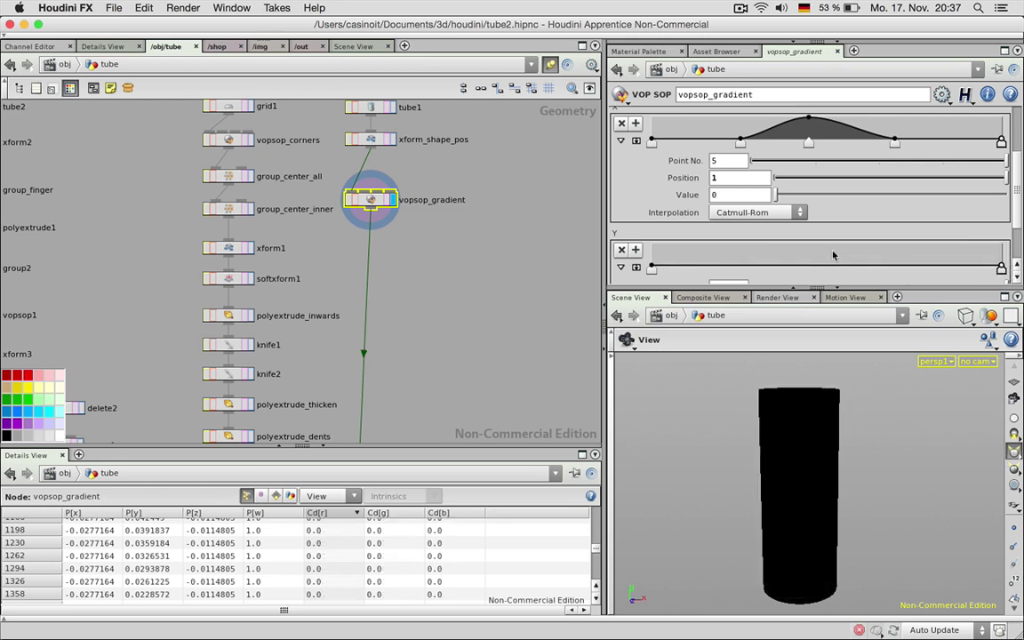
drag(827, 265, 809, 238)
drag(749, 253, 748, 262)
drag(916, 260, 909, 244)
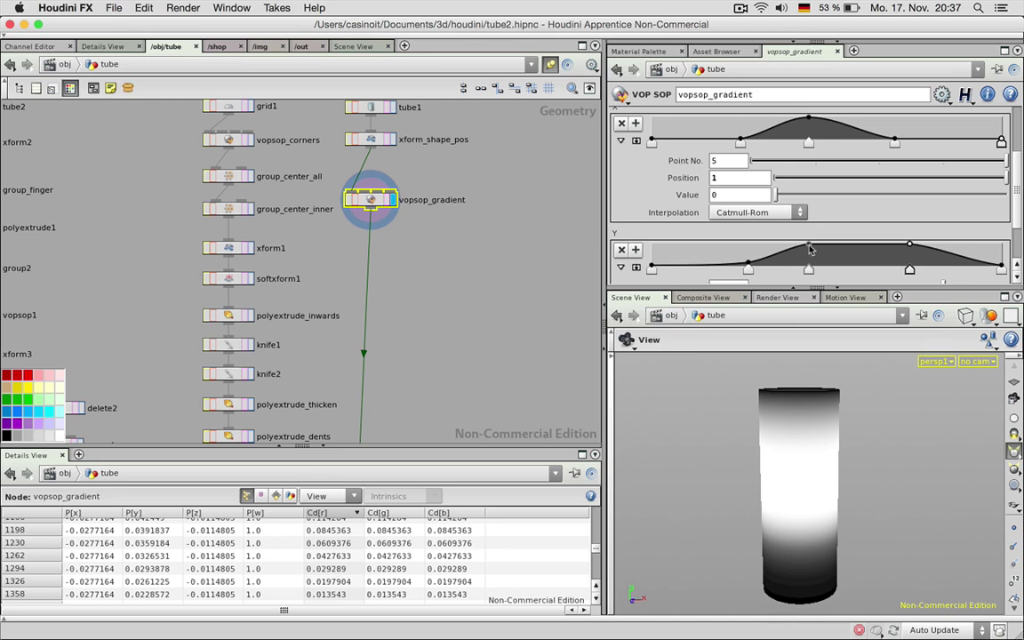
Step: Reshape the Y ramp's plateau into a smooth single peak by adding a top point and lowering the points on both sides
drag(808, 249, 808, 255)
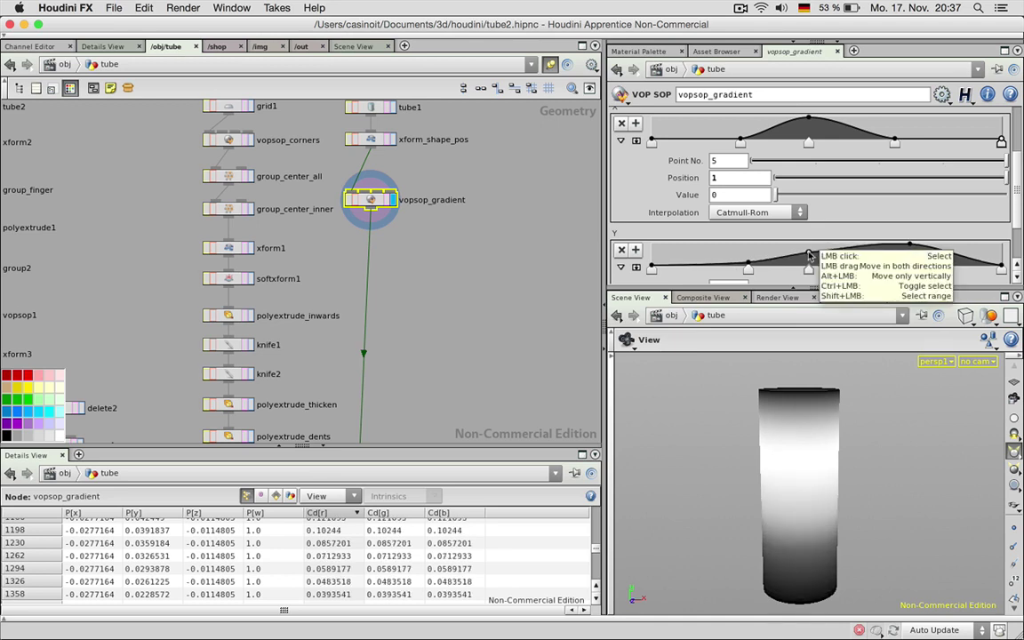
click(858, 245)
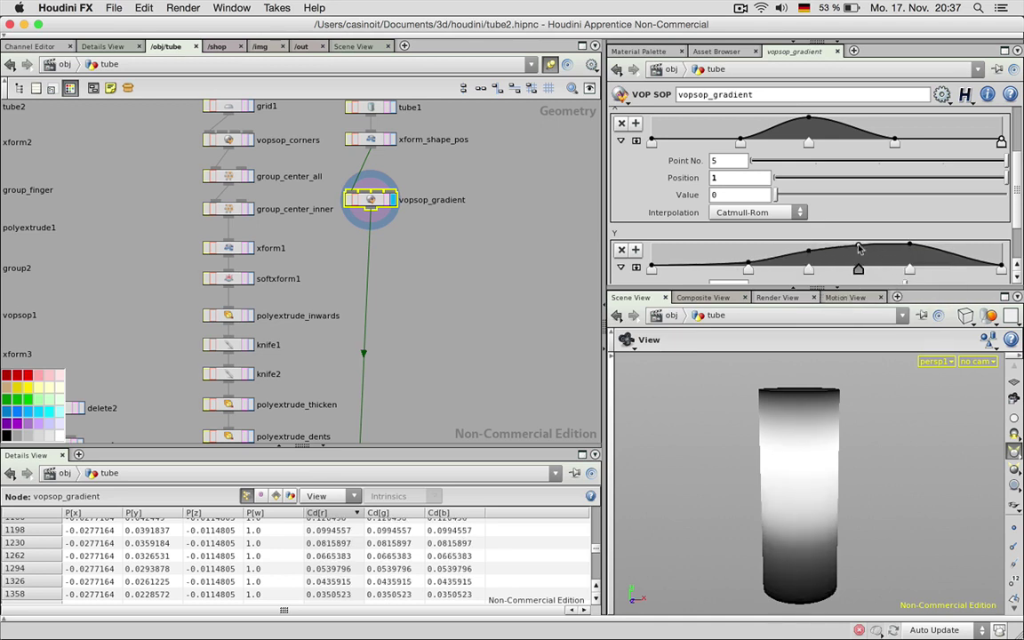
click(910, 245)
drag(913, 252, 916, 251)
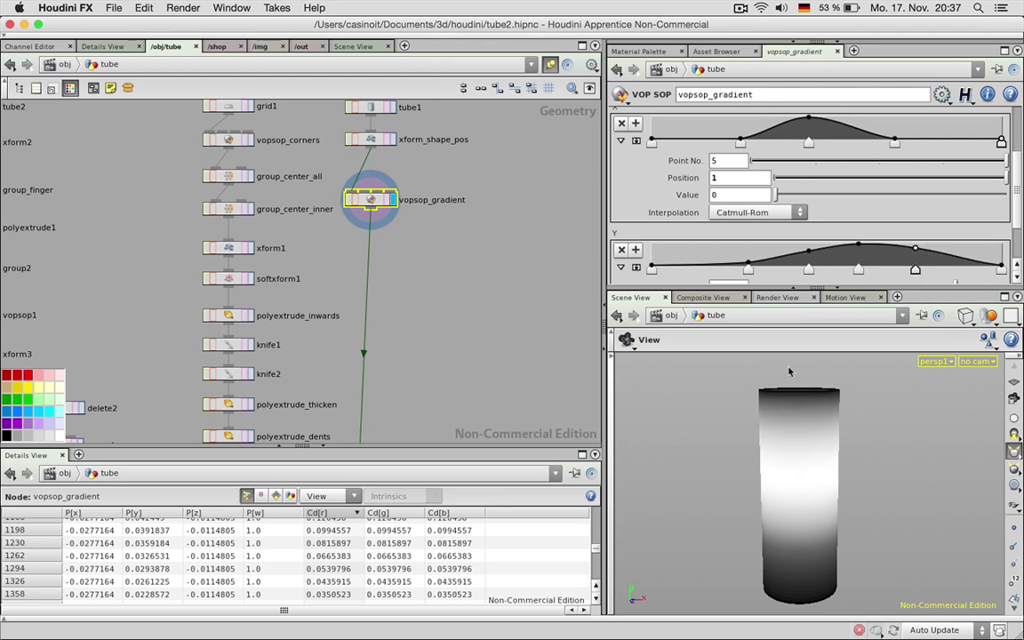
Step: Inside vopsop_gradient, move output1 farther from the fit nodes and compare both gradients by feeding Cd from fit1, then from fit2
click(397, 334)
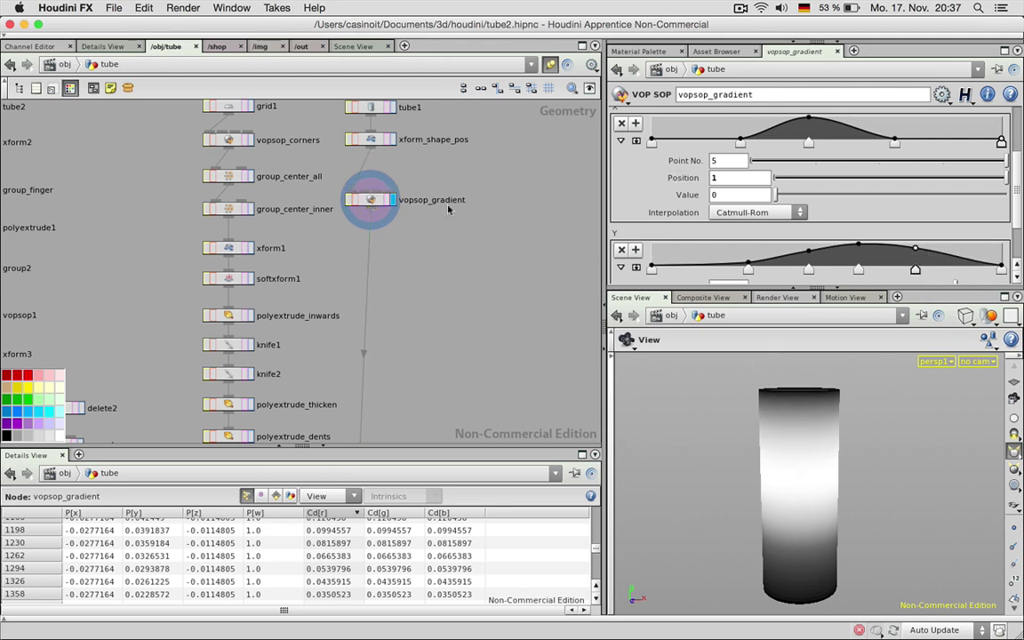
scroll(859, 169, up, 1)
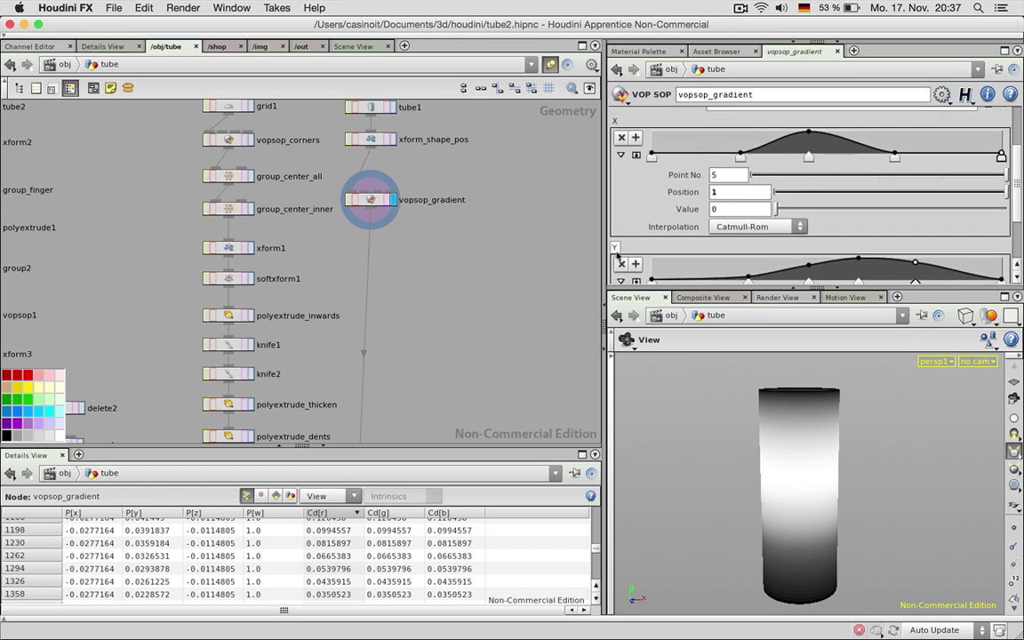
double_click(386, 198)
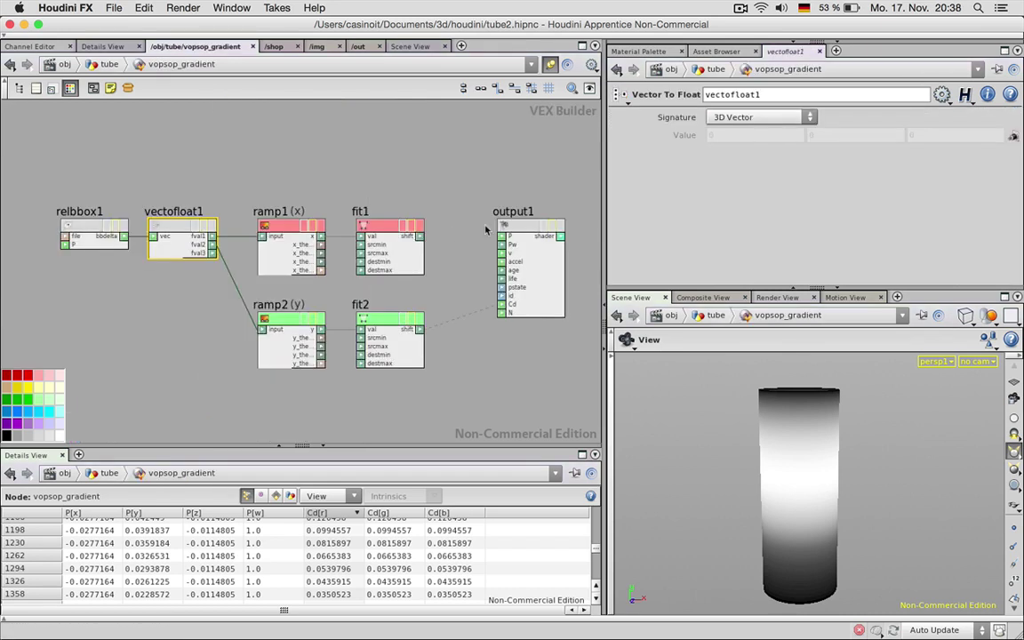
middle_drag(484, 203, 445, 196)
drag(470, 220, 521, 219)
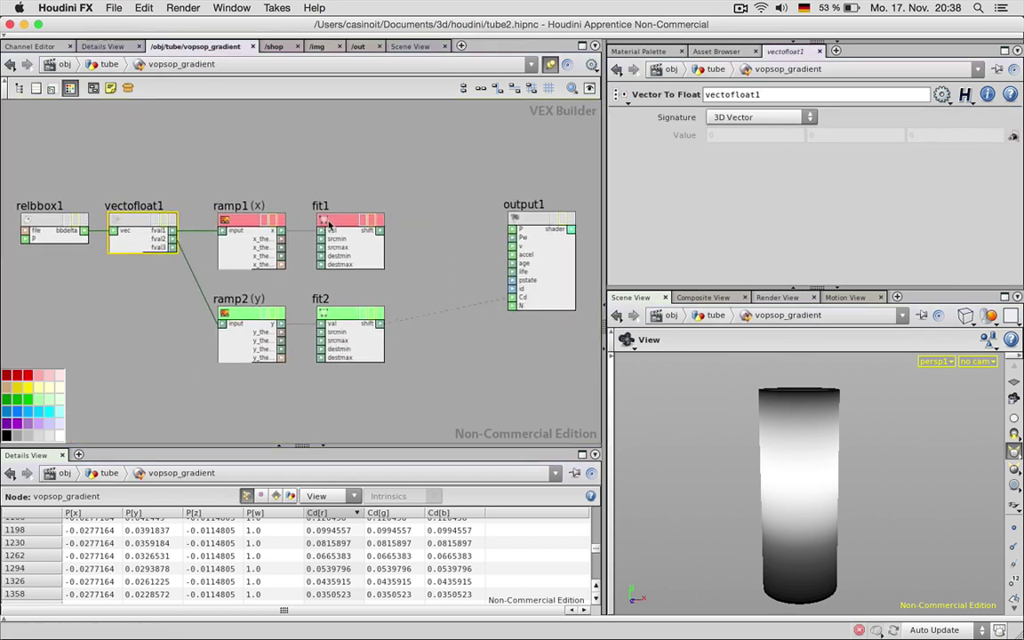
mouse_move(381, 230)
mouse_down()
mouse_move(562, 312)
mouse_move(513, 297)
mouse_up()
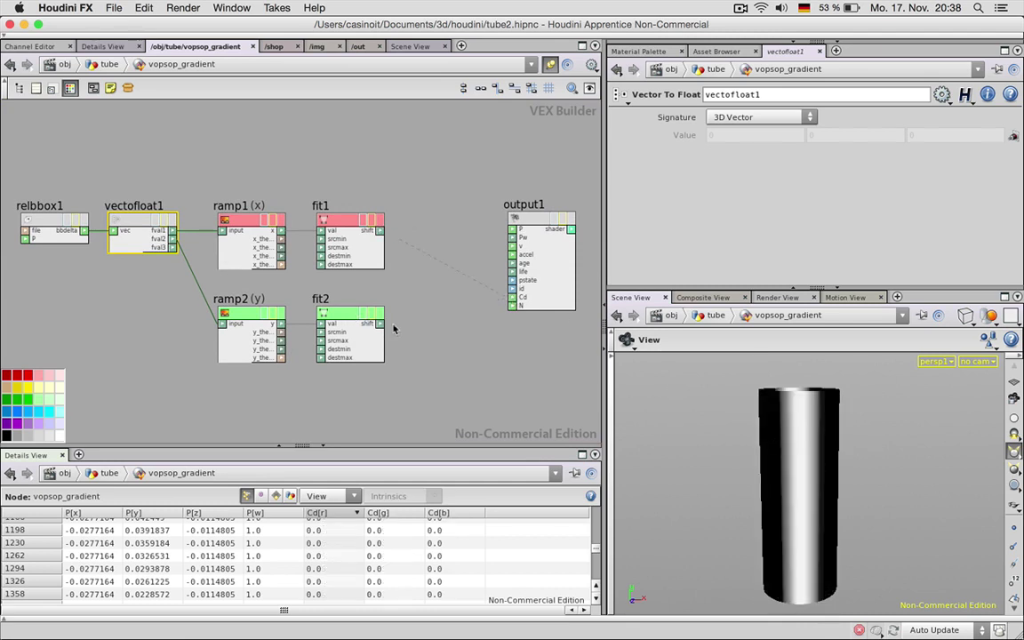
drag(379, 322, 514, 297)
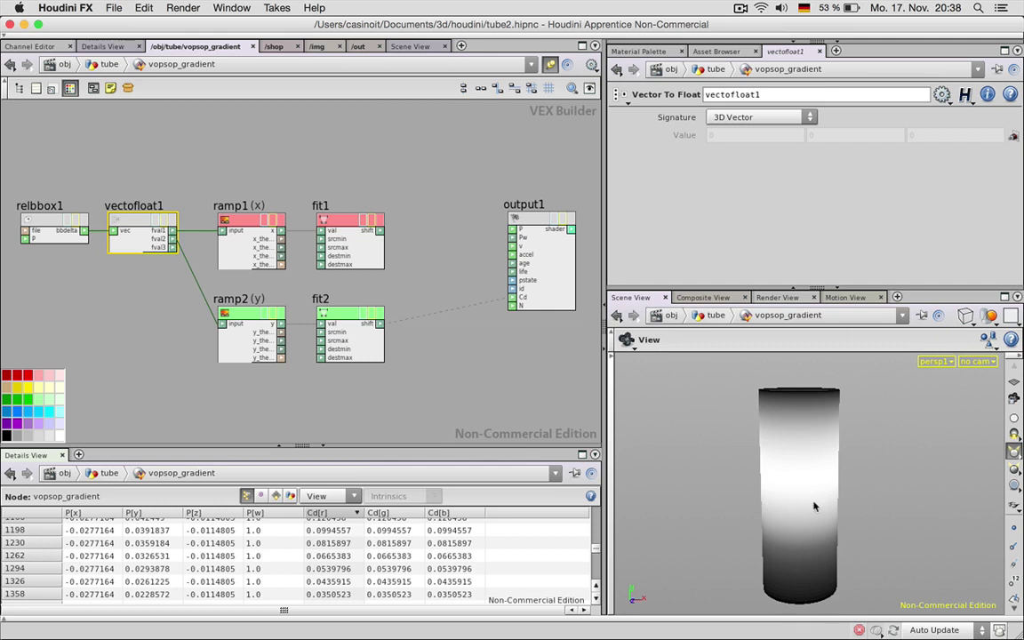
Step: Add a Multiply node combining fit1 and fit2, connect its product to Cd of output1, and return to the tube network
click(433, 282)
key(Tab)
text(mult)
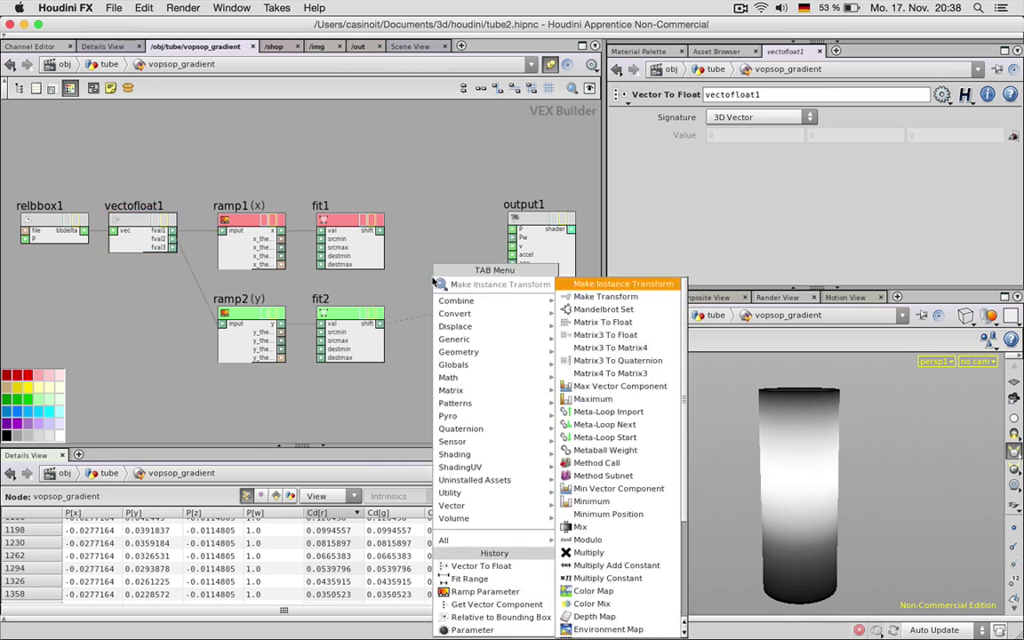
key(Return)
click(432, 282)
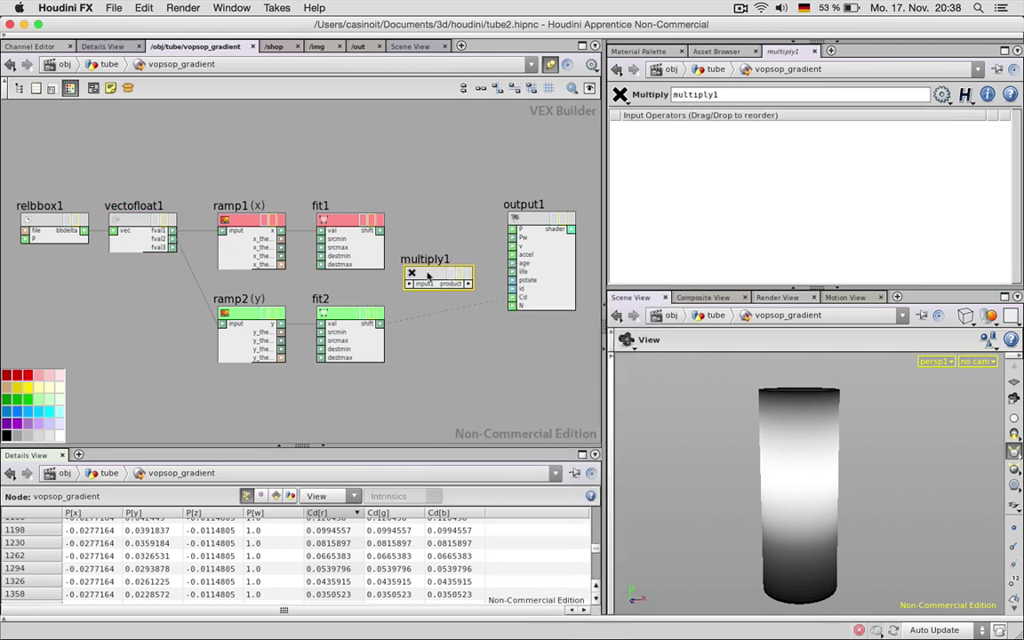
drag(428, 277, 436, 261)
drag(379, 230, 415, 259)
drag(380, 322, 416, 268)
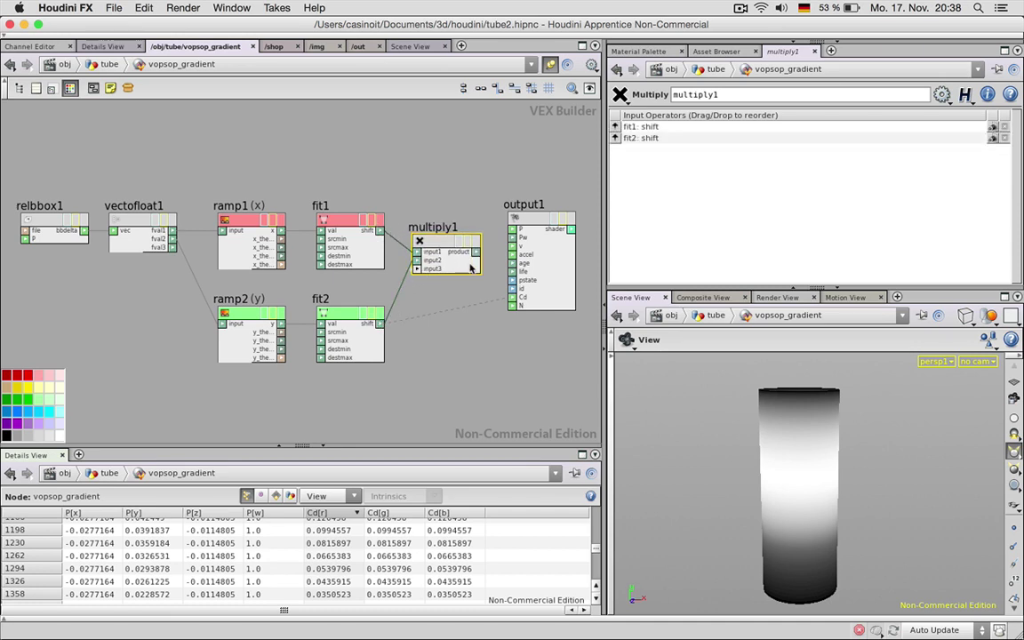
drag(516, 300, 515, 301)
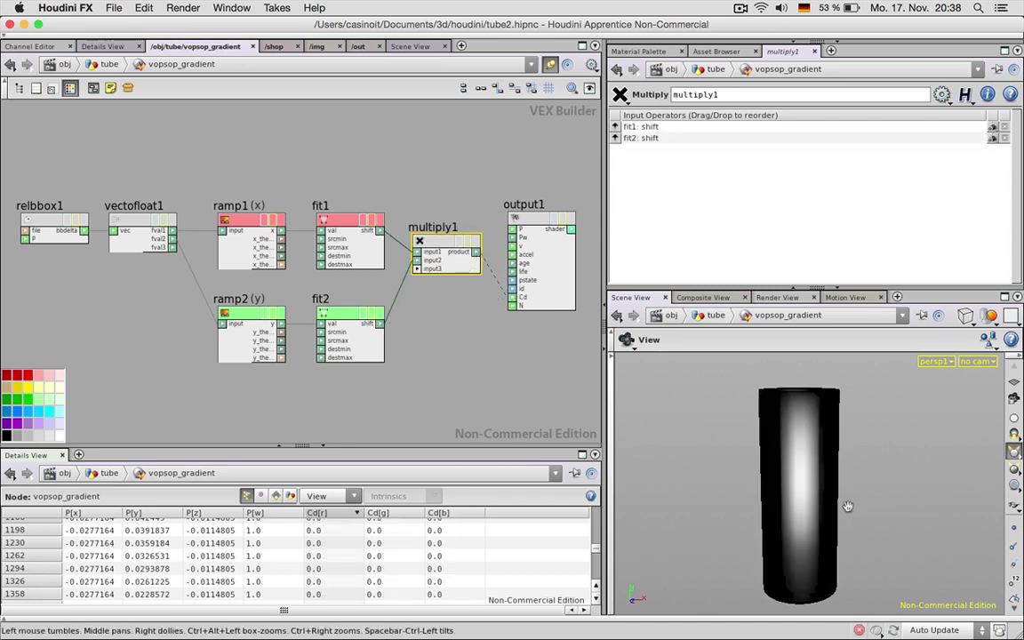
key(u)
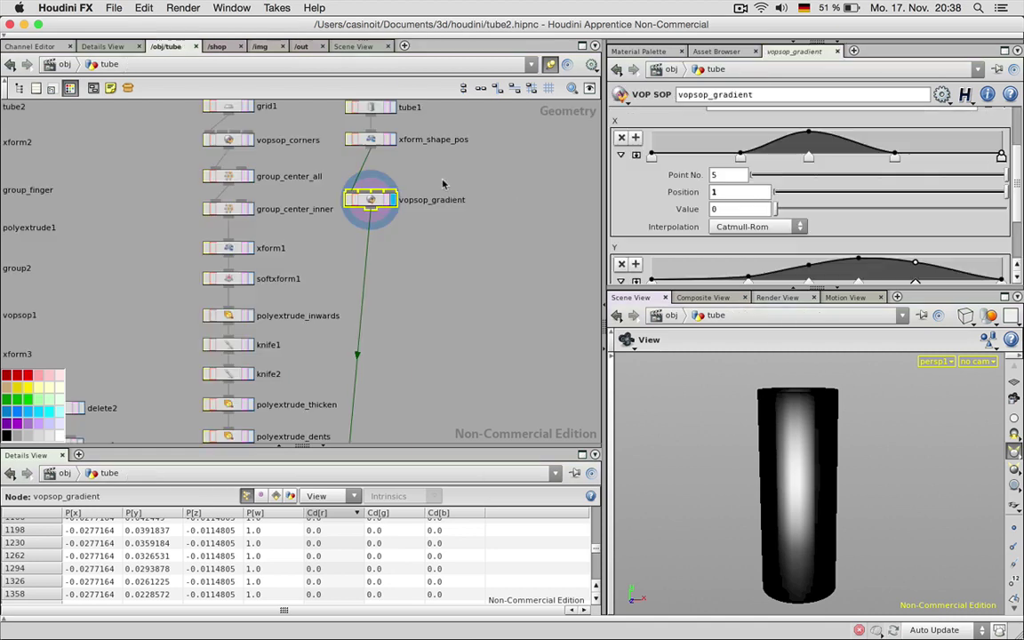
Step: Widen the X ramp's peak by moving point 2 to position about 0.13 and point 4 to about 0.86
drag(739, 157, 696, 157)
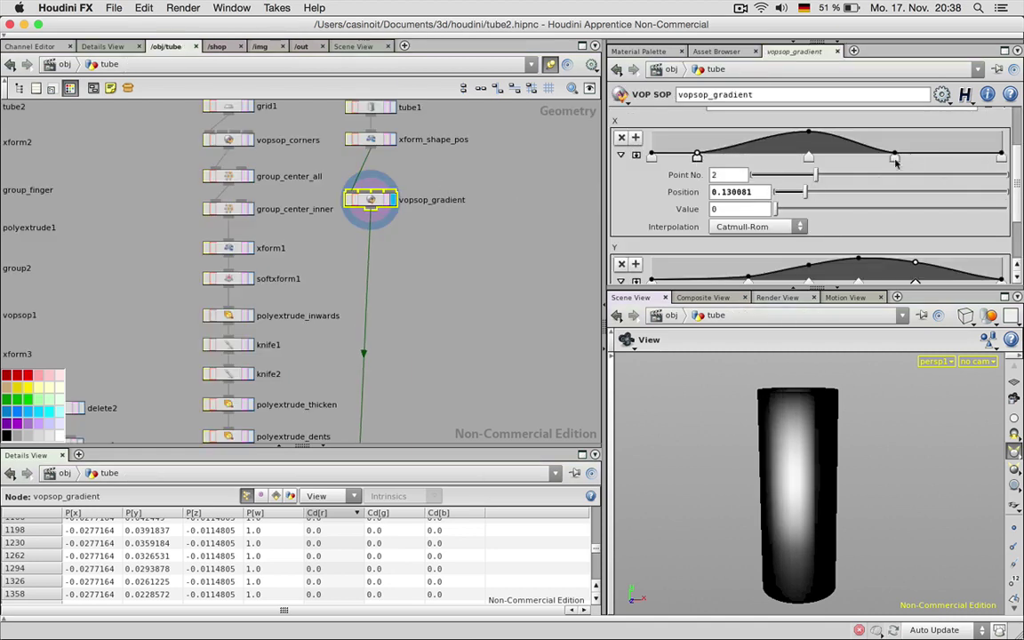
drag(894, 157, 952, 157)
drag(837, 481, 795, 483)
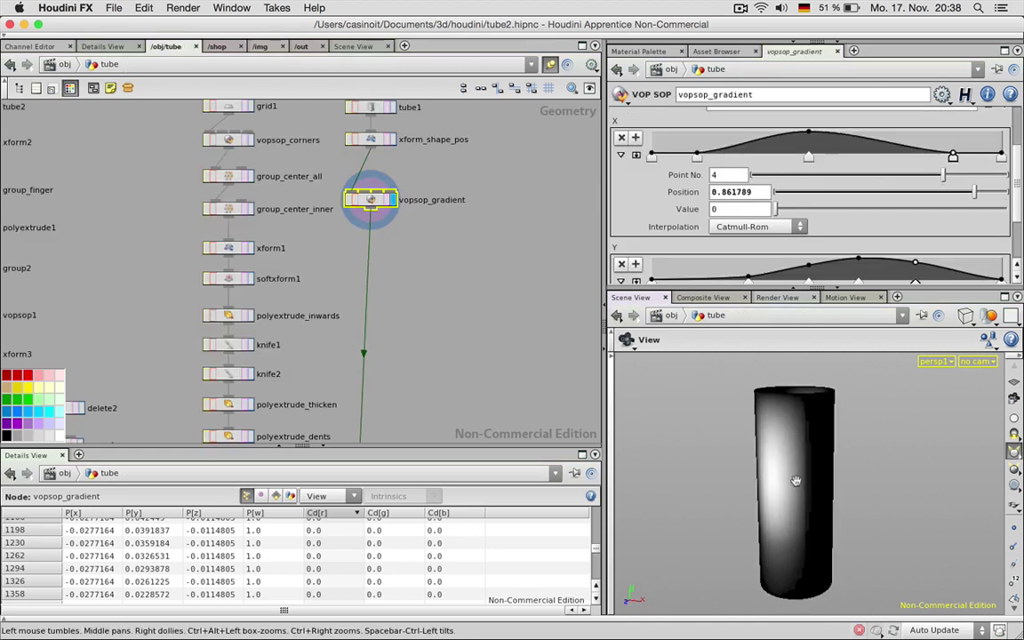
Step: Remove the two zero-value points flanking the X ramp's peak and orbit around the tube to check the wider gradient
drag(953, 158, 949, 198)
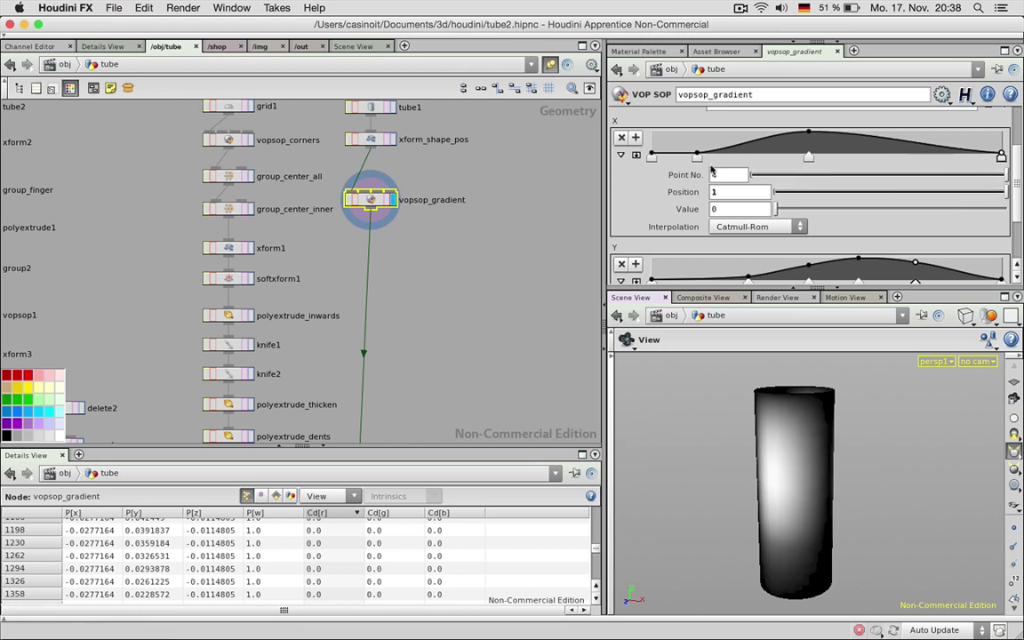
drag(697, 157, 700, 197)
mouse_move(780, 473)
mouse_down()
mouse_move(836, 489)
mouse_move(832, 516)
mouse_move(716, 476)
mouse_move(733, 426)
mouse_up()
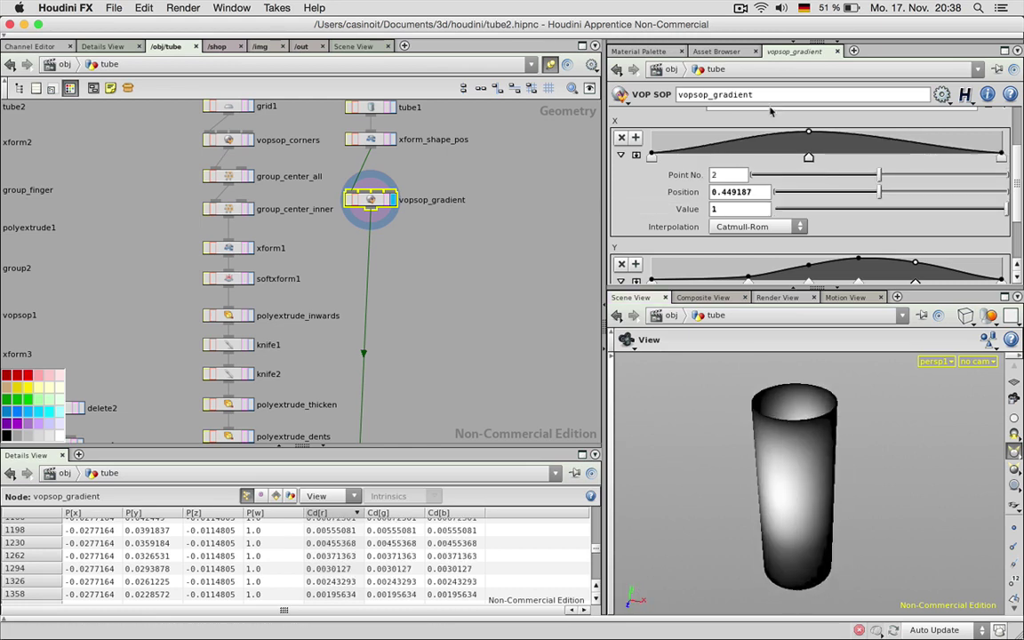
Step: Add a zero-value point on each side of the X ramp's peak, the one after it at position about 0.71
click(741, 157)
drag(898, 157, 900, 157)
drag(753, 502, 816, 502)
drag(819, 445, 817, 472)
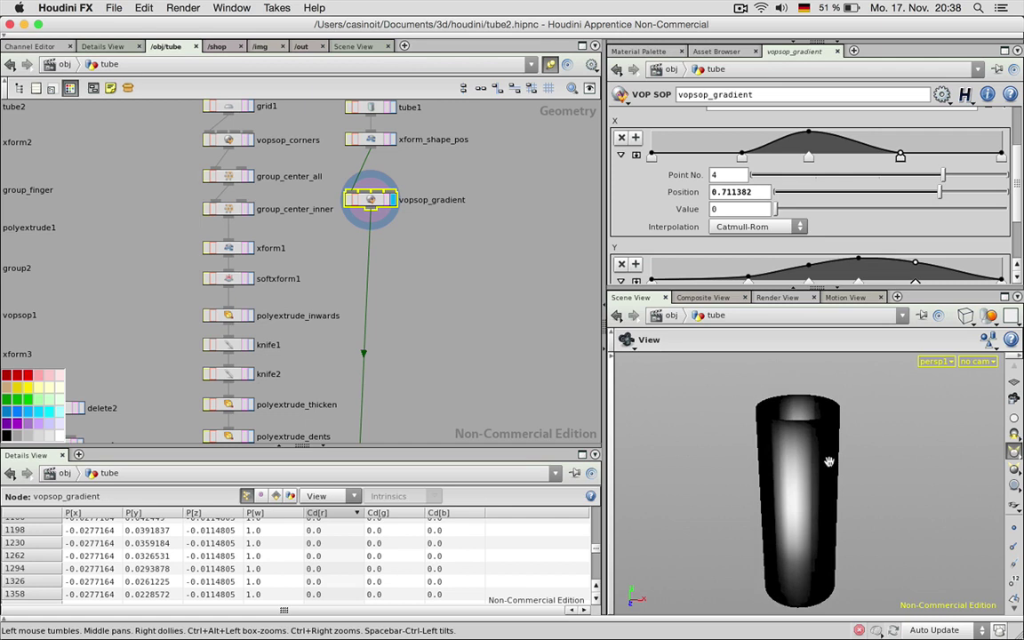
Step: Spread the X ramp's two zero-value flanking points outward, moving point 2 to position about 0.16, and check the gradient around the tube
scroll(827, 461, up, 2)
drag(900, 157, 934, 157)
drag(741, 156, 709, 157)
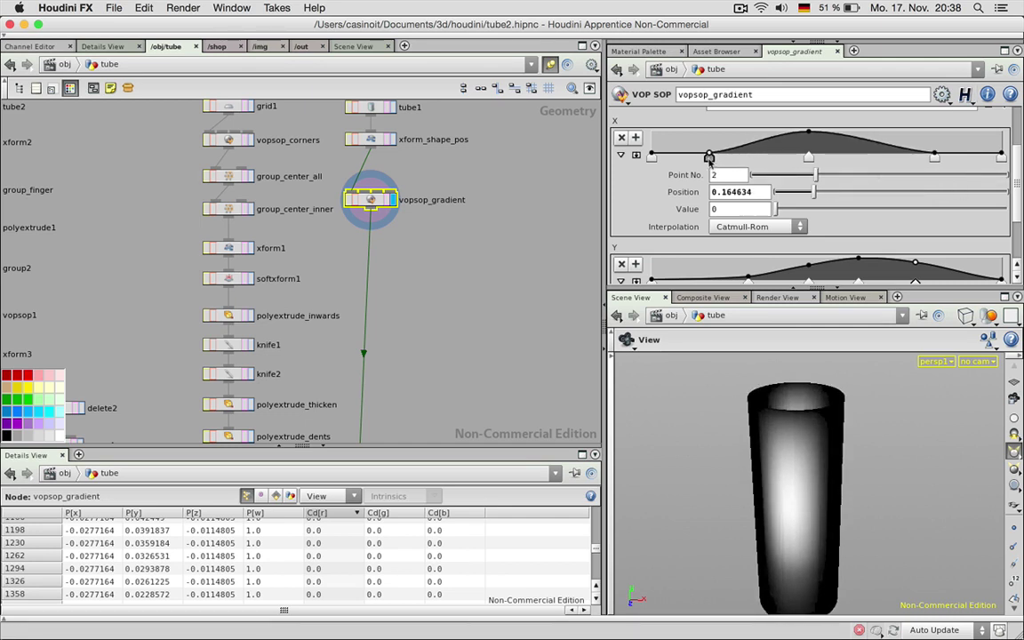
drag(391, 204, 370, 191)
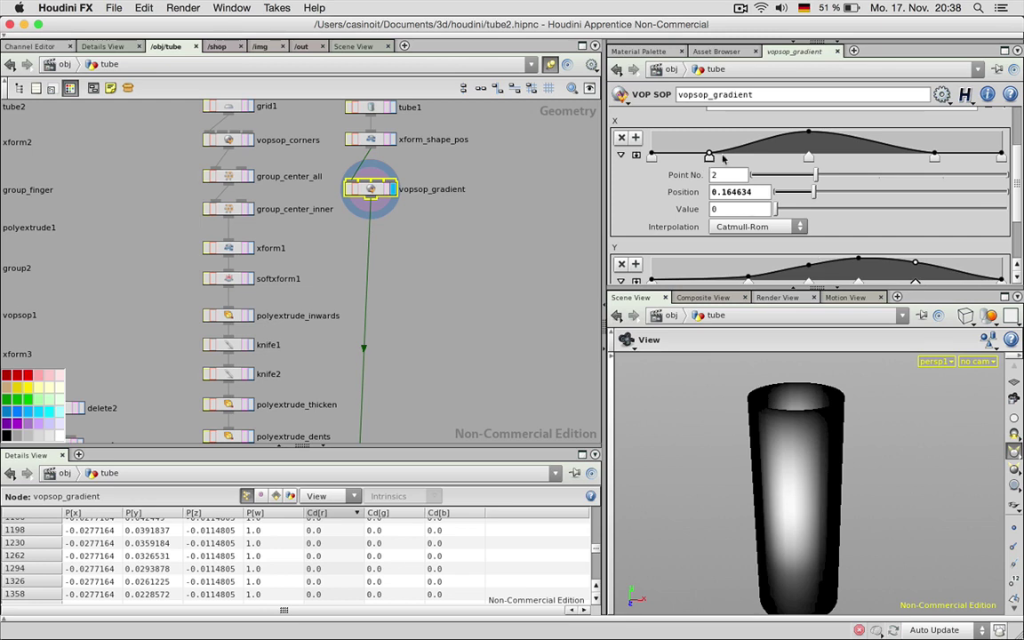
mouse_move(741, 422)
mouse_down()
mouse_move(755, 435)
mouse_move(747, 454)
mouse_up()
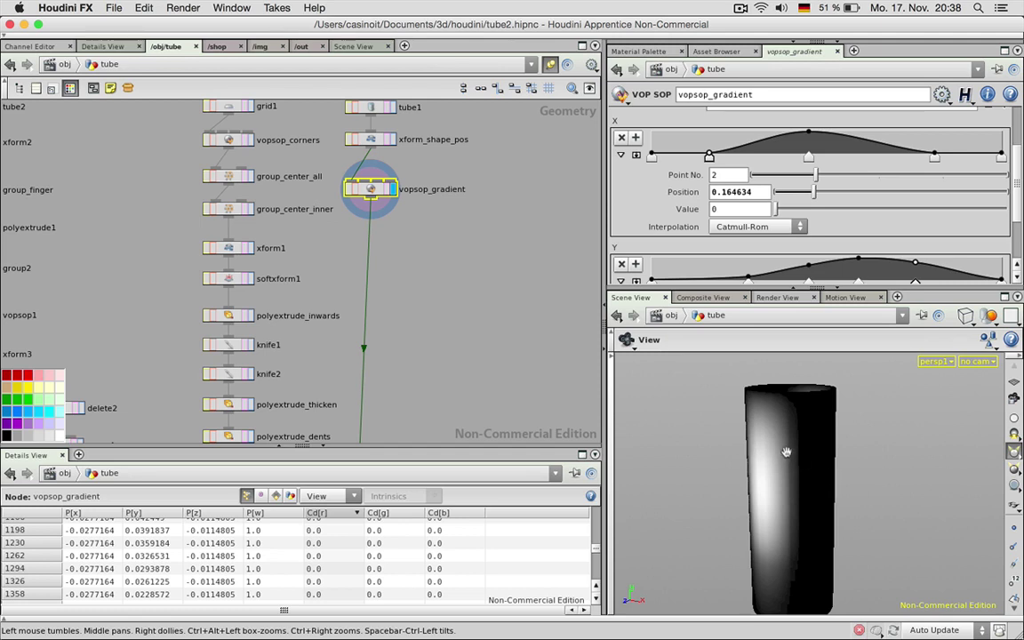
drag(804, 472, 795, 466)
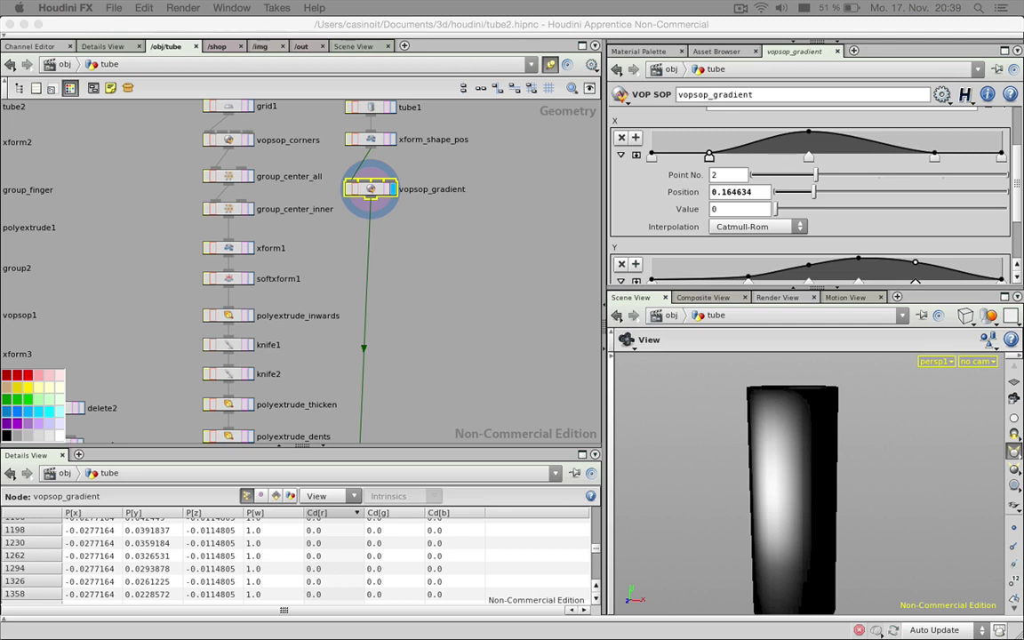
Step: Add a Smooth node after vopsop_gradient and make it the displayed node
click(370, 198)
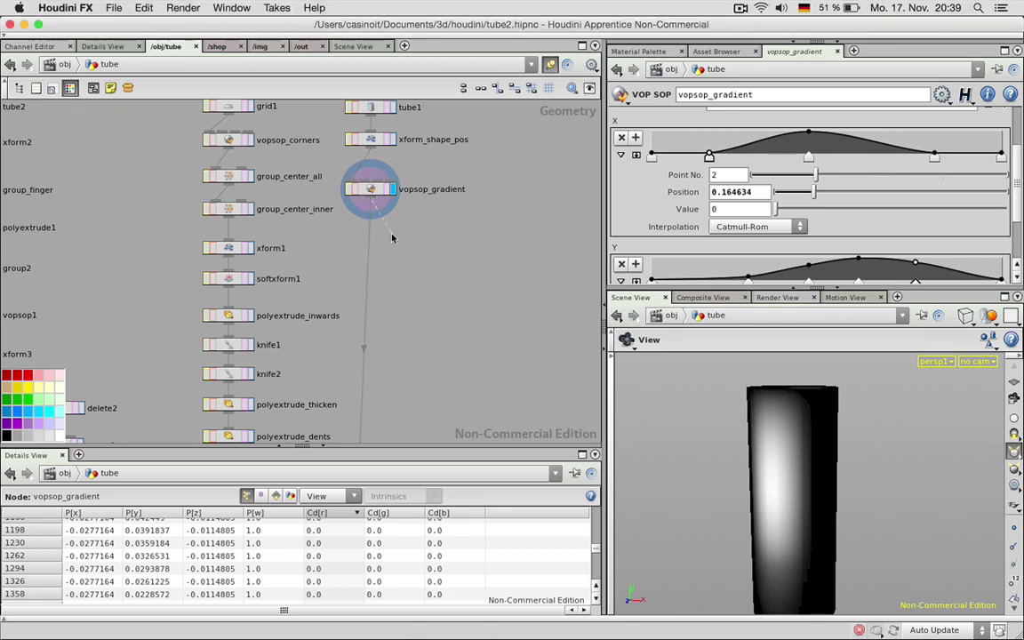
text(smooth)
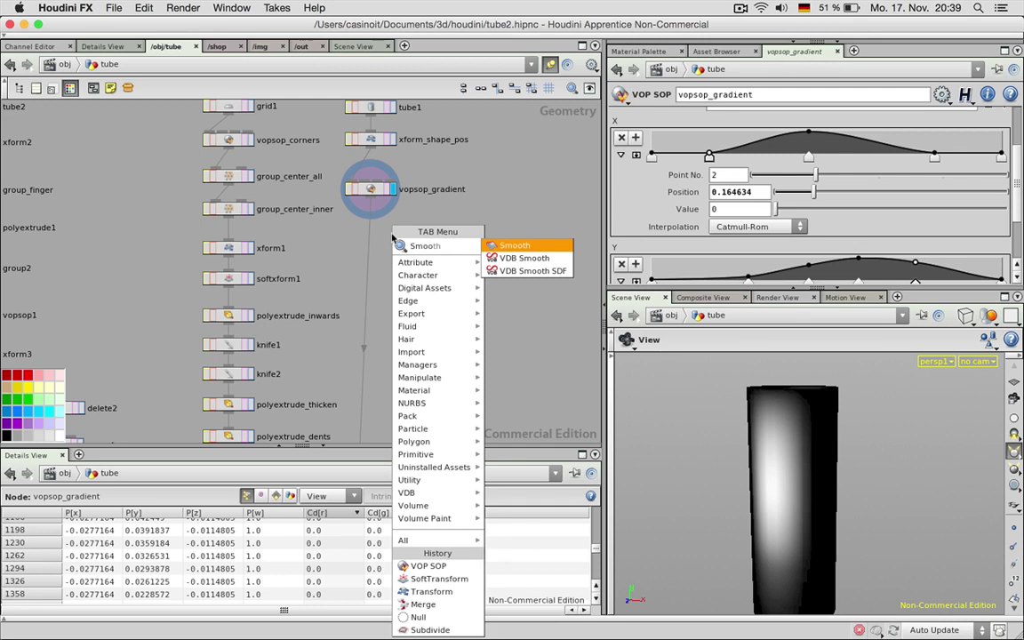
key(Return)
click(391, 234)
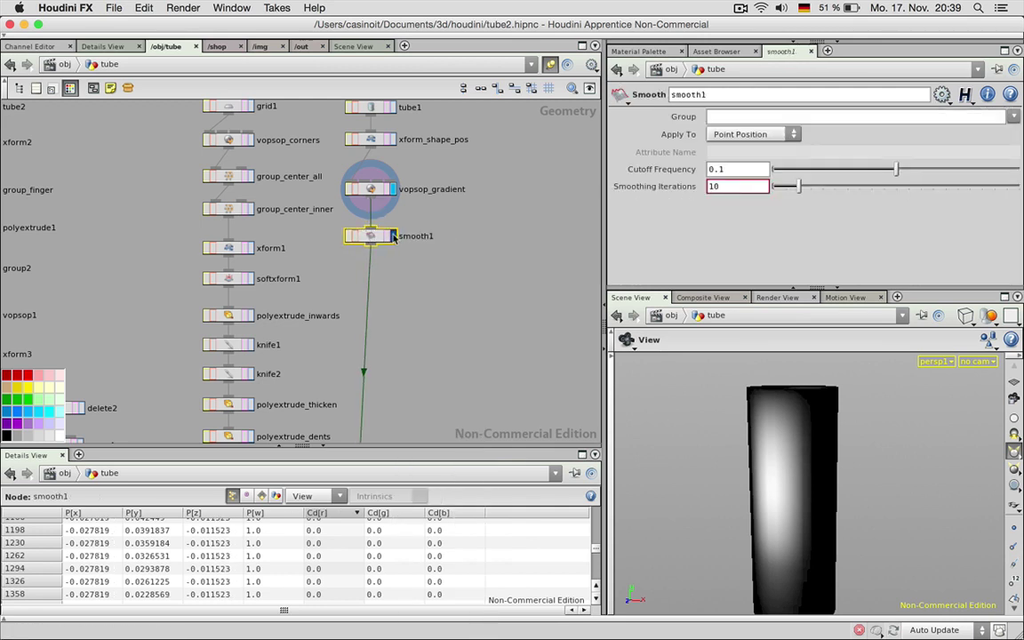
Step: Set smooth1 to smooth Color with 20 smoothing iterations and a cutoff frequency of 0.0001, and place it closer beneath vopsop_gradient
click(758, 135)
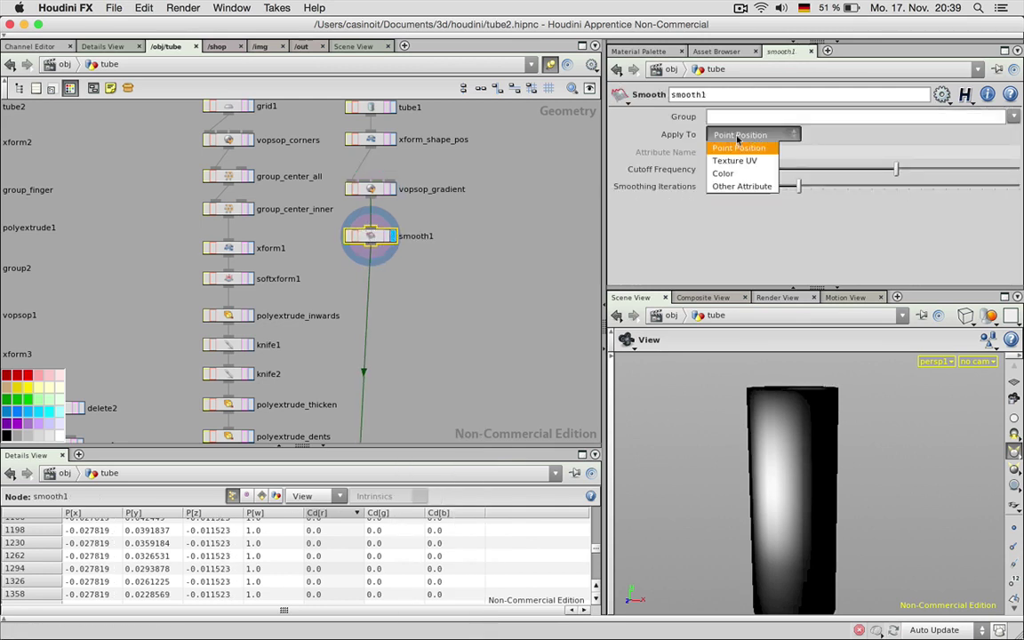
click(742, 176)
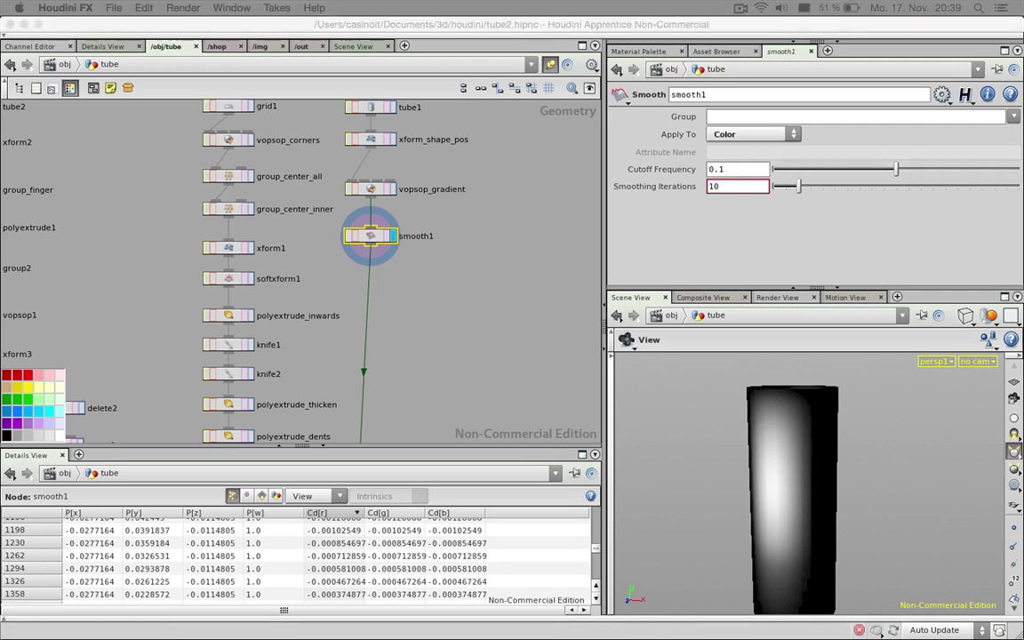
drag(721, 187, 703, 187)
text(20)
key(Return)
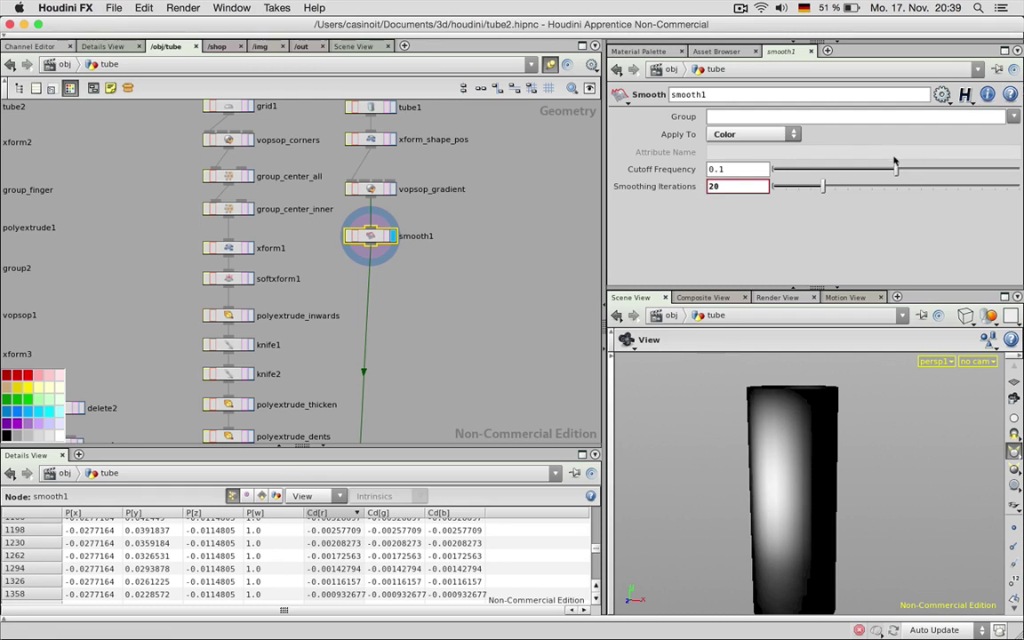
drag(896, 168, 741, 167)
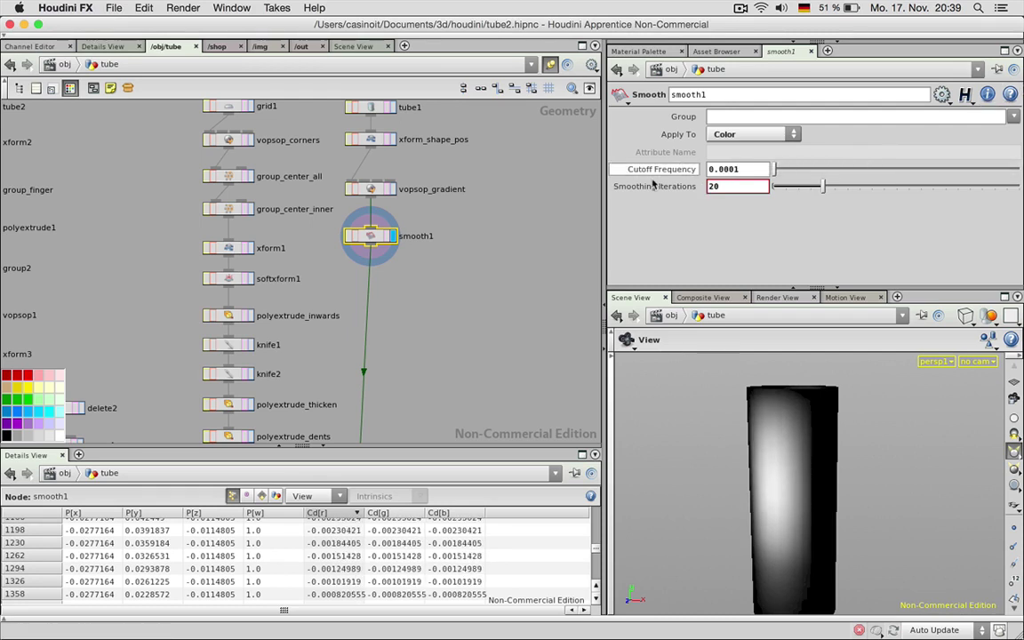
drag(365, 233, 375, 210)
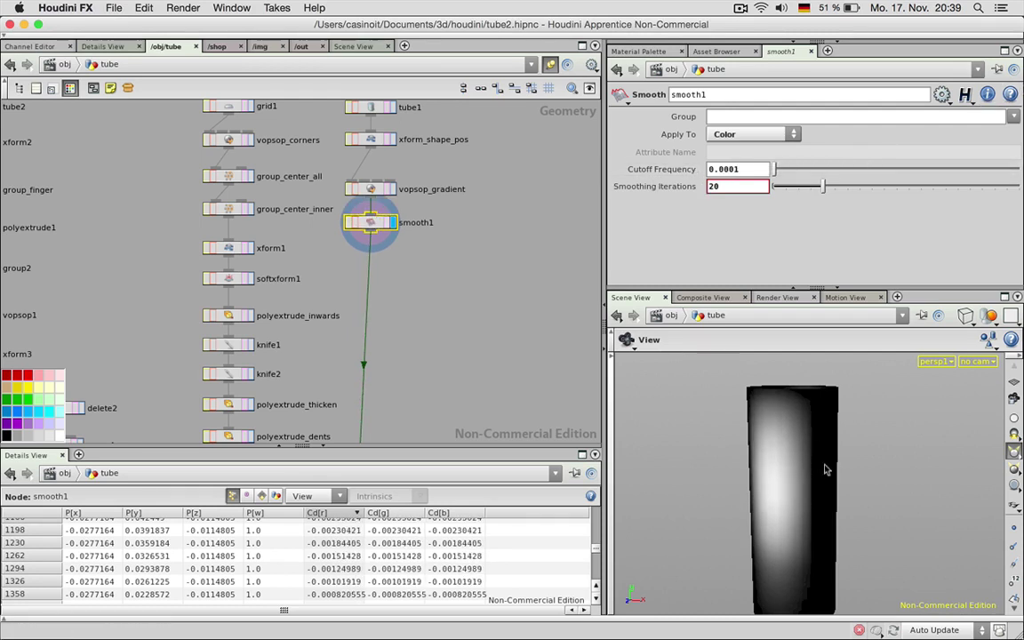
mouse_move(825, 469)
mouse_down()
mouse_move(800, 478)
mouse_move(772, 463)
mouse_up()
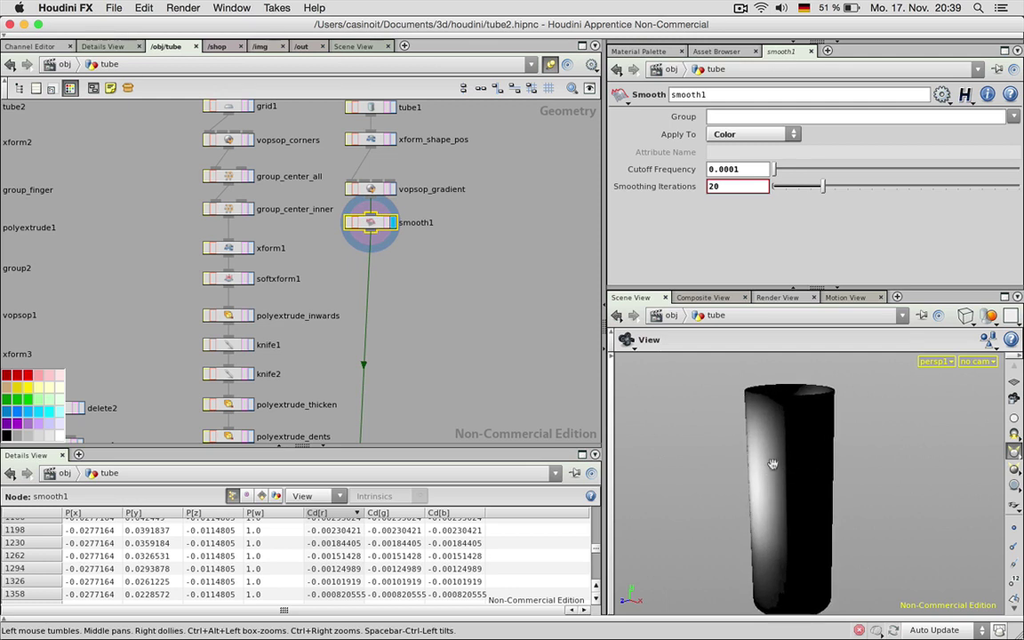
Step: Widen vopsop_gradient's X ramp by moving point 4 to position about 0.95 and point 2 to about 0.08
click(366, 188)
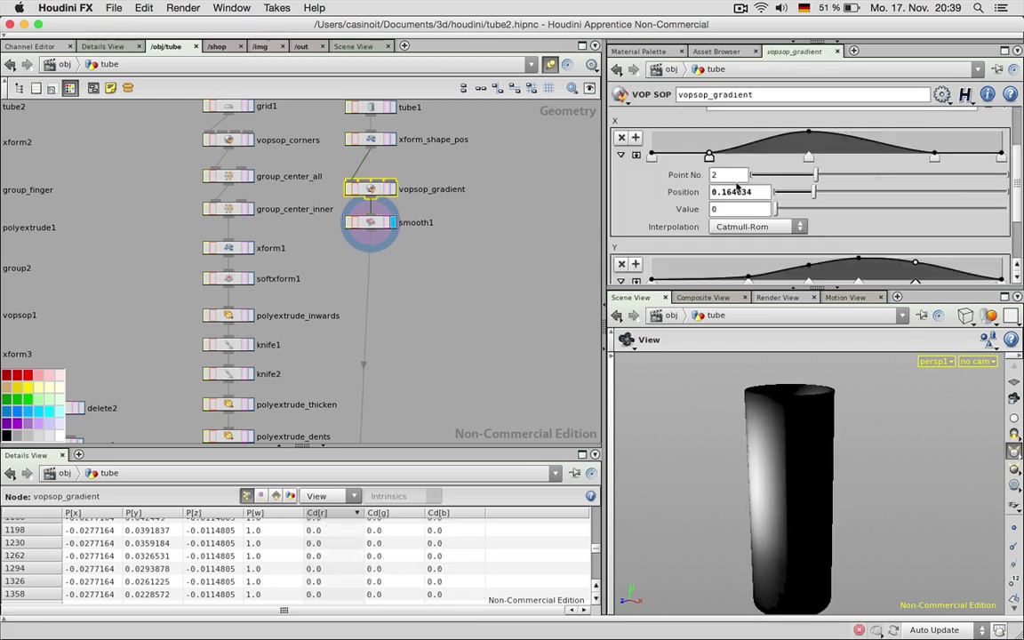
click(941, 157)
drag(941, 157, 981, 158)
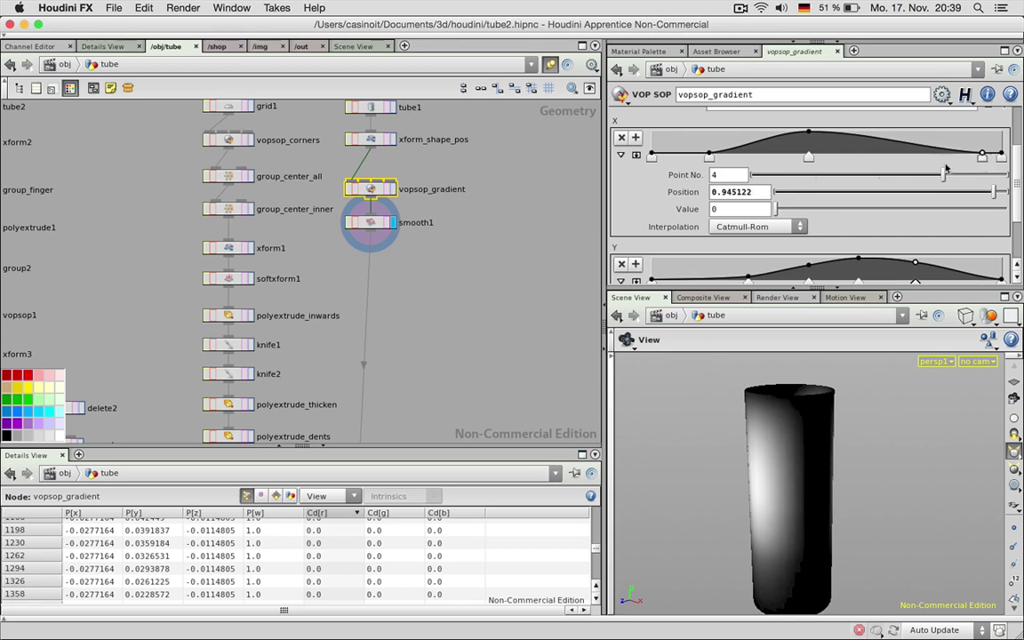
drag(708, 157, 680, 157)
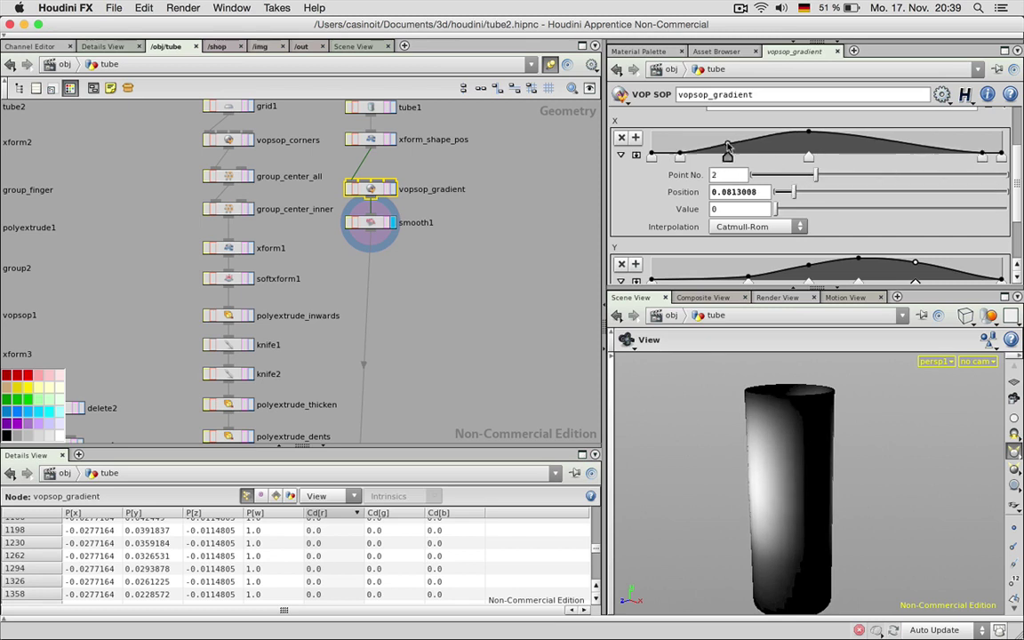
Step: Enlarge the X ramp and add a low-value falloff point on each side of its peak, then check the smooth1 result around the tube
click(737, 151)
click(636, 154)
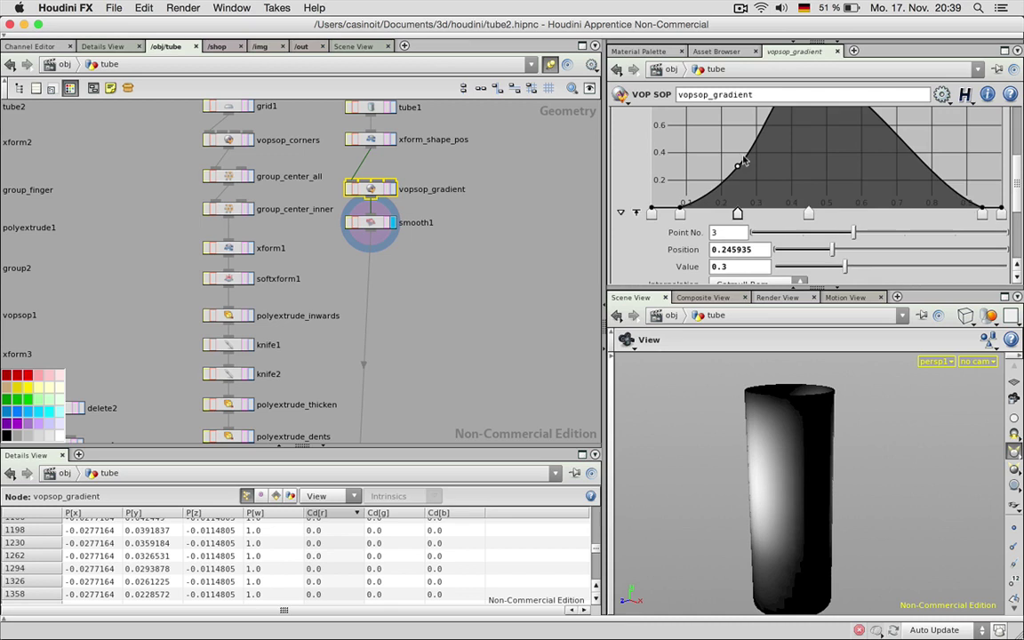
drag(1013, 170, 1012, 150)
mouse_move(912, 205)
mouse_down()
mouse_move(875, 219)
mouse_move(895, 230)
mouse_up()
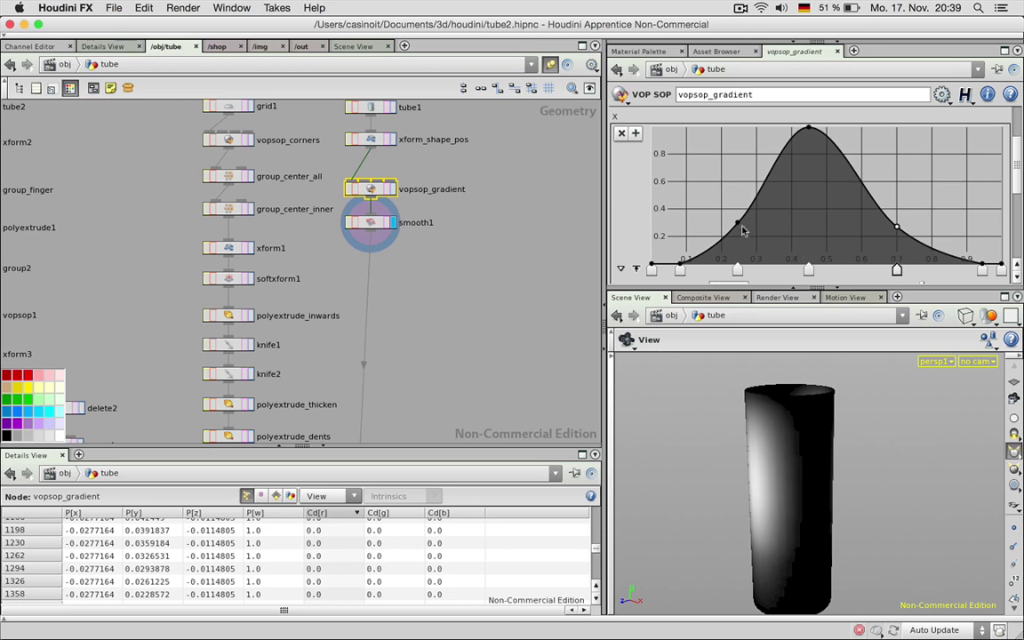
drag(745, 227, 744, 235)
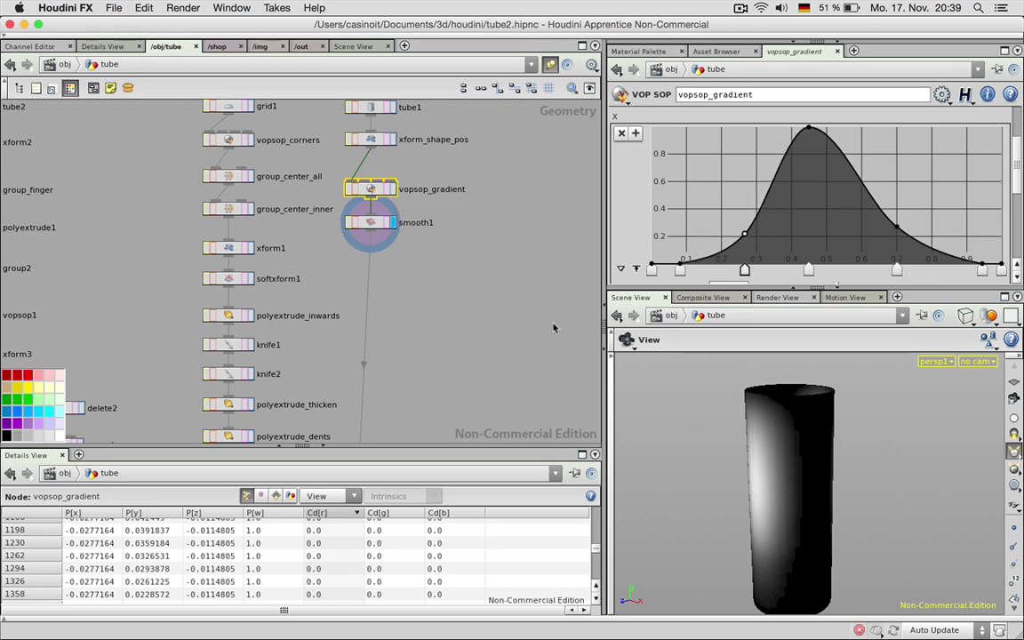
click(373, 225)
click(375, 223)
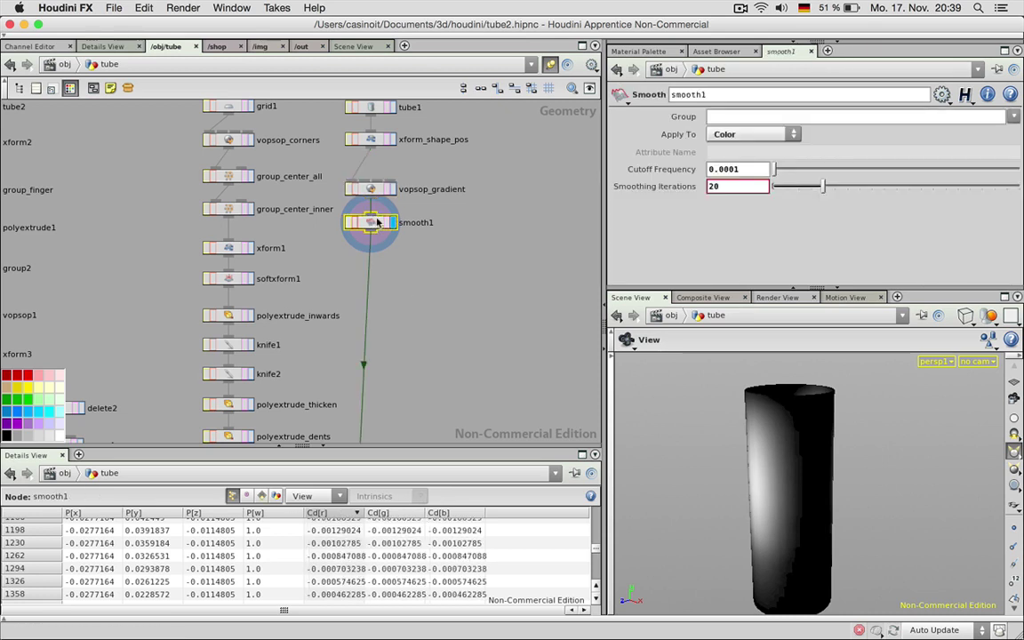
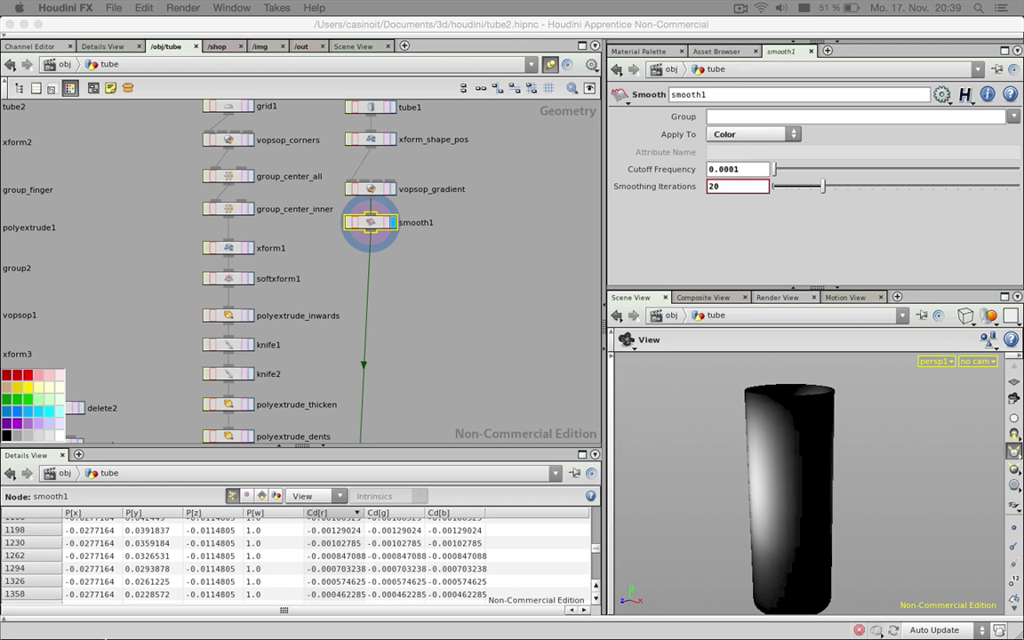
click(497, 356)
drag(753, 502, 774, 487)
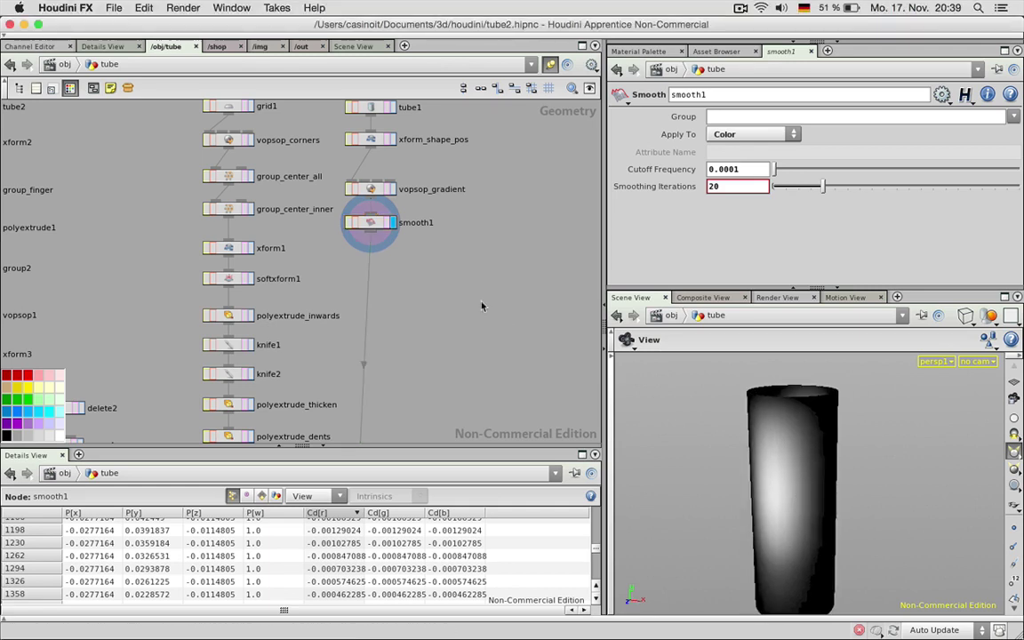
Step: Stack point_squeeze, group1 and softxform2 directly below smooth1 in the network and display group1
middle_drag(444, 283, 424, 190)
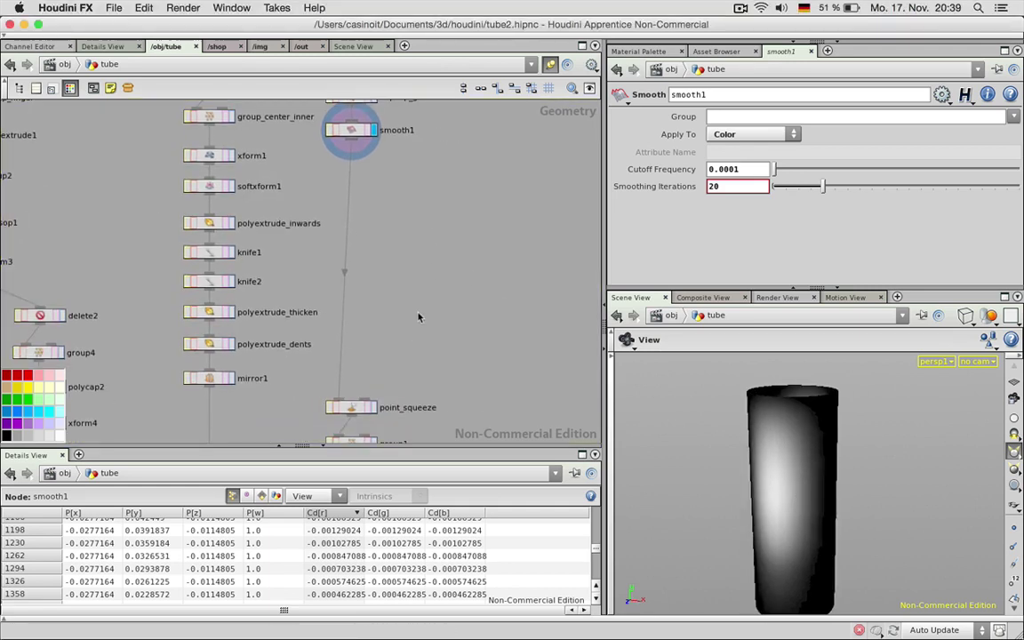
drag(349, 401, 350, 183)
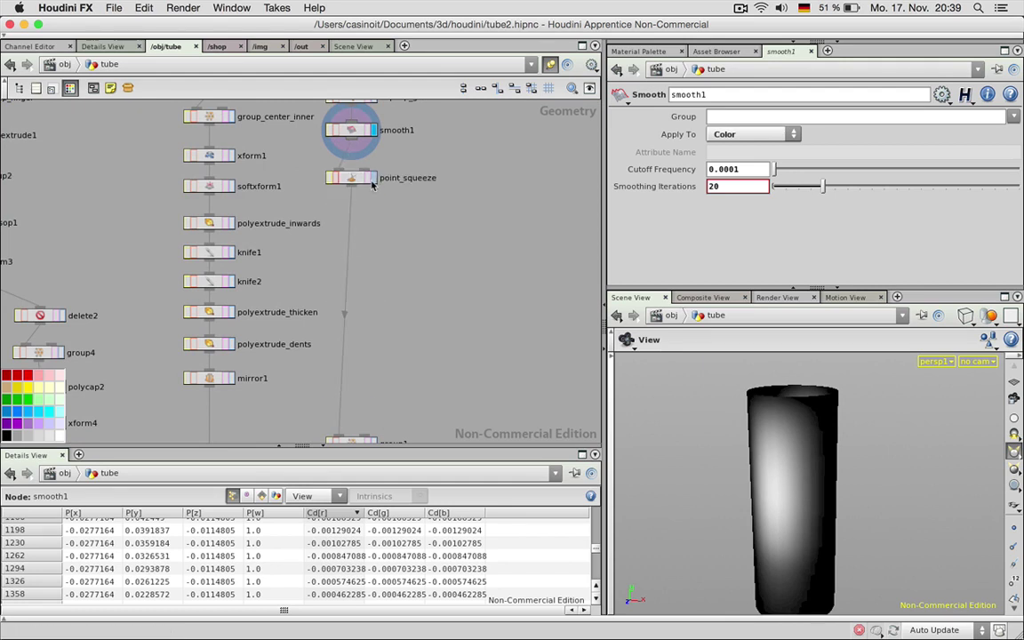
middle_drag(427, 328, 423, 258)
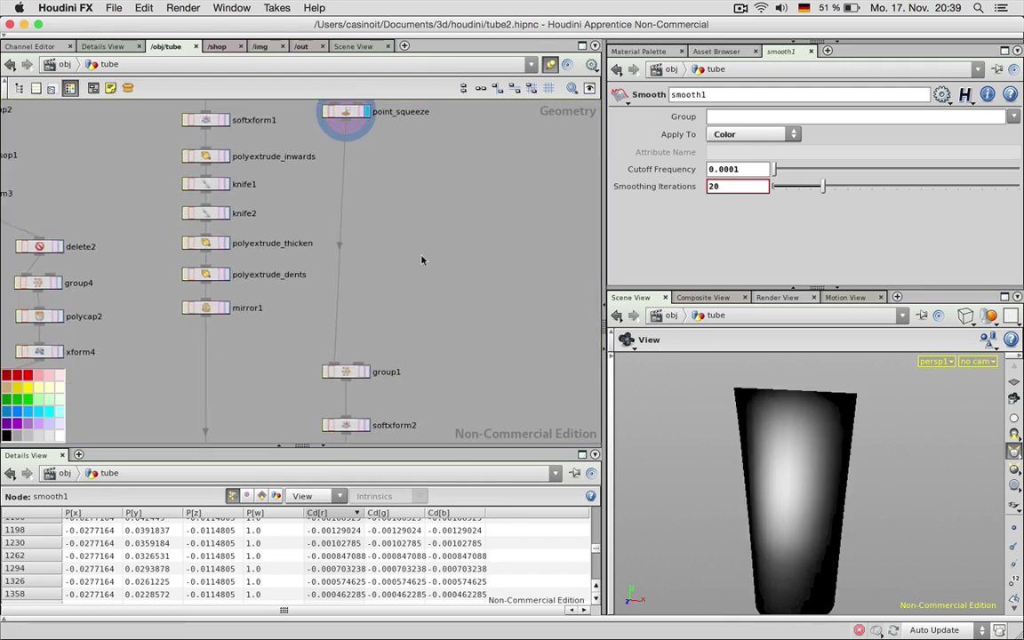
drag(350, 372, 354, 161)
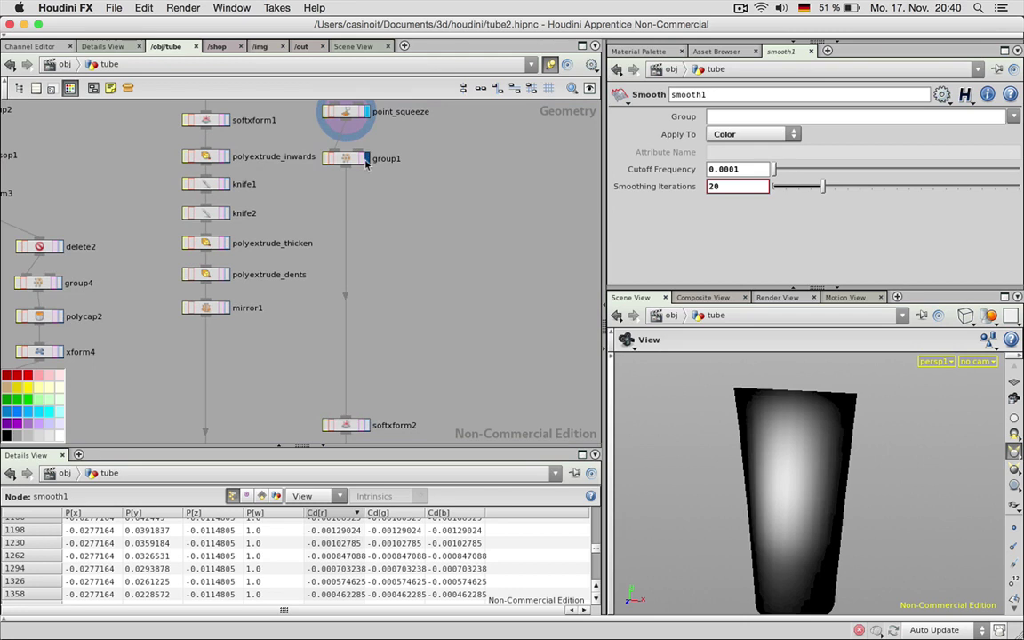
click(365, 159)
scroll(421, 341, down, 2)
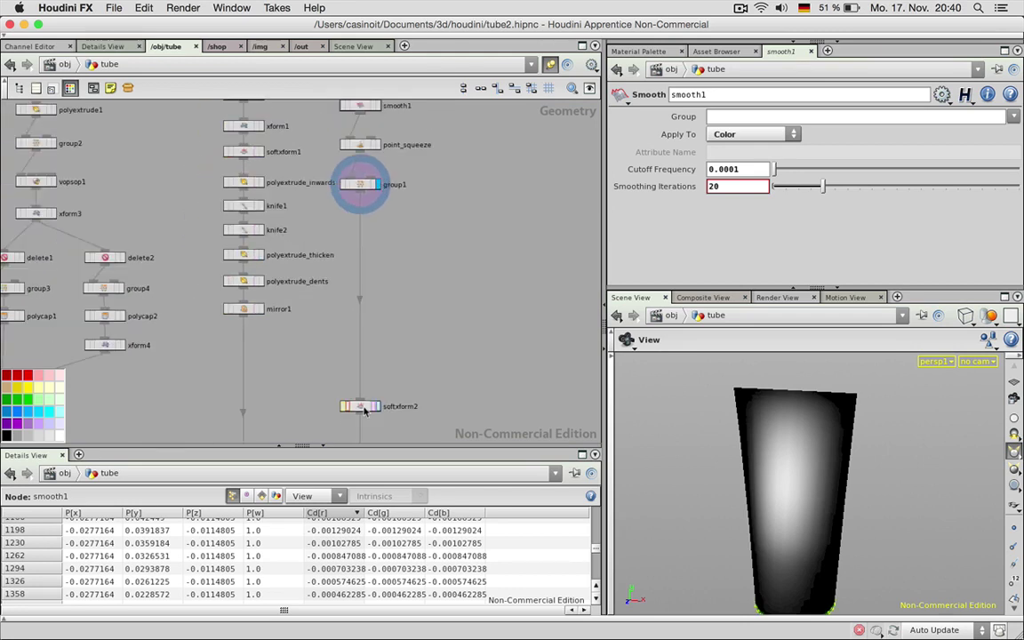
drag(355, 404, 359, 210)
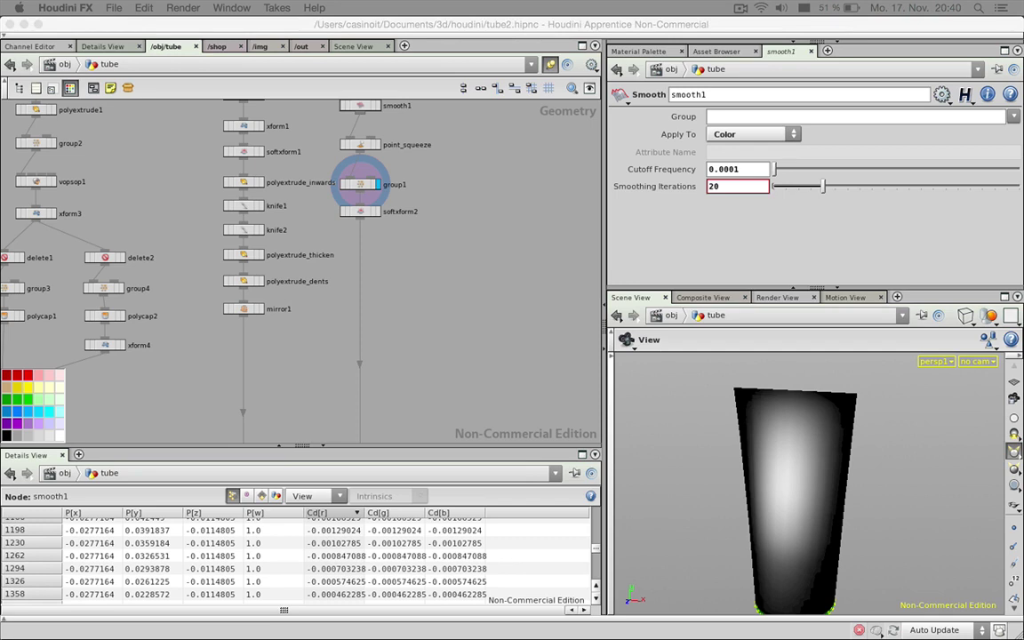
Step: Shift group1 and softxform2 down, insert a VOP SOP between point_squeeze and group1, and begin renaming it with the suffix "_bulg"
drag(455, 256, 365, 230)
click(395, 189)
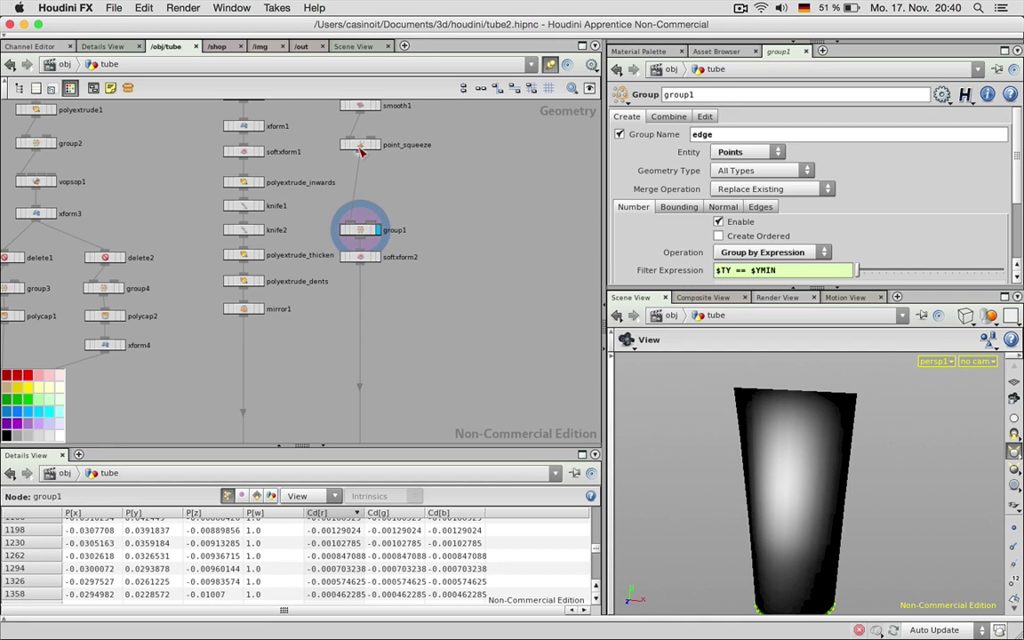
key(Tab)
text(VOP SOP)
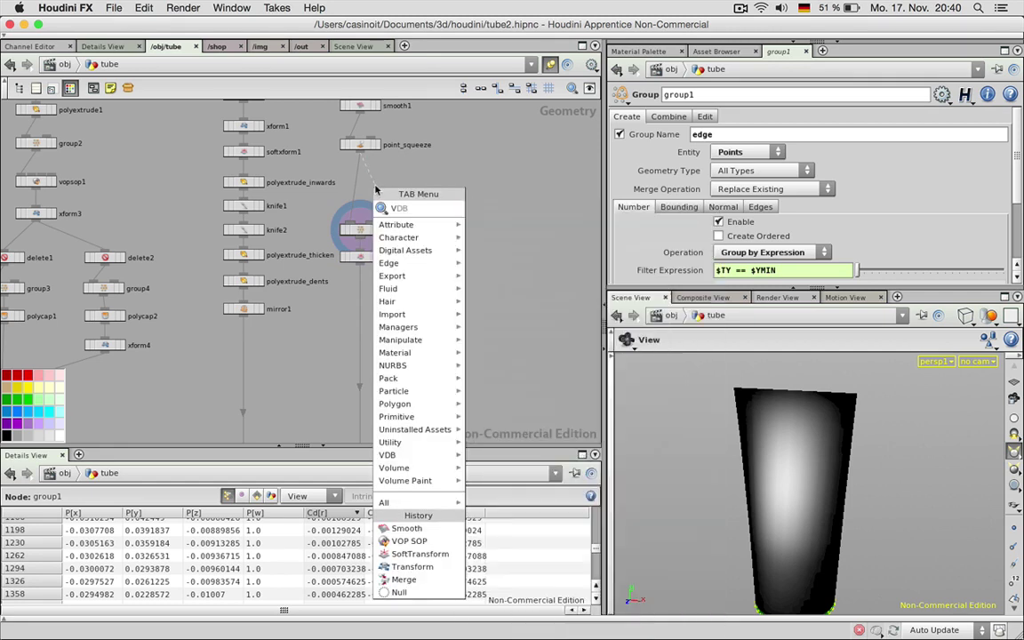
key(Return)
click(375, 185)
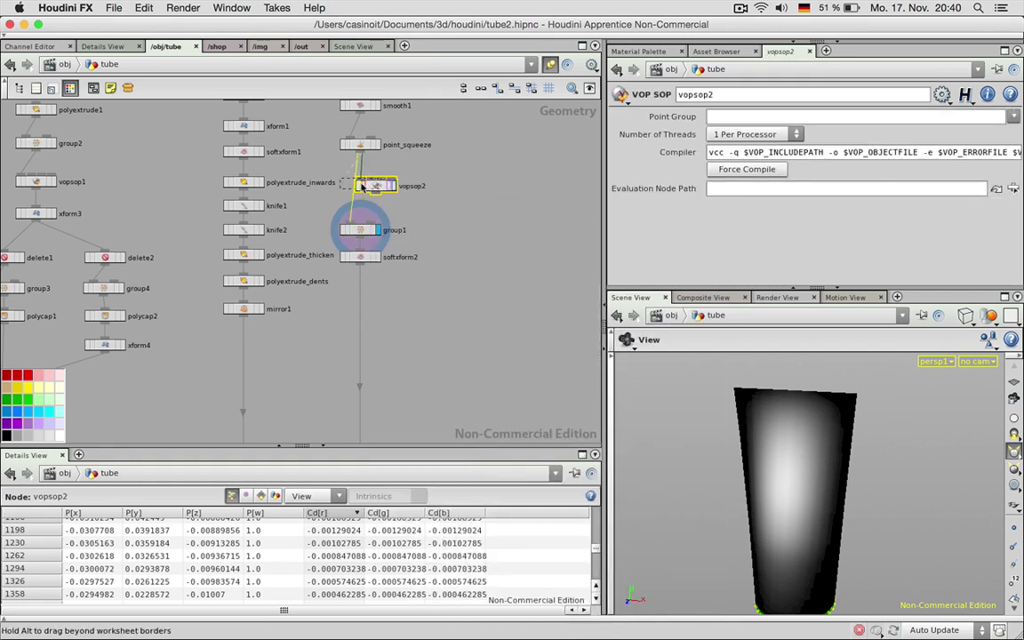
scroll(363, 183, up, 2)
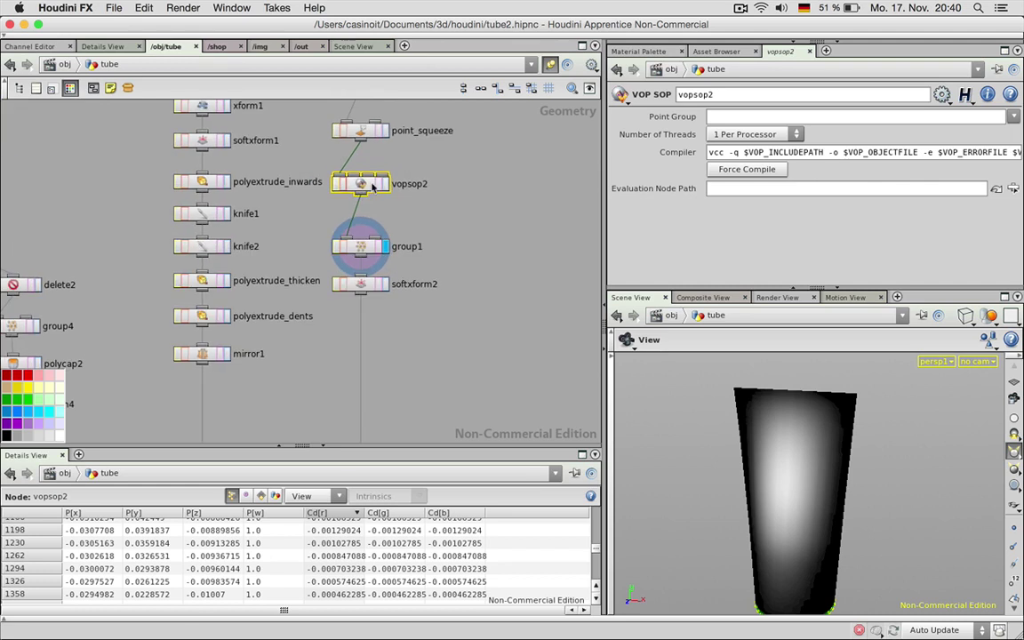
click(425, 183)
text(_bulg)
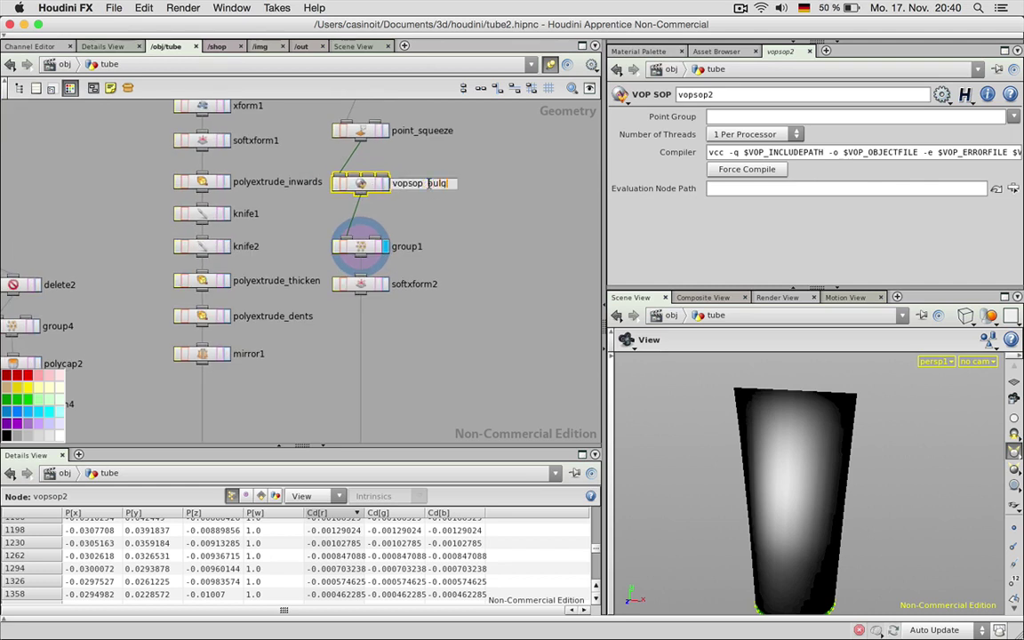
Step: Finish renaming the VOP SOP below point_squeeze as vopsop_bulge and open its network
text(e)
key(Return)
double_click(377, 190)
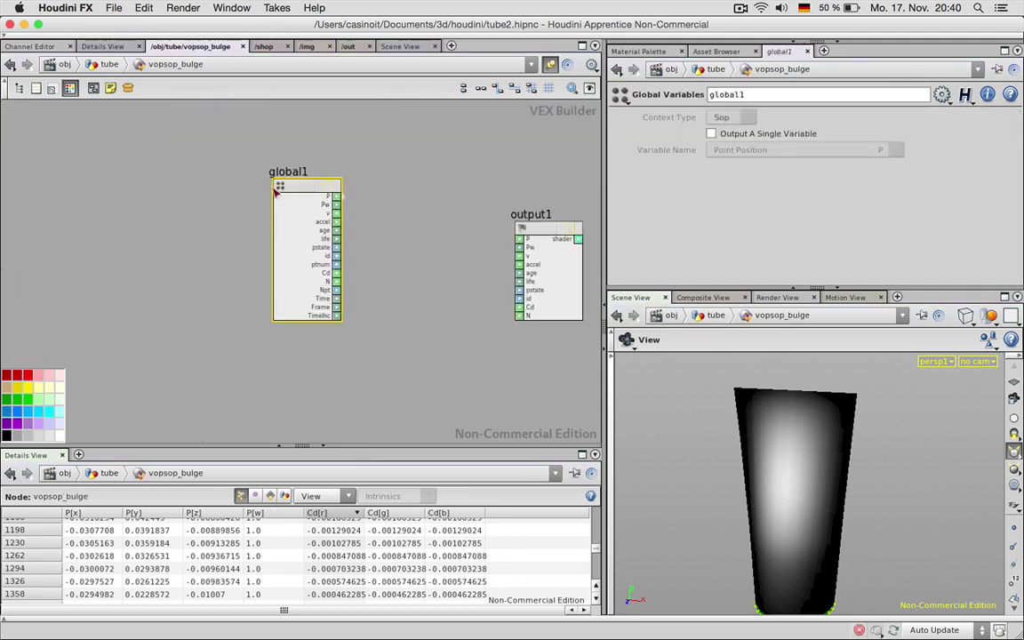
Step: Move the global variables node away from the output node and limit its output to the Point Color Attribute (Cd)
drag(297, 187, 81, 189)
key(c)
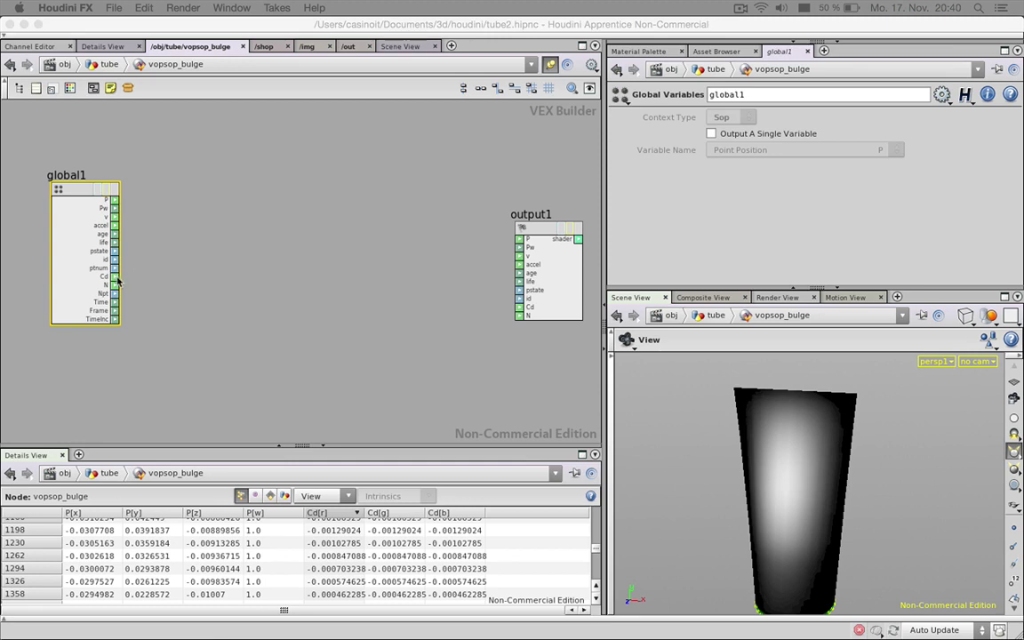
click(88, 190)
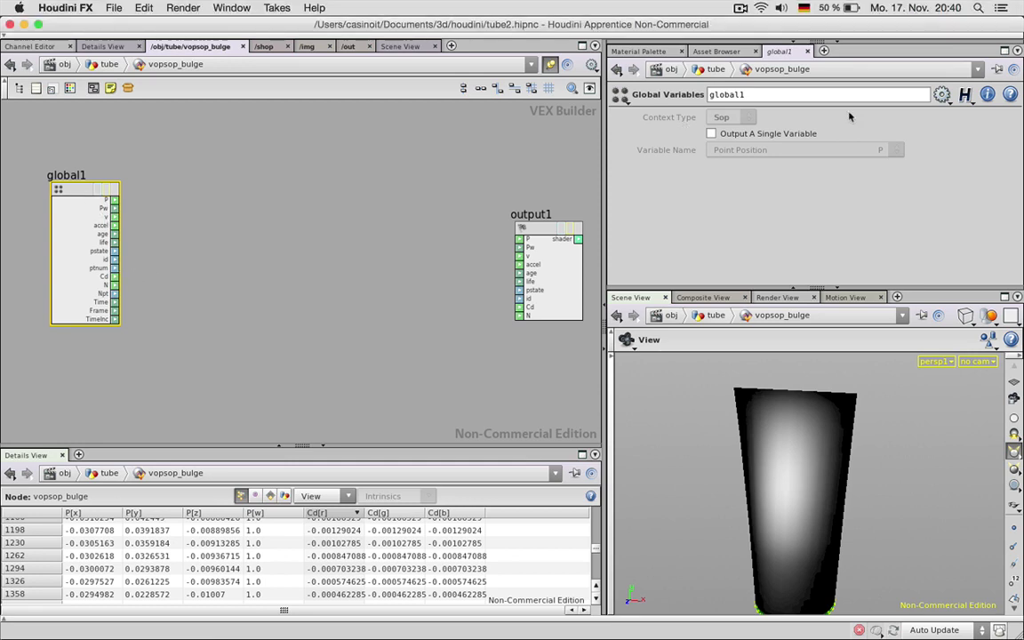
click(712, 134)
click(739, 150)
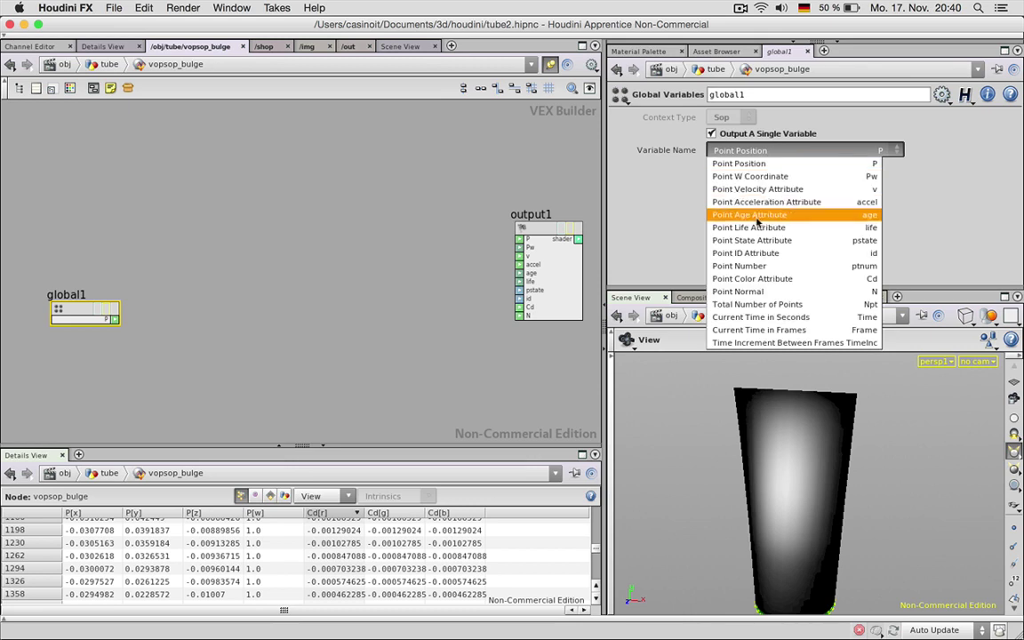
click(755, 279)
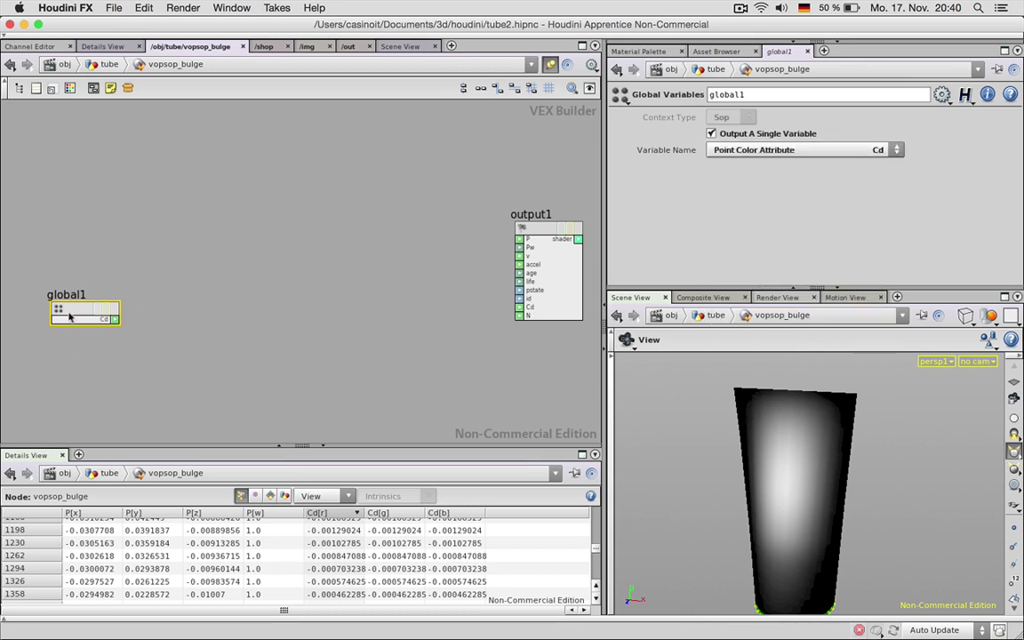
drag(69, 317, 72, 221)
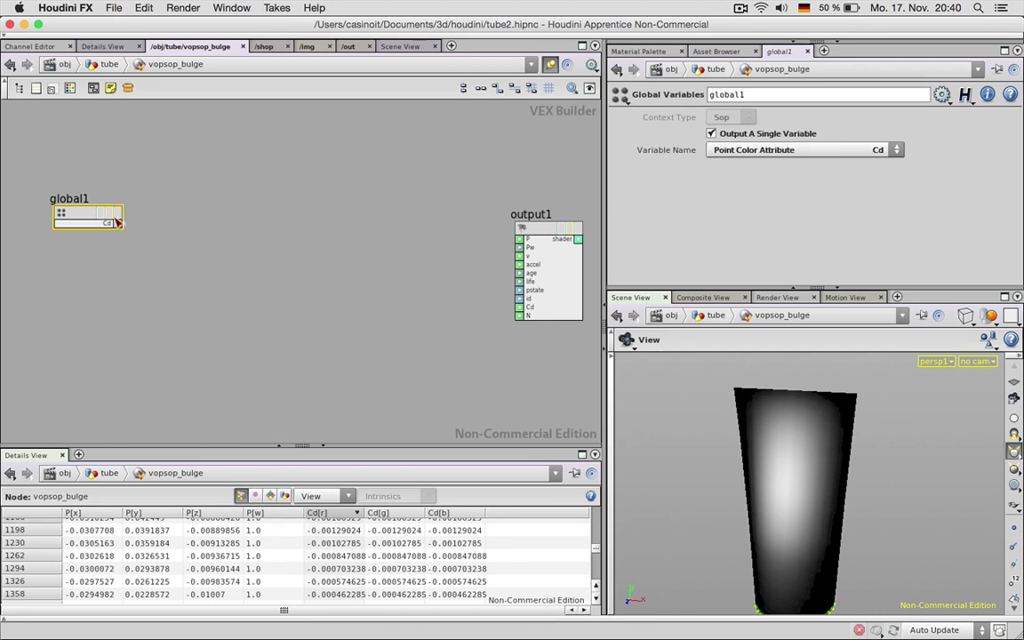
Step: Add a Get Vector Component node fed by the Cd output and align it beside global1
drag(117, 223, 178, 246)
text(Compare)
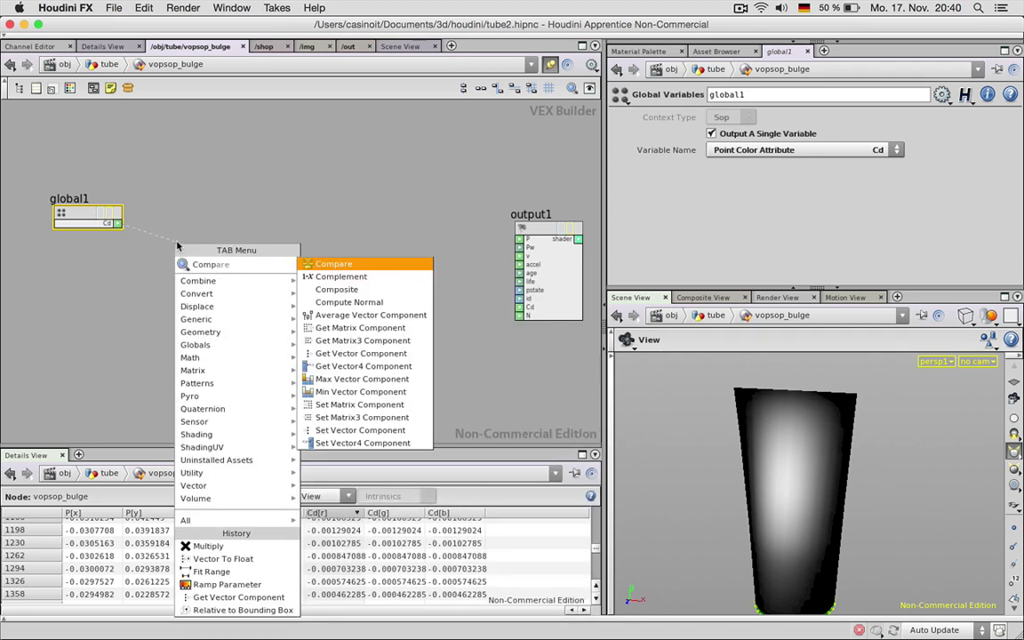
key(Down)
key(Down)
key(Down)
key(Down)
key(Down)
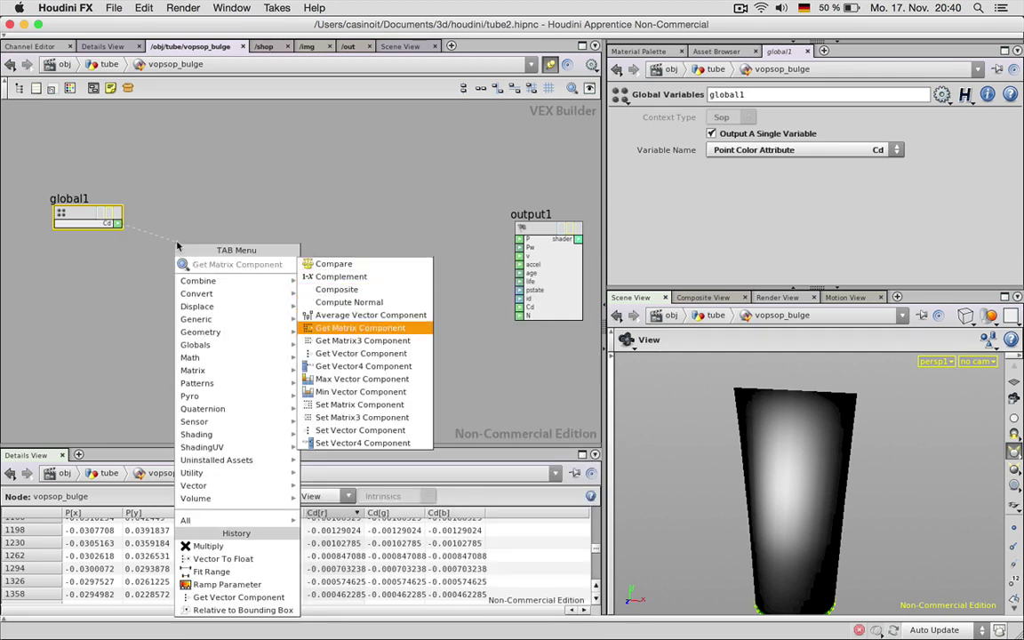
key(Down)
key(Down)
key(Return)
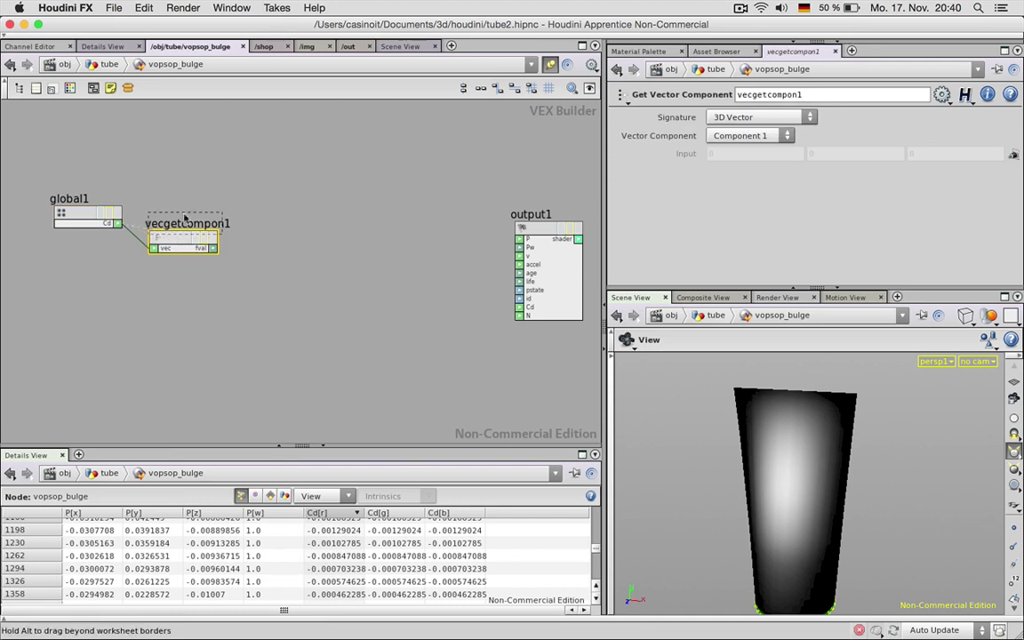
drag(179, 238, 188, 214)
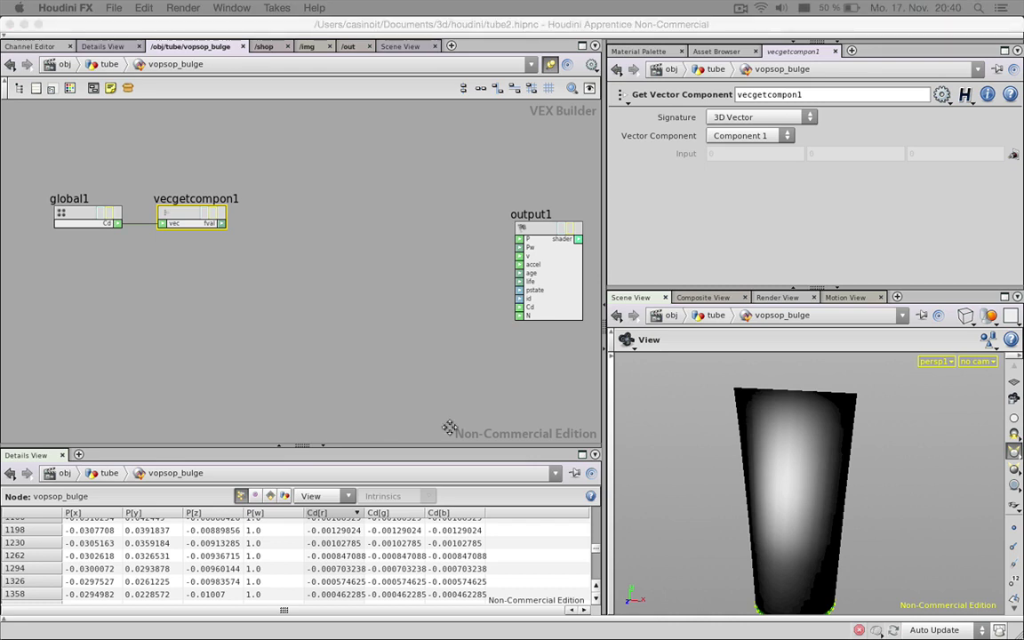
Step: Add a Displace Along Normal node and wire the vector component's fval output into its amount input
click(297, 247)
click(221, 223)
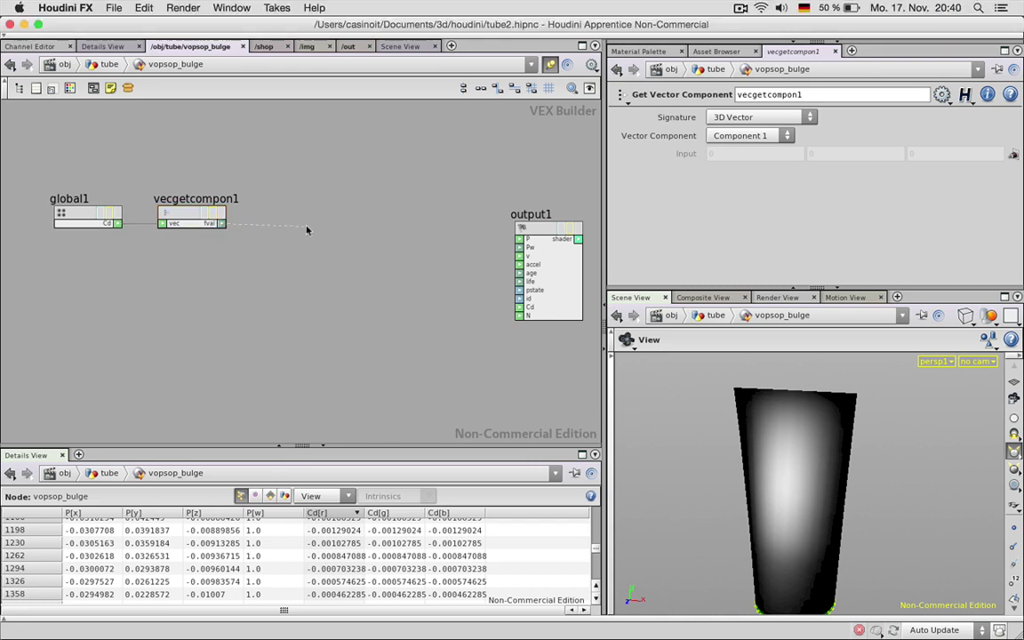
key(Tab)
text(displ)
key(Return)
click(276, 204)
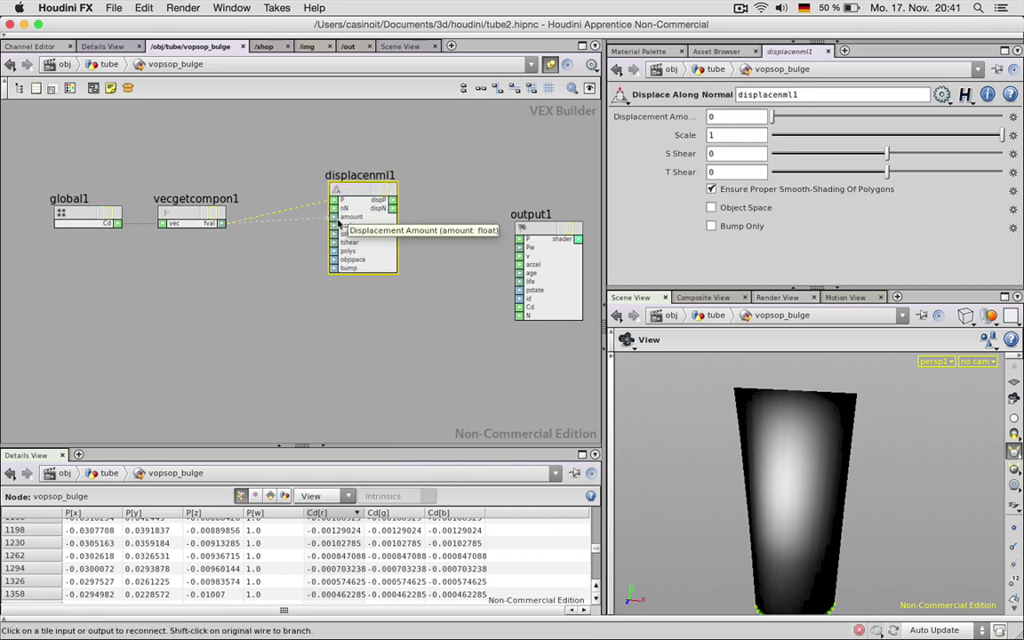
click(333, 216)
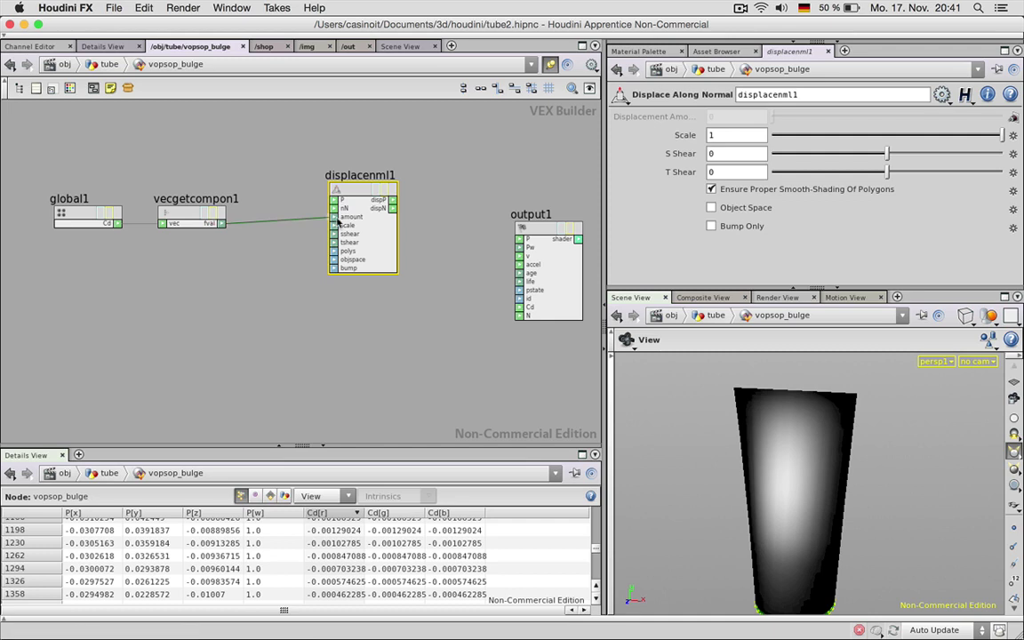
click(204, 215)
click(345, 210)
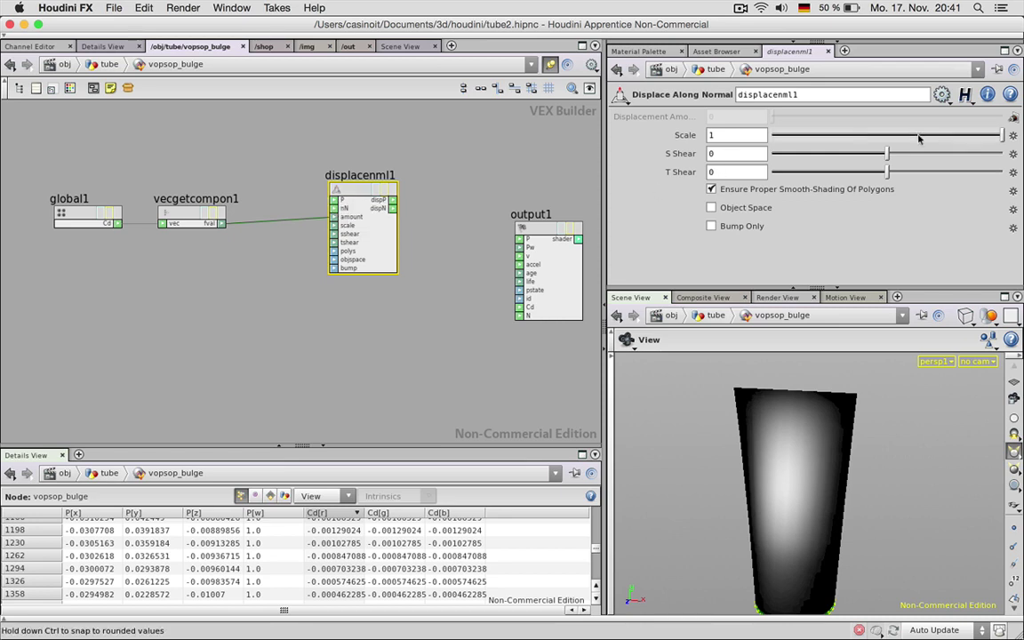
drag(836, 571, 786, 553)
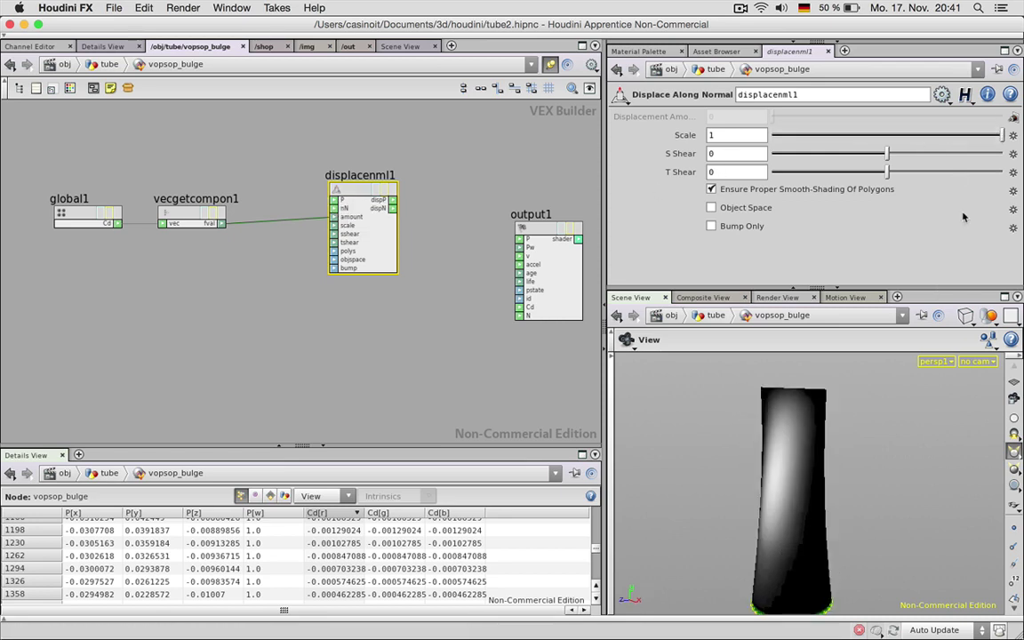
mouse_move(995, 139)
mouse_down()
mouse_move(884, 135)
mouse_move(999, 135)
mouse_up()
Step: Turn off the single-variable output option on the global1 node
drag(352, 192, 357, 199)
middle_drag(226, 176, 237, 248)
click(123, 228)
click(748, 132)
Step: Wire the P and N outputs of global1 into the P and nN inputs of displacenml1
drag(319, 276, 322, 249)
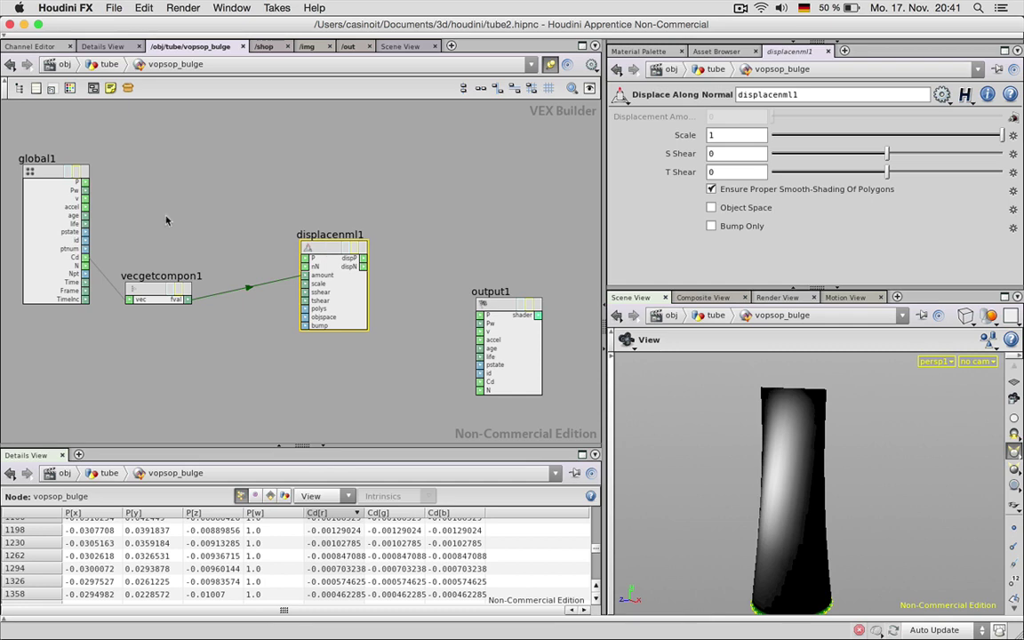
drag(305, 258, 323, 252)
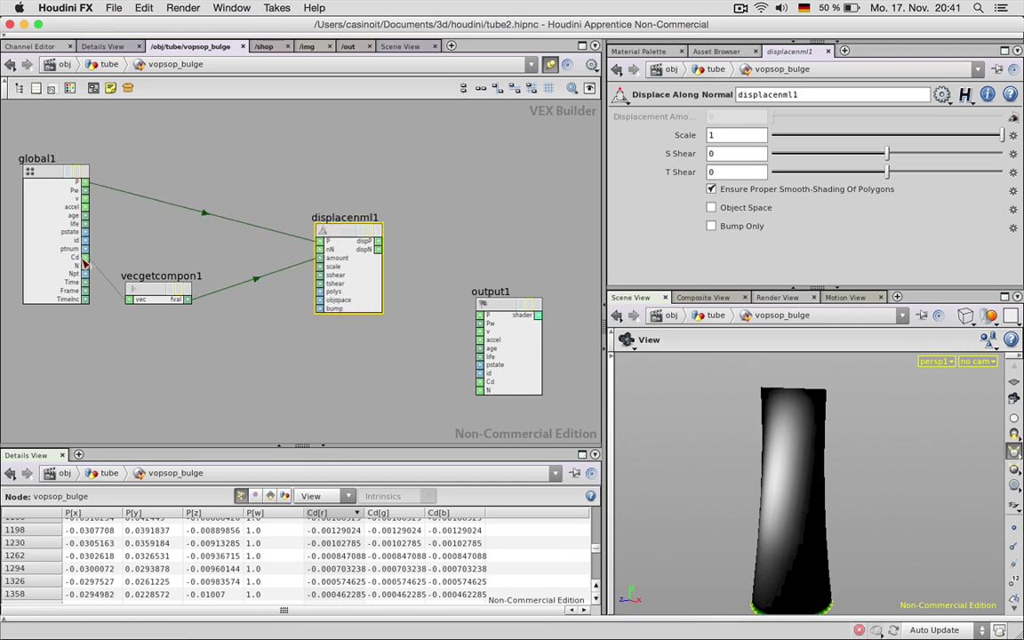
click(152, 291)
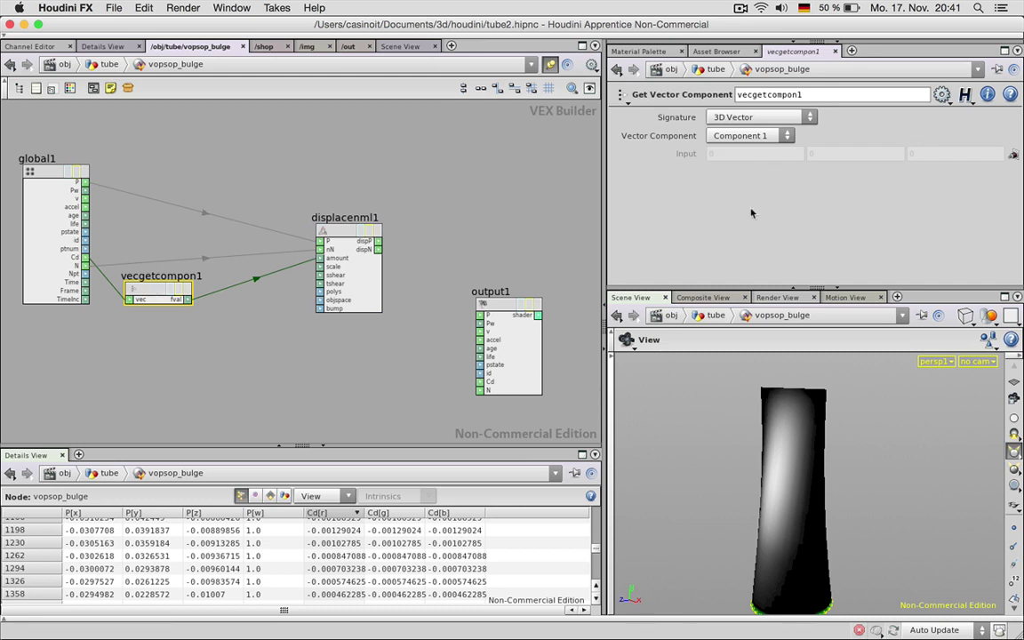
click(754, 135)
click(738, 162)
click(756, 134)
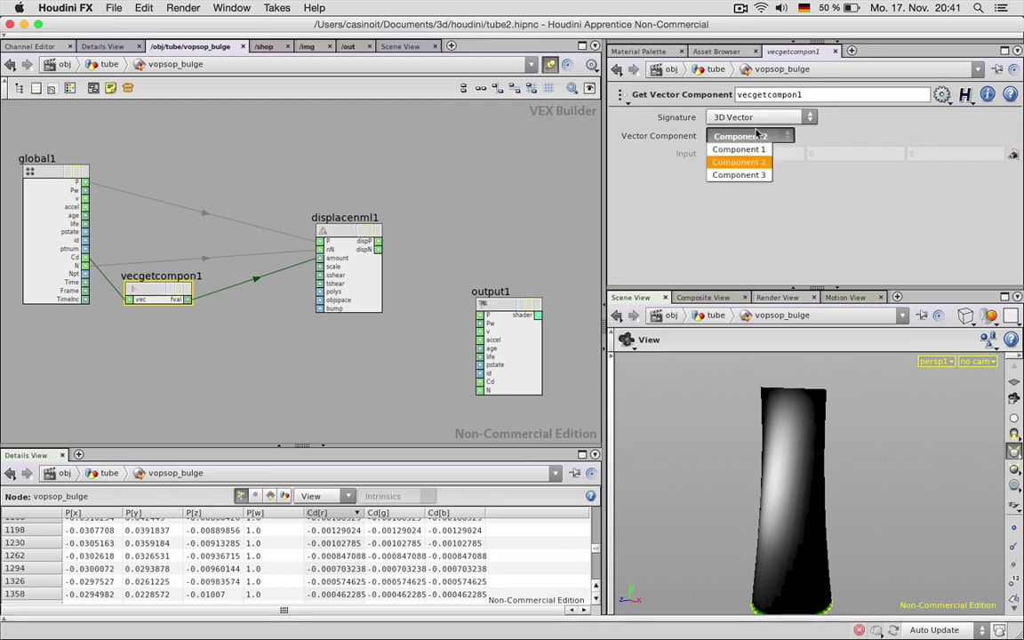
click(738, 149)
Step: Move output1 next to displacenml1 and connect dispP to its P input
click(480, 206)
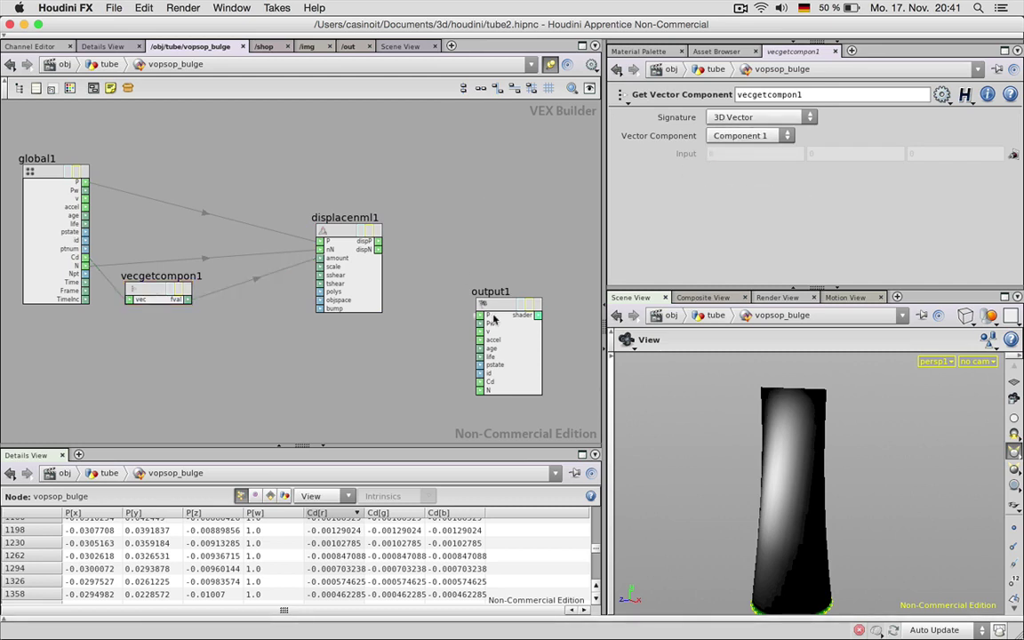
drag(493, 320, 430, 238)
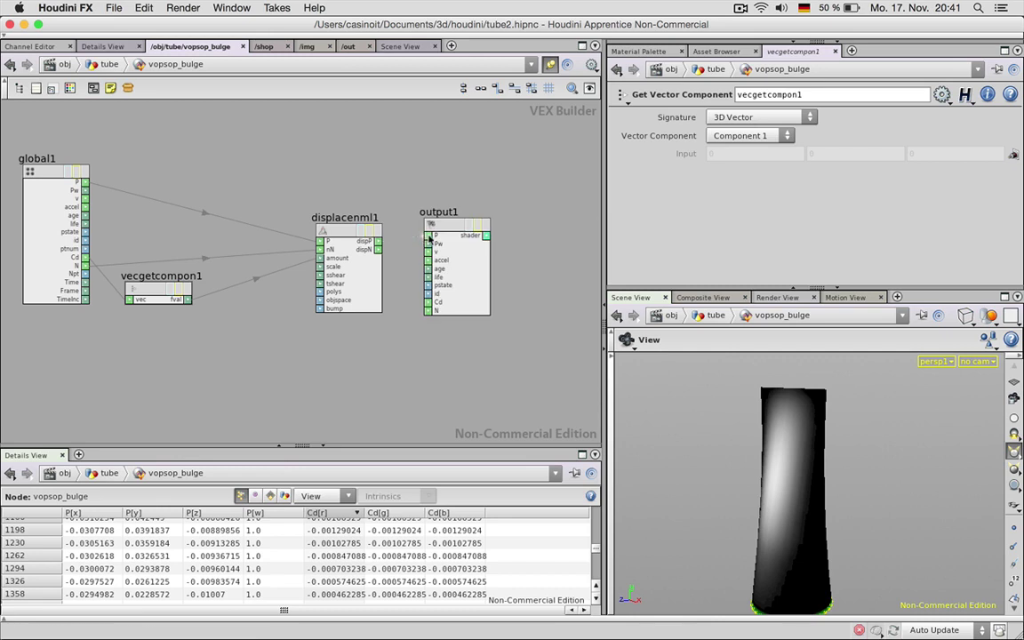
Step: Disconnect the P and N wires running from global1 into displacenml1 and align output1 beside it
right_click(278, 230)
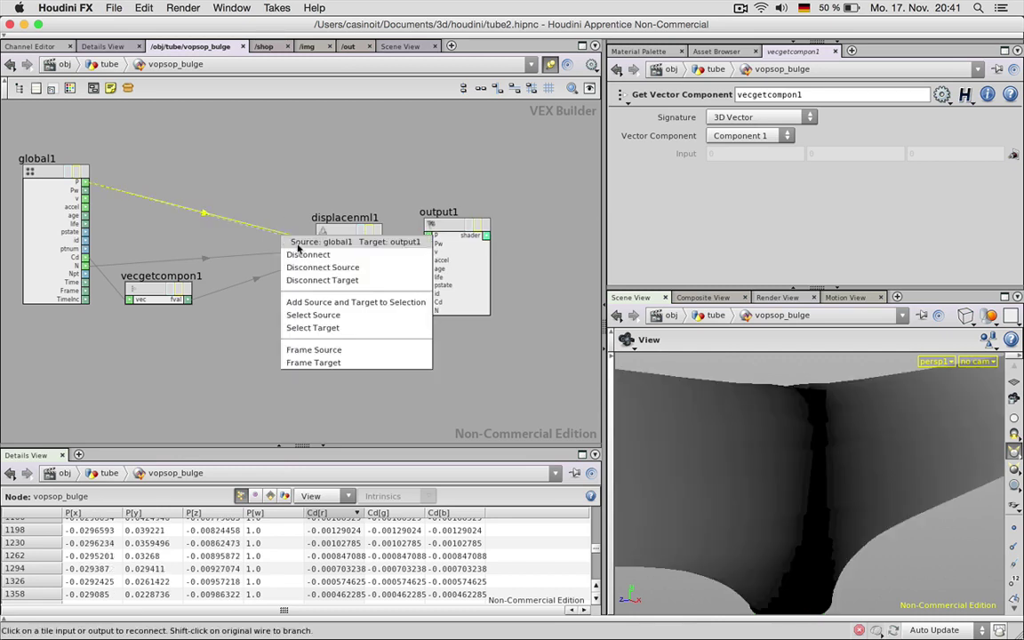
click(306, 249)
right_click(262, 255)
click(290, 273)
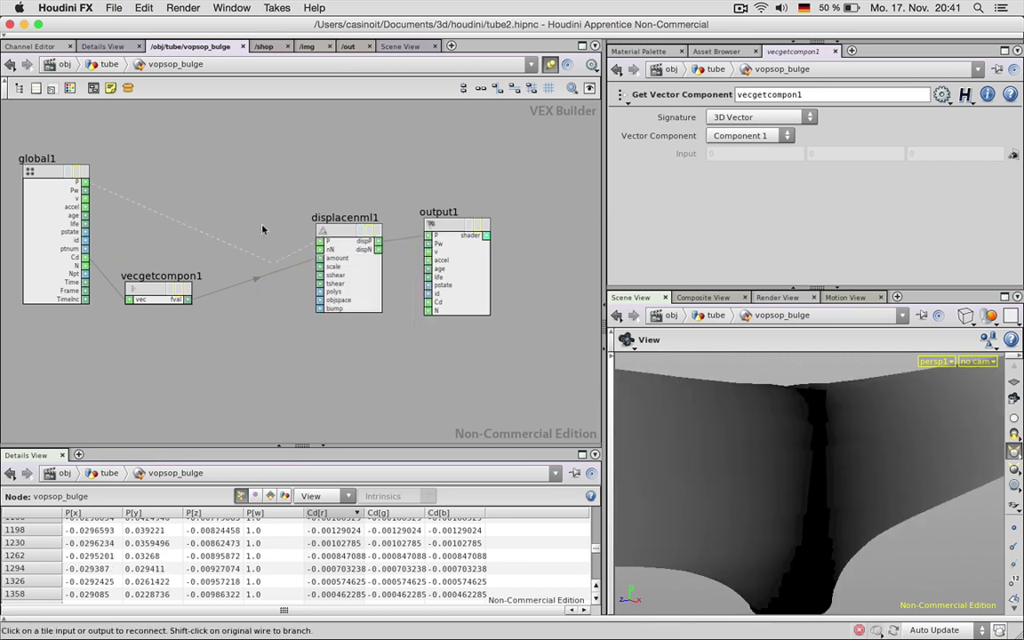
drag(445, 227, 433, 232)
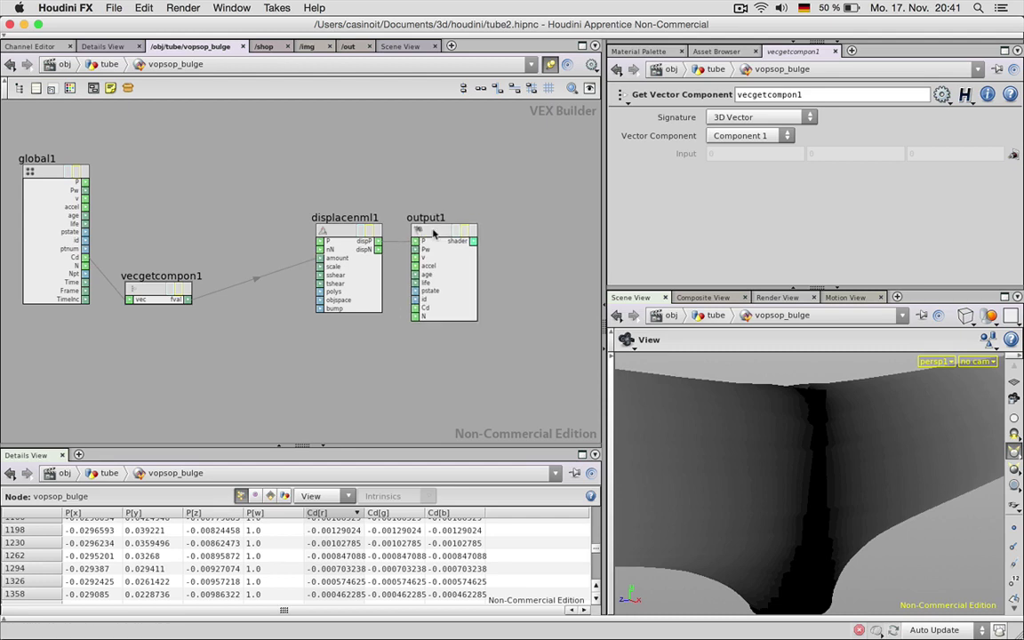
Step: Set the displacement Scale of displacenml1 to 0.062 and check the bulge on the tube from the side
mouse_move(804, 474)
mouse_down()
mouse_move(853, 498)
mouse_move(810, 494)
mouse_move(807, 480)
mouse_move(776, 484)
mouse_move(809, 489)
mouse_move(791, 491)
mouse_up()
click(341, 233)
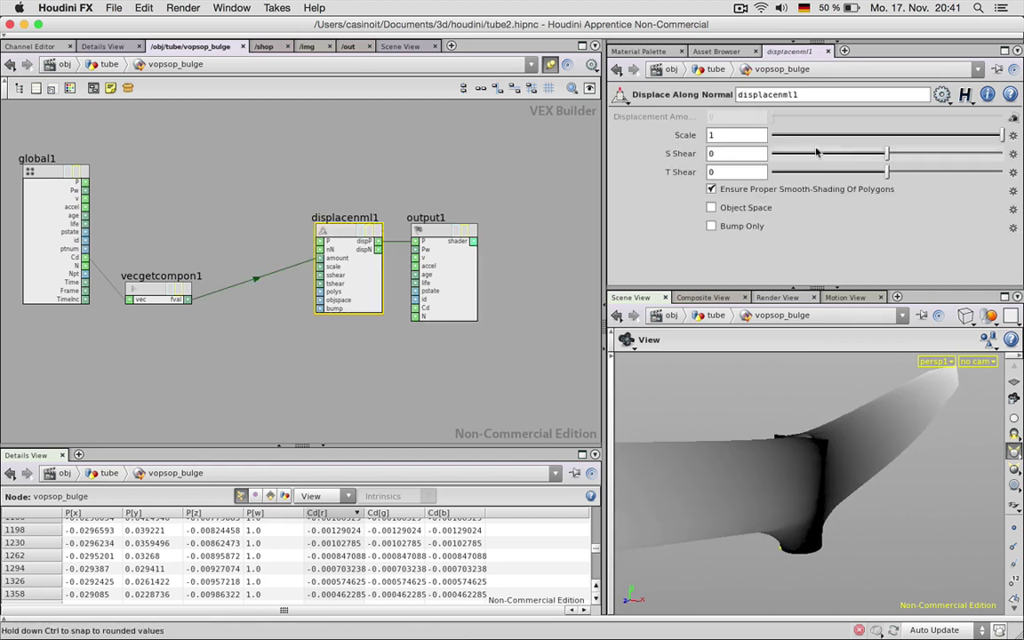
drag(995, 135, 895, 138)
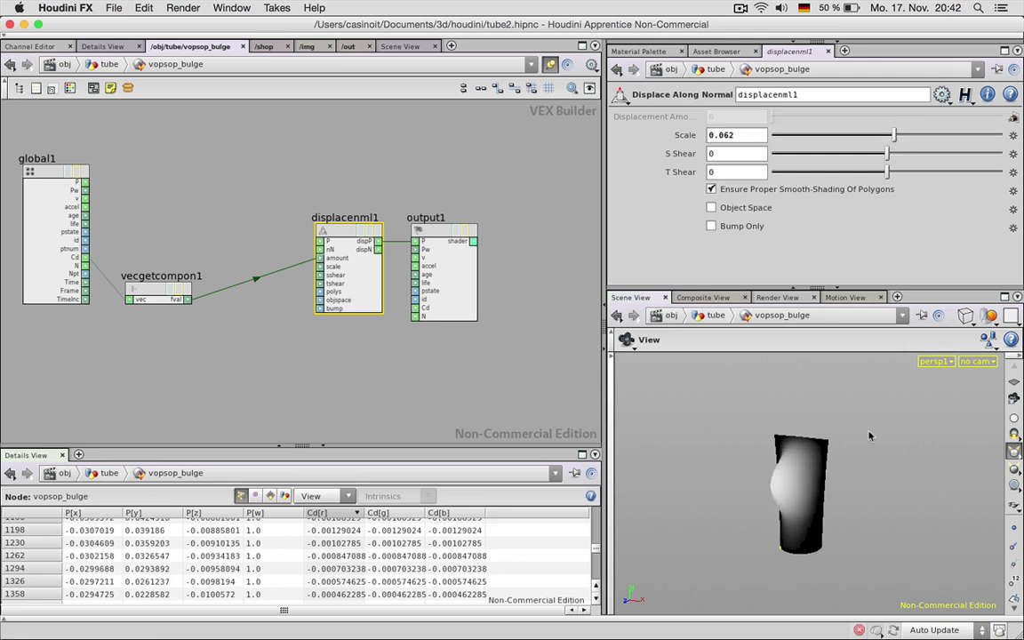
scroll(781, 510, up, 5)
drag(781, 510, 717, 456)
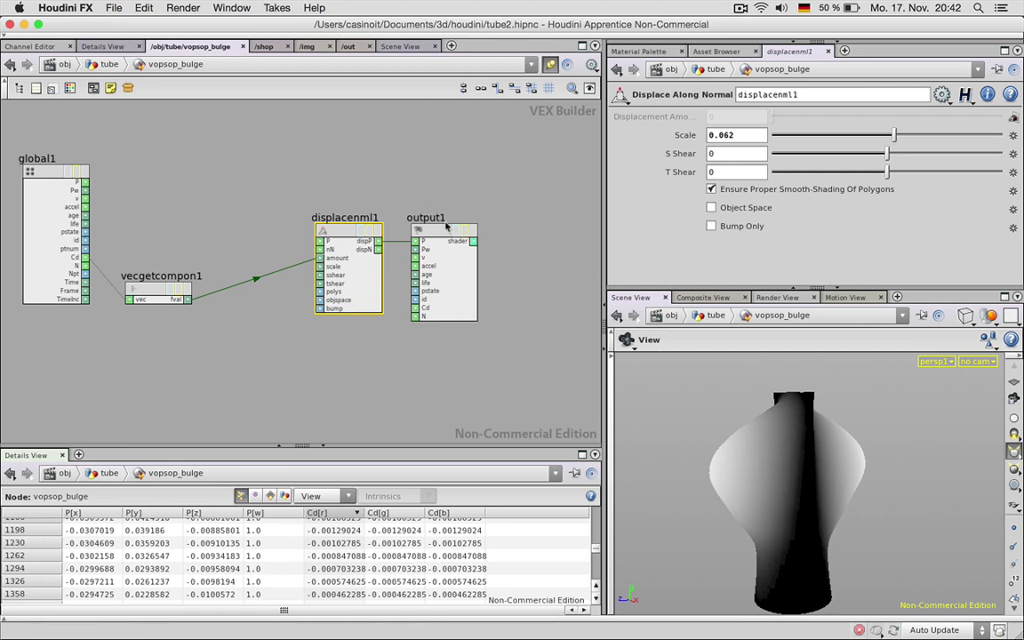
Step: Line up vecgetcompon1 and output1 with displacenml1 and promote the displacement Scale parameter
drag(445, 230, 453, 230)
drag(154, 293, 206, 234)
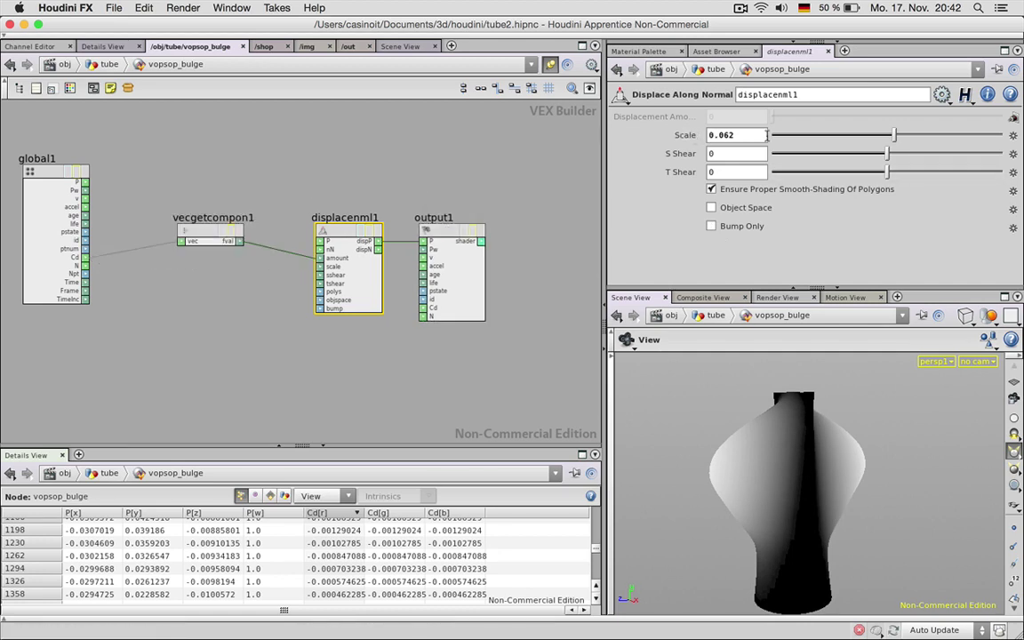
click(1013, 136)
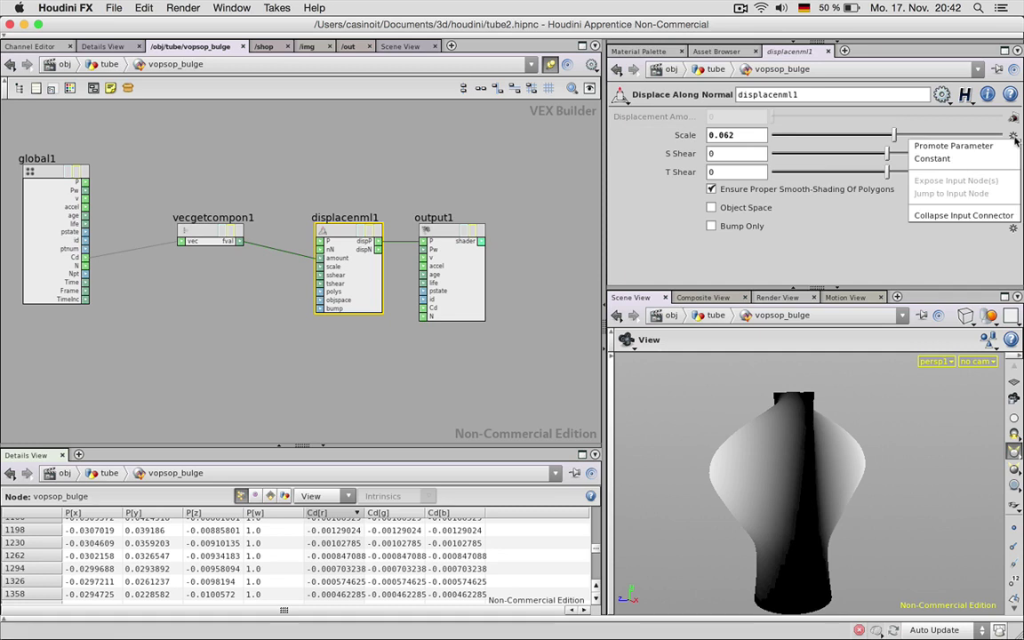
click(951, 145)
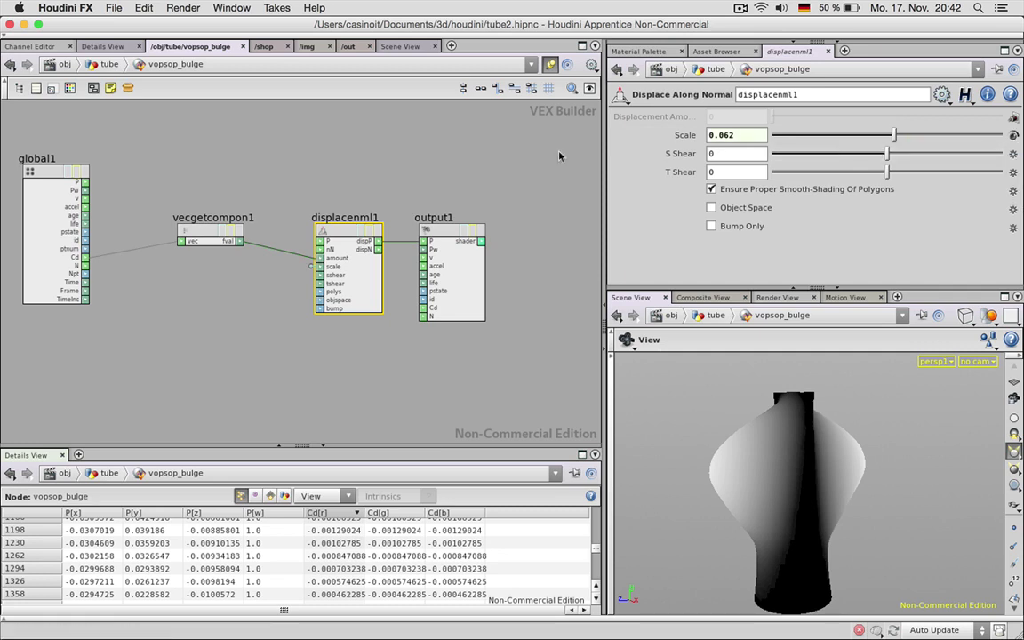
Step: Return to the tube network and set the promoted Scale of vopsop_bulge to -0.693
click(507, 159)
key(u)
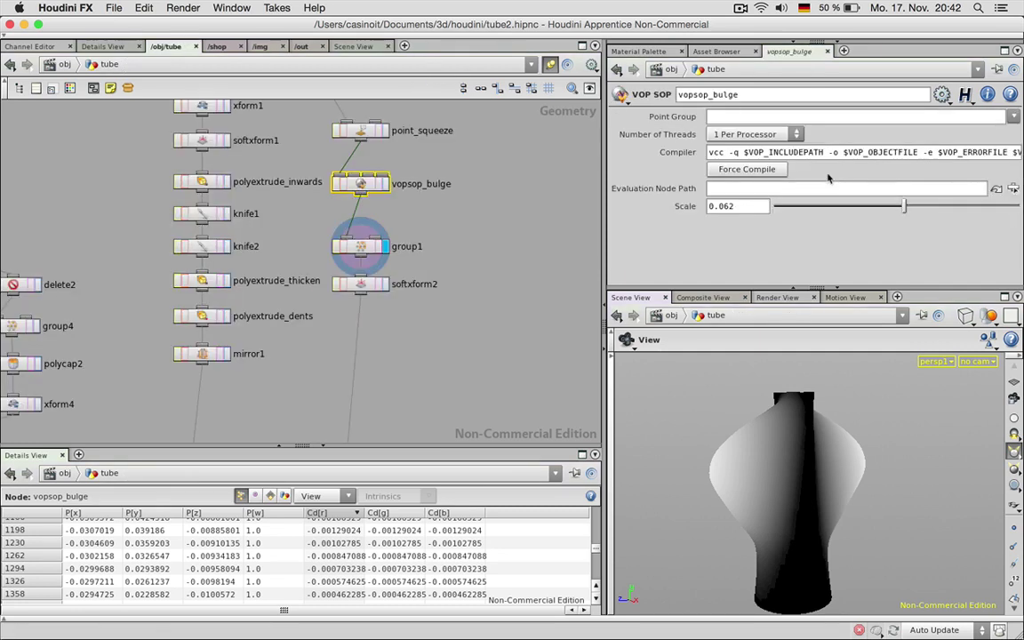
drag(909, 207, 819, 212)
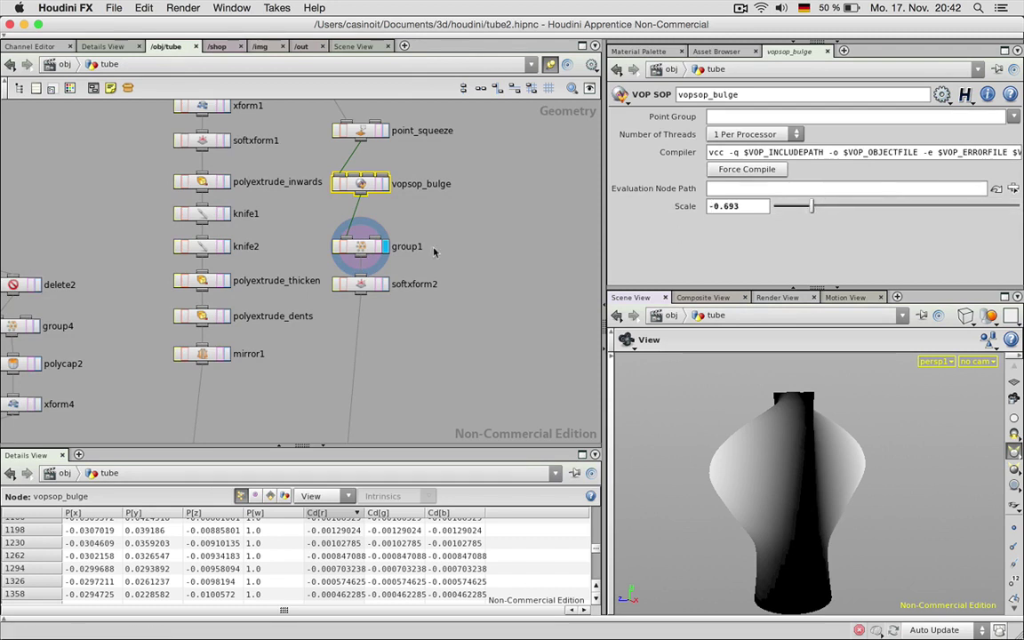
Step: Check the promotion options of displacenml1's Scale inside vopsop_bulge and try the promoted Scale at 0.461
key(i)
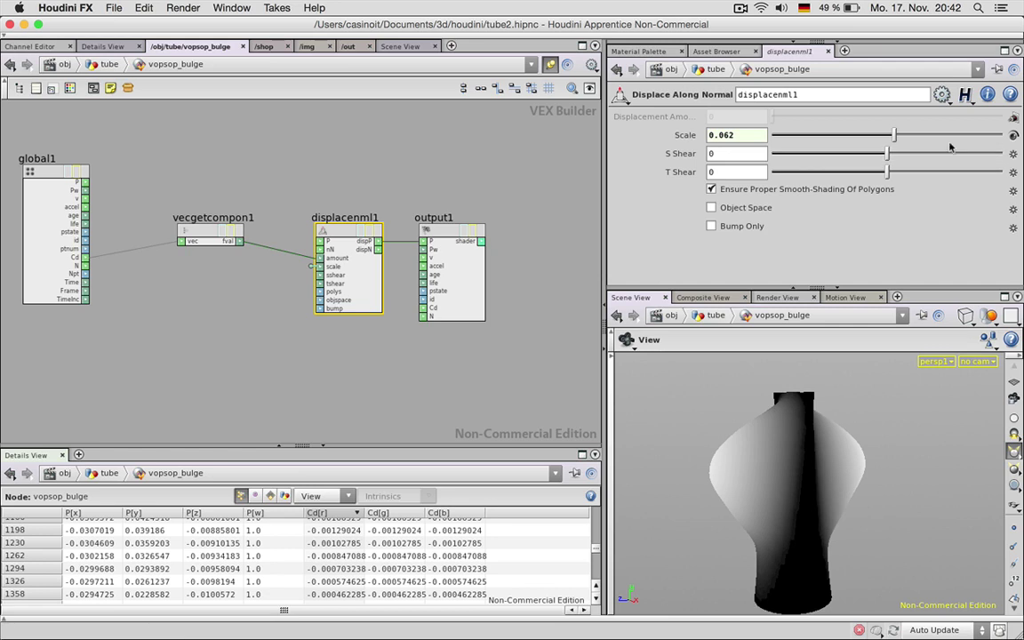
right_click(727, 135)
key(Escape)
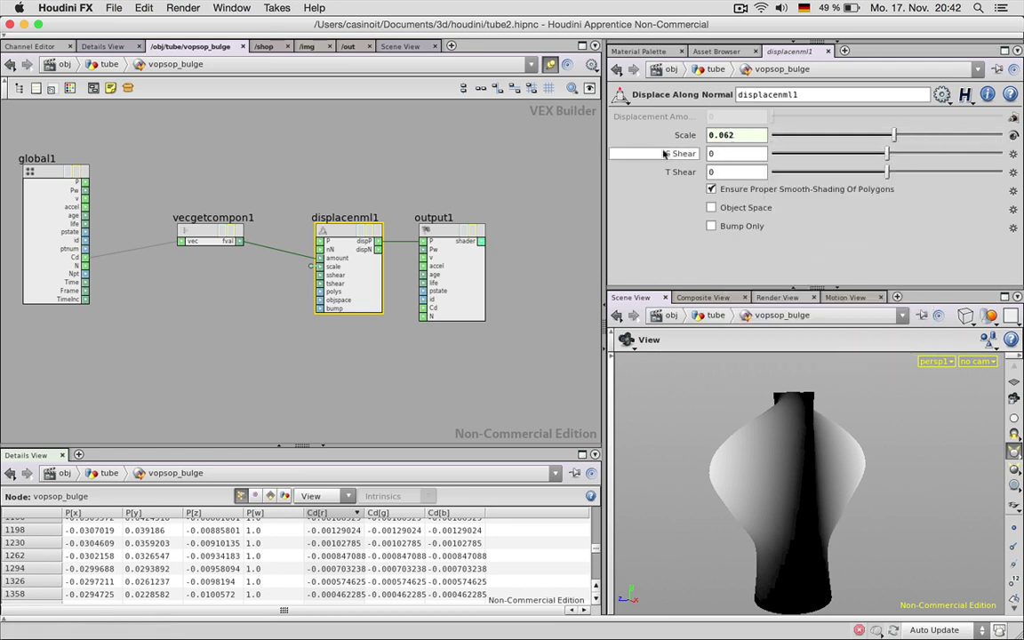
click(1014, 135)
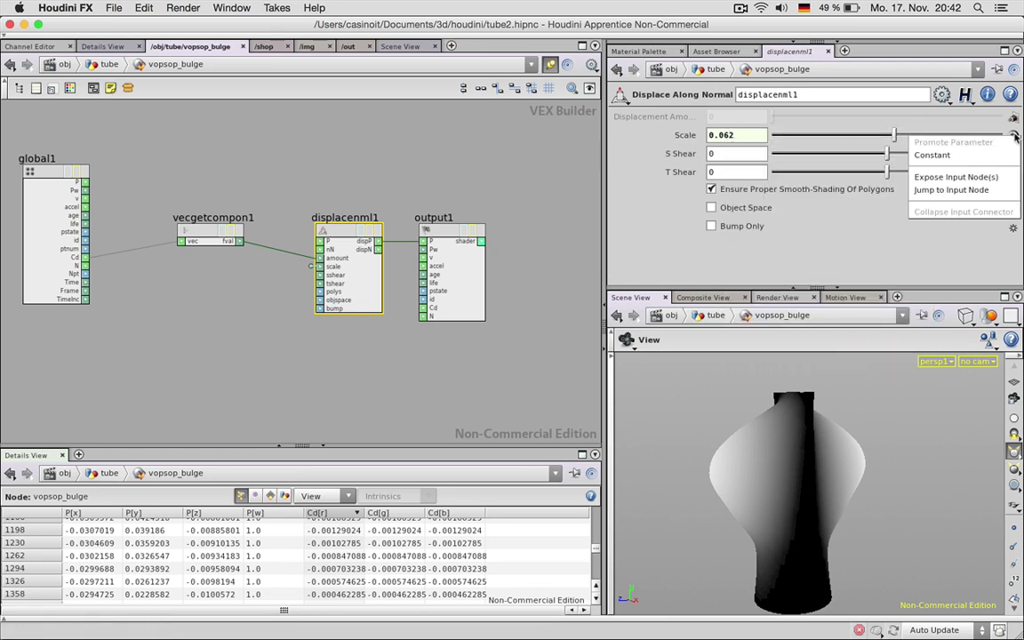
click(952, 142)
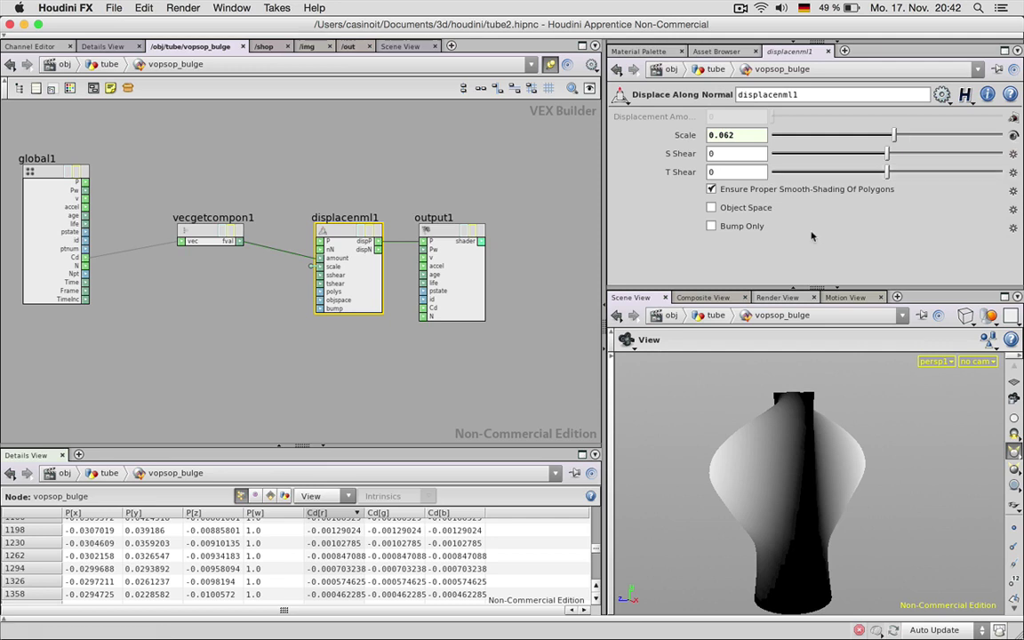
key(u)
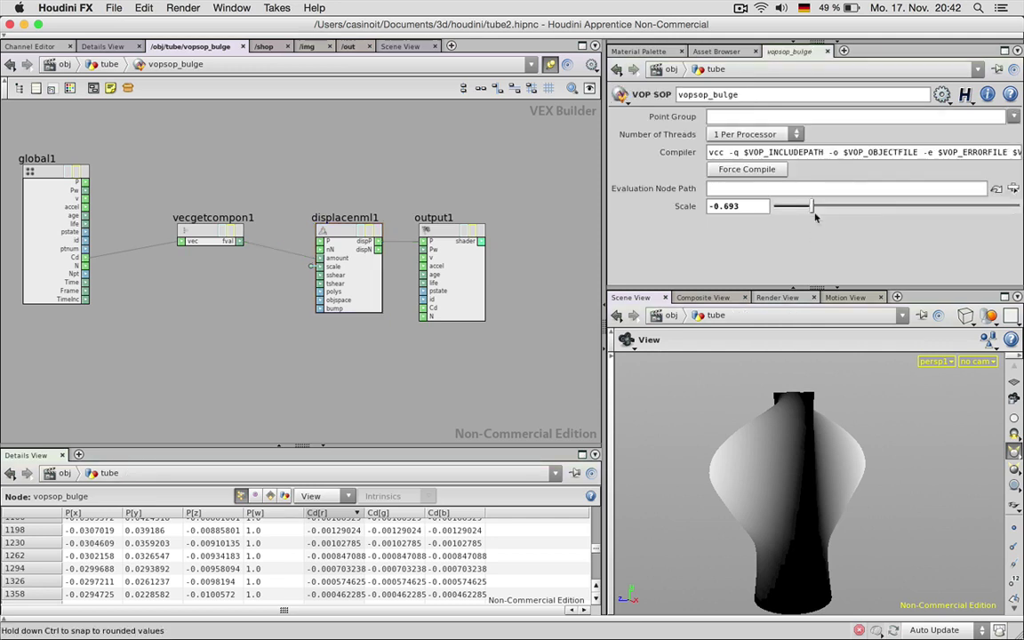
drag(812, 207, 951, 206)
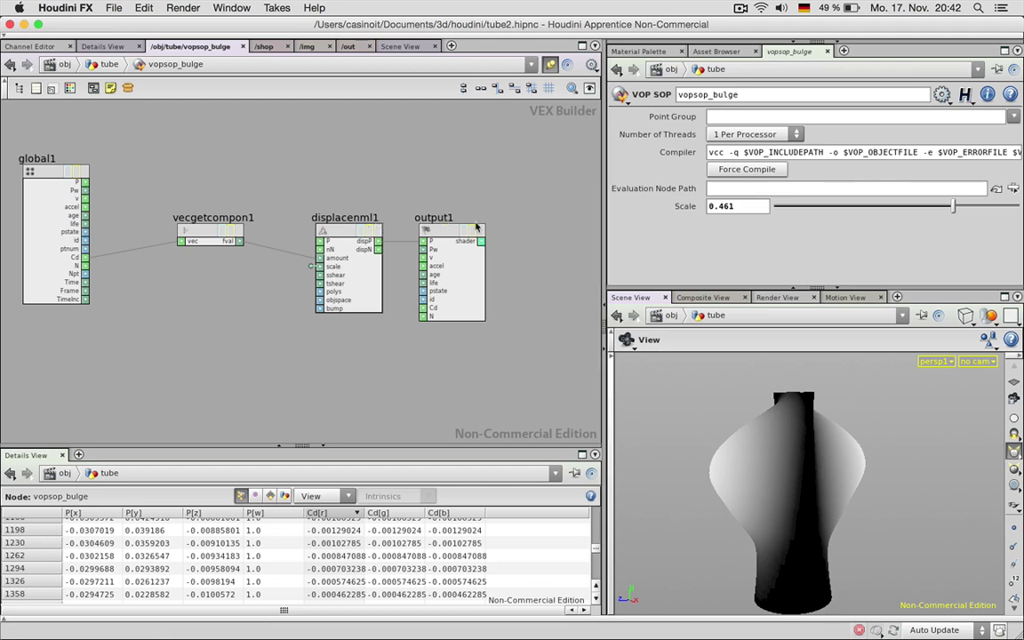
Step: Disconnect the dispP output of displacenml1 from output1 and reconnect it to output1's P input
click(319, 213)
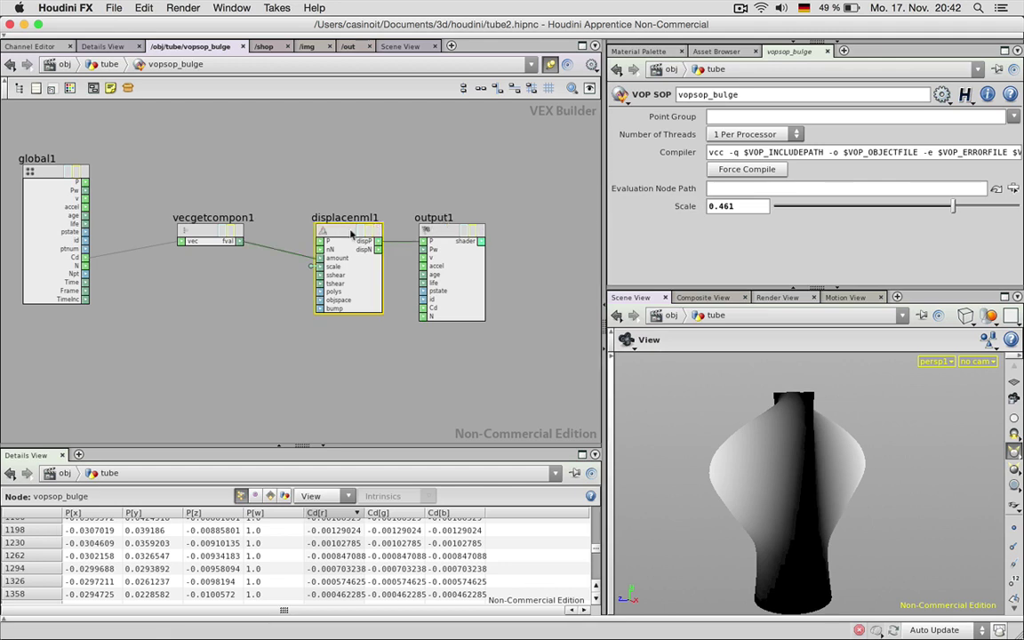
right_click(398, 243)
click(411, 263)
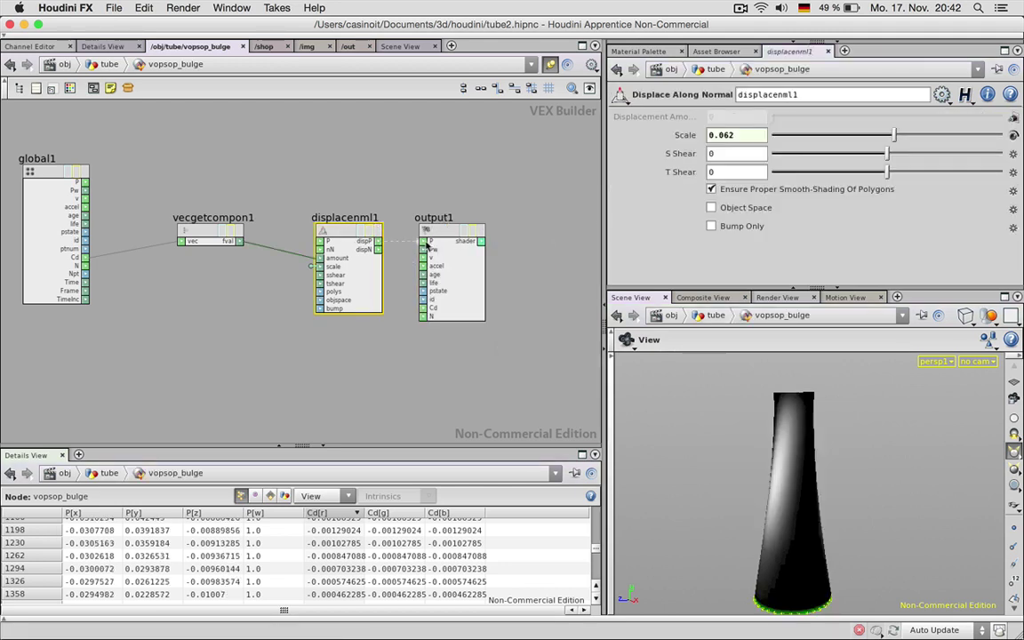
click(425, 242)
click(420, 202)
Step: Return to the tube network and fine-tune the Scale of vopsop_bulge to -0.004, checking the bulge on the tube
key(u)
drag(782, 206, 895, 215)
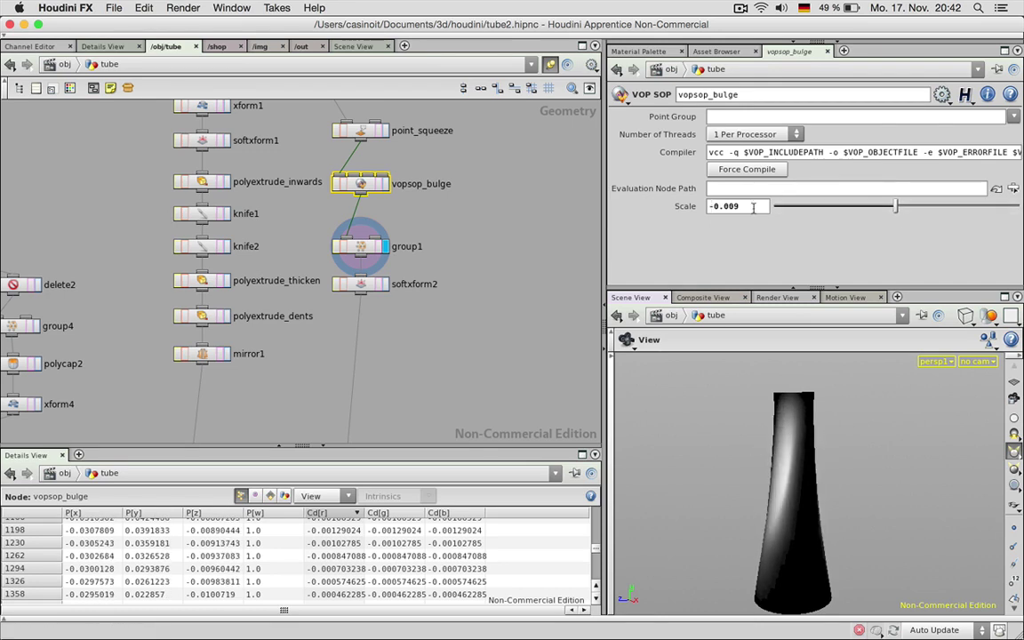
drag(733, 206, 747, 206)
text(3)
key(Return)
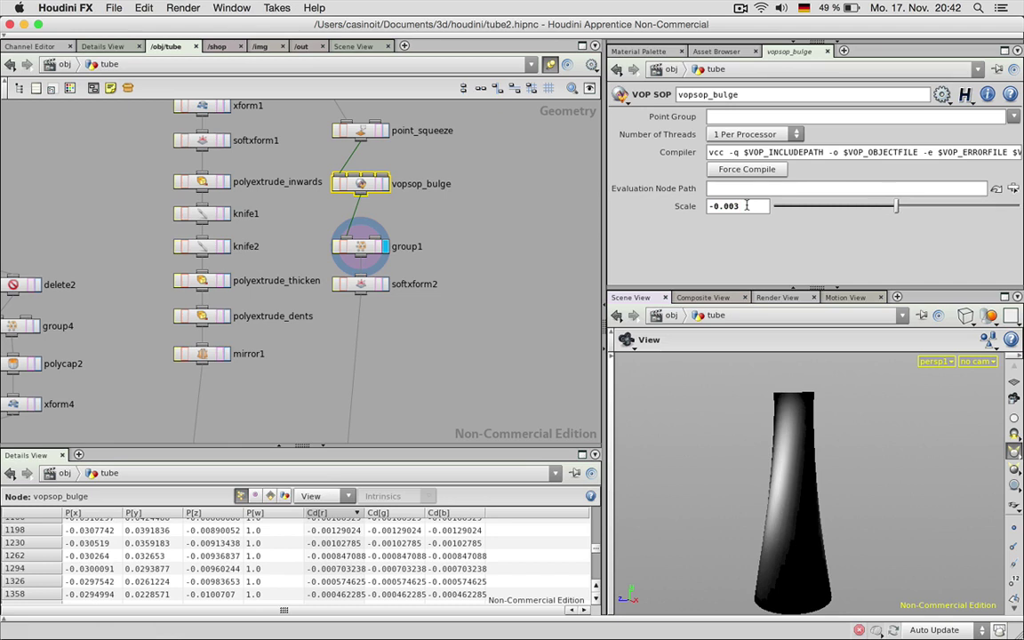
drag(827, 515, 796, 481)
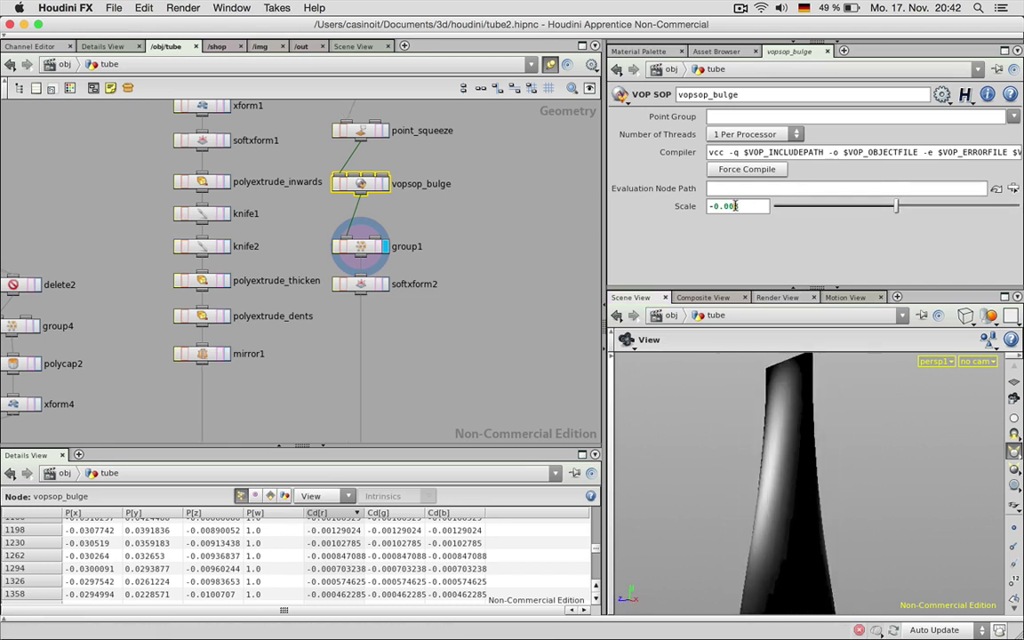
text(4)
key(Return)
drag(782, 469, 702, 484)
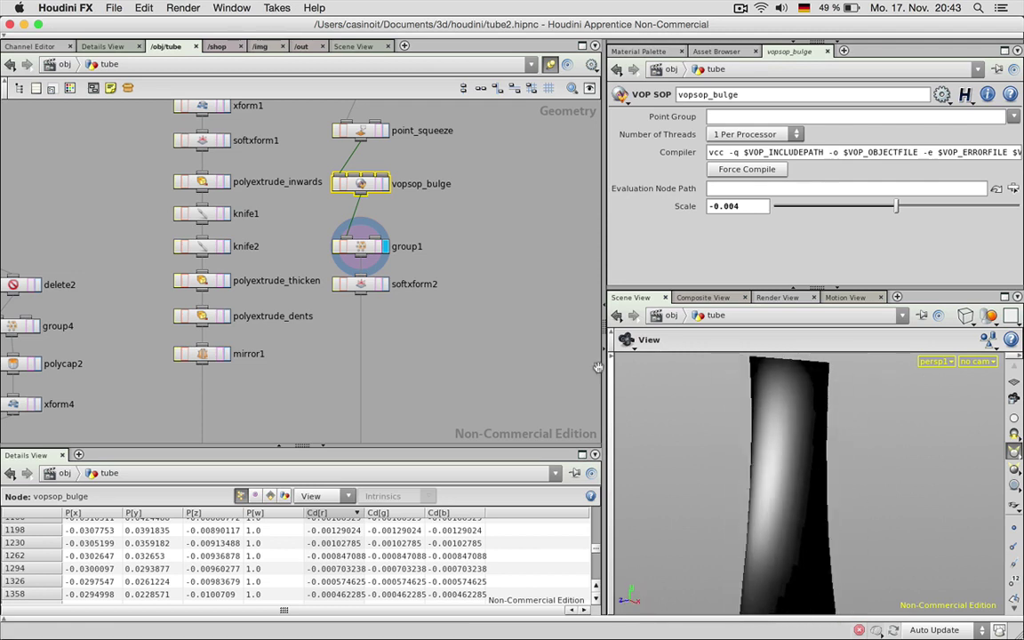
Step: Add a Constant node below displacenml1 inside vopsop_bulge and collapse the details pane to enlarge the network
double_click(361, 183)
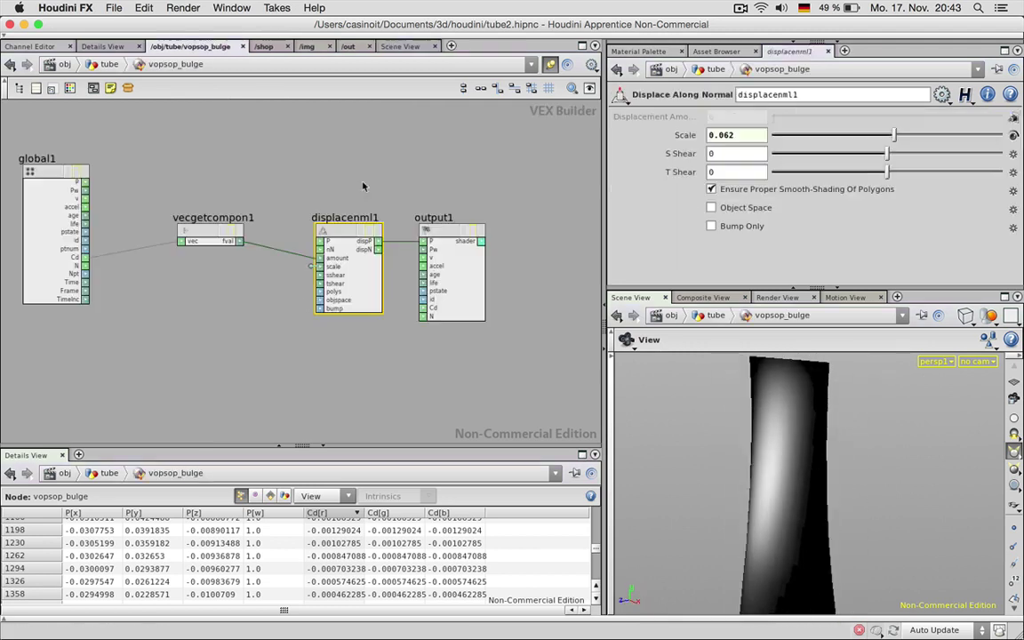
key(Tab)
text(const)
key(Return)
click(290, 372)
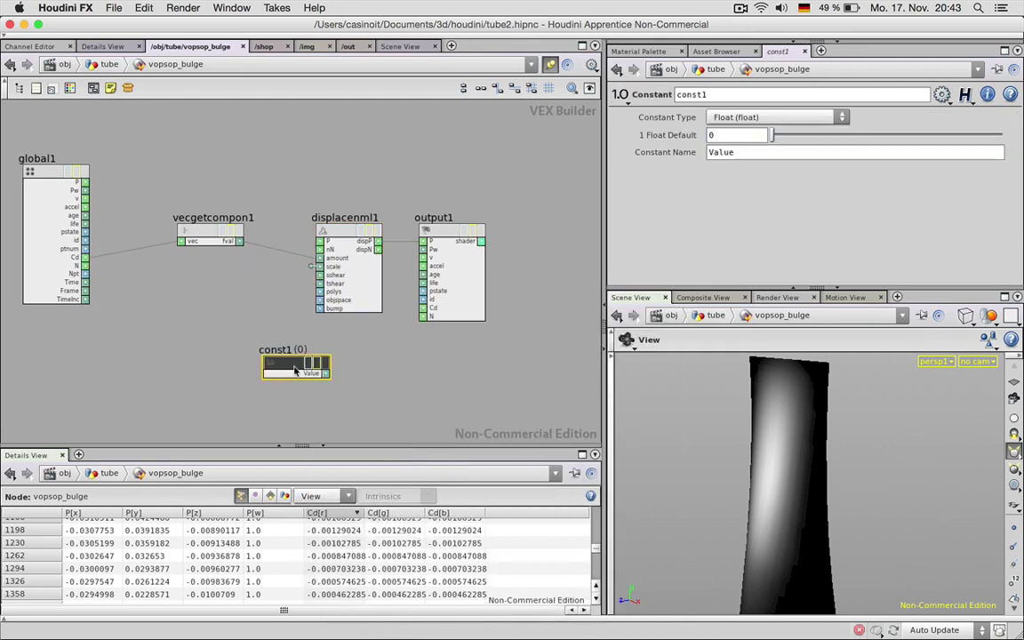
click(323, 445)
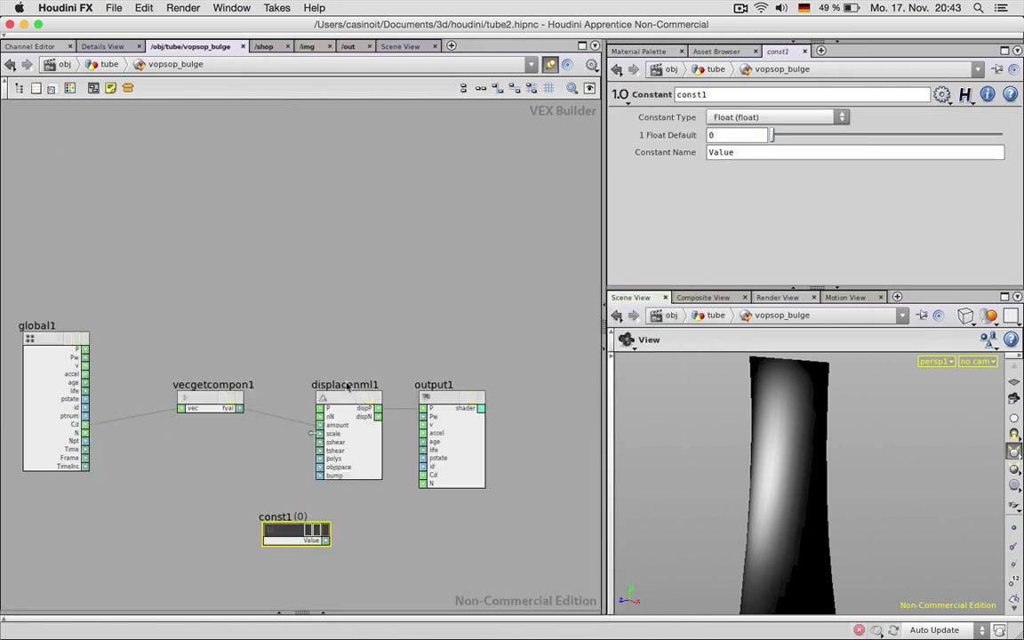
Step: Set const1 to the Vector type with default 1, 1, 1 and wire its value into output1's Cd input
middle_drag(347, 369, 377, 215)
click(746, 118)
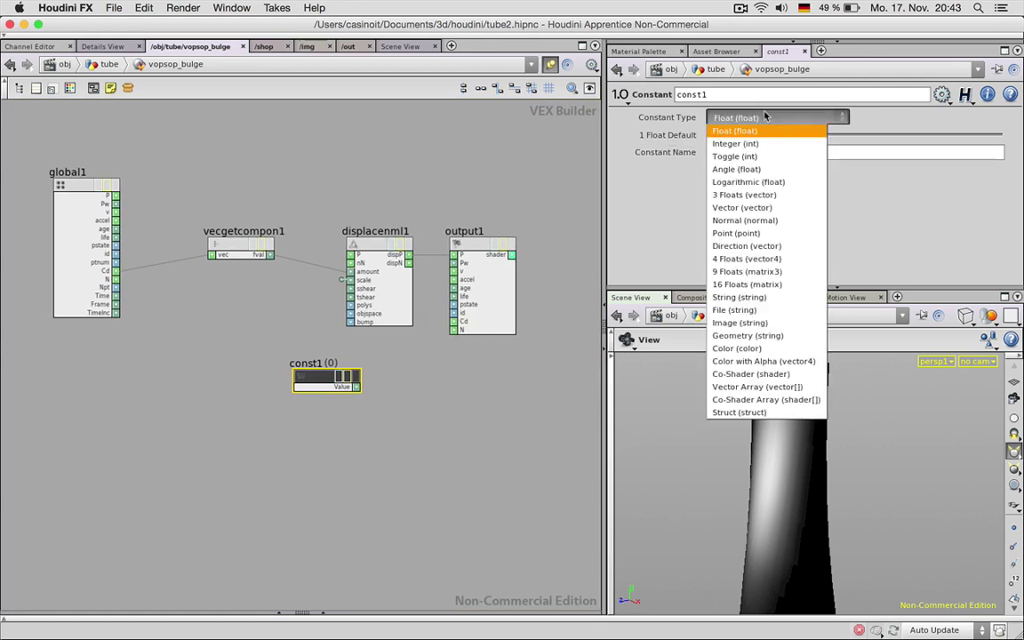
click(744, 207)
middle_drag(670, 138, 702, 111)
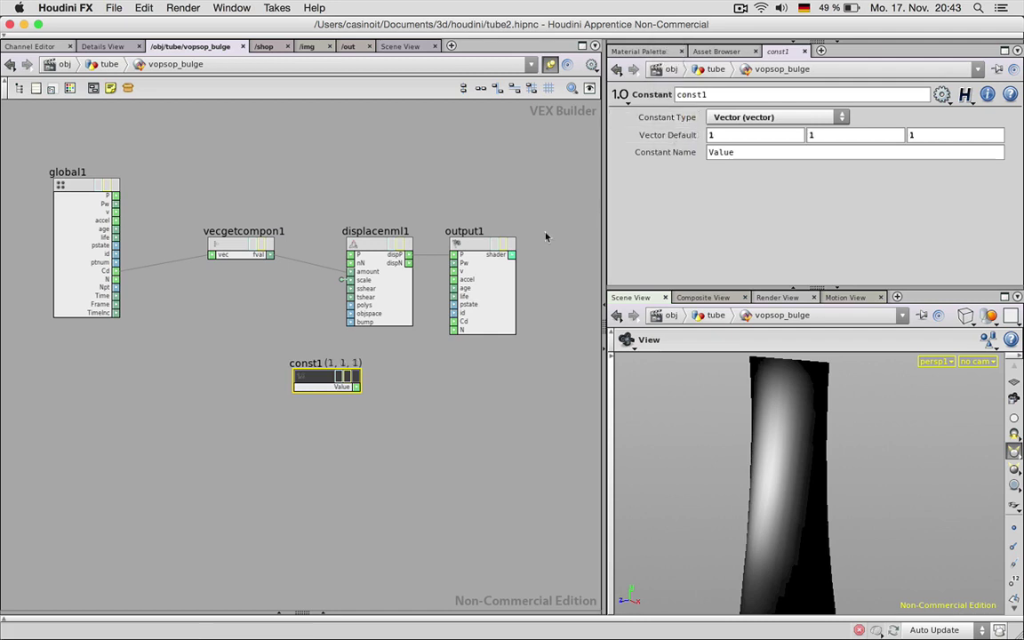
click(458, 321)
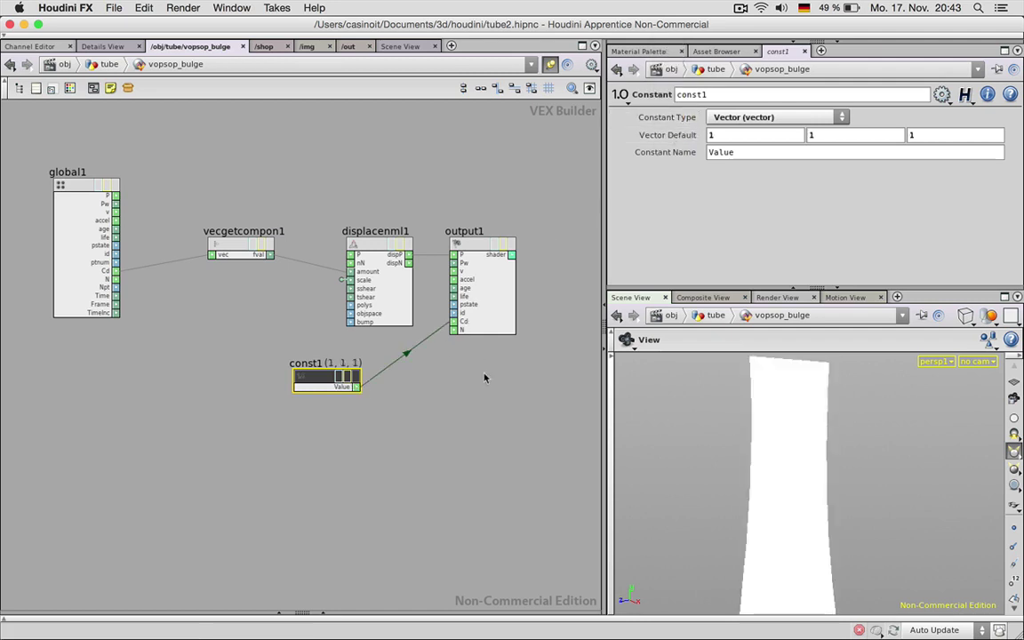
Step: Return to the tube network and set the viewport shading to Smooth Shaded to see the bulged surface
key(u)
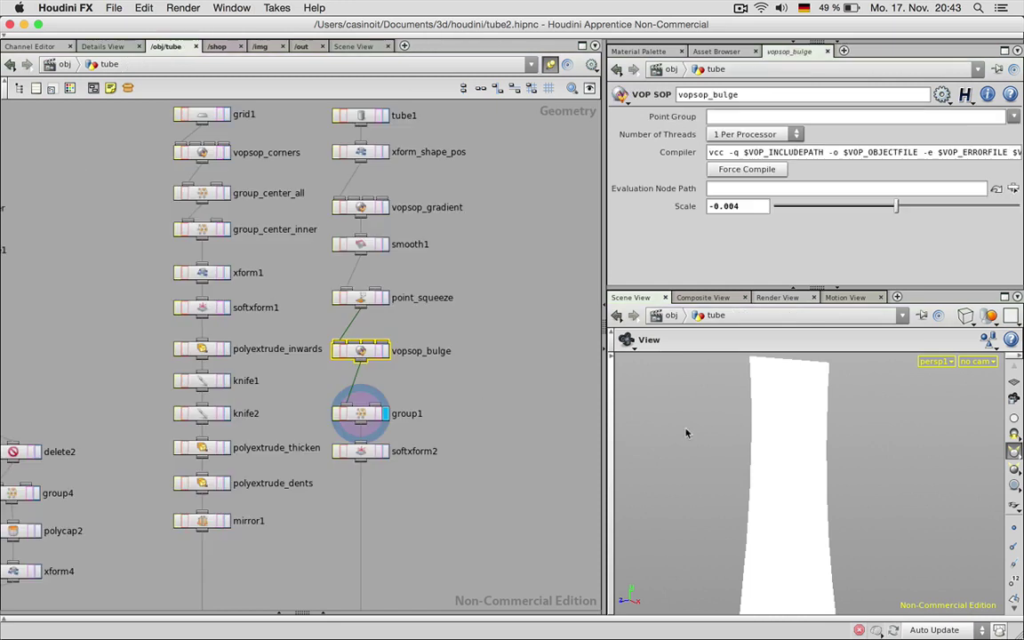
mouse_move(835, 457)
mouse_down()
mouse_move(800, 476)
mouse_move(783, 451)
mouse_move(823, 417)
mouse_up()
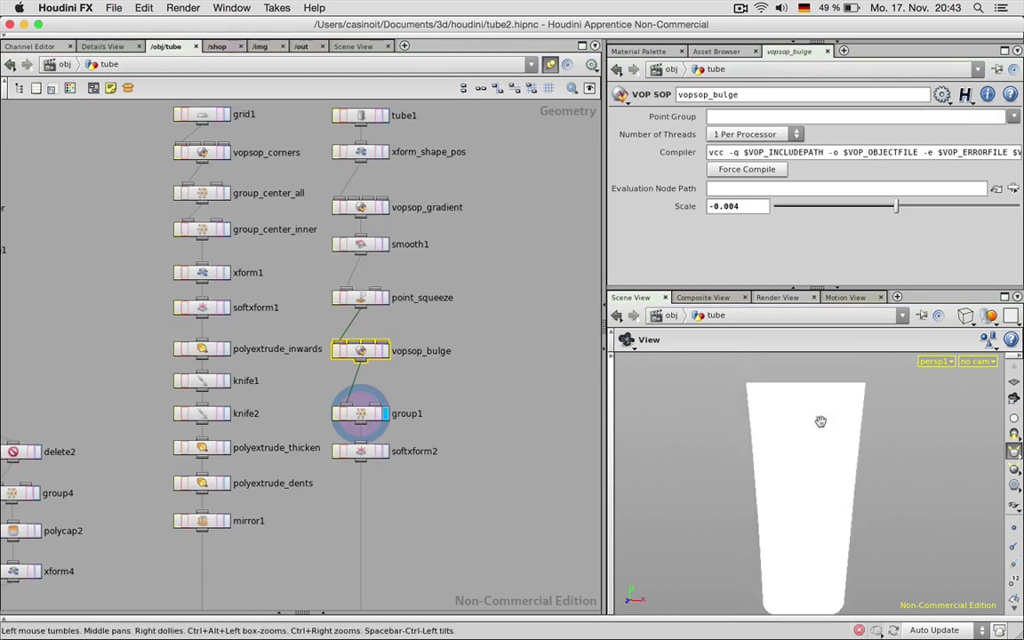
click(965, 317)
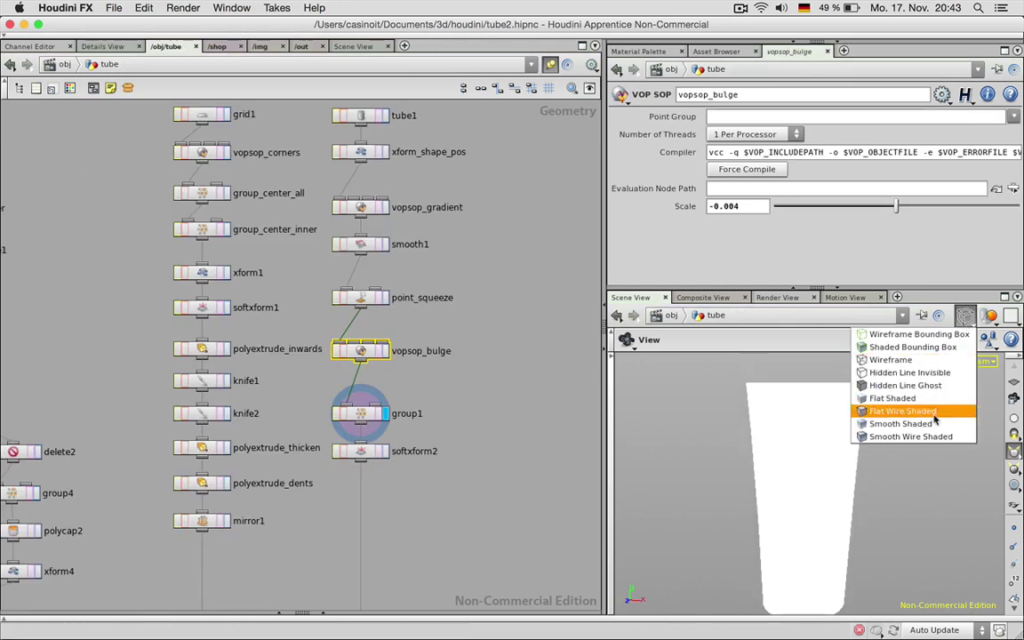
click(900, 423)
drag(860, 465, 799, 476)
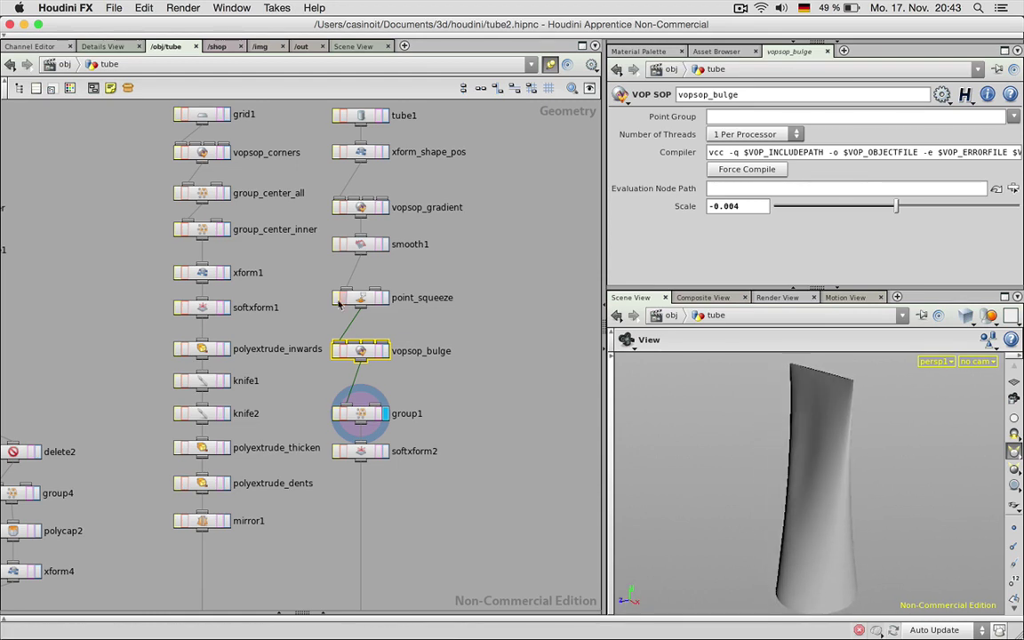
Step: Bypass smooth1 temporarily and examine the unsmoothed crease on the tube up close
click(336, 246)
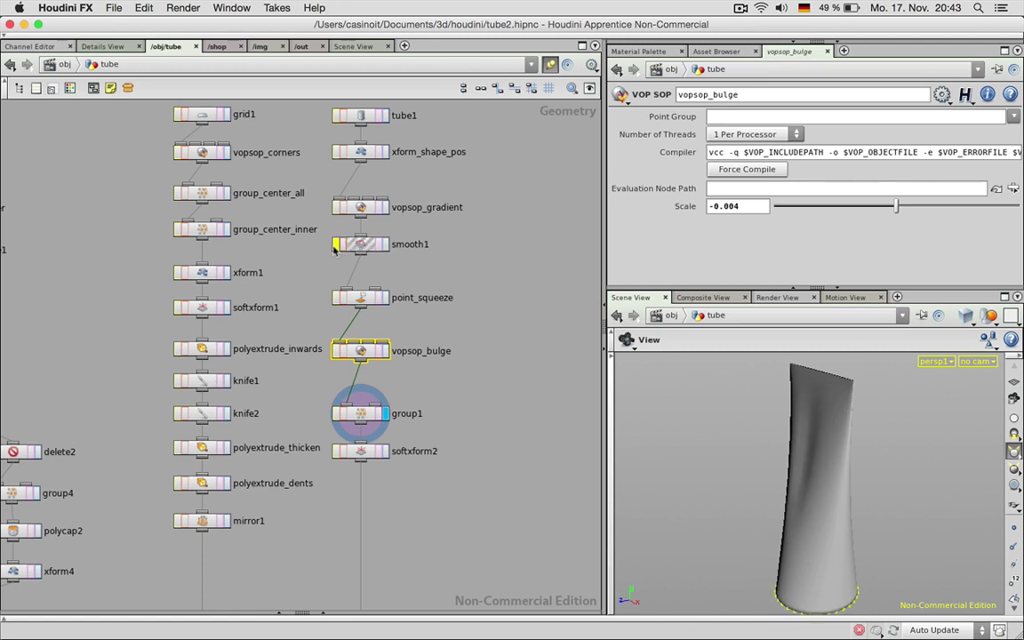
drag(790, 426, 805, 462)
scroll(807, 429, up, 3)
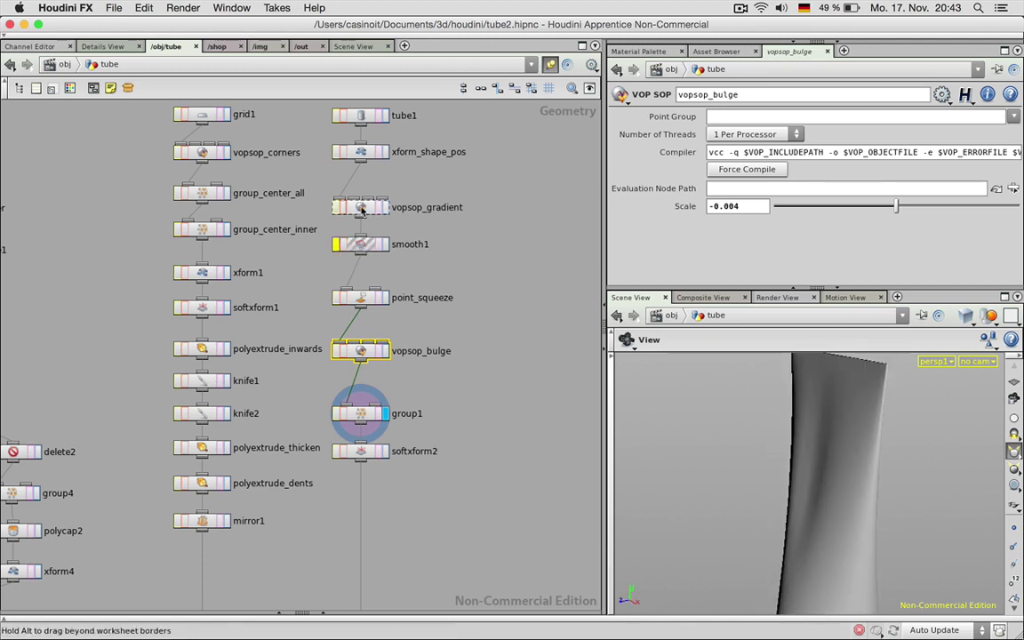
Step: Adjust the X ramp of vopsop_gradient around position 0.26 and remove the ramp point near 0.2
click(360, 207)
mouse_move(743, 234)
mouse_down()
mouse_move(732, 238)
mouse_move(743, 237)
mouse_up()
click(720, 260)
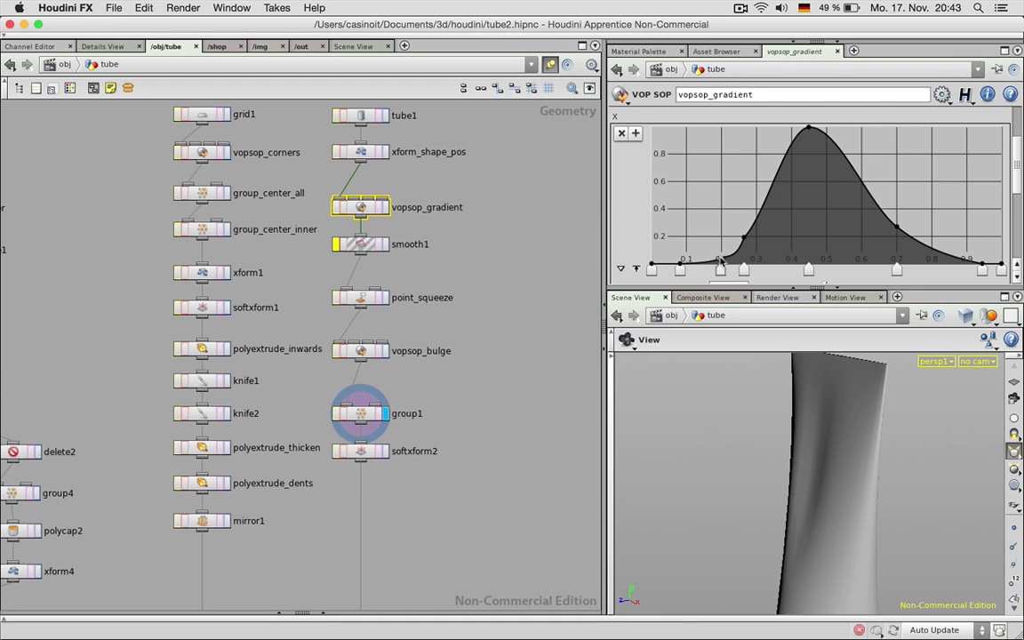
drag(719, 271, 721, 304)
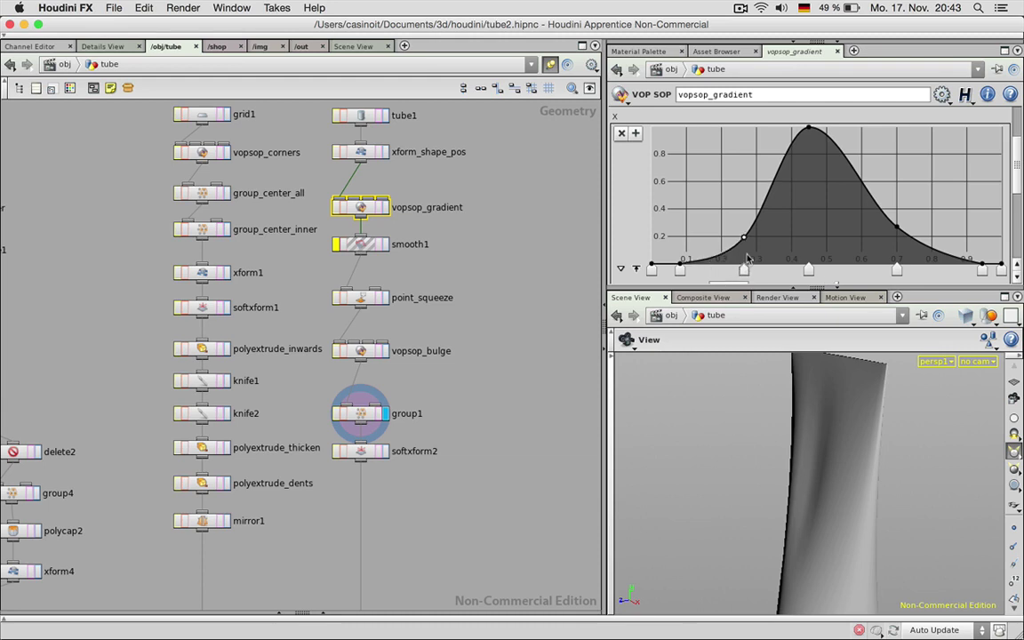
Step: Re-enable smooth1 and set its Smoothing Iterations to 40
click(336, 246)
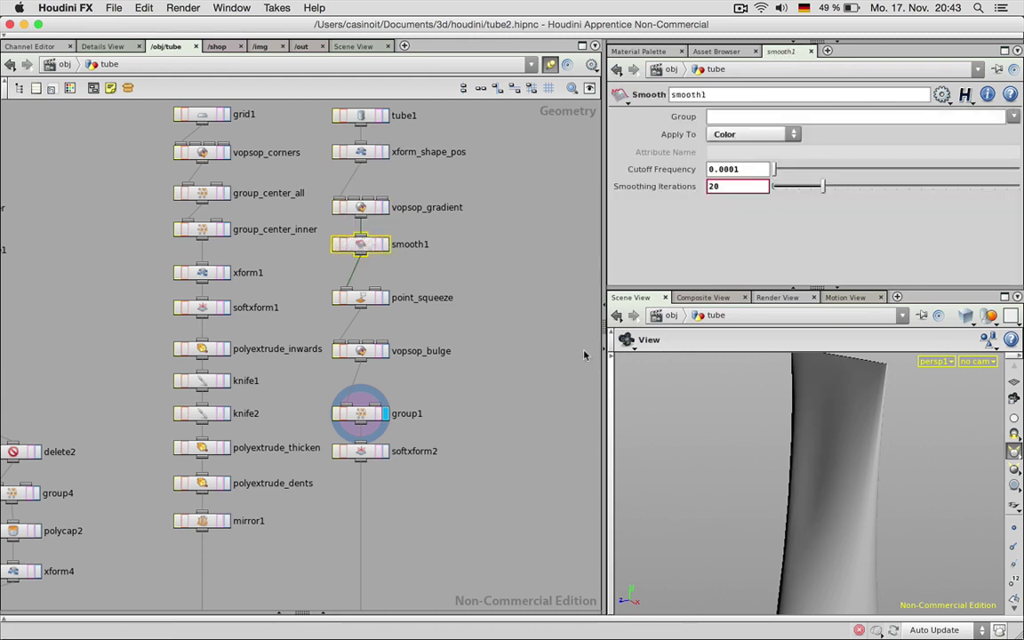
drag(823, 186, 870, 196)
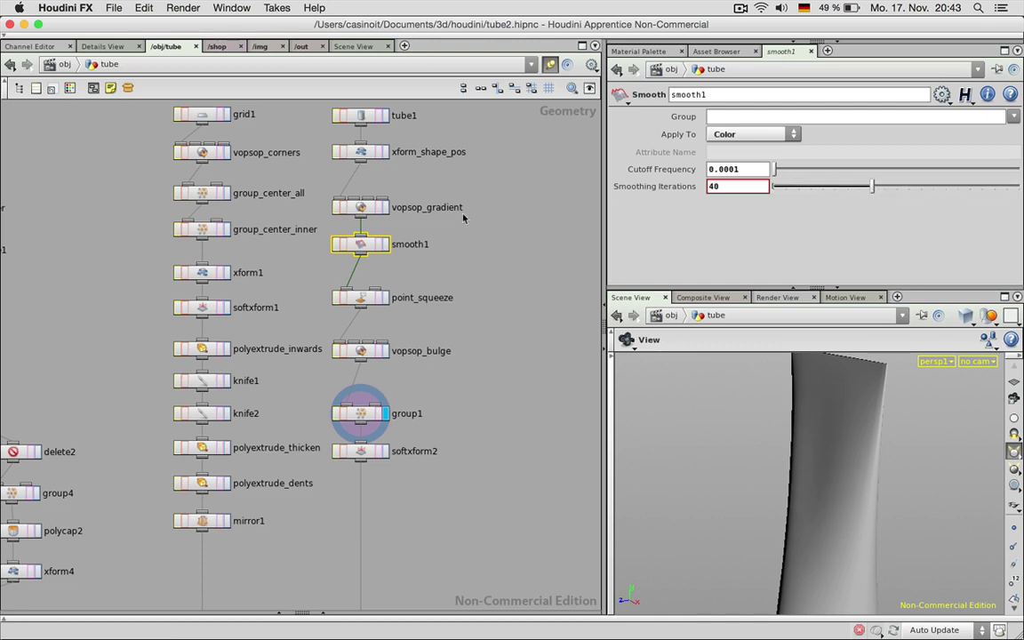
Step: Examine the X and Y ramps of vopsop_gradient that shape the colour falloff
click(358, 208)
scroll(915, 167, up, 5)
scroll(913, 130, down, 10)
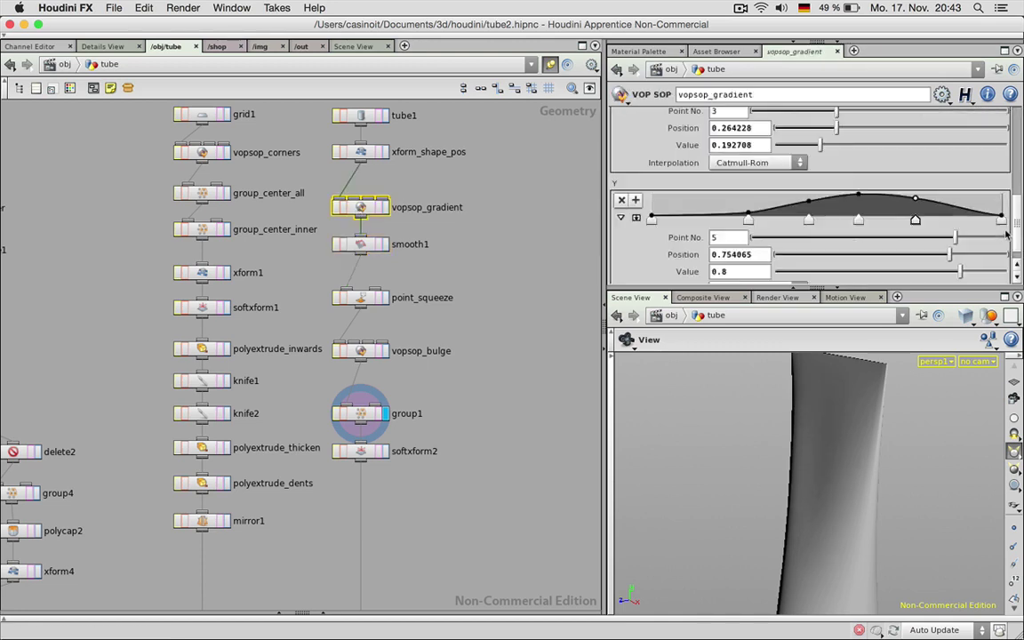
mouse_move(747, 197)
mouse_down()
mouse_move(730, 199)
mouse_move(740, 195)
mouse_up()
drag(1015, 220, 1008, 162)
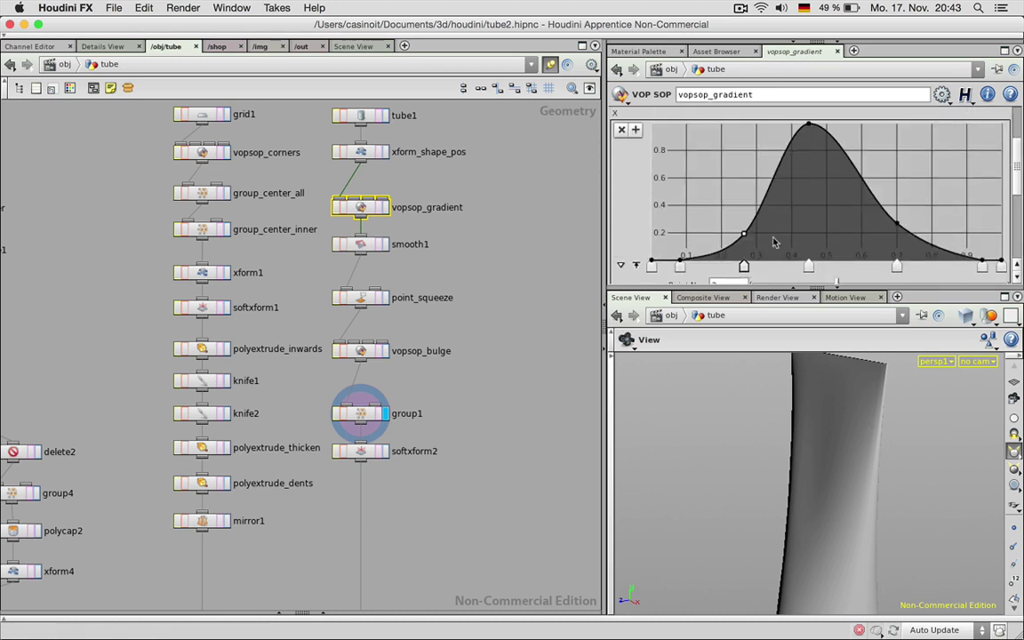
Step: Switch the displayed node from softxform2 through BODY and merge2 to subdivide1, and inspect the subdivided tube up close
click(520, 369)
scroll(542, 359, down, 5)
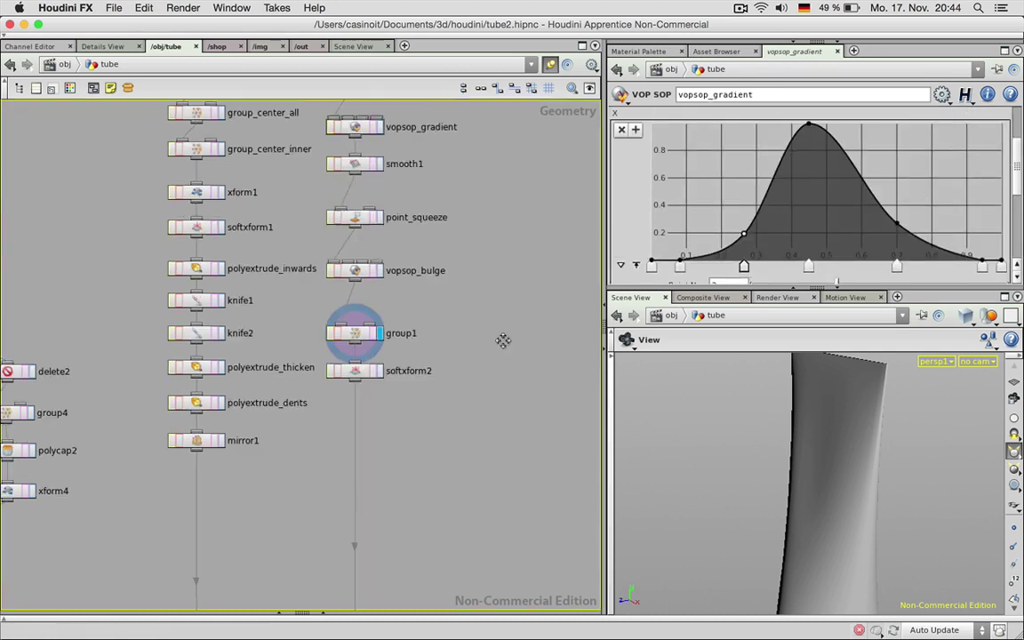
click(382, 307)
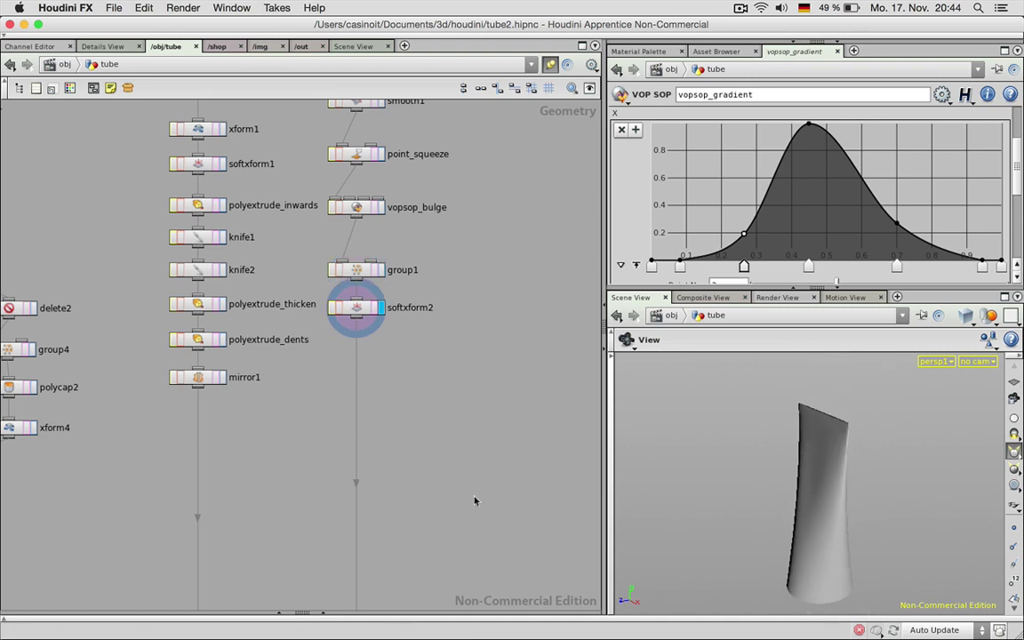
middle_drag(475, 503, 500, 189)
click(407, 408)
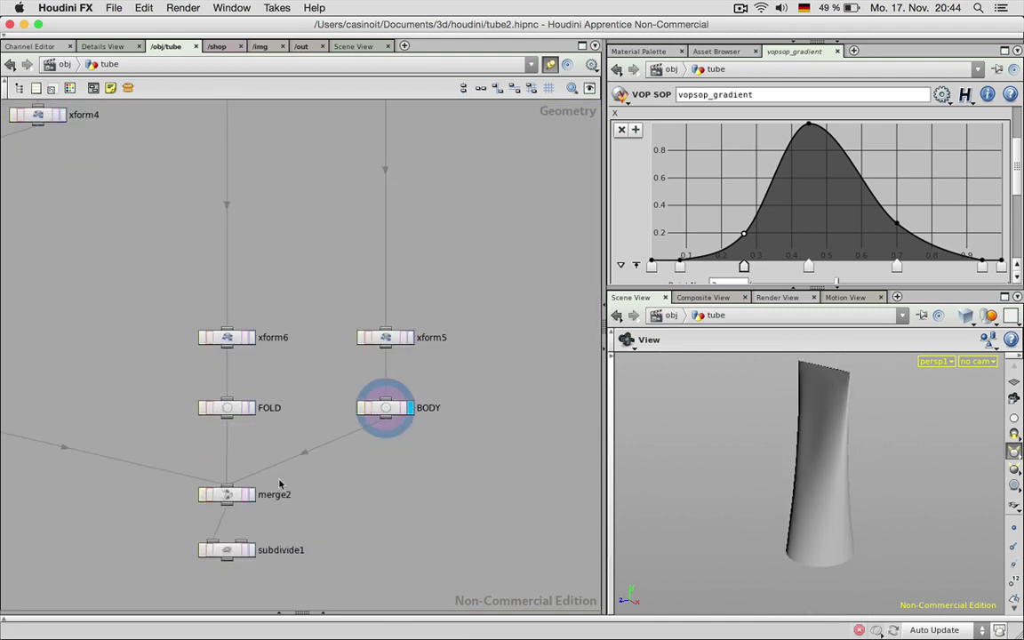
click(251, 494)
click(251, 549)
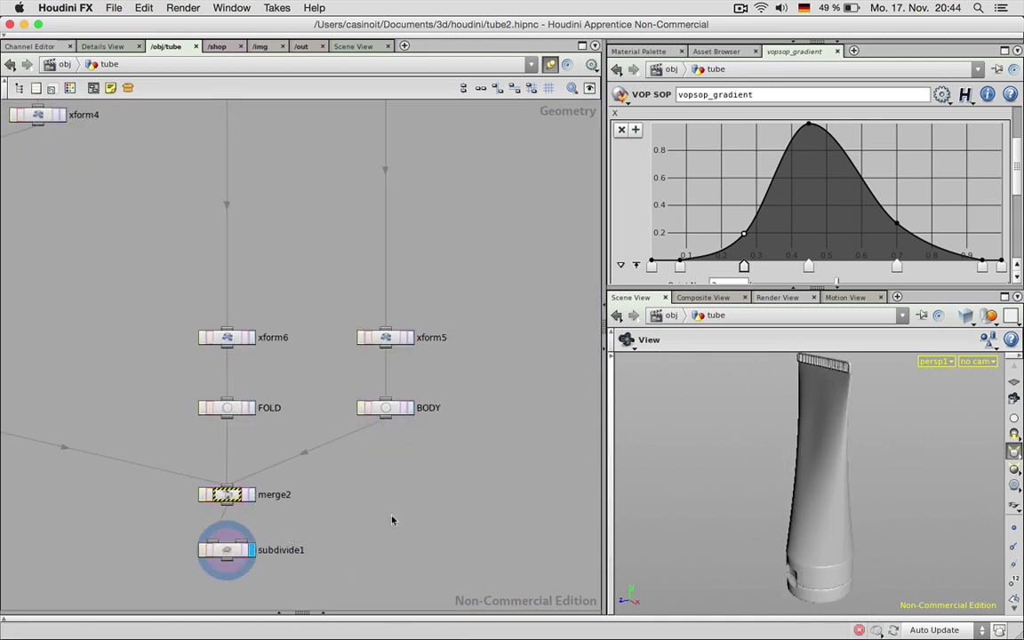
drag(760, 504, 820, 513)
right_drag(820, 514, 841, 544)
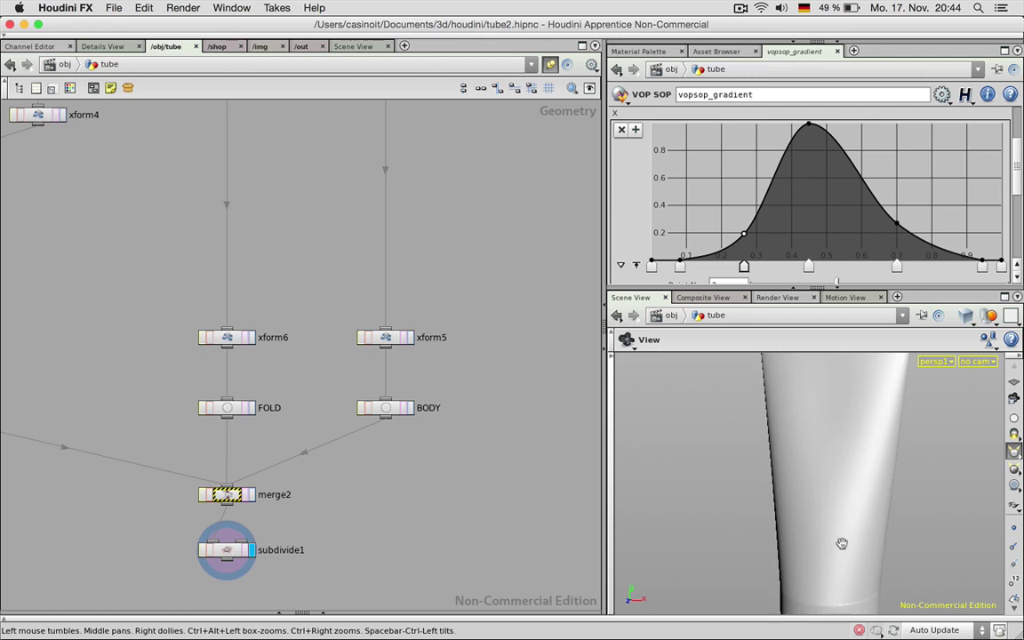
Step: Inspect the tube's cap end up close and review the settings of xform1 and softxform1
middle_drag(841, 544, 843, 499)
right_drag(843, 499, 831, 480)
middle_drag(831, 480, 825, 461)
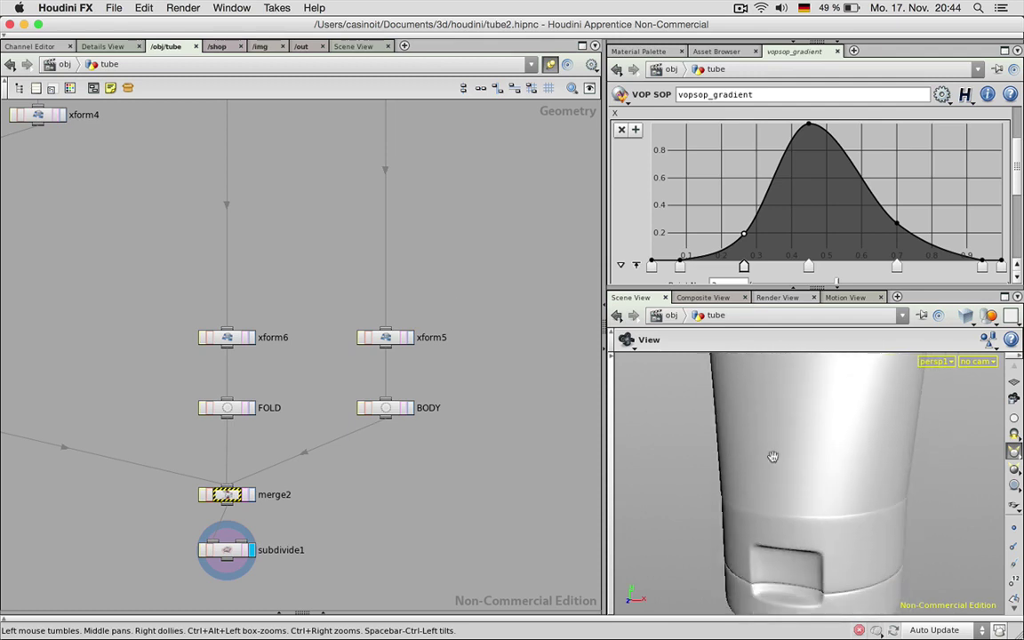
scroll(446, 209, down, 5)
scroll(400, 267, up, 3)
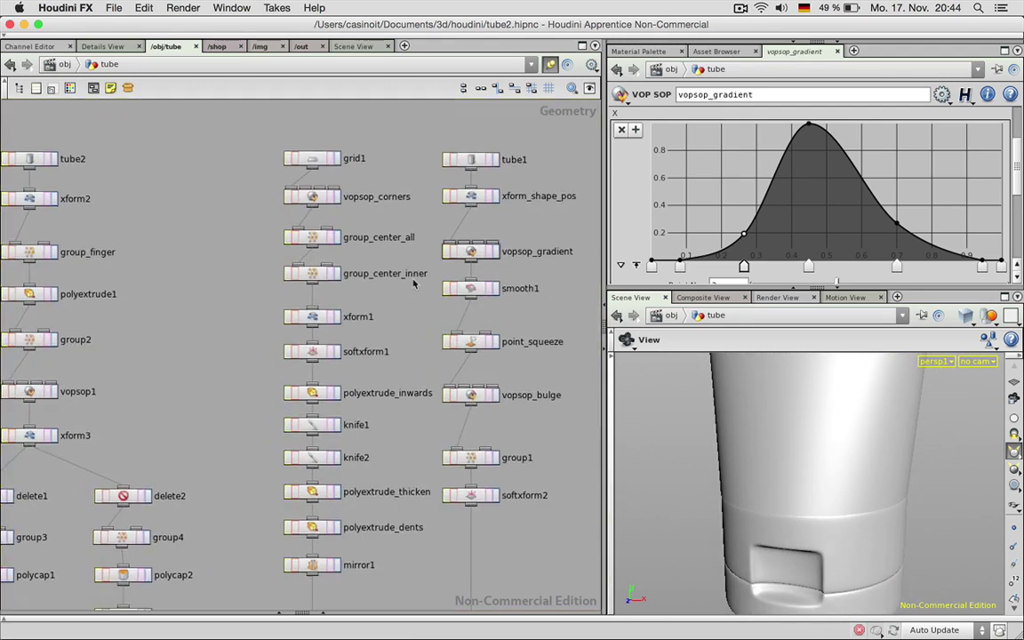
click(313, 317)
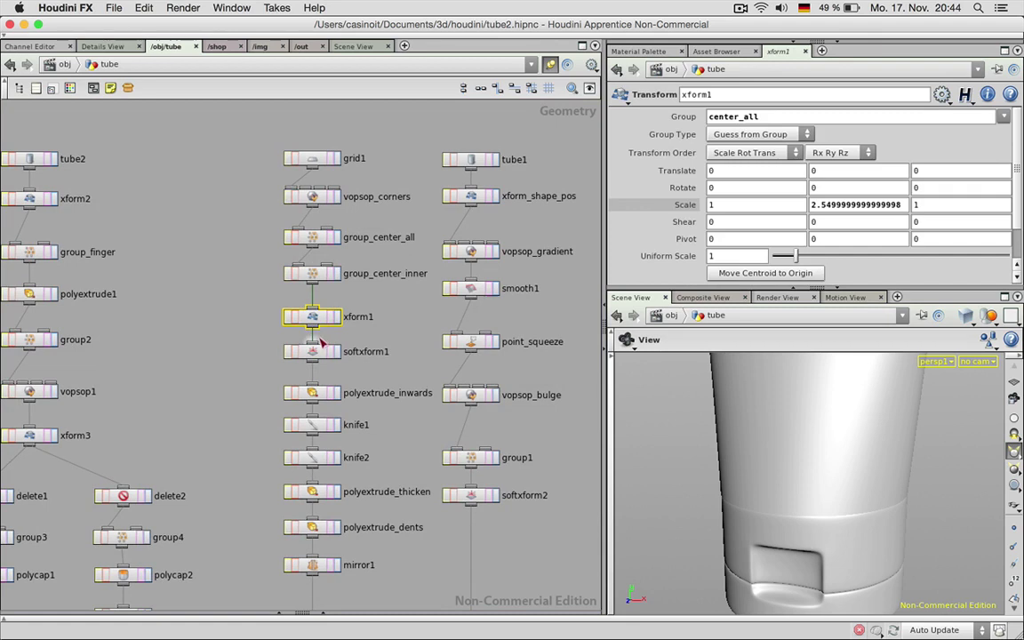
click(320, 352)
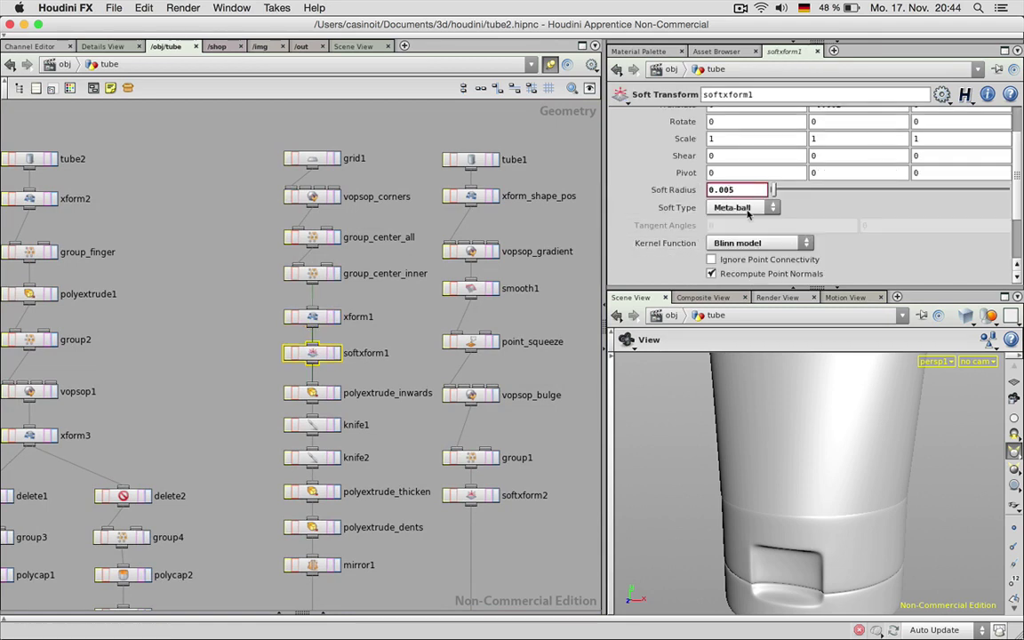
scroll(1019, 229, up, 2)
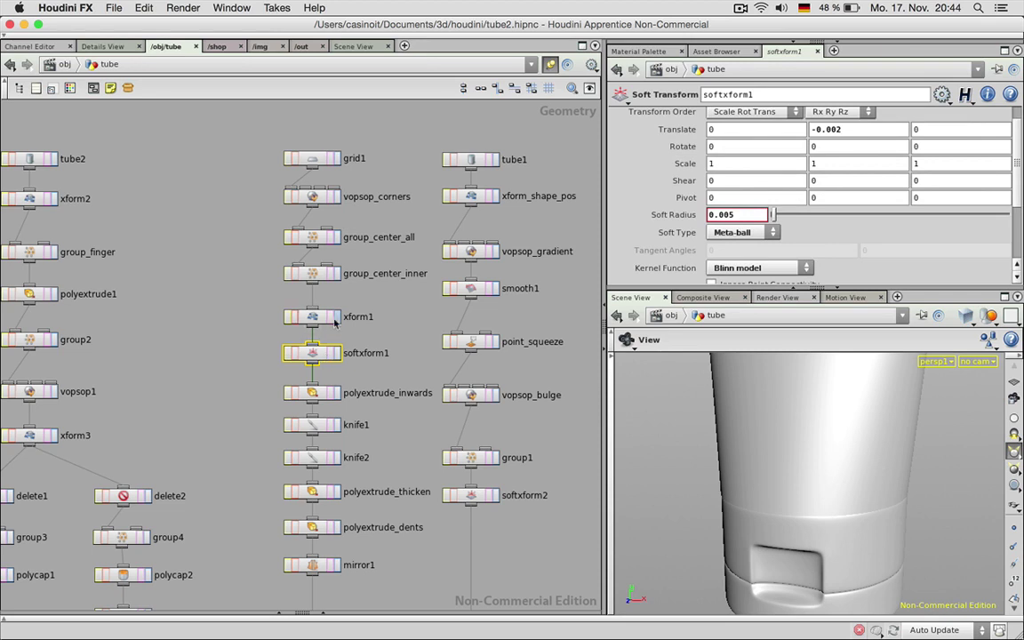
Step: Set the Scale of softxform2 to 0.85 on all axes and its Soft Radius to 0.04, and display that node
middle_drag(558, 392, 499, 269)
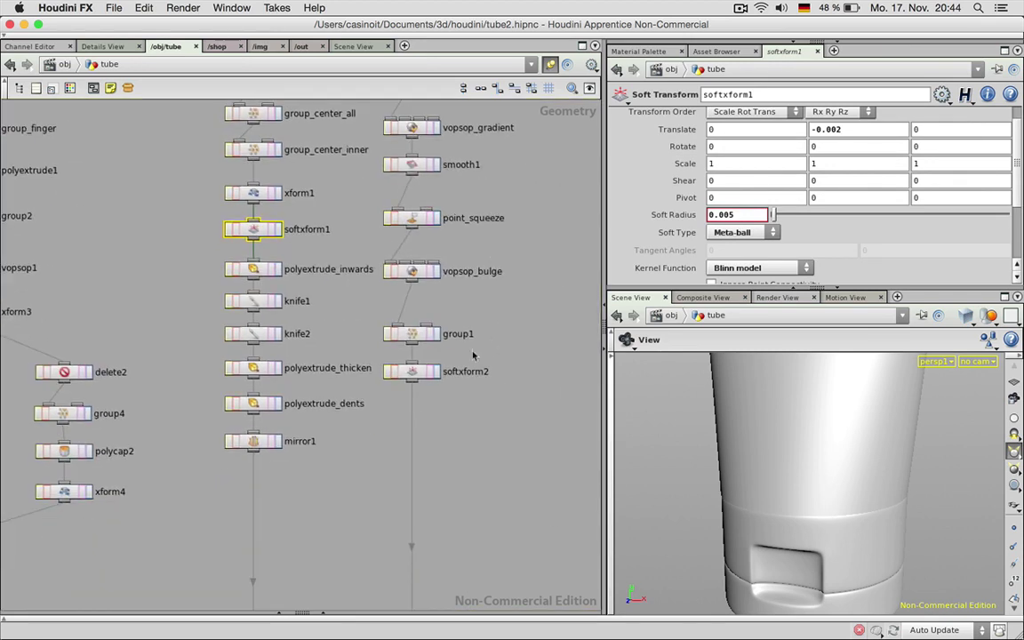
click(411, 370)
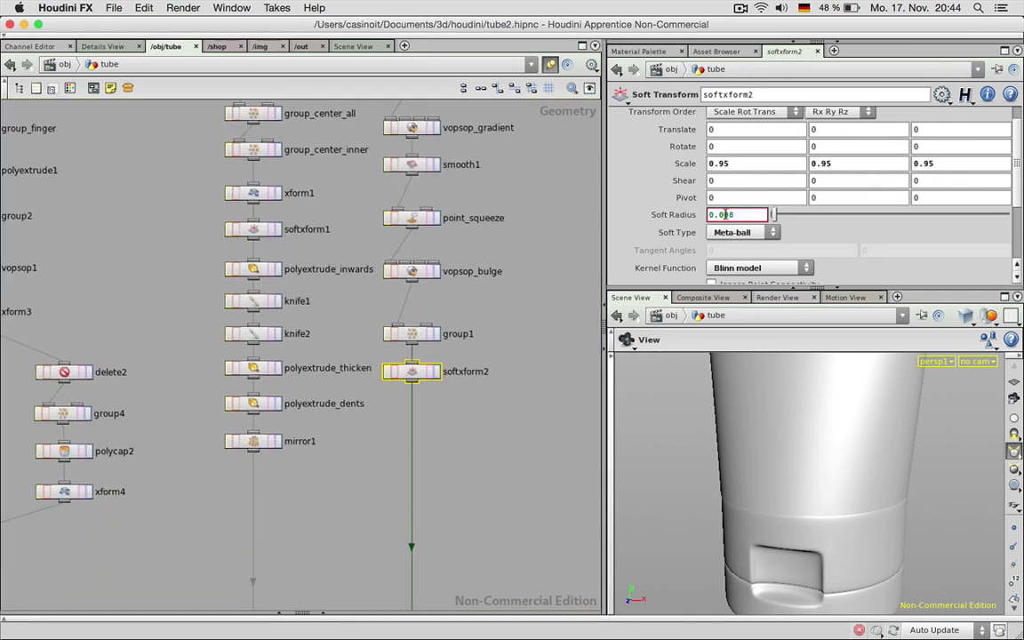
mouse_move(725, 214)
mouse_down()
mouse_move(912, 229)
mouse_move(770, 227)
mouse_move(743, 214)
mouse_up()
text(12)
key(Return)
text(4)
middle_drag(691, 168, 566, 184)
click(436, 373)
scroll(810, 478, down, 5)
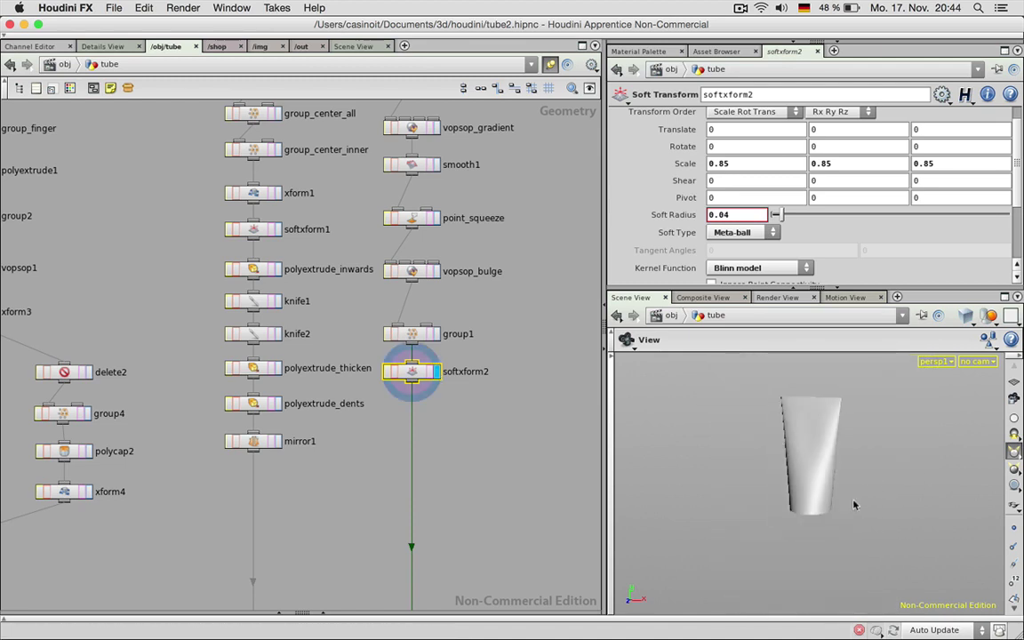
Step: Check group1, vopsop_bulge and point_squeeze in turn, and bypass vopsop_bulge to view the edge group without the bulge
click(436, 334)
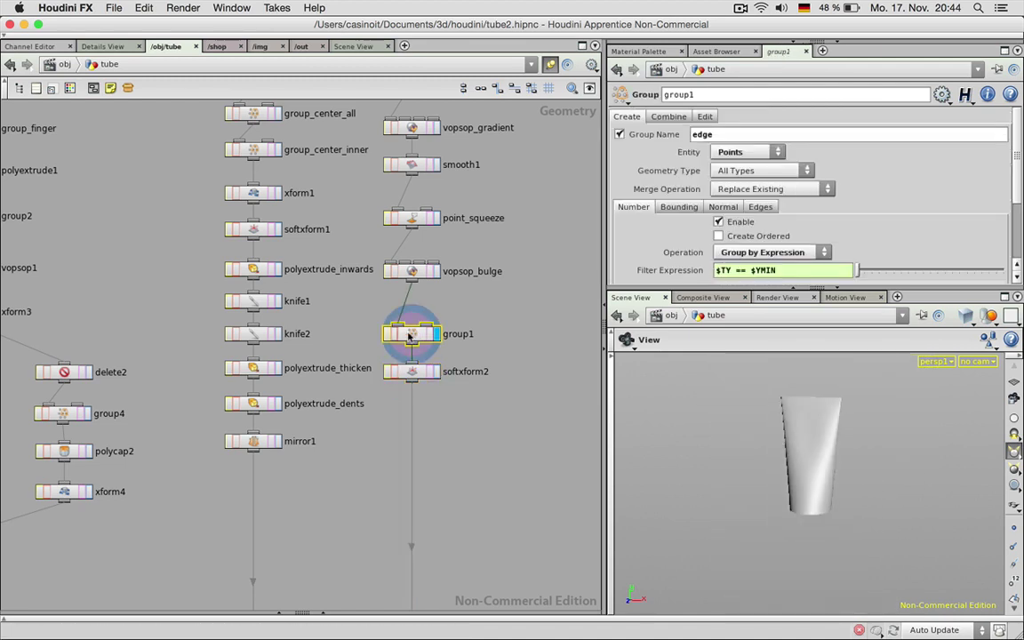
click(411, 271)
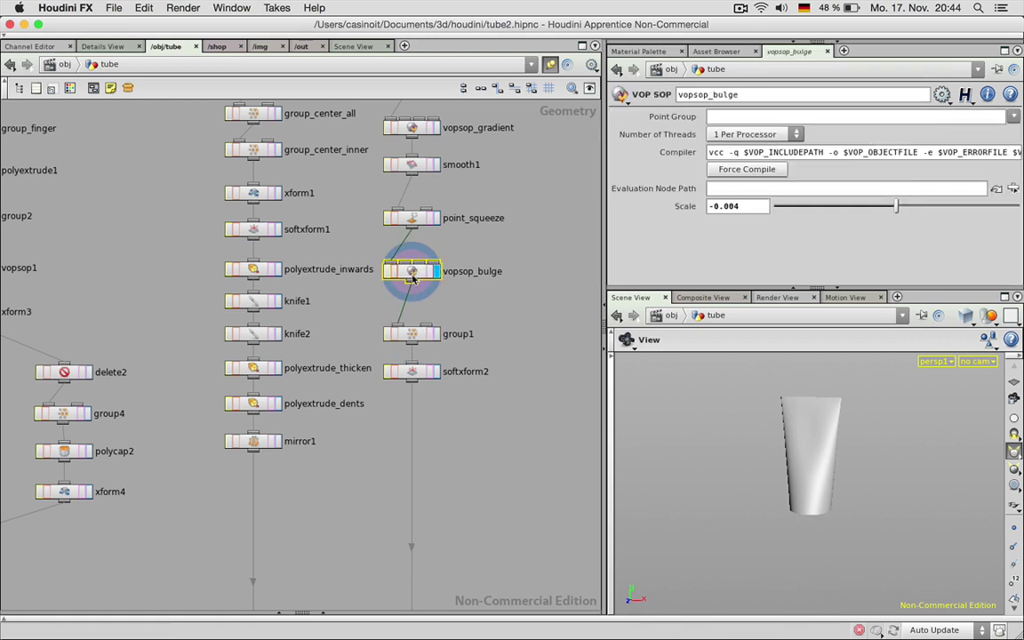
click(410, 217)
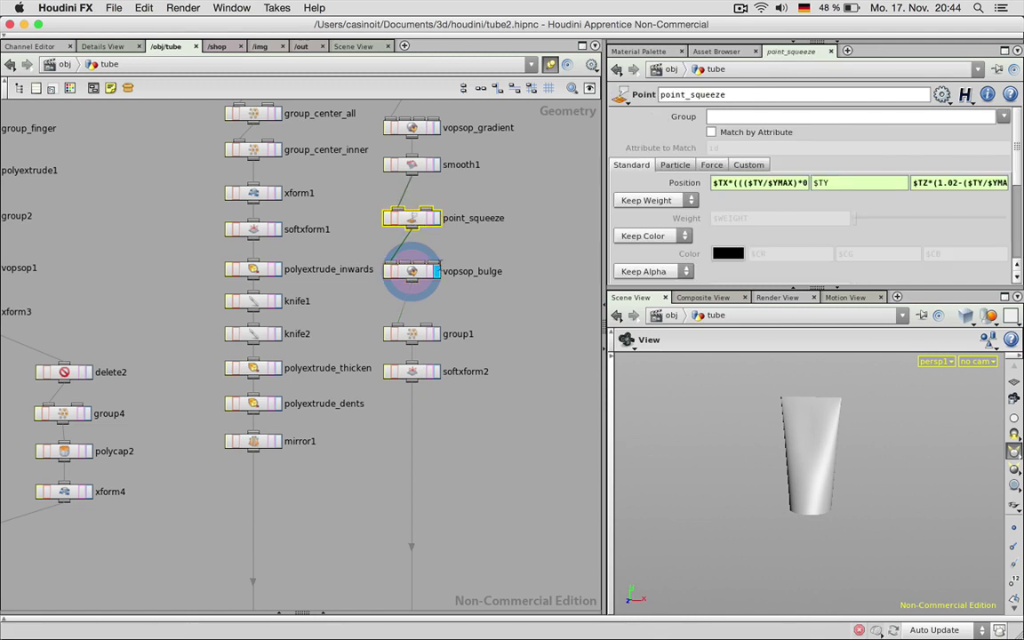
click(417, 272)
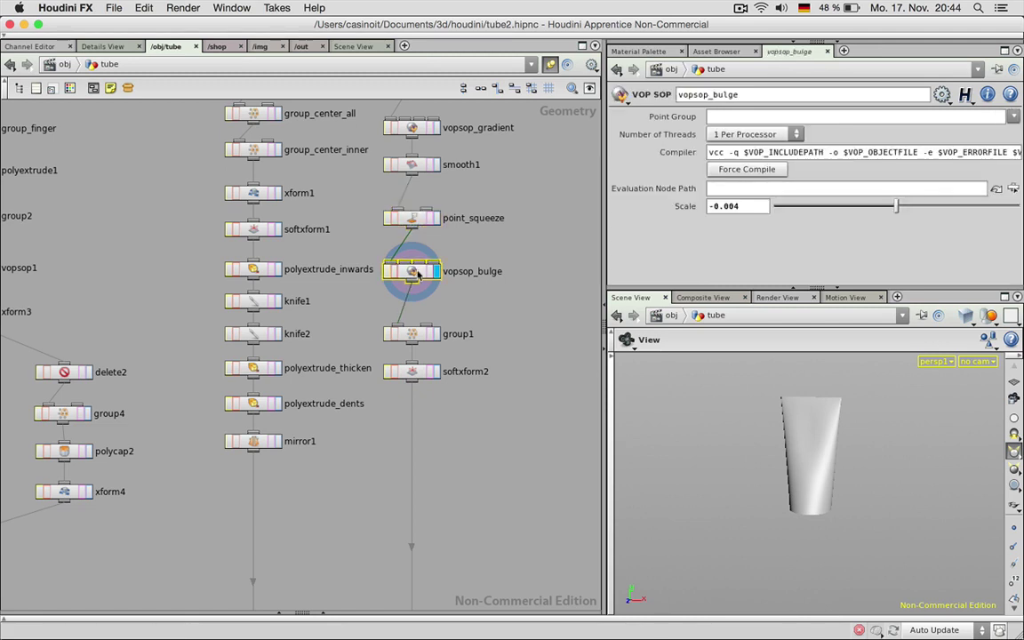
click(411, 334)
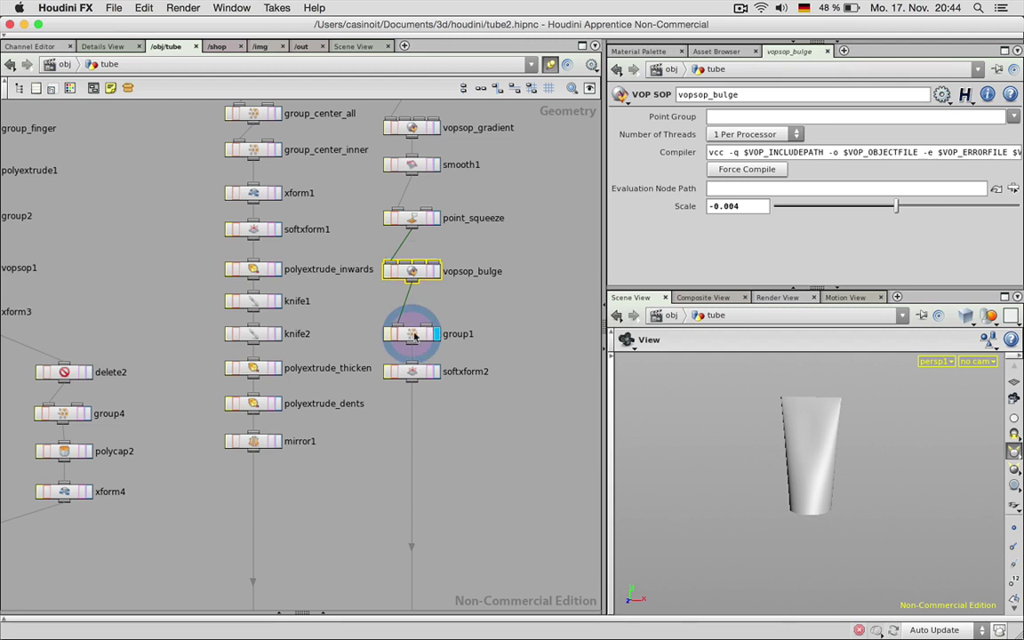
click(387, 274)
click(414, 272)
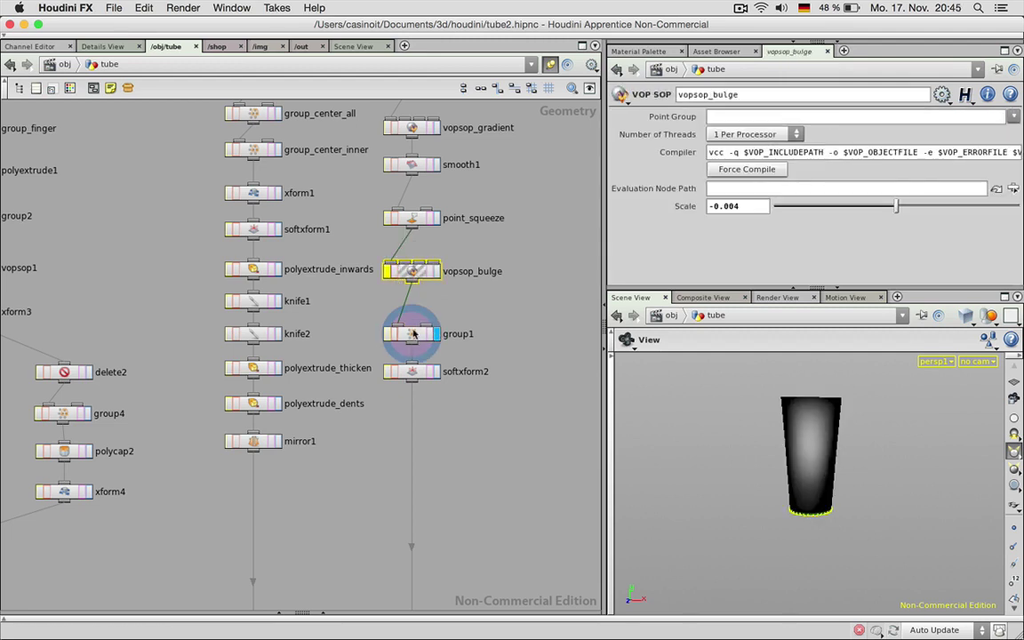
Step: Detach group1 from between vopsop_bulge and softxform2, and move vopsop_bulge further down the chain
drag(413, 334, 507, 304)
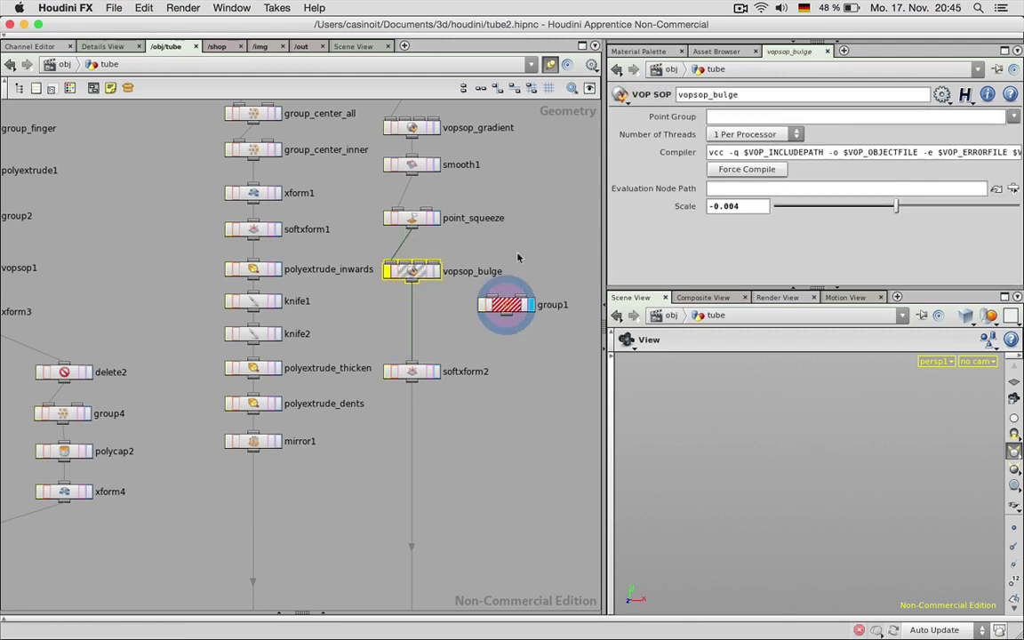
middle_drag(514, 264, 494, 312)
drag(395, 315, 398, 360)
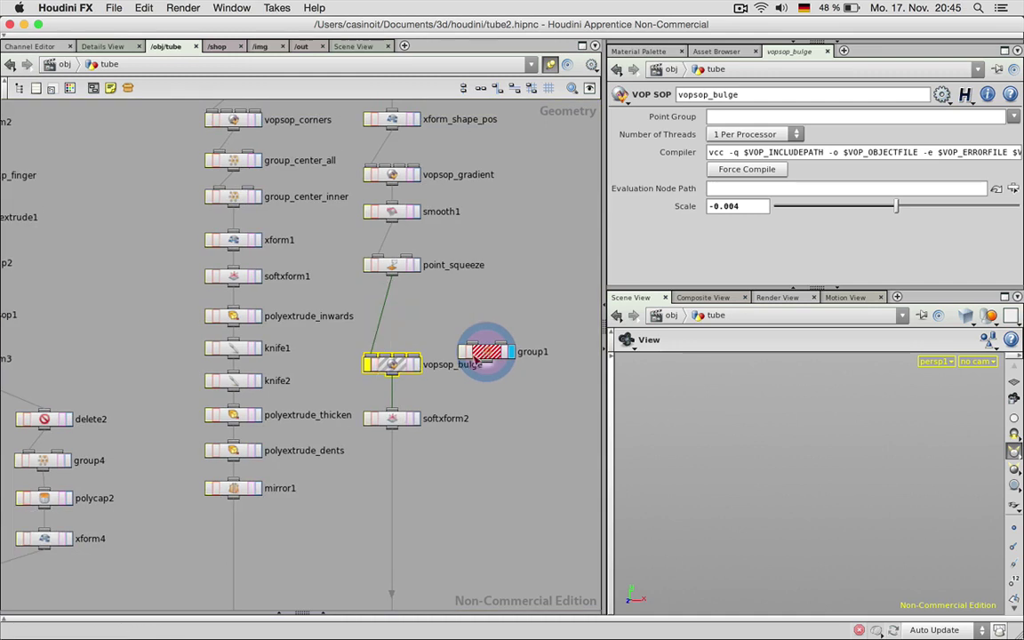
drag(476, 364, 503, 261)
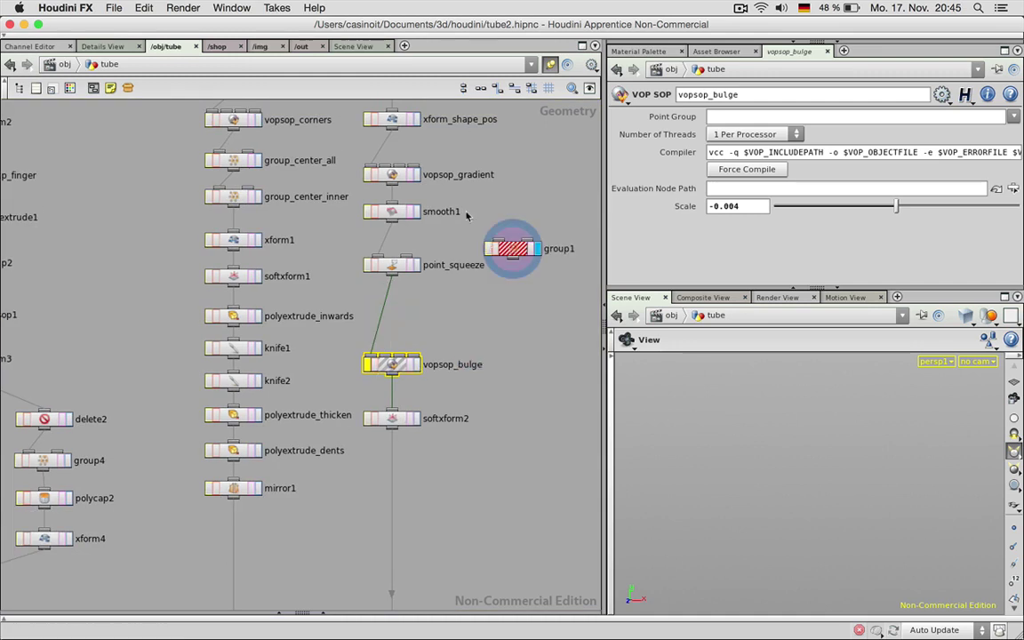
Step: Insert group1 into the chain between xform_shape_pos and vopsop_gradient, and select it
click(415, 119)
click(415, 175)
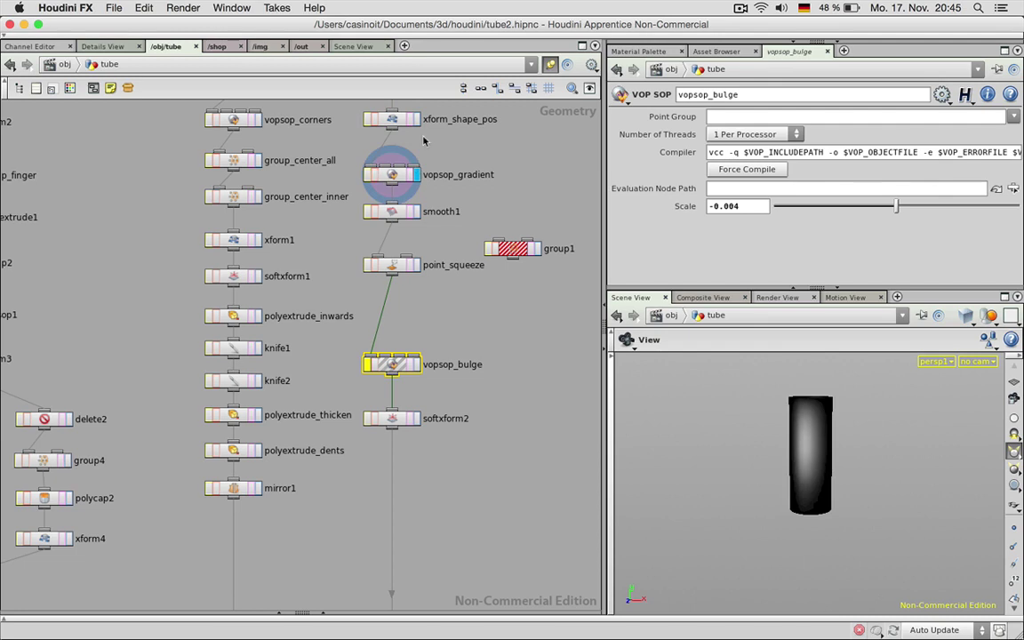
click(415, 119)
mouse_move(521, 247)
mouse_down()
mouse_move(404, 173)
mouse_move(393, 143)
mouse_up()
middle_drag(475, 153, 474, 246)
drag(396, 211, 394, 234)
click(404, 236)
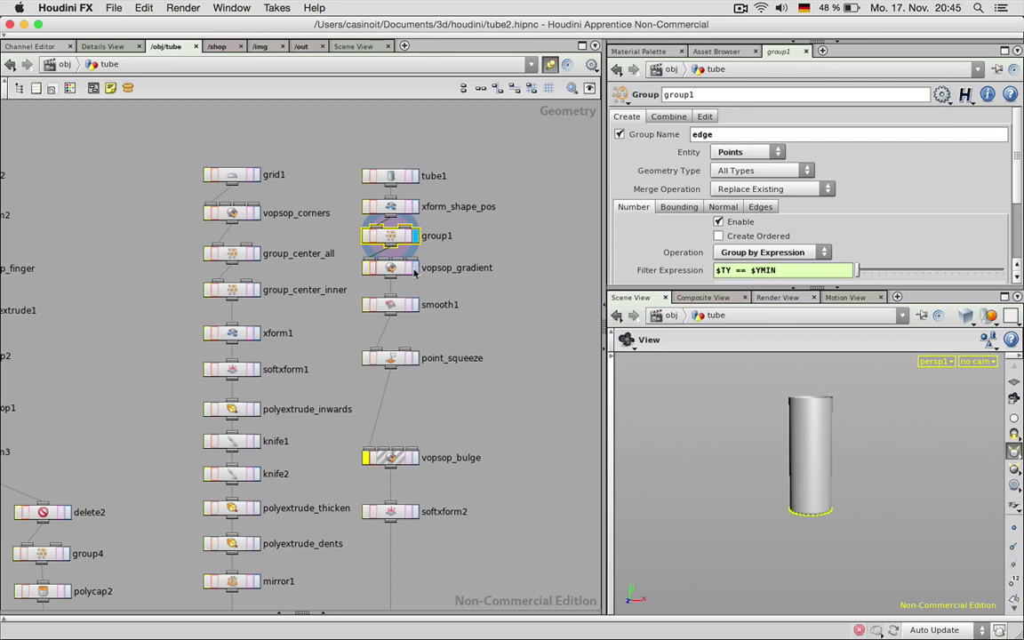
Step: Move the display from vopsop_gradient through smooth1 and point_squeeze to vopsop_bulge, and re-enable vopsop_bulge
click(414, 268)
click(414, 304)
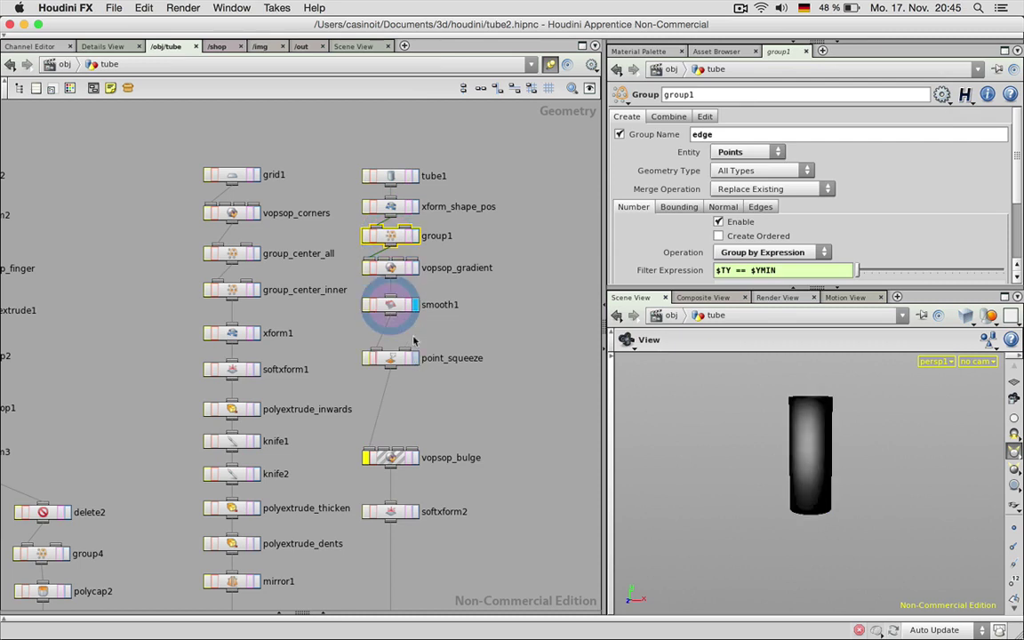
click(404, 308)
click(414, 358)
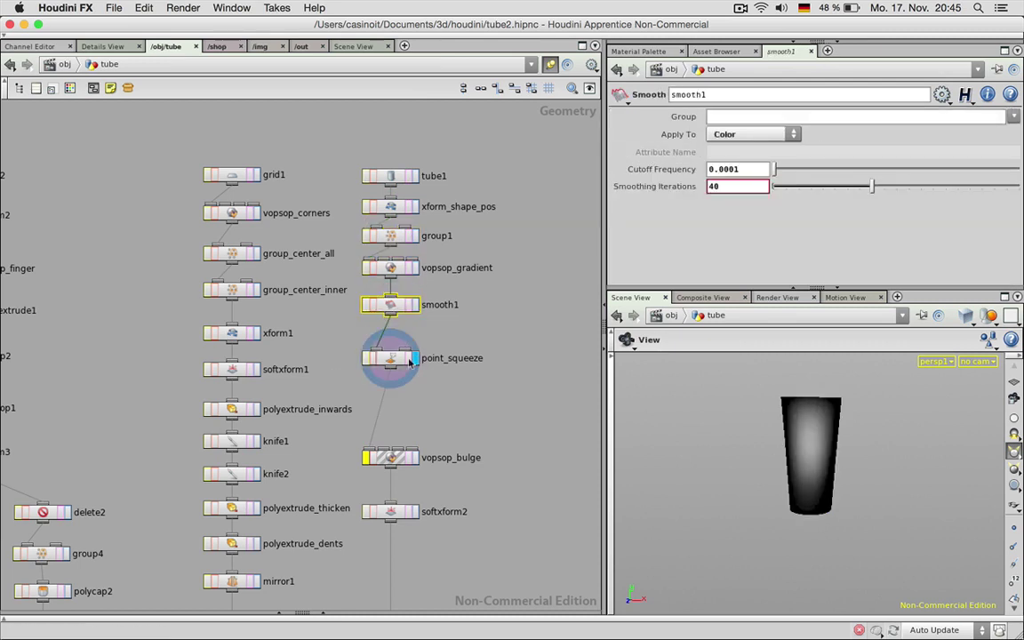
click(397, 360)
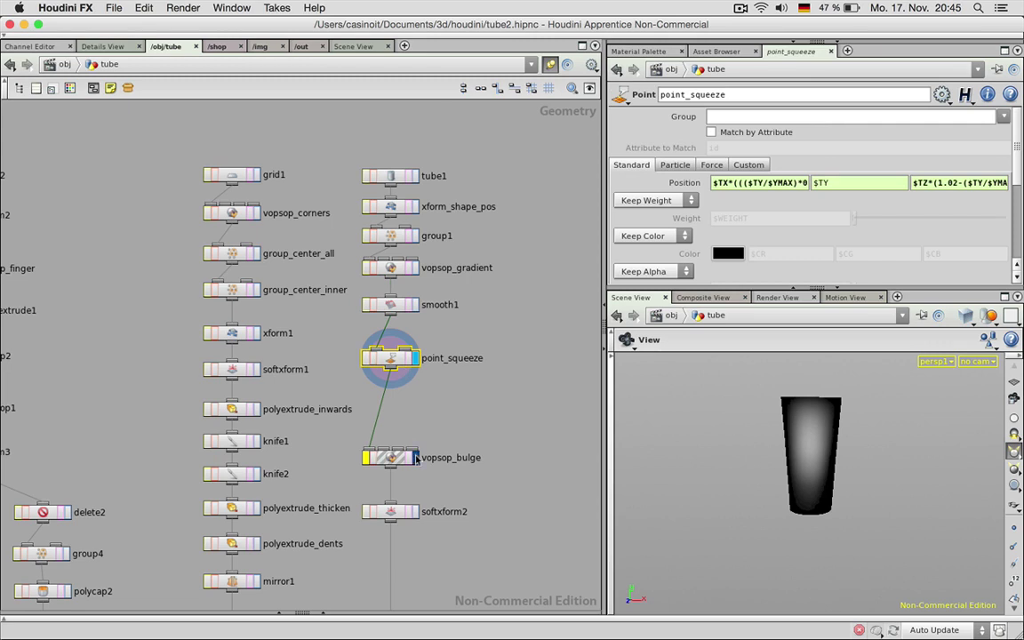
click(414, 457)
click(363, 459)
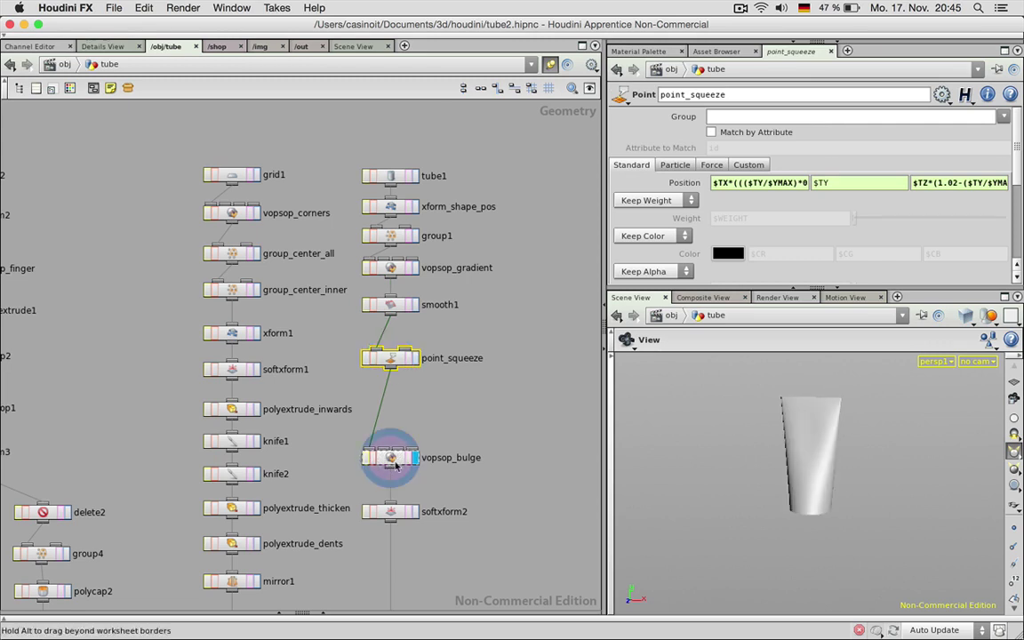
Step: Compare point_squeeze with vopsop_bulge up close, toggling the bypass of vopsop_bulge to examine its effect on the tube's lower end
click(393, 463)
click(392, 360)
click(393, 307)
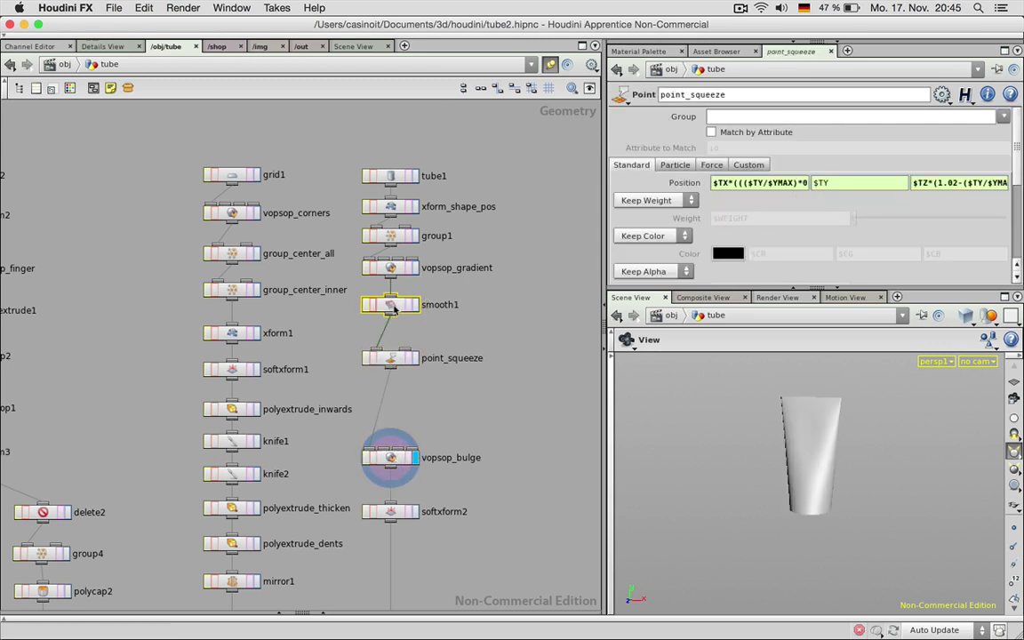
click(415, 357)
click(399, 359)
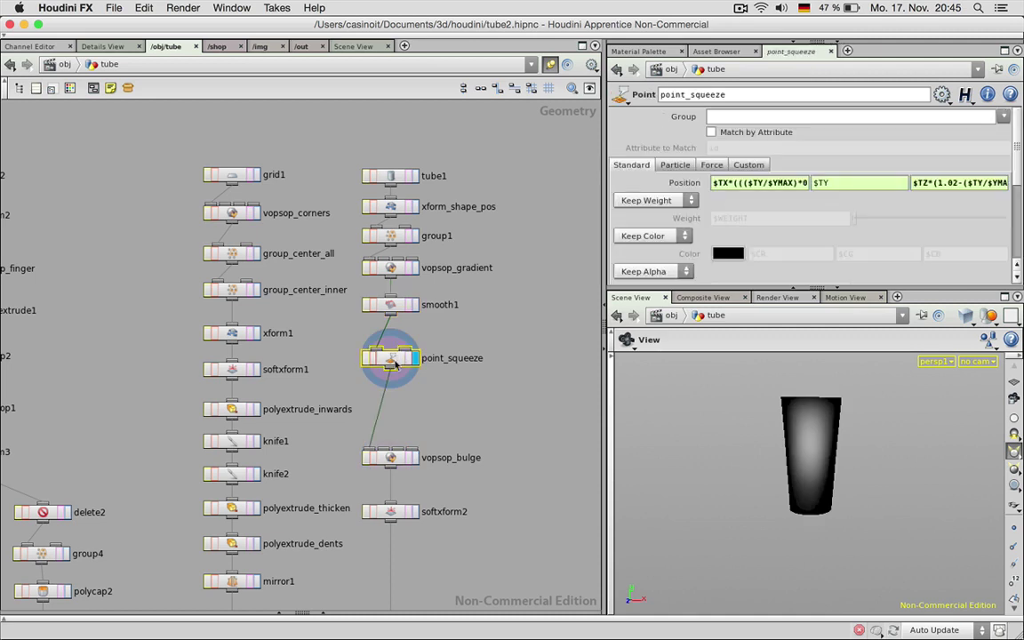
click(414, 458)
click(390, 457)
scroll(833, 484, up, 3)
drag(833, 484, 818, 507)
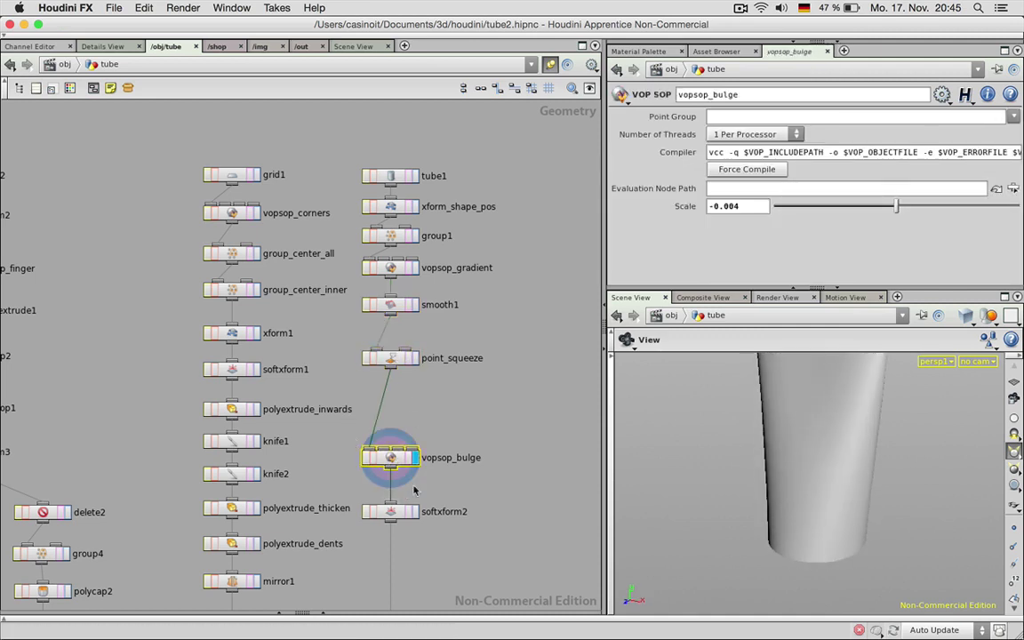
click(365, 459)
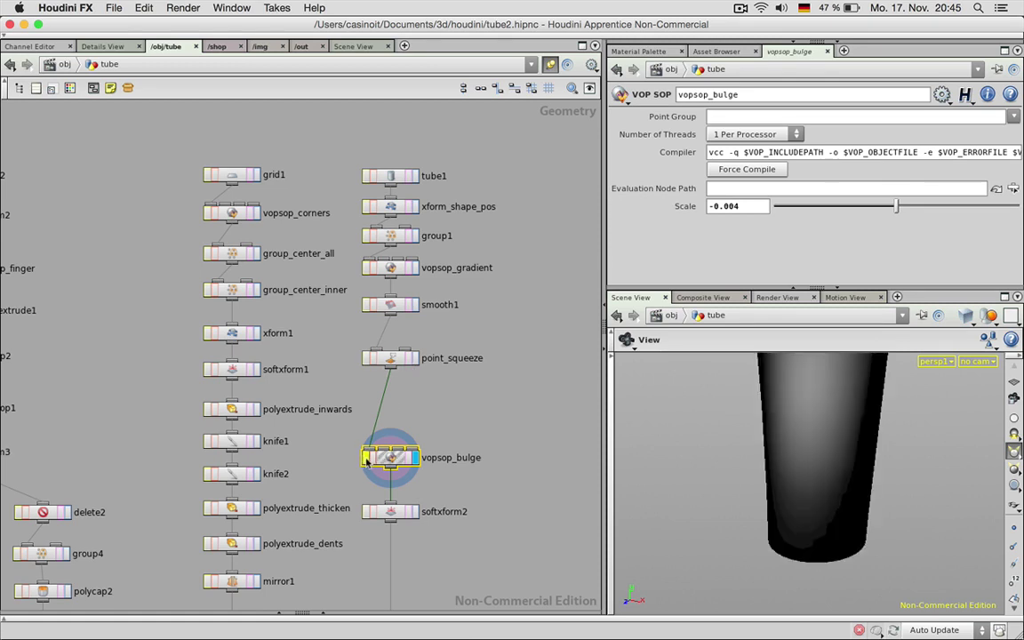
click(365, 459)
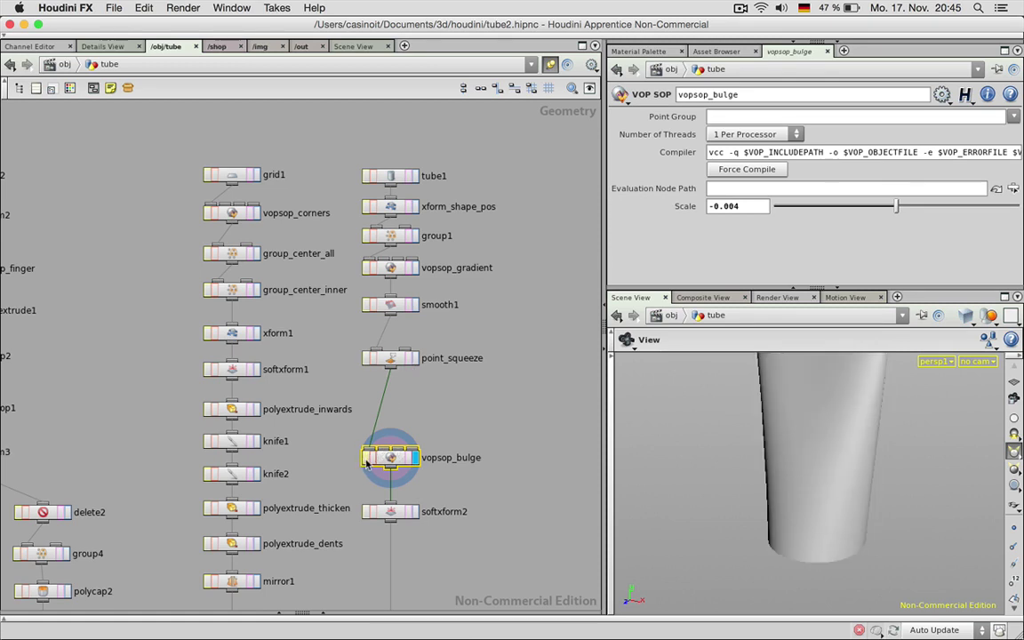
Step: Display softxform2 and set its Soft Radius to 0.012
click(415, 513)
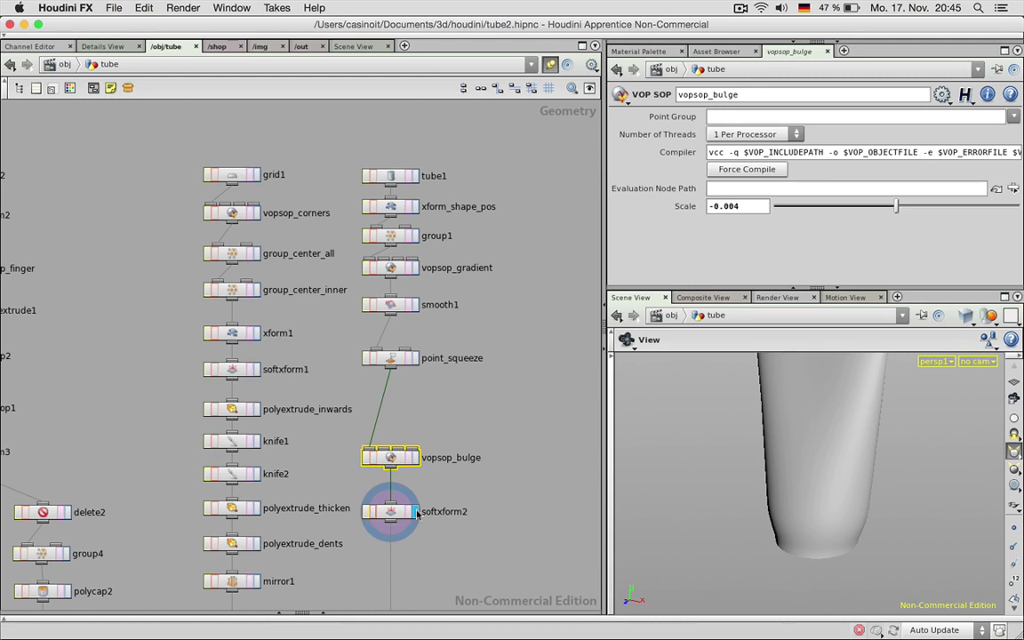
click(407, 512)
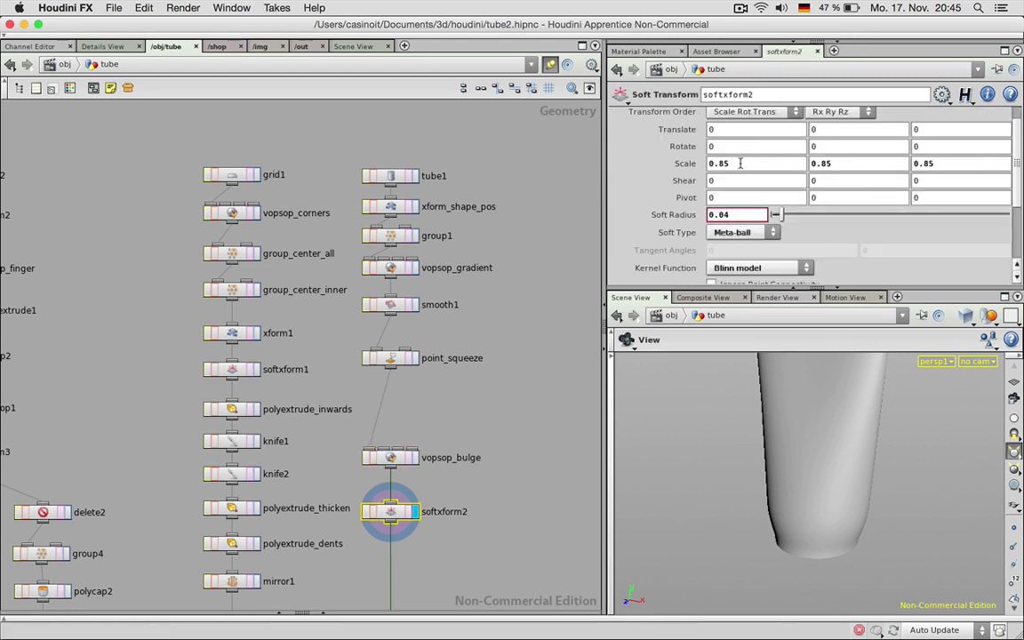
middle_drag(740, 164, 755, 163)
drag(775, 214, 775, 216)
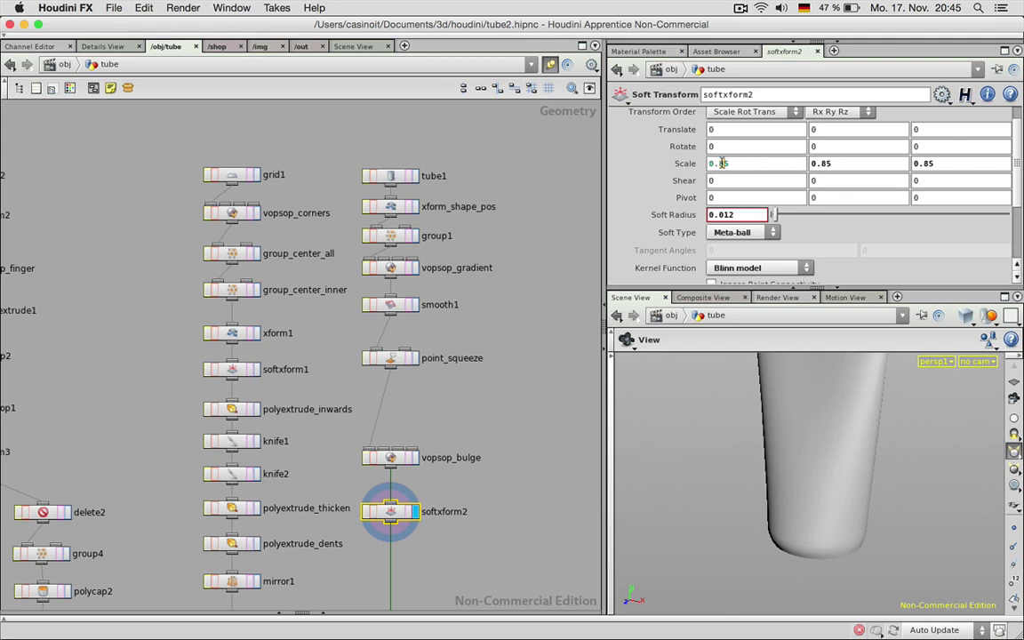
Step: Display subdivide1 to view the tube with its cap, and set the Soft Radius of softxform2 to 0.008
scroll(564, 531, down, 10)
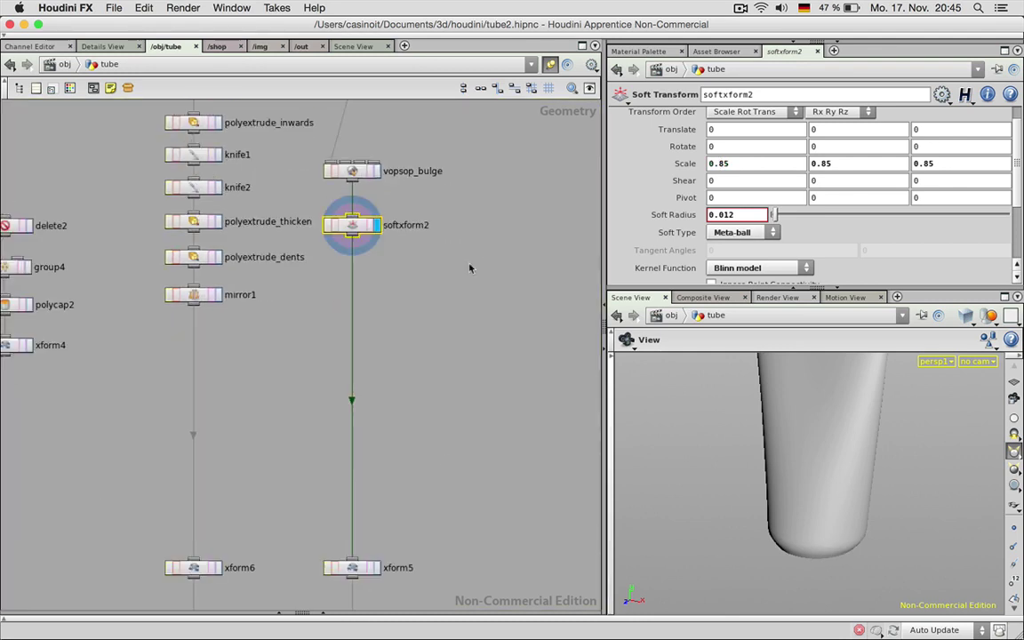
click(238, 494)
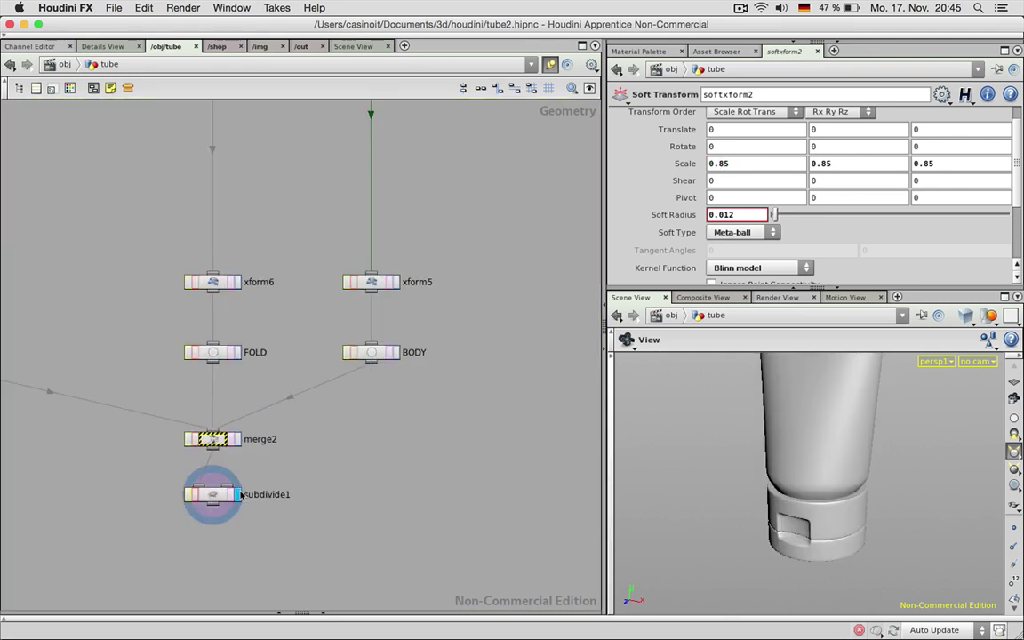
drag(867, 484, 889, 489)
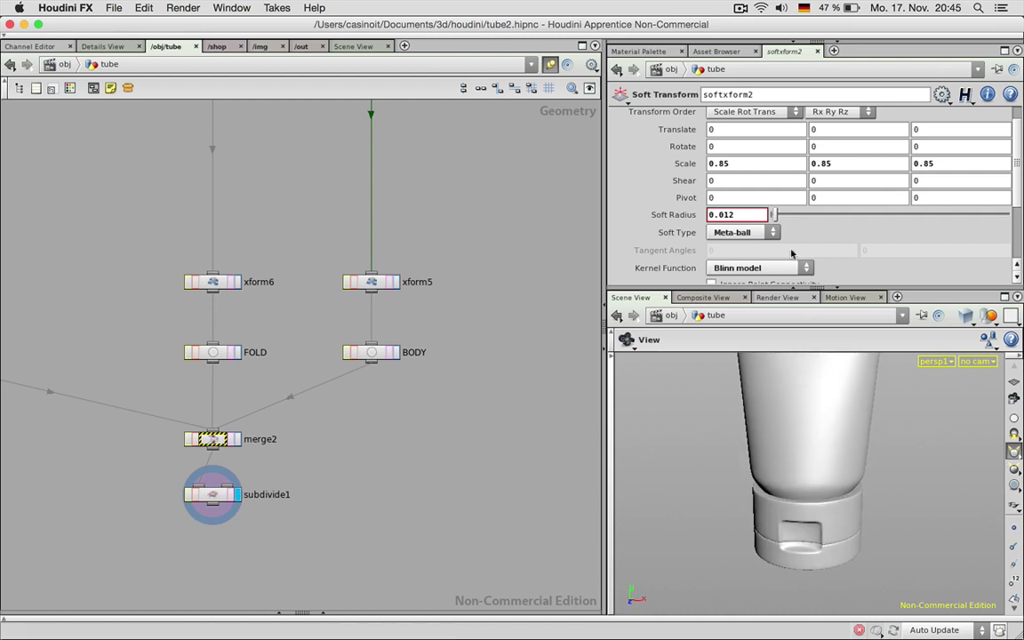
drag(725, 215, 739, 215)
key(Return)
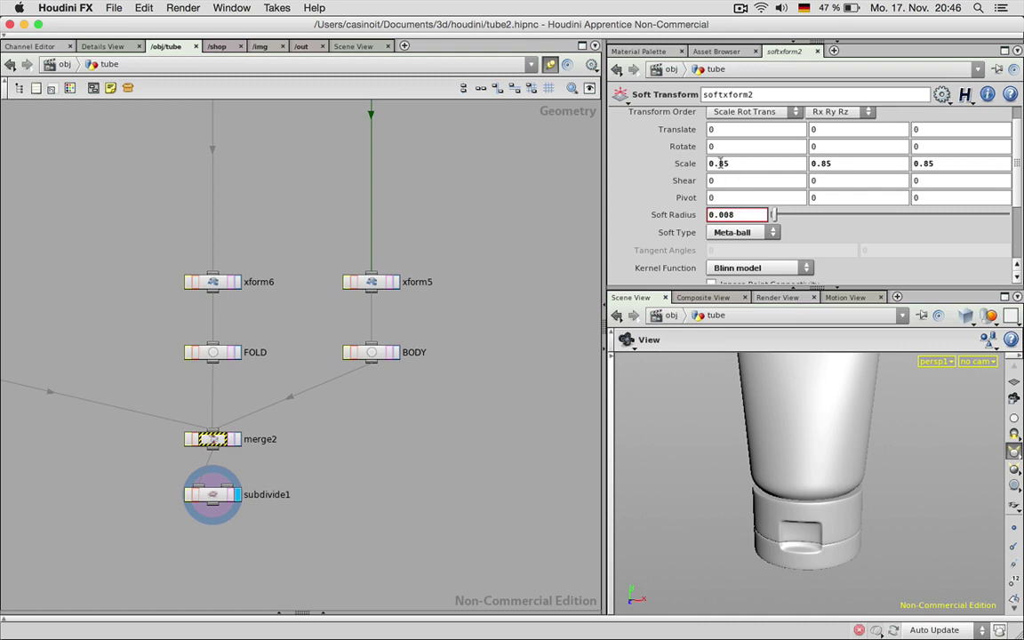
Step: Set the Scale of softxform2 to 0.966 on all three axes and save the scene file
middle_drag(706, 164, 922, 185)
middle_drag(691, 166, 749, 188)
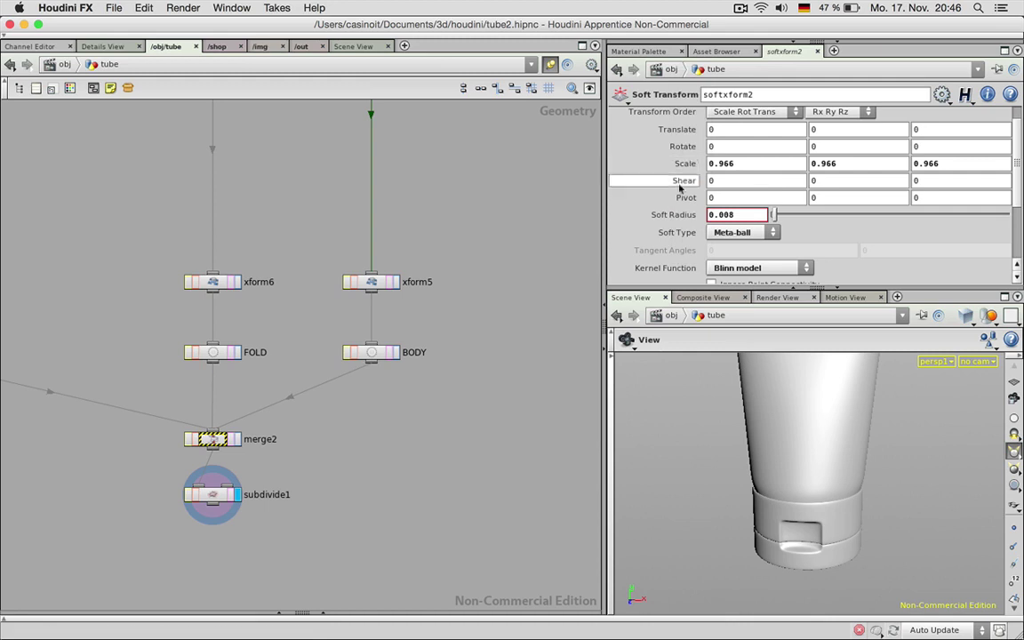
scroll(821, 463, down, 5)
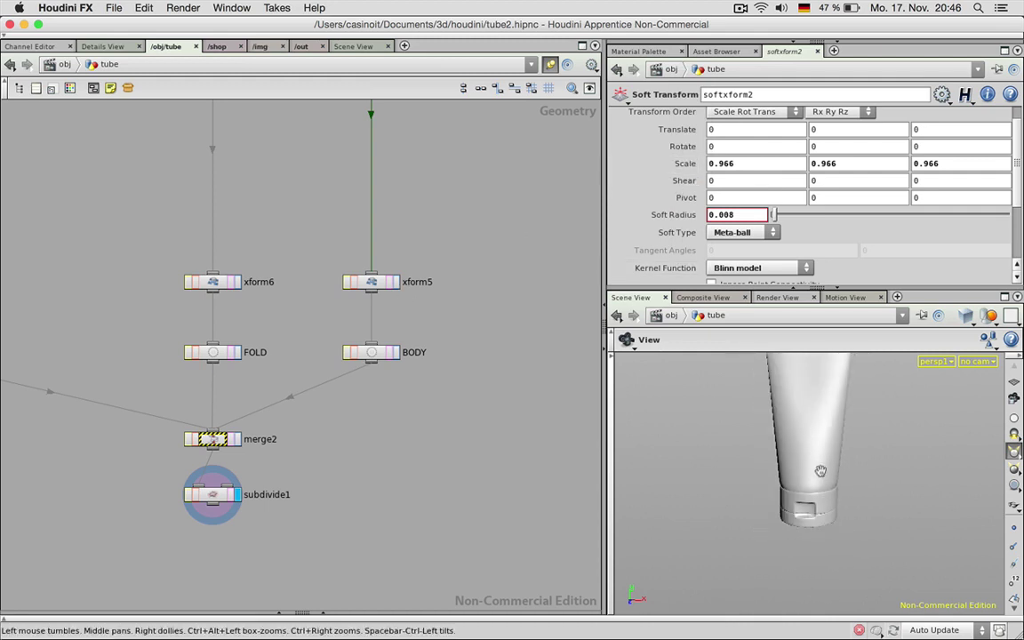
key(super+s)
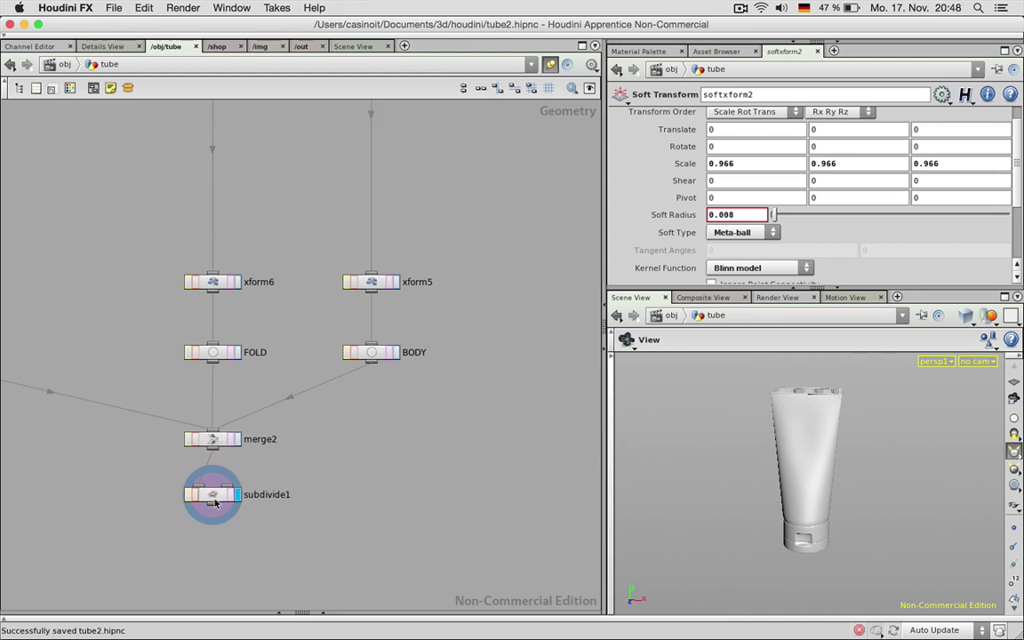
Step: Append a Null node below subdivide1, make it the displayed node, and rename it OUT
key(Tab)
text(null)
key(Return)
click(224, 539)
drag(224, 540, 212, 543)
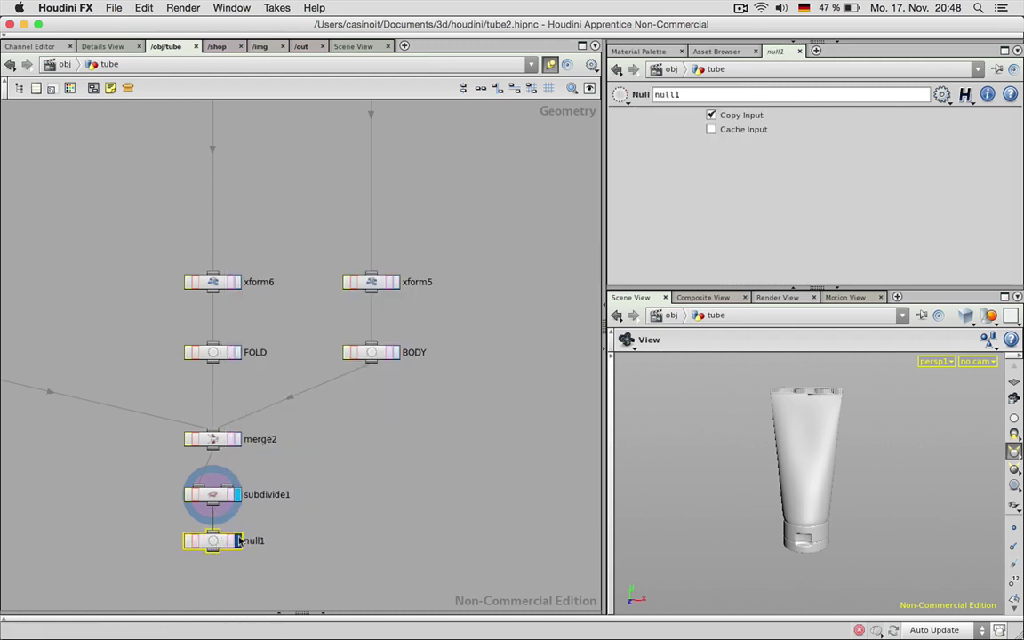
double_click(256, 539)
text(OUT)
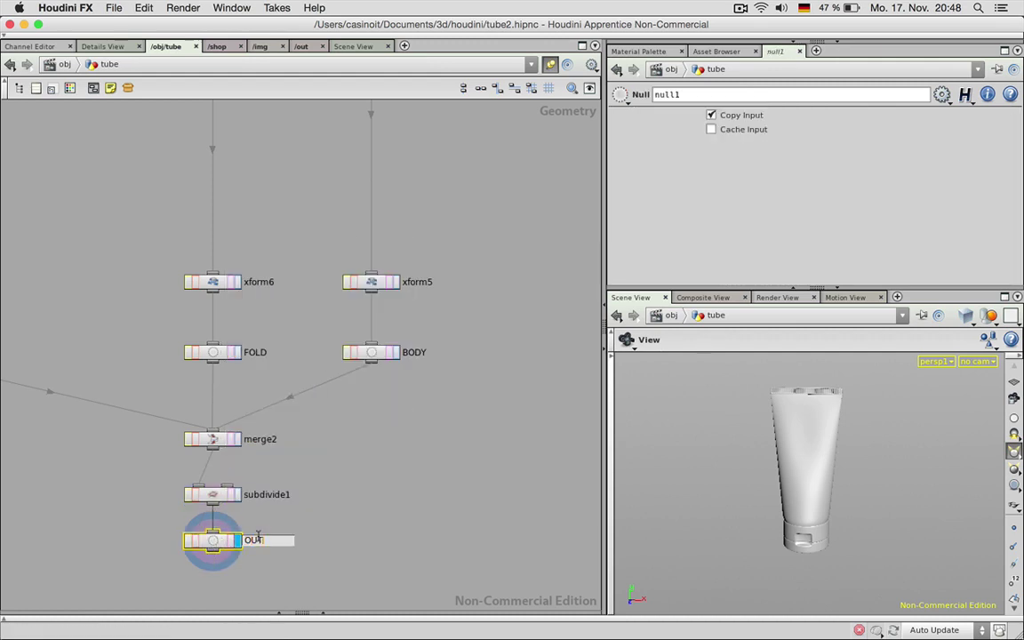
key(Return)
Step: At object level, create a new Geometry object beside tube and name it studio
key(u)
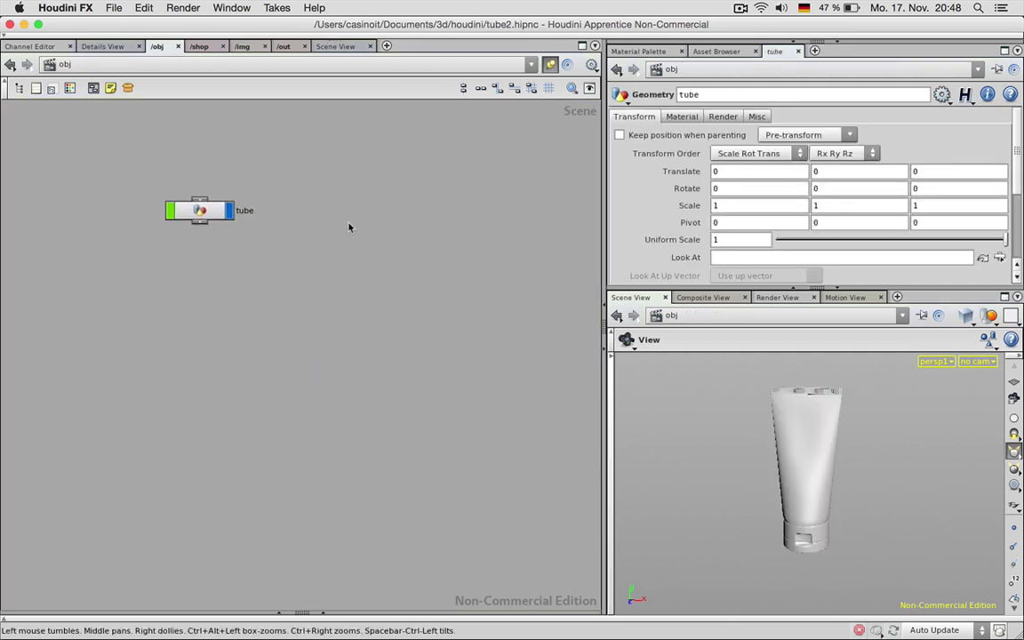
key(Tab)
text(geo)
key(Return)
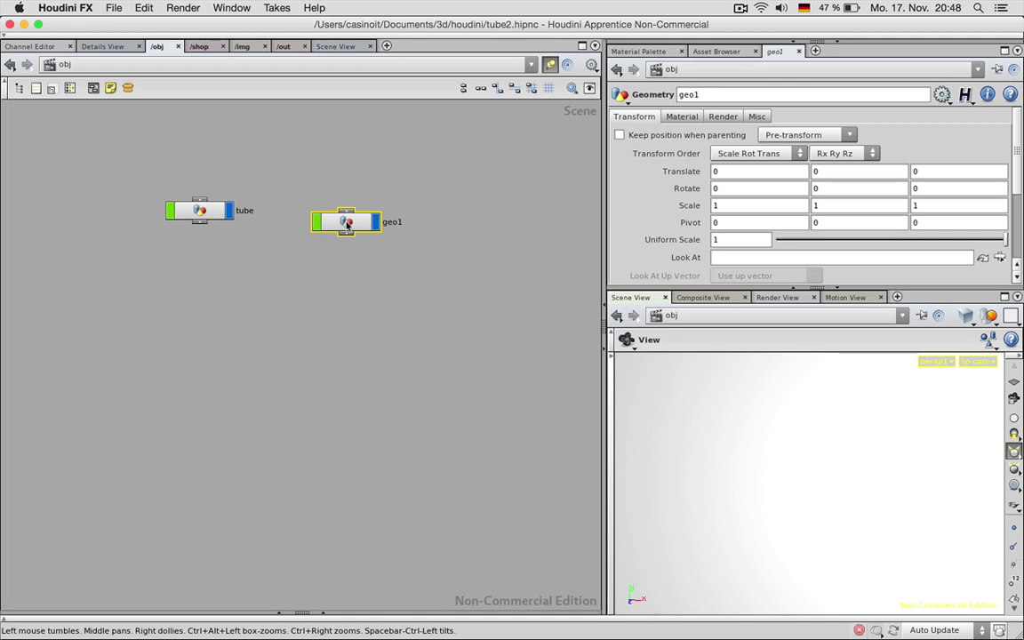
drag(346, 225, 90, 213)
double_click(136, 210)
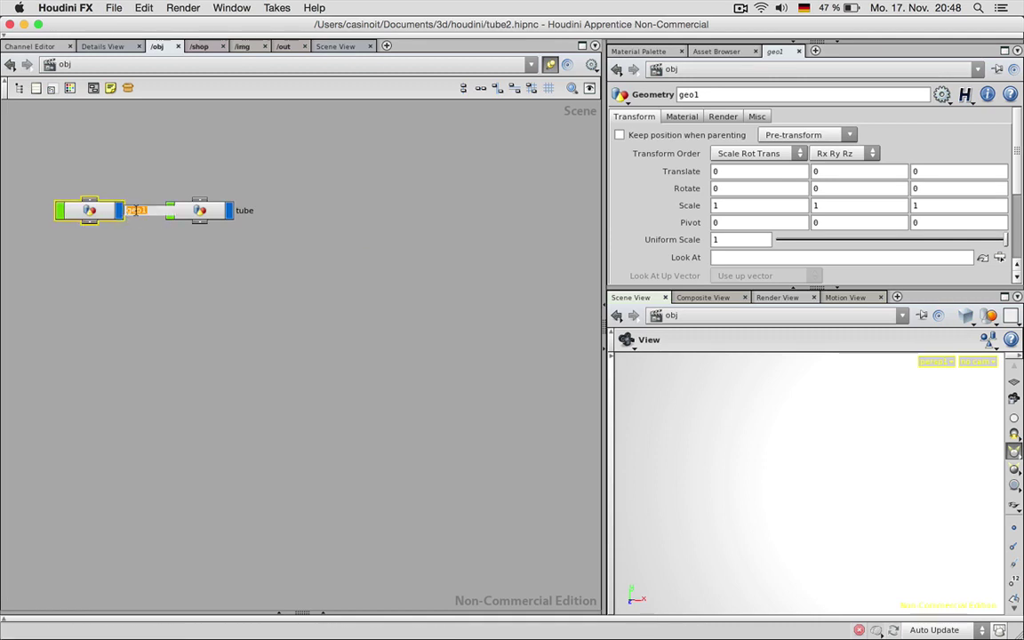
text(studio)
key(Return)
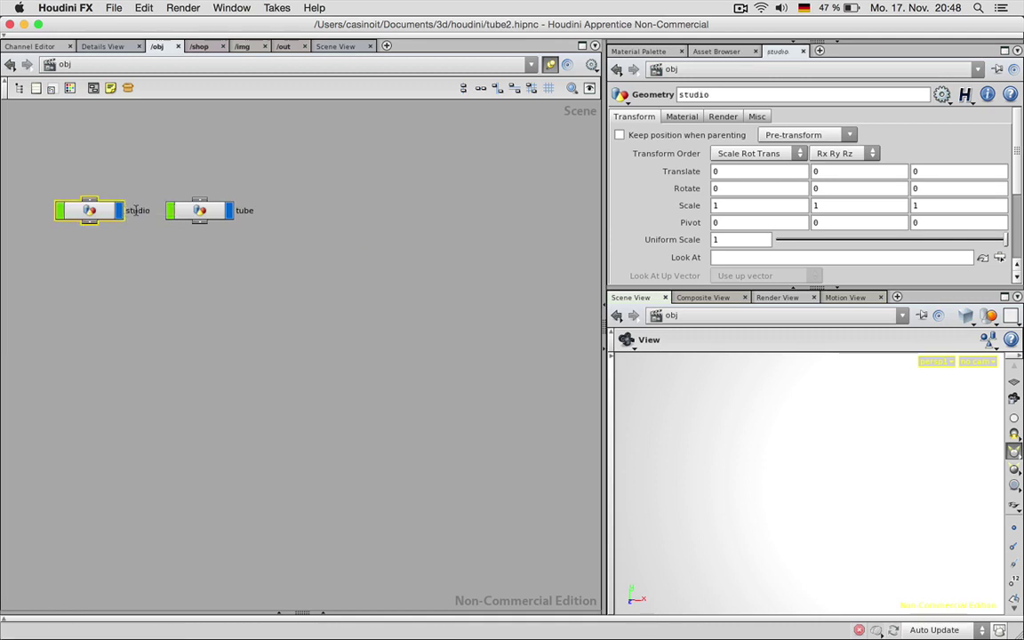
Step: Go inside the studio object and delete its default node
key(i)
key(Delete)
key(Delete)
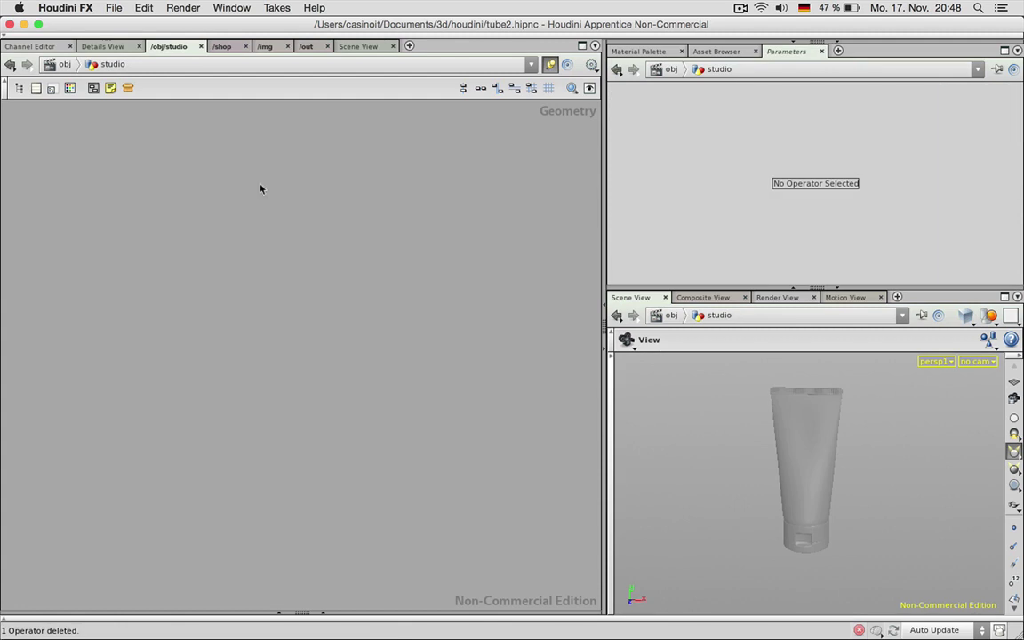
Step: Place an Add node in the studio network and enable its first point
key(Tab)
text(add)
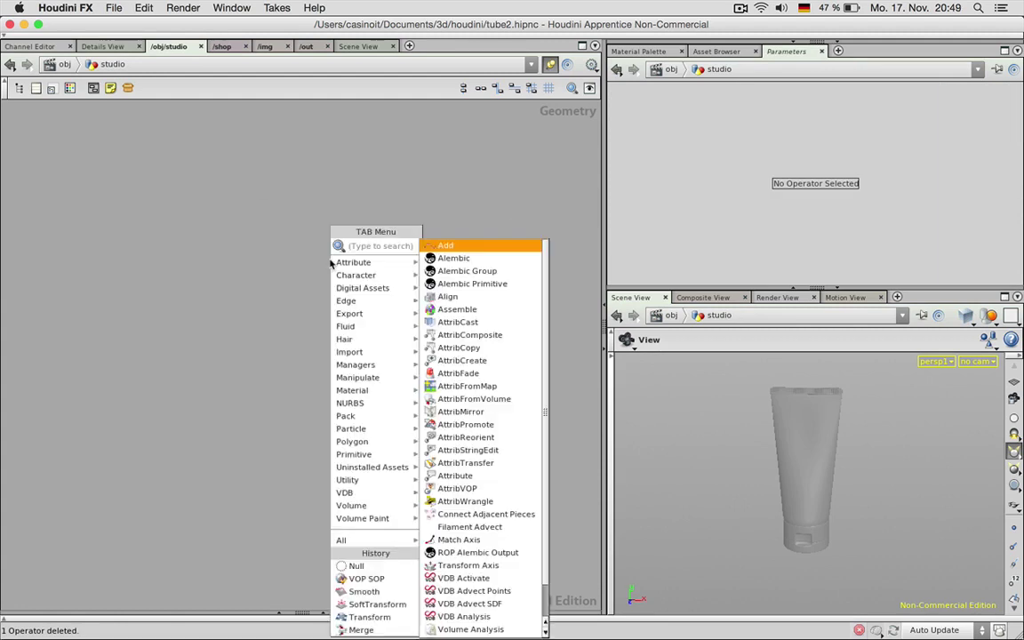
key(Return)
drag(330, 262, 292, 149)
click(657, 169)
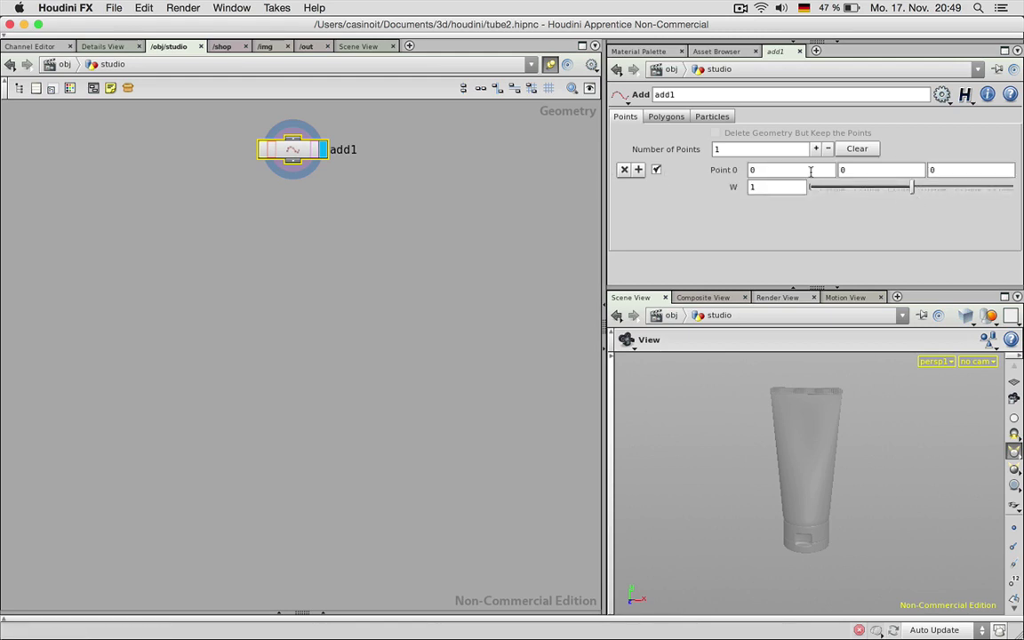
Step: Set the first point of add1 to X -1, Y 0, Z 0.3
drag(898, 502, 822, 507)
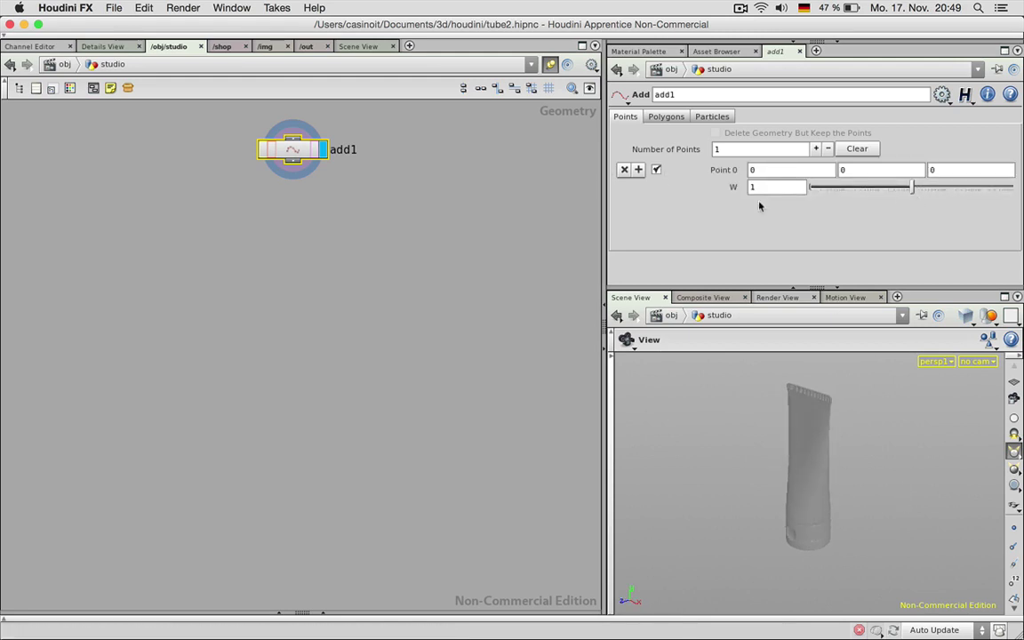
click(772, 169)
click(874, 171)
click(771, 169)
text(-1)
drag(768, 553, 792, 536)
scroll(847, 532, down, 8)
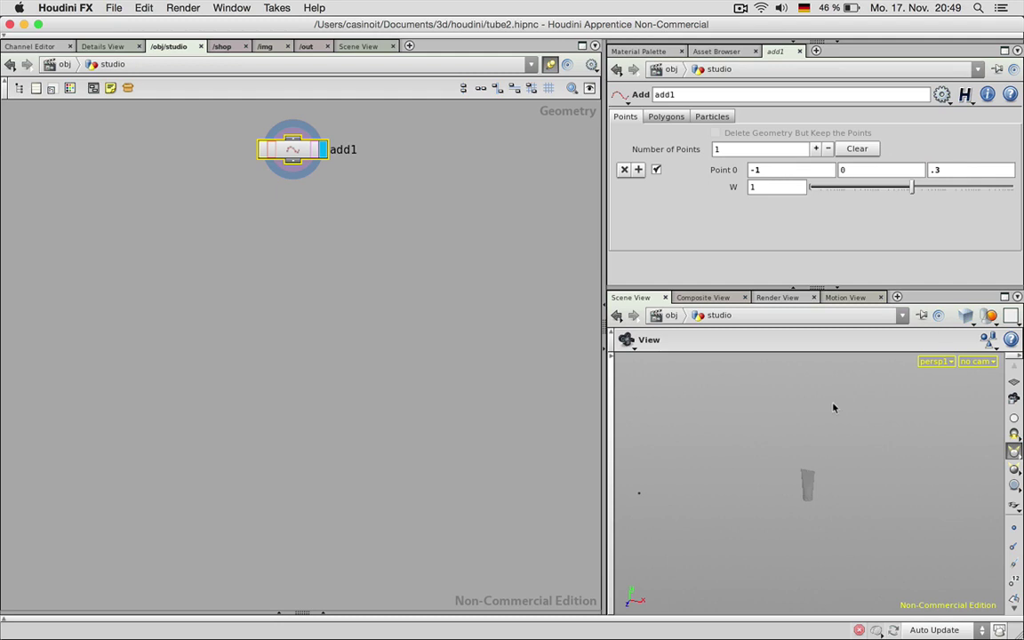
Step: Insert and enable another point before the first in add1, with coordinates -1, 0, -0.4
click(638, 169)
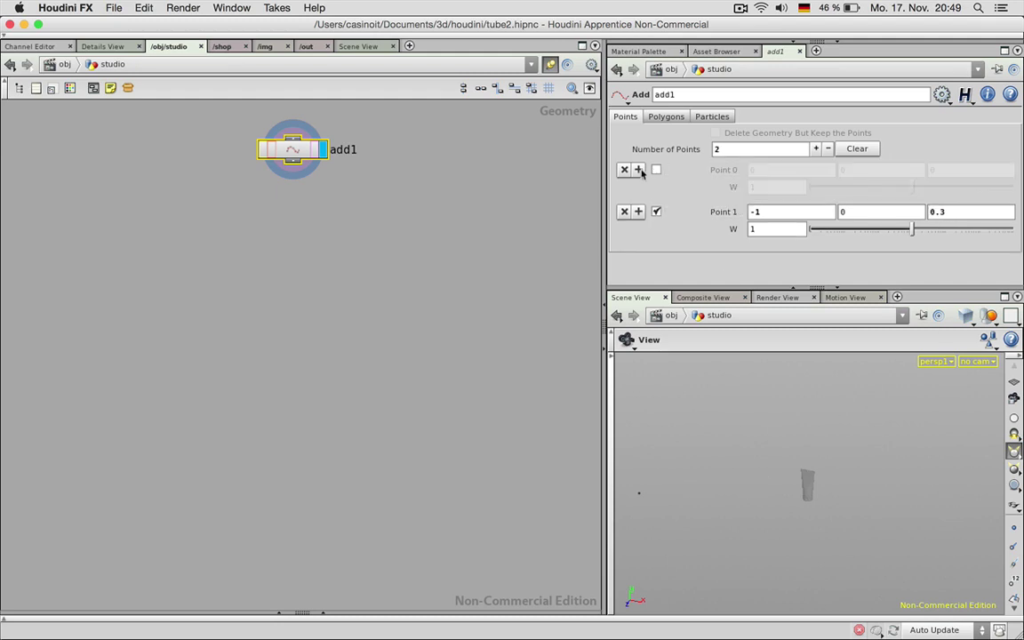
click(656, 170)
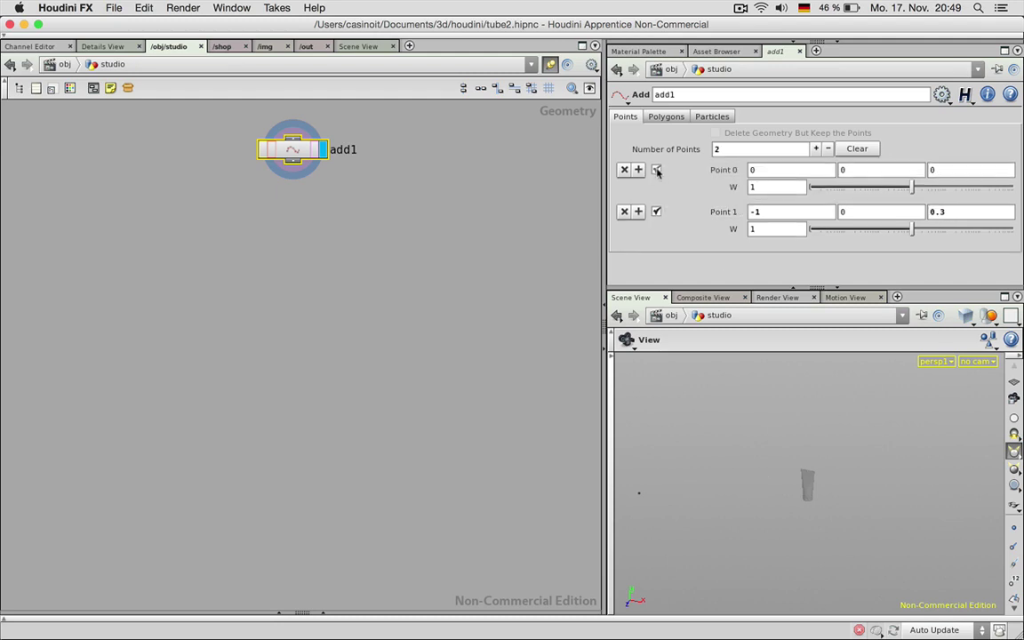
double_click(772, 169)
drag(723, 558, 679, 533)
drag(847, 410, 675, 419)
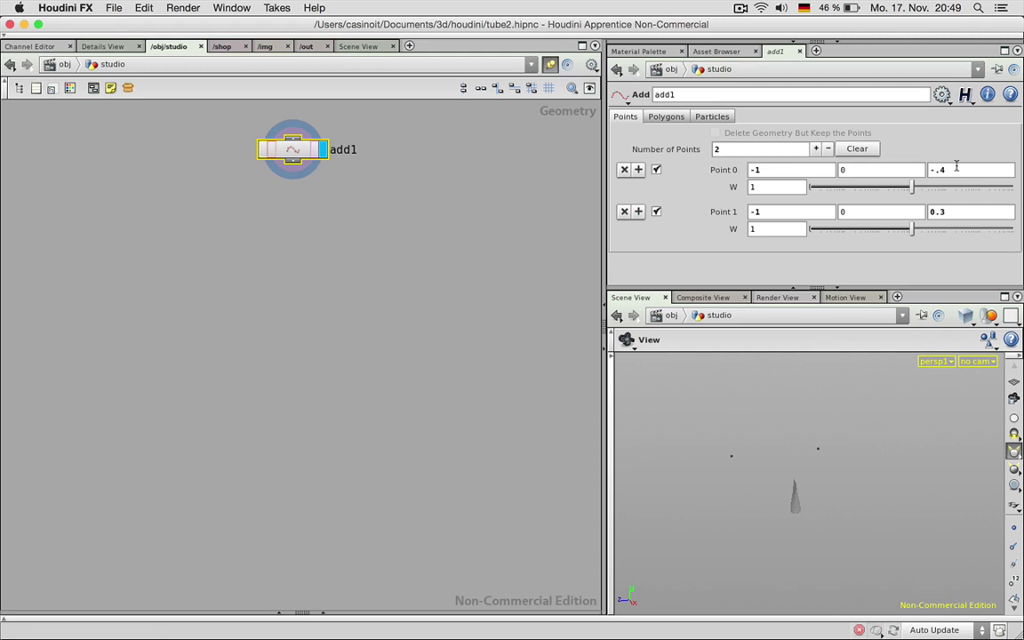
Step: Insert a third point at the start of add1's point list, positioned at -1, 0.4, -0.6
click(638, 169)
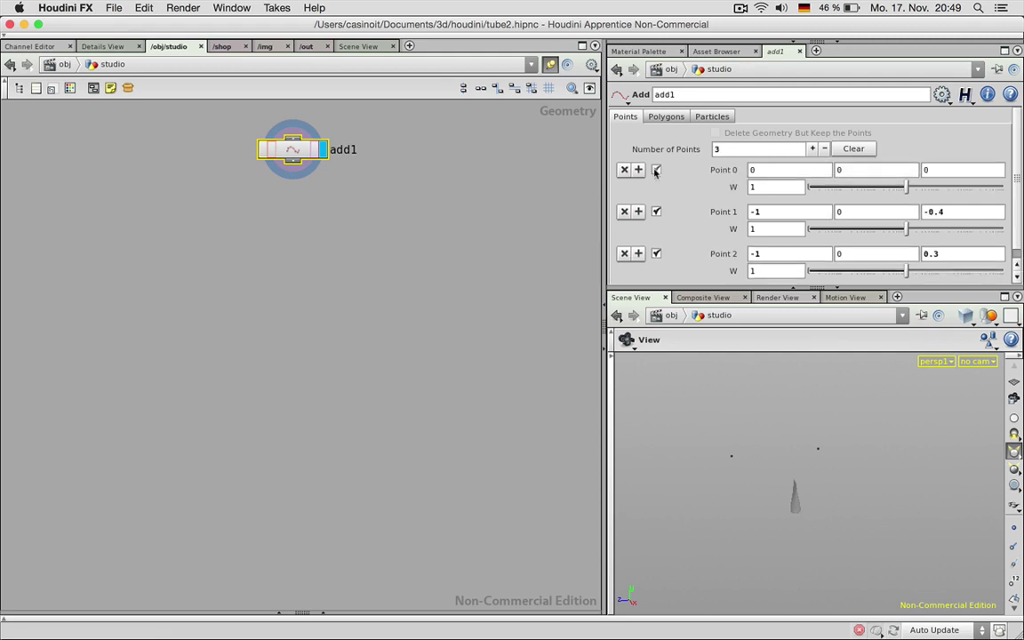
click(780, 170)
drag(802, 411, 828, 412)
click(875, 172)
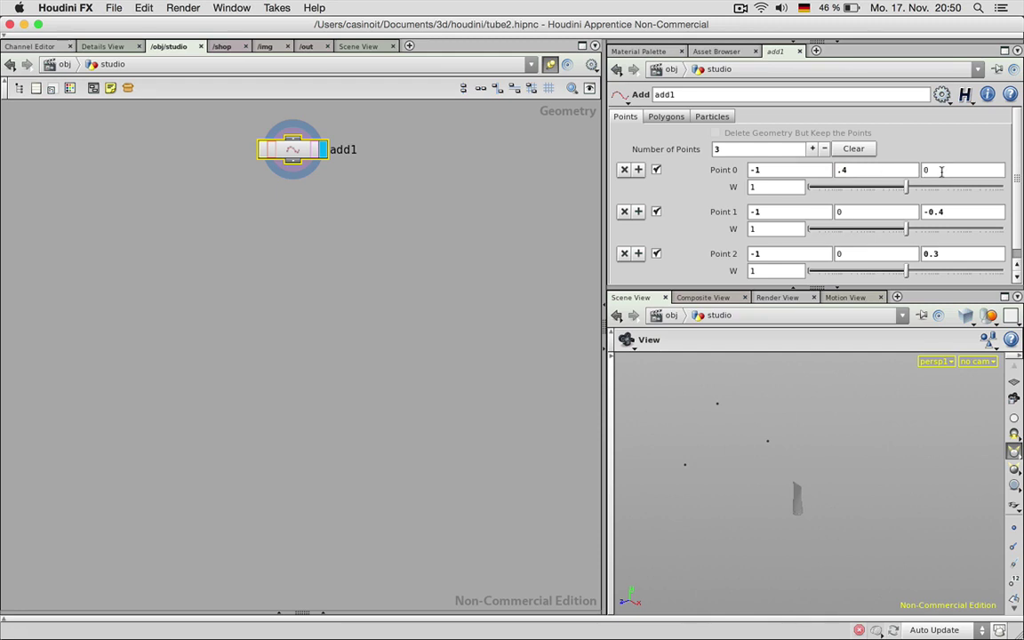
click(941, 171)
drag(698, 553, 797, 493)
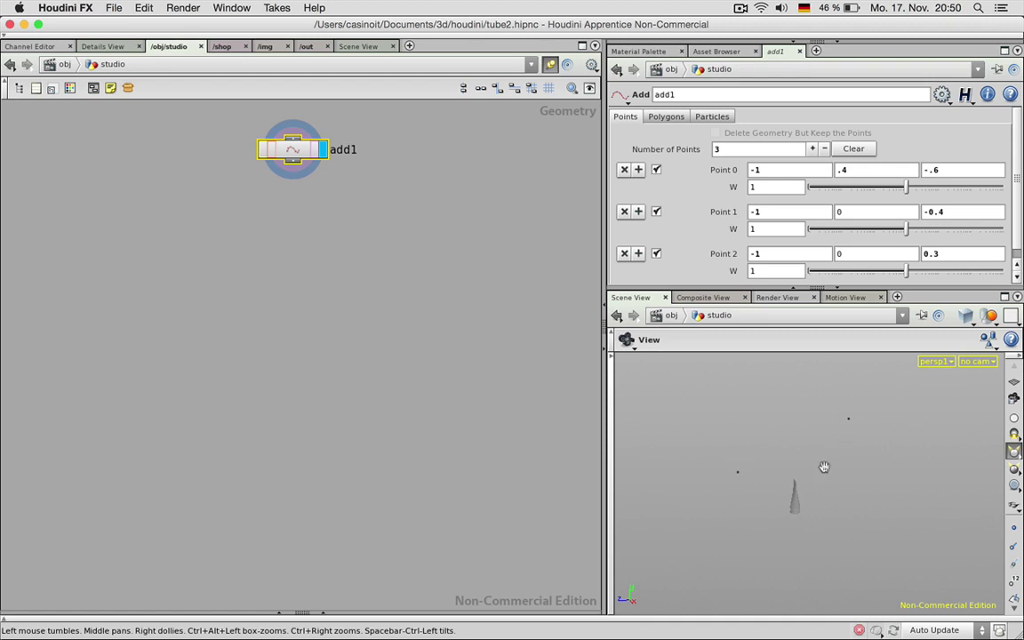
drag(773, 495, 818, 519)
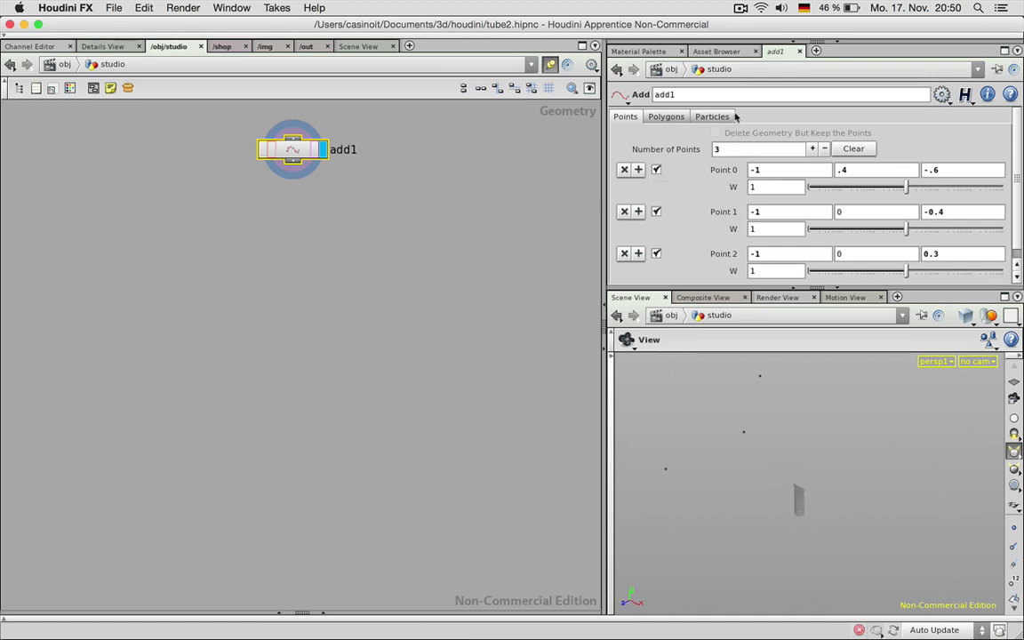
Step: Connect all of add1's points into an open polyline using the By Group polygon mode
click(672, 119)
click(714, 152)
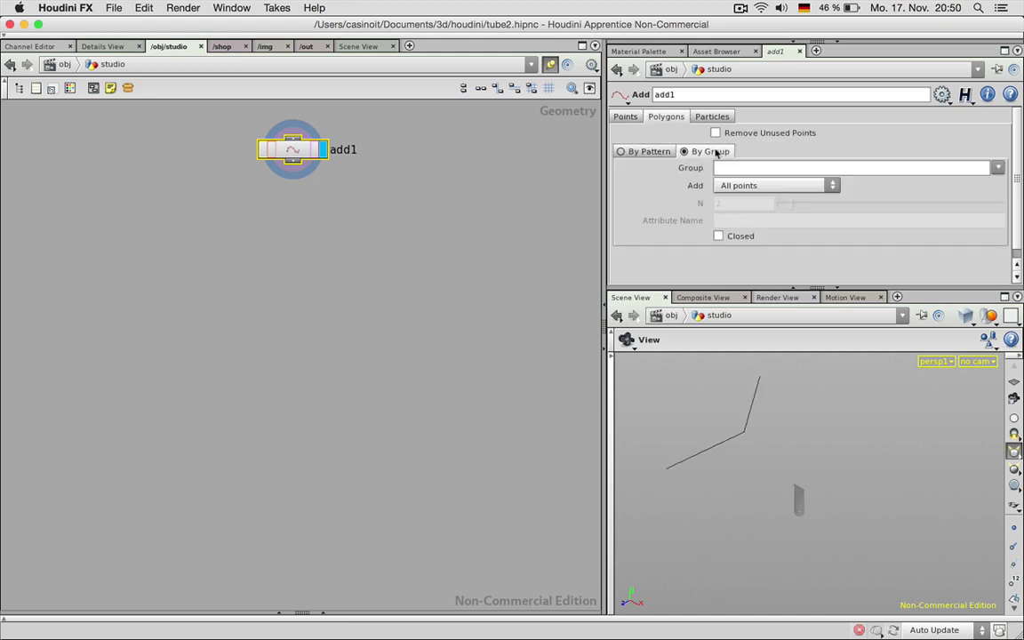
drag(765, 450, 773, 482)
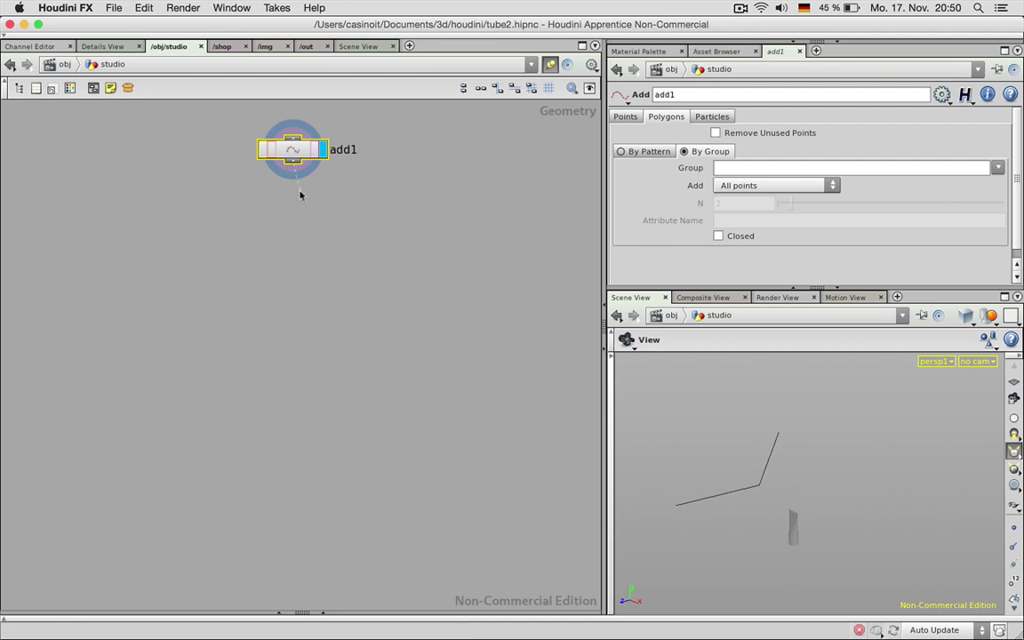
Step: Append a displayed Resample node below add1 and turn on point display in the viewport
key(Tab)
text(res)
key(Return)
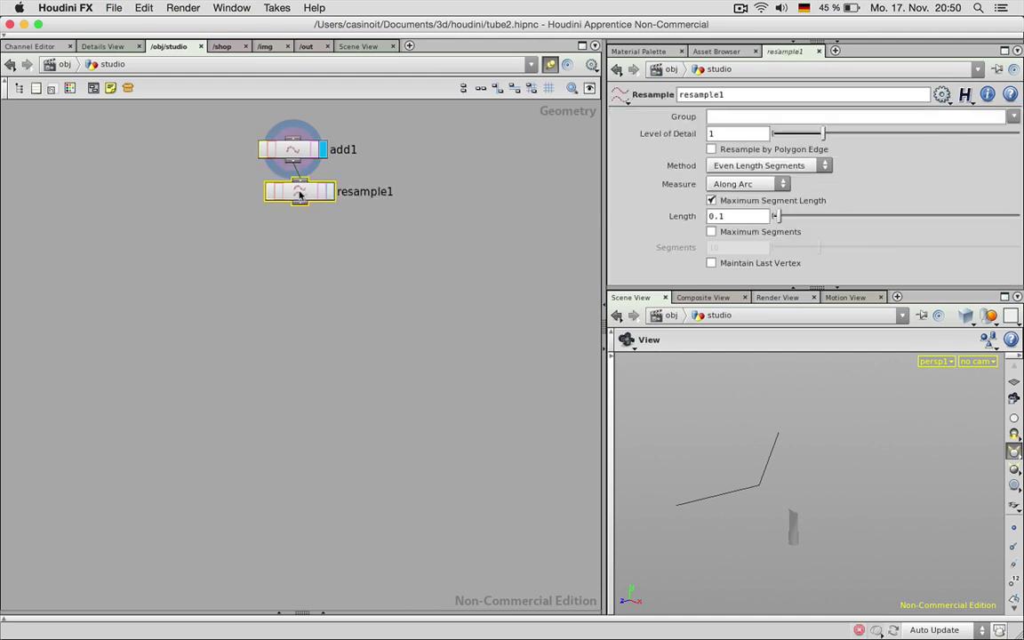
click(299, 196)
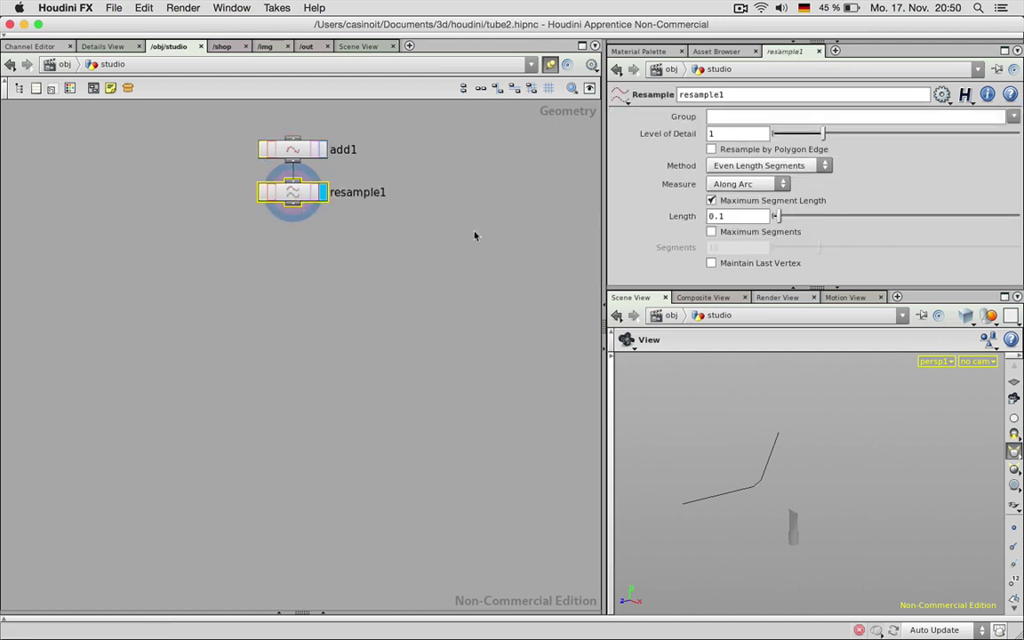
click(1013, 528)
right_drag(745, 436, 743, 451)
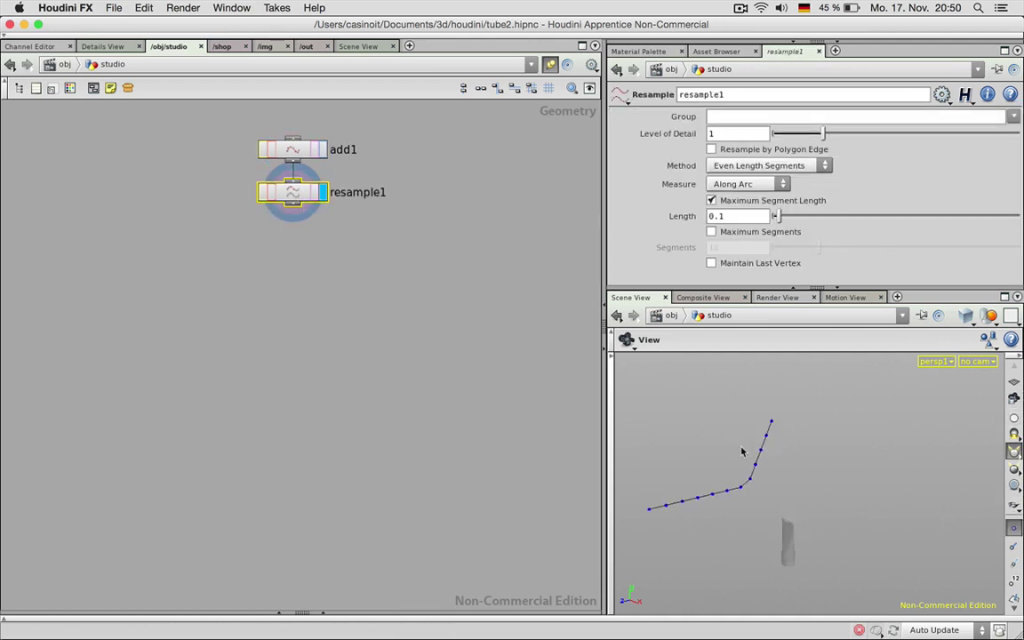
middle_drag(746, 451, 791, 449)
drag(791, 451, 794, 465)
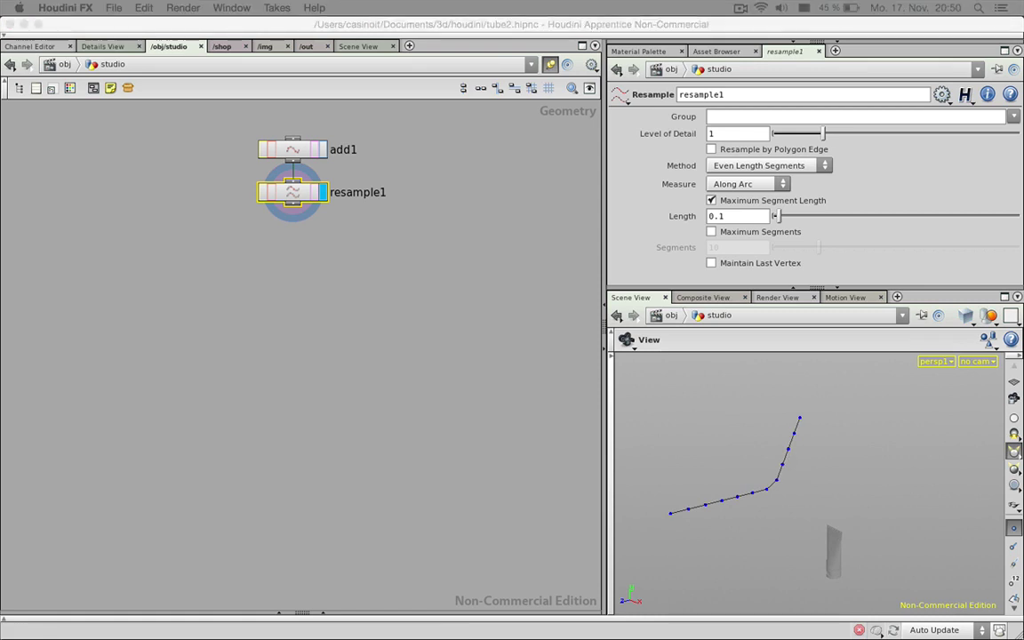
Step: Limit resample1 to a maximum of 4 segments and enable Resample by Polygon Edge
click(712, 231)
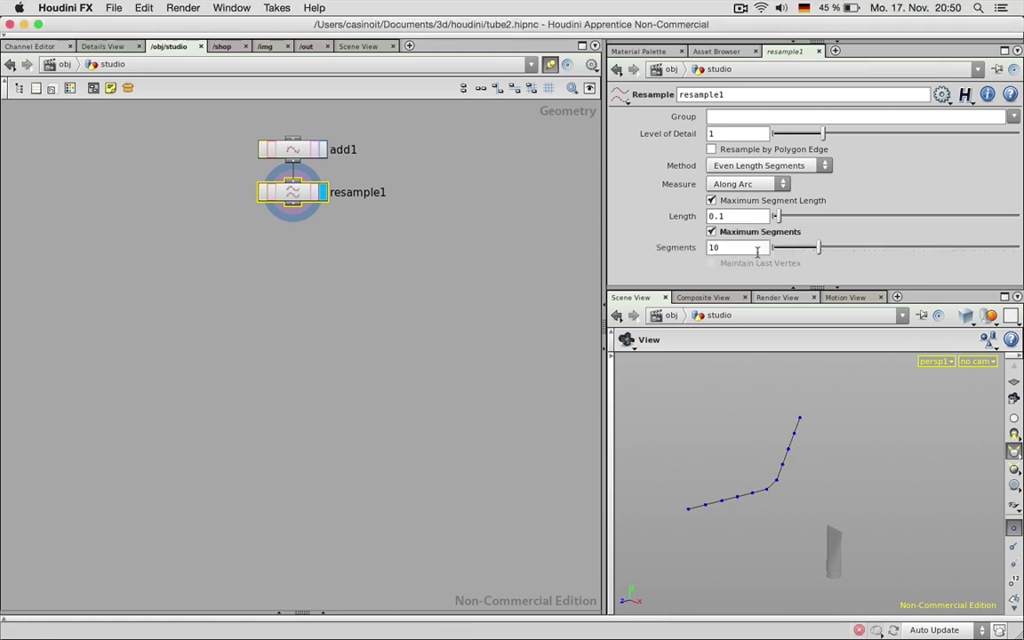
text(4)
key(Return)
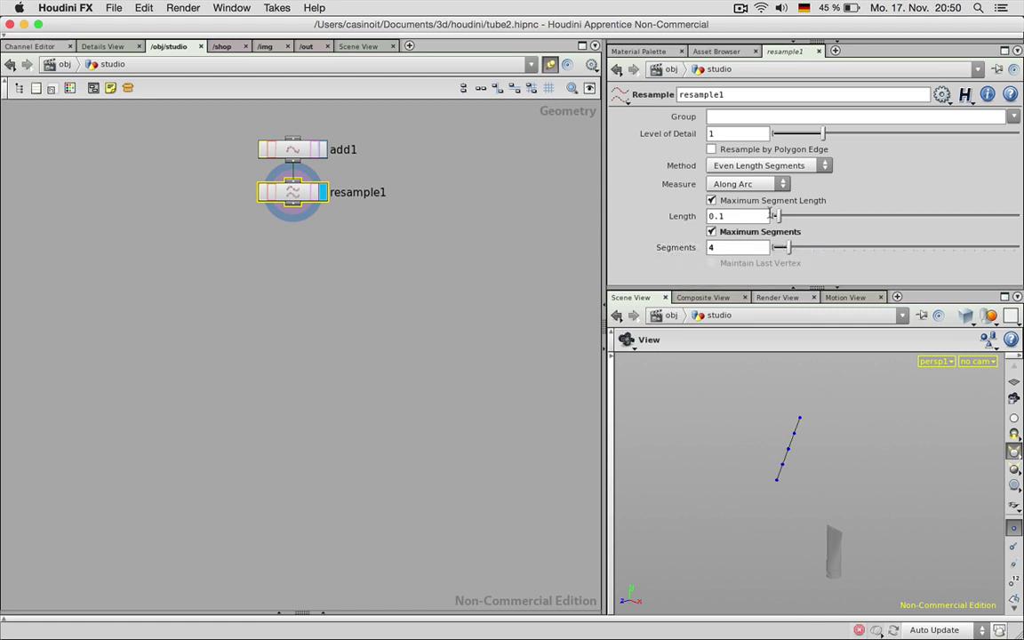
click(769, 149)
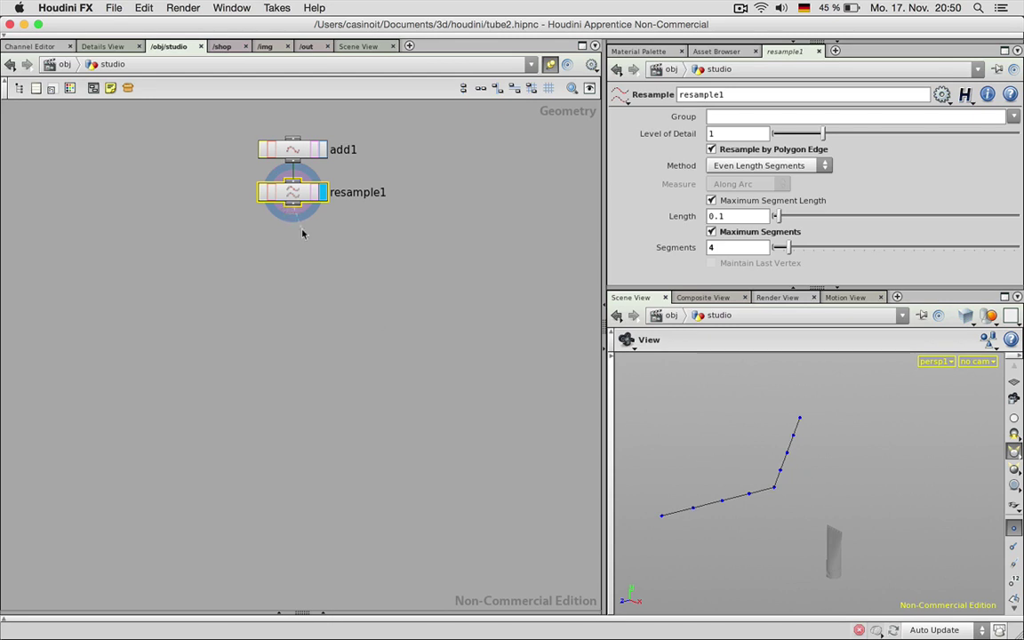
Step: Append a displayed PolySpline node below resample1 and set its First CV Count to 2
key(Tab)
text(Pointlys)
key(Down)
key(Down)
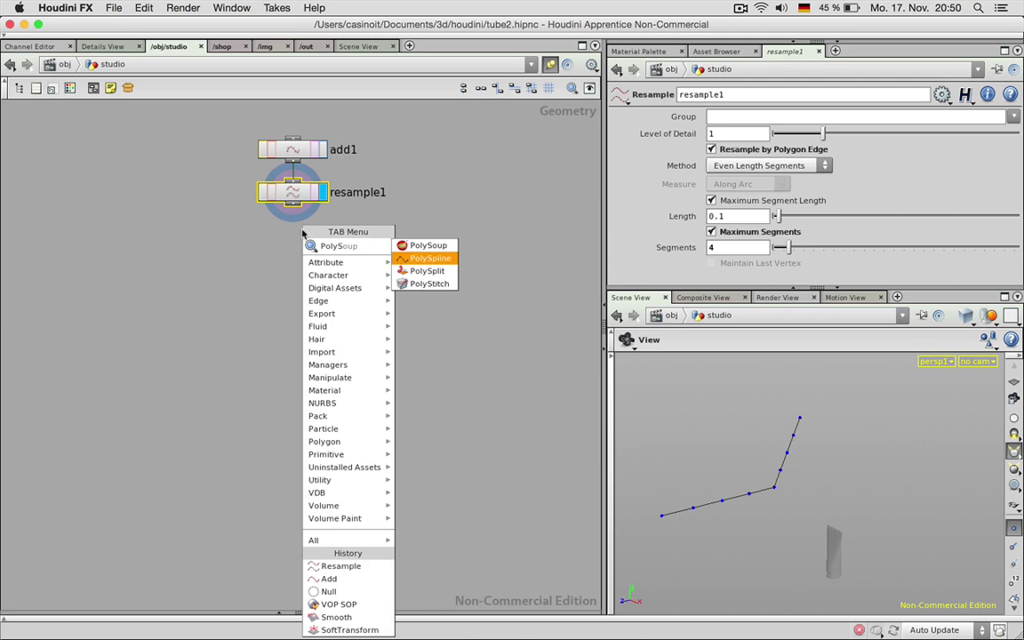
key(Up)
key(Return)
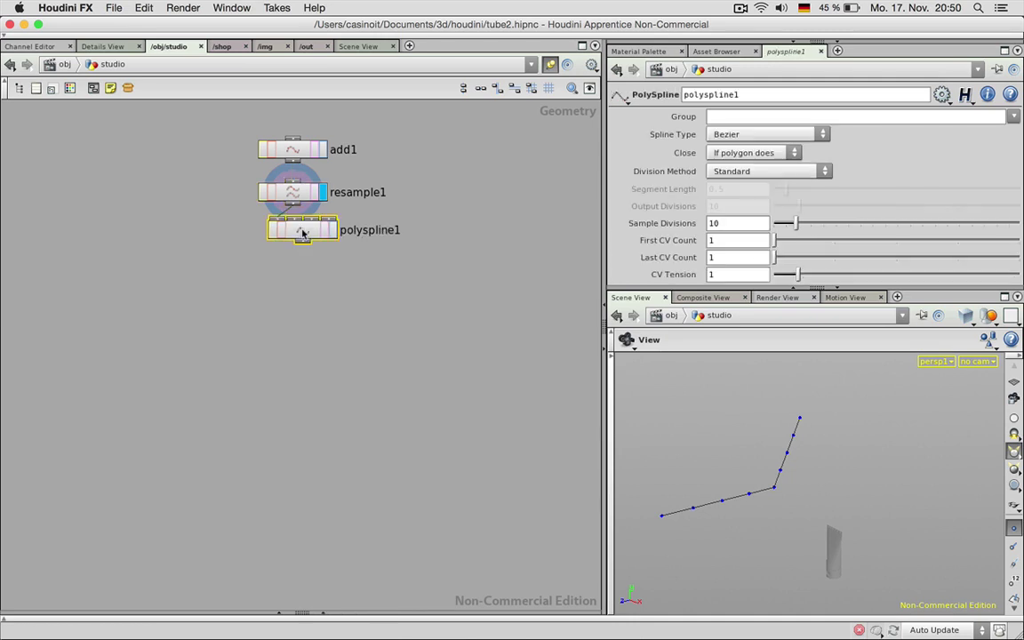
click(292, 238)
click(323, 240)
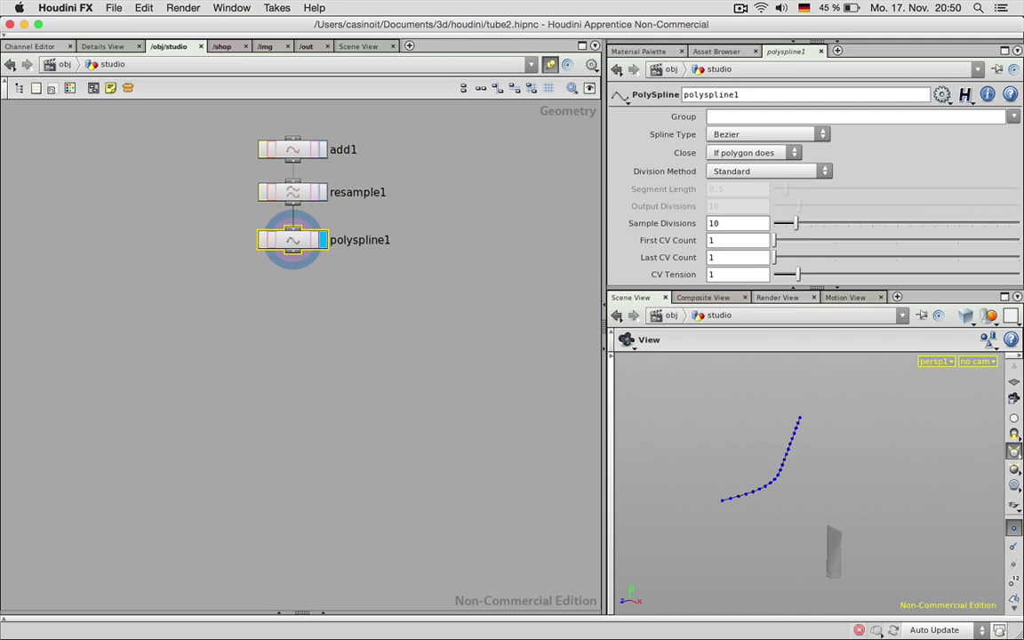
click(294, 245)
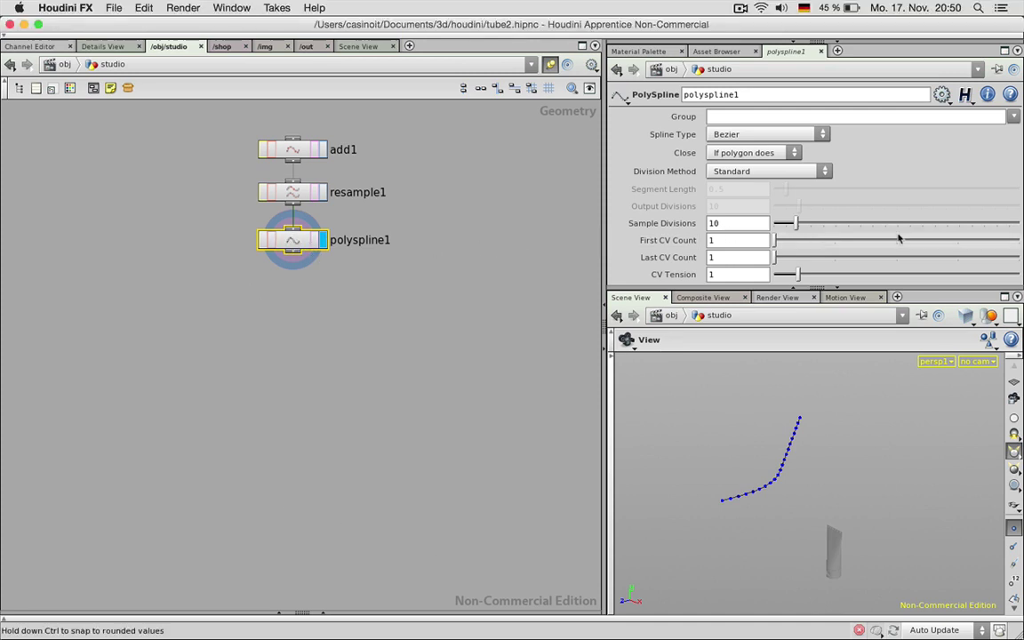
click(834, 241)
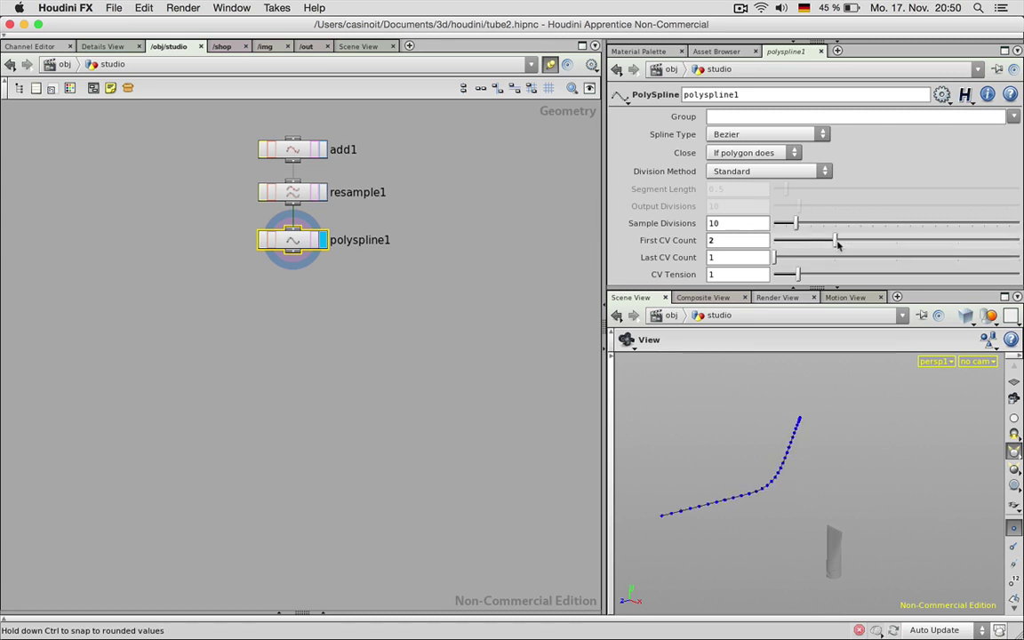
Step: Set polyspline1's Last CV Count to 3, turn off point display, and check the curve from several views
drag(773, 257, 896, 258)
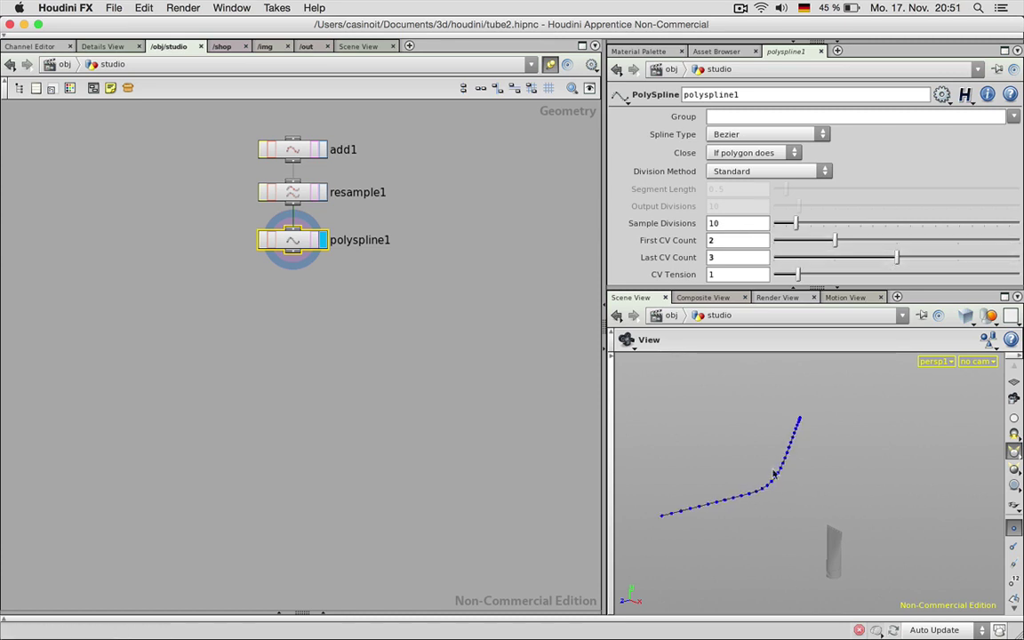
drag(976, 502, 971, 502)
click(1013, 528)
drag(741, 492, 779, 495)
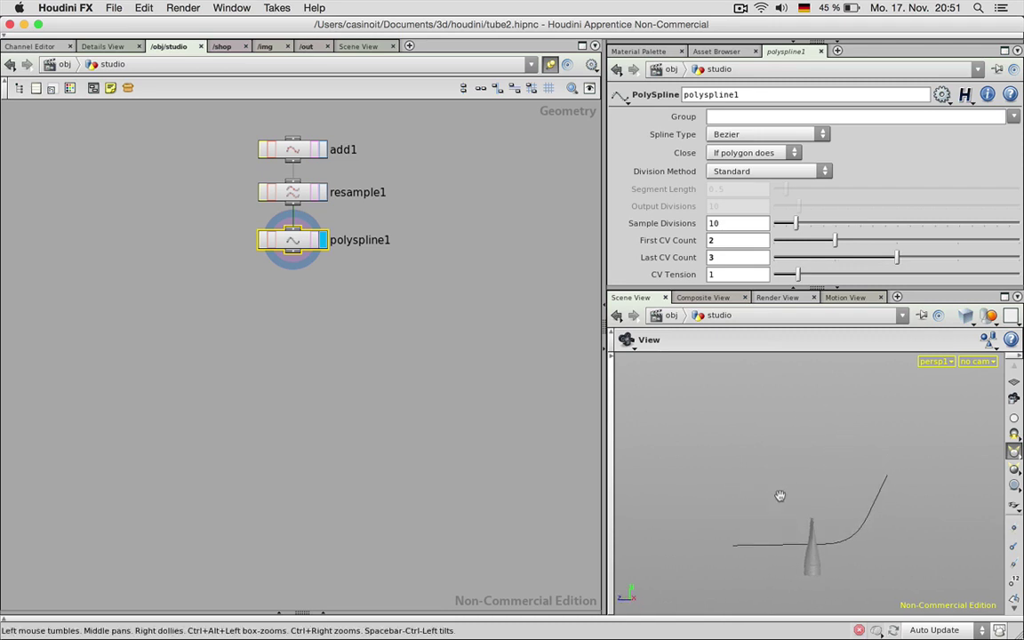
key(space+2)
key(space+3)
key(space+4)
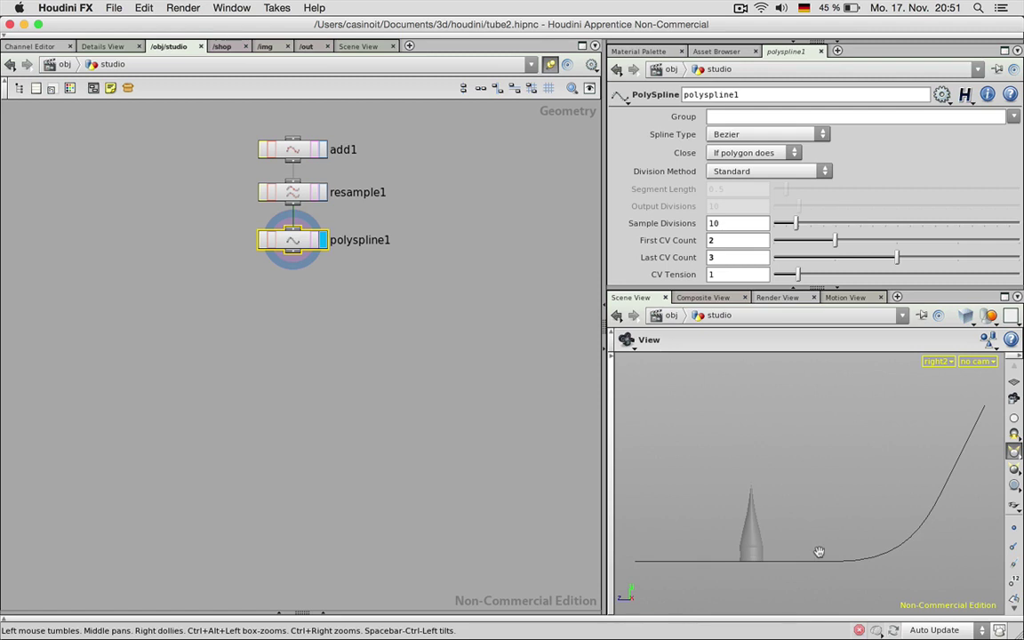
drag(818, 552, 780, 525)
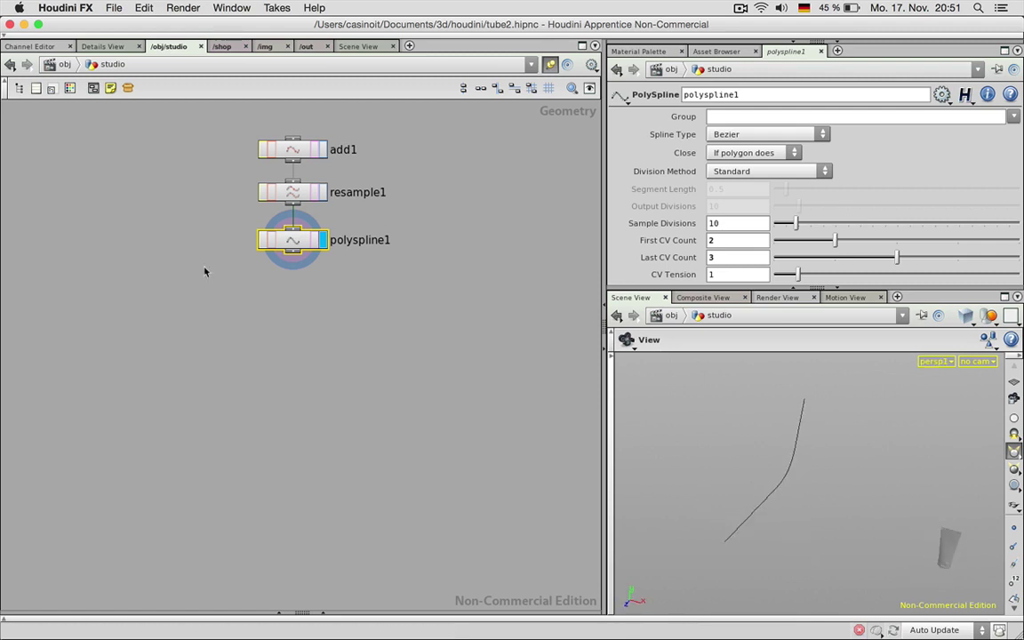
Step: Append a displayed PolyExtrude node directly below polyspline1
key(Tab)
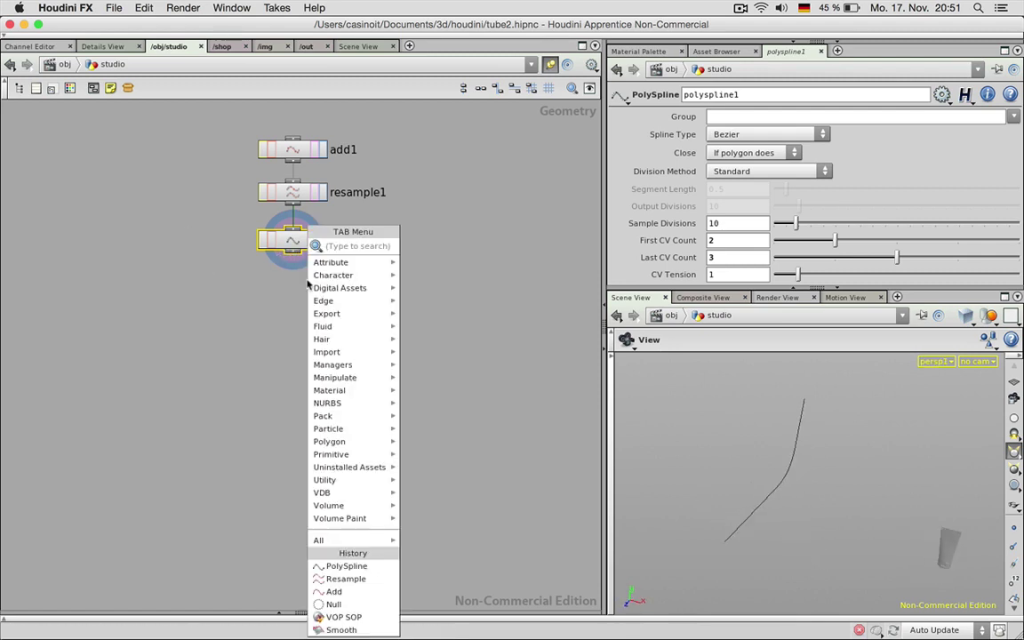
text(polyext)
key(Return)
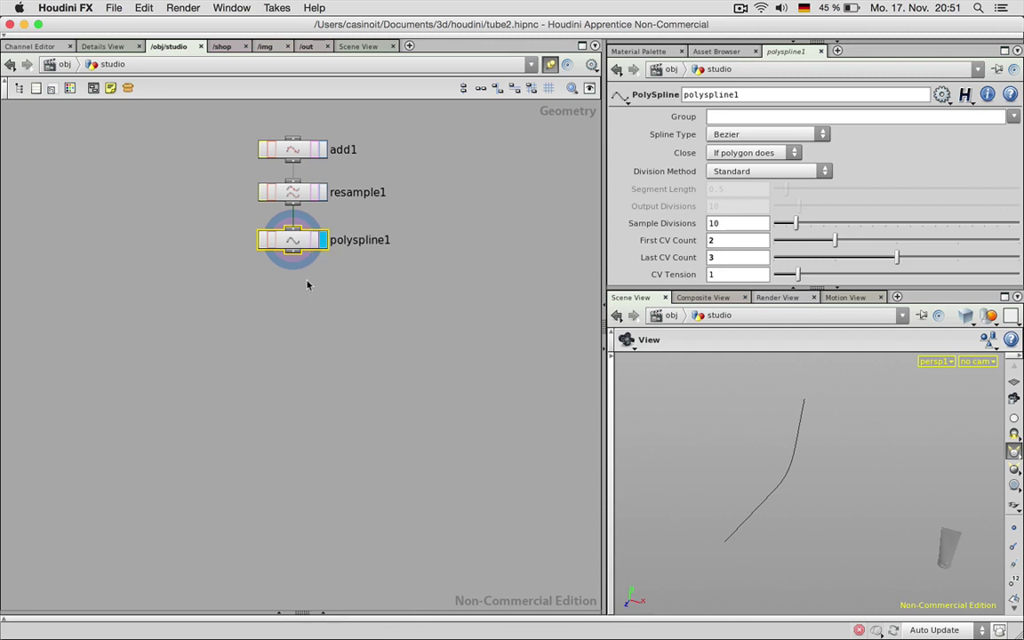
click(306, 281)
drag(307, 281, 292, 291)
click(323, 291)
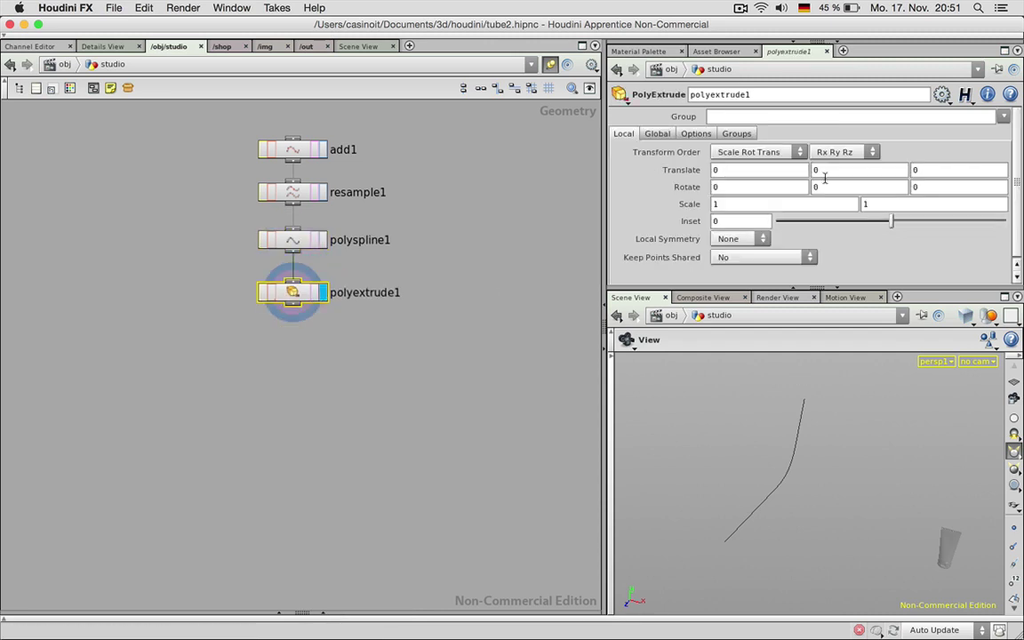
Step: Try extruding the curve with a local X translate of 1 on polyextrude1
click(754, 168)
text(1)
key(Return)
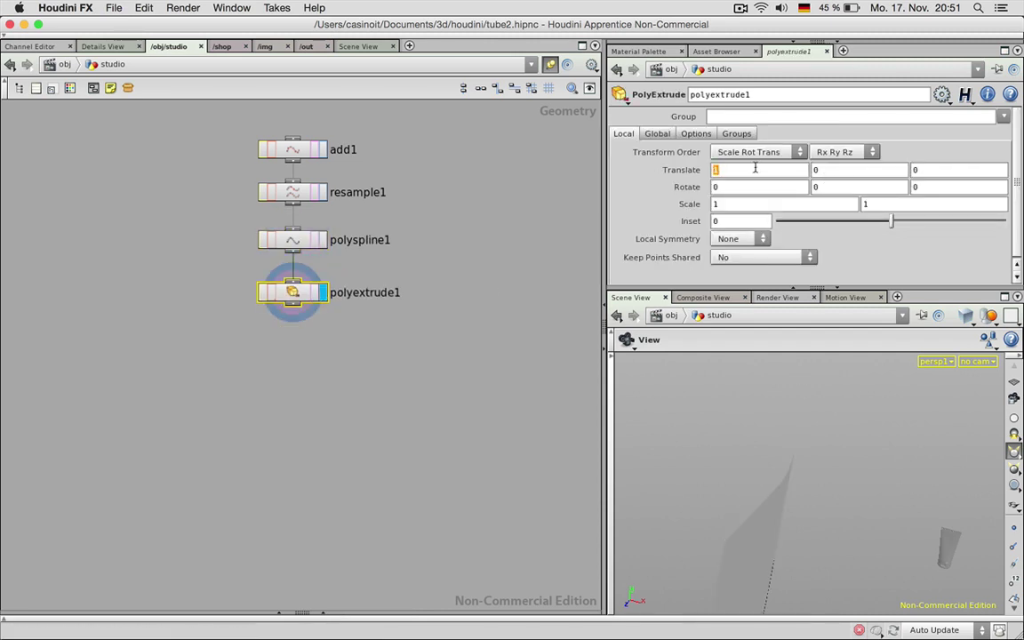
Step: Extrude the curve into a wide backdrop by setting polyextrude1's local Translate to 0, 0, 2
text(0)
key(Tab)
key(Tab)
text(1)
key(Return)
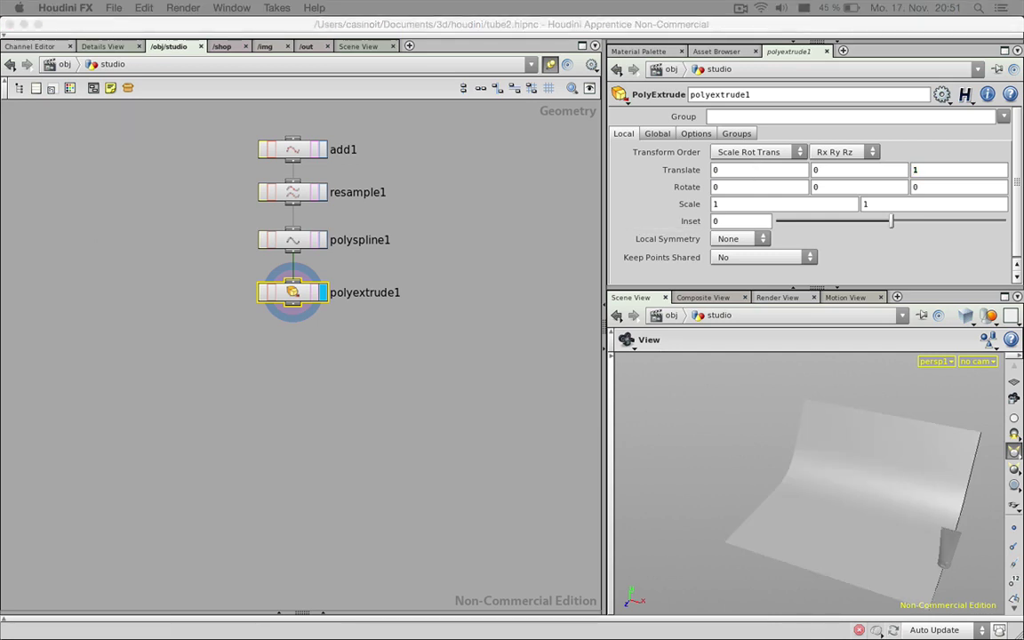
click(940, 172)
text(2)
key(Return)
drag(915, 378, 820, 451)
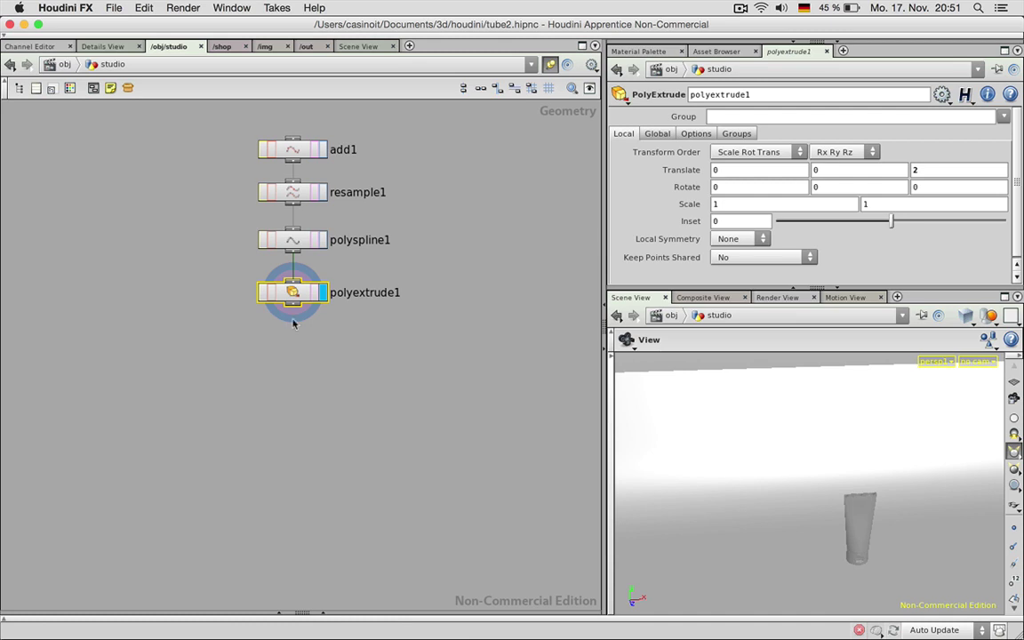
Step: Append a displayed Null node below polyextrude1 and rename it OUT
key(Tab)
text(null)
key(Return)
click(305, 350)
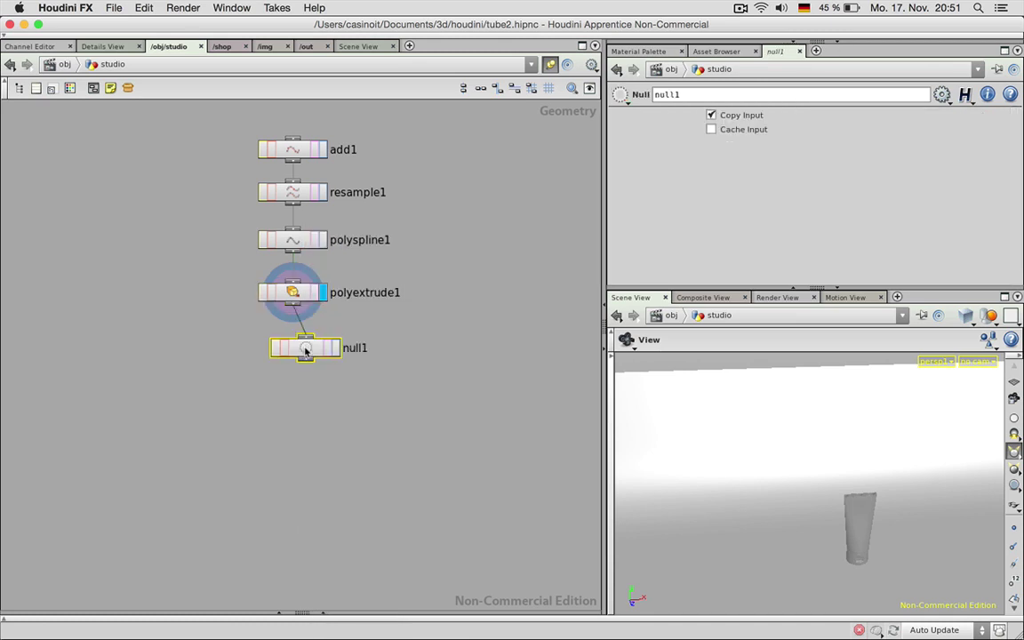
drag(305, 350, 293, 347)
click(322, 347)
double_click(343, 346)
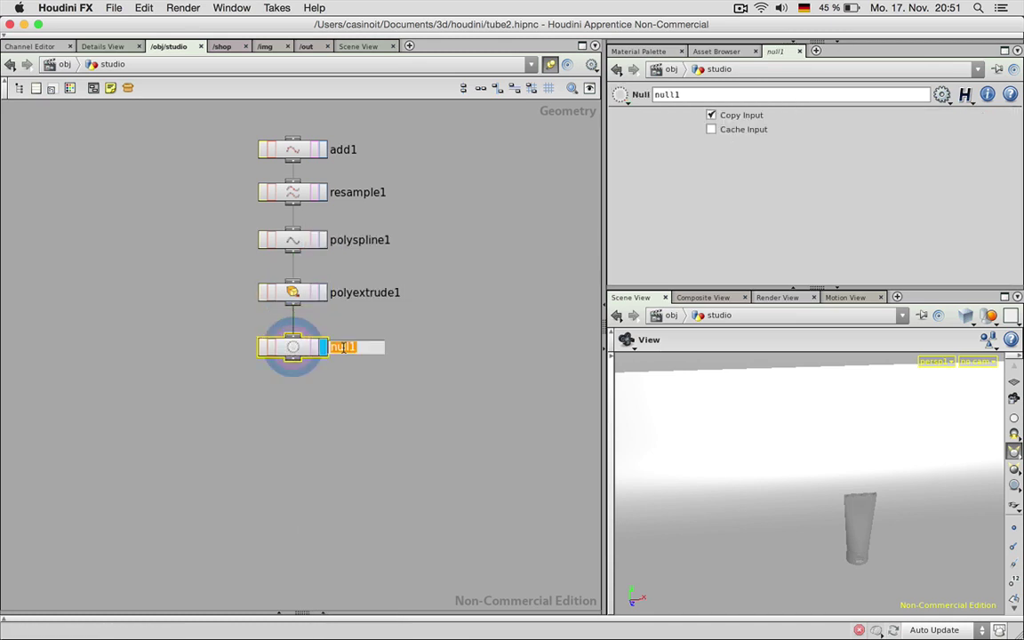
text(OUT)
key(Return)
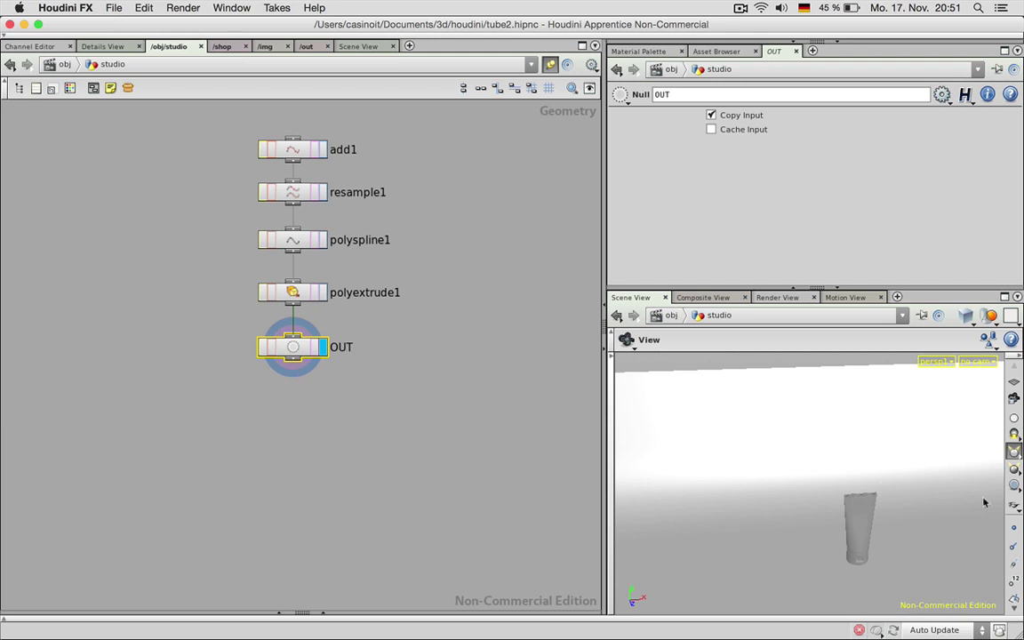
Step: Return to the object level and deselect the studio object
drag(984, 503, 852, 468)
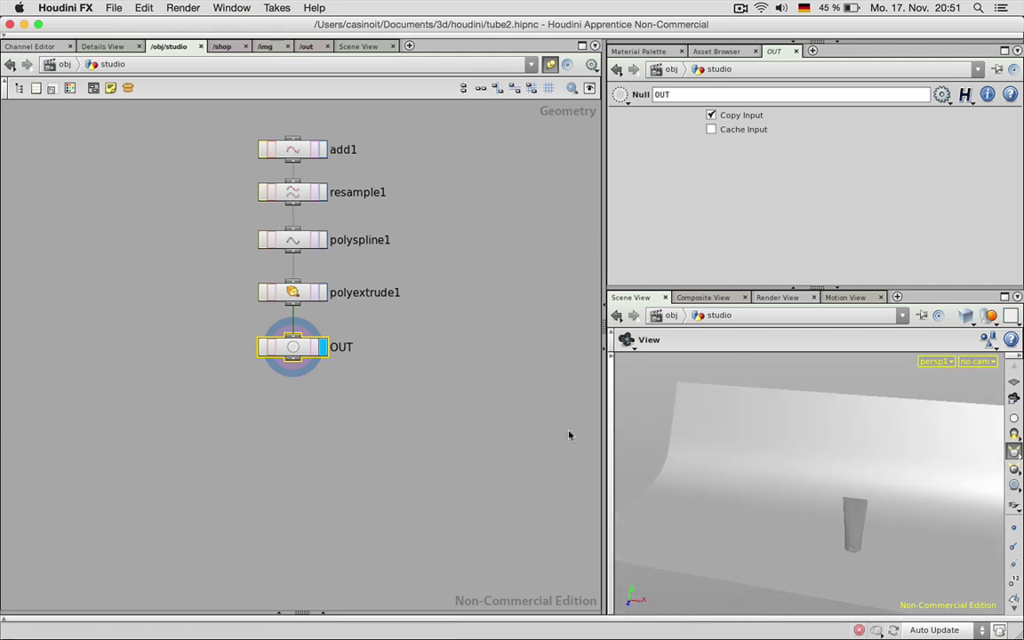
click(470, 421)
key(u)
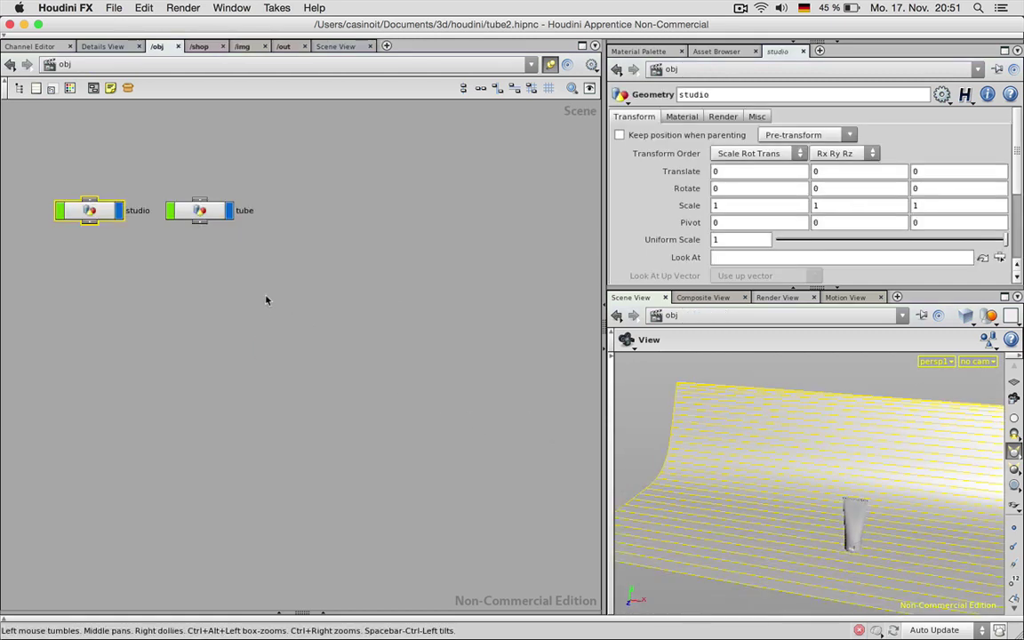
click(739, 8)
click(773, 36)
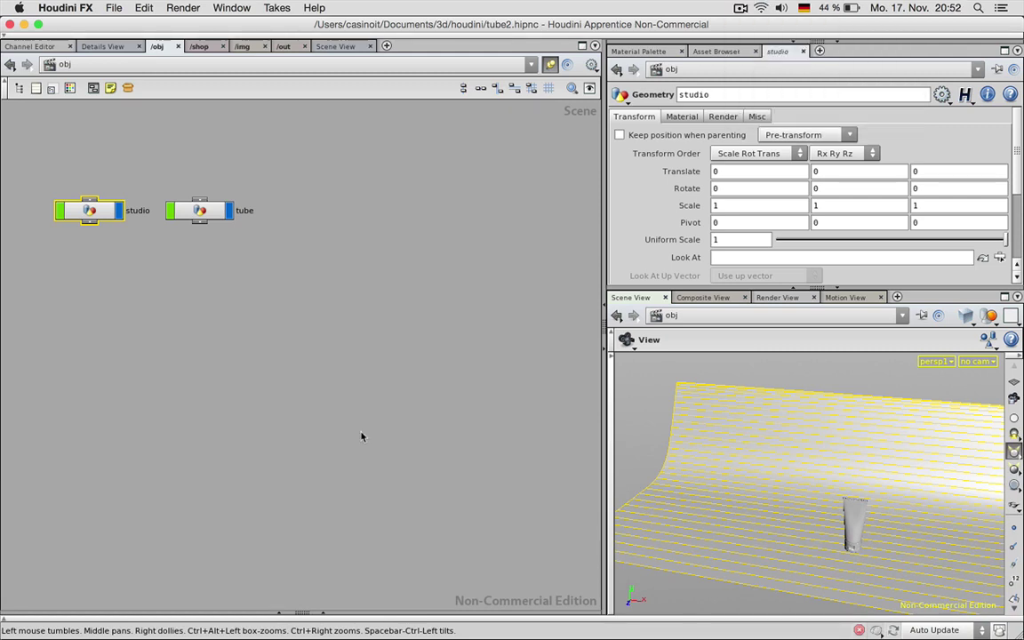
click(398, 433)
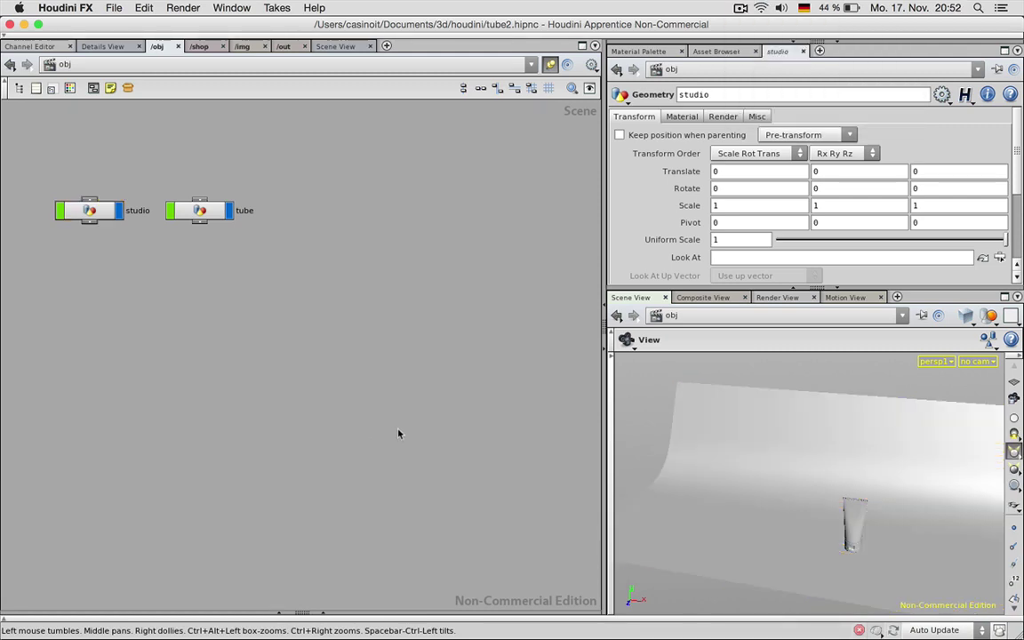
Step: Frame the tube upright in front of the backdrop and create a new camera from that view
drag(826, 489, 850, 507)
middle_drag(871, 507, 813, 468)
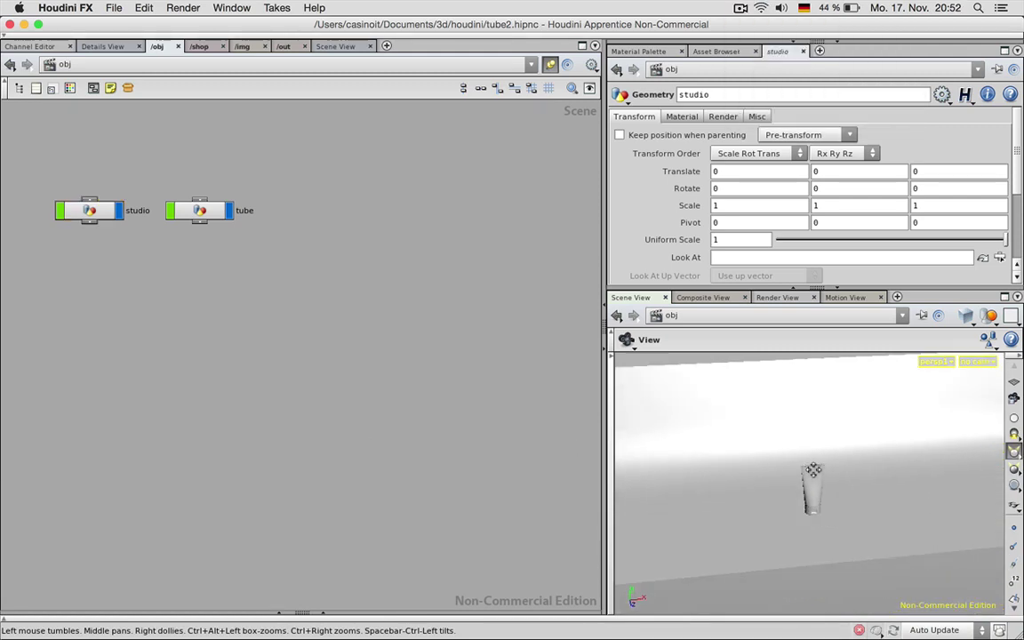
scroll(825, 474, up, 4)
drag(814, 474, 796, 499)
scroll(807, 498, up, 4)
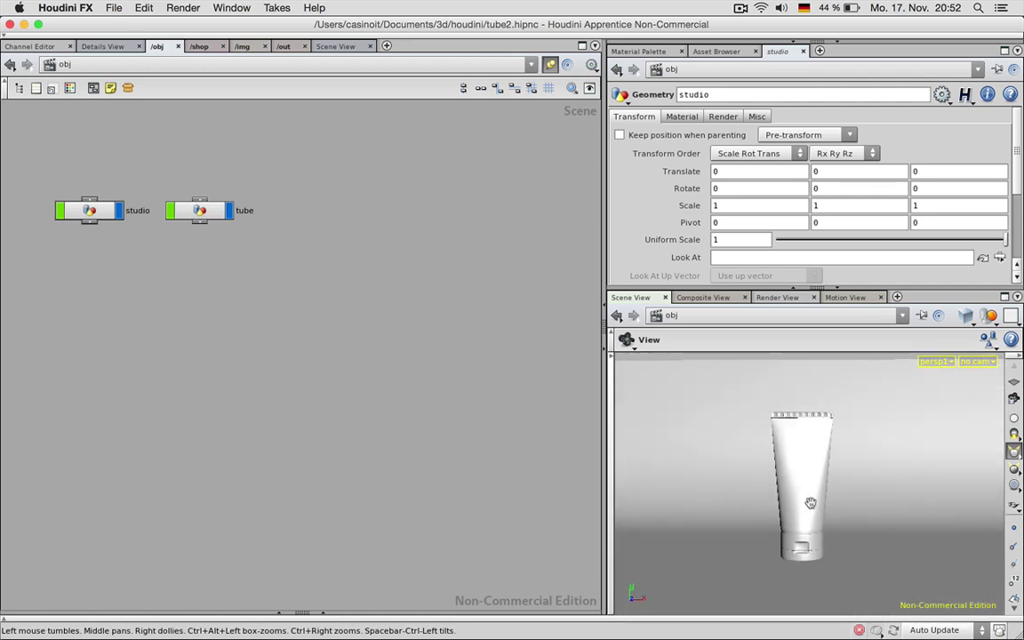
drag(813, 503, 808, 502)
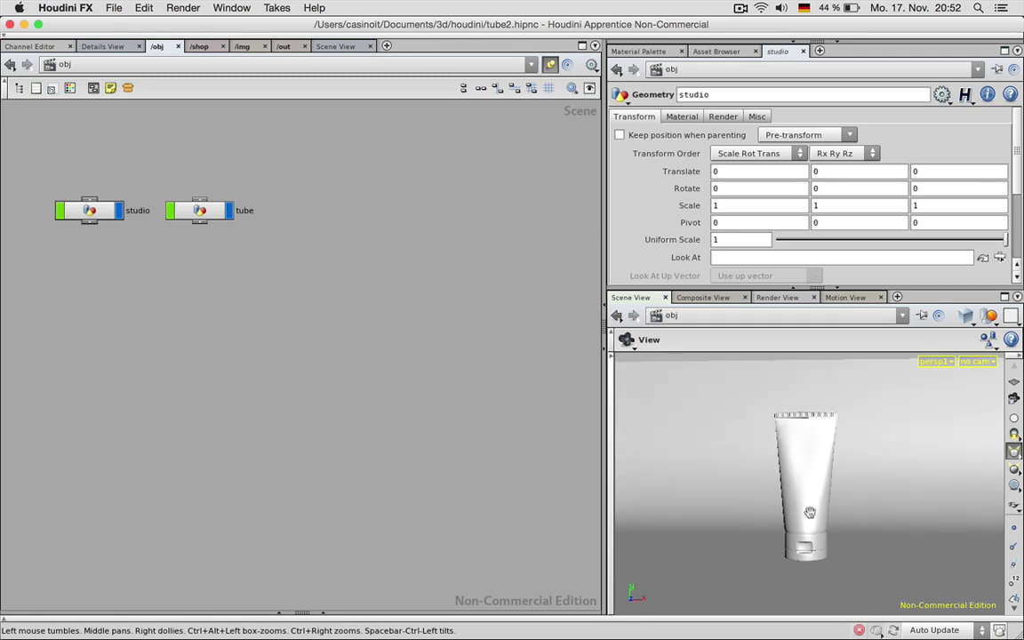
click(977, 361)
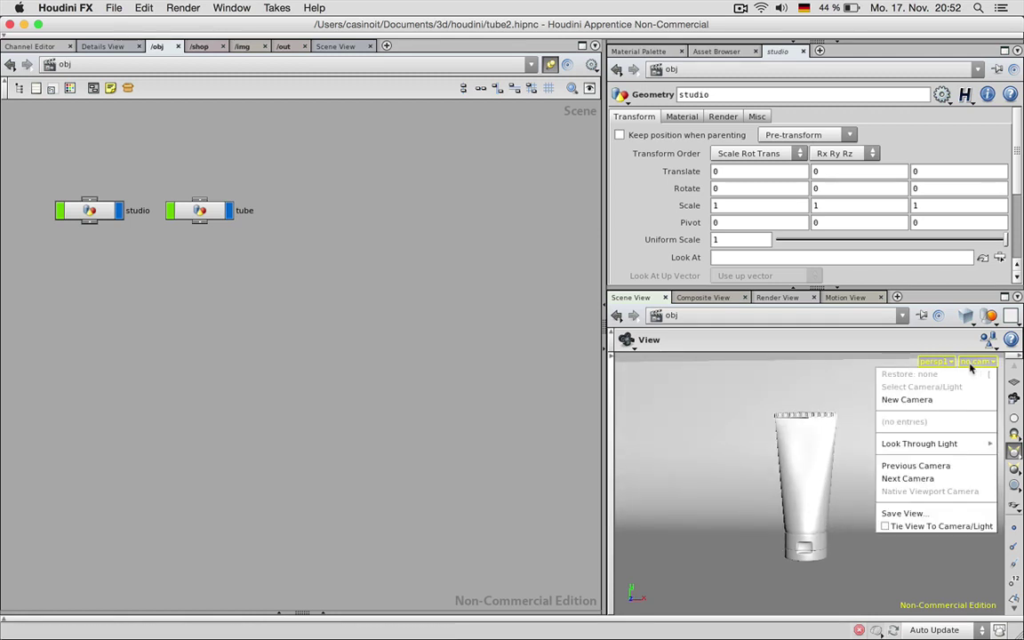
click(941, 398)
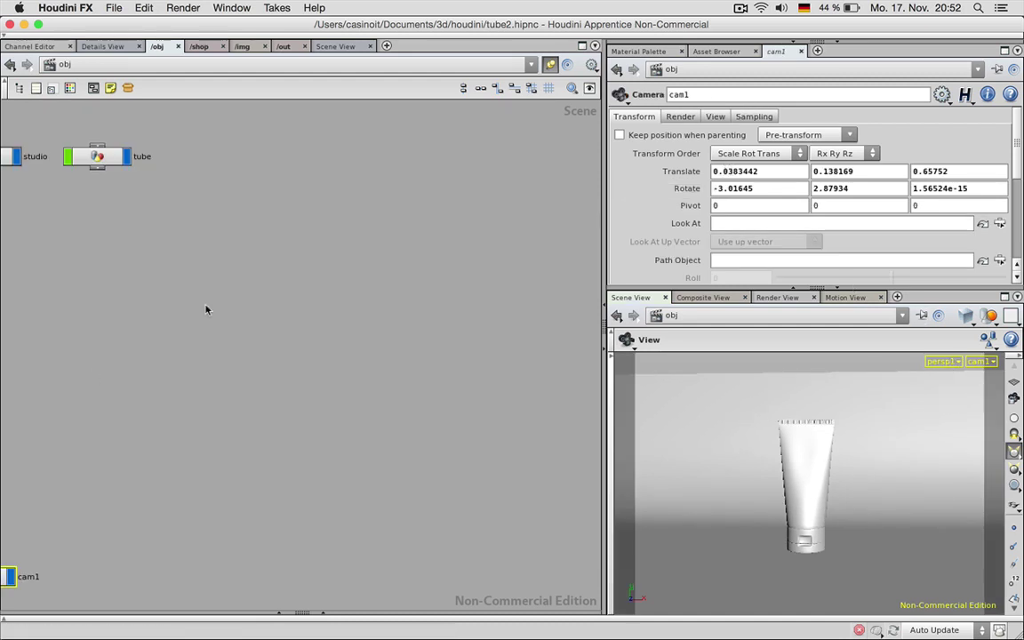
Step: Place the cam1 node directly below the studio node in the network
middle_drag(205, 309, 334, 312)
drag(117, 577, 136, 522)
drag(117, 216, 117, 216)
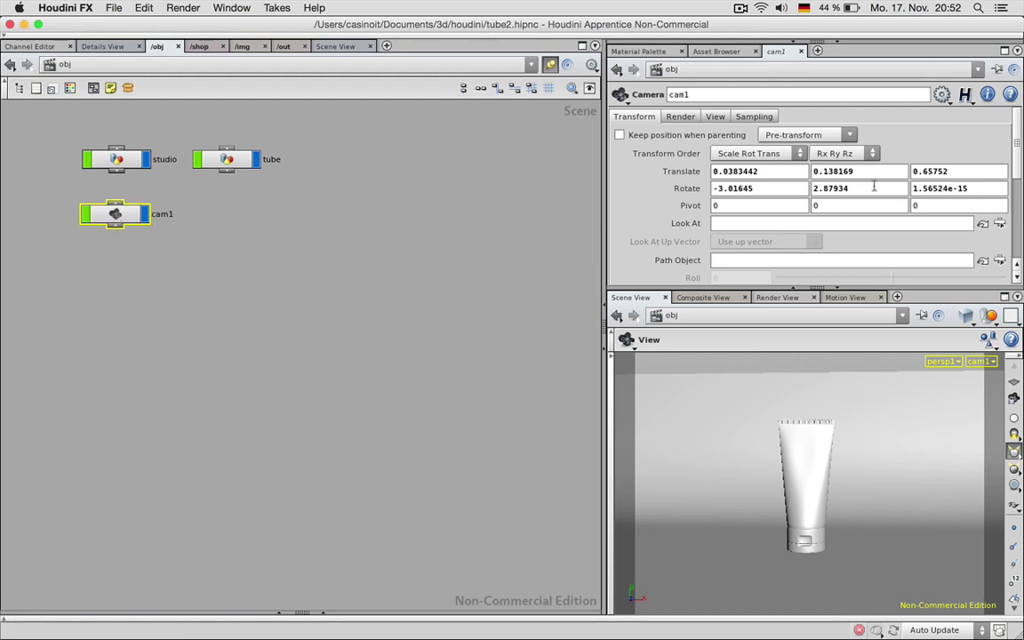
Step: Set cam1's X and Y translation to 0
double_click(763, 172)
text(0)
key(Tab)
text(0)
key(Return)
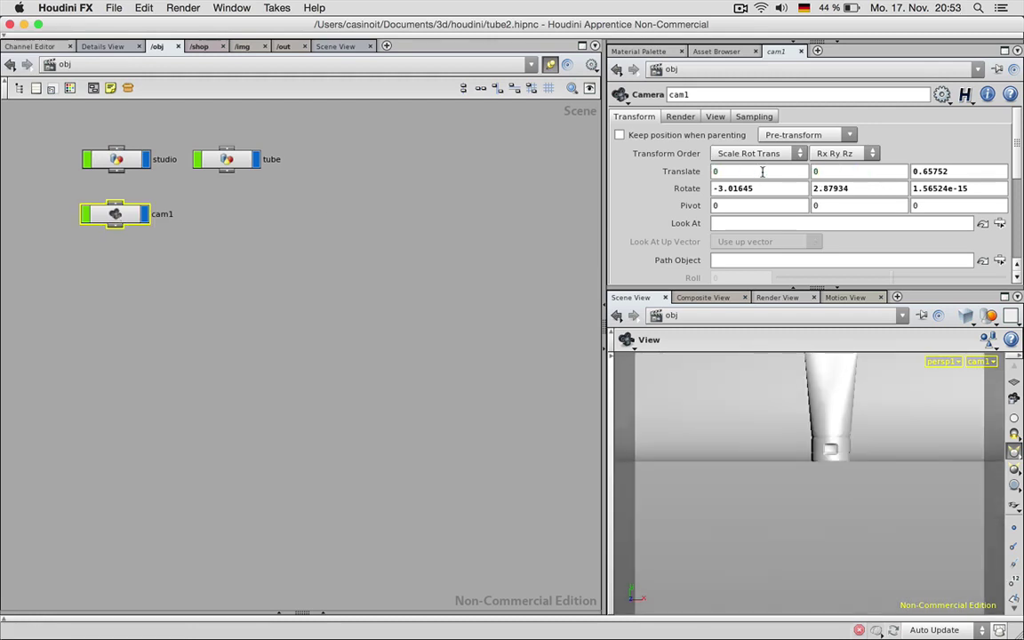
Step: Move cam1 back to a Z translation of 0.97752 and raise it to 0.06 in Y
click(961, 169)
scroll(962, 169, up, 20)
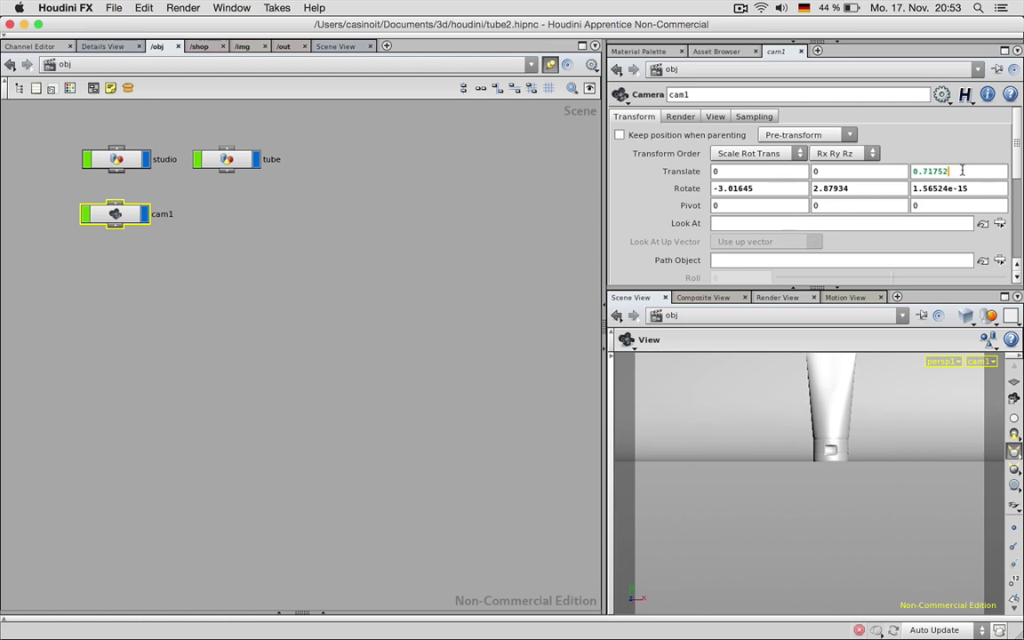
double_click(859, 171)
text(0.01)
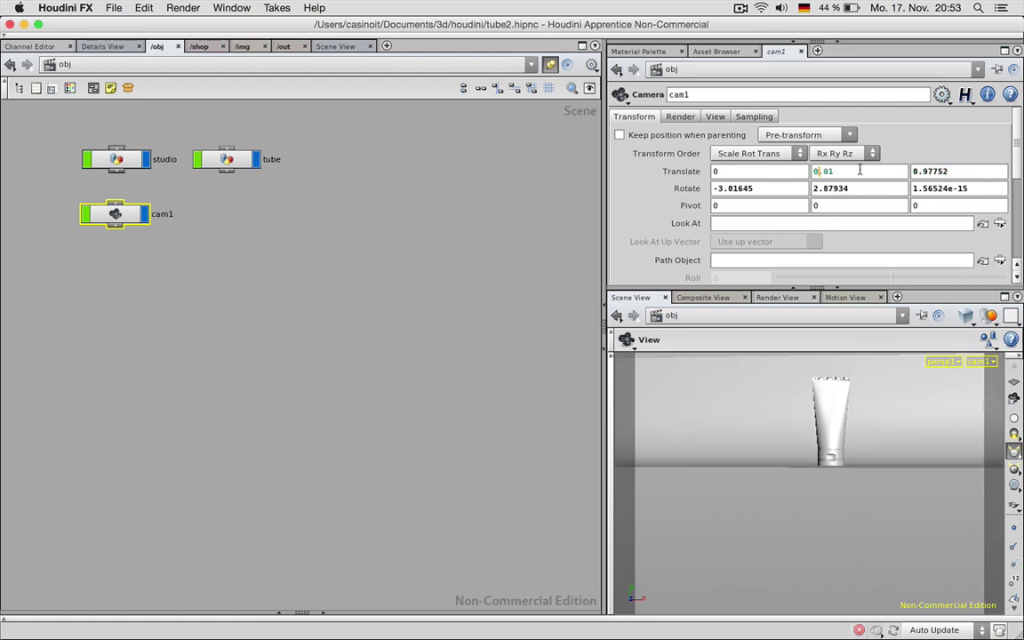
scroll(859, 170, up, 4)
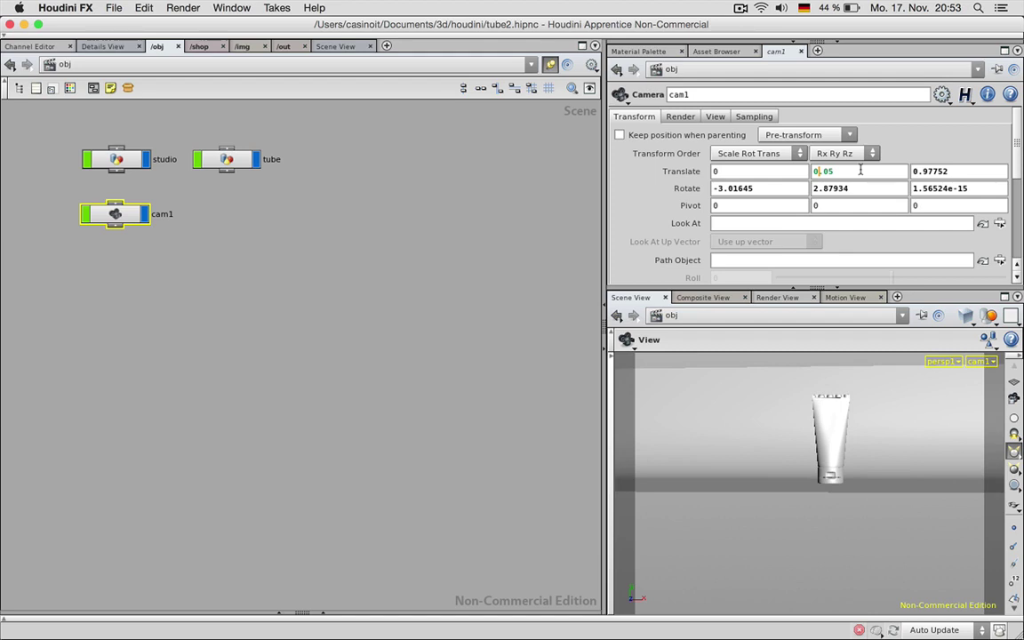
scroll(859, 170, up, 1)
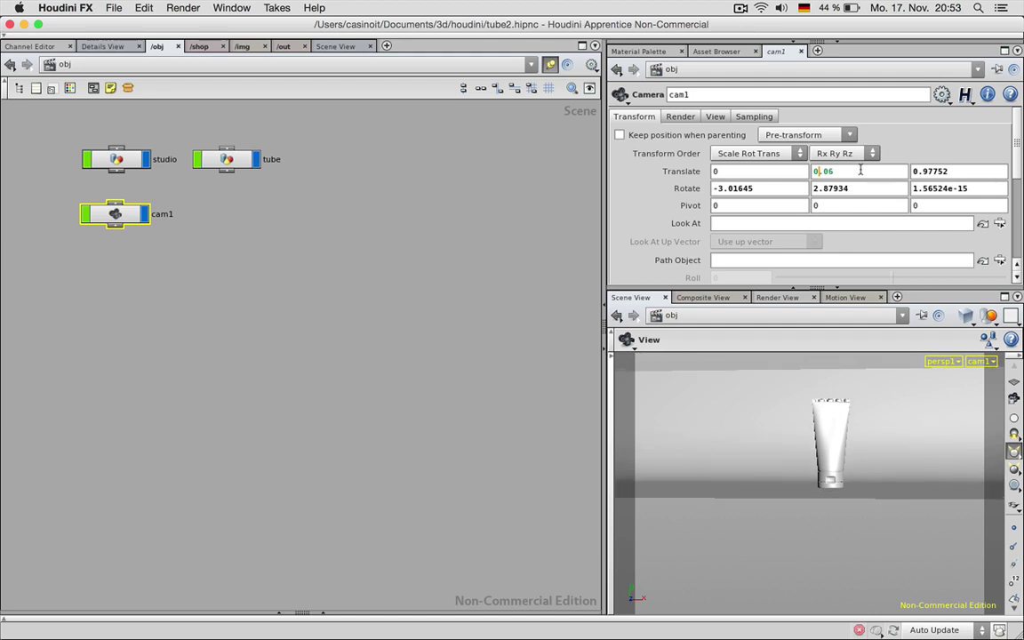
Step: Try moving cam1 closer to the tube with a Z translation of 0.3
click(952, 169)
scroll(953, 167, down, 20)
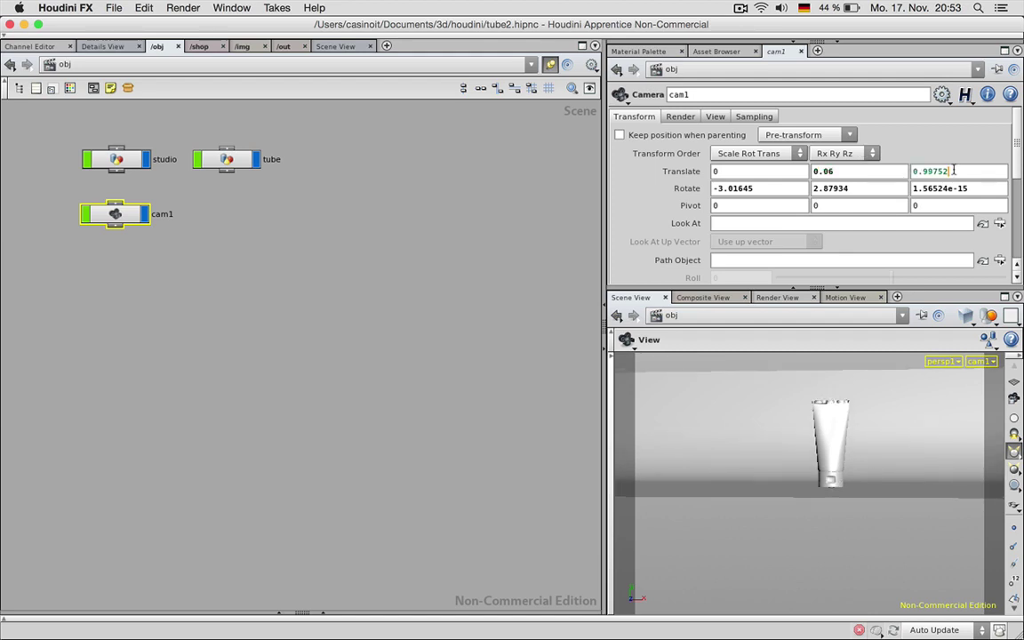
scroll(954, 169, down, 10)
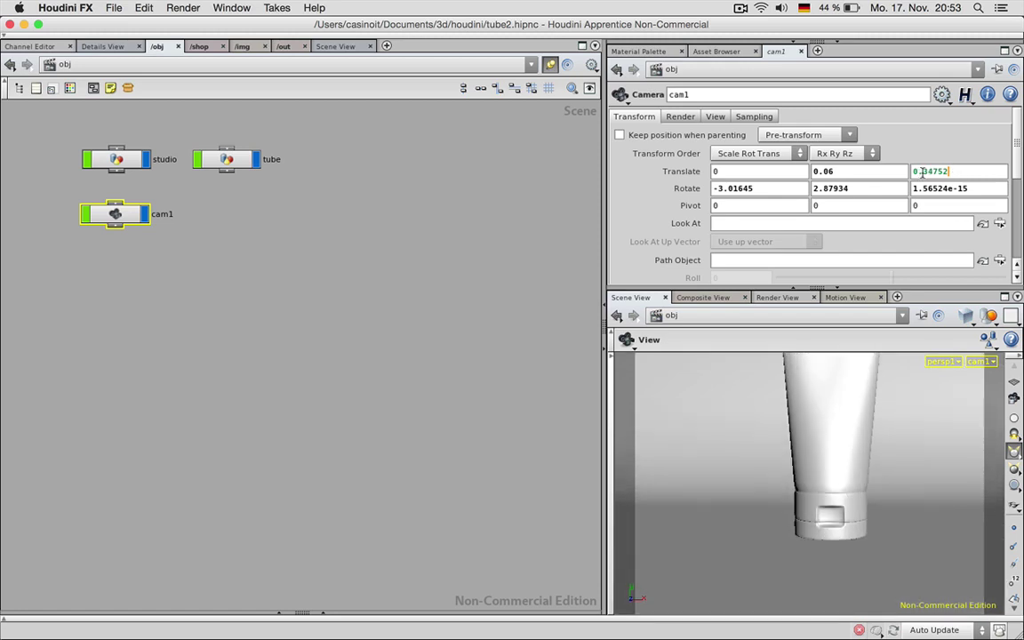
drag(921, 172, 971, 173)
text(3)
key(Return)
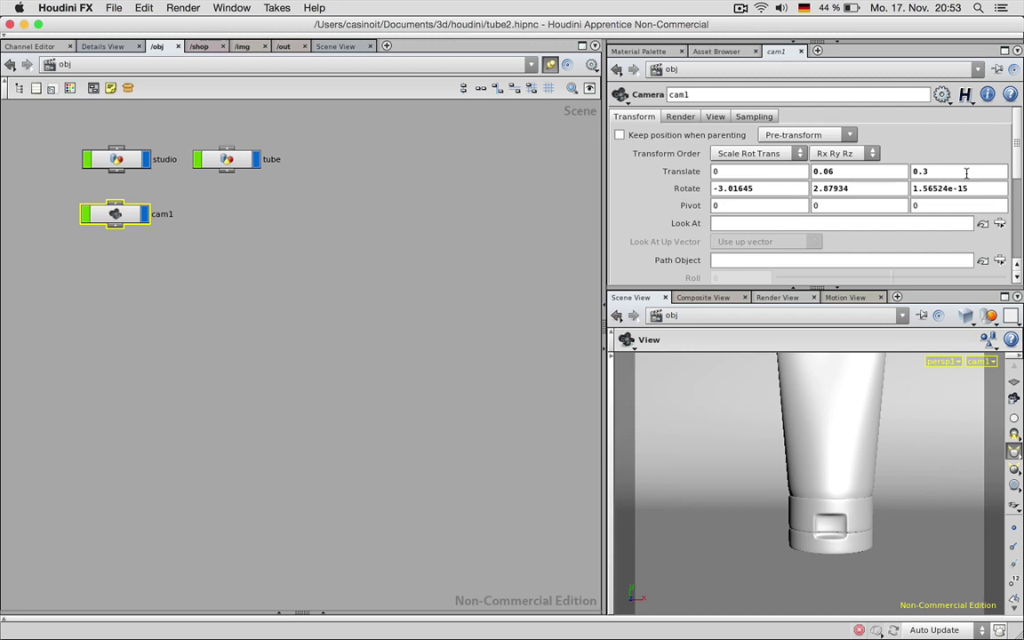
Step: Set cam1's Z translation to 1
drag(925, 171, 914, 169)
text(1)
key(Return)
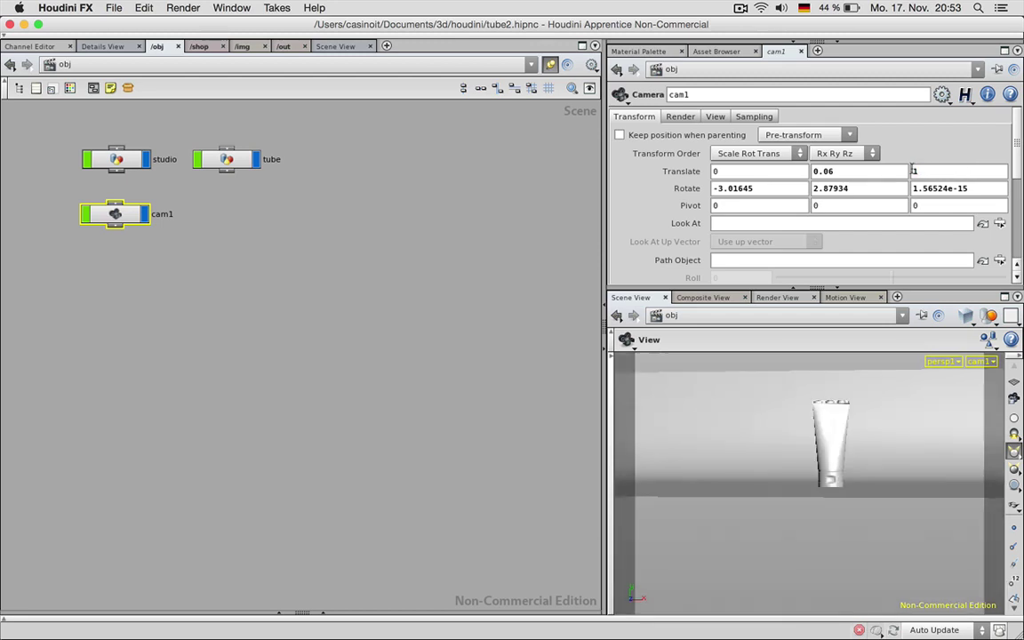
Step: Set all three of cam1's rotation values to 0 so it faces the tube straight on
double_click(781, 191)
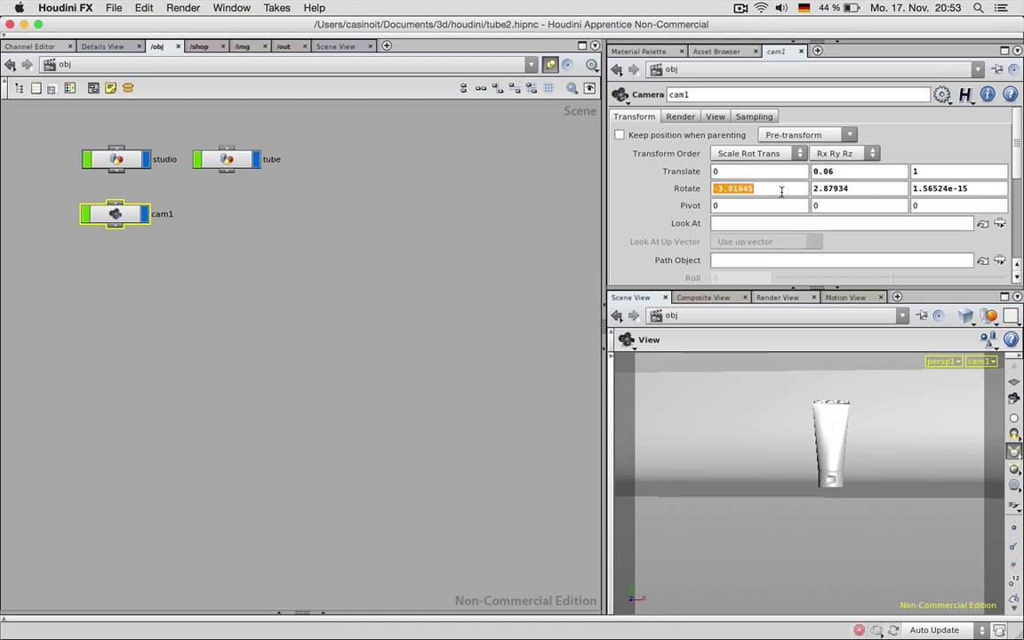
text(0)
key(Tab)
text(0)
key(Tab)
text(0)
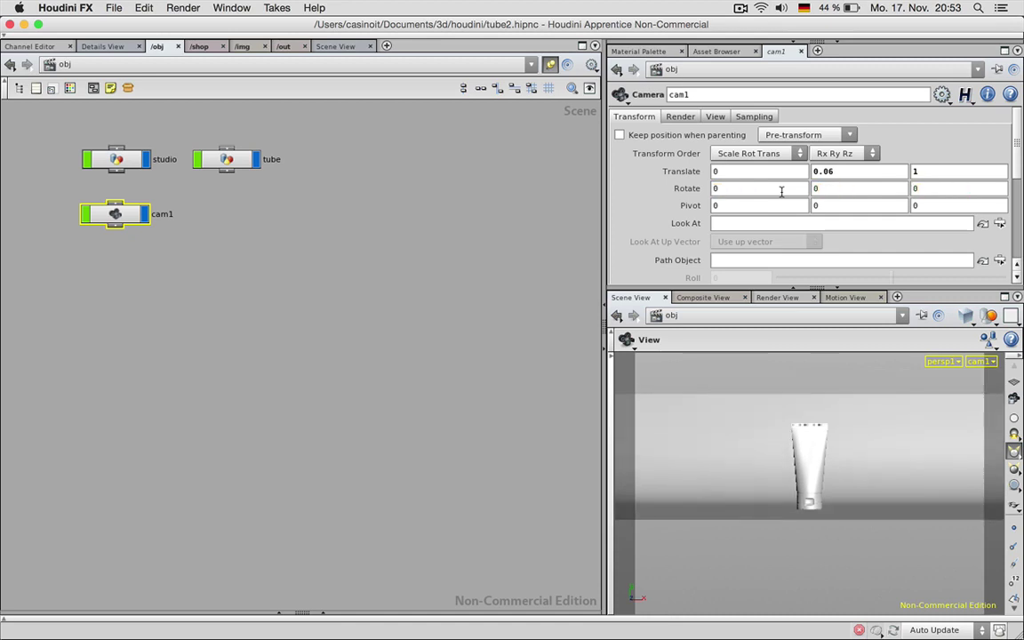
Step: Set cam1's focal length to 100 mm and raise its Y translation to 0.09 to frame the tube
click(715, 117)
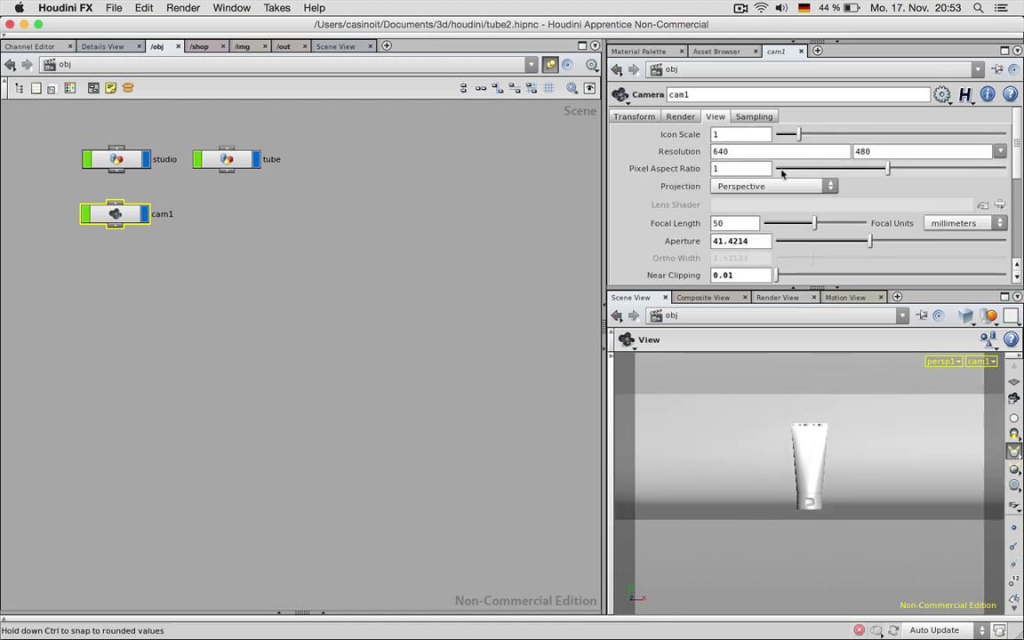
drag(814, 223, 884, 226)
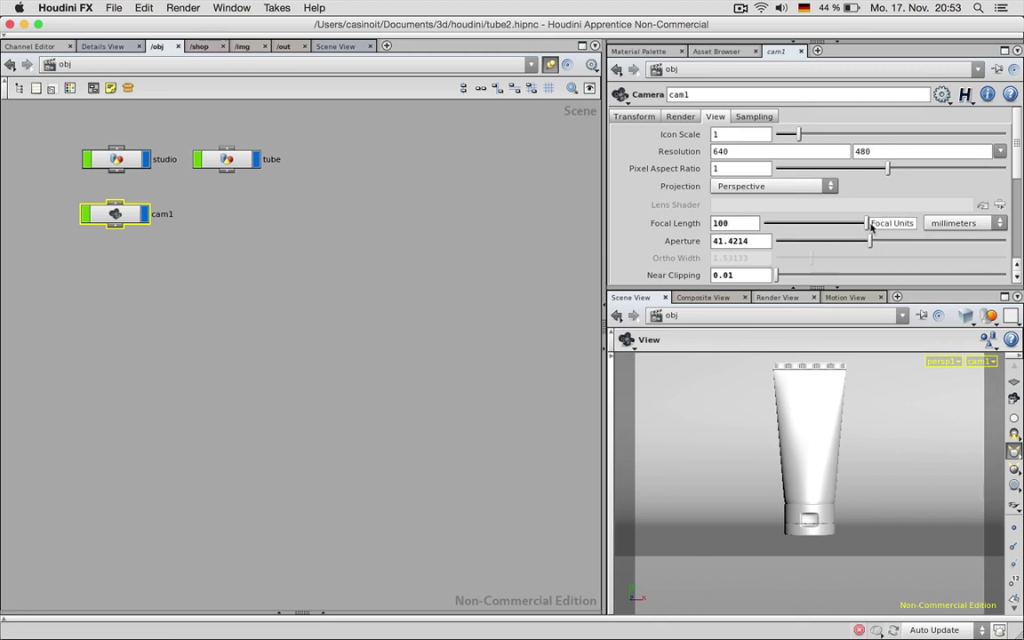
click(632, 121)
click(853, 171)
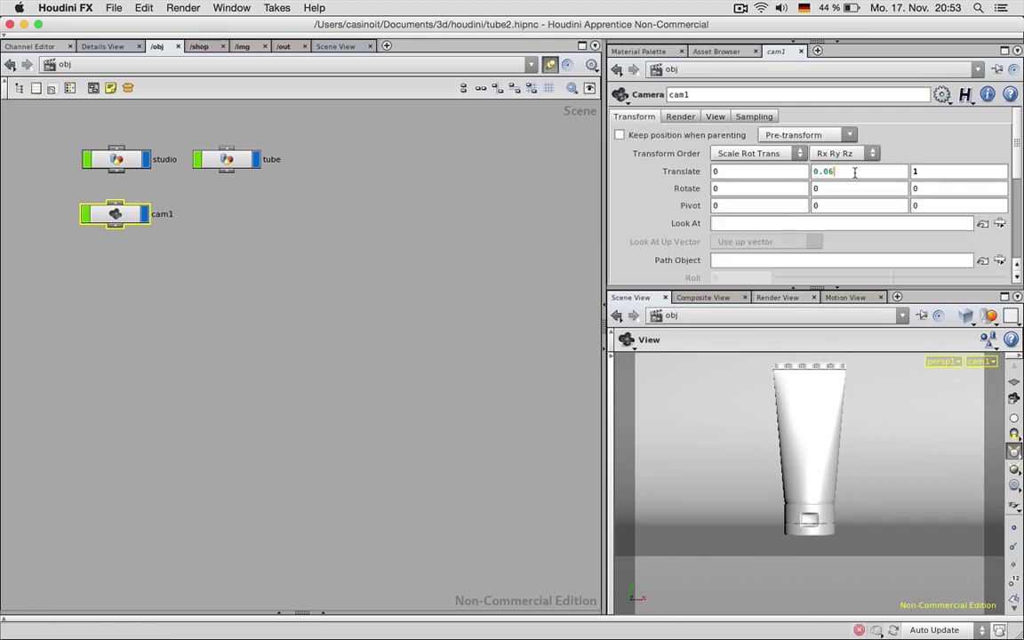
key(Up)
key(Up)
key(Up)
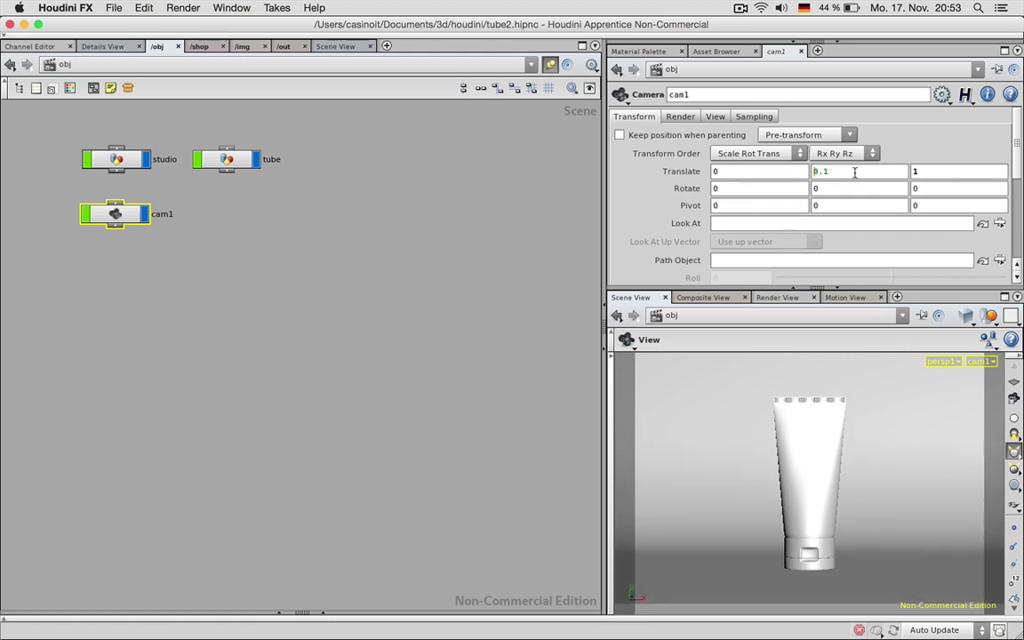
scroll(855, 172, down, 1)
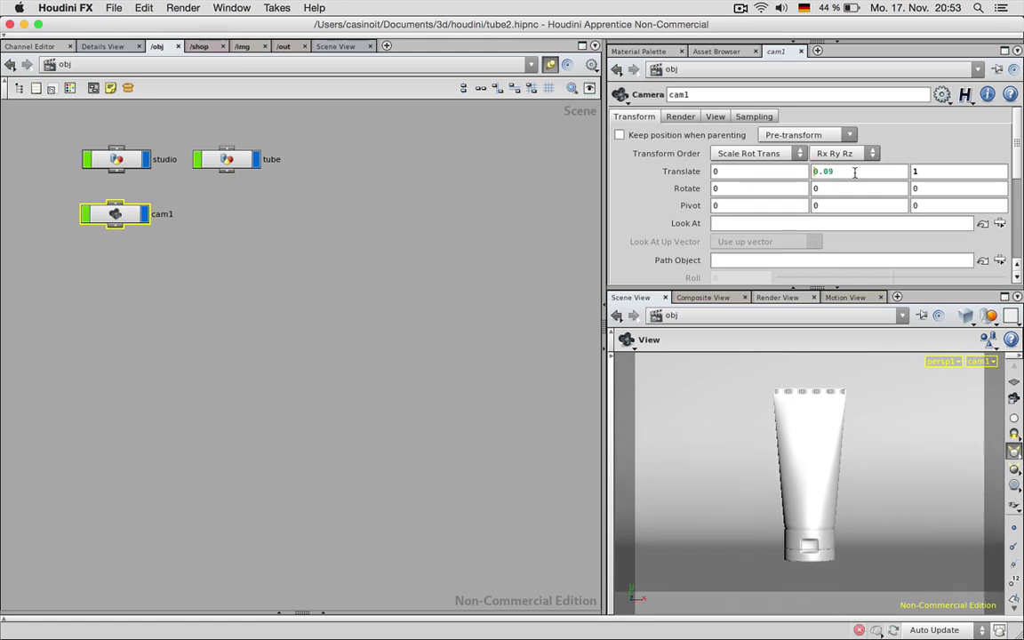
Step: Change the viewport's lighting mode, examine the backdrop and tube from outside the camera, and return to looking through cam1
click(1014, 453)
click(975, 500)
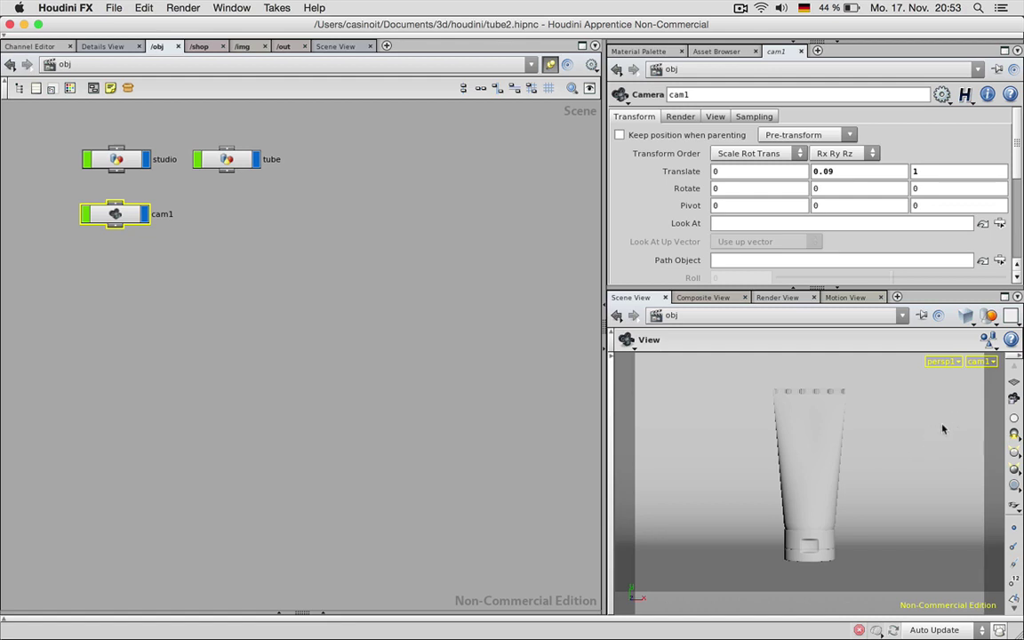
click(981, 362)
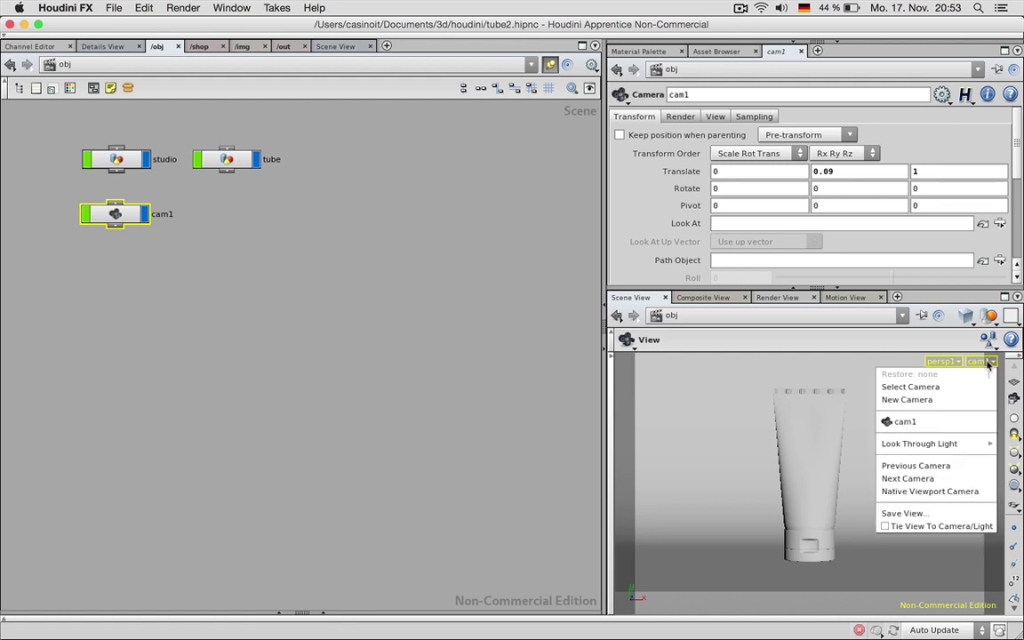
click(946, 483)
drag(928, 480, 787, 498)
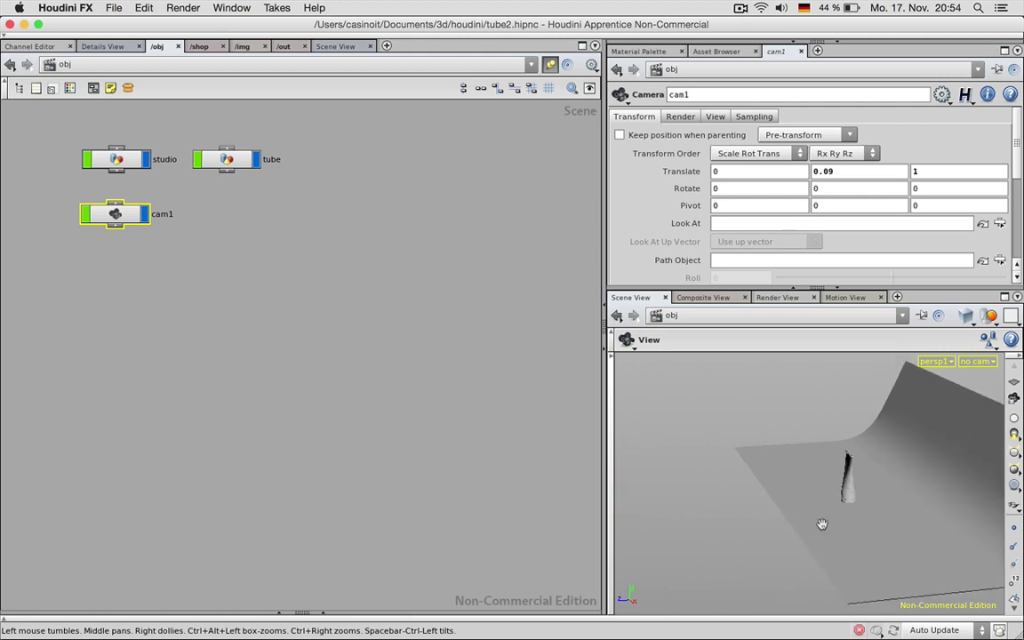
drag(797, 535, 815, 536)
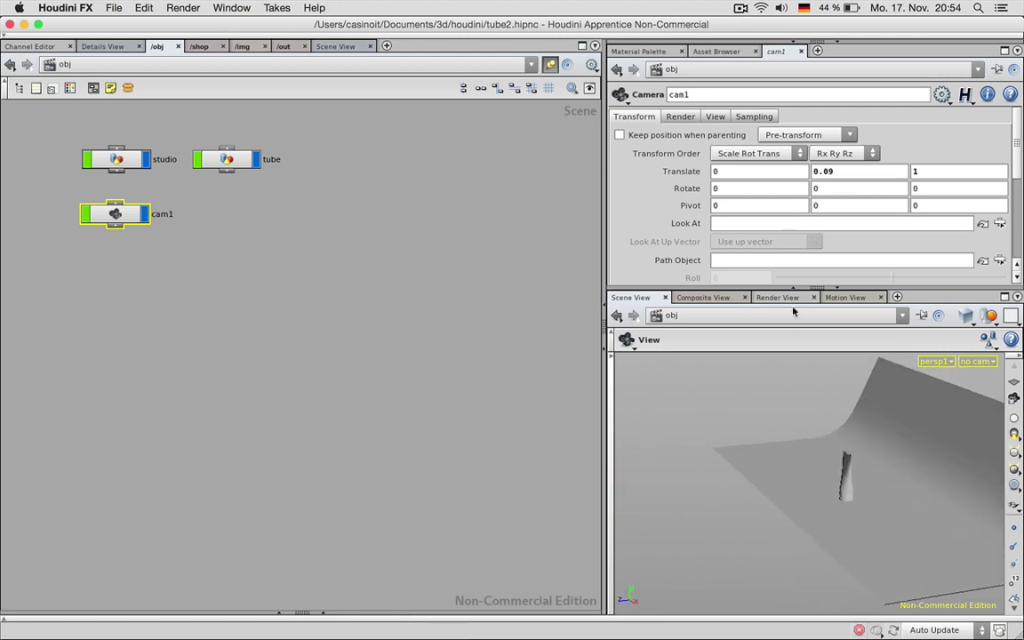
click(978, 361)
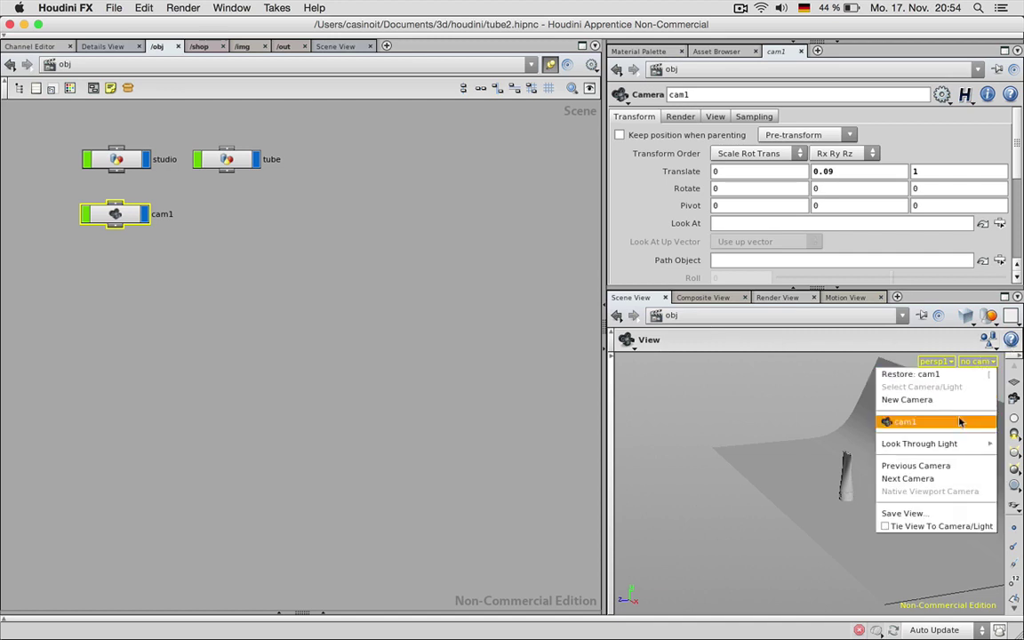
click(898, 420)
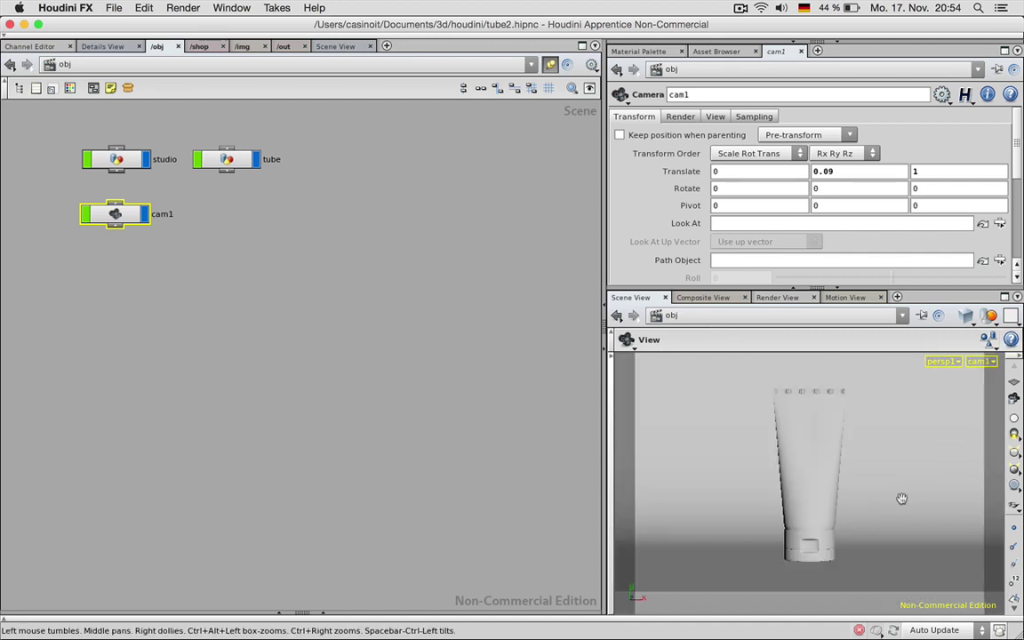
Step: Create a Light object in the scene network and place its node below cam1
click(276, 315)
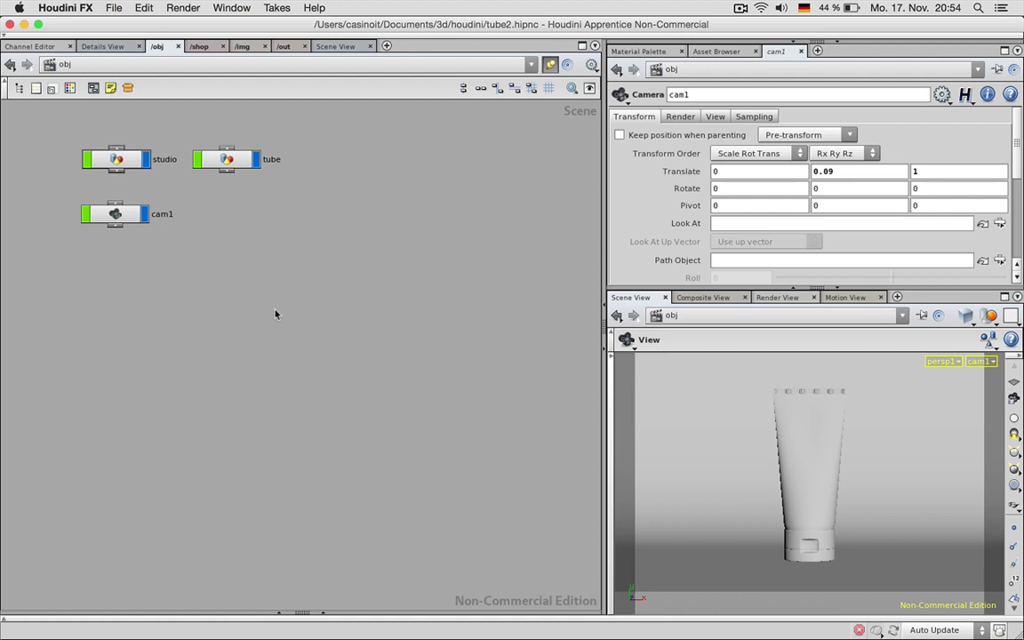
key(Tab)
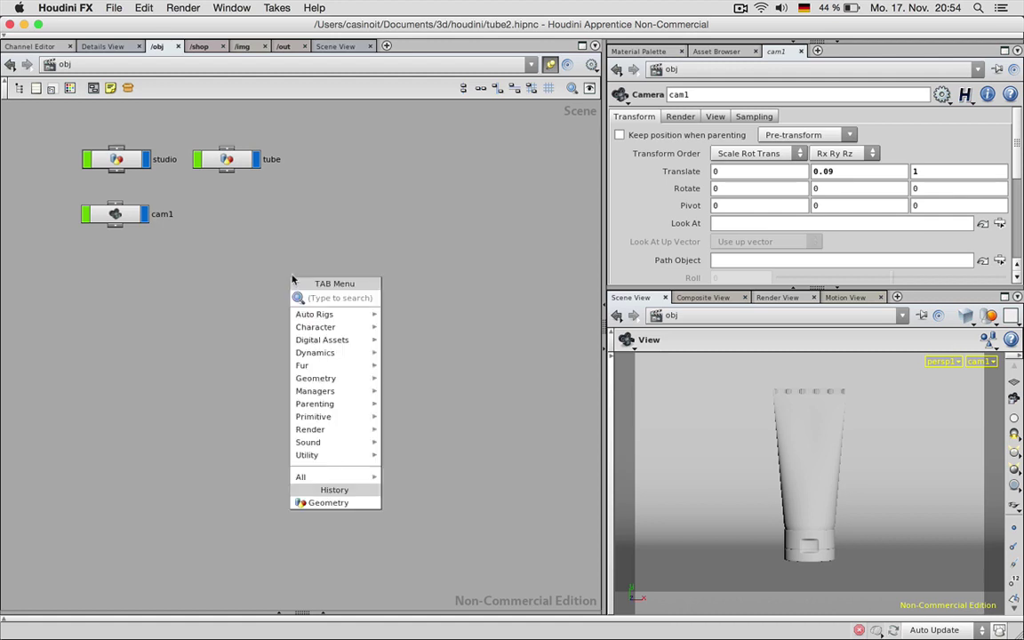
text(Light)
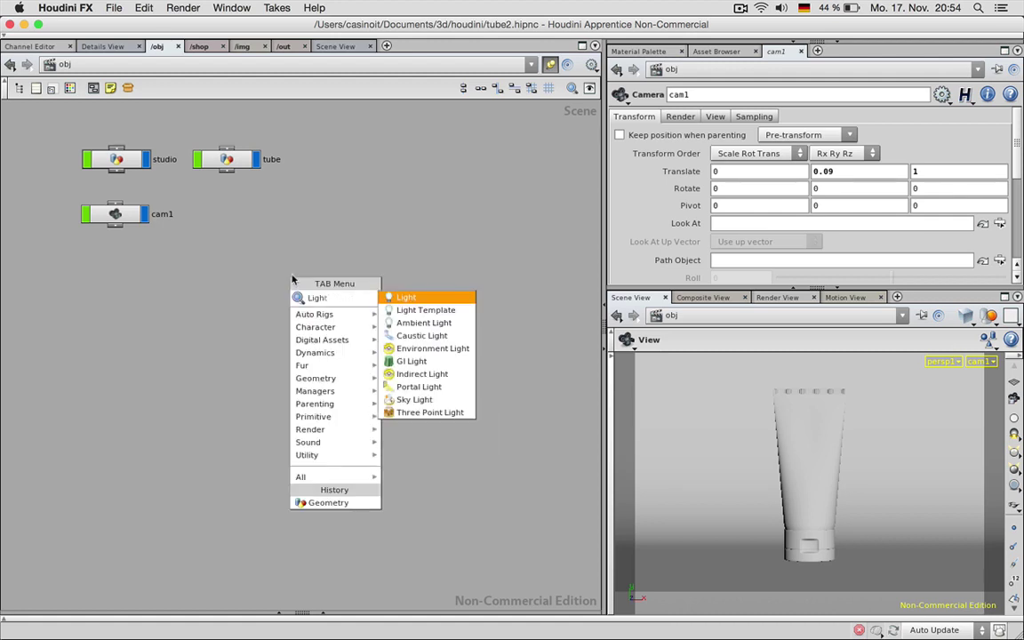
key(Return)
click(292, 276)
drag(293, 279, 130, 294)
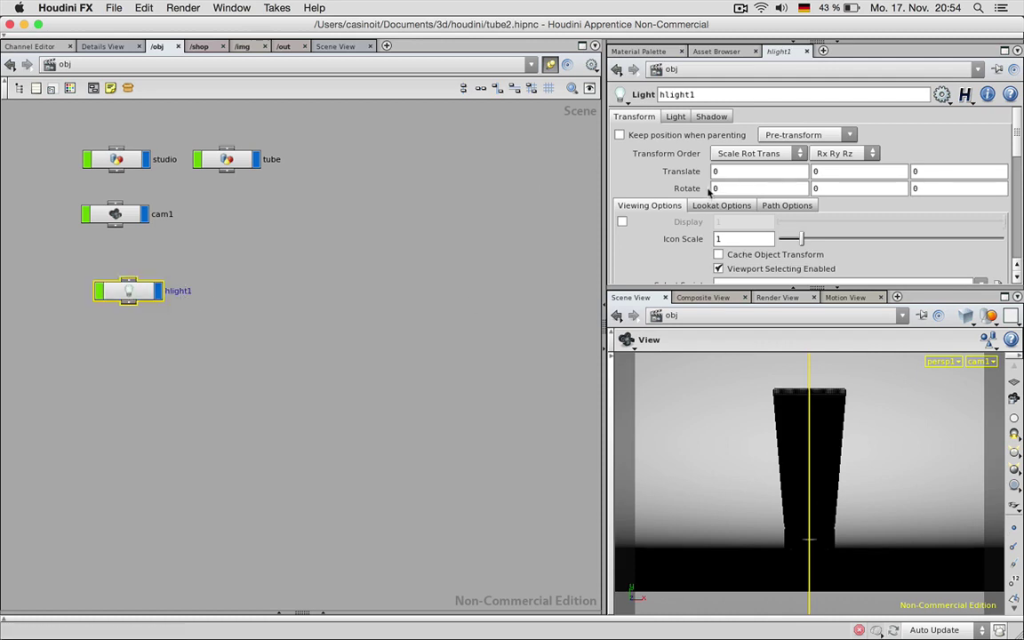
Step: Move hlight1 in front of and beside the tube, to a translation of about 0.392, 0.245, 0.519
key(space+2)
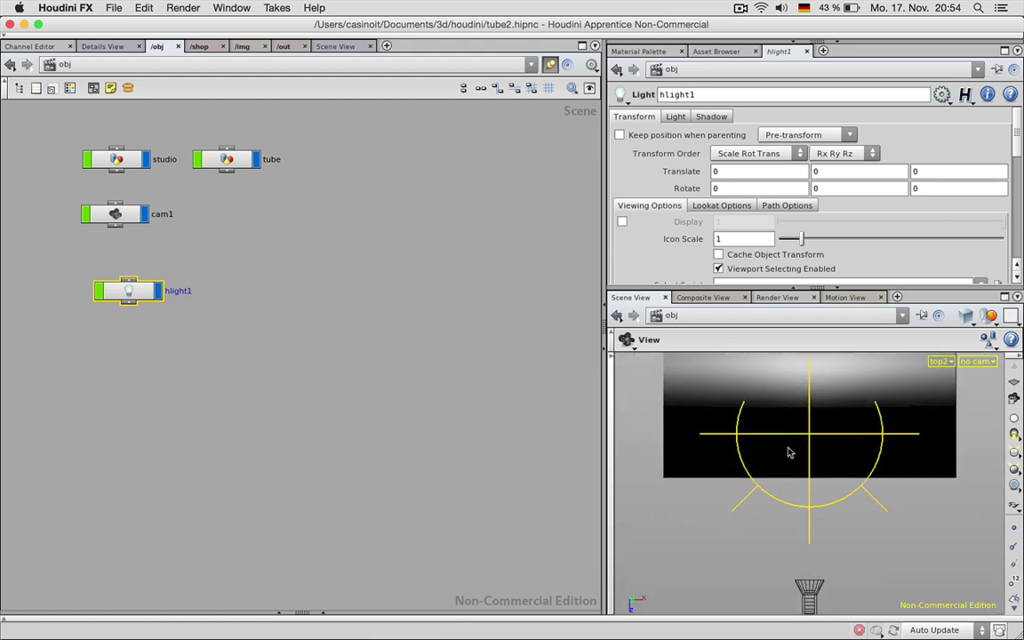
click(610, 448)
key(t)
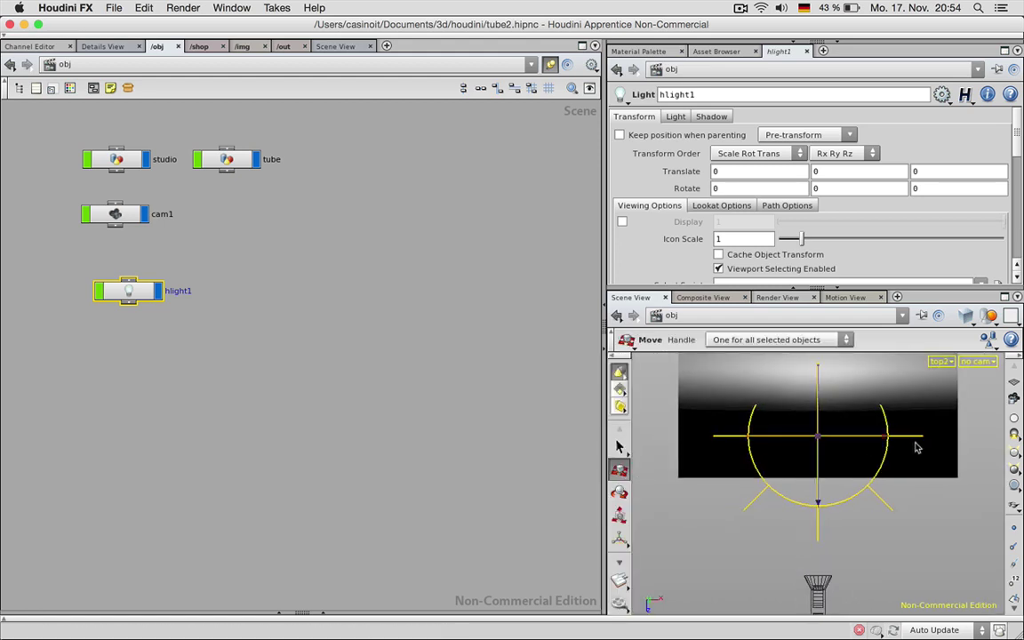
drag(804, 400, 908, 409)
drag(925, 449, 760, 431)
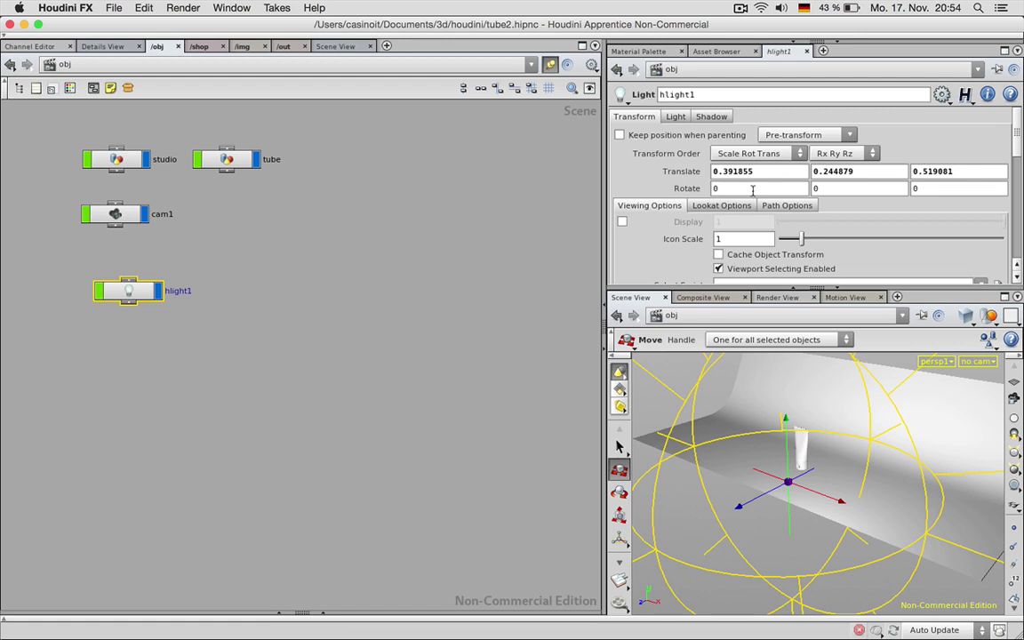
Step: Change hlight1's light type to Grid
click(679, 117)
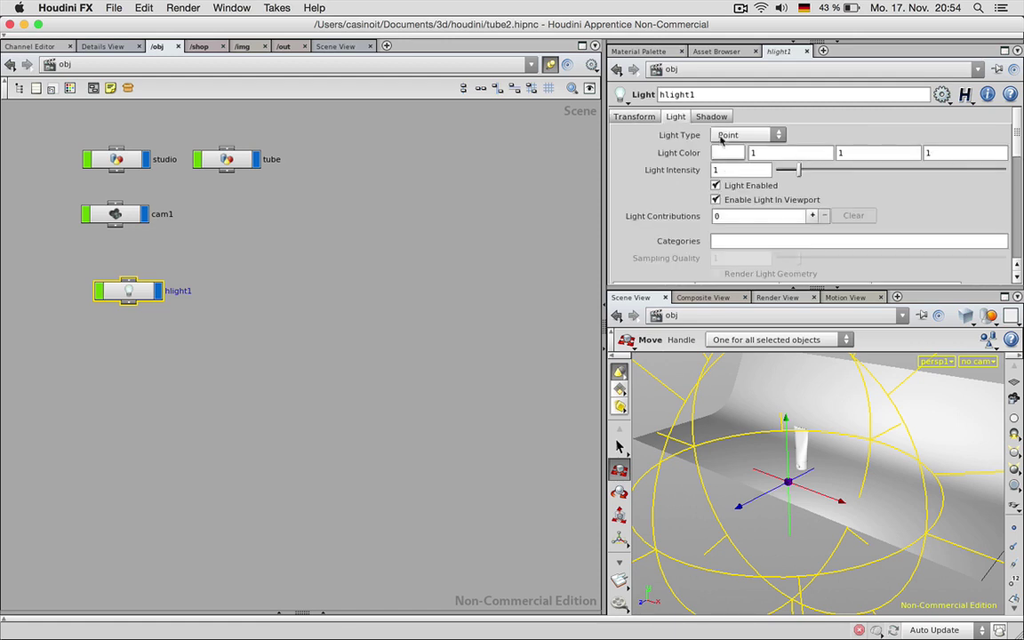
click(728, 135)
click(736, 174)
Step: Set the grid light's area size to 0.06 by 0.3
scroll(1017, 151, down, 5)
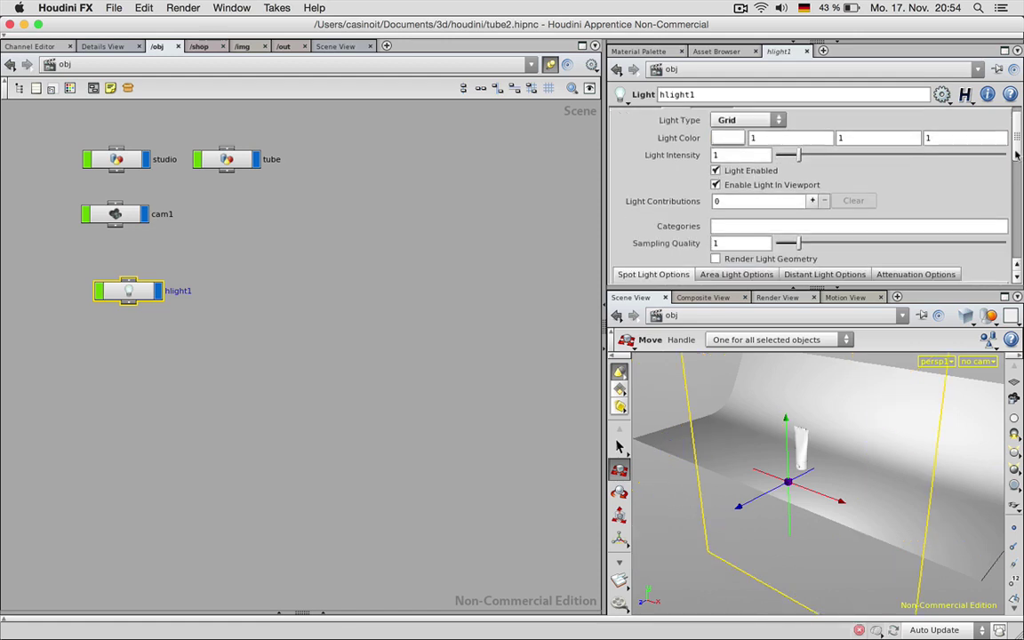
click(760, 181)
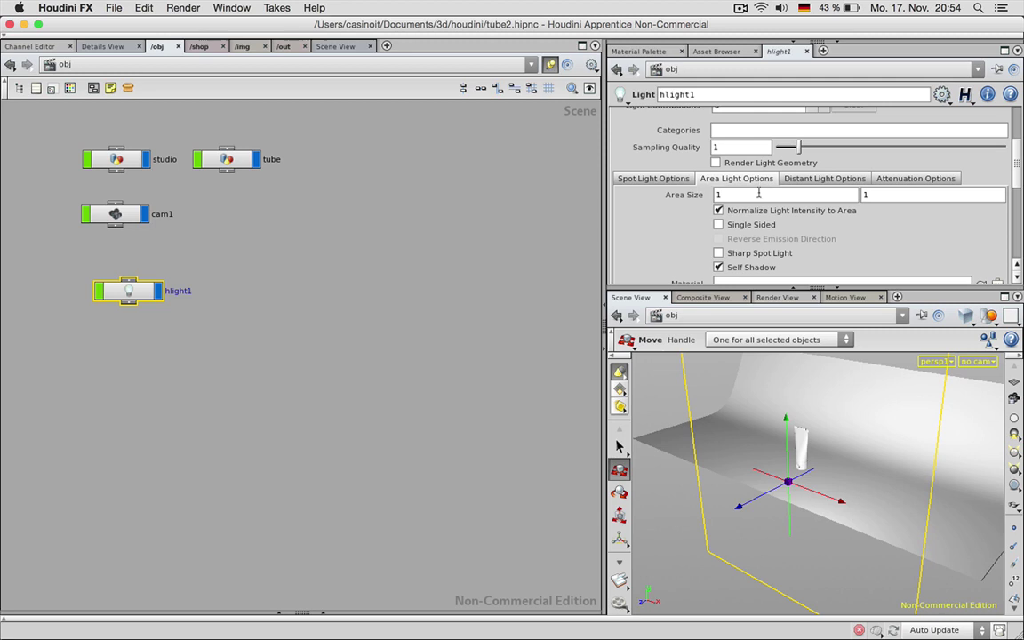
click(769, 194)
text(.1)
key(Tab)
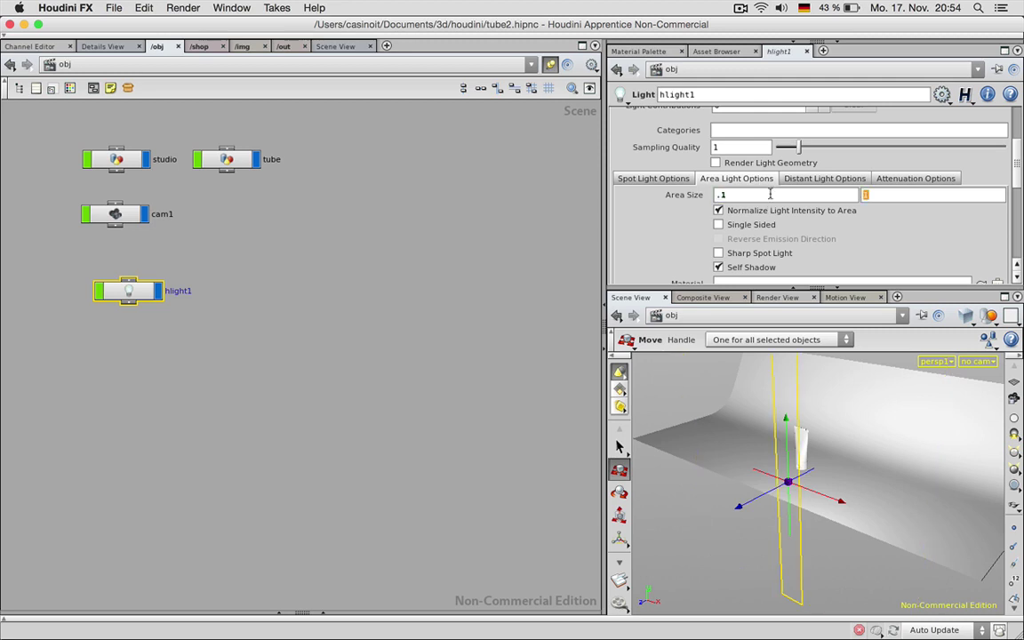
text(.3)
key(Return)
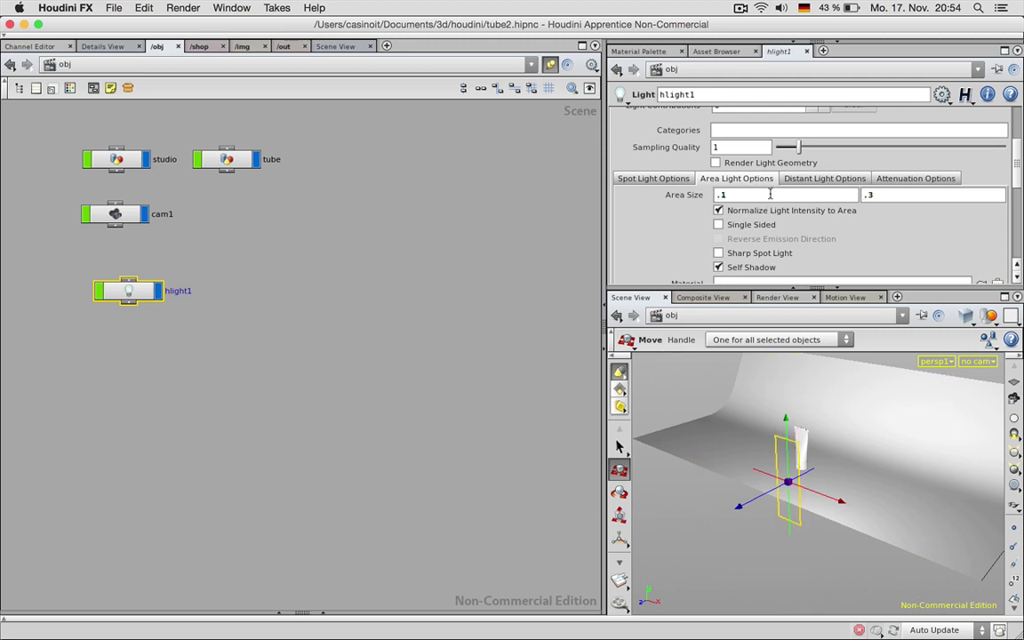
click(725, 194)
text(.06)
key(Return)
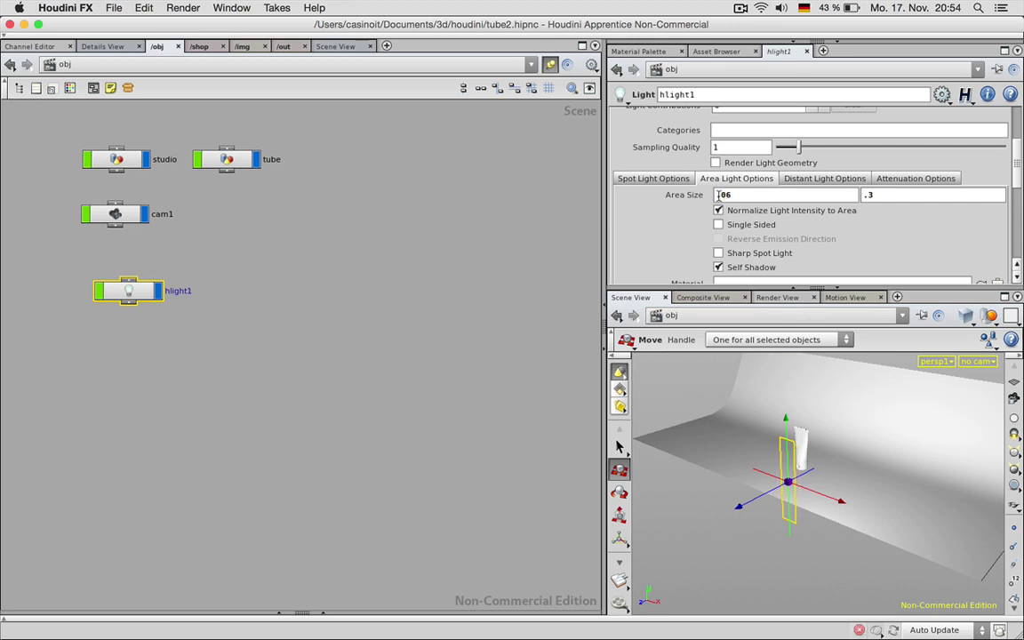
Step: Rotate hlight1 about its vertical axis towards the tube and shift it farther to the tube's side
key(r)
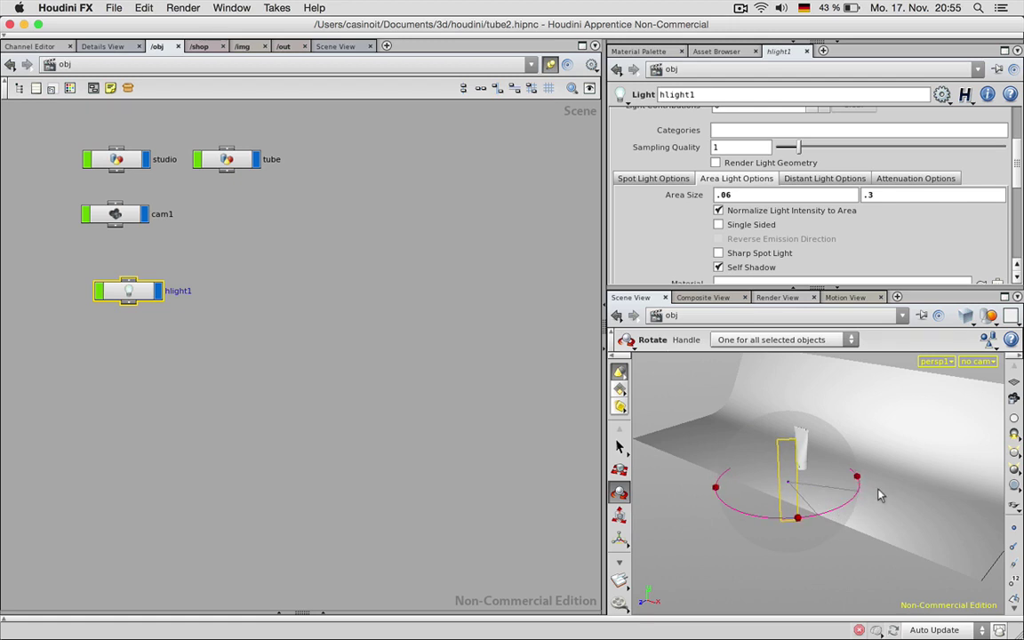
key(e)
key(r)
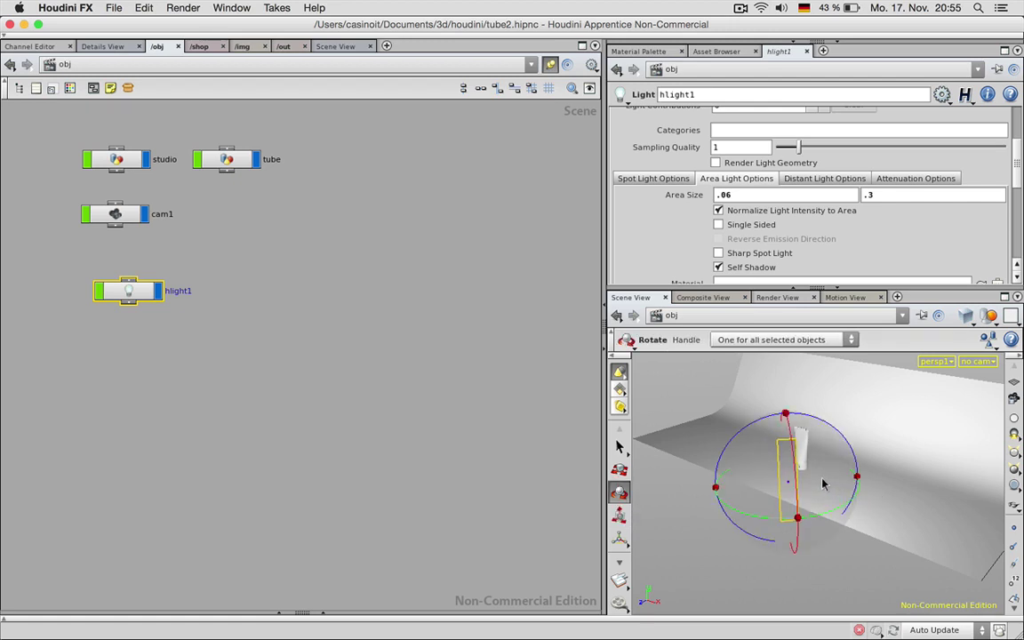
key(t)
drag(847, 476, 876, 475)
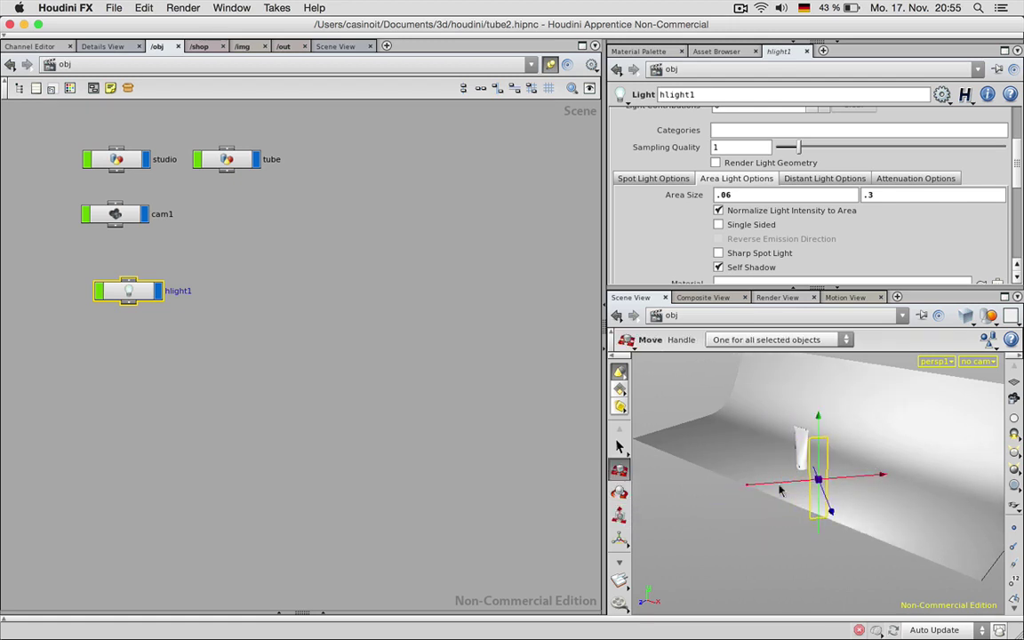
alt+drag(779, 488, 855, 475)
drag(952, 435, 896, 437)
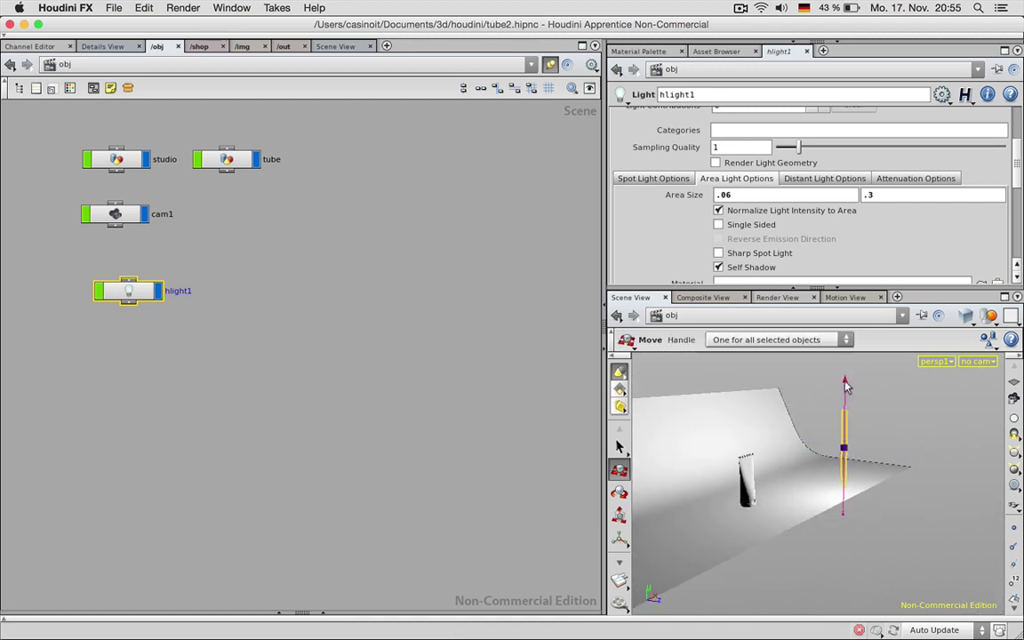
drag(845, 391, 820, 391)
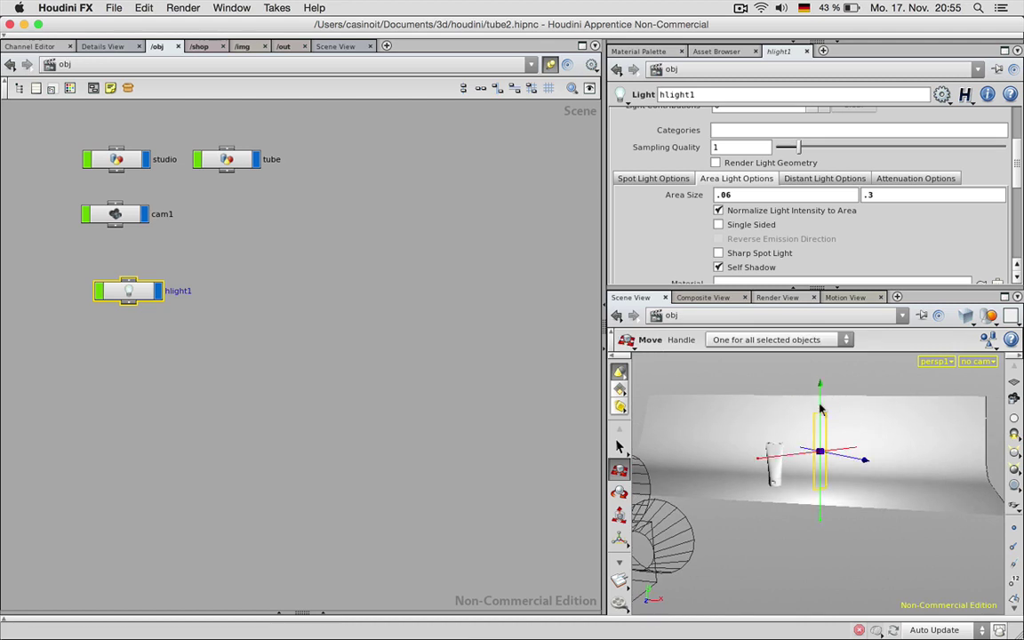
Step: Create a ROP Network node at the object level and go inside it
click(324, 302)
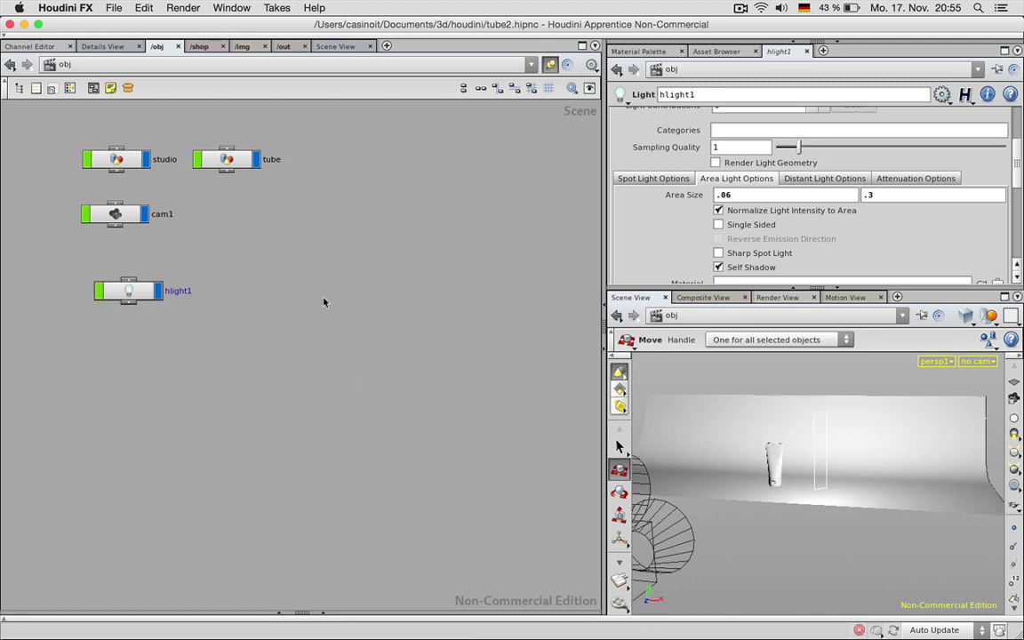
key(Tab)
text(rop)
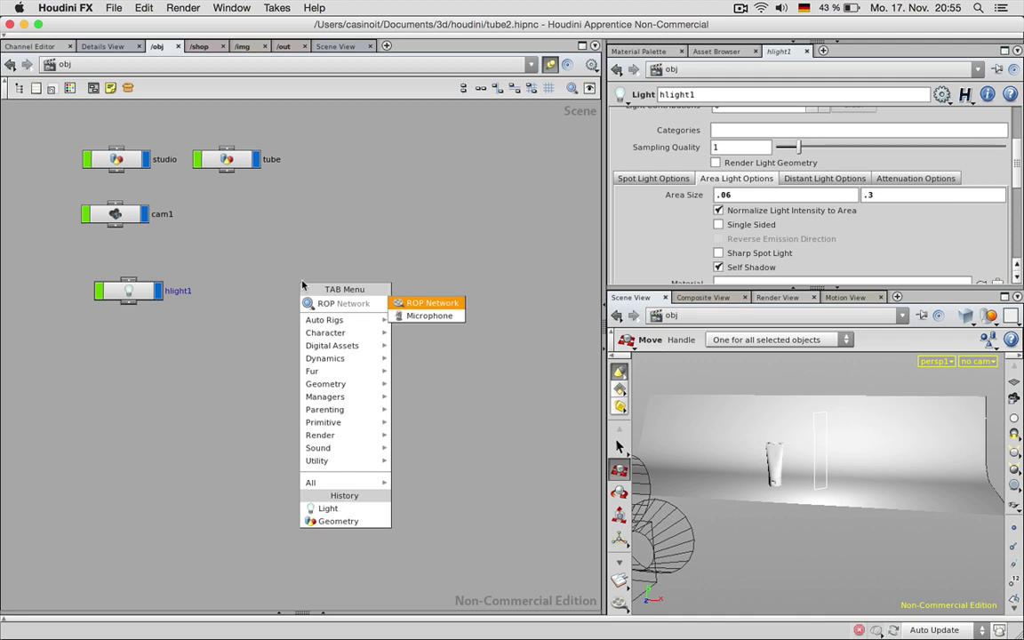
key(Return)
key(Return)
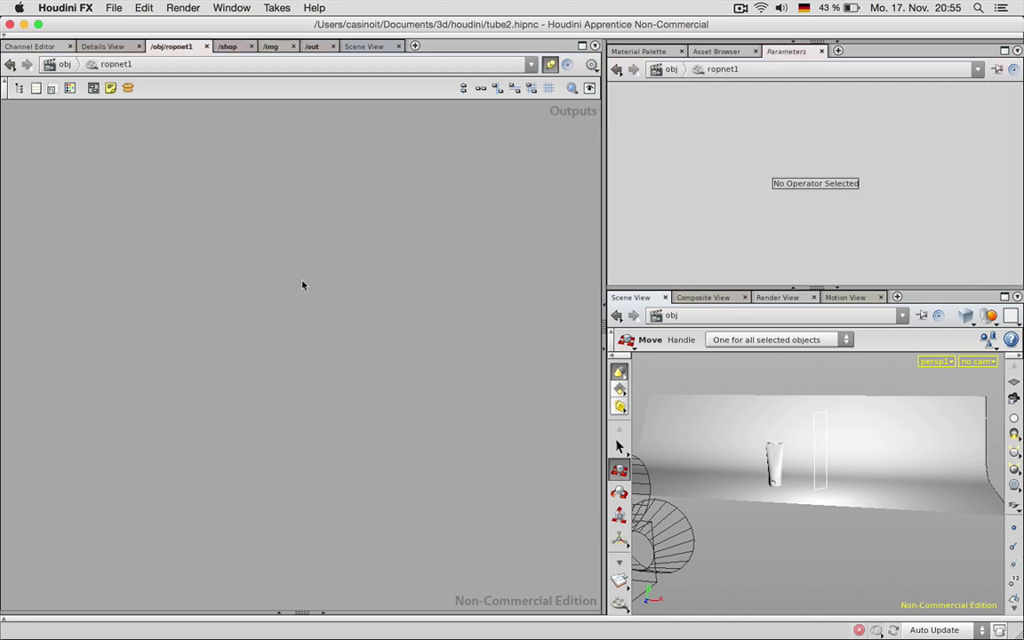
Step: Add a Mantra render node inside the ROP network, view its rendering engine properties, and return to the object level
key(Tab)
text(man)
key(Return)
click(303, 283)
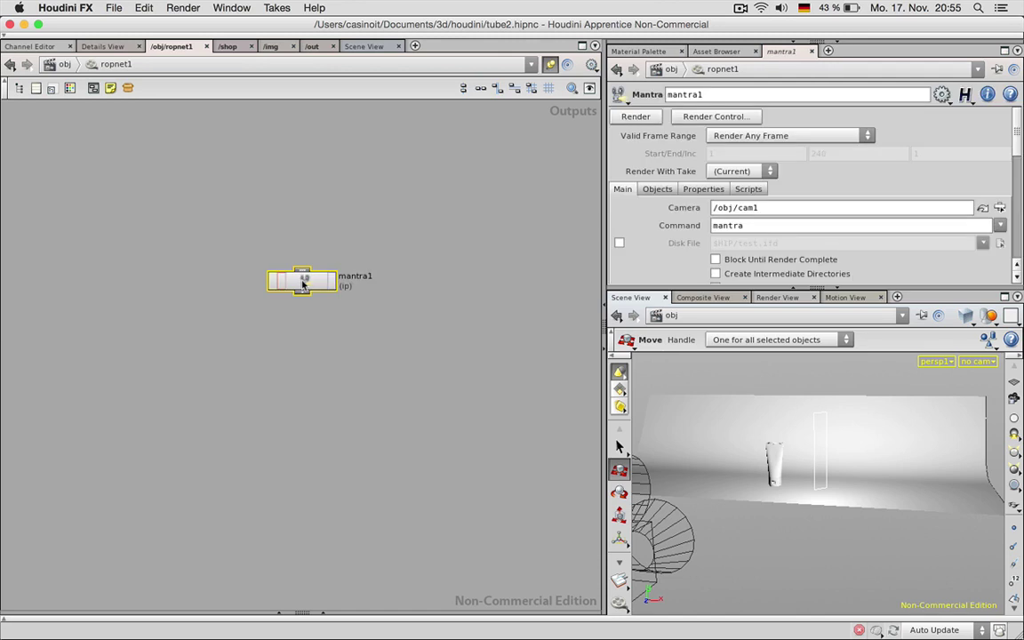
click(702, 189)
click(745, 226)
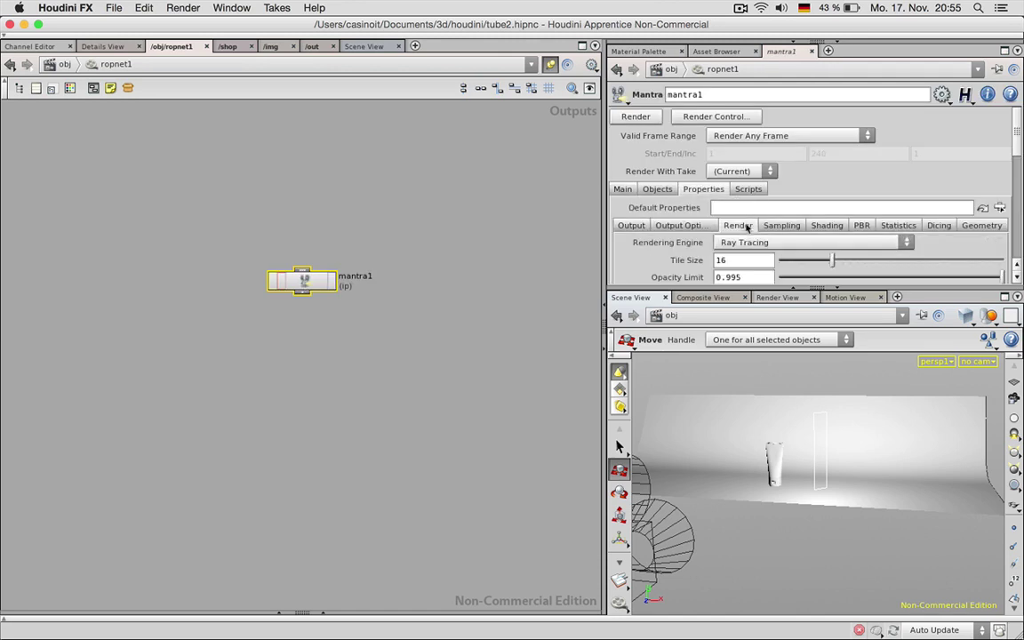
click(480, 266)
key(u)
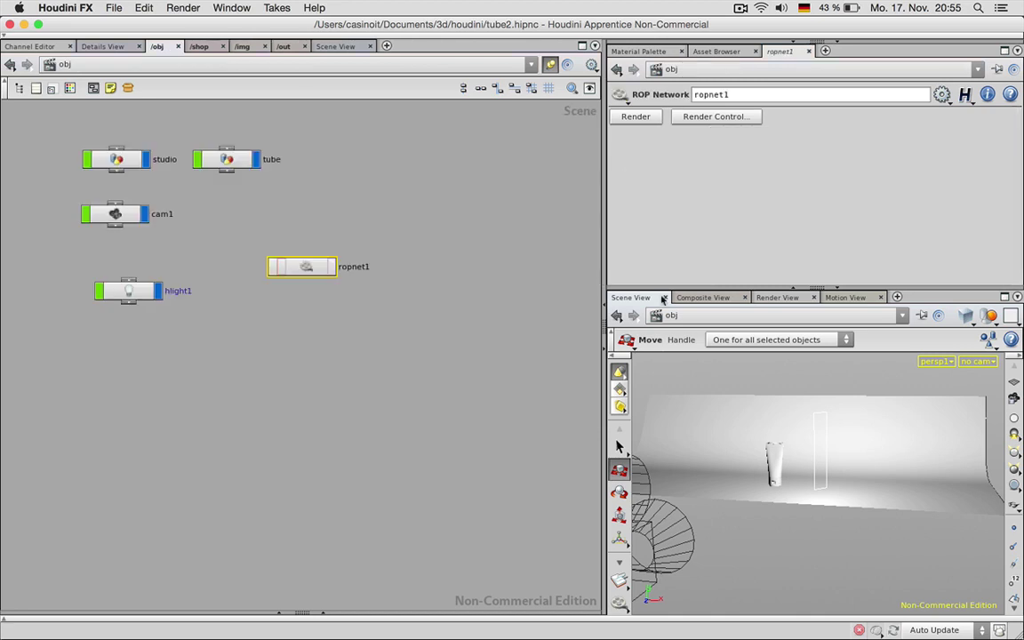
Step: Render the ROP network's Mantra node through /obj/cam1, turn off preview rendering, and enlarge the render view
click(785, 298)
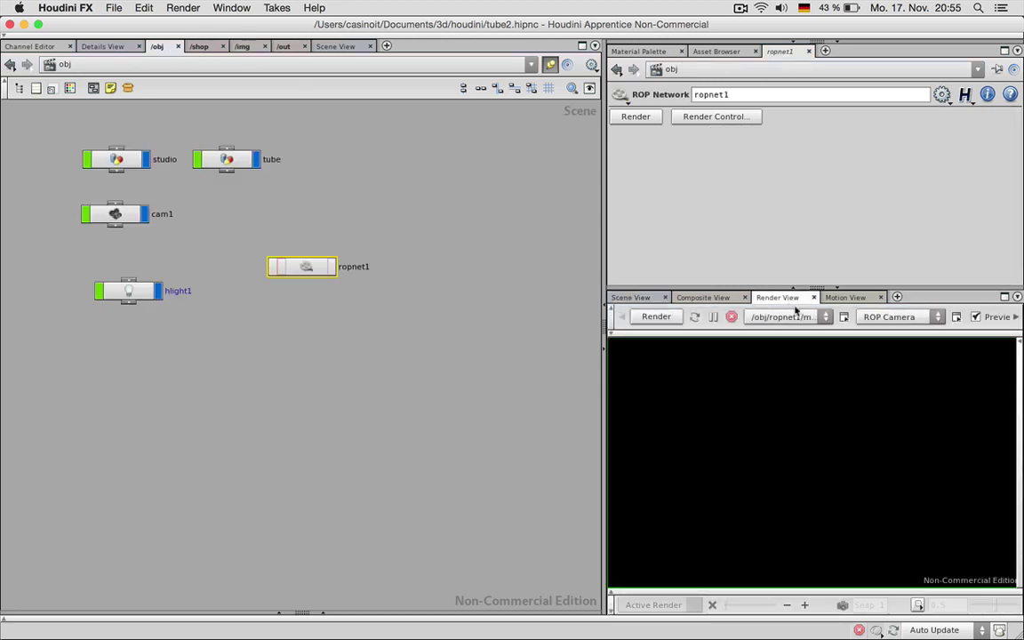
click(782, 316)
click(793, 327)
click(896, 317)
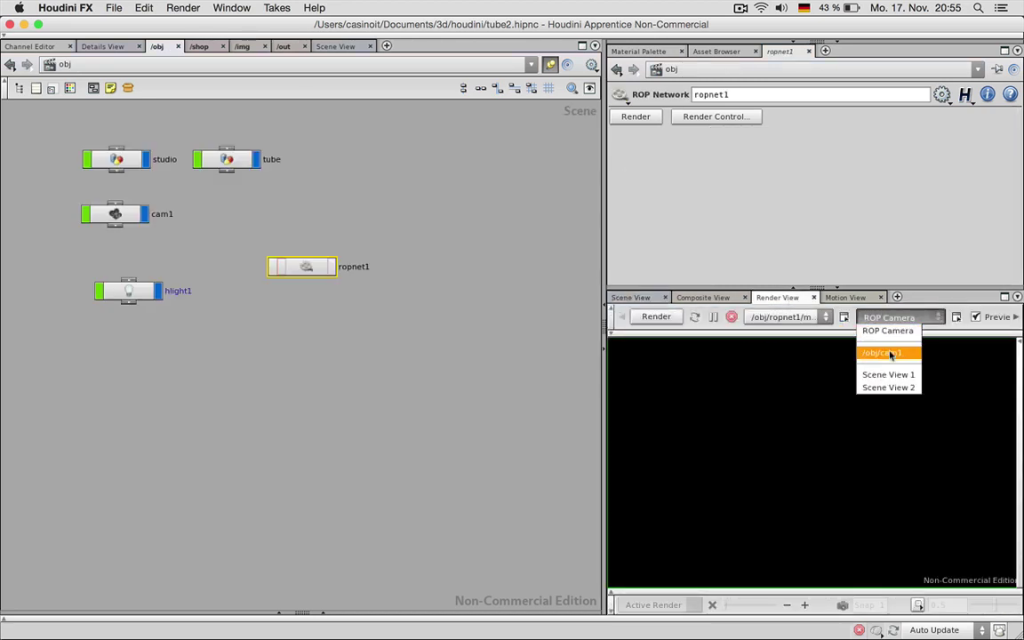
click(881, 352)
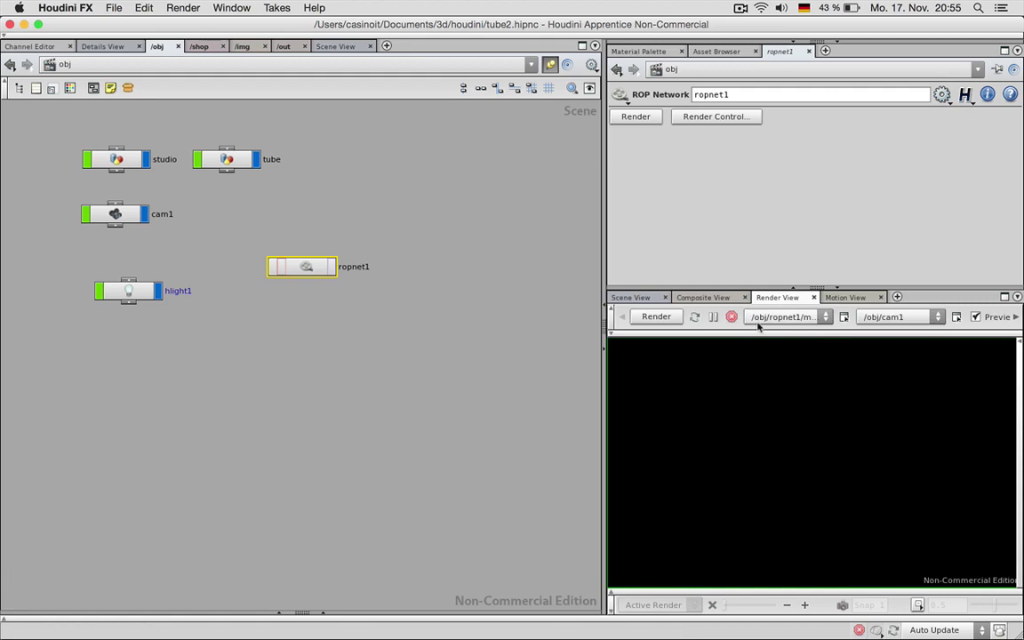
click(657, 317)
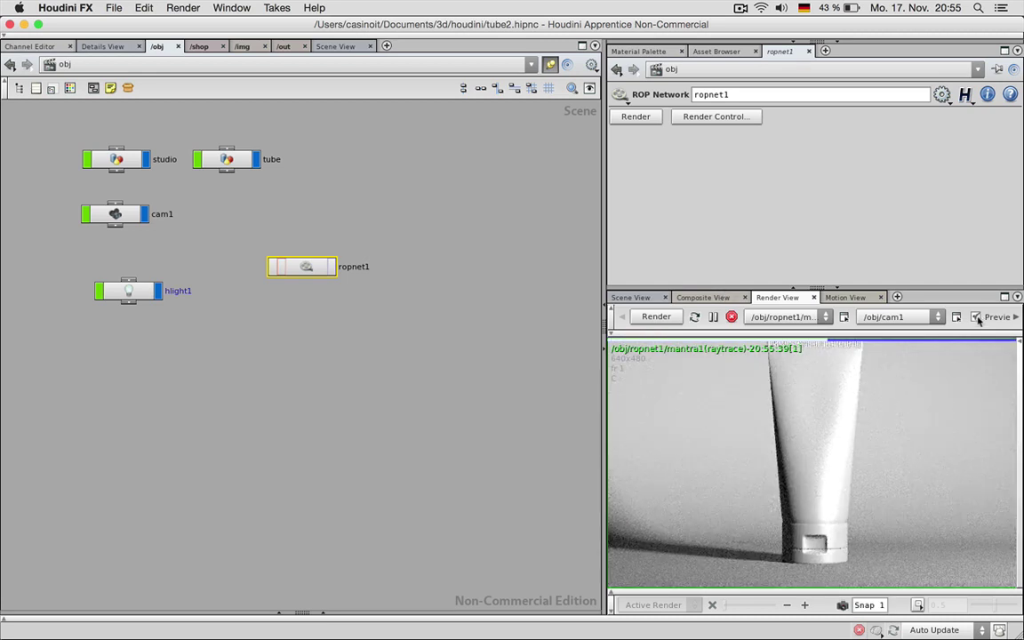
click(976, 317)
drag(924, 289, 932, 203)
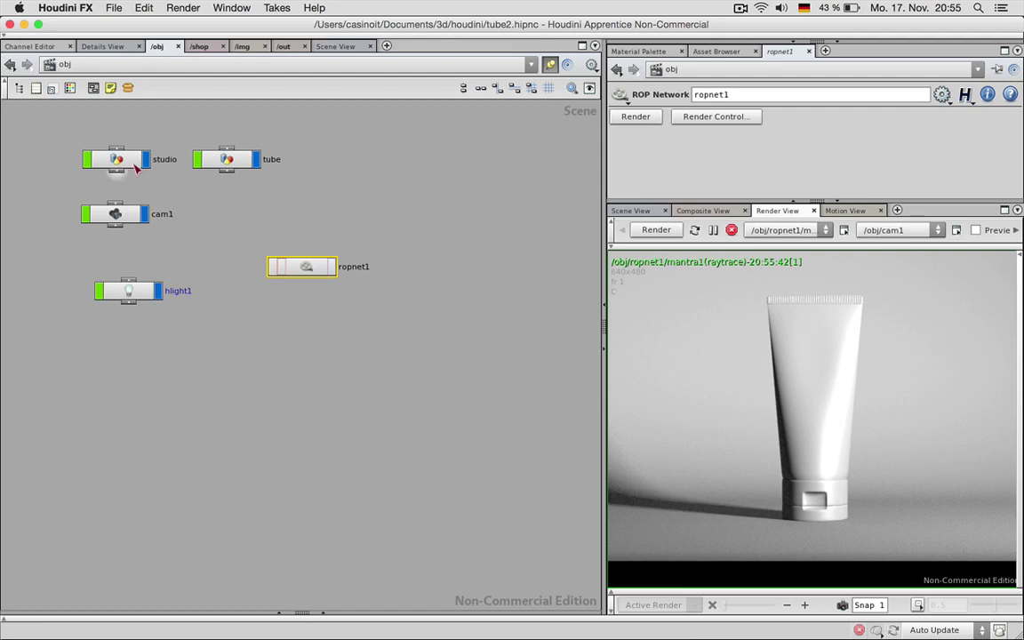
Step: Raise hlight1 slightly in the scene view and tilt it down towards the tube
click(141, 294)
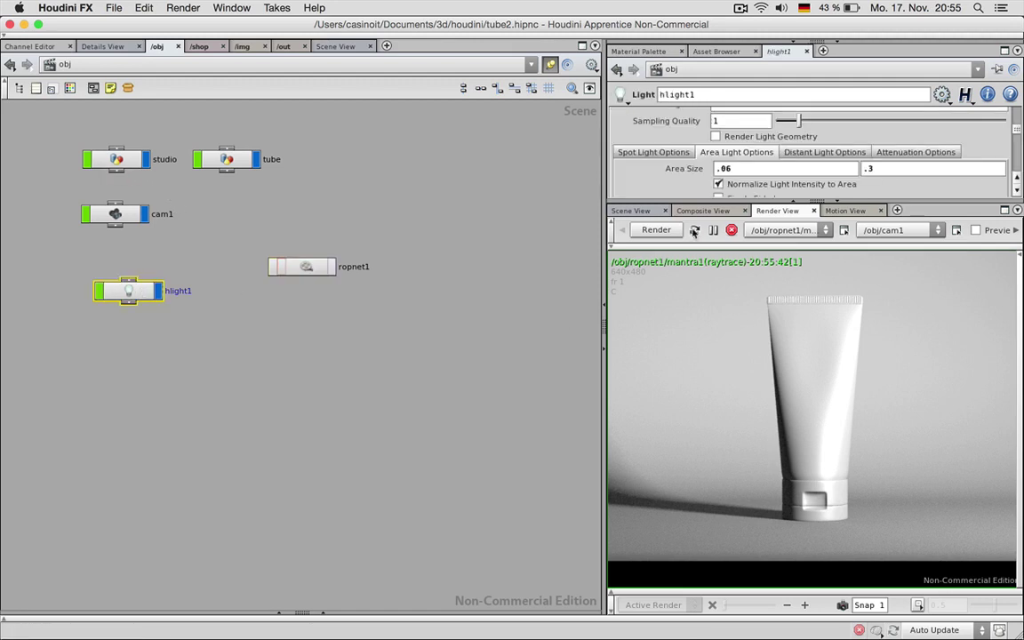
click(629, 211)
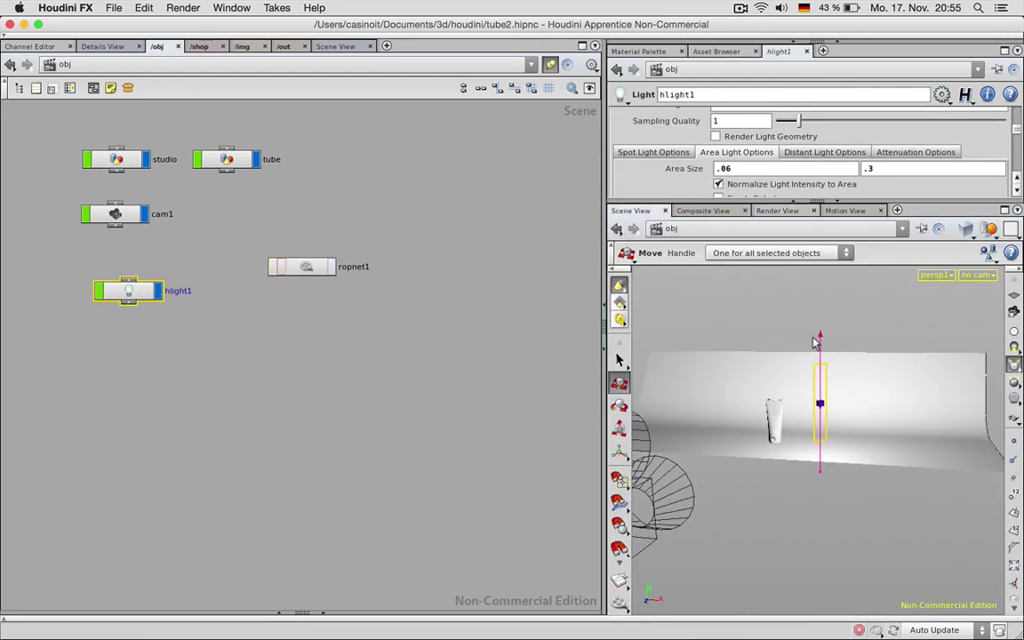
key(r)
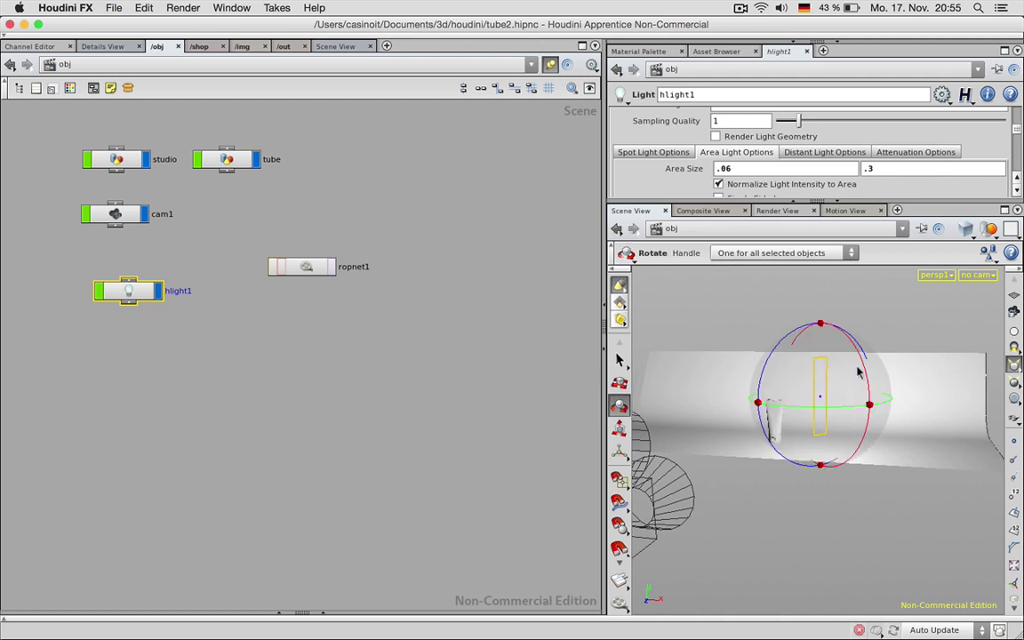
drag(858, 372, 844, 413)
key(Escape)
key(r)
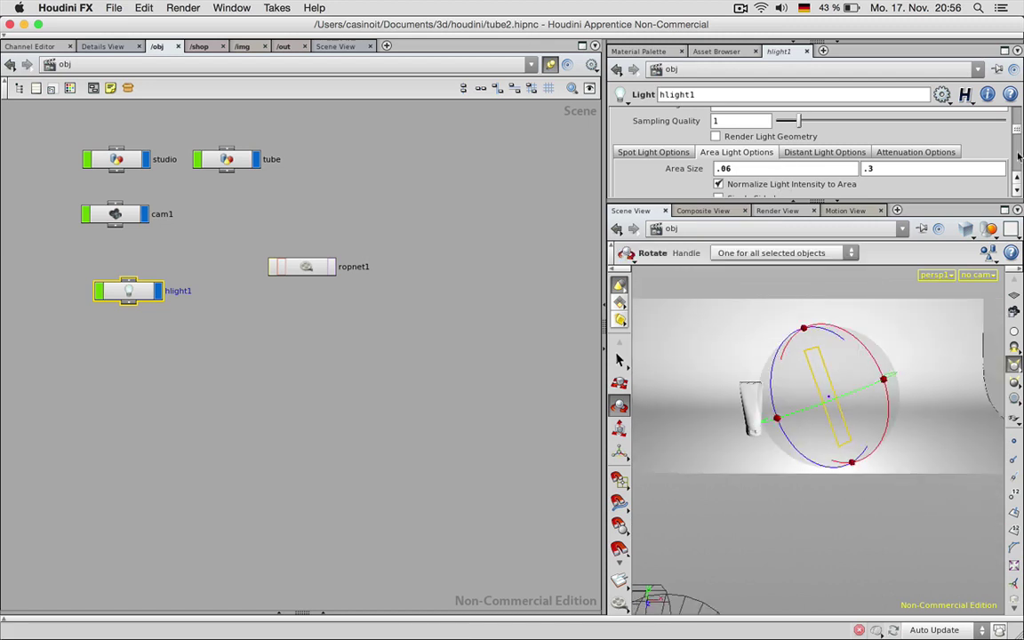
Step: Disable Self Shadow and enable Single Sided in hlight1's area light options
scroll(1019, 127, up, 2)
drag(1019, 127, 1020, 121)
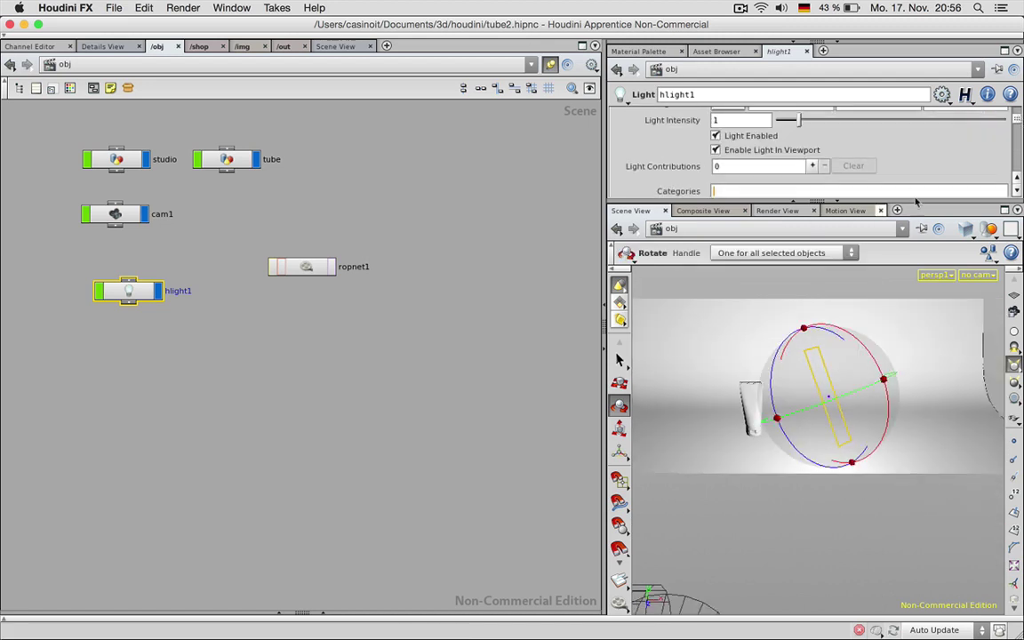
drag(914, 202, 917, 286)
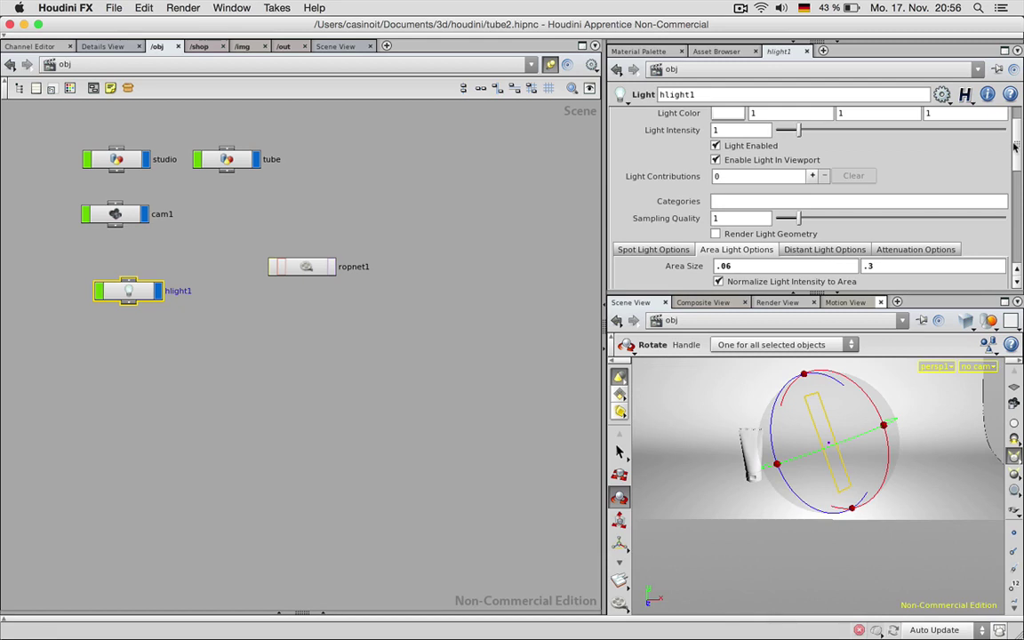
drag(1018, 142, 1019, 191)
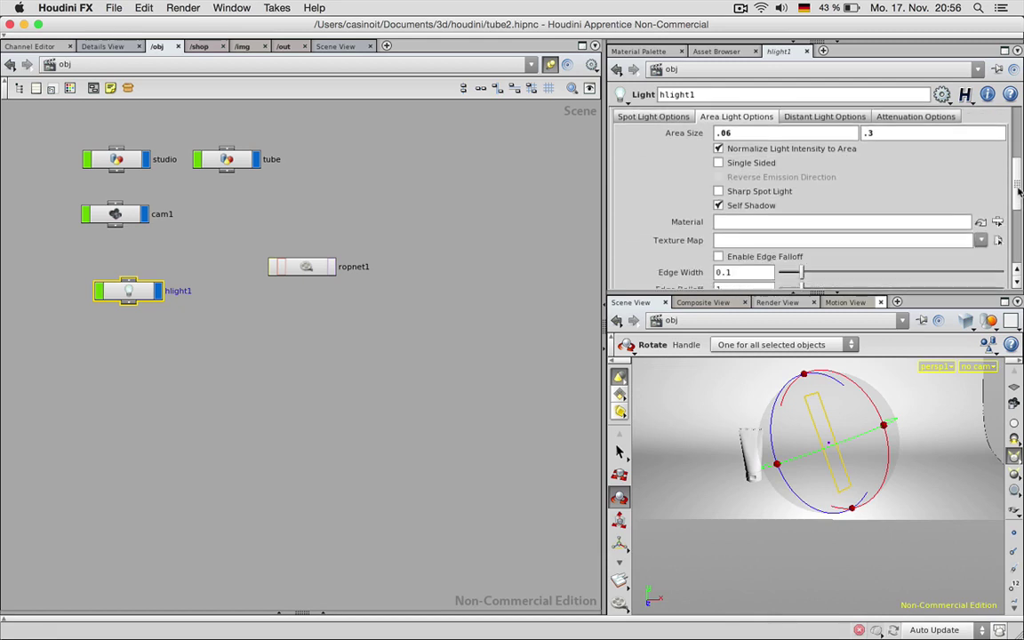
click(718, 205)
click(718, 162)
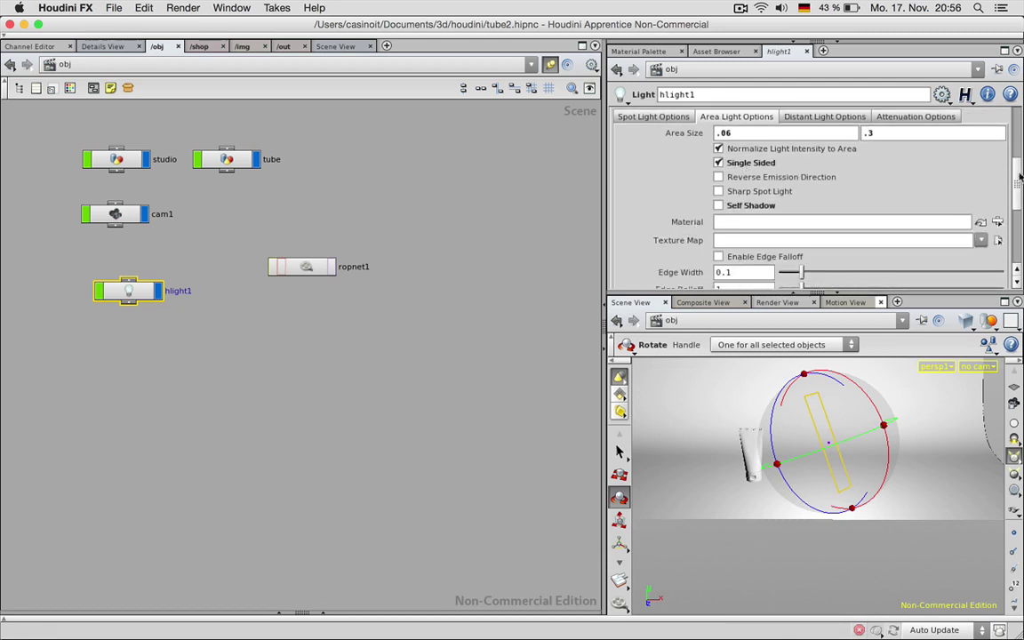
mouse_move(1019, 178)
mouse_down()
mouse_move(1018, 224)
mouse_move(1019, 134)
mouse_move(1020, 175)
mouse_move(1018, 163)
mouse_up()
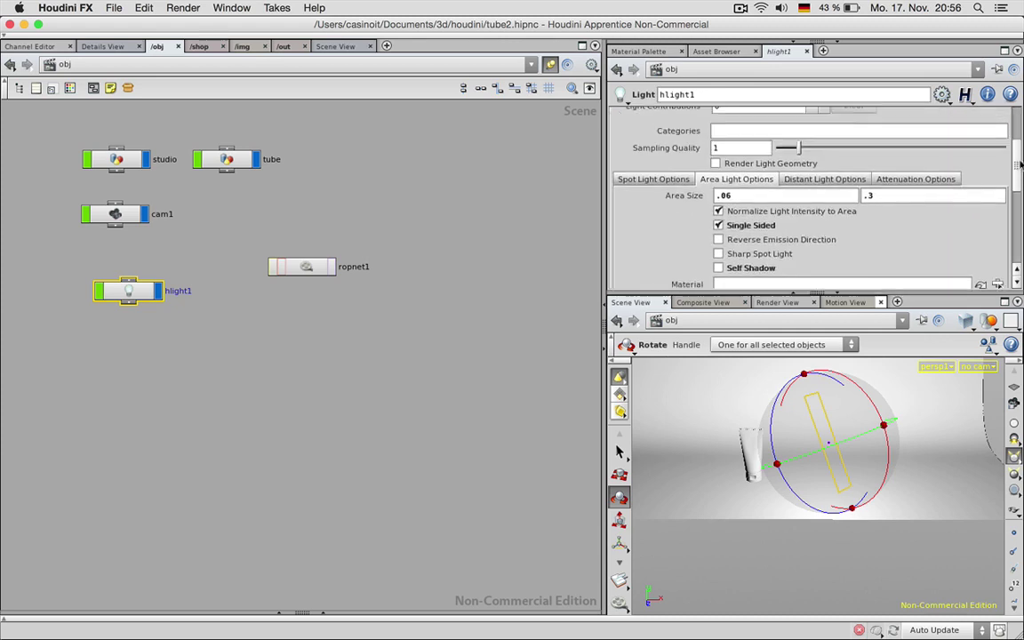
Step: Set hlight1's attenuation to Physically Correct
click(915, 182)
click(780, 199)
click(779, 240)
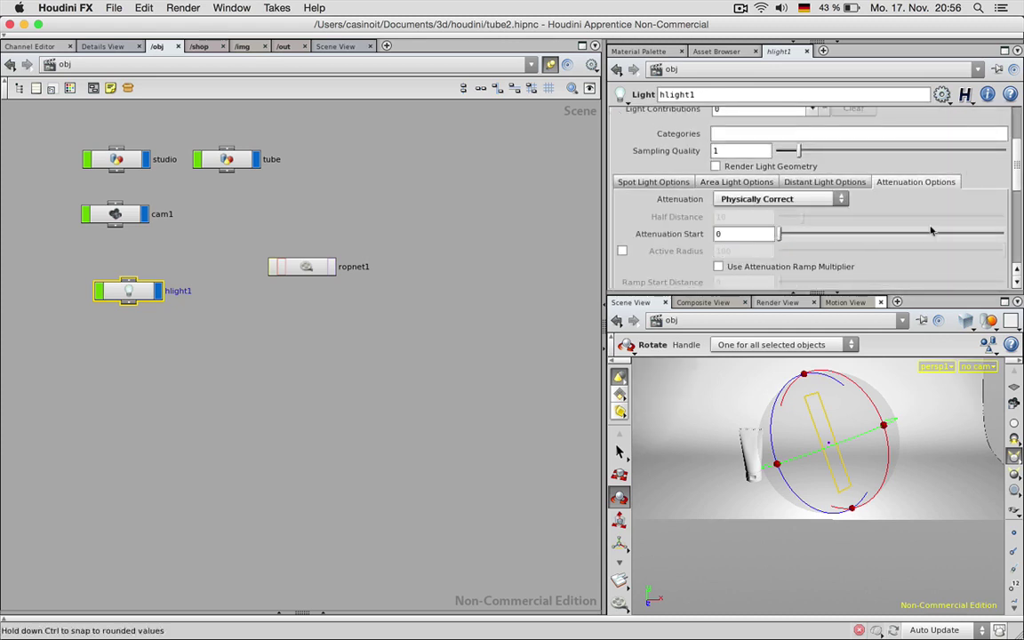
scroll(1014, 181, down, 5)
scroll(1013, 181, up, 5)
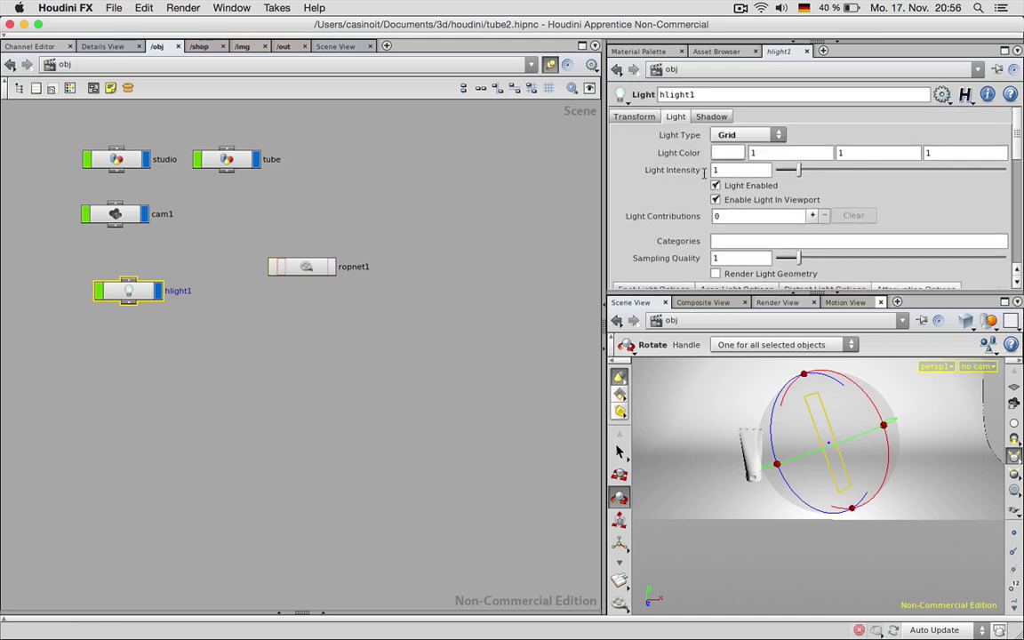
Step: Set hlight1's light intensity to 0.3 and check the updated render of the tube
click(777, 302)
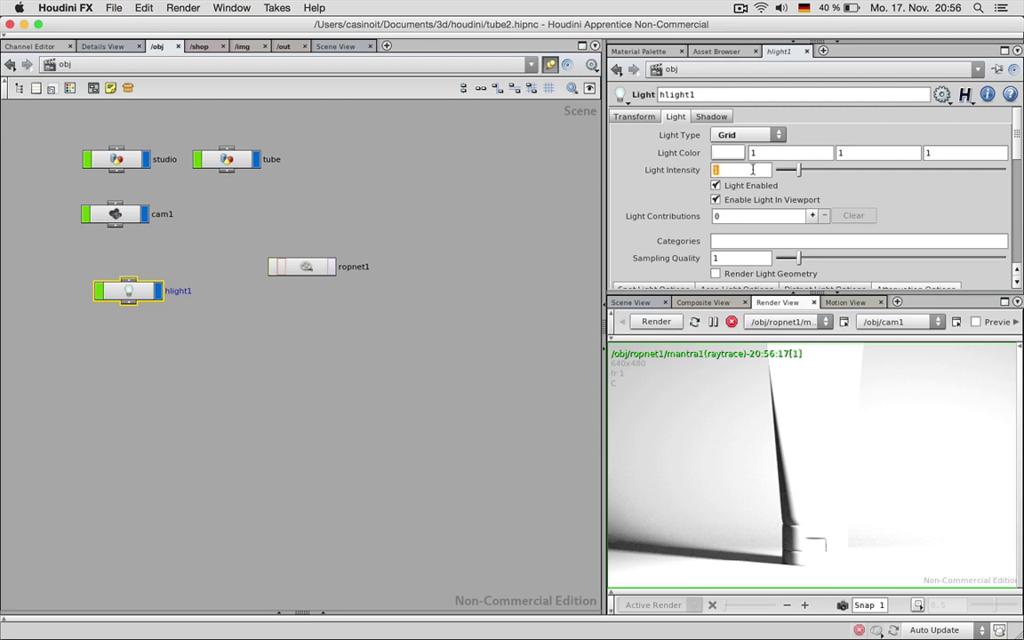
click(749, 169)
text(.3)
key(Return)
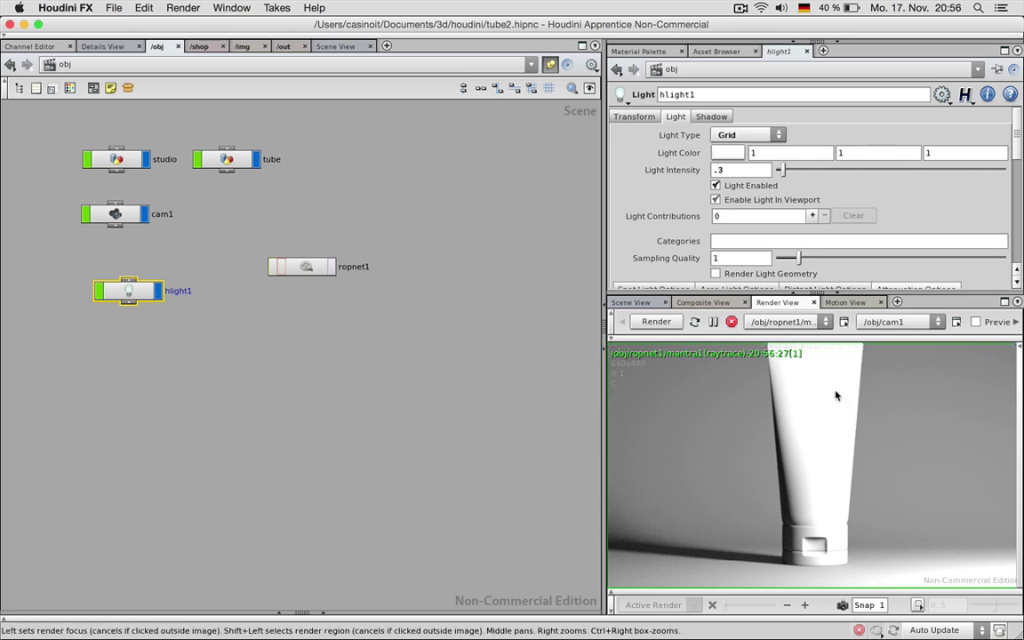
drag(948, 292, 852, 271)
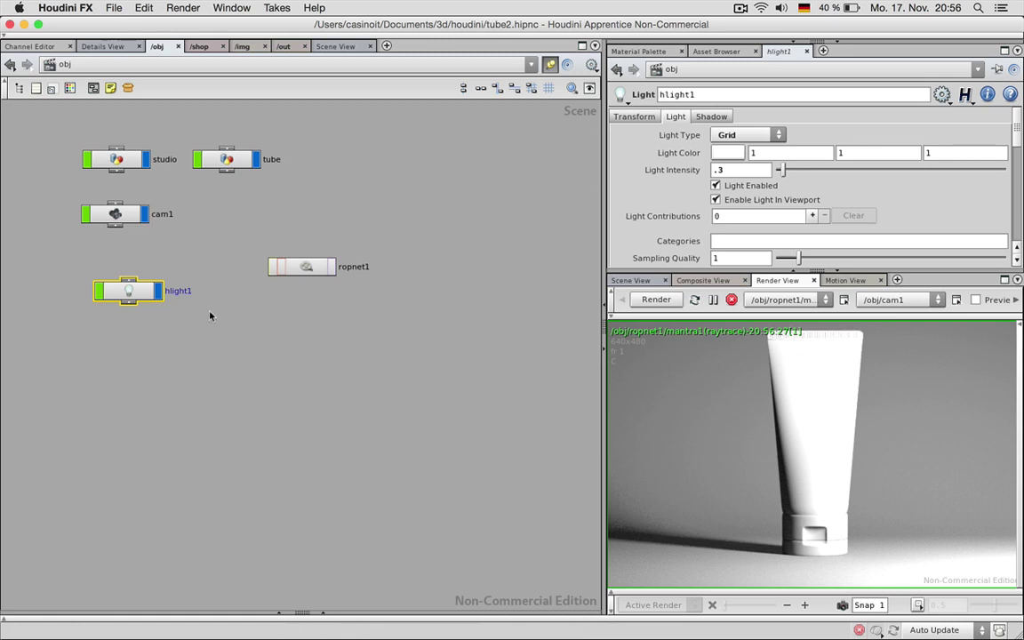
Step: Add a Clay material from the General gallery to the shop network
click(273, 317)
click(199, 47)
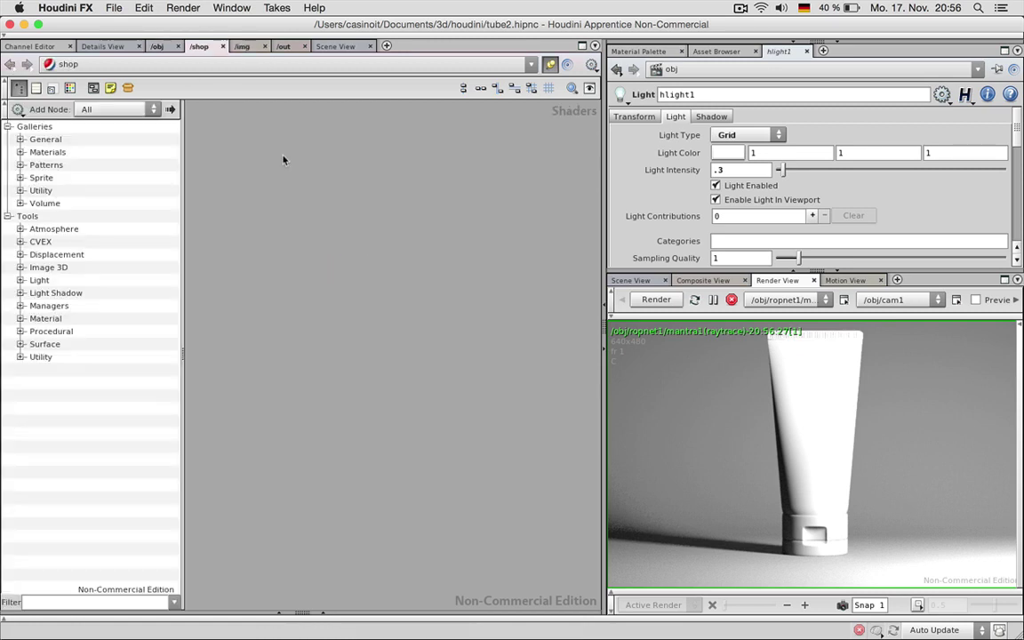
click(21, 140)
click(64, 153)
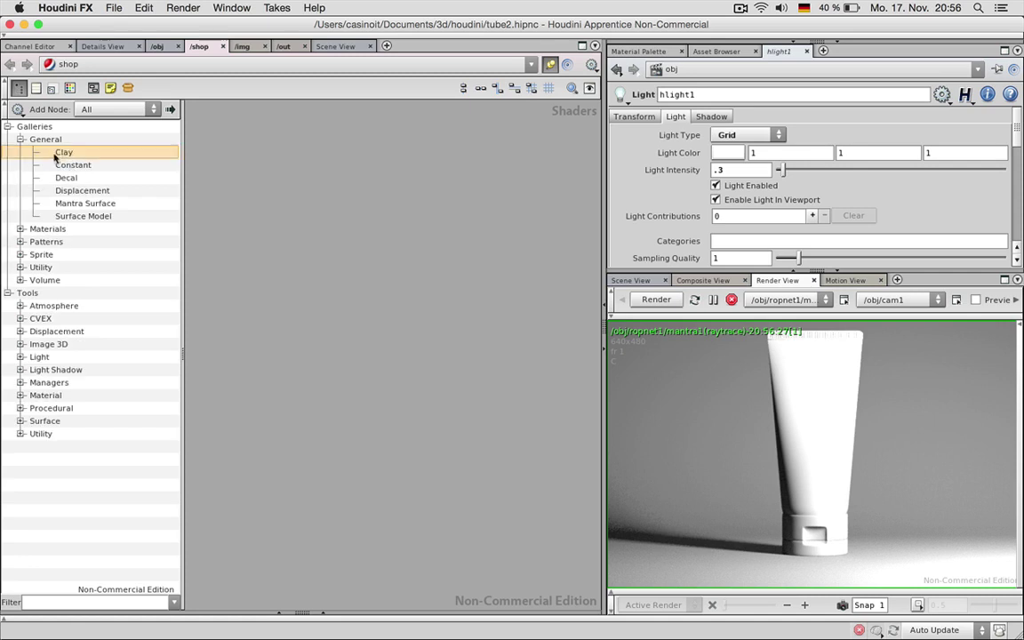
drag(64, 153, 382, 260)
click(396, 263)
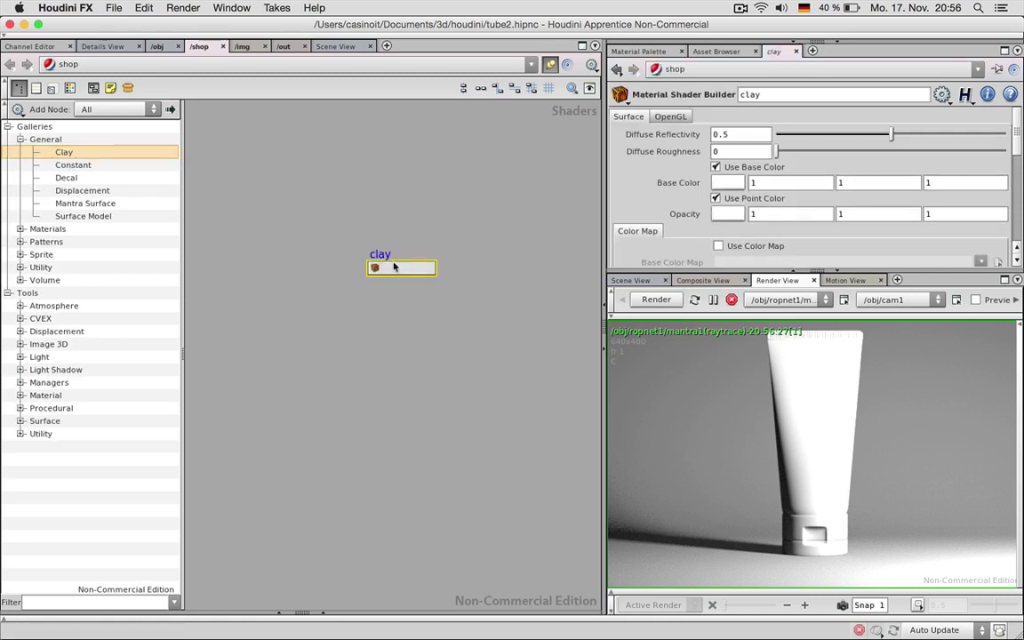
Step: Return to the object level and assign the material /shop/clay to the tube object
click(93, 70)
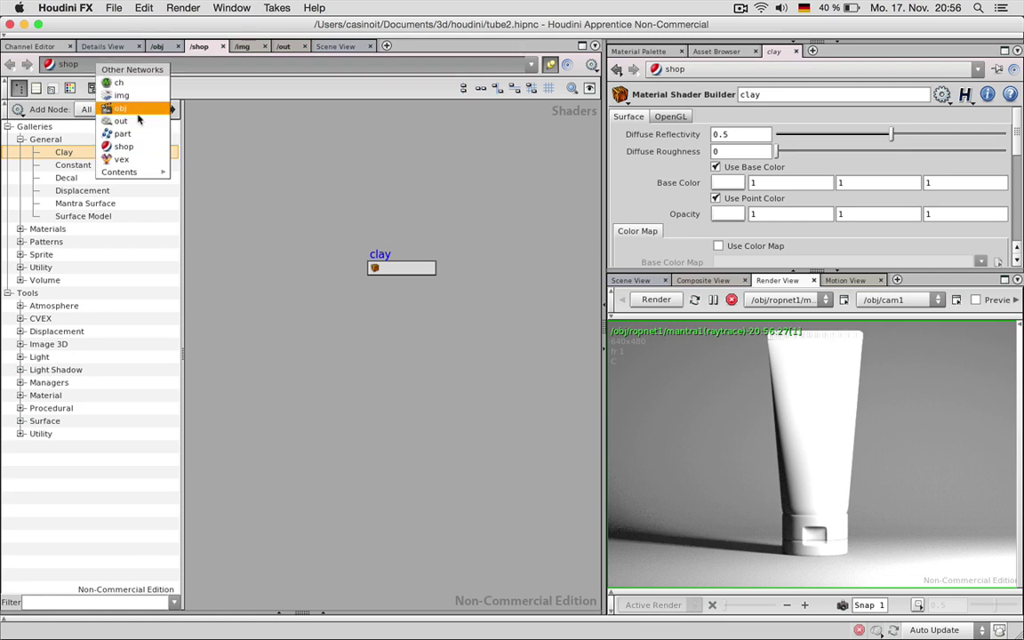
click(136, 113)
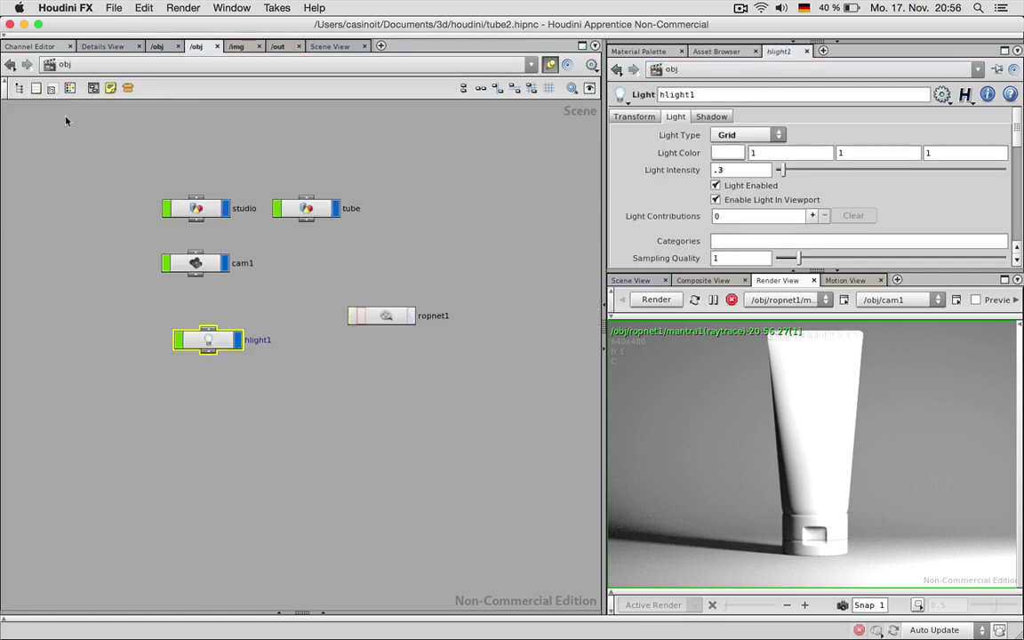
click(307, 209)
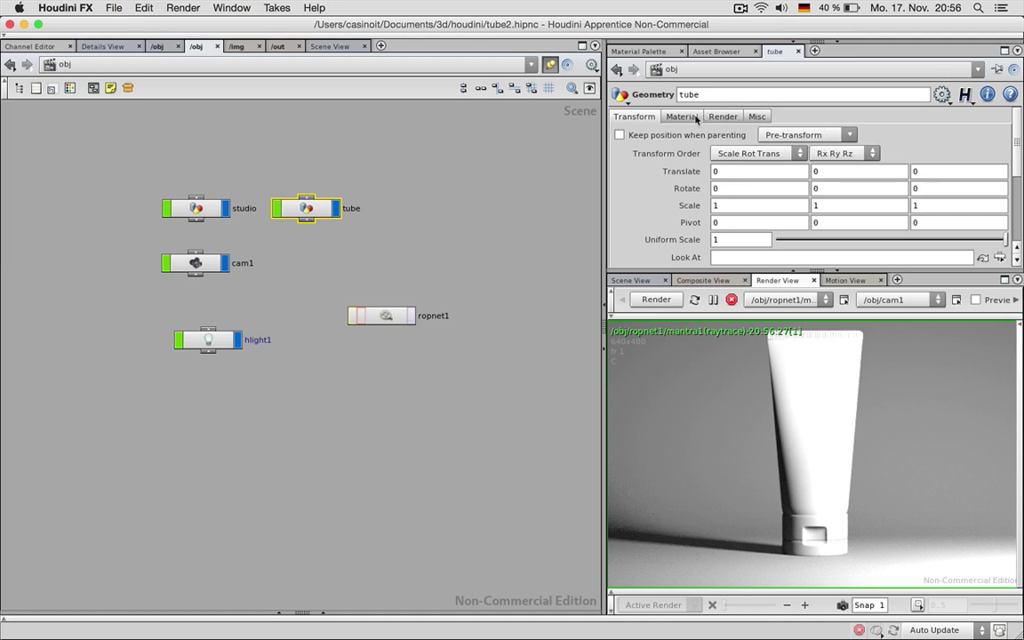
click(697, 116)
click(977, 135)
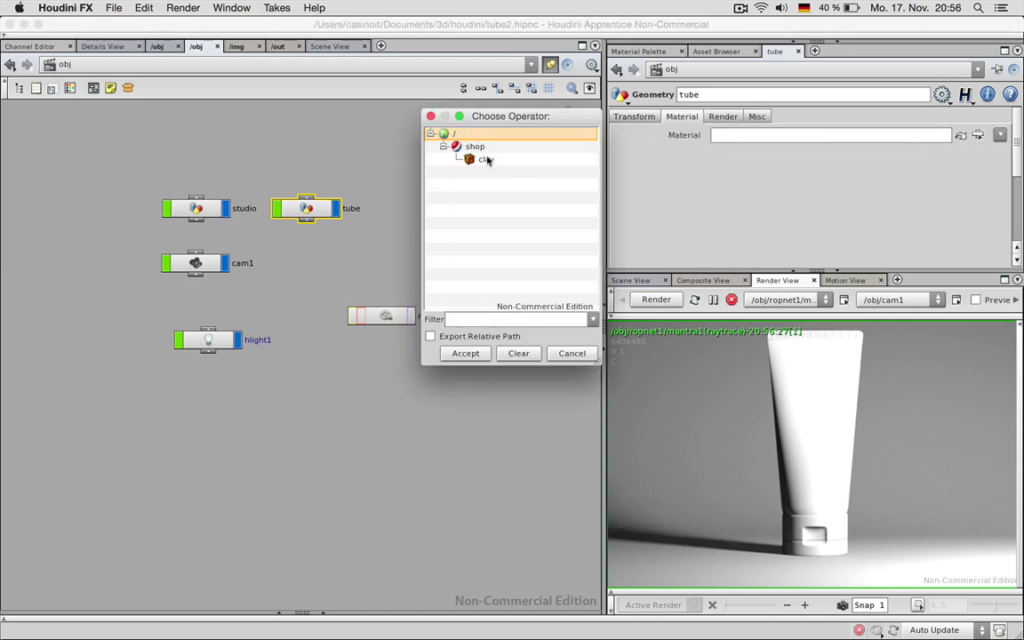
double_click(487, 160)
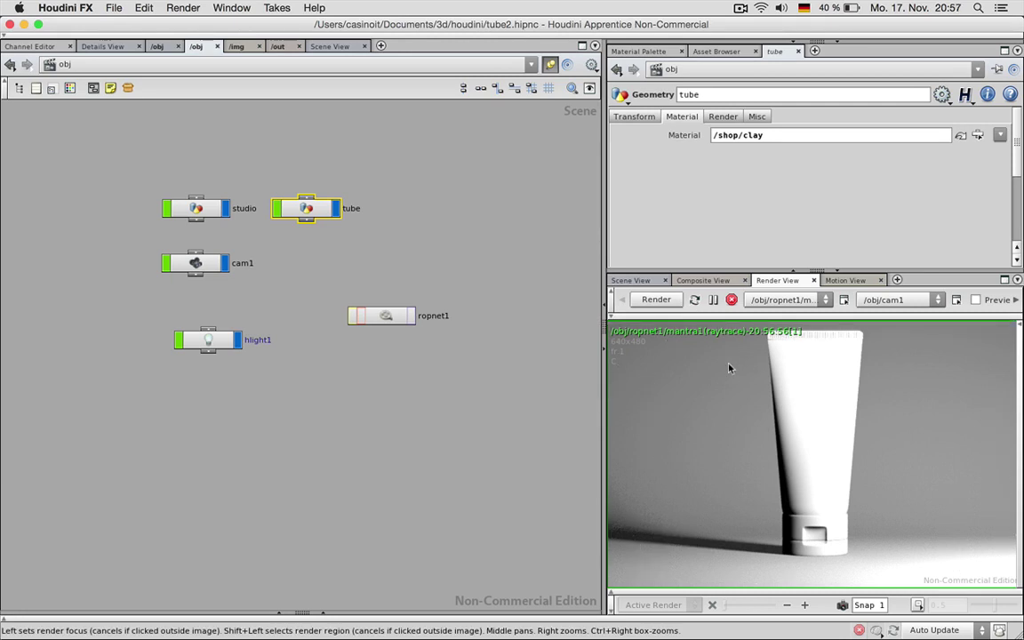
Step: Set hlight1's light intensity to 0.1 and enlarge the render view to check the result
click(205, 338)
drag(718, 169, 726, 169)
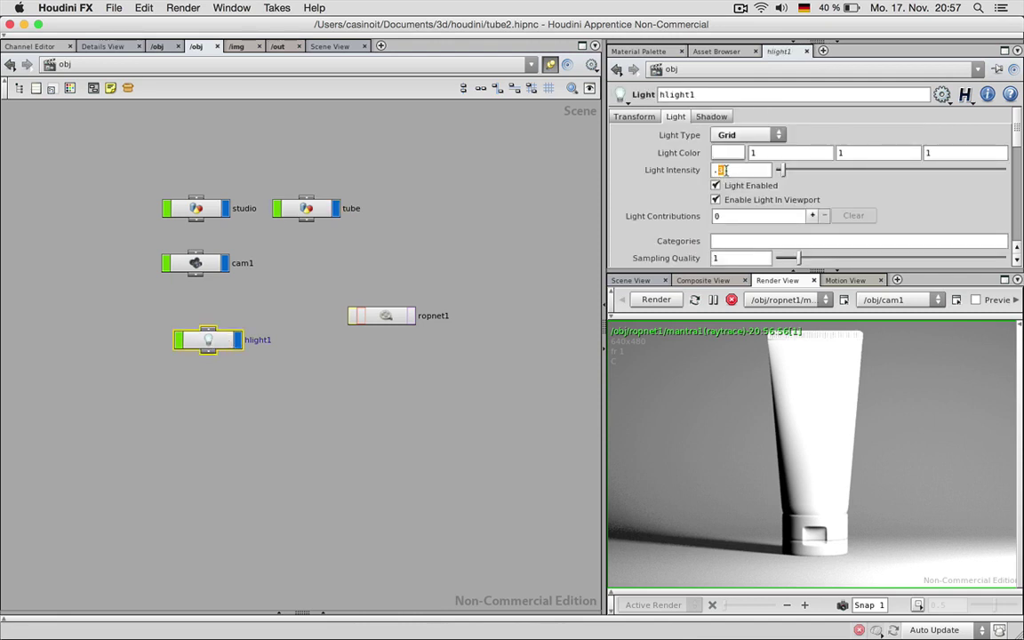
text(1)
key(Return)
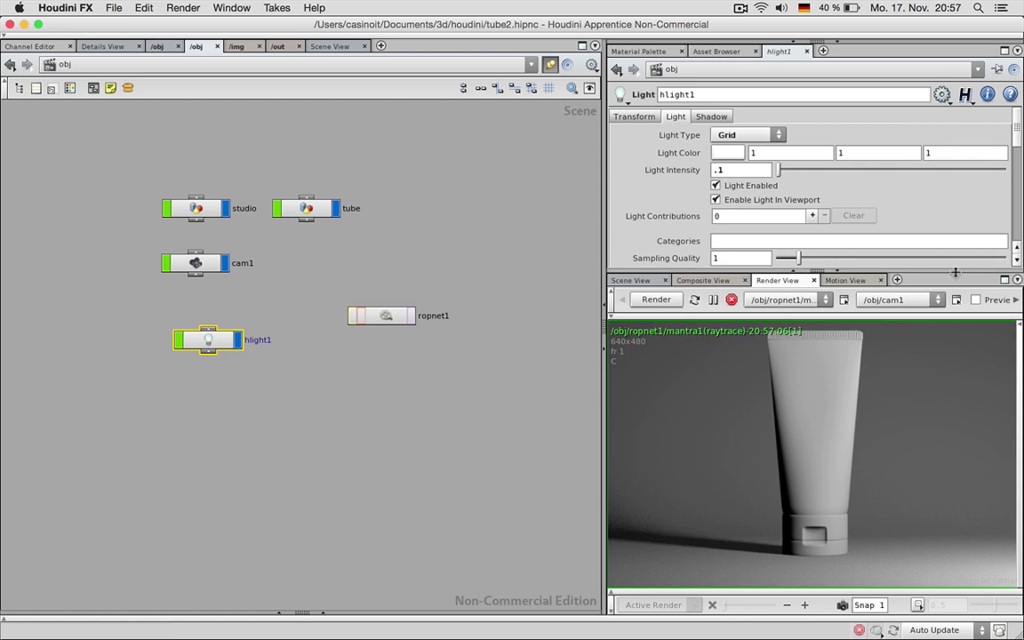
drag(955, 272, 955, 233)
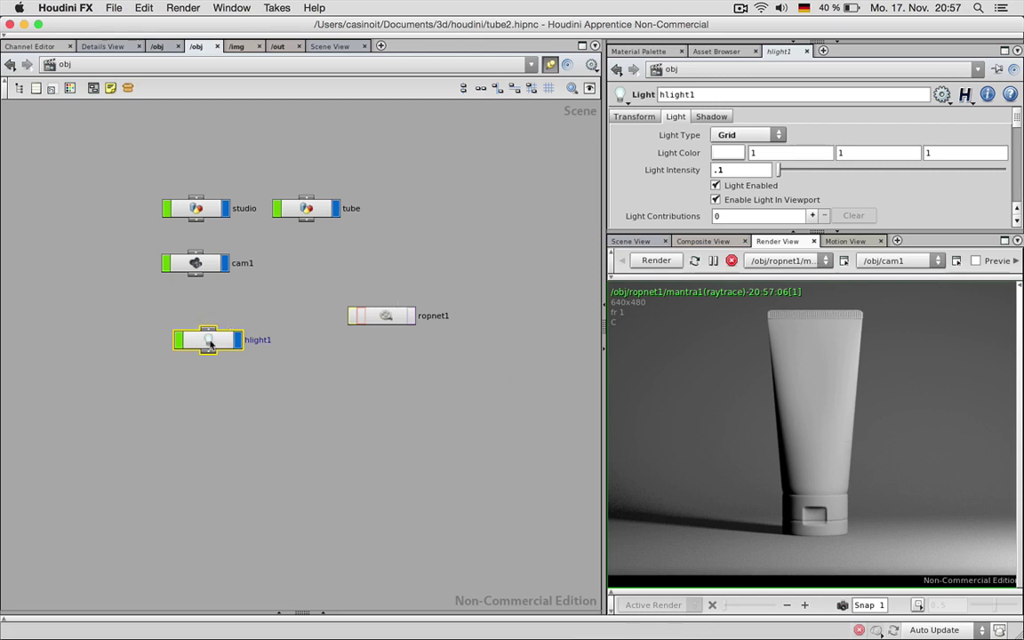
Step: Move the hlight1 node aside, duplicate it, and place the copy beside it in the network
drag(211, 344, 150, 380)
double_click(191, 378)
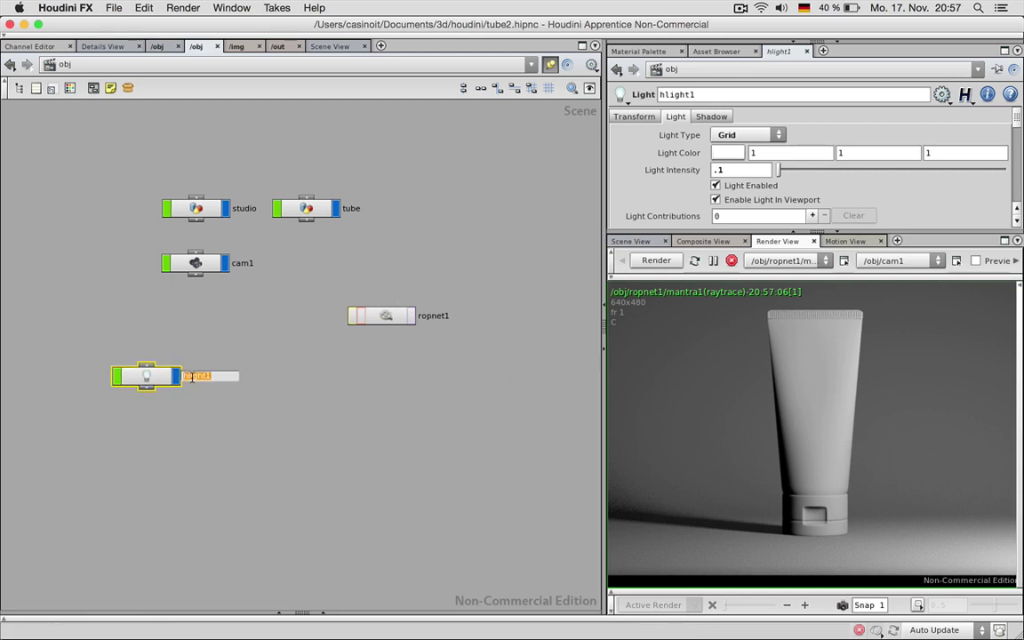
click(145, 378)
key(super+c)
key(super+v)
drag(213, 416, 307, 380)
Step: Mirror hlight2 to the tube's opposite side by setting its X translation to -0.275662
click(634, 116)
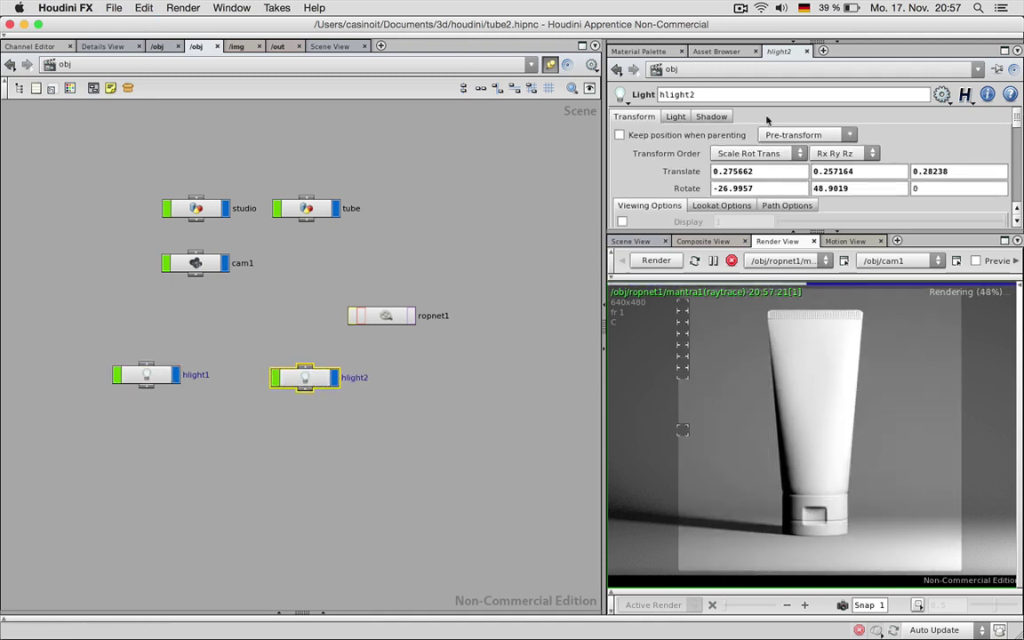
click(767, 169)
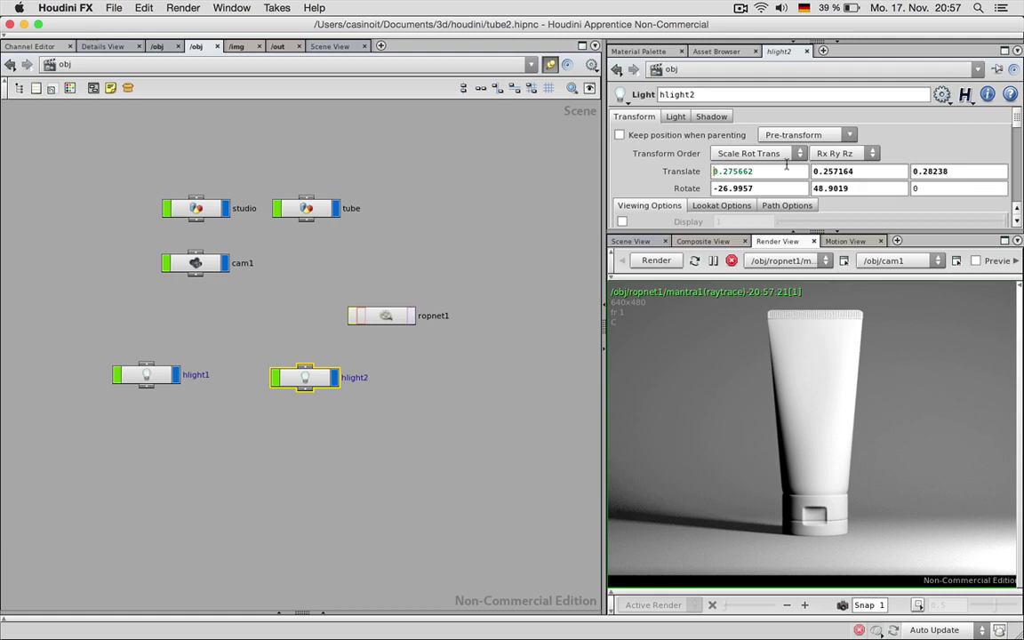
text(-)
key(Return)
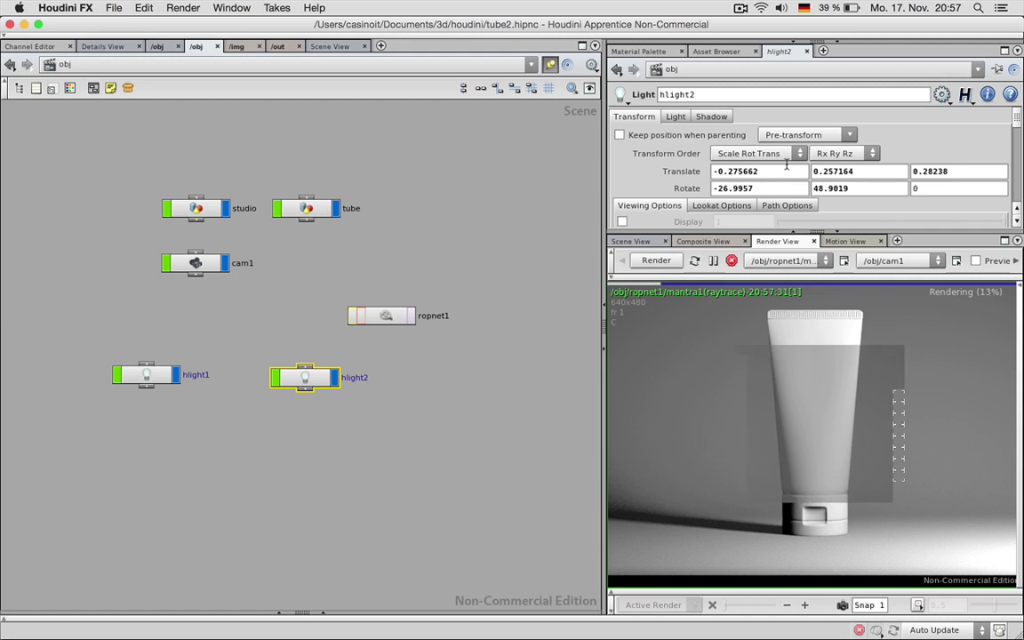
Step: Disable hlight1 to isolate hlight2, and set hlight2's Y rotation to -48.9019 so it faces the tube
click(146, 374)
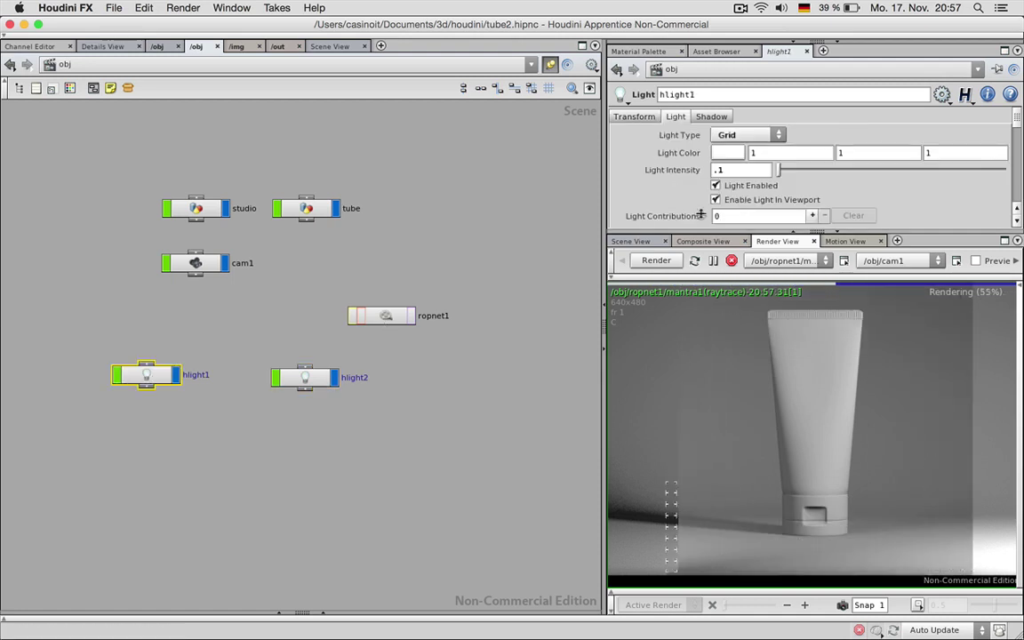
click(715, 185)
click(325, 382)
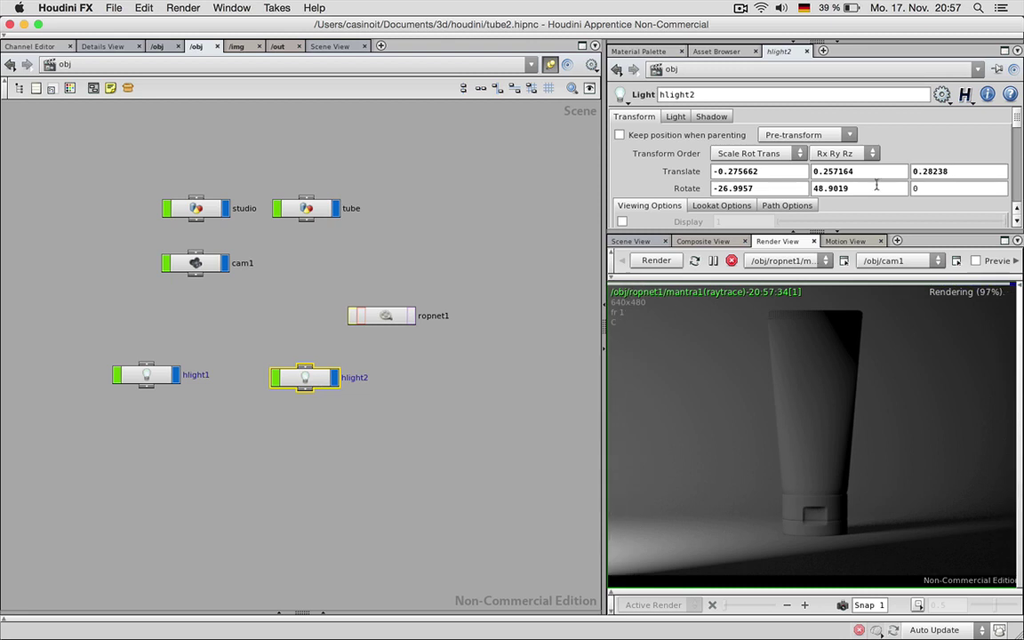
click(715, 189)
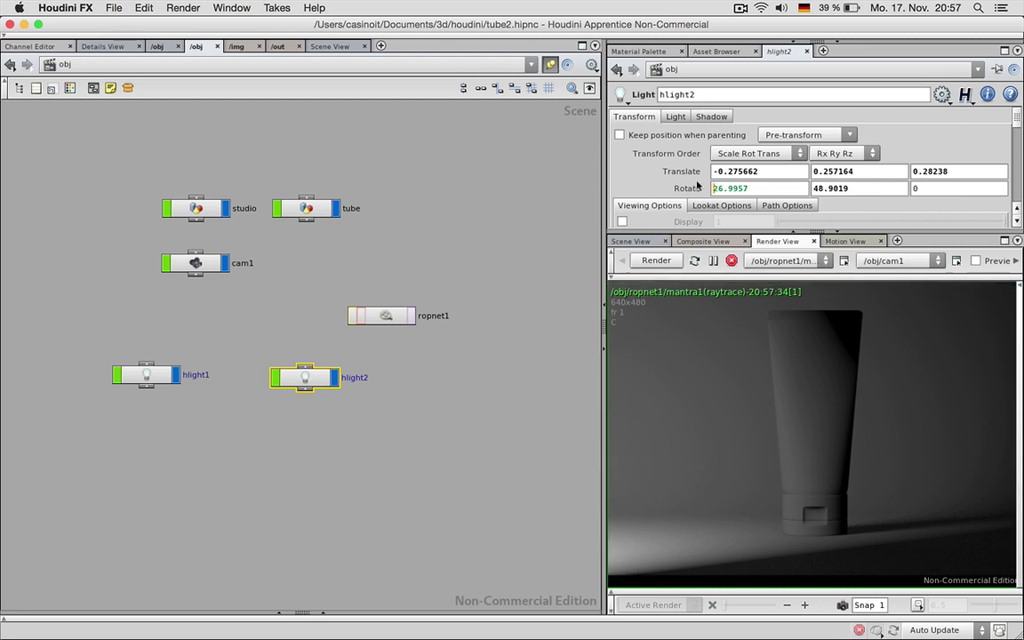
text(-)
key(Tab)
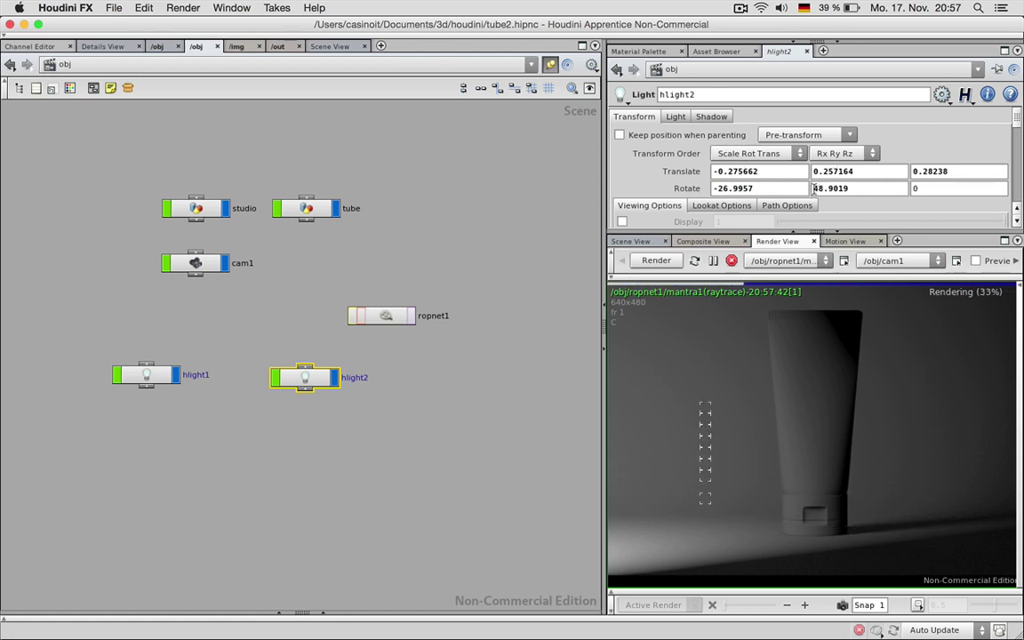
text(-)
key(Return)
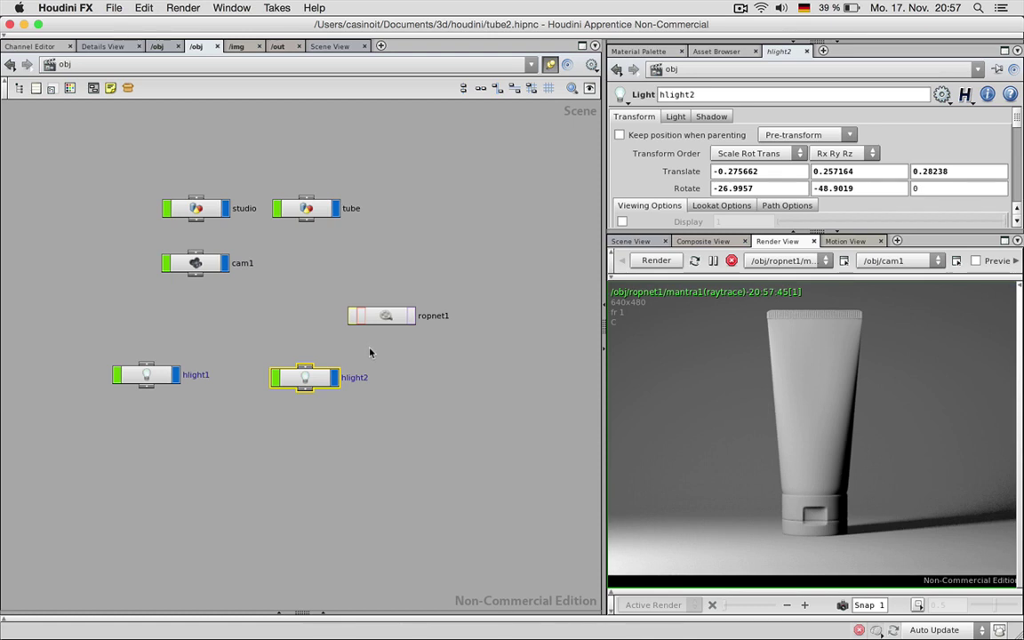
Step: Enable hlight1 again so both area lights illuminate the tube
click(144, 374)
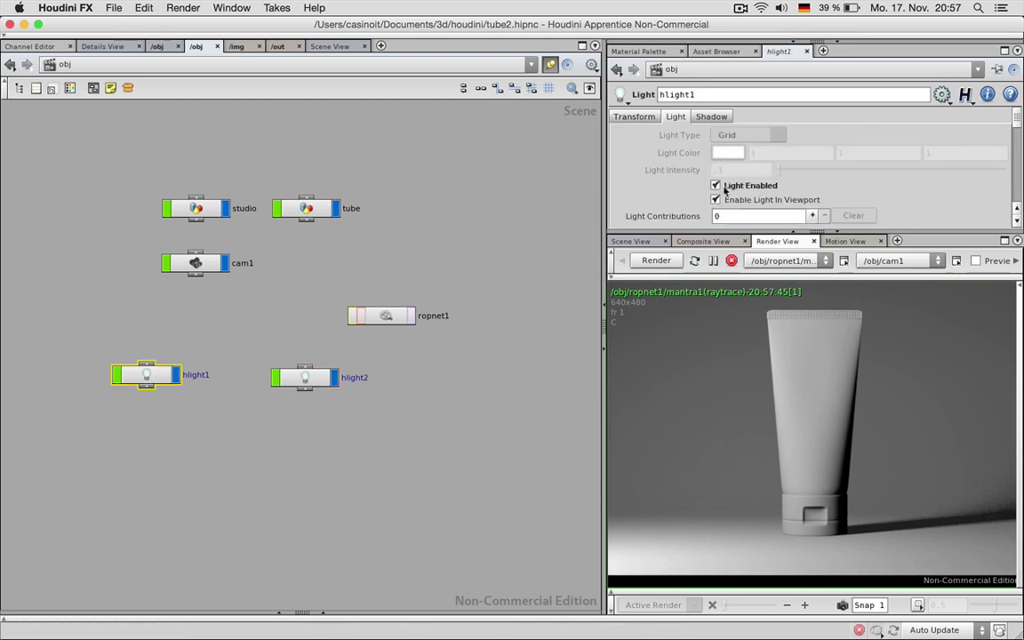
click(724, 189)
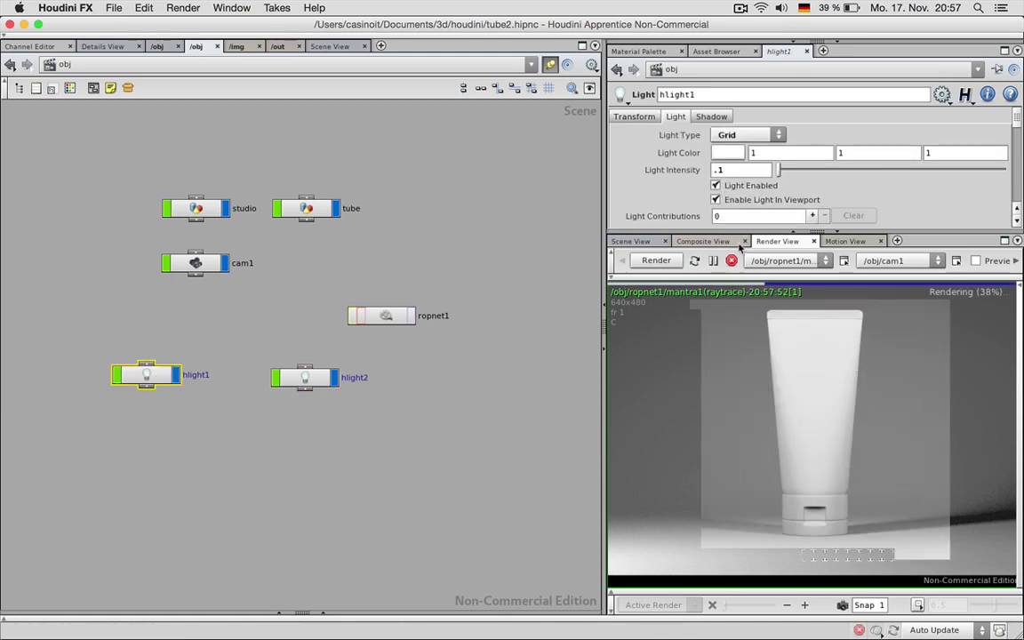
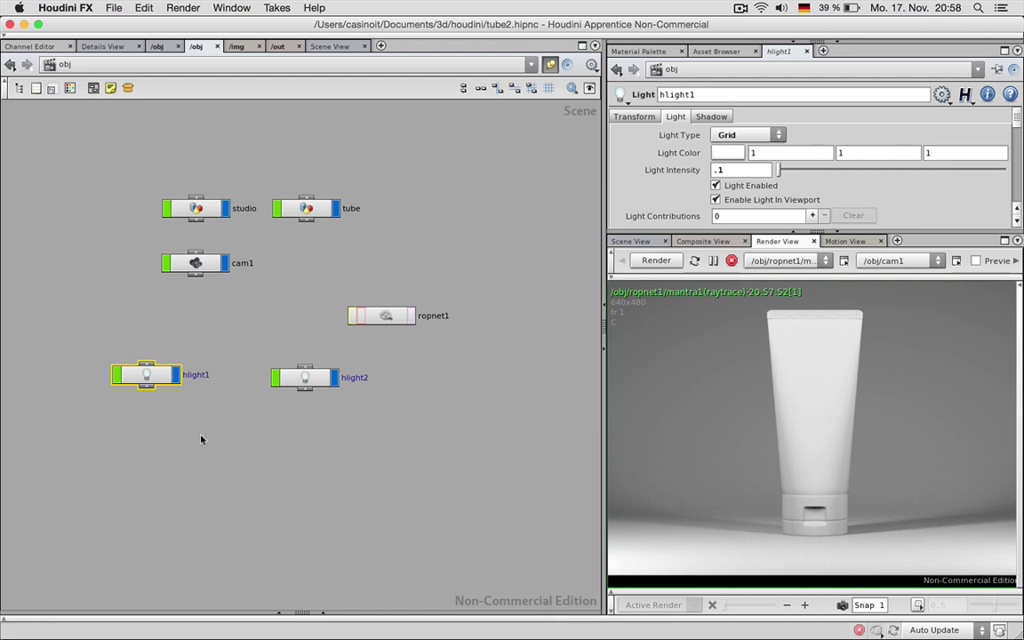
Step: Select hlight1 and hlight2 together and try a light intensity of 0.06 on both
drag(379, 433, 120, 368)
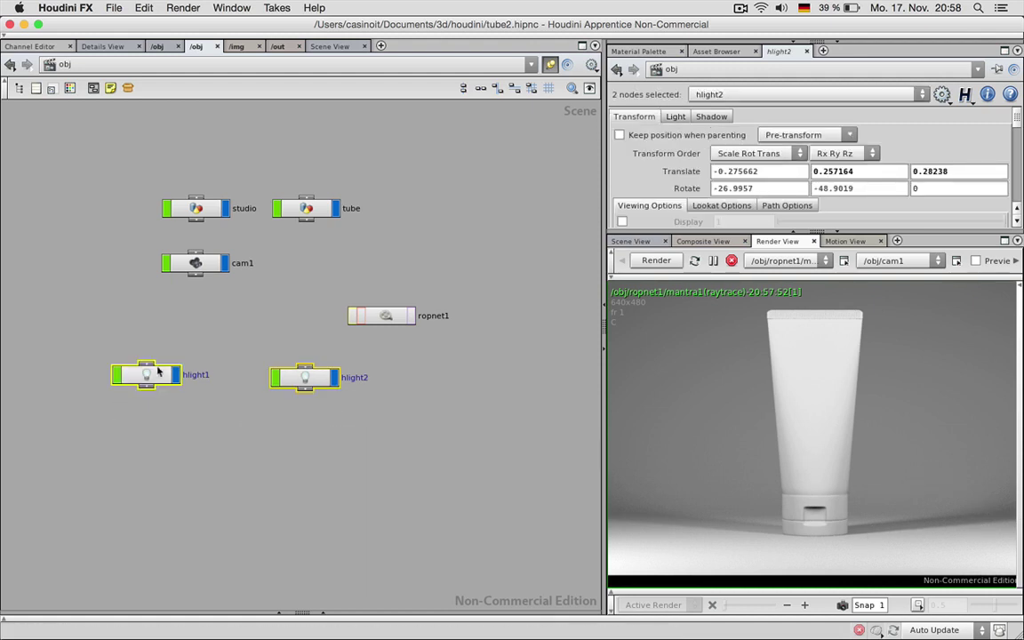
click(674, 117)
double_click(719, 170)
text(.0)
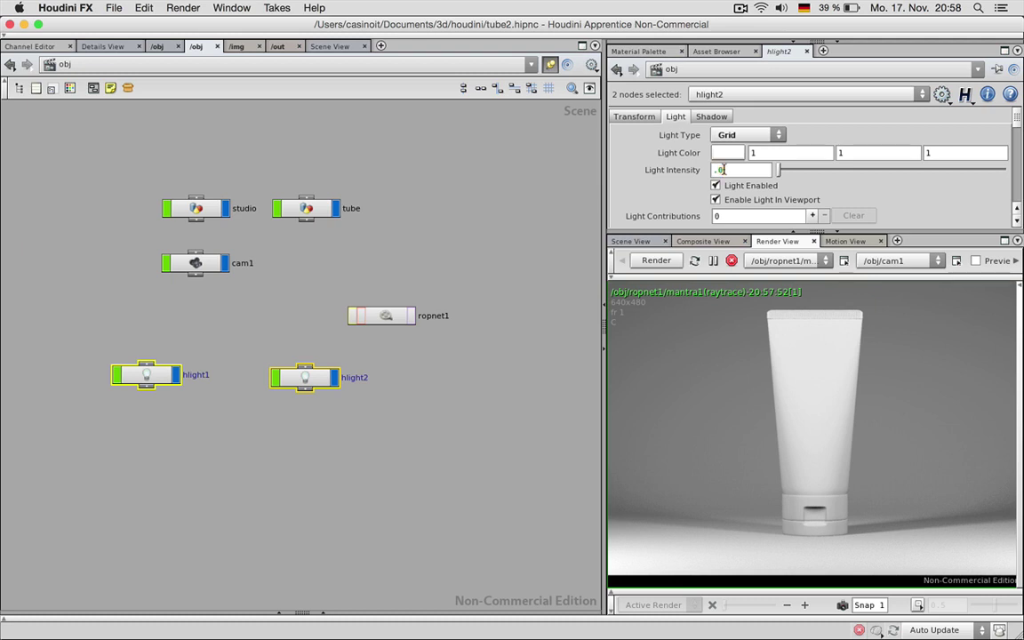
text(5)
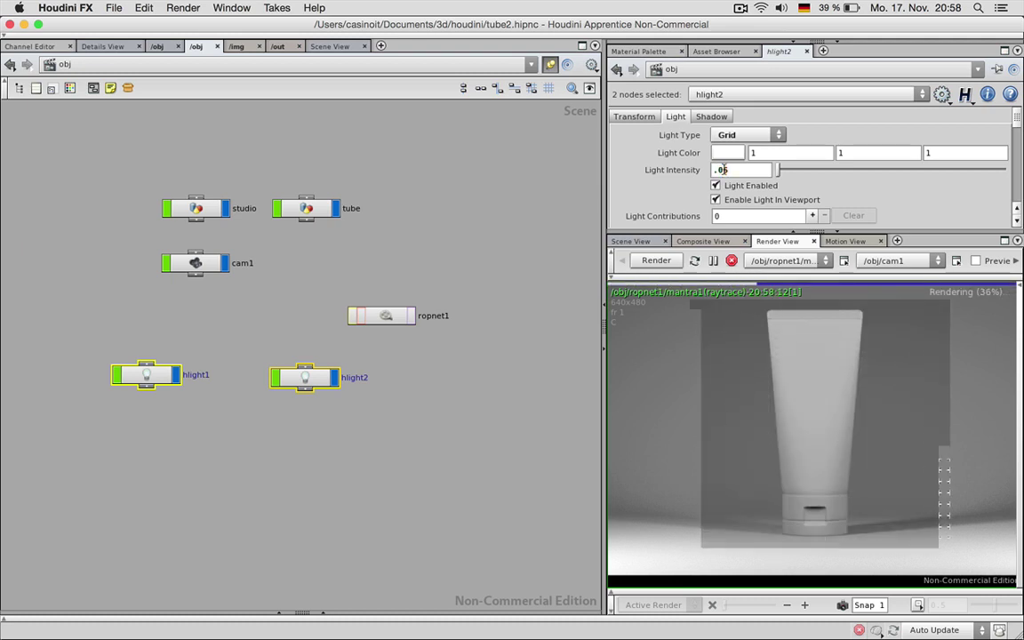
key(BackSpace)
text(6)
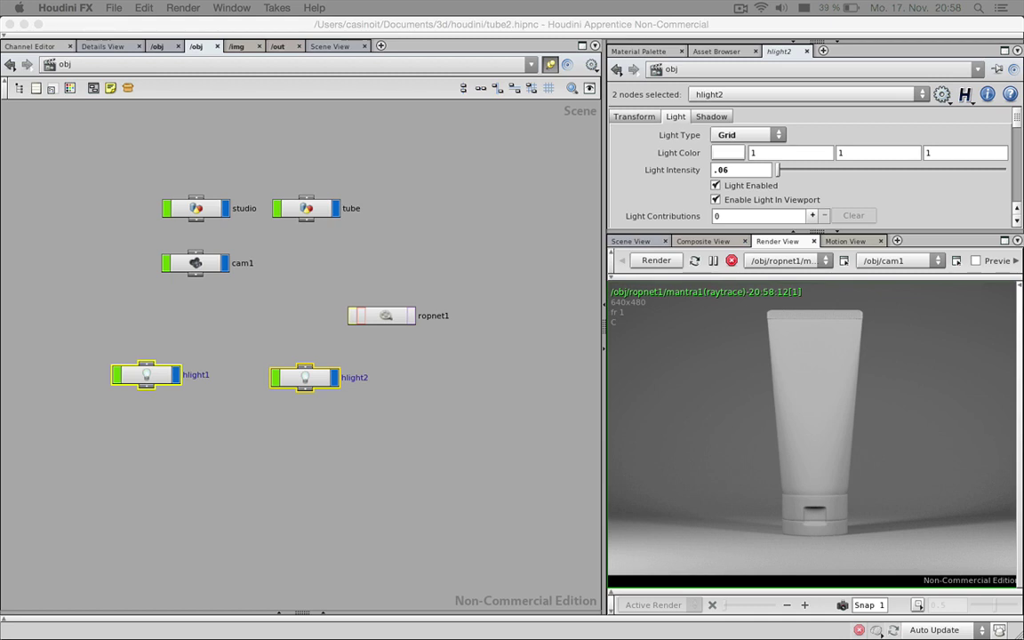
Step: Set the light intensity of hlight1 and hlight2 back to 0.1 and clear the selection
click(725, 170)
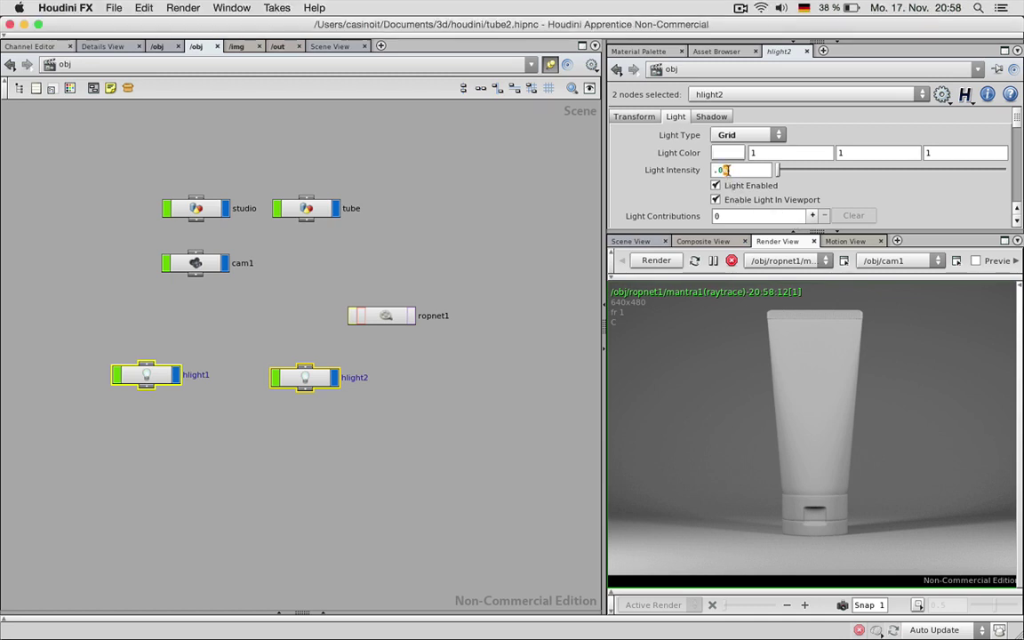
key(BackSpace)
key(BackSpace)
text(1)
key(Return)
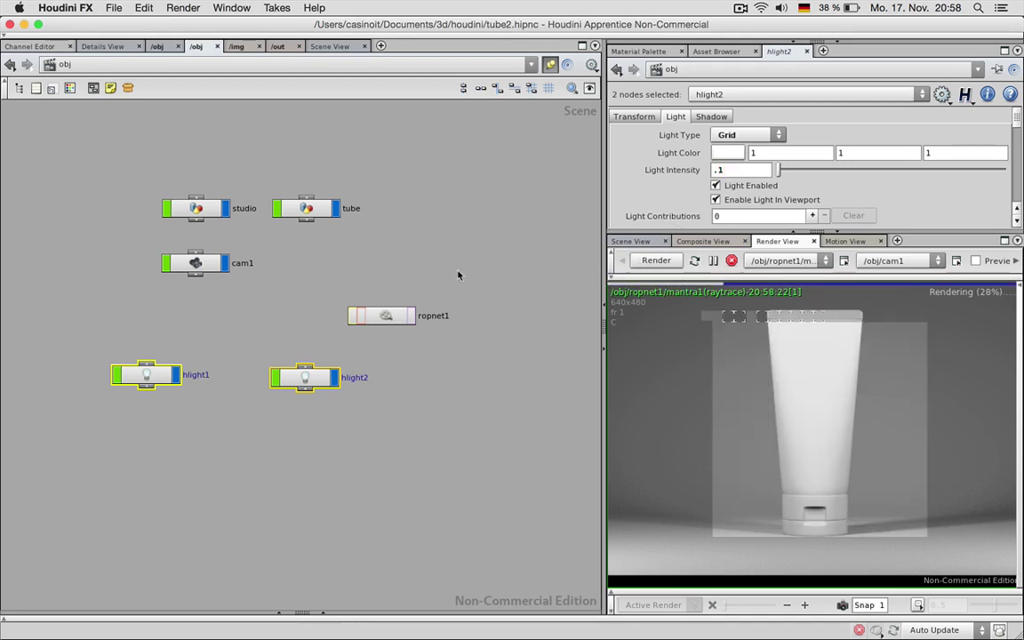
click(458, 274)
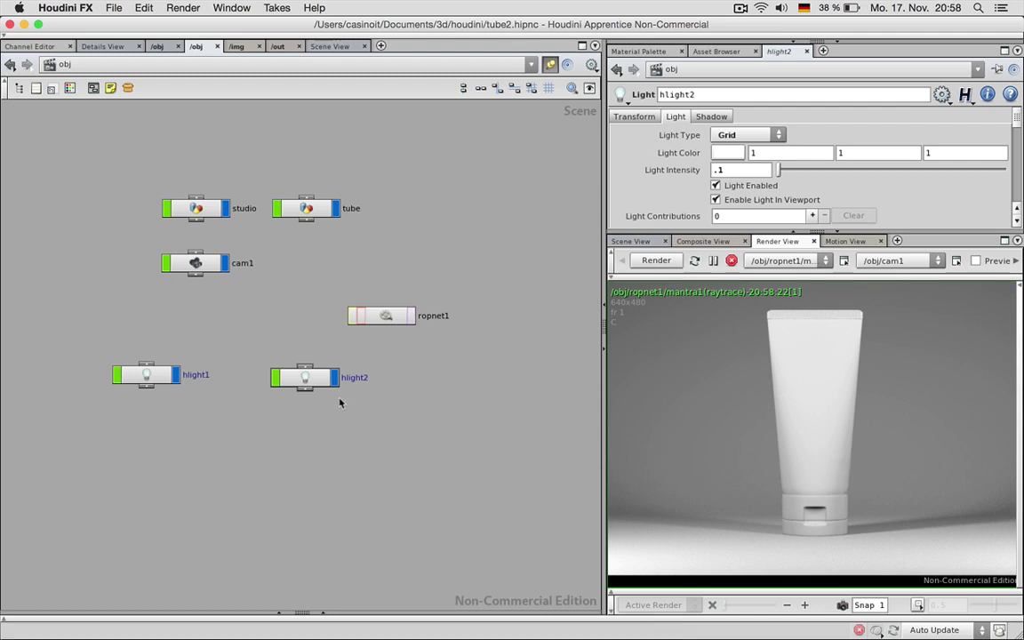
Step: Move the hlight2 node closer to hlight1 and add a third light node below them in the object network
drag(284, 378, 259, 379)
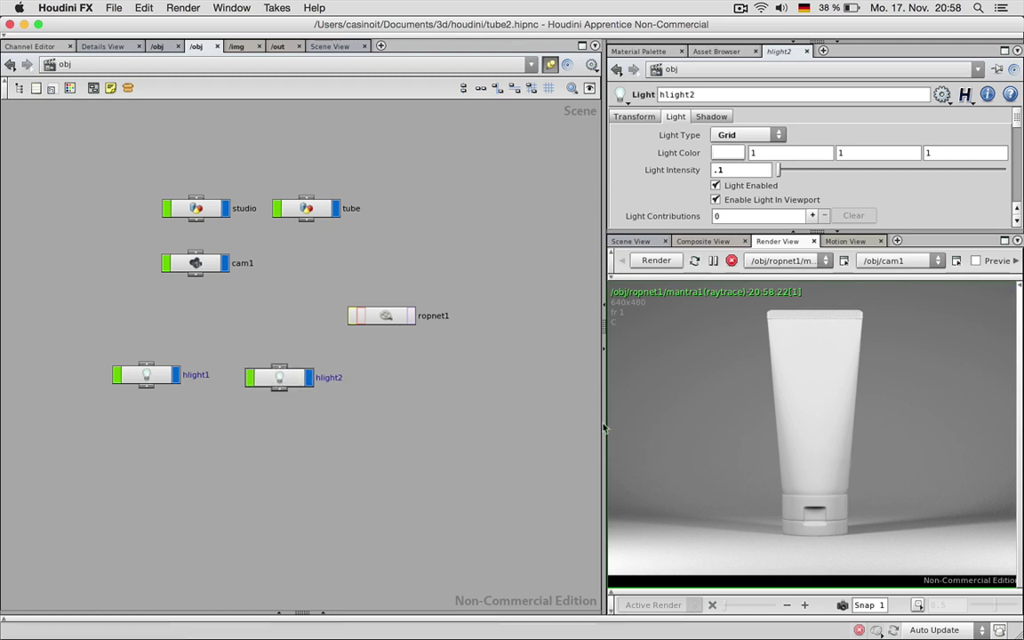
click(628, 242)
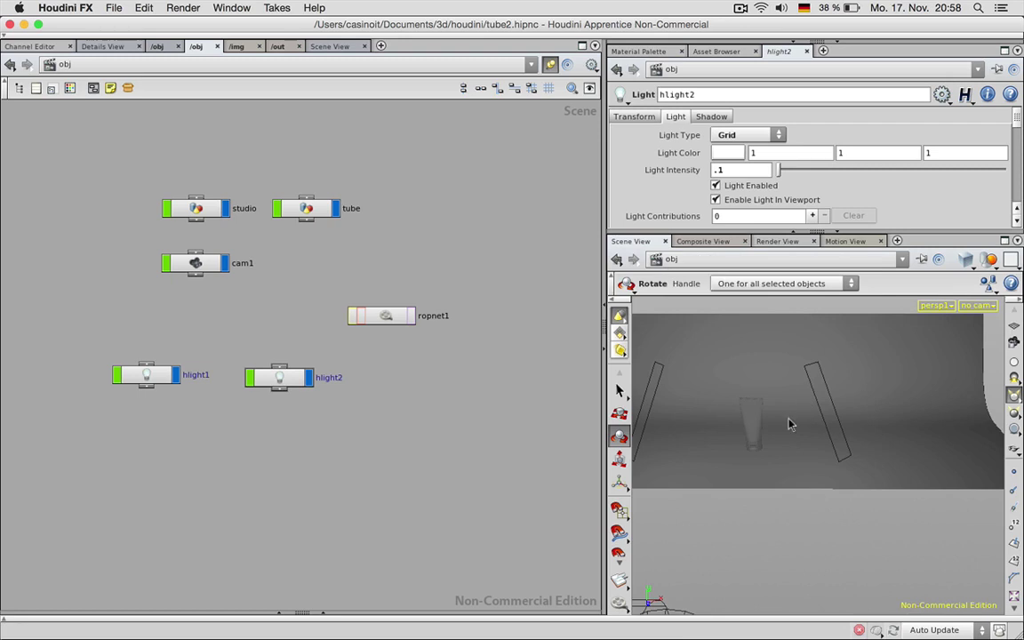
scroll(794, 433, down, 2)
alt+drag(795, 433, 747, 435)
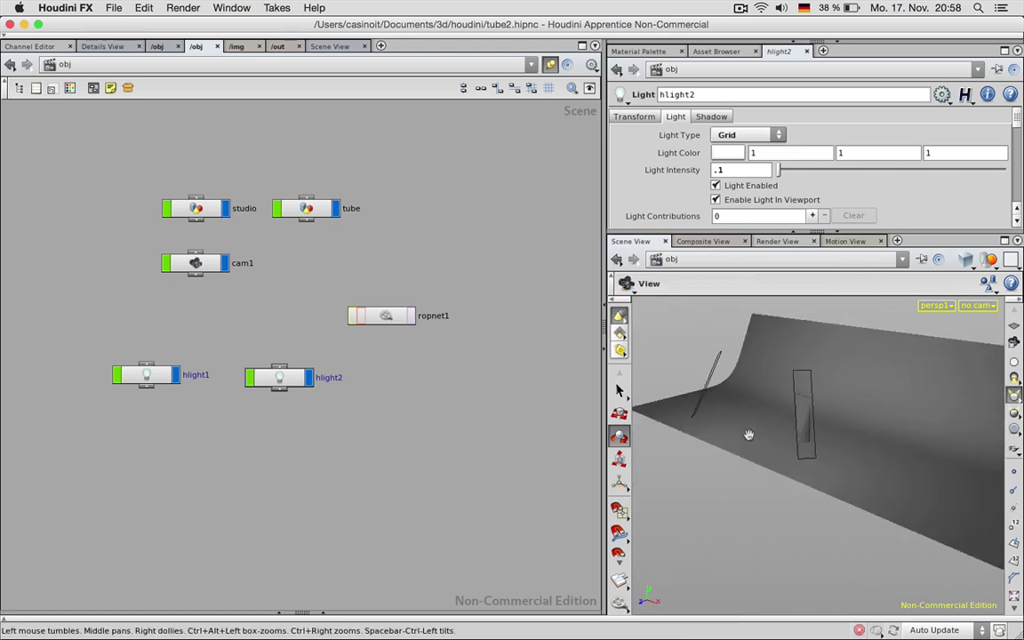
alt+middle_drag(812, 394, 777, 485)
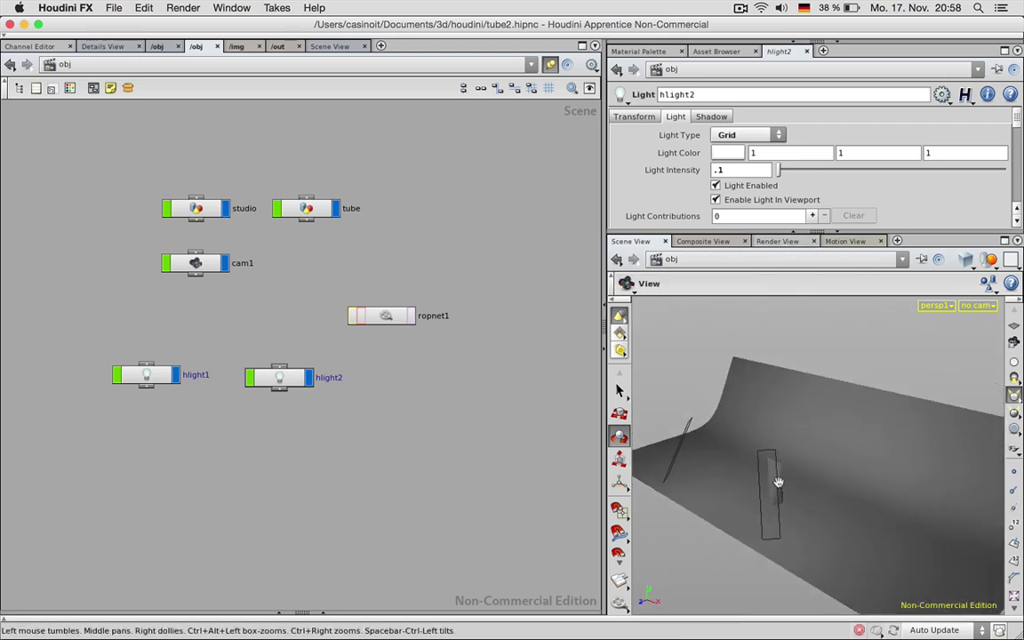
scroll(778, 481, up, 3)
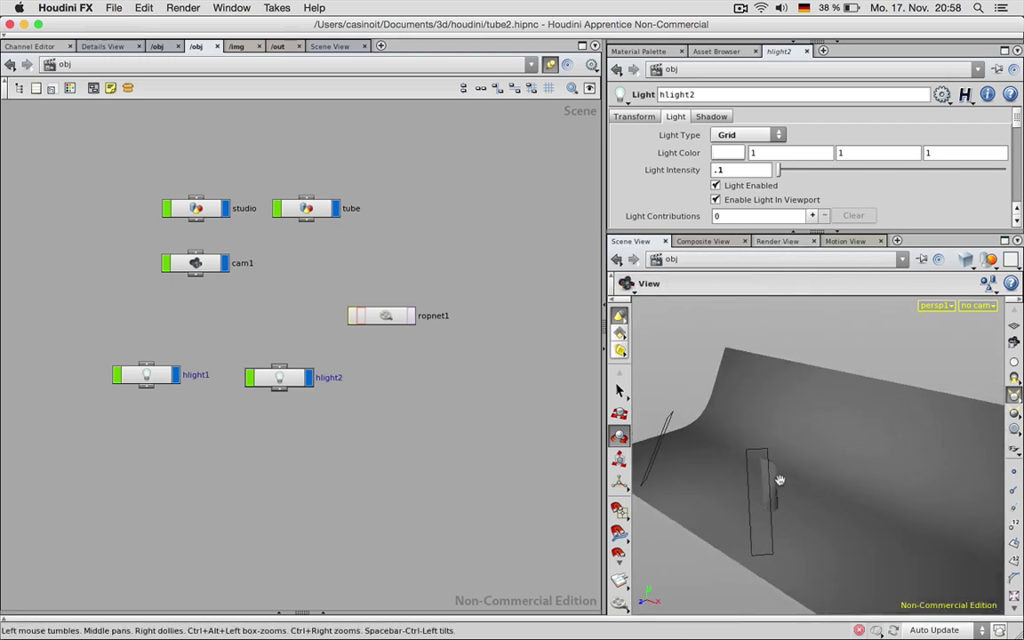
key(Tab)
key(Return)
click(358, 433)
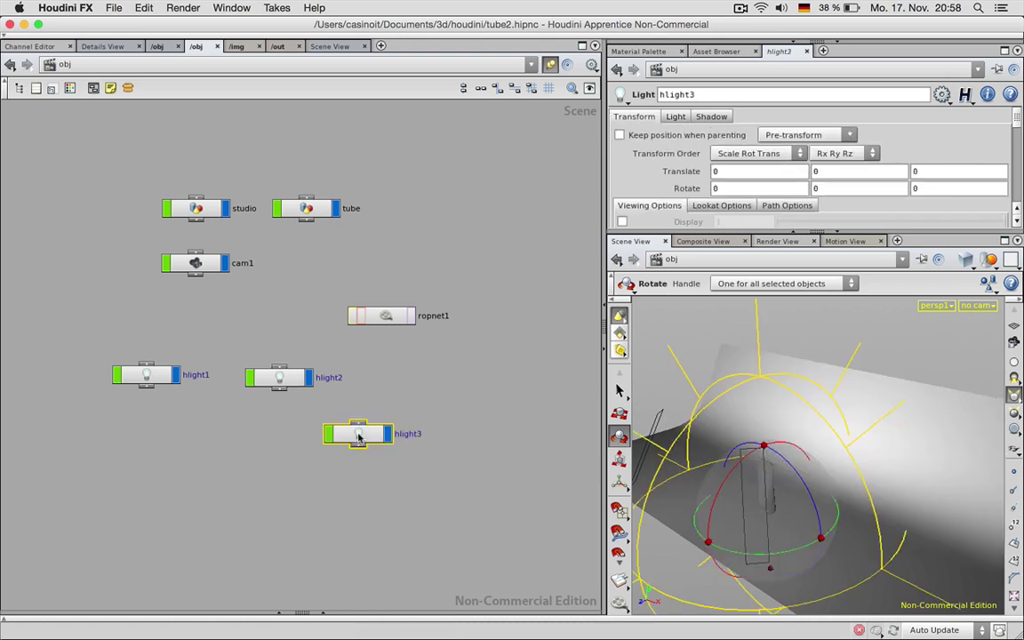
Step: Raise hlight3 about 0.49 above the origin and shift it forward along Z, in front of the tube
key(e)
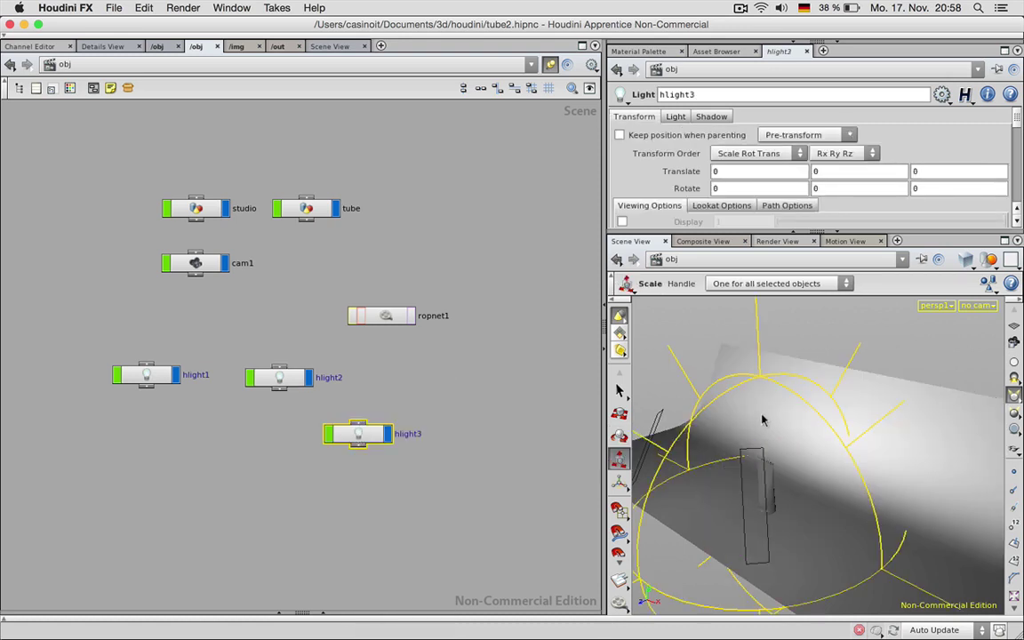
click(620, 389)
key(t)
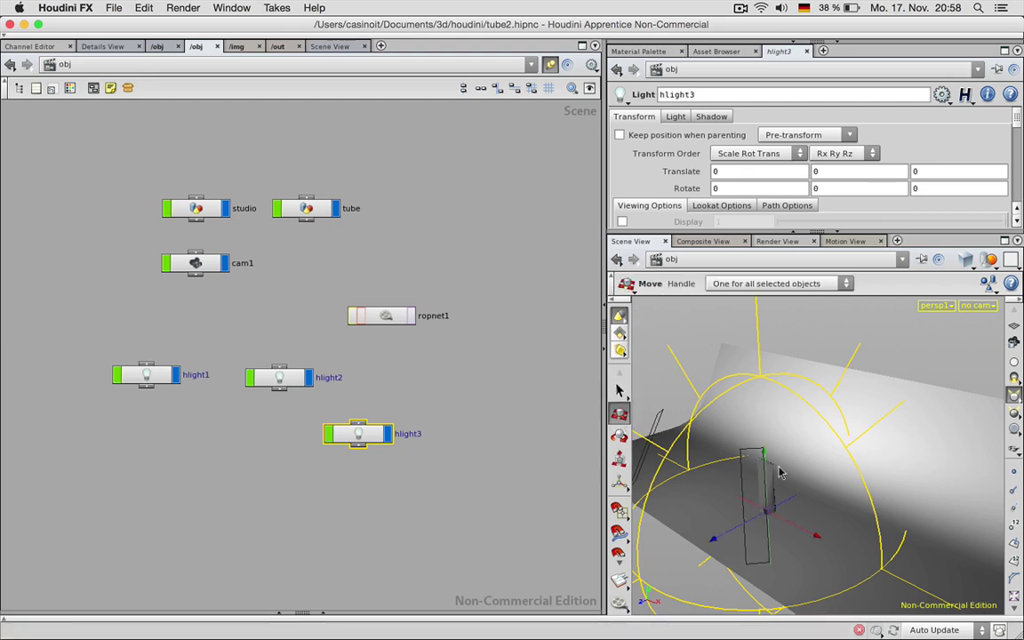
drag(779, 472, 802, 348)
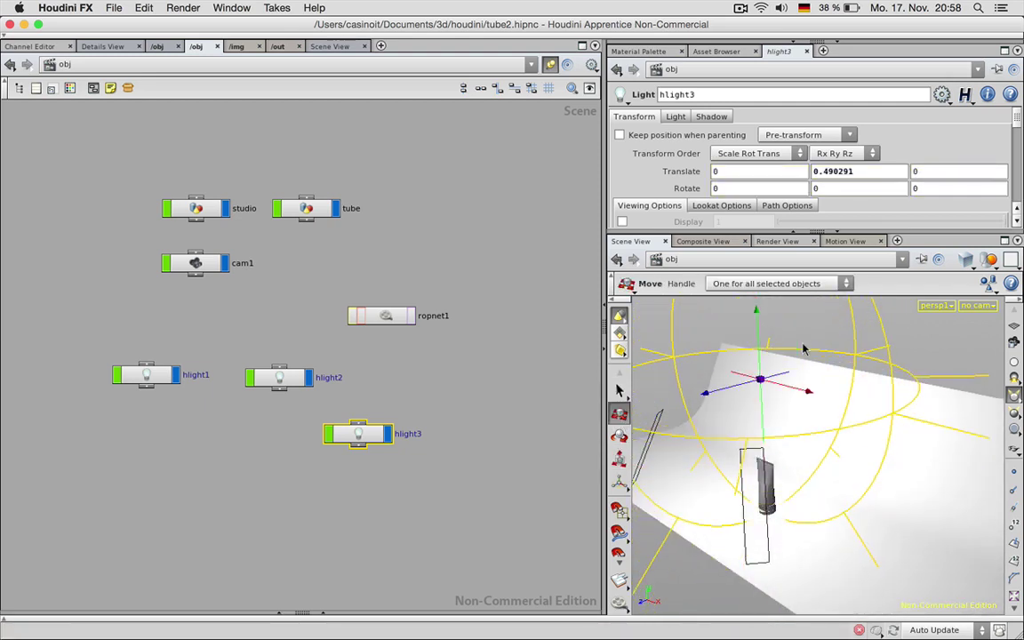
drag(725, 388, 686, 403)
Step: Change hlight3's light type to Grid
click(673, 118)
click(745, 135)
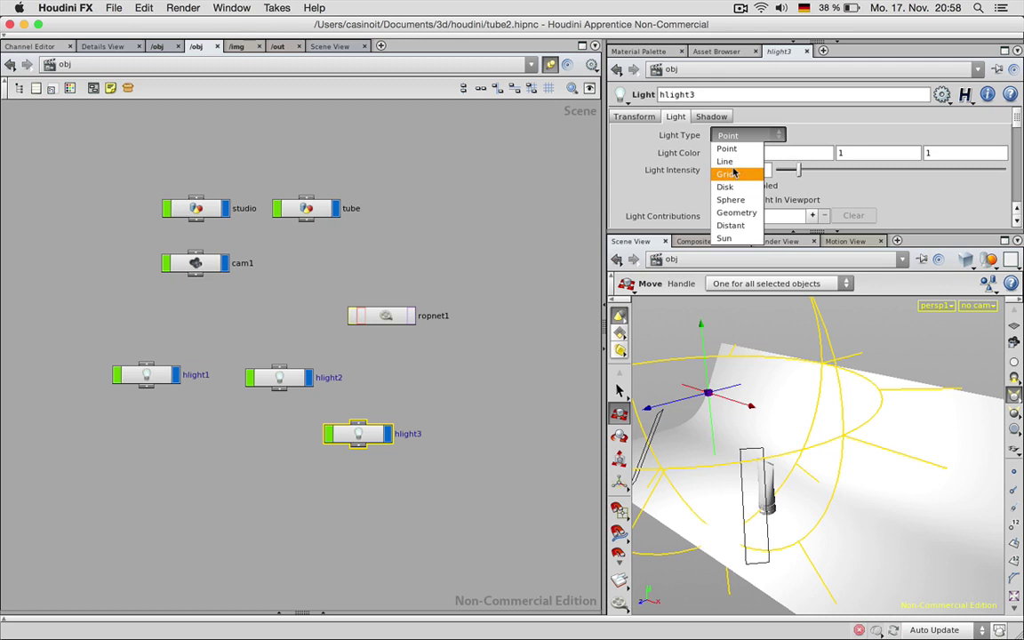
click(733, 173)
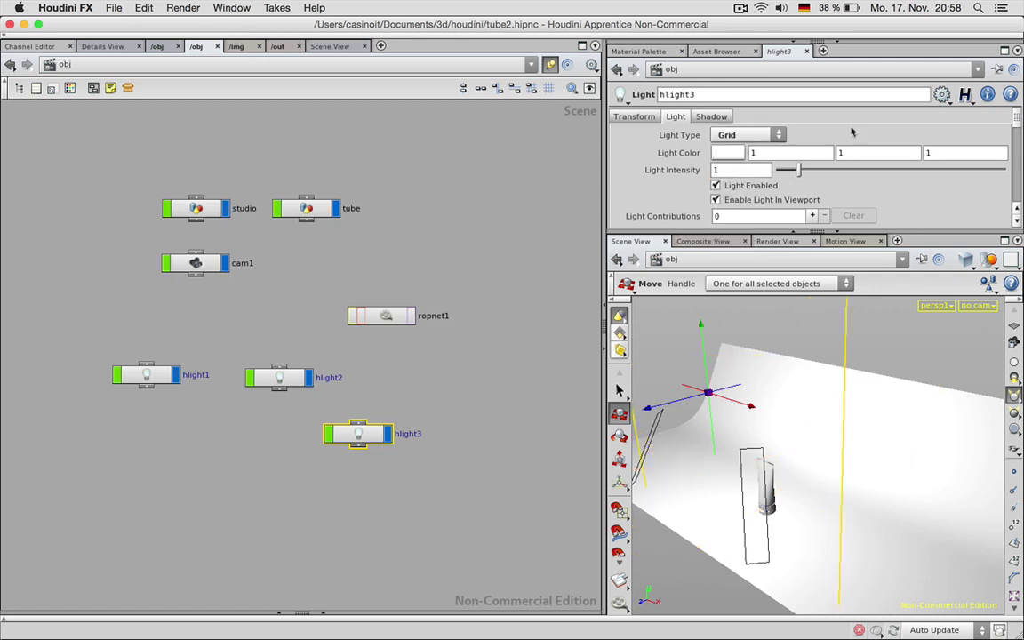
Step: Set hlight3's area size to 0.3 by 0.3 in its area light options
scroll(844, 169, down, 4)
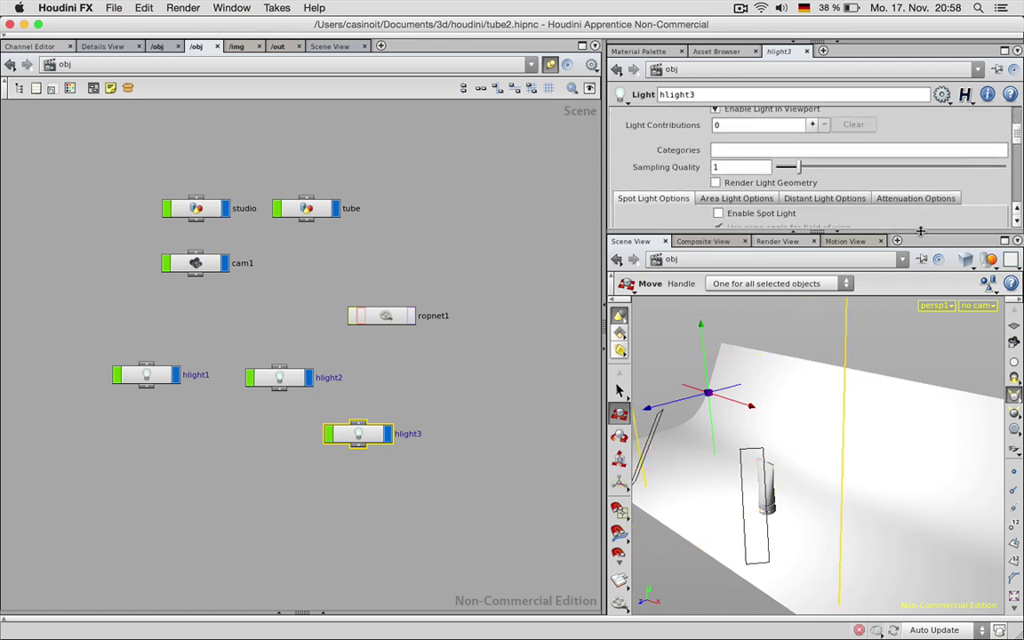
drag(906, 234, 906, 386)
click(736, 230)
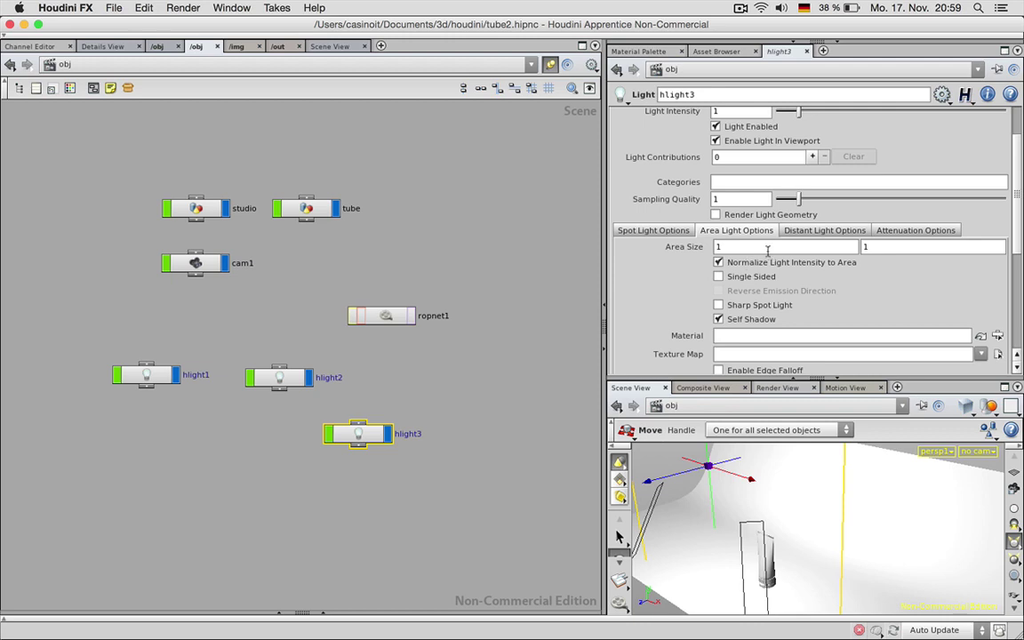
key(Return)
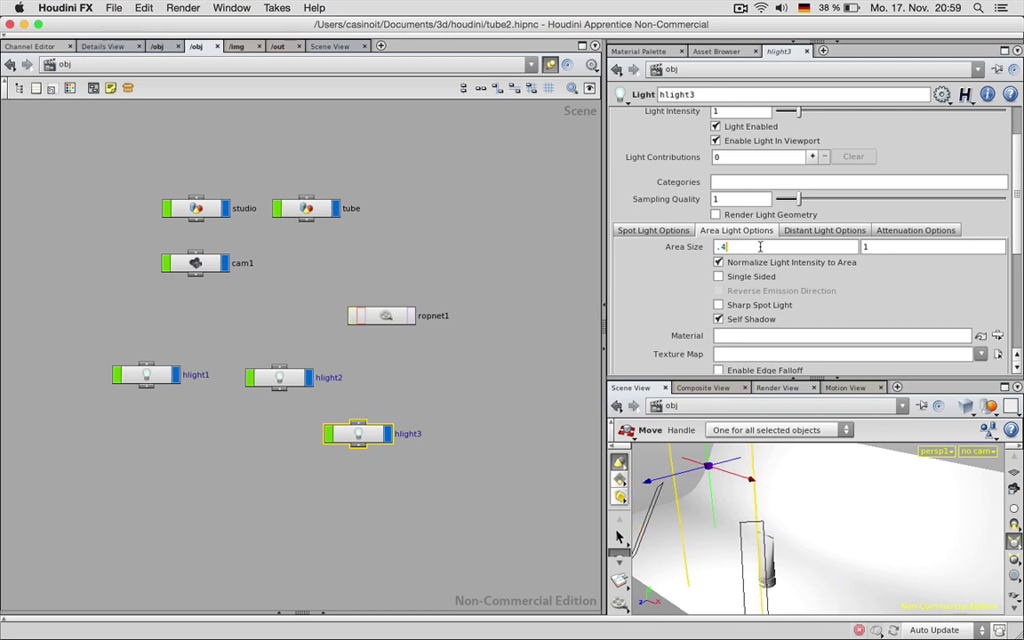
click(879, 243)
text(.)
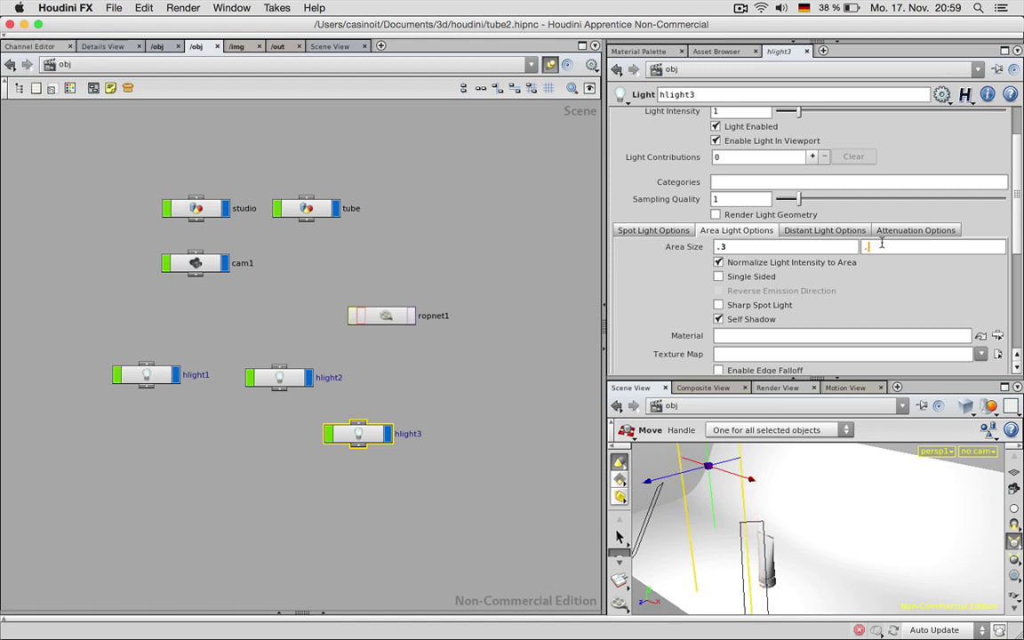
text(3)
key(Return)
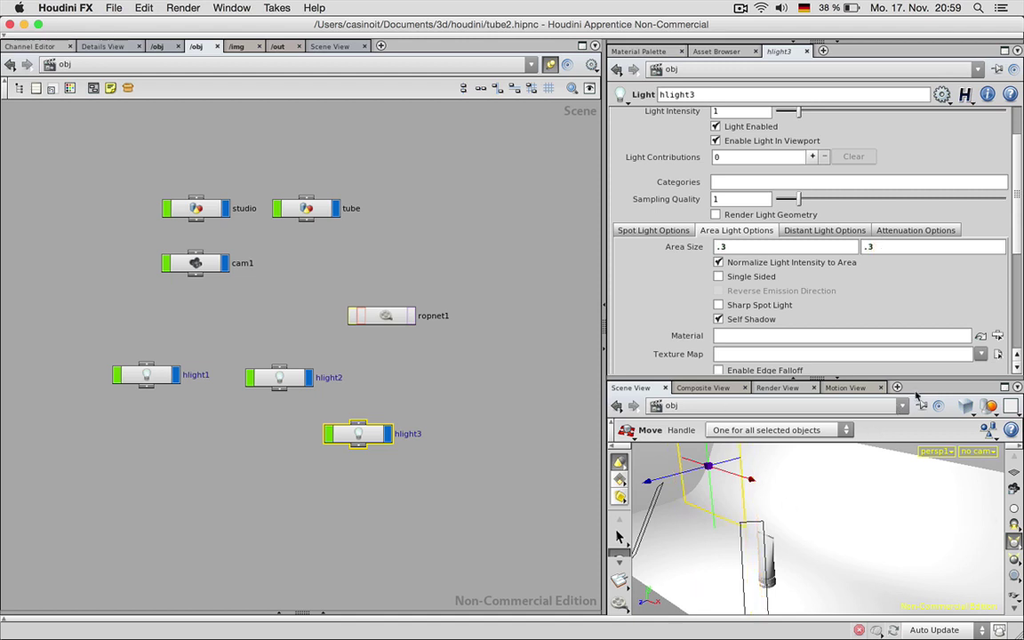
Step: Set hlight3's attenuation to Physically Correct and turn off Self Shadow in its area light options
drag(915, 381, 918, 321)
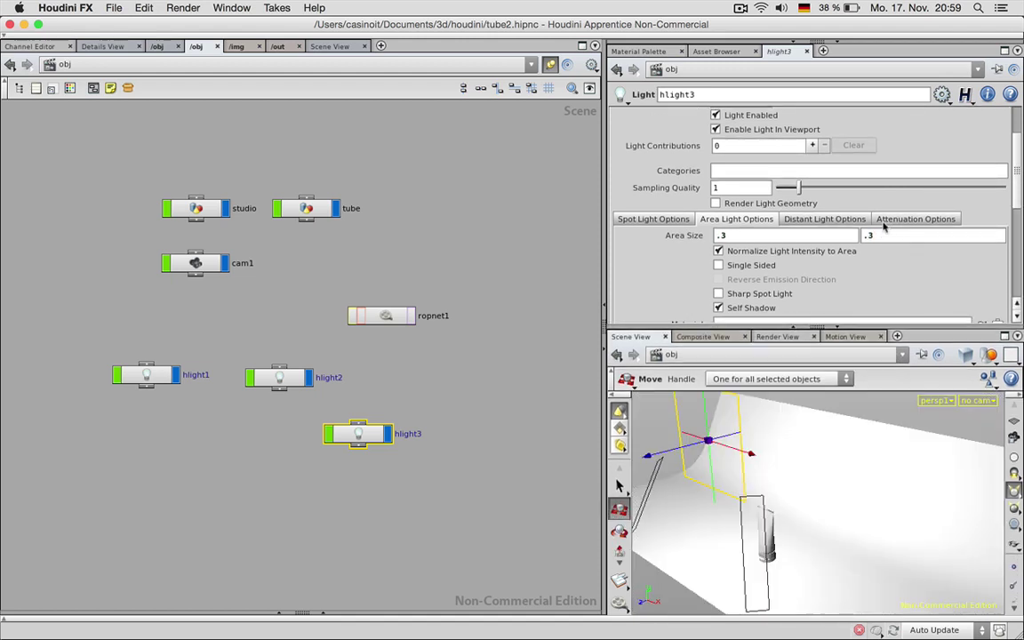
click(884, 222)
click(773, 235)
click(778, 277)
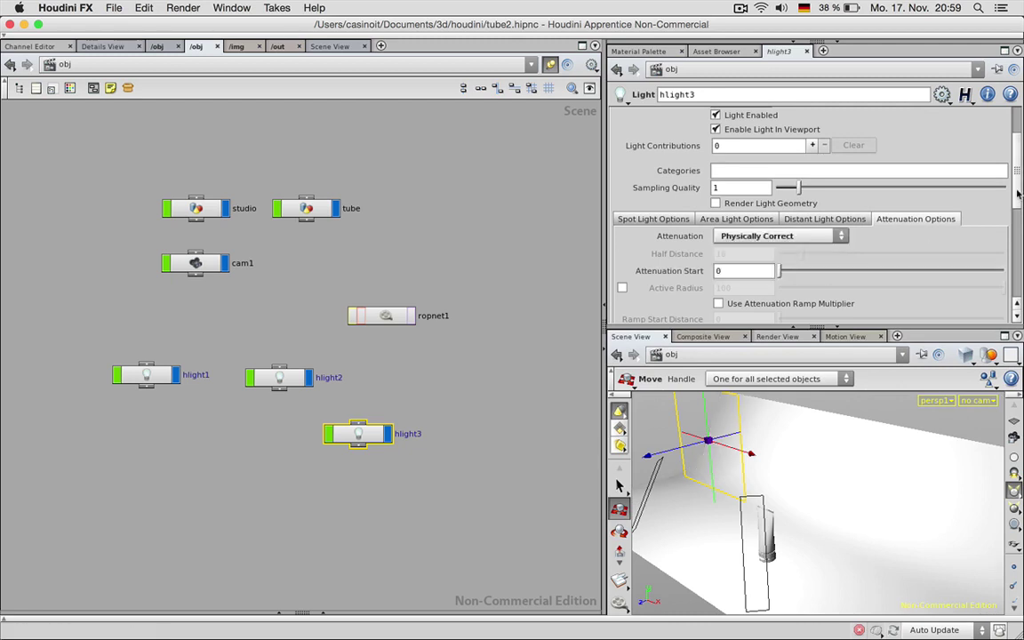
scroll(1018, 194, down, 2)
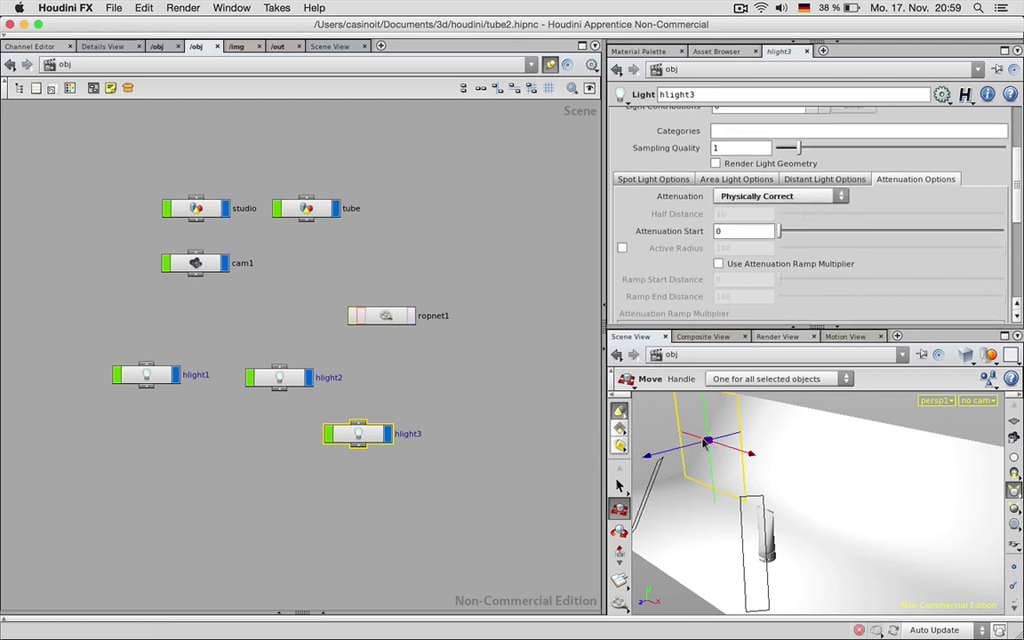
click(766, 180)
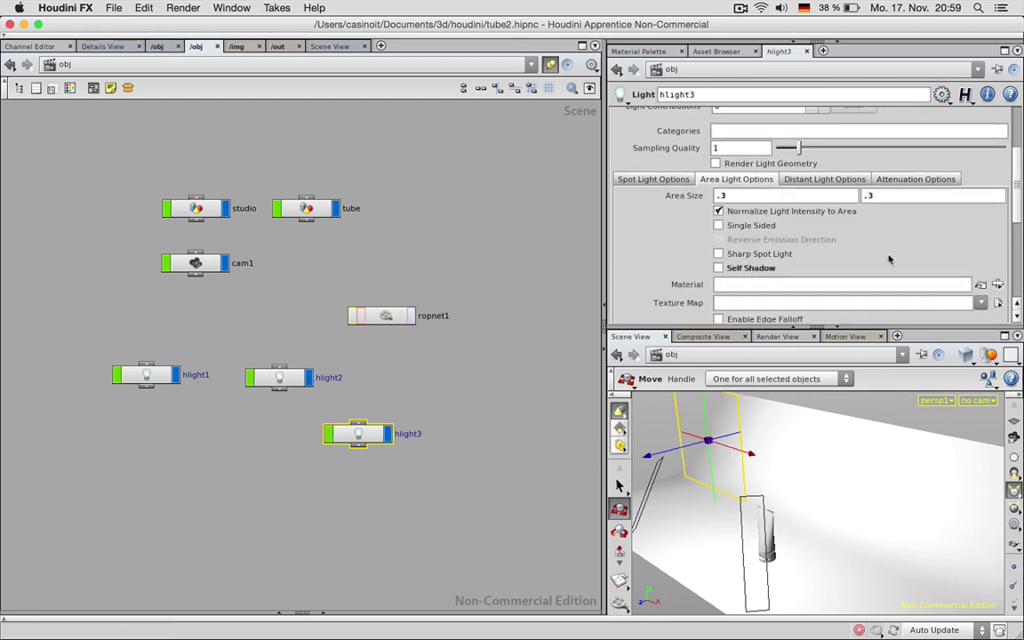
Step: Make hlight3 single sided in its area light options and tilt it downward so it faces the tube
scroll(1017, 237, down, 4)
scroll(1018, 238, up, 2)
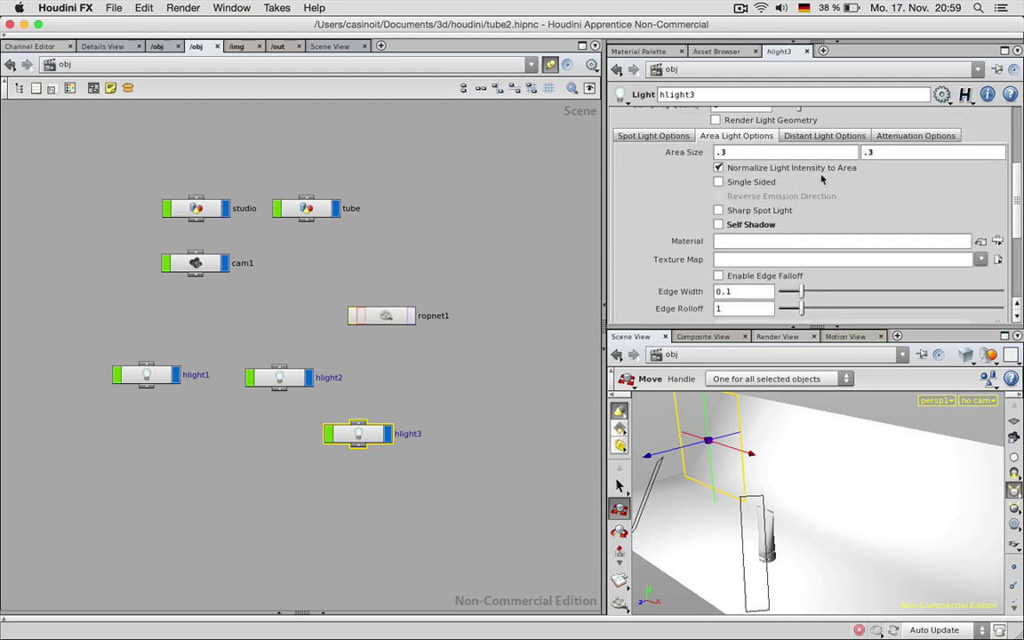
click(749, 182)
key(r)
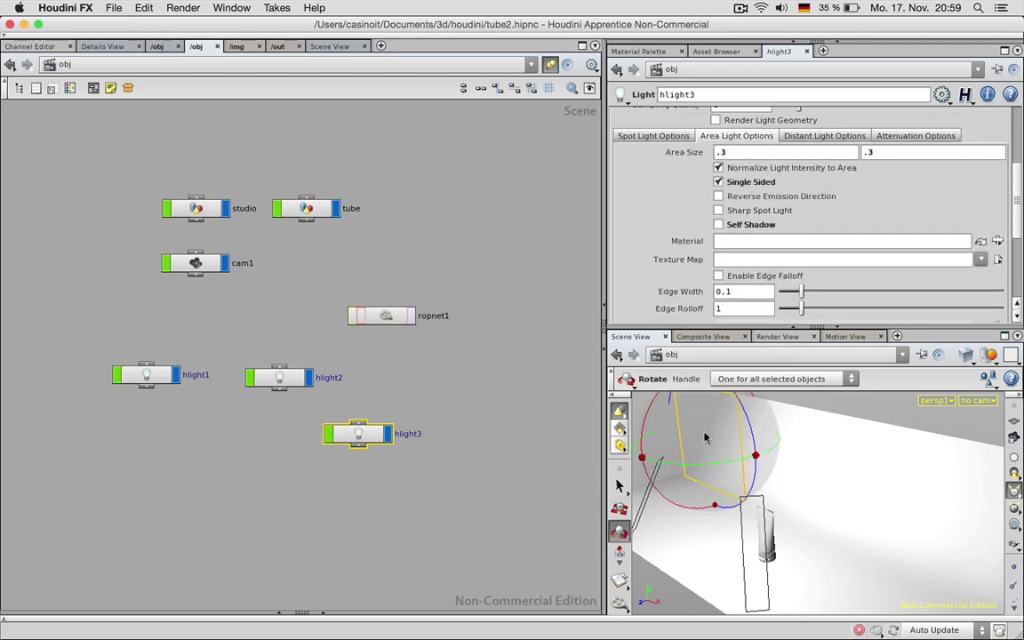
drag(649, 422, 690, 382)
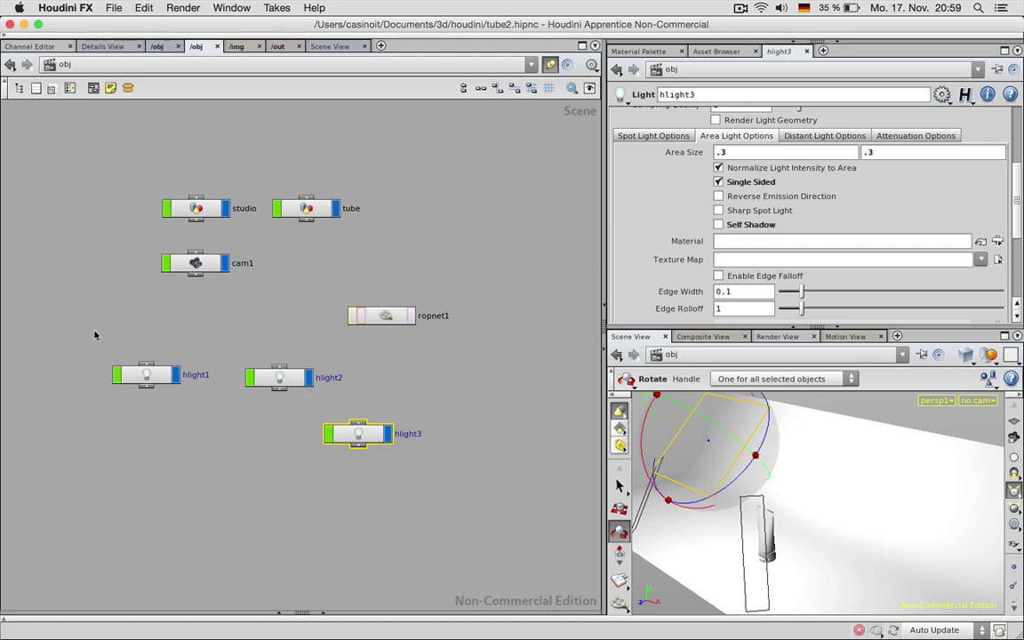
Step: Disable hlight1 and hlight2 and render the scene lit only by hlight3
drag(95, 335, 346, 396)
scroll(1016, 209, up, 5)
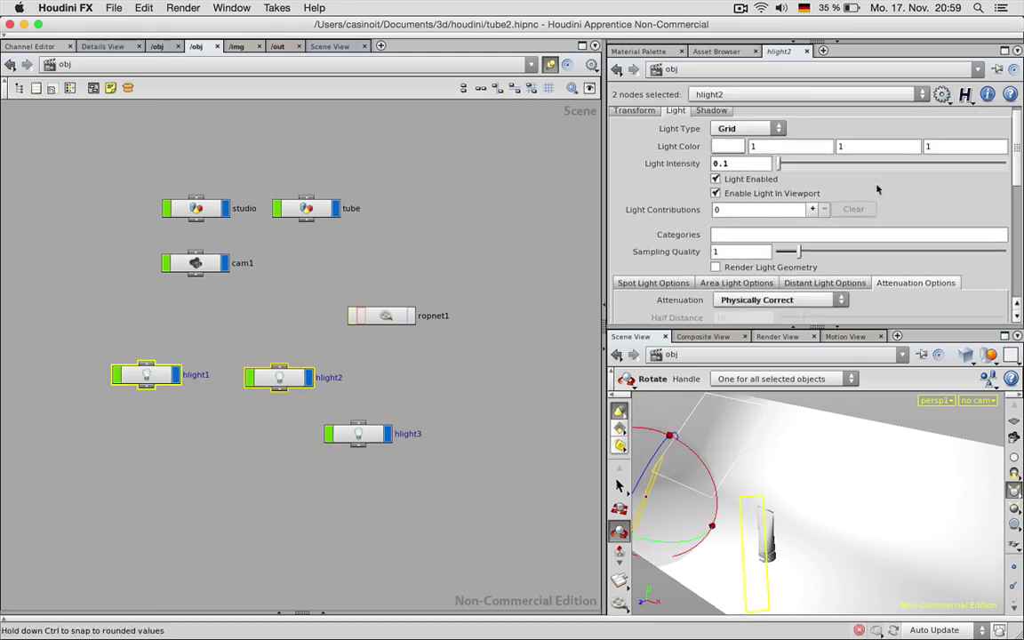
click(715, 179)
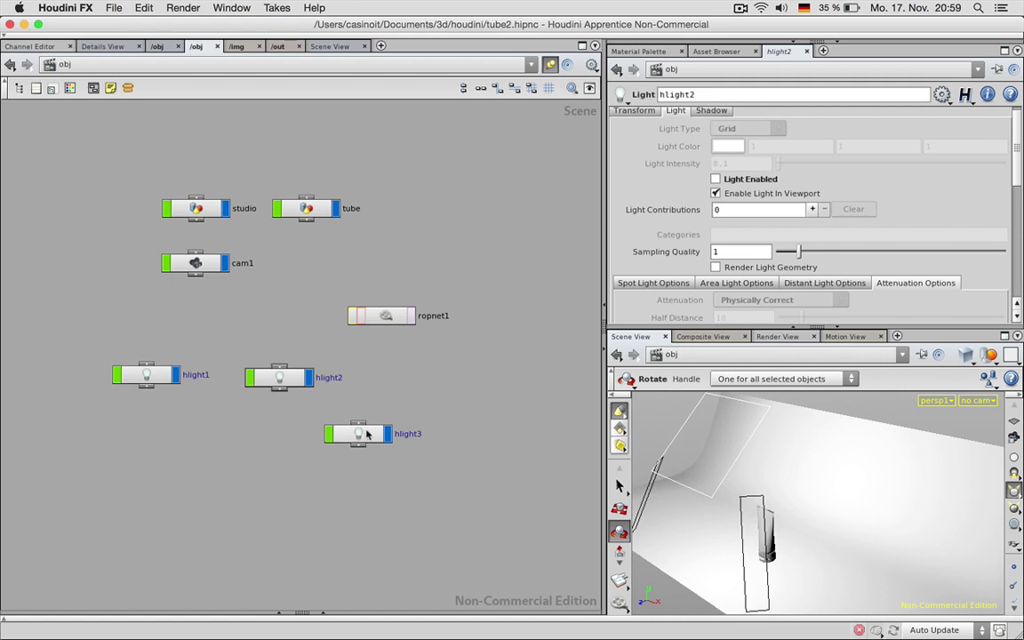
click(355, 433)
click(778, 336)
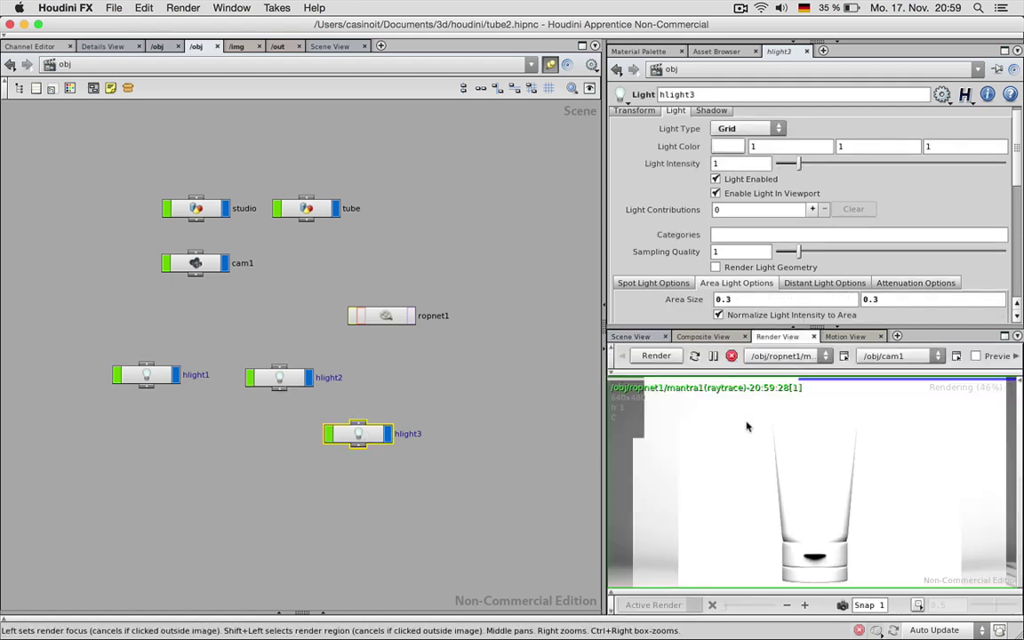
Step: Set hlight3's light intensity to 0.1 and enlarge the render view to show the whole tube
scroll(1016, 171, up, 1)
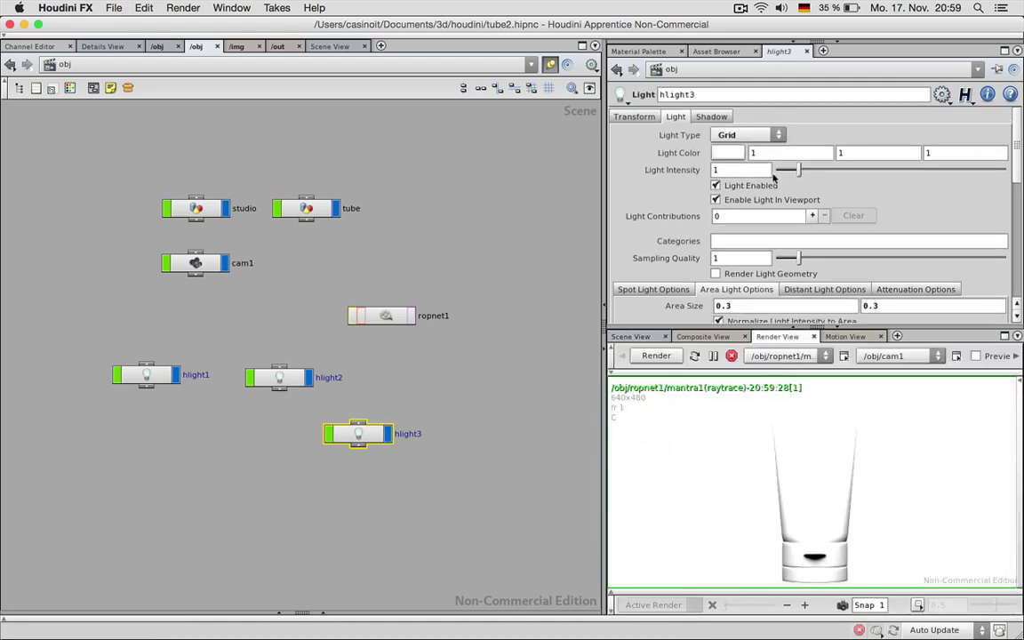
click(742, 169)
text(.1)
key(Return)
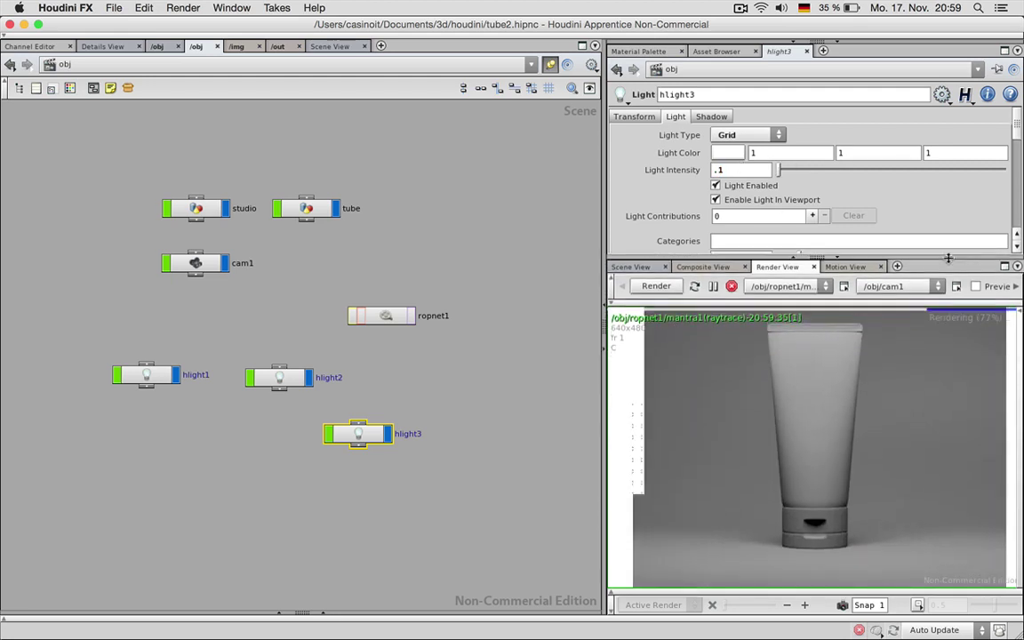
drag(945, 323, 947, 250)
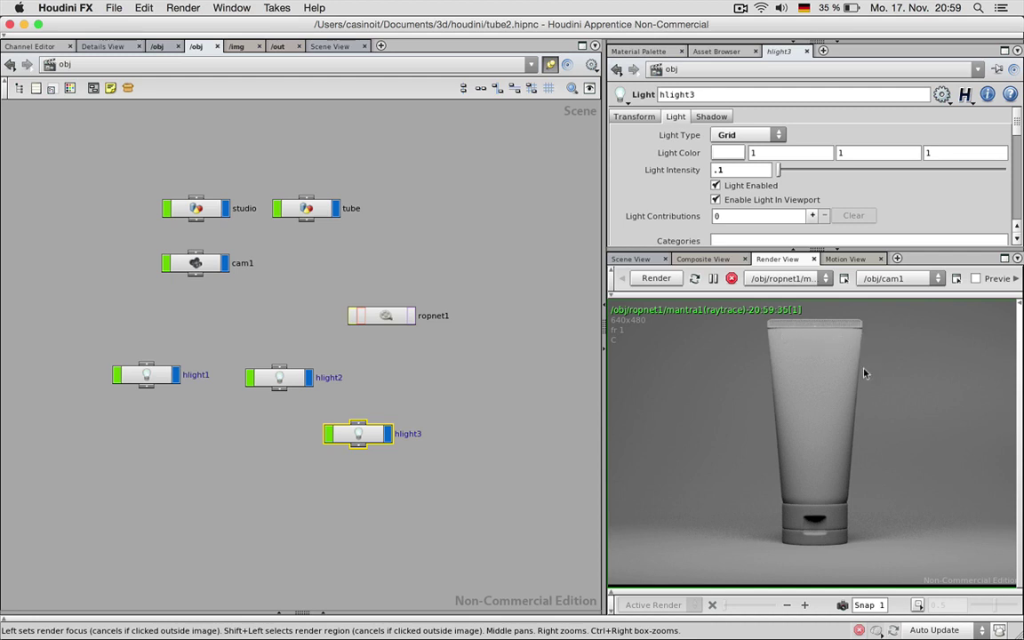
middle_drag(863, 373, 855, 375)
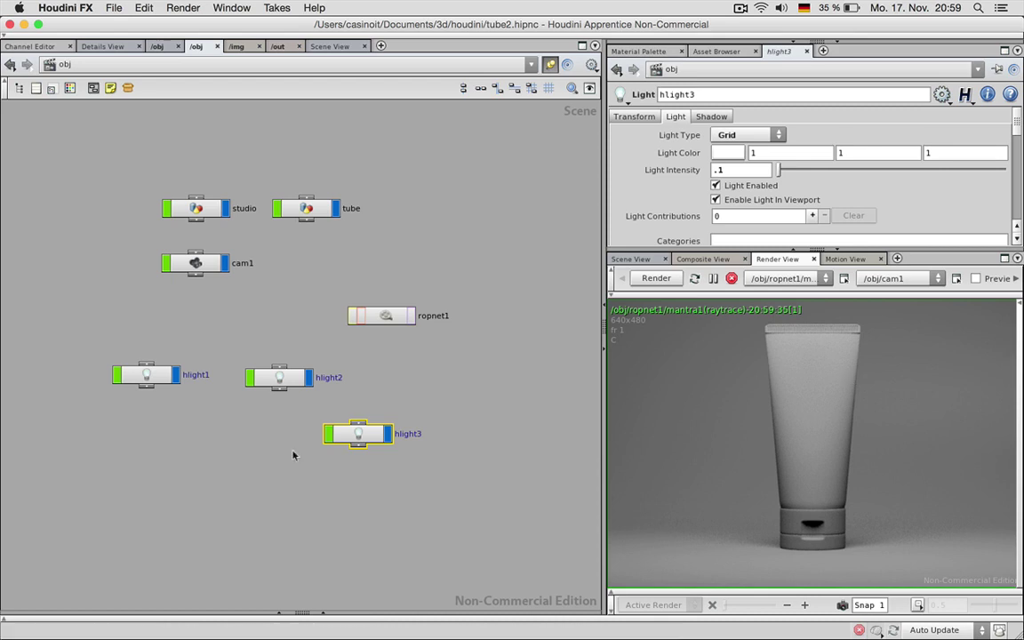
Step: Move the hlight3 node below hlight2 in the network and enable hlight1 and hlight2 again
drag(358, 438, 291, 438)
drag(105, 342, 306, 391)
click(715, 185)
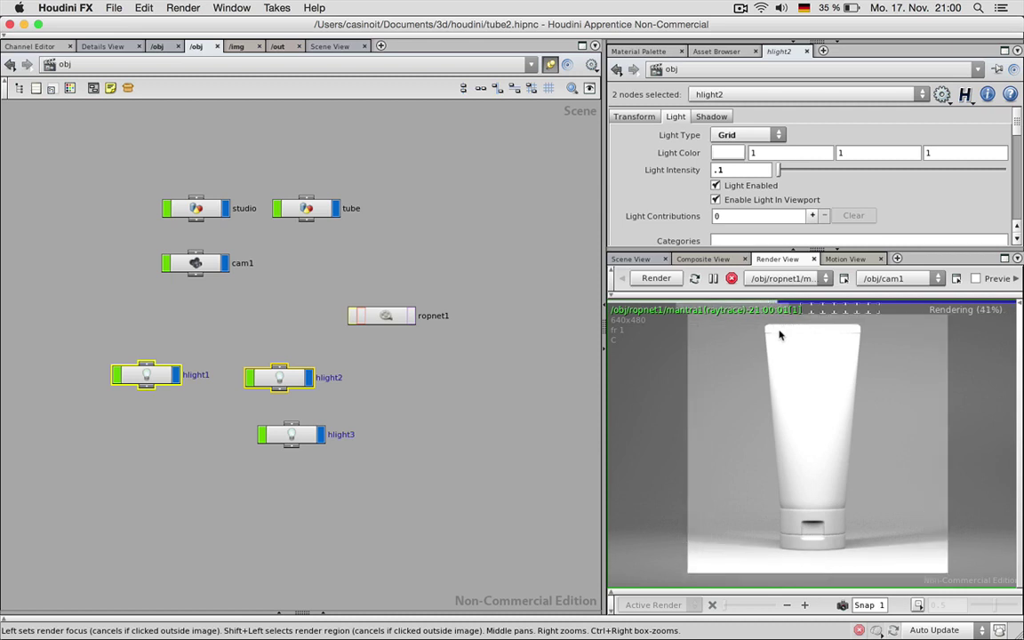
Step: Set hlight3's light intensity to 0.065 and rename the light from_top
click(298, 436)
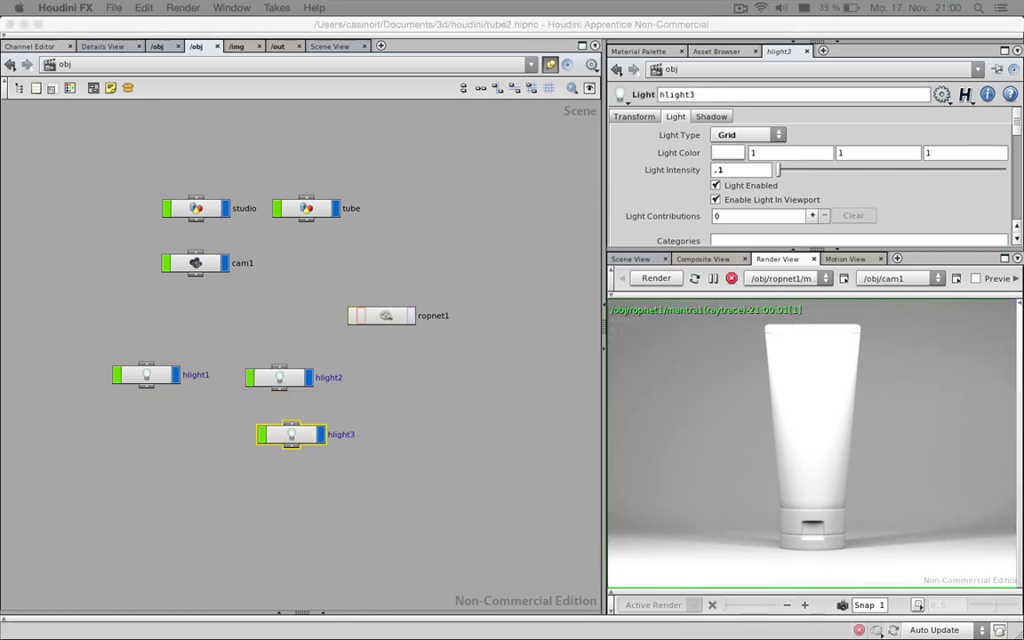
click(721, 170)
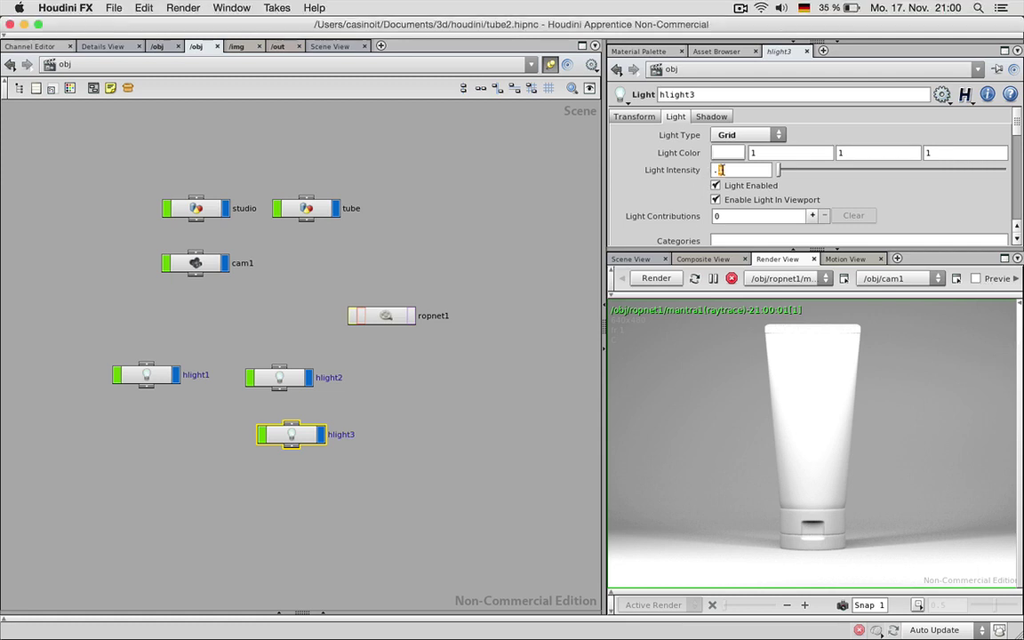
text(.065)
key(Return)
double_click(339, 433)
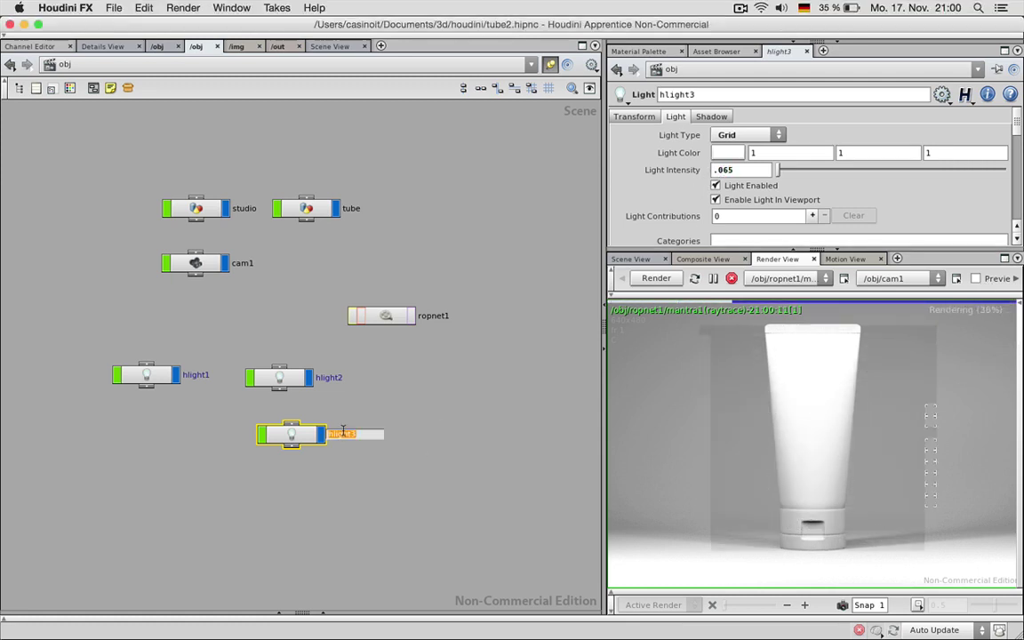
text(from top)
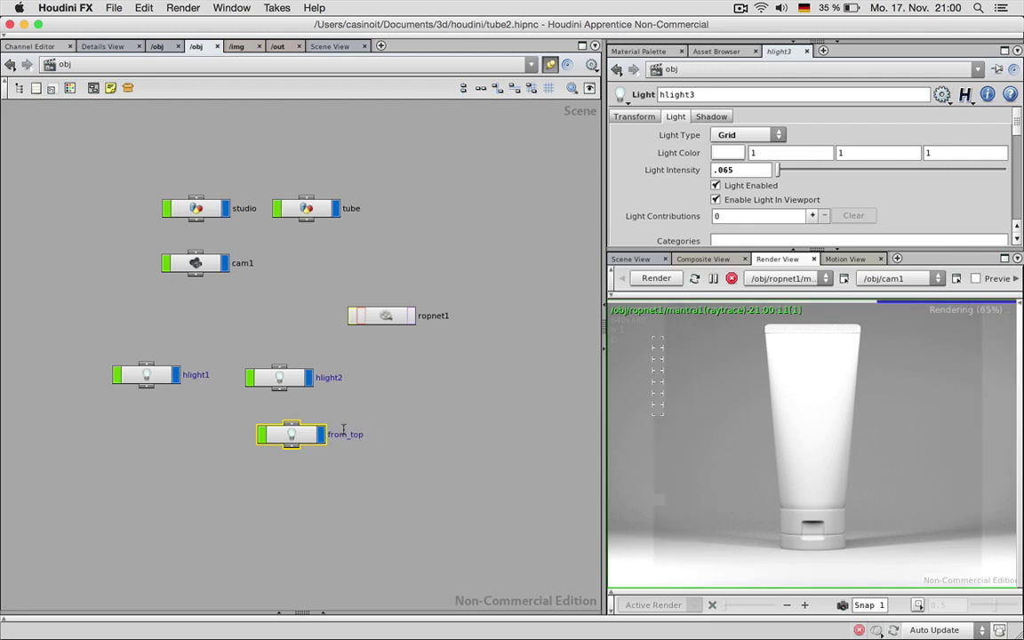
key(Return)
Step: Disable hlight2, from_top and hlight1 so that all three lights are switched off in the render
click(280, 378)
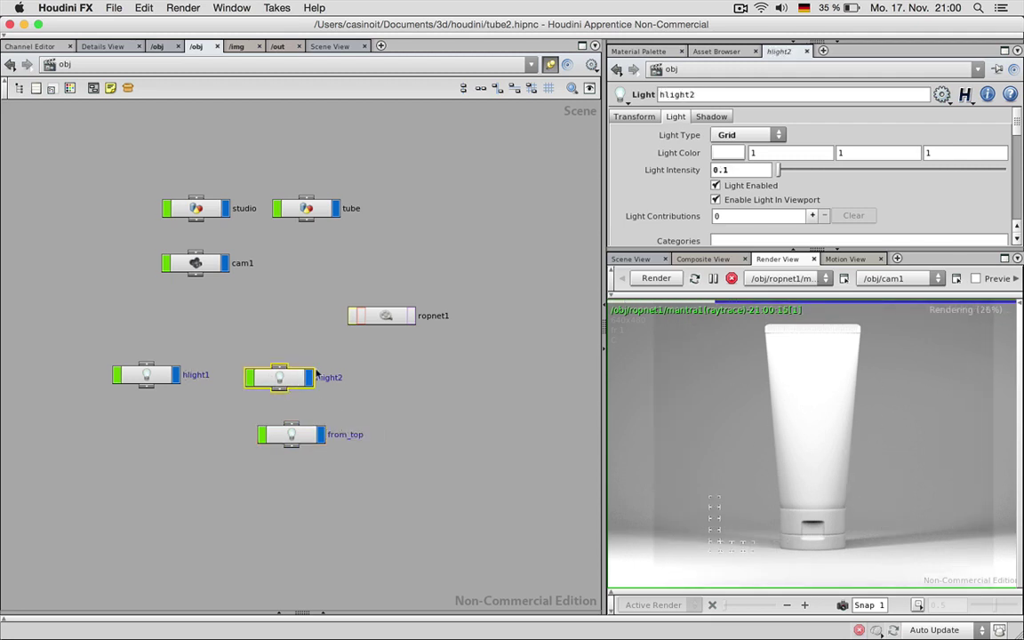
click(717, 185)
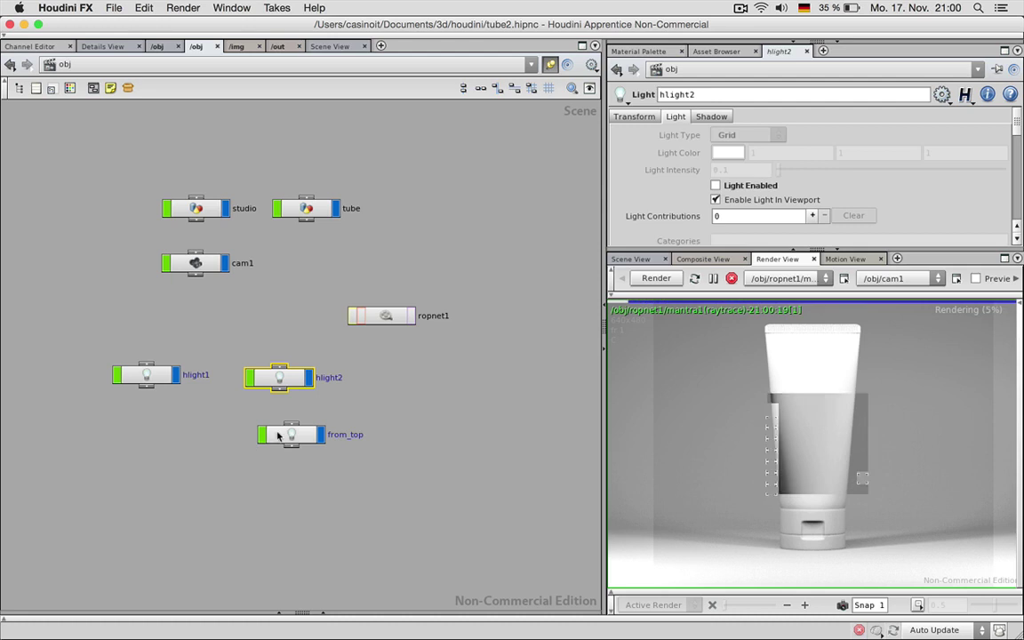
click(291, 433)
click(145, 374)
drag(322, 483, 133, 336)
click(716, 185)
click(346, 435)
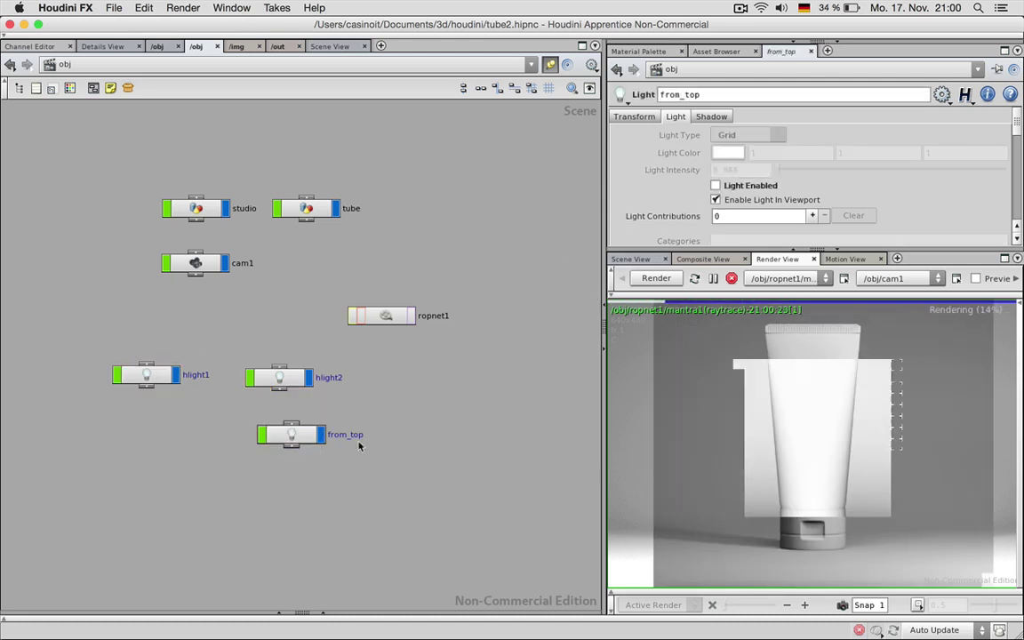
click(325, 377)
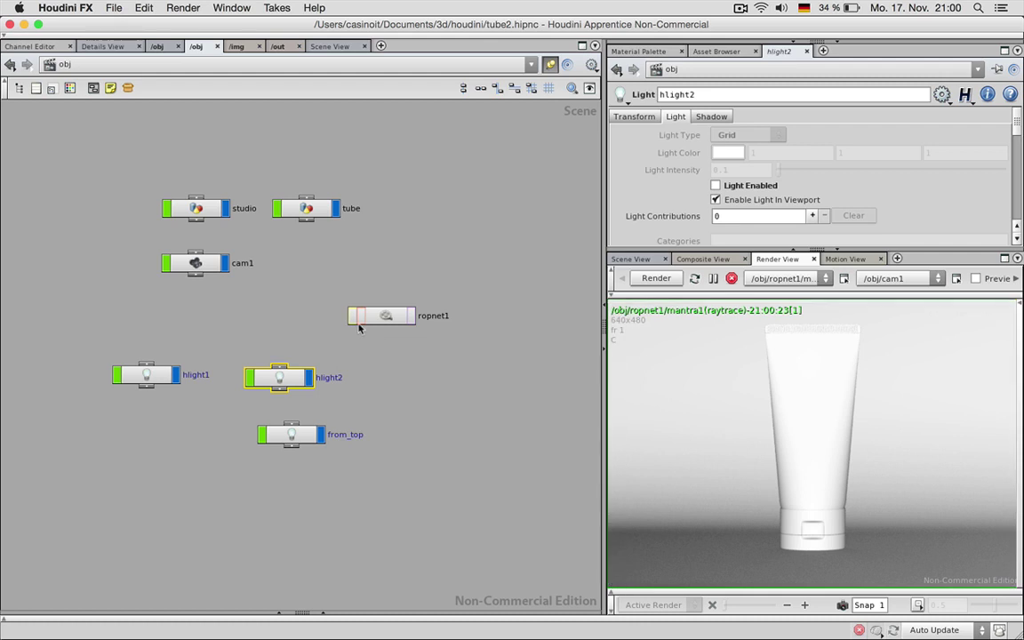
Step: Examine cam1's transform, render, view and sampling parameters
click(195, 263)
scroll(1018, 142, down, 5)
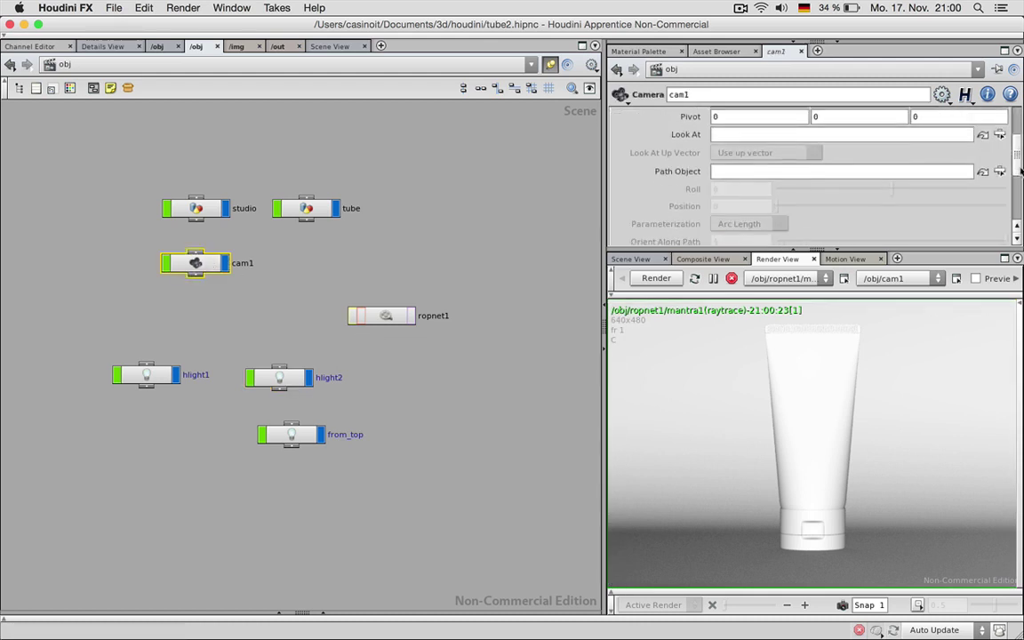
scroll(1020, 135, up, 5)
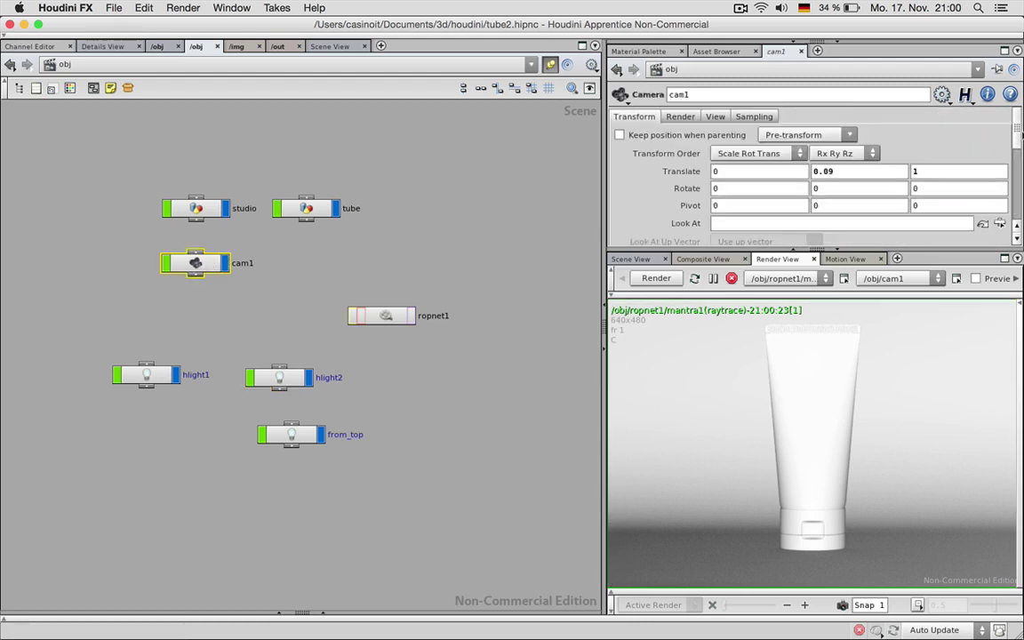
click(681, 116)
click(714, 116)
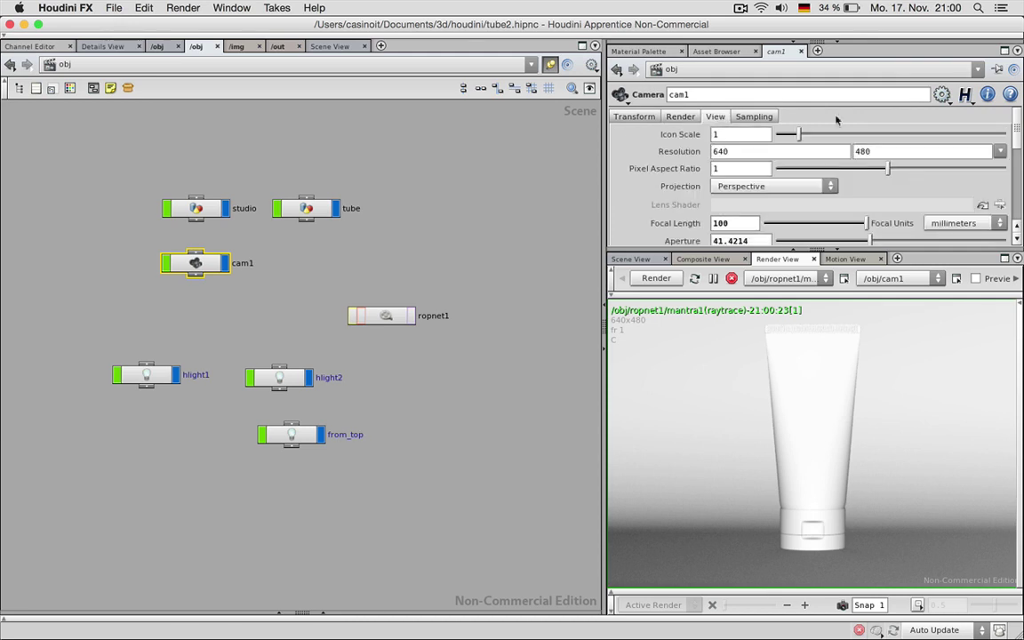
scroll(1019, 184, down, 5)
scroll(1019, 184, down, 3)
scroll(1019, 184, up, 8)
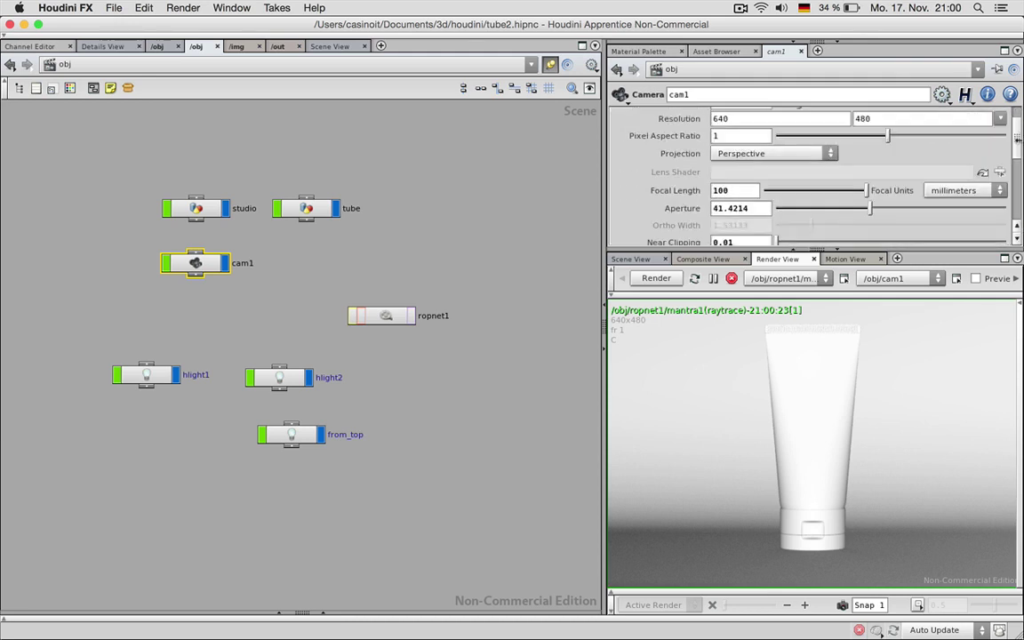
scroll(1016, 159, up, 2)
click(745, 116)
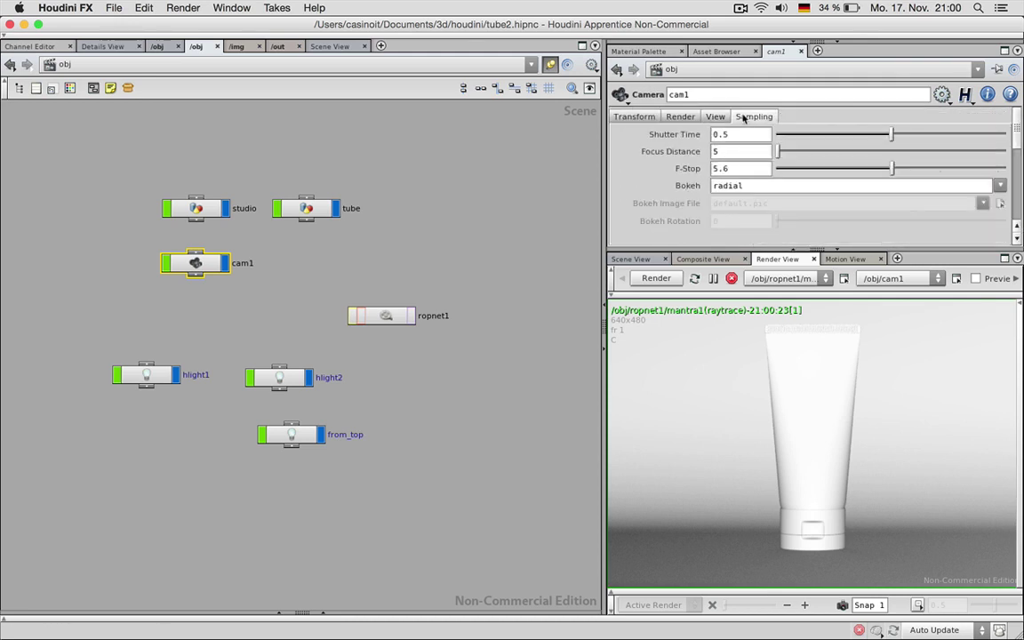
click(634, 116)
scroll(1019, 146, down, 5)
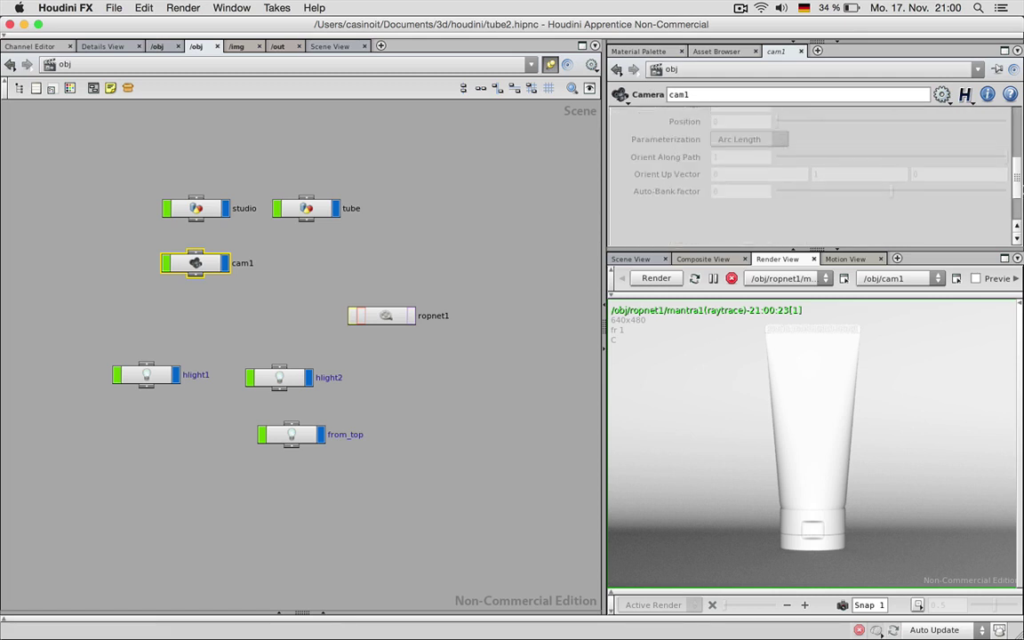
scroll(1019, 147, up, 2)
Step: Enable hlight1 again and rename it from_right
click(161, 374)
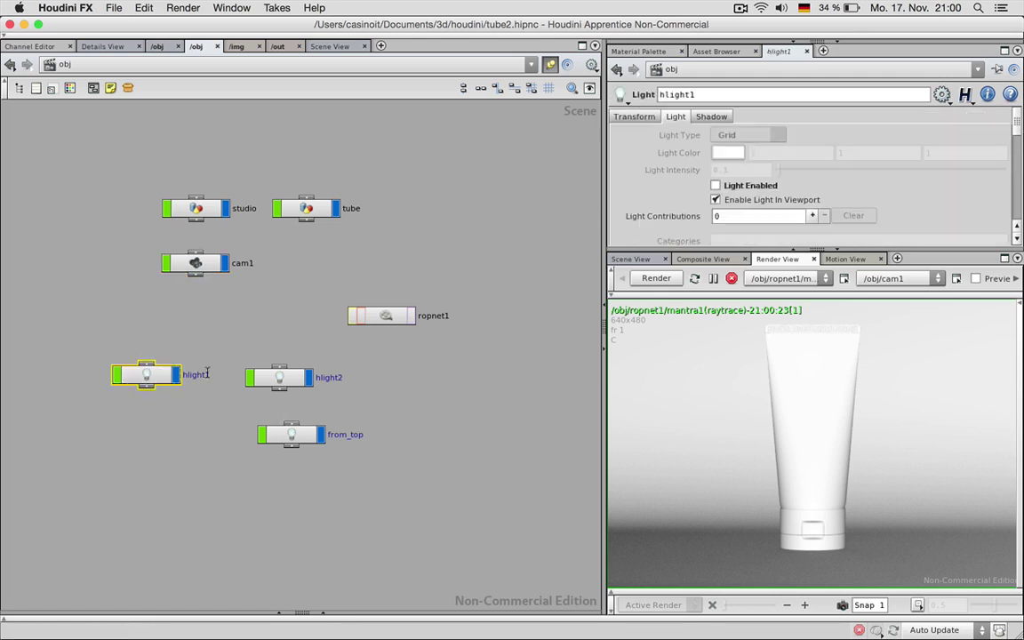
click(715, 186)
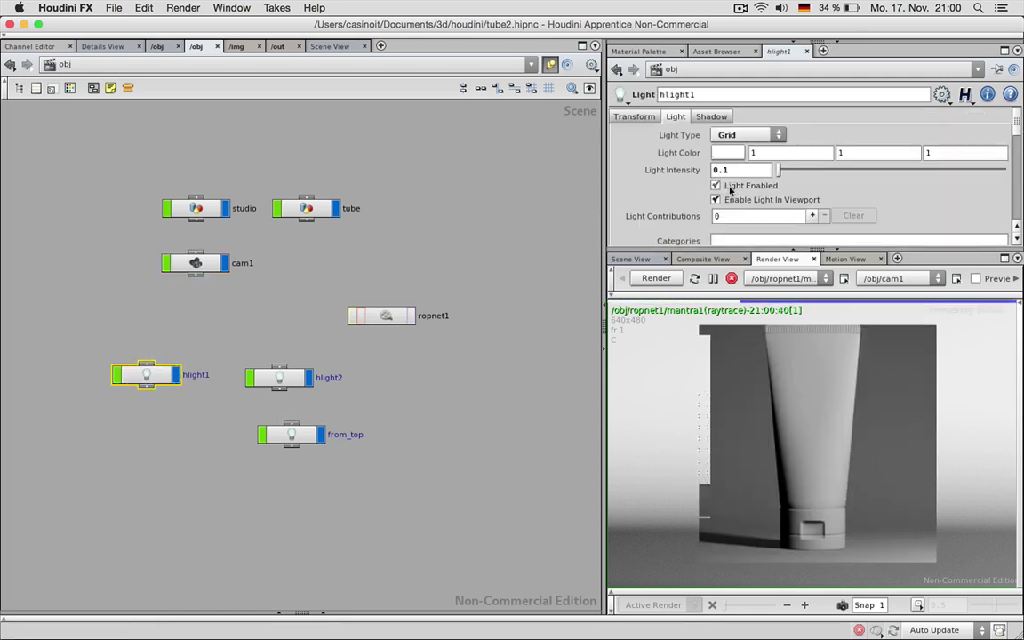
double_click(200, 374)
text(from)
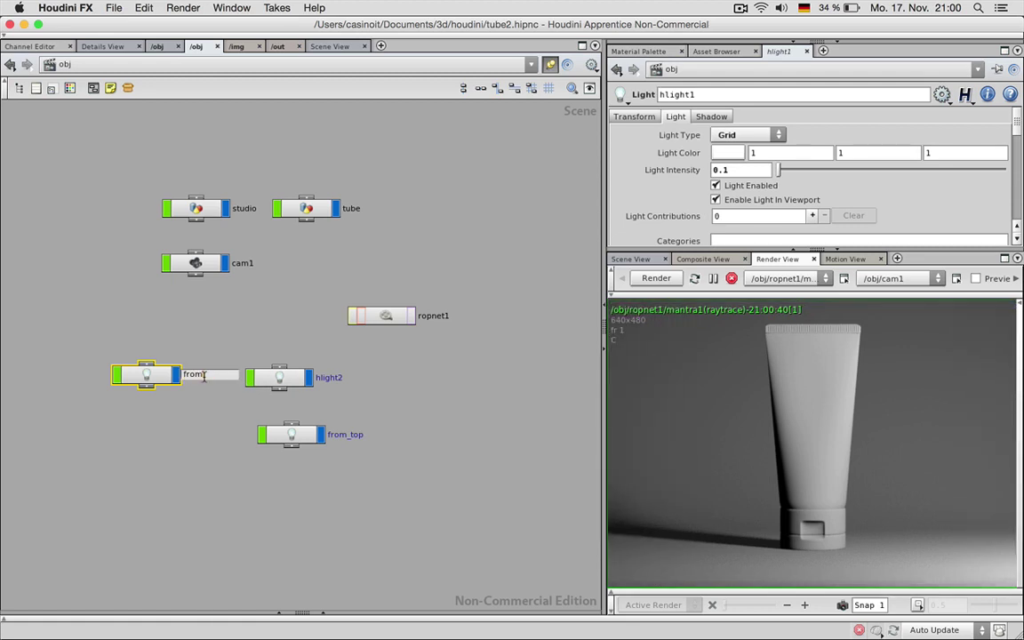
text(_right)
key(Return)
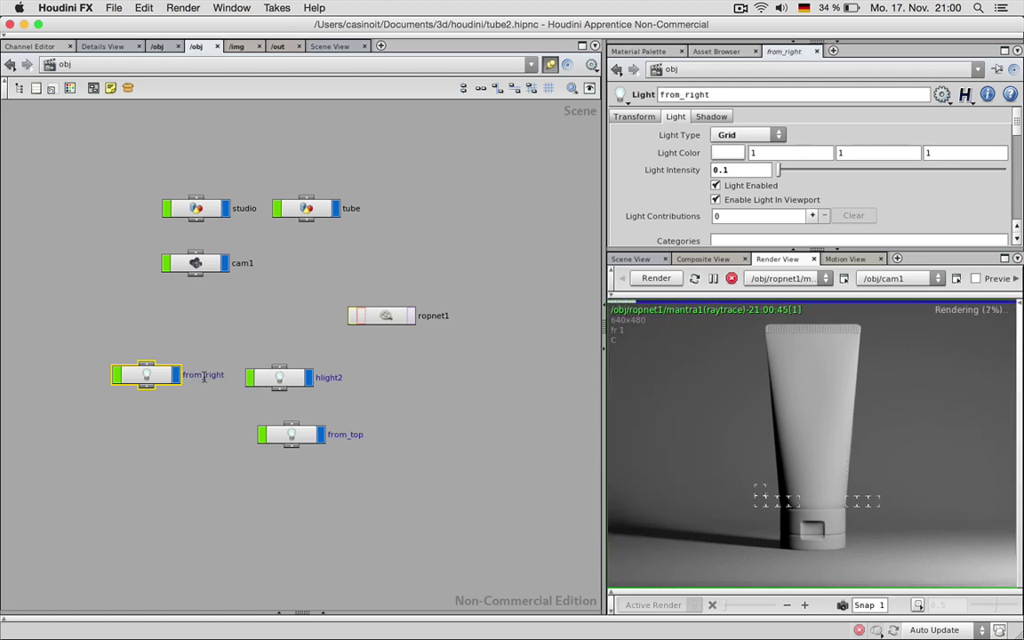
Step: Rename hlight2 to from_left and enable both it and the from_top light again
click(280, 377)
double_click(331, 376)
text(from_left)
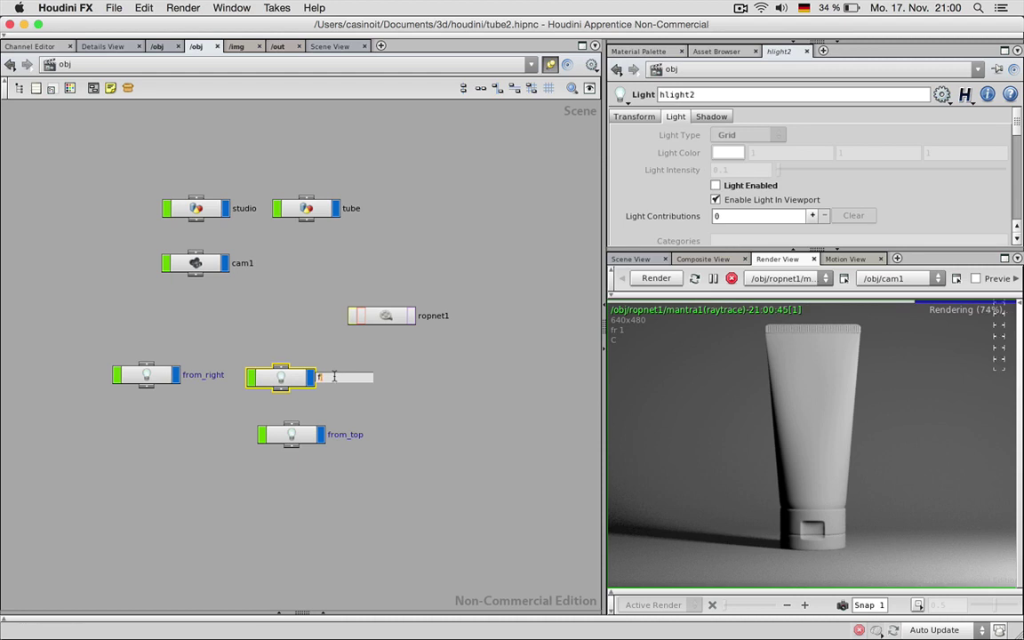
key(Return)
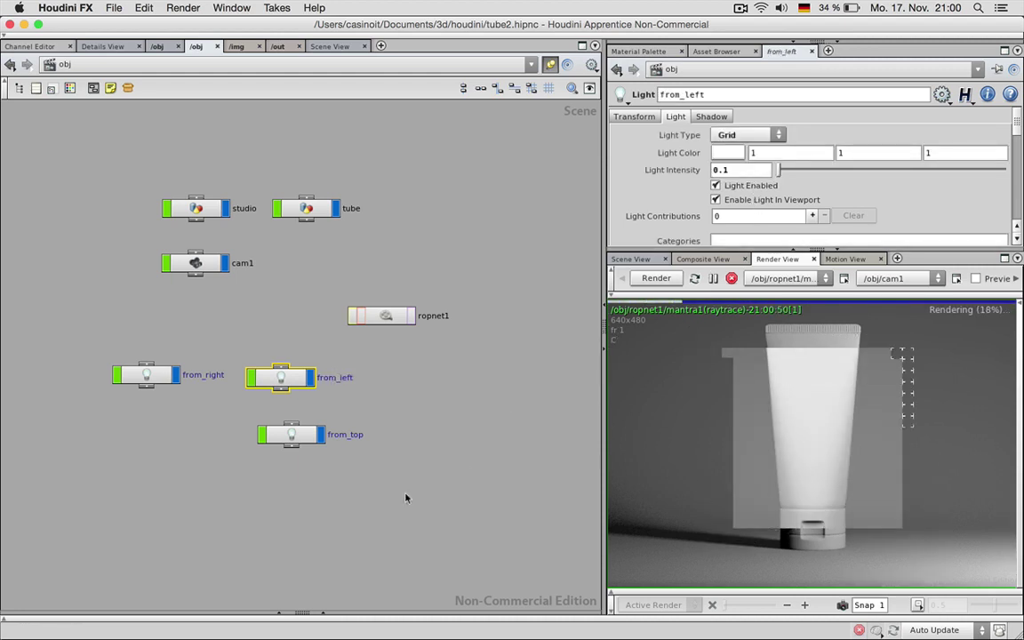
click(291, 434)
click(740, 187)
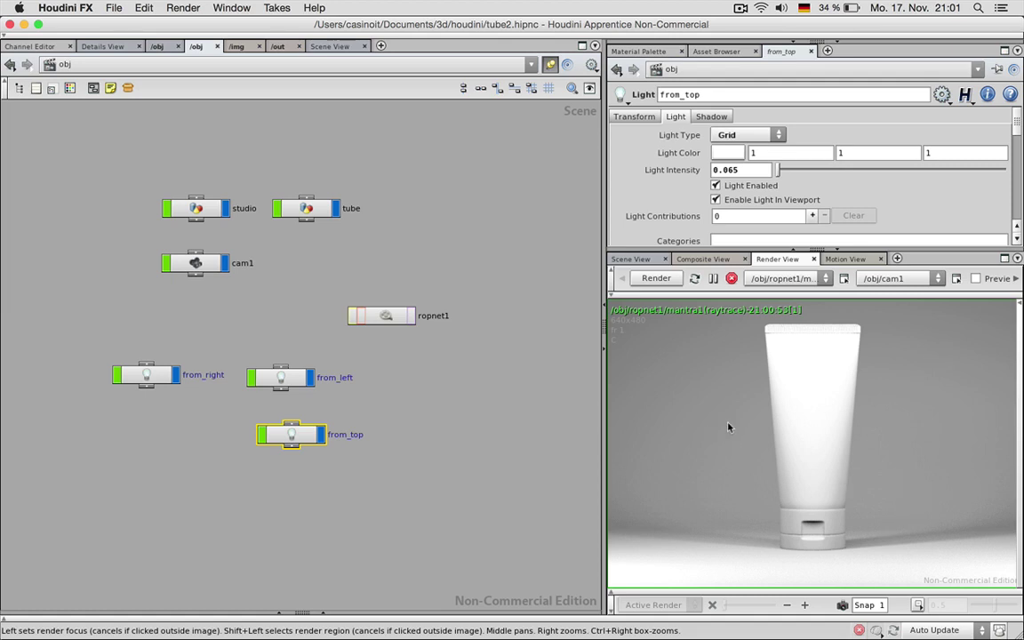
Step: Duplicate the from_top light and place the copy beside the original, below from_left in the network
click(631, 259)
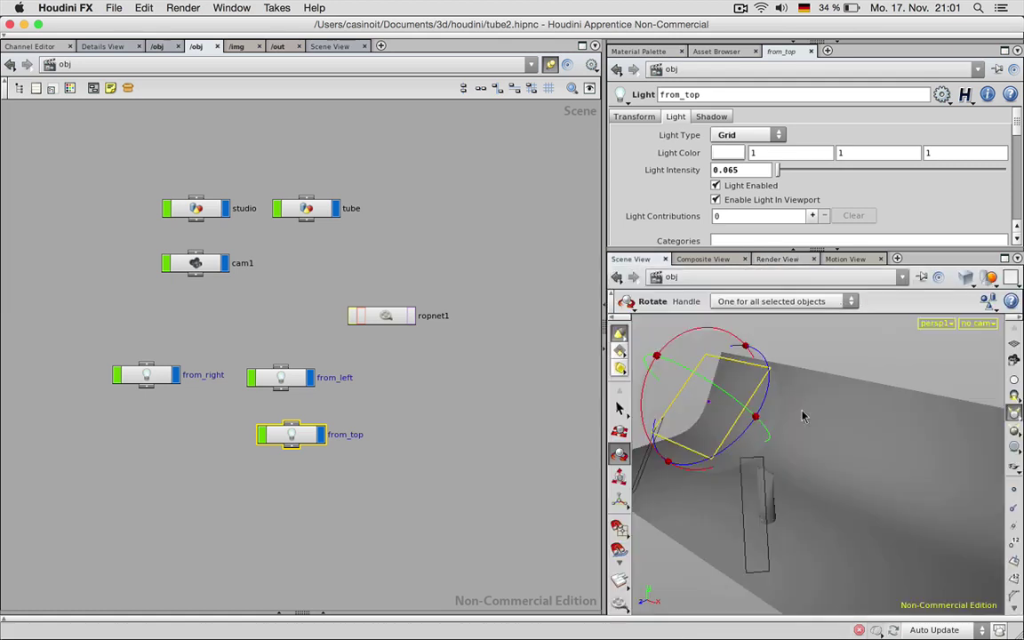
scroll(823, 451, down, 3)
alt+drag(827, 450, 746, 431)
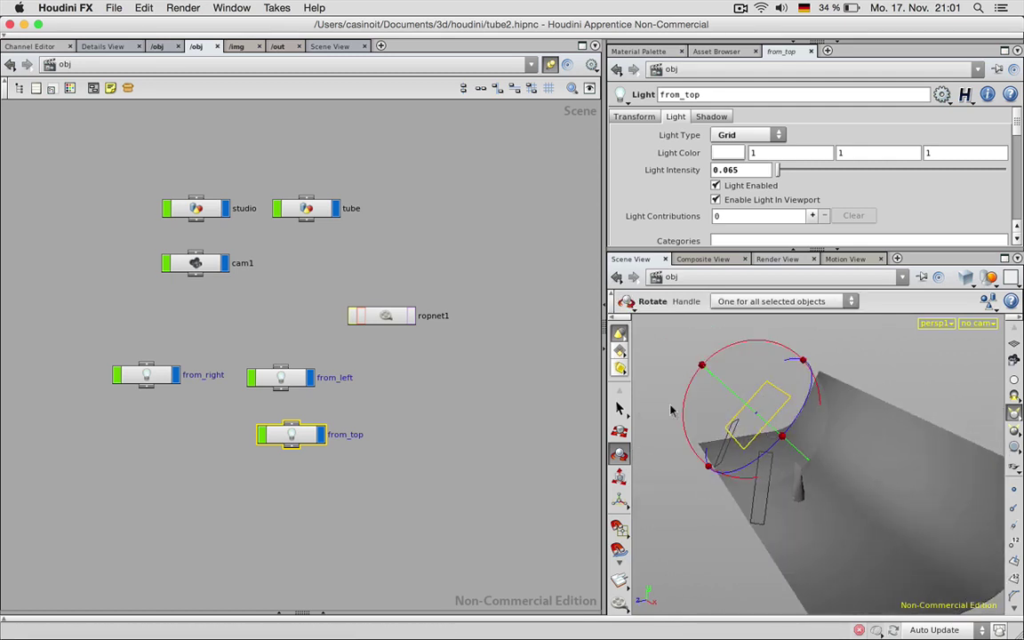
drag(291, 441, 156, 436)
key(super+c)
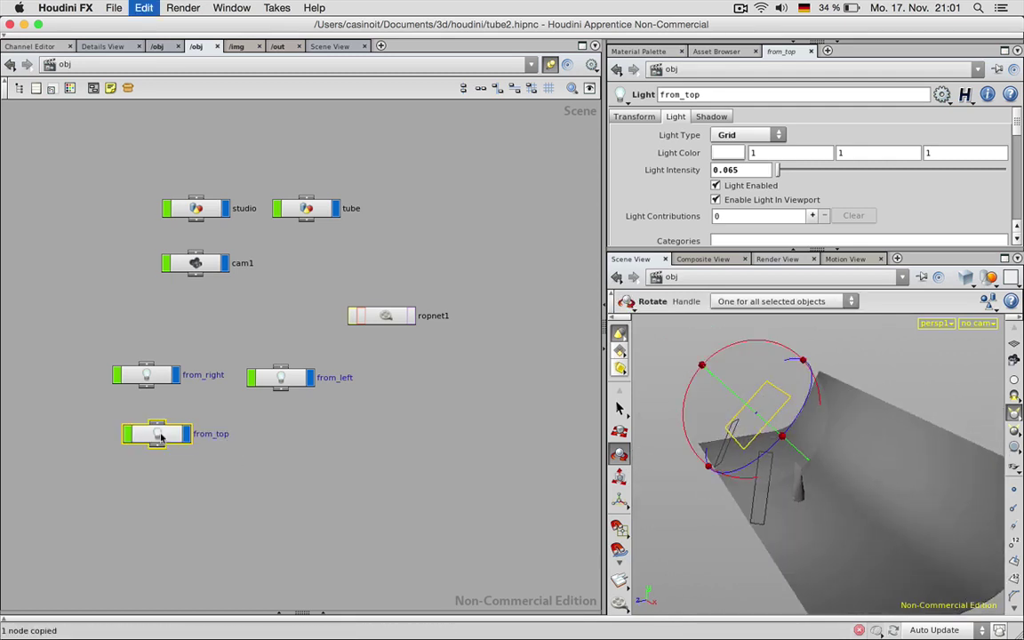
key(super+v)
drag(230, 474, 293, 439)
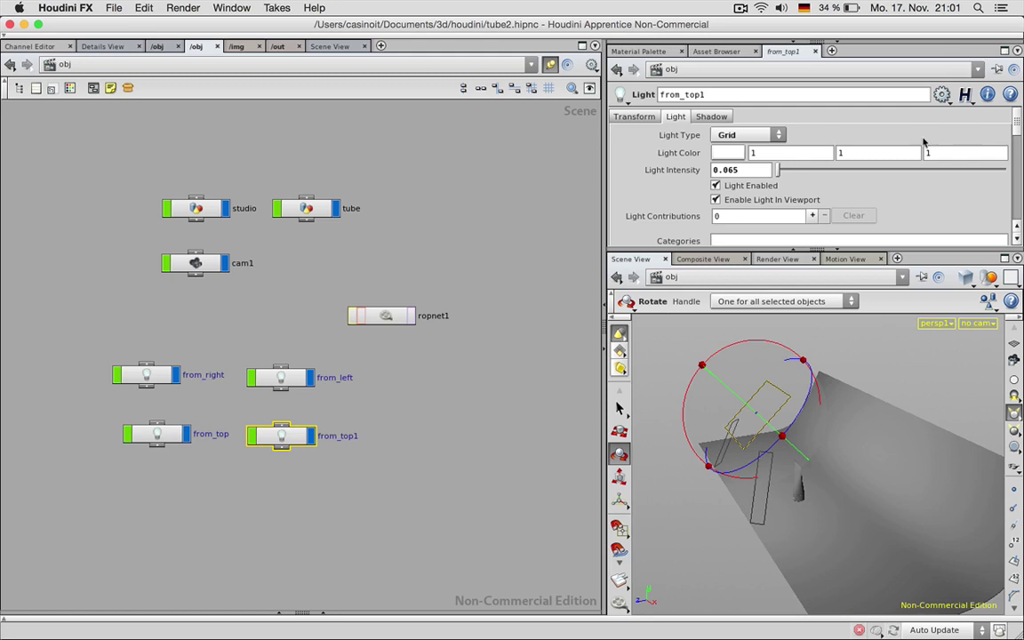
Step: Set the copied light's area size to 0.6 by 0.6 and rotate it slightly toward the studio backdrop
mouse_move(1017, 132)
mouse_down()
mouse_move(1017, 169)
mouse_move(1018, 149)
mouse_up()
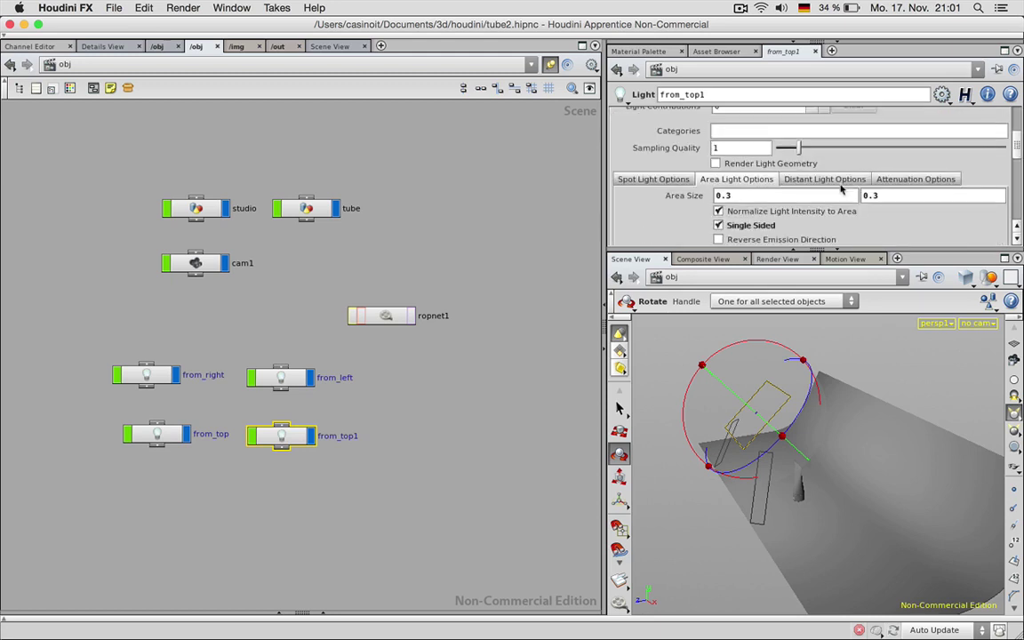
click(736, 196)
click(738, 196)
key(Tab)
text(0.6)
key(Return)
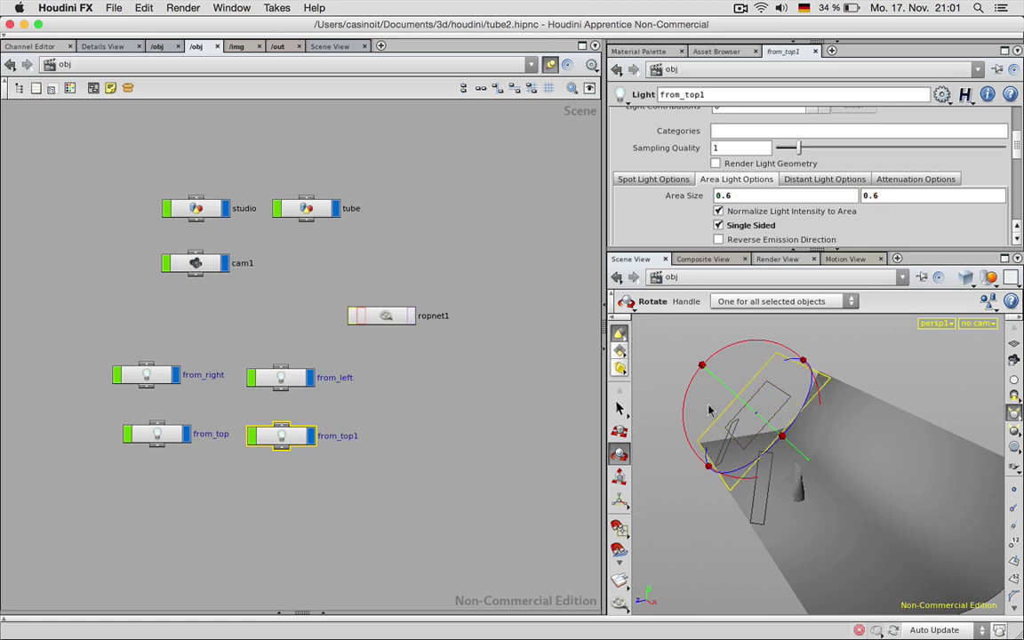
drag(724, 343, 709, 353)
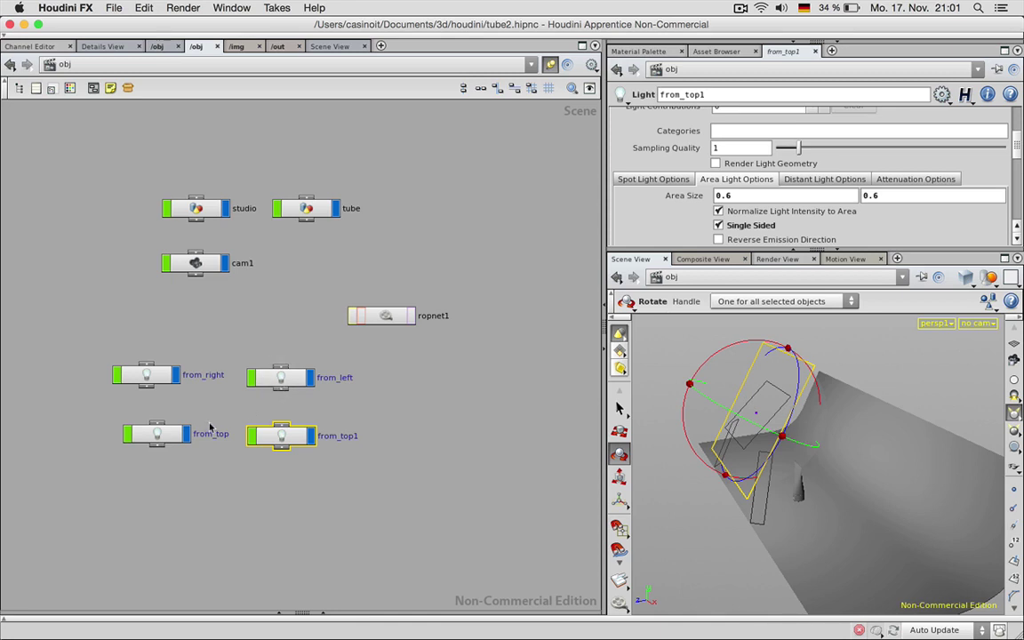
Step: Move the copied light apart, disable from_right, from_left and from_top together, and show the render
drag(300, 442, 307, 517)
drag(346, 460, 112, 336)
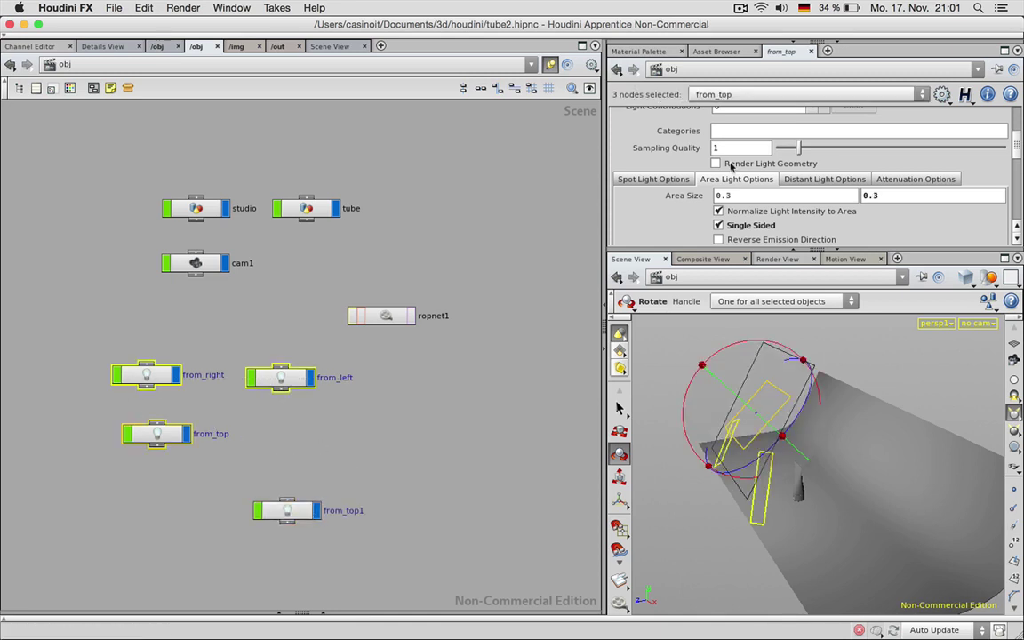
scroll(1019, 150, up, 3)
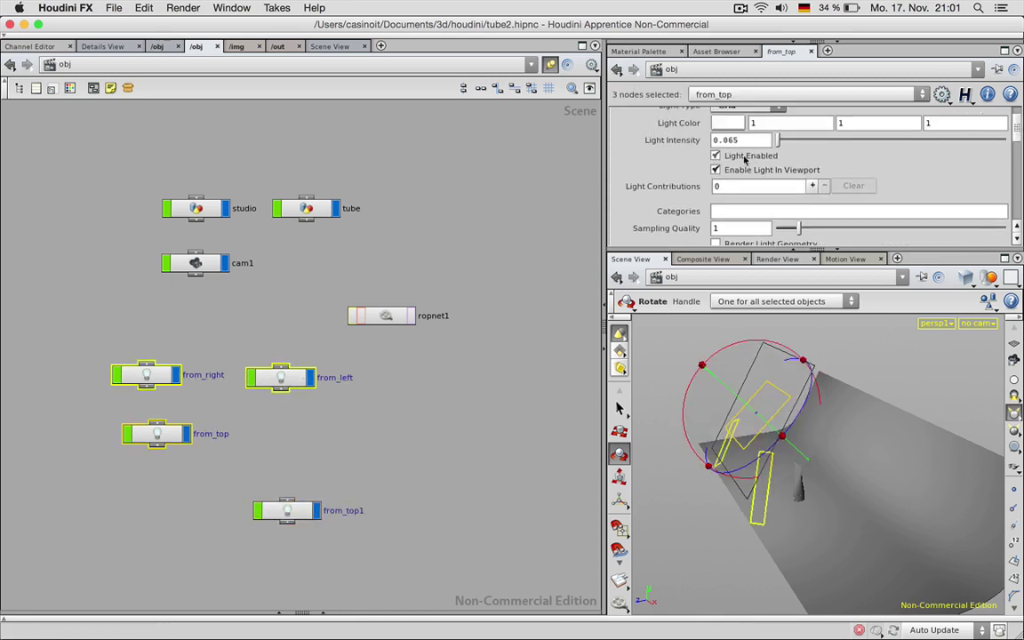
click(715, 156)
click(451, 433)
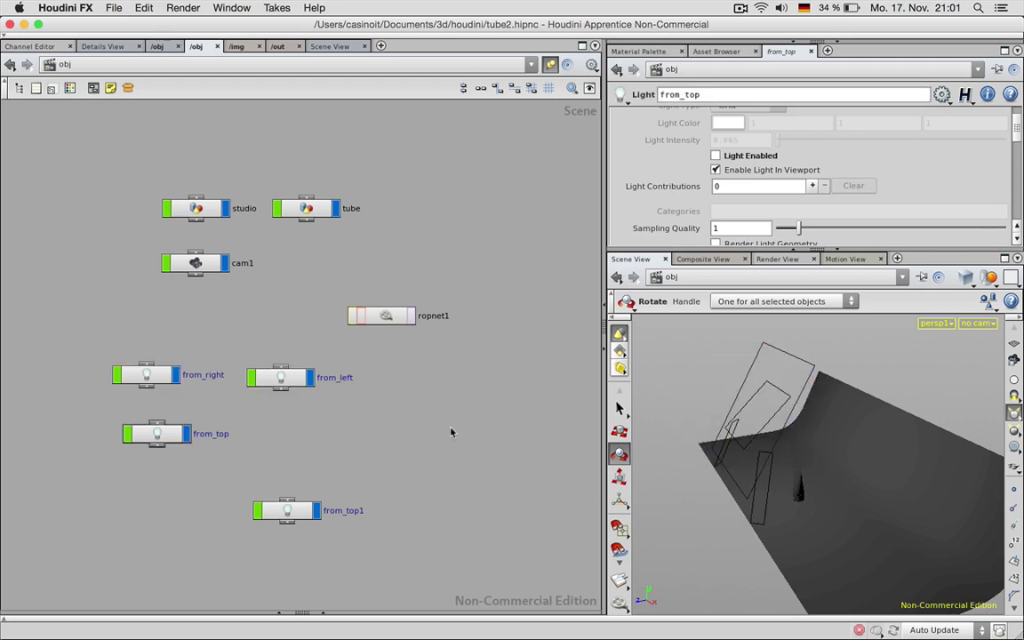
click(773, 258)
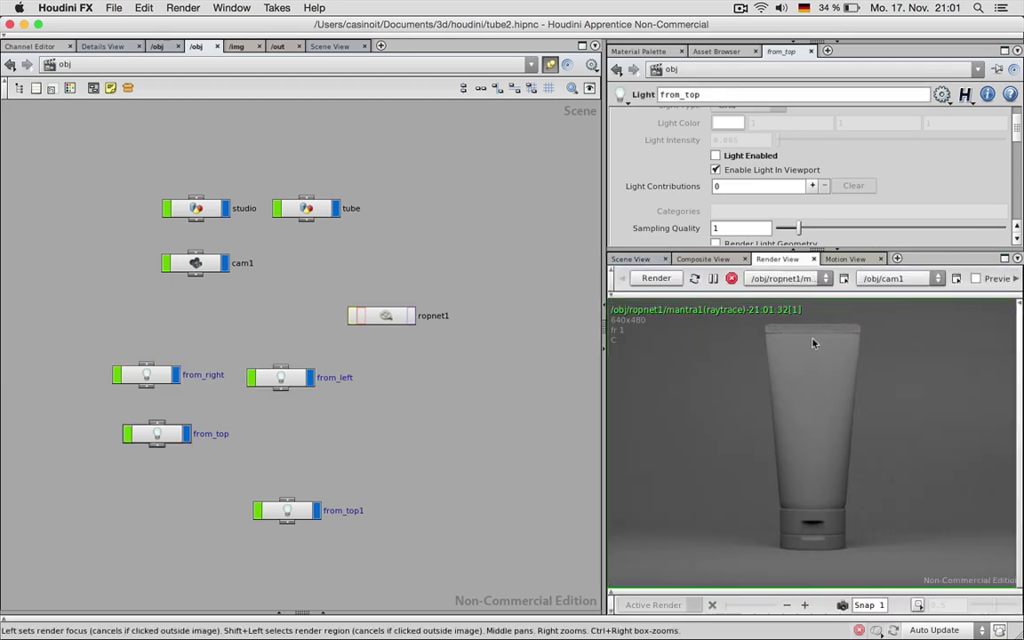
Step: Briefly enable the from_top light to compare the render, and disable it again
scroll(1016, 132, up, 2)
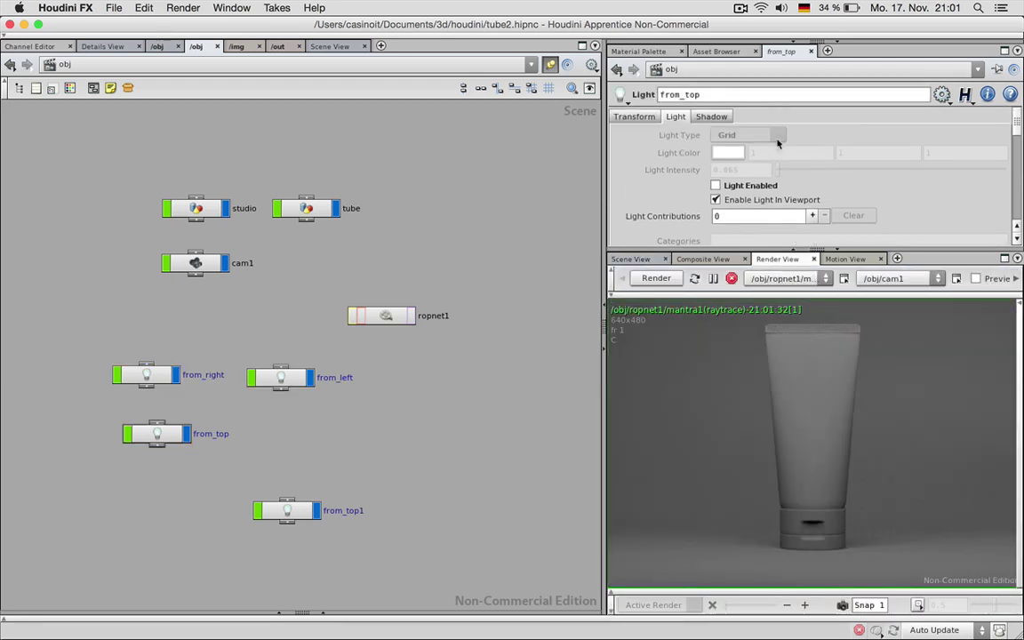
click(648, 119)
click(675, 116)
click(729, 186)
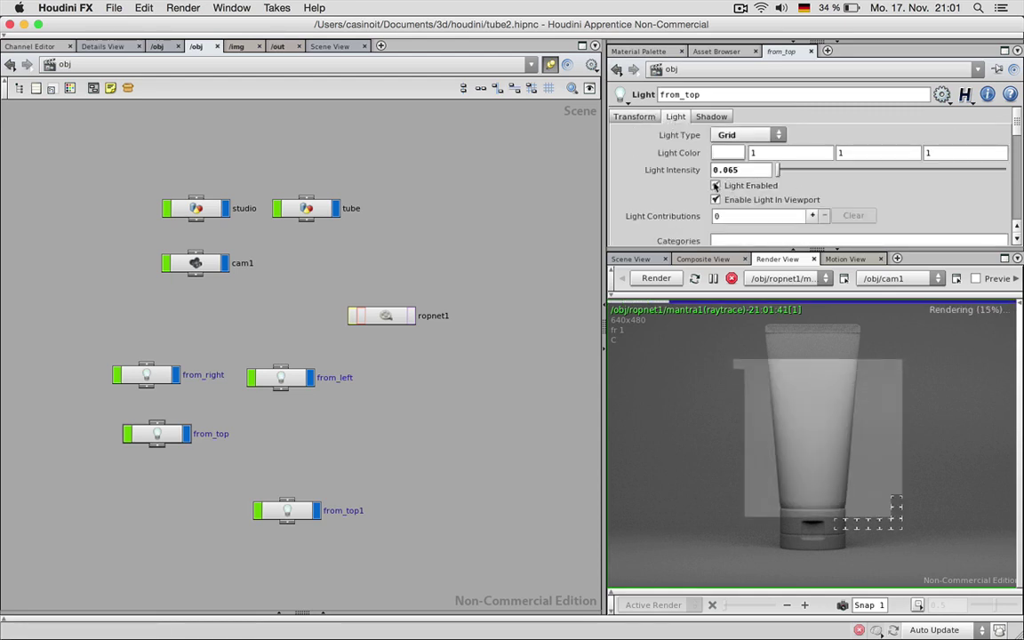
click(727, 185)
Step: Rename the from_top1 light to studio1 and set its intensity to 0.2
double_click(344, 511)
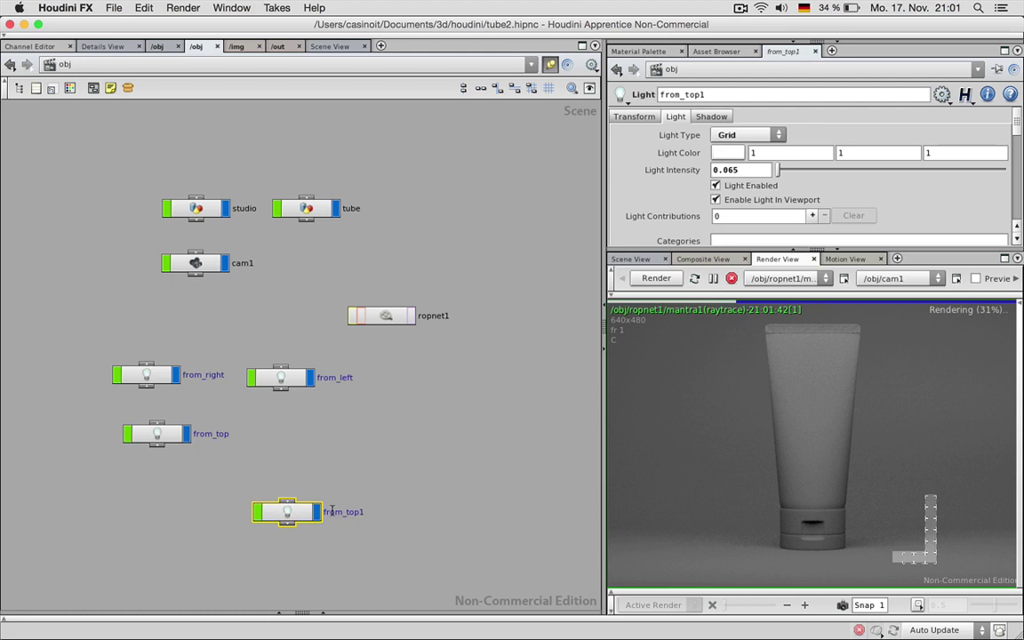
text(s)
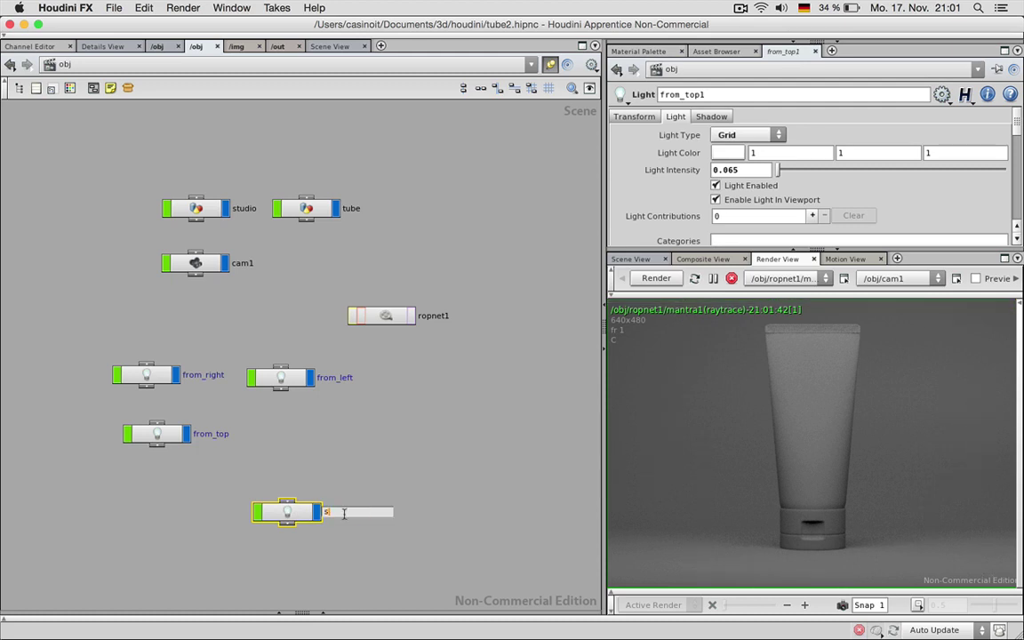
text(tudio1)
key(Return)
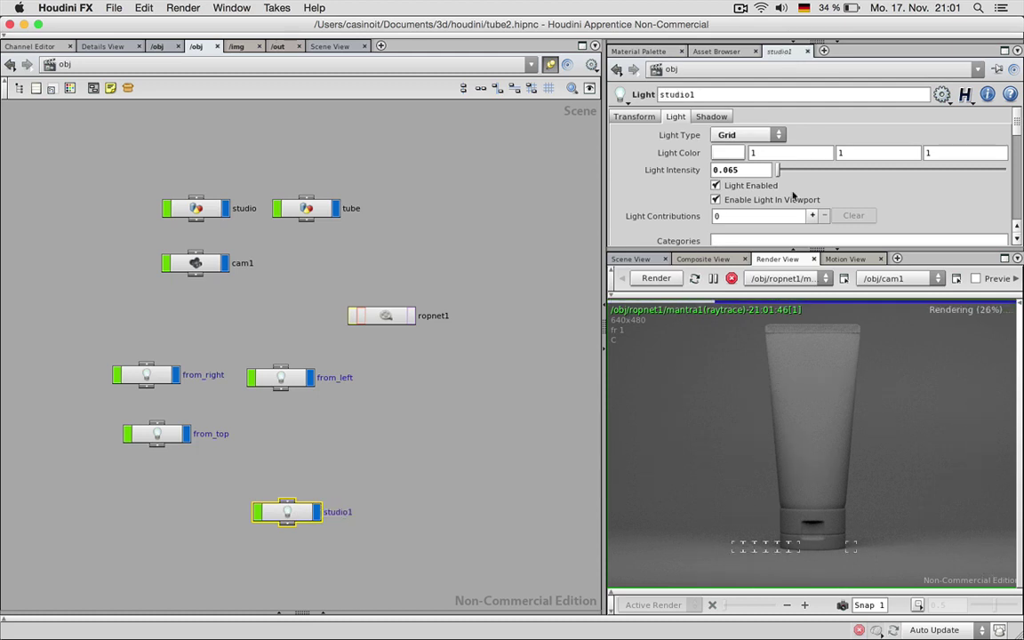
double_click(752, 169)
text(.2)
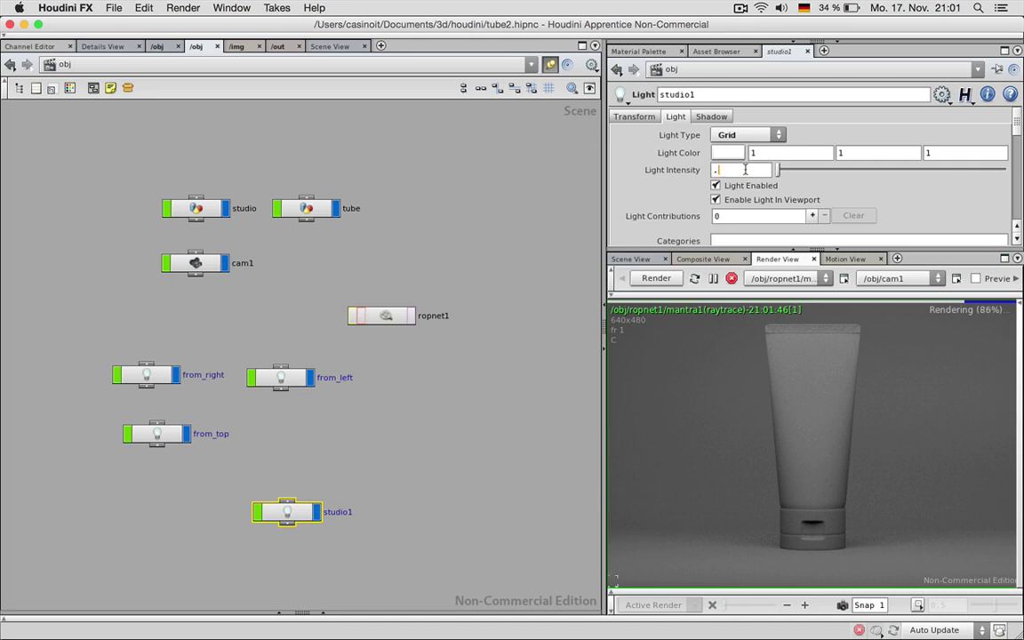
key(Return)
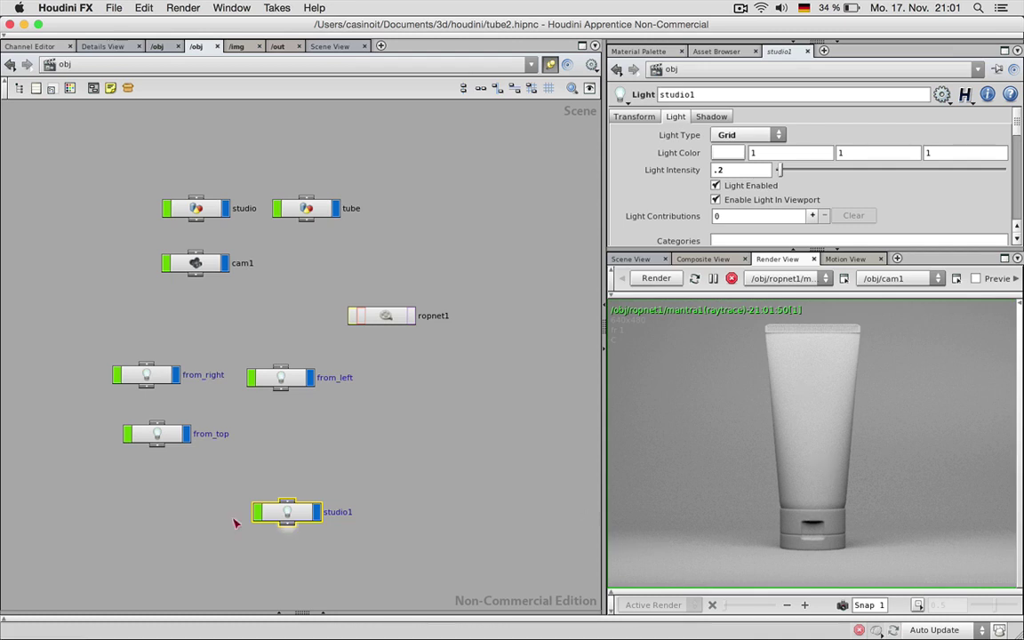
Step: Move studio1 closer to the other lights and open a Light Linker pane below the network
drag(286, 512, 317, 448)
drag(304, 611, 302, 444)
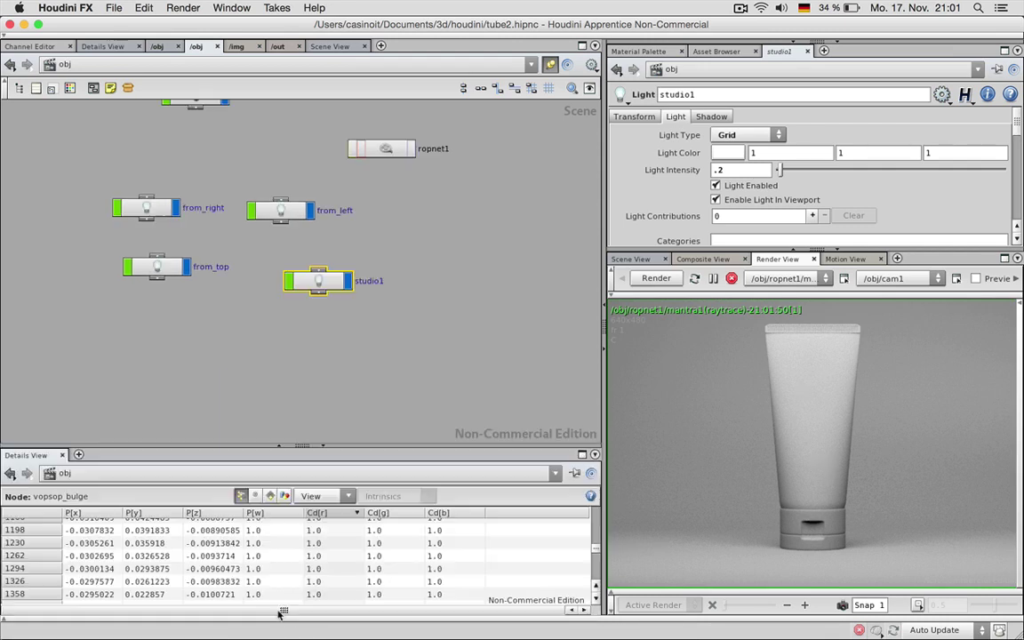
click(78, 454)
mouse_move(133, 484)
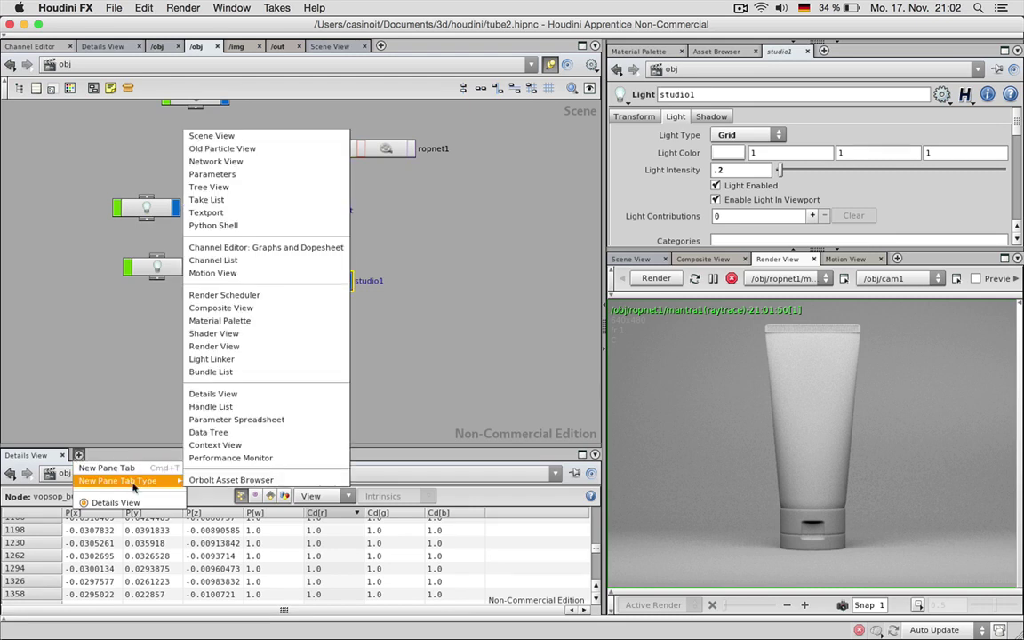
click(210, 358)
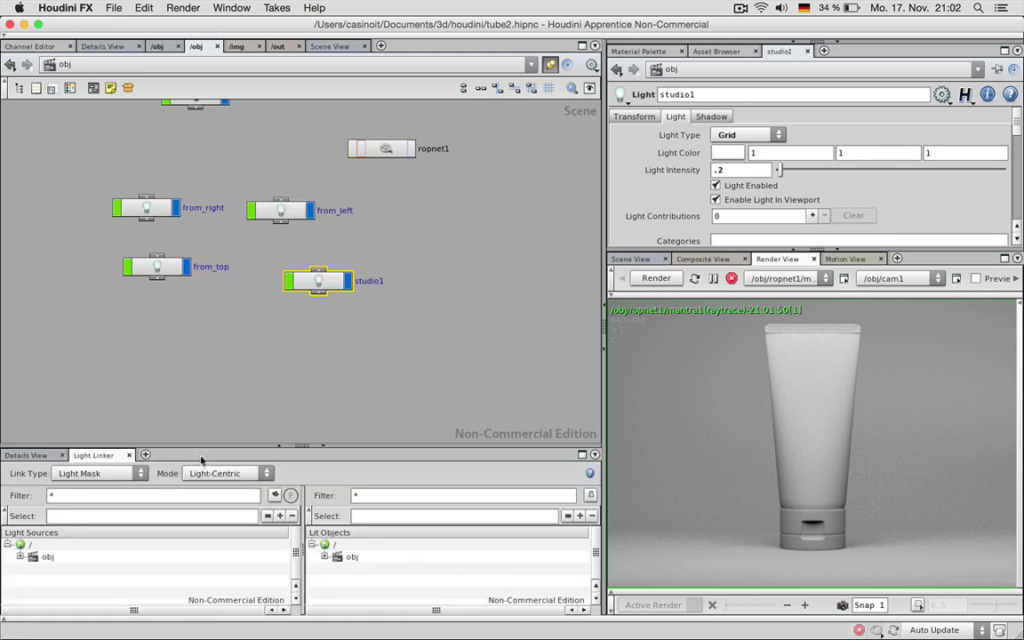
Step: Restrict the studio1 light's mask to the studio object by unlinking the tube
double_click(45, 557)
scroll(71, 587, down, 1)
click(77, 598)
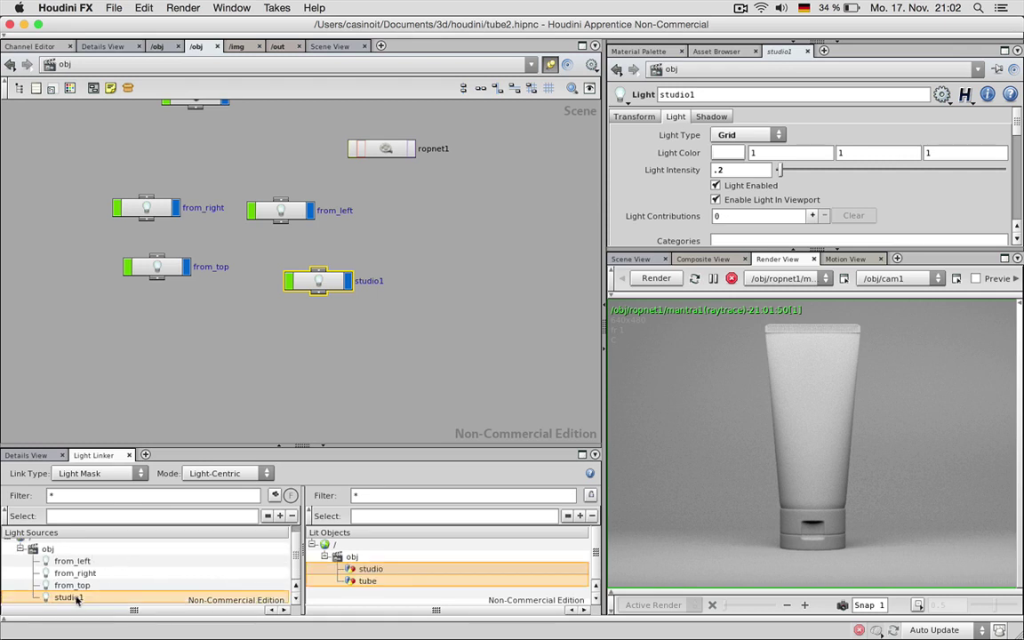
click(374, 582)
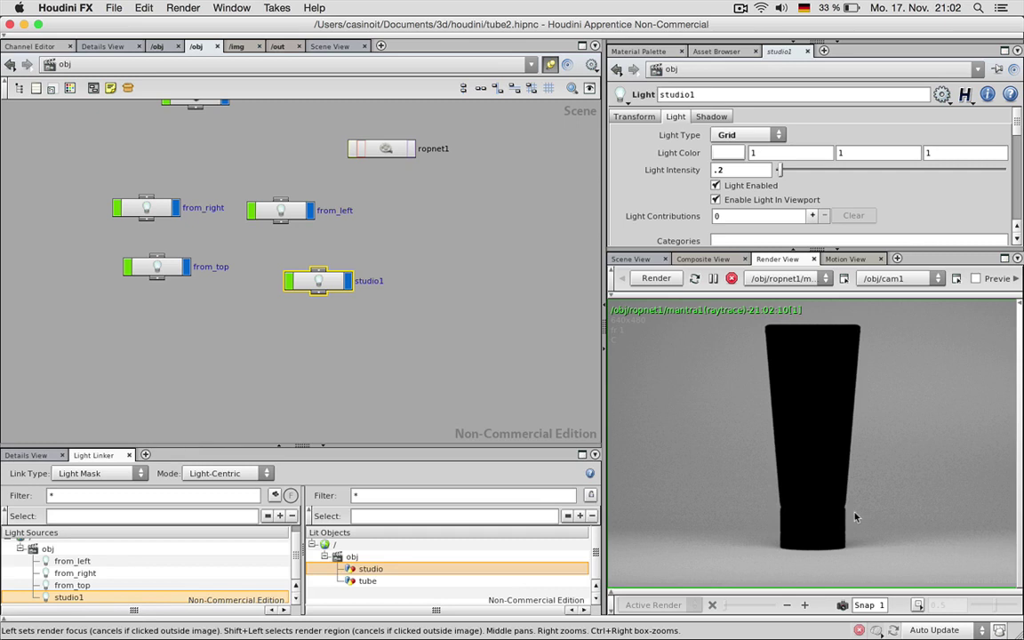
Step: Try the Object-Centric mode of the Light Linker and return to Light-Centric
click(222, 472)
click(229, 496)
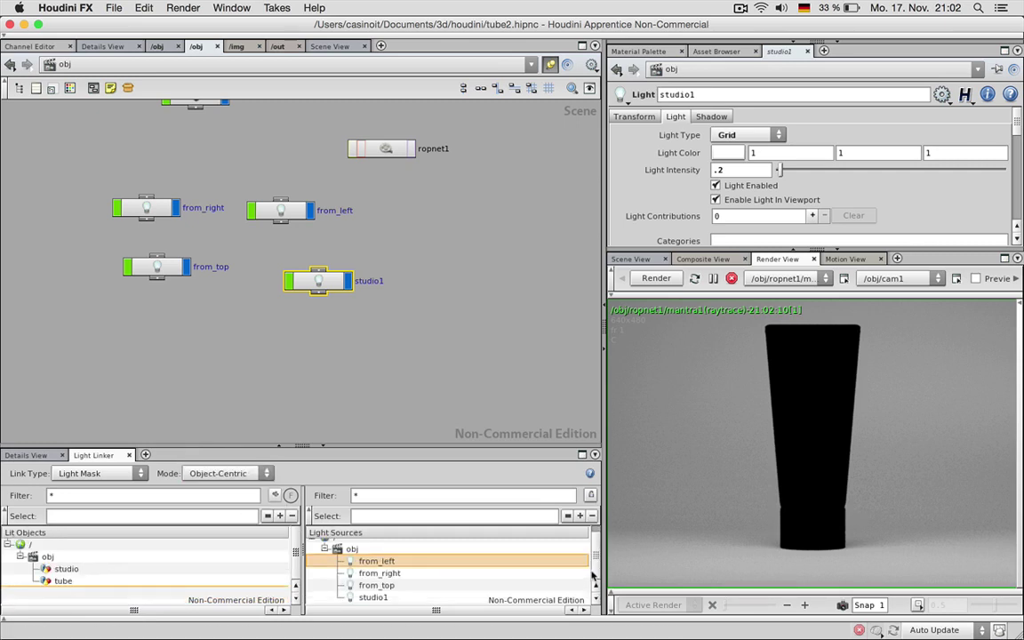
click(231, 472)
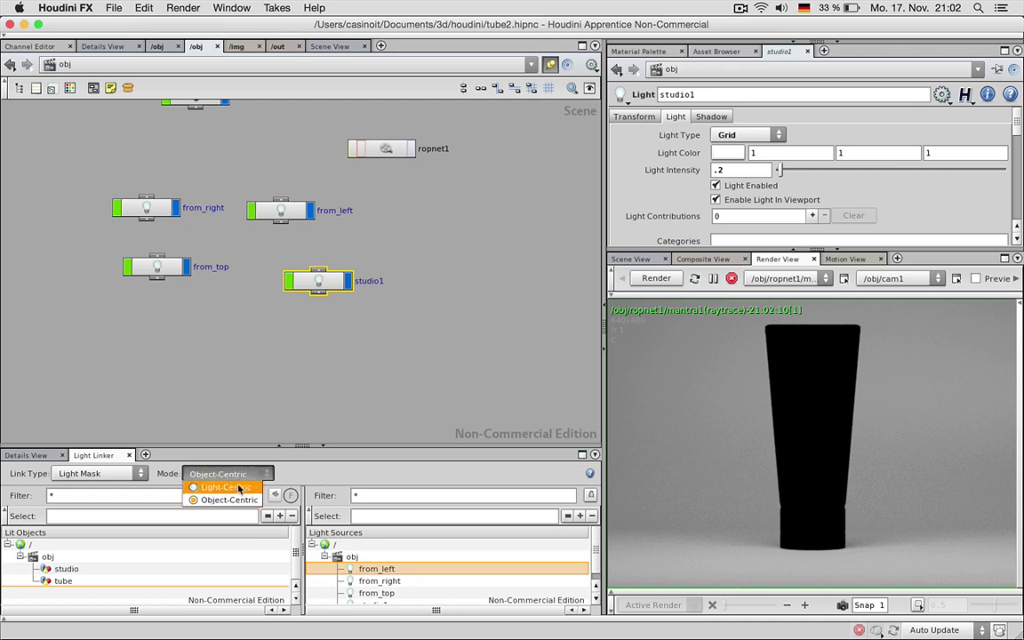
click(238, 487)
Step: Switch the link type to Shadow Mask and make studio the only shadow caster for the studio1 light
click(116, 474)
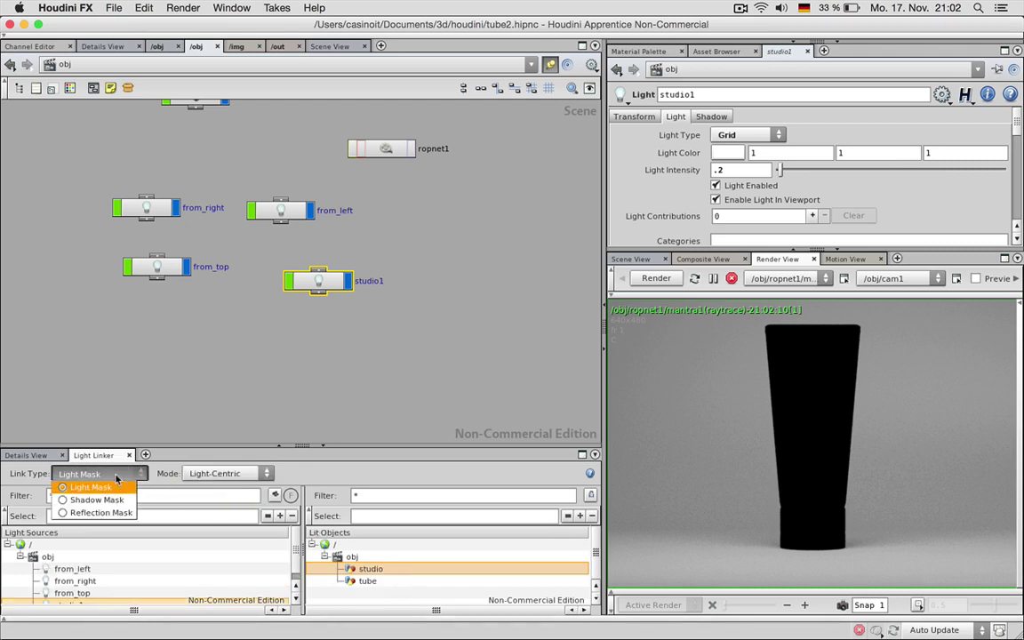
click(108, 498)
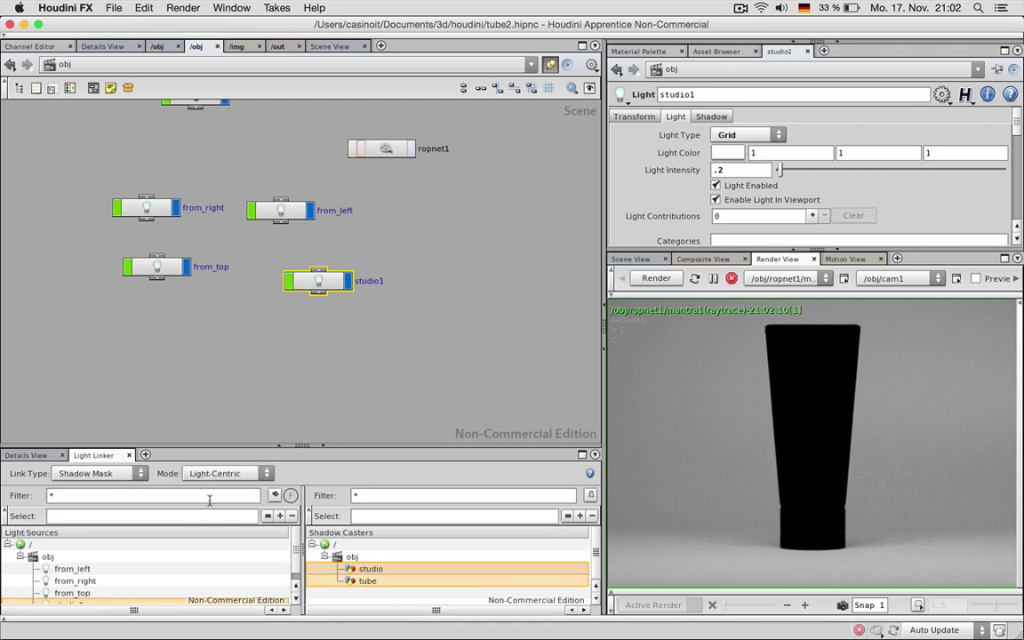
scroll(266, 556, down, 1)
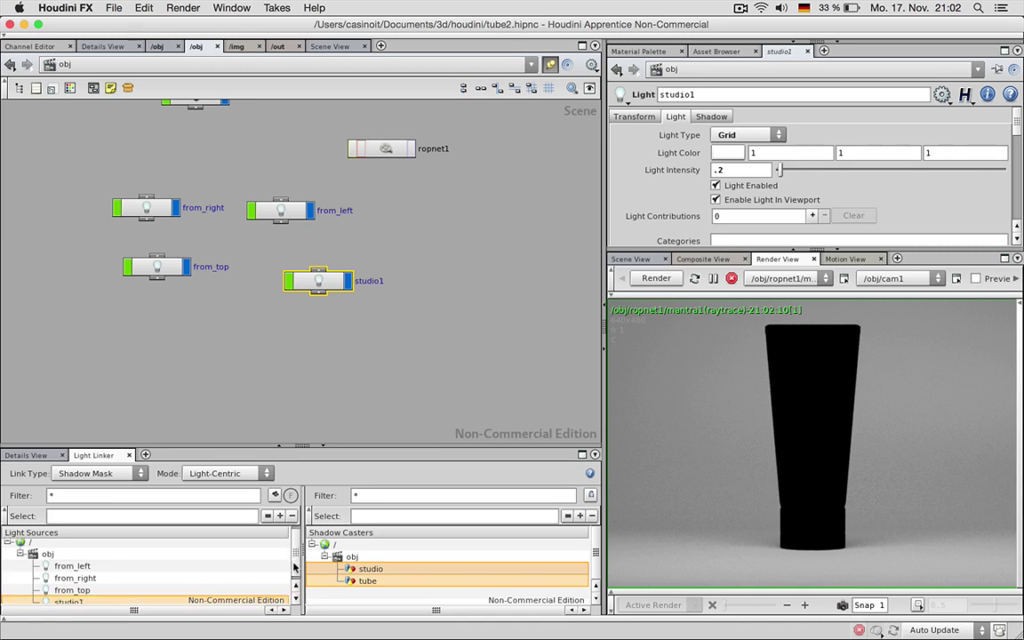
click(375, 570)
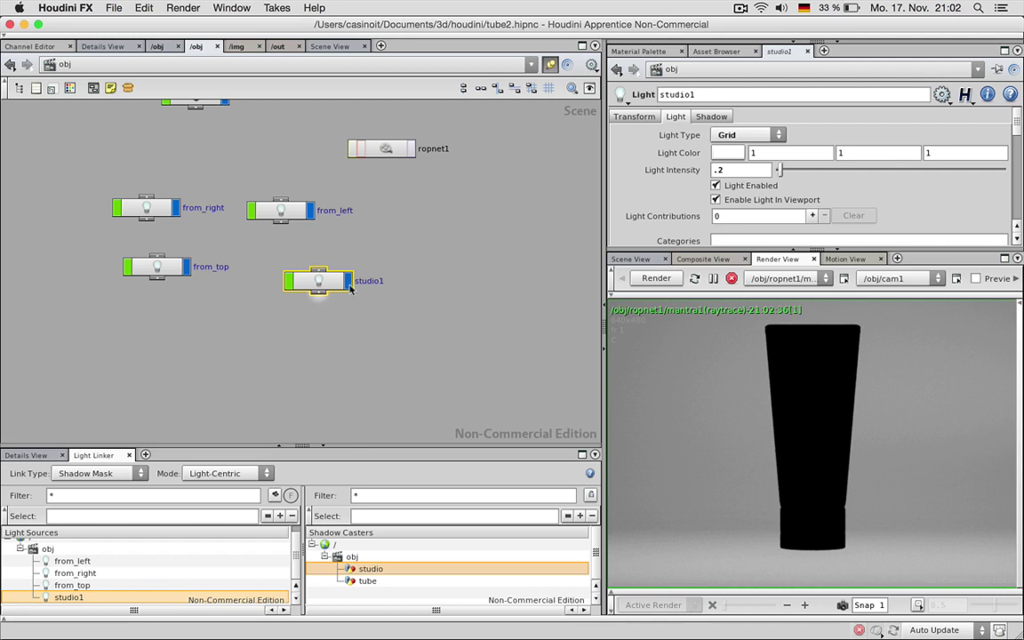
Step: Set the studio1 light's intensity to 0.4
drag(328, 283, 330, 282)
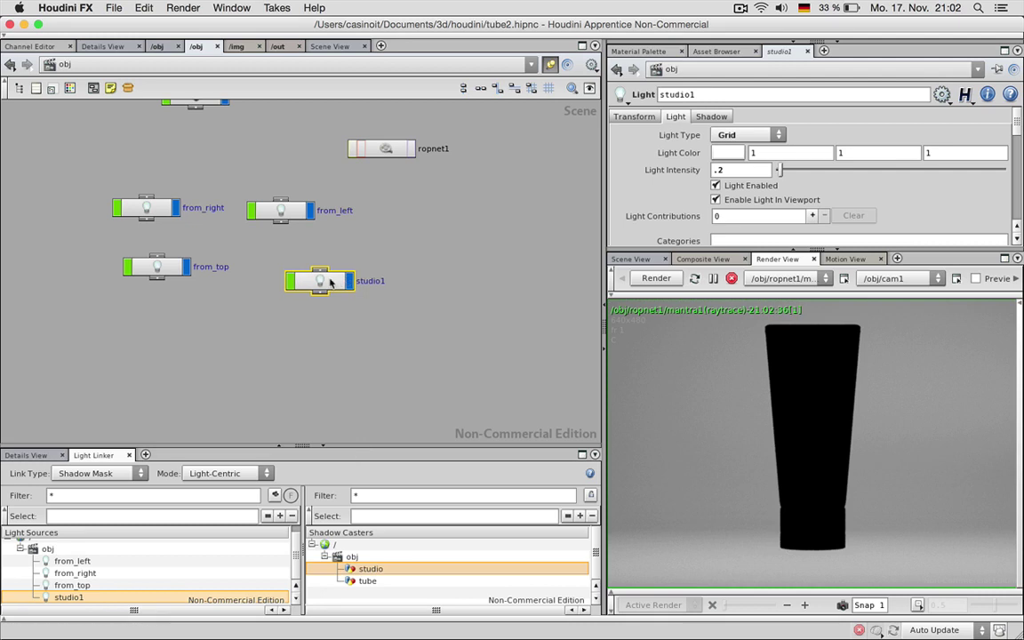
click(745, 169)
key(Return)
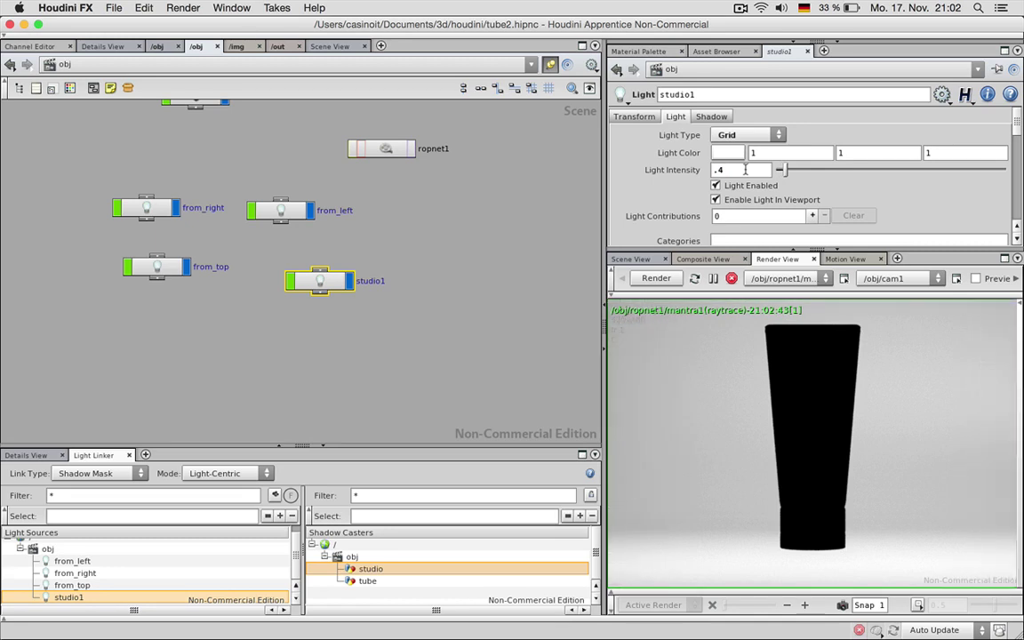
Step: Set the light intensity of studio1 to .5
double_click(744, 169)
text(.5)
key(Return)
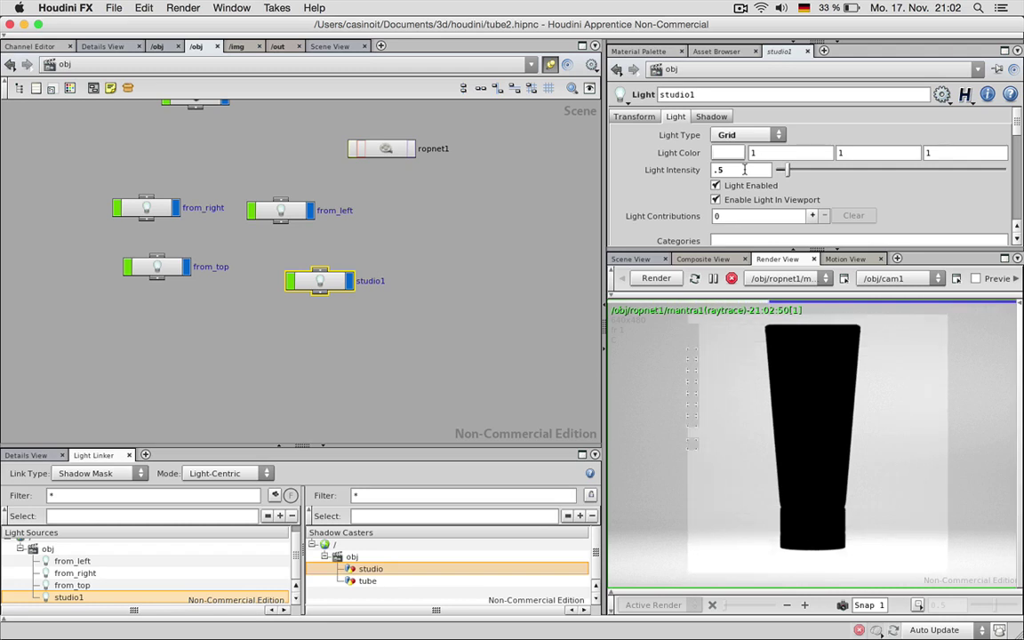
Step: Arrange the light nodes with from_top in a row beside from_left and studio1 set apart below them
drag(304, 282, 276, 324)
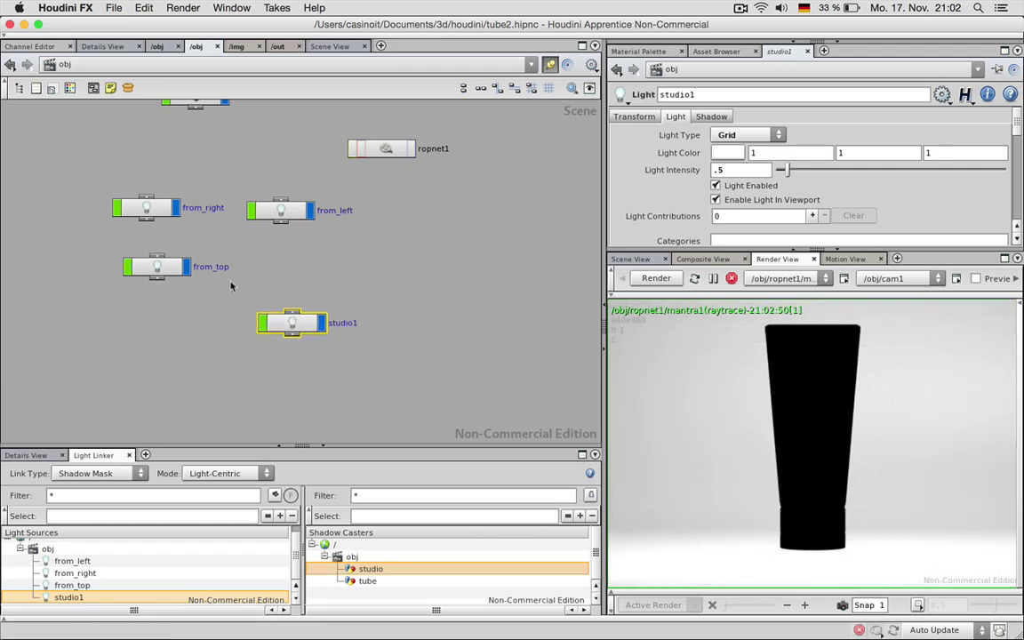
drag(154, 267, 408, 207)
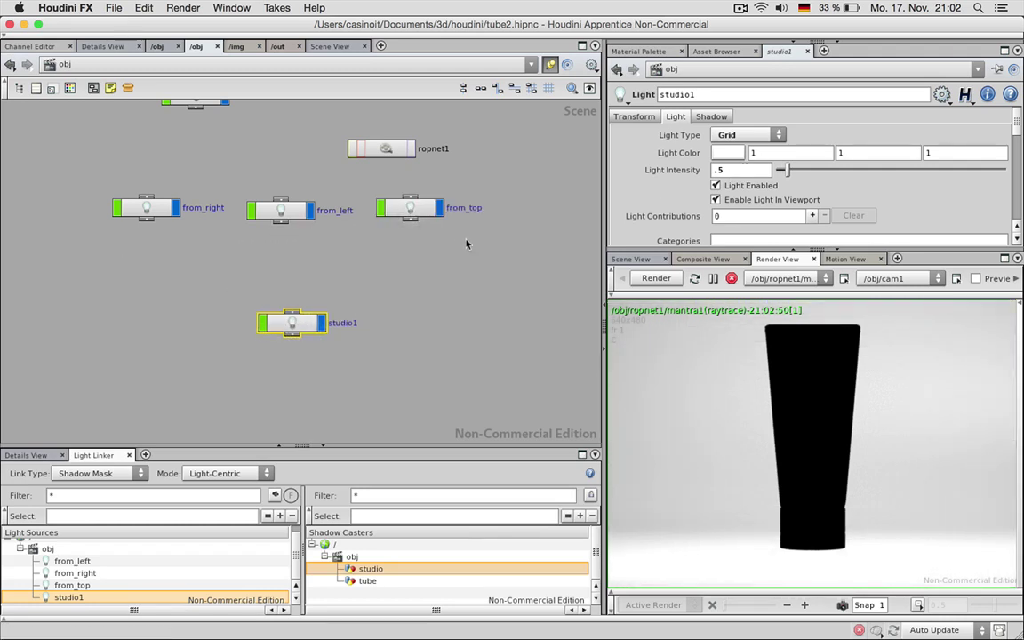
mouse_move(456, 238)
mouse_down()
mouse_move(128, 218)
mouse_move(108, 207)
mouse_up()
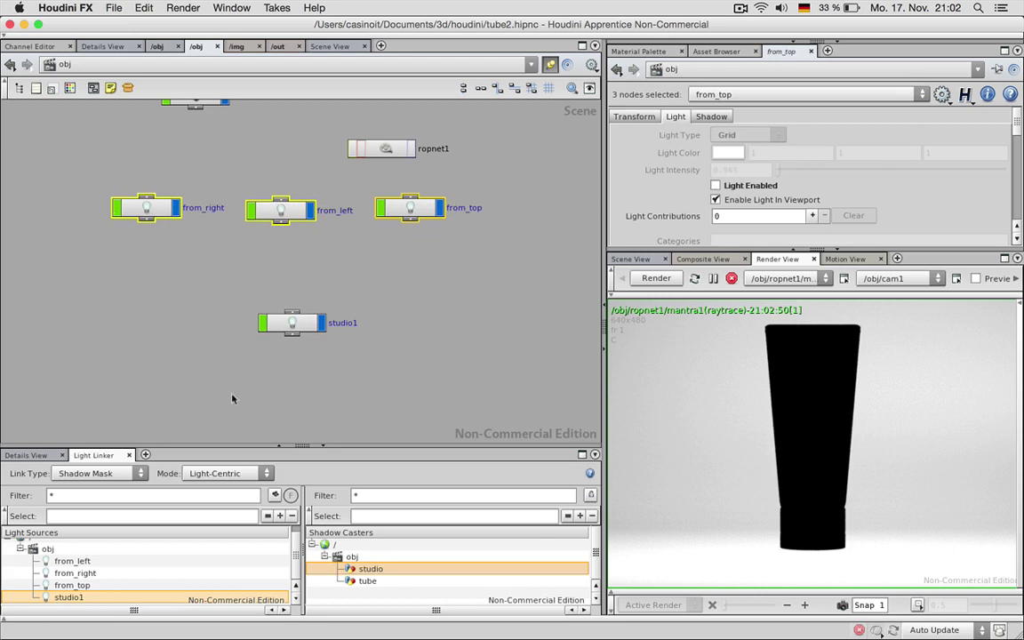
click(385, 338)
Step: Limit the light mask of from_left, from_right and from_top to the tube only, and enable these three lights
click(125, 476)
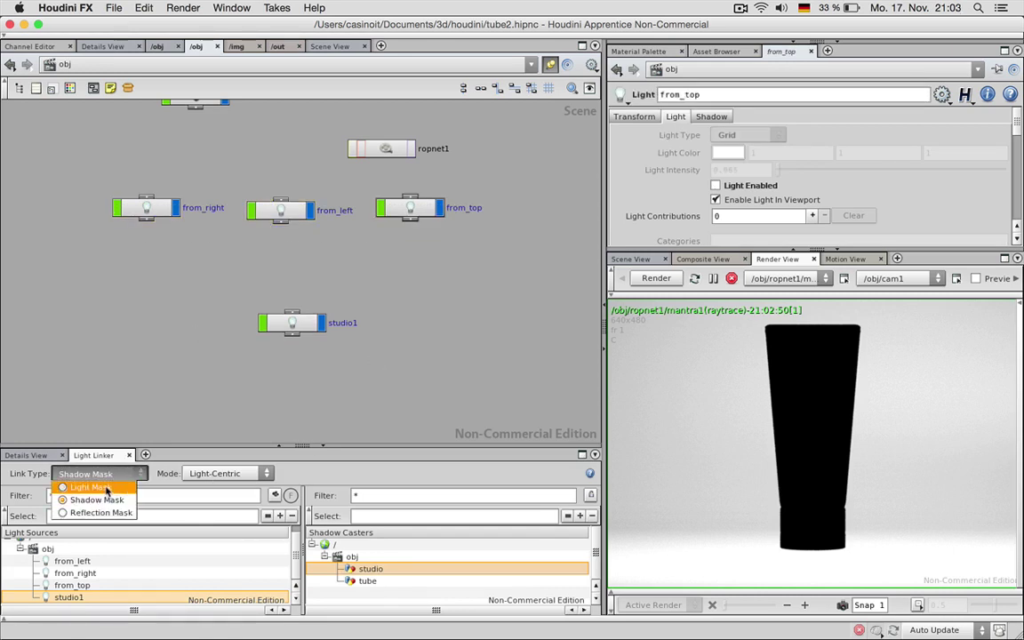
click(88, 486)
click(90, 561)
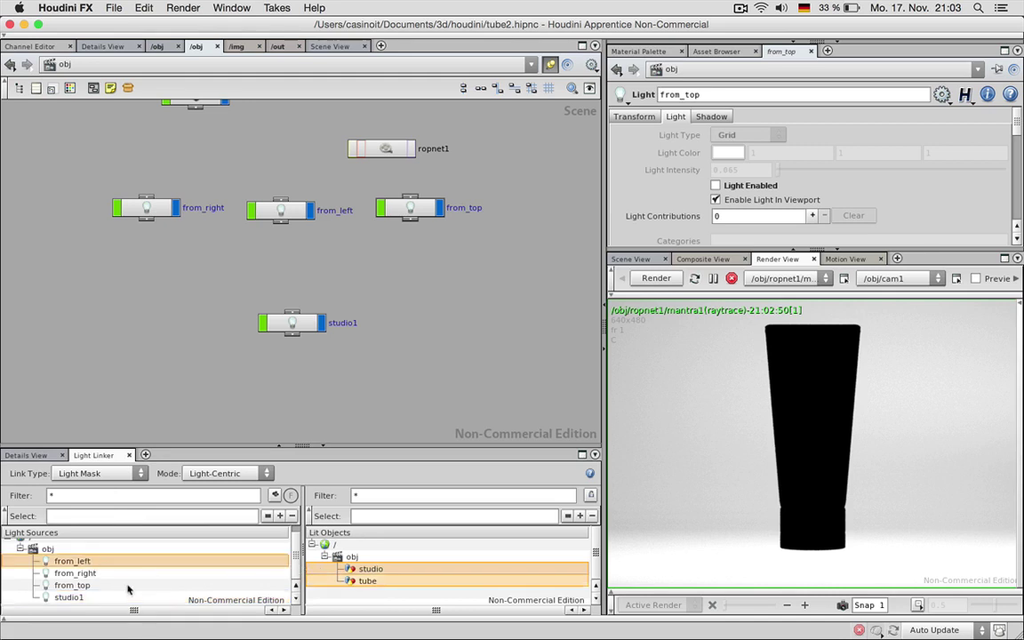
shift+click(104, 585)
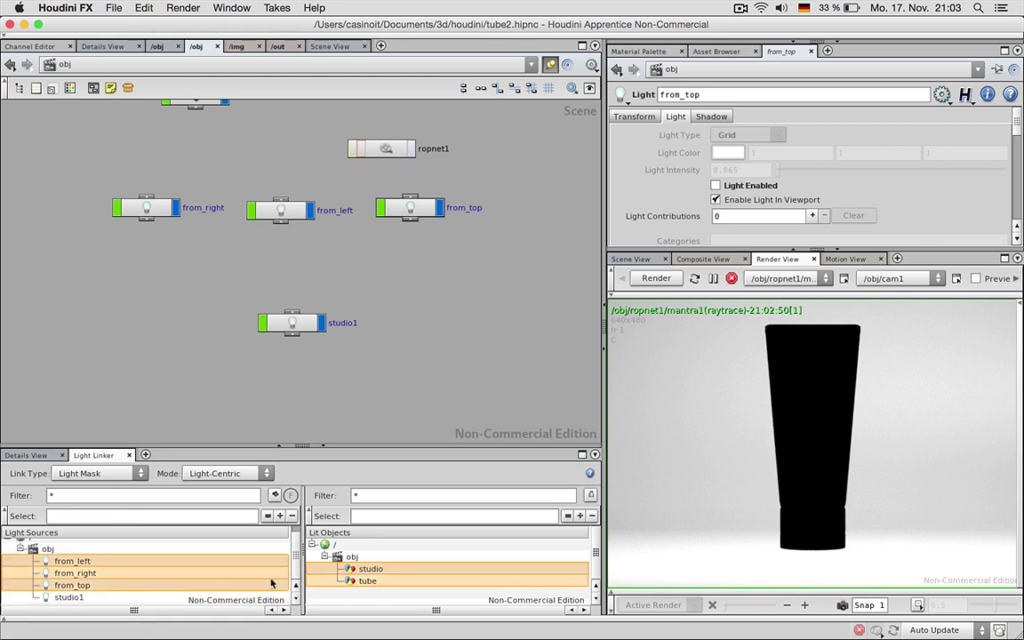
click(367, 581)
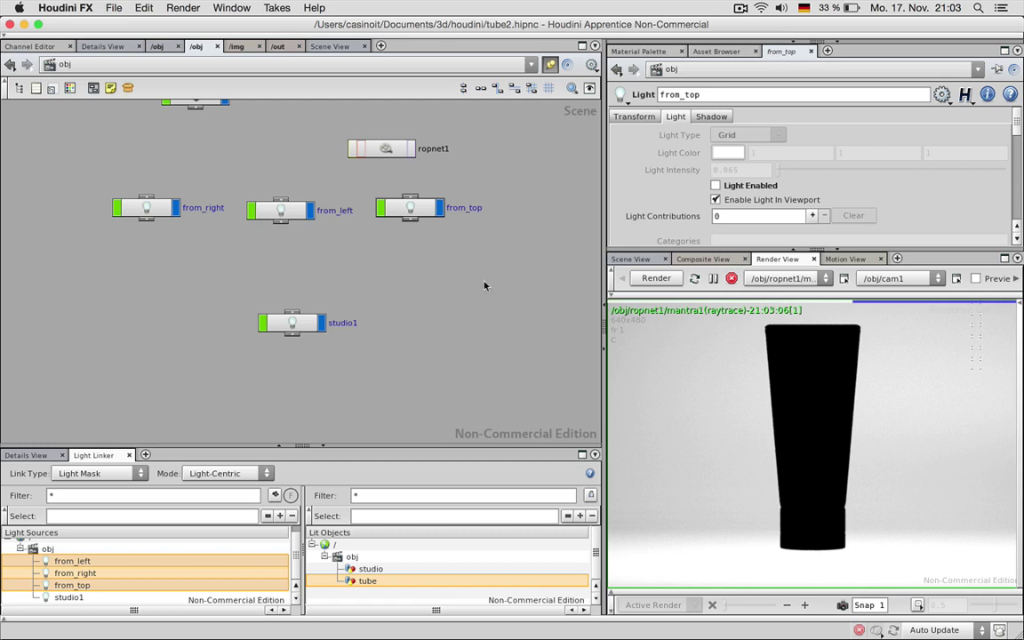
drag(444, 233, 110, 183)
click(715, 186)
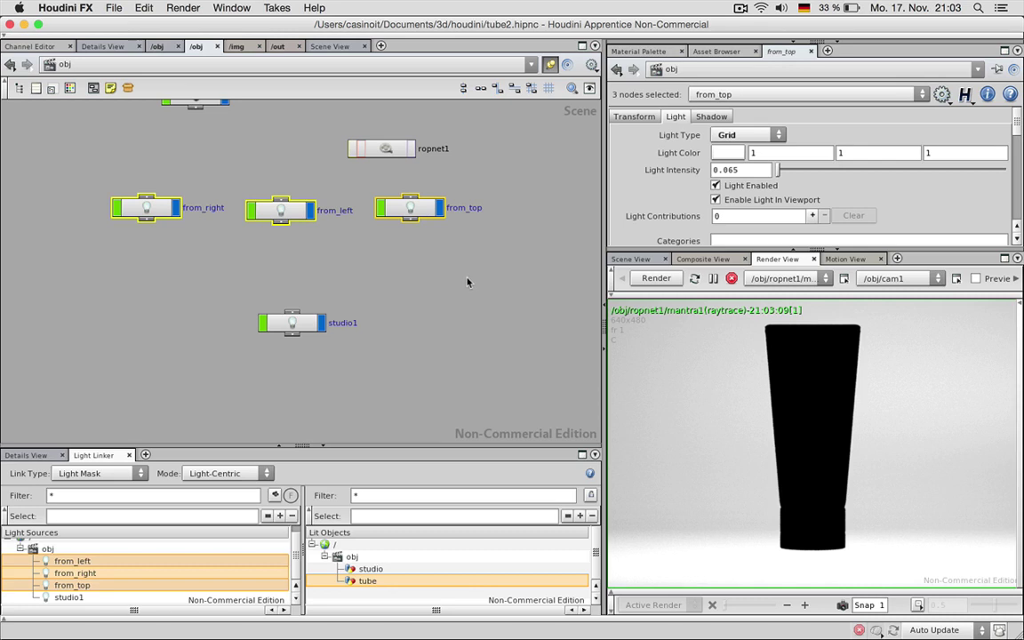
Step: Check the light mask and shadow mask links of from_left, from_right and from_top
click(142, 207)
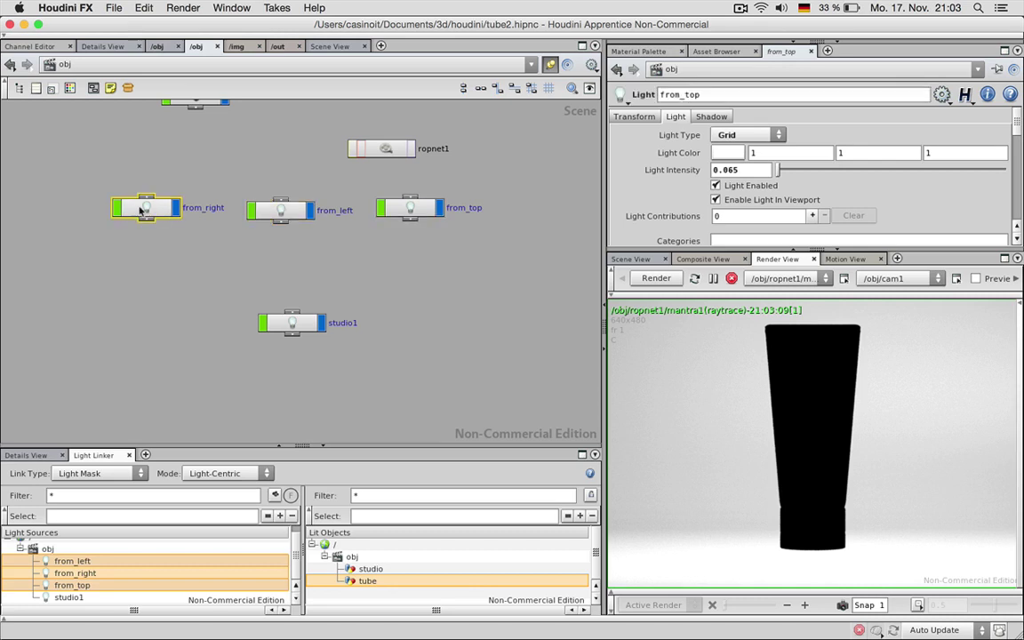
click(96, 586)
click(98, 573)
click(100, 562)
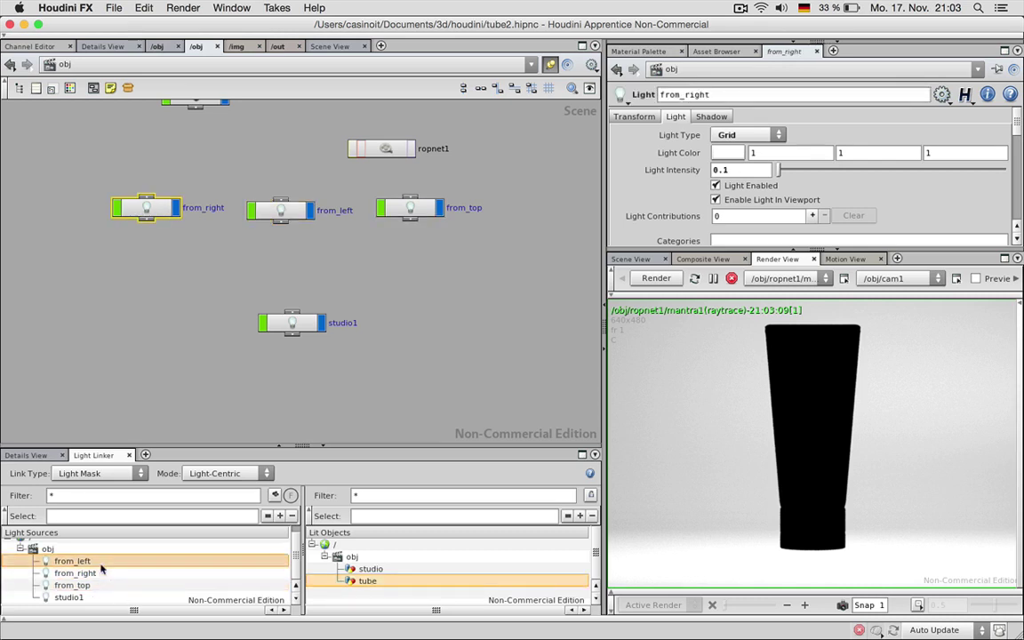
click(105, 475)
click(80, 436)
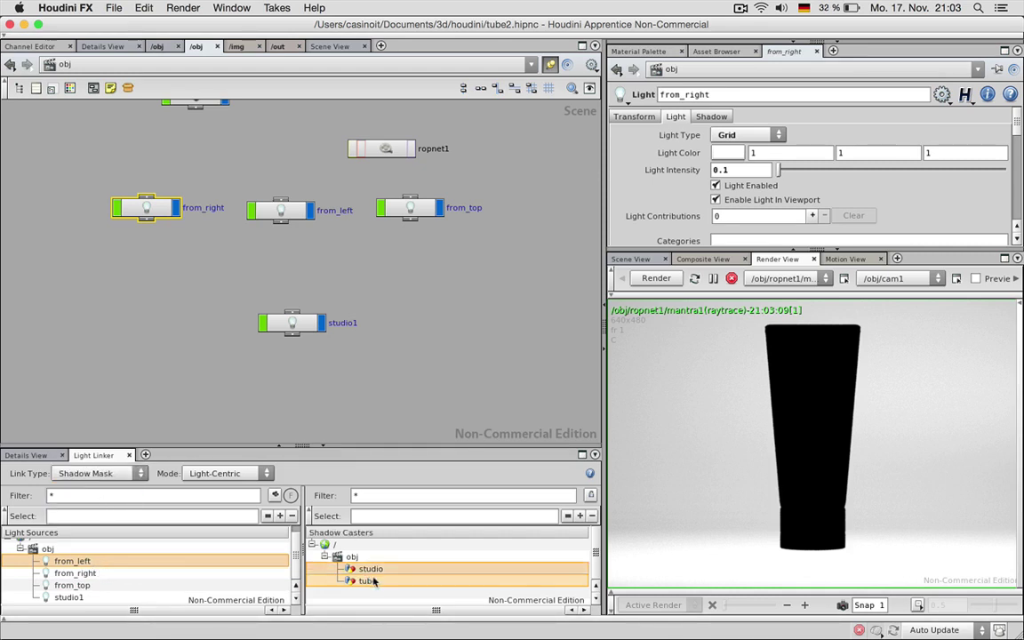
click(97, 573)
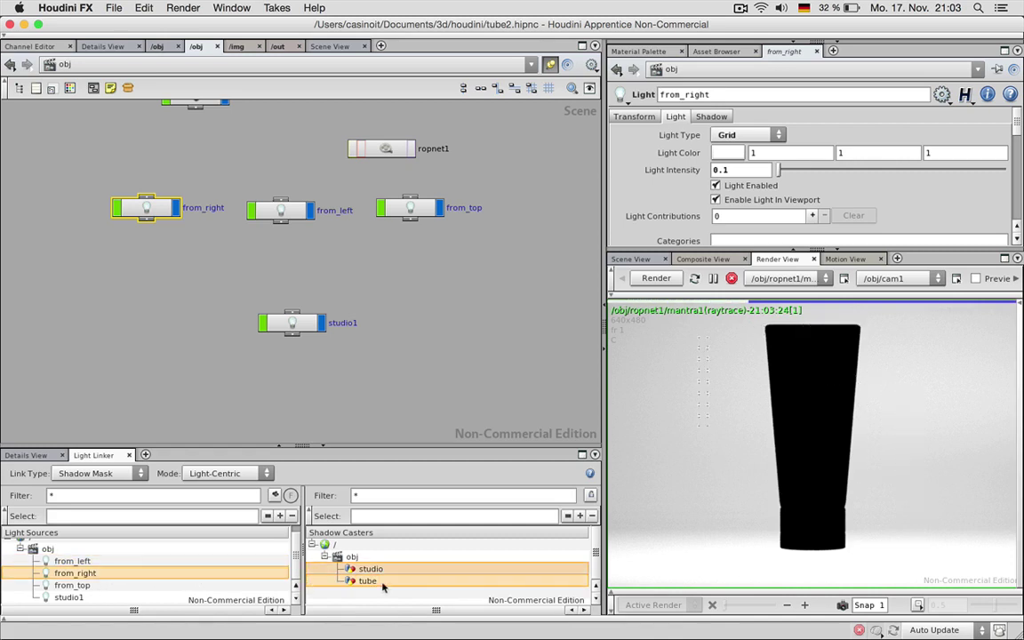
click(176, 585)
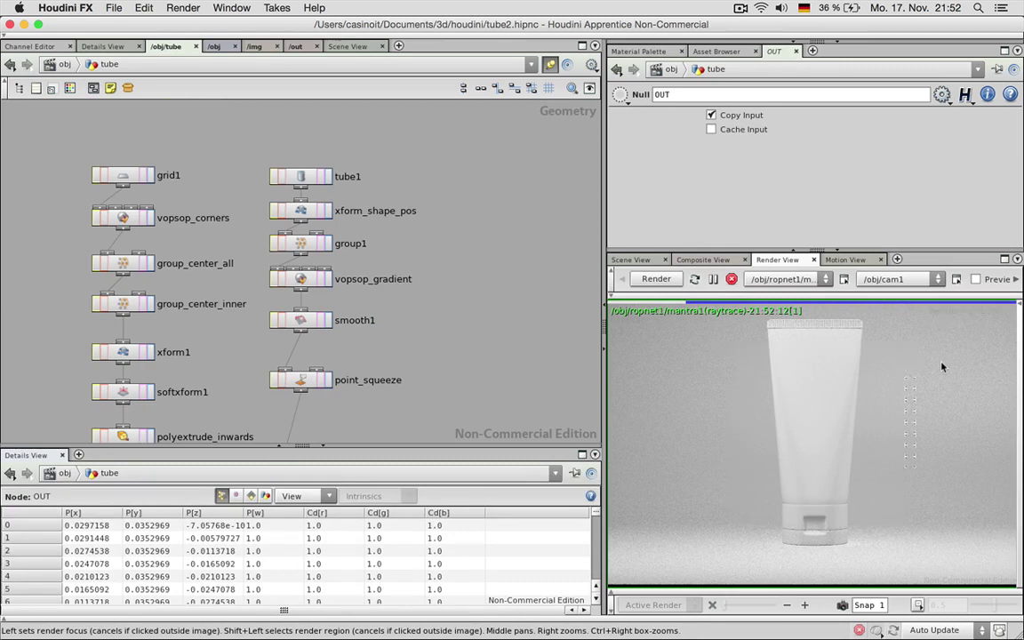
Step: Collapse the details view to enlarge the tube network around the CAP, FOLD and BODY nodes
scroll(484, 219, down, 5)
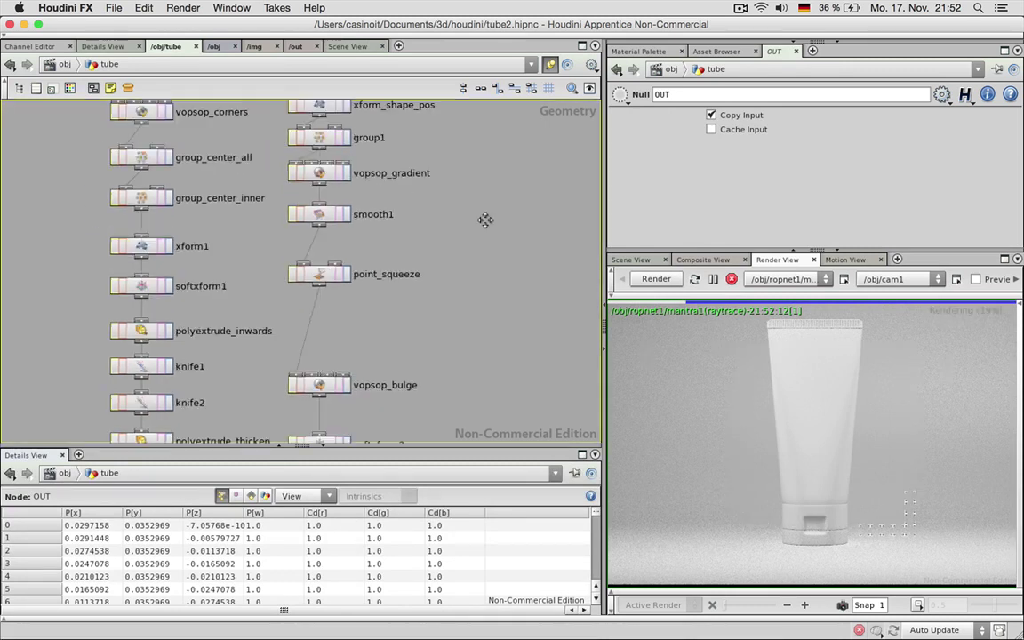
click(318, 447)
scroll(449, 423, down, 6)
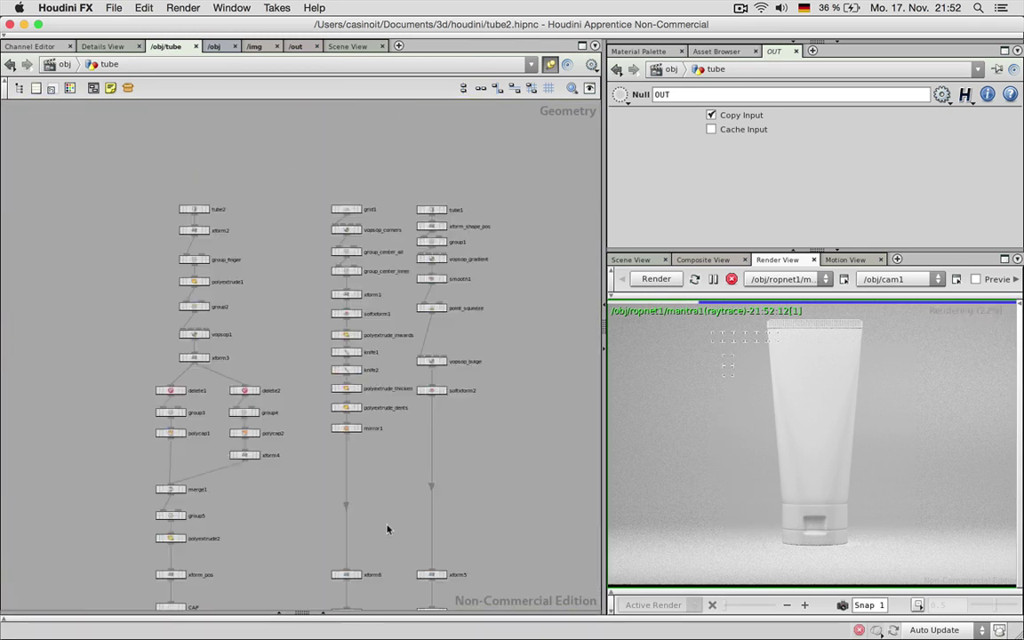
scroll(434, 471, up, 2)
scroll(293, 428, up, 2)
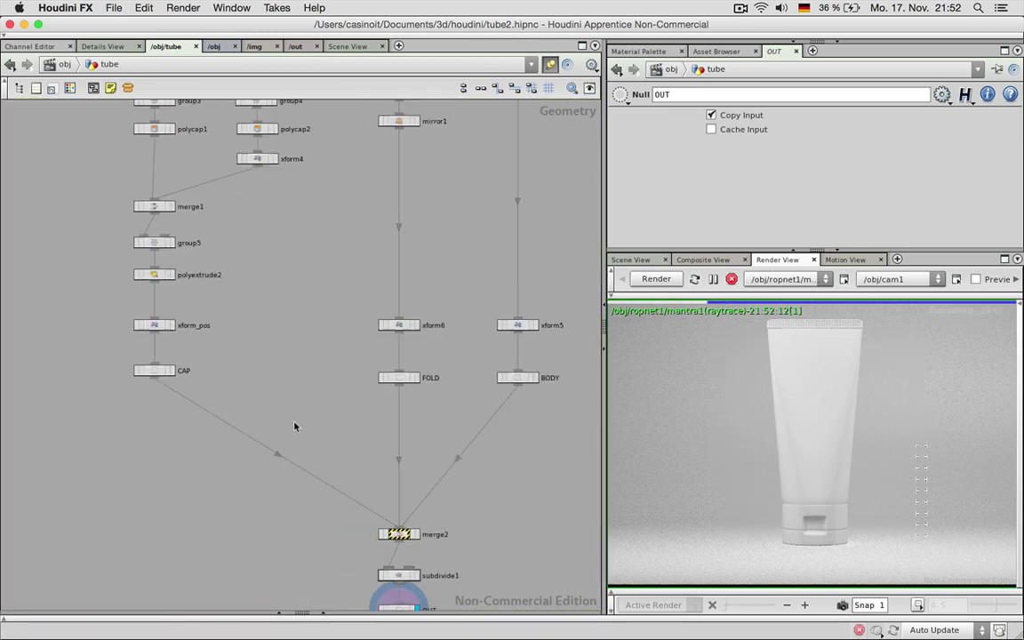
Step: Add a Material node and insert it between xform_pos and CAP
key(Tab)
text(materi)
key(Return)
click(276, 408)
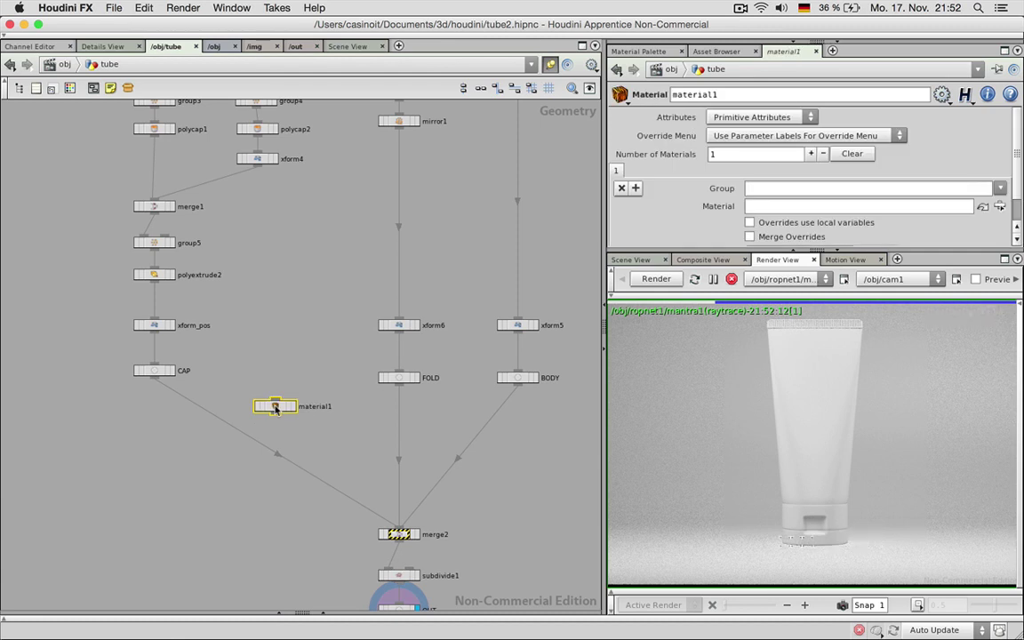
drag(275, 408, 154, 348)
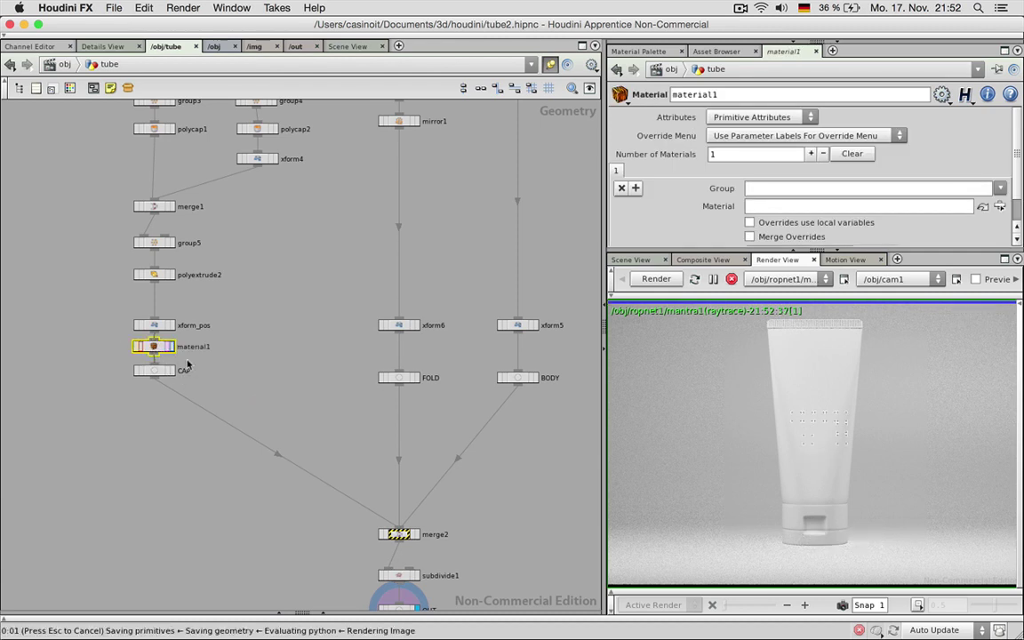
Step: Try to paste a Material node and place it between xform6 and FOLD
key(super+v)
key(super+v)
key(super+z)
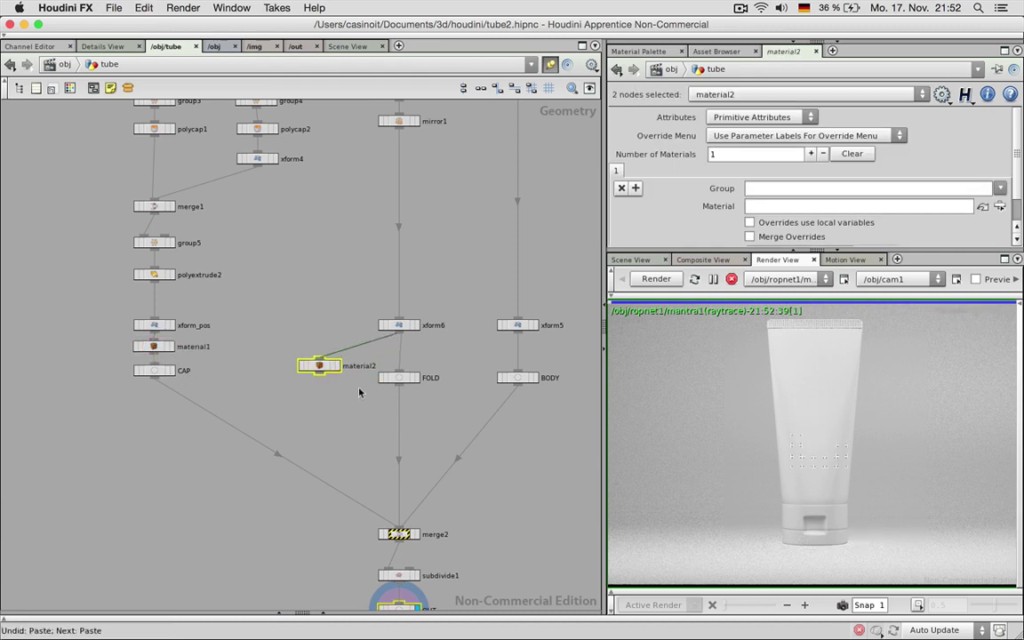
drag(322, 371, 402, 359)
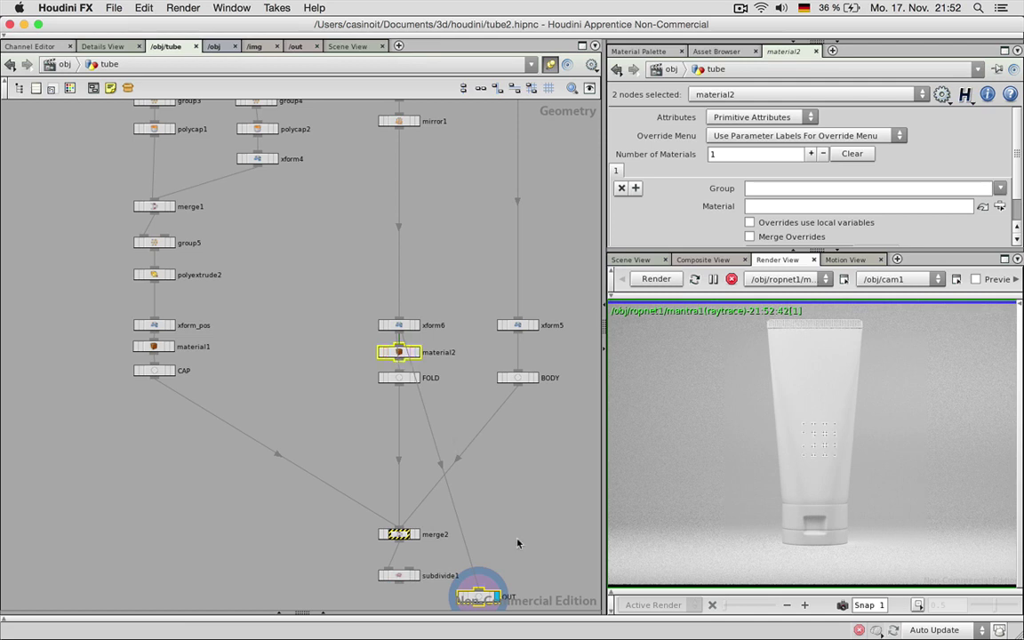
Step: Undo the pasted nodes and the first Material node insertion in the tube network
key(ctrl+z)
key(ctrl+z)
key(ctrl+z)
key(ctrl+z)
key(ctrl+z)
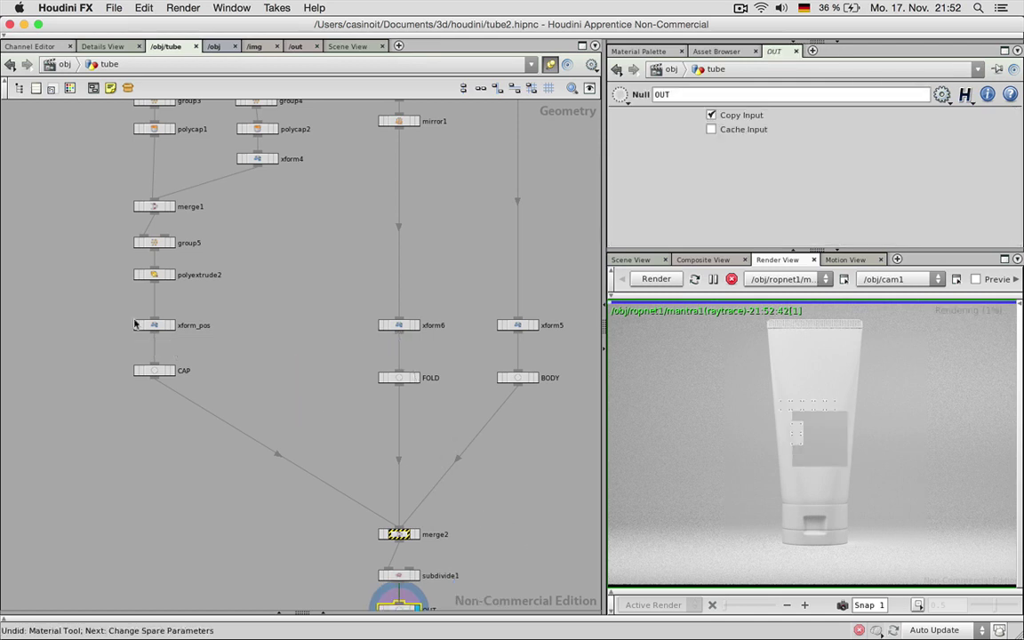
Step: Create a new Material node and insert it between xform_pos and CAP
key(Tab)
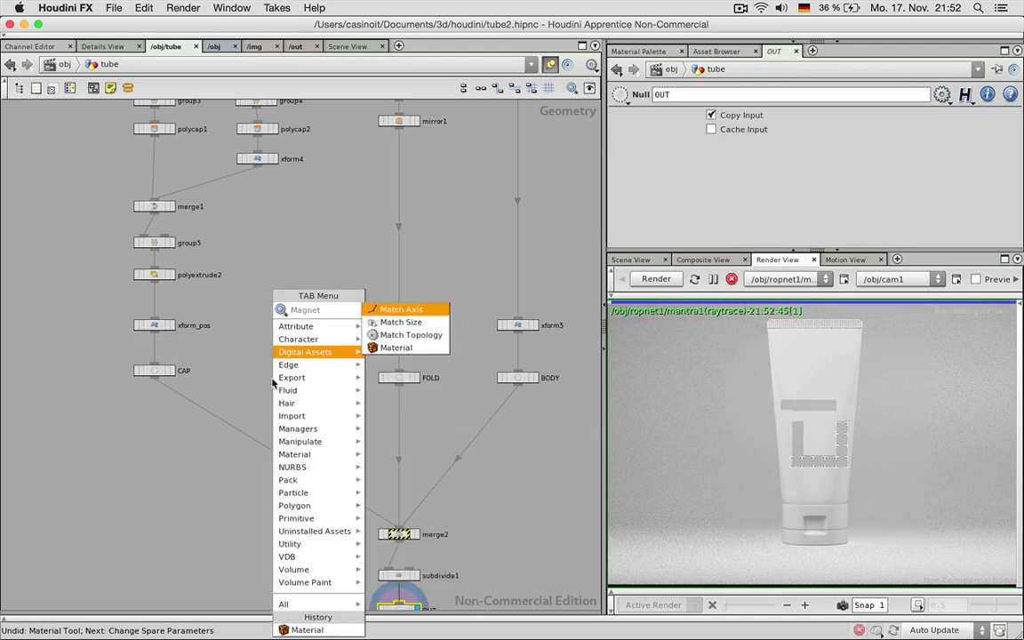
text(e)
key(Return)
drag(272, 378, 160, 345)
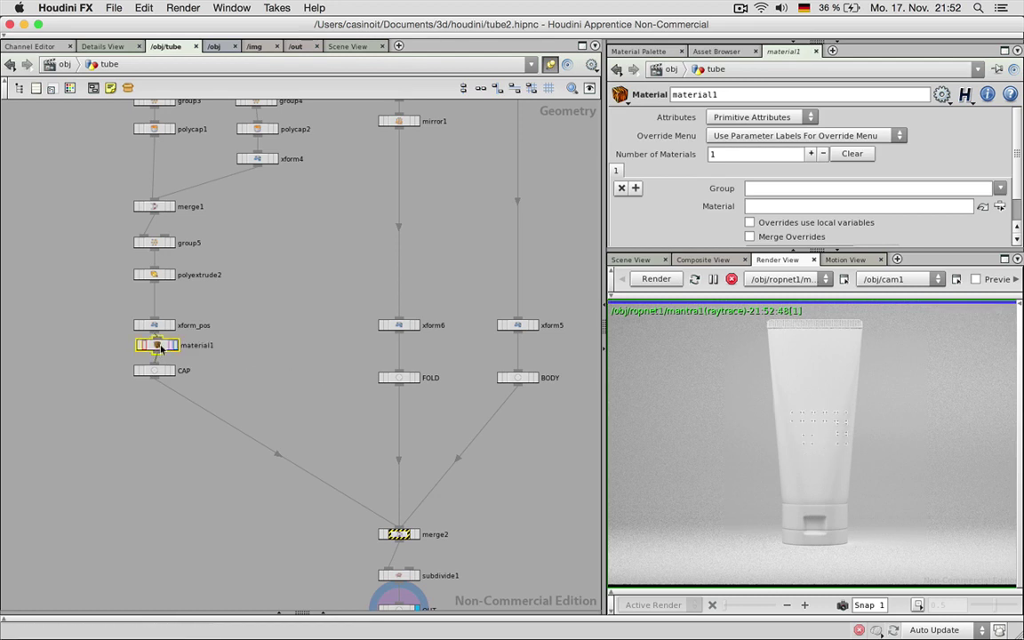
Step: Duplicate the cap's Material node and insert the copy between xform6 and FOLD
key(super+c)
key(super+v)
drag(225, 370, 329, 354)
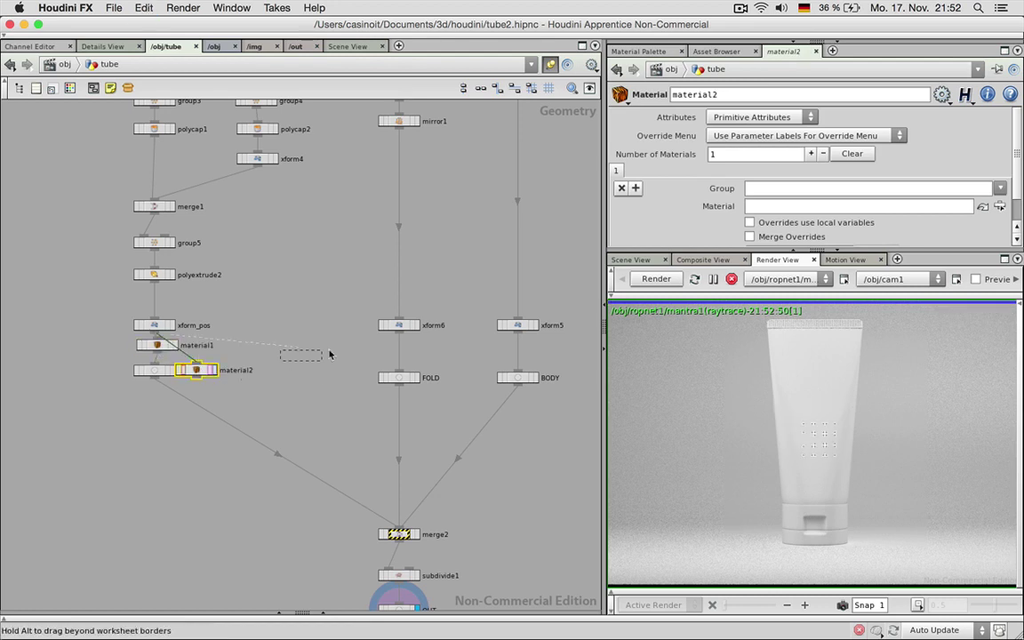
alt+drag(402, 355, 399, 357)
Step: Paste another Material node, insert it between xform5 and BODY, and put the OUT node back below subdivide1
key(super+v)
key(super+v)
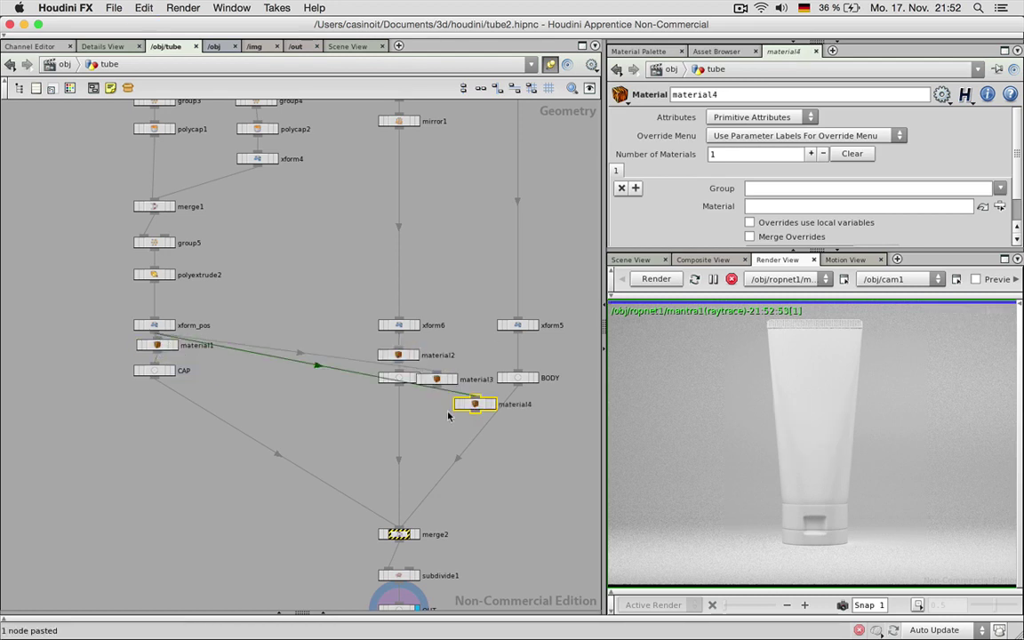
key(super+z)
drag(438, 395, 528, 500)
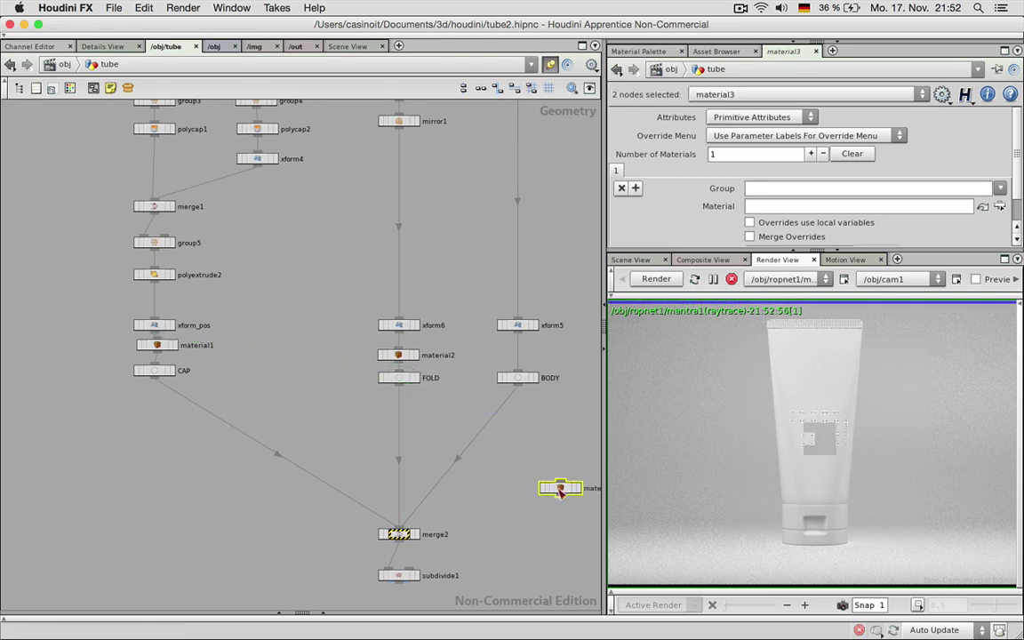
middle_drag(450, 496, 378, 332)
click(442, 450)
drag(450, 554, 328, 453)
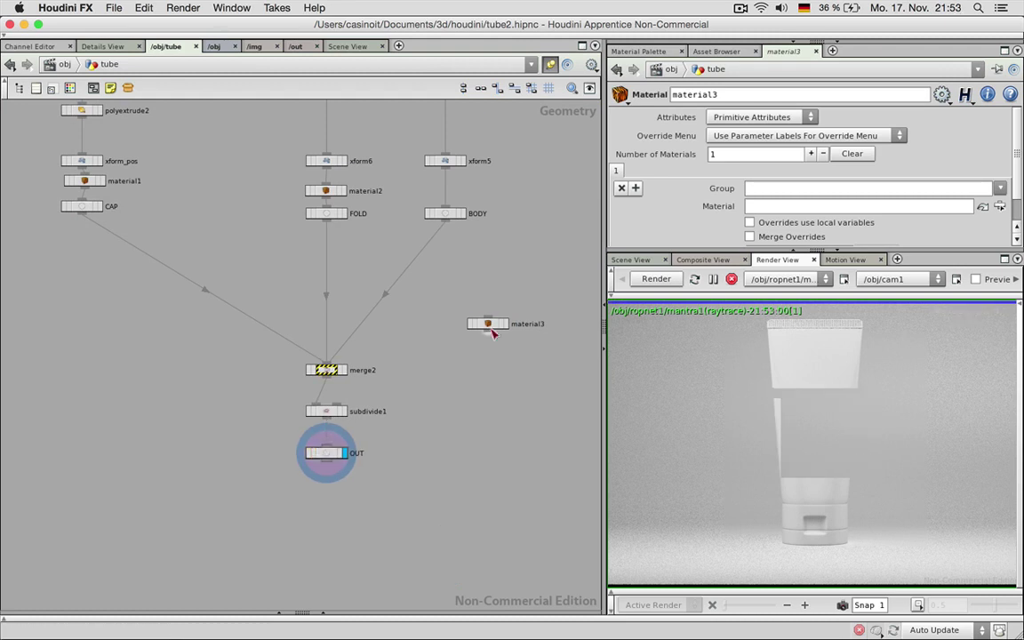
drag(493, 329, 445, 188)
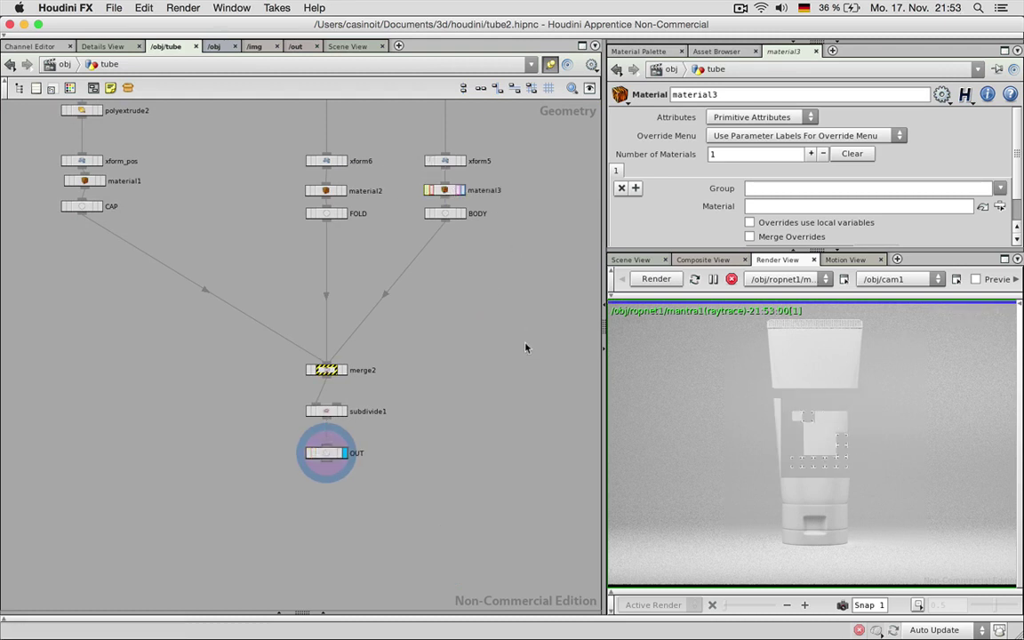
Step: Show the 3D scene in place of the render and zoom in on the new Material nodes
scroll(525, 348, up, 5)
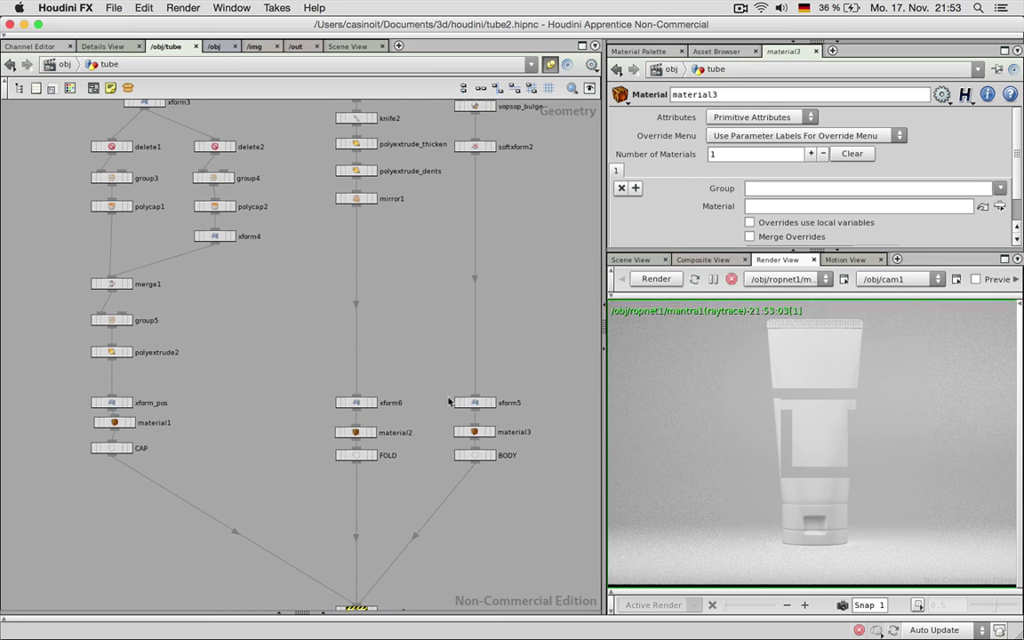
click(630, 259)
scroll(442, 391, up, 3)
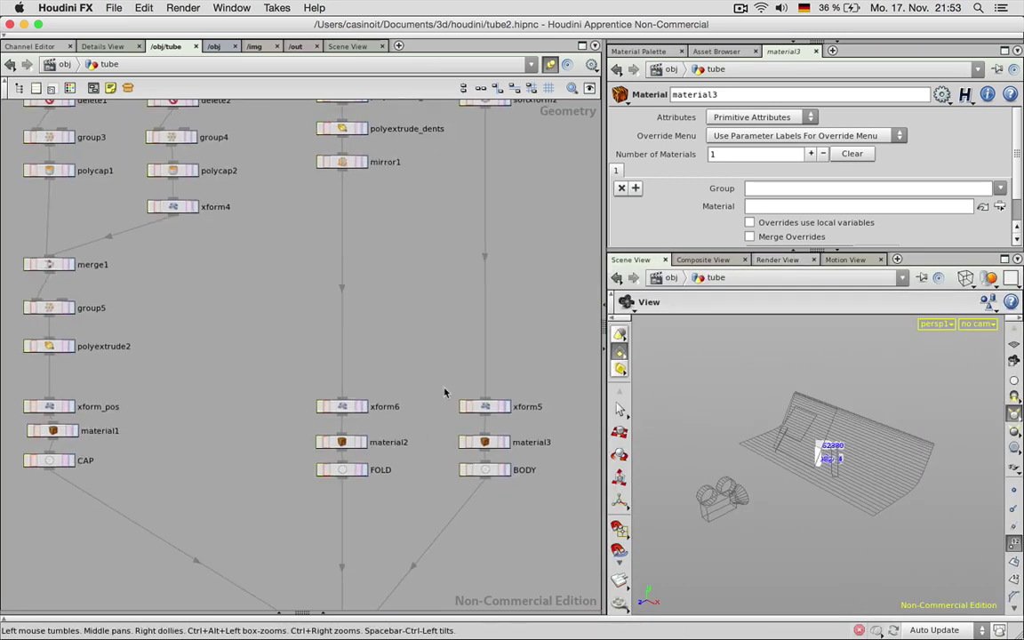
middle_drag(181, 420, 228, 391)
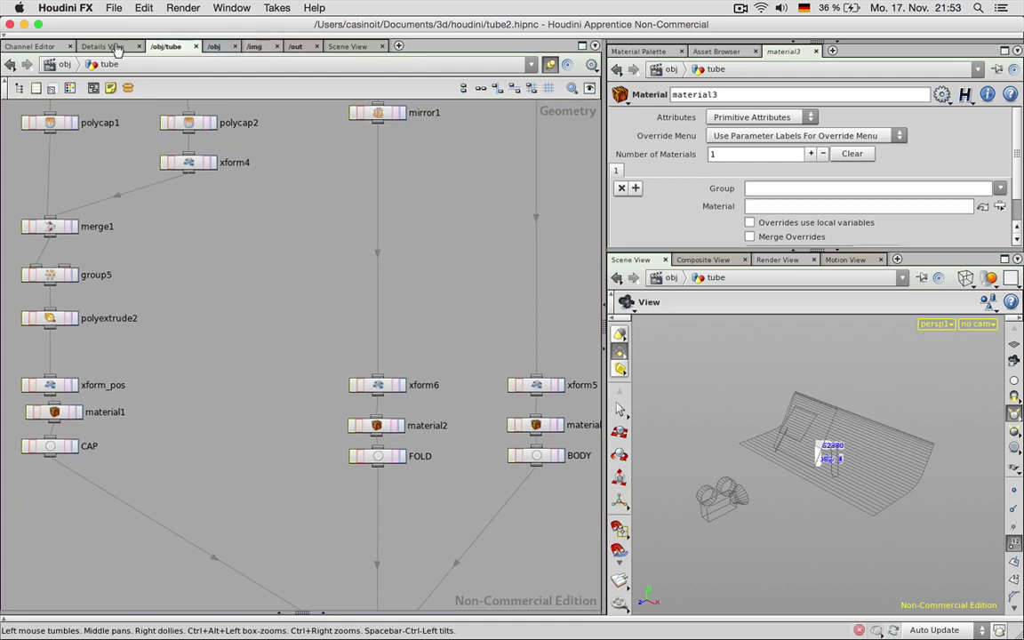
Step: Open the shop network and move the clay shader node higher up to free space below it
click(62, 66)
click(200, 49)
click(200, 65)
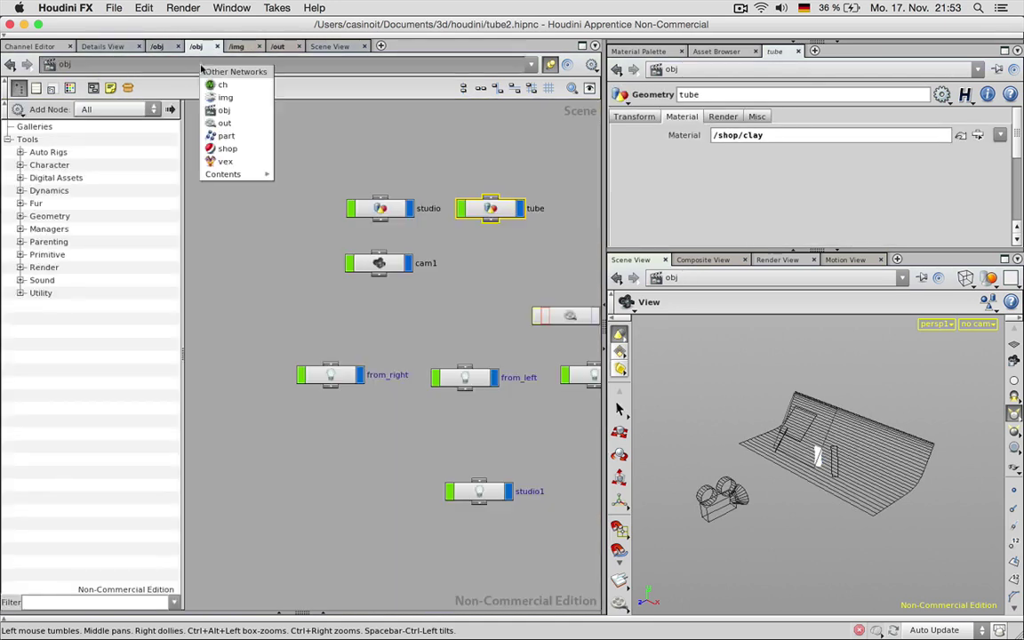
click(238, 148)
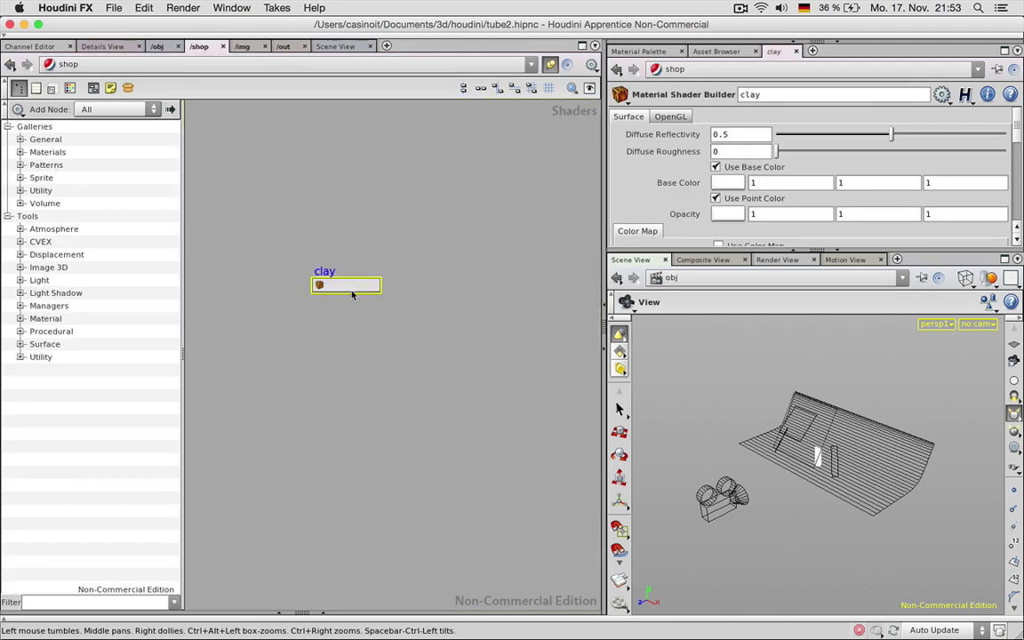
drag(354, 292, 375, 146)
click(400, 263)
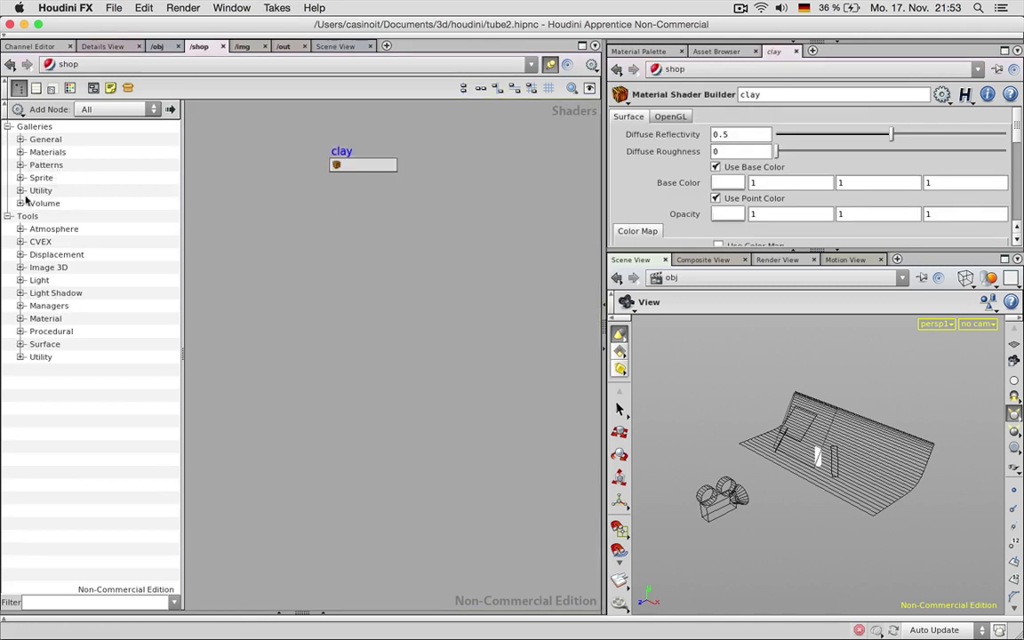
Step: Add a Mantra Surface shader from the General gallery below clay and paste two copies of it underneath
click(18, 142)
drag(85, 202, 346, 224)
click(351, 232)
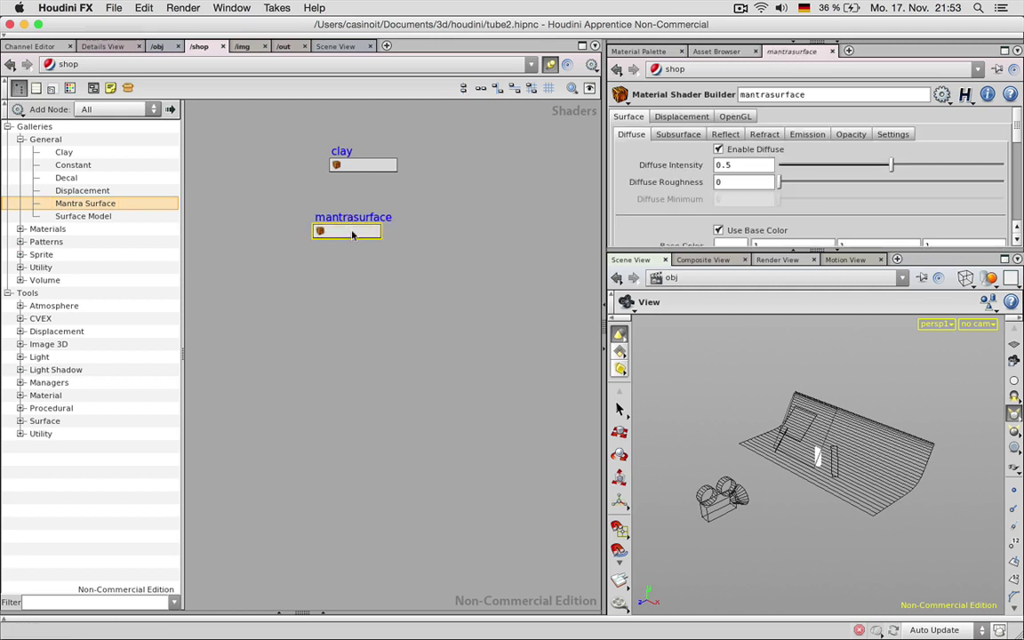
key(super+c)
key(super+v)
drag(406, 281, 350, 287)
key(super+v)
drag(418, 317, 368, 322)
Step: Rename the three Mantra Surface shaders, in order downward, to cap, body and floor
double_click(358, 217)
text(cap)
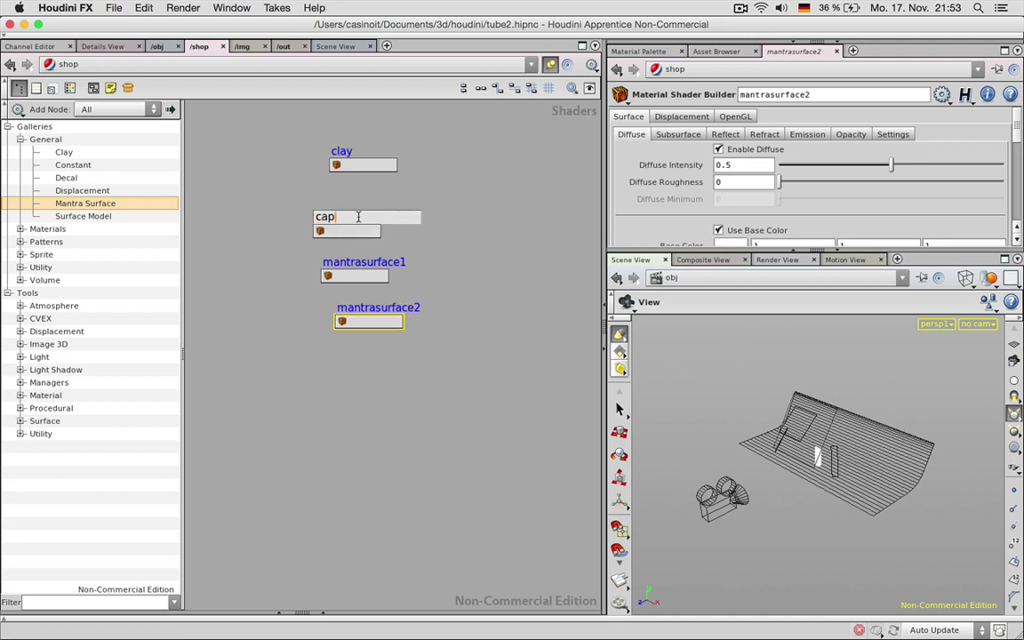
key(Return)
double_click(376, 260)
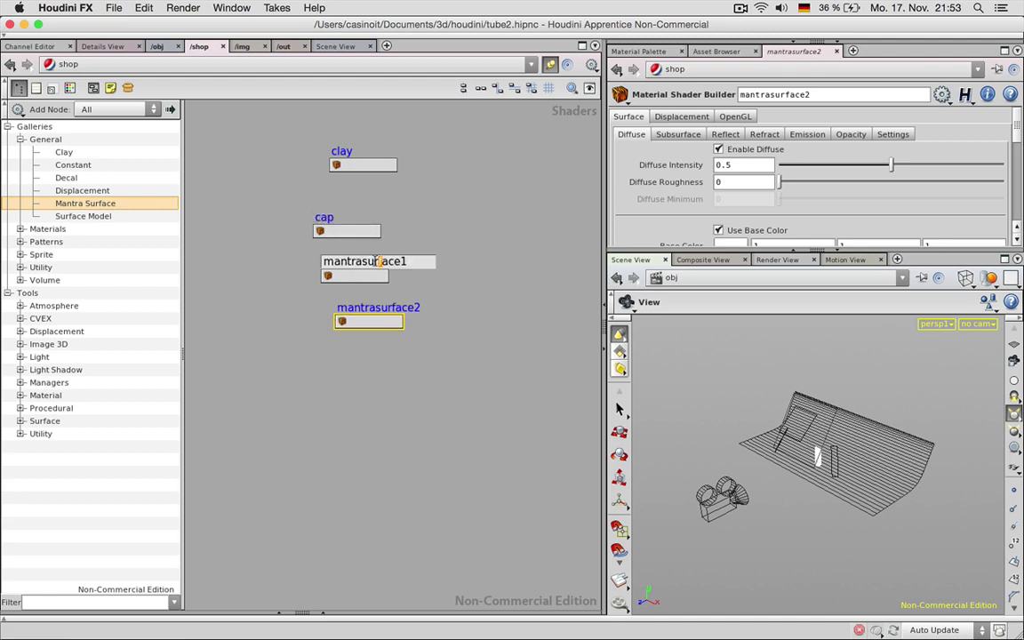
text(body)
key(Return)
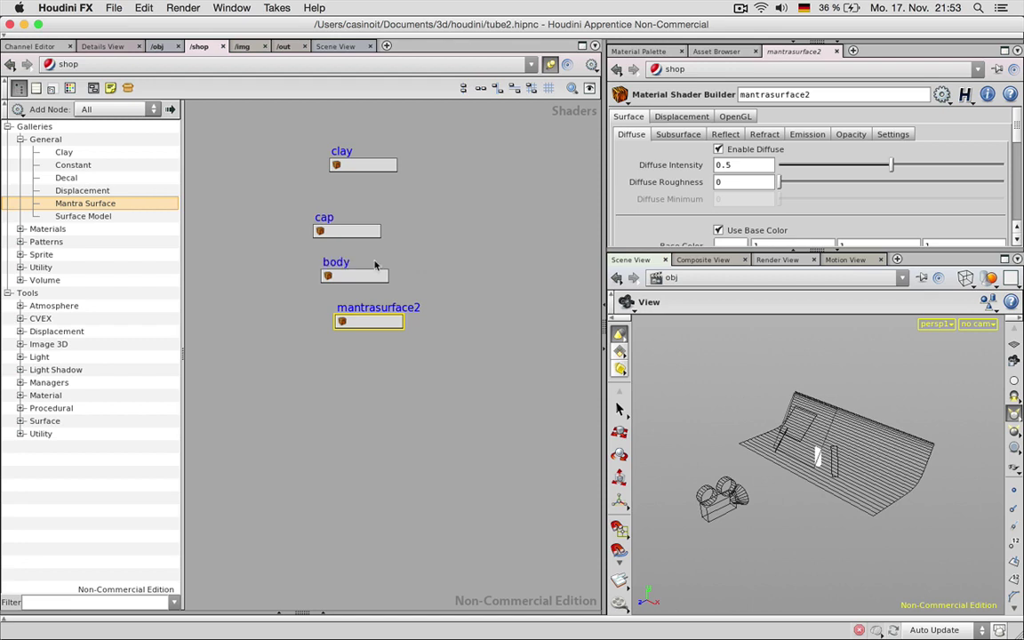
double_click(391, 306)
text(floor)
key(Return)
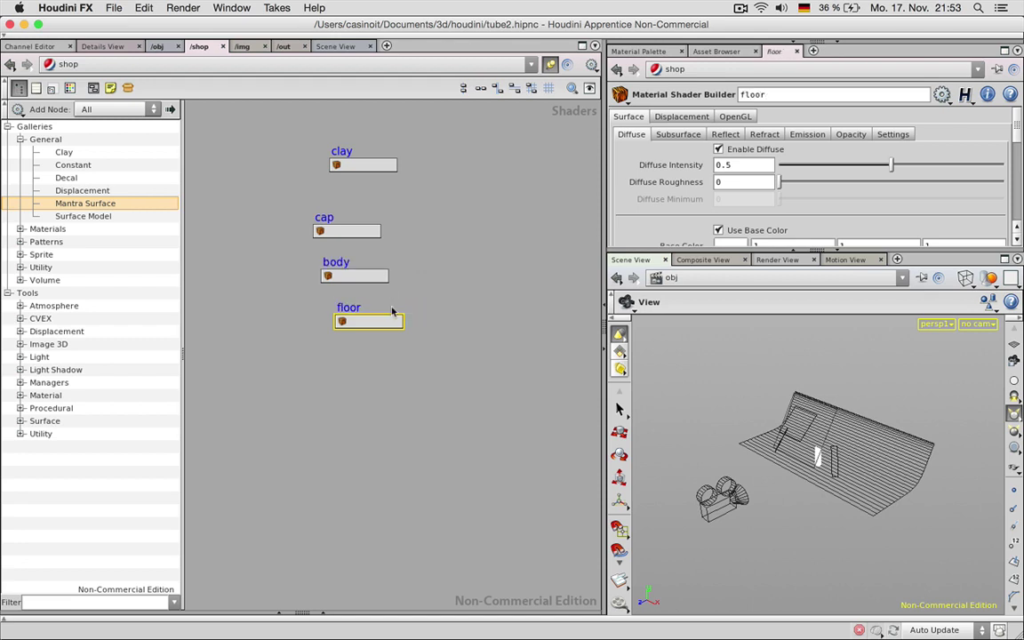
Step: Select all four shader nodes and arrange them in an evenly spaced vertical column
drag(449, 445, 298, 142)
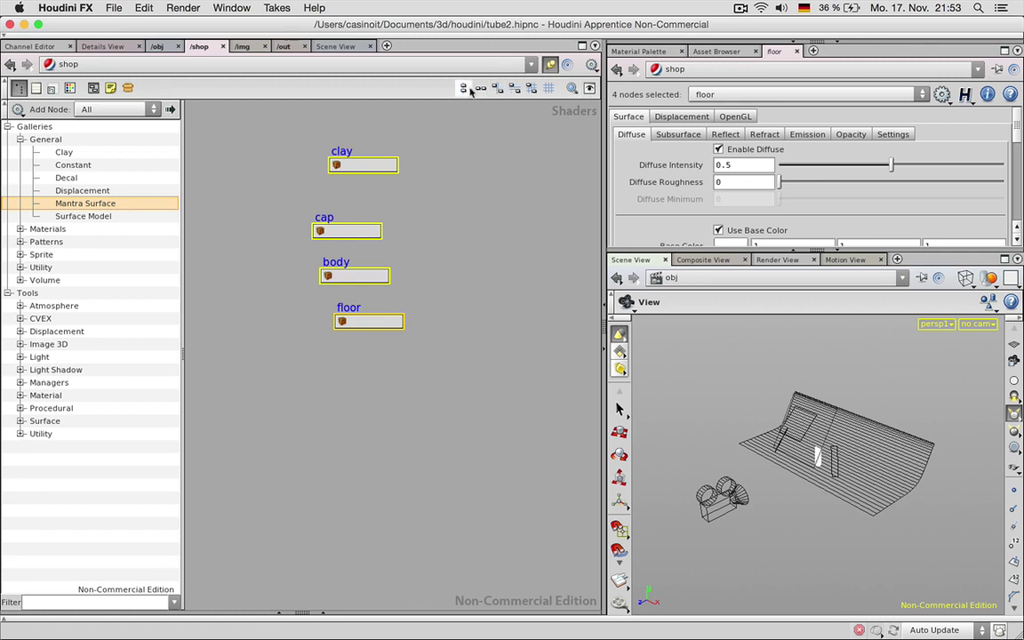
click(480, 87)
click(514, 87)
click(520, 166)
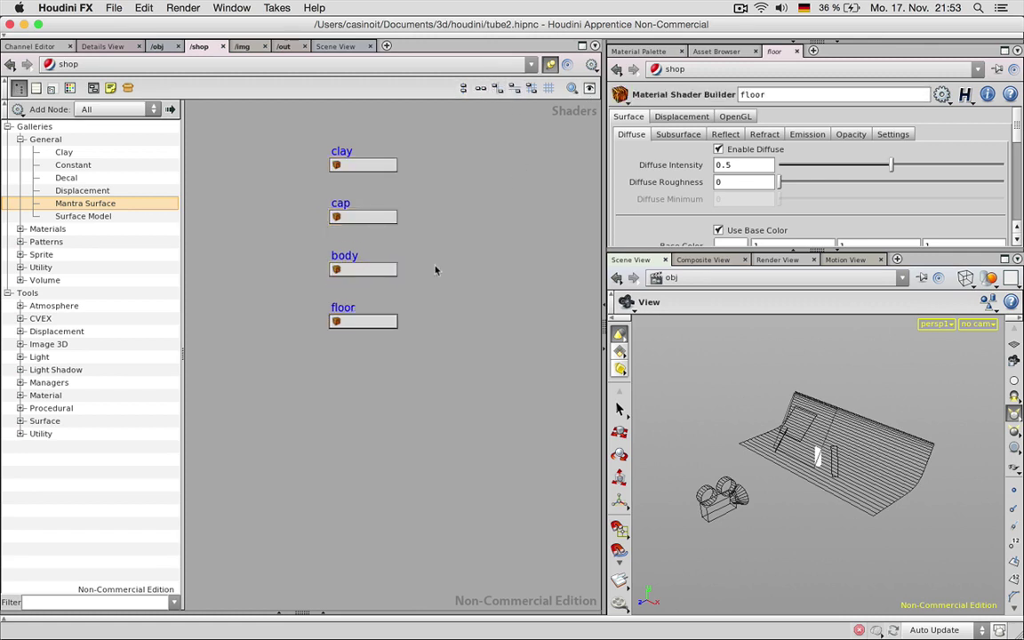
Step: Enter the tube object's network and assign the cap shader to the Material node above CAP
click(171, 48)
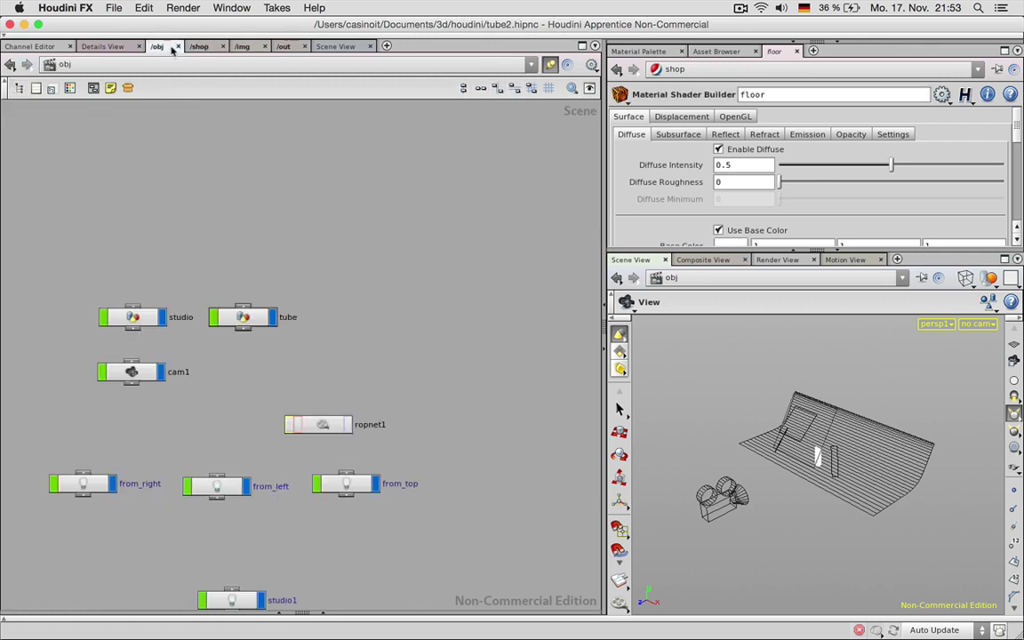
click(243, 316)
double_click(266, 316)
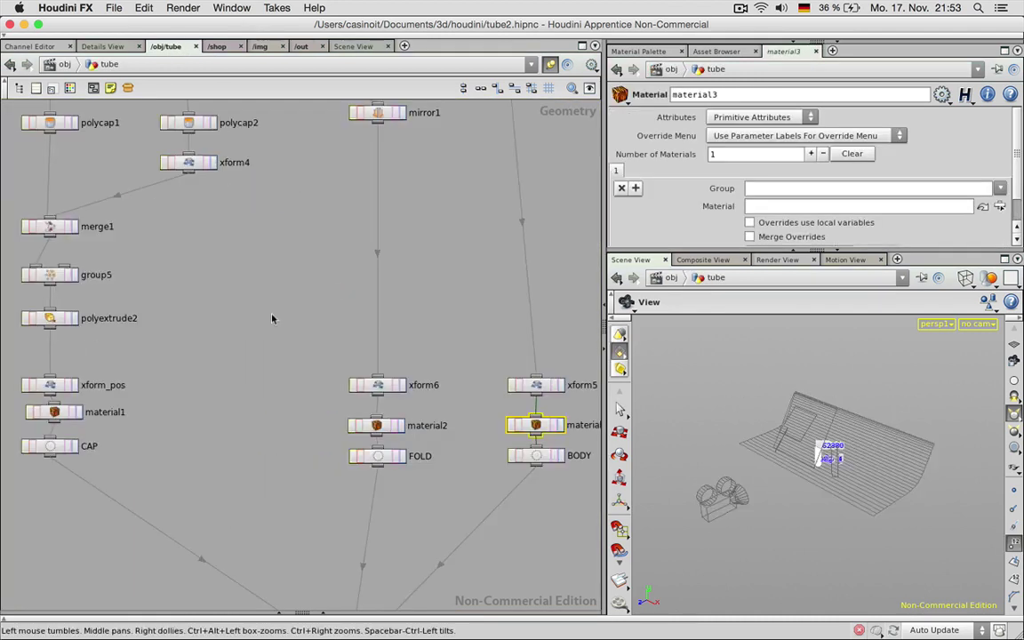
click(124, 348)
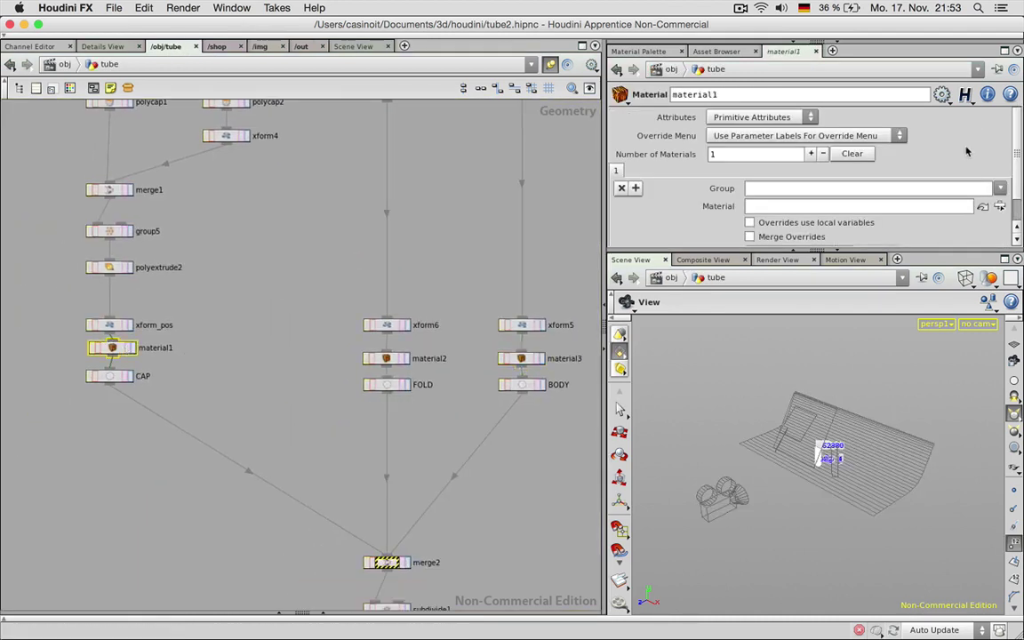
click(999, 207)
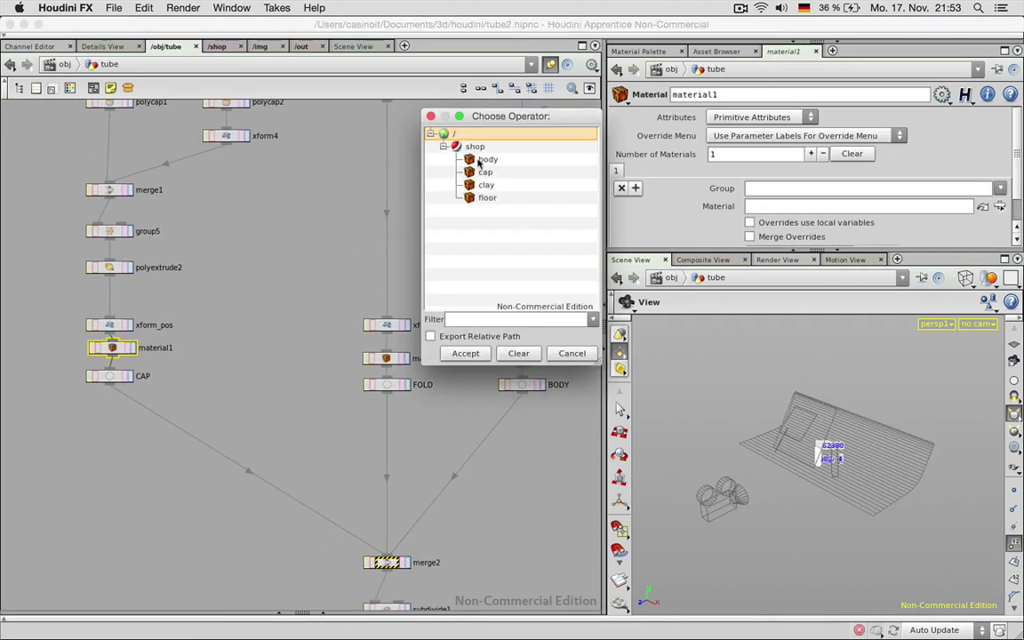
double_click(486, 173)
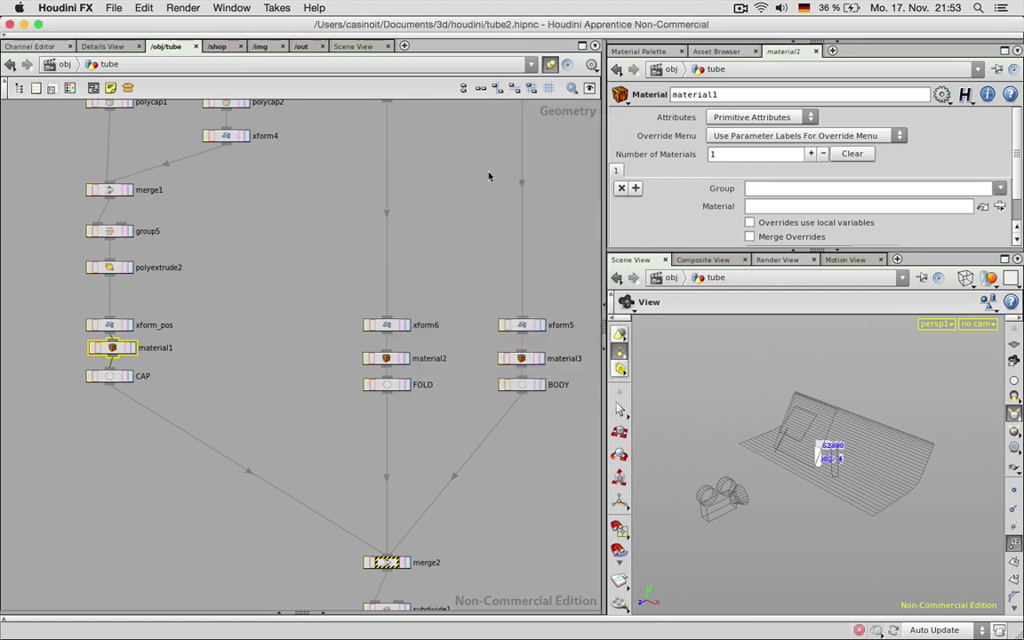
Step: Assign the /shop/body shader to both the Material node above FOLD and the one above BODY
click(412, 357)
click(998, 207)
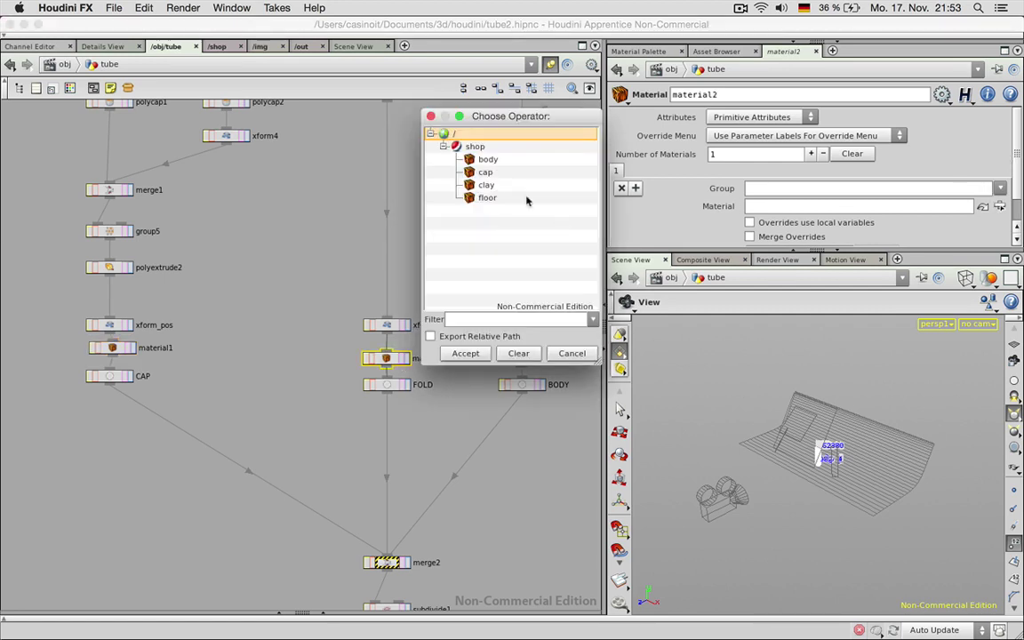
double_click(489, 159)
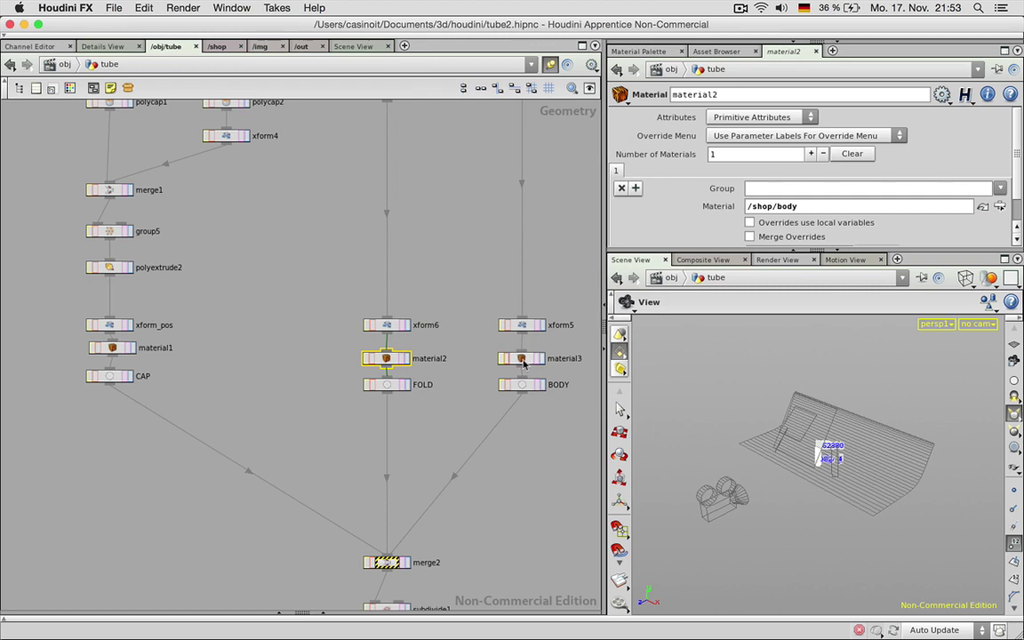
click(521, 356)
click(999, 206)
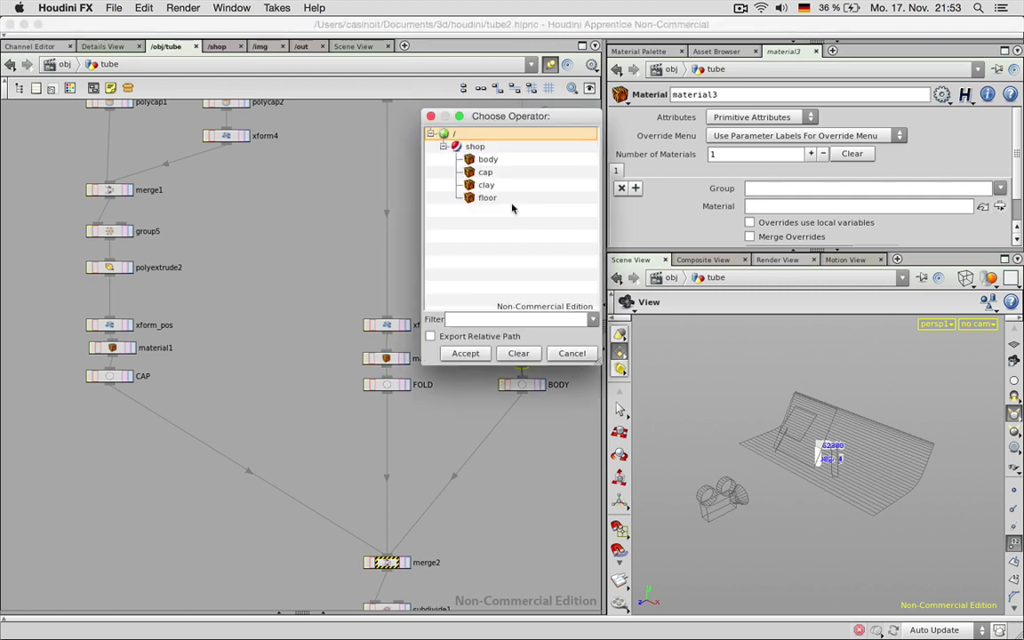
double_click(488, 159)
middle_drag(467, 260, 428, 206)
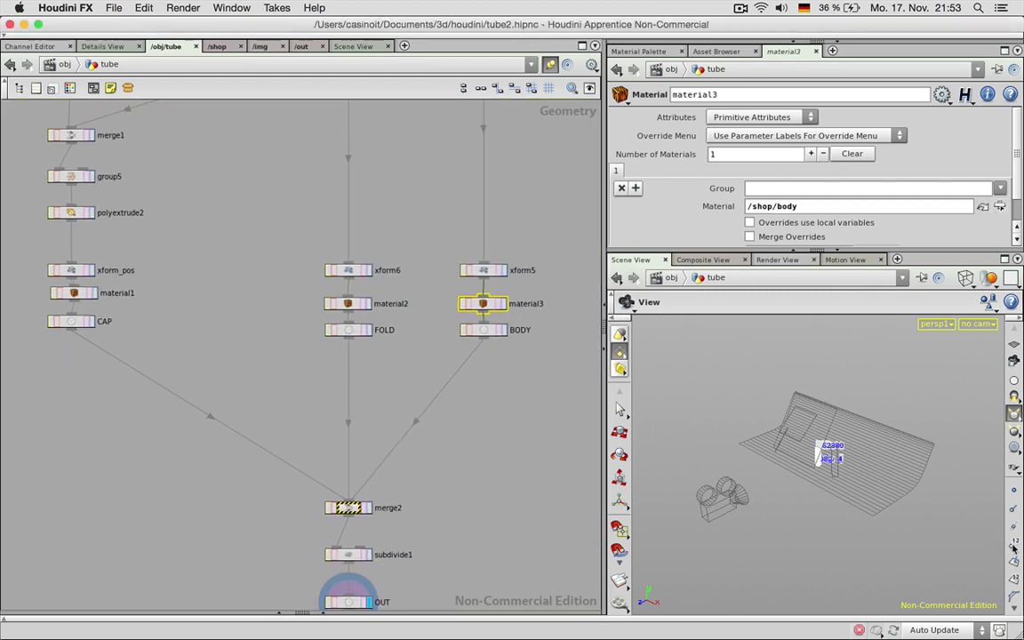
Step: Turn off the point numbers in the scene viewport and render the tube through cam1 with its assigned materials
click(1012, 546)
scroll(837, 450, up, 6)
middle_drag(823, 426, 816, 491)
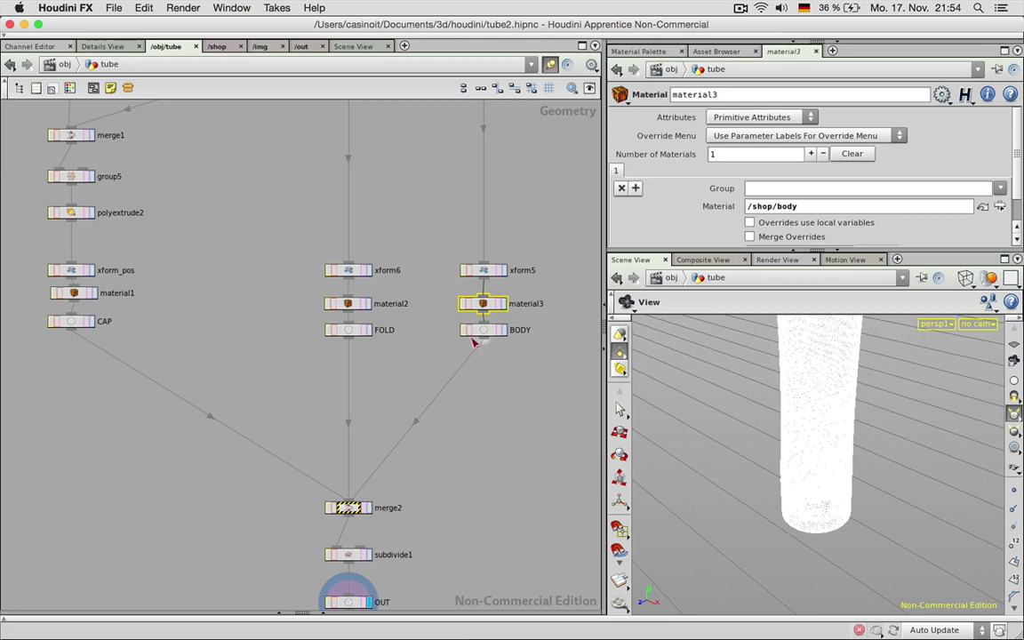
click(777, 260)
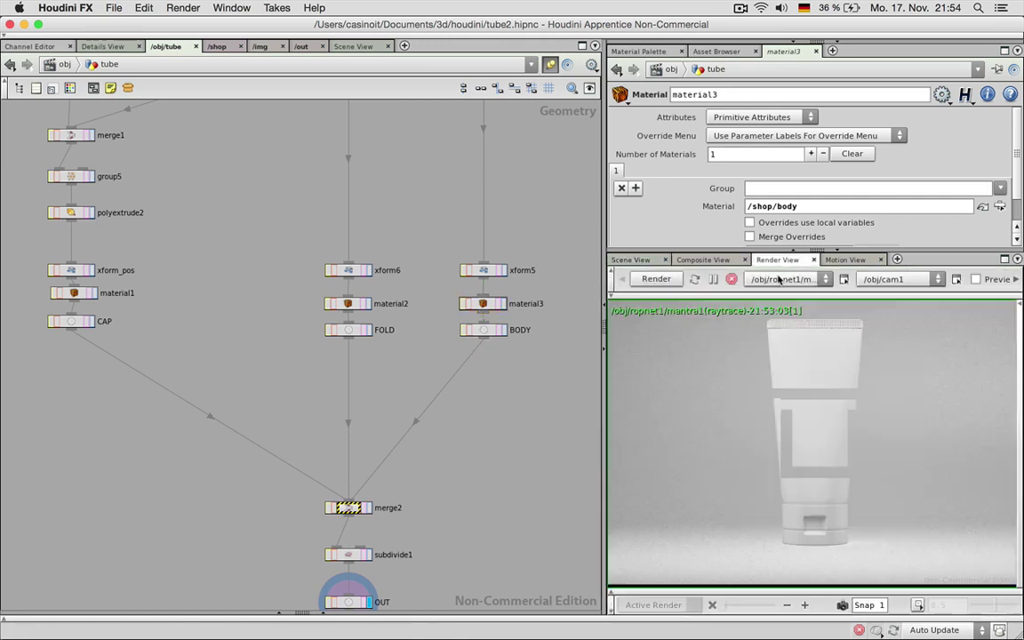
click(668, 279)
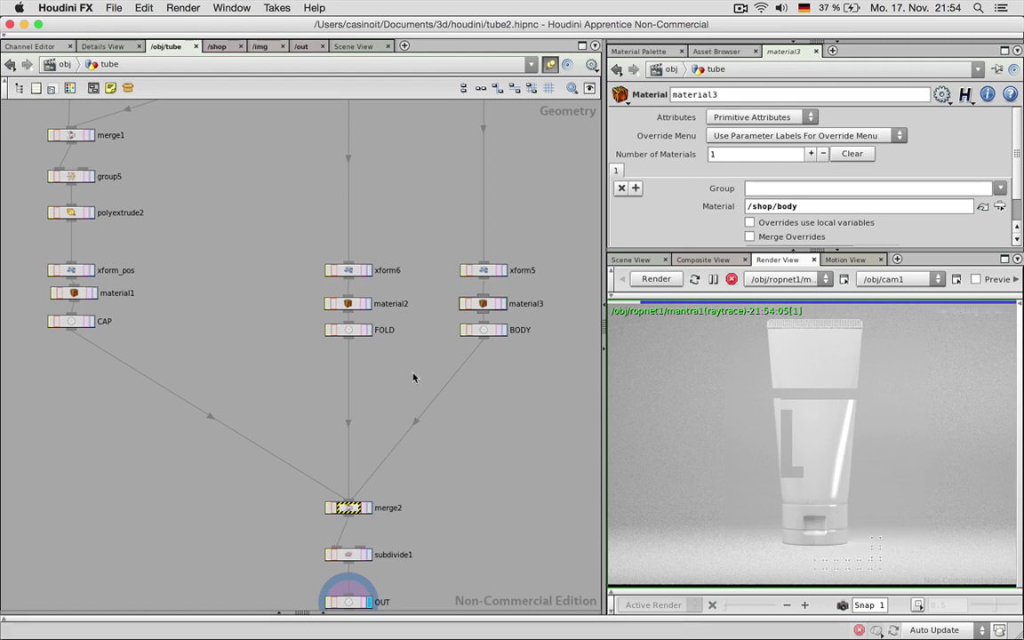
key(u)
double_click(229, 189)
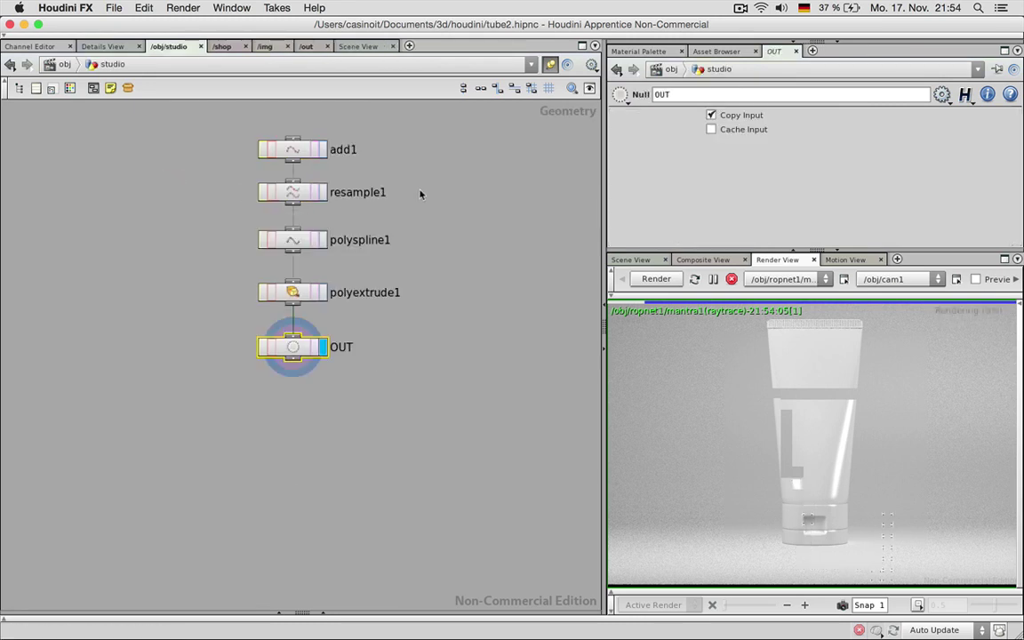
key(u)
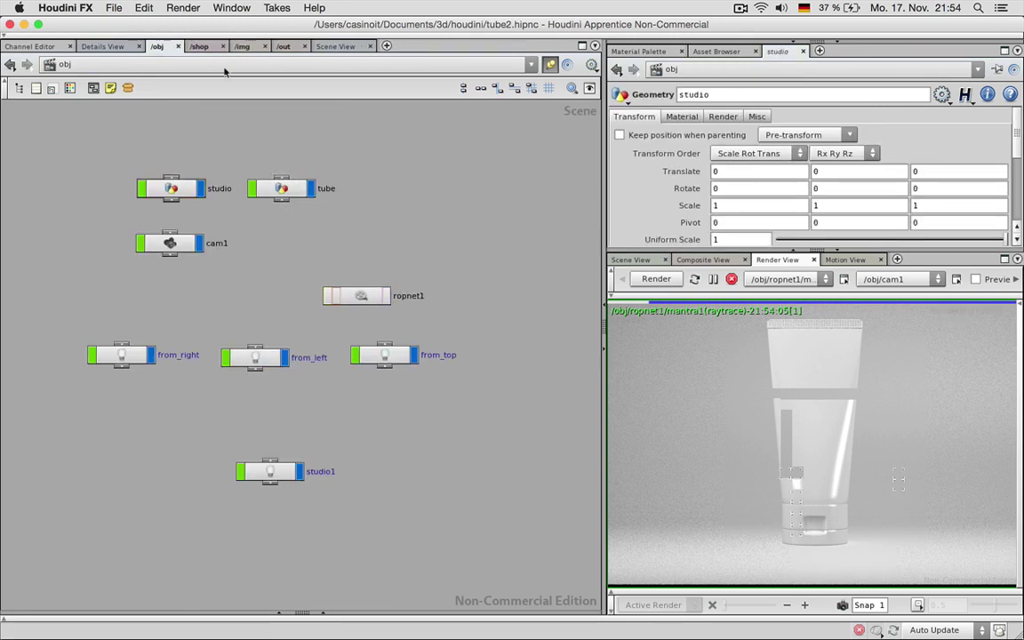
Step: Open the shop network, select the body shader for editing and hide the list of available nodes
click(198, 47)
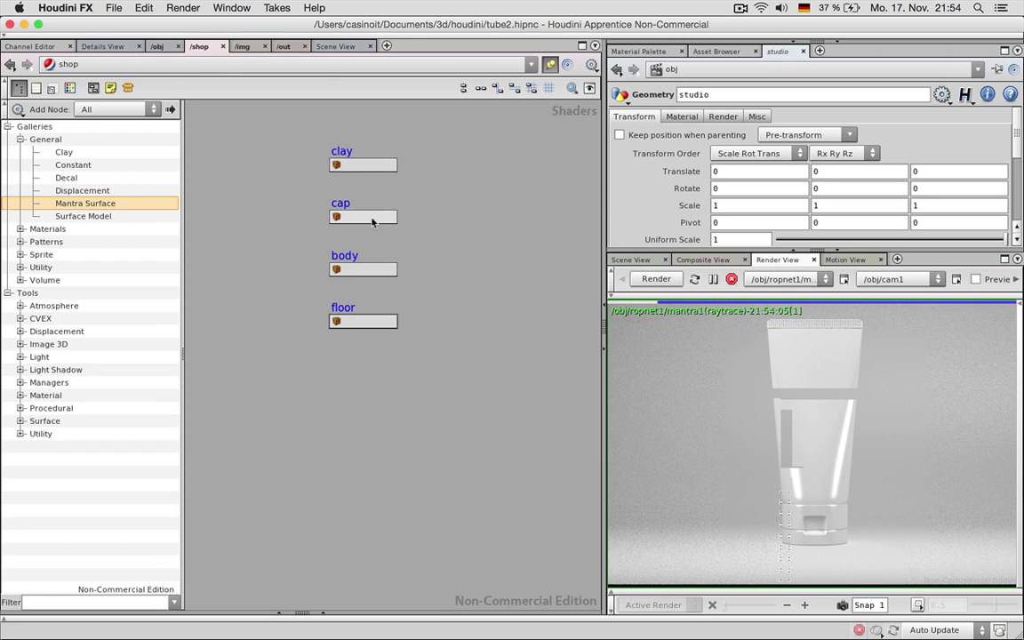
double_click(372, 269)
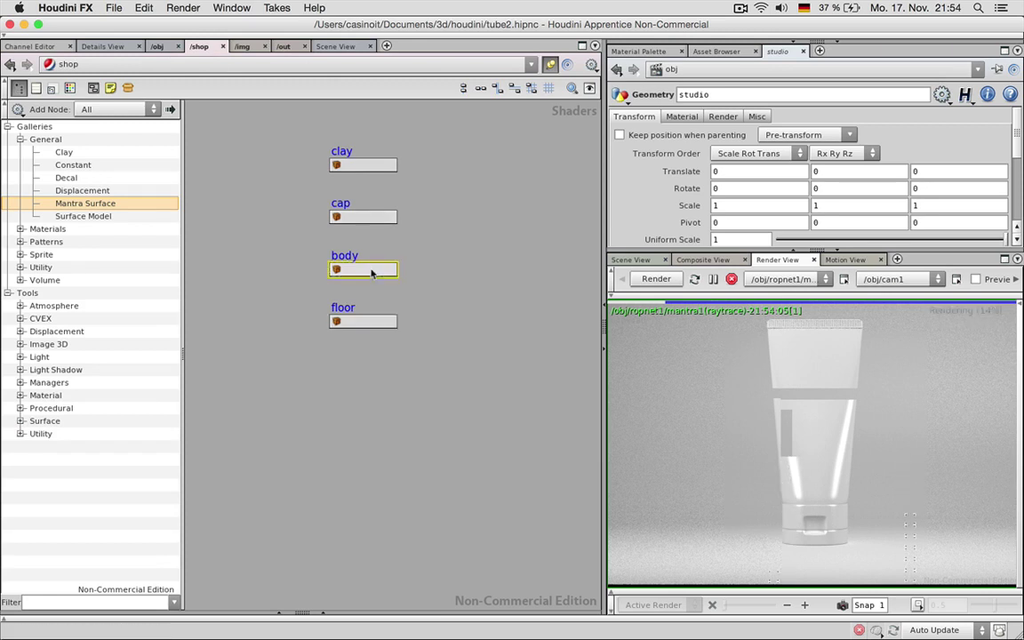
key(u)
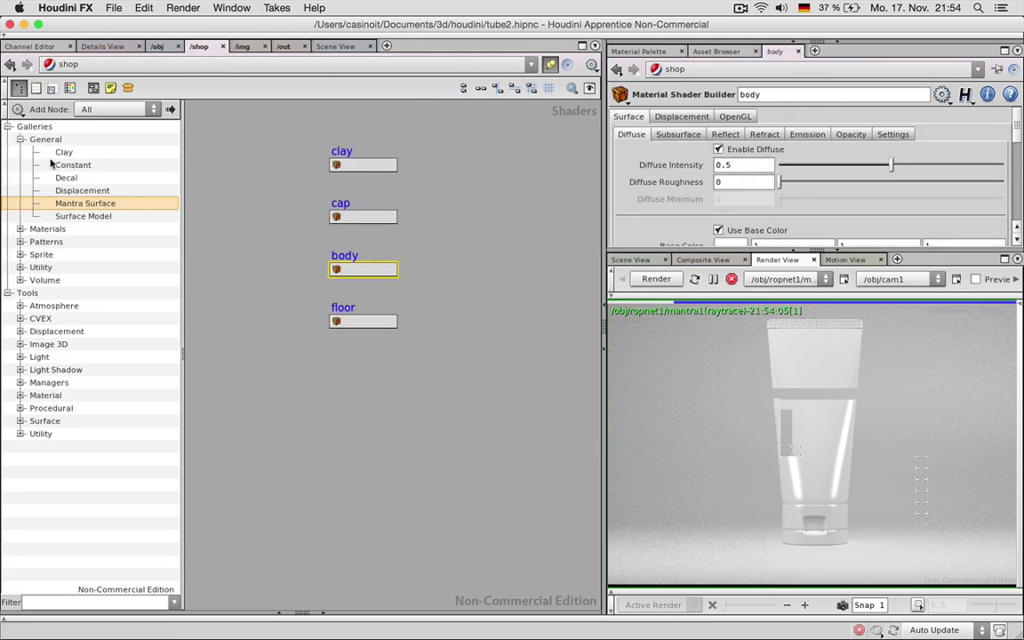
click(19, 87)
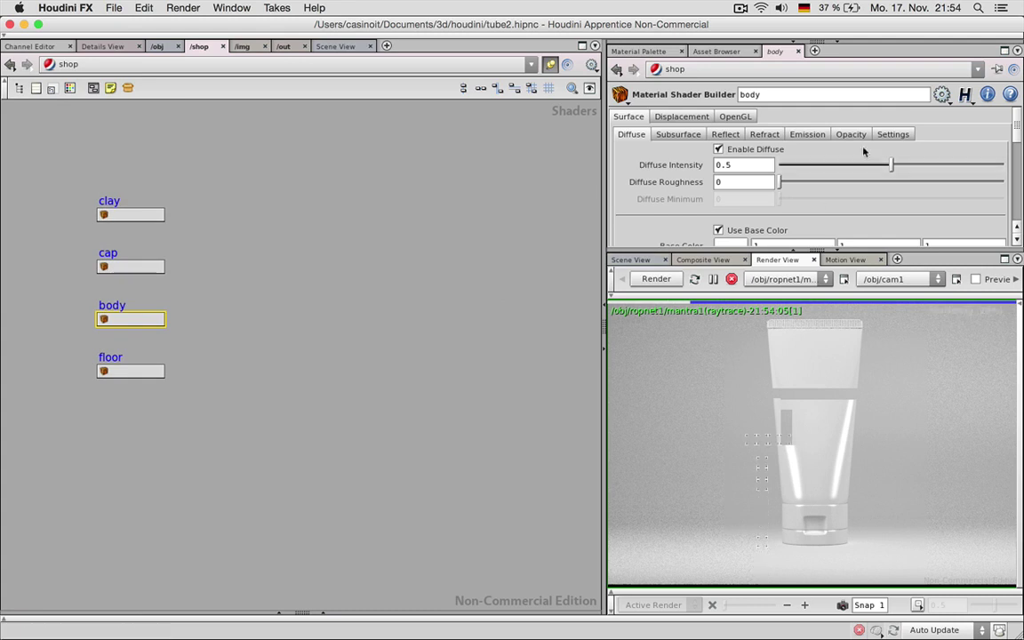
Step: Disable diffuse shading and the base reflection layer on the body shader
click(718, 149)
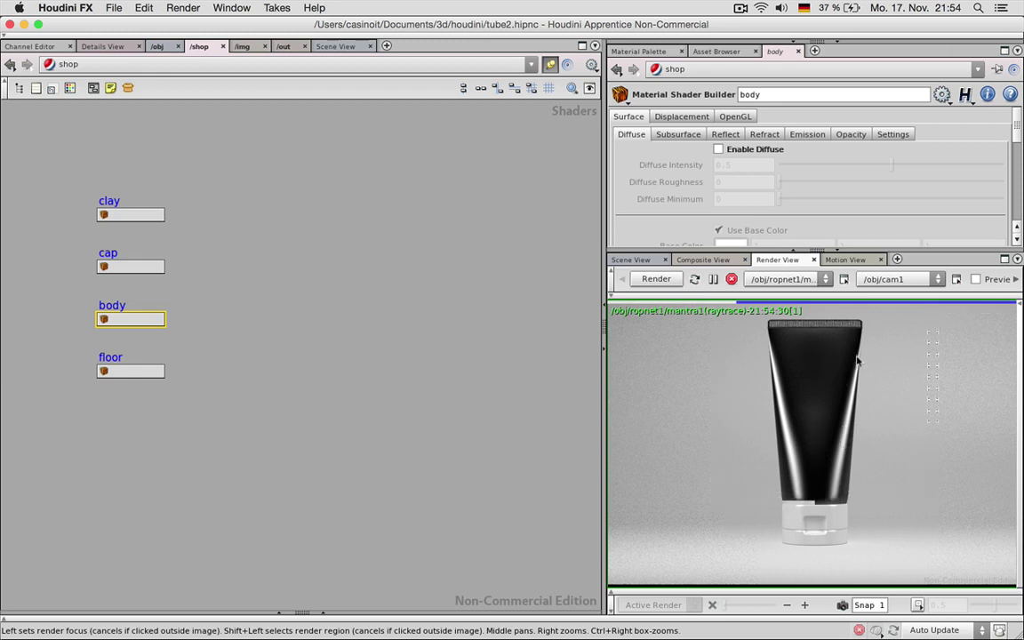
click(725, 135)
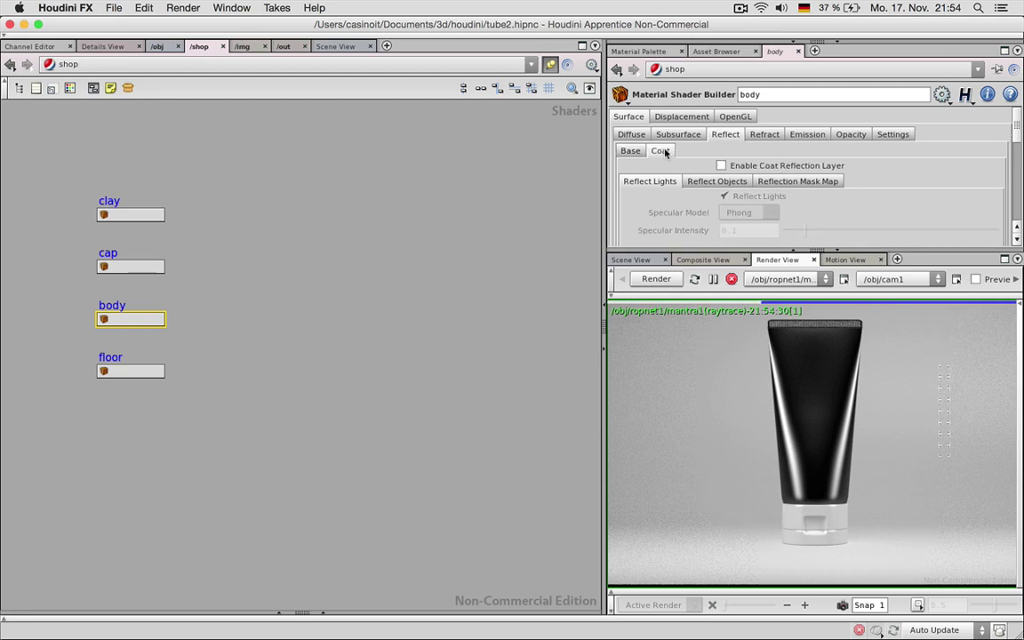
click(727, 166)
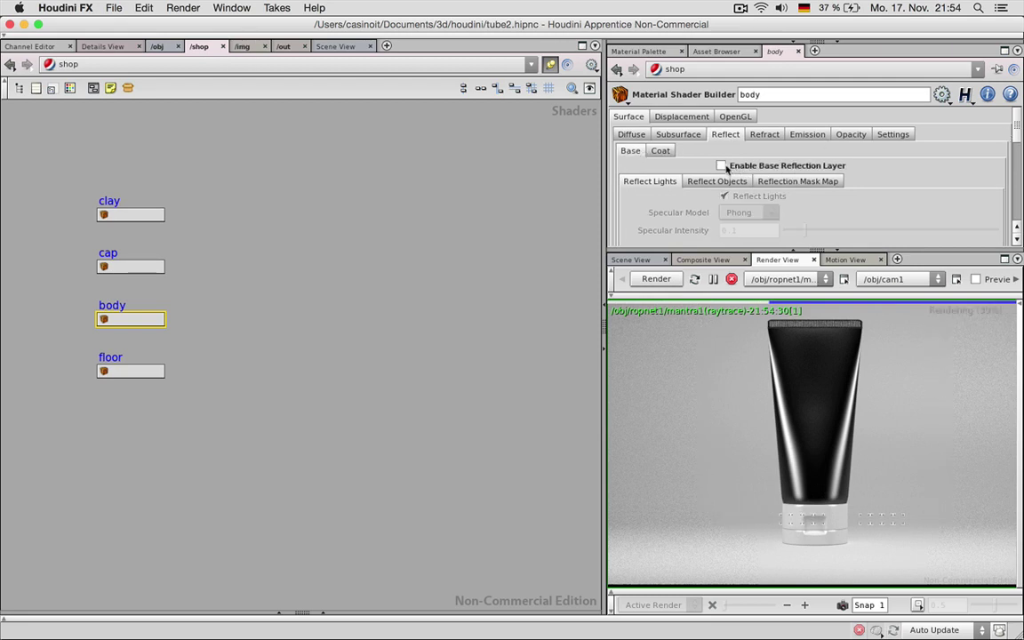
Step: Enlarge the parameter area and enable the coat reflection layer on the body shader
click(661, 151)
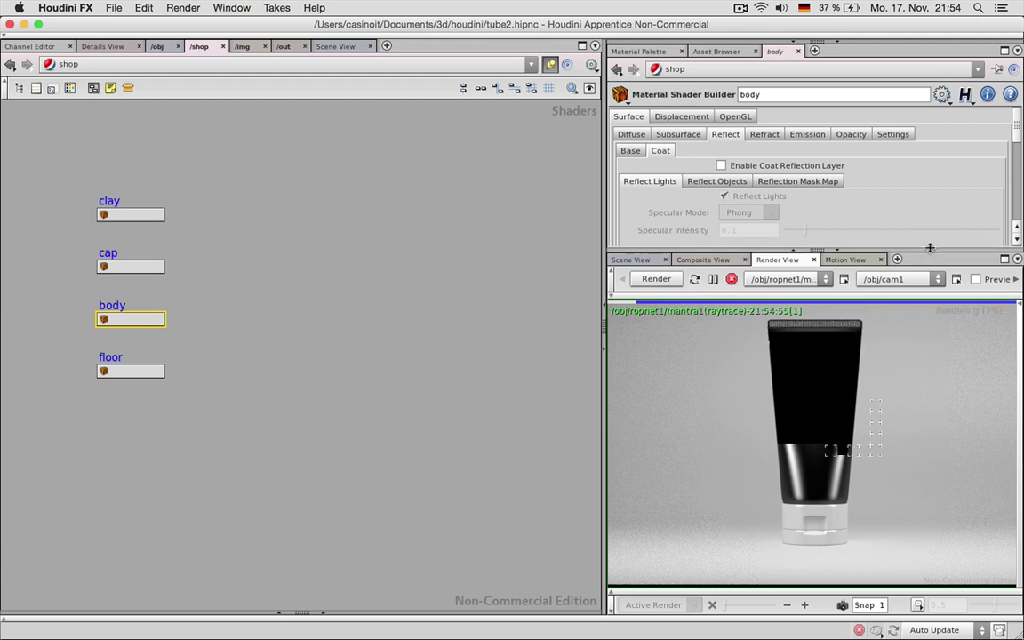
drag(929, 248, 930, 324)
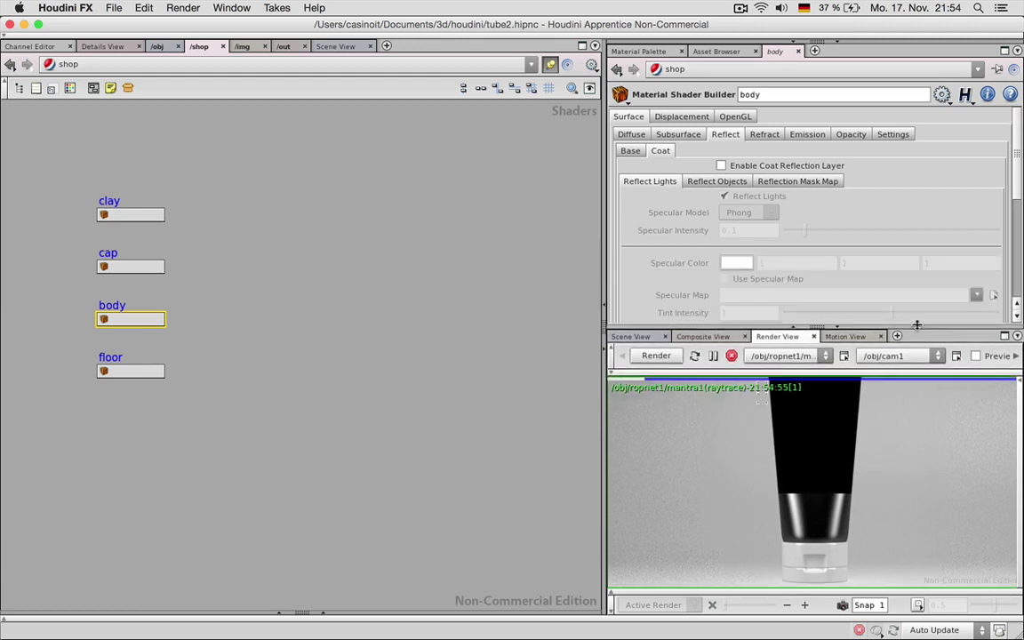
click(727, 166)
Step: Set the body shader's coat Specular Intensity to 0.03 and its Specular Angle to 30
scroll(853, 222, down, 2)
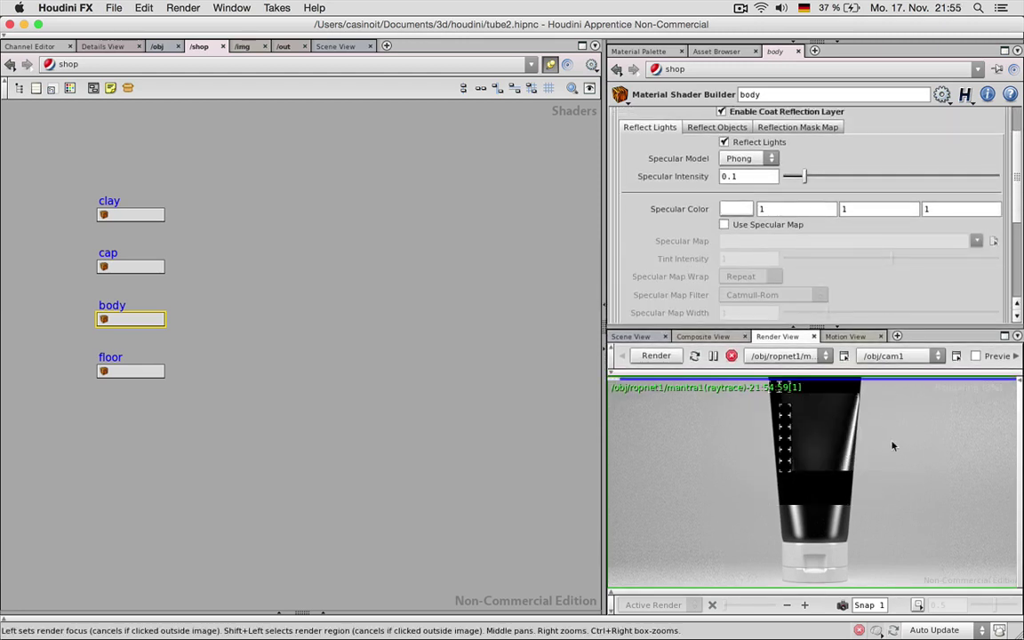
double_click(737, 175)
text(0.03)
key(Return)
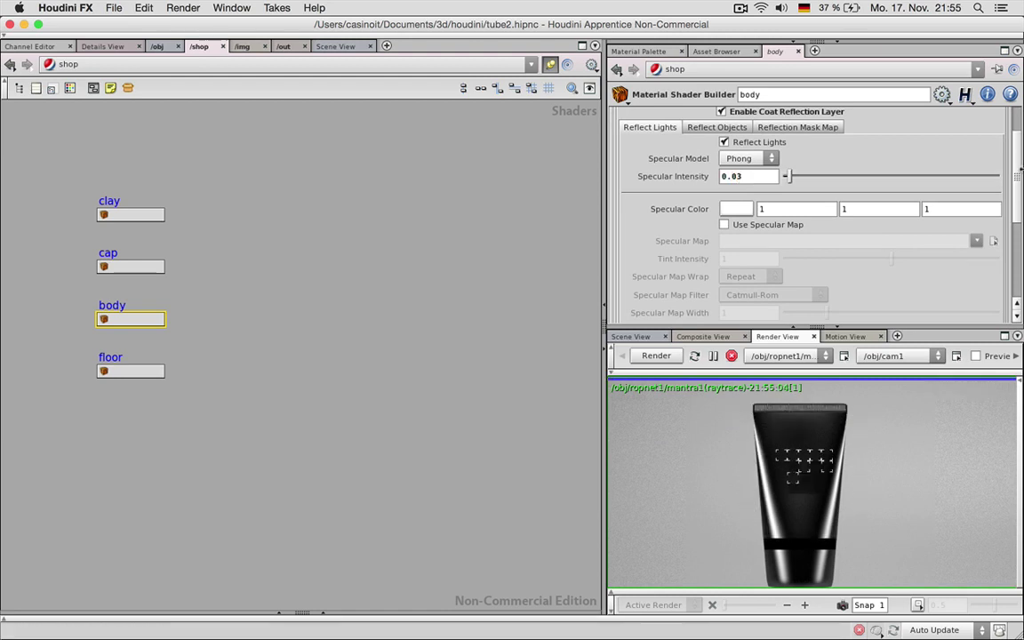
scroll(743, 201, down, 5)
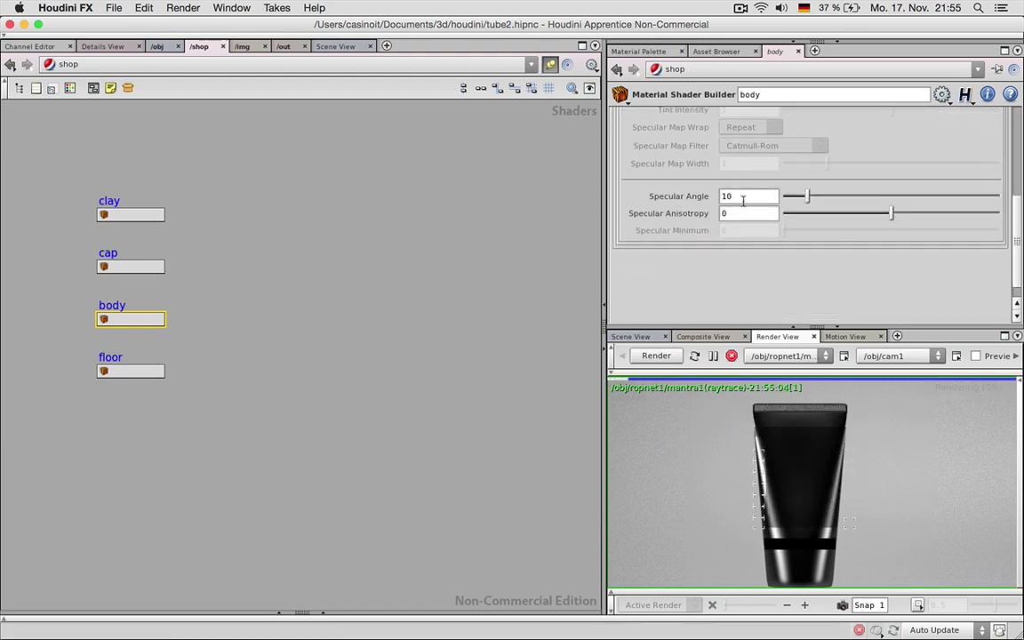
double_click(744, 197)
text(30)
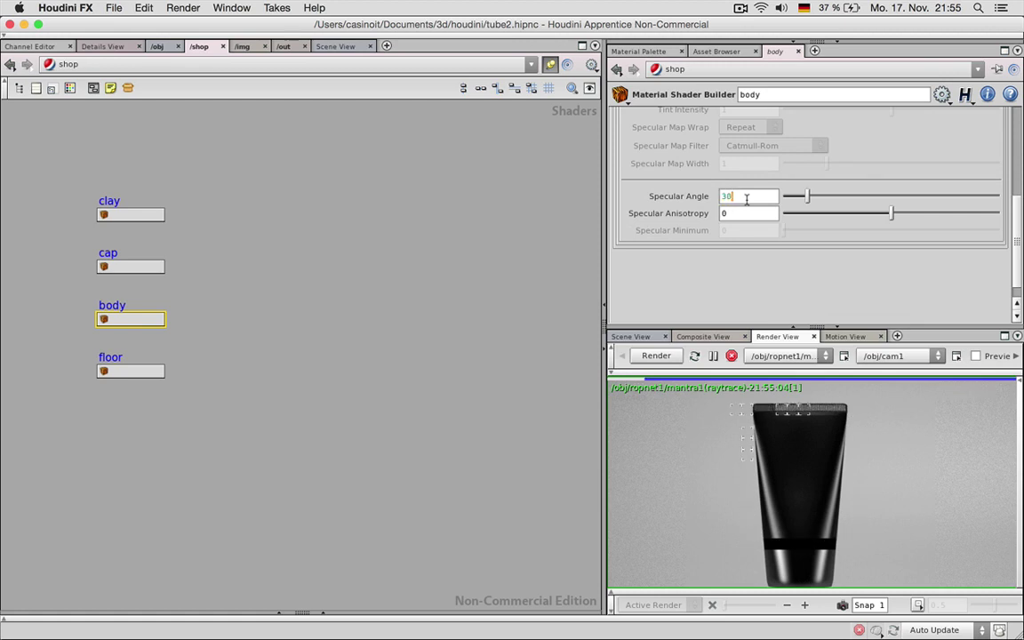
key(Return)
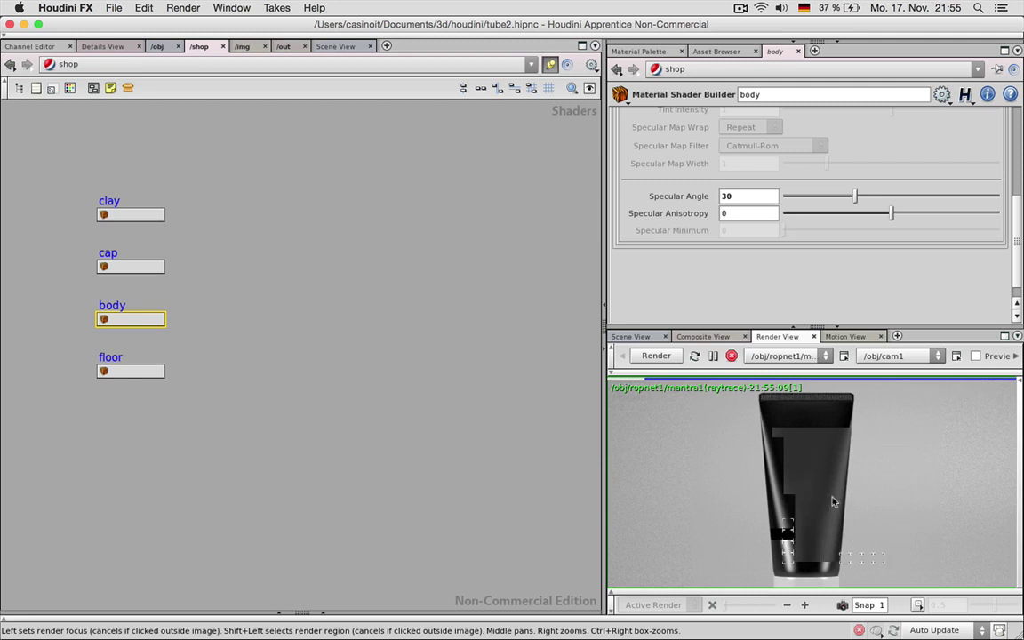
Step: Try a coat Specular Angle of 20 and 18 on the body shader
drag(726, 196, 708, 196)
text(2)
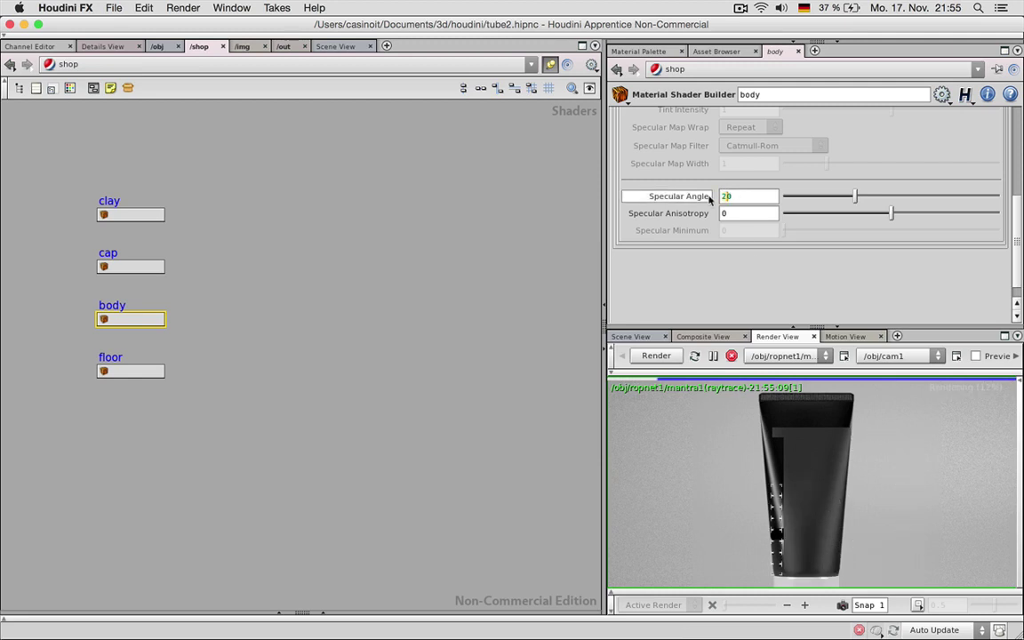
key(Return)
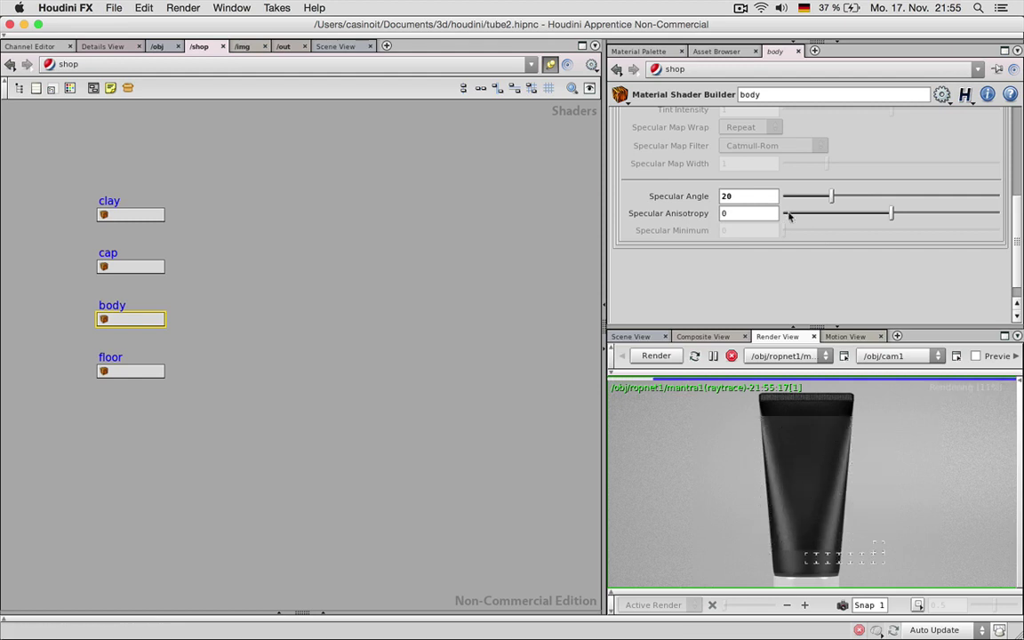
click(739, 196)
text(18)
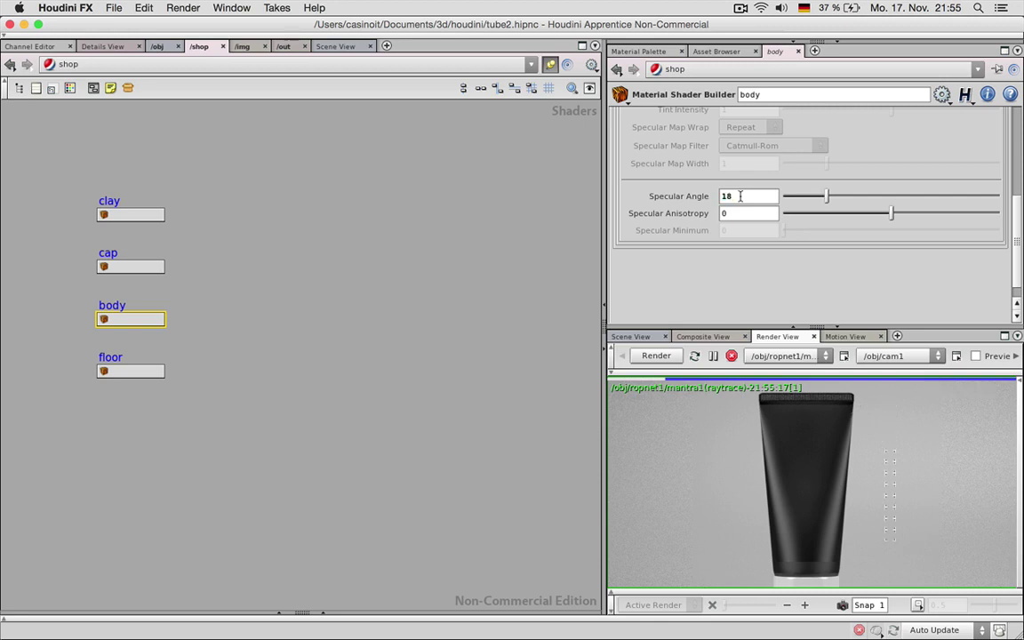
key(Return)
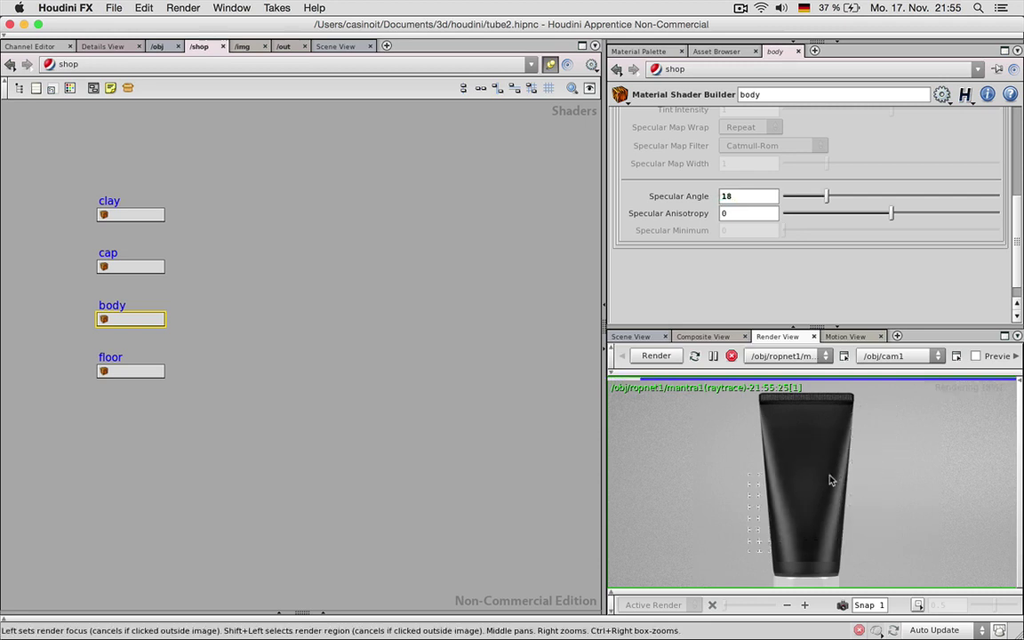
Step: Lower the body shader's coat Specular Intensity to 0.01, refine it to 0.006 and check the whole tube in the render
scroll(782, 200, up, 5)
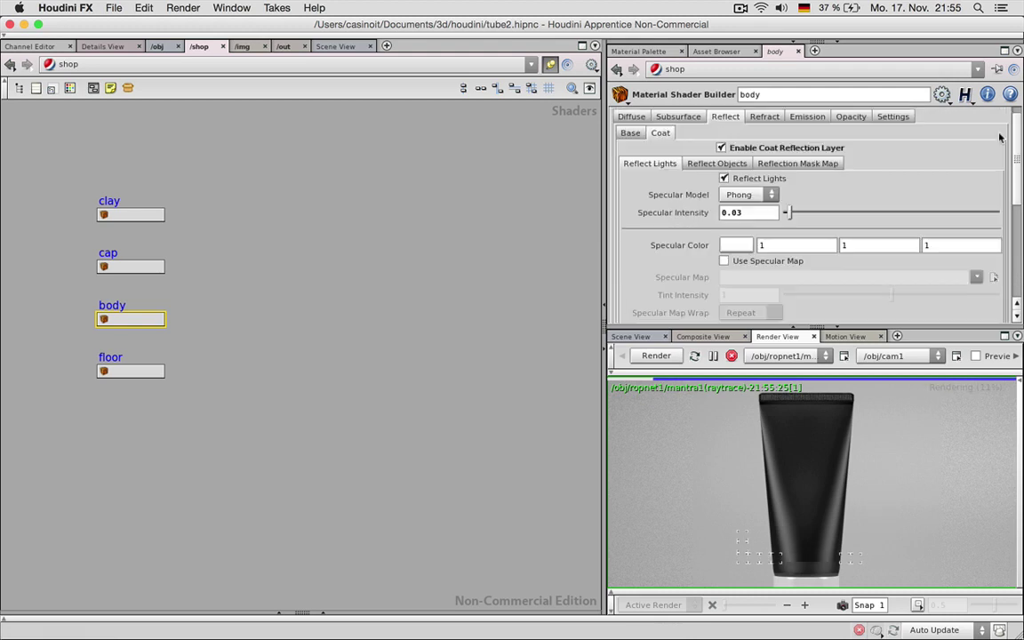
text(1)
key(Return)
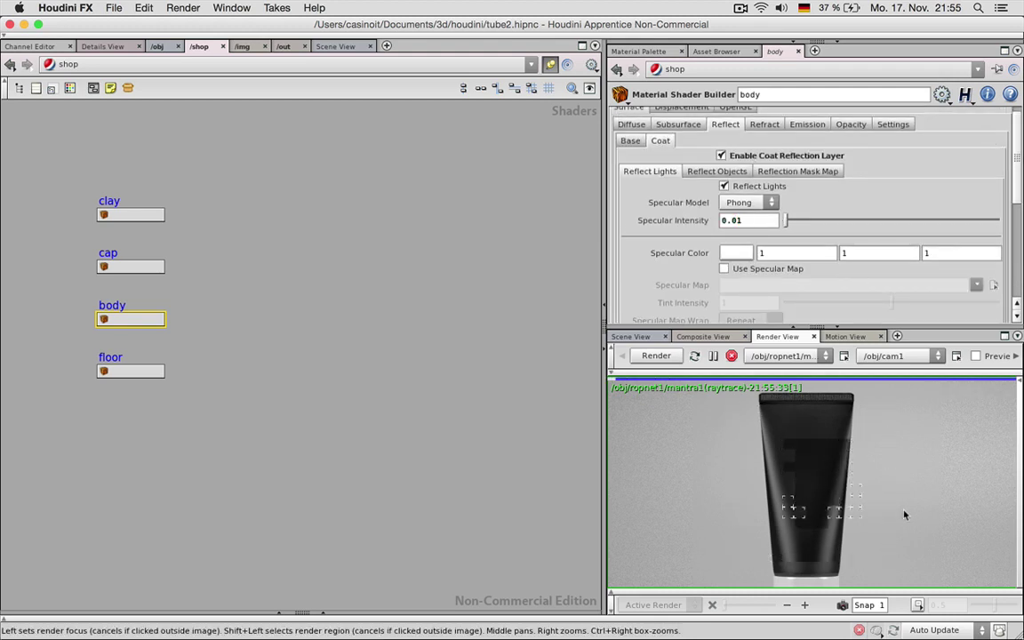
click(743, 220)
text(06)
key(Return)
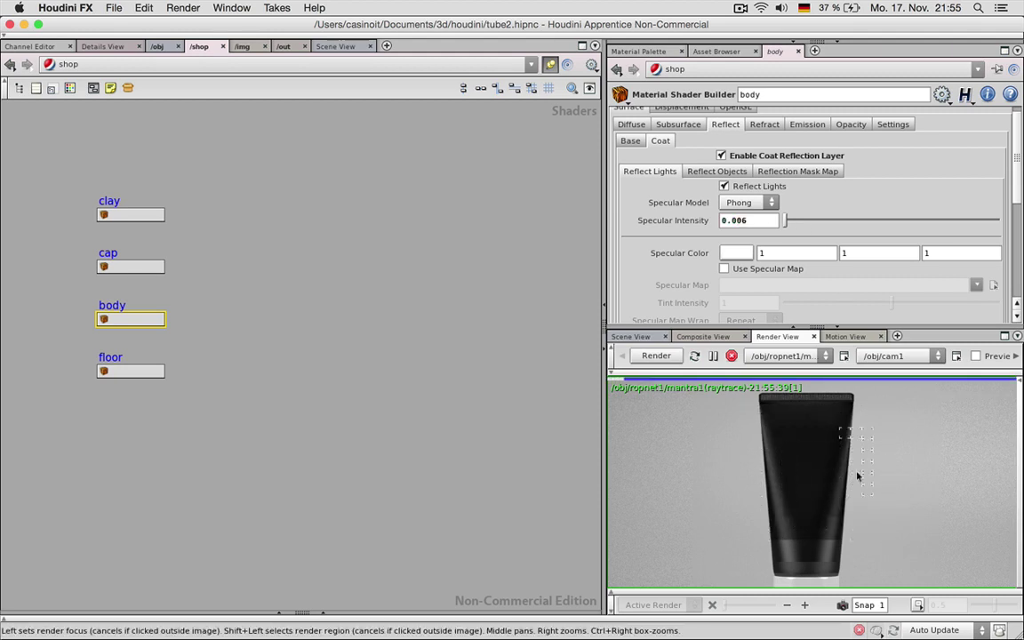
middle_drag(824, 508, 821, 466)
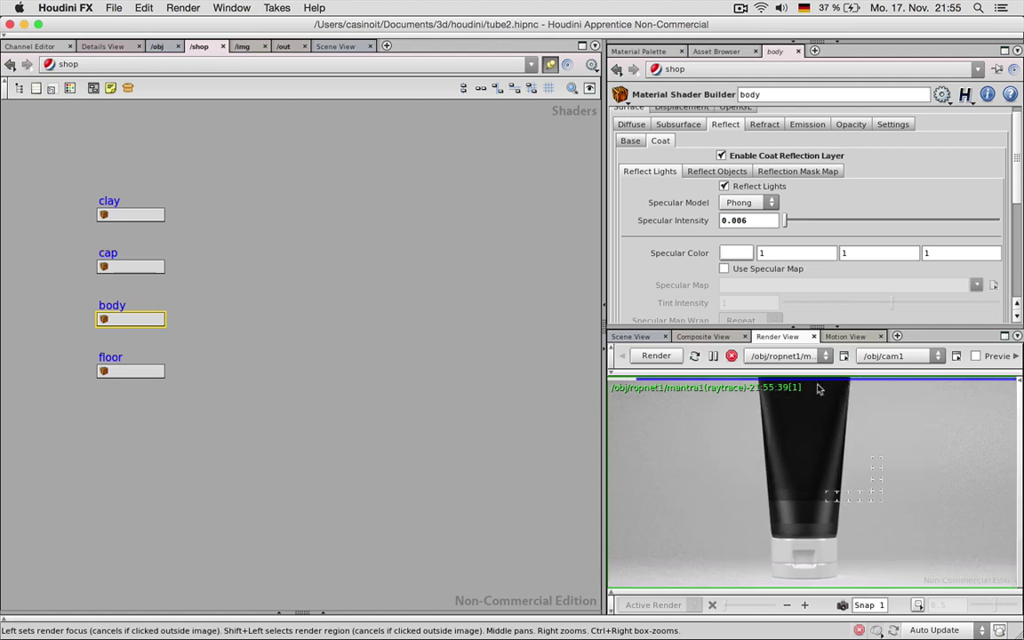
middle_drag(810, 413, 814, 457)
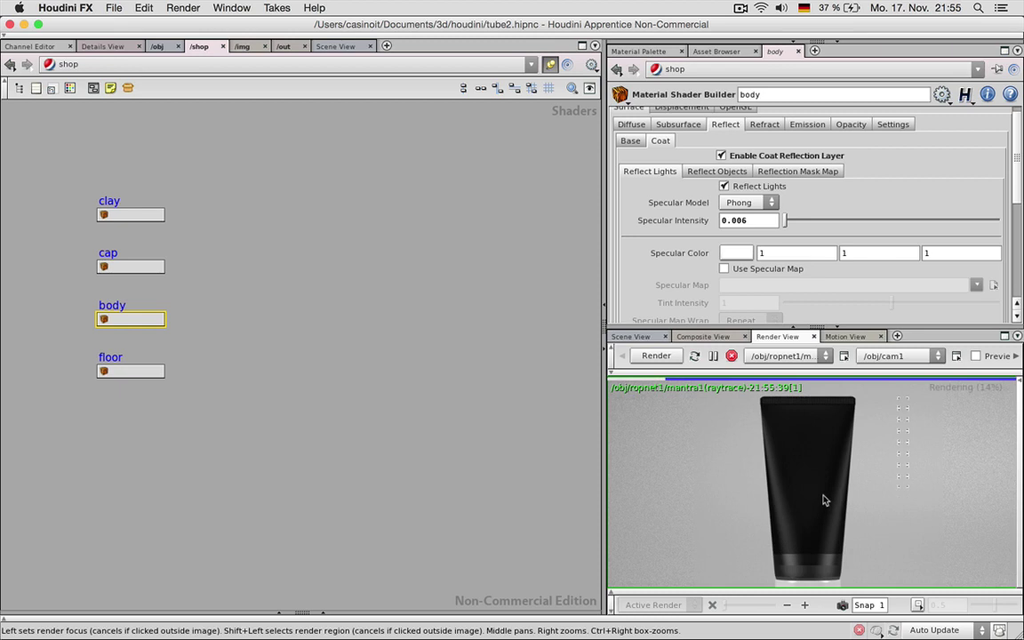
Step: Enable the body shader's base reflection layer again and set its Specular Intensity to 0.03
click(630, 140)
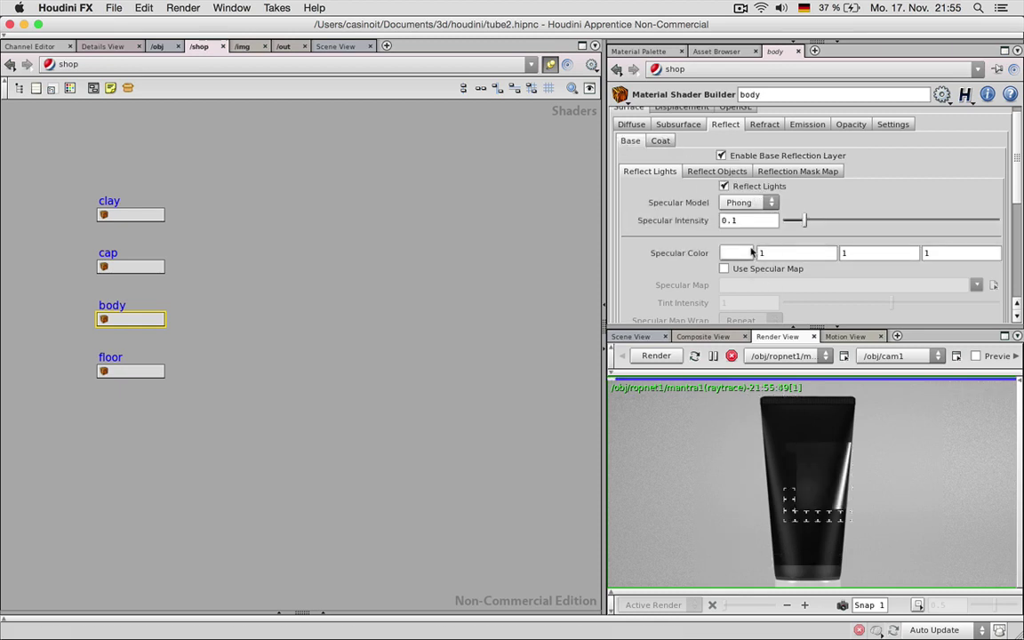
drag(730, 224, 753, 226)
text(03)
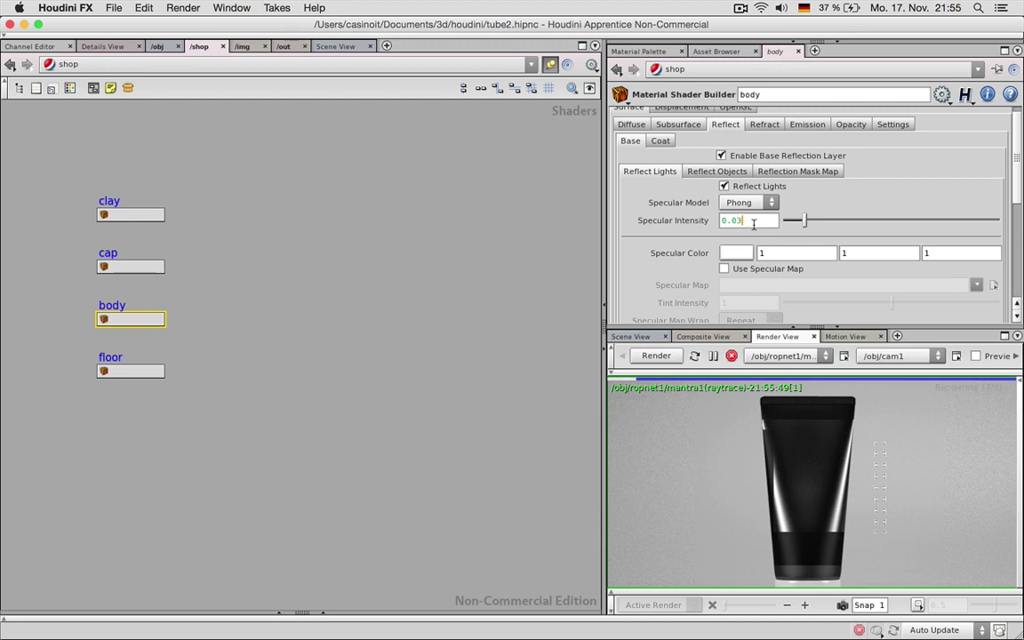
key(Return)
Step: Try a base reflection Specular Angle of 20 and 12 on the body shader
scroll(849, 216, down, 5)
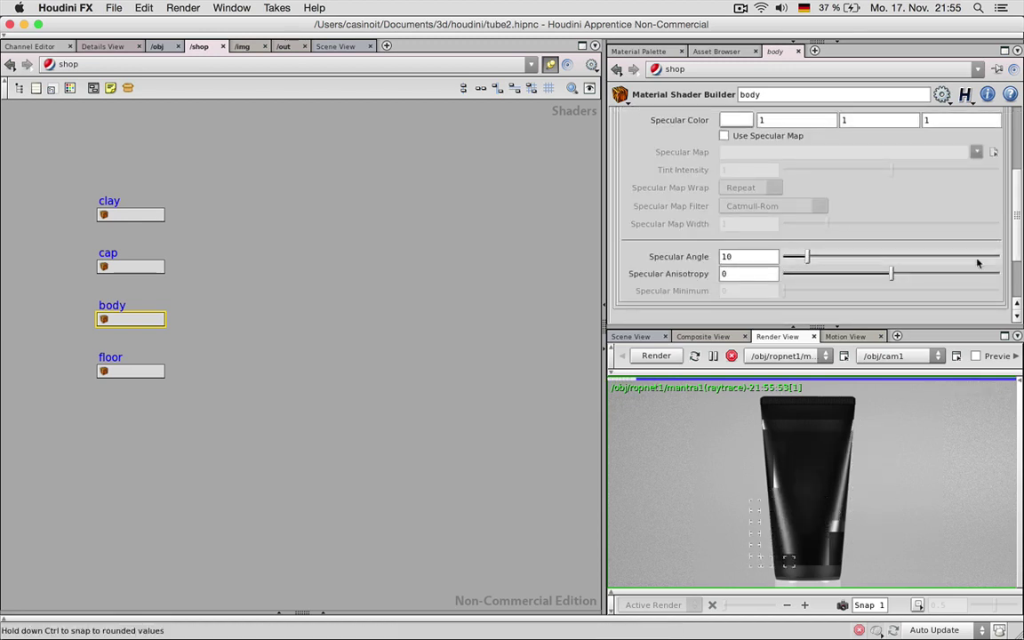
double_click(730, 256)
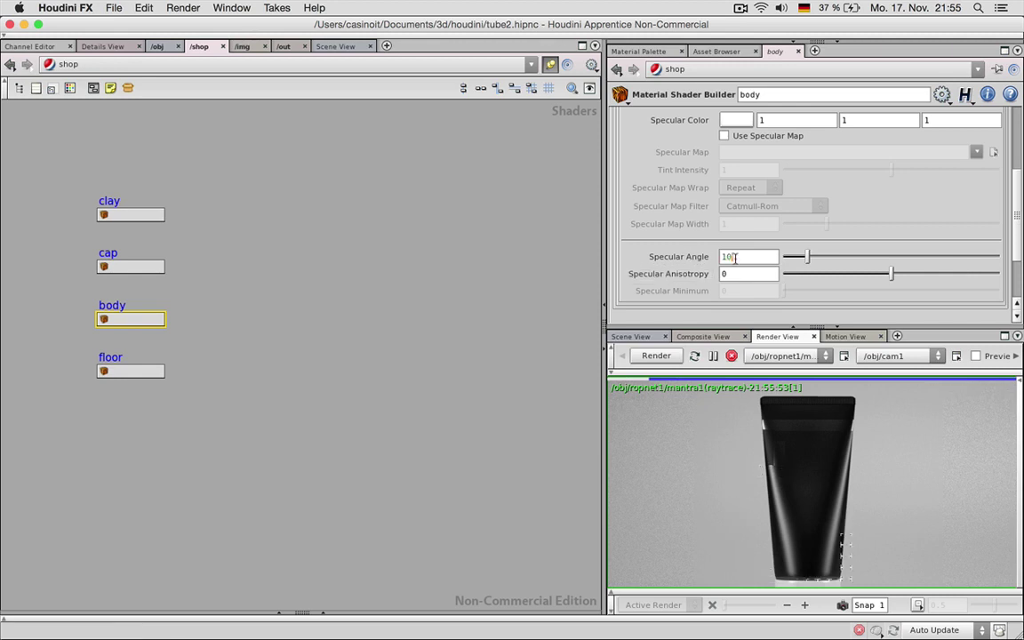
text(20)
key(Return)
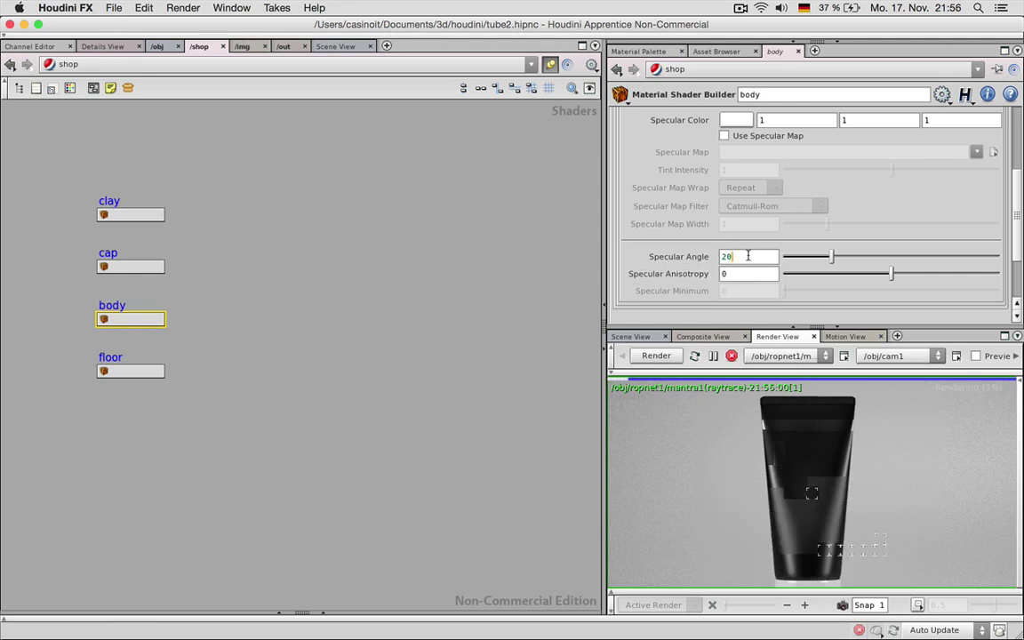
text(12)
key(Return)
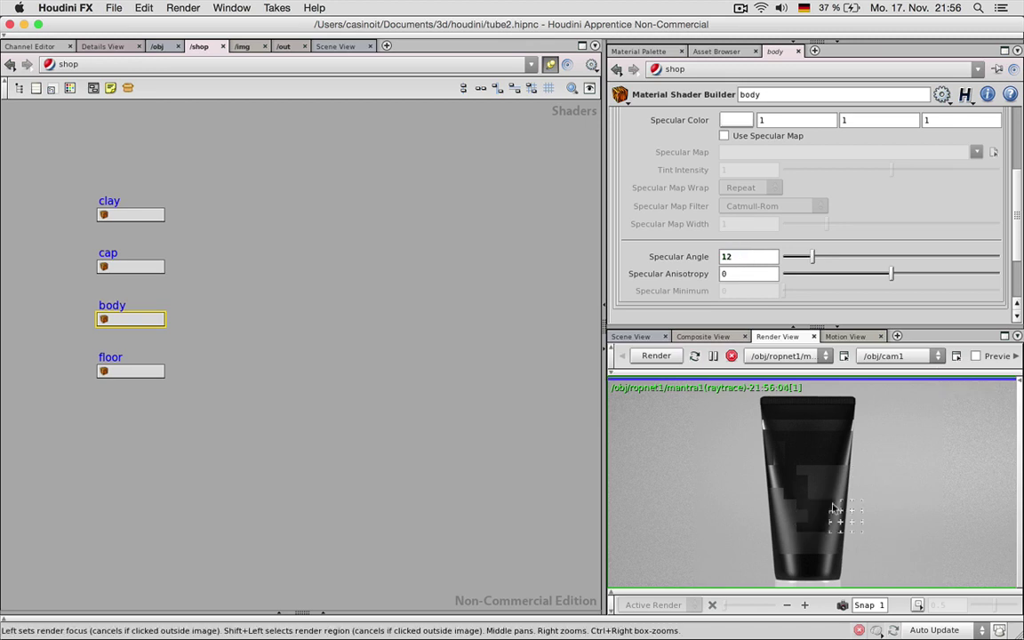
Step: Lower the body shader's base reflection Specular Intensity to 0.01 and further to 0.005
drag(1015, 171, 1014, 112)
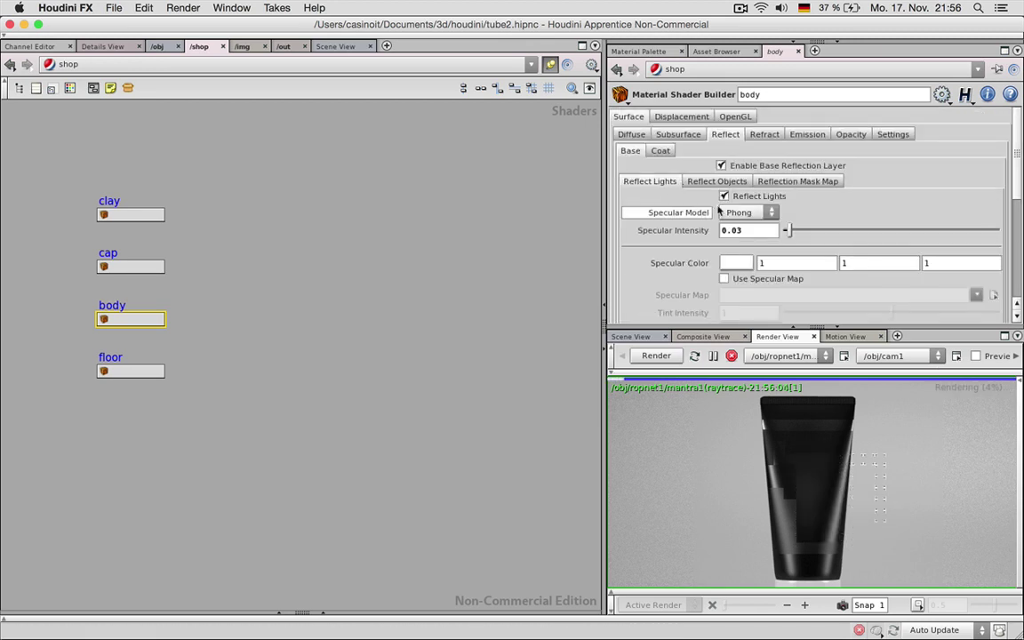
drag(736, 230, 747, 230)
text(1)
key(Return)
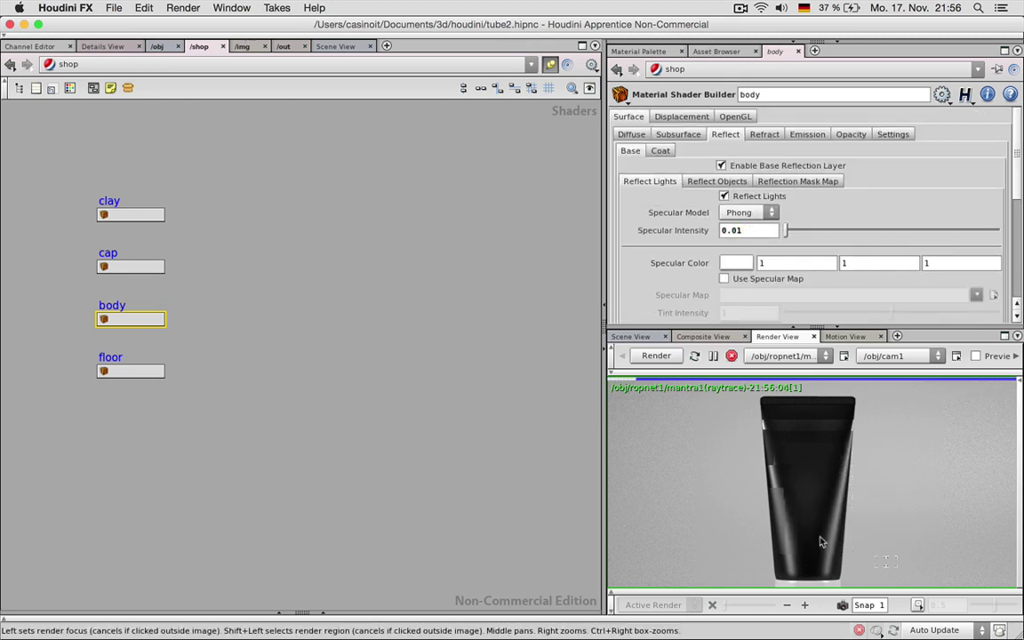
key(Return)
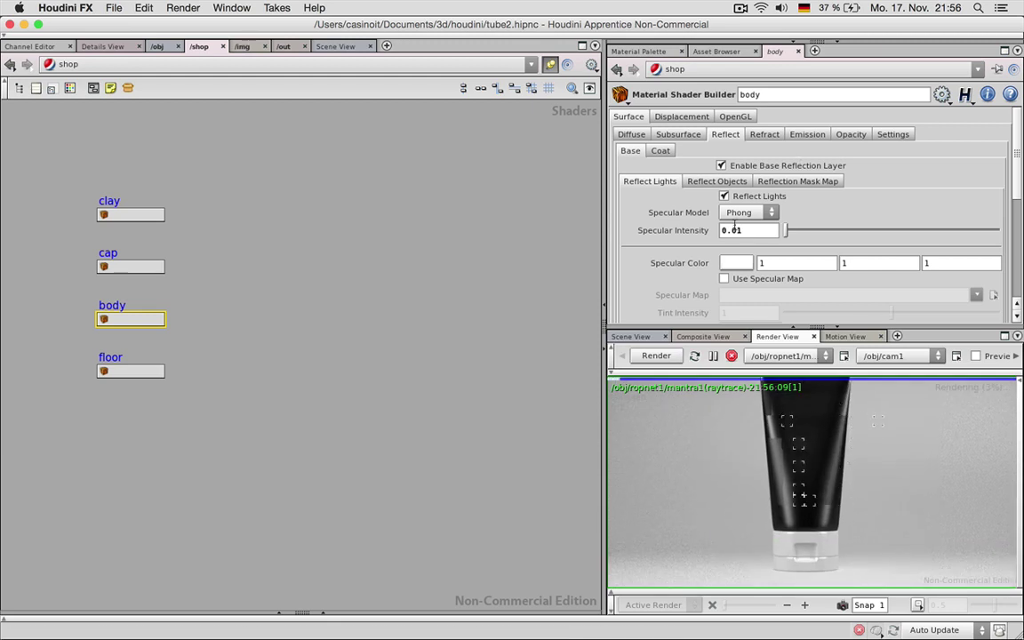
text(05)
key(Return)
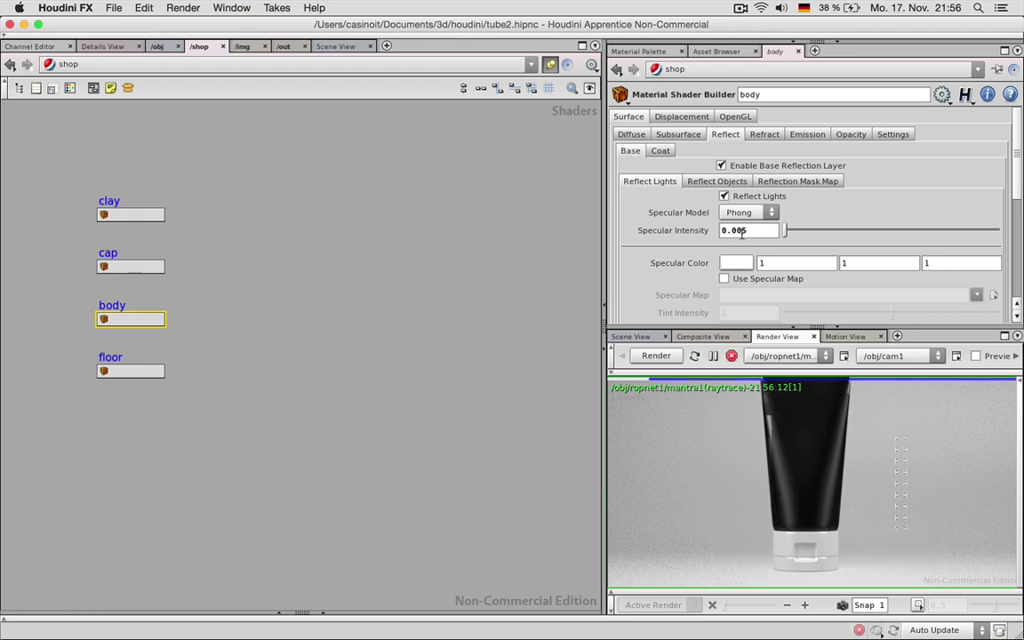
Step: Enable diffuse shading on the body shader again and set its Base Color to light green with hue 101 and saturation 0.668
click(631, 134)
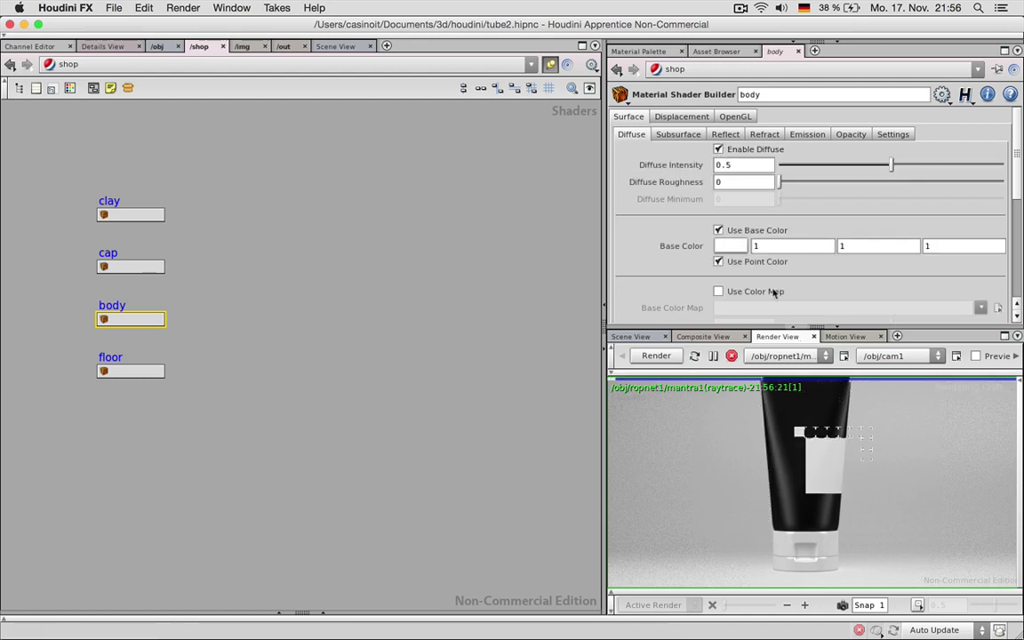
click(730, 246)
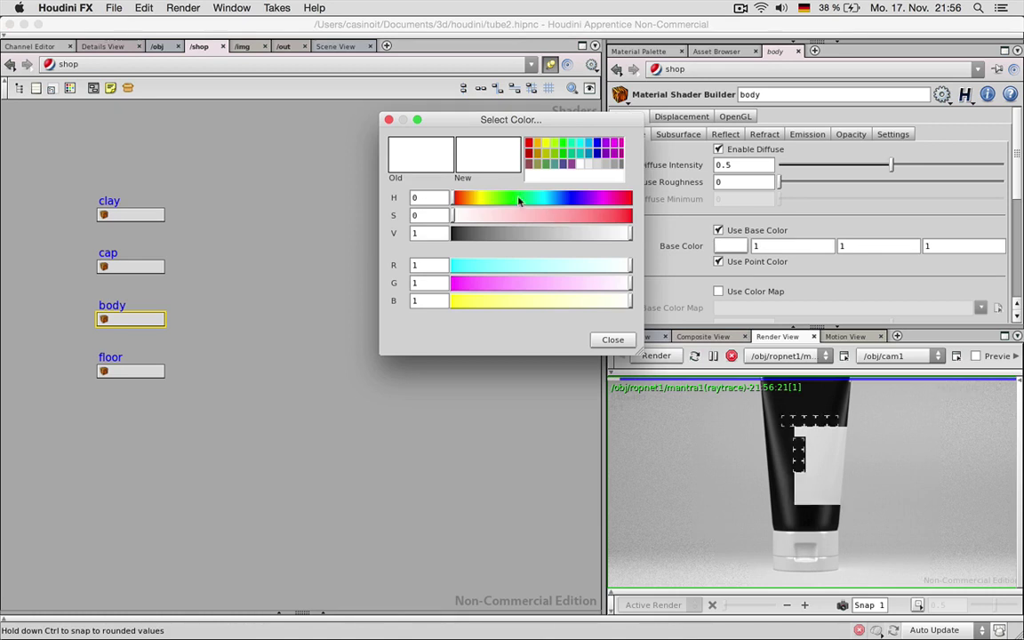
mouse_move(509, 197)
mouse_down()
mouse_move(493, 198)
mouse_move(502, 197)
mouse_up()
click(563, 215)
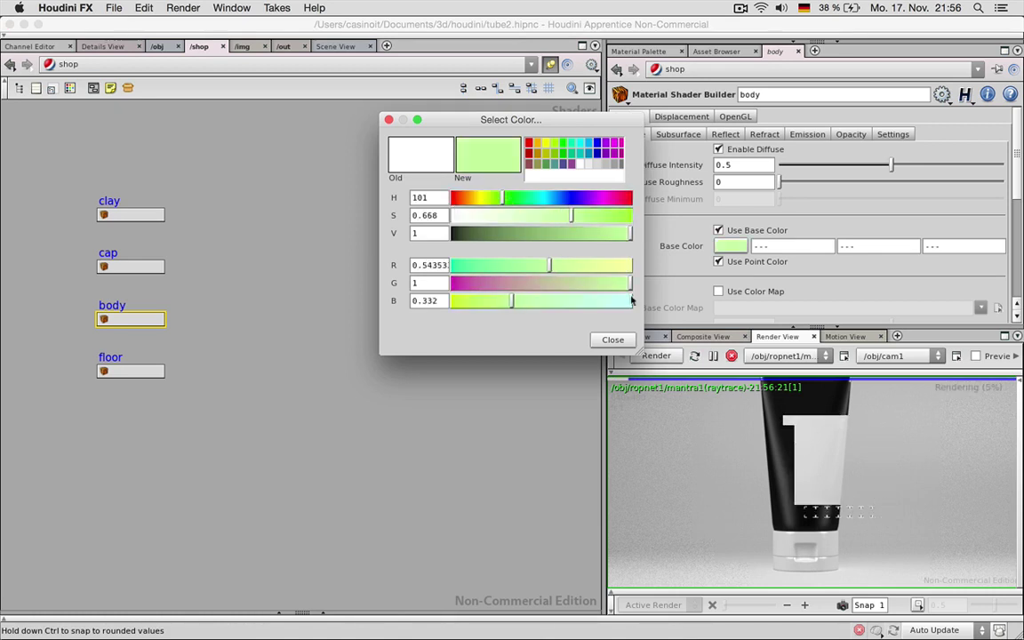
click(613, 340)
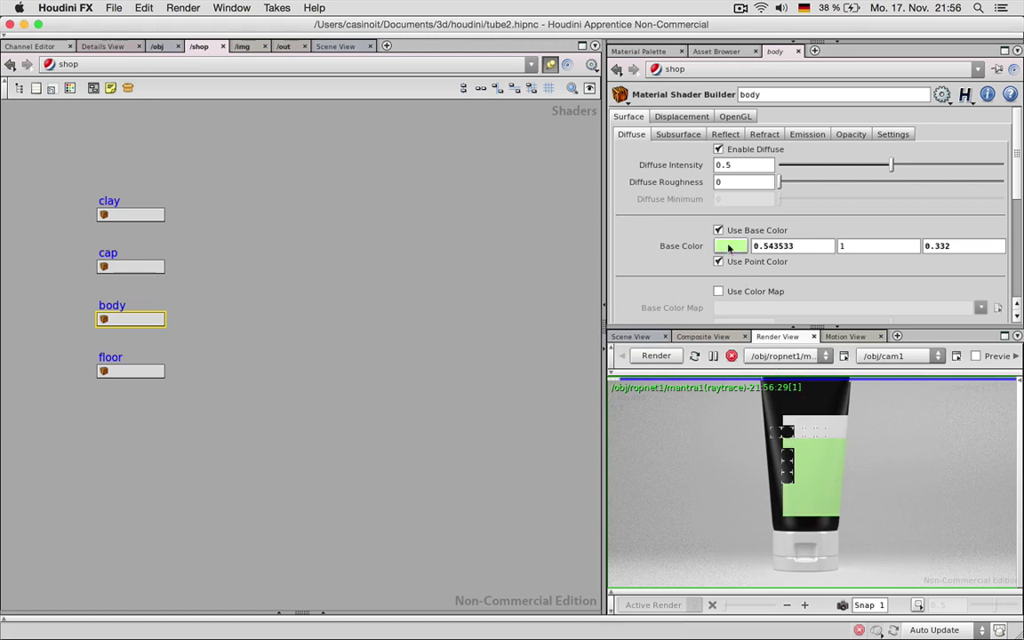
middle_drag(815, 457, 807, 486)
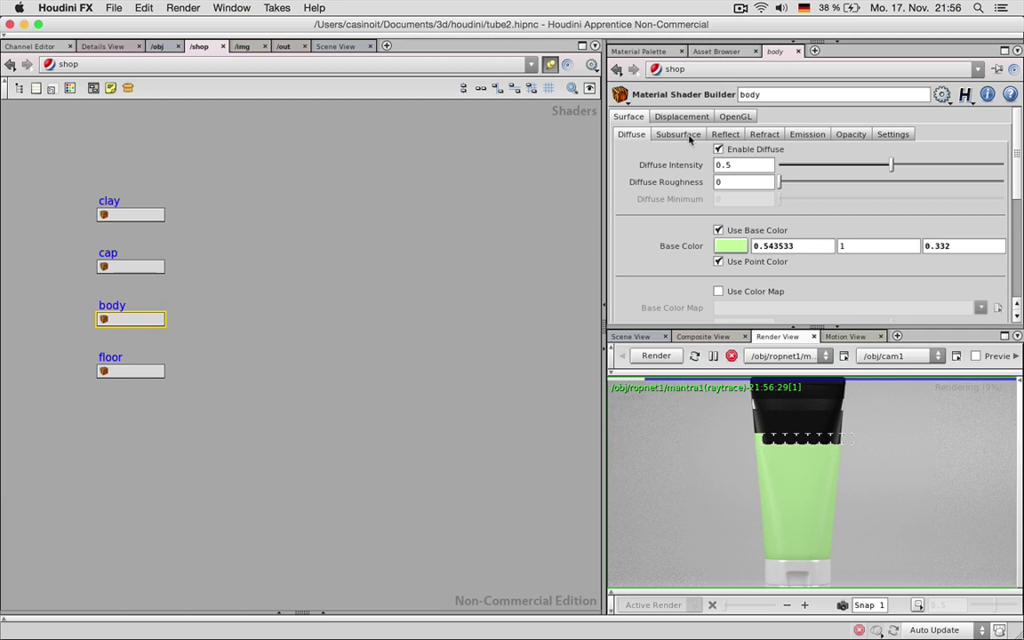
Step: Set the body shader's coat reflection Specular Angle to 16
click(725, 134)
click(660, 151)
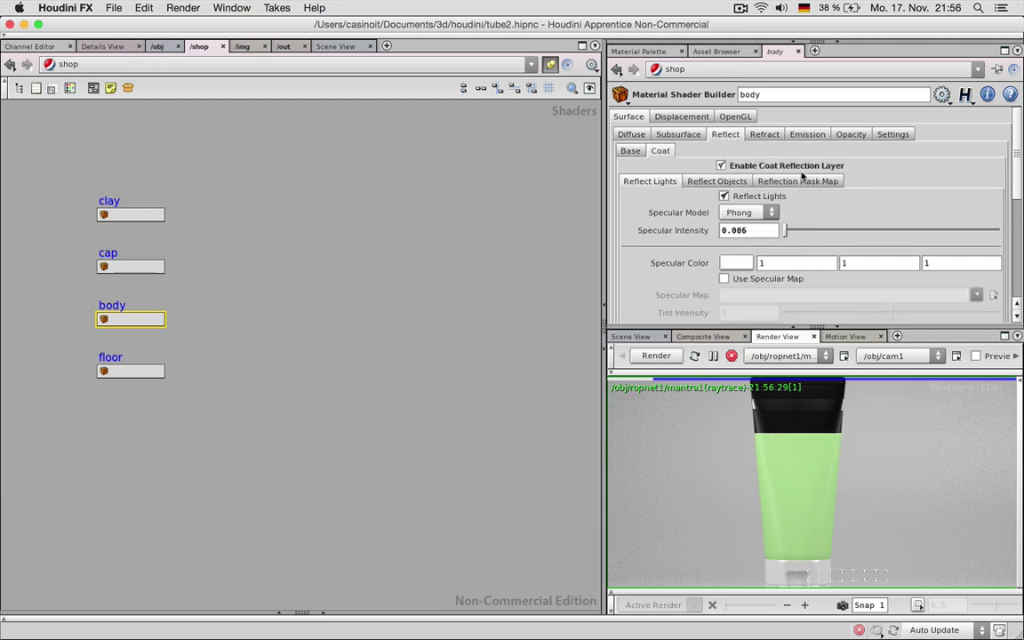
scroll(735, 252, down, 8)
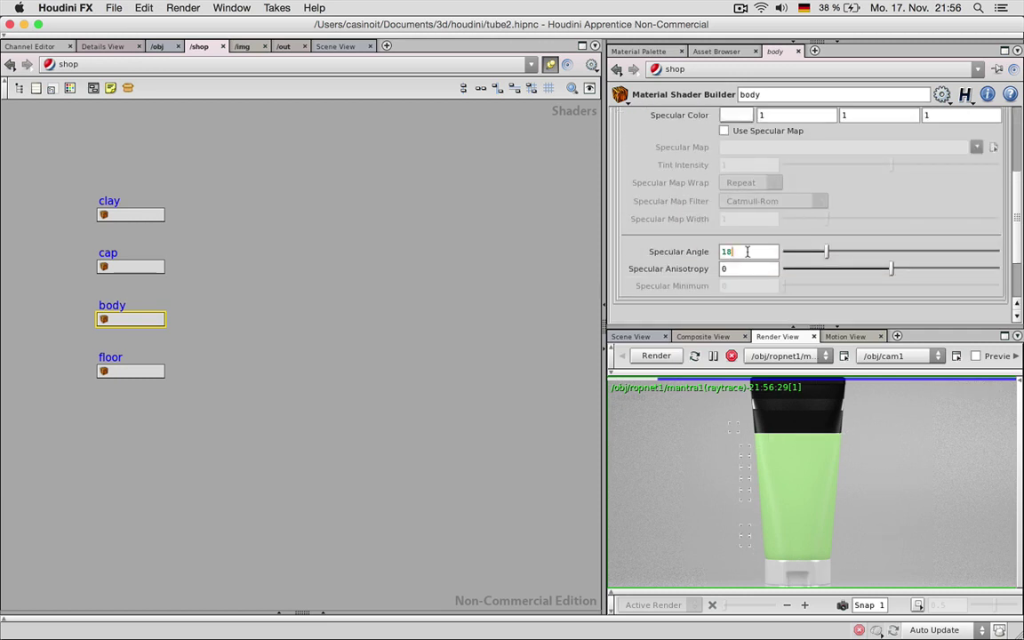
key(Return)
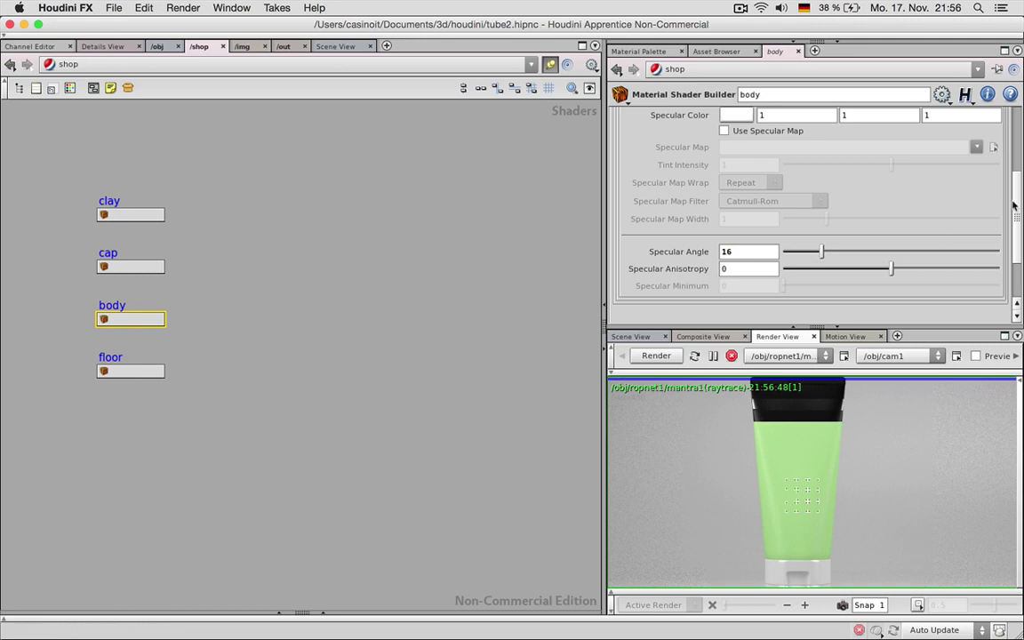
Step: Set the body shader's base reflection Specular Angle to 14 and its Specular Intensity to 0.007
scroll(840, 145, up, 5)
click(630, 118)
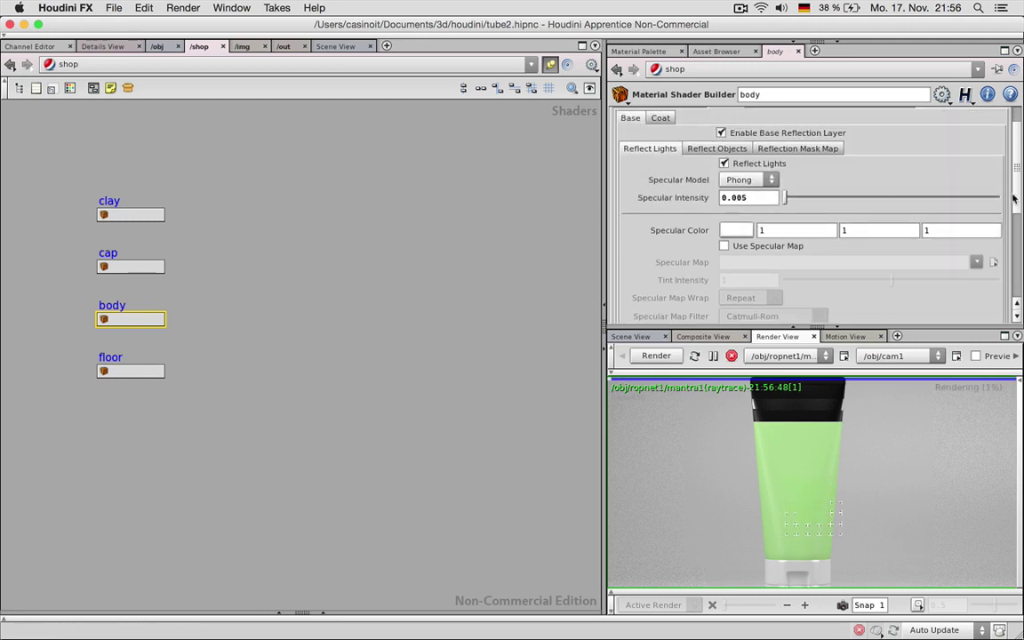
scroll(1014, 200, down, 5)
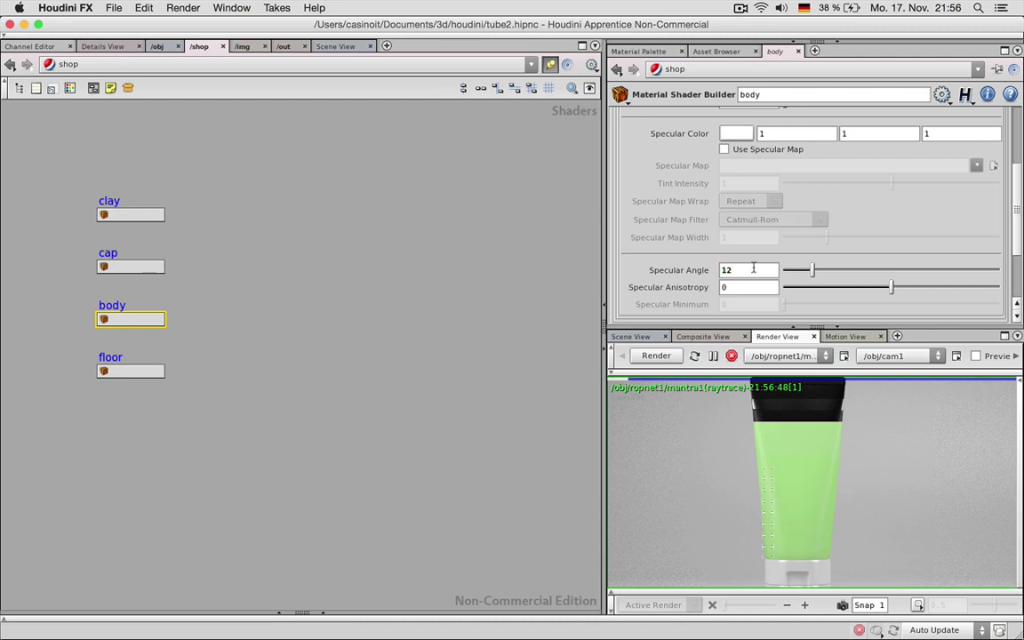
scroll(1019, 191, up, 5)
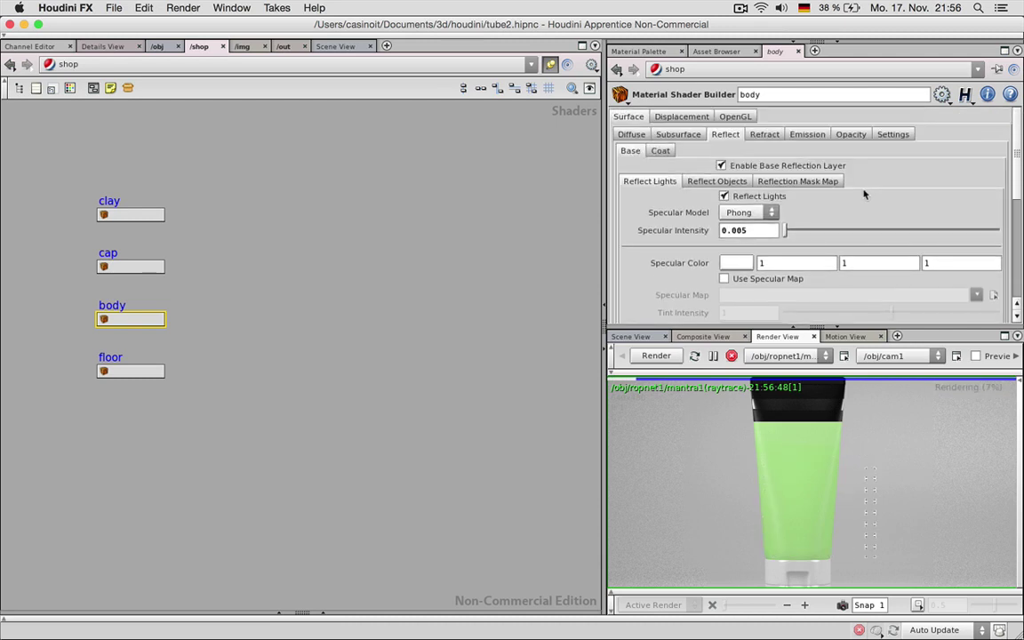
scroll(1015, 183, down, 3)
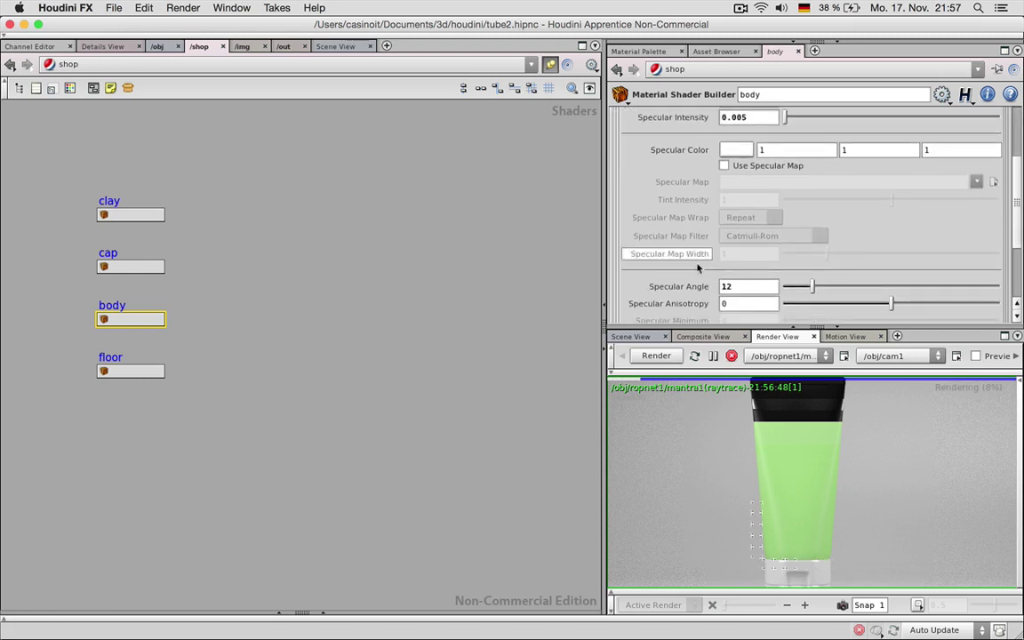
key(Return)
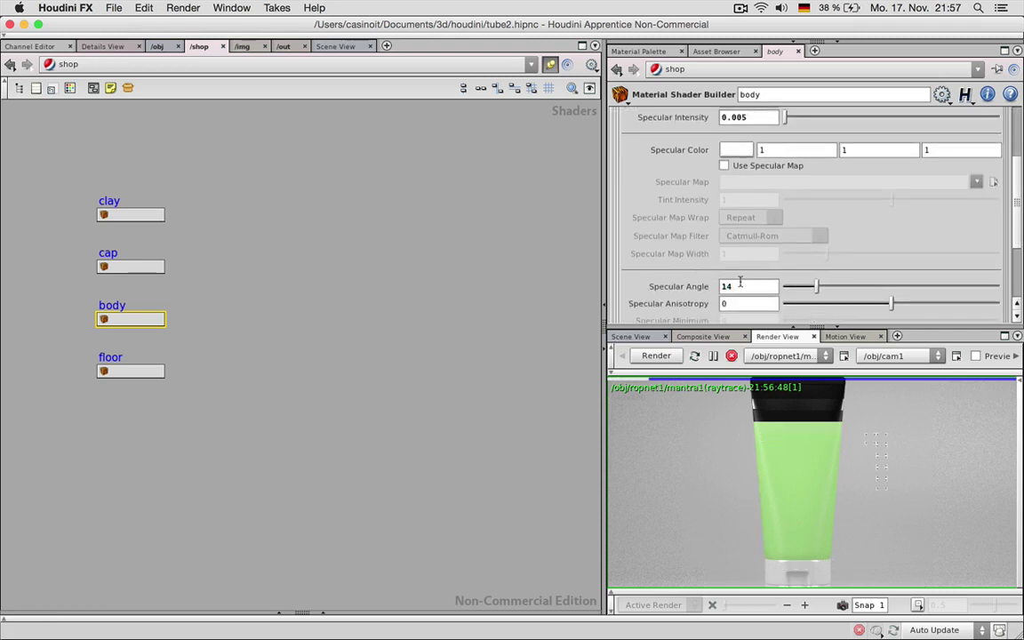
scroll(860, 201, up, 4)
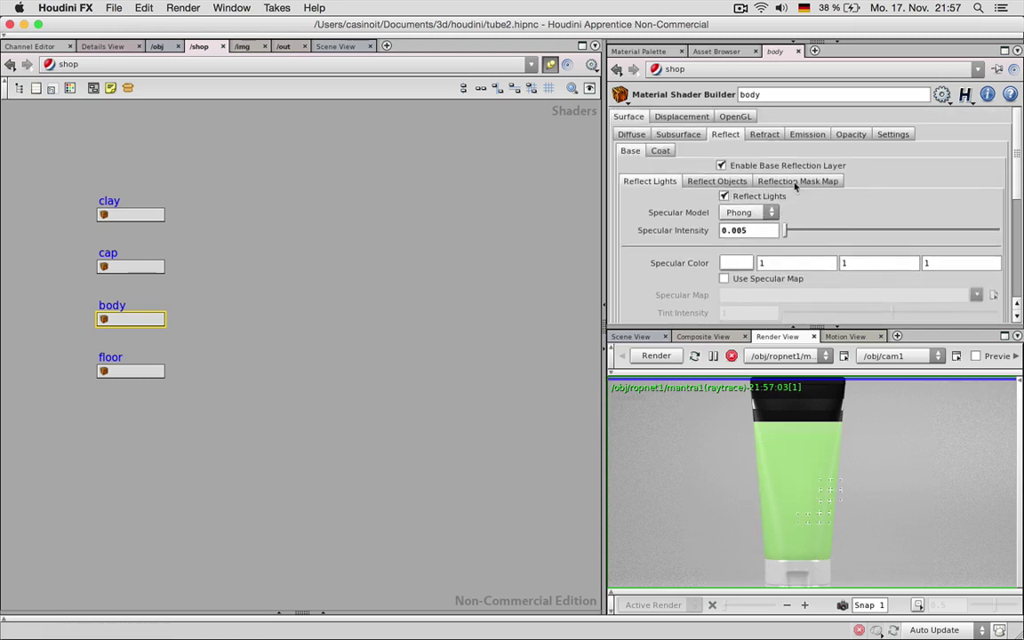
drag(742, 230, 754, 232)
text(7)
Step: Disable the cap shader's diffuse shading and base reflection layer, and enable its coat reflection layer
click(130, 266)
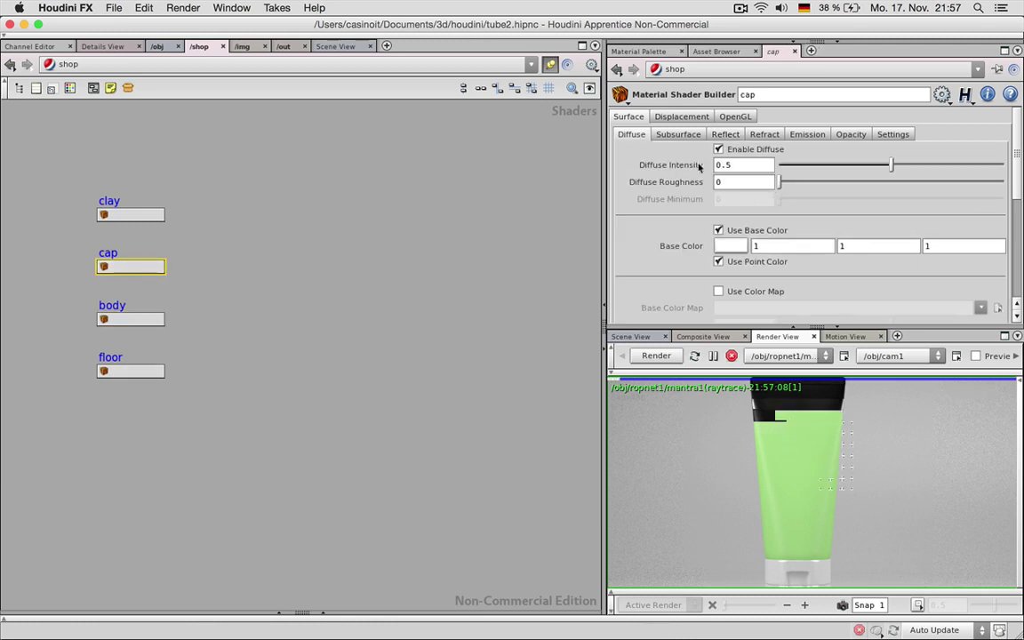
click(718, 149)
click(726, 134)
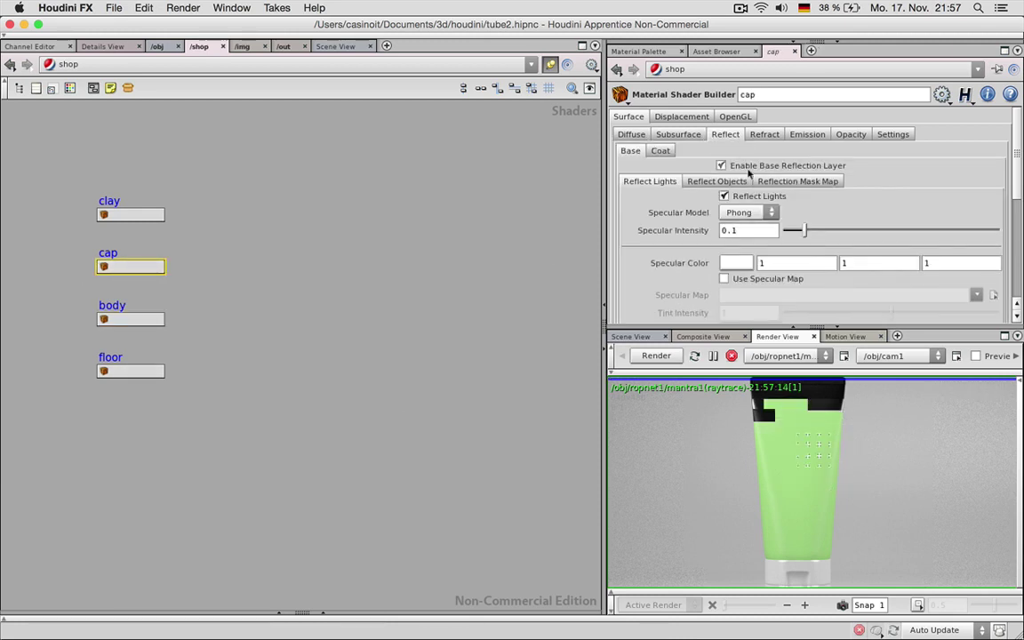
middle_drag(880, 497, 819, 481)
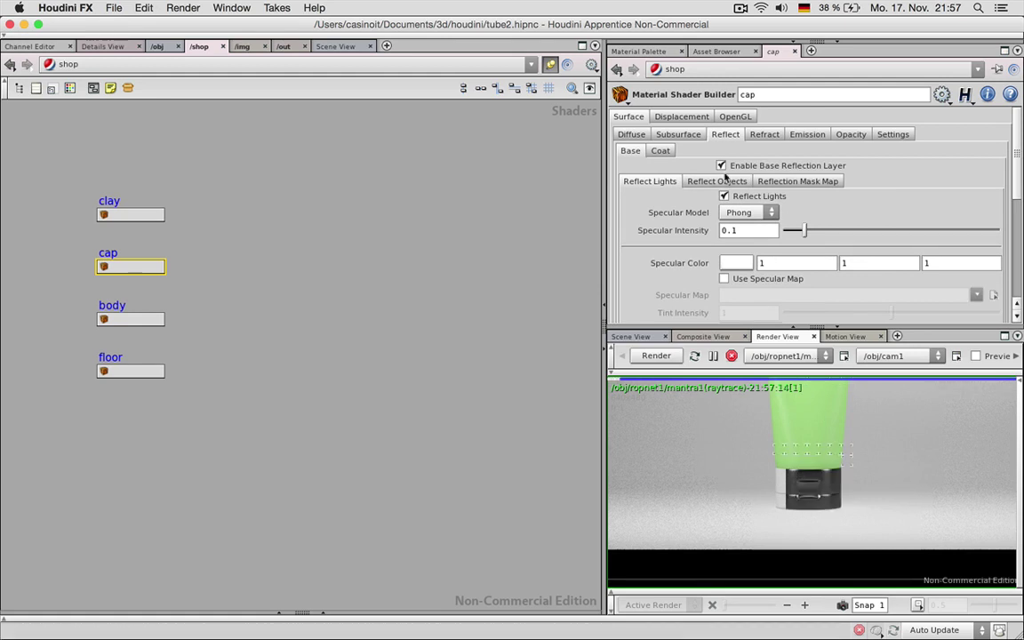
click(661, 151)
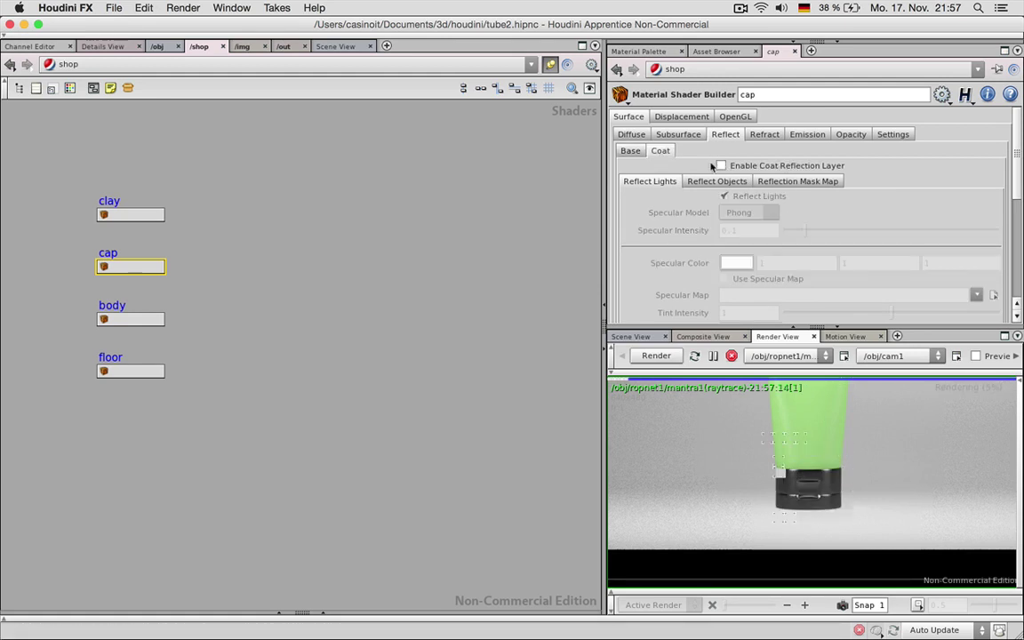
click(633, 151)
click(655, 151)
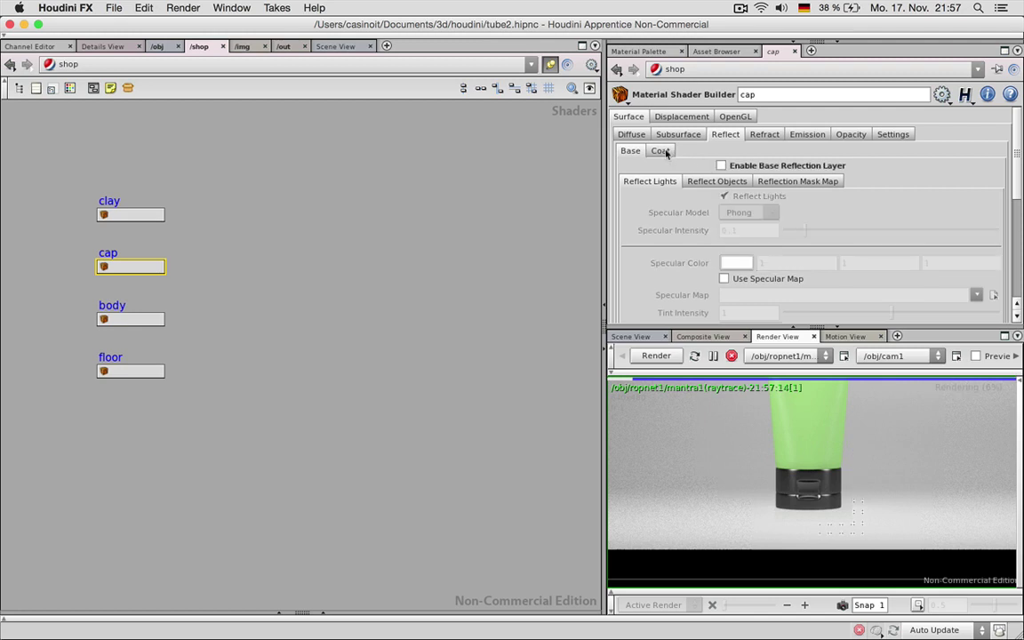
click(721, 166)
Step: Change the cap shader's coat reflection Specular Intensity and set its Specular Angle to 24
scroll(1017, 193, down, 1)
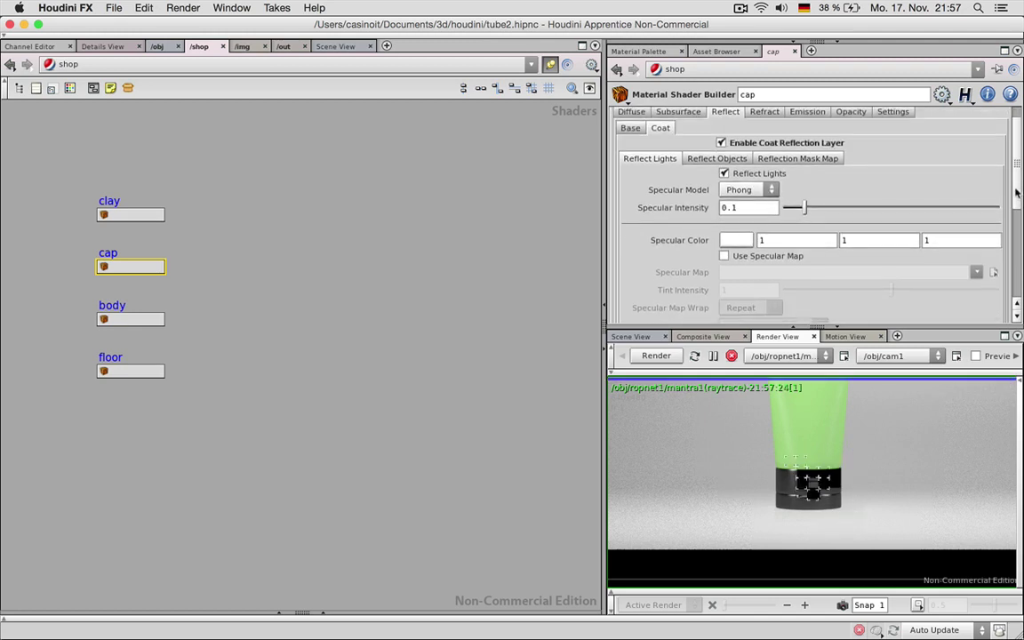
scroll(1017, 193, down, 2)
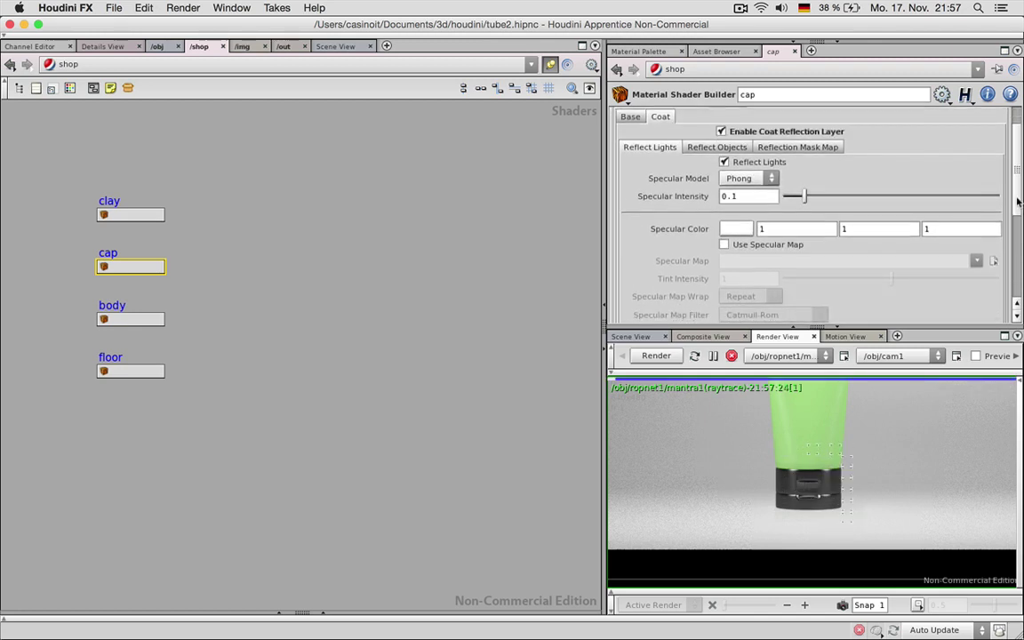
scroll(1017, 200, down, 3)
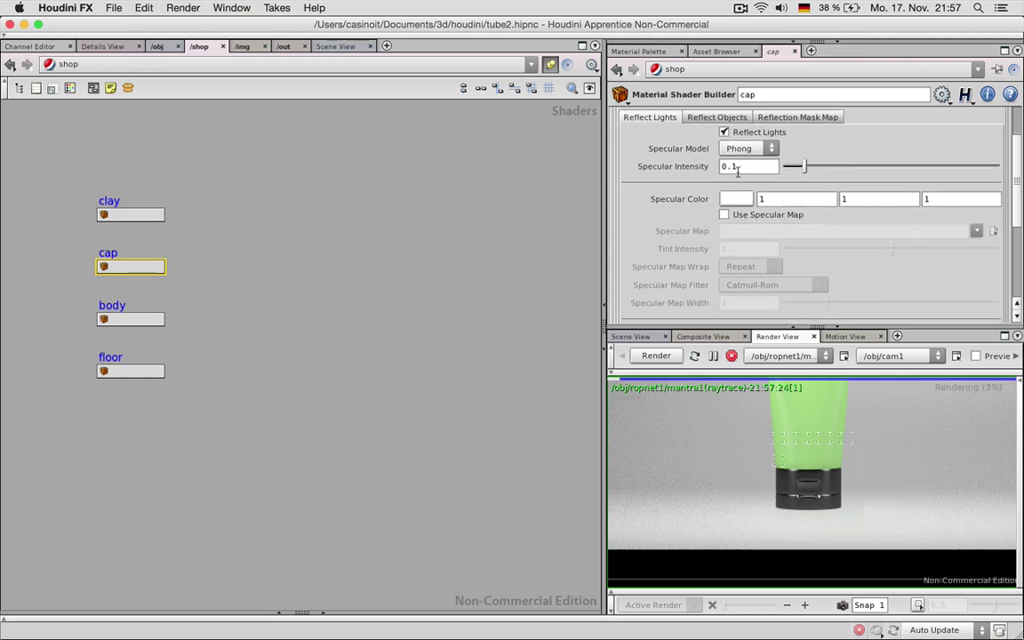
double_click(734, 166)
text(45)
key(Return)
scroll(1019, 228, down, 5)
scroll(1019, 228, down, 3)
double_click(770, 221)
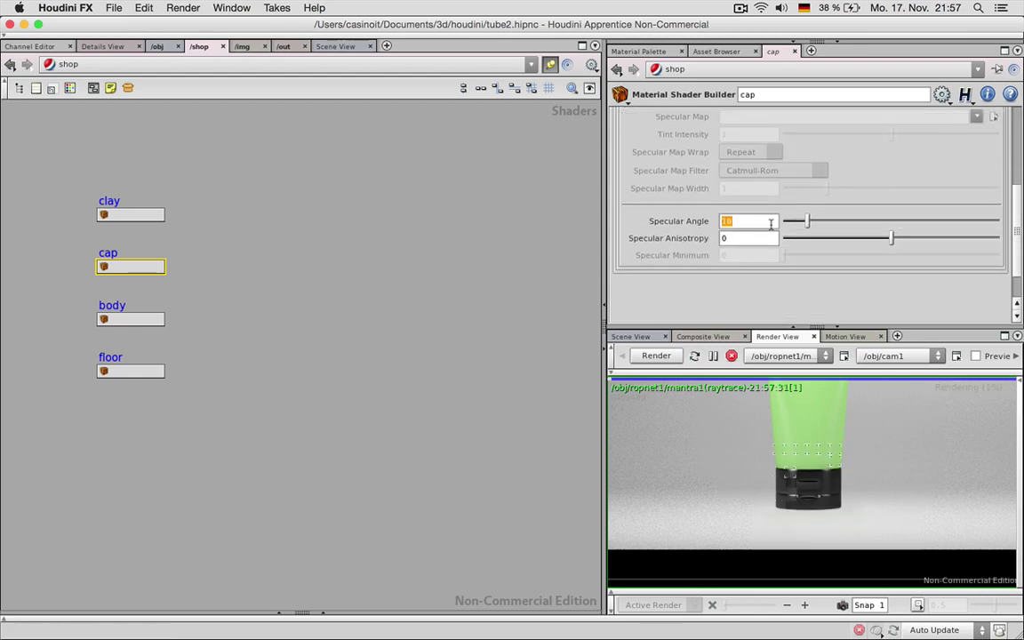
text(24)
key(Return)
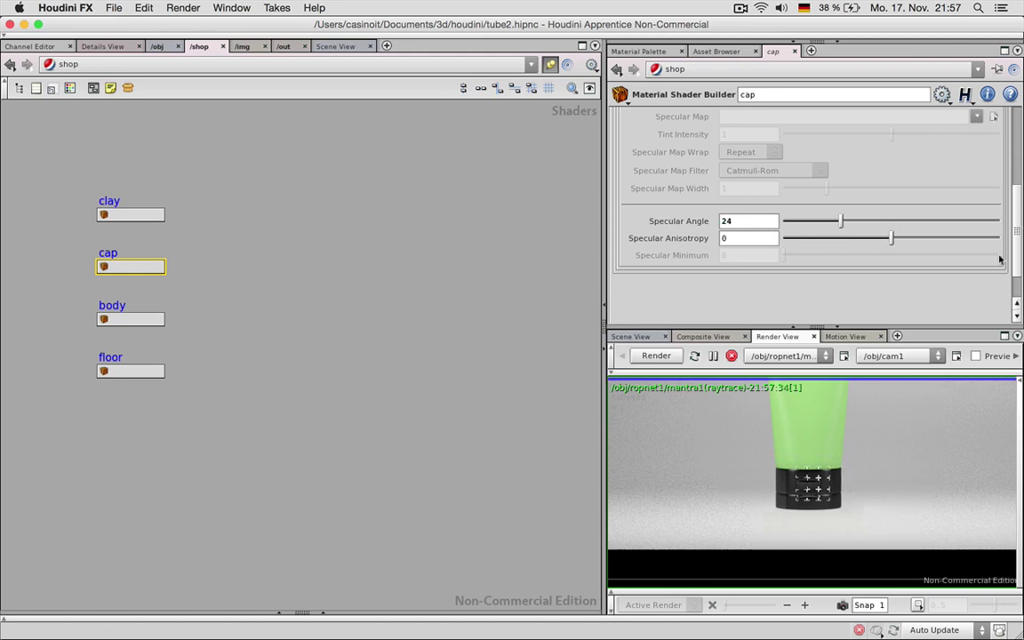
Step: Enable the cap shader's base reflection layer again and set its Specular Intensity to 0.05
scroll(678, 166, up, 10)
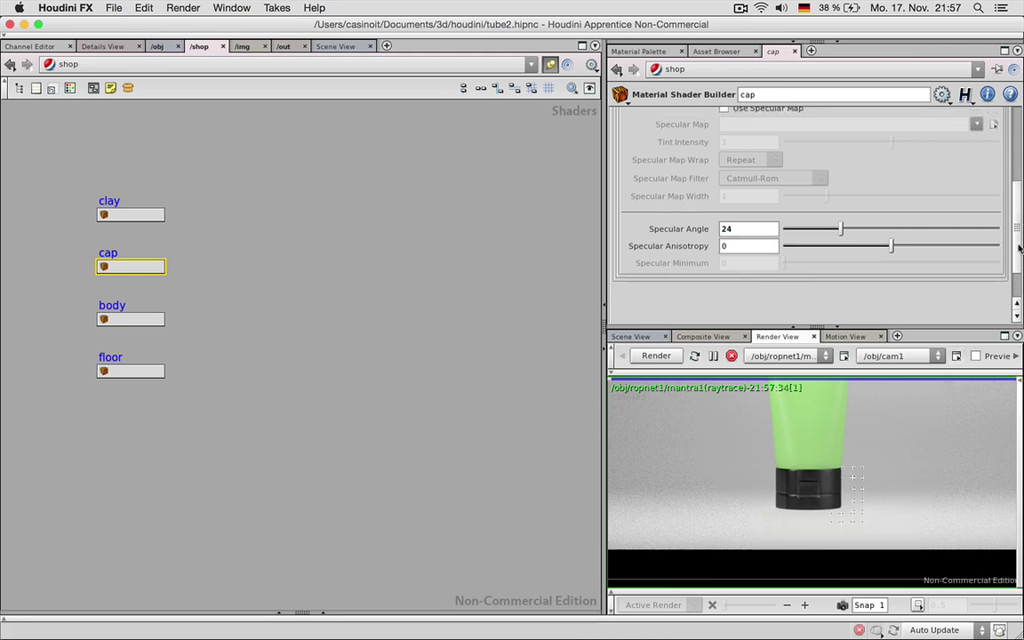
click(629, 151)
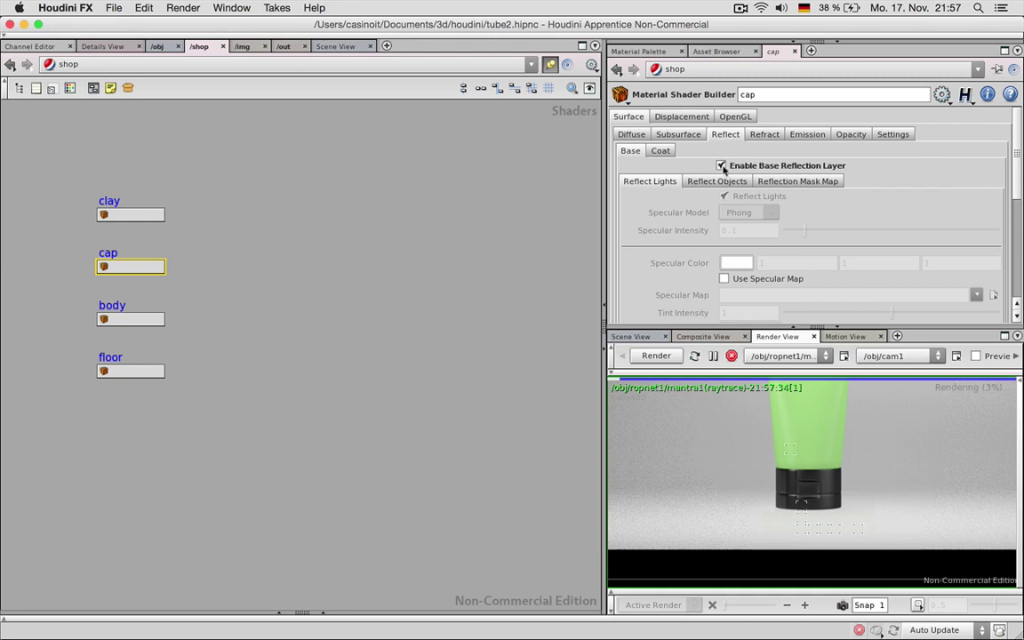
click(721, 165)
scroll(1019, 205, down, 5)
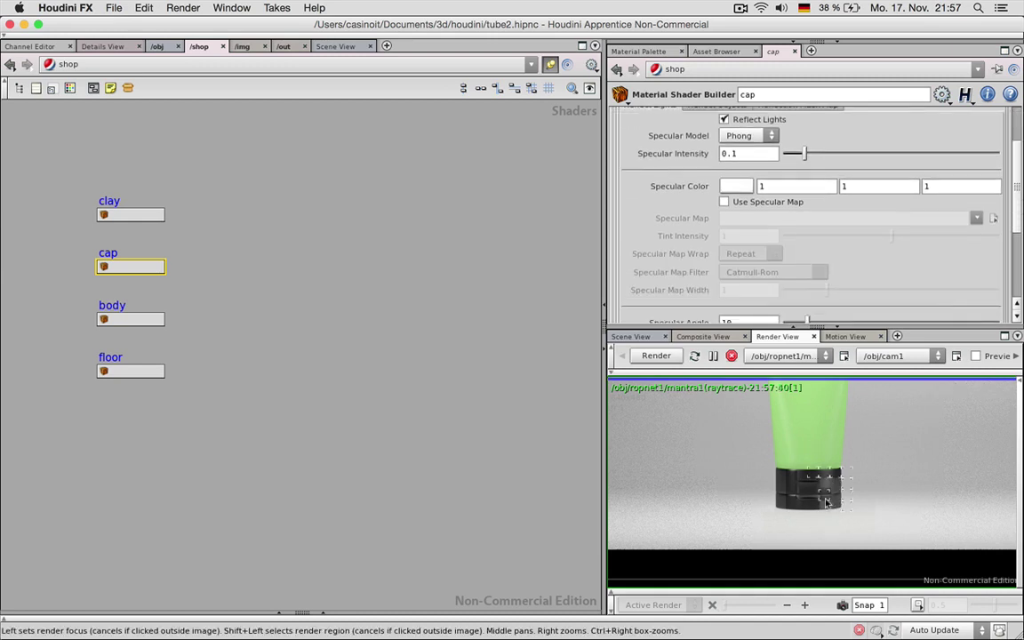
scroll(1018, 219, down, 4)
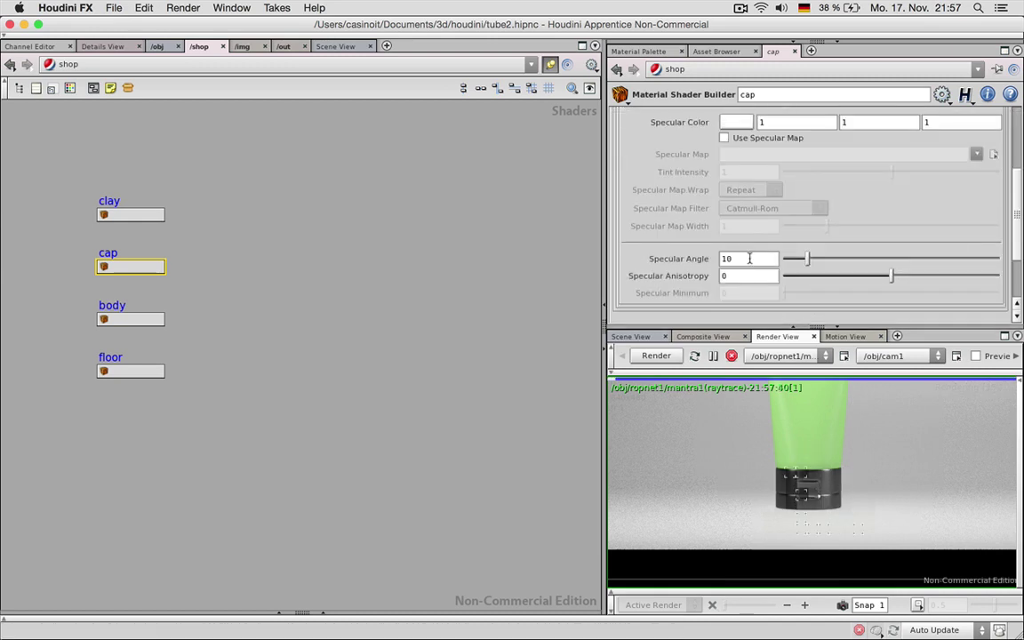
scroll(1015, 219, up, 6)
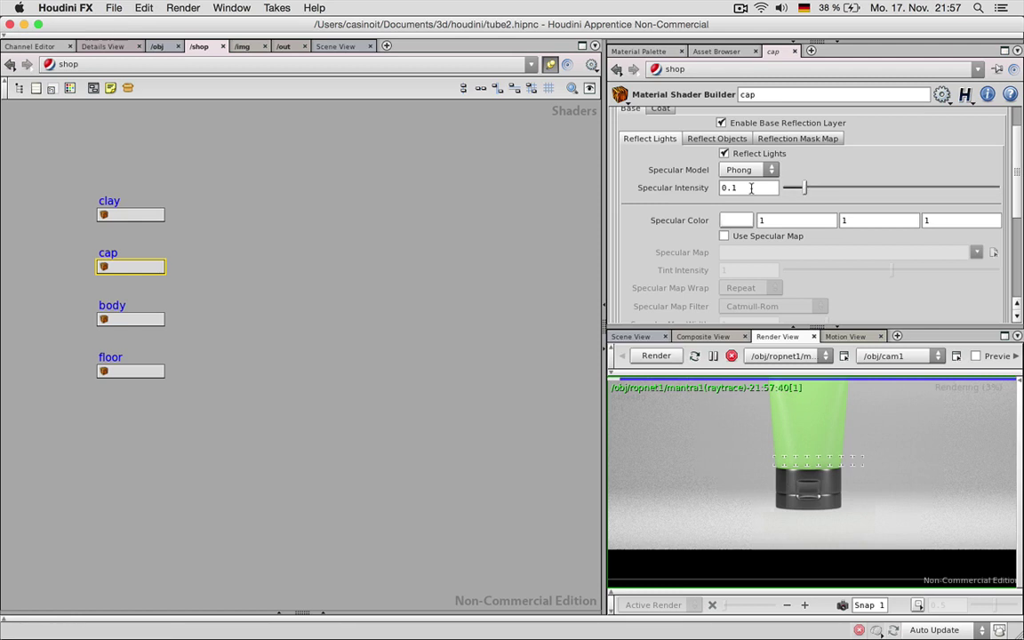
text(5)
key(Return)
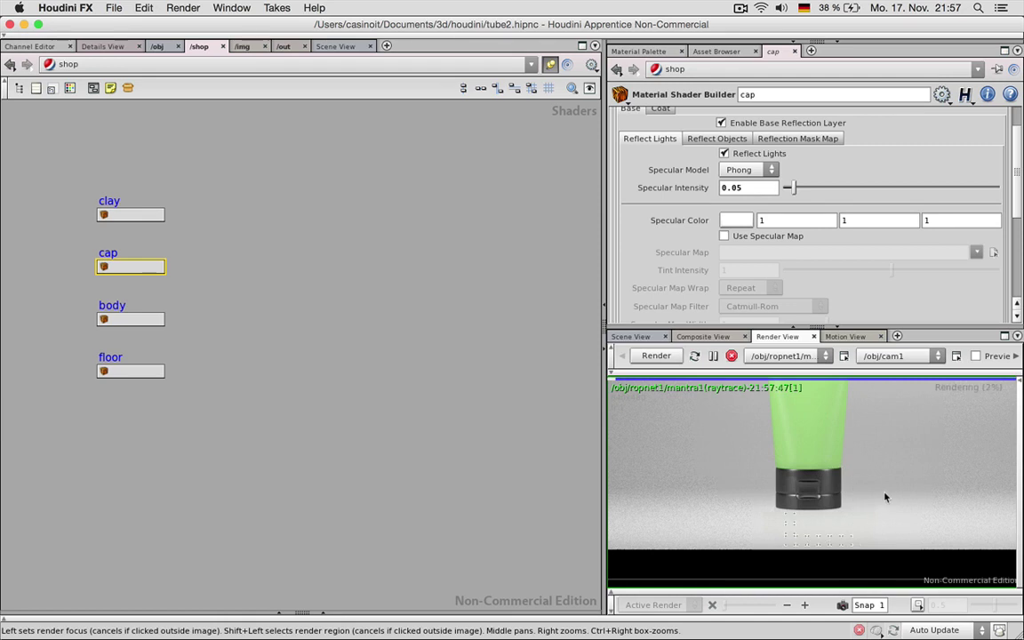
Step: Enable diffuse shading on the cap shader again and return to the object-level network
drag(1019, 218, 1015, 167)
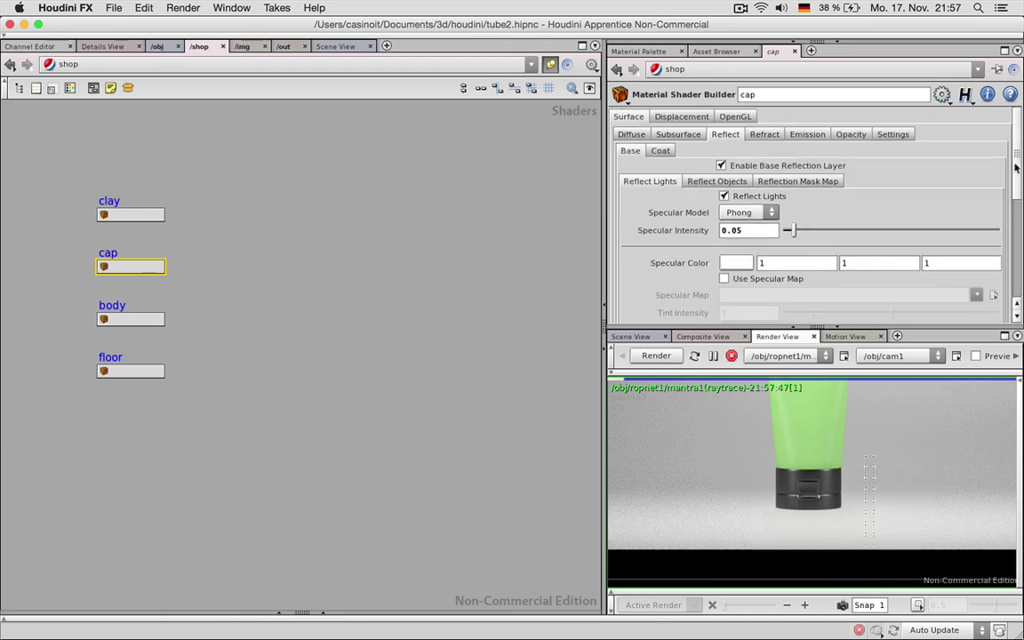
click(634, 134)
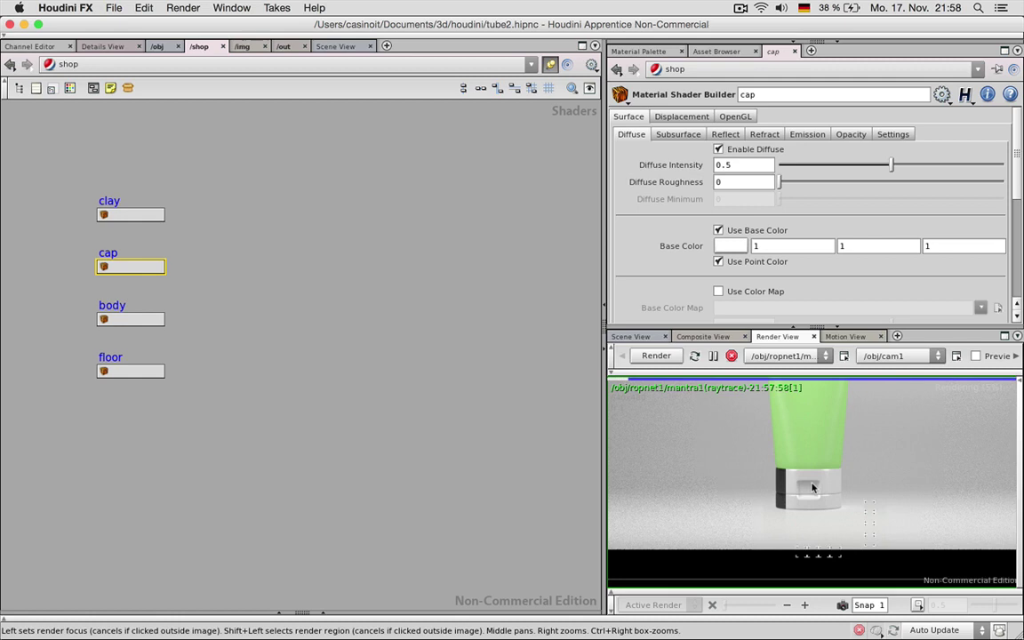
click(388, 301)
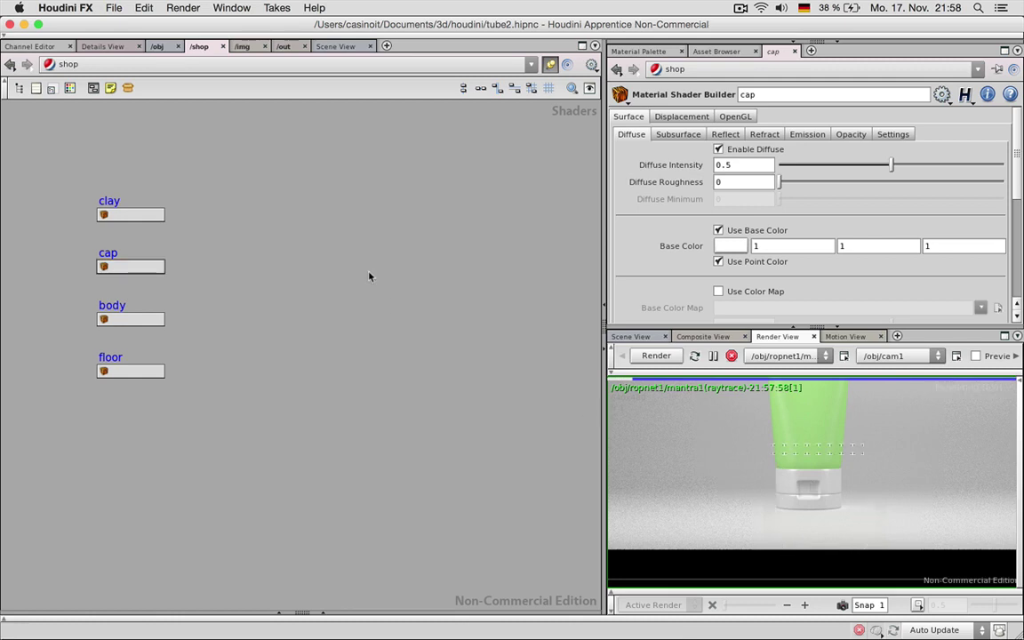
click(155, 46)
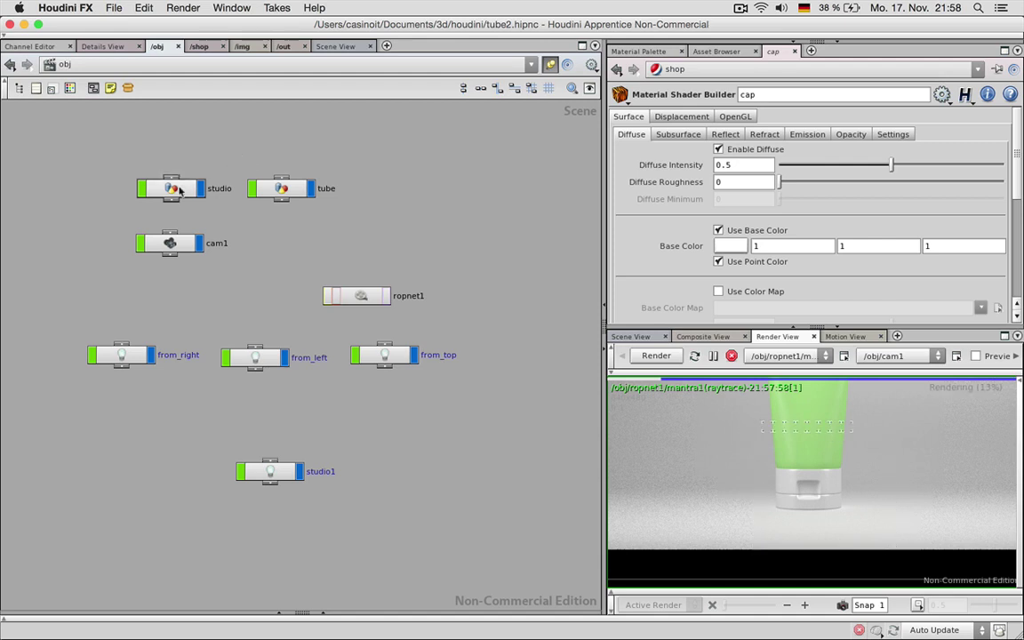
click(738, 9)
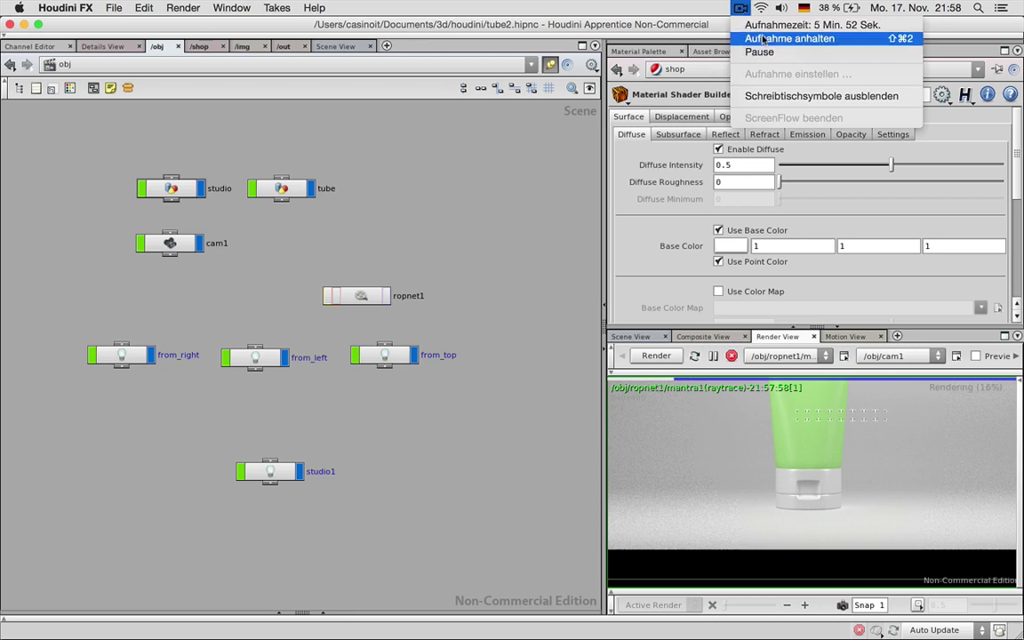
click(761, 39)
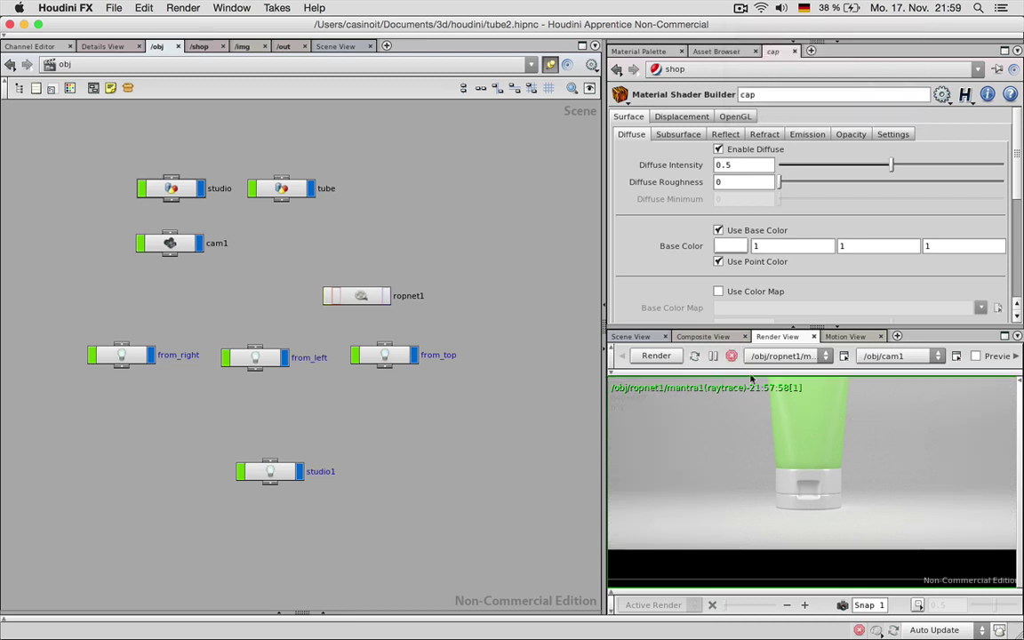
middle_drag(808, 469, 827, 538)
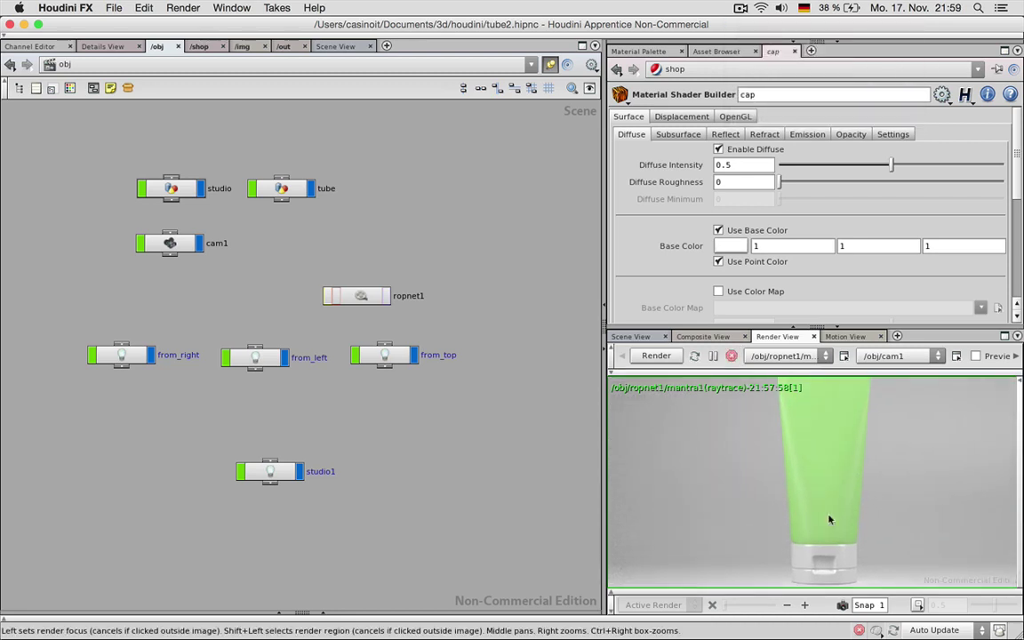
scroll(857, 485, down, 1)
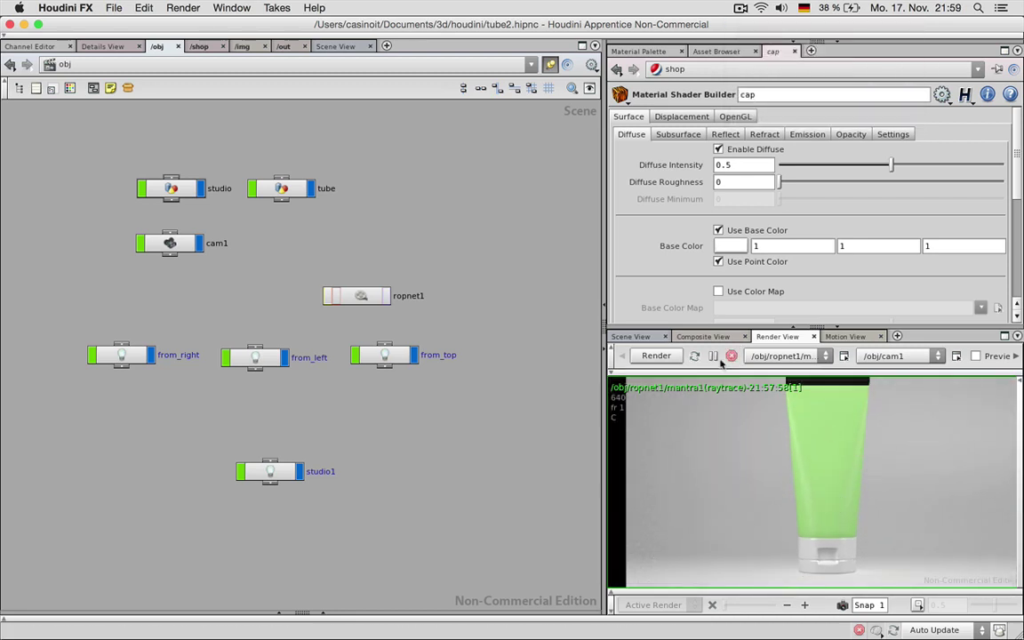
click(631, 336)
click(780, 336)
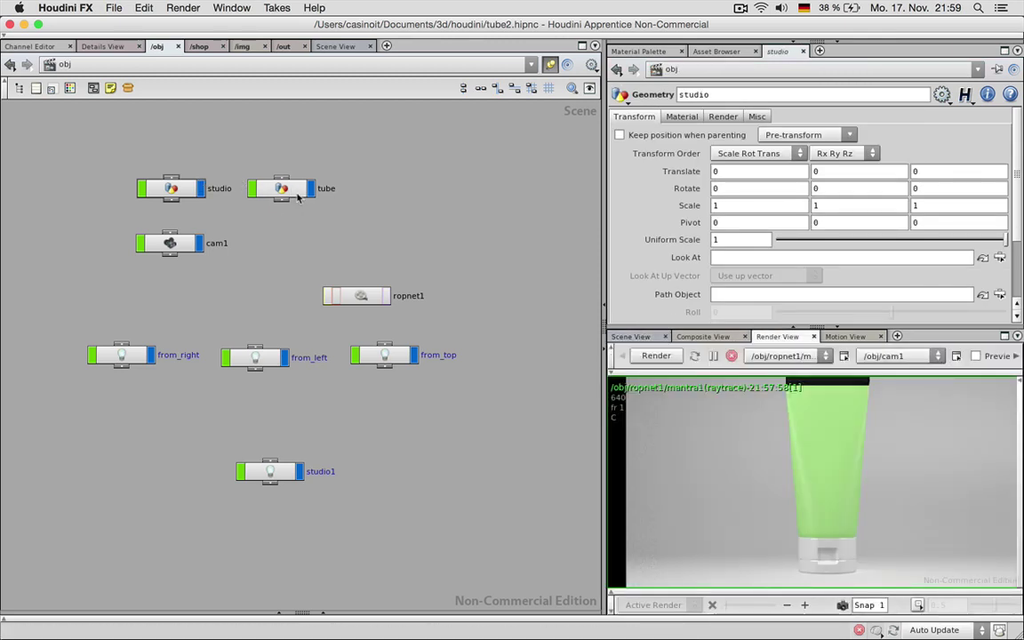
Step: Open the tube object's geometry network and make the CAP node the displayed one in the scene view
double_click(262, 184)
click(631, 336)
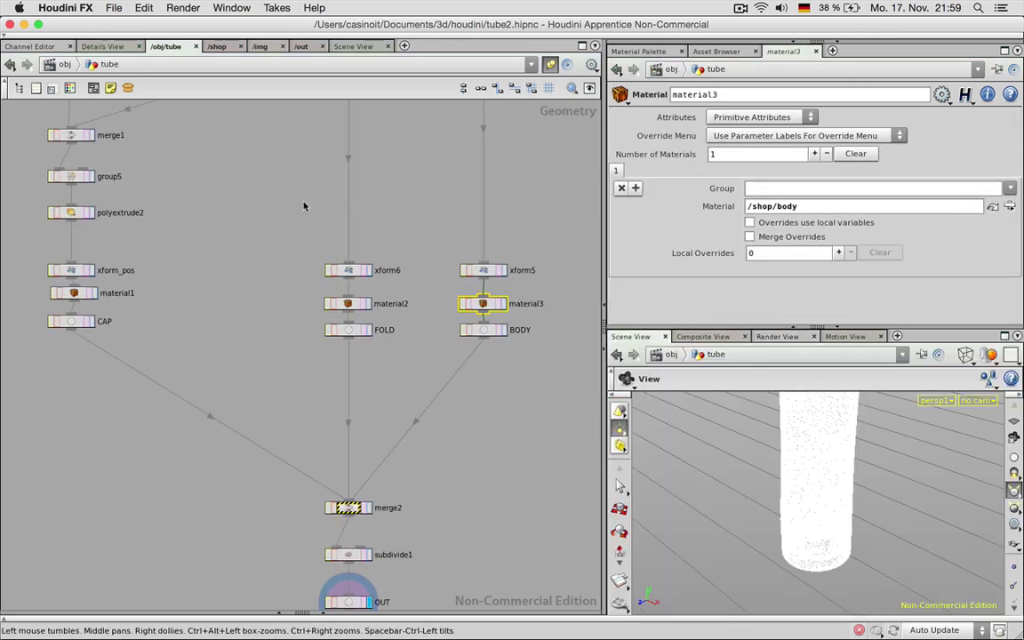
click(251, 185)
middle_drag(235, 314, 307, 405)
middle_drag(388, 335, 487, 408)
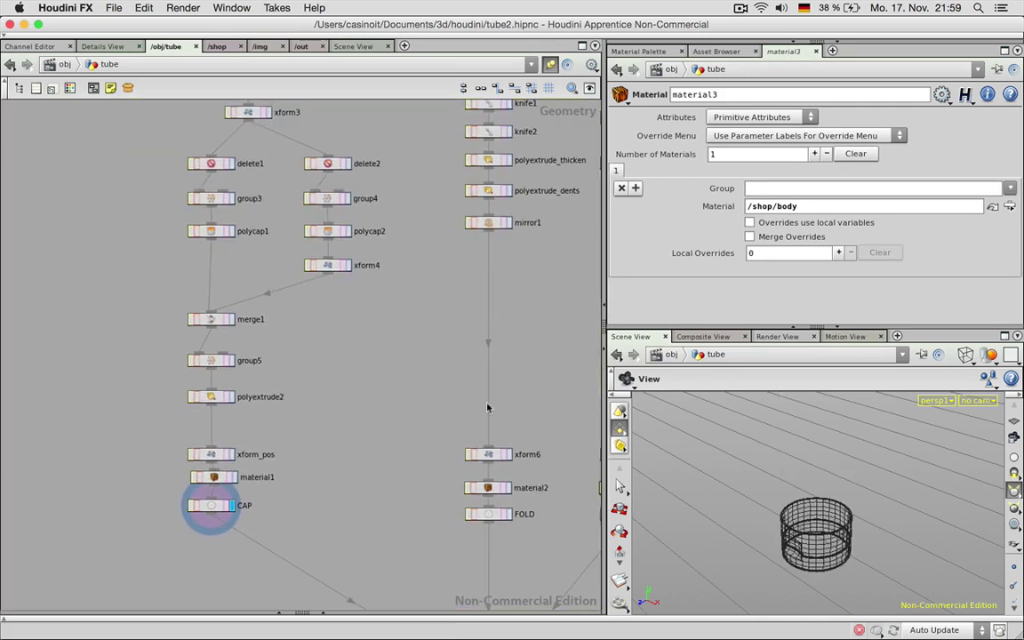
Step: Switch the viewport to Smooth Shaded and examine the cap's shape up close against the render
click(965, 355)
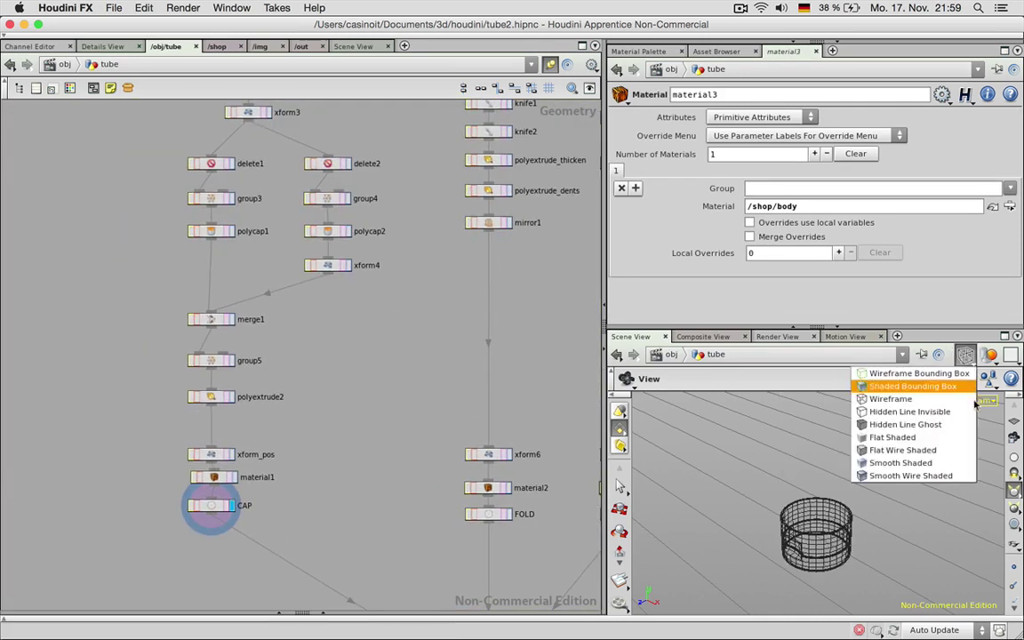
click(946, 468)
mouse_move(781, 551)
mouse_down()
mouse_move(822, 533)
mouse_move(824, 510)
mouse_move(842, 510)
mouse_up()
click(787, 336)
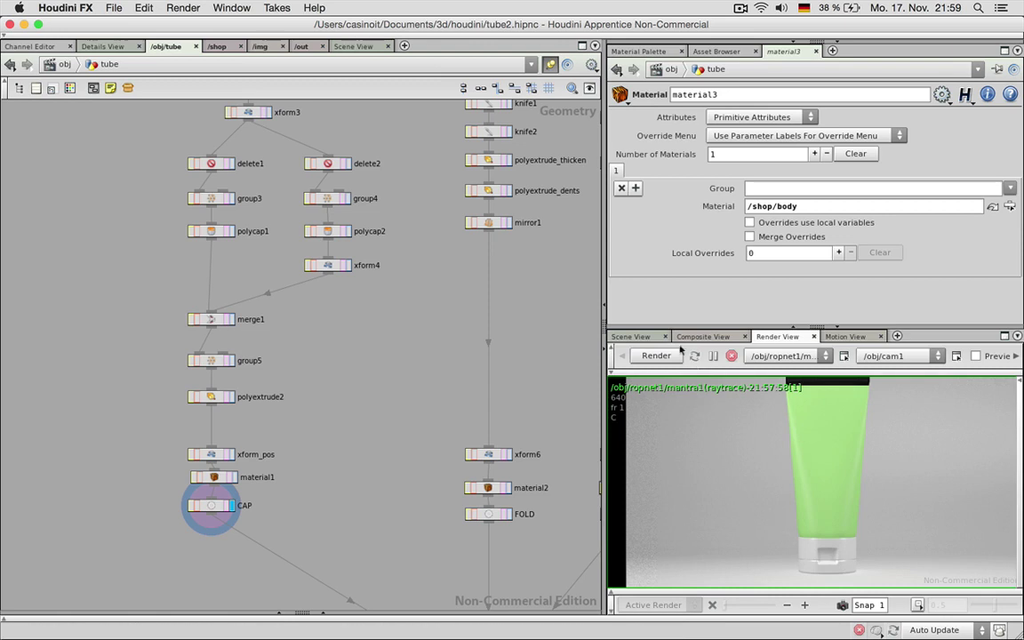
click(630, 336)
right_drag(822, 527, 822, 519)
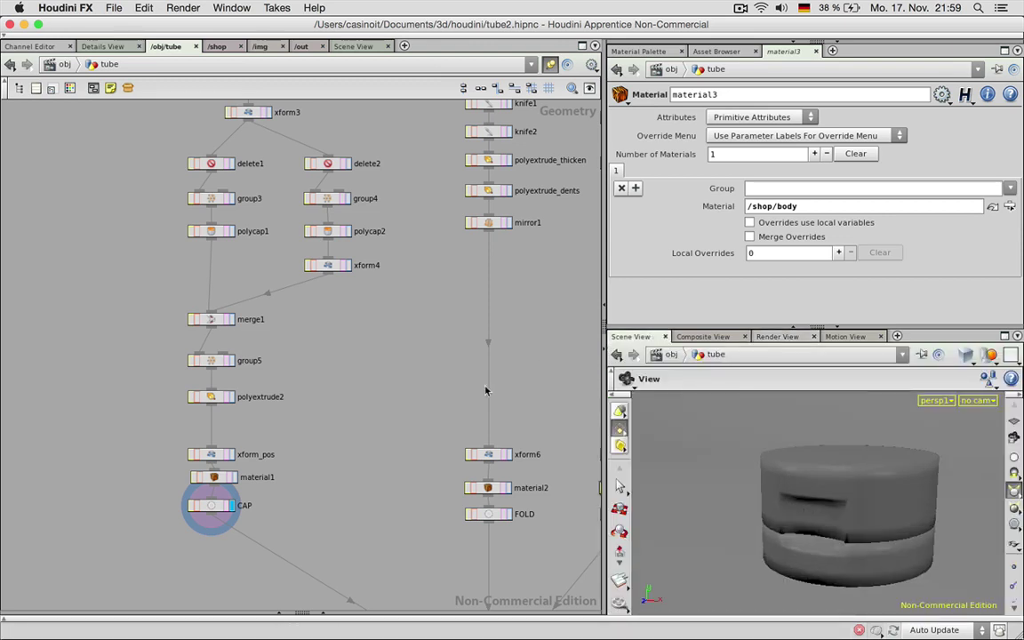
Step: Show the cap in Smooth Wire Shaded mode and set the tube2 node's Rows to 14
middle_drag(439, 365, 452, 484)
middle_drag(356, 169, 332, 437)
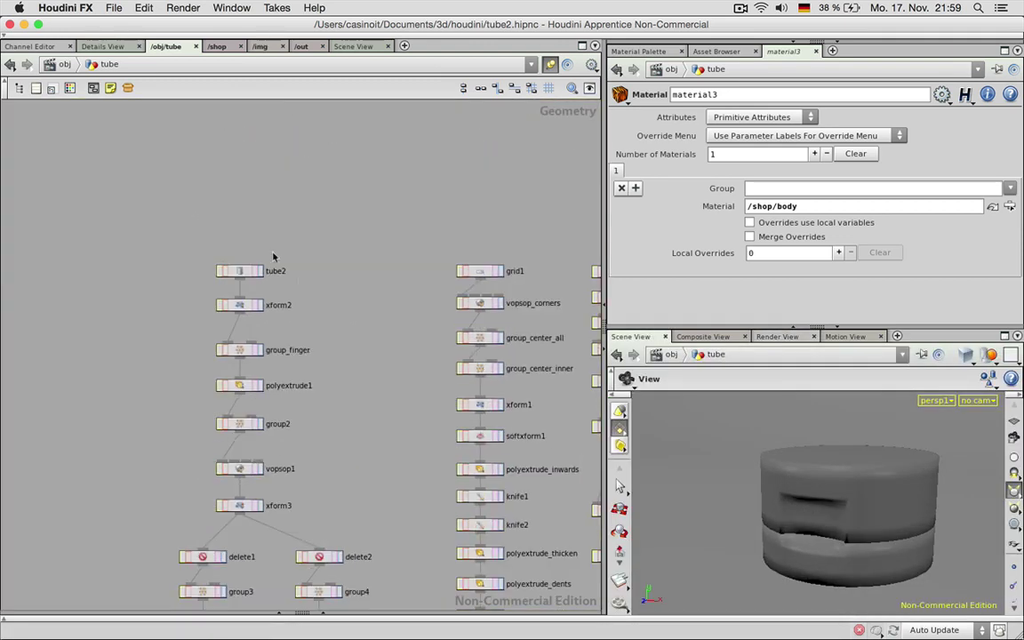
click(965, 355)
click(950, 477)
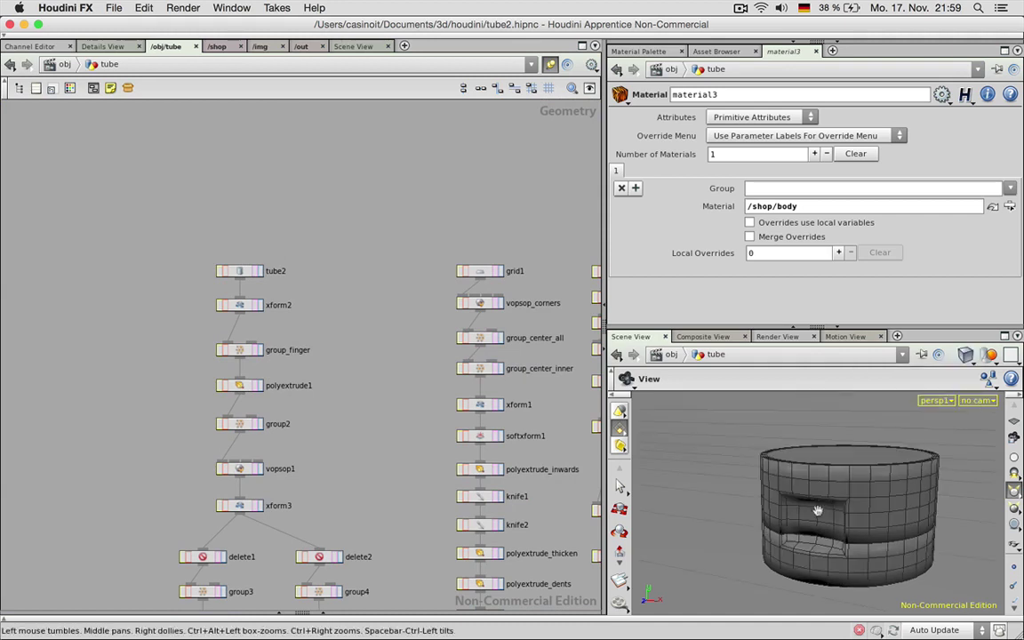
scroll(857, 510, up, 2)
click(240, 271)
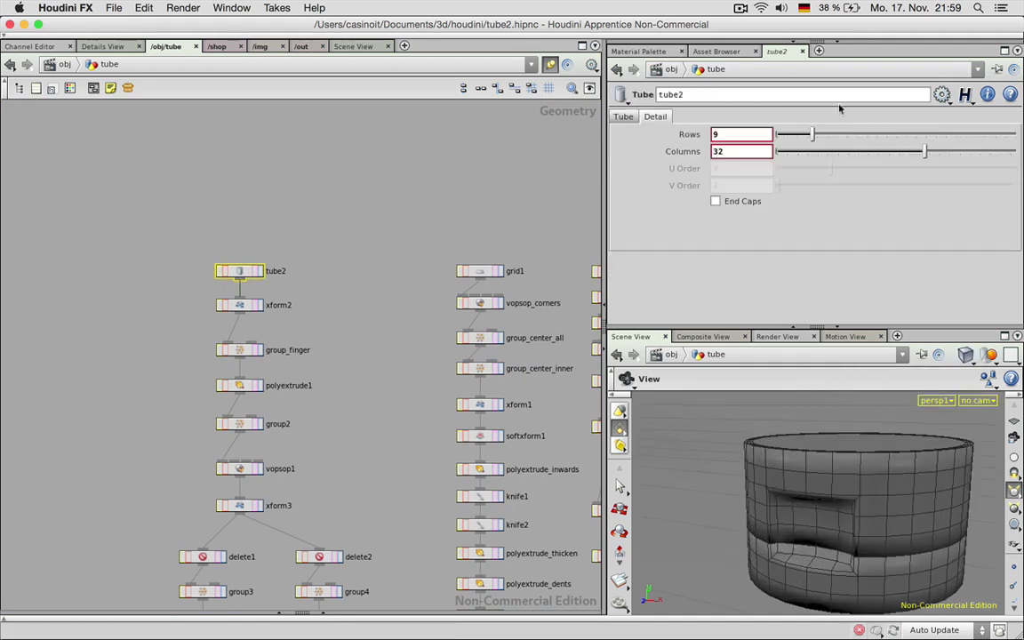
drag(810, 134, 838, 135)
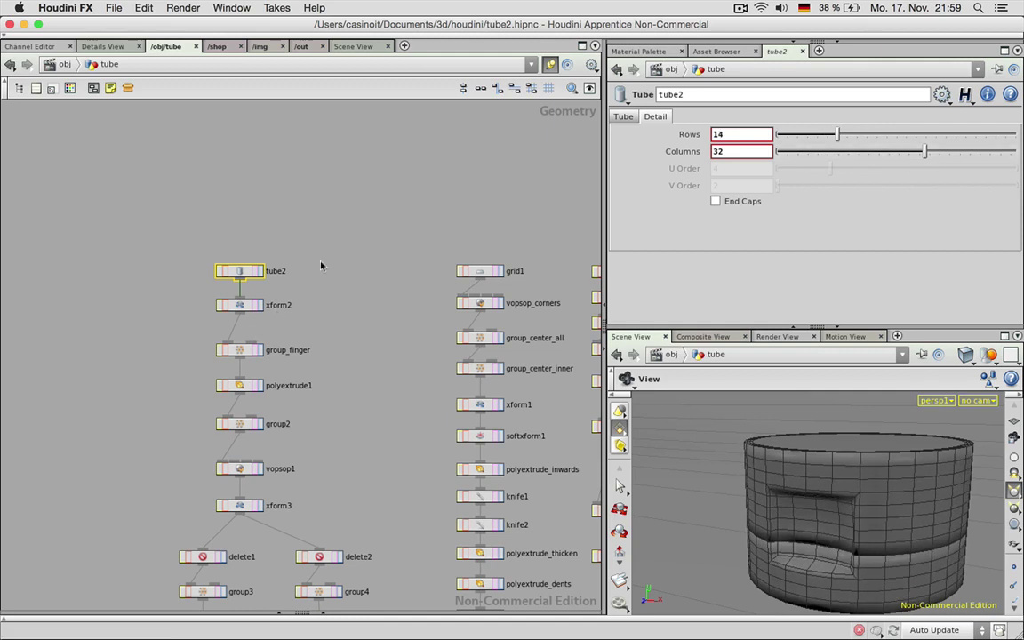
Step: Display subdivide1, move it onto the wire directly after the CAP node, and set its Depth to 1
middle_drag(319, 265, 333, 14)
middle_drag(359, 460, 355, 140)
middle_drag(378, 440, 346, 391)
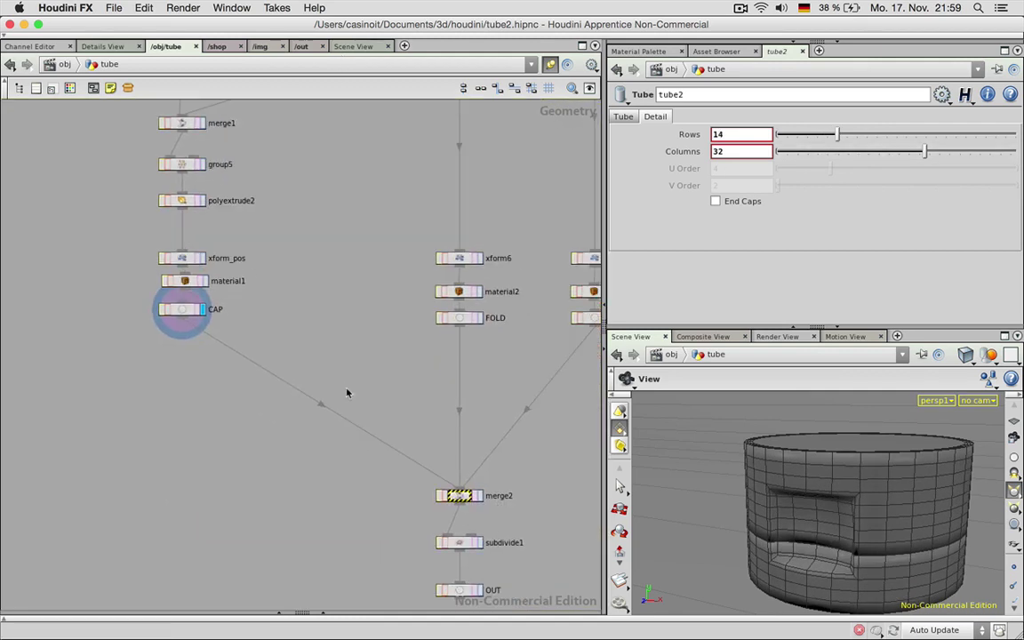
click(478, 543)
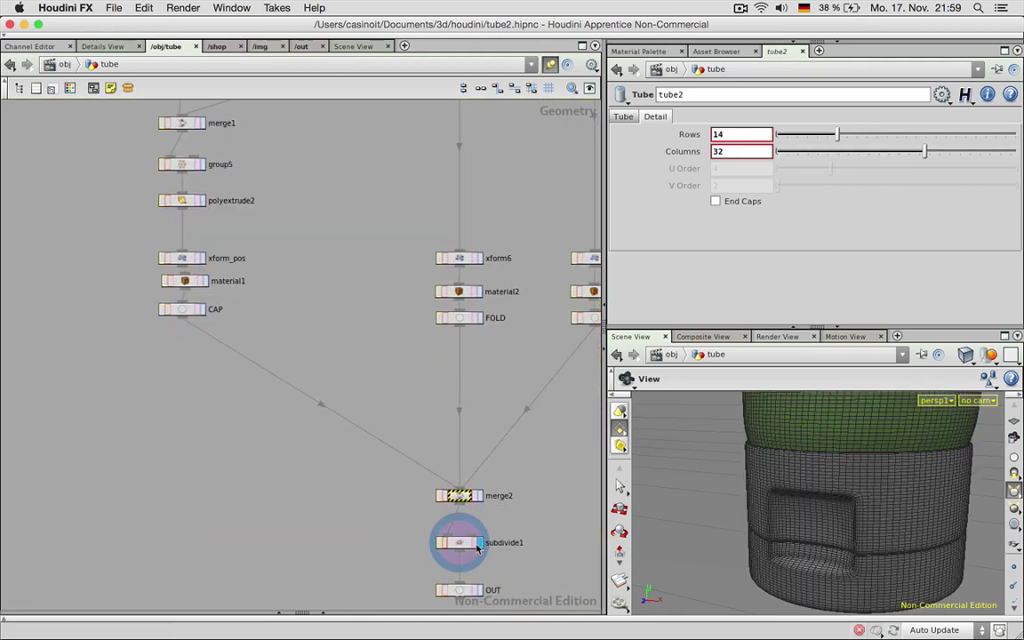
drag(465, 544, 203, 349)
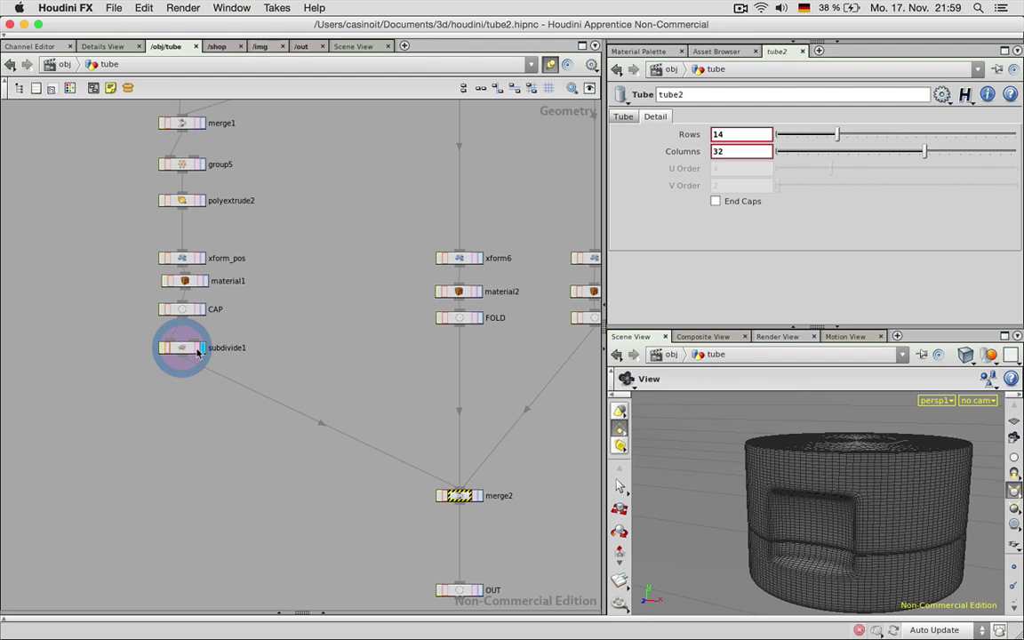
click(181, 346)
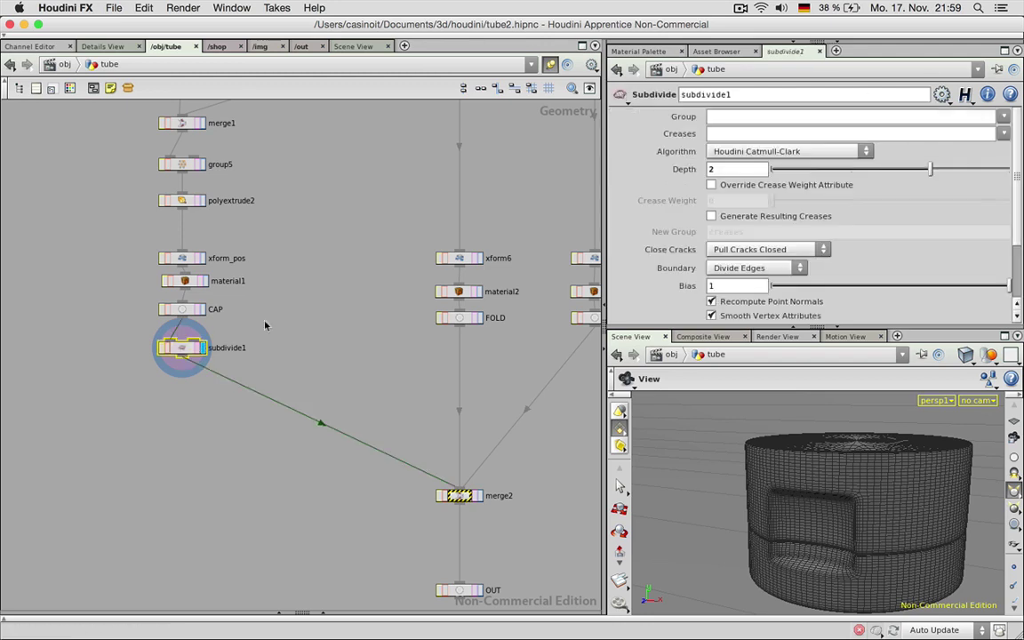
click(827, 169)
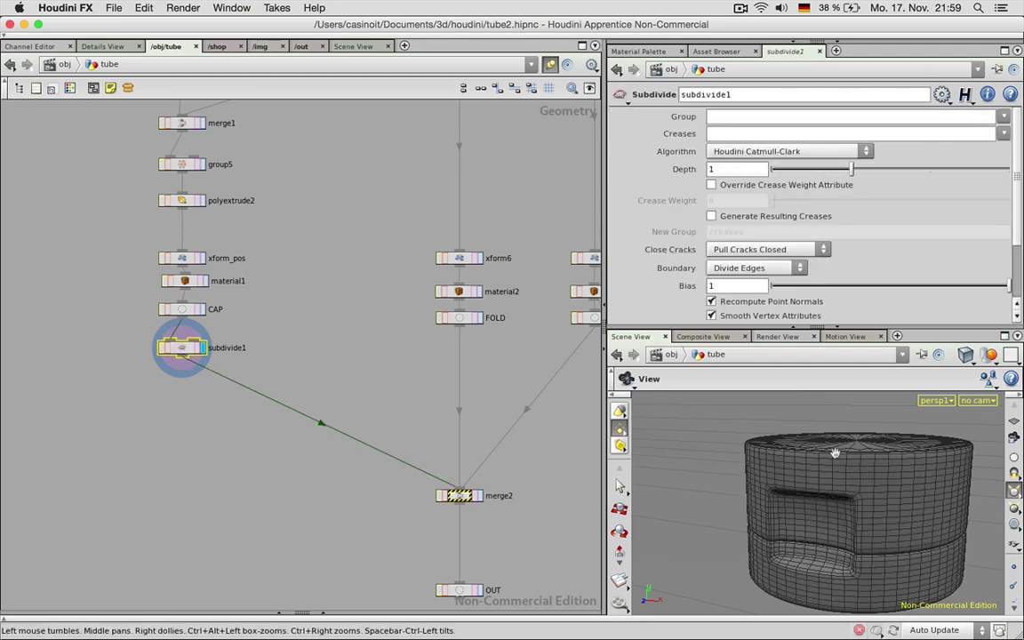
Step: Check the subdivided cap in Smooth Shaded mode, and return the viewport to Smooth Wire Shaded
click(965, 354)
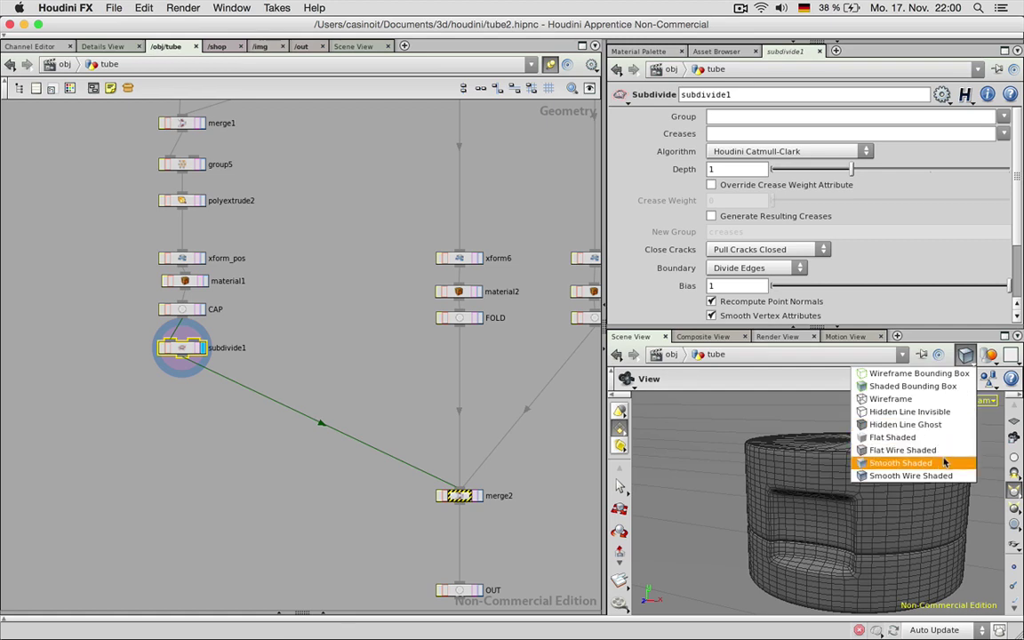
click(931, 459)
click(965, 353)
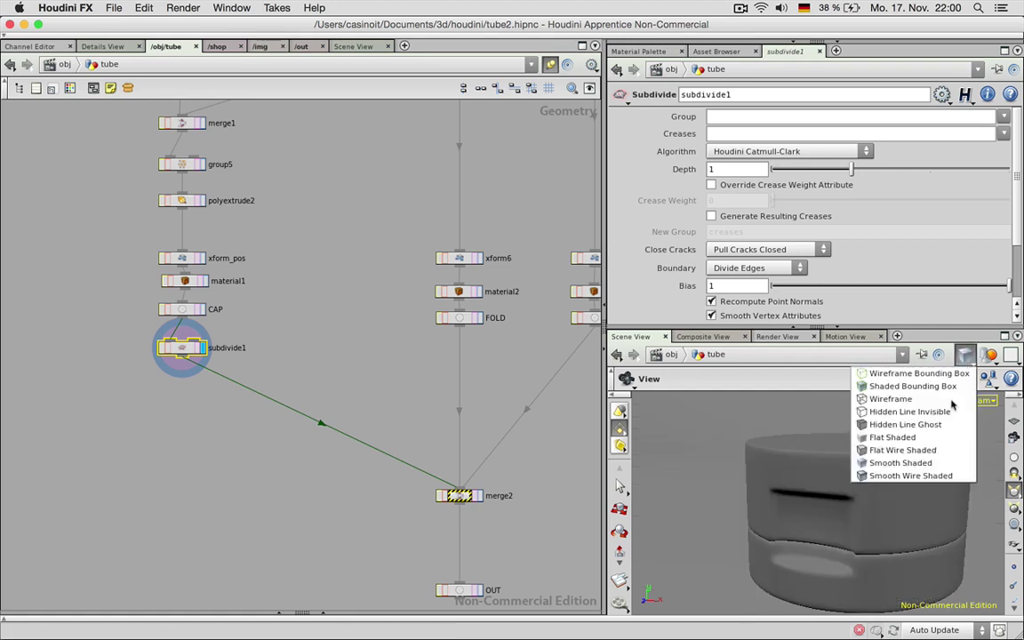
click(933, 475)
Step: Set the tube2 node's Columns to 27 and its Rows to 13
scroll(300, 439, up, 10)
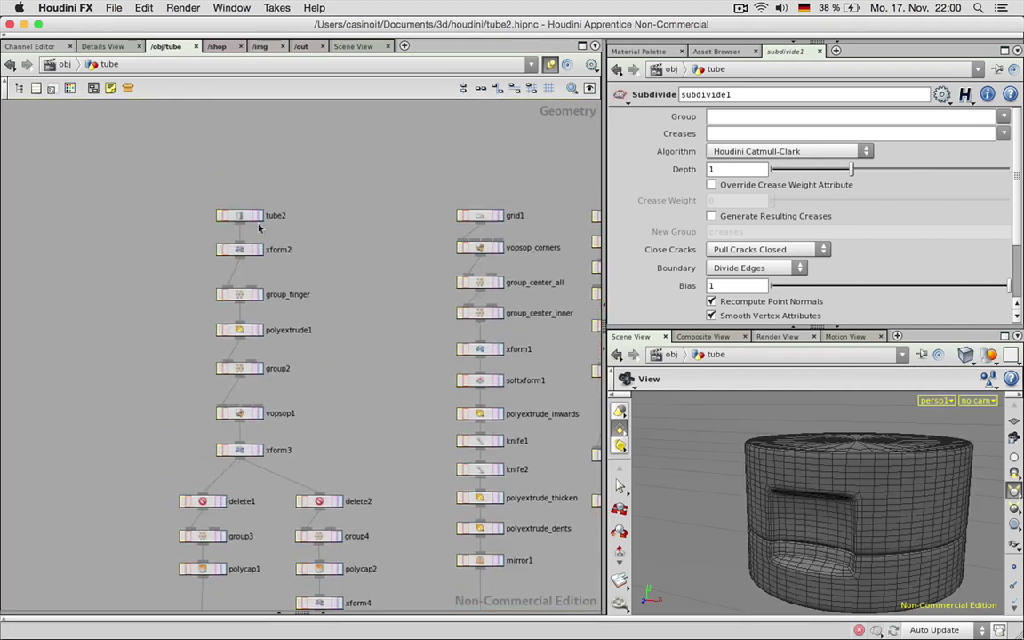
click(245, 217)
drag(892, 151, 1019, 162)
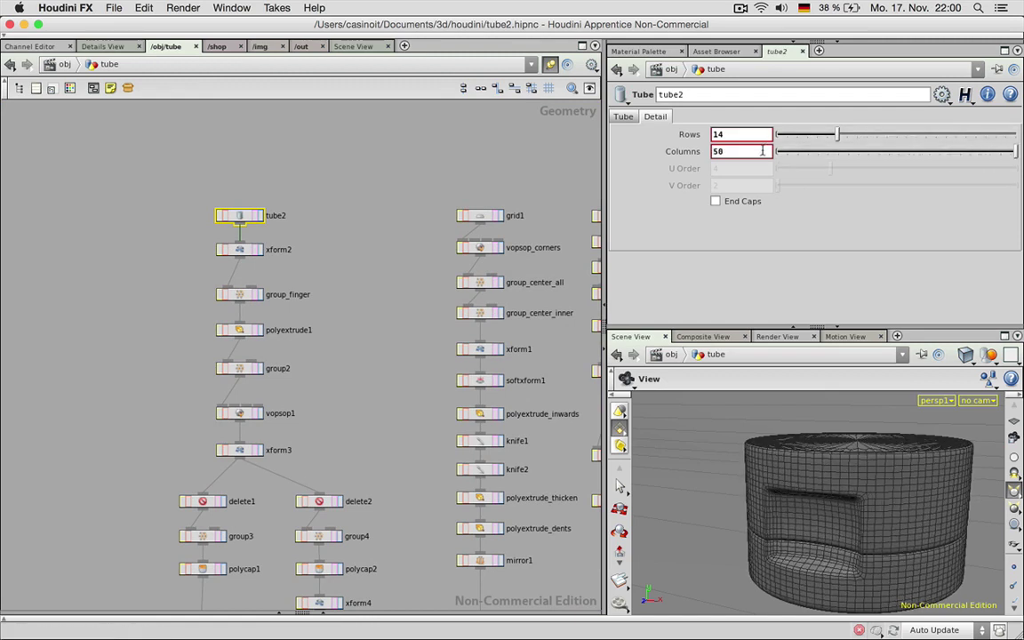
drag(871, 151, 898, 154)
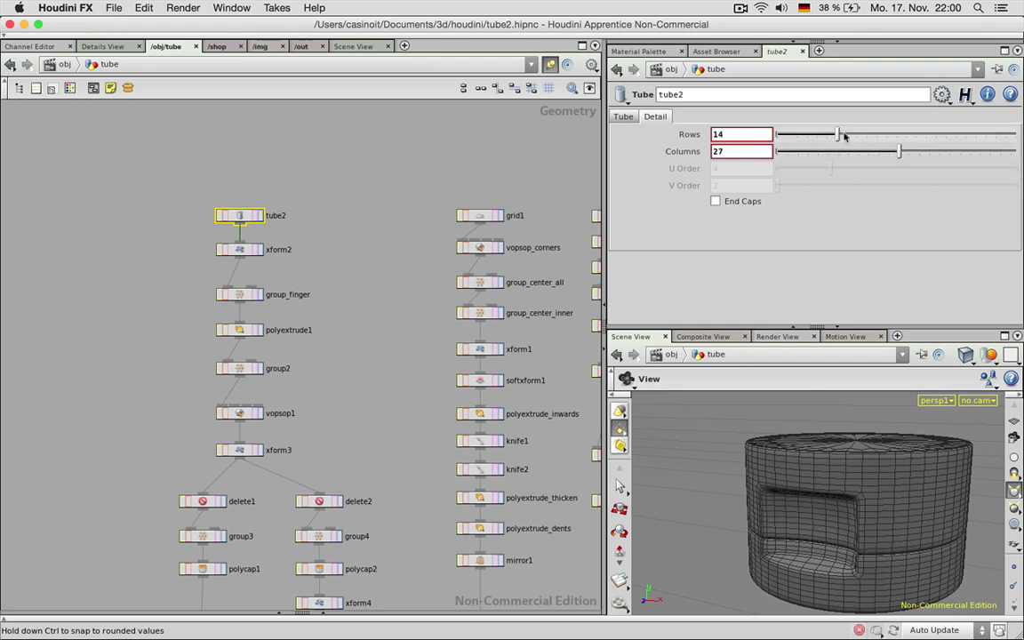
mouse_move(838, 135)
mouse_down()
mouse_move(902, 136)
mouse_move(827, 137)
mouse_move(833, 142)
mouse_up()
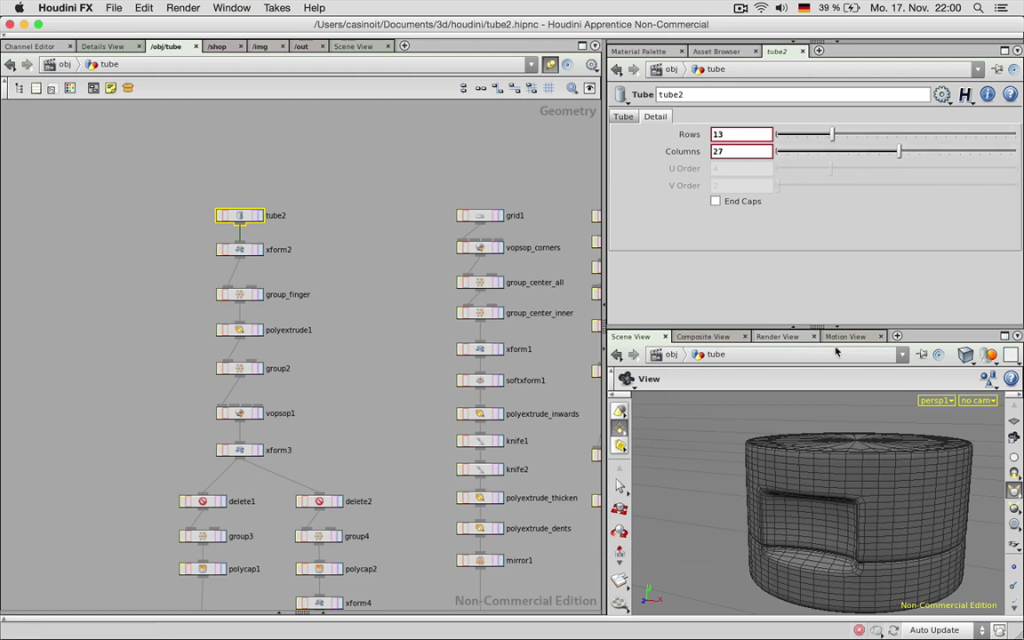
Step: Examine the cap's finger recess from the front and review polyextrude1's division and local inset settings
drag(827, 552, 837, 558)
scroll(302, 285, down, 3)
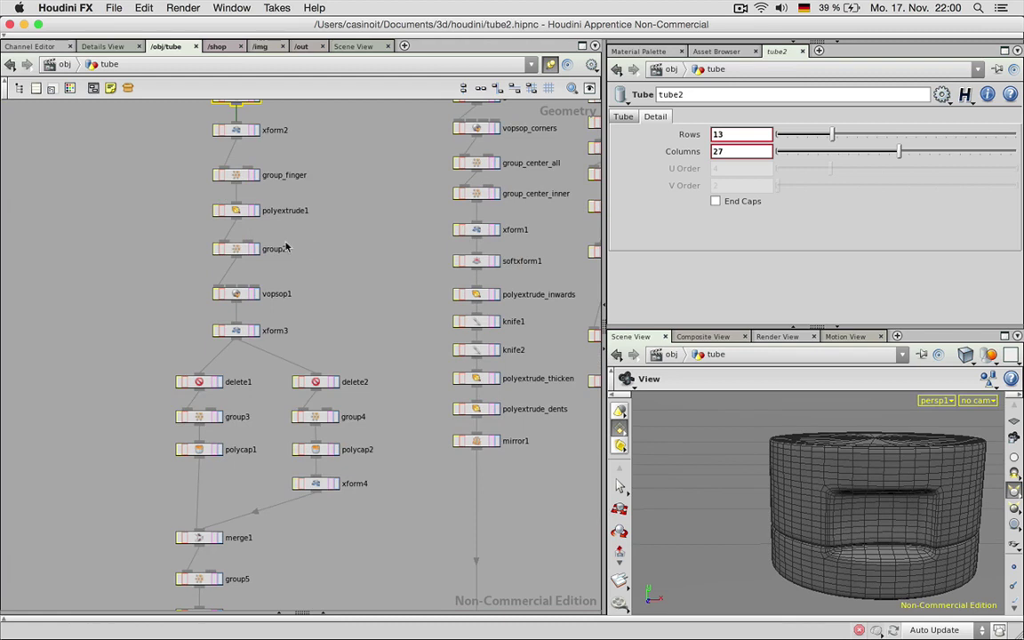
click(221, 208)
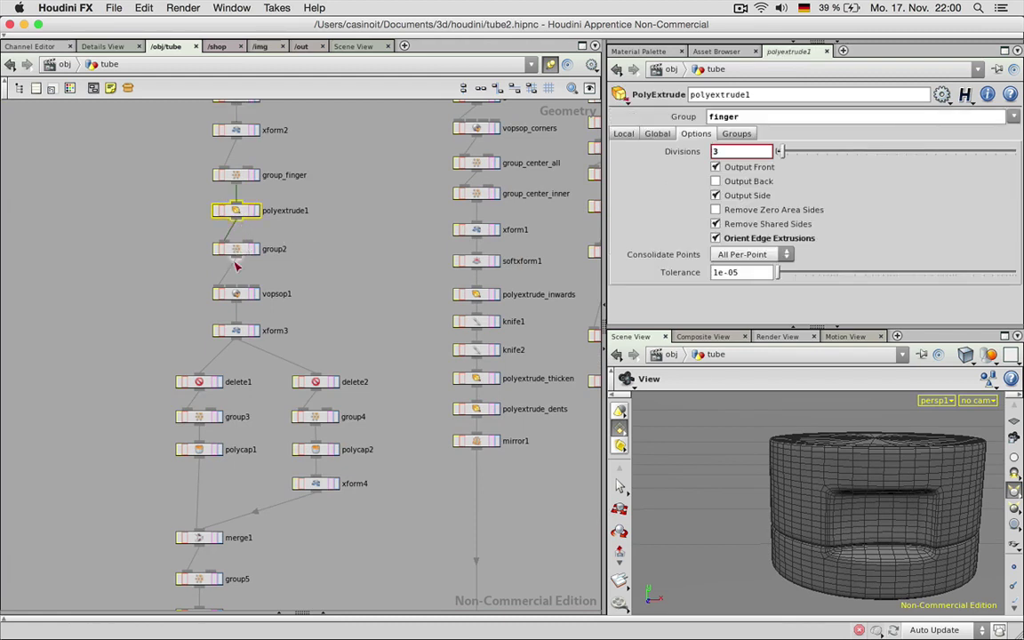
scroll(319, 267, up, 3)
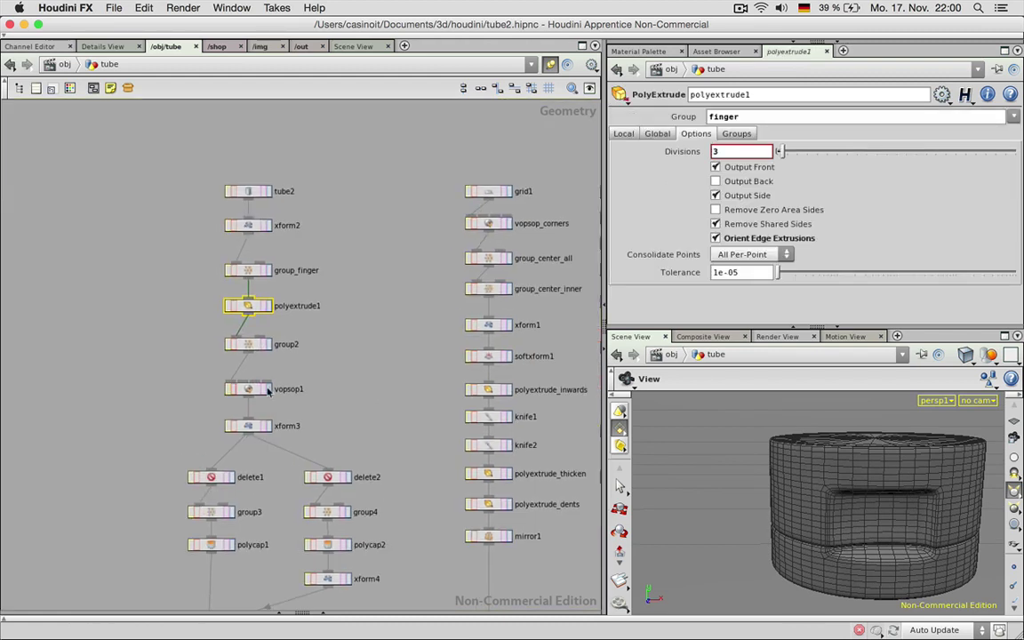
click(623, 133)
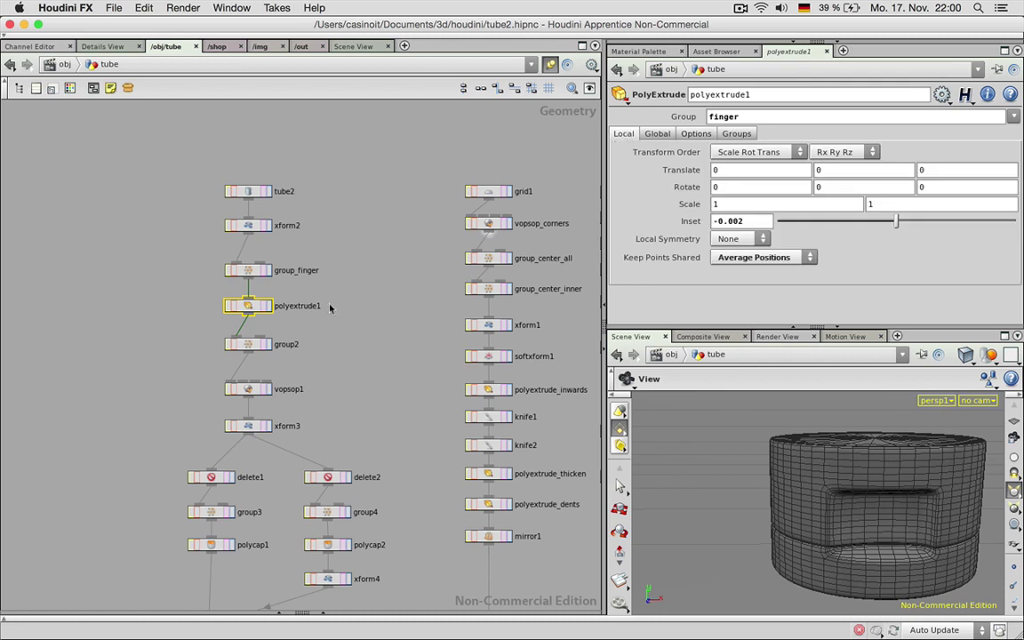
scroll(403, 380, down, 4)
Step: Try a Z translate of -0.005 on xform3, and undo that change
click(246, 271)
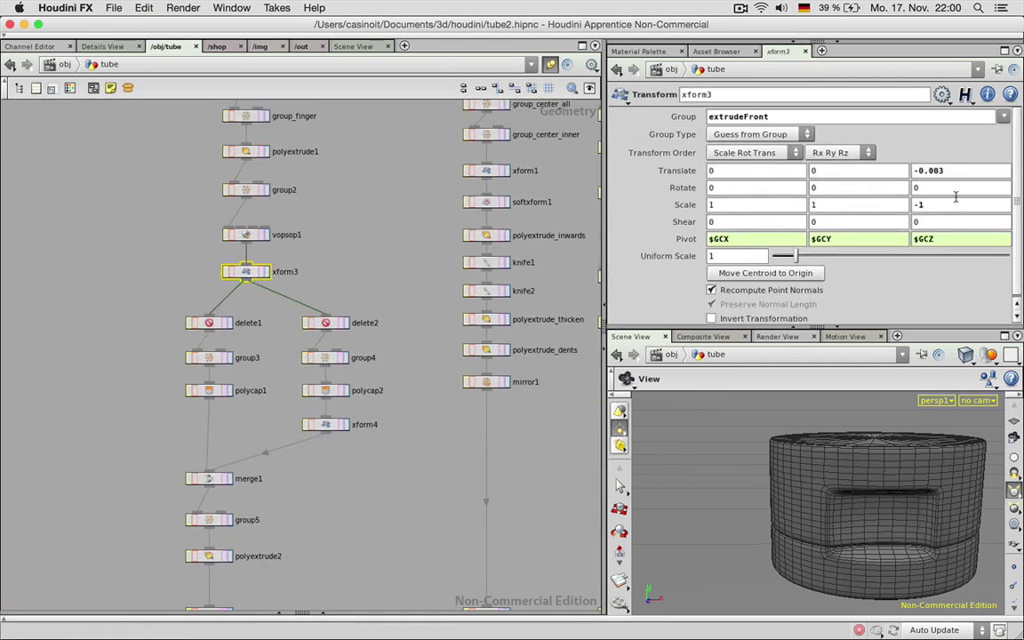
click(930, 173)
click(944, 170)
key(BackSpace)
text(5)
key(Return)
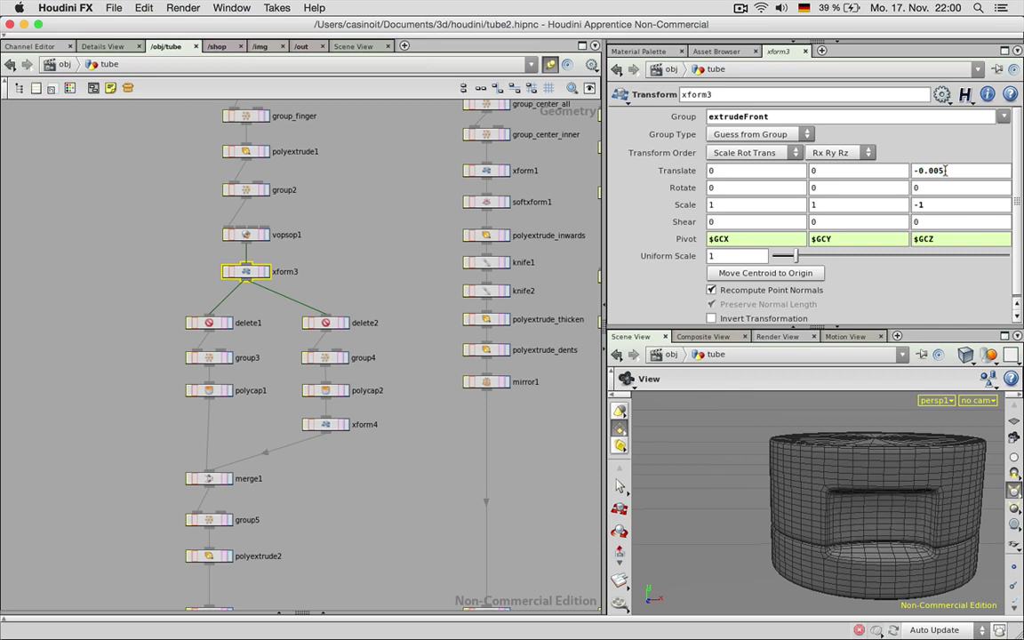
key(super+z)
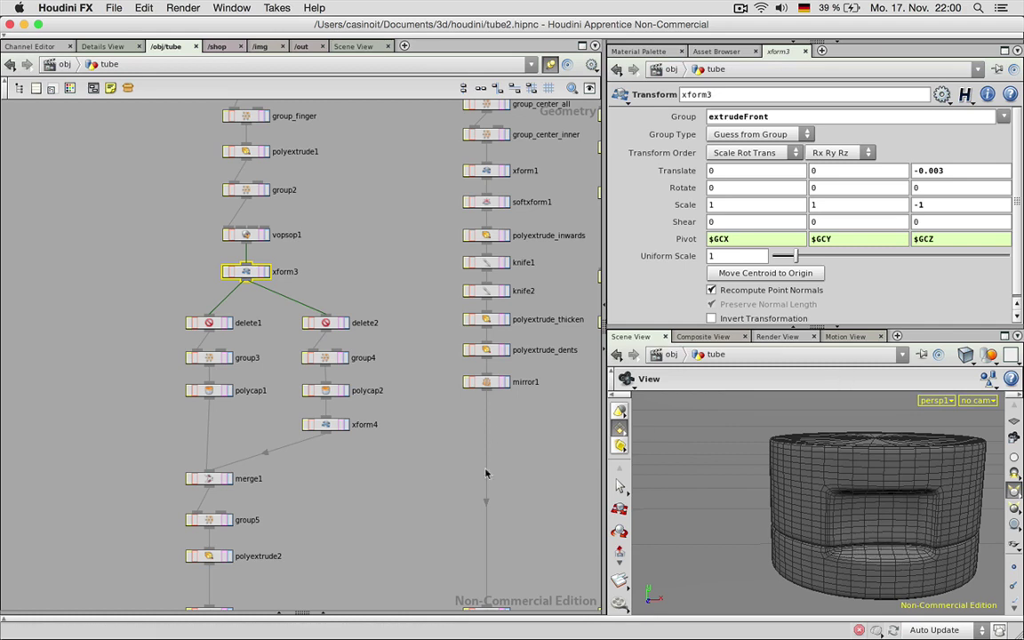
Step: Move subdivide1 back between merge2 and OUT, and make OUT the displayed node
middle_drag(435, 419, 268, 106)
click(77, 324)
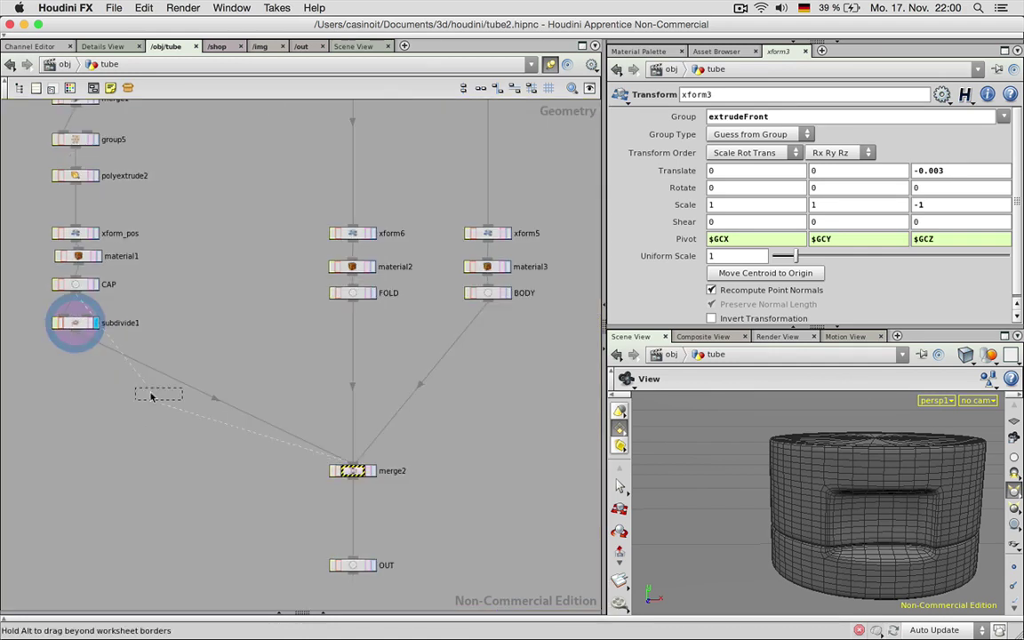
drag(151, 396, 354, 516)
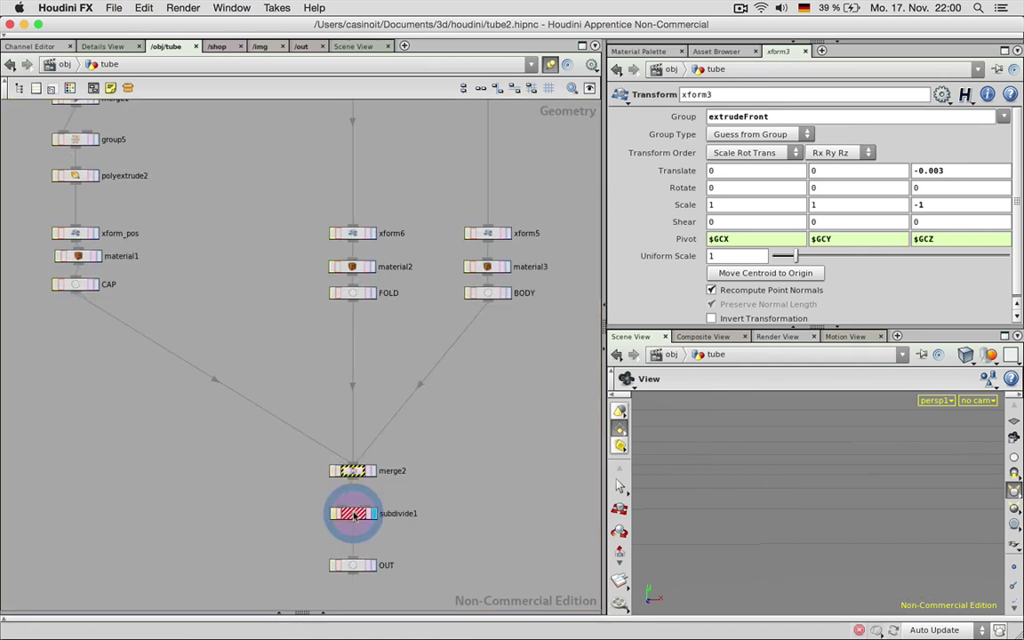
click(353, 565)
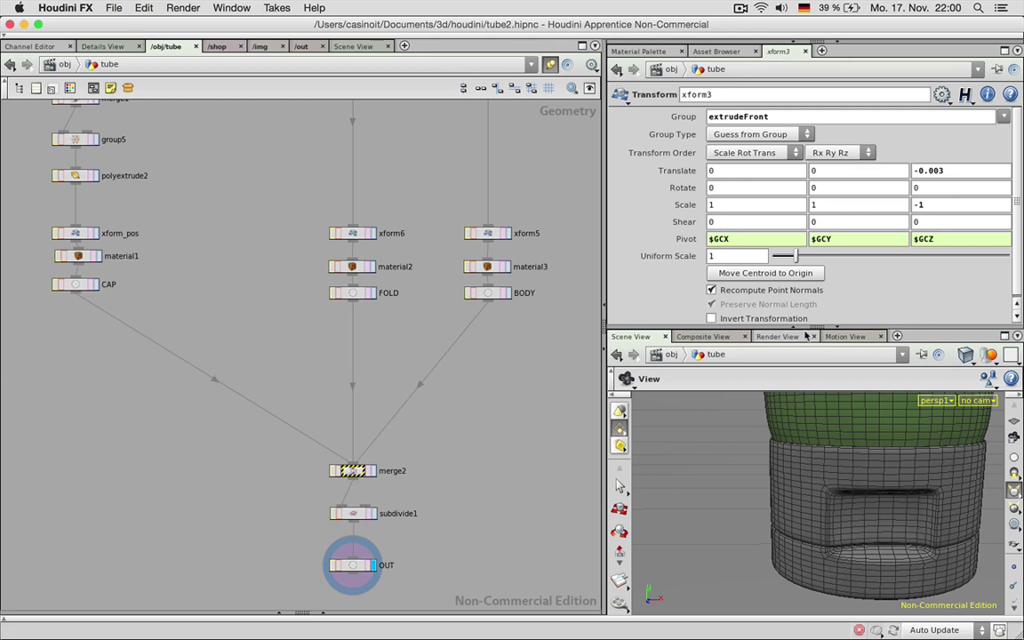
Step: Render the tube through cam1 to check the cap, and return to the scene view
click(776, 336)
click(656, 356)
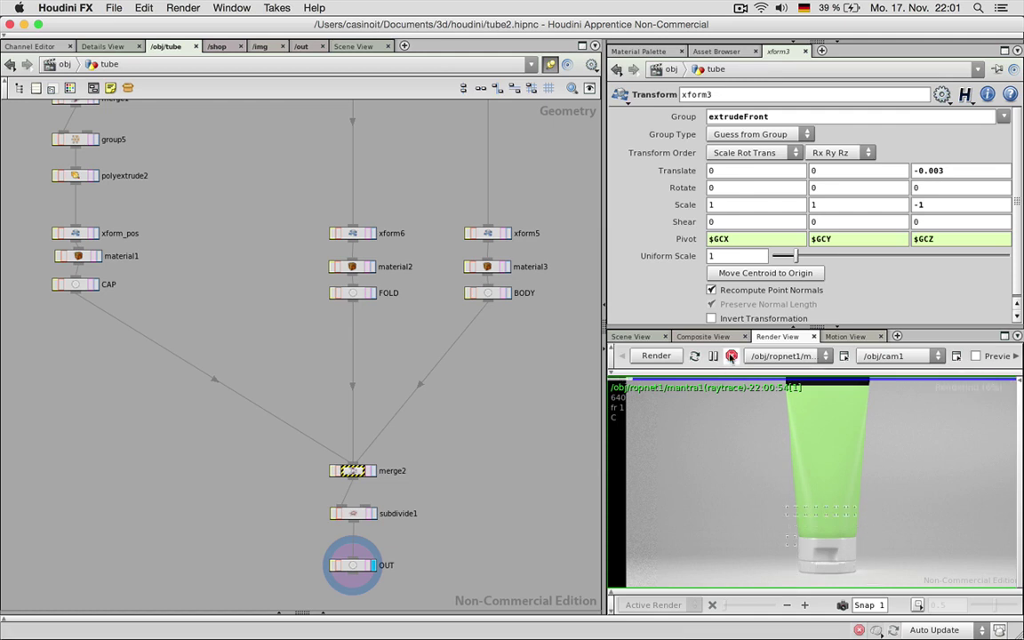
click(631, 337)
Step: Select delete1 and delete2 together and set their filter expression to $TY < -.002
scroll(285, 354, up, 5)
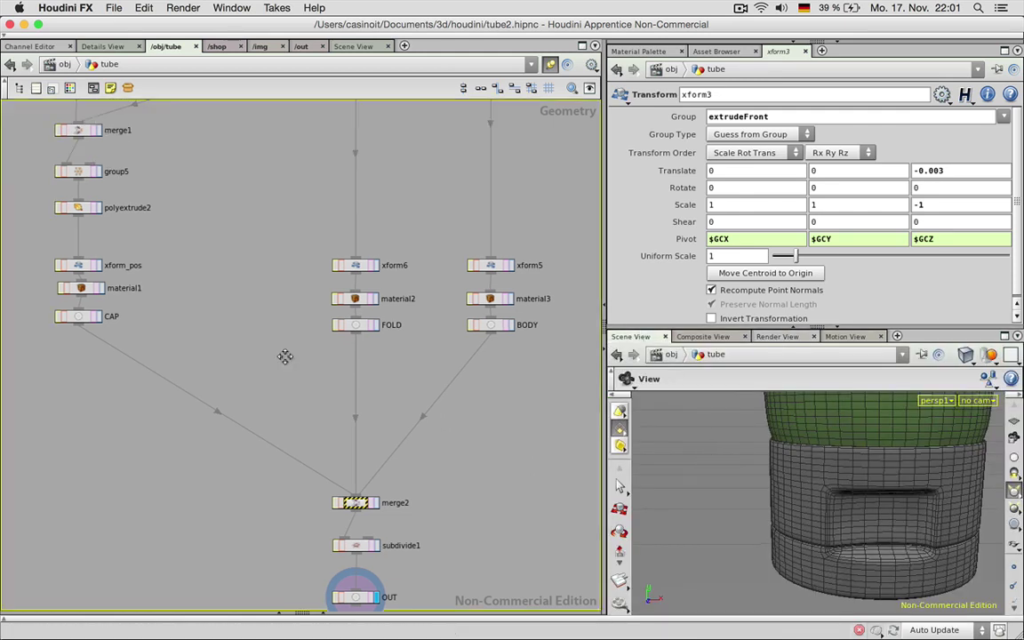
scroll(252, 331, up, 3)
click(197, 190)
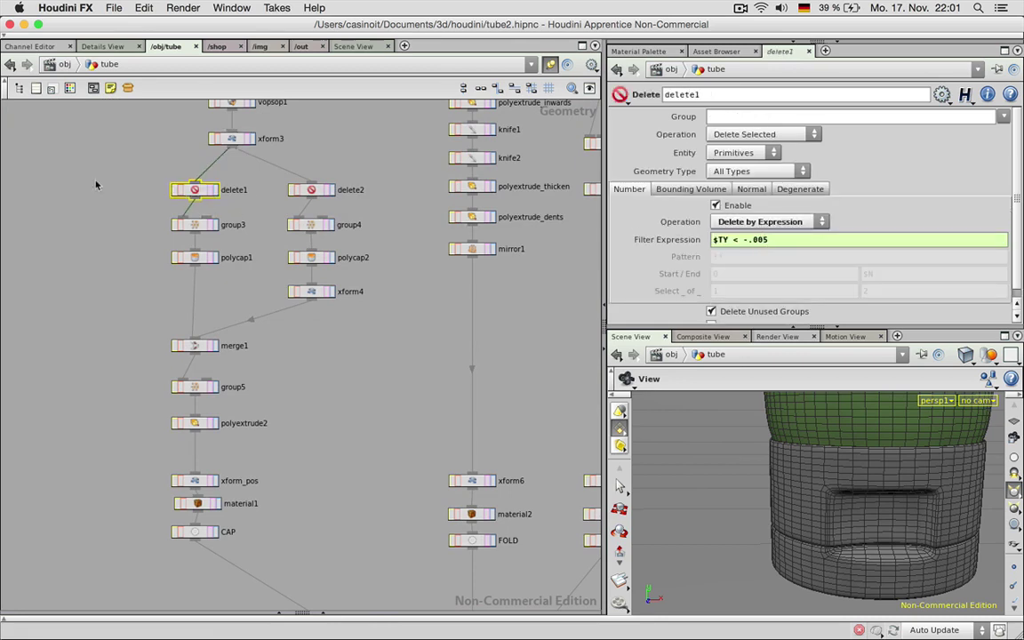
shift+click(312, 188)
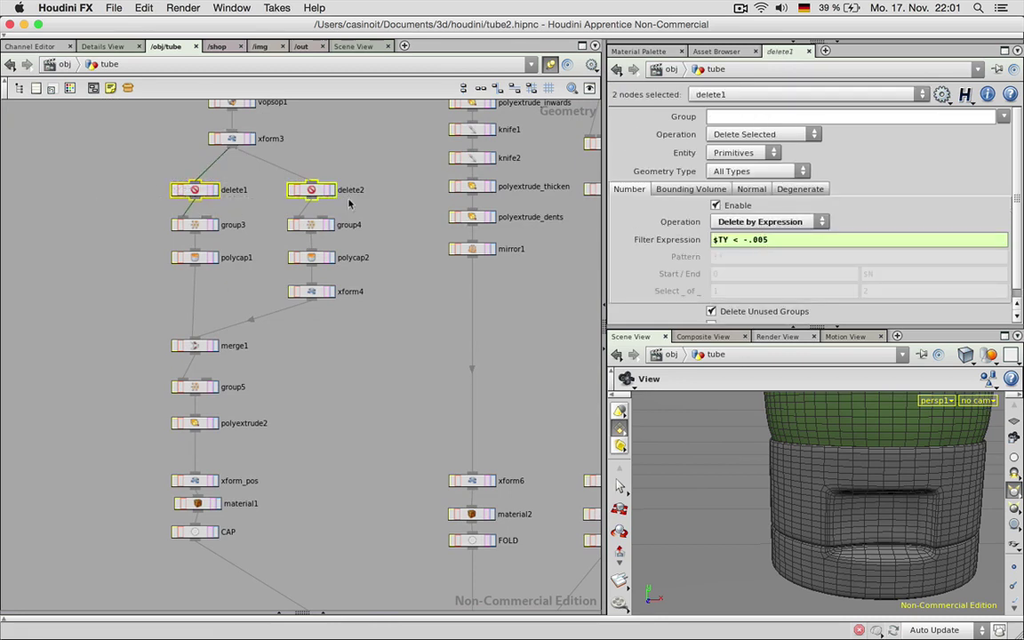
click(762, 240)
key(BackSpace)
key(Return)
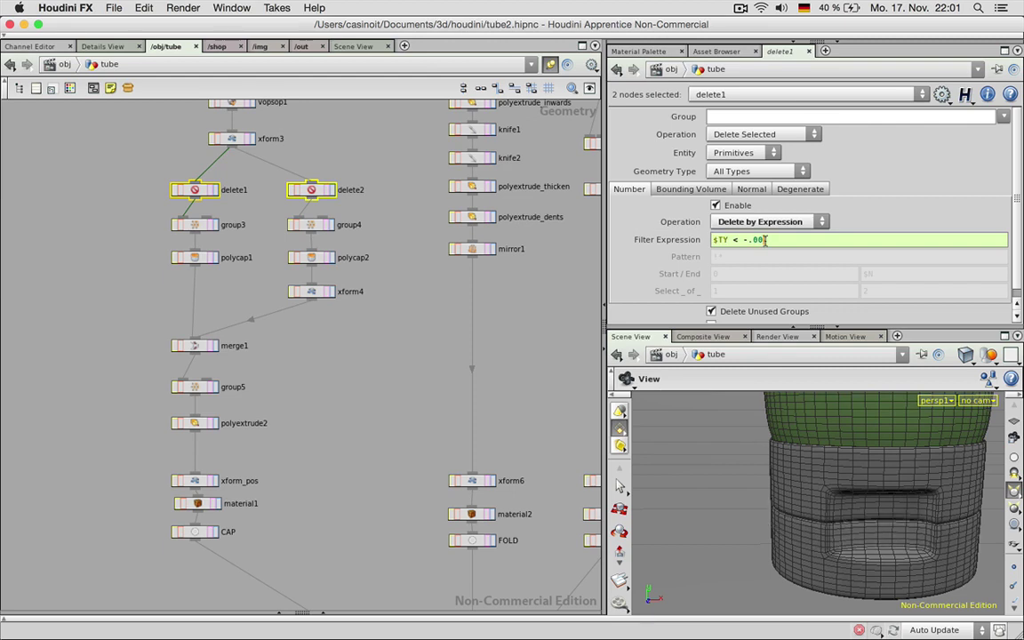
text(7)
key(Return)
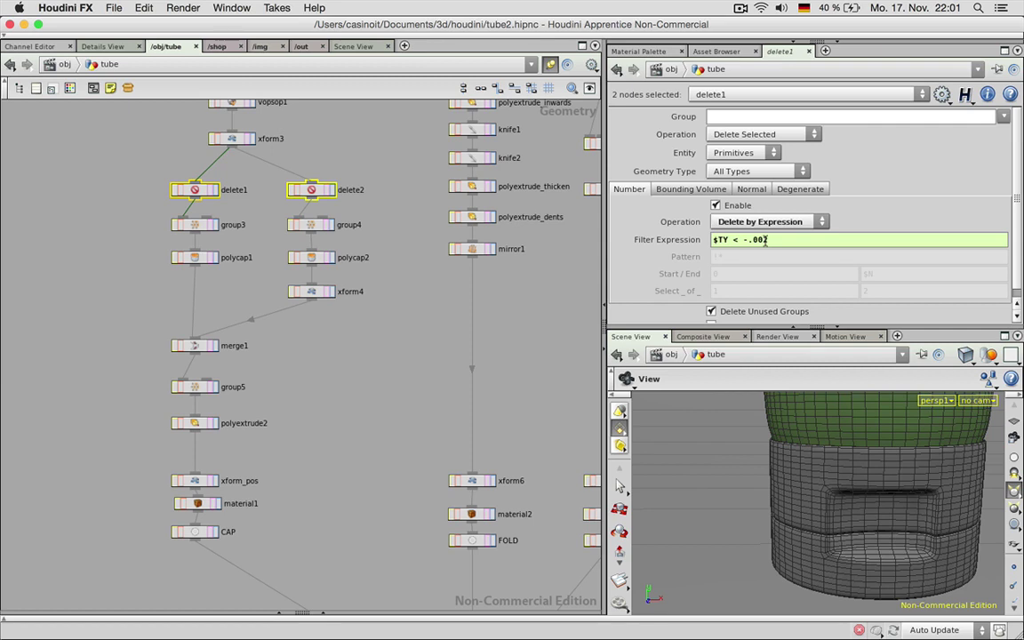
Step: Test thresholds of -.004 and -.005 in the delete nodes' filter expression, and settle on $TY < -.003
drag(761, 240, 770, 240)
text(3)
key(Return)
text(4)
key(Return)
text(5)
key(Return)
text(3)
key(Return)
Step: Look at the whole tube through cam1 in Smooth Shaded mode
click(978, 400)
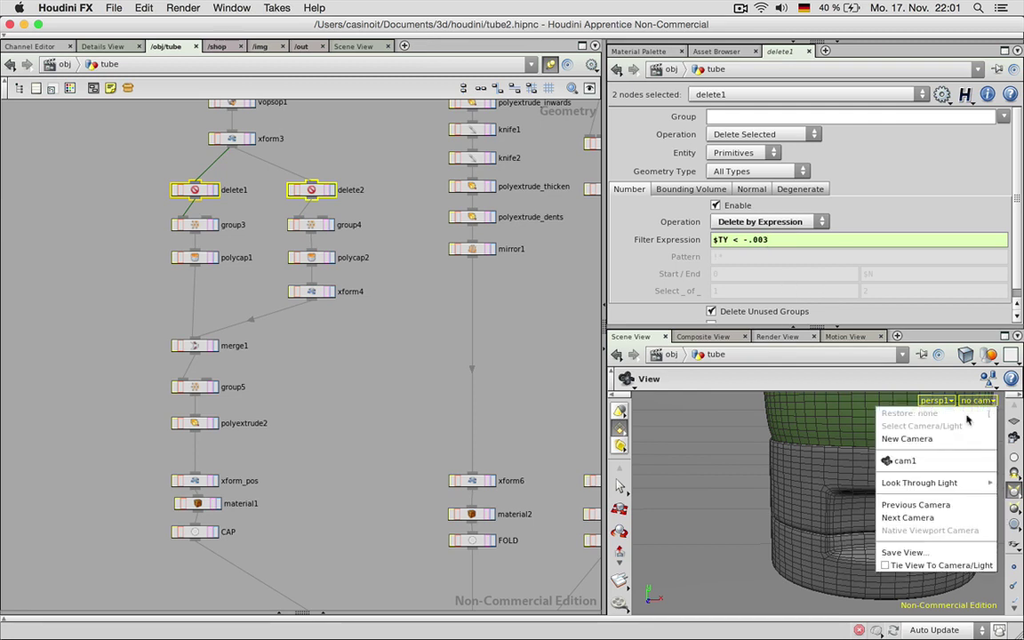
click(947, 463)
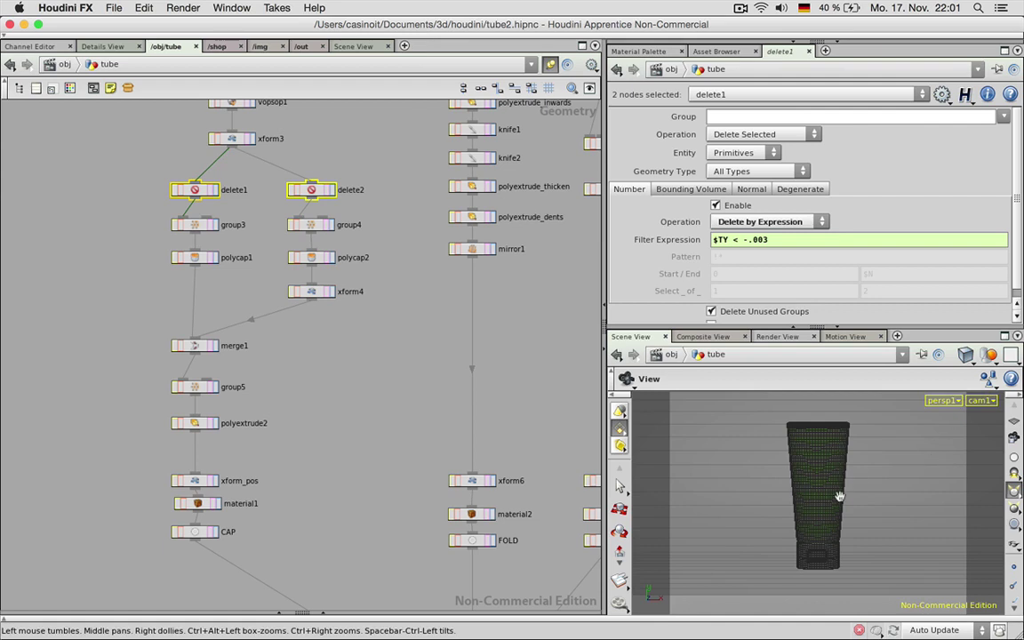
click(964, 355)
click(938, 466)
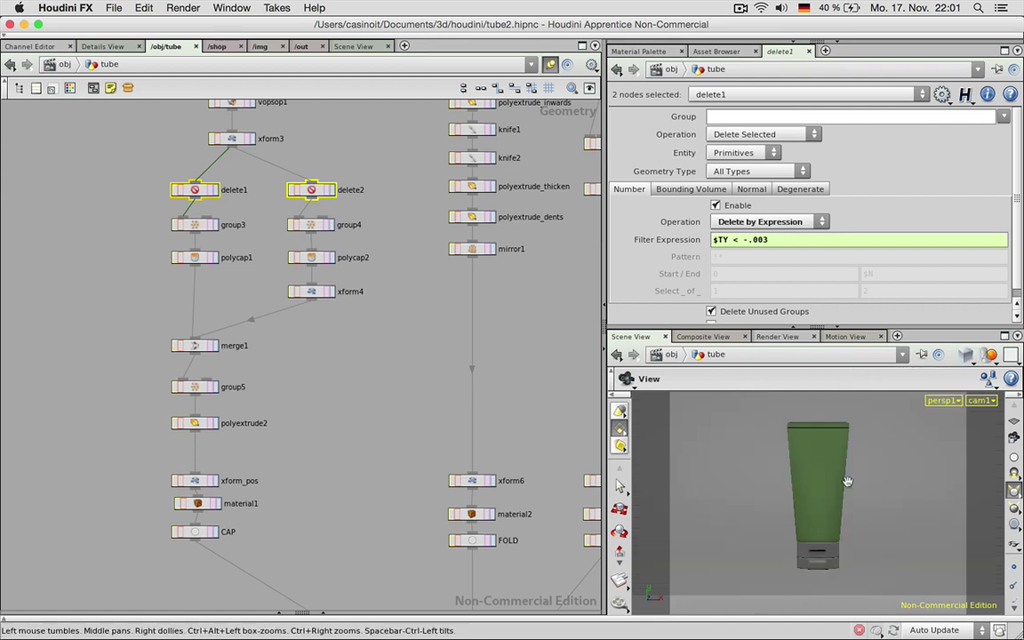
Step: Return to the object-level network and render the tube through cam1 with the new cap split
click(387, 362)
key(u)
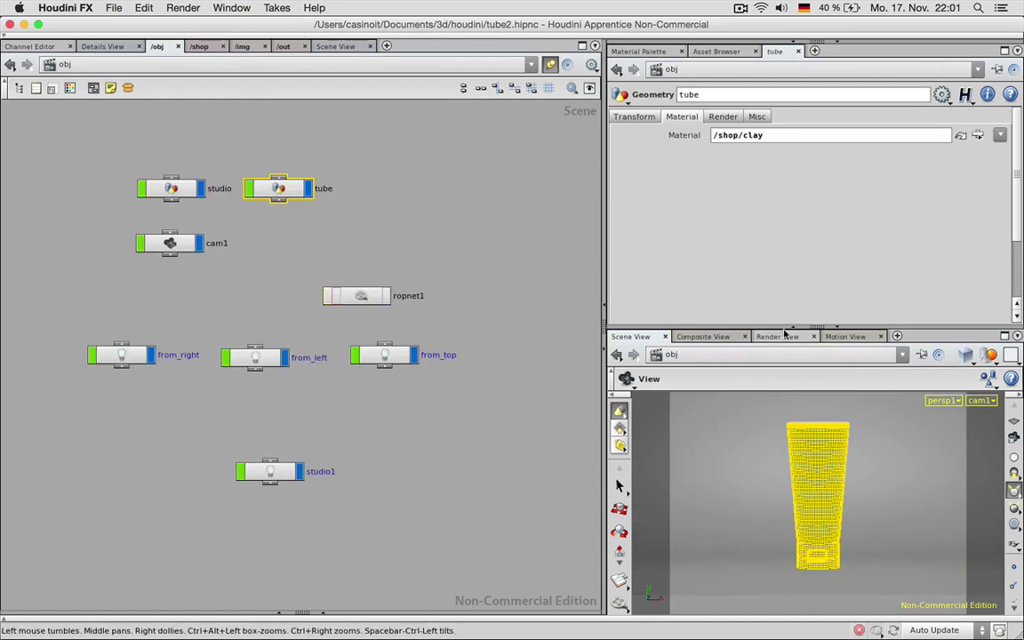
click(775, 336)
click(672, 358)
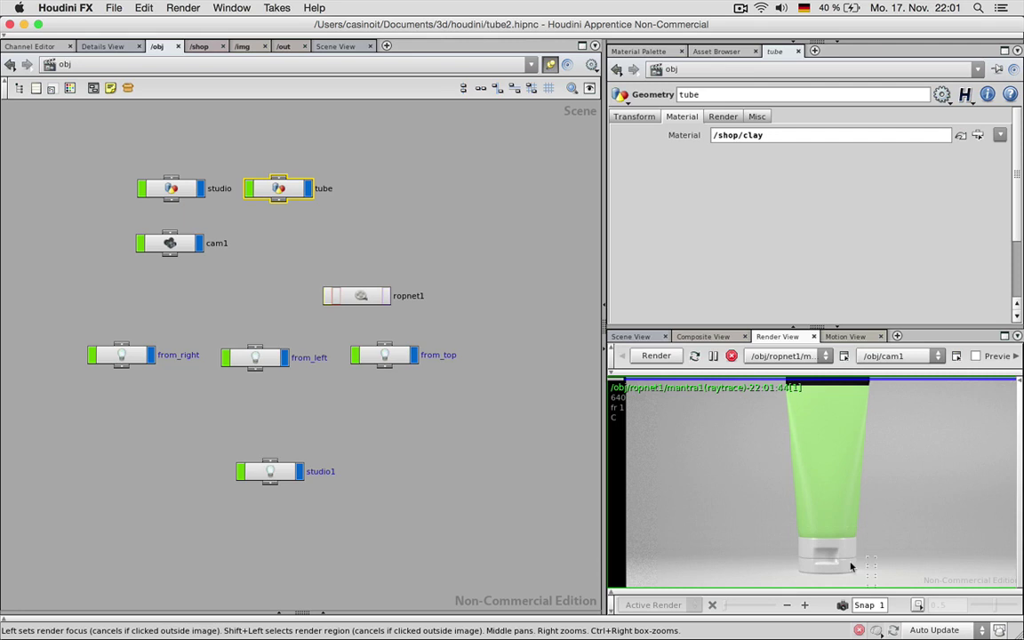
Step: Open the tube object's geometry network and set xform4's Y scale to 0.995
double_click(275, 189)
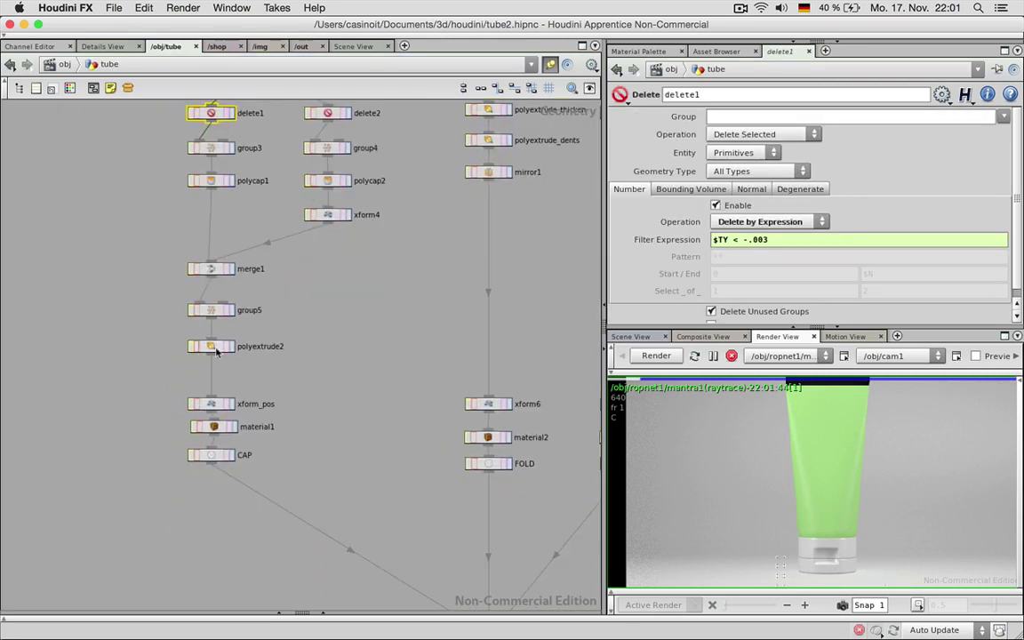
click(355, 285)
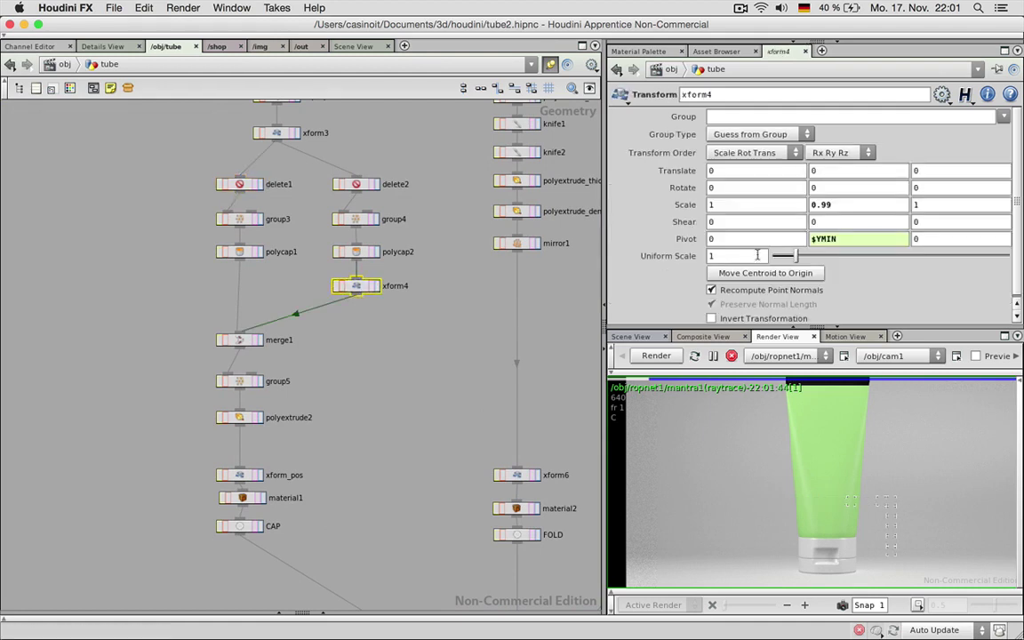
click(829, 204)
text(0.99)
key(Return)
text(5)
key(Return)
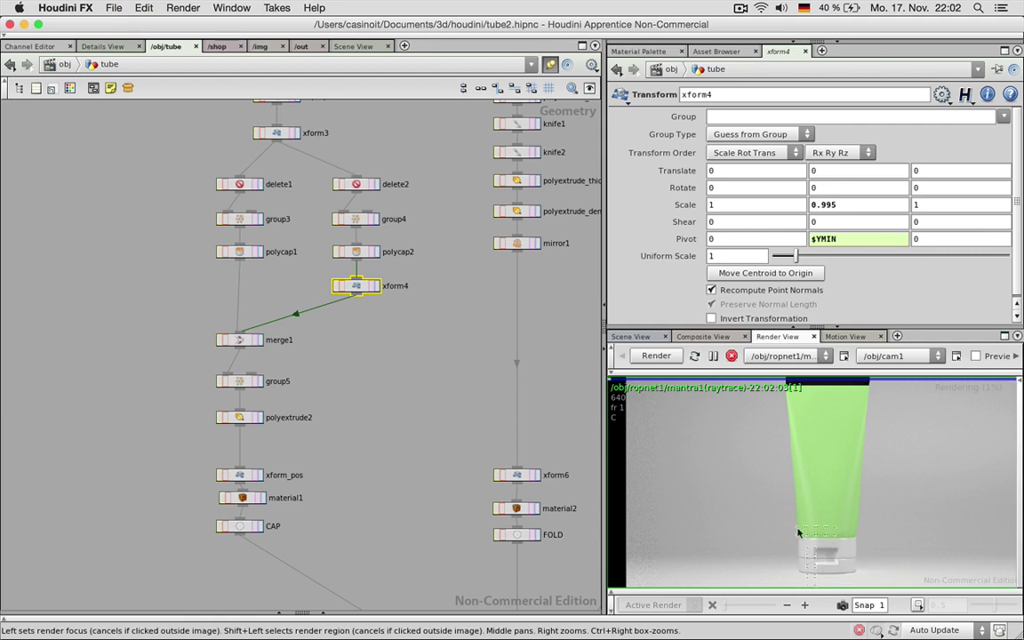
Step: Set the inset of the polyextrude2 node to -0.001 for the caps group
click(345, 338)
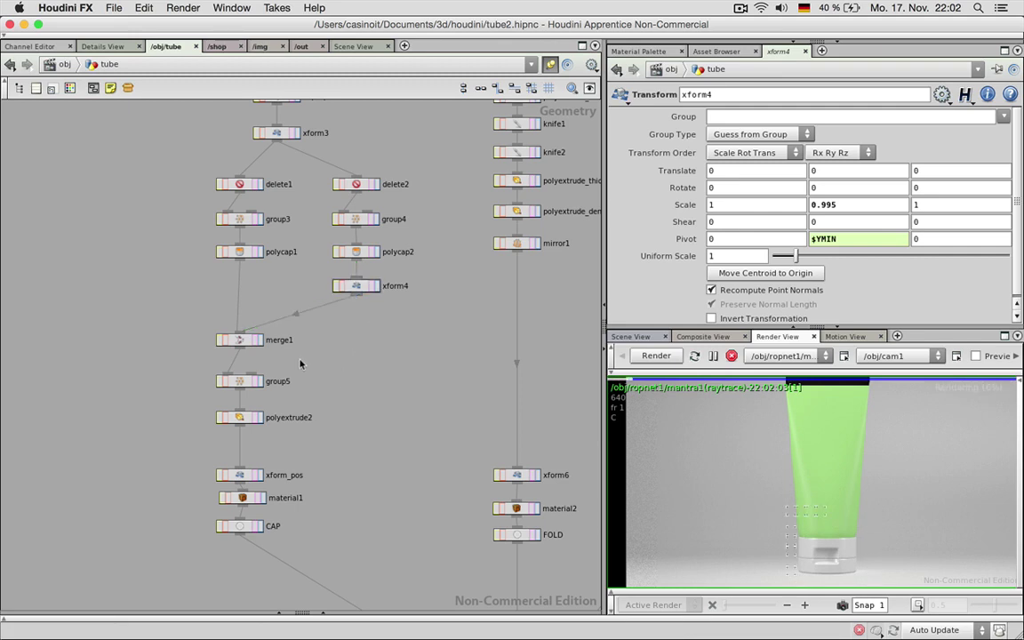
click(239, 417)
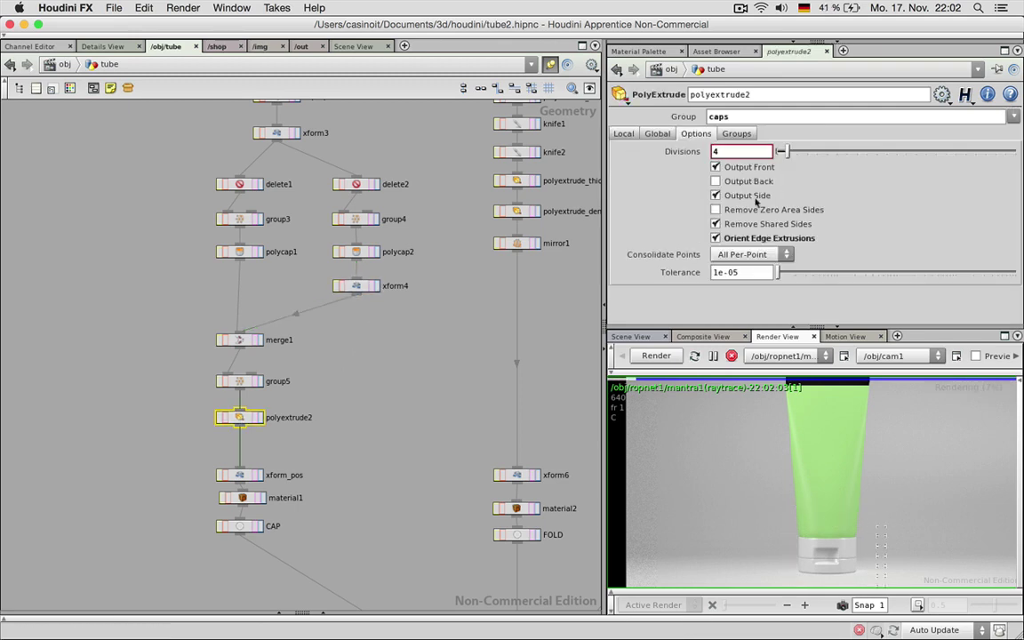
click(619, 137)
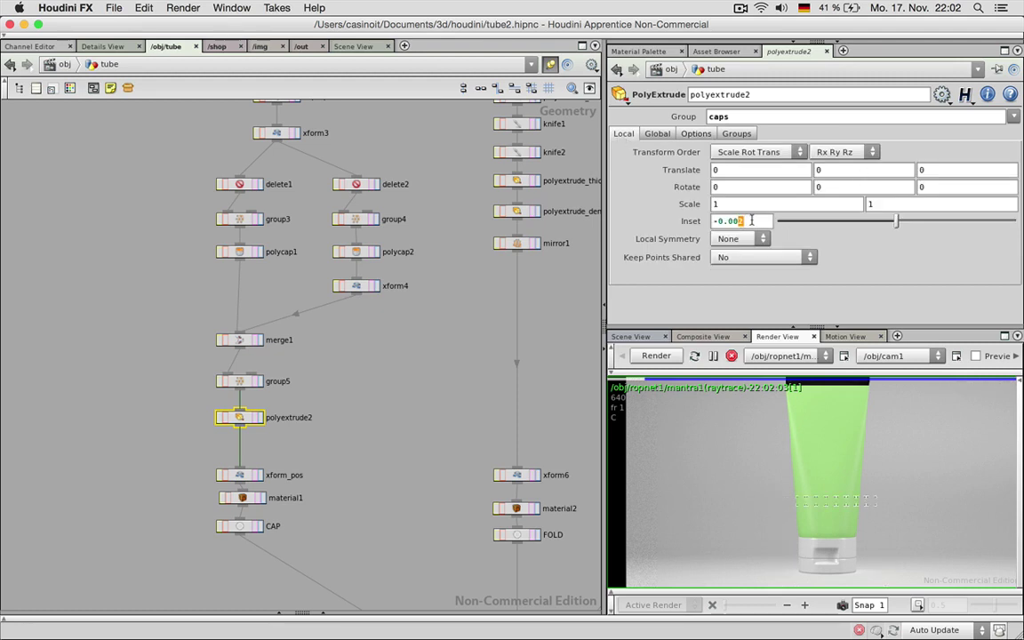
text(1)
key(Return)
Step: Enlarge the render view to show the whole tube, and return to the object-level network
click(361, 527)
middle_drag(362, 527, 325, 402)
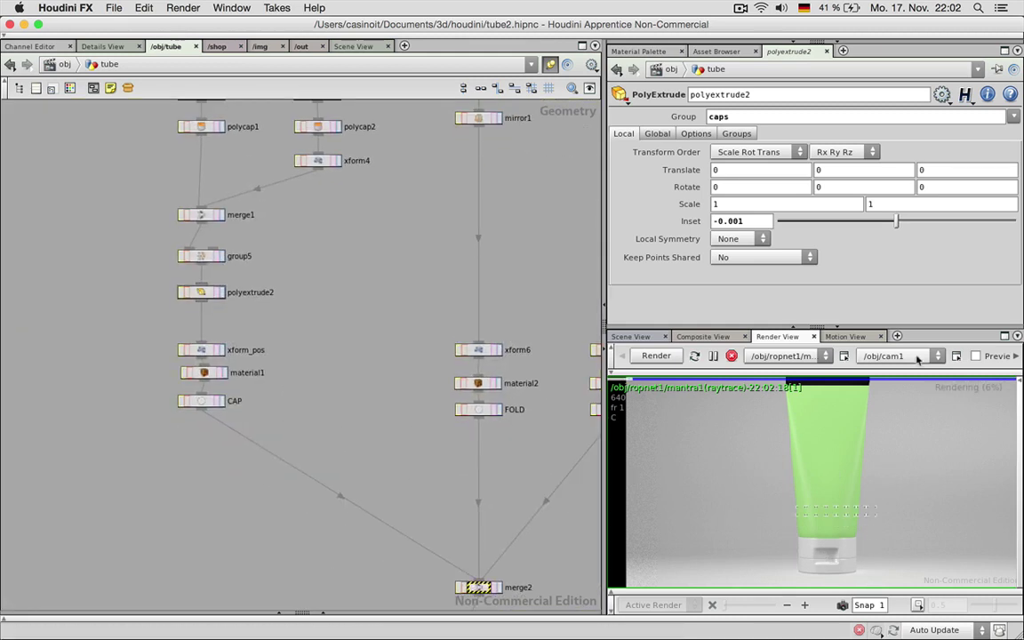
drag(935, 327, 939, 271)
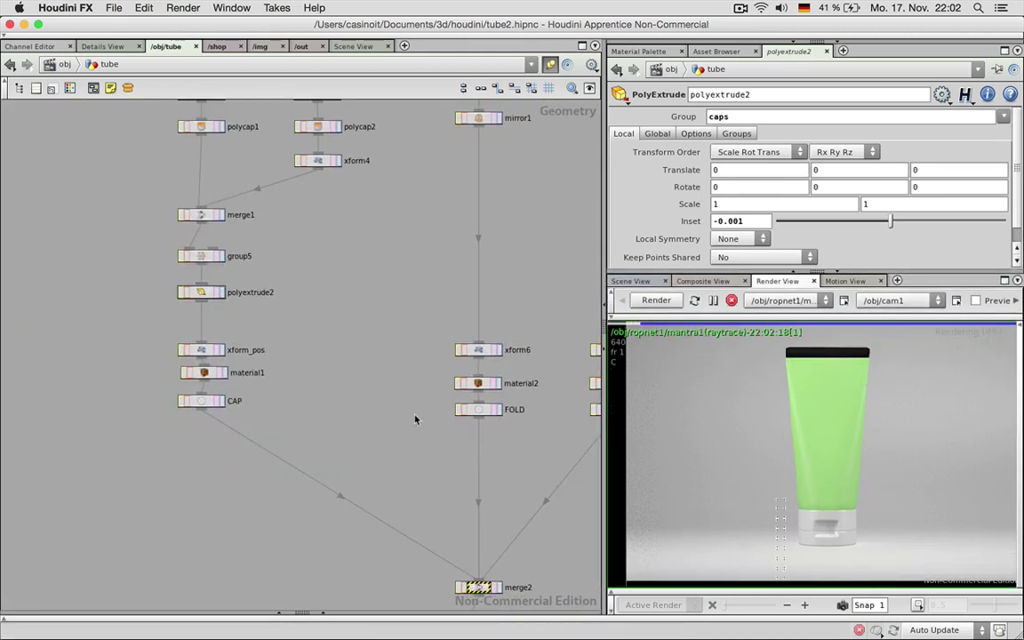
middle_drag(355, 397, 283, 277)
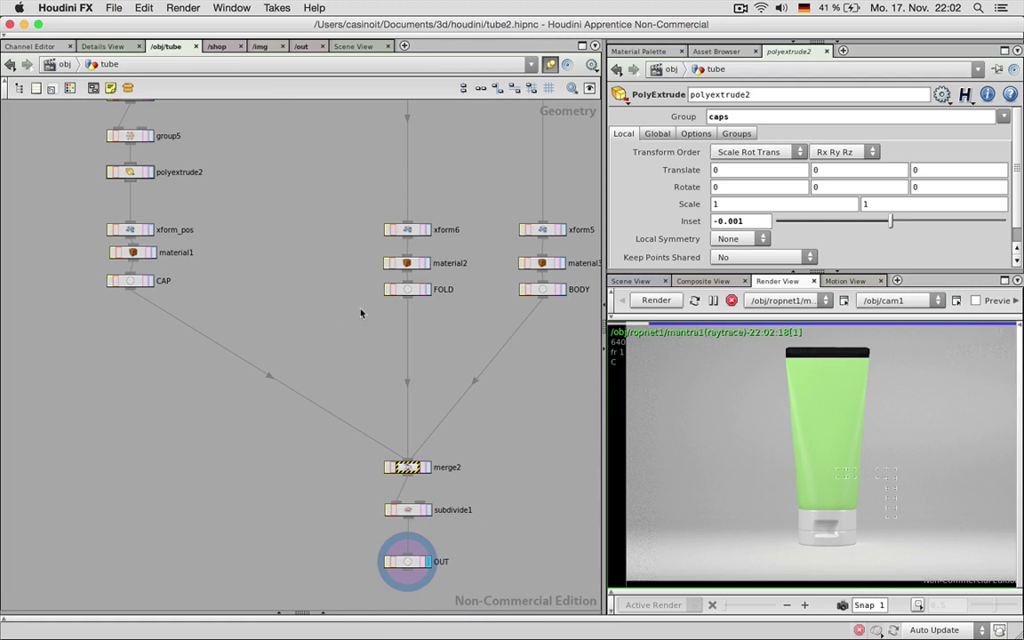
key(u)
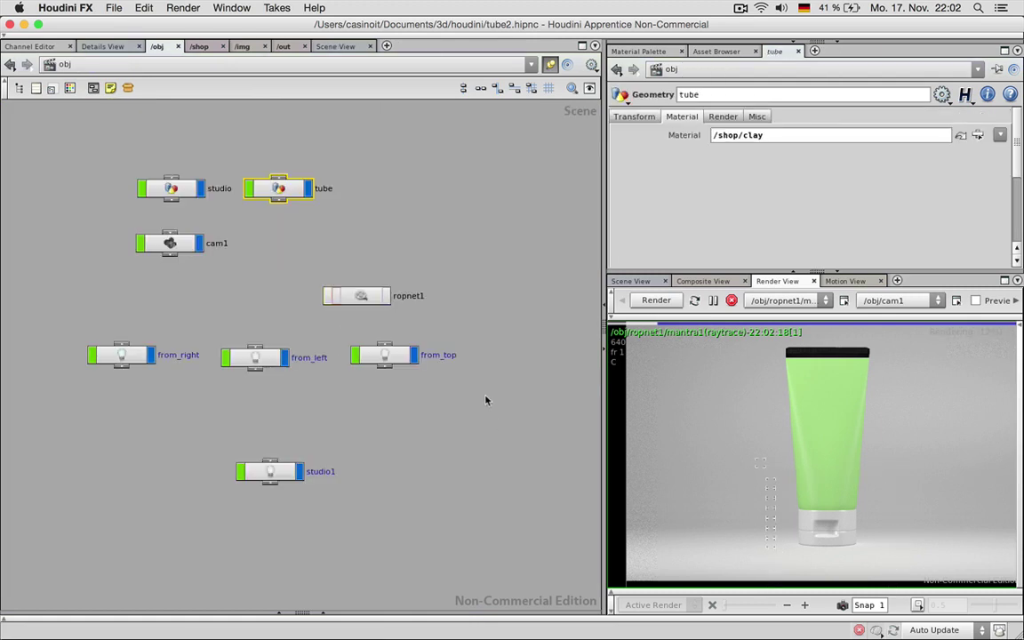
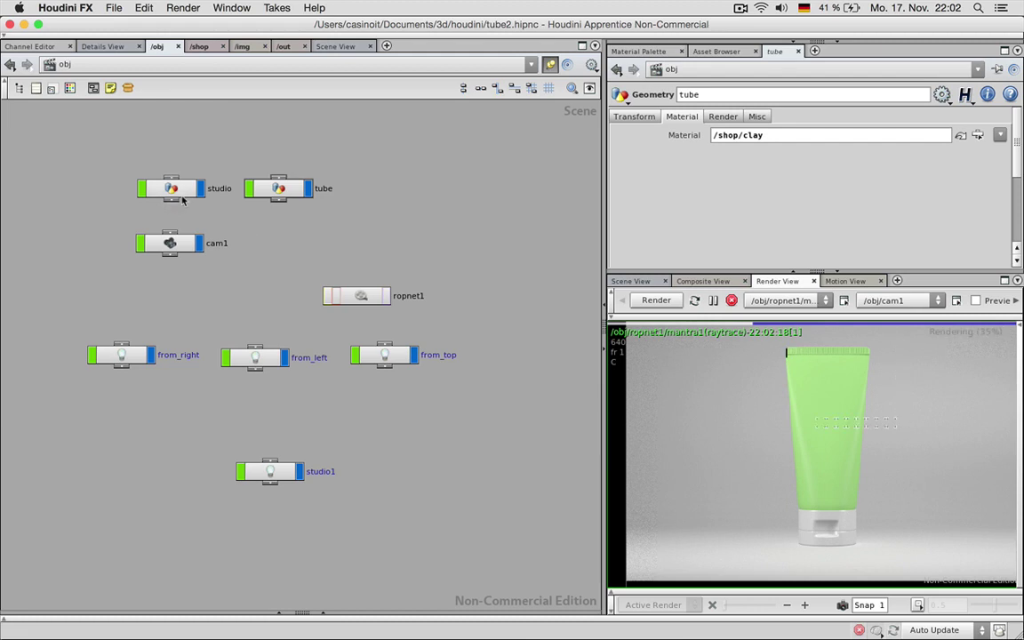
Step: Open the floor shader in the shop network and darken its diffuse base color to a 0.624 grey
click(197, 46)
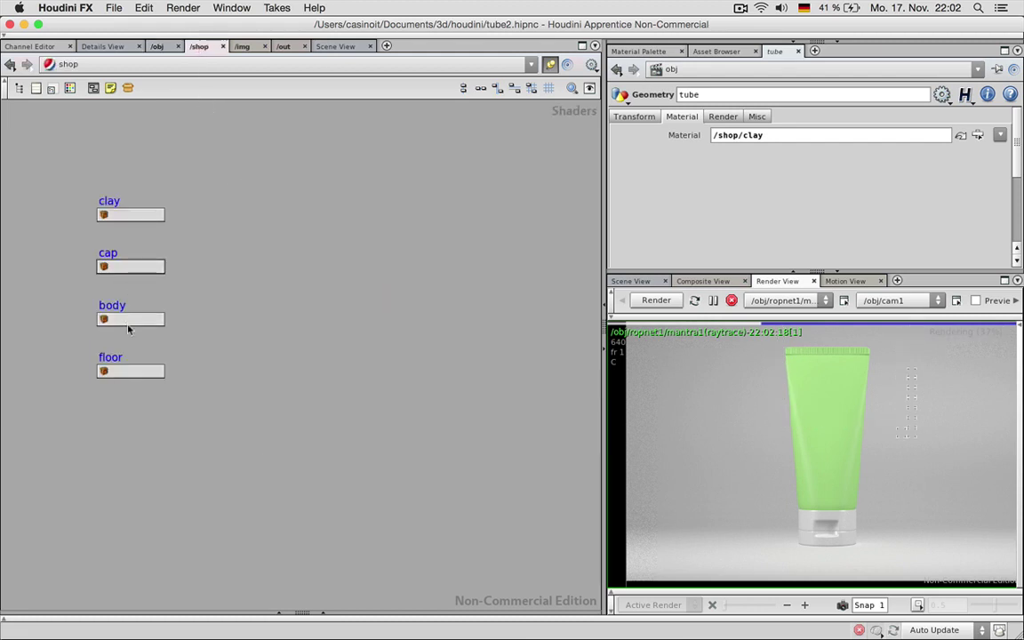
click(136, 372)
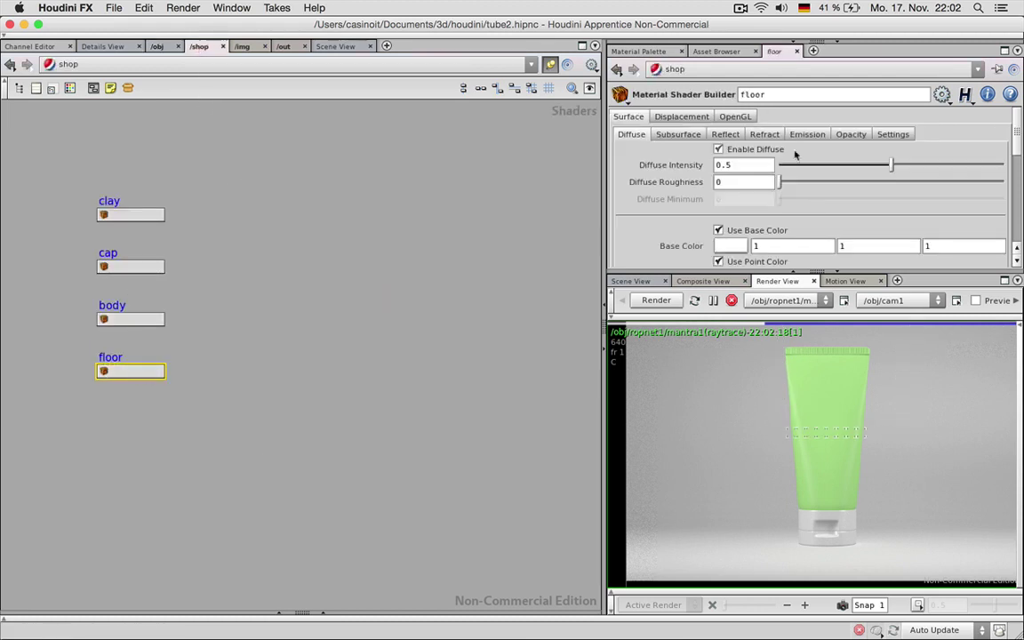
click(731, 245)
drag(551, 233, 564, 232)
click(613, 339)
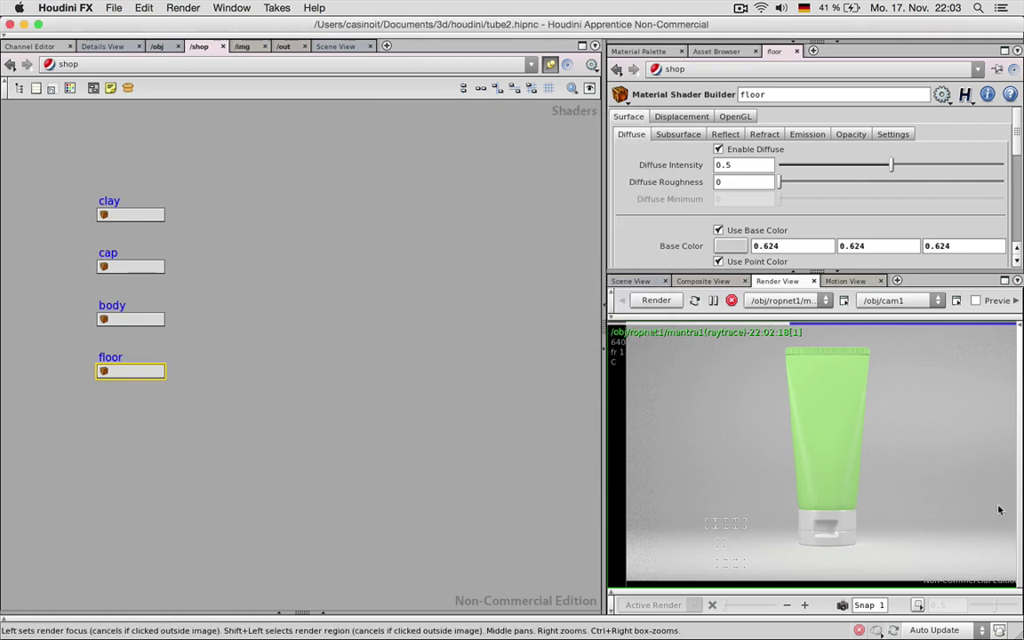
Step: Tint the floor shader's base color strongly red, at 0.624, 0.084864, 0.084864, as an assignment test
click(730, 245)
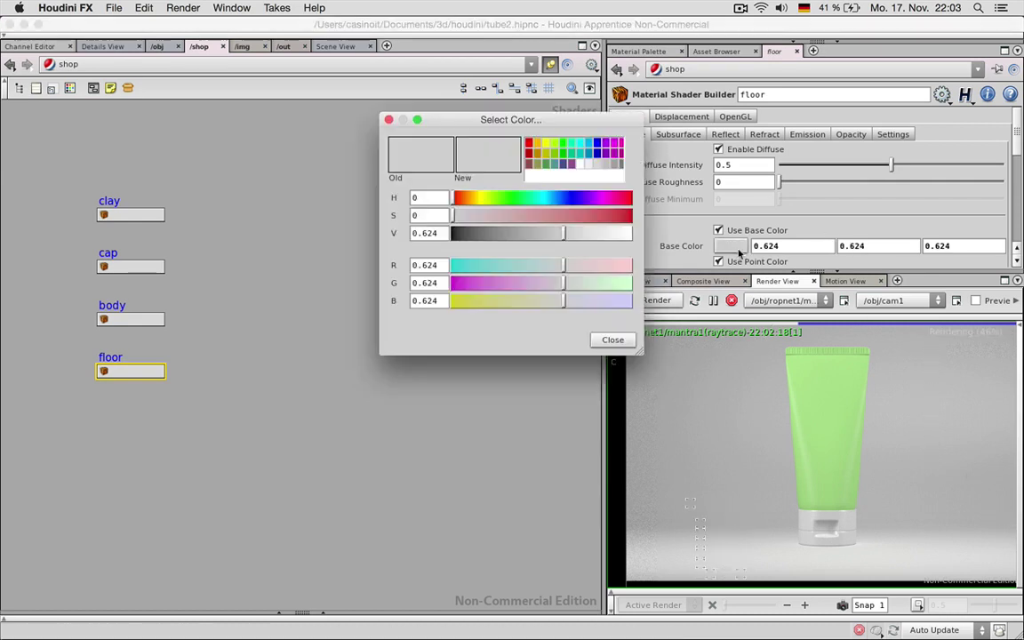
drag(601, 217, 605, 215)
click(612, 341)
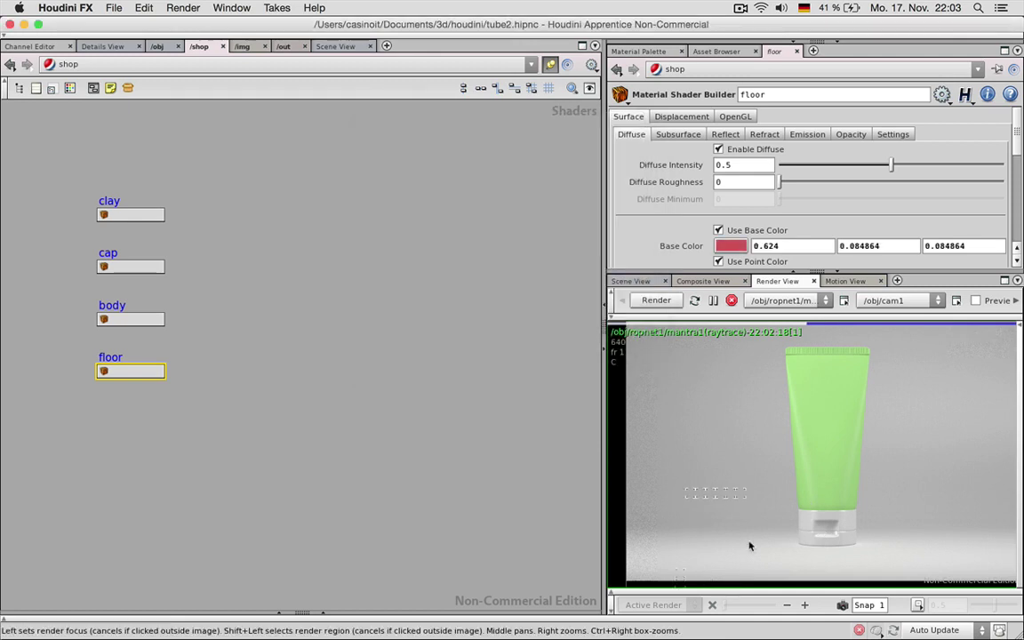
click(239, 305)
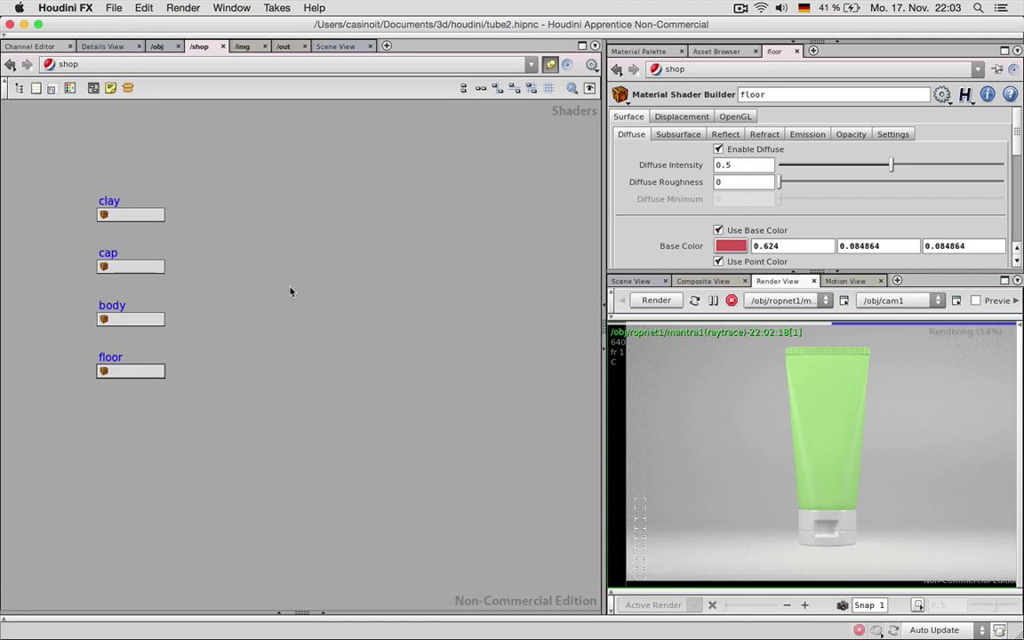
Step: Insert a Material node between polyextrude1 and OUT in the studio object's geometry network, making room for it
click(156, 46)
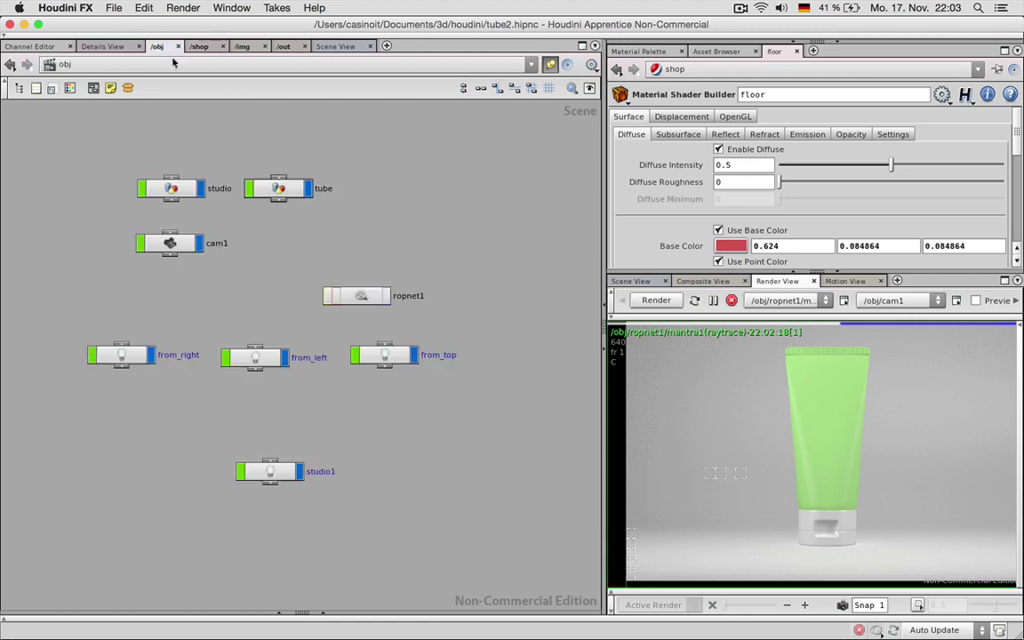
double_click(192, 189)
drag(265, 345, 265, 412)
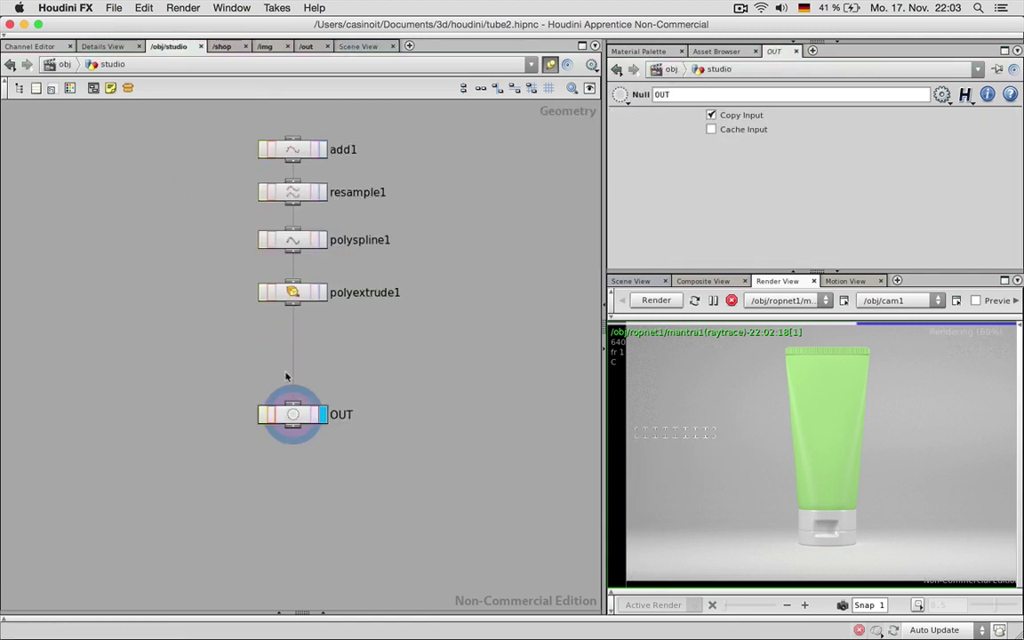
key(Tab)
text(mater)
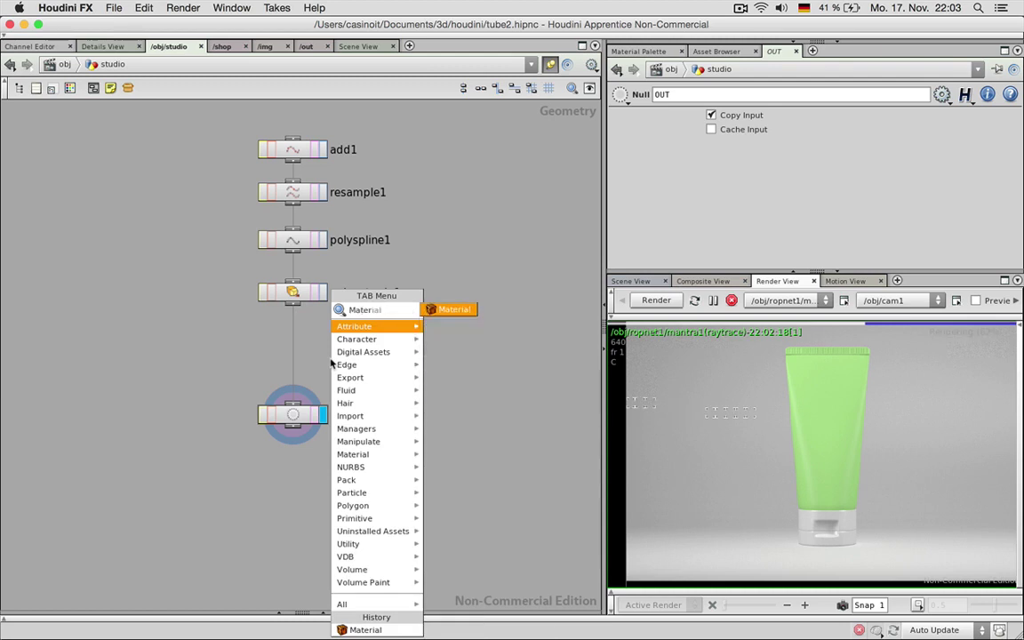
key(Return)
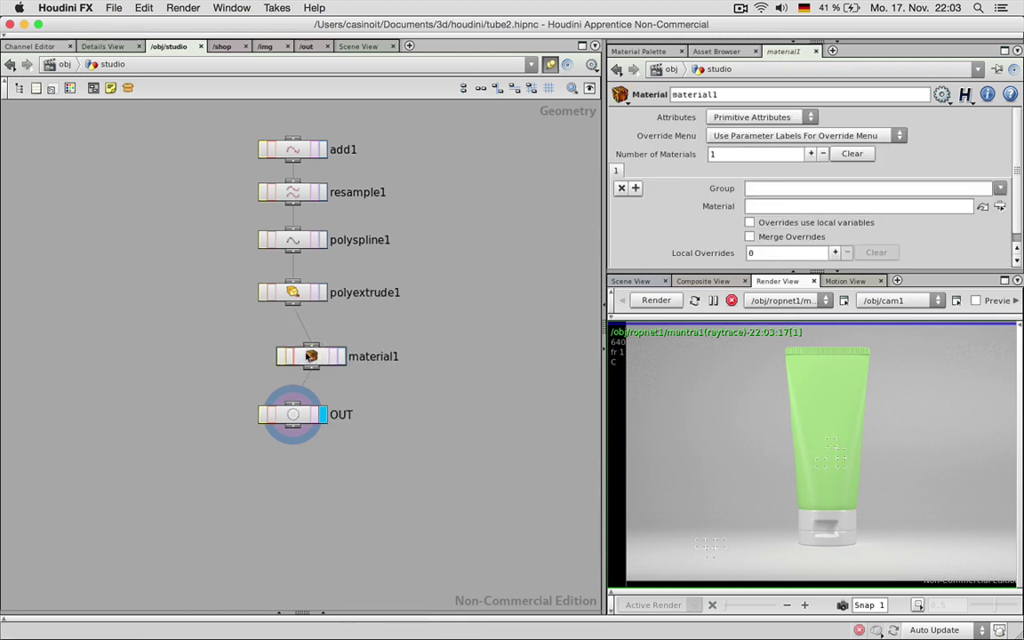
click(293, 345)
Step: Assign /shop/floor to the studio's material1 node and return to the object-level network
click(999, 204)
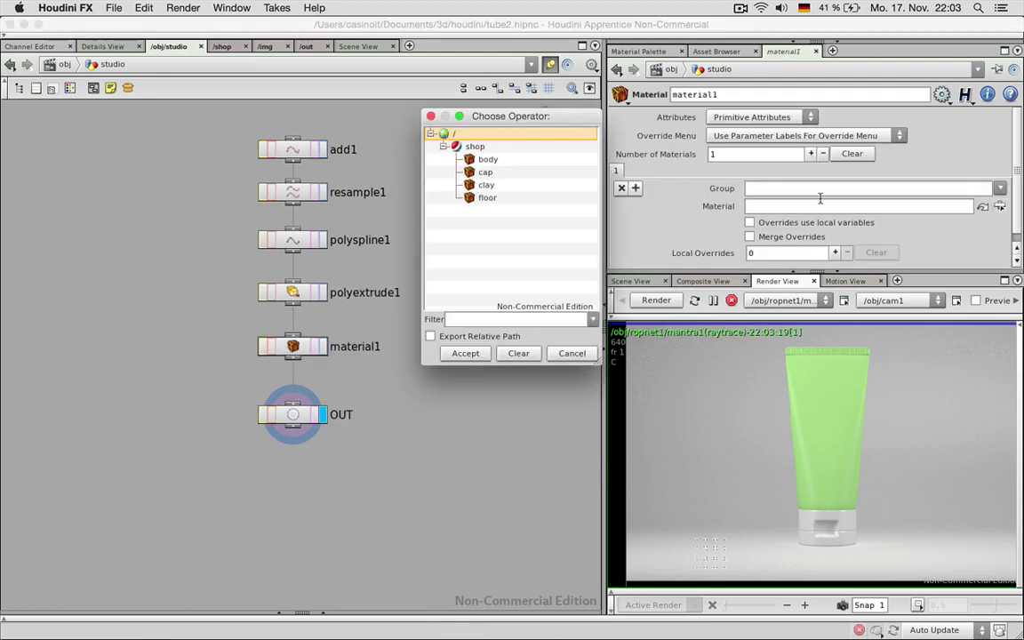
double_click(488, 197)
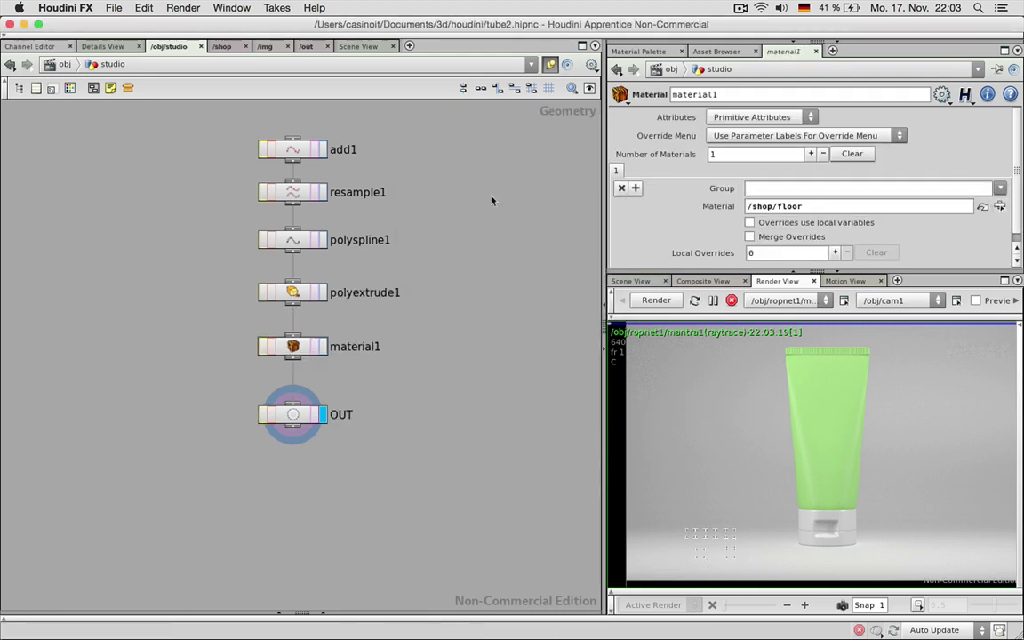
click(267, 414)
key(u)
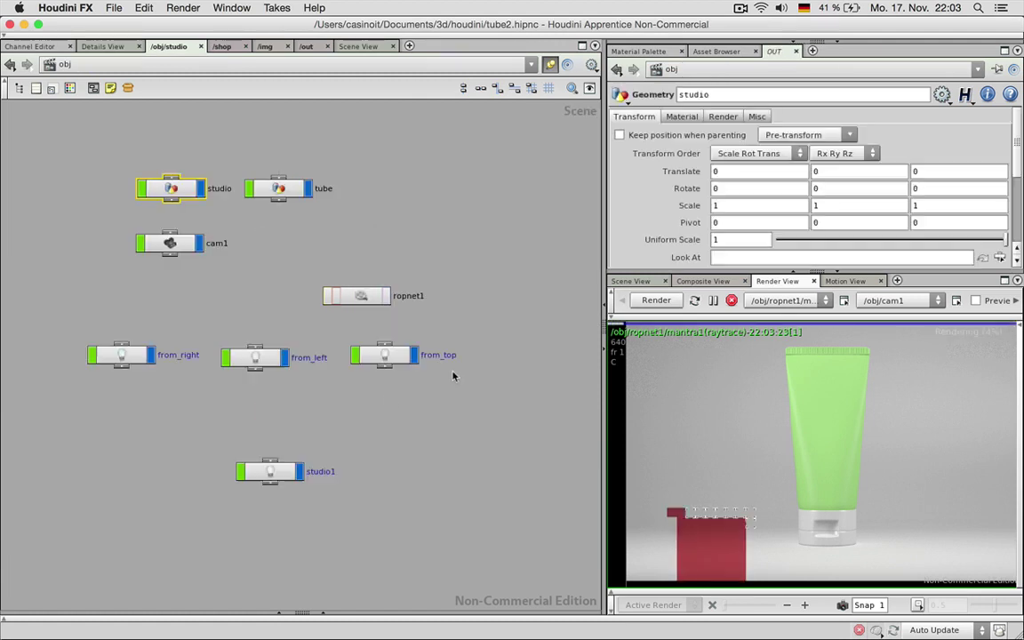
Step: Reopen the floor shader and change its base color to a neutral grey of 0.724 with zero saturation
click(197, 46)
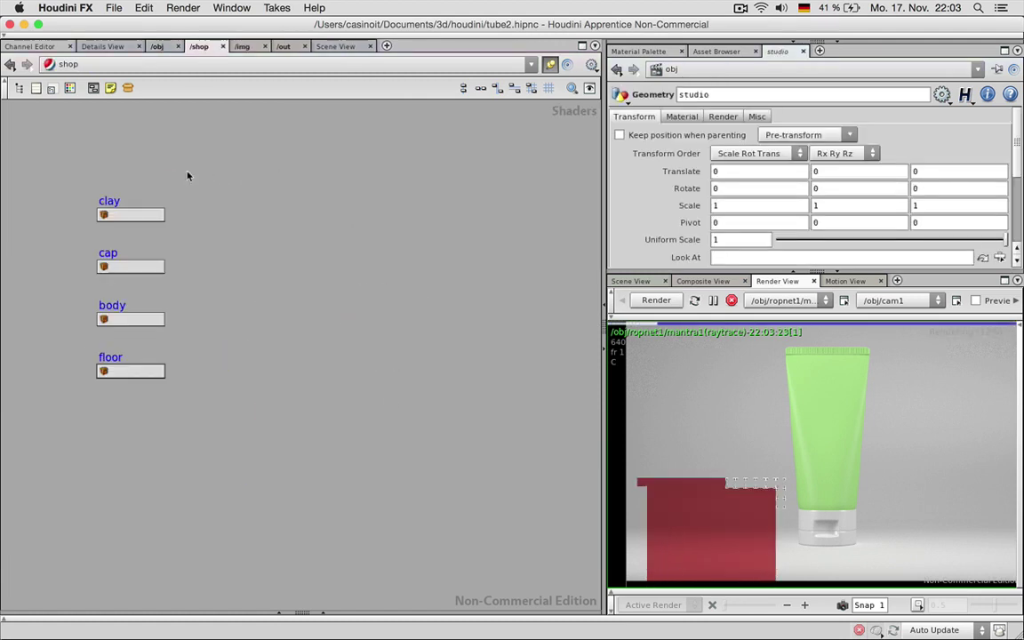
click(131, 372)
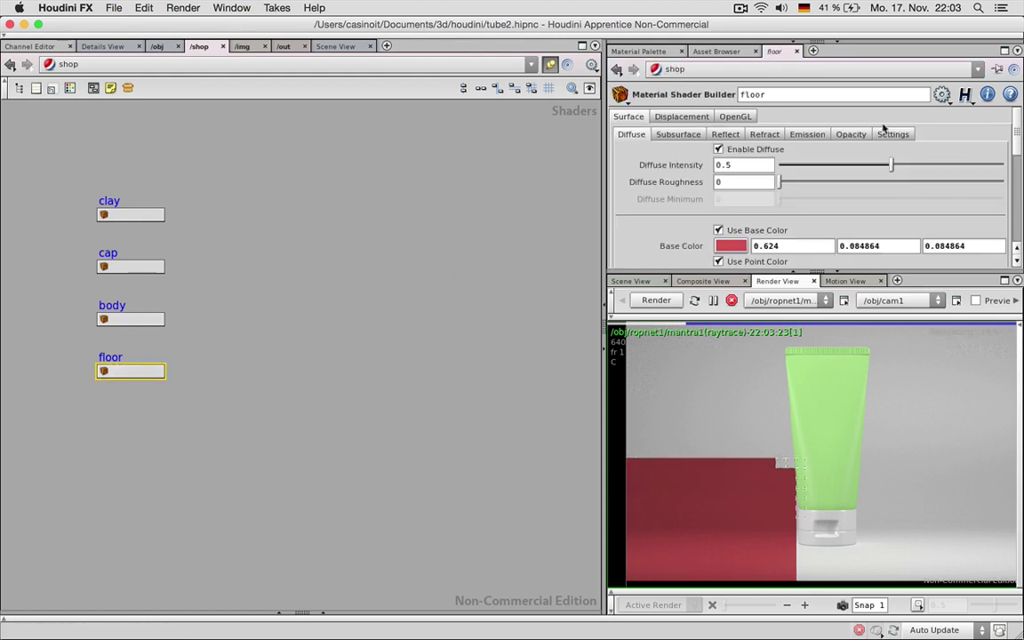
click(735, 249)
drag(562, 232, 382, 233)
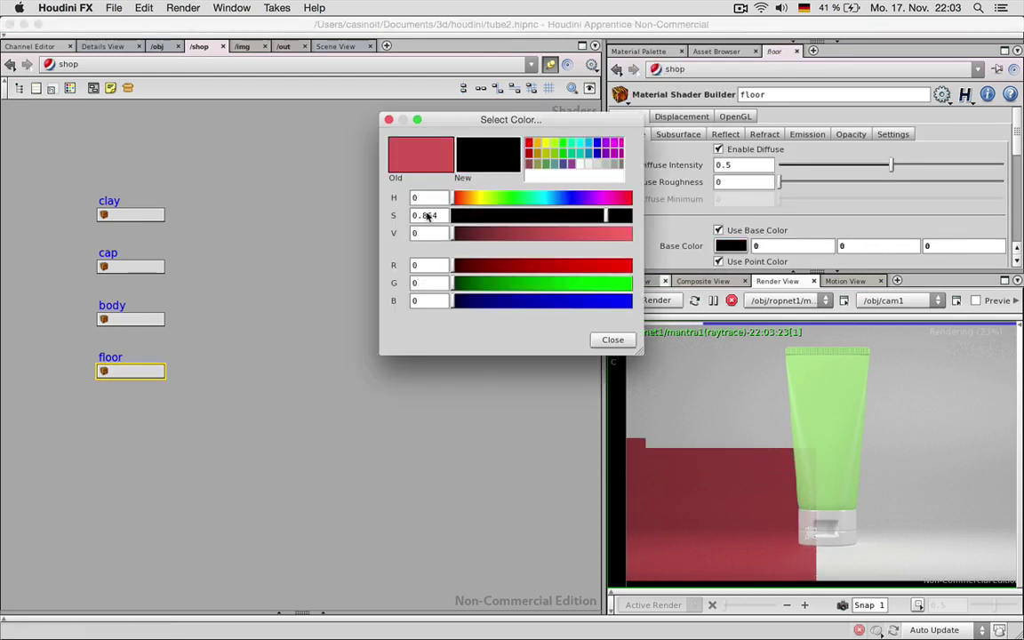
drag(605, 215, 395, 222)
drag(613, 236, 582, 235)
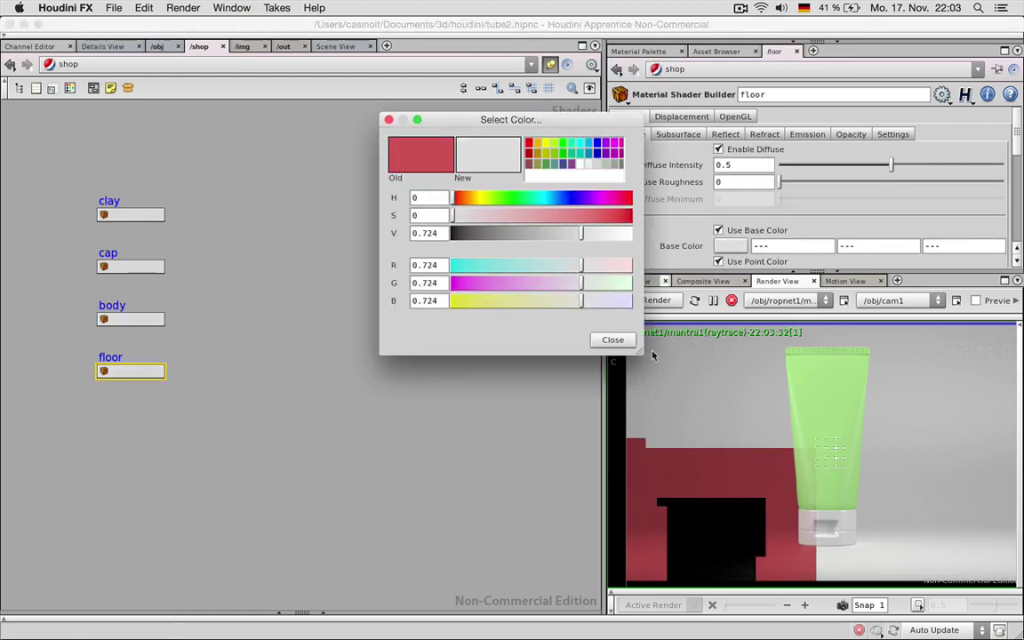
click(616, 342)
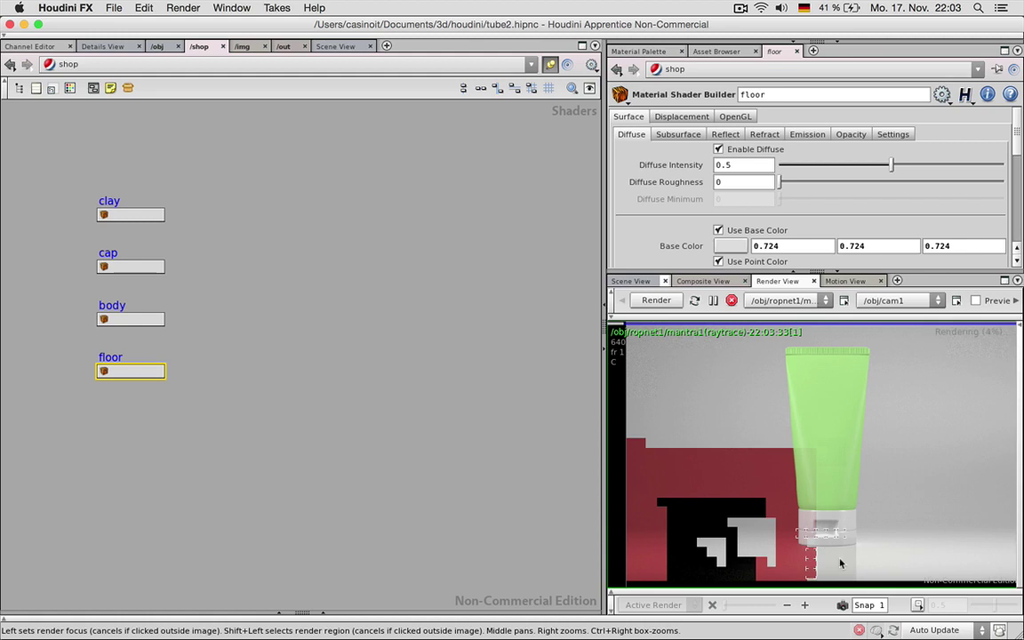
Step: Raise the floor shader's specular intensity for reflected lights to 0.553
click(725, 135)
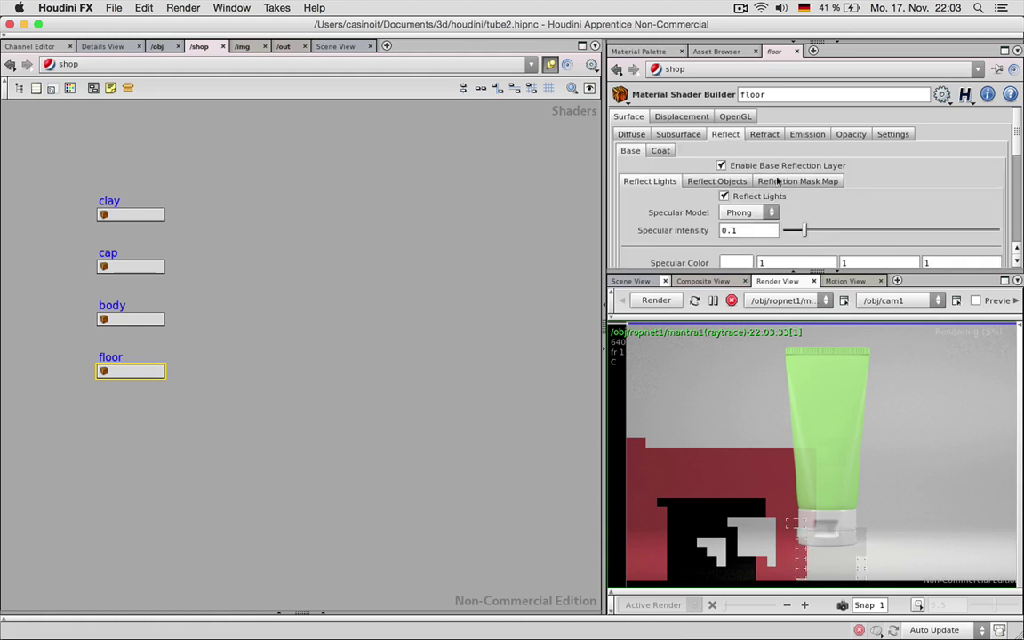
scroll(819, 237, down, 3)
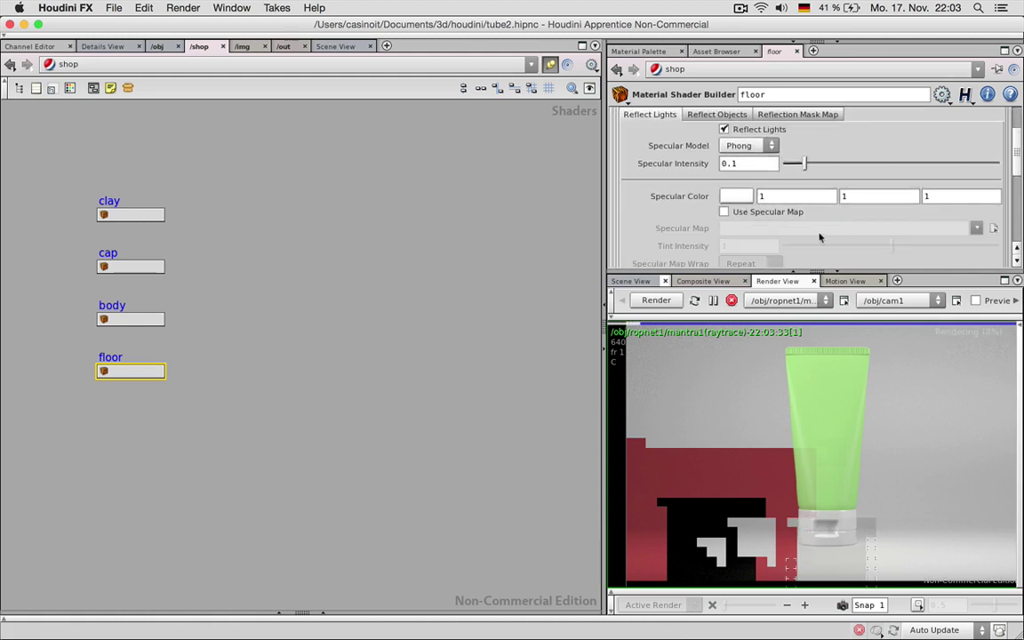
click(901, 162)
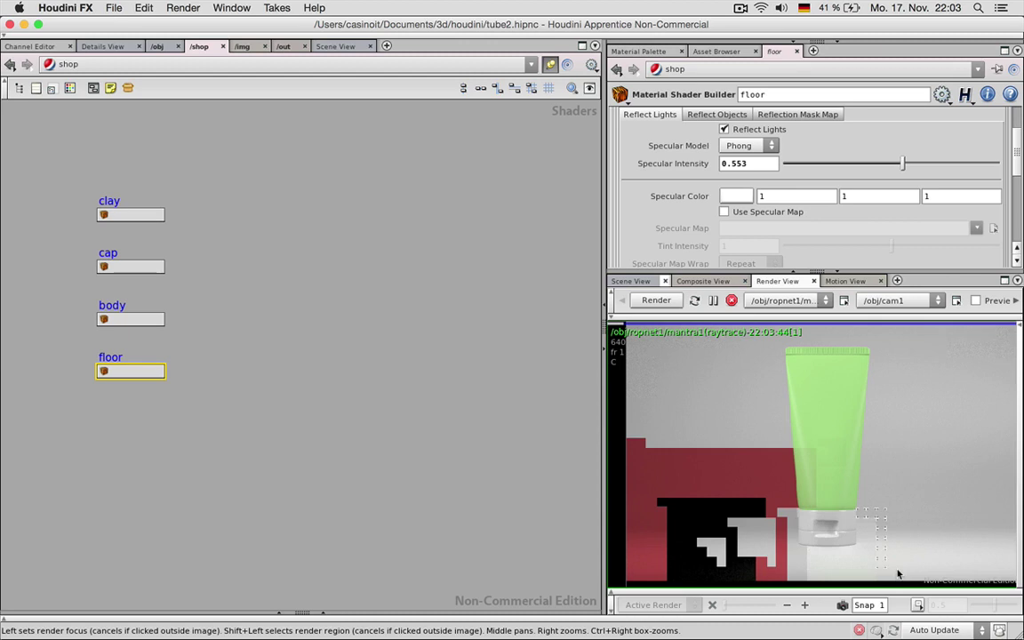
Step: Test a 0.408 grey as the floor shader's diffuse base color, and settle on a lighter 0.816 grey
drag(1013, 151, 1014, 124)
click(632, 134)
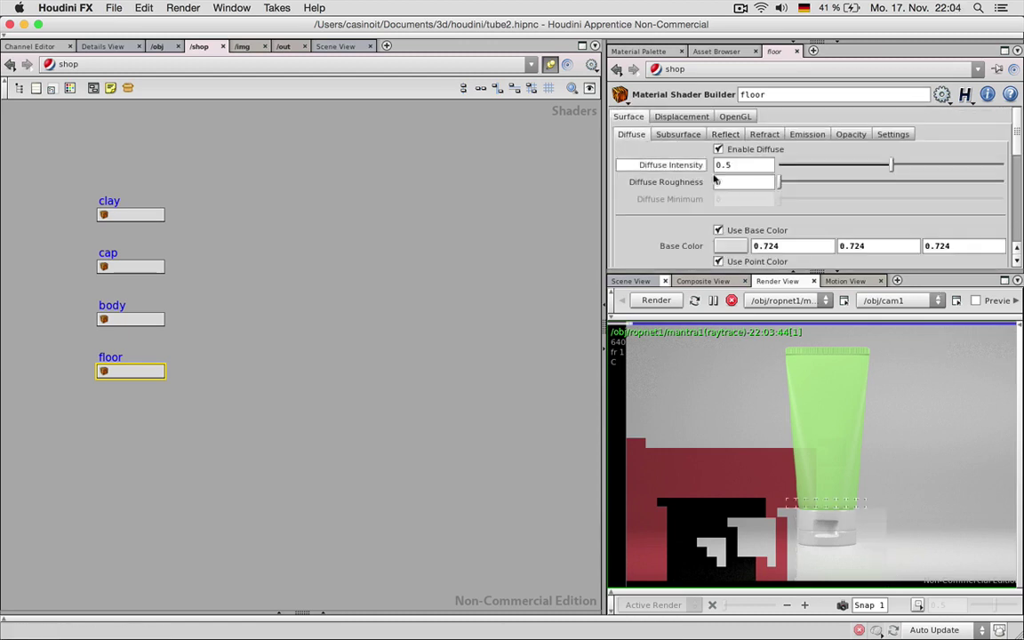
click(732, 246)
click(526, 231)
click(612, 338)
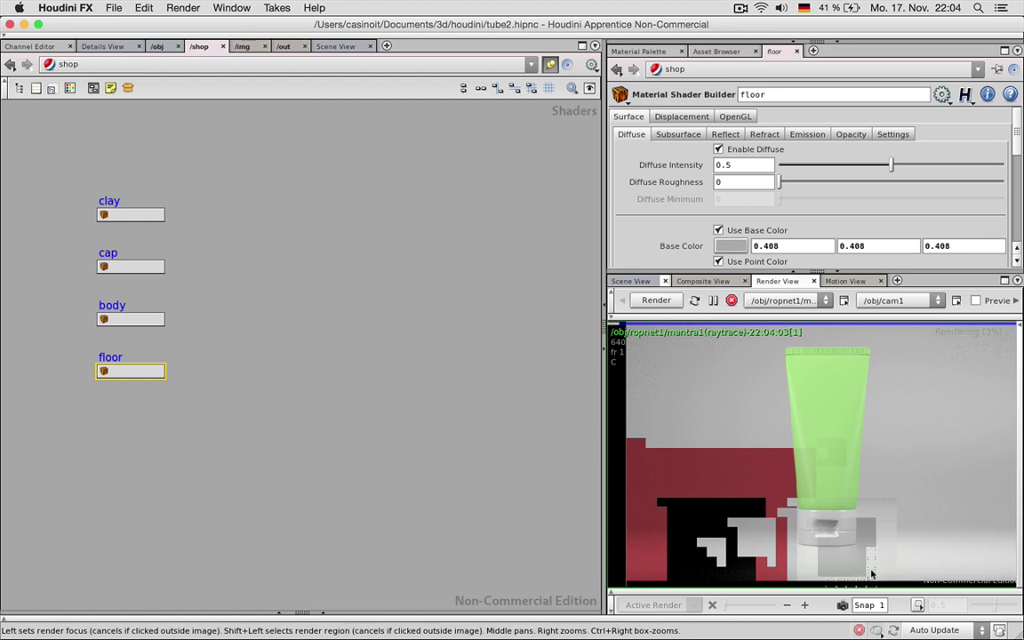
click(730, 246)
drag(524, 233, 599, 236)
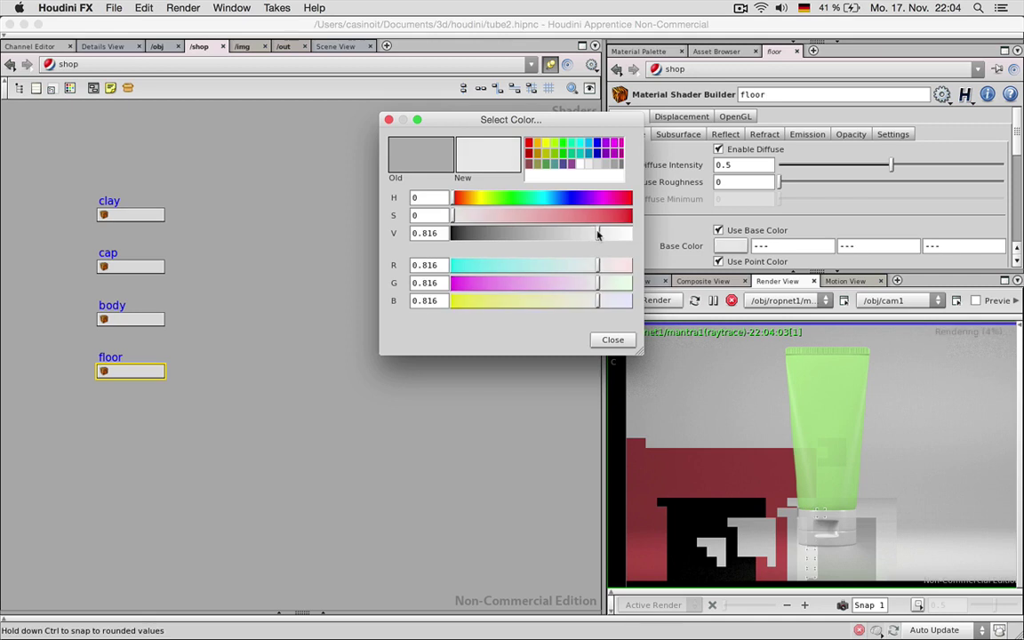
click(613, 339)
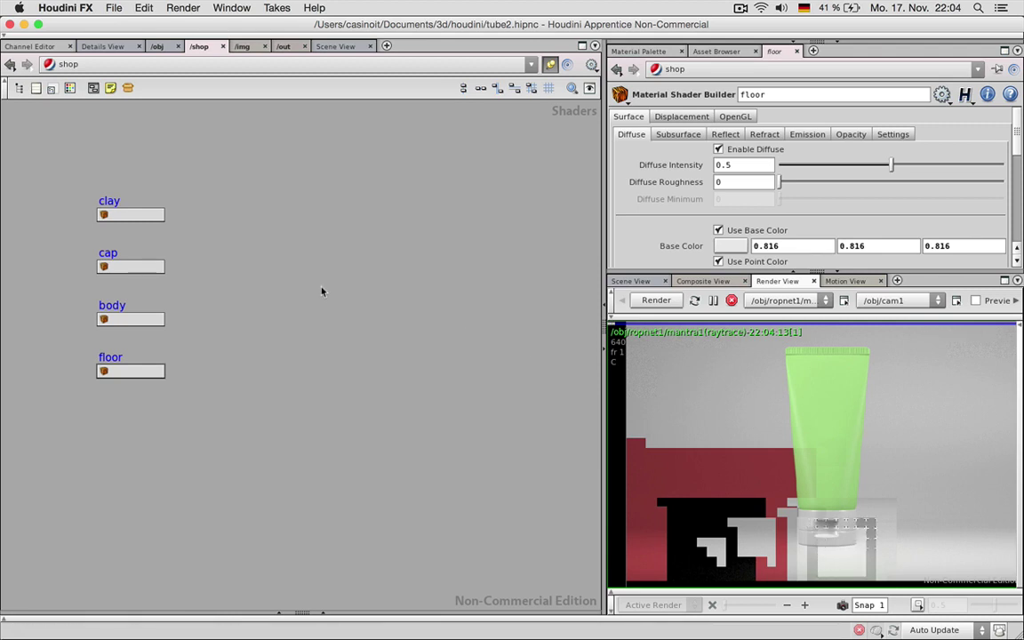
Step: Open the tube geometry network, move tube1 up to make room below it, and display its output in the 3D view
click(157, 46)
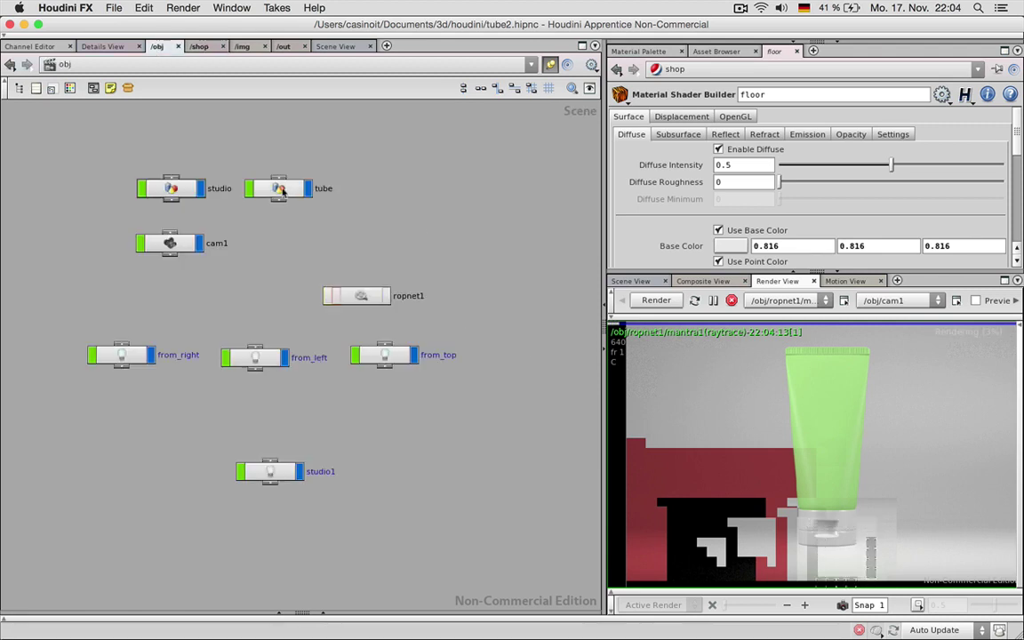
scroll(298, 192, up, 15)
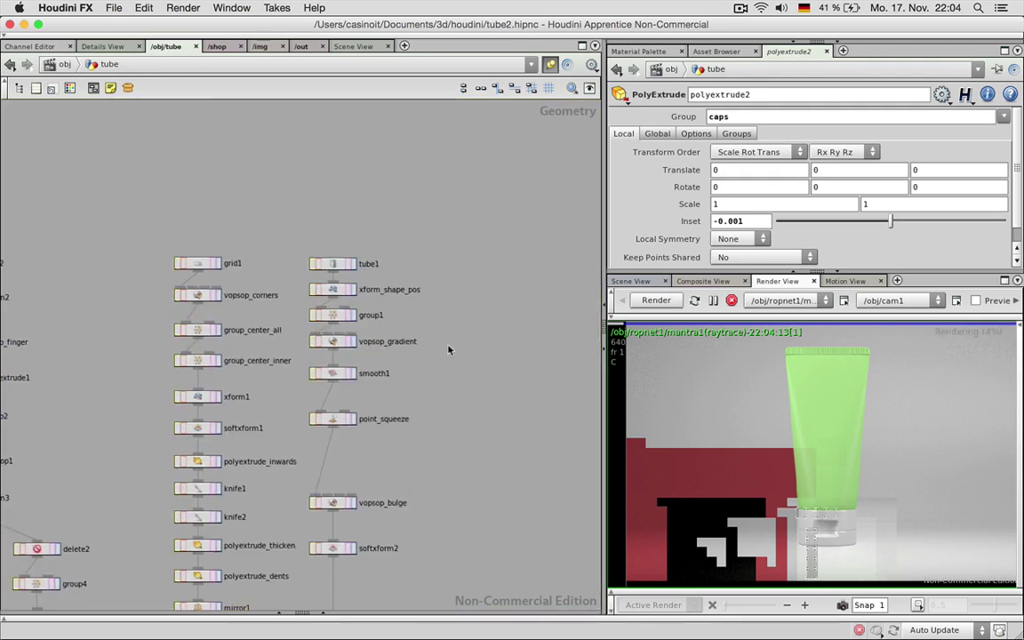
drag(338, 265, 337, 170)
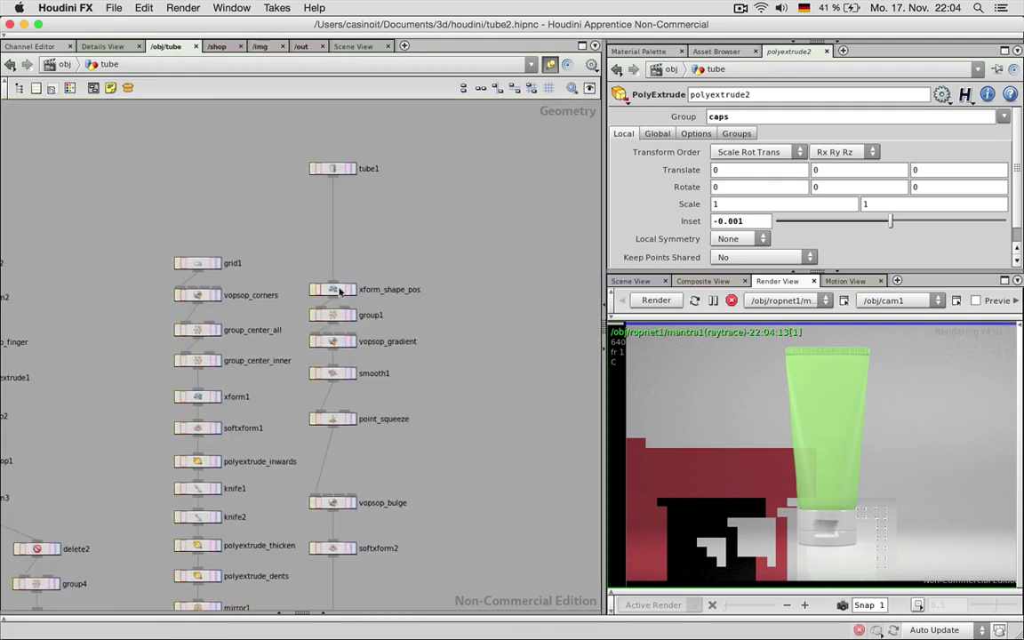
click(630, 281)
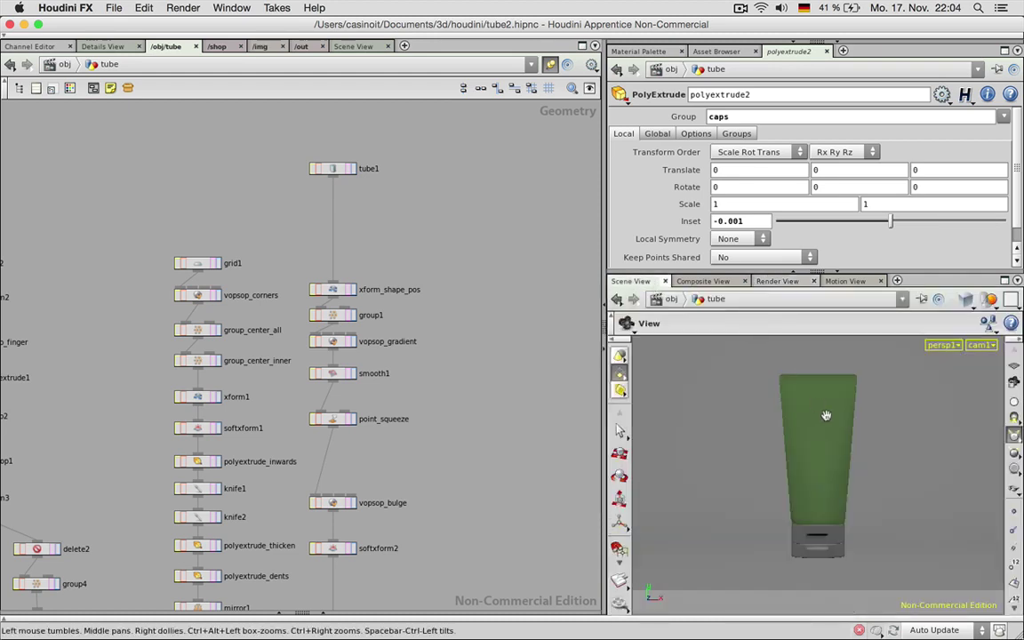
drag(795, 378, 722, 417)
click(352, 168)
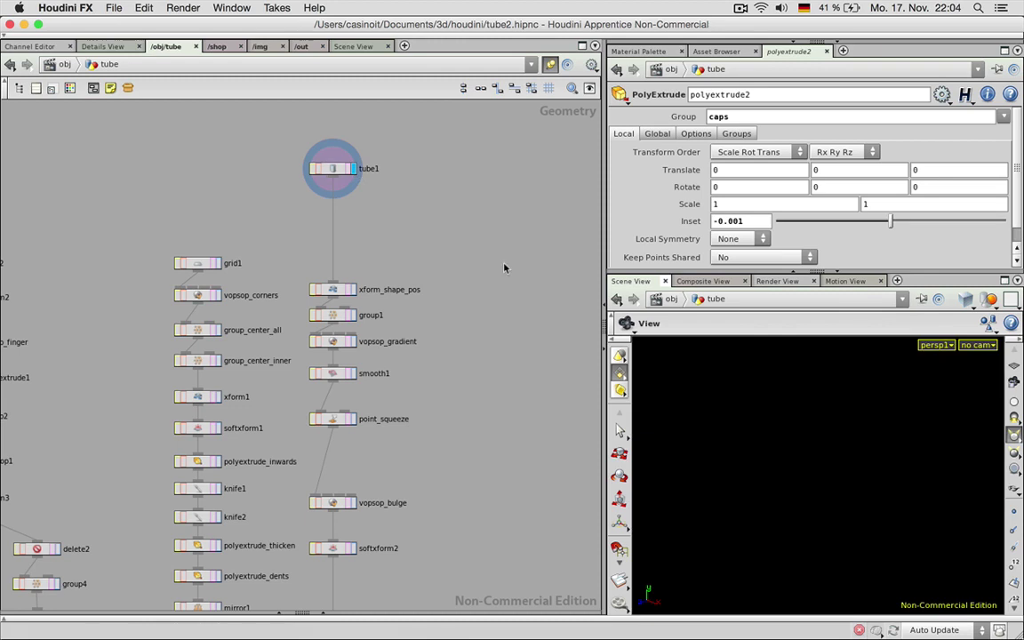
scroll(872, 471, down, 8)
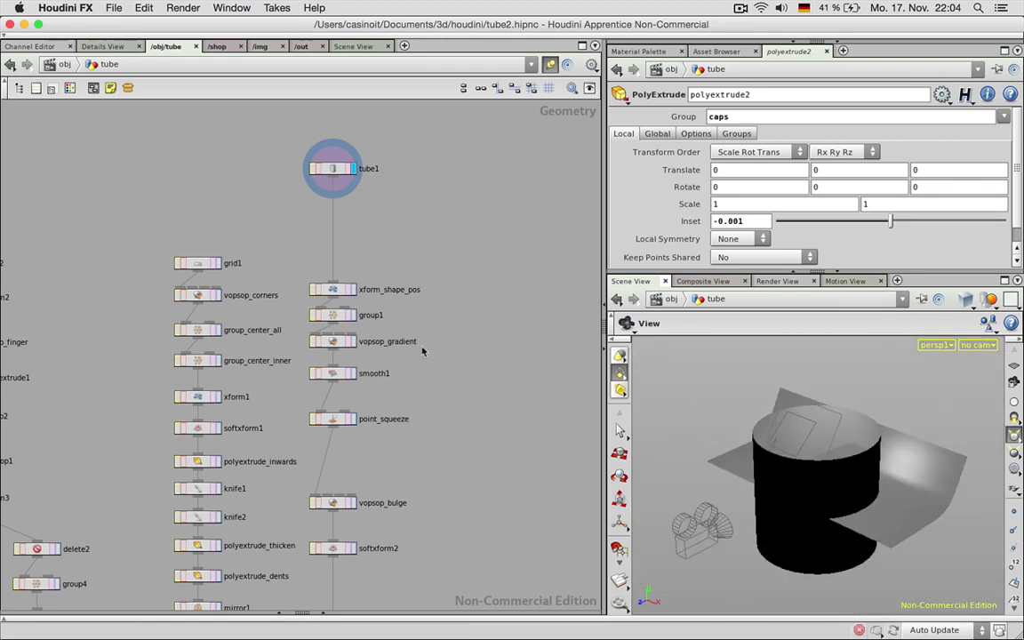
Step: Return to the object level and disable the four lights from_right, from_left, from_top and studio1
key(u)
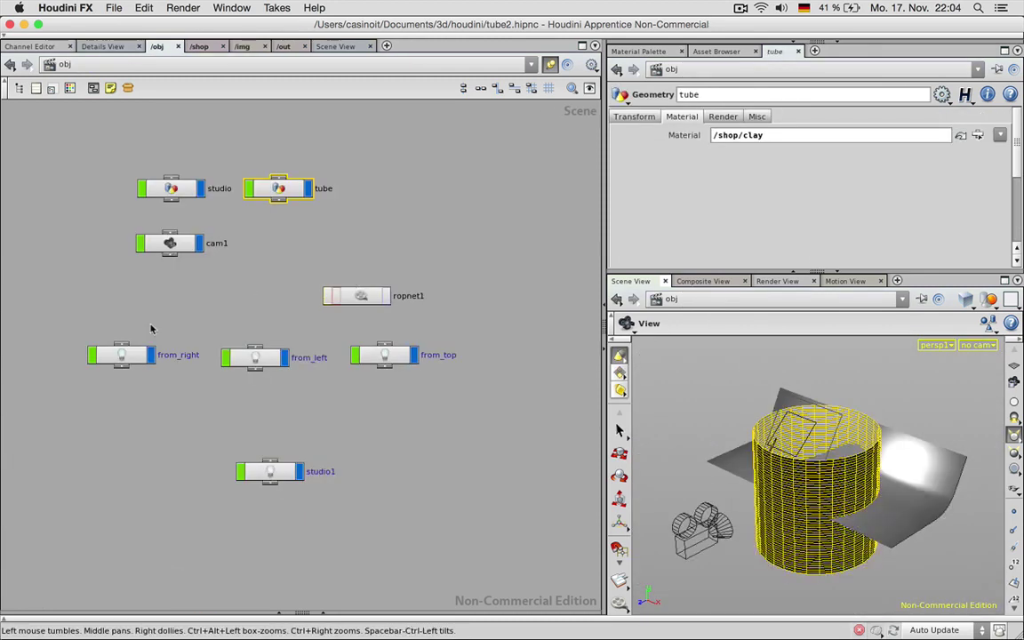
drag(69, 325, 448, 547)
click(720, 185)
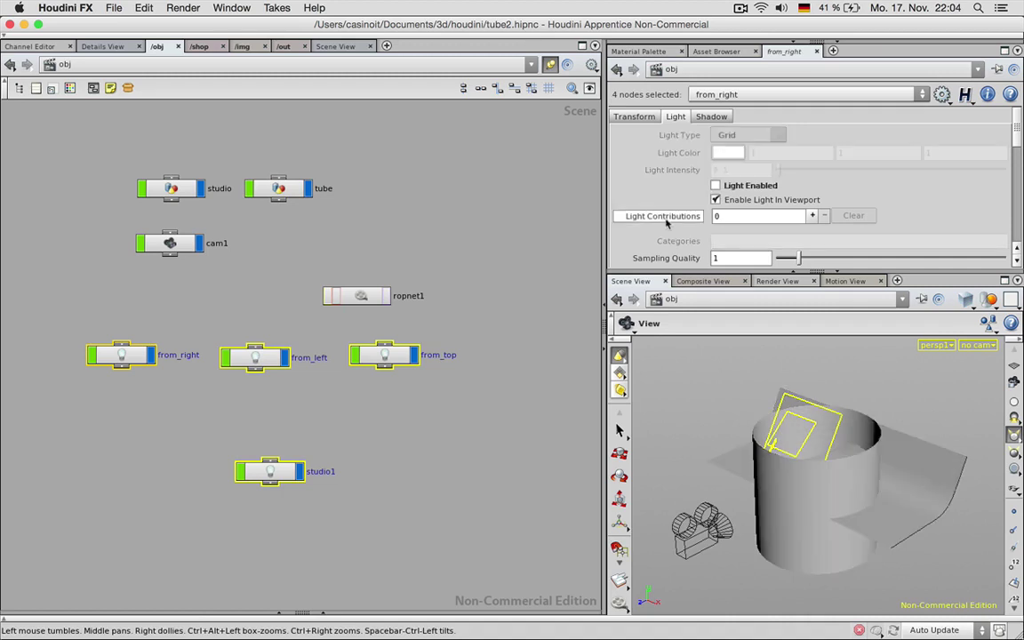
click(398, 260)
Step: Inside the tube network, insert a UVTexture node between tube1 and xform_shape_pos, using Cylindrical projection
double_click(298, 190)
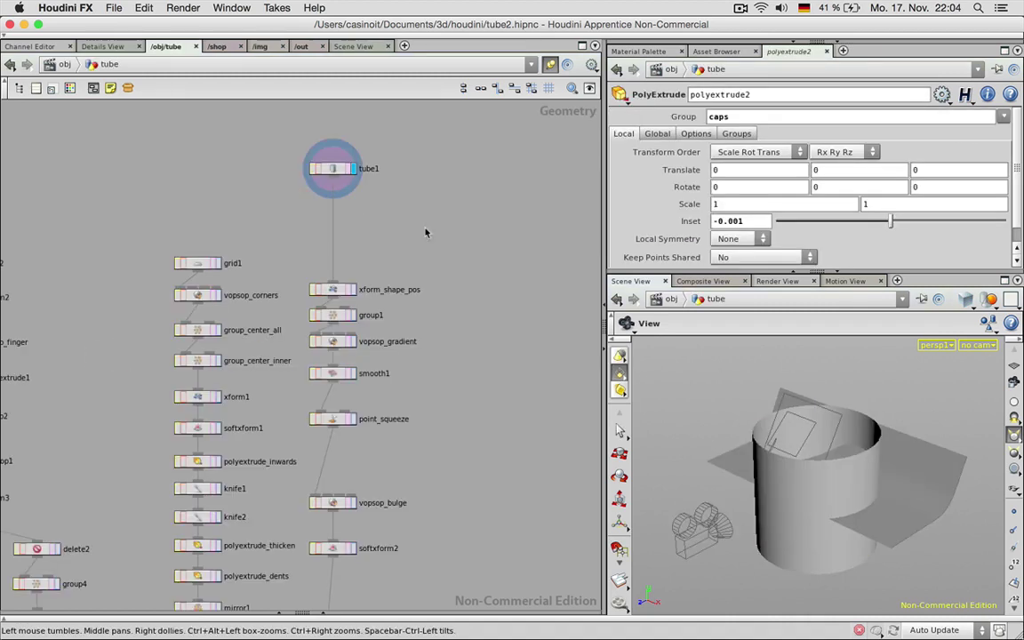
right_click(334, 177)
text(uvte)
key(Return)
drag(354, 198, 348, 199)
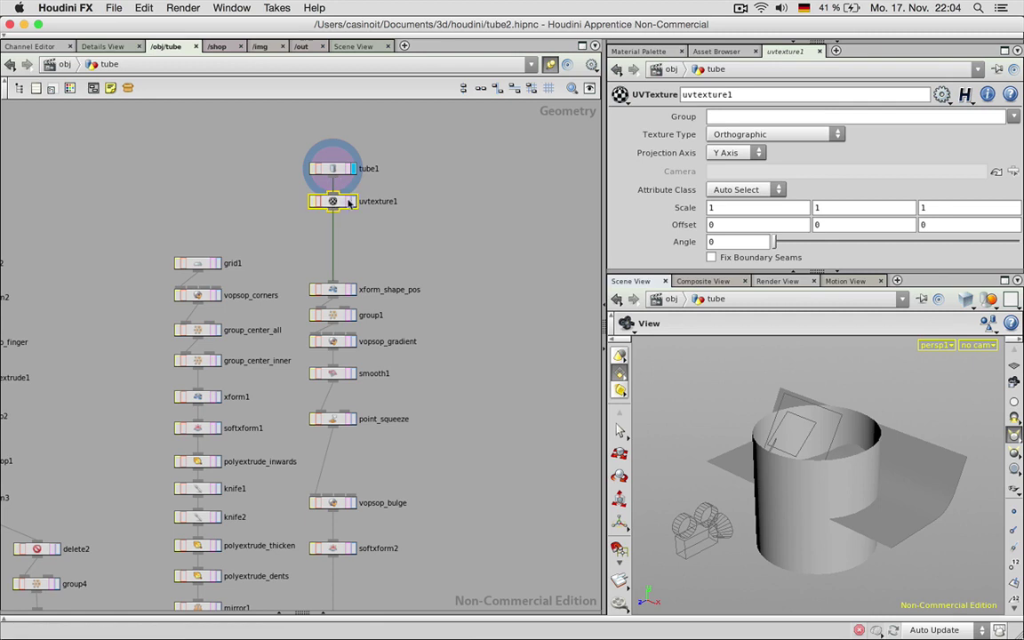
click(765, 134)
click(738, 161)
Step: Insert and display a UVQuickShade node after uvtexture1, and mirror the UVs with a first scale value of -1 on uvtexture1
key(Tab)
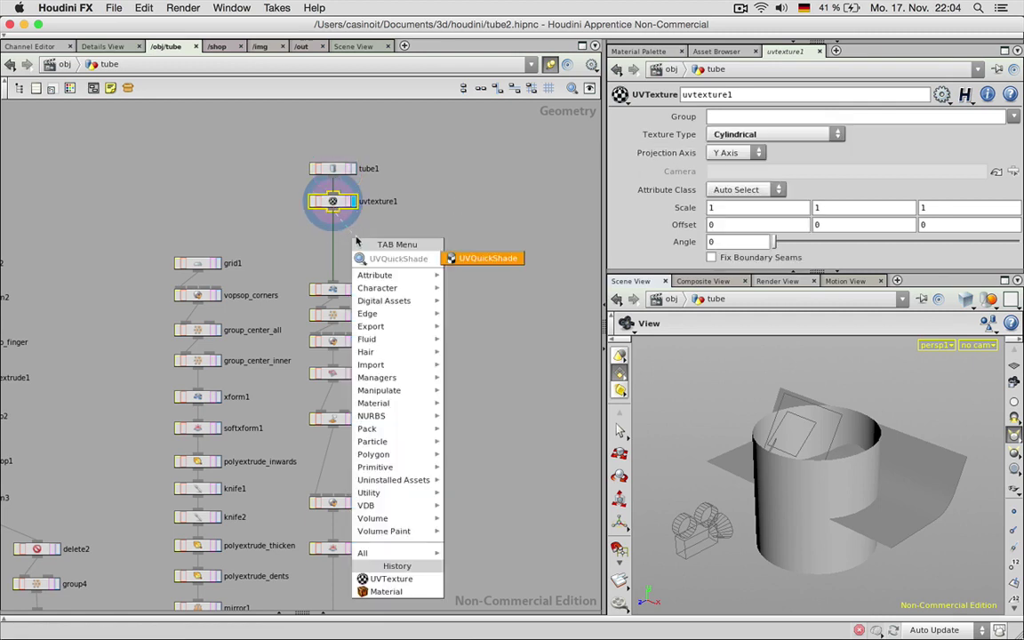
key(Return)
click(363, 233)
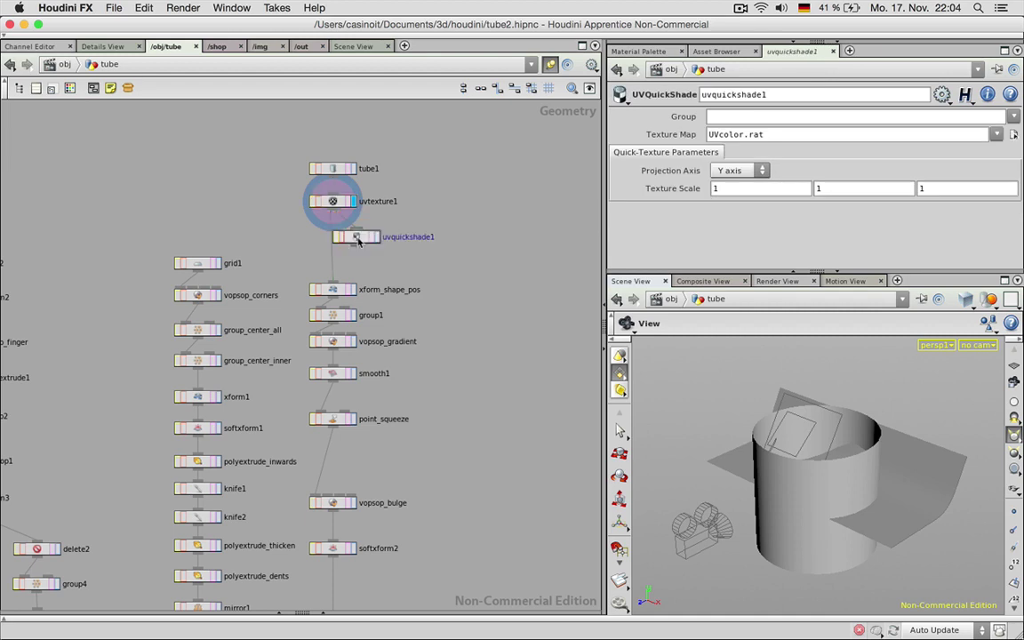
click(353, 236)
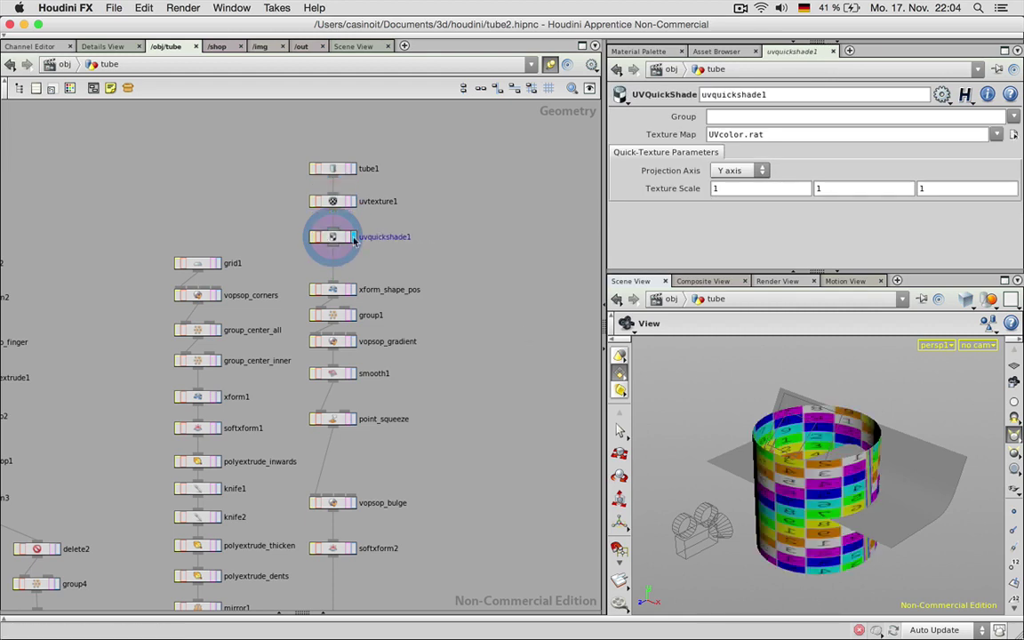
drag(791, 497, 844, 502)
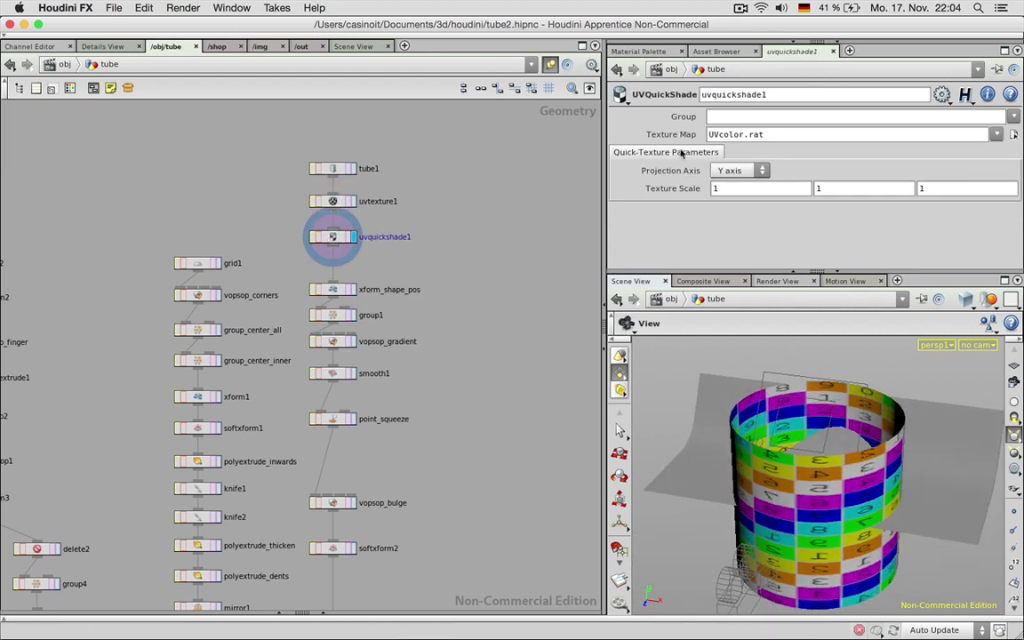
click(321, 199)
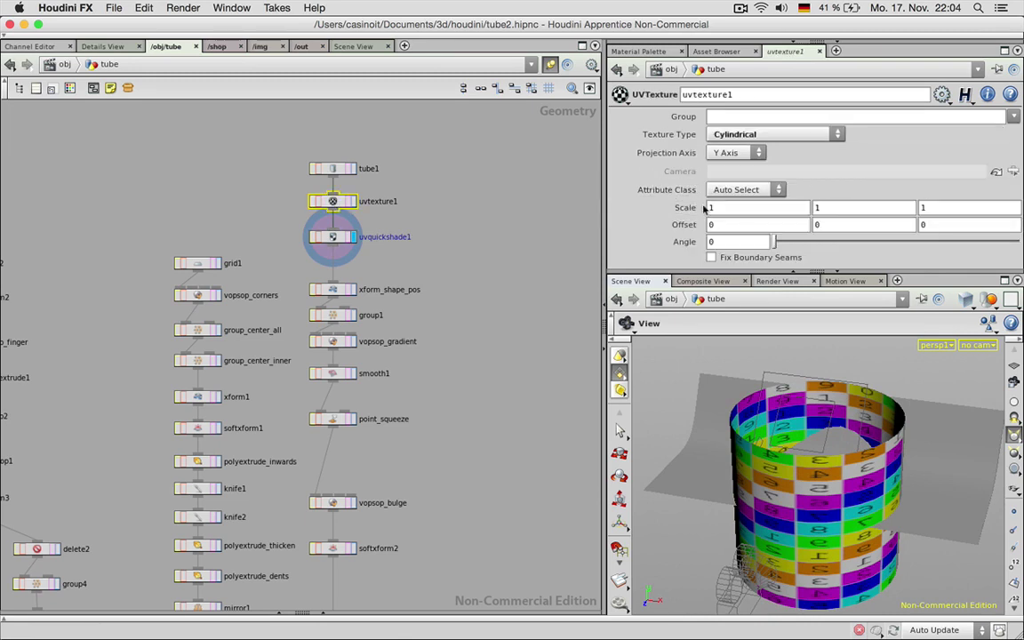
key(Return)
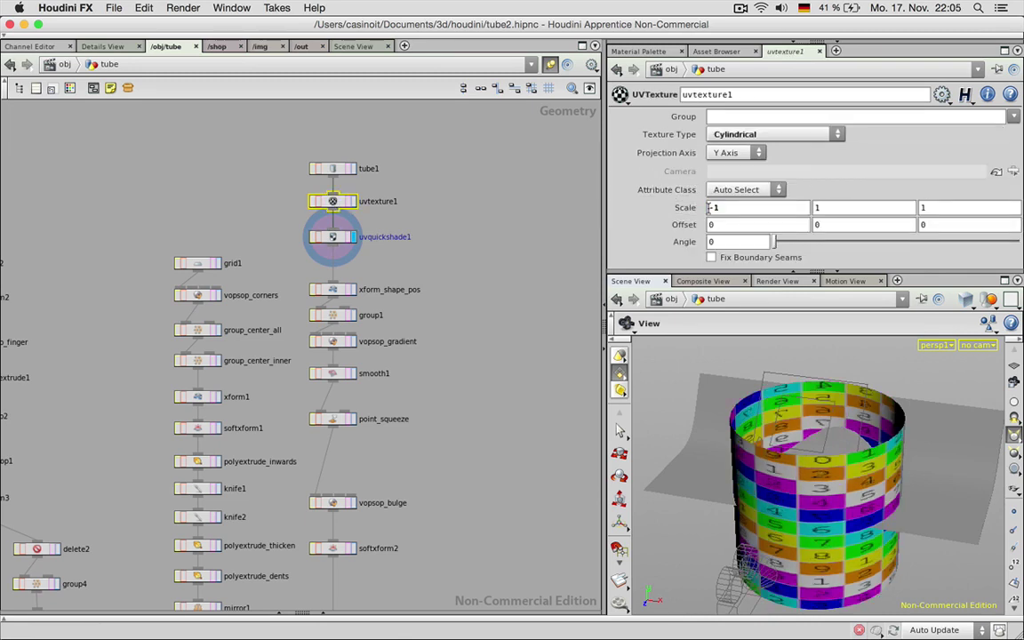
Step: Add a COP2 Network node beside uvtexture1 in the tube network
click(441, 212)
key(Tab)
text(cop)
key(Return)
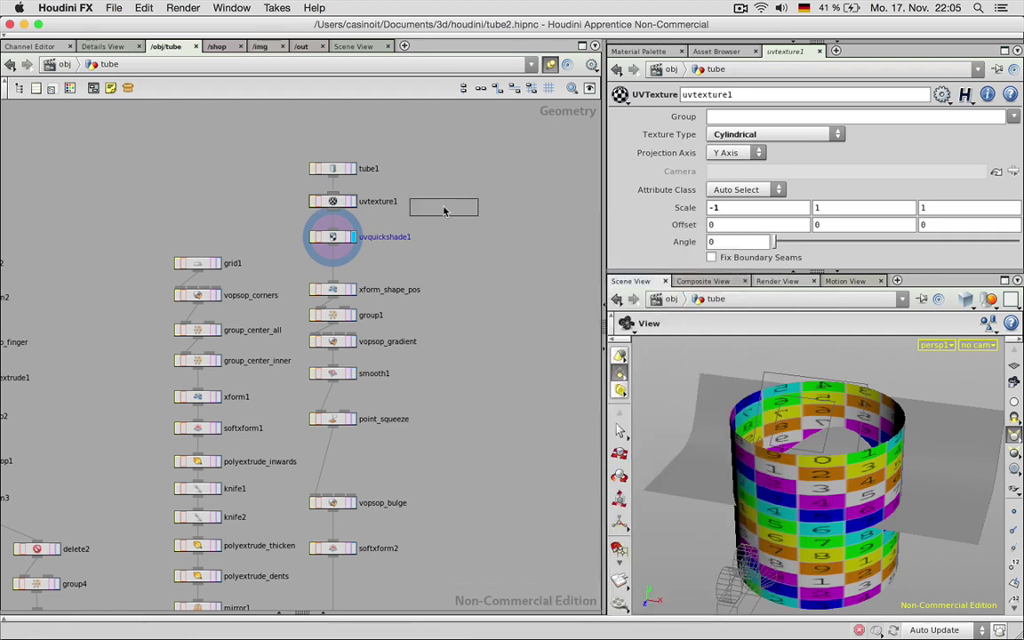
click(444, 206)
drag(441, 205, 464, 205)
double_click(464, 205)
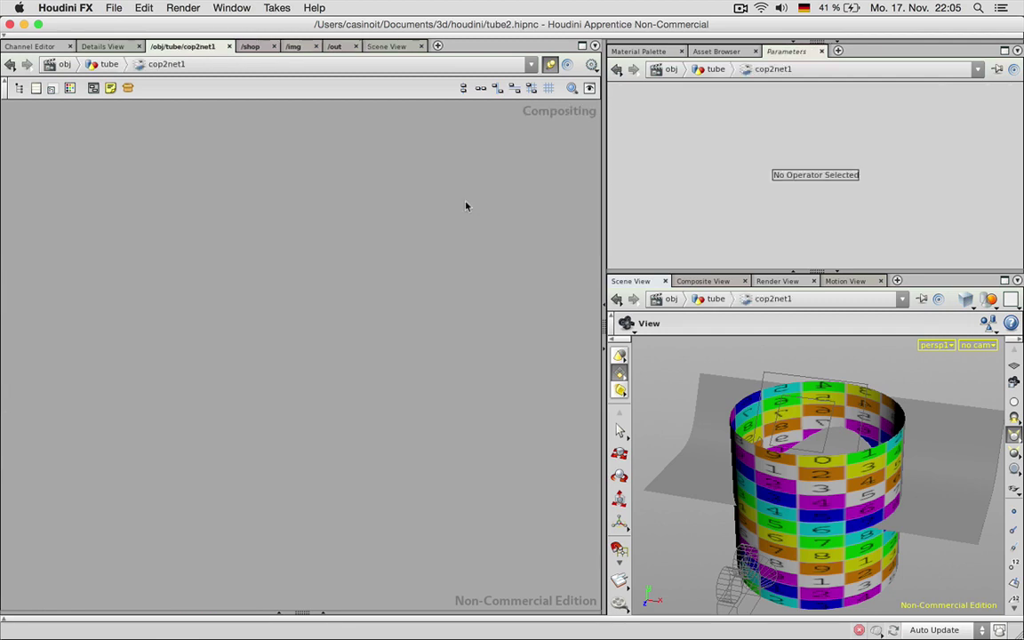
key(u)
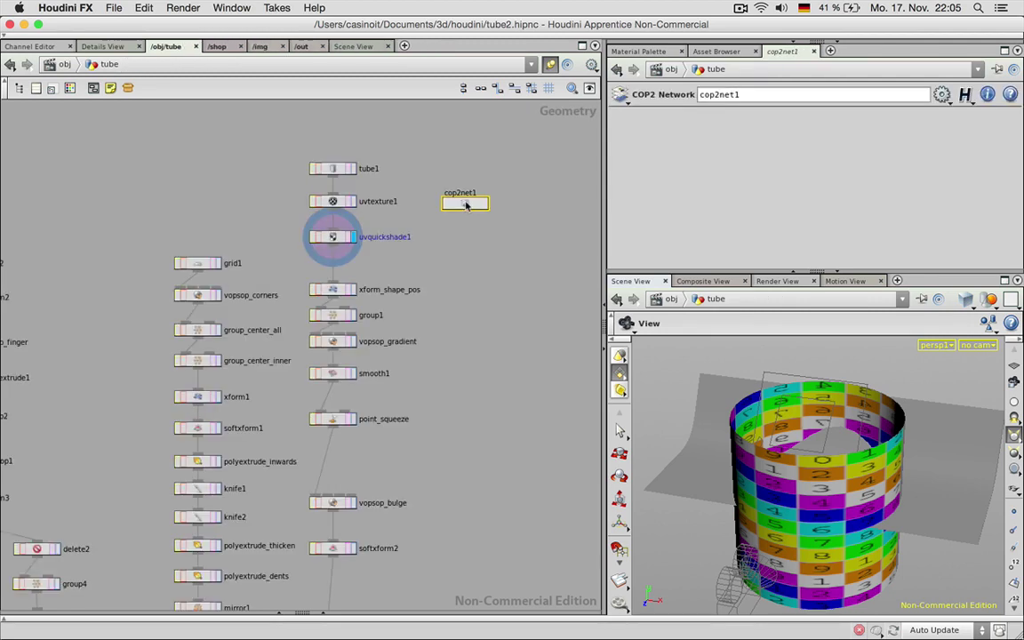
Step: Create a VOP COP2 Generator inside cop2net1
double_click(465, 204)
key(Tab)
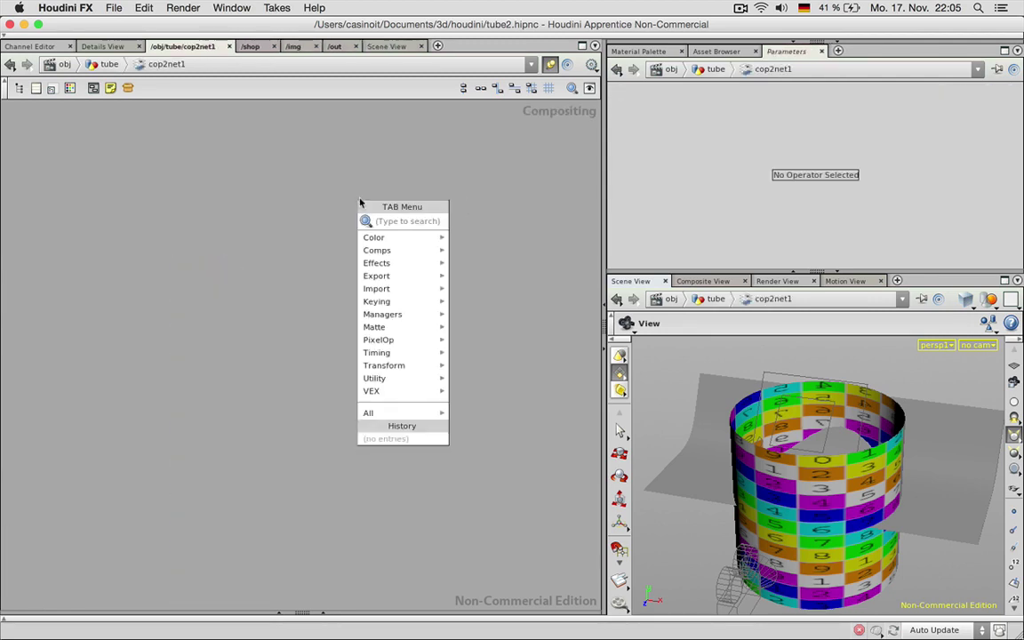
text(cop)
key(Down)
key(Down)
key(Down)
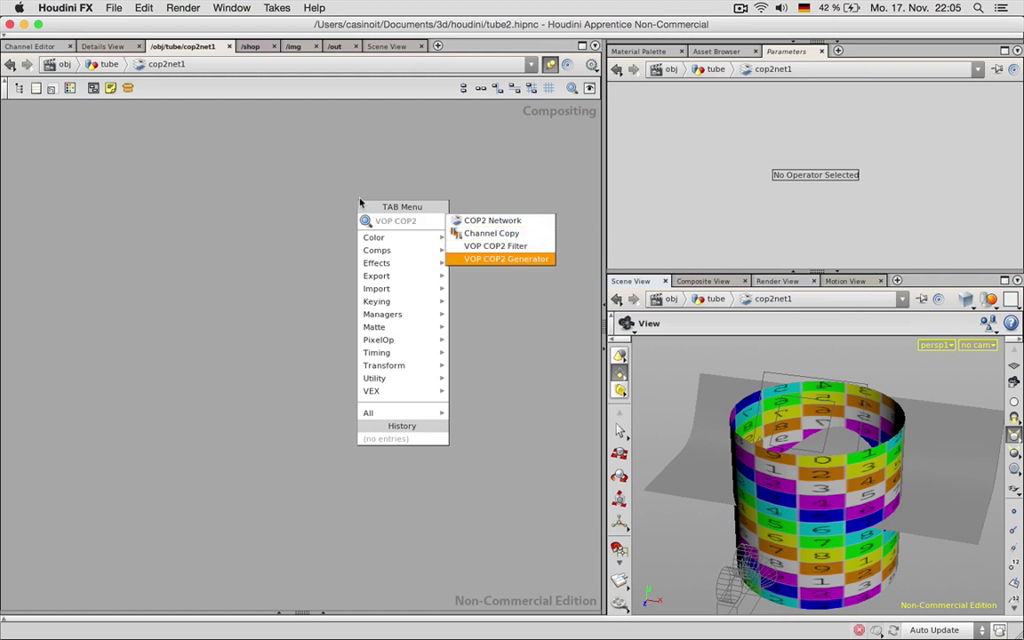
key(Return)
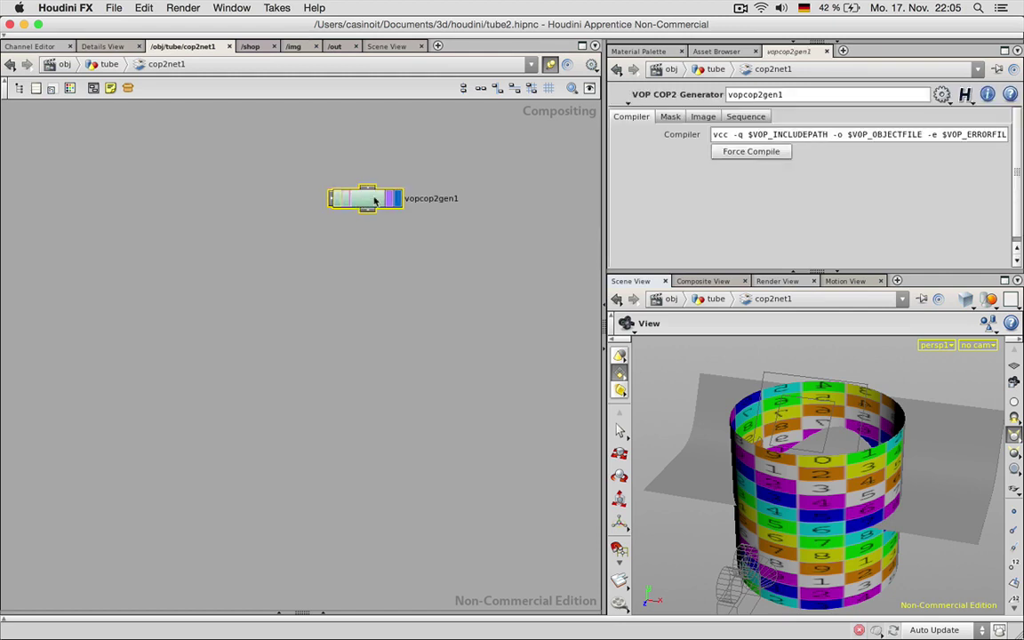
Step: Inside the generator, wire global X to output R and Y to G, and view the image in the Composite View
double_click(374, 201)
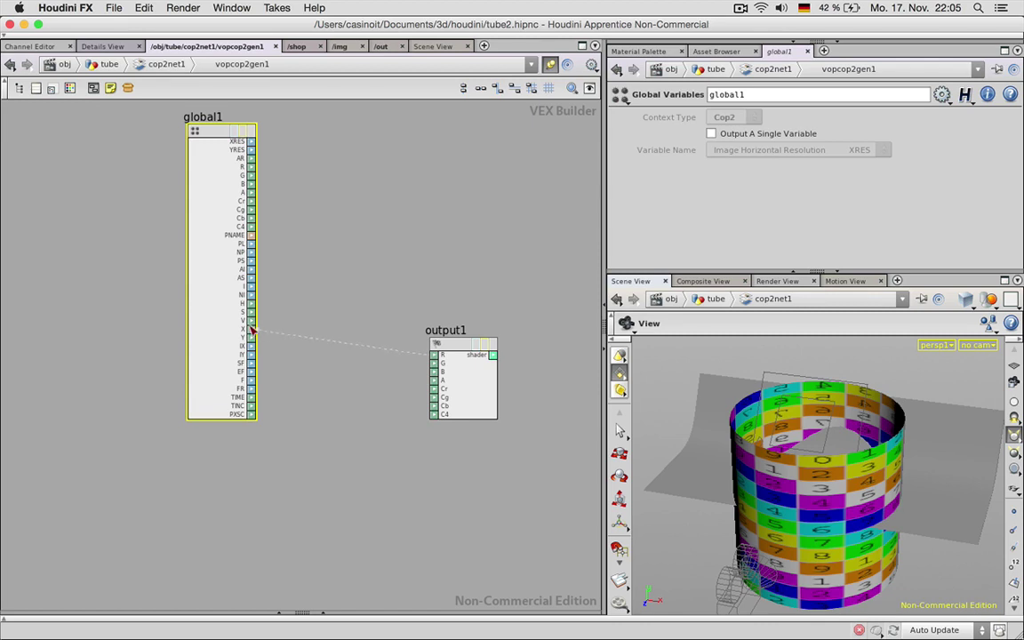
drag(251, 331, 433, 372)
click(433, 370)
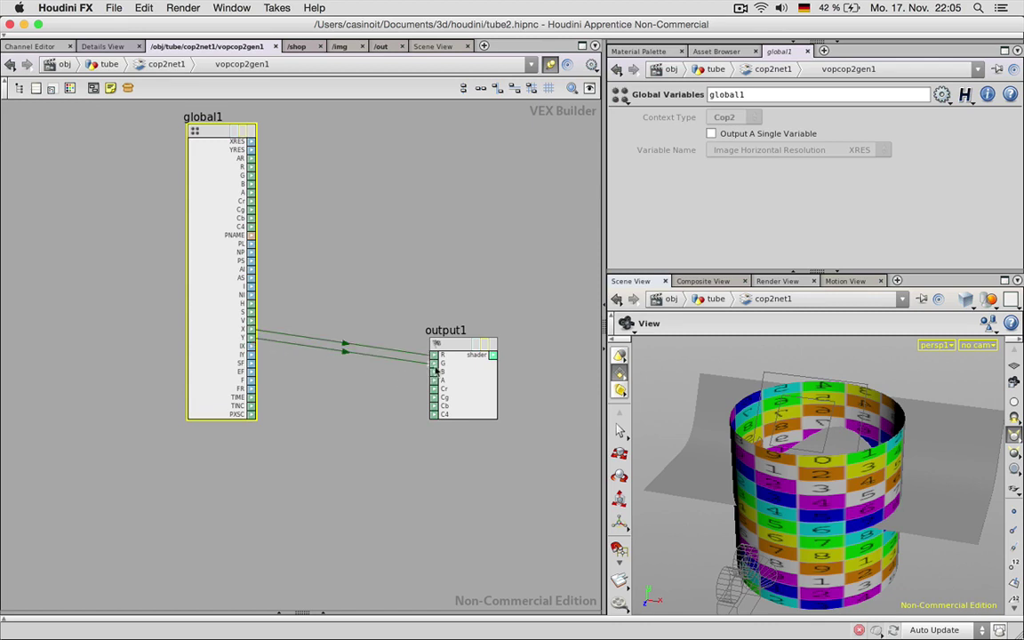
click(711, 280)
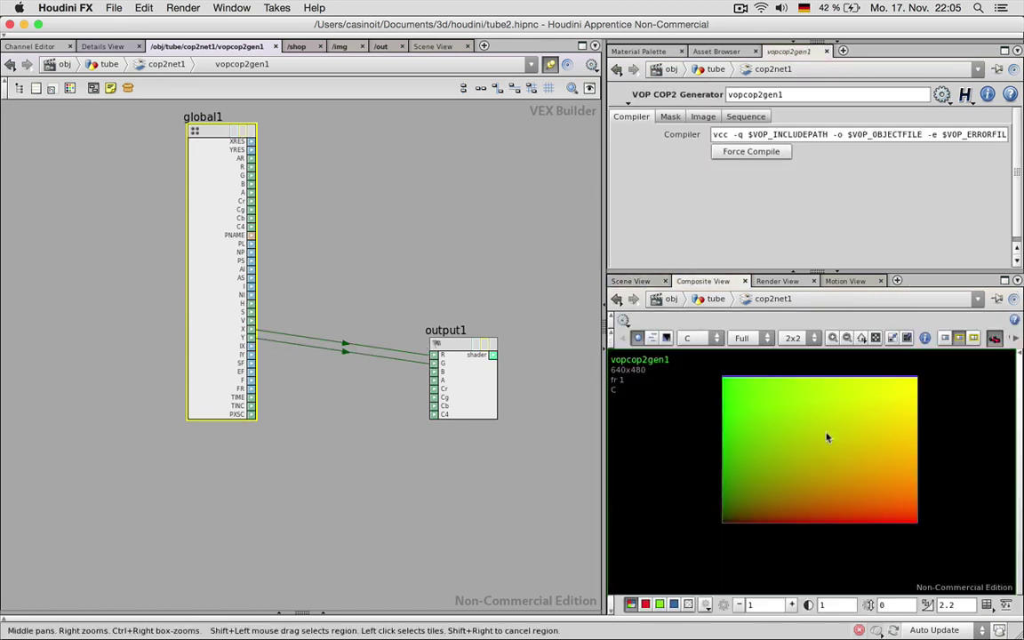
Step: Override the generator's image size to 1024 by 512 pixels
key(u)
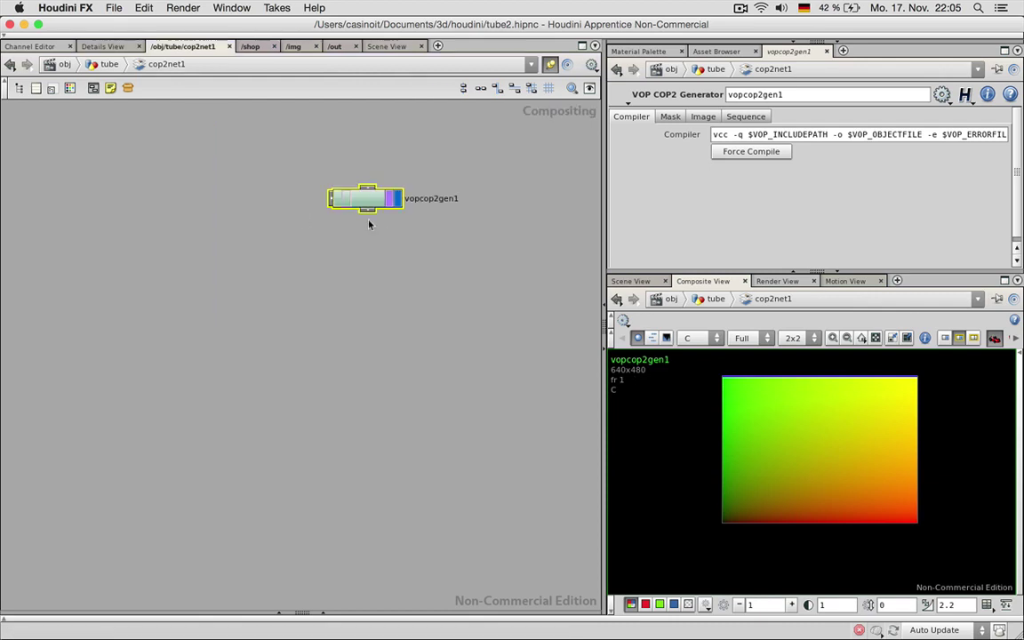
click(702, 117)
click(619, 134)
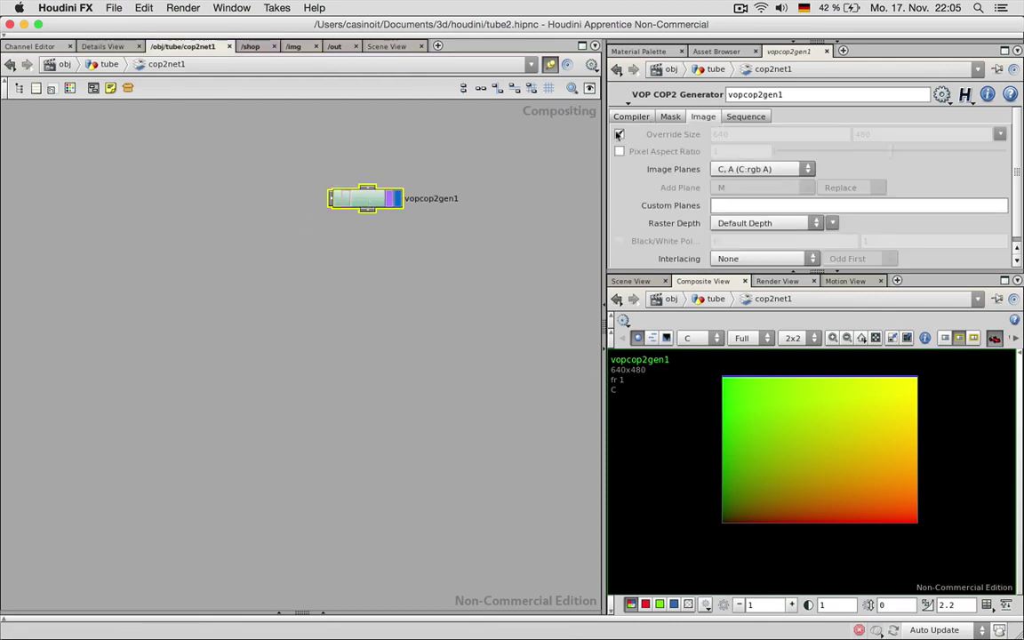
click(750, 134)
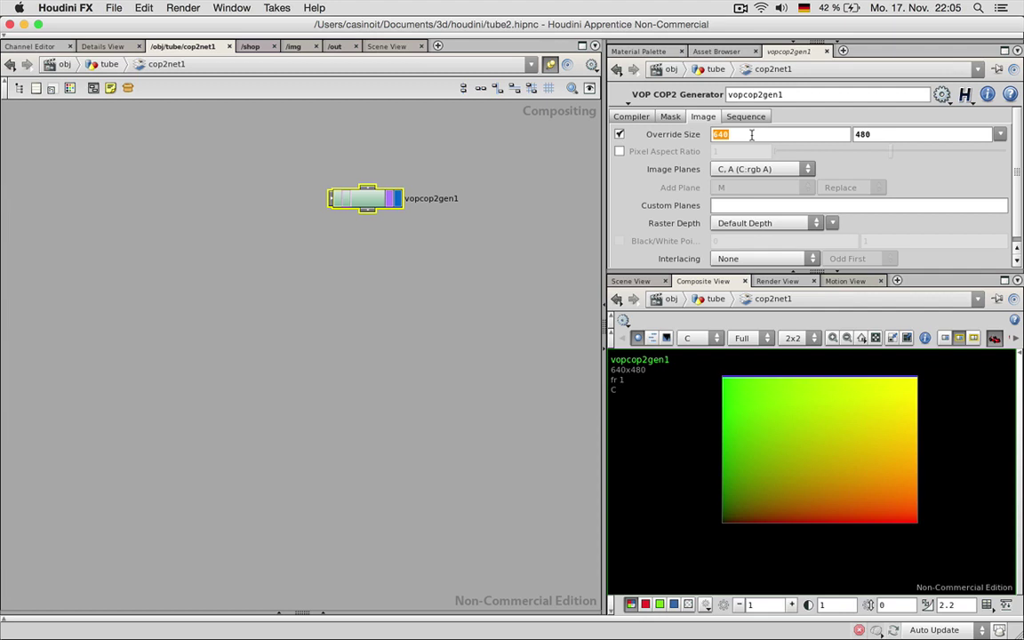
text(1024)
key(Tab)
text(512)
key(Return)
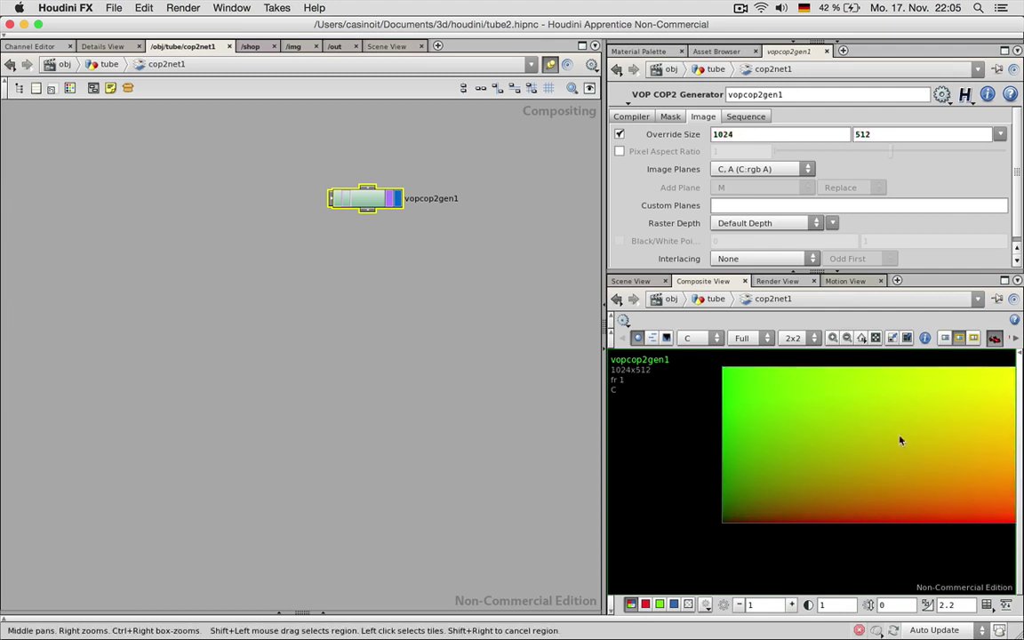
scroll(899, 440, down, 2)
middle_drag(897, 455, 782, 452)
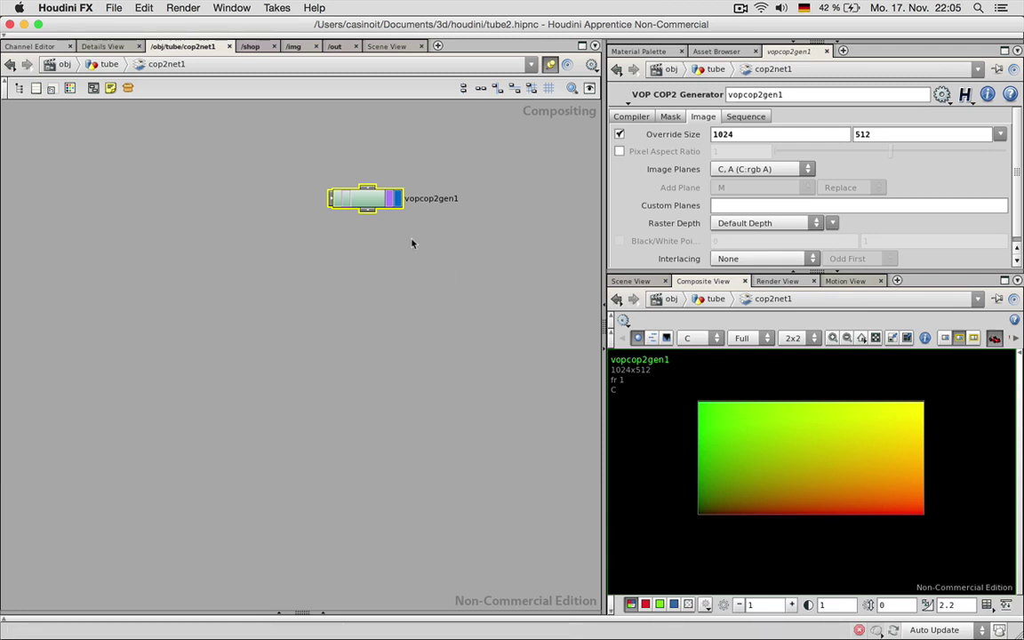
Step: Add an HSV node connected below vopcop2gen1
drag(361, 199, 318, 162)
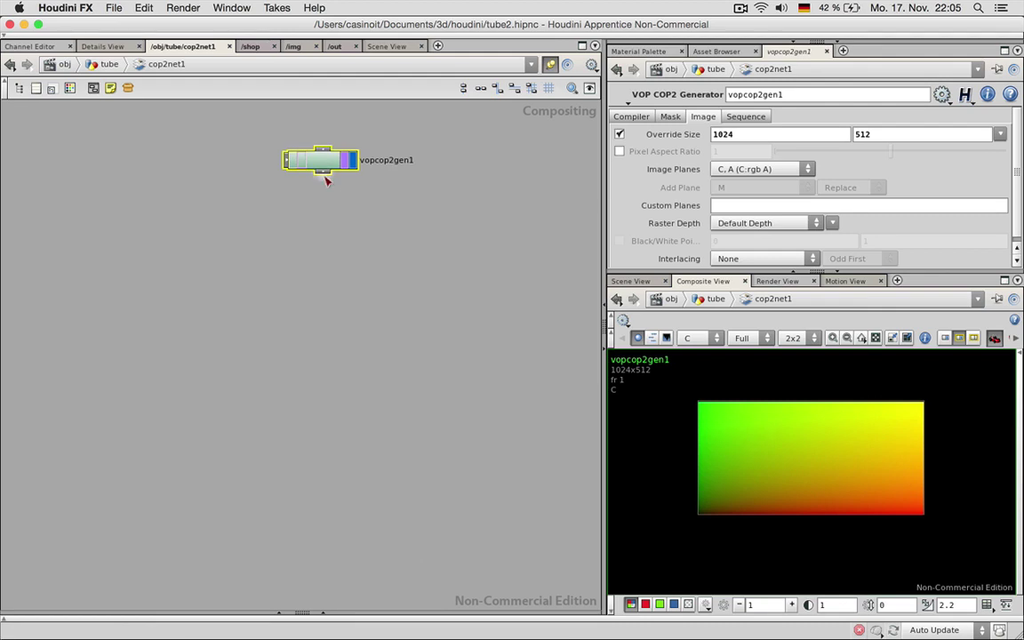
click(325, 176)
key(Tab)
text(hsv)
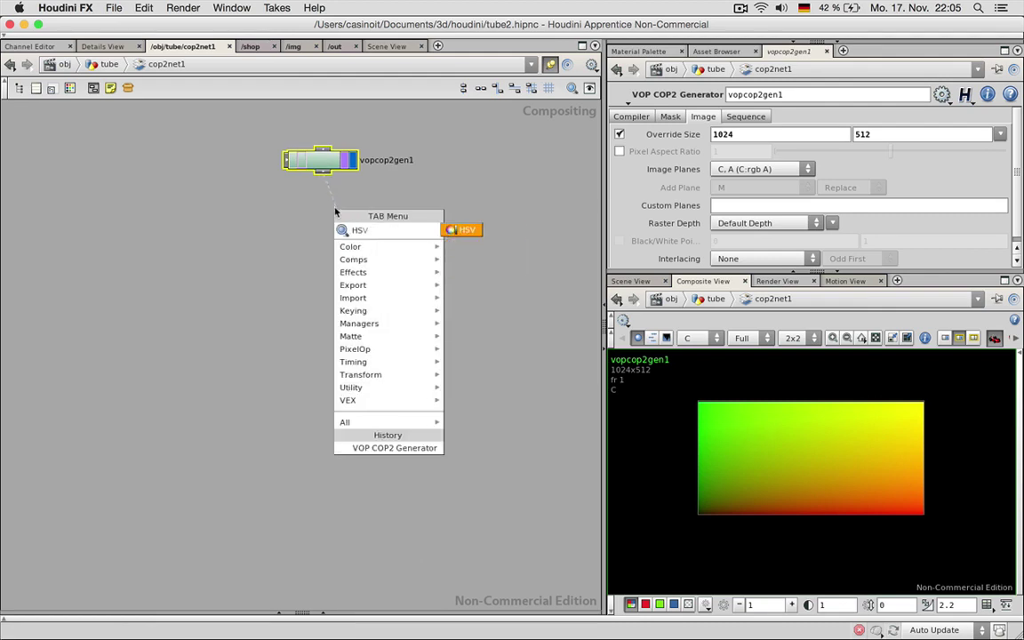
key(Return)
click(336, 209)
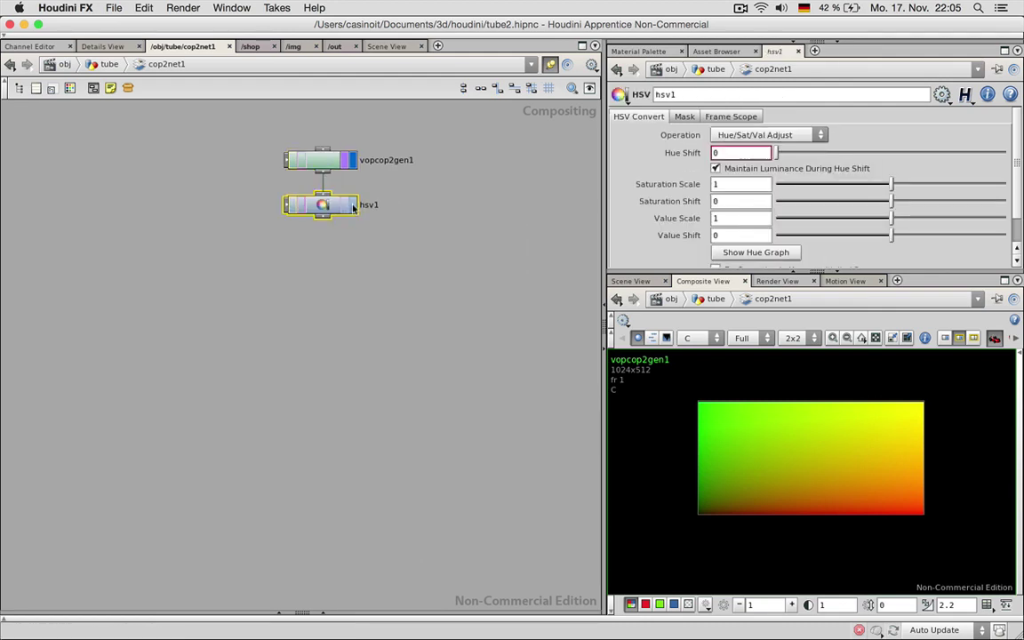
Step: Display the HSV node and set its hue shift to 18, saturation scale to 0.619 and value scale to 0.384
drag(775, 152, 848, 185)
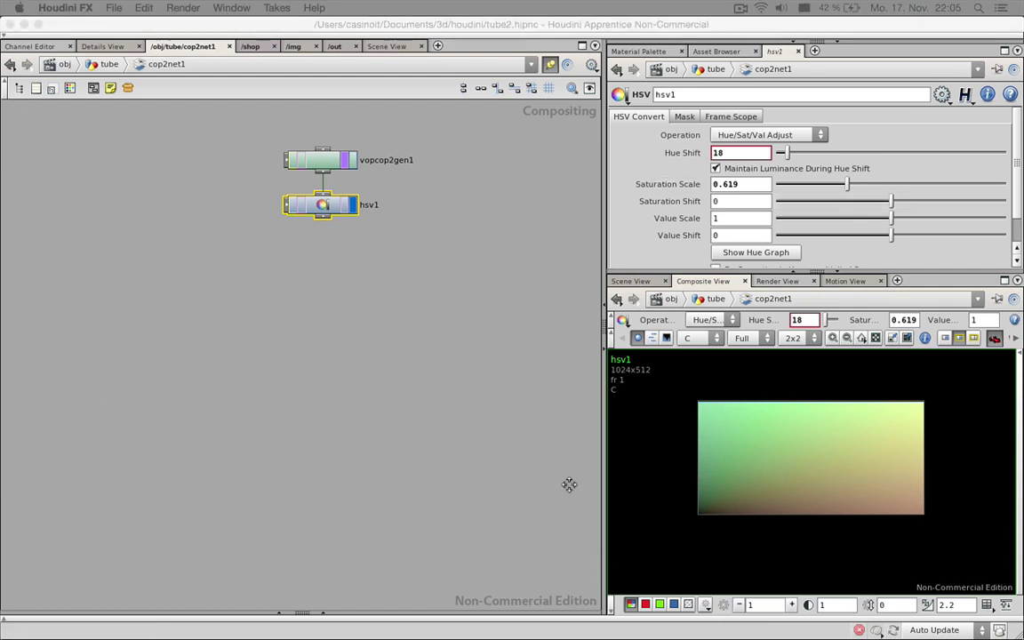
click(836, 222)
drag(837, 223, 820, 222)
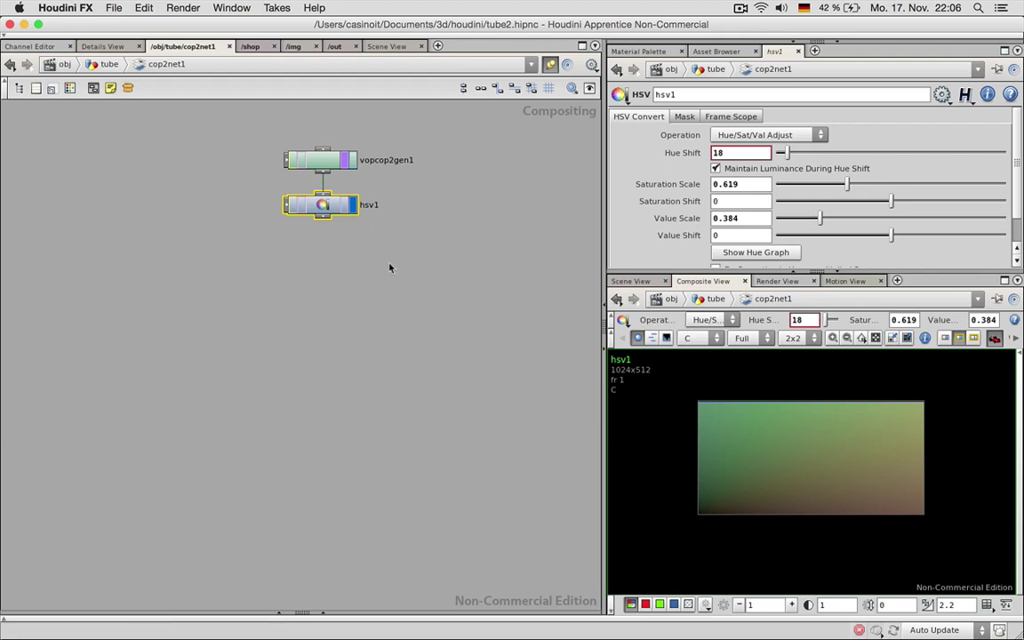
Step: Add a Ramp node to the compositing network, beside the vopcop2gen1 and hsv1 chain
middle_drag(389, 267, 275, 257)
key(Tab)
text(ramp)
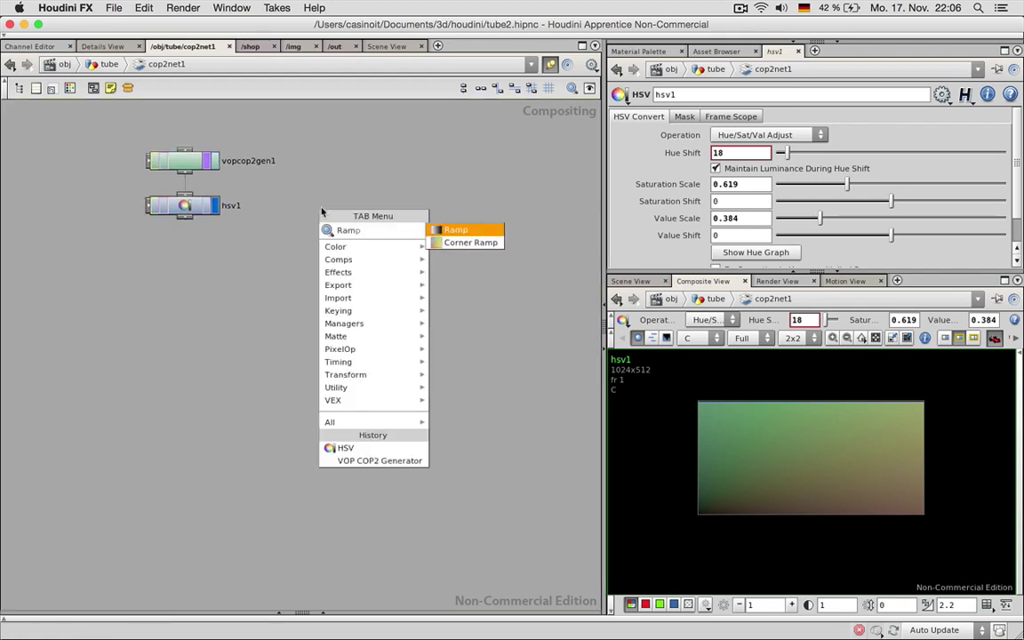
key(Return)
click(353, 189)
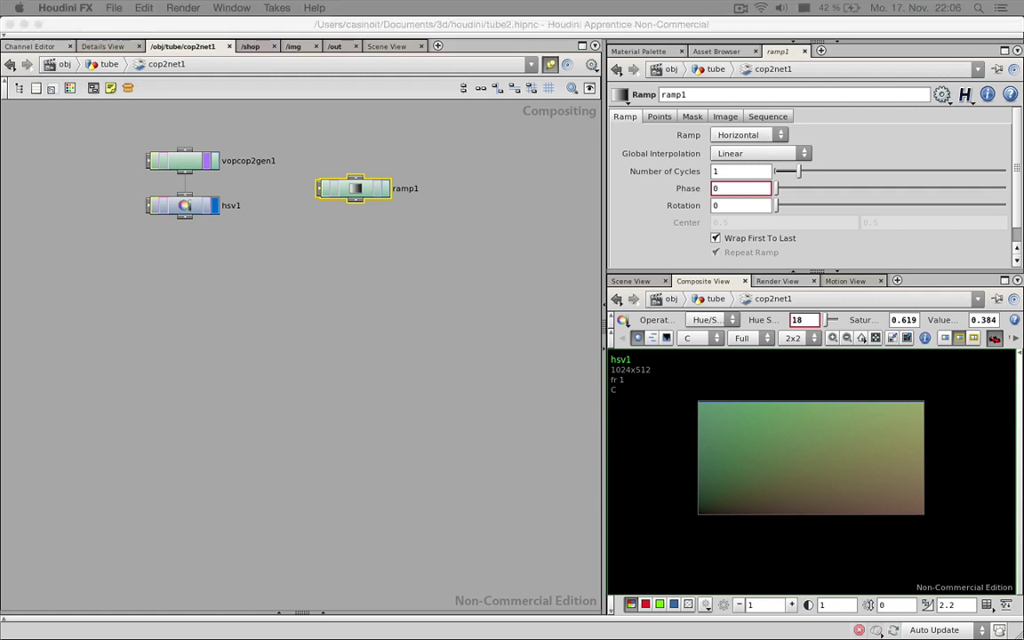
Step: Set the ramp to Concentric with Hold global interpolation and display it in the Composite View
click(746, 135)
click(749, 188)
click(750, 154)
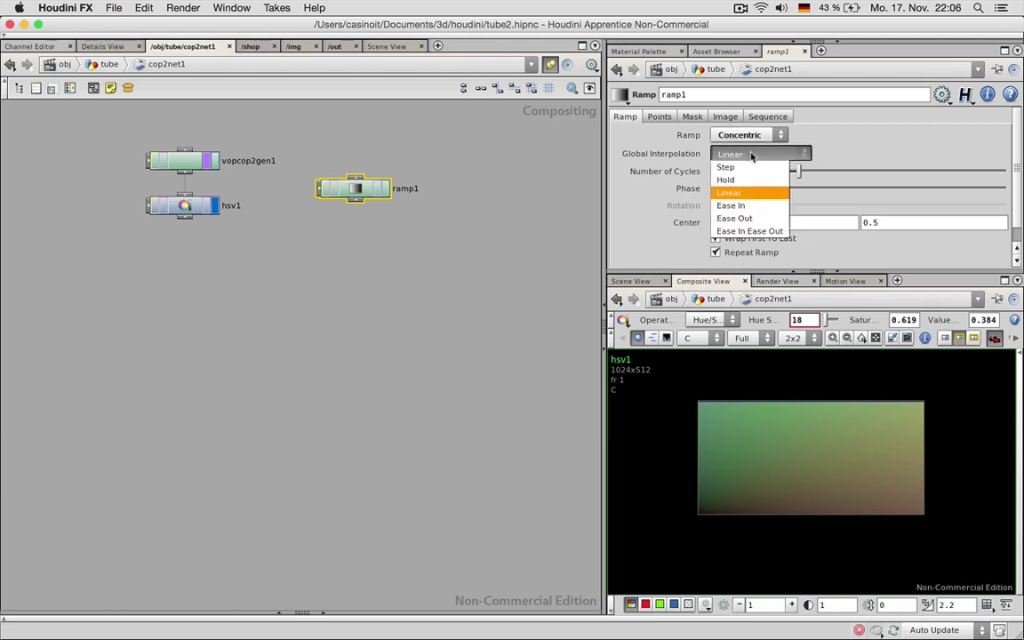
click(745, 181)
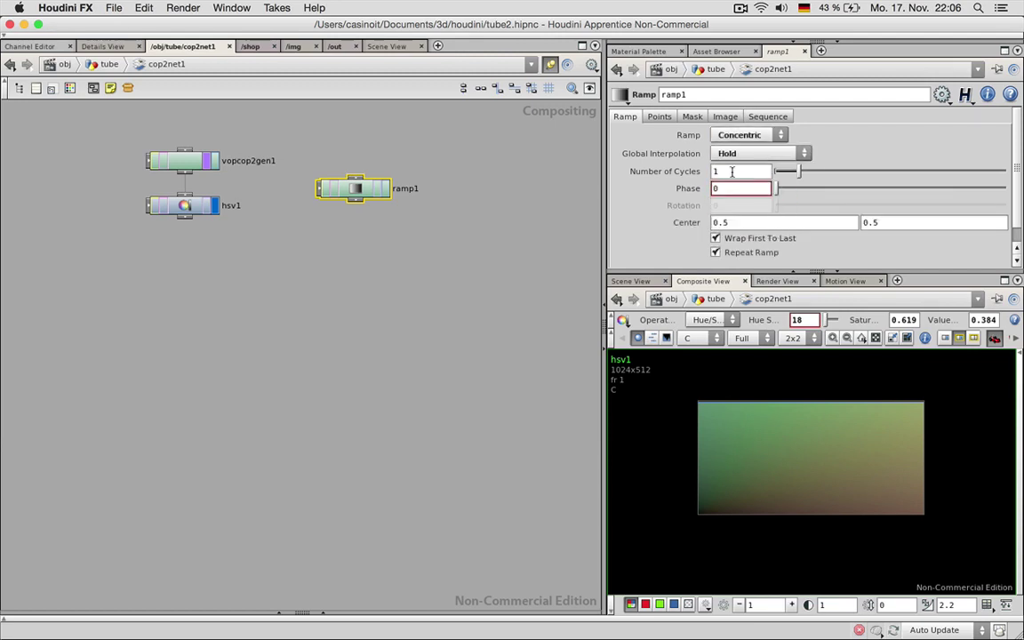
click(386, 188)
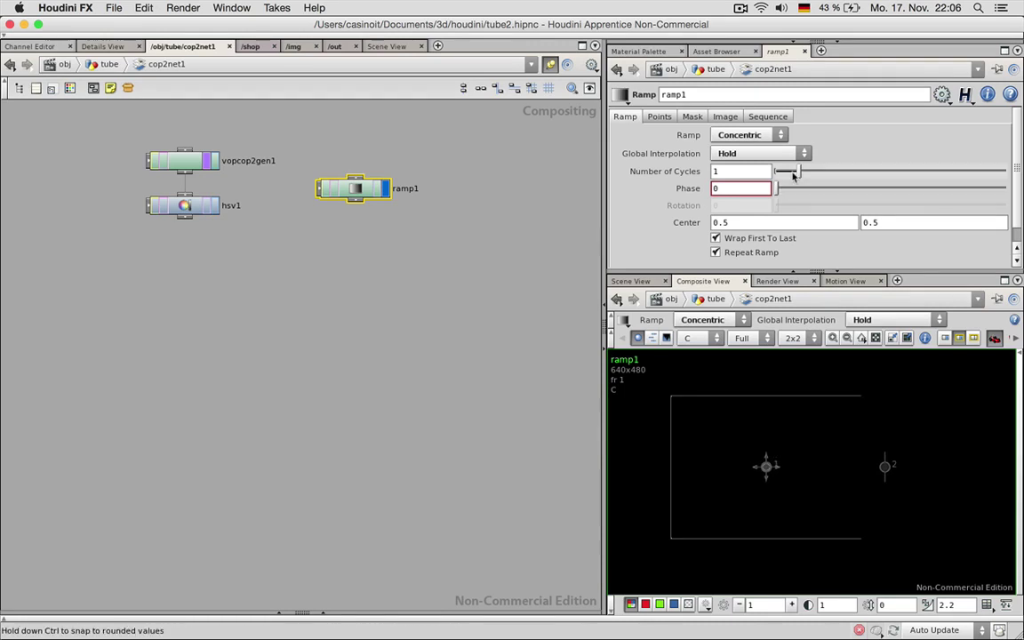
Step: Set the concentric ramp's number of cycles to 7
drag(793, 171, 1004, 170)
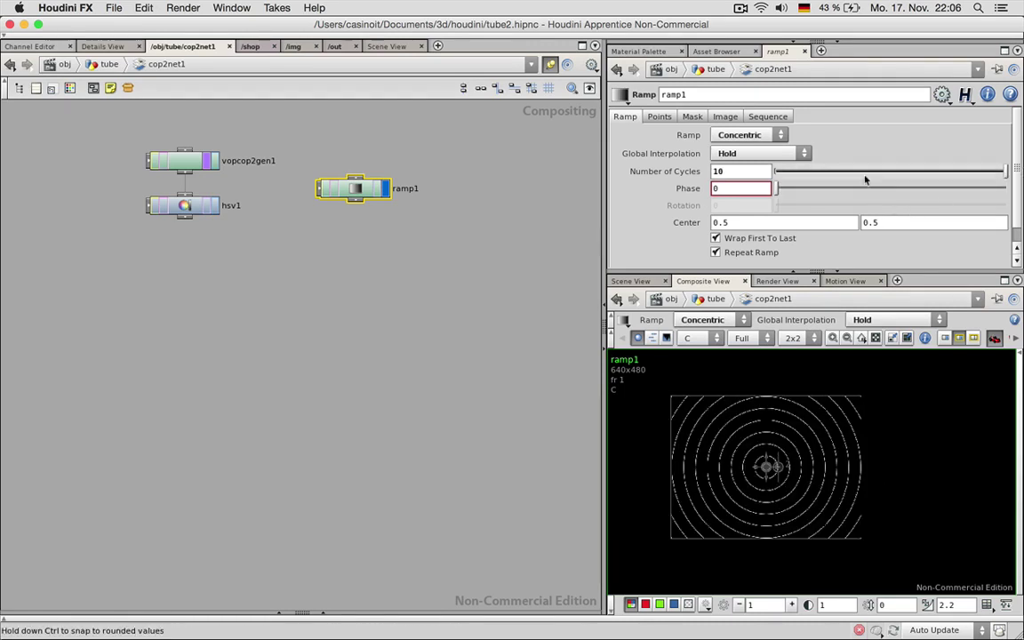
drag(901, 174, 914, 171)
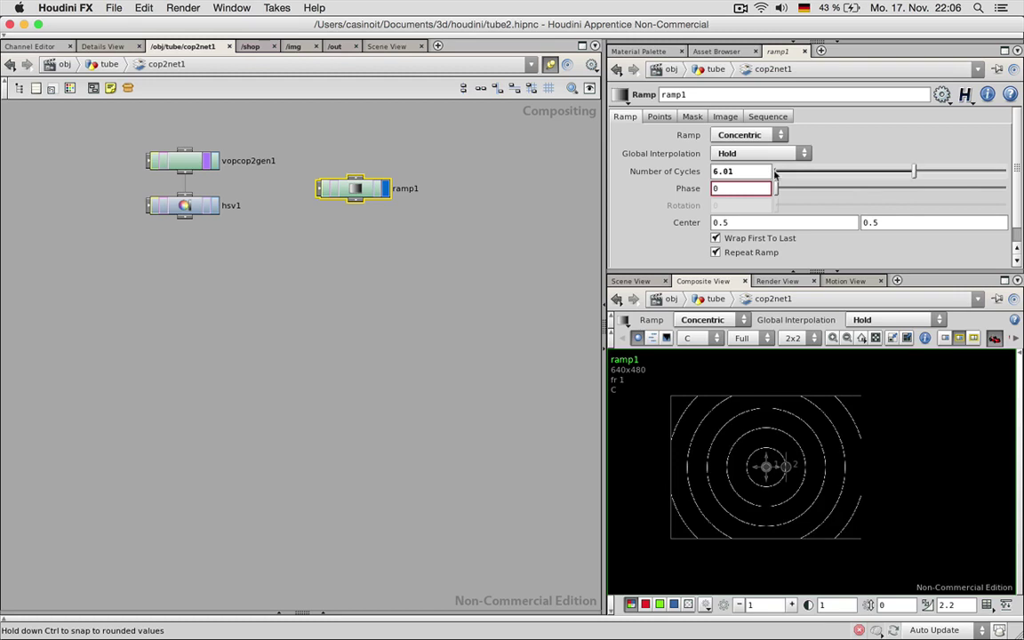
click(734, 172)
text(7)
key(Return)
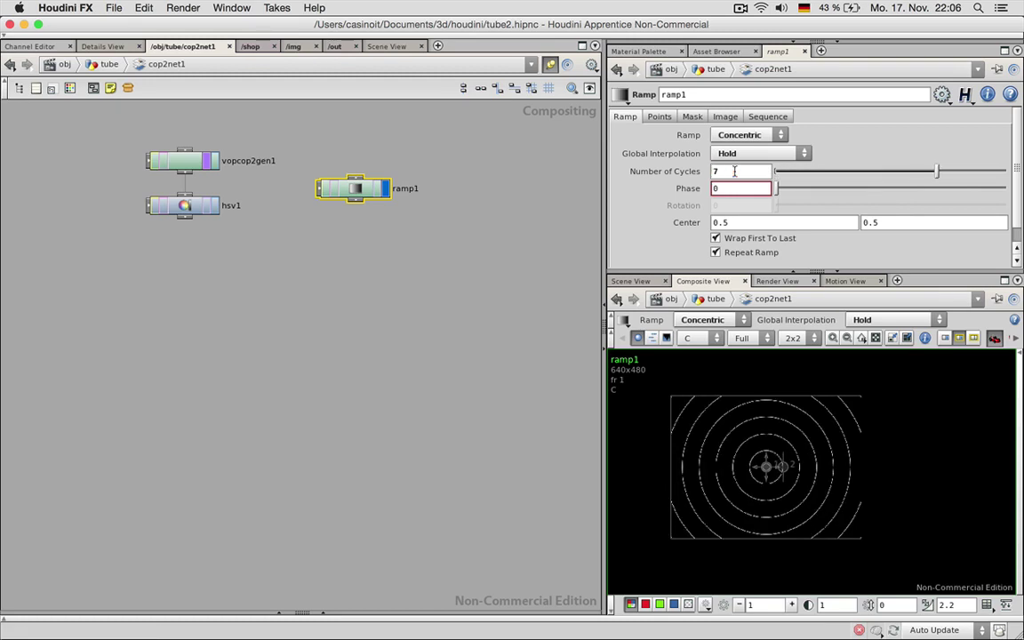
Step: Give the ramp's Point 1 a grey colour of 0.352 and a position of 0.543
click(659, 116)
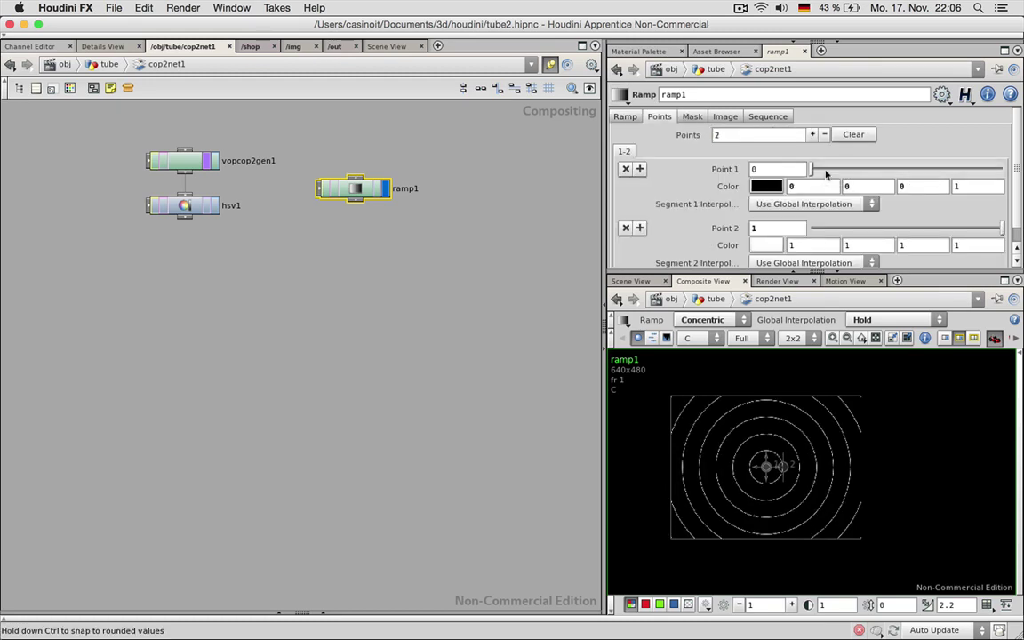
drag(826, 174, 855, 169)
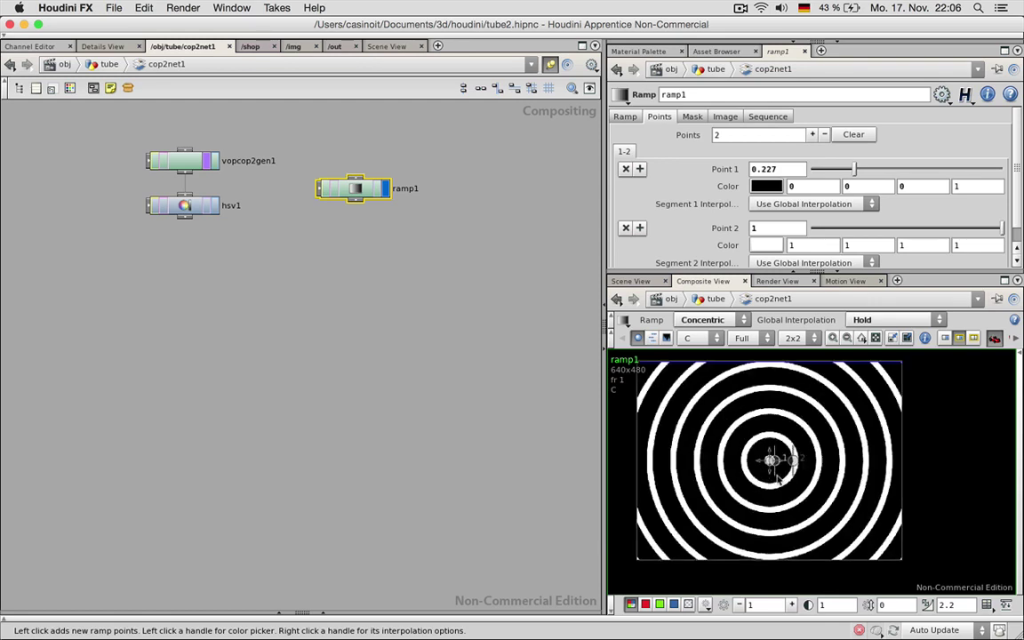
scroll(777, 474, up, 2)
middle_drag(775, 440, 808, 453)
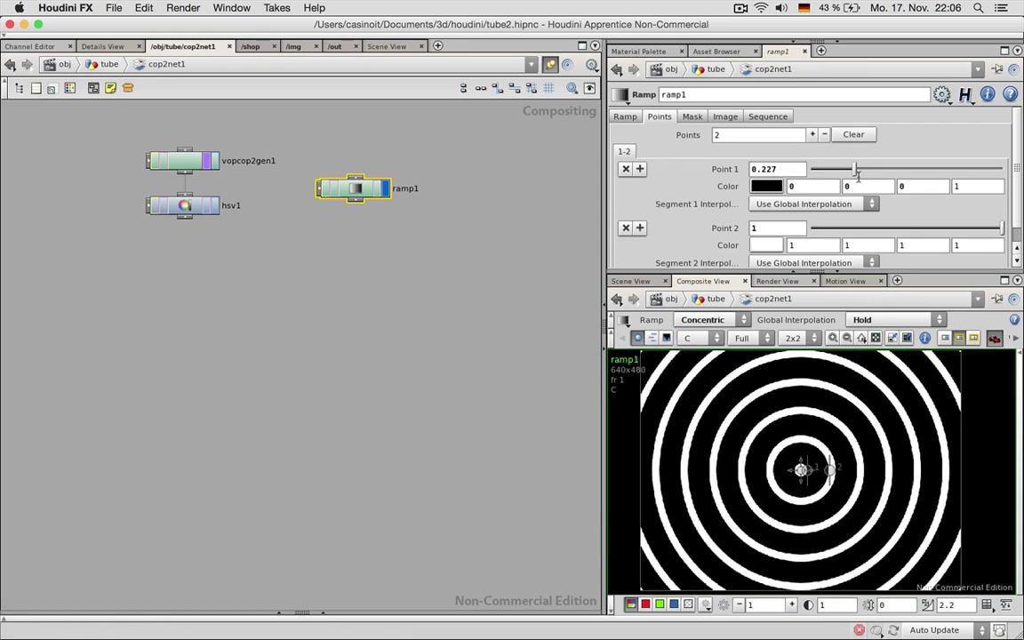
drag(856, 174, 858, 172)
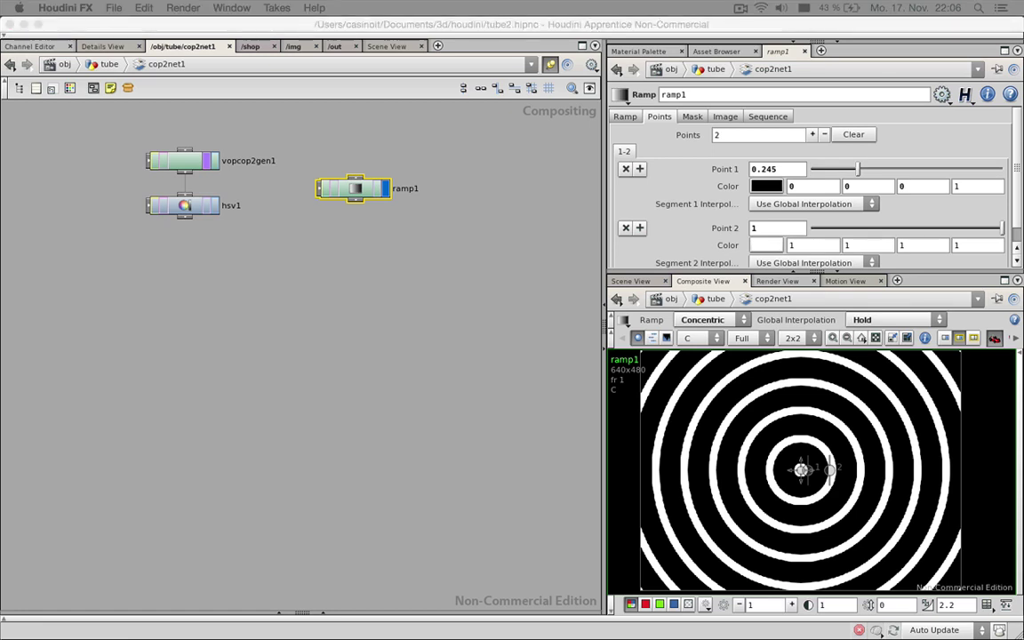
drag(857, 169, 883, 169)
click(766, 186)
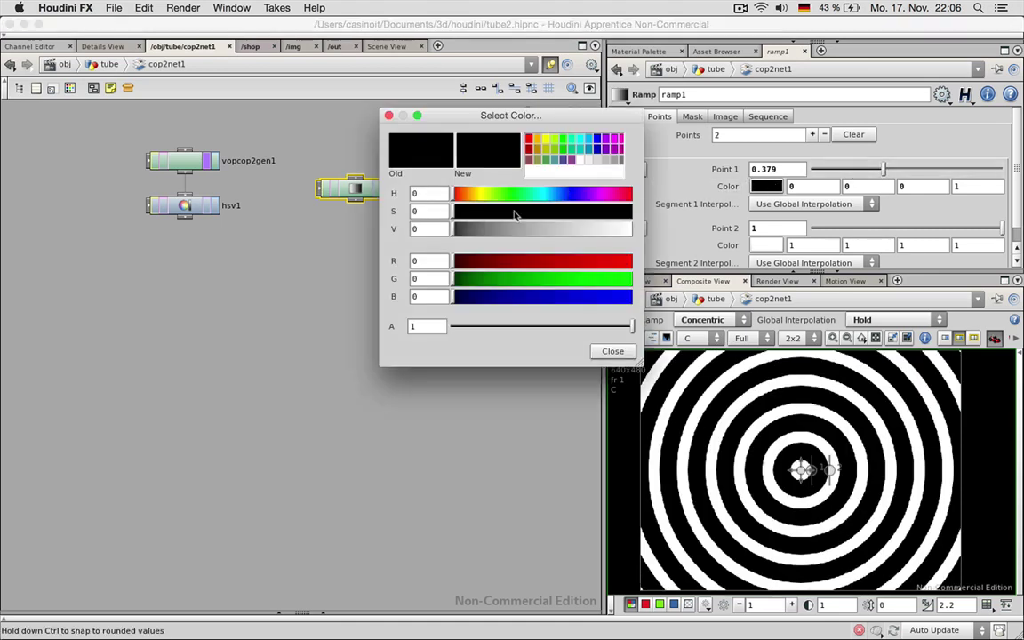
drag(453, 229, 516, 229)
click(612, 351)
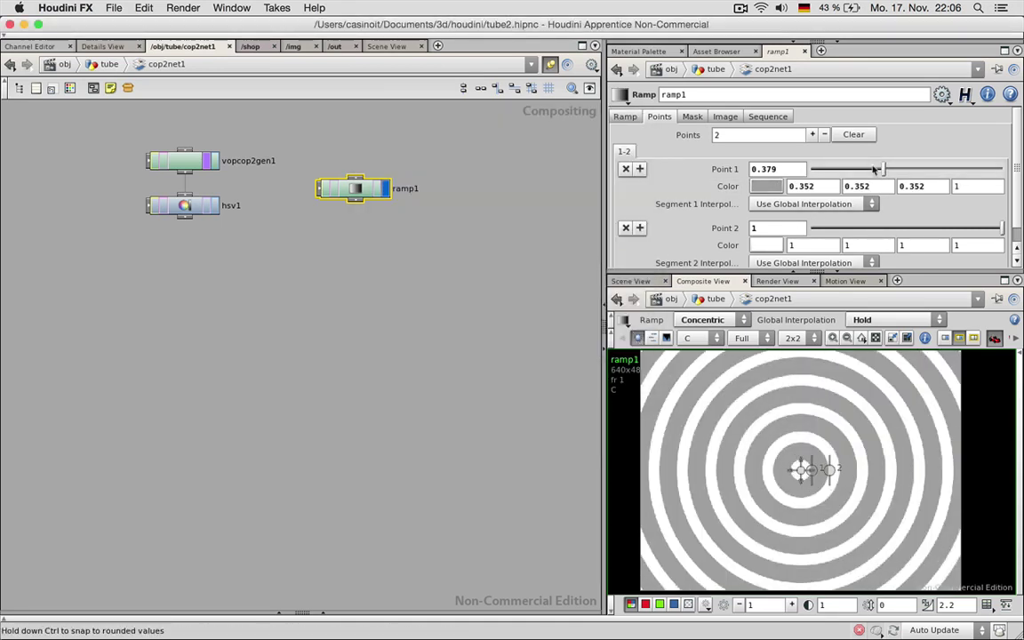
drag(883, 168, 911, 175)
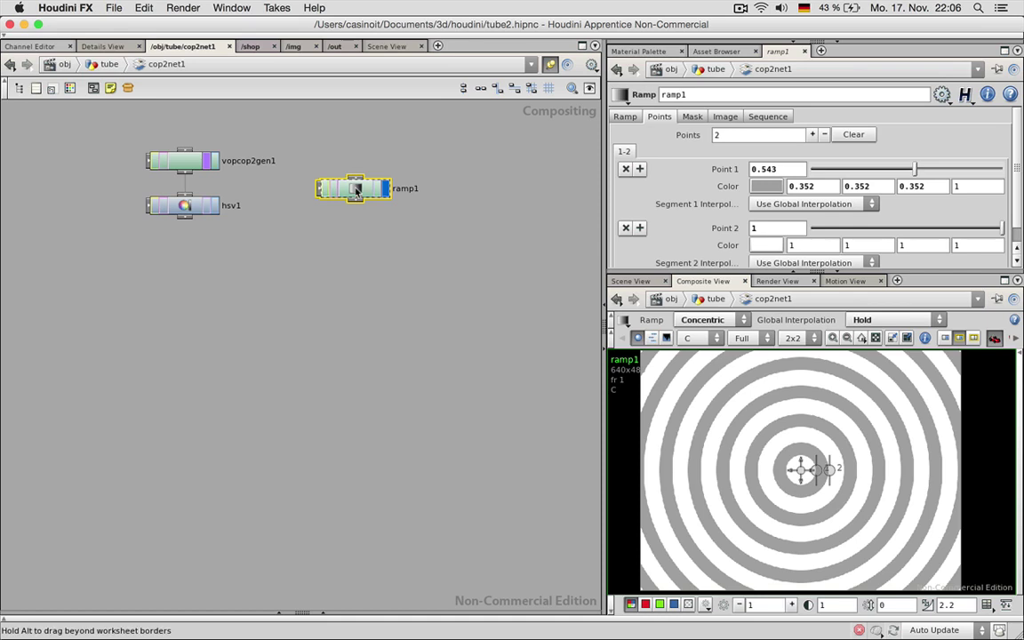
Step: Duplicate ramp1 alongside it and set the copy's global interpolation to Ease In
drag(356, 192, 471, 163)
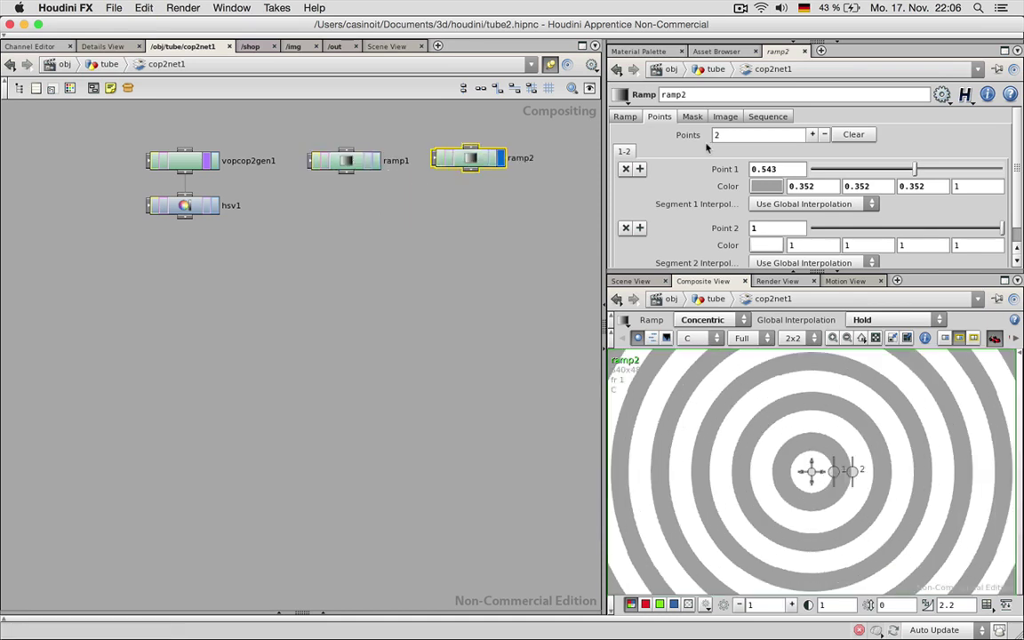
click(627, 117)
click(764, 154)
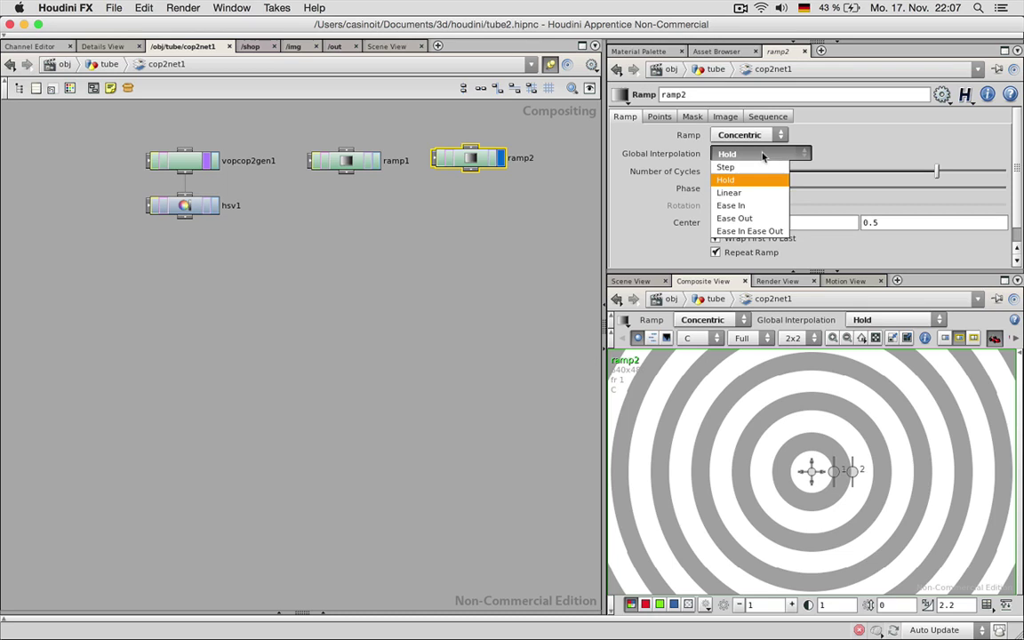
click(754, 206)
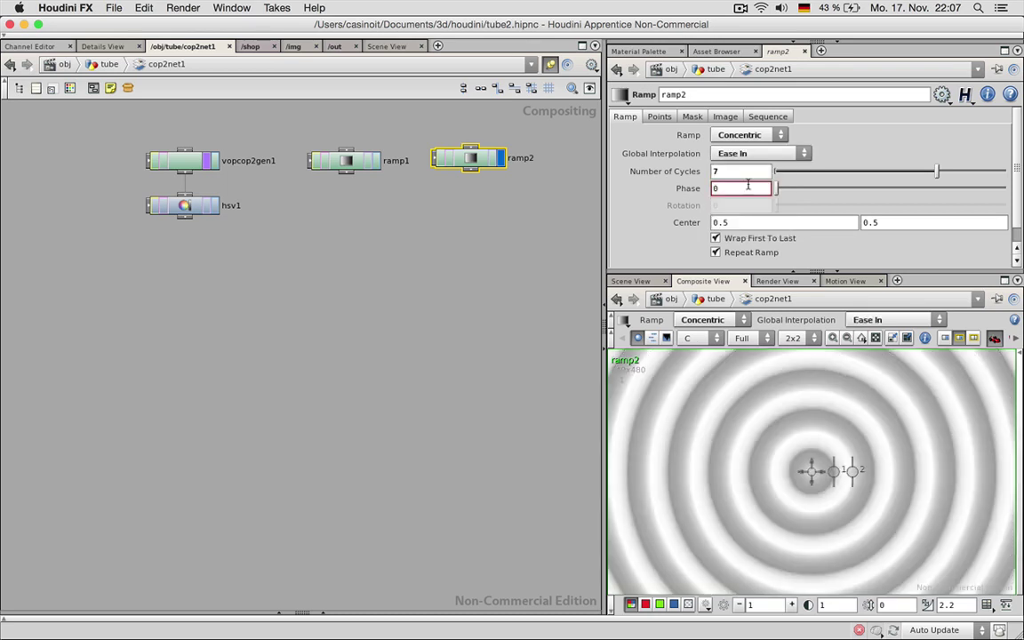
Step: Set the position of Point 1 in ramp2 to 0.019
click(659, 116)
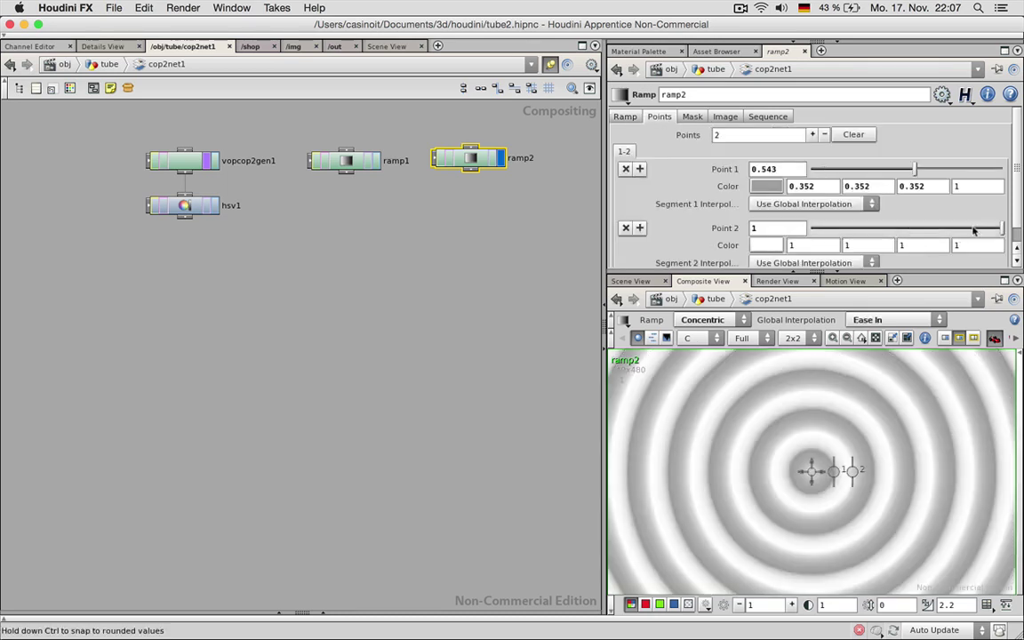
click(691, 116)
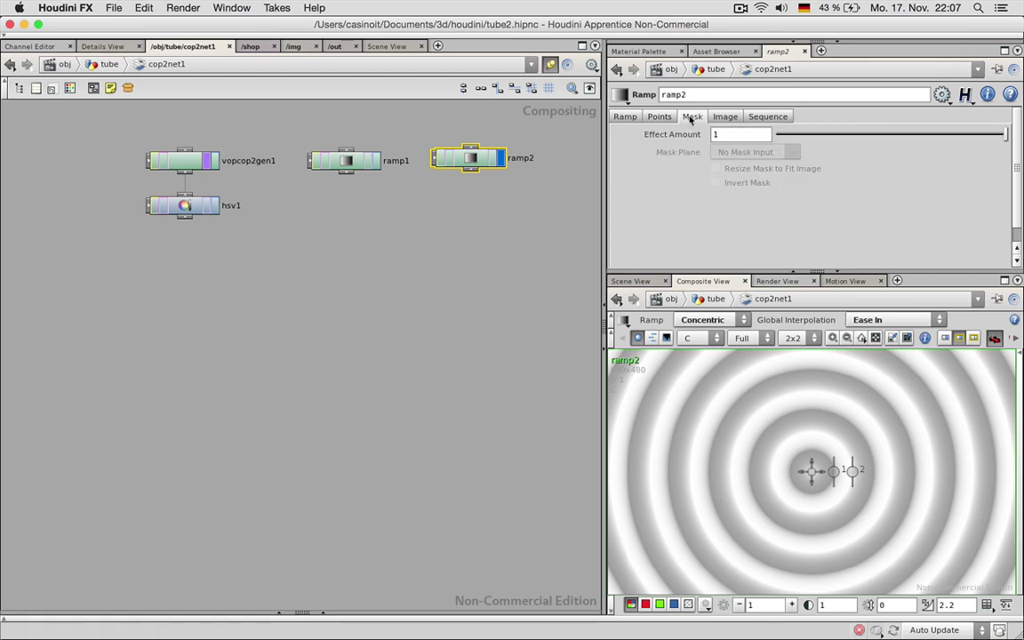
click(714, 119)
click(659, 116)
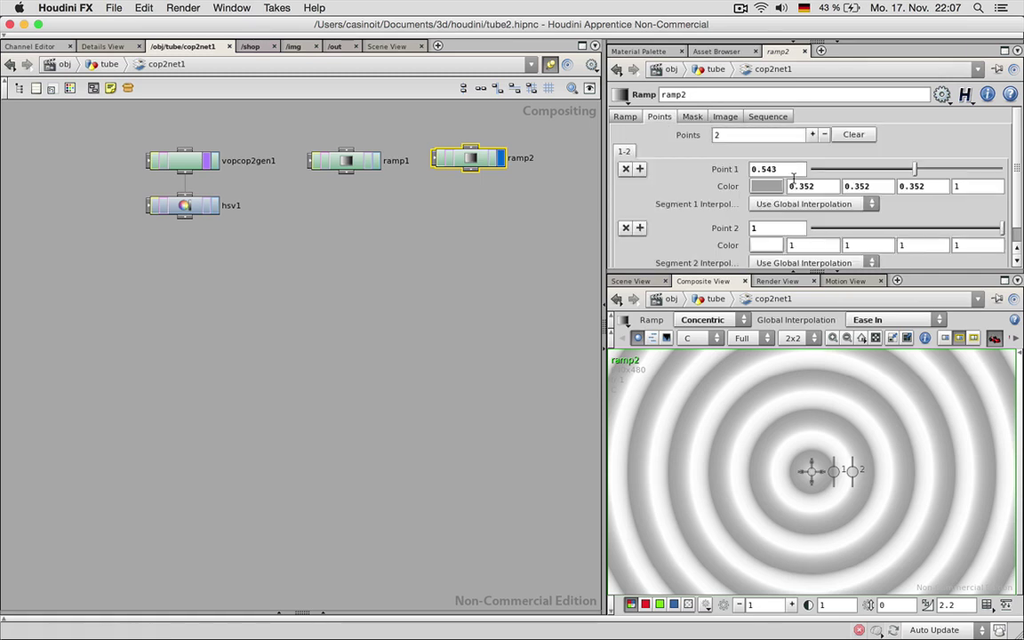
drag(914, 169, 817, 171)
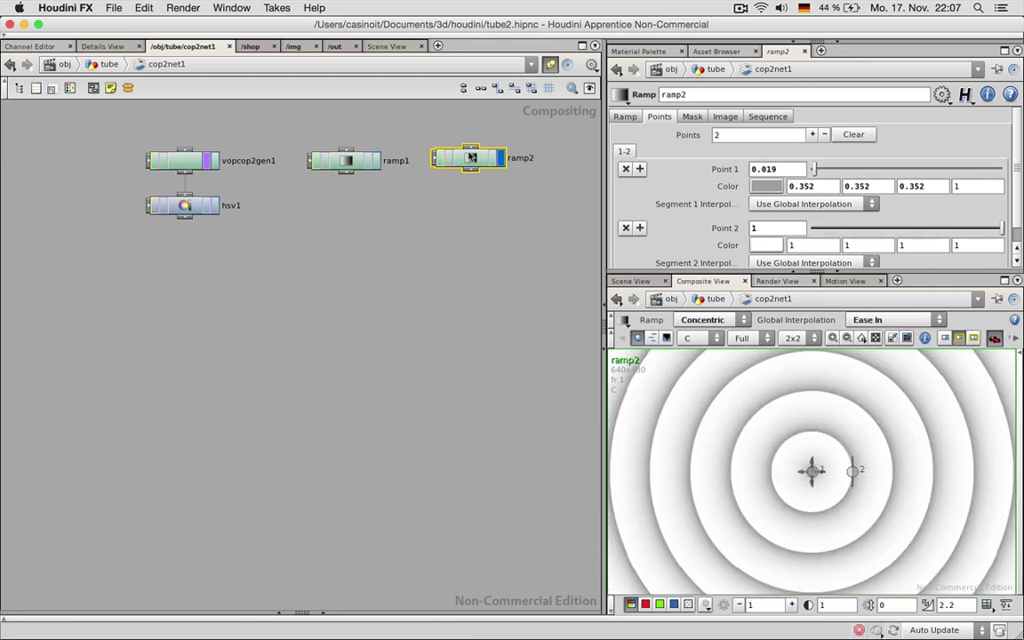
Step: Align ramp2 with ramp1 and set its number of cycles to 10 and its phase to 0.26
drag(474, 162, 481, 167)
click(634, 118)
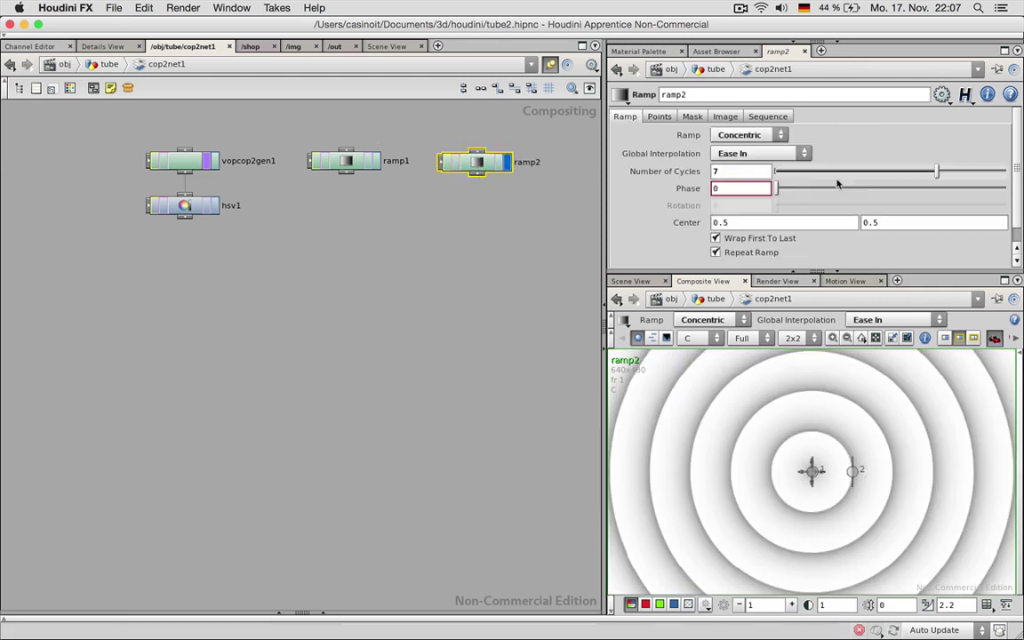
drag(951, 172, 1004, 175)
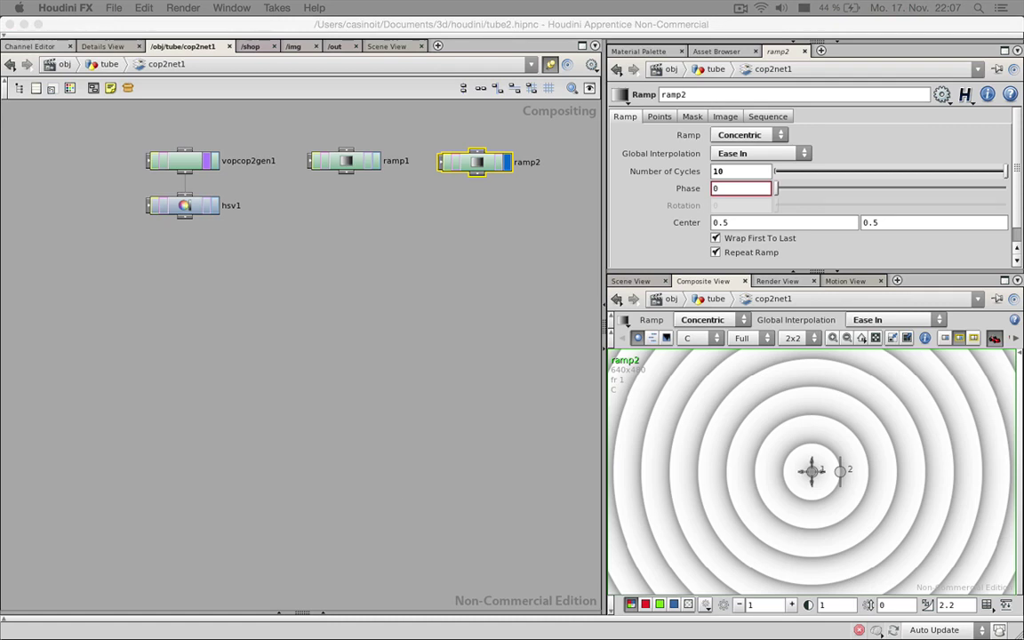
click(776, 189)
drag(775, 188, 836, 192)
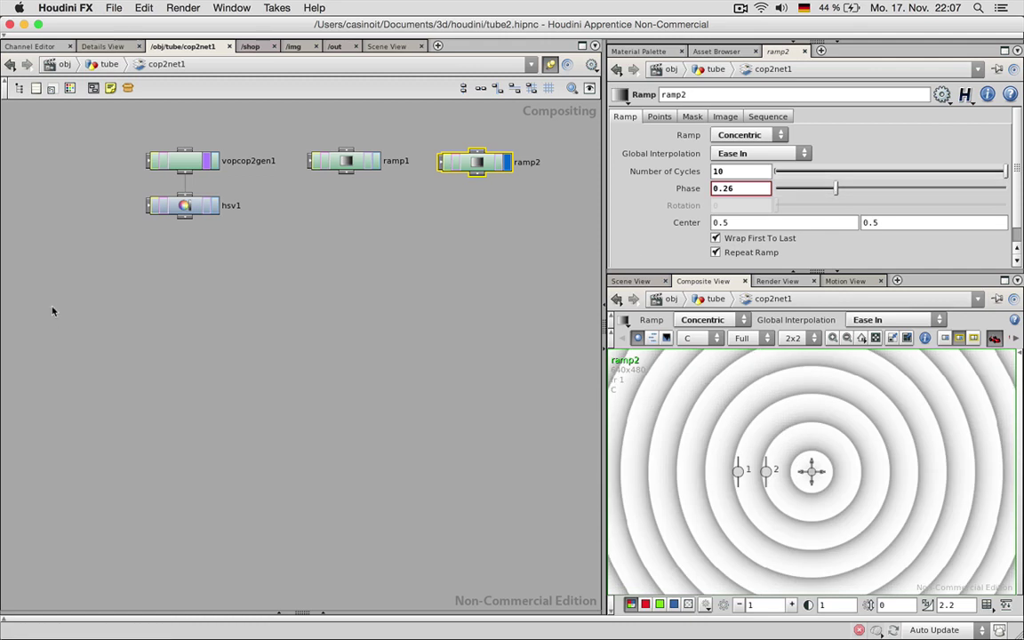
Step: Add a Composite node below the ramps, wiring ramp1 into its first input and ramp2 into its second
click(390, 249)
key(Tab)
text(Compo)
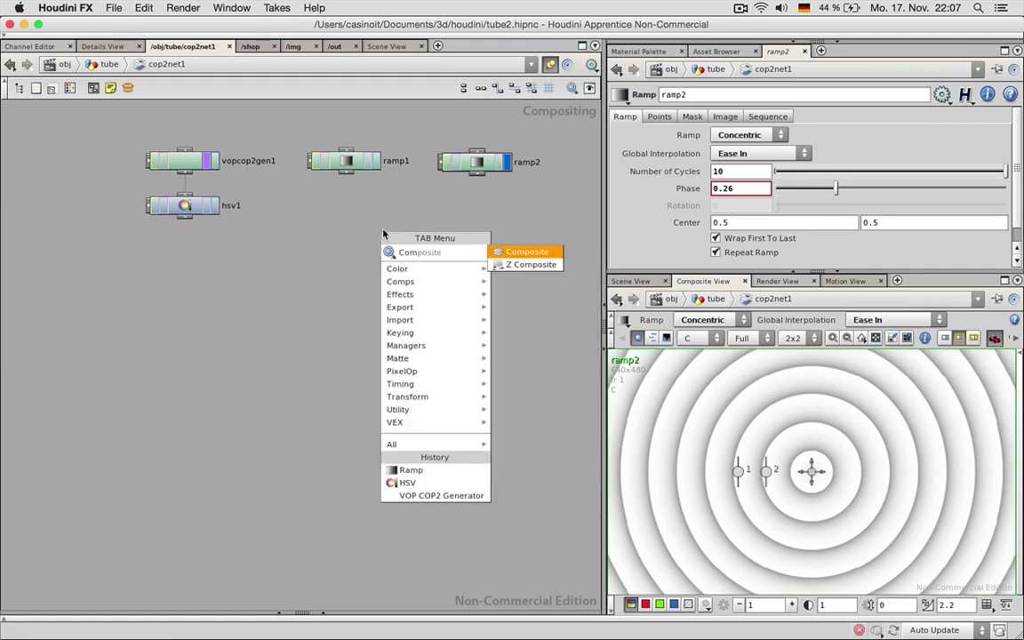
key(Return)
click(404, 222)
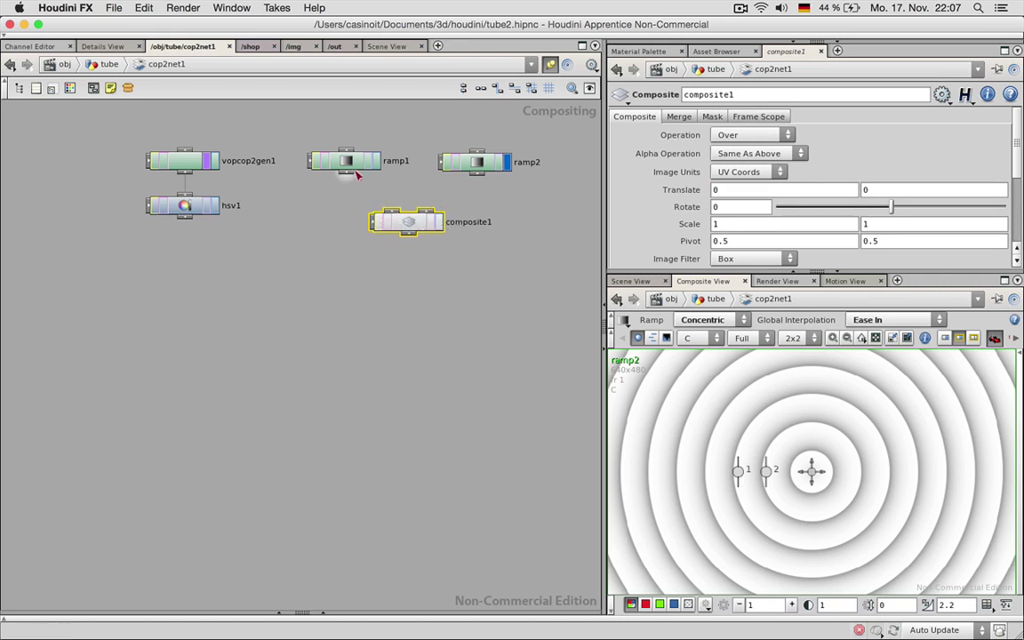
drag(346, 173, 391, 210)
drag(474, 174, 426, 209)
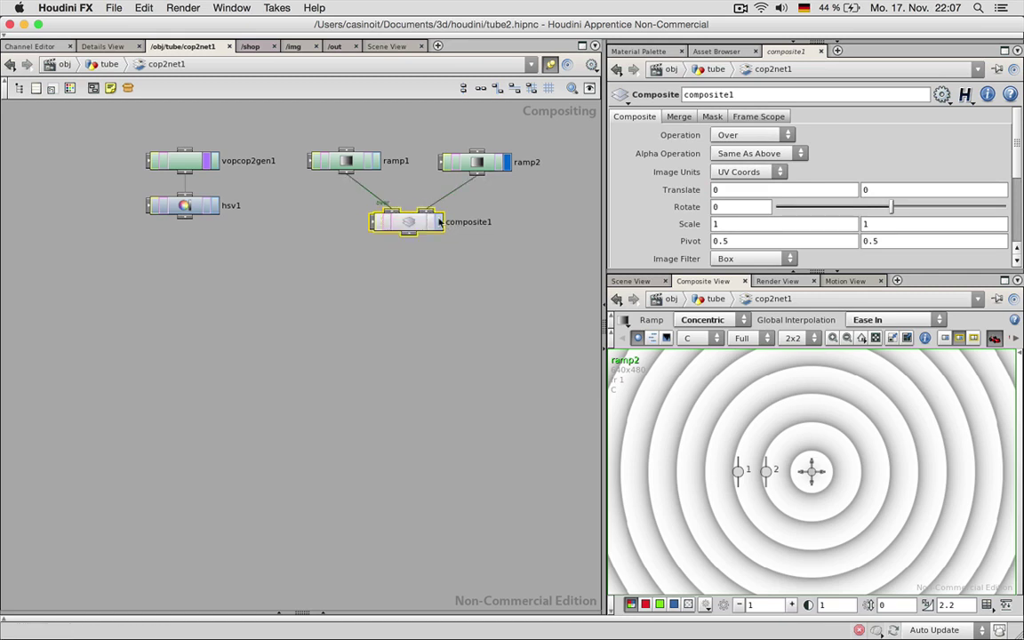
Step: Display the composite1 node and set its operation to Subtract
click(438, 222)
click(735, 134)
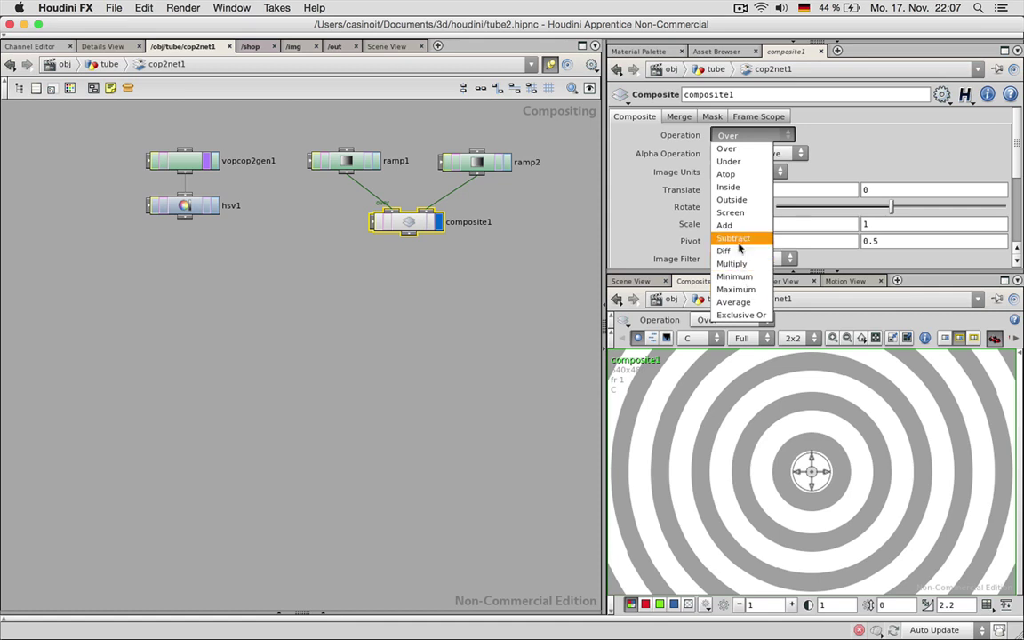
click(733, 239)
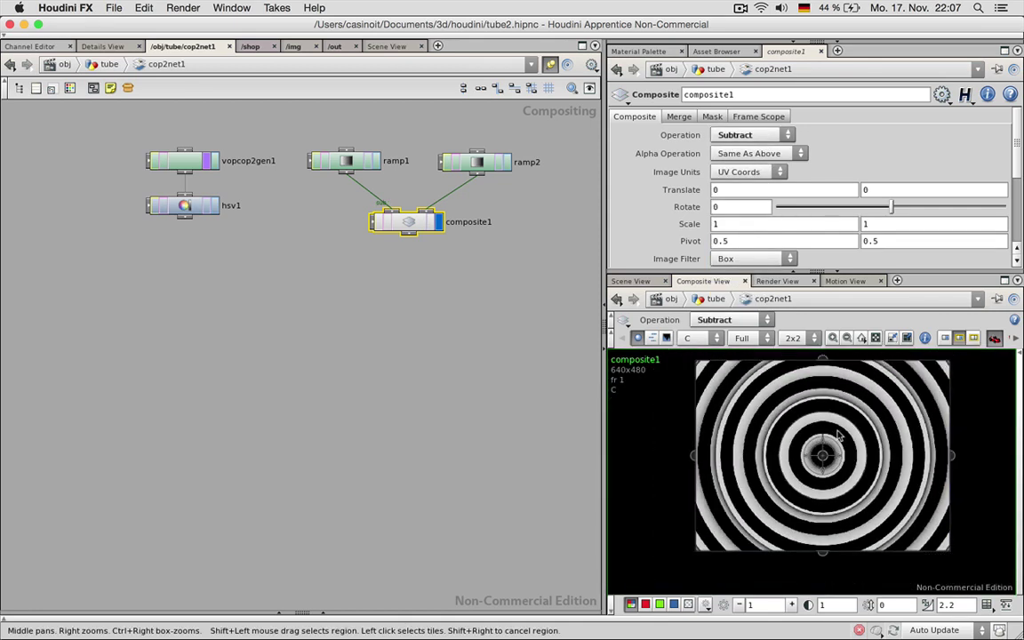
click(477, 427)
Step: Duplicate composite1 below the network, wire hsv1 into the copy's first input and composite1 into its second, and display it
click(400, 227)
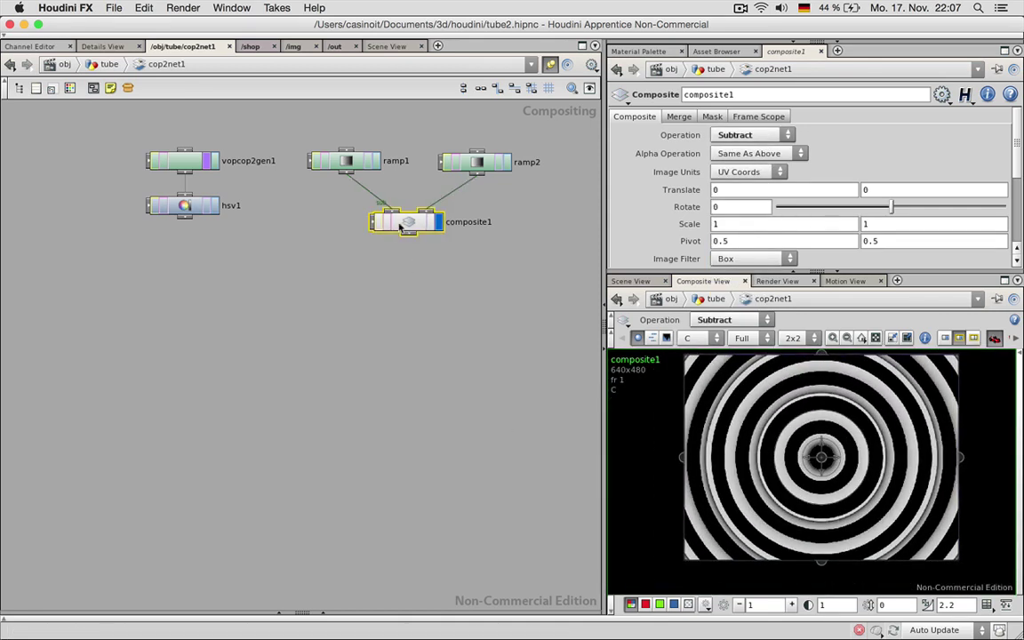
key(super+c)
key(super+v)
drag(470, 266, 276, 320)
click(407, 234)
click(314, 241)
click(183, 217)
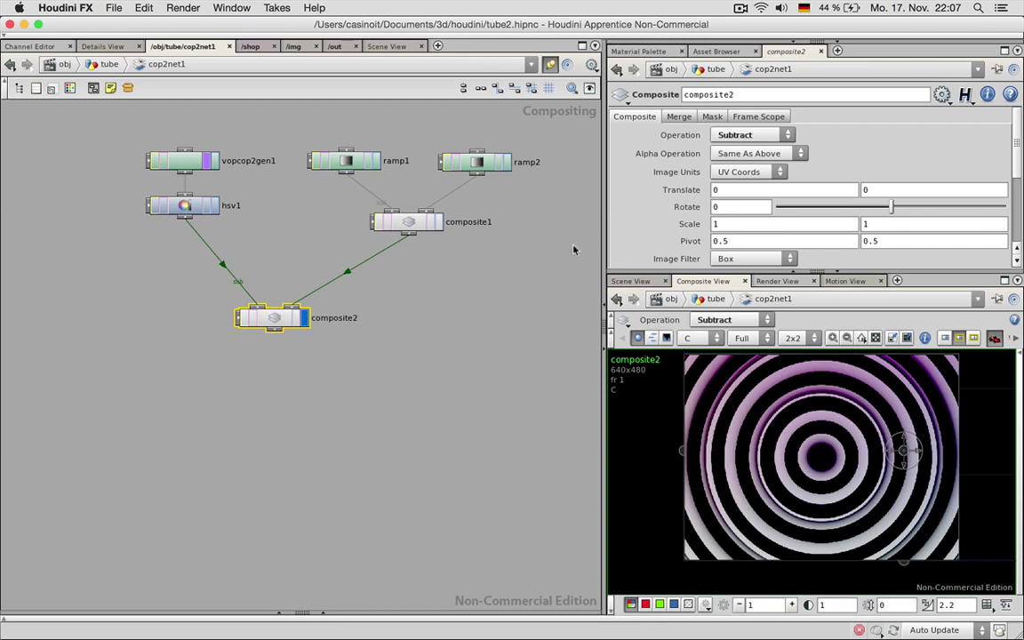
Step: Set composite2's operation to Screen
click(762, 134)
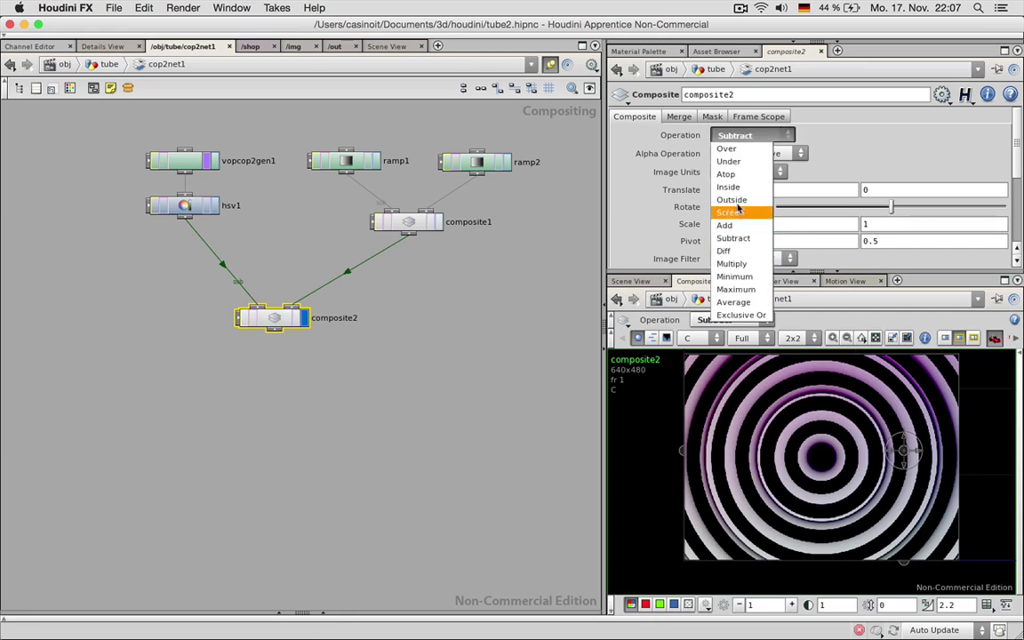
click(739, 213)
scroll(844, 431, up, 2)
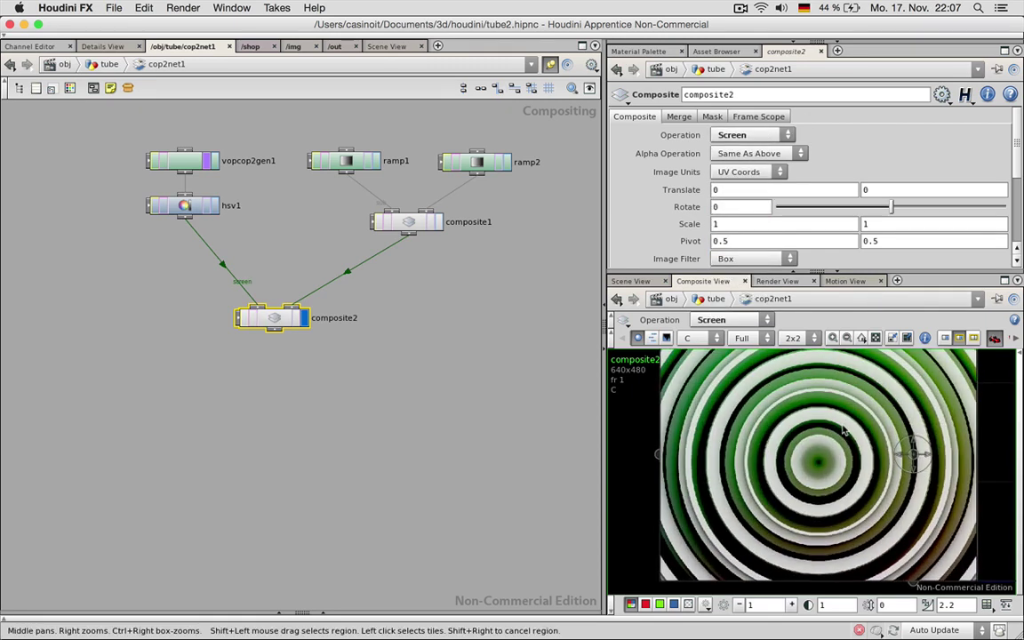
click(453, 369)
click(286, 321)
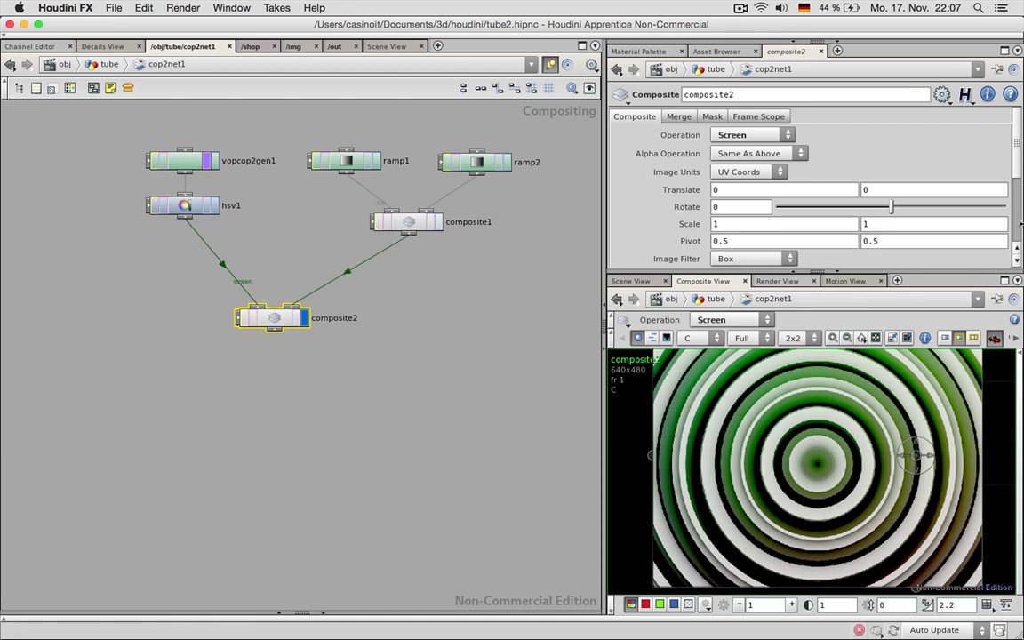
Step: Set composite2's Foreground Weight to 1 and its Background Weight to 0.452
drag(1015, 156, 1015, 196)
drag(921, 205, 1004, 205)
mouse_move(869, 222)
mouse_down()
mouse_move(898, 222)
mouse_move(879, 222)
mouse_up()
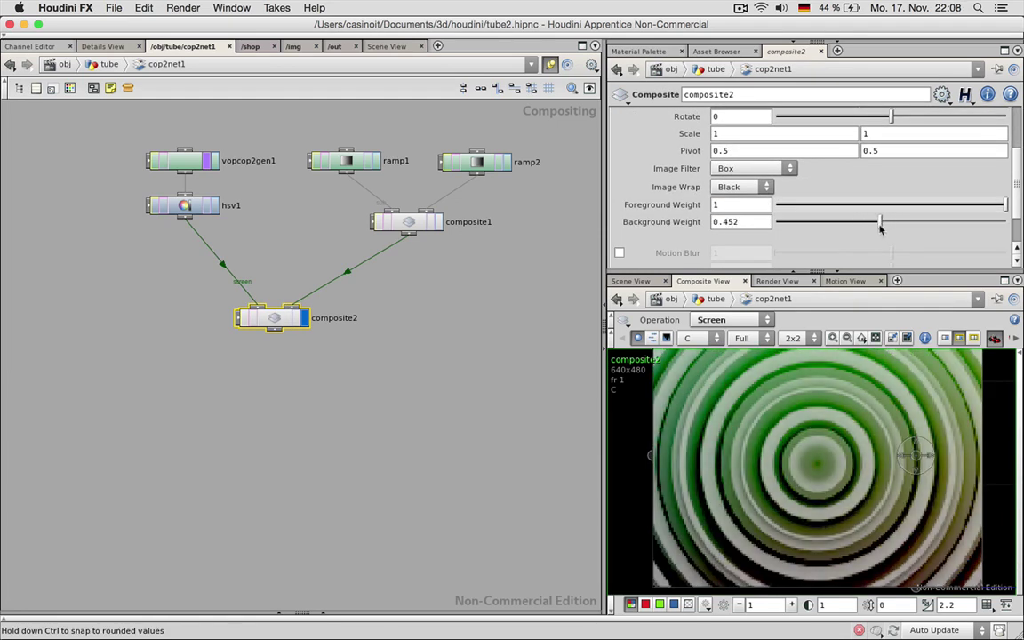
click(548, 417)
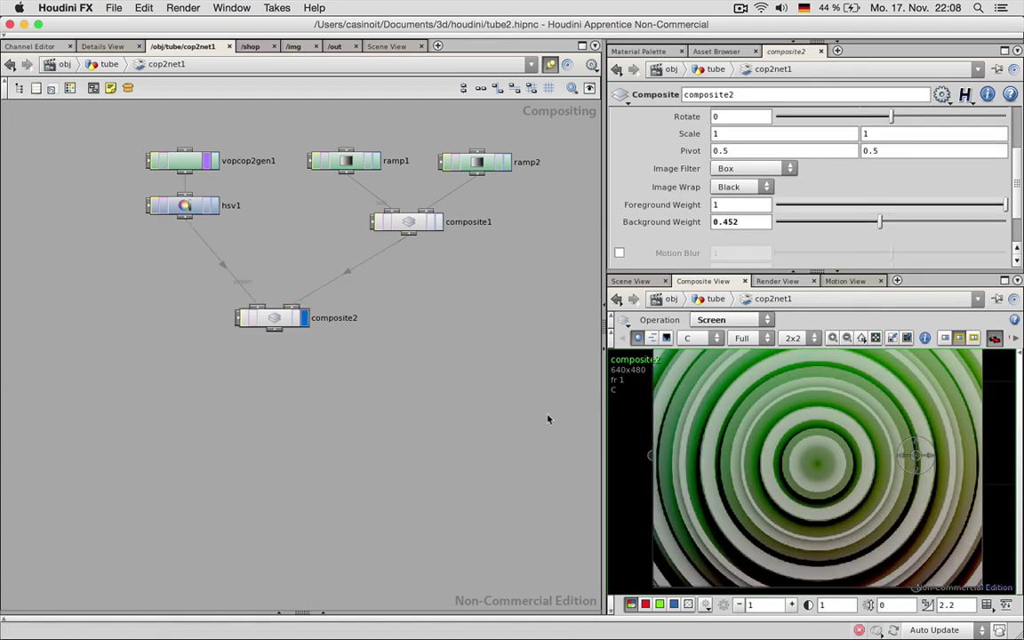
click(862, 337)
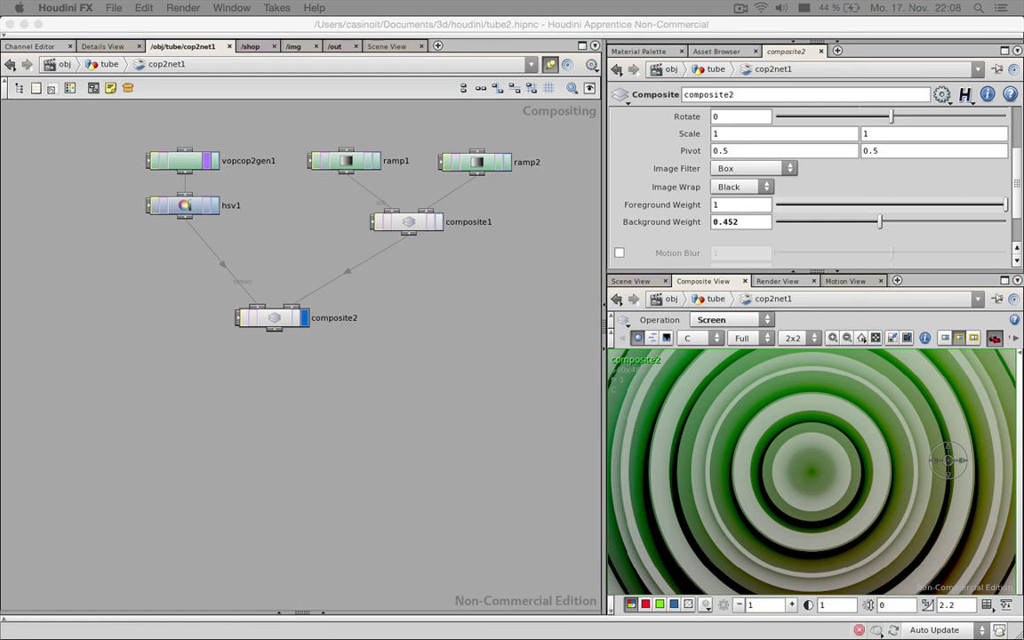
Step: Reduce the Saturation Scale of the hsv1 node to 0.328
click(167, 160)
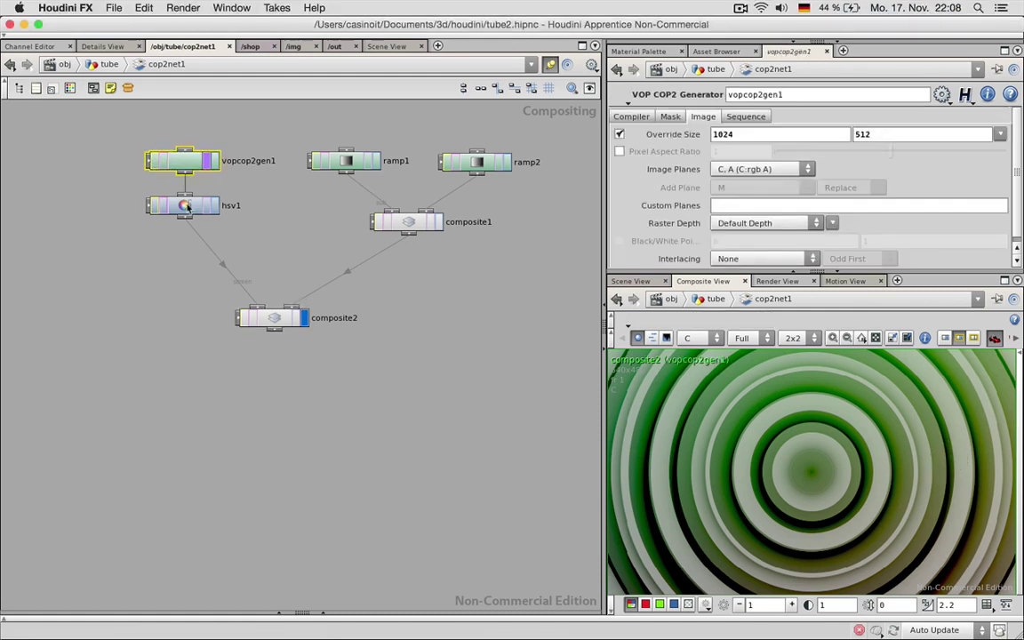
click(186, 205)
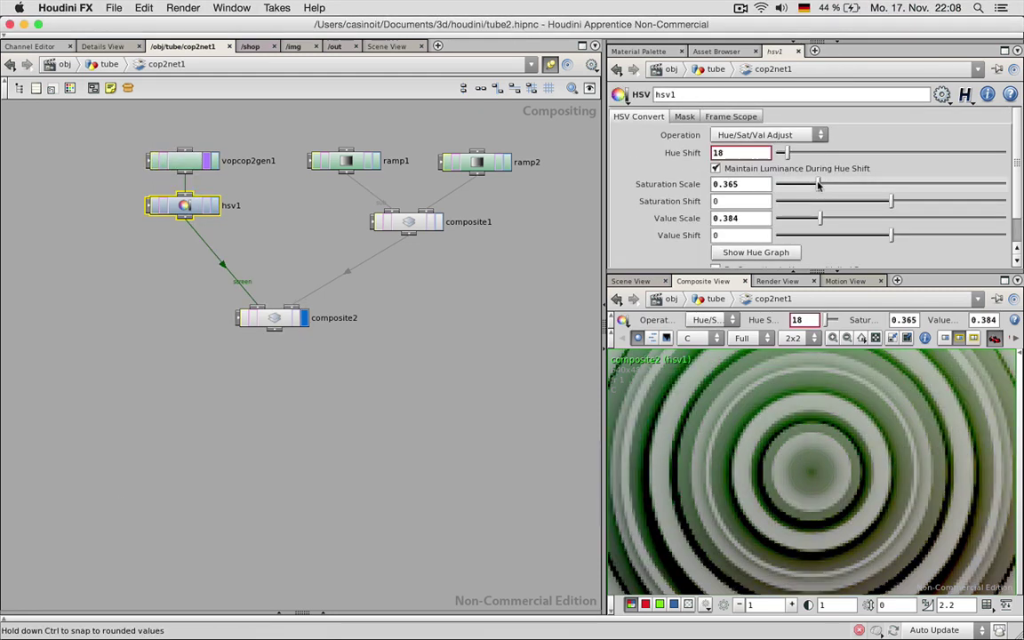
drag(819, 184, 812, 184)
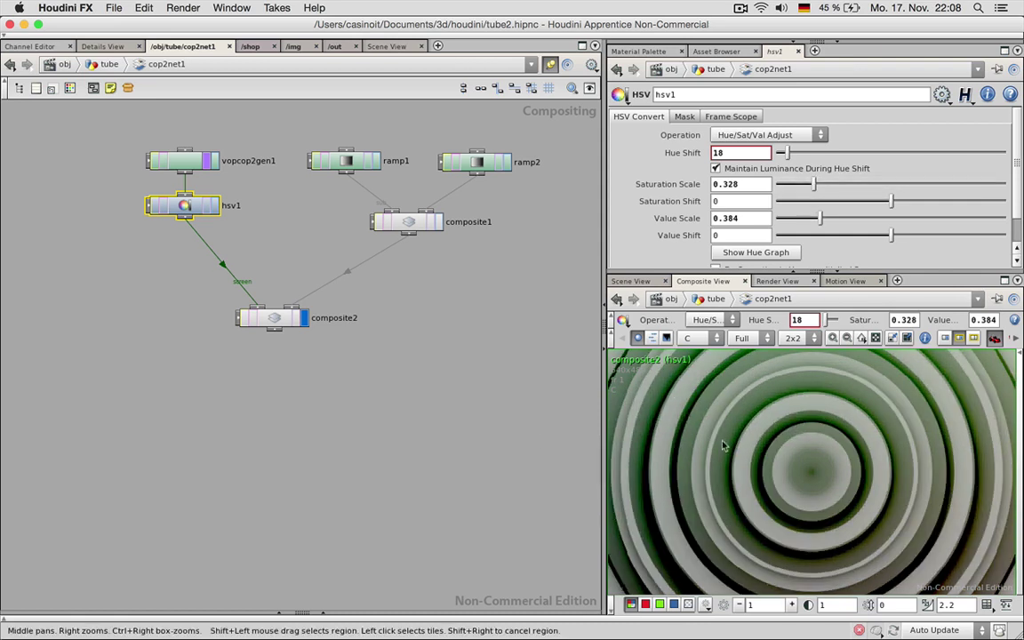
scroll(725, 446, down, 3)
click(860, 338)
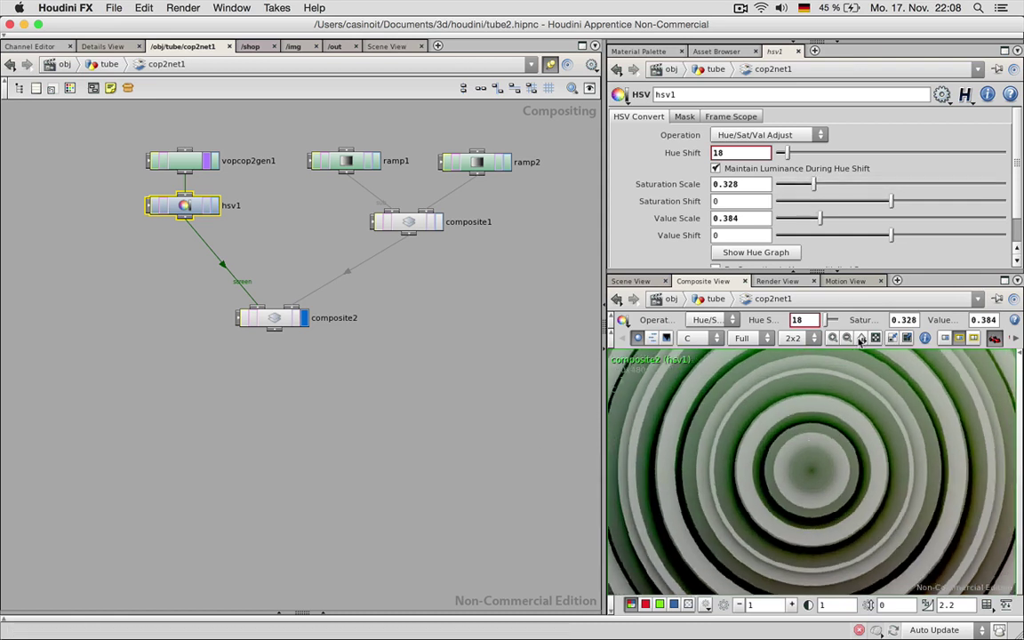
Step: Override the image size of ramp1 with 1024 by 512
click(351, 161)
click(725, 116)
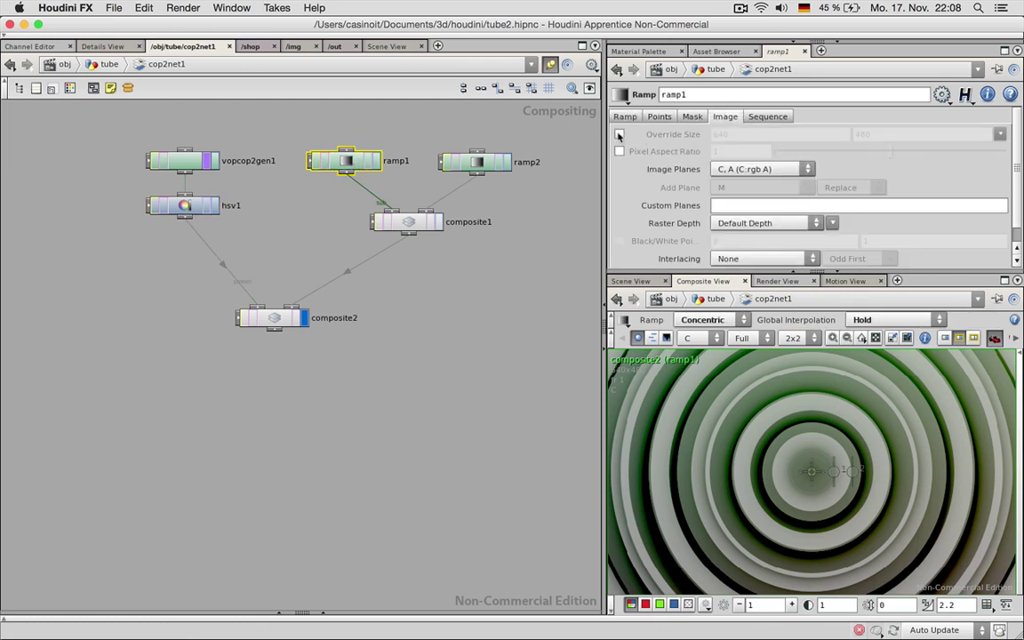
click(620, 135)
double_click(763, 131)
text(102)
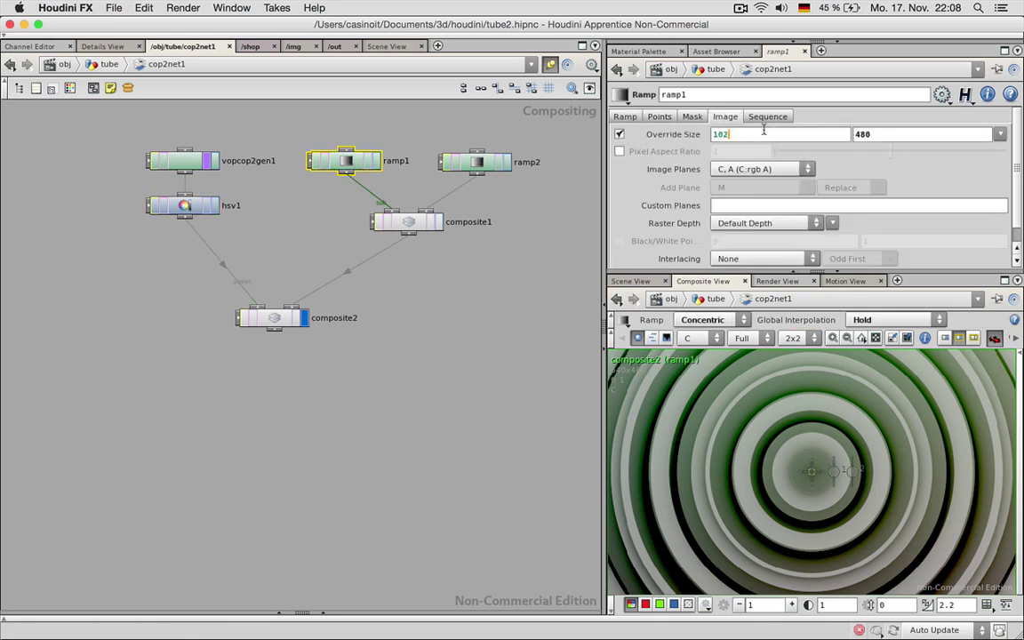
text(4)
key(Tab)
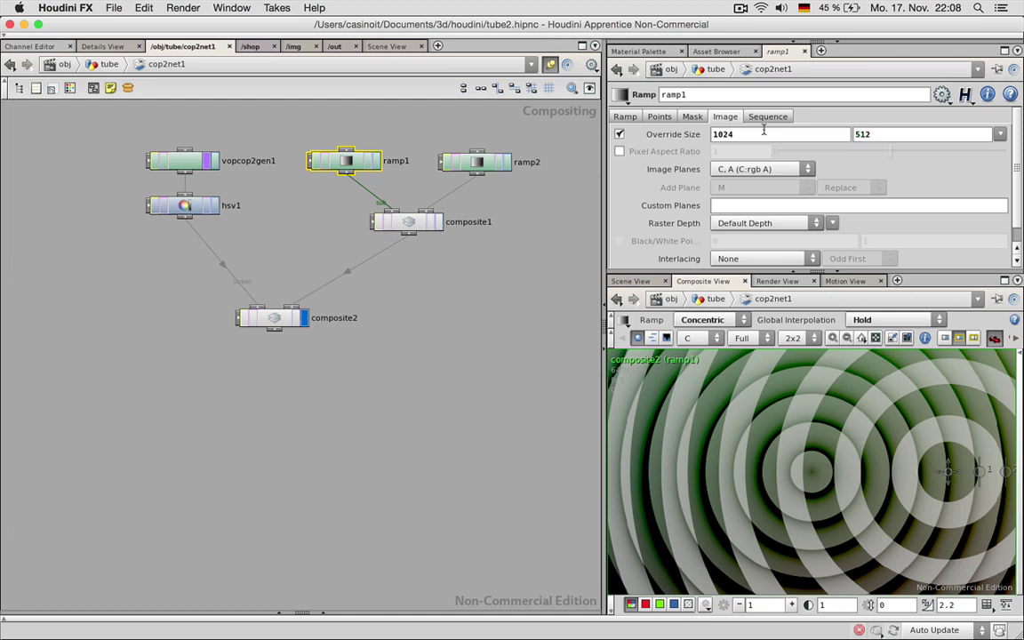
Step: Enable Override Size on ramp2 and link its size to ramp1's by pasting the copied parameter as references
click(475, 162)
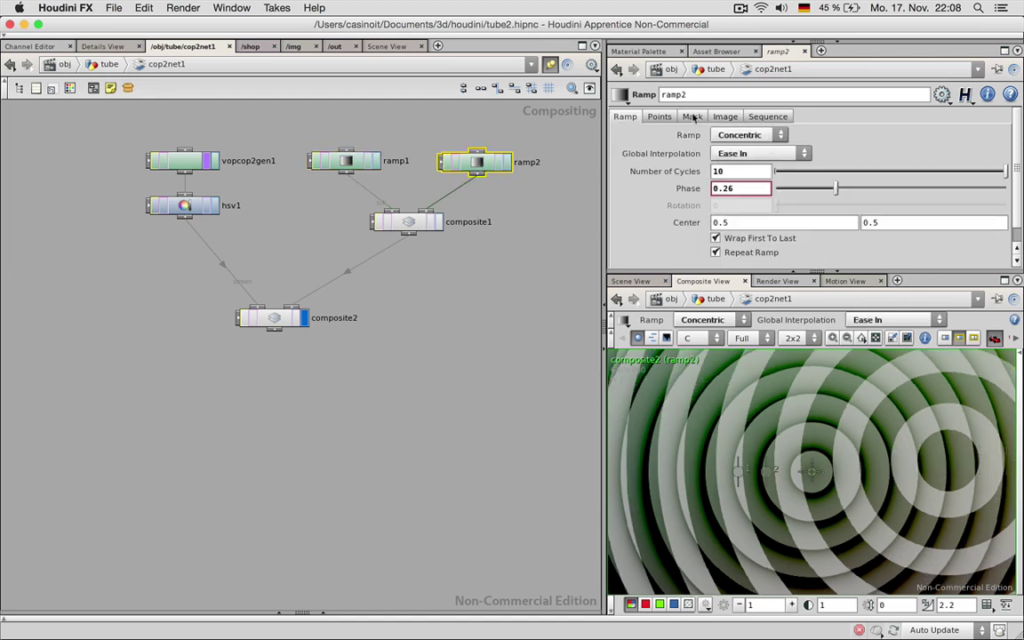
click(725, 117)
click(619, 134)
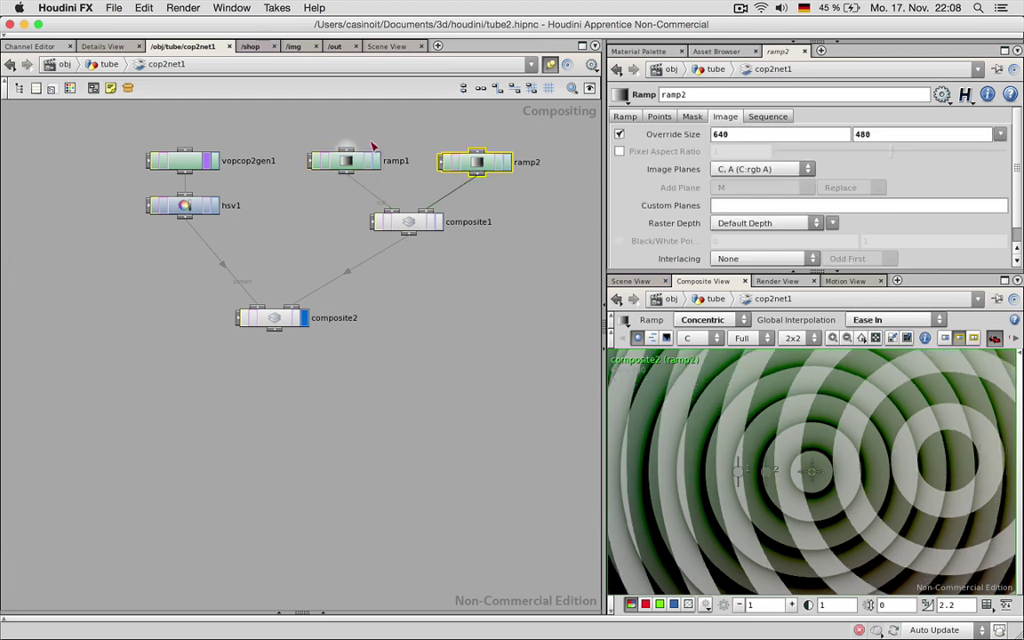
click(345, 160)
right_click(672, 134)
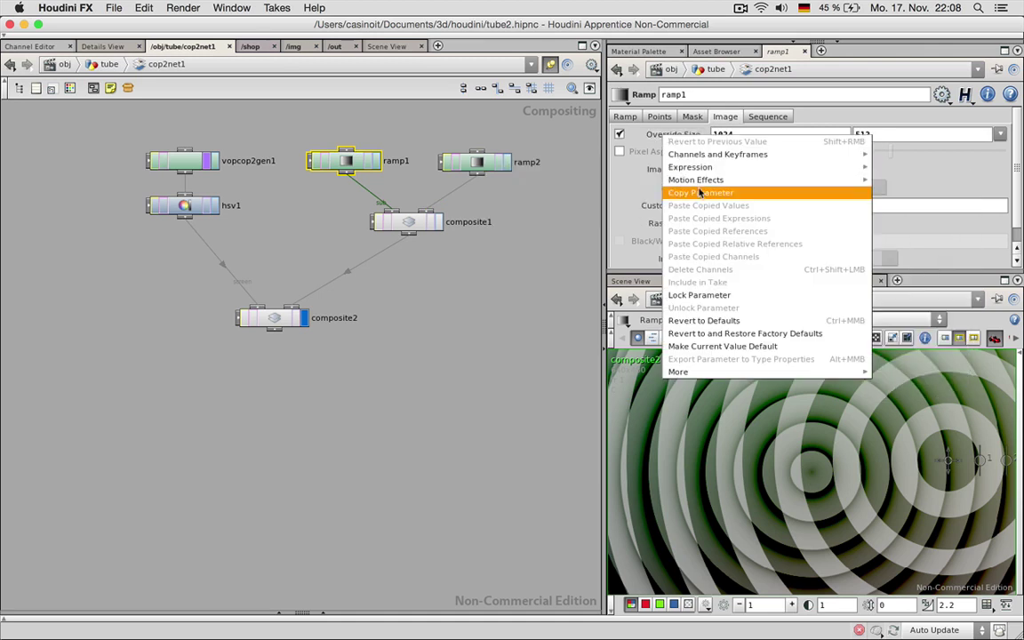
click(700, 192)
click(485, 163)
right_click(736, 134)
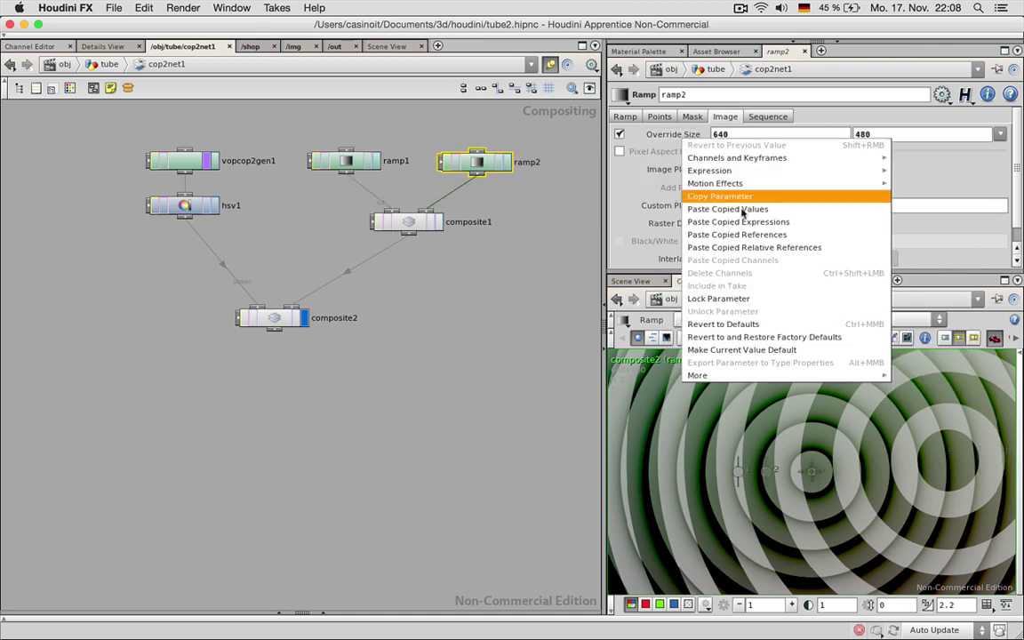
click(755, 234)
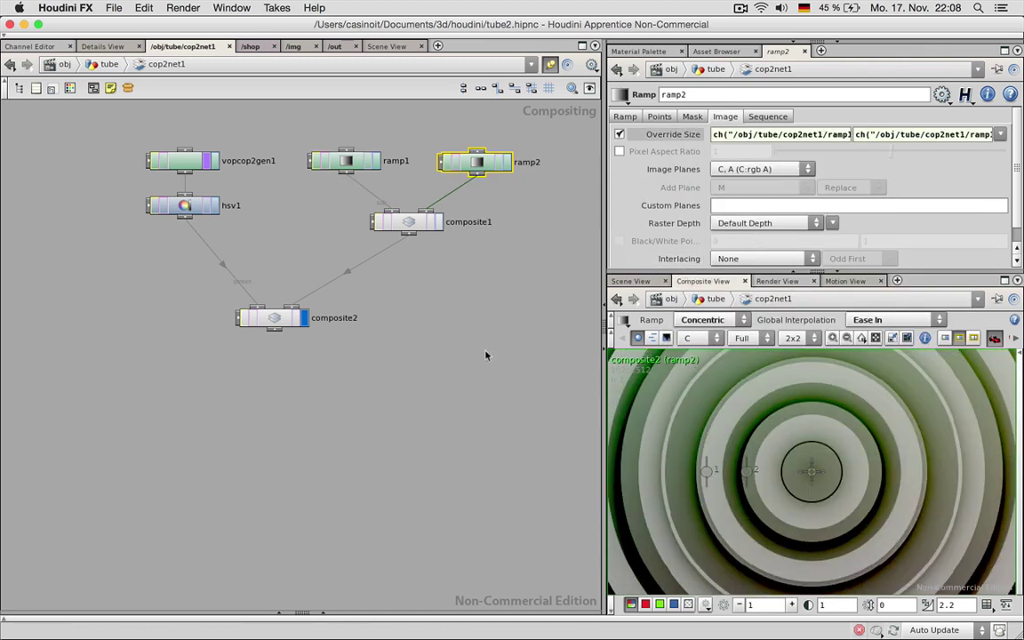
click(491, 384)
Step: Append a Null node below composite2, display it and rename it OUT
click(296, 321)
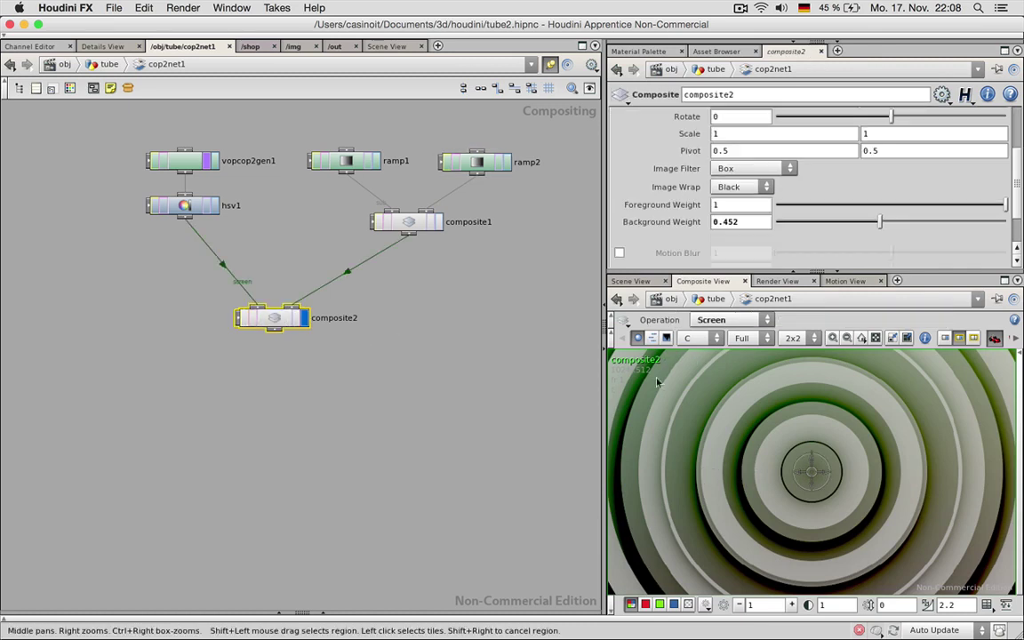
middle_drag(886, 432, 826, 447)
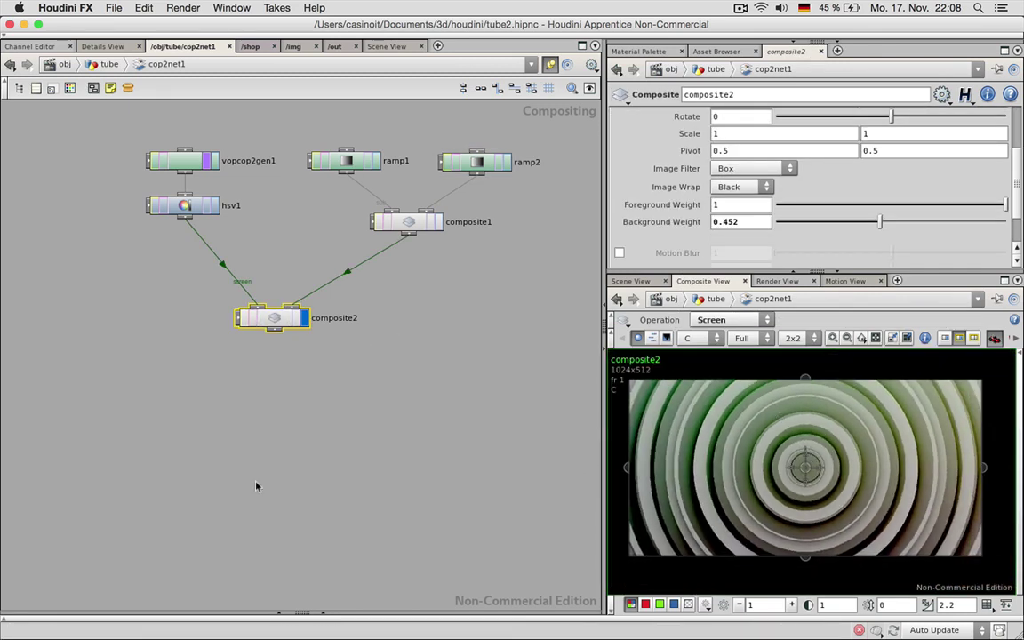
key(Tab)
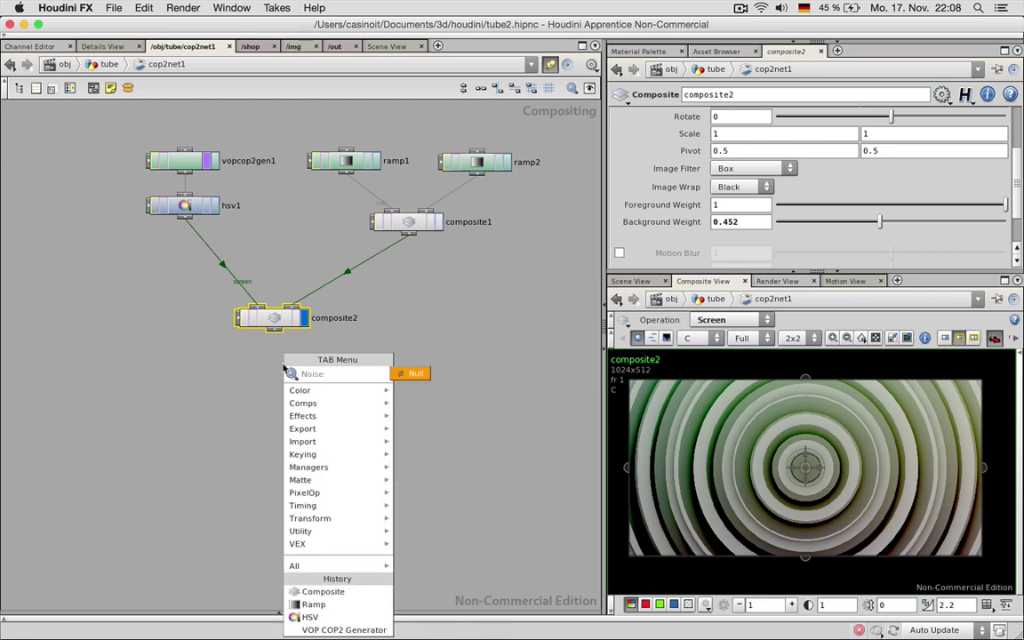
key(Escape)
click(286, 364)
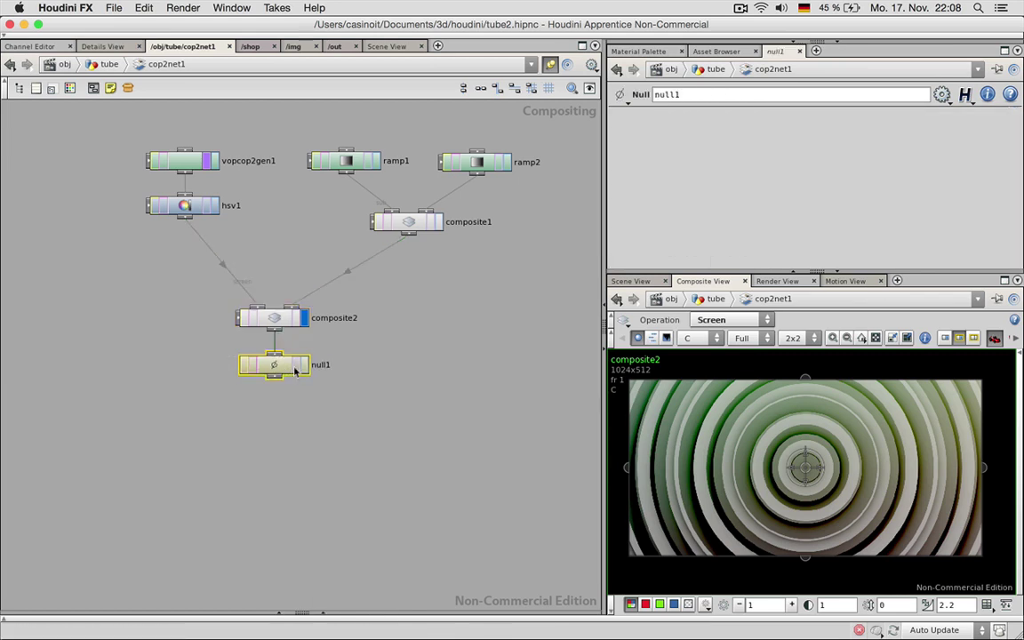
double_click(320, 365)
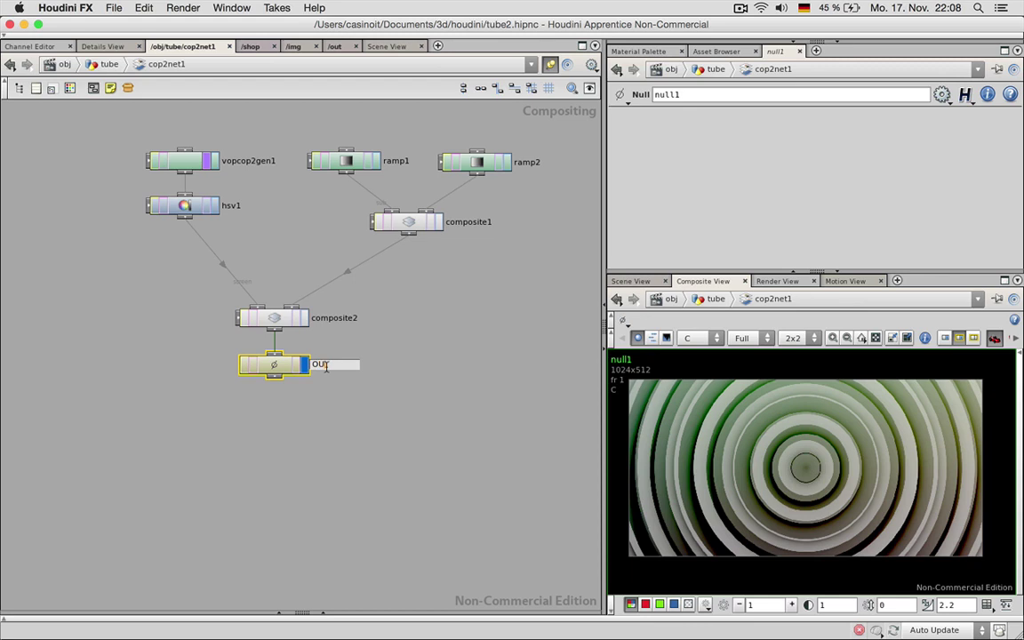
text(OUT)
key(Return)
Step: Return to the tube's geometry network and delete the uvquickshade1 node
key(u)
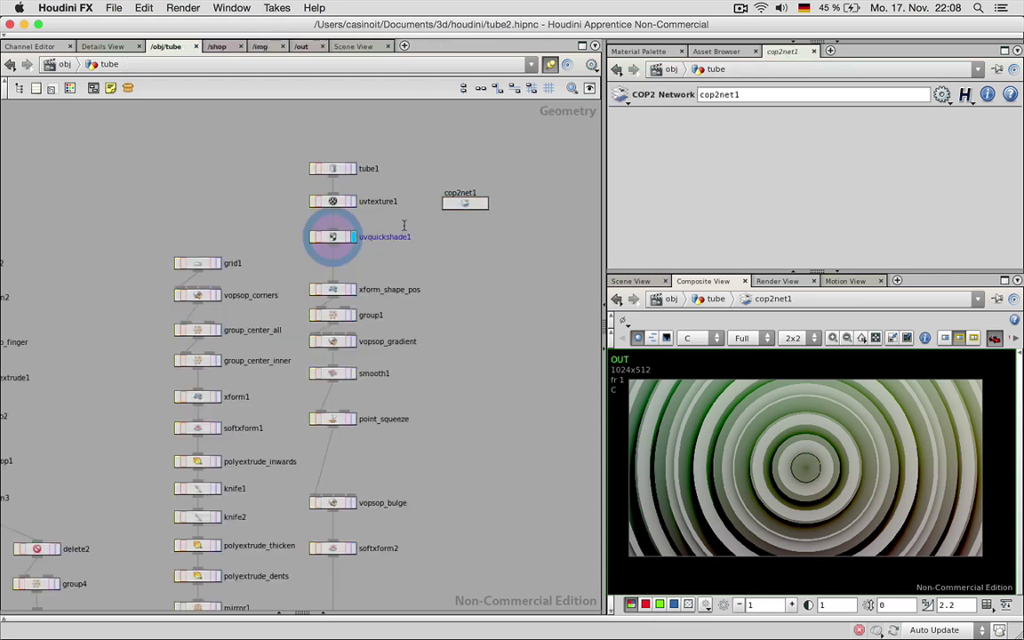
click(334, 237)
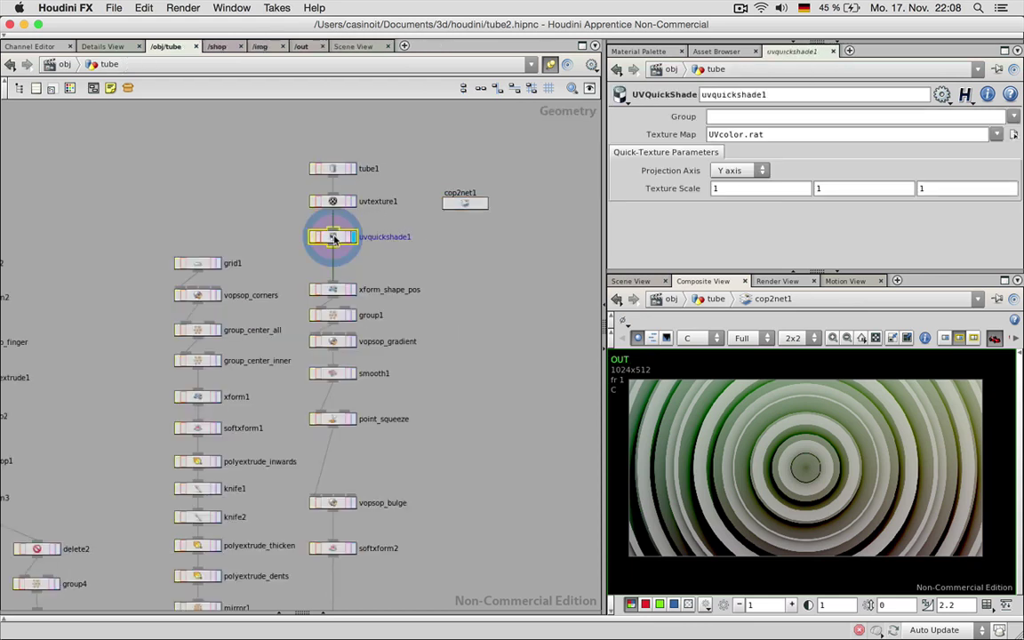
key(Delete)
Step: Display softxform2 in the scene view and look at the tube through cam1
click(630, 281)
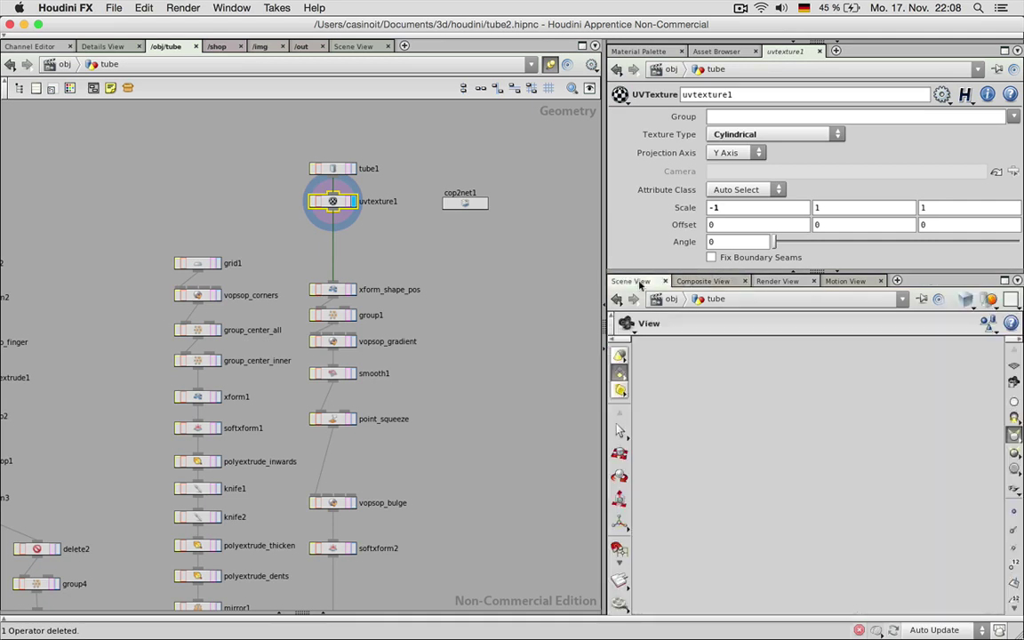
scroll(410, 320, down, 5)
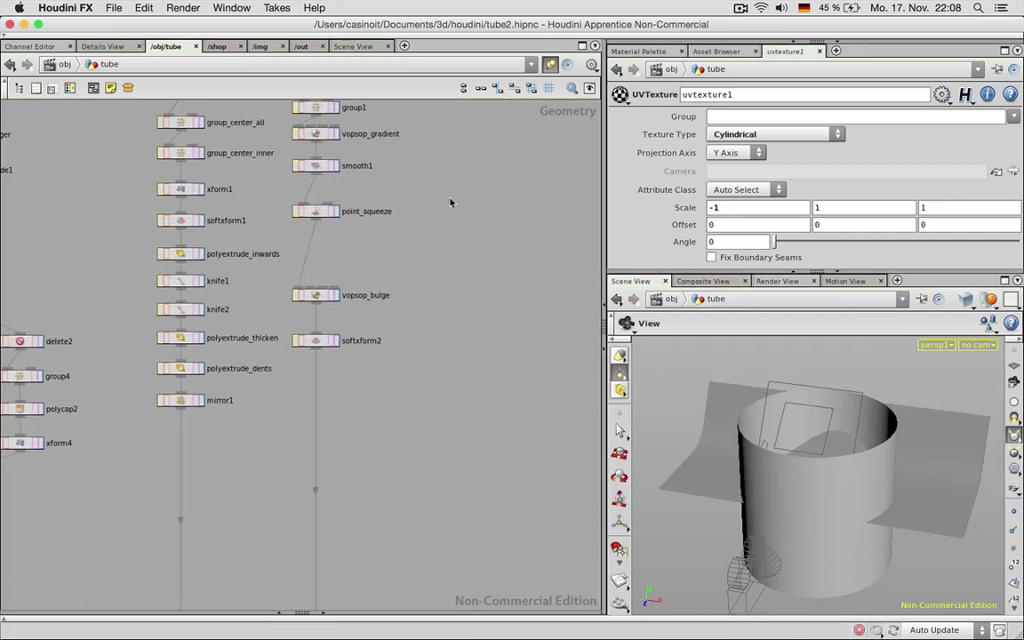
scroll(409, 271, up, 4)
scroll(373, 409, down, 3)
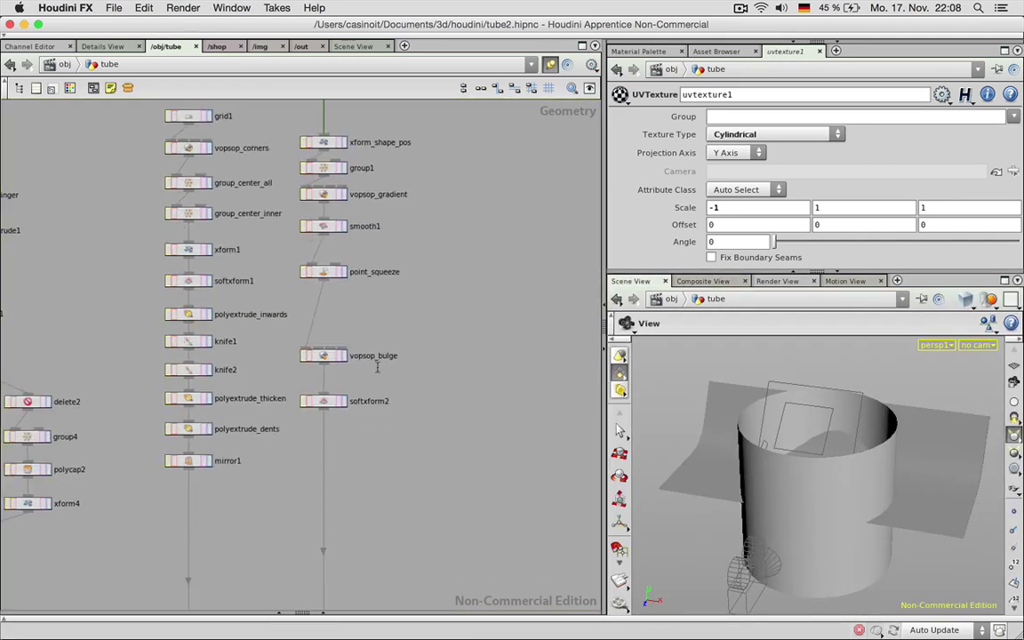
click(344, 401)
scroll(464, 292, down, 4)
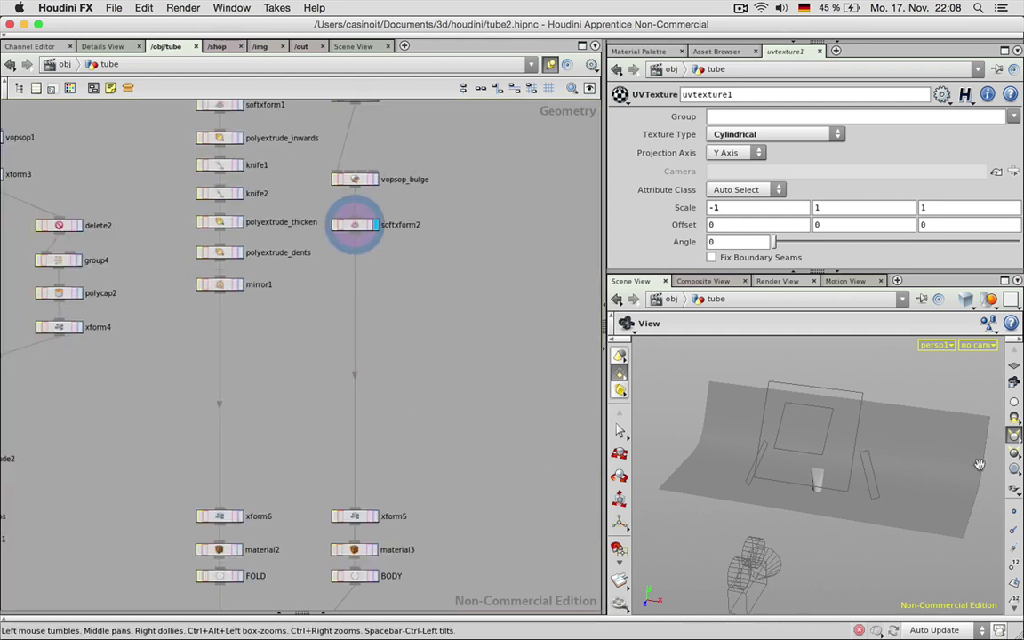
click(978, 345)
click(897, 402)
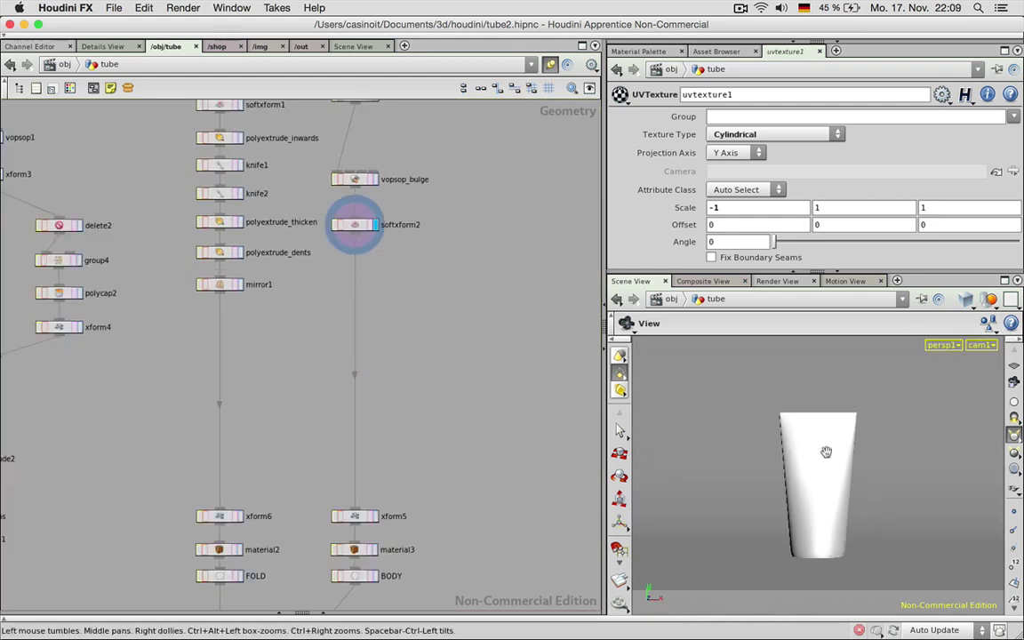
Step: Display material3 and open the parameters of its assigned /shop/body material
scroll(382, 338, down, 6)
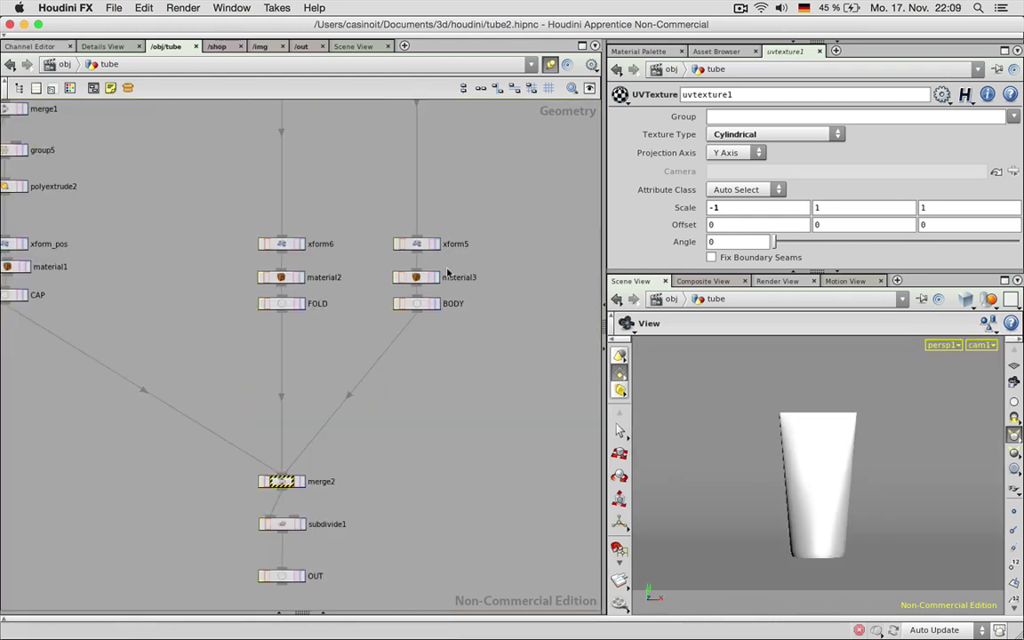
click(417, 277)
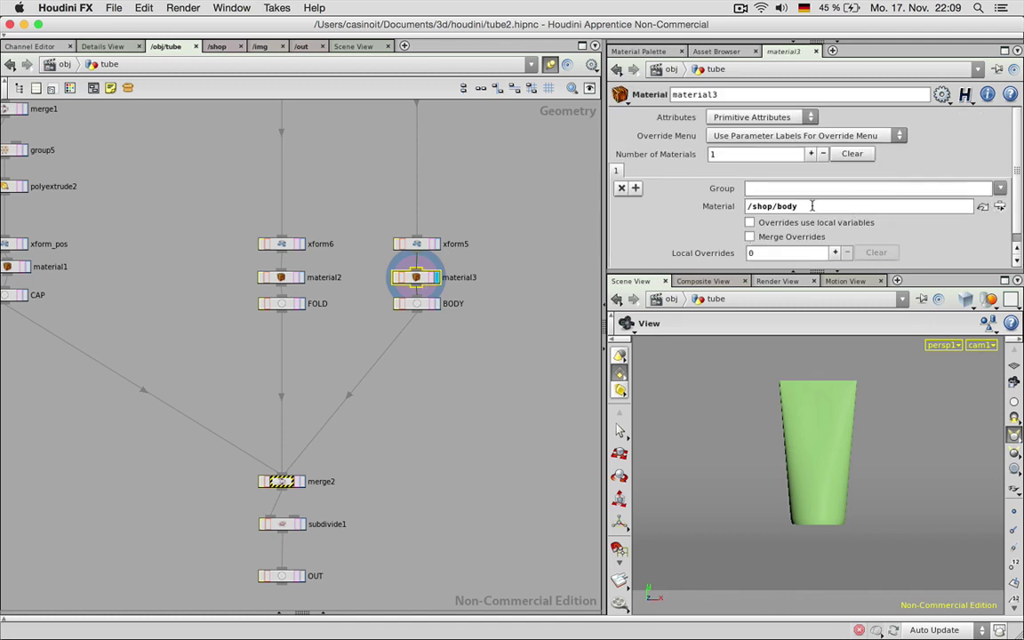
click(982, 208)
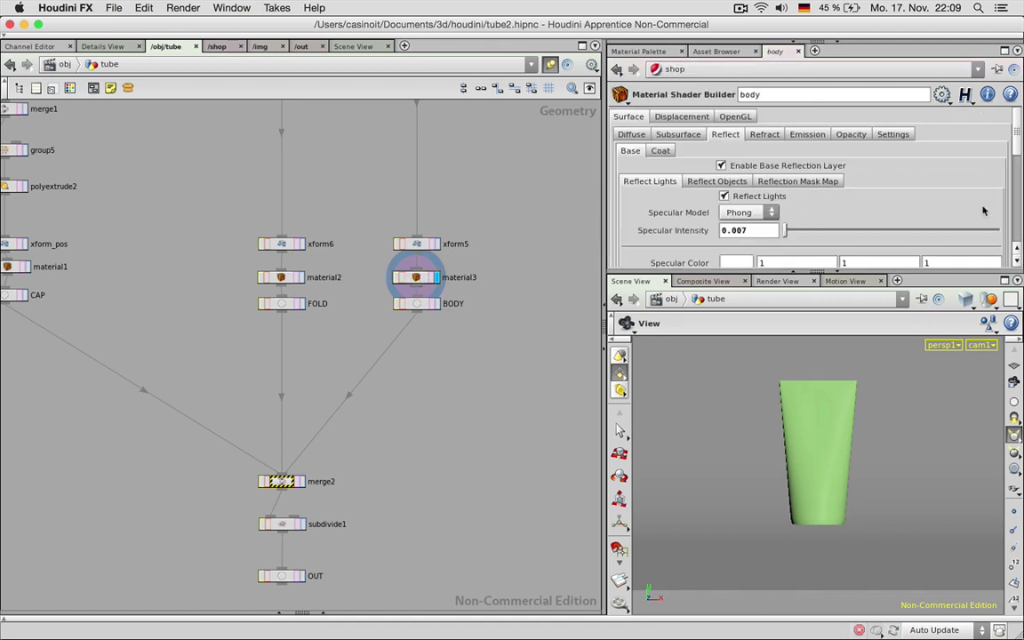
Step: Turn on Use Color Map in the body material's diffuse surface settings
scroll(888, 198, down, 3)
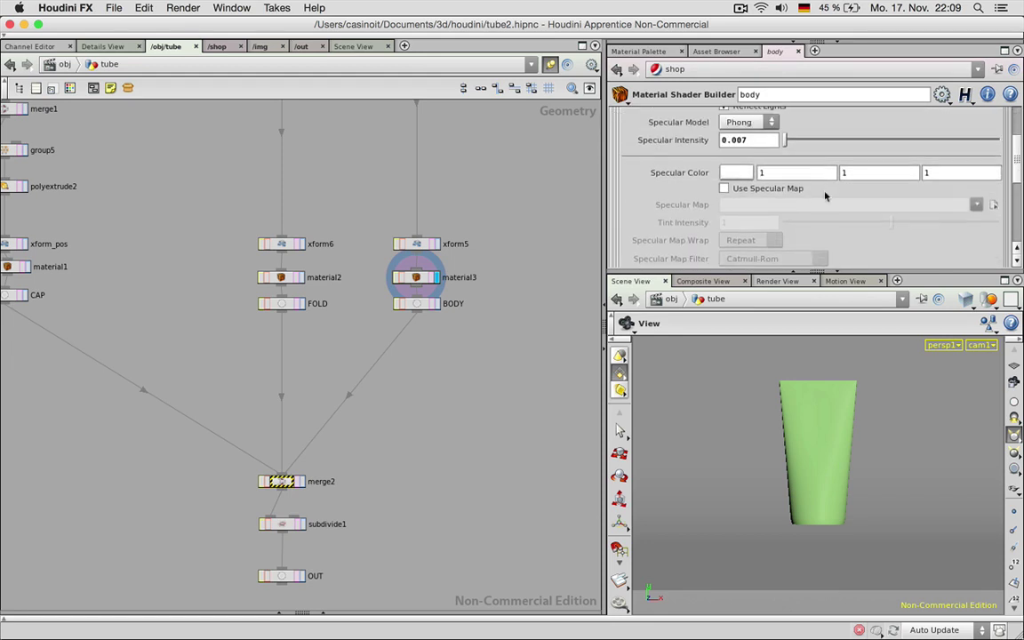
drag(1016, 153, 1016, 114)
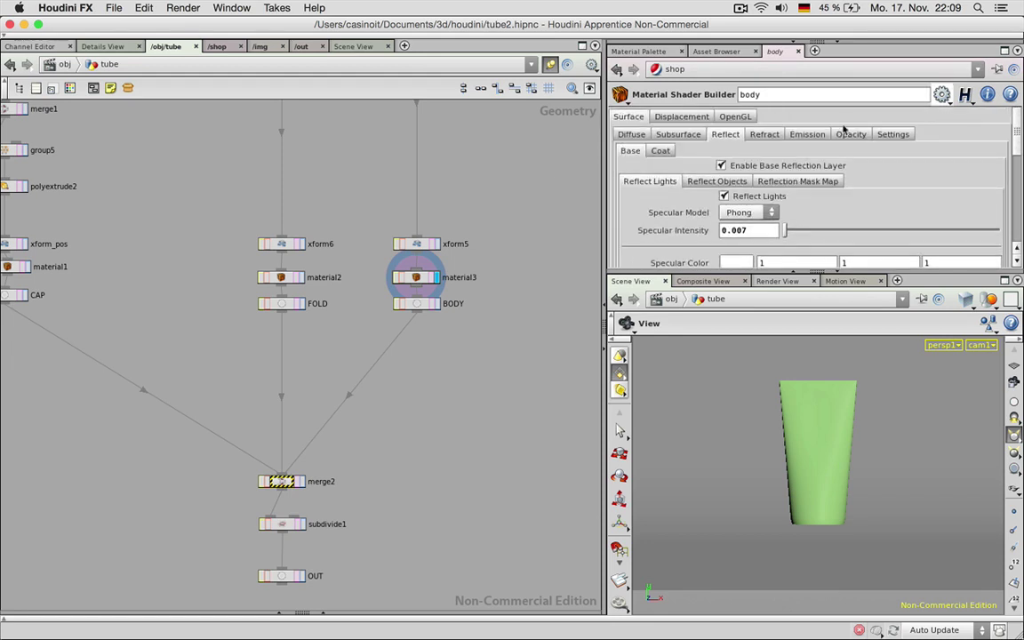
click(631, 134)
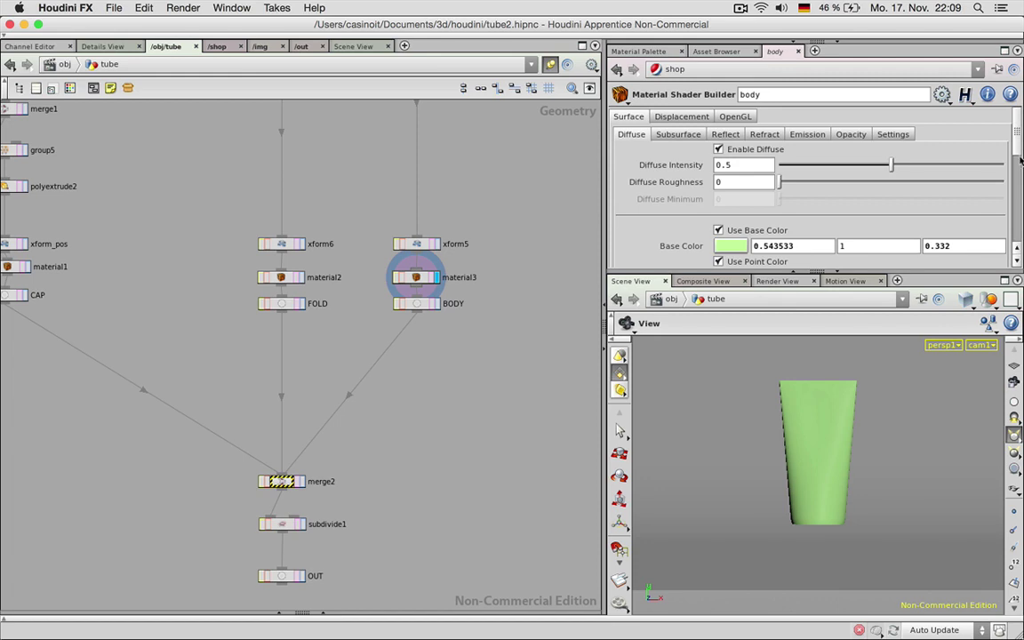
drag(1020, 159, 1016, 186)
click(718, 163)
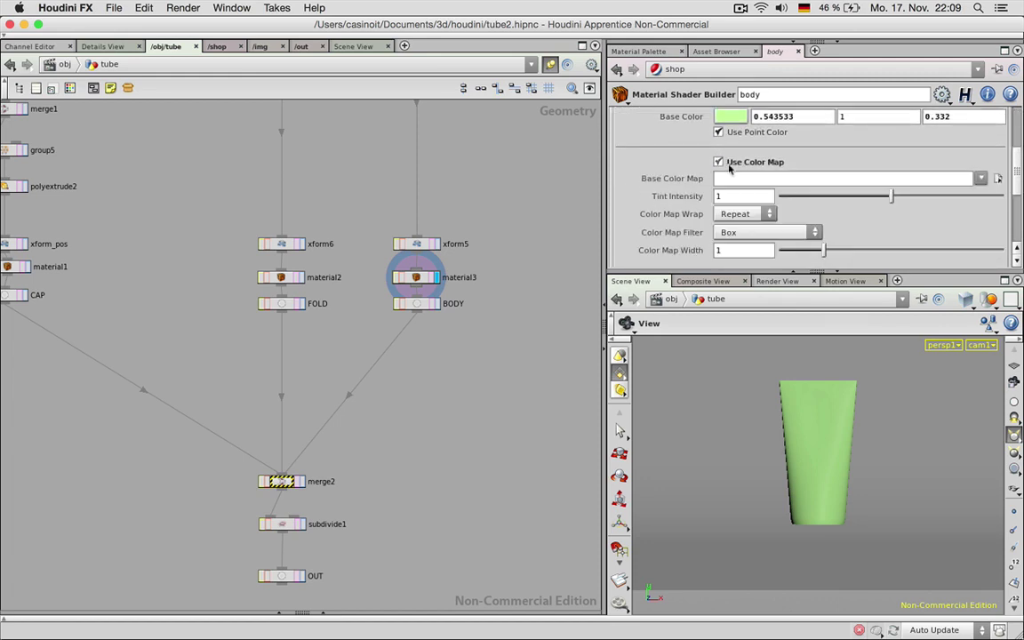
Step: Enter op:/obj/tube/ as the start of the body material's Base Color Map path
click(998, 179)
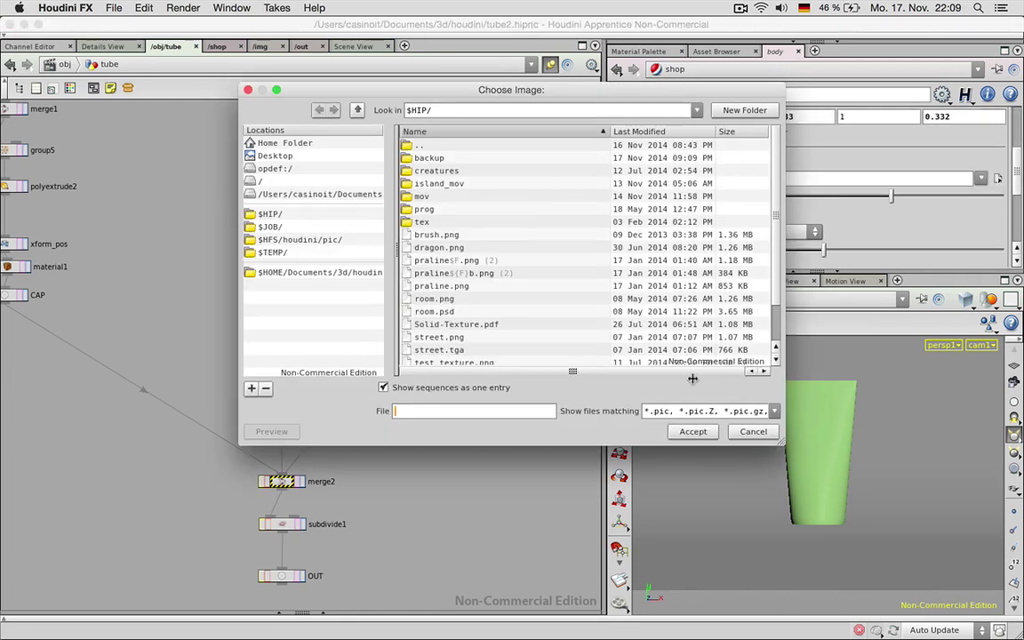
click(752, 431)
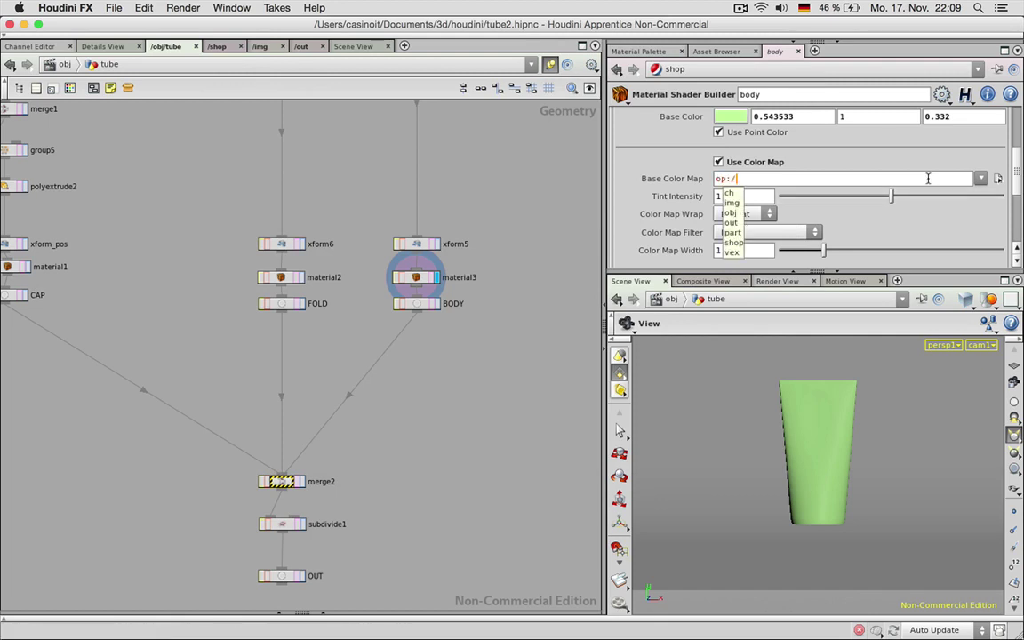
text(obj/)
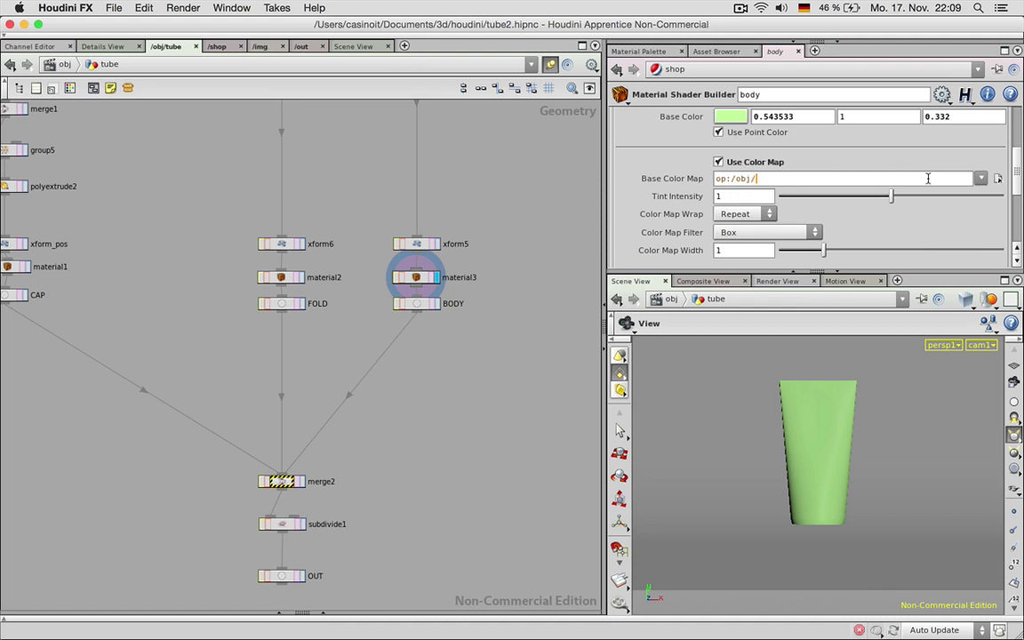
text(tube)
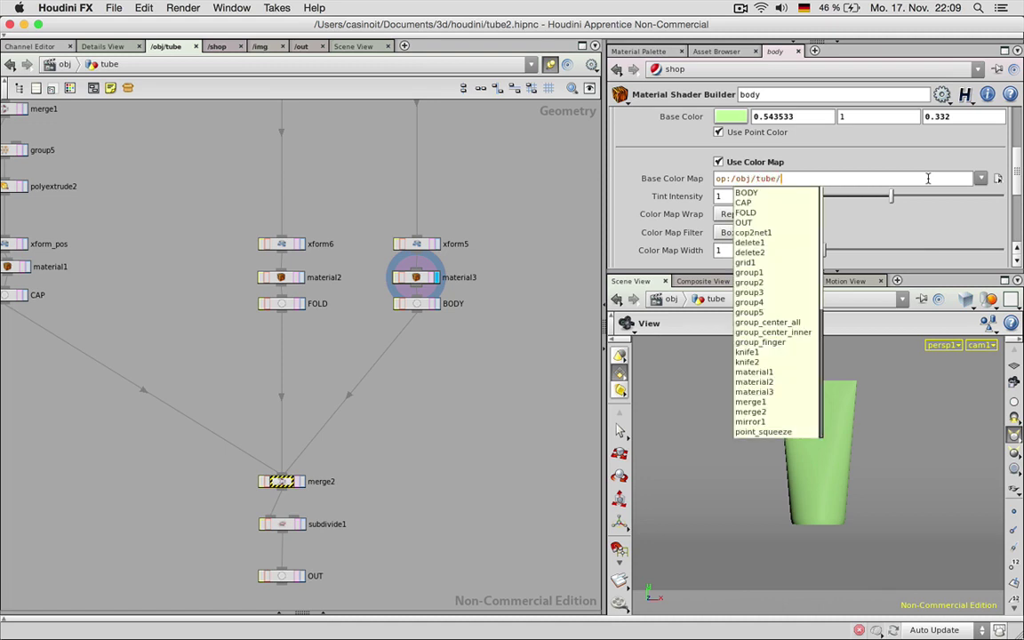
text(/te)
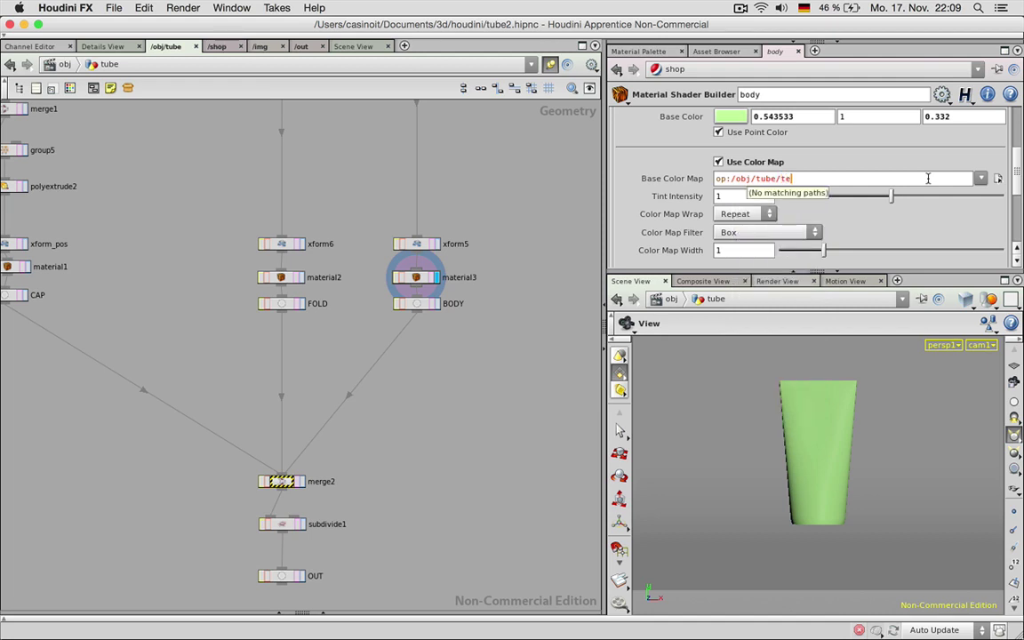
text(x)
key(BackSpace)
key(BackSpace)
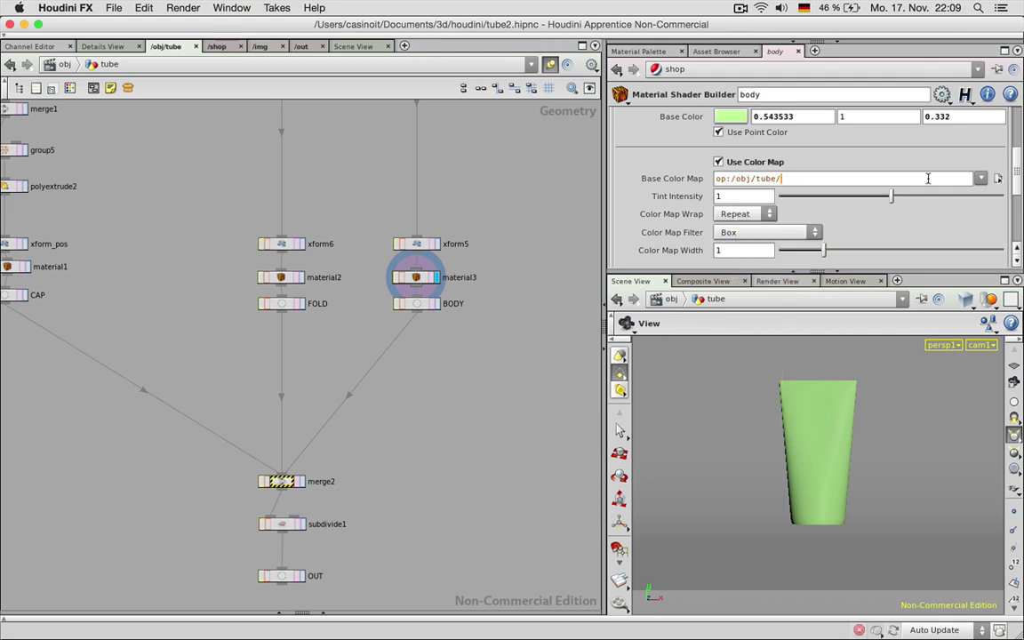
key(Return)
Step: Rename the compositing network beside uvtexture1 in the tube's geometry network as texture
middle_drag(475, 158, 457, 635)
middle_drag(551, 319, 499, 520)
double_click(469, 274)
text(te)
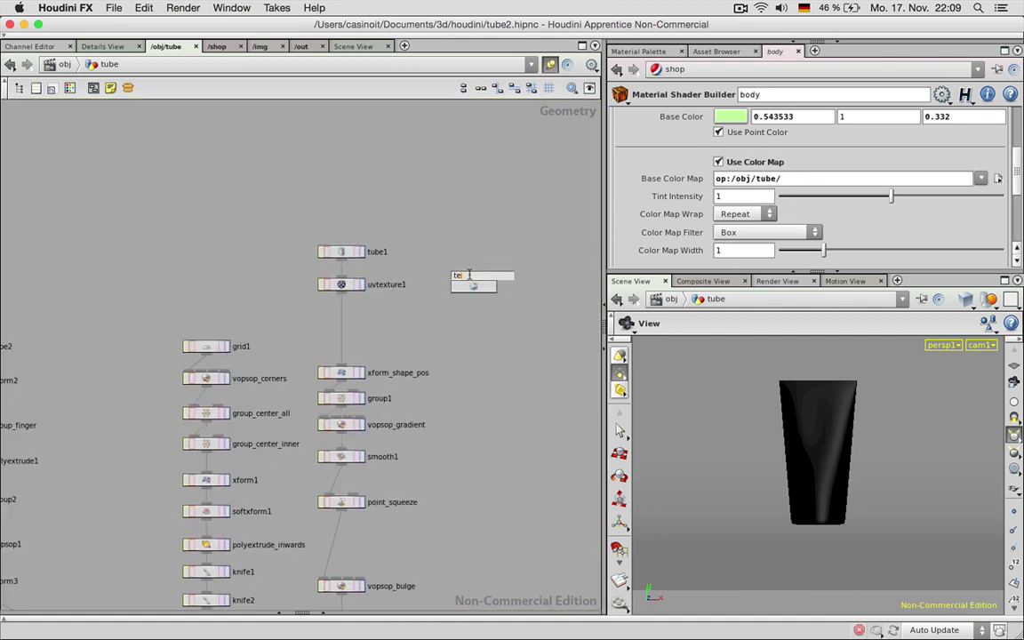
text(xture)
key(Return)
Step: Complete the body material's Base Color Map path as op:/obj/tube/texture/OUT
click(800, 177)
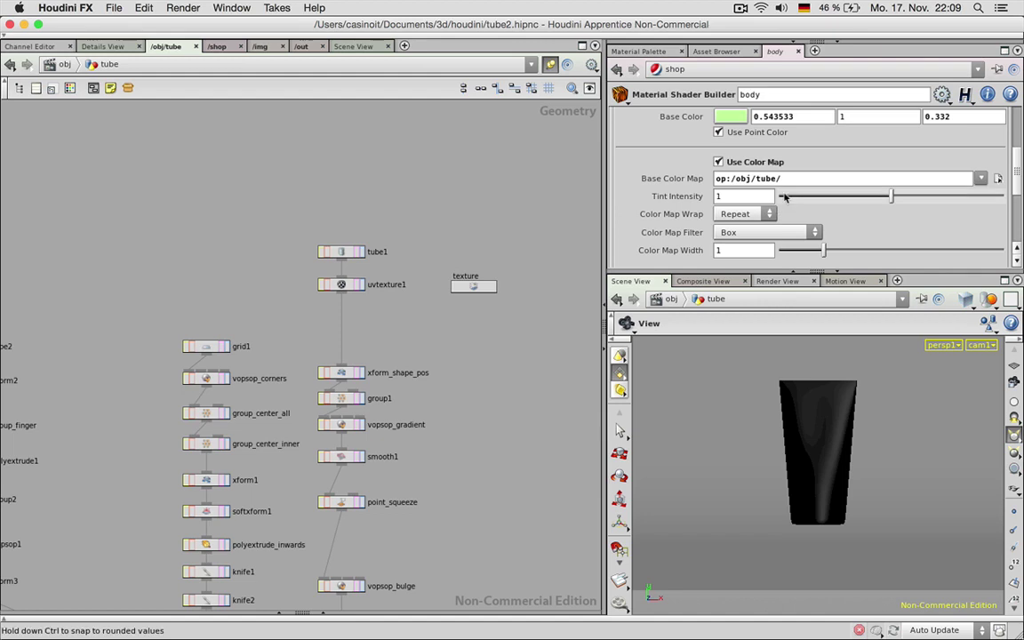
text(tex)
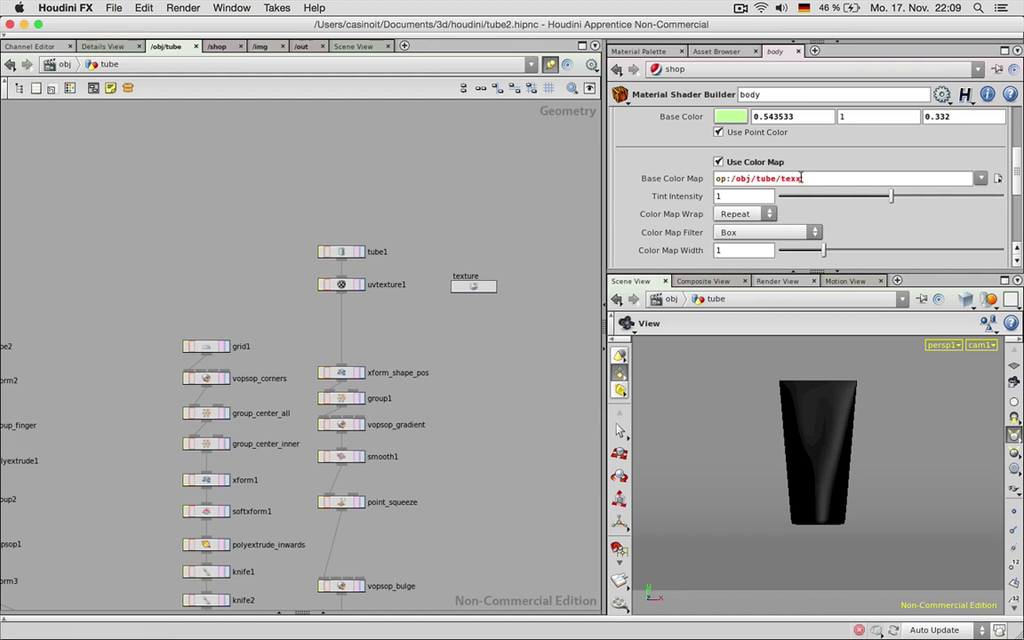
text(ture/OUT)
key(Return)
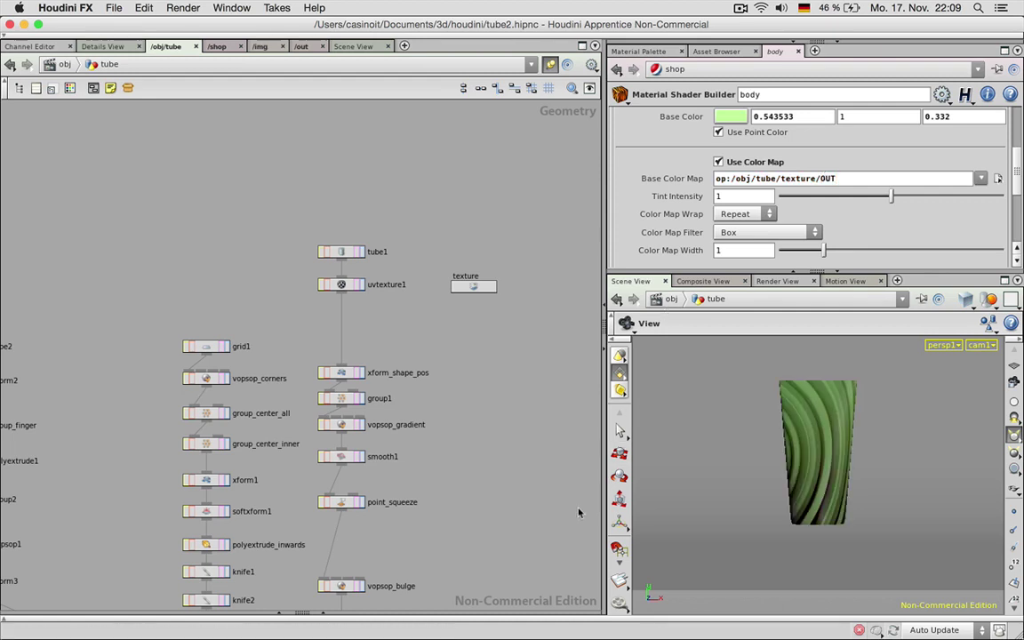
Step: Inspect the textured tube body in the scene view and return the view to cam1
middle_drag(567, 557, 491, 216)
middle_drag(461, 306, 455, 120)
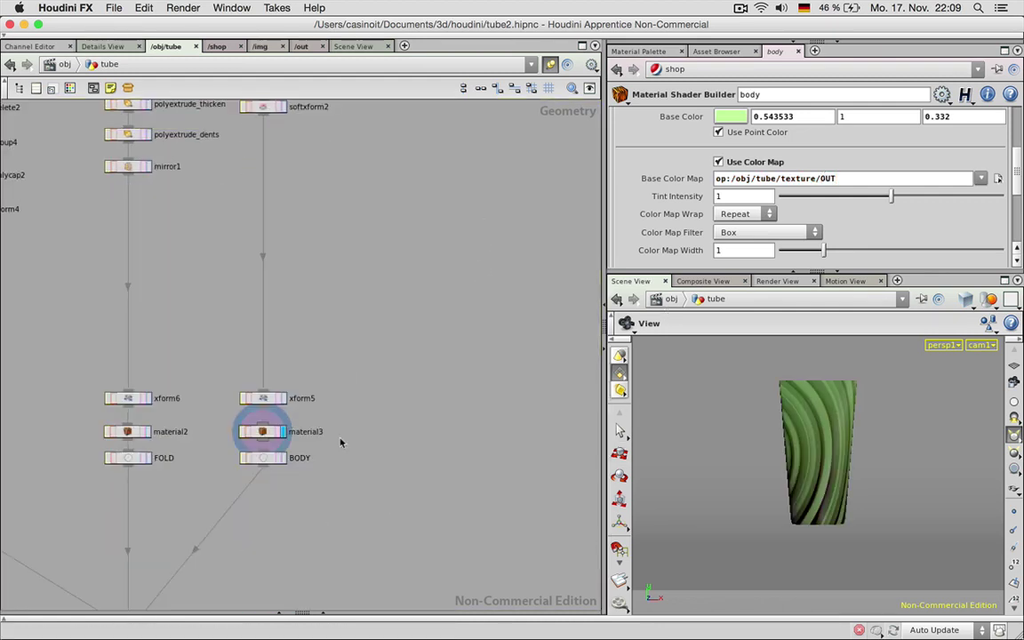
middle_drag(340, 442, 427, 355)
drag(806, 442, 830, 458)
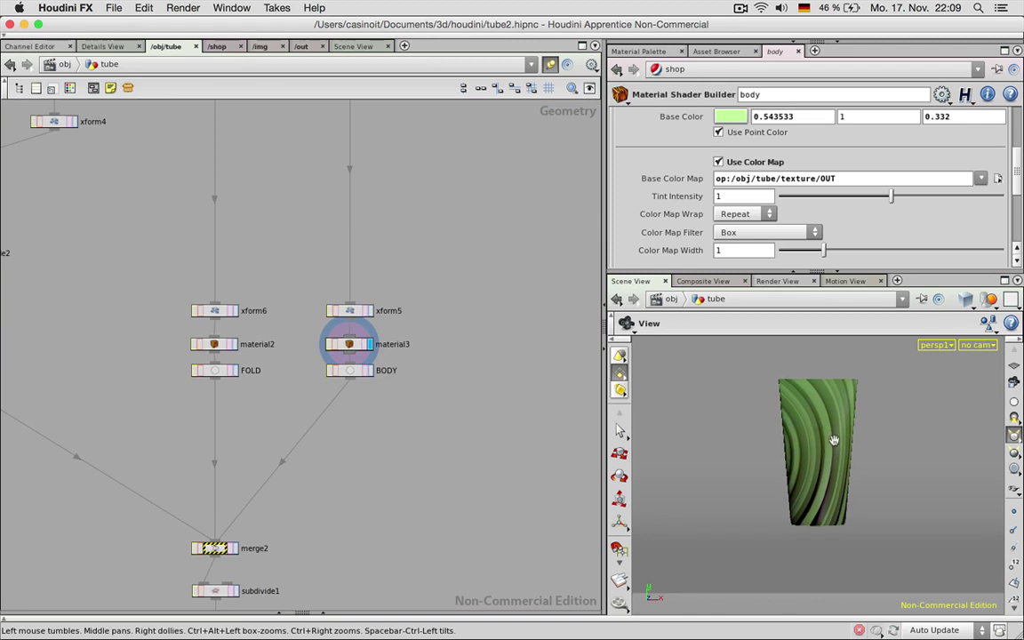
click(977, 345)
click(957, 406)
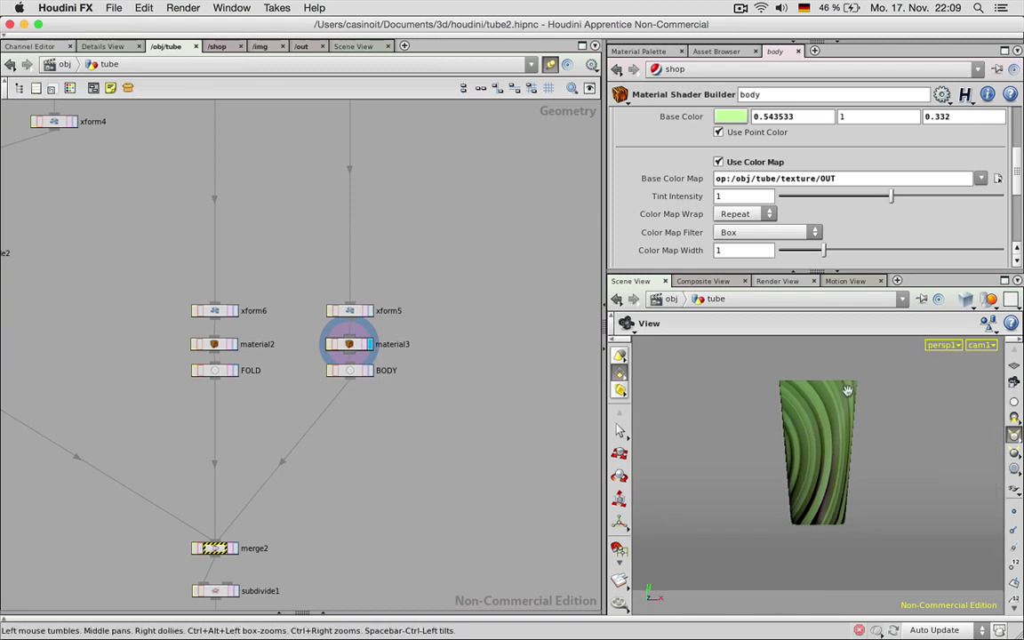
Step: Display the OUT node below subdivide1 and render the complete tube through cam1
scroll(221, 482, down, 3)
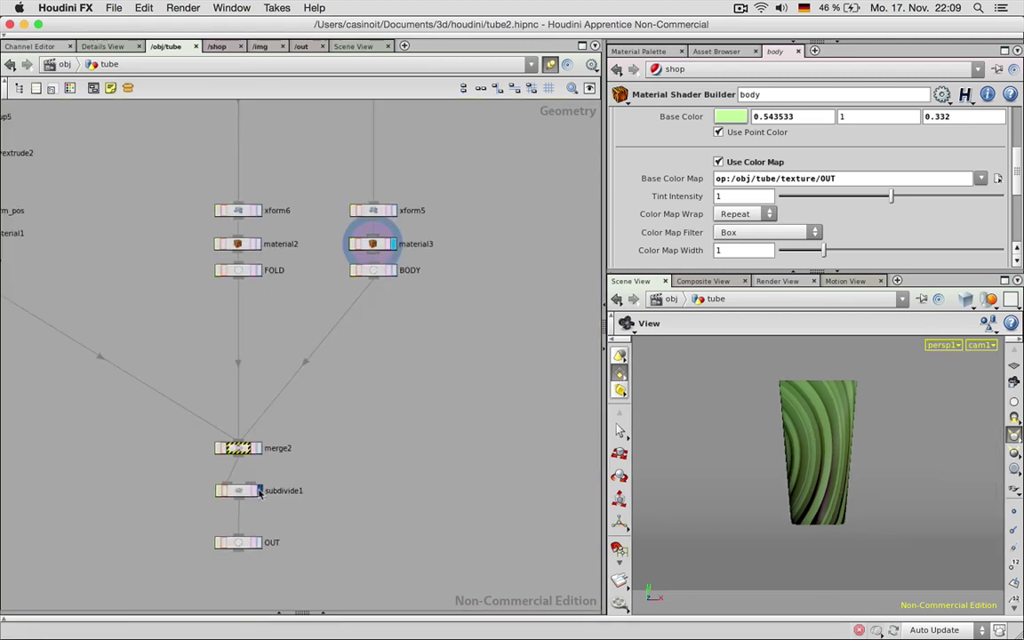
click(240, 491)
click(240, 542)
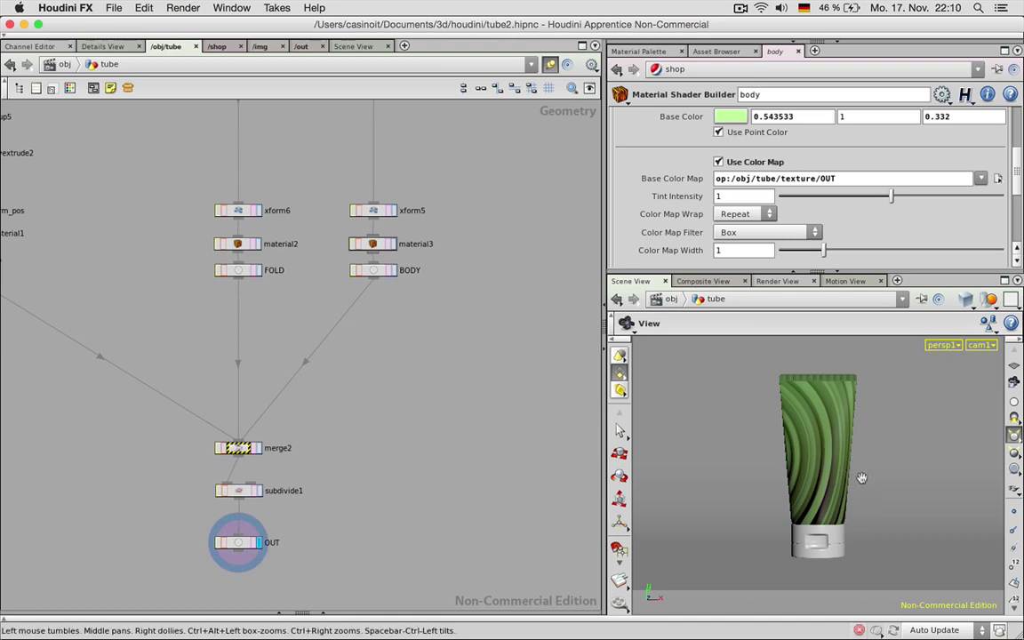
click(775, 281)
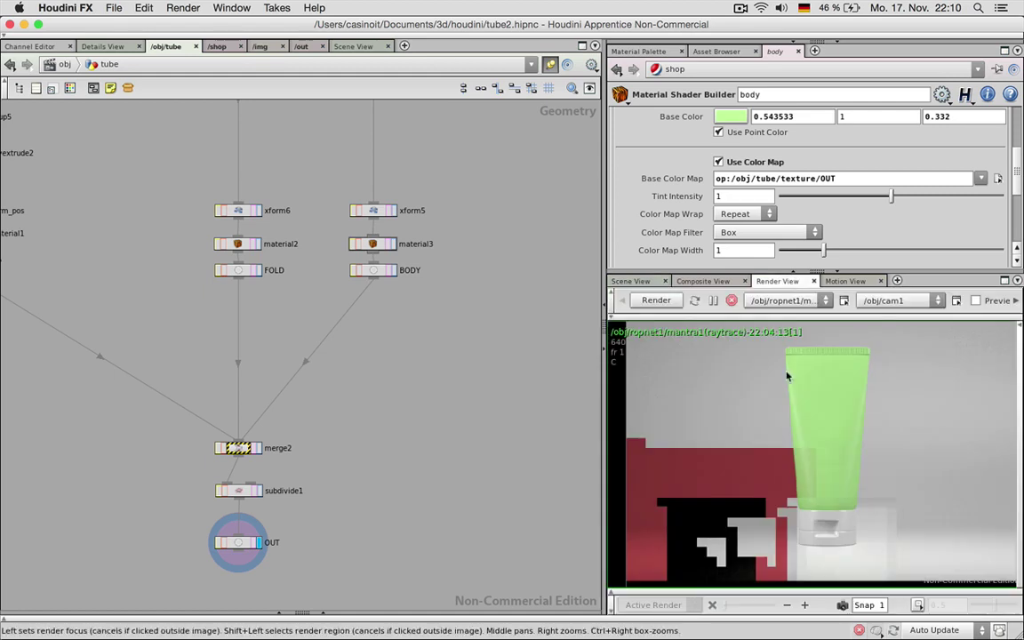
click(655, 301)
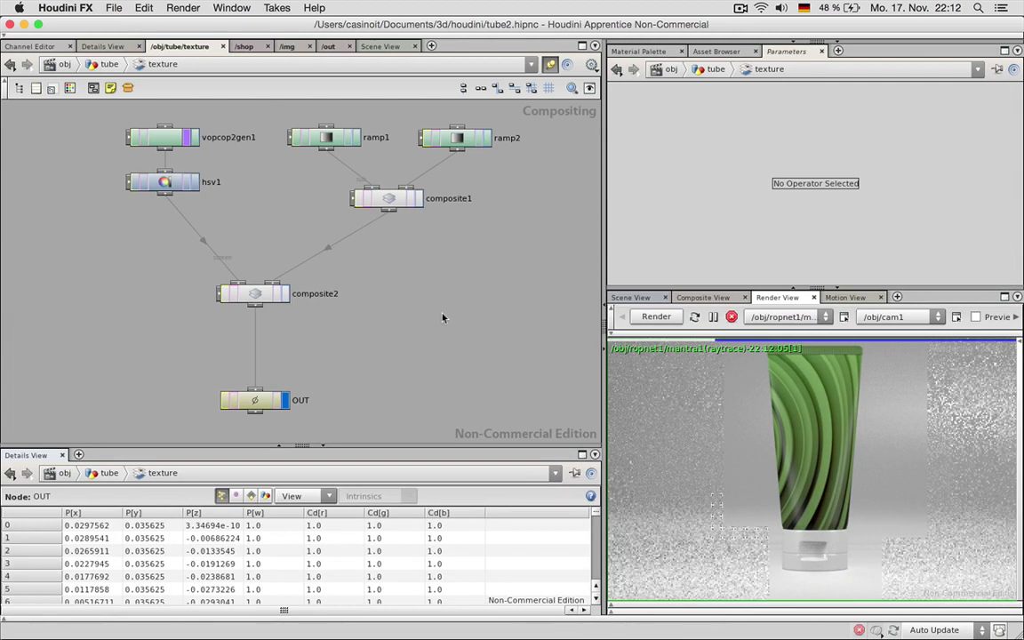
Step: Turn off Use Base Color and Use Point Color for the body material in the shop network
key(u)
key(u)
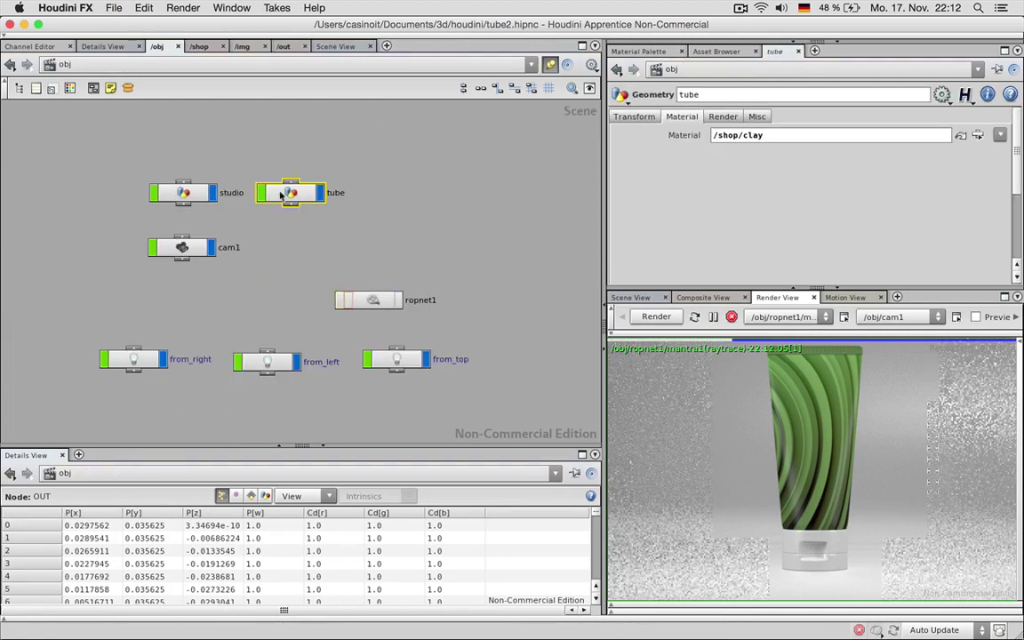
click(201, 47)
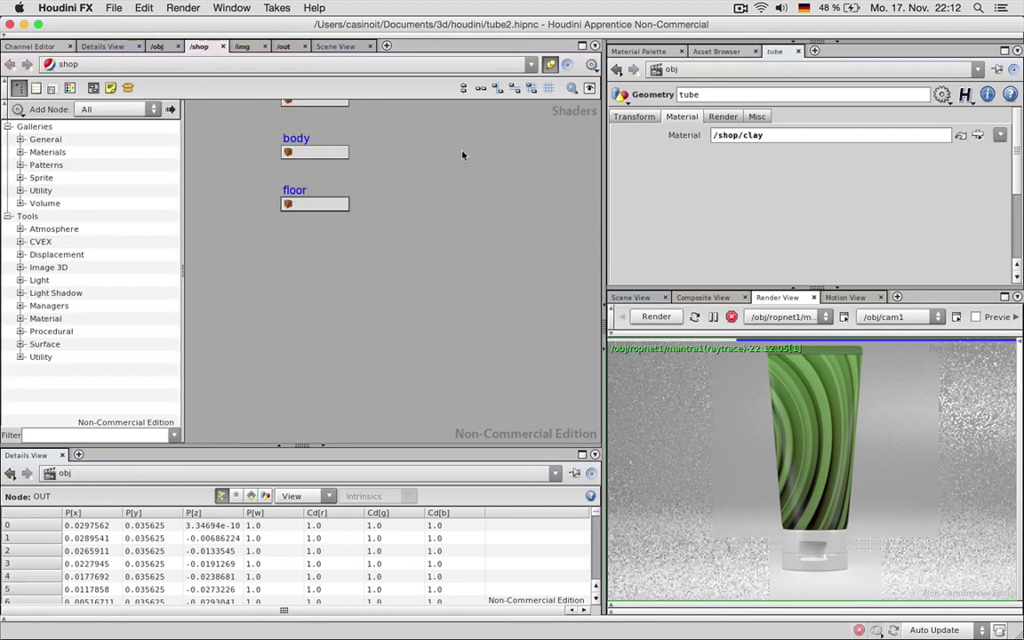
middle_drag(461, 153, 429, 262)
click(297, 262)
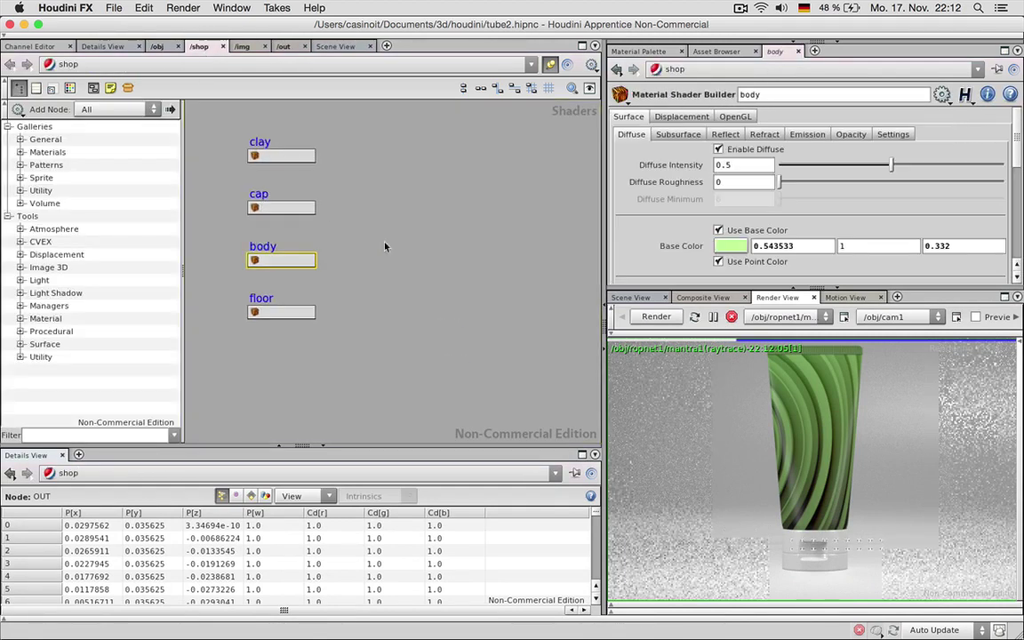
click(718, 230)
click(718, 262)
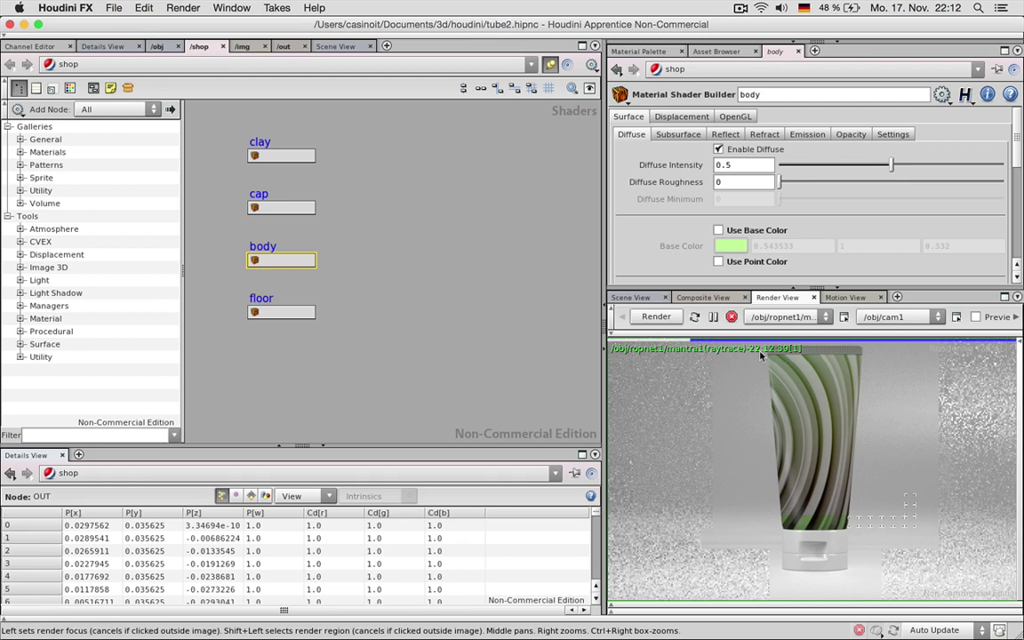
Step: Compare the composited label image with the rendered tube and focus the render on the floor beside it
click(702, 297)
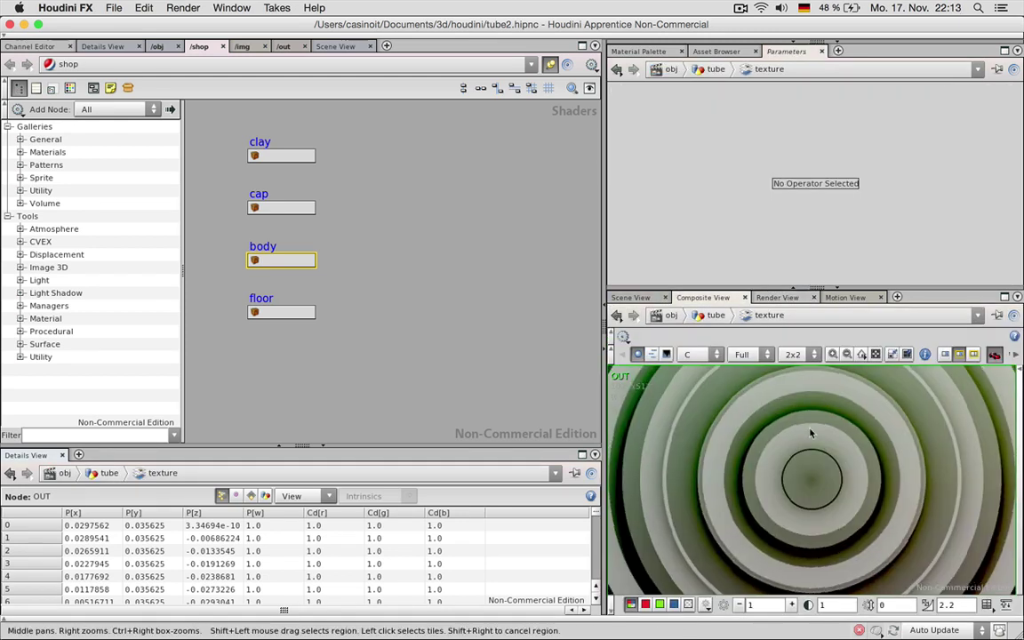
scroll(813, 435, up, 2)
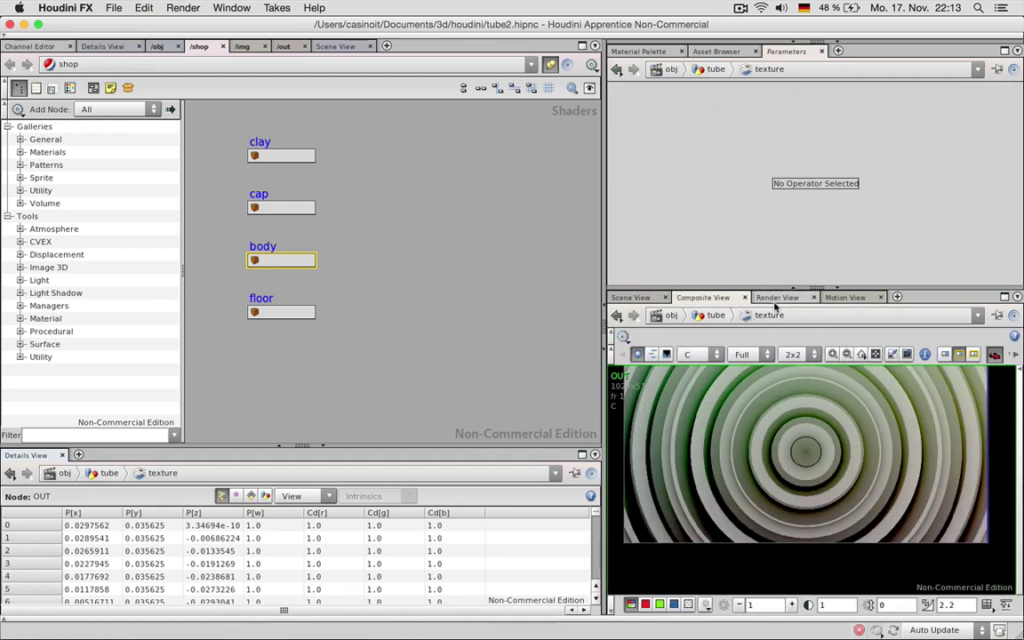
click(775, 298)
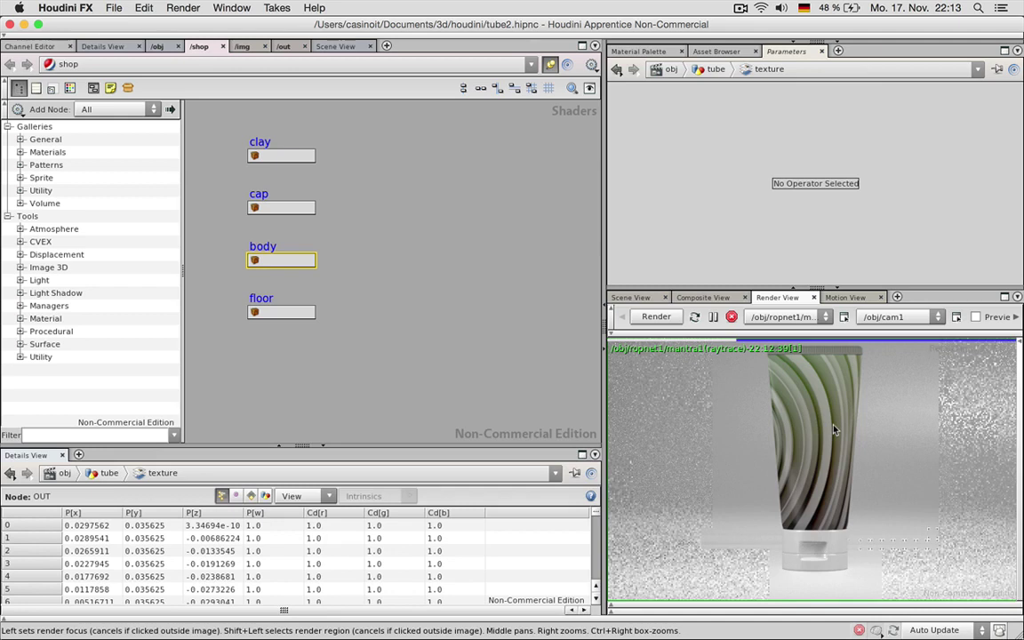
click(908, 575)
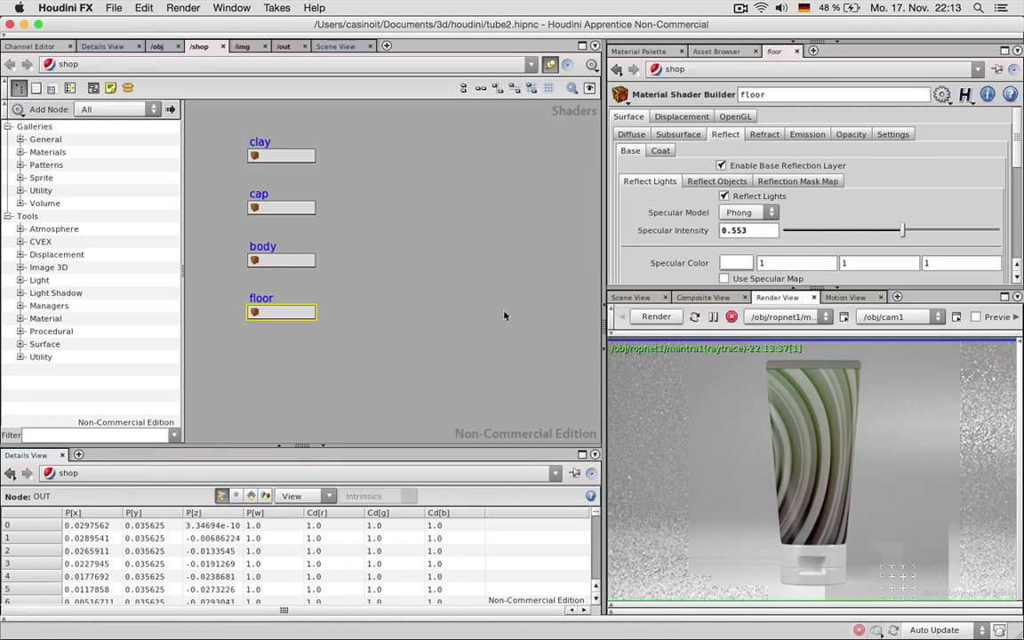
Step: Set Sample Divisions to 40 on the studio's polyspline1 node and refocus the render on the floor beside the tube
middle_drag(427, 217, 462, 248)
click(463, 248)
click(157, 46)
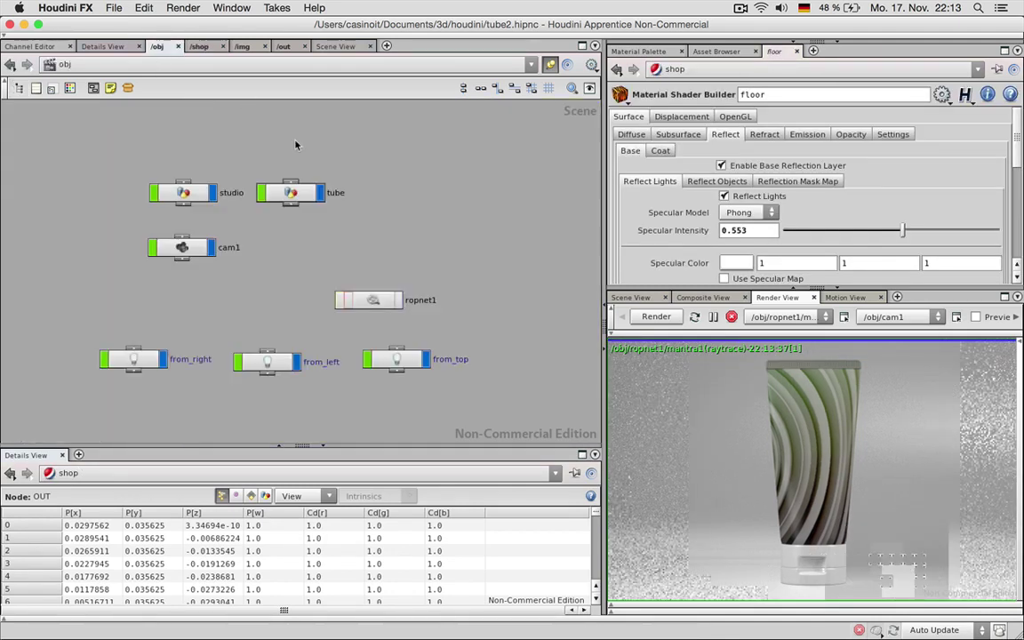
double_click(202, 193)
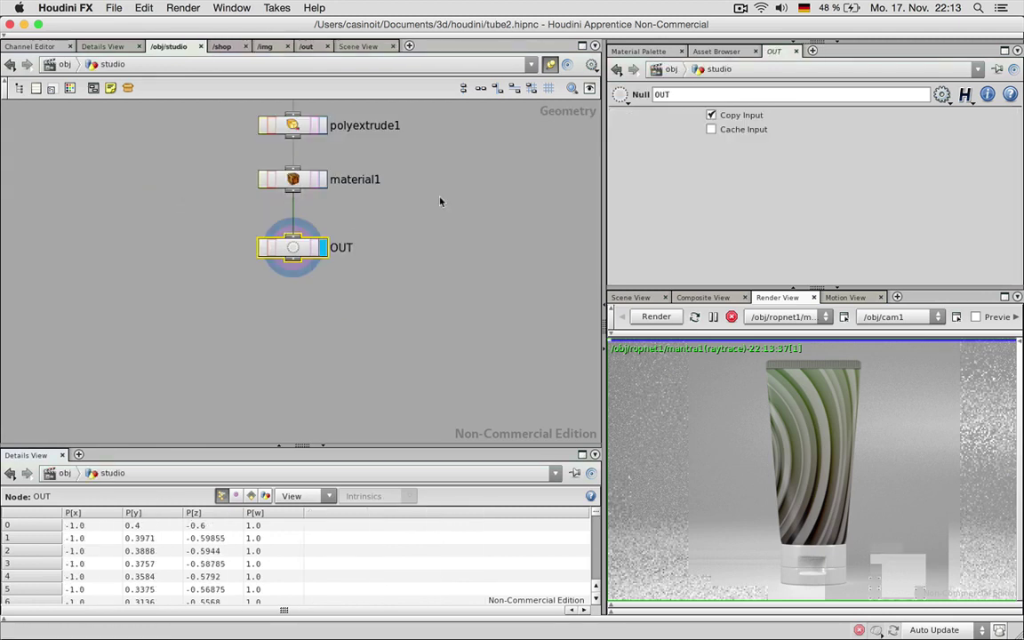
click(269, 296)
drag(797, 223, 871, 225)
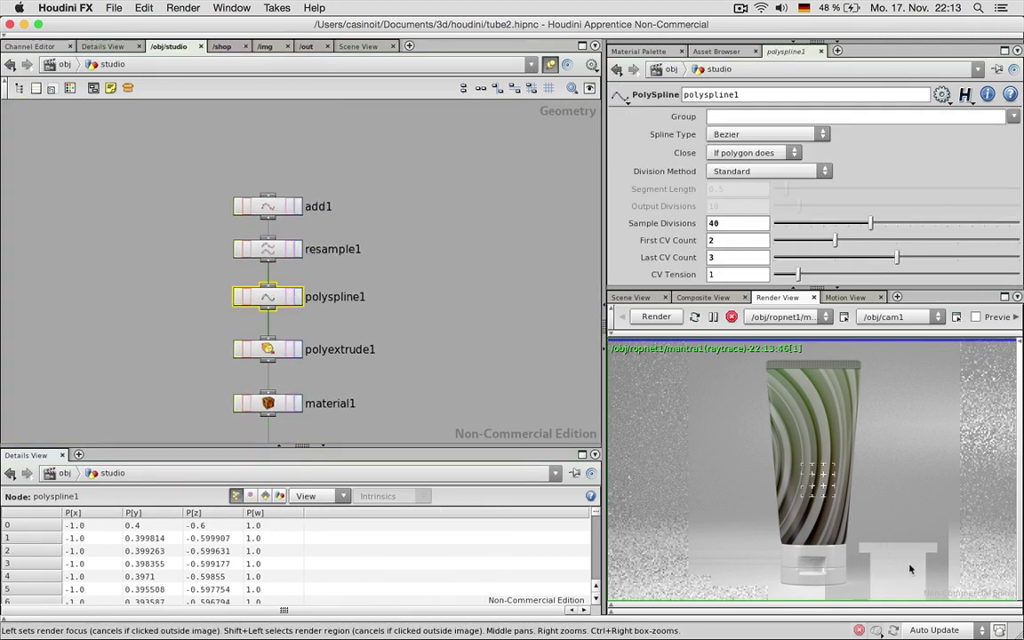
click(907, 567)
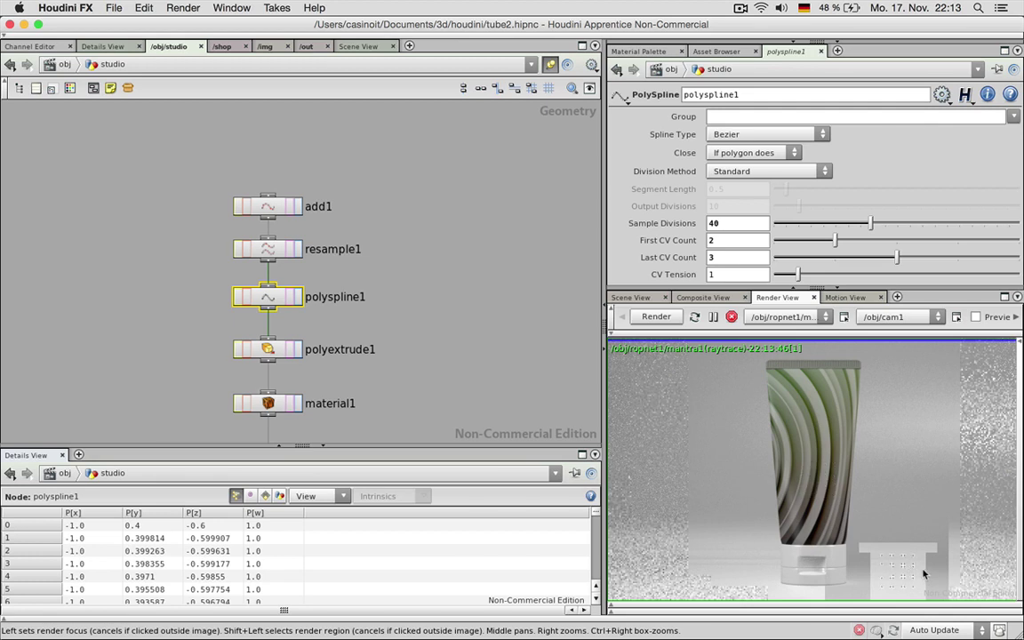